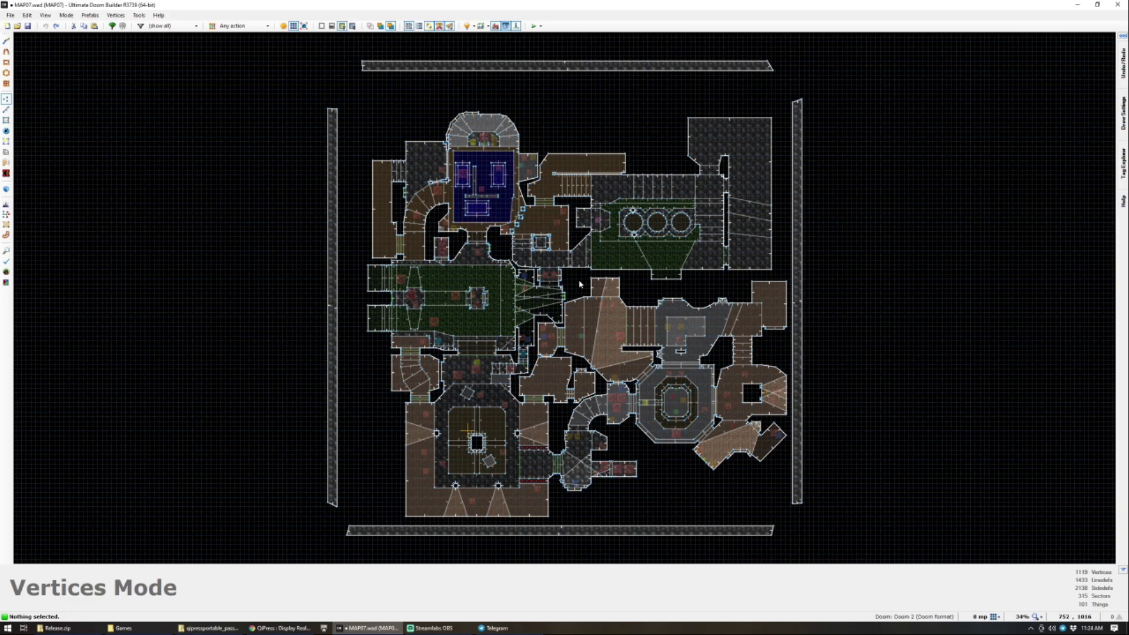
Step: Examine the overall MAP07 layout, including the northeast room with the three round platforms and the areas around it
scroll(579, 284, up, 3)
scroll(582, 247, down, 5)
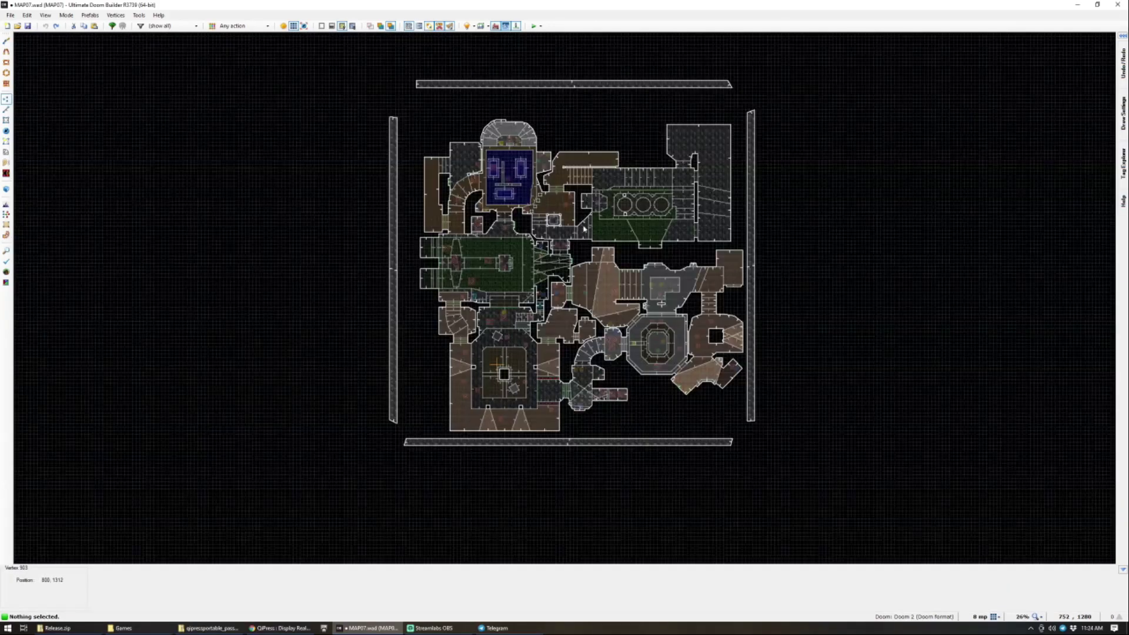
scroll(584, 223, up, 4)
scroll(568, 289, down, 1)
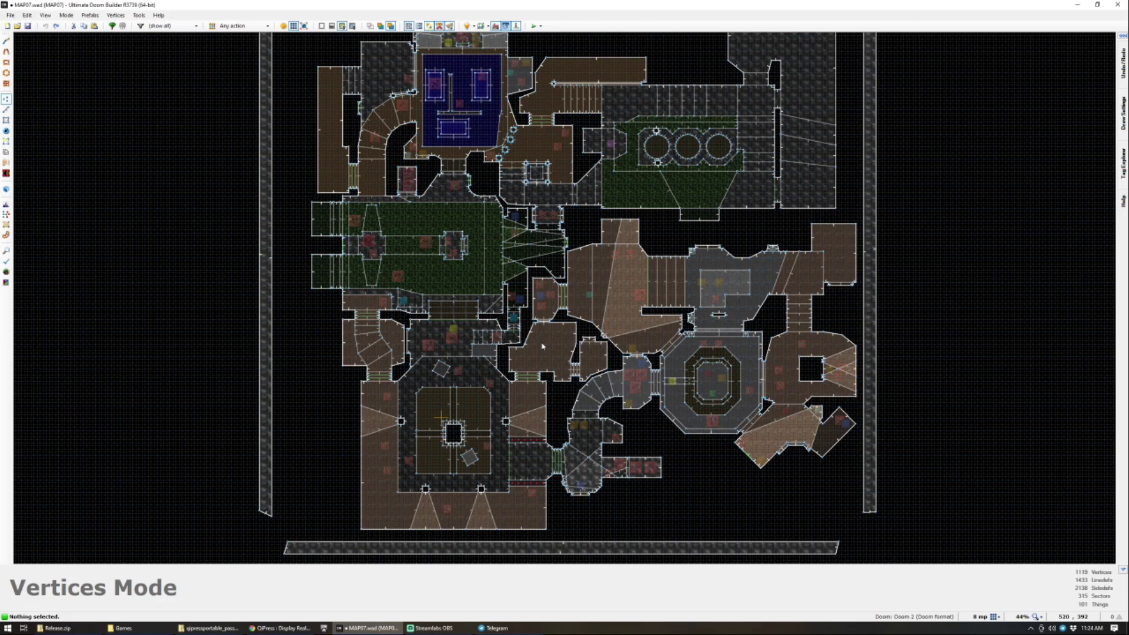
scroll(542, 346, down, 2)
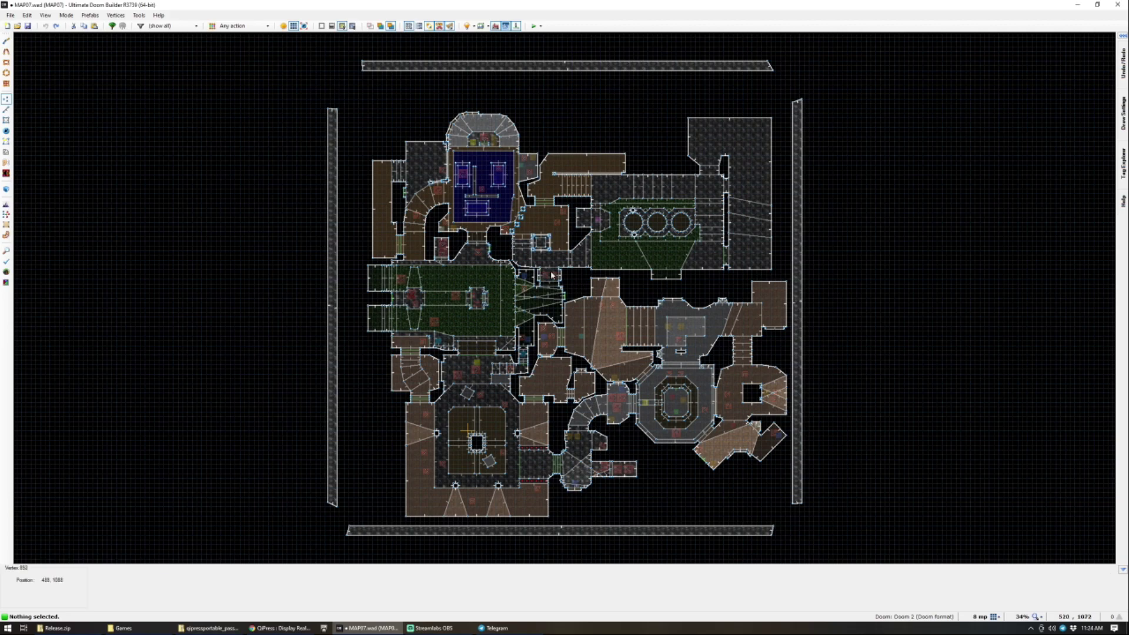
scroll(580, 280, up, 5)
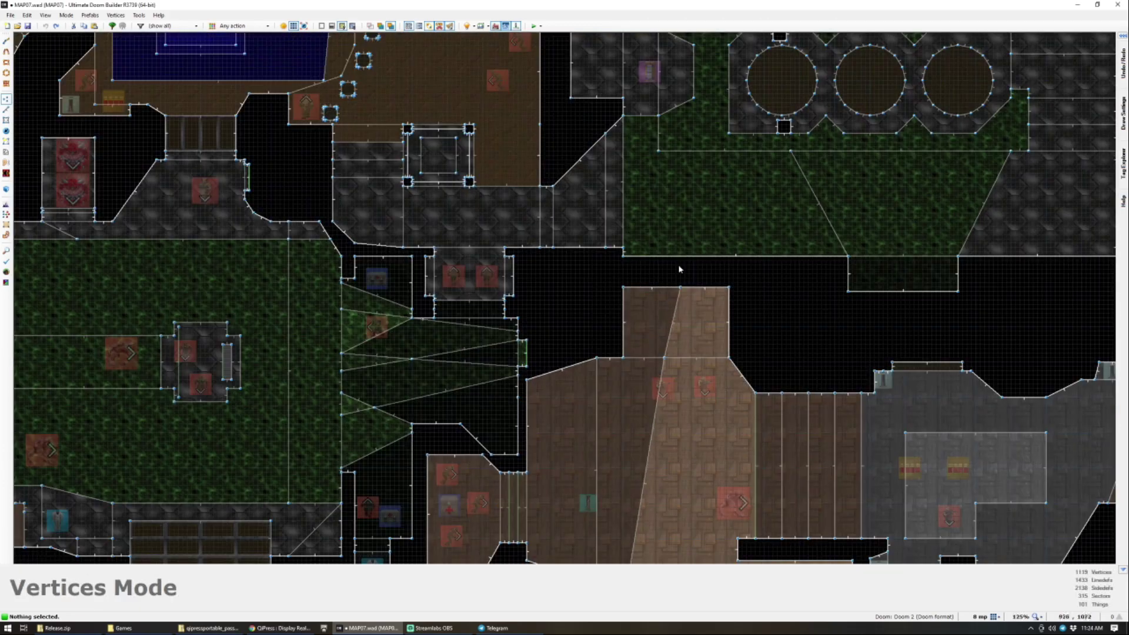
scroll(704, 268, down, 6)
scroll(789, 213, up, 6)
scroll(790, 213, down, 4)
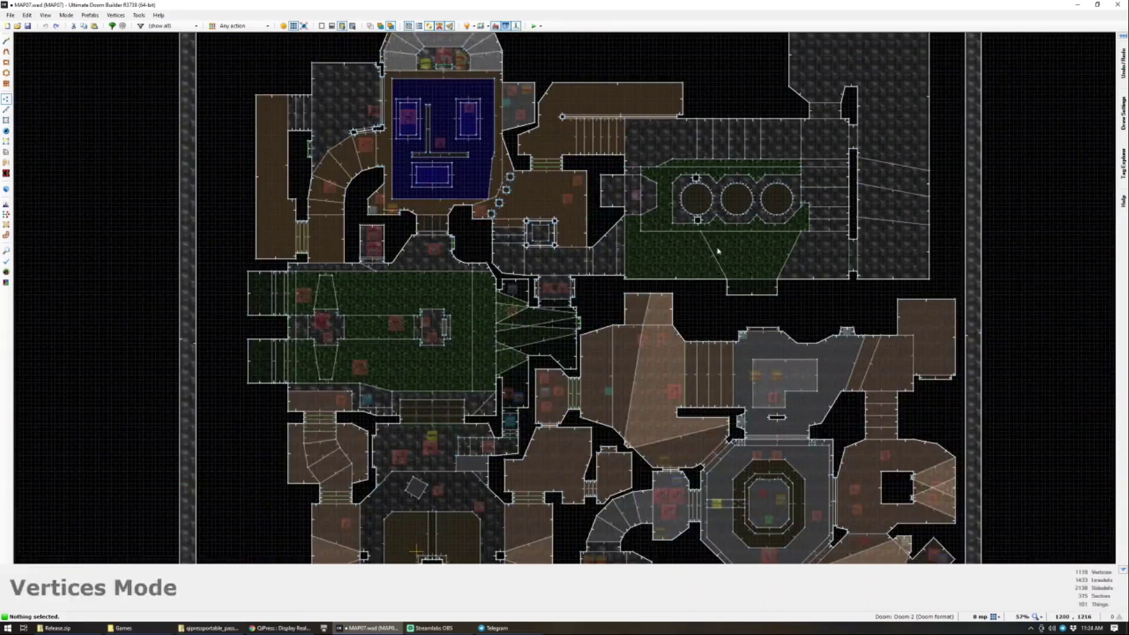
scroll(604, 309, down, 4)
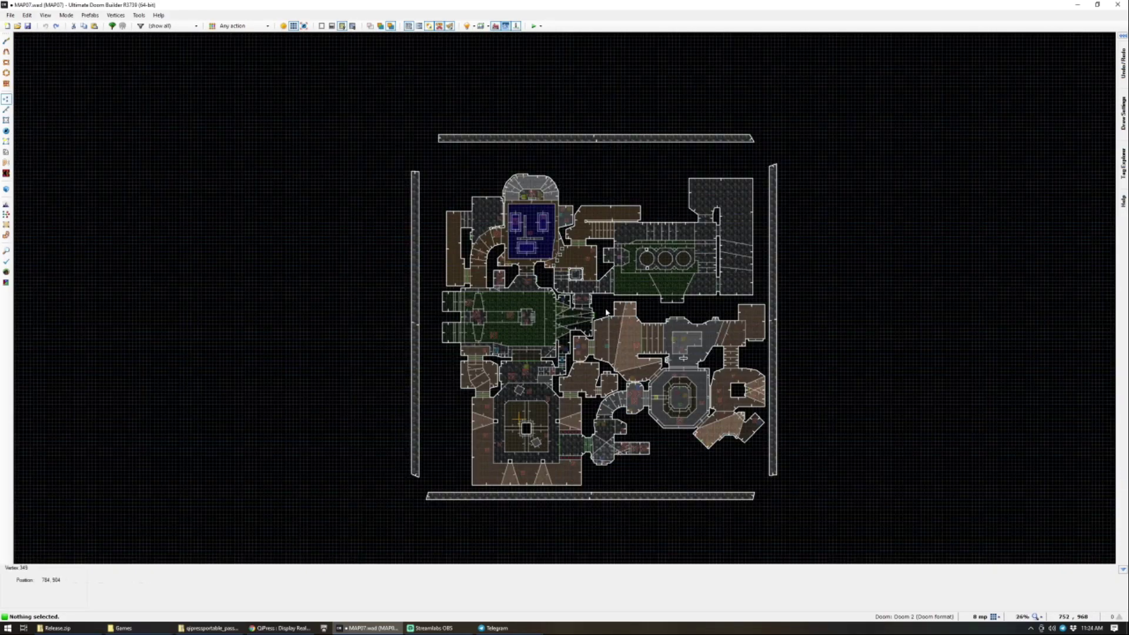
scroll(633, 216, up, 7)
scroll(698, 246, down, 2)
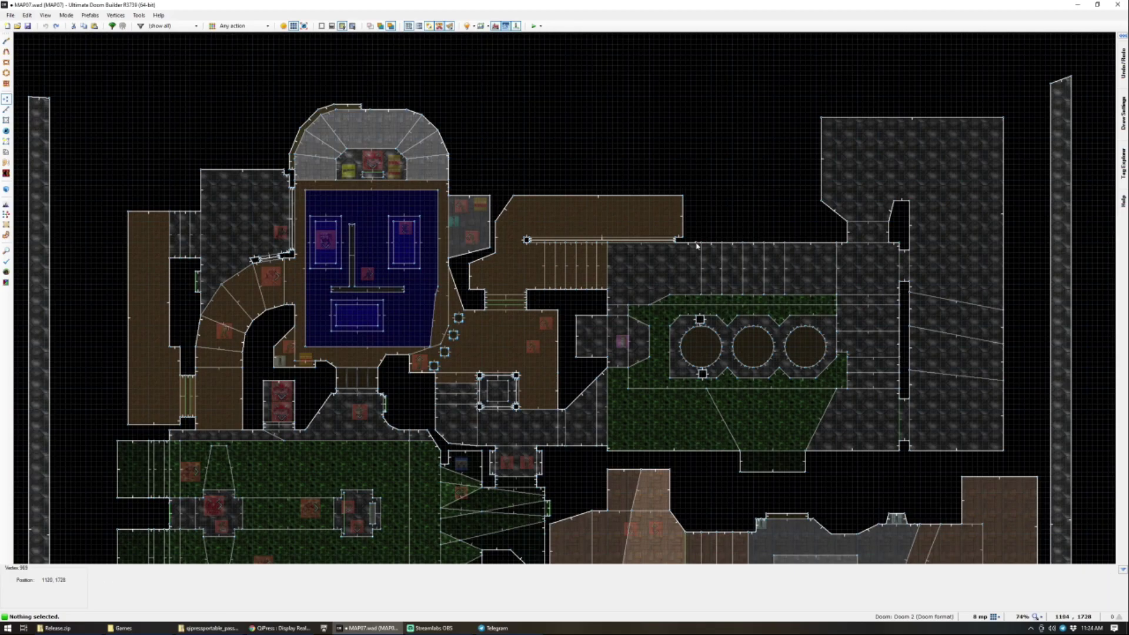
scroll(669, 298, down, 3)
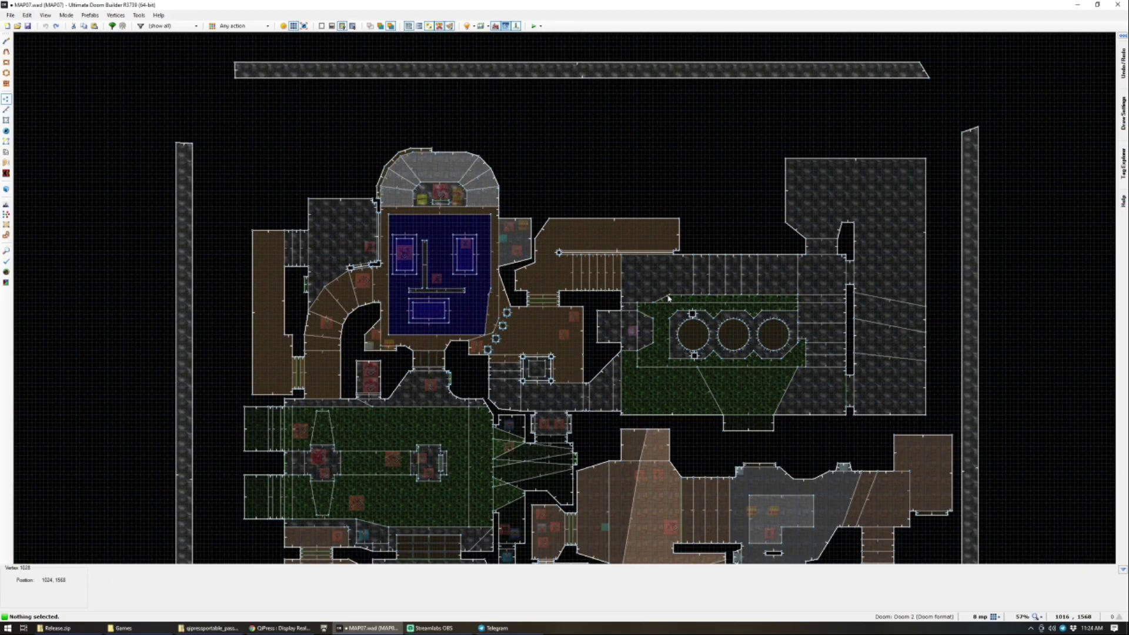
scroll(669, 298, down, 1)
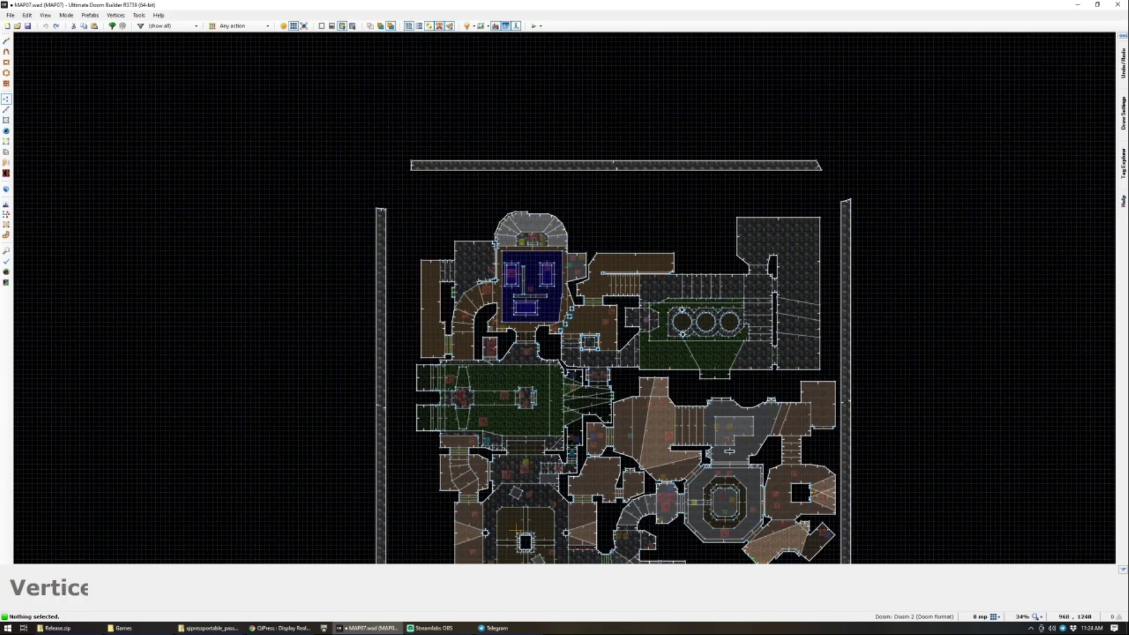
Step: Inspect the room with the three round platforms in 3D, along with its connections on the map
key(w)
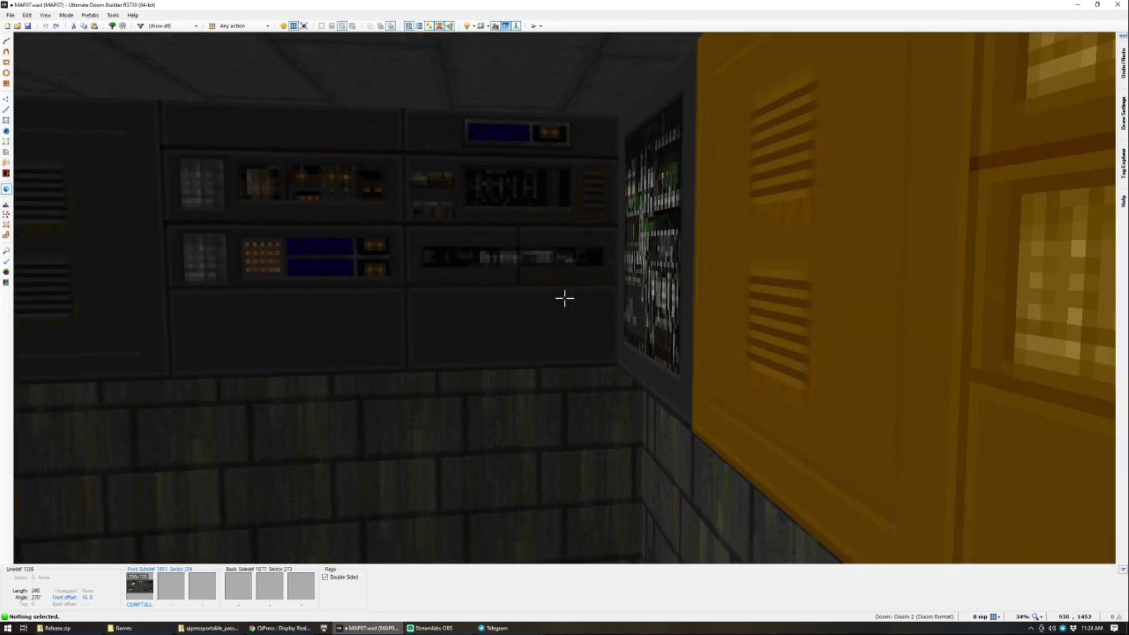
key(w)
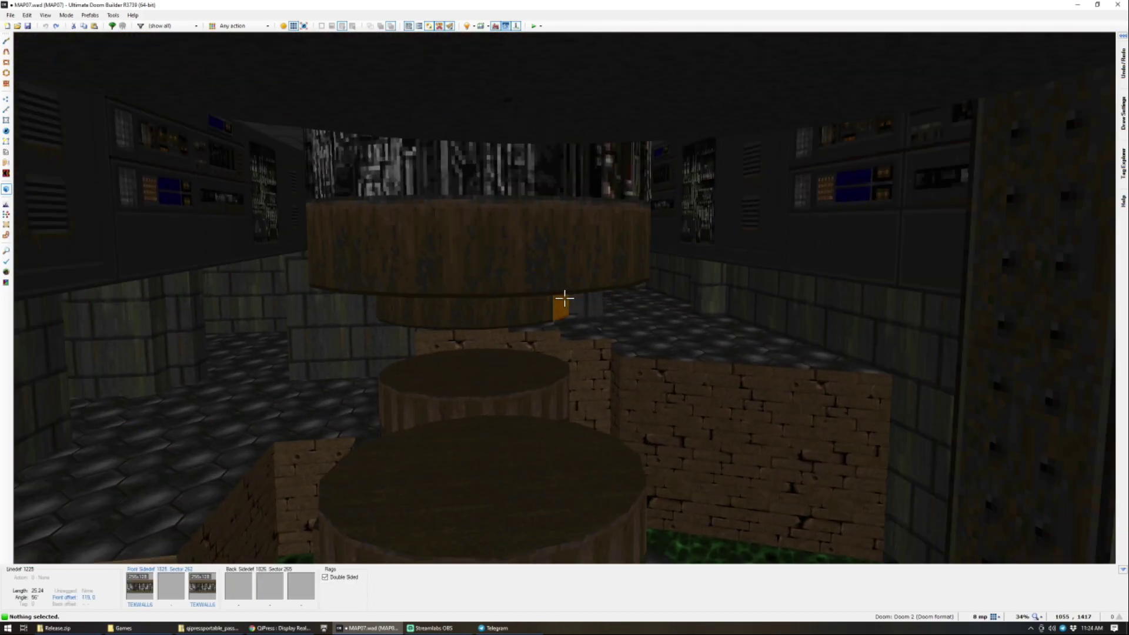
key(w)
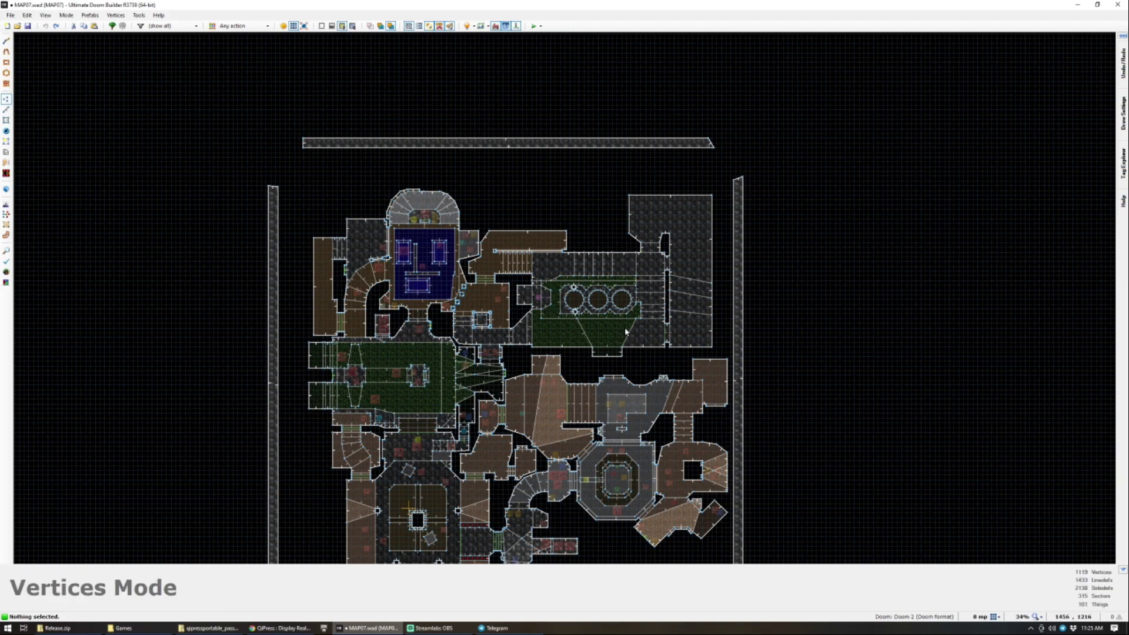
scroll(544, 324, down, 1)
scroll(556, 351, up, 2)
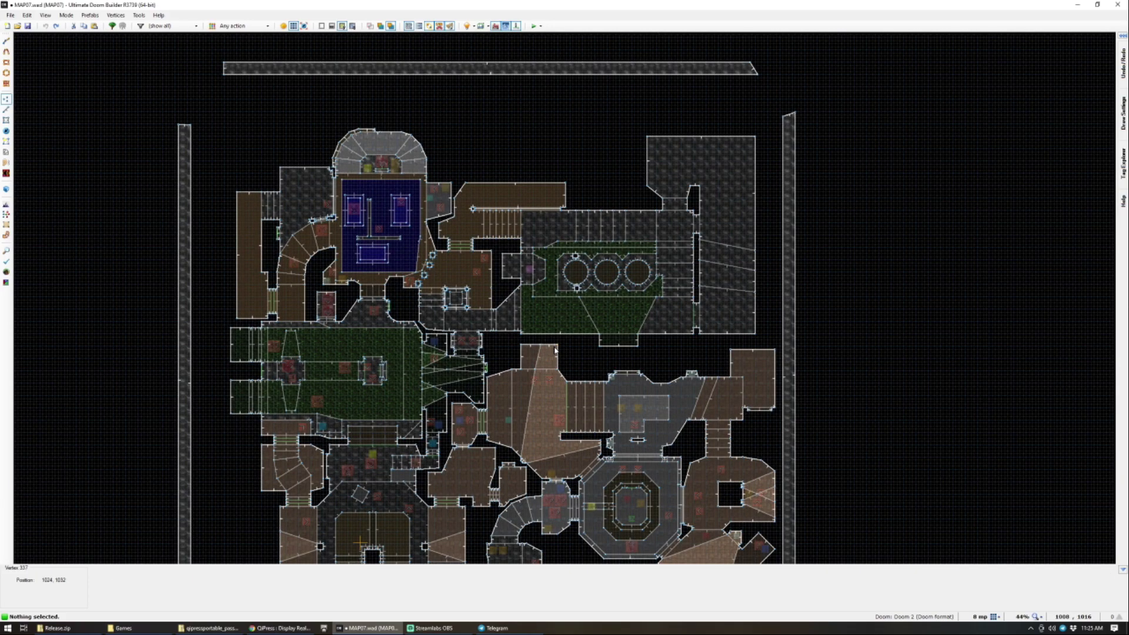
scroll(555, 351, down, 1)
scroll(528, 330, down, 1)
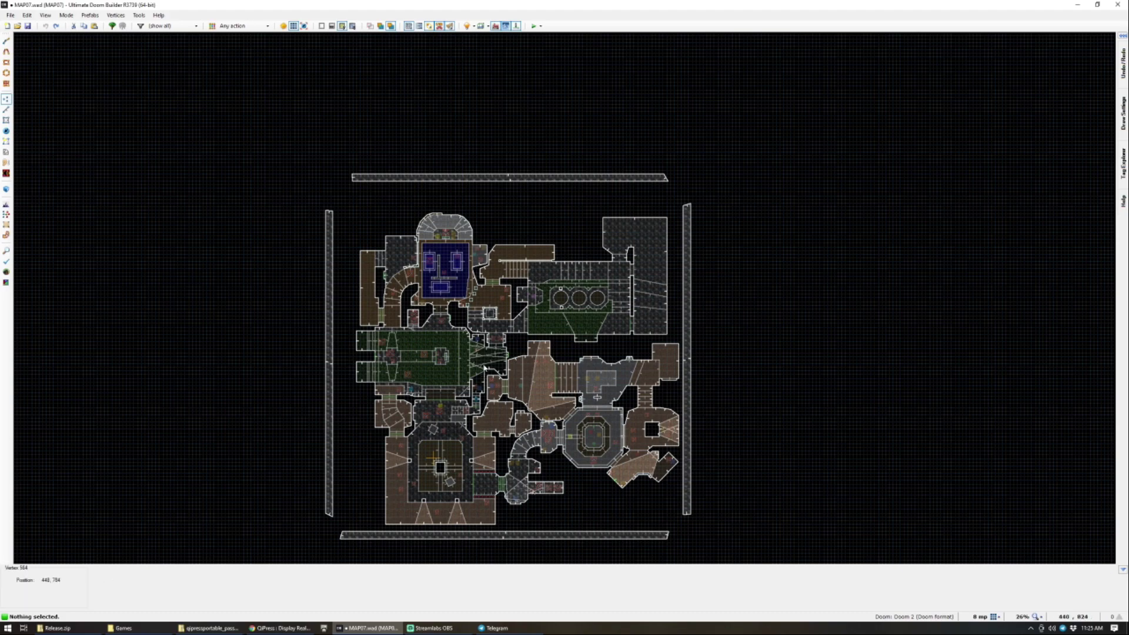
scroll(584, 287, up, 4)
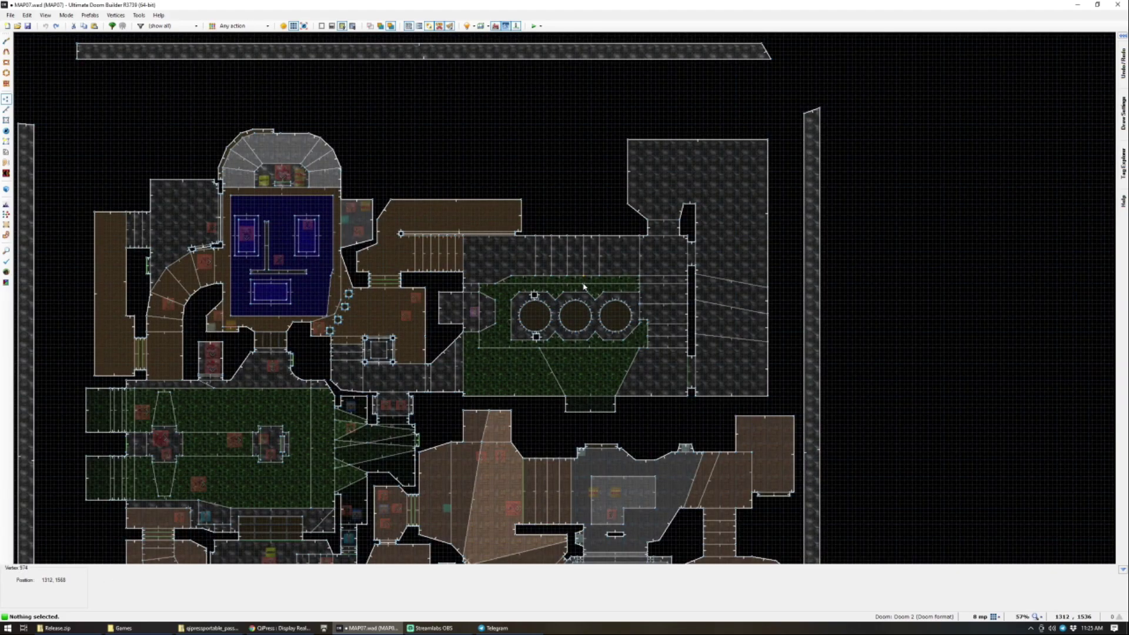
Step: Lower the floors of the steps beside the round platforms to height 0, level with the adjoining floor
key(w)
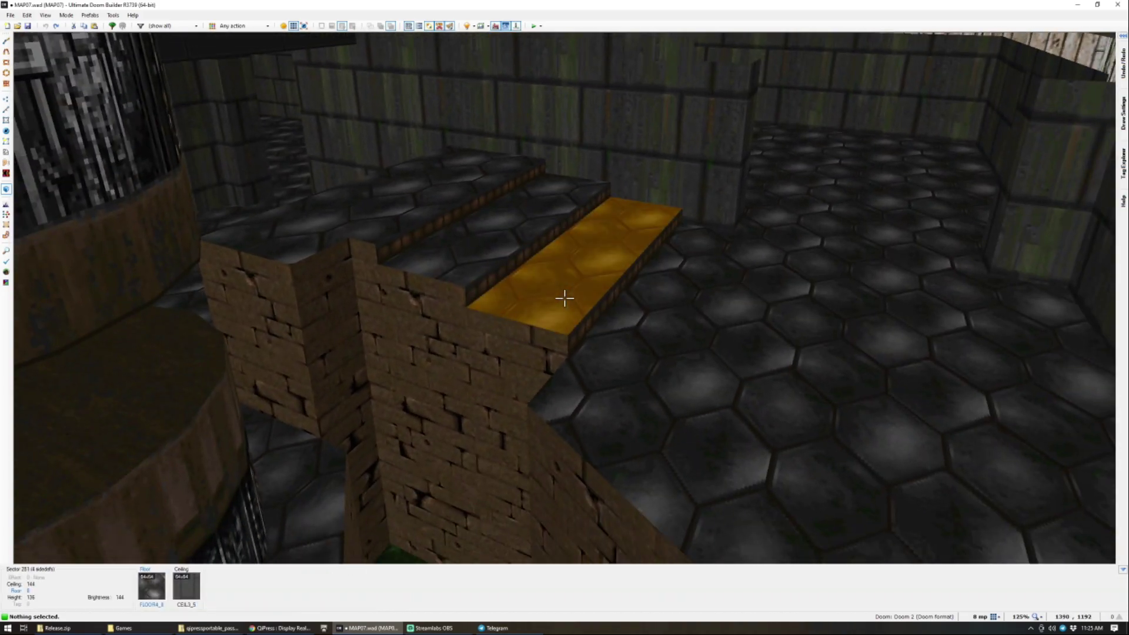
click(564, 299)
click(564, 298)
scroll(565, 299, down, 2)
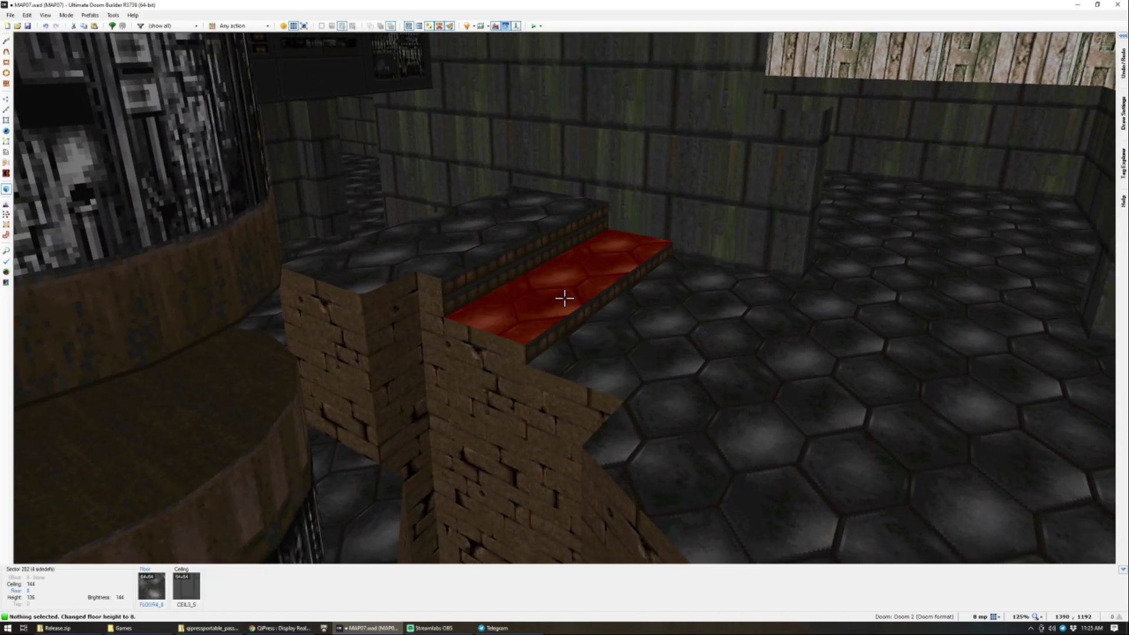
click(565, 299)
click(565, 298)
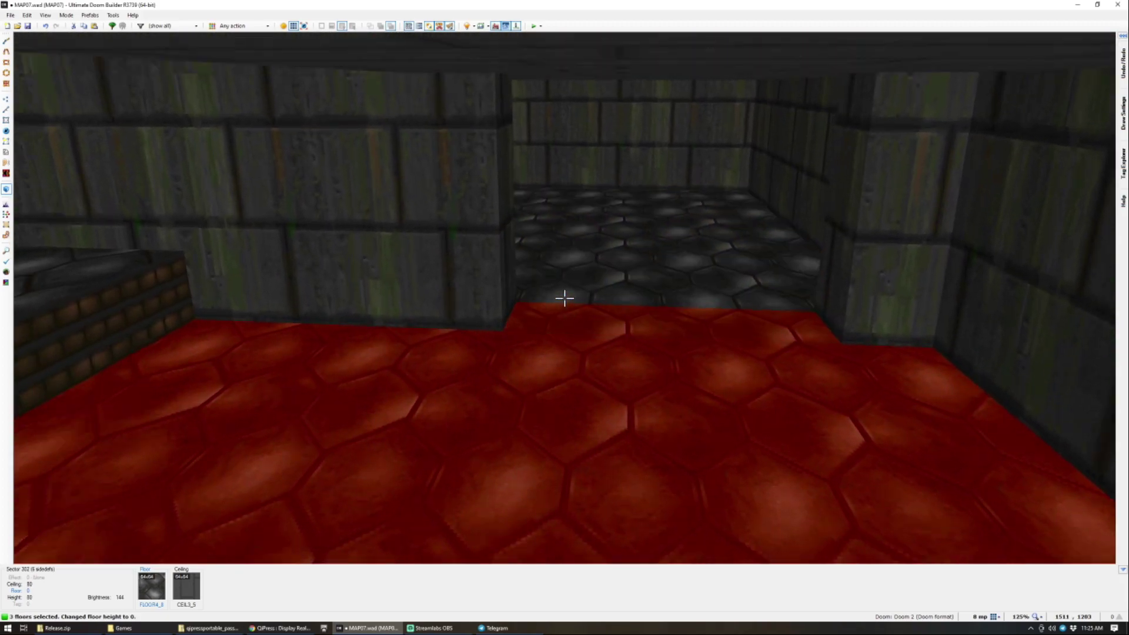
Step: Add the adjoining floors and the doorway to the selection, lower them to height -40, and clear the selection
click(564, 299)
click(564, 299)
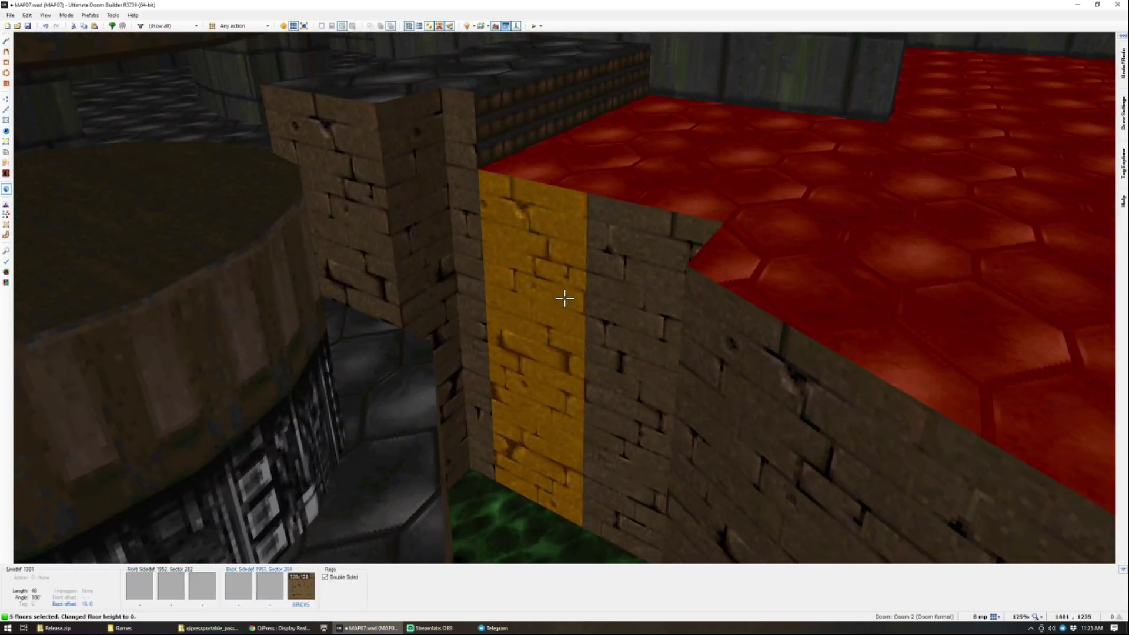
scroll(565, 299, down, 3)
scroll(565, 299, up, 1)
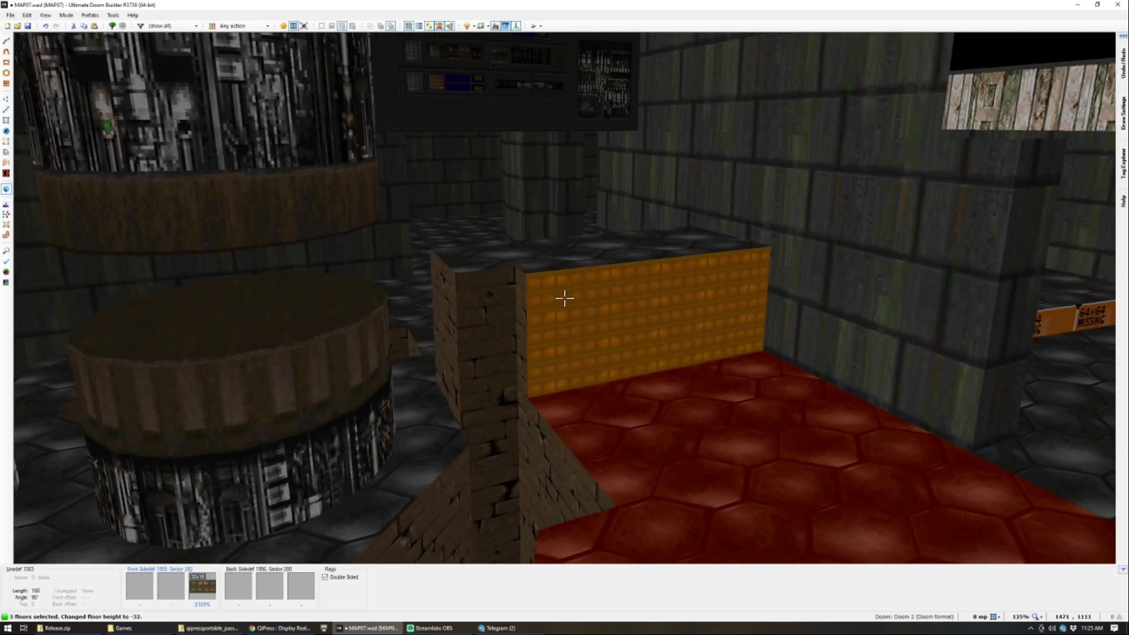
click(565, 299)
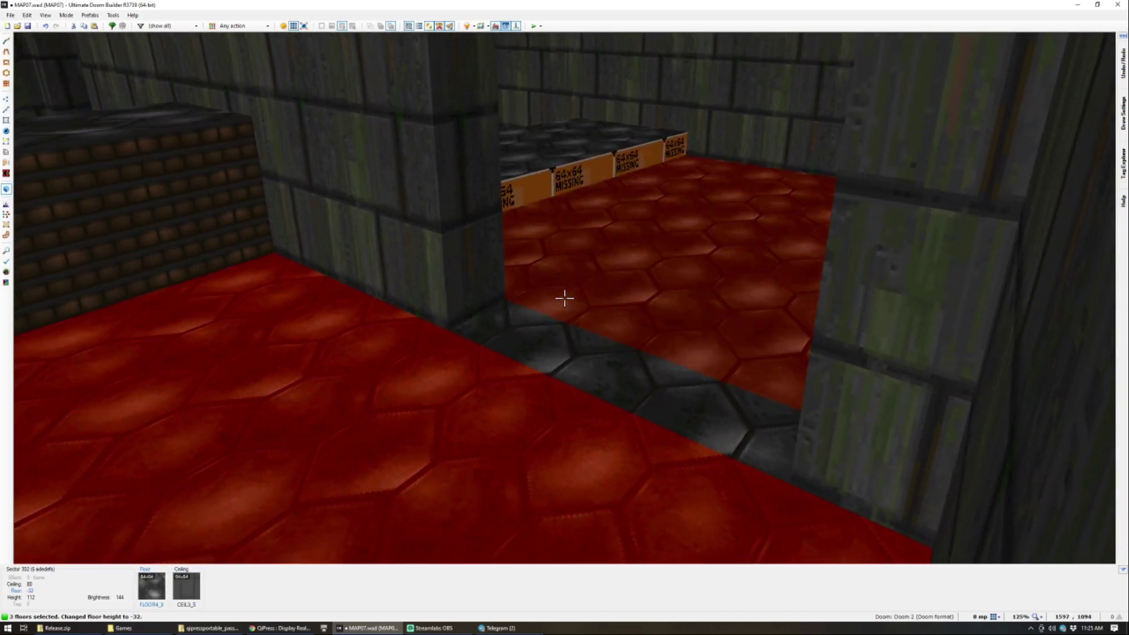
scroll(564, 298, down, 1)
key(c)
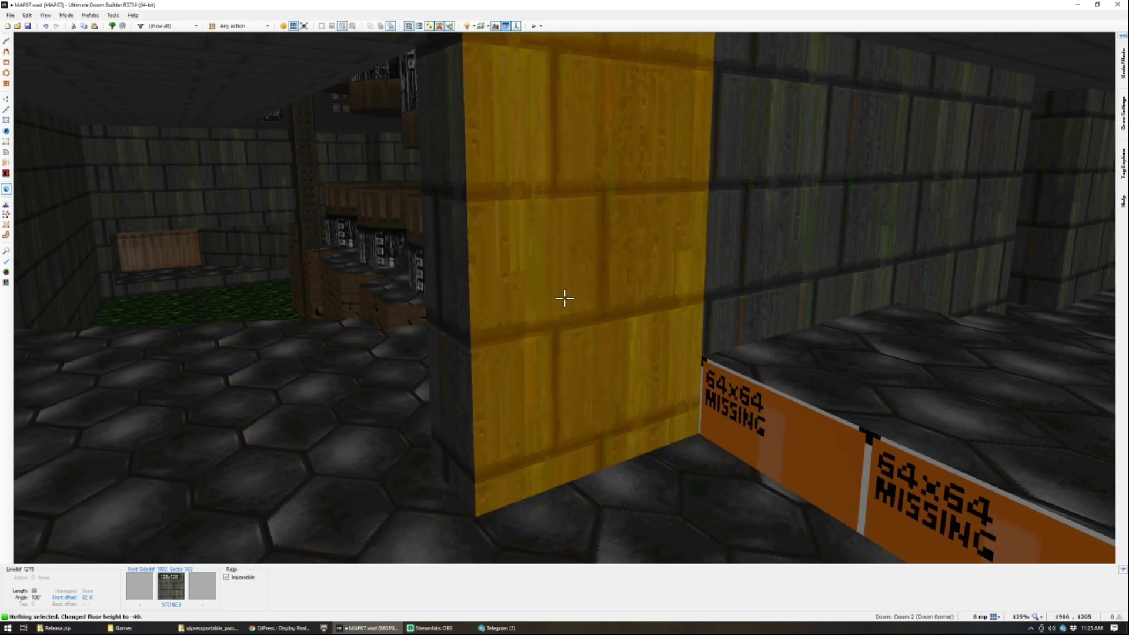
Step: Lower the floor strips in the passage beyond the doorway to heights -32 and -40, and clear the selection
click(565, 299)
scroll(565, 299, down, 1)
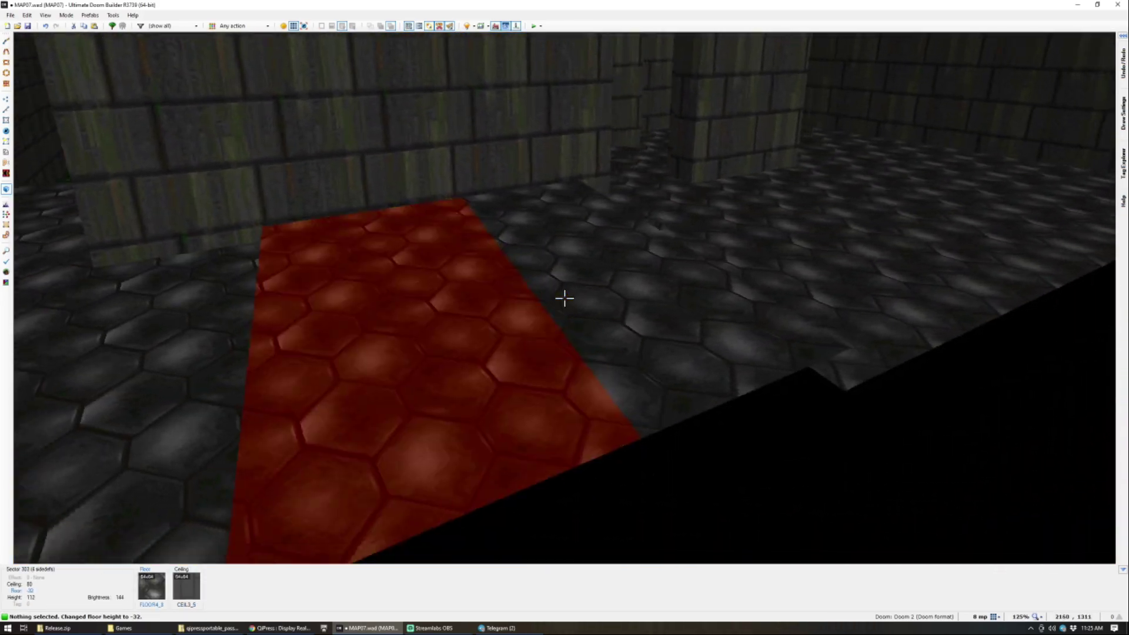
click(564, 299)
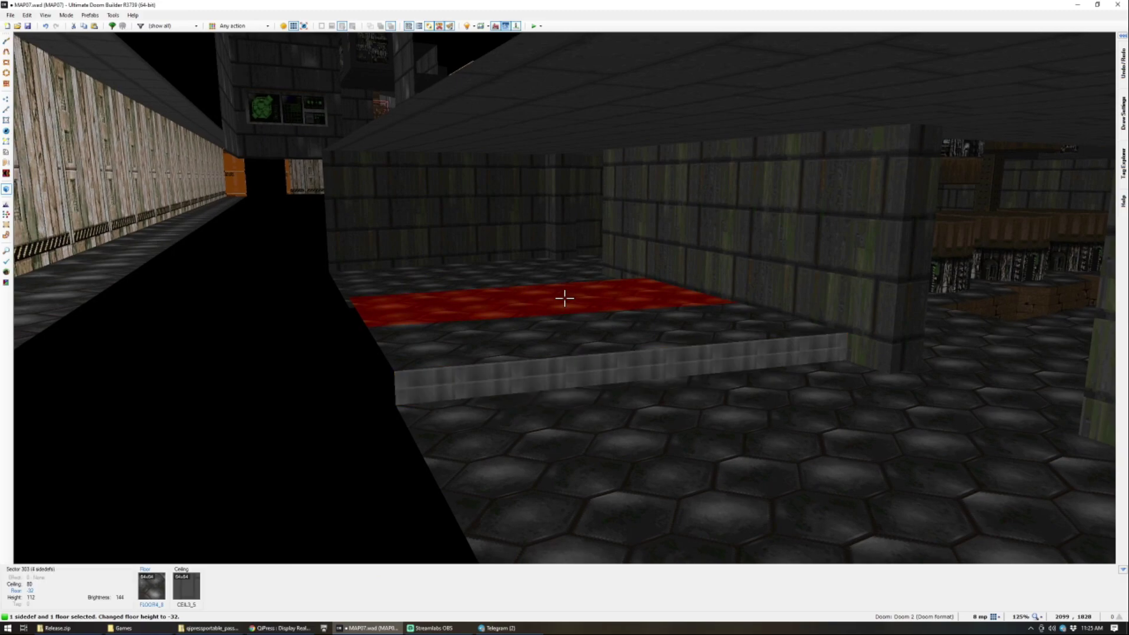
key(c)
click(564, 299)
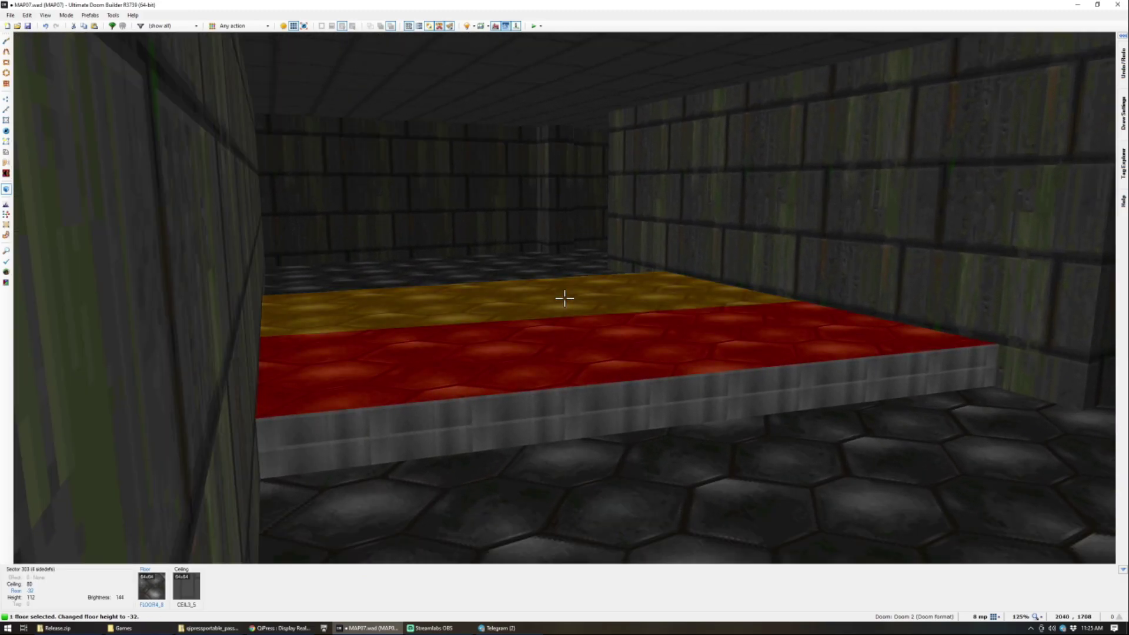
scroll(565, 299, down, 1)
key(c)
Step: Insert two vertices on the front line of the raised ledge east of the round platforms, splitting off a 64-unit middle segment
key(w)
key(s)
key(w)
key(q)
scroll(567, 277, down, 4)
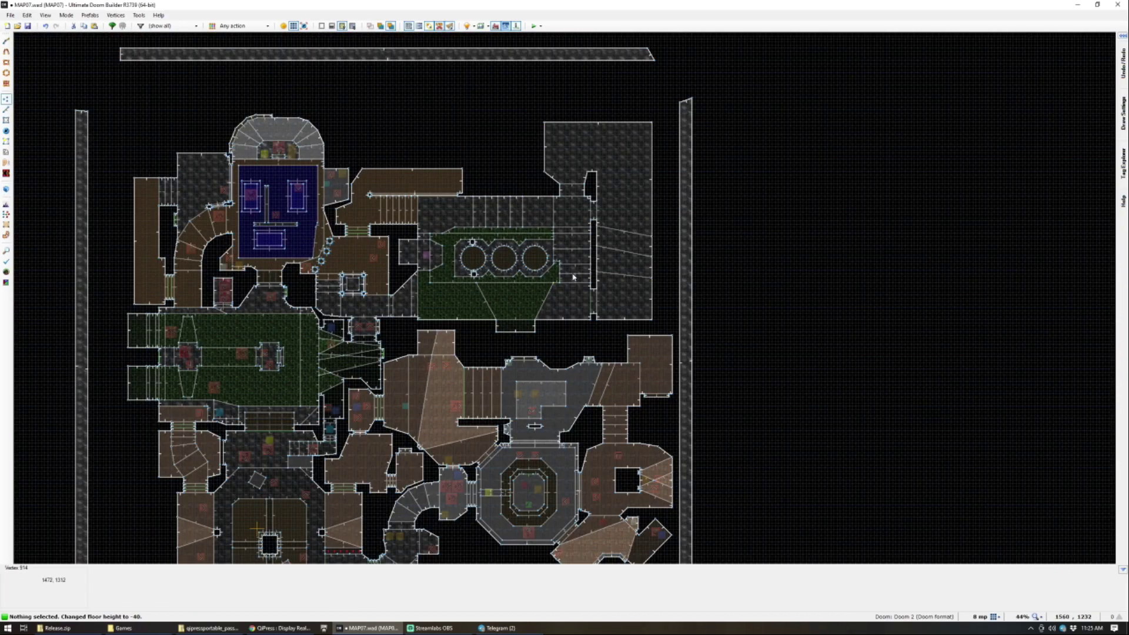
scroll(566, 277, up, 8)
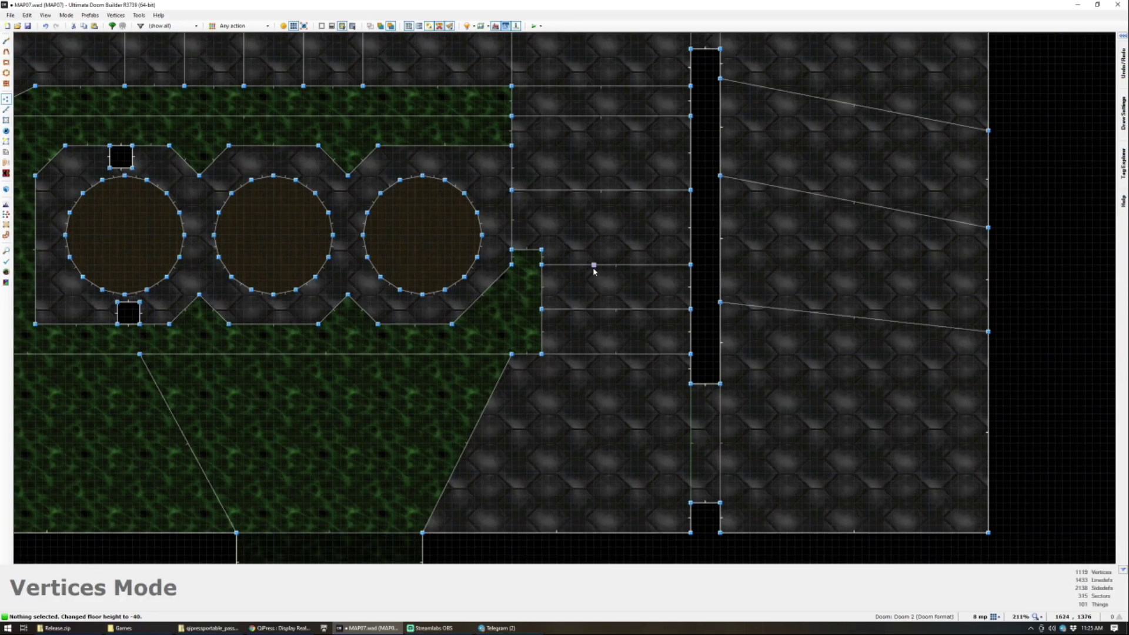
key(q)
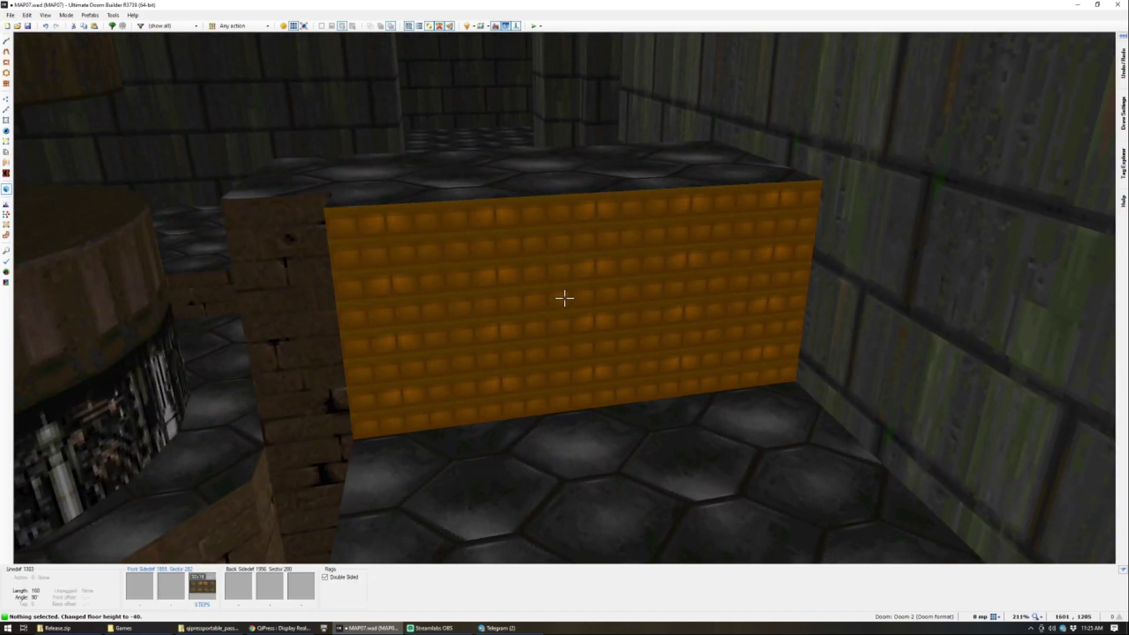
key(q)
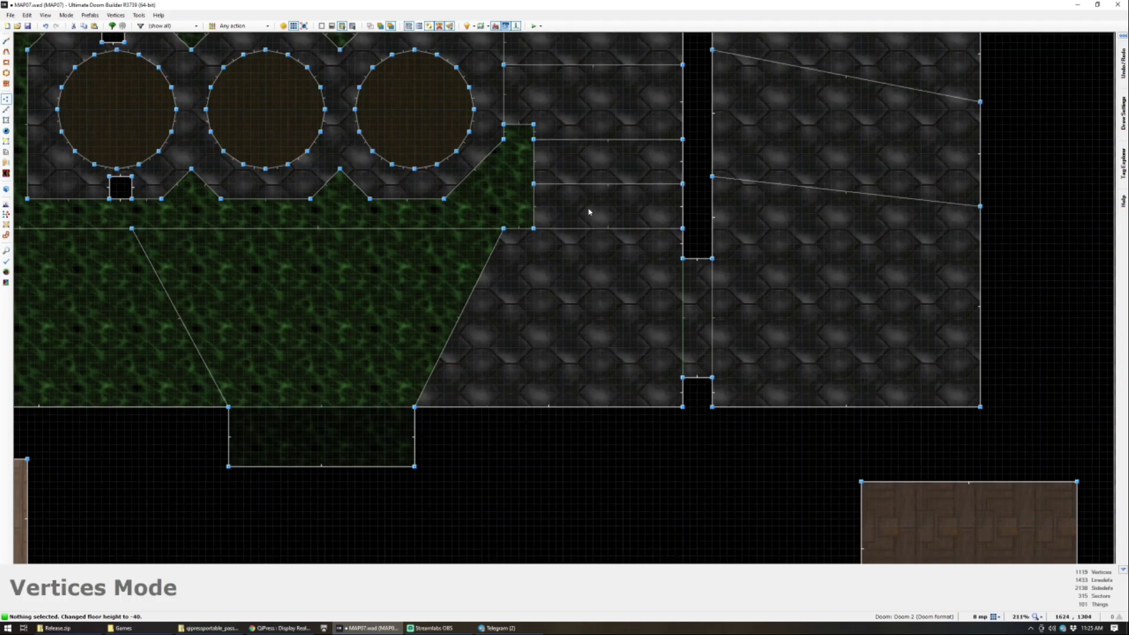
key(l)
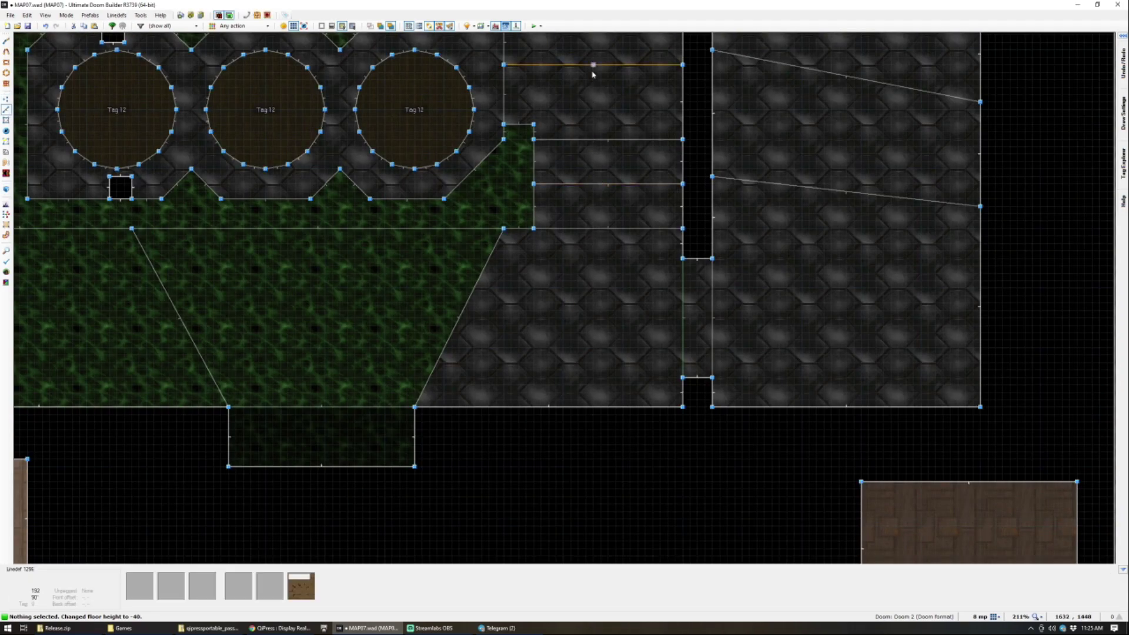
key(v)
right_click(570, 140)
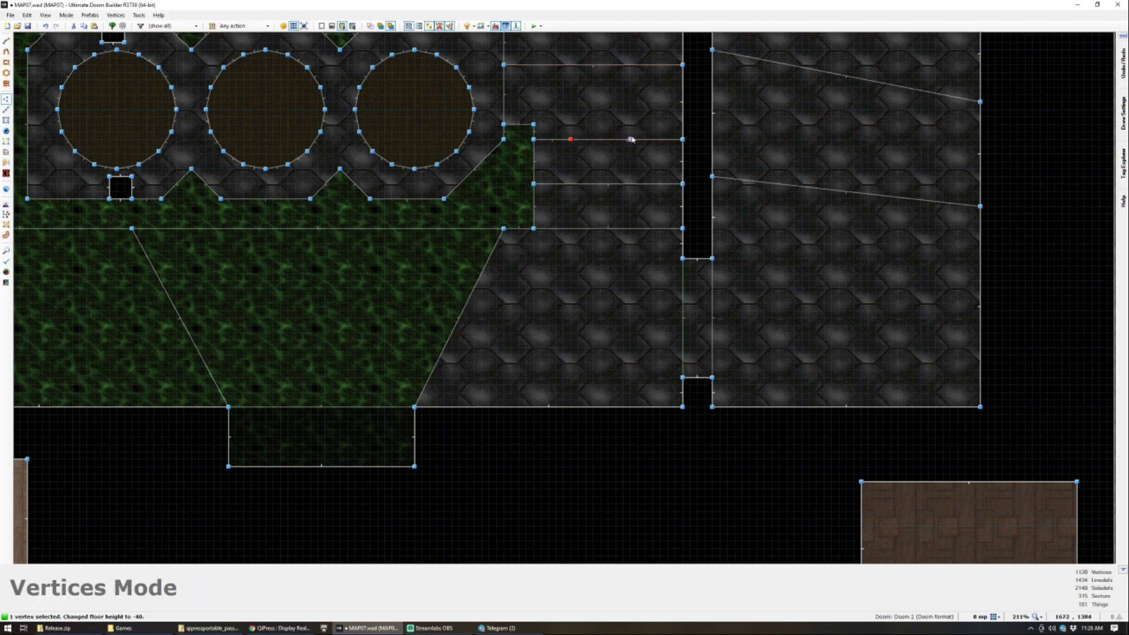
right_click(637, 140)
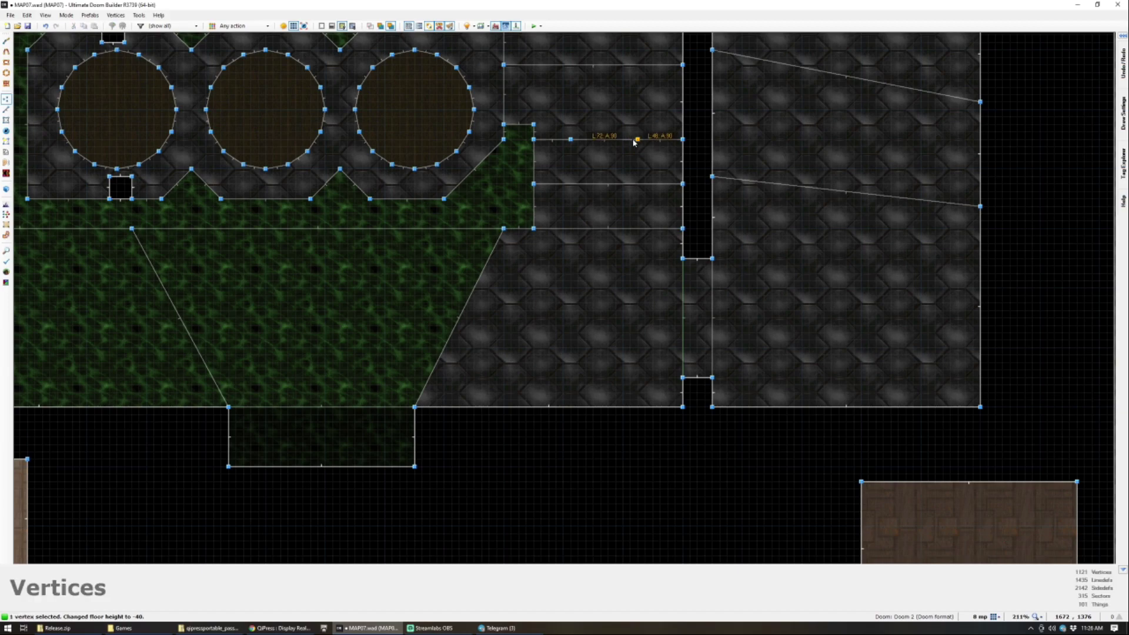
Step: Apply the SW1BRCOM switch texture to the lower wall of the ledge's new middle segment
key(w)
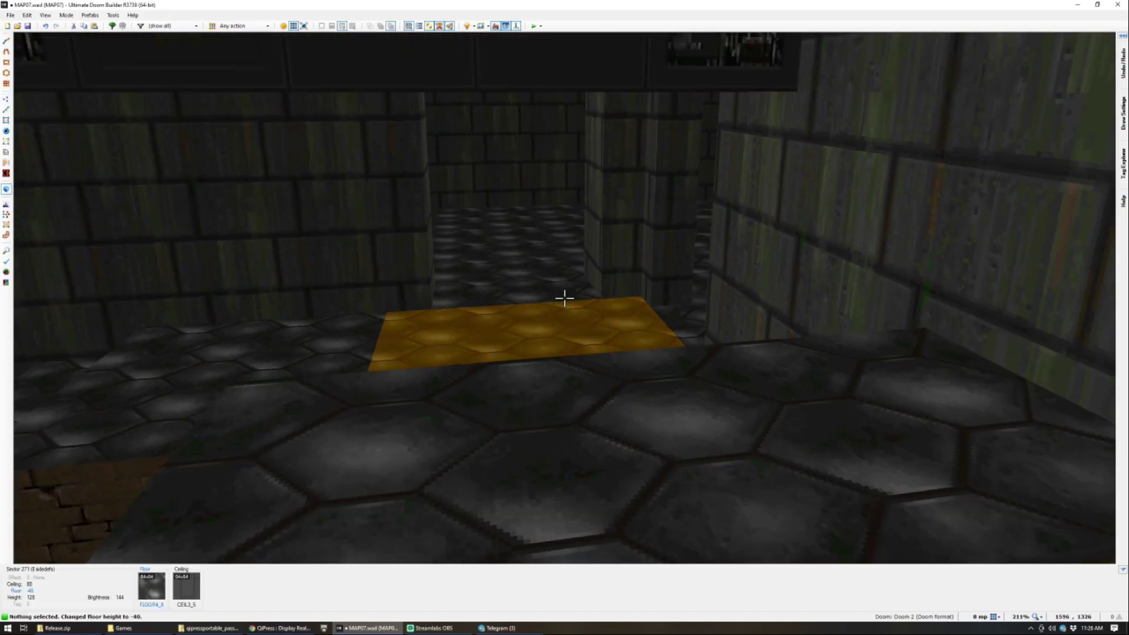
click(565, 298)
right_click(565, 299)
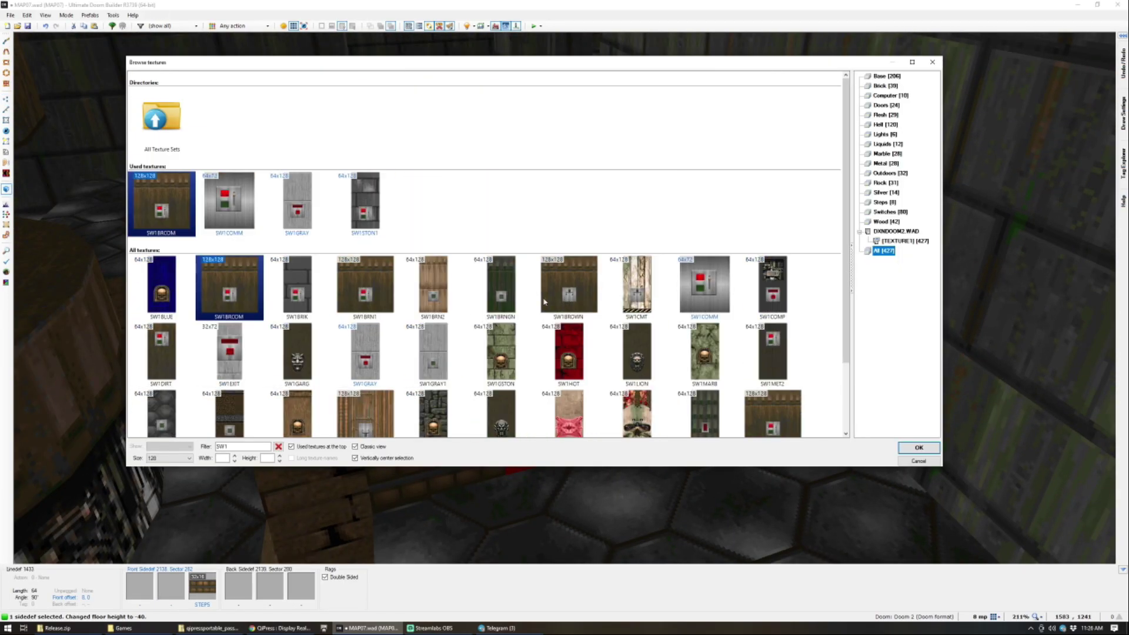
double_click(175, 213)
key(w)
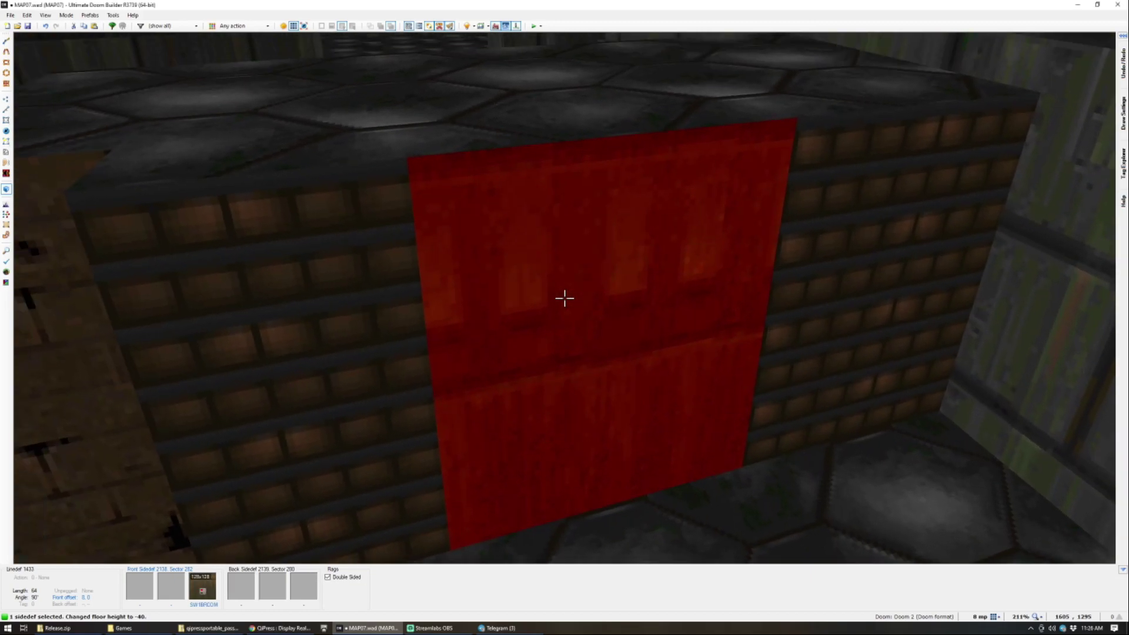
Step: Shift the switch texture on the ledge's middle segment to offsets 32, 56, and clear the selection
key(s)
key(w)
key(Up)
key(Up)
key(Up)
key(Left)
key(Left)
key(Left)
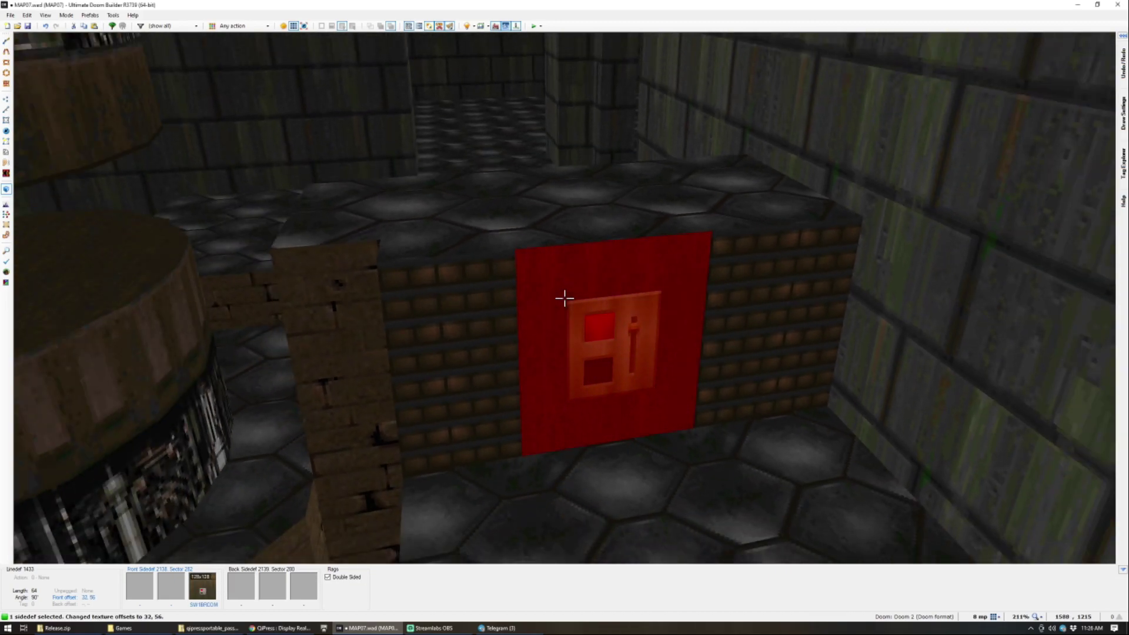
key(c)
Step: Select the ledge's front wall segments on both sides of the switch and apply the BRONZE3 texture to them
key(s)
click(564, 298)
click(565, 298)
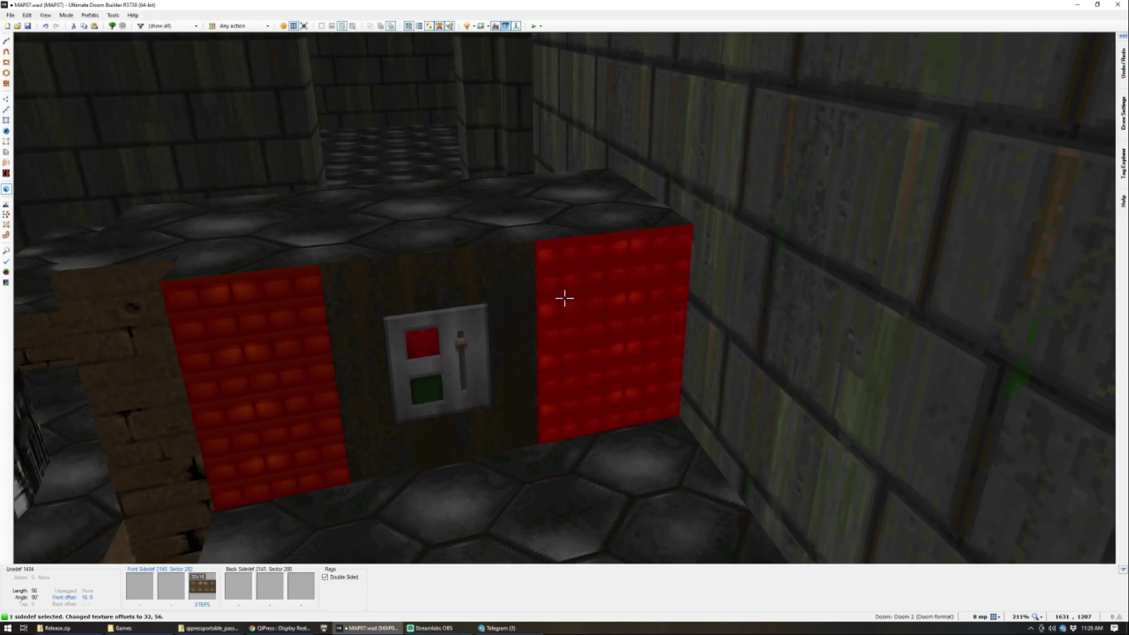
right_click(565, 298)
text(BR)
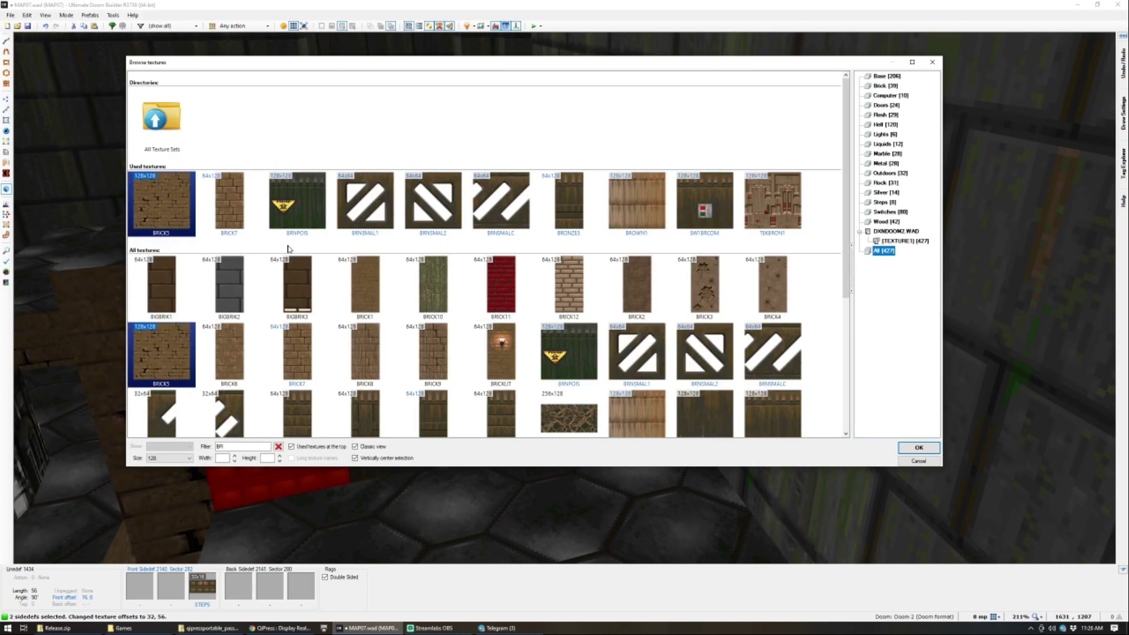
double_click(567, 203)
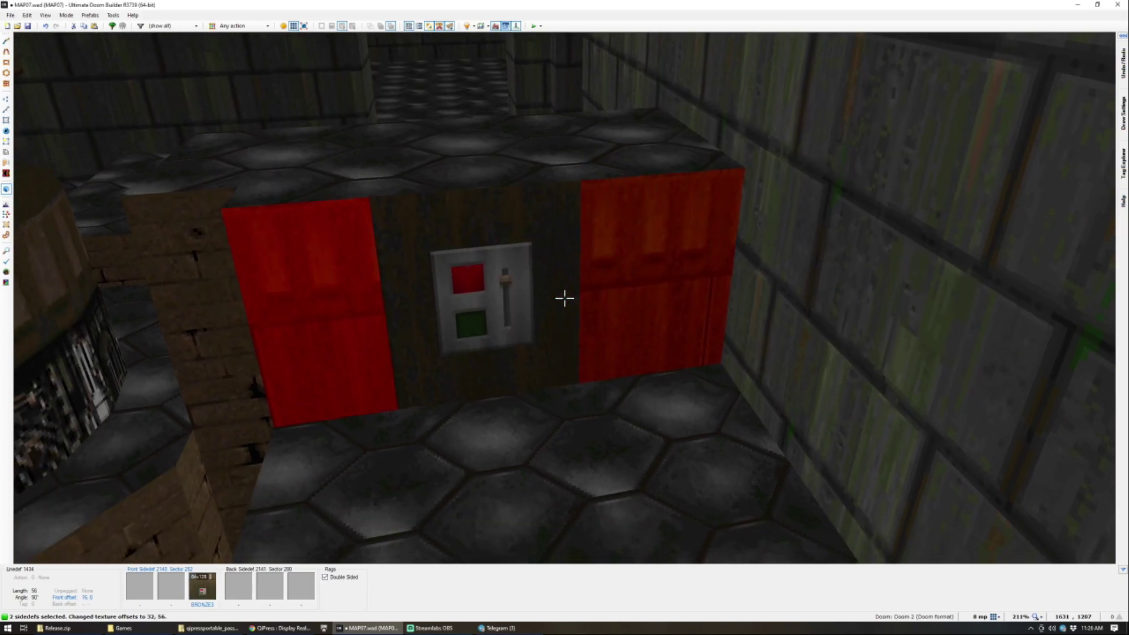
key(w)
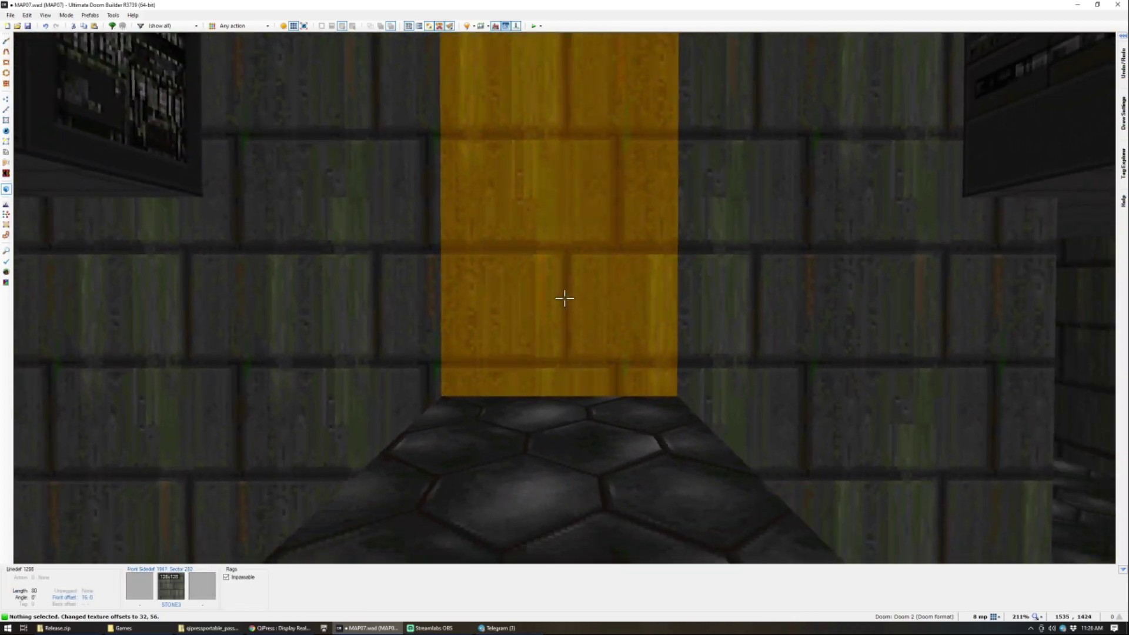
Step: Move the line along the raised ledge's back edge, with both its end vertices, about 24 units north
key(q)
key(q)
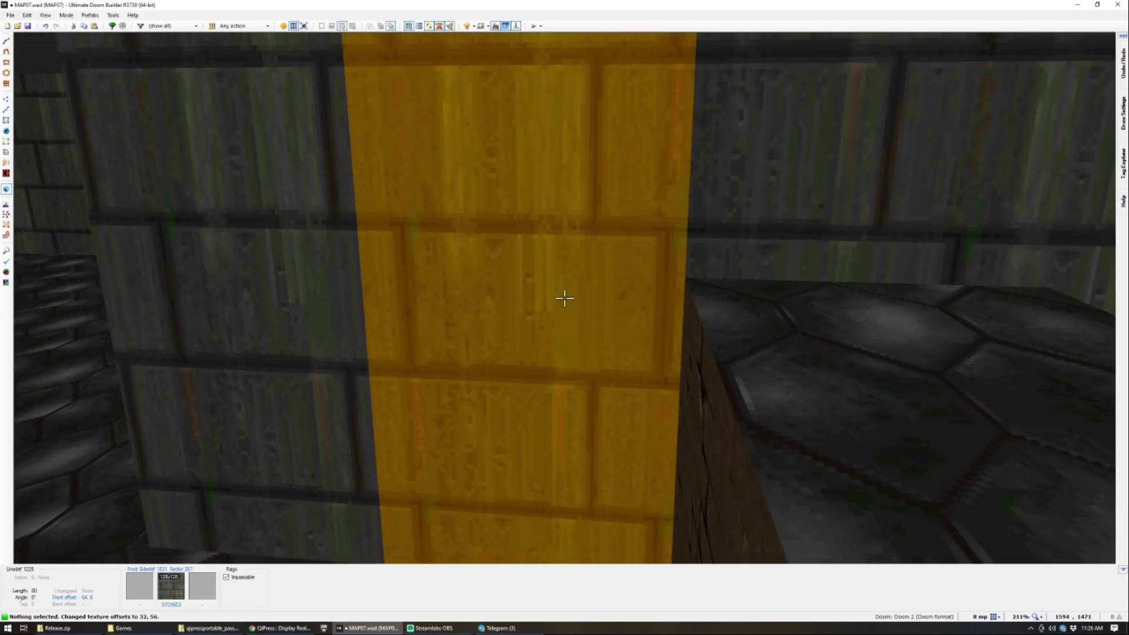
key(q)
scroll(600, 304, down, 4)
scroll(601, 303, up, 4)
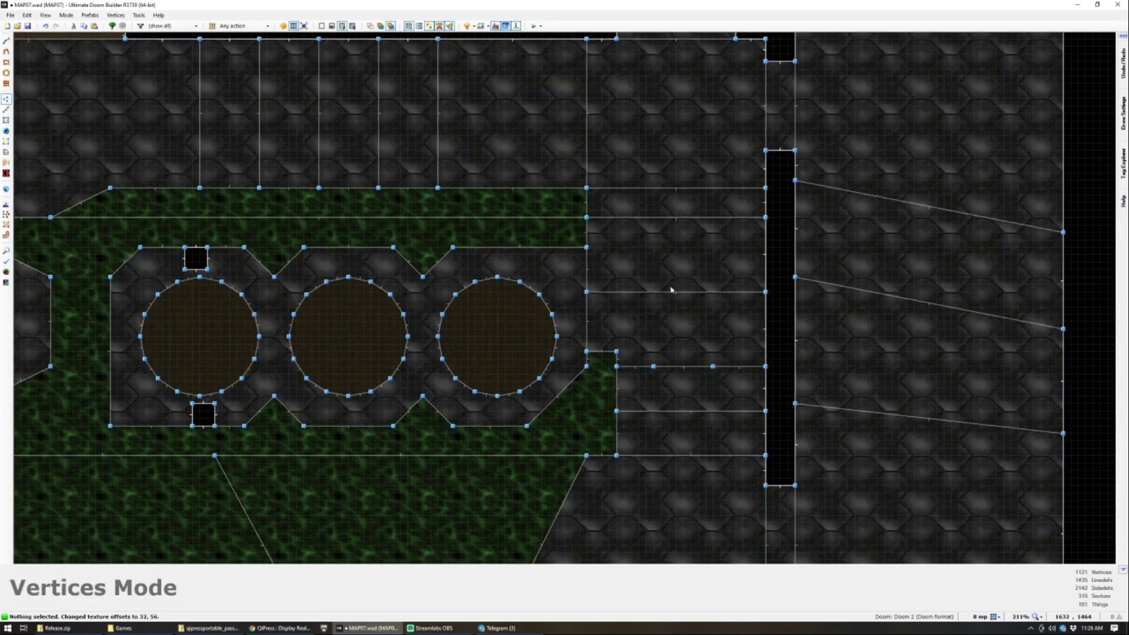
key(q)
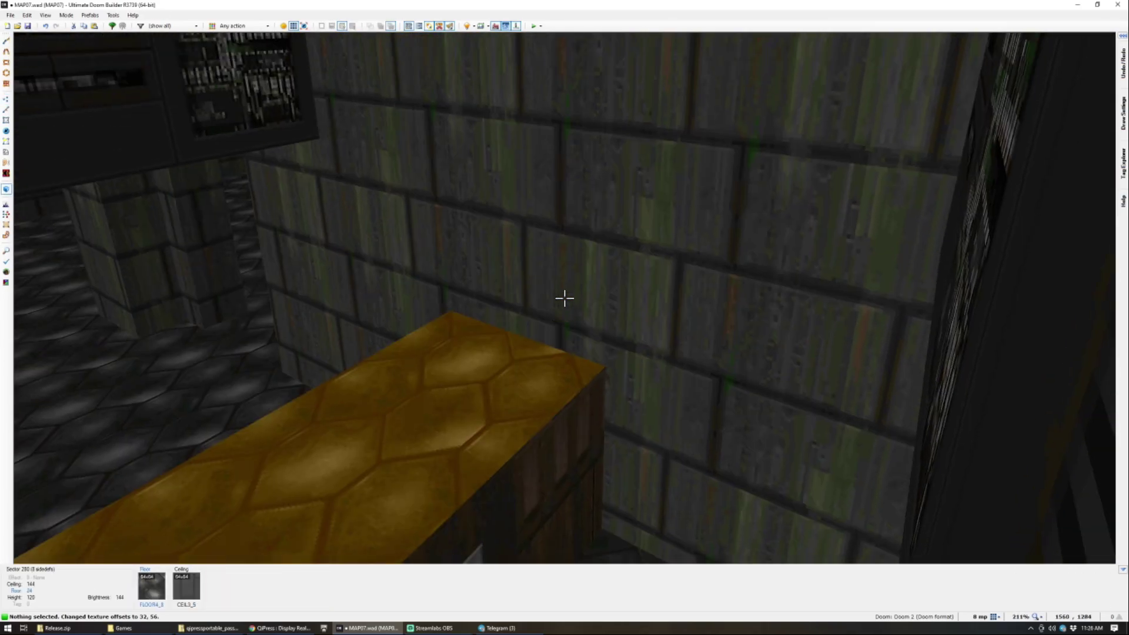
key(q)
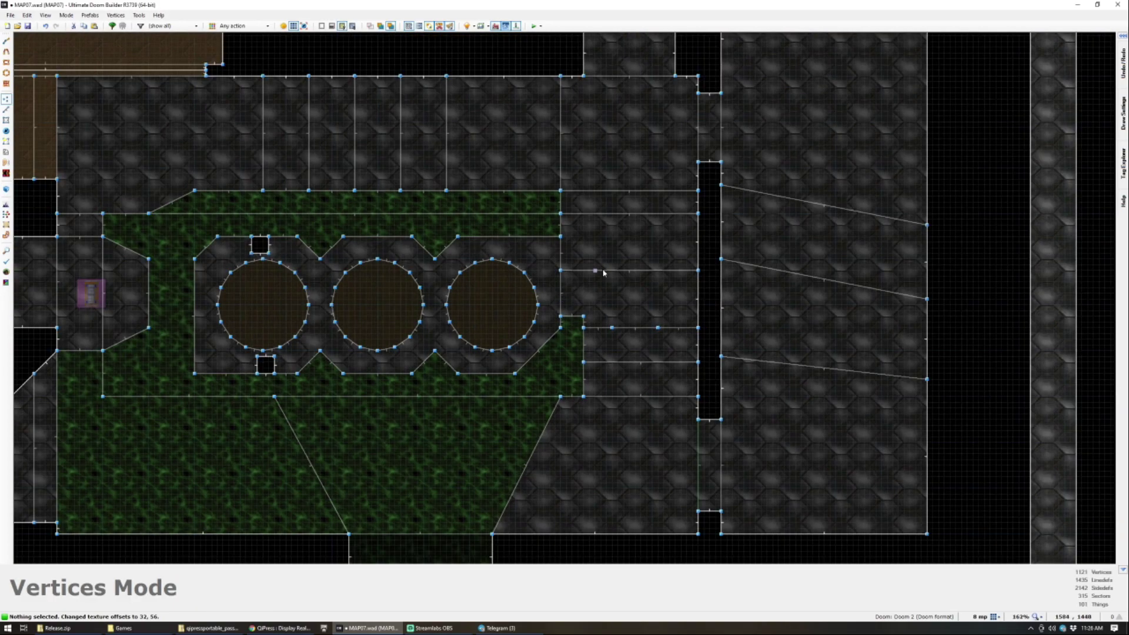
scroll(556, 258, up, 3)
click(644, 284)
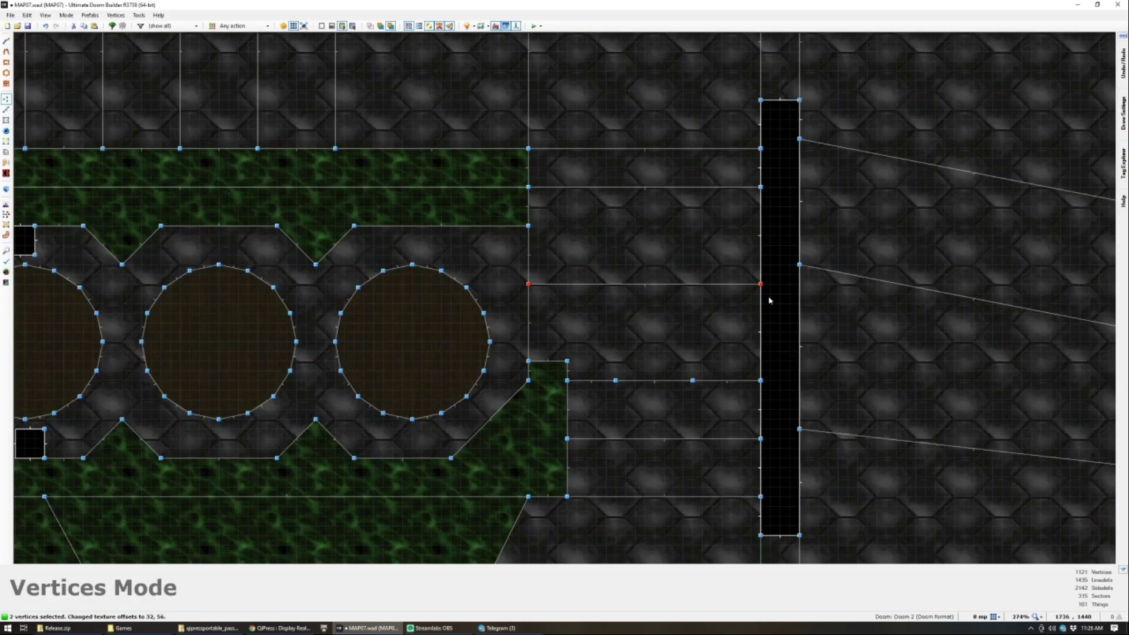
drag(761, 286, 758, 262)
Step: Draw a 32 by 104 opening through the thin wall east of the ledge, and paste the STONE3 texture onto its side walls
scroll(562, 329, down, 3)
scroll(618, 320, up, 4)
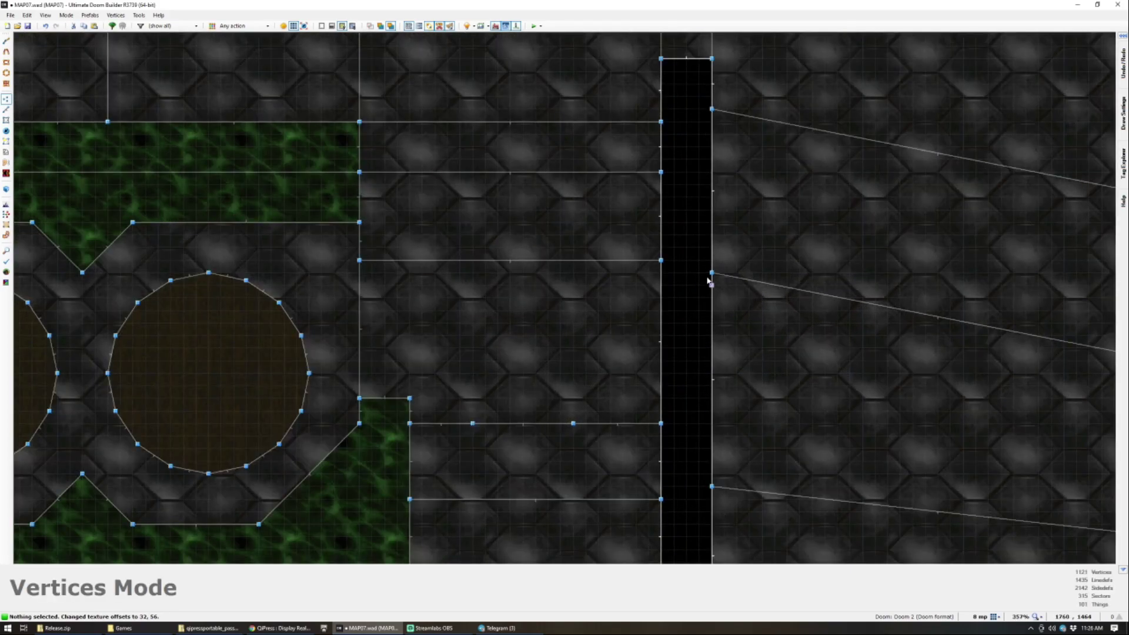
key(d)
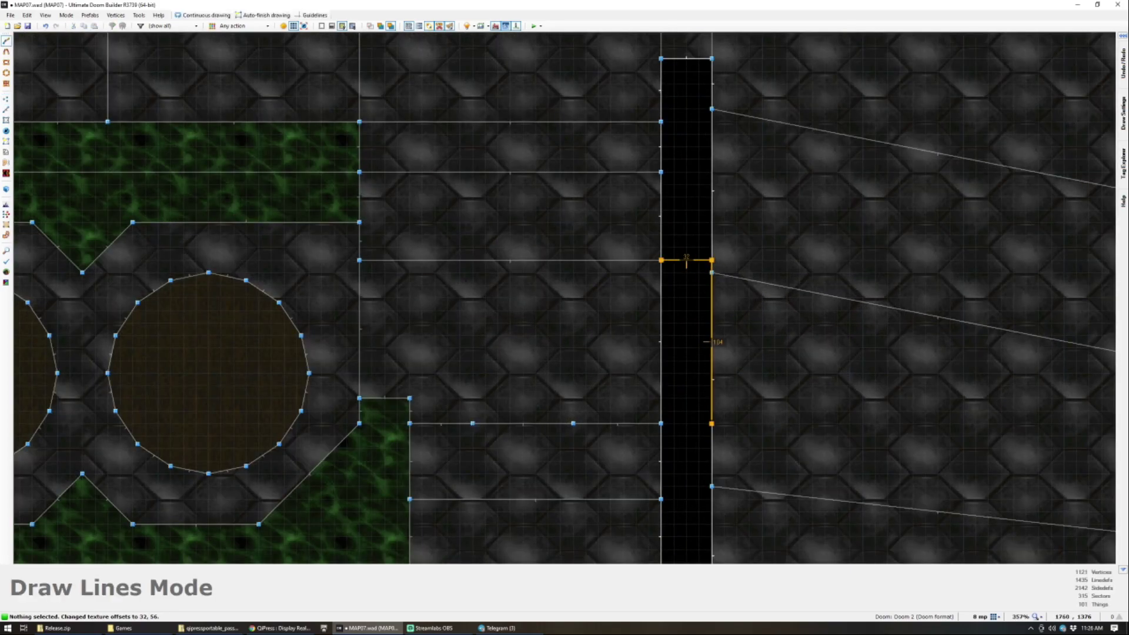
key(w)
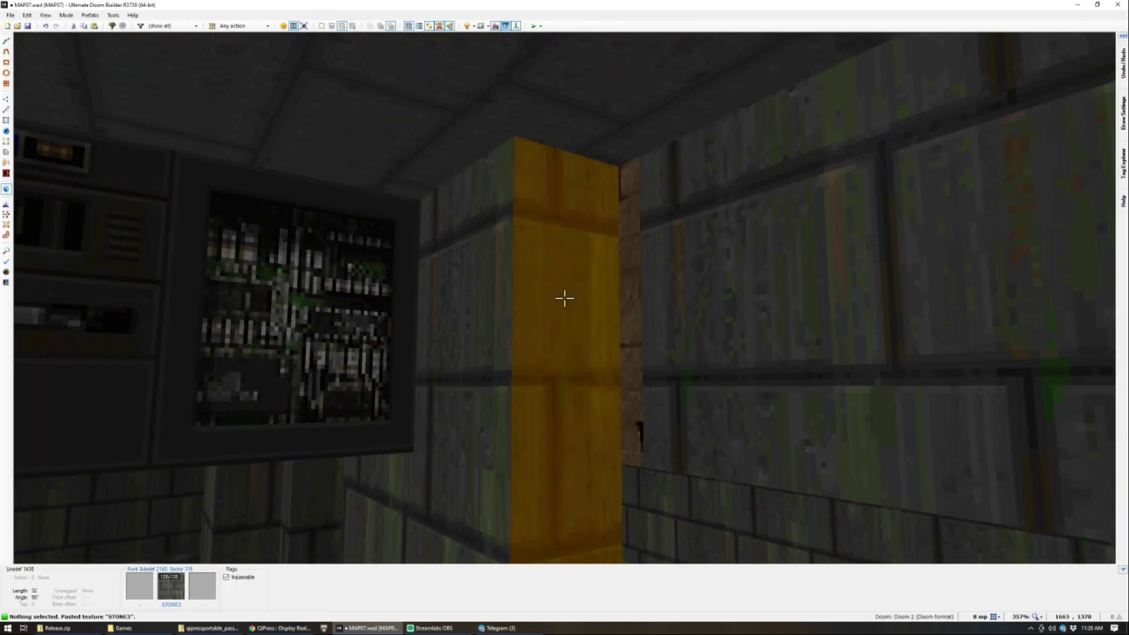
key(ctrl+v)
Step: Lower the ceiling of the new wall opening to height 80
key(w)
key(w)
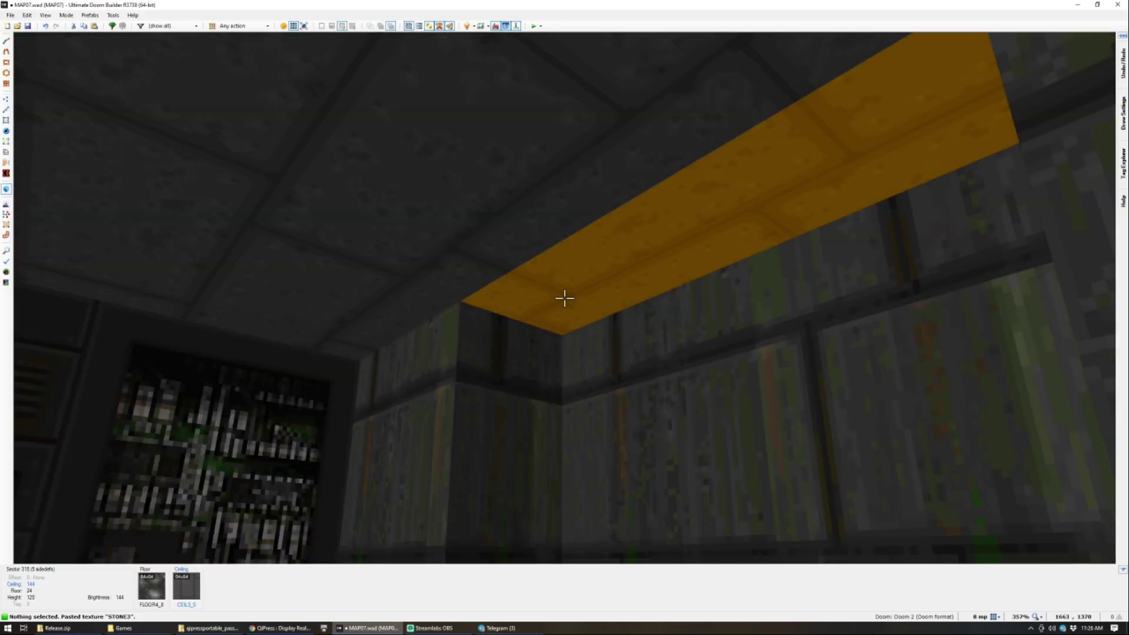
scroll(565, 299, down, 8)
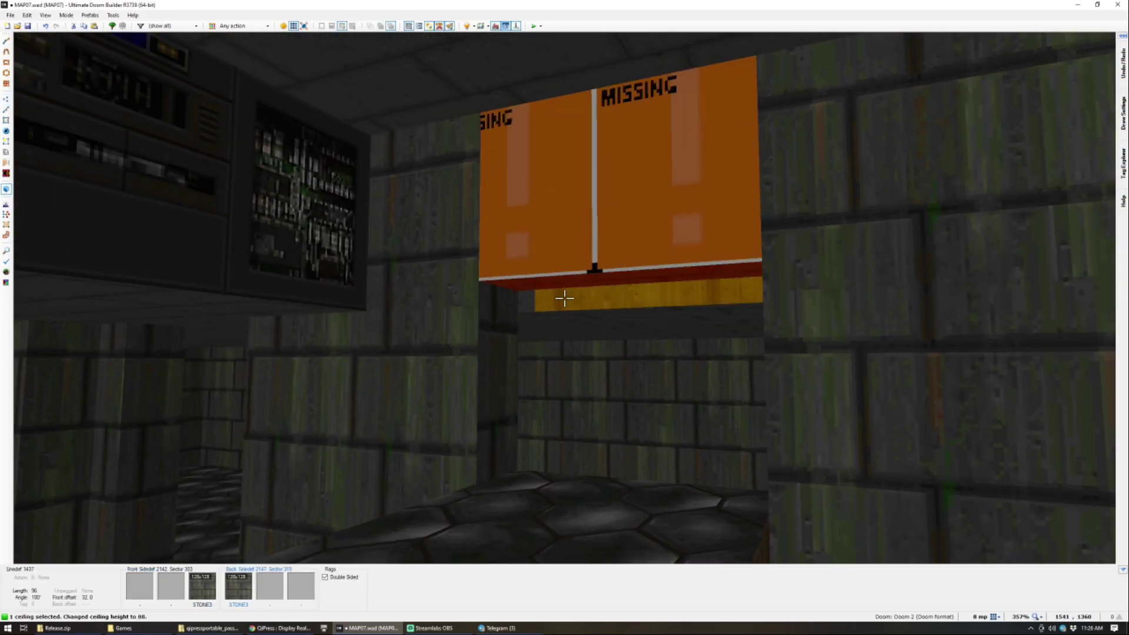
key(e)
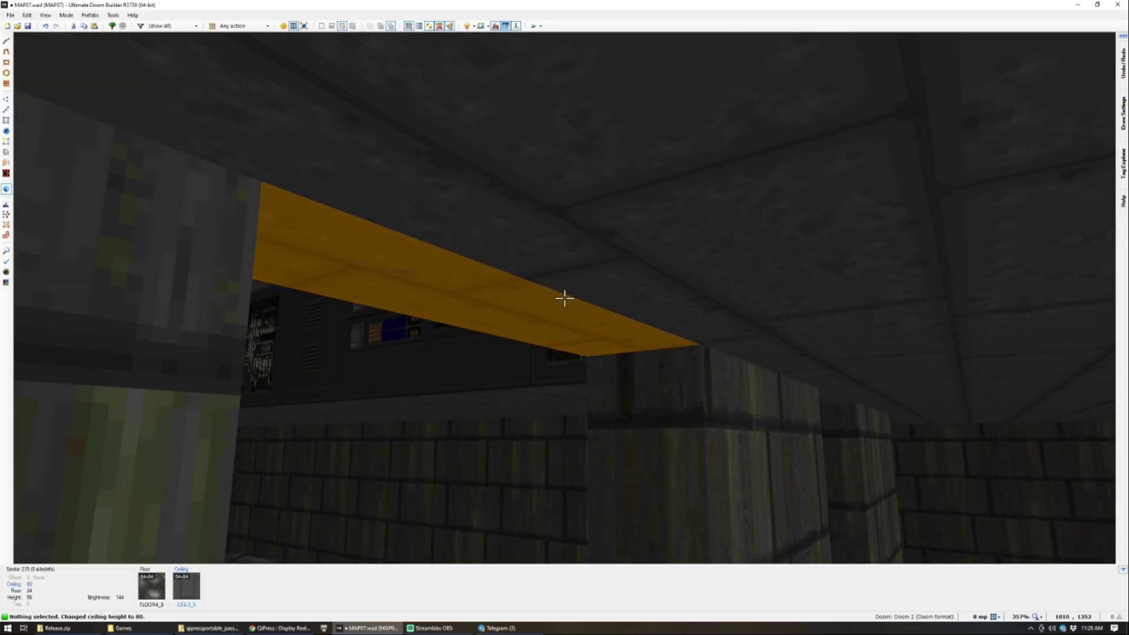
Step: Raise the ceilings of the wall opening and the passage section beyond it to height 144, and clear the selection
click(565, 299)
scroll(565, 299, up, 7)
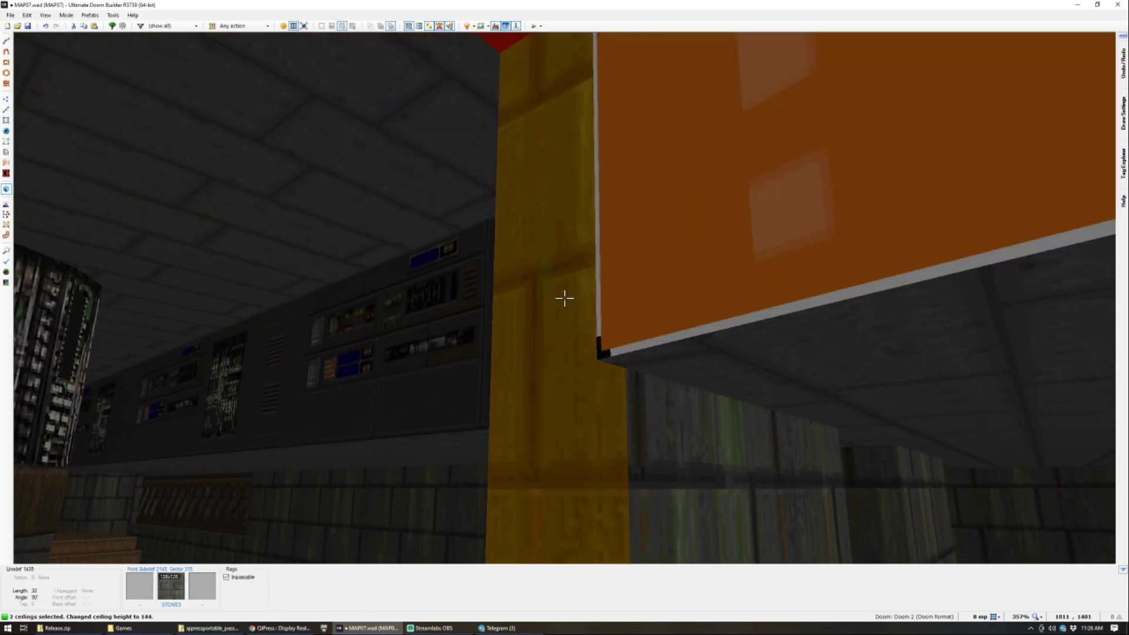
scroll(565, 298, up, 1)
key(d)
key(c)
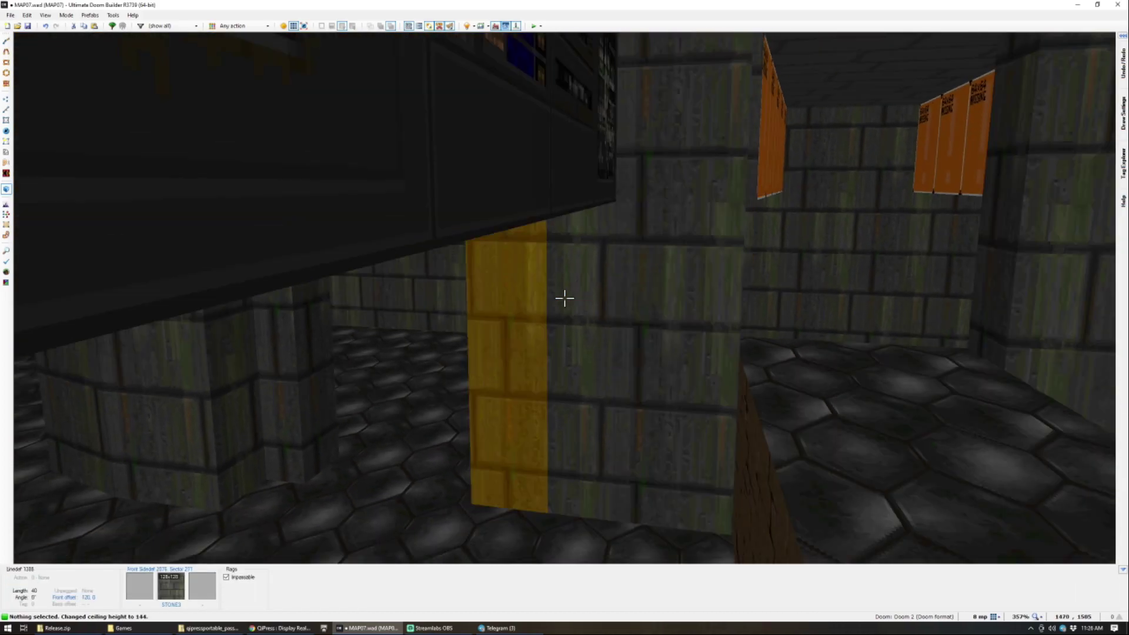
Step: Paste the STONE3 texture onto the missing upper walls on both sides of the raised passage ceiling
key(w)
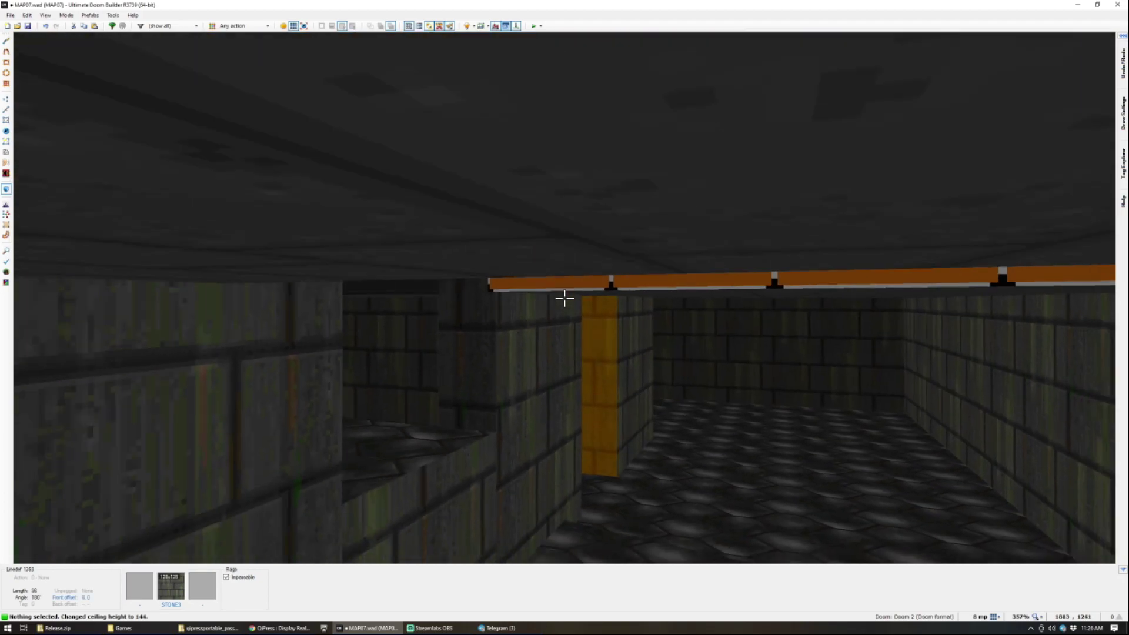
key(w)
key(ctrl+v)
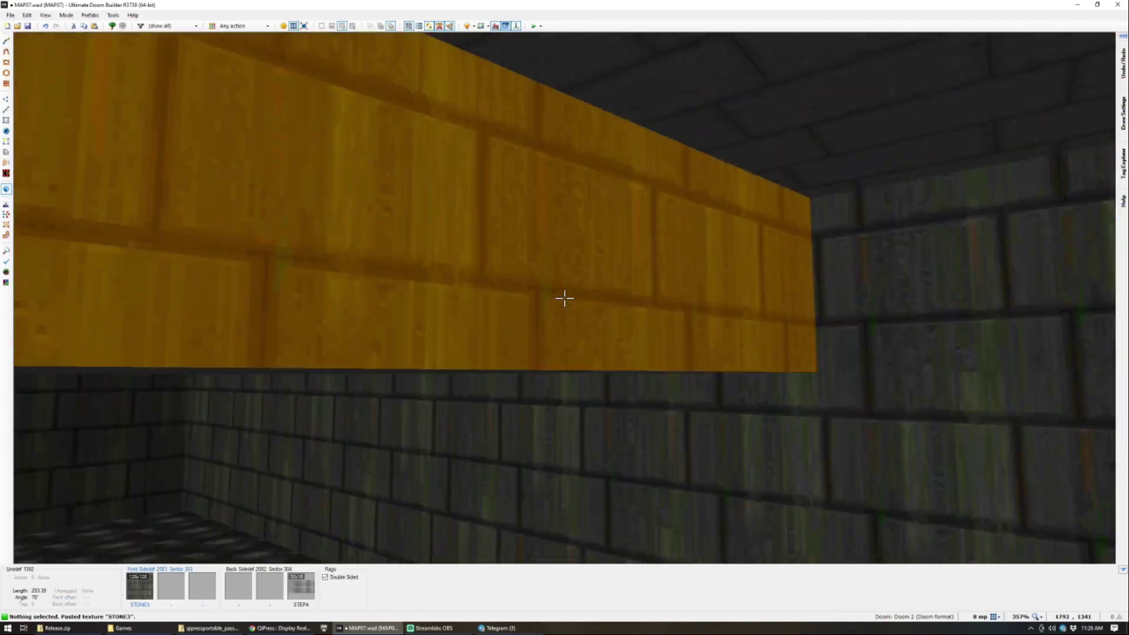
key(ctrl+v)
key(s)
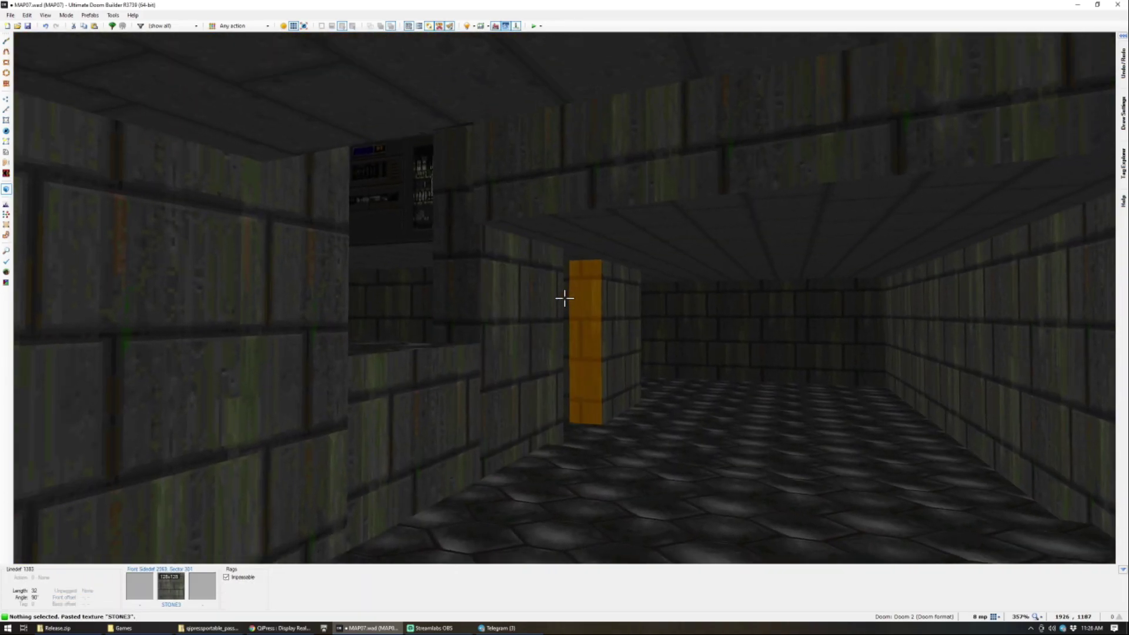
Step: Set the doorway north of the new wall opening to floor height -32 and ceiling height 24
key(d)
key(a)
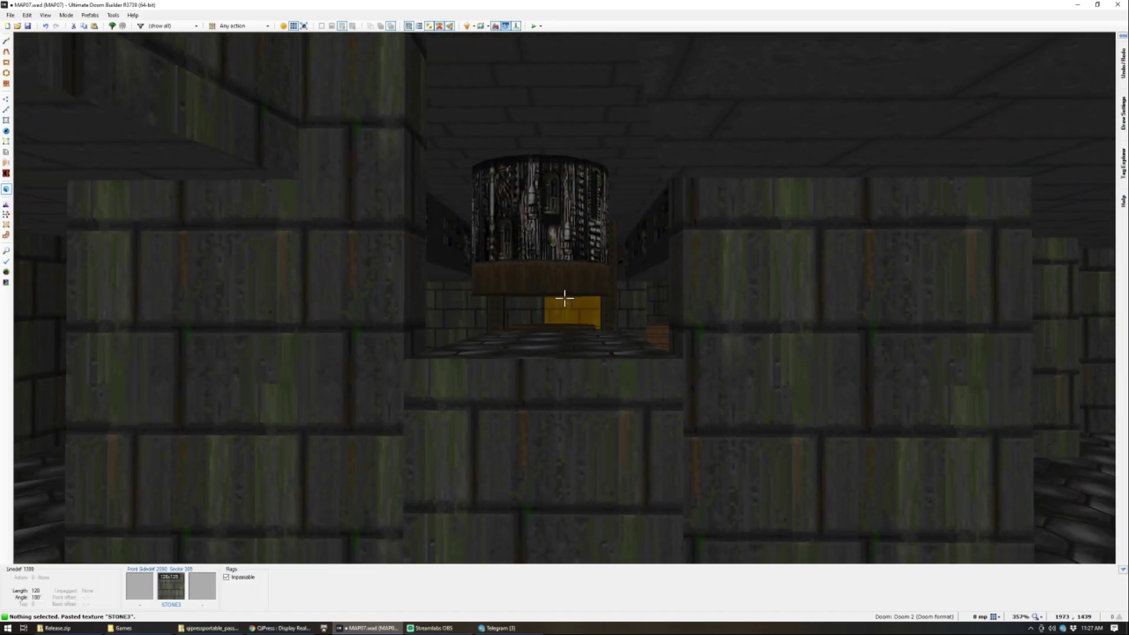
key(d)
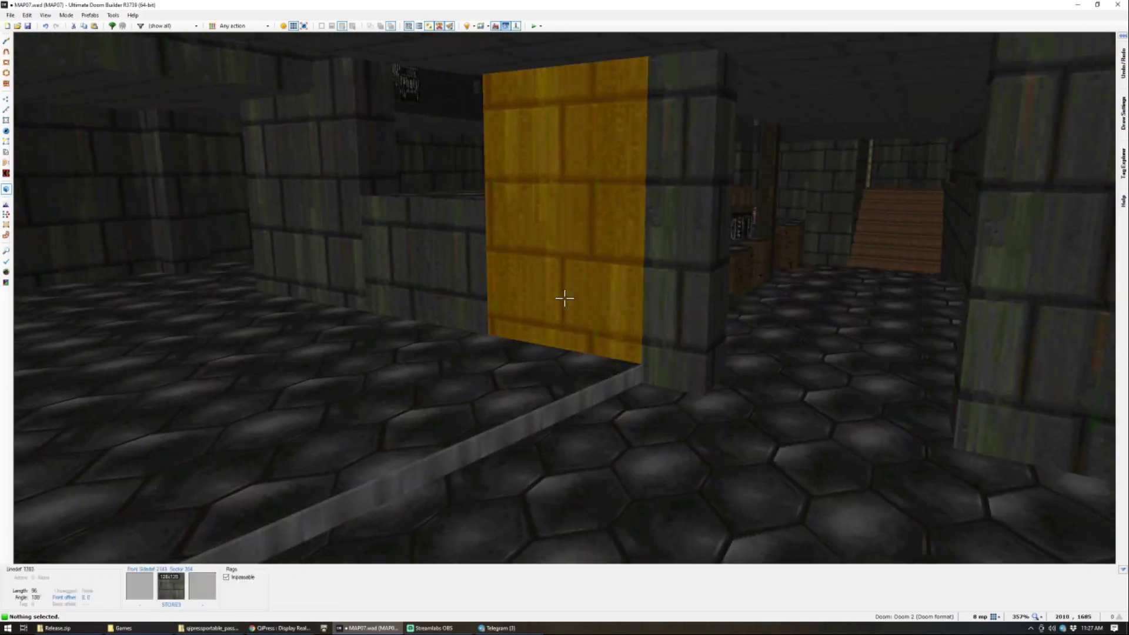
key(w)
click(565, 298)
key(s)
scroll(565, 298, up, 4)
scroll(565, 298, down, 2)
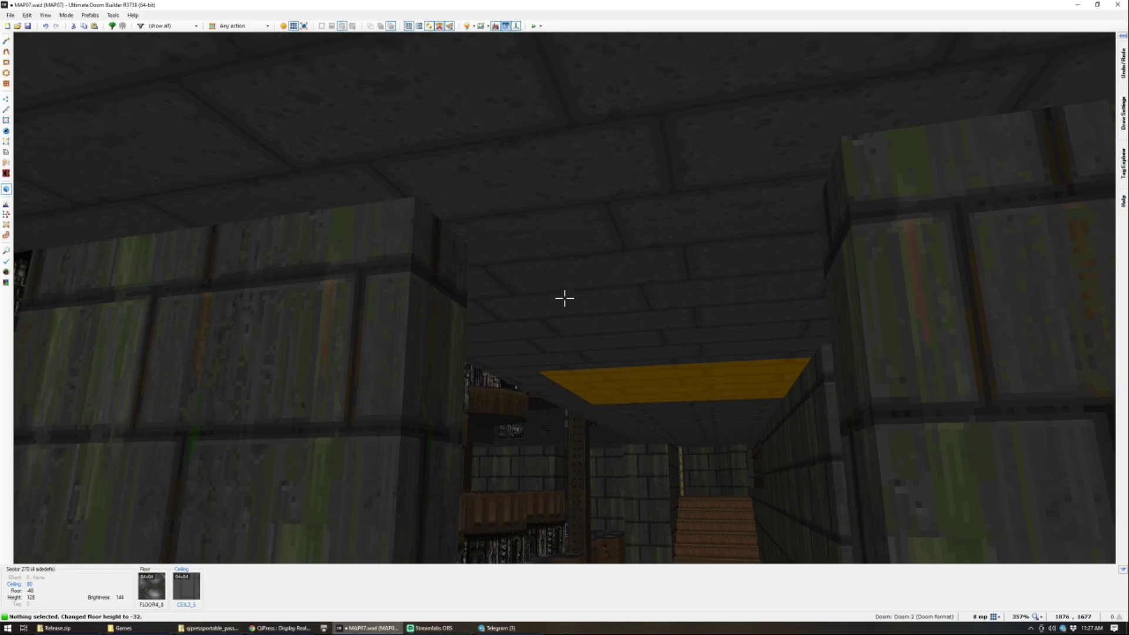
click(565, 298)
scroll(565, 298, down, 3)
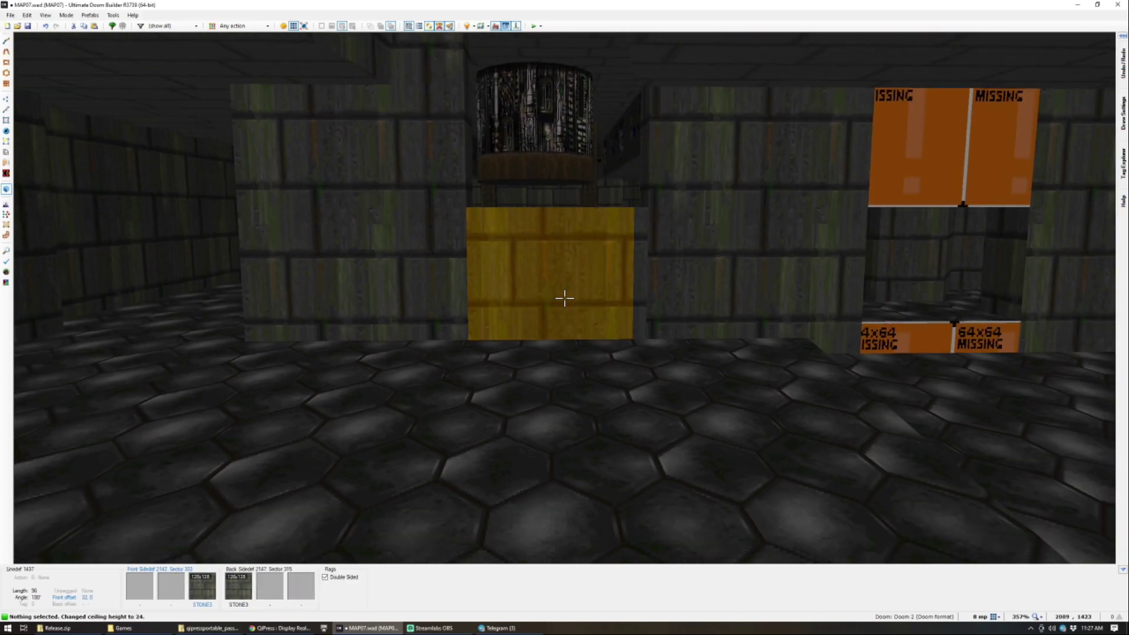
Step: Merge the west end vertex of the passage's middle diagonal line into the northeast corner of the new wall opening
key(q)
scroll(568, 301, down, 5)
scroll(428, 306, up, 5)
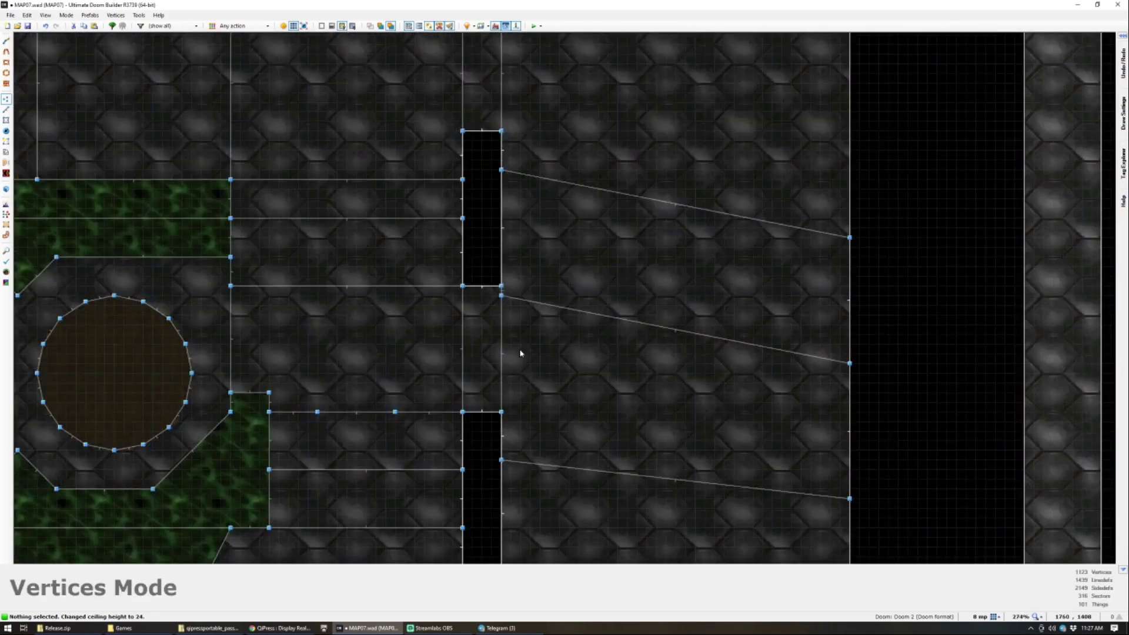
key(q)
key(a)
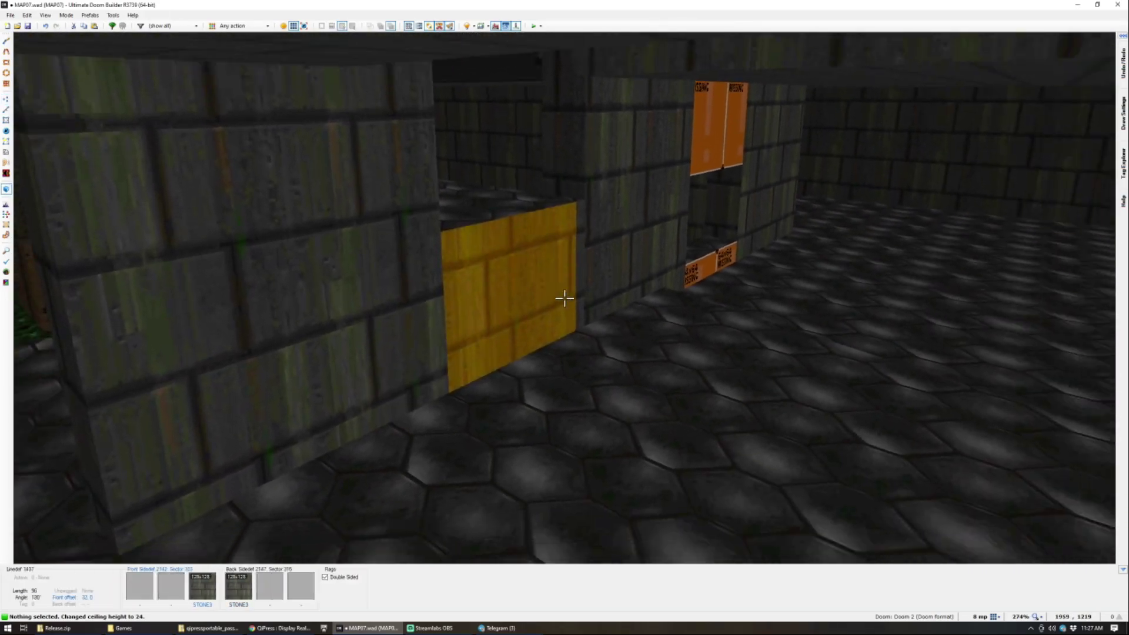
key(q)
scroll(527, 232, down, 2)
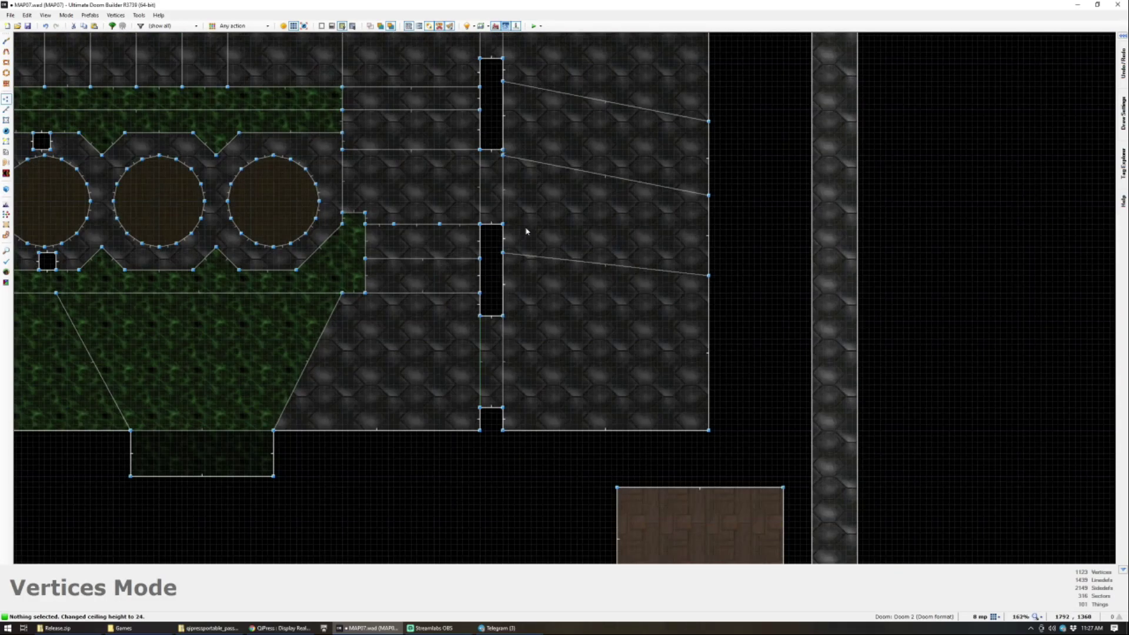
scroll(494, 246, up, 1)
right_drag(497, 135, 496, 127)
Step: Draw a 120 by 360 rectangular sector in the east passage along the wall, spanning both wall blocks and the opening
scroll(536, 121, down, 5)
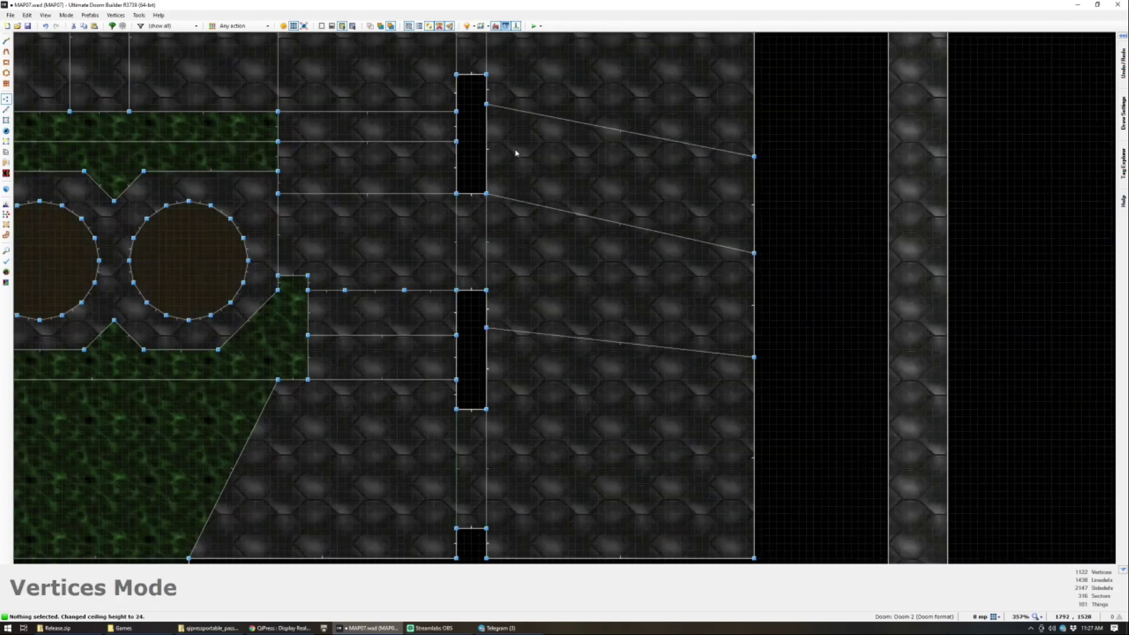
scroll(517, 122, up, 5)
key(d)
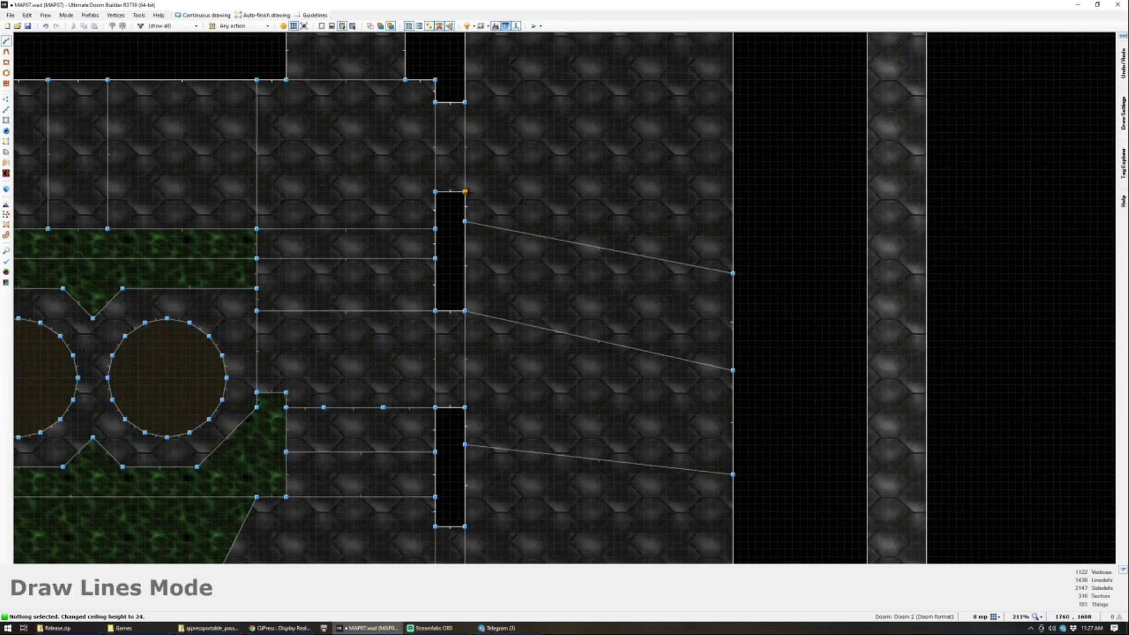
click(577, 192)
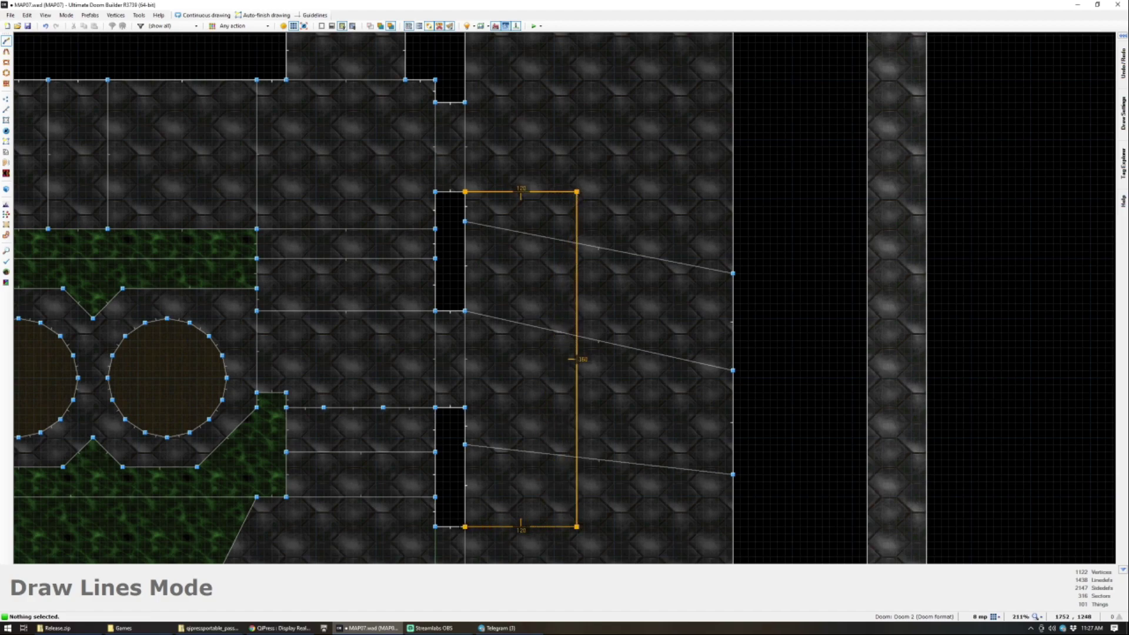
key(Return)
Step: Draw horizontal dividing lines across the new rectangle, from the wall to the rectangle's east edge
key(d)
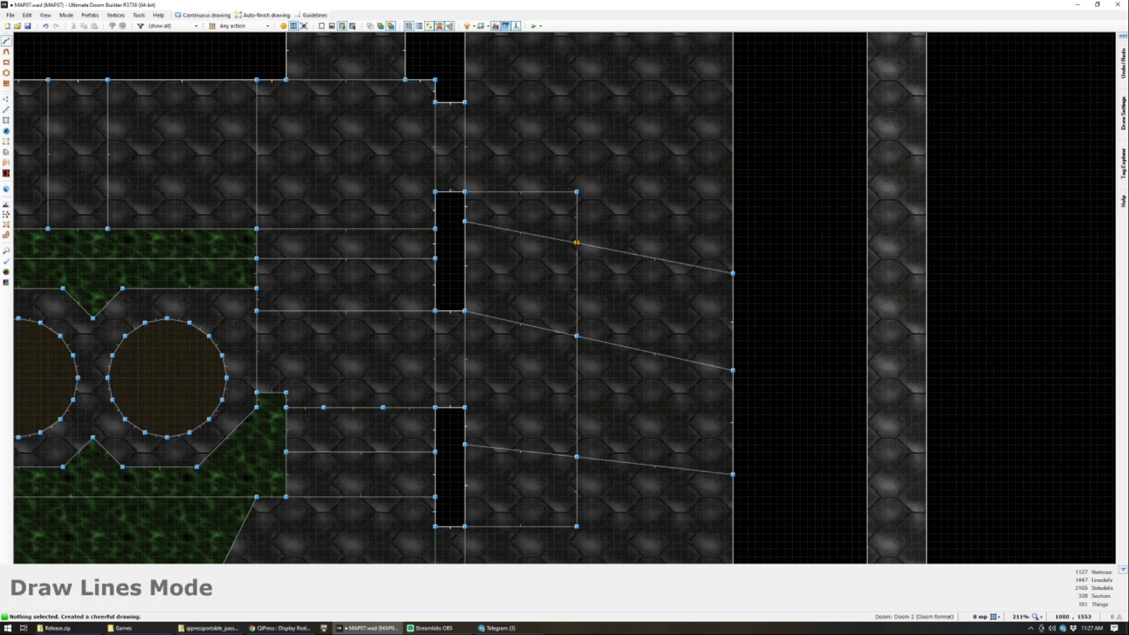
click(577, 251)
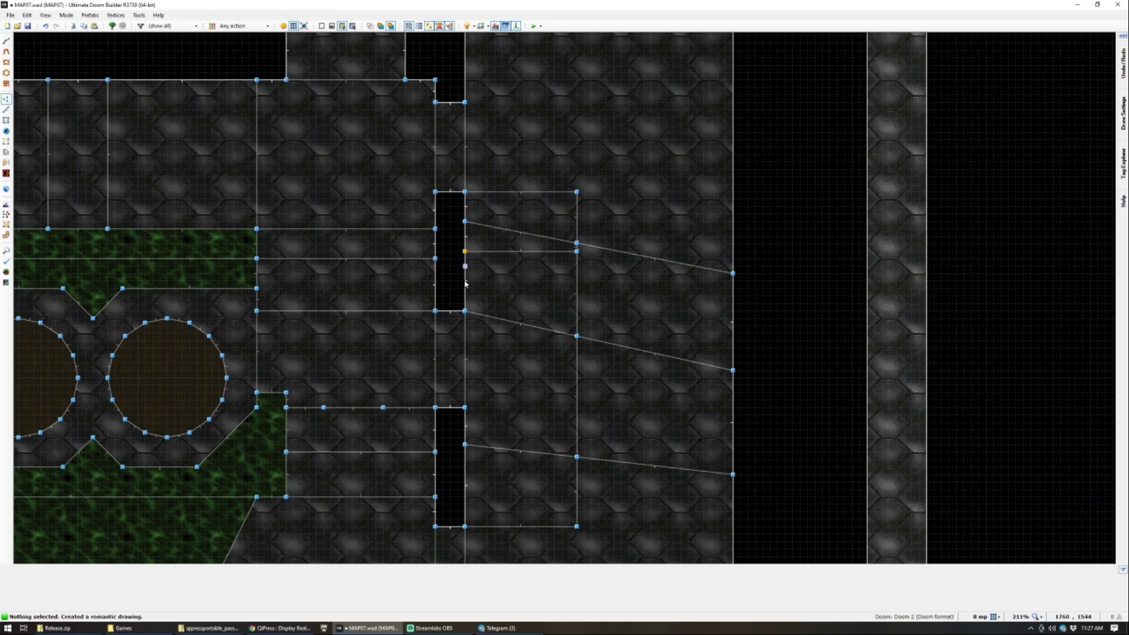
click(577, 296)
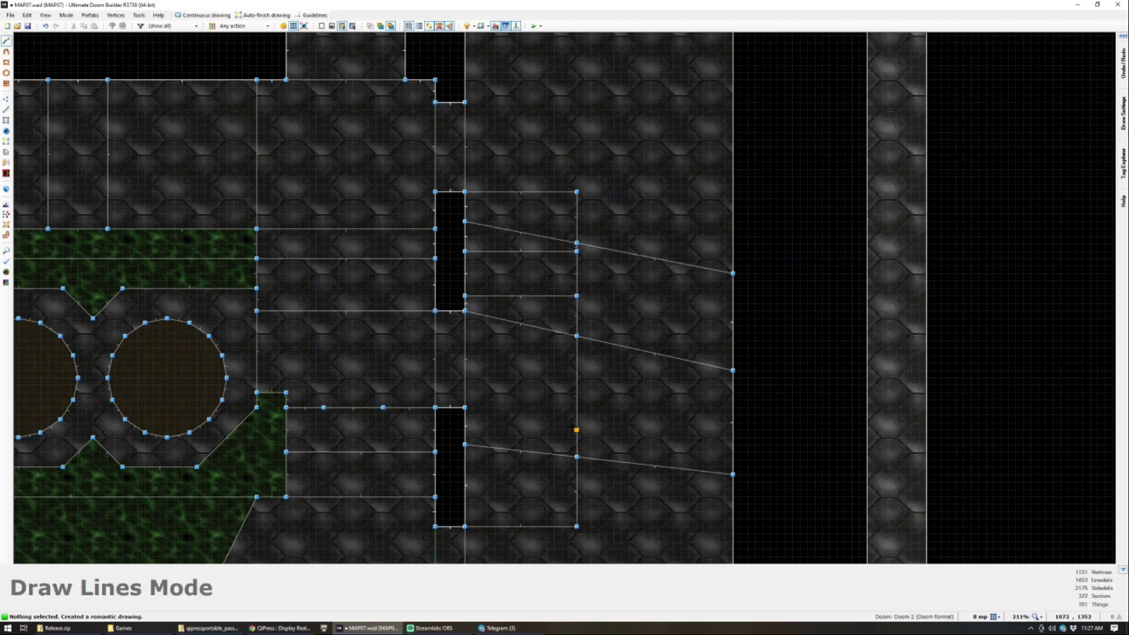
key(q)
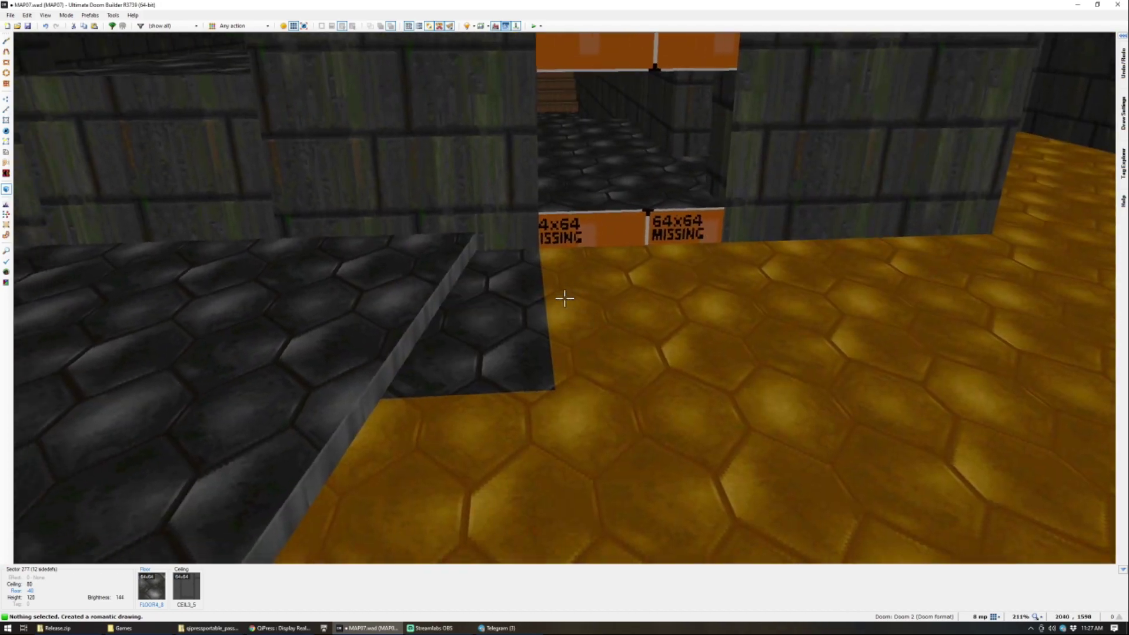
Step: Raise the divided rectangle's sectors in the east passage into a staircase with floor heights -32, -16 and 0
click(565, 298)
scroll(564, 298, up, 1)
click(565, 298)
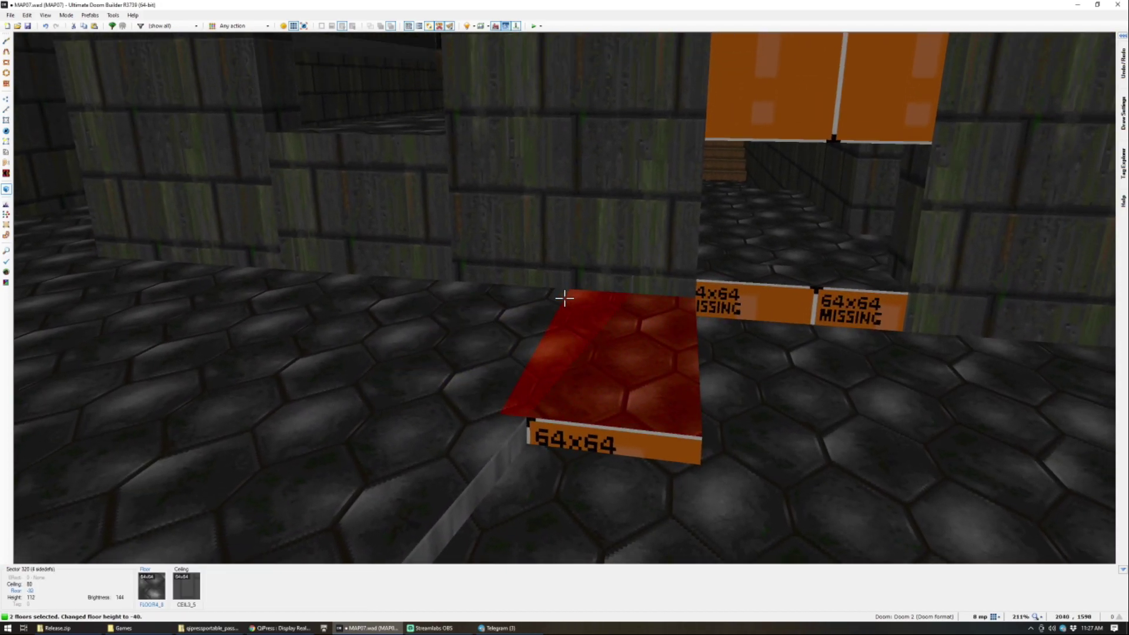
scroll(565, 299, up, 1)
key(c)
click(565, 299)
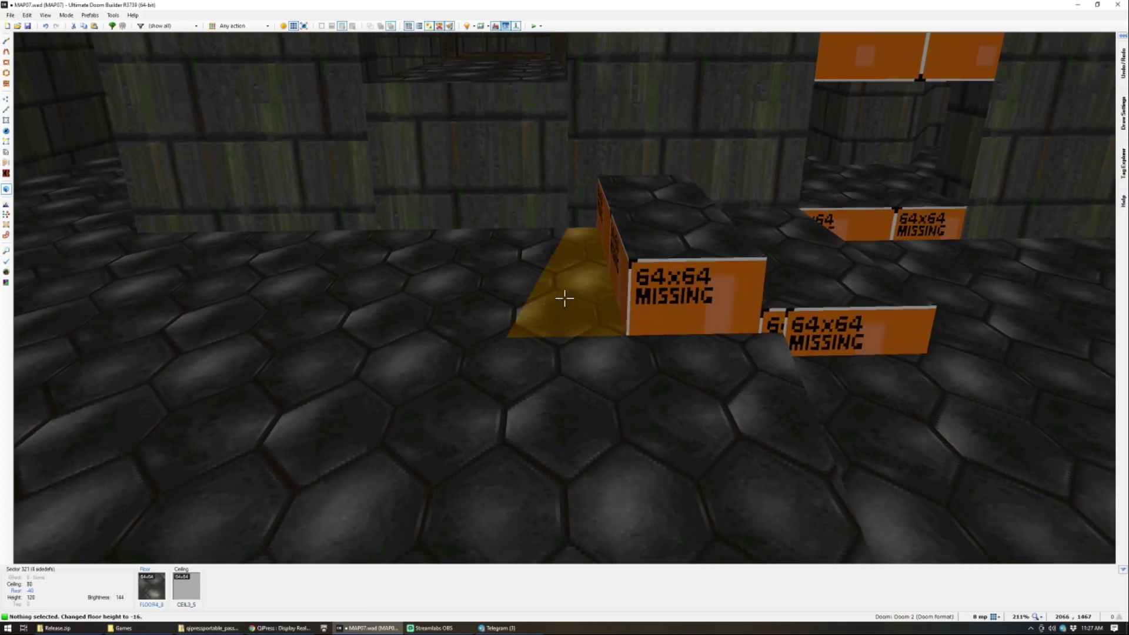
click(565, 298)
scroll(564, 298, up, 1)
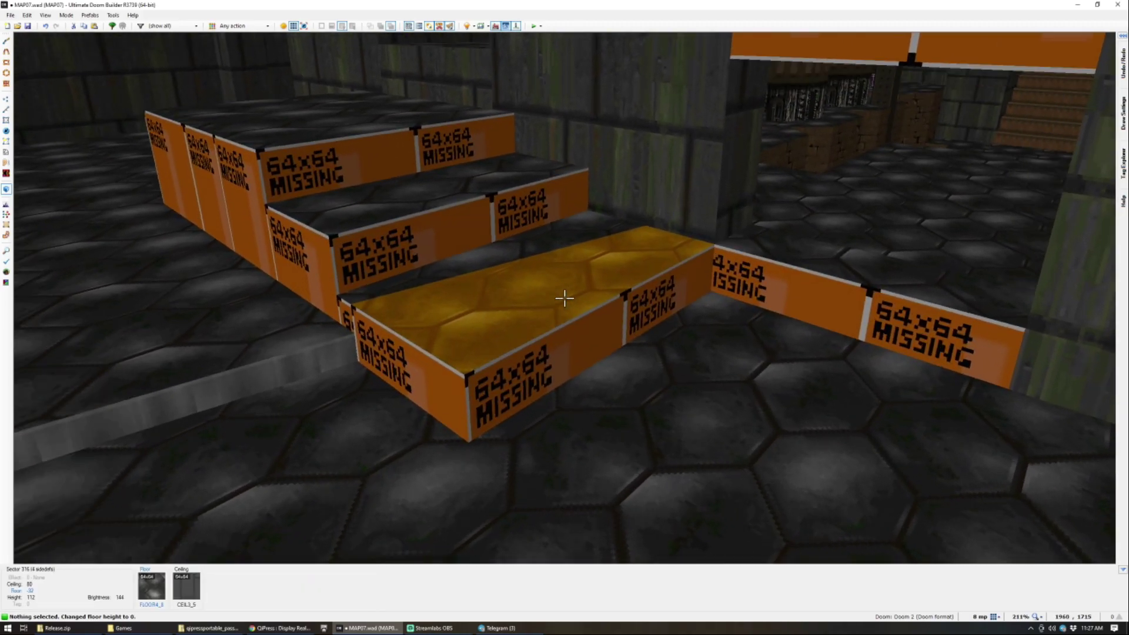
Step: Copy the STONE3 wall texture and paste it onto the missing upper and lower textures of the new wall opening
key(s)
key(e)
key(d)
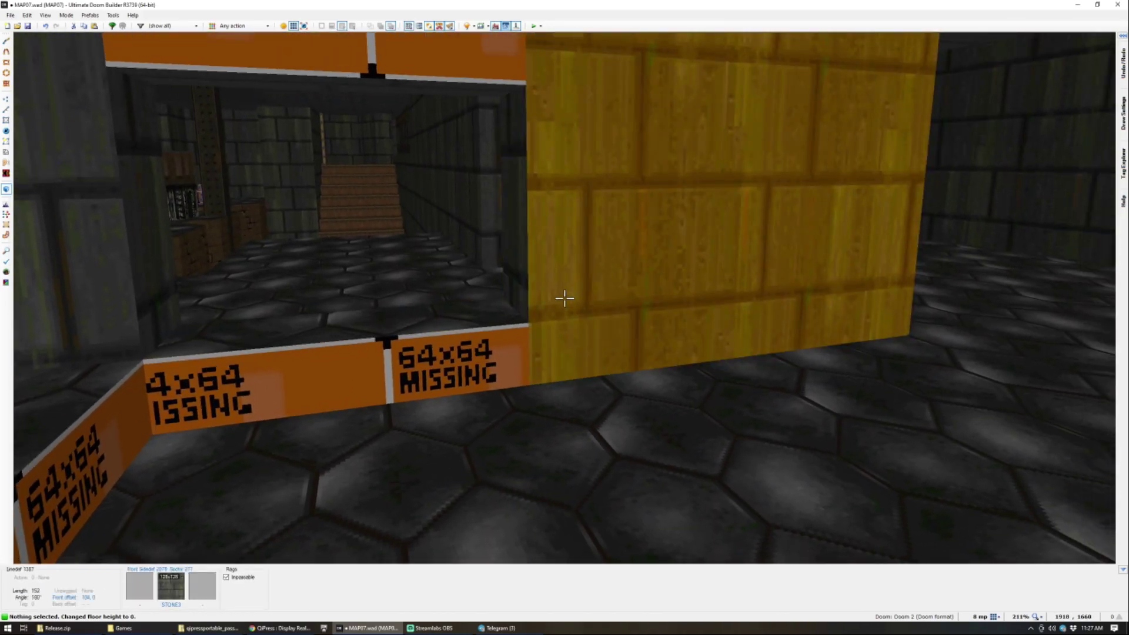
key(ctrl+c)
key(ctrl+v)
key(ctrl+v)
key(w)
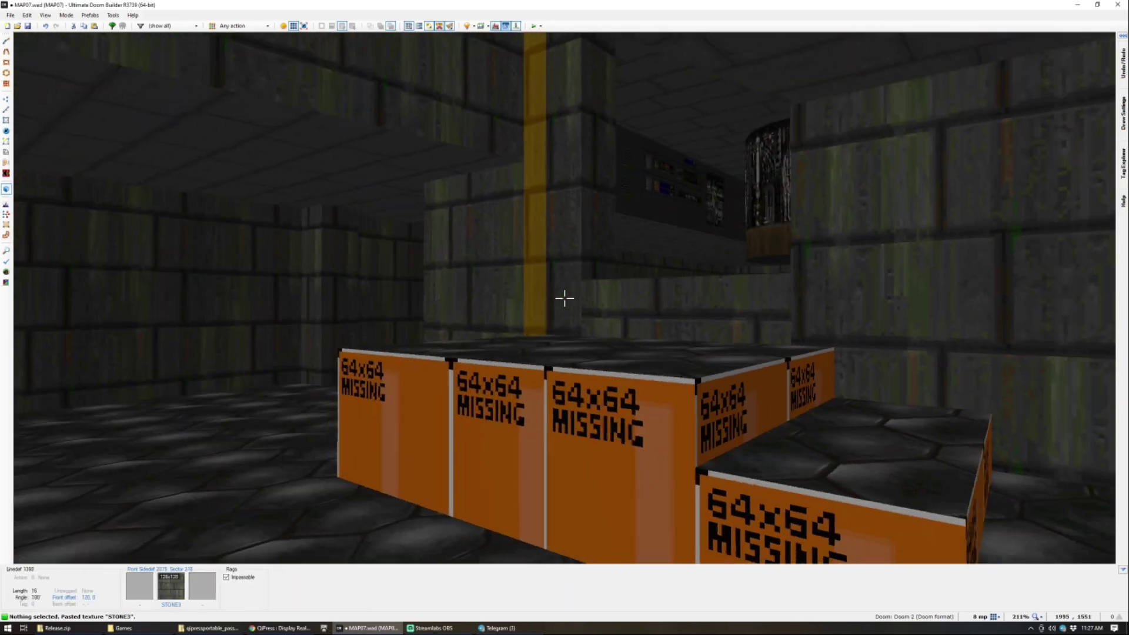
key(s)
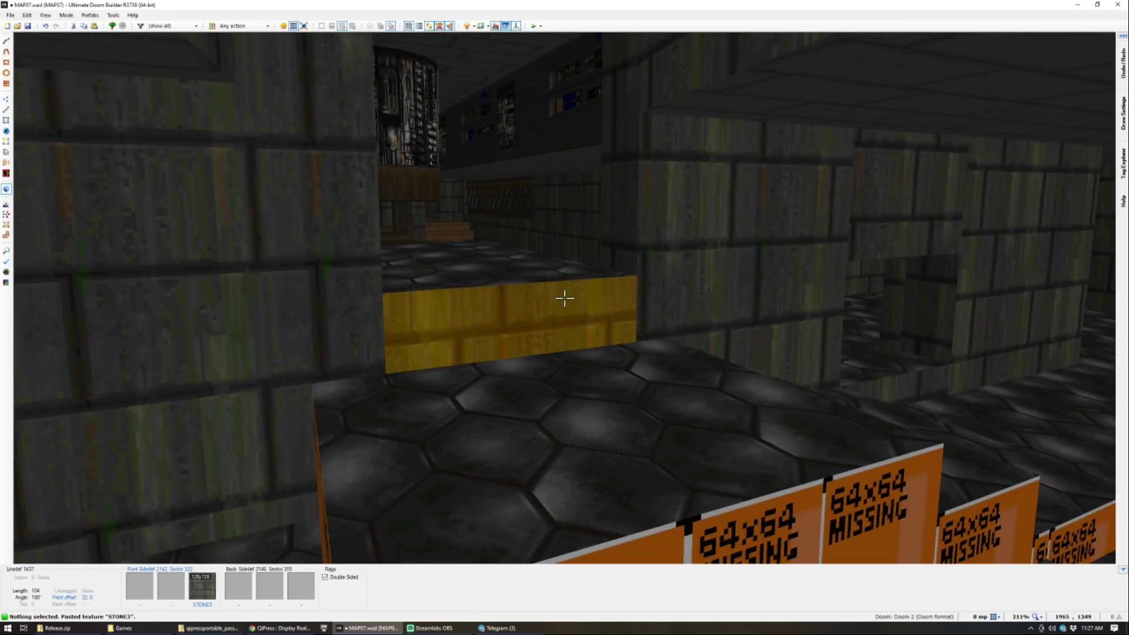
Step: Respace the stairs by setting the middle step's floor height to 0 and the lowest step's to -24
click(565, 299)
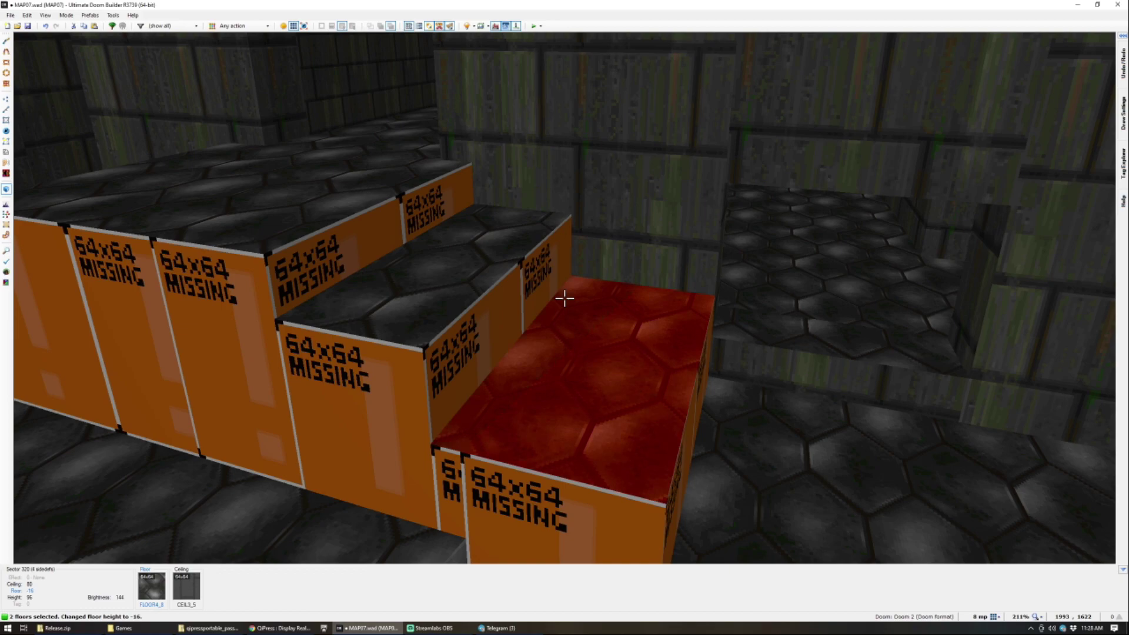
key(f)
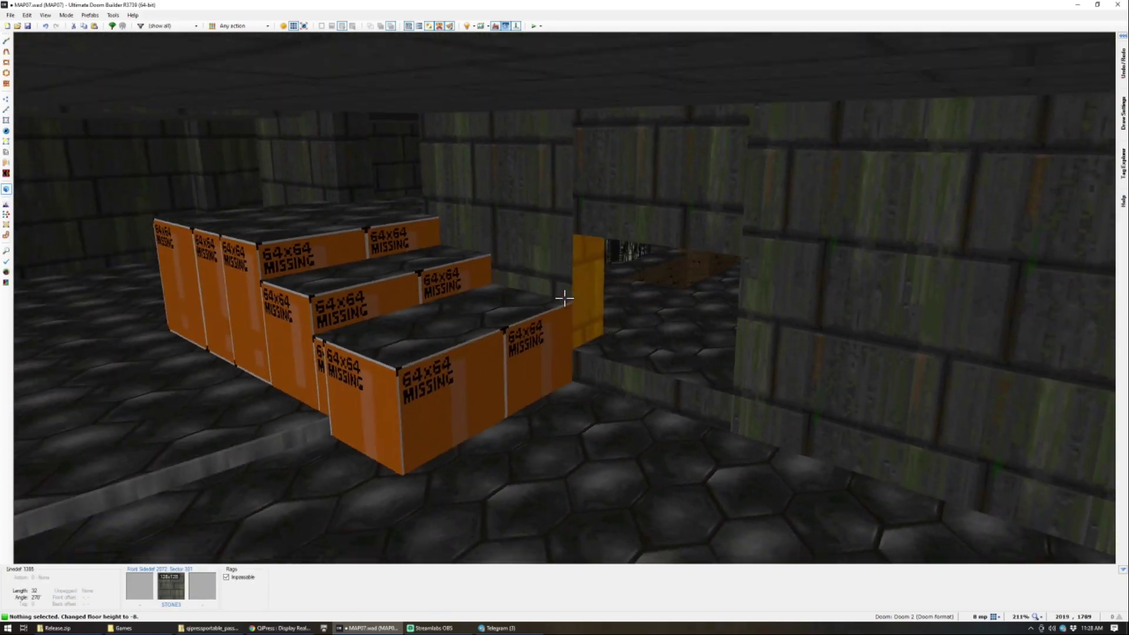
key(w)
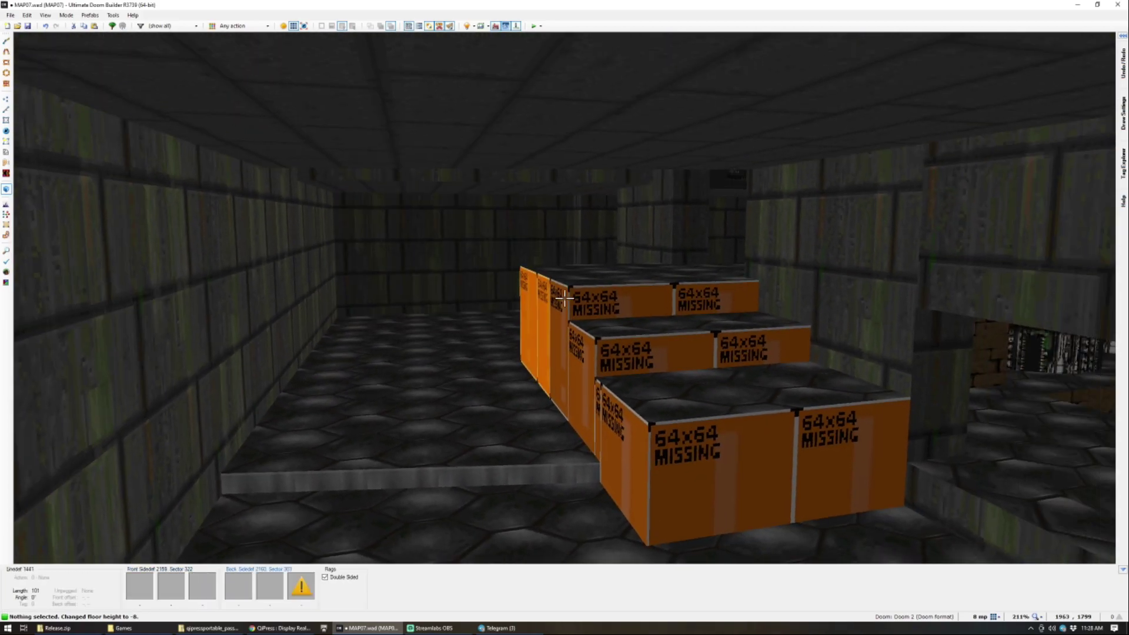
key(w)
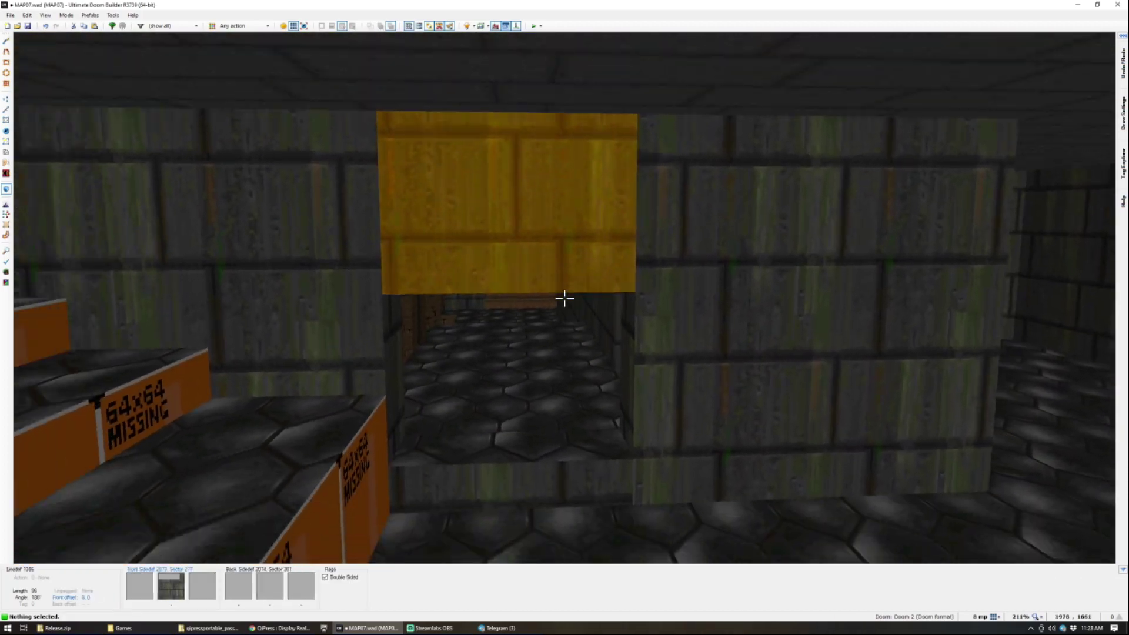
key(q)
key(q)
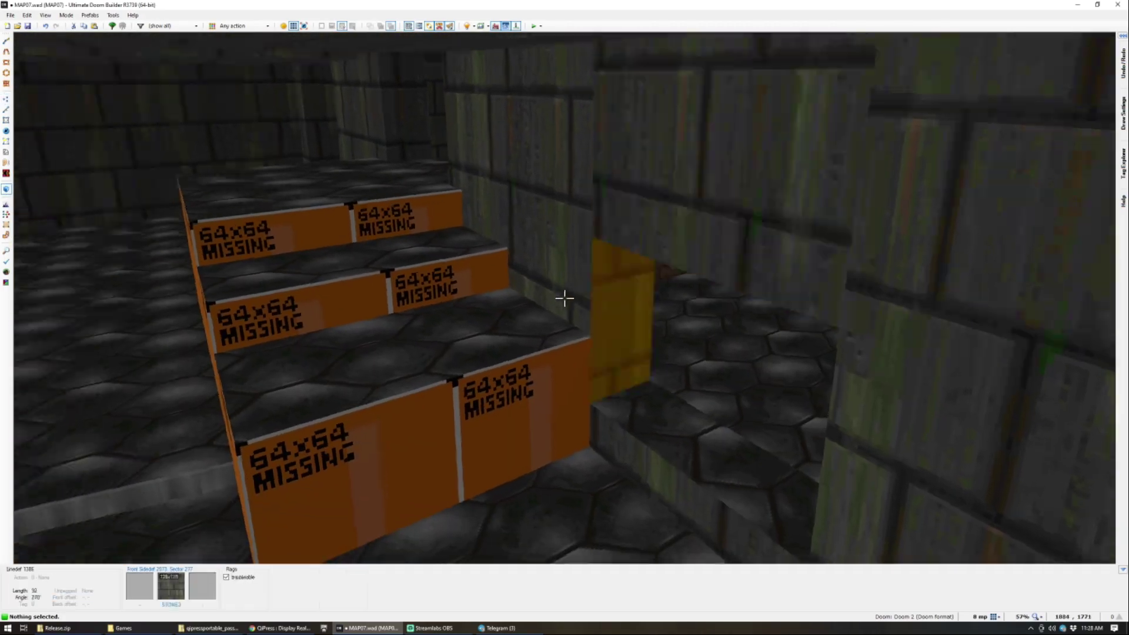
key(w)
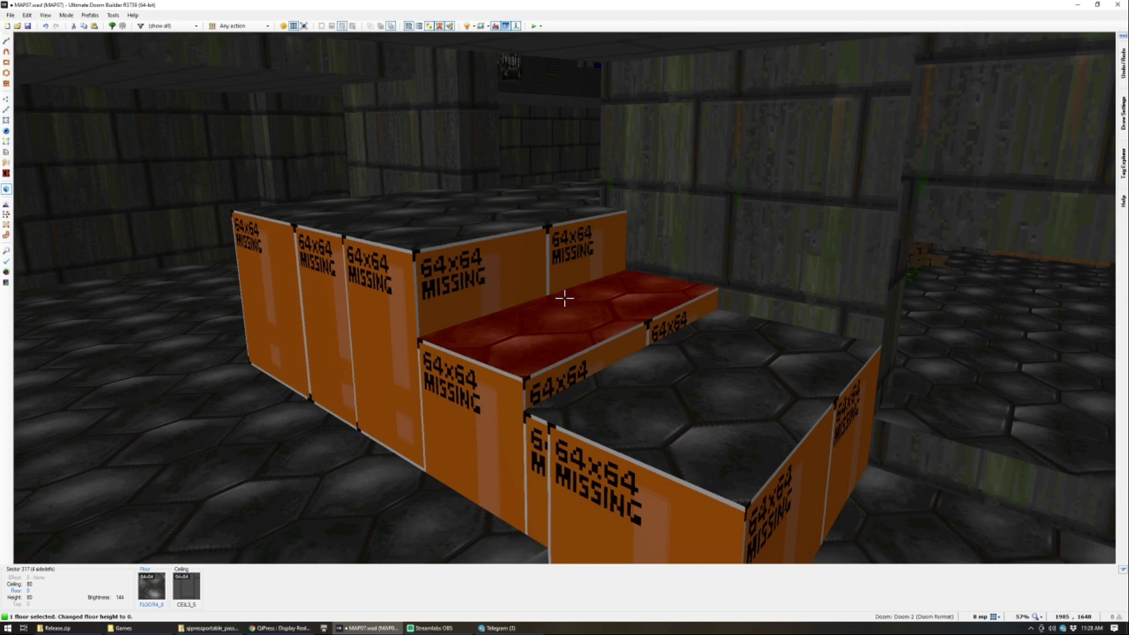
scroll(565, 298, down, 1)
key(c)
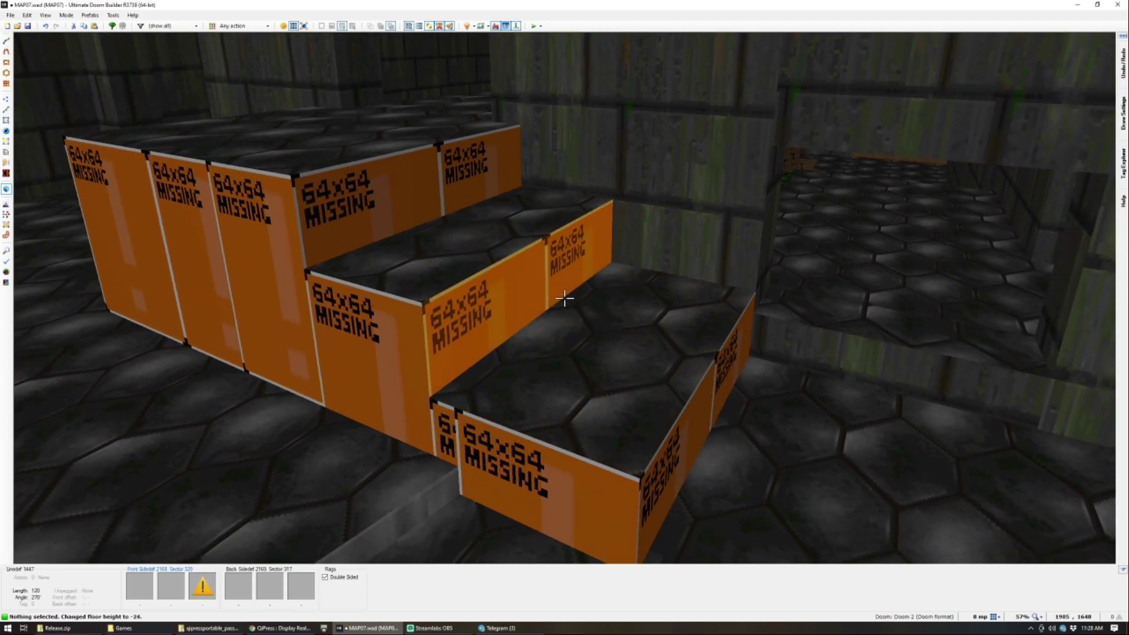
Step: Lower the passage floor in front of the lowest step to height -48
key(w)
key(d)
key(a)
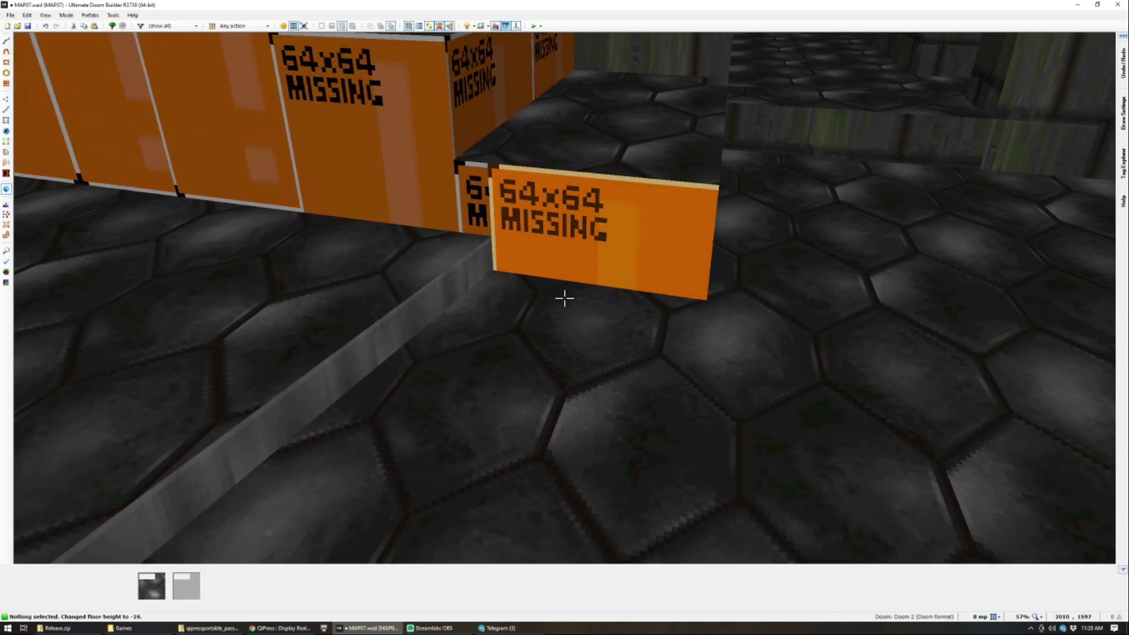
click(565, 298)
scroll(565, 298, up, 1)
key(d)
scroll(565, 298, up, 2)
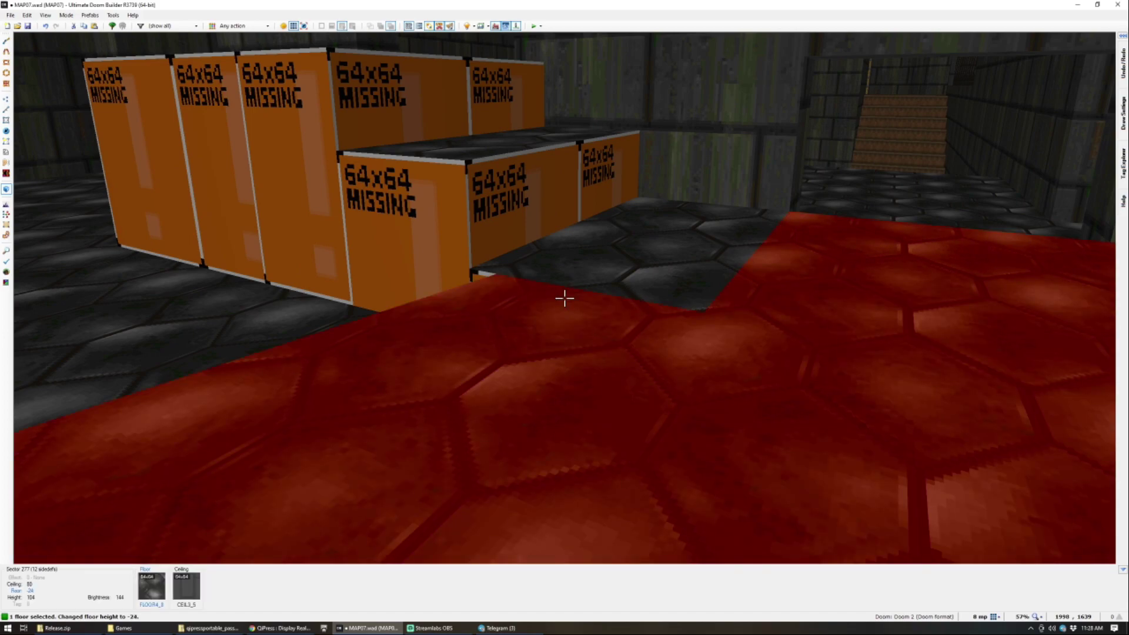
scroll(565, 298, down, 4)
scroll(564, 299, up, 1)
key(c)
Step: Apply the BROWN1 texture to all untextured risers and side faces of the new stairs
key(s)
key(d)
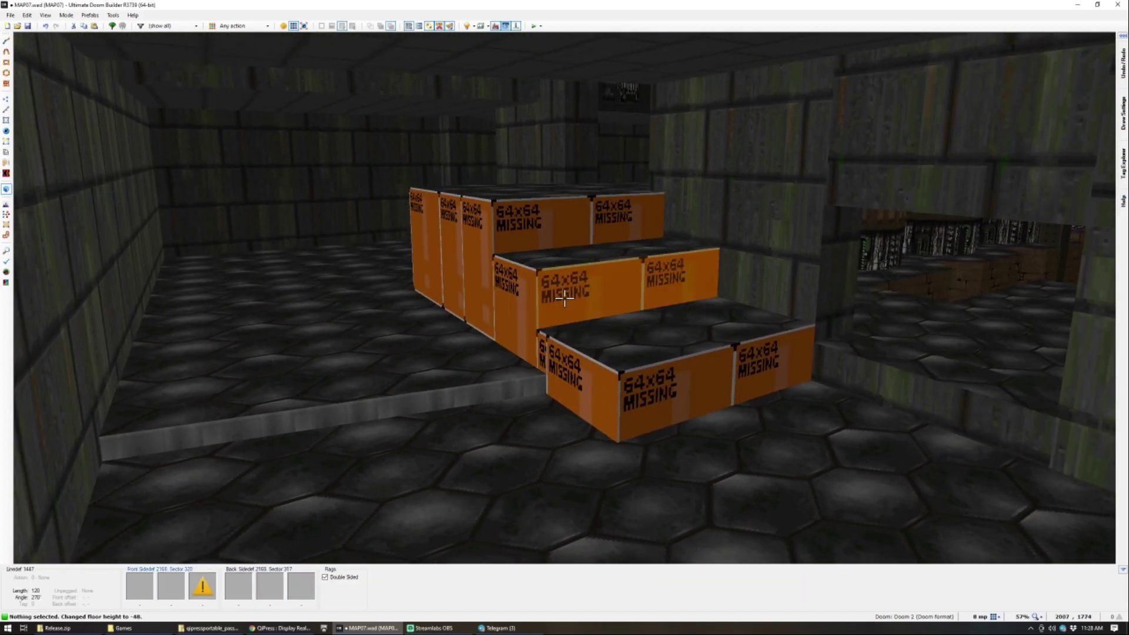
key(w)
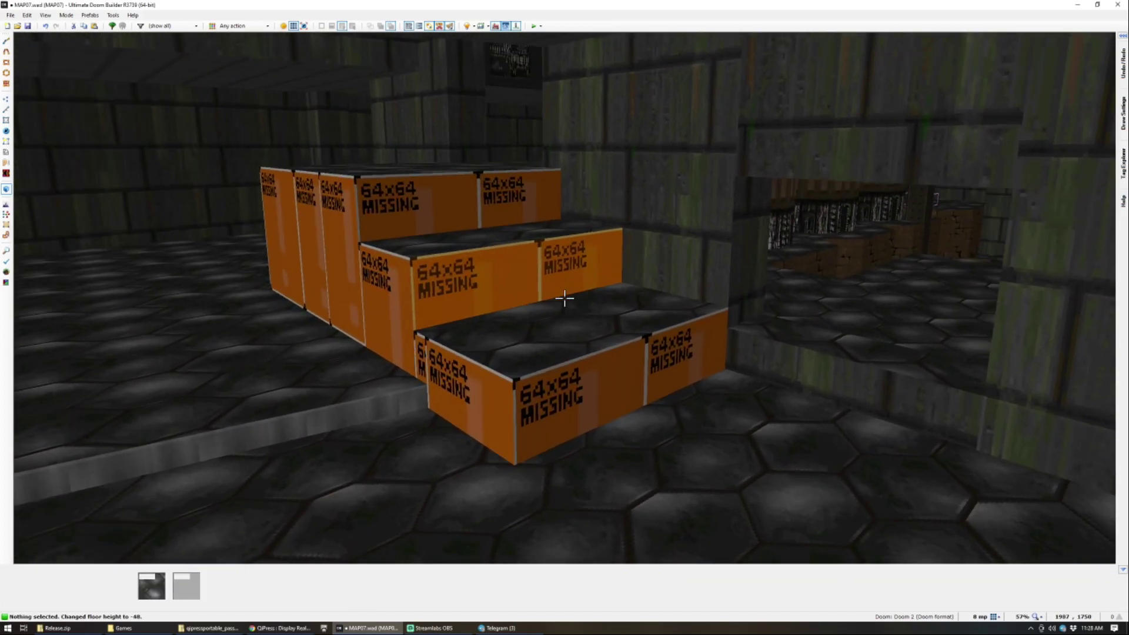
click(565, 299)
click(565, 298)
click(564, 299)
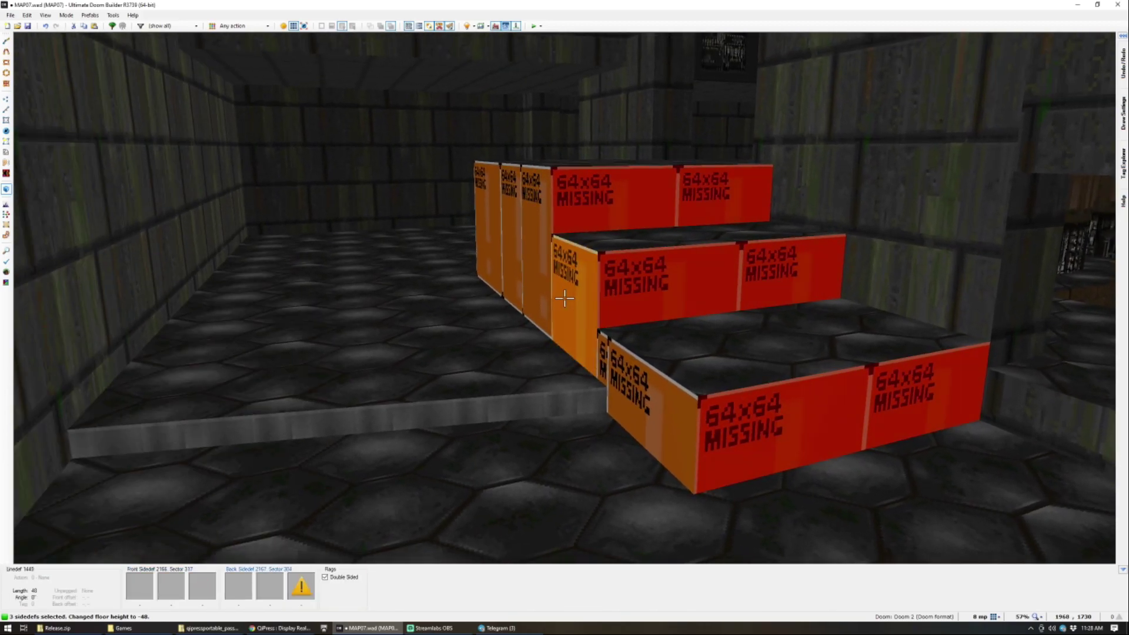
click(565, 298)
click(565, 299)
click(564, 298)
click(564, 298)
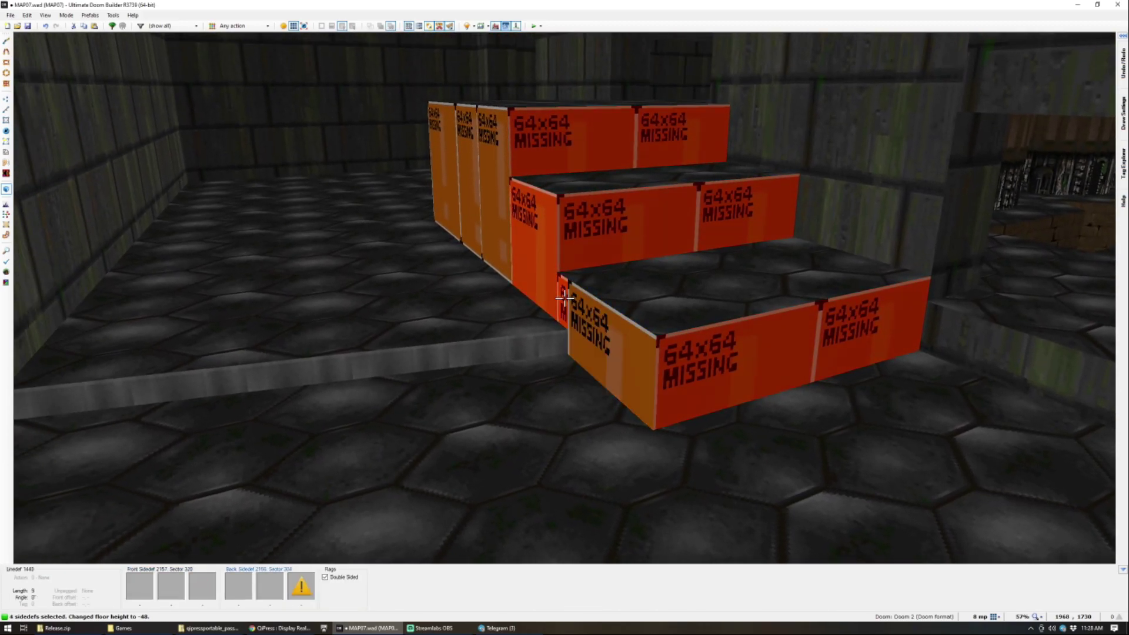
click(565, 298)
key(w)
key(a)
key(a)
click(564, 298)
click(564, 298)
click(565, 298)
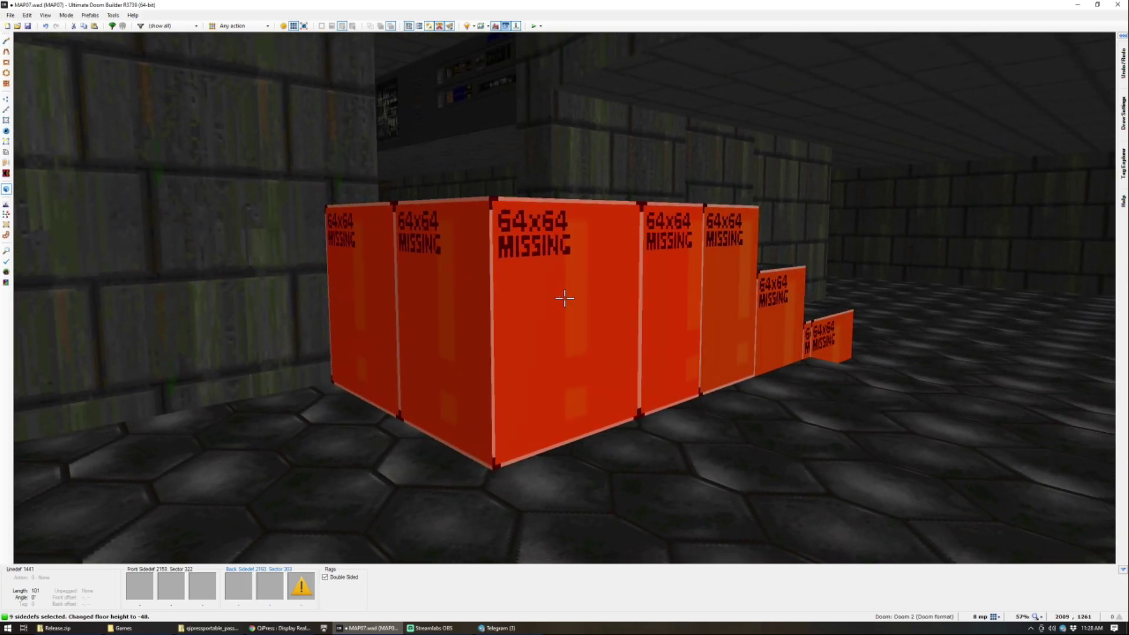
middle_click(565, 298)
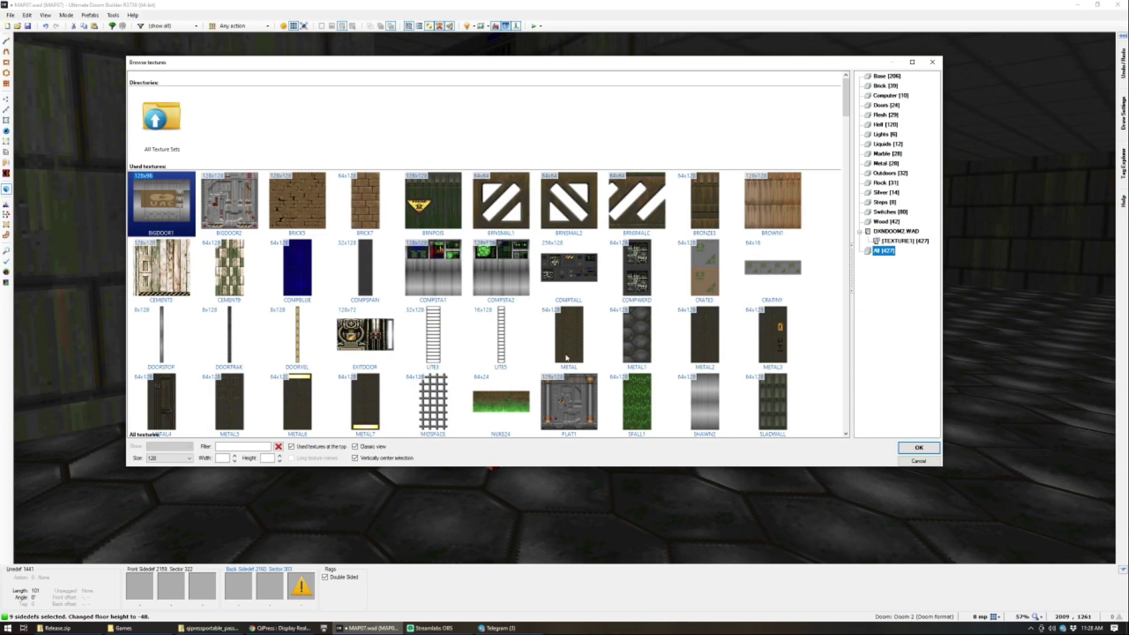
double_click(761, 203)
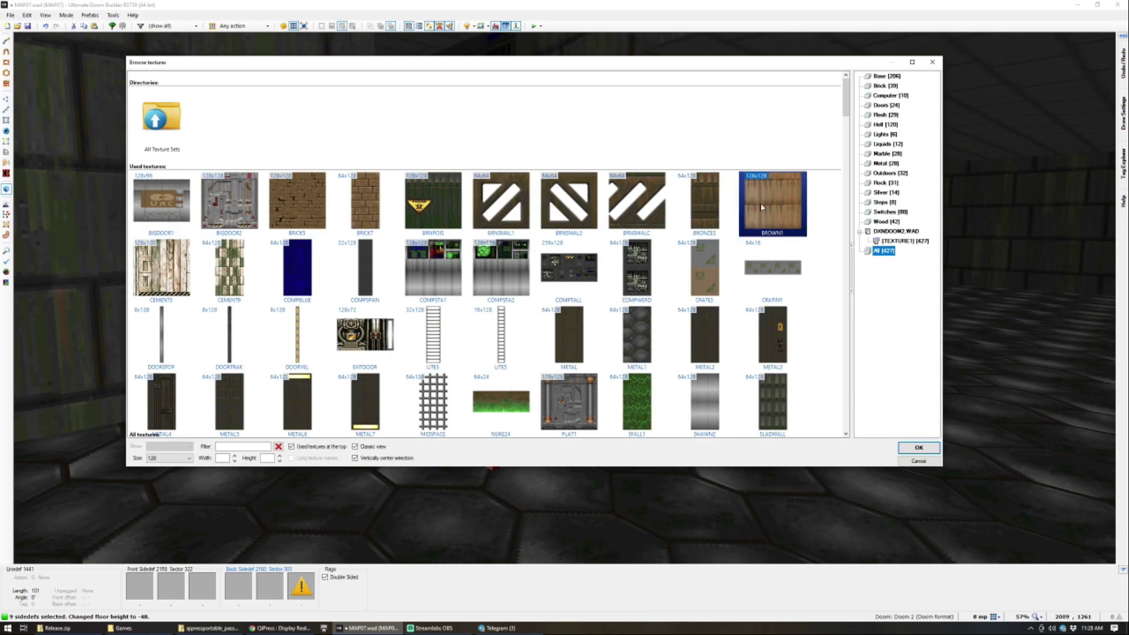
Step: Set the upper and lower textures of the new wall opening's passage-side line to unpegged
key(d)
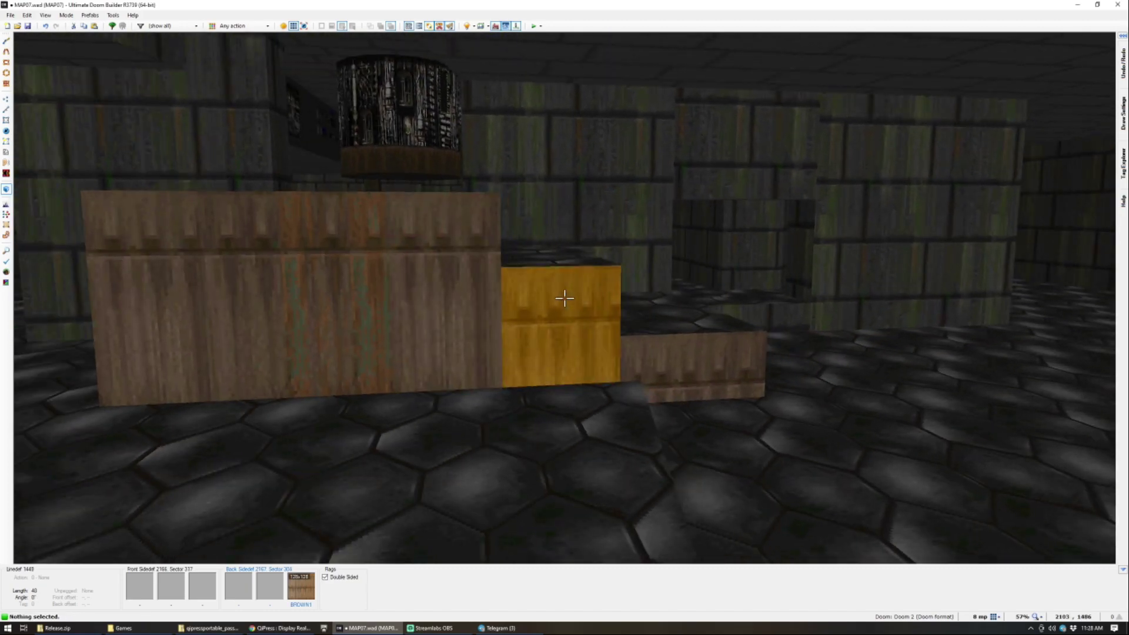
key(w)
key(s)
key(a)
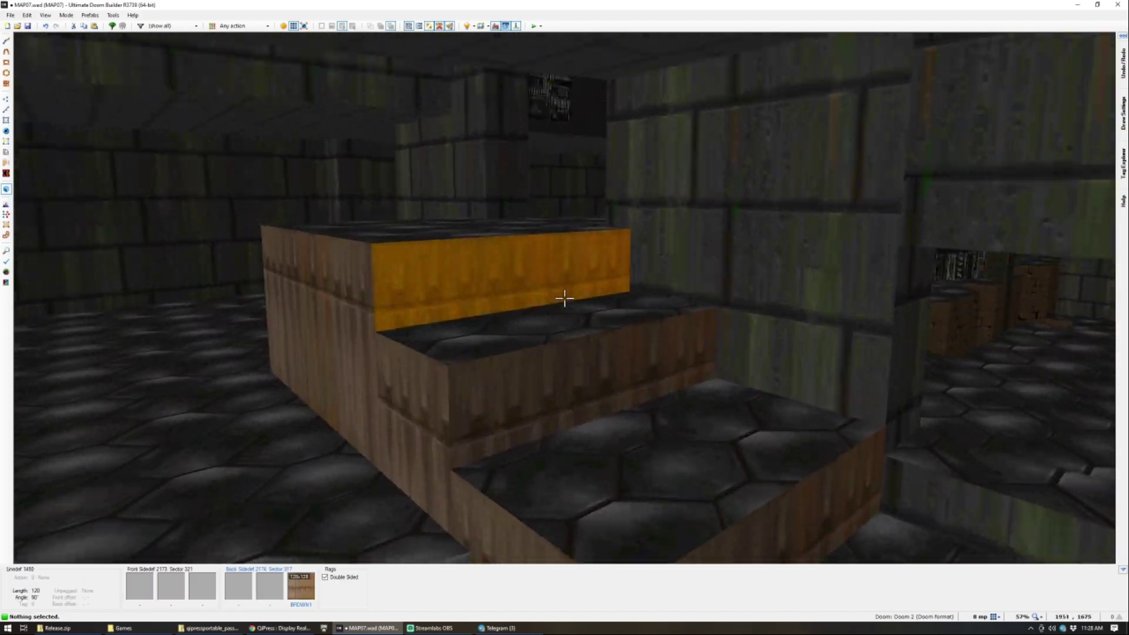
key(s)
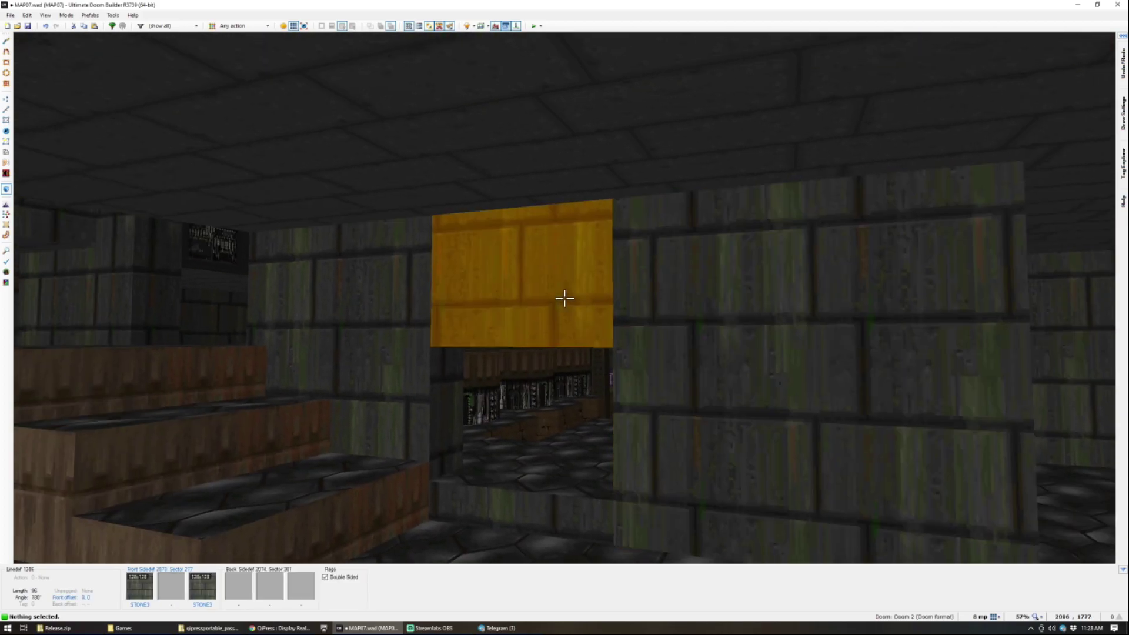
key(u)
key(l)
Step: Lower the ceiling of the doorway at the top of the stairs to height 128
key(s)
key(w)
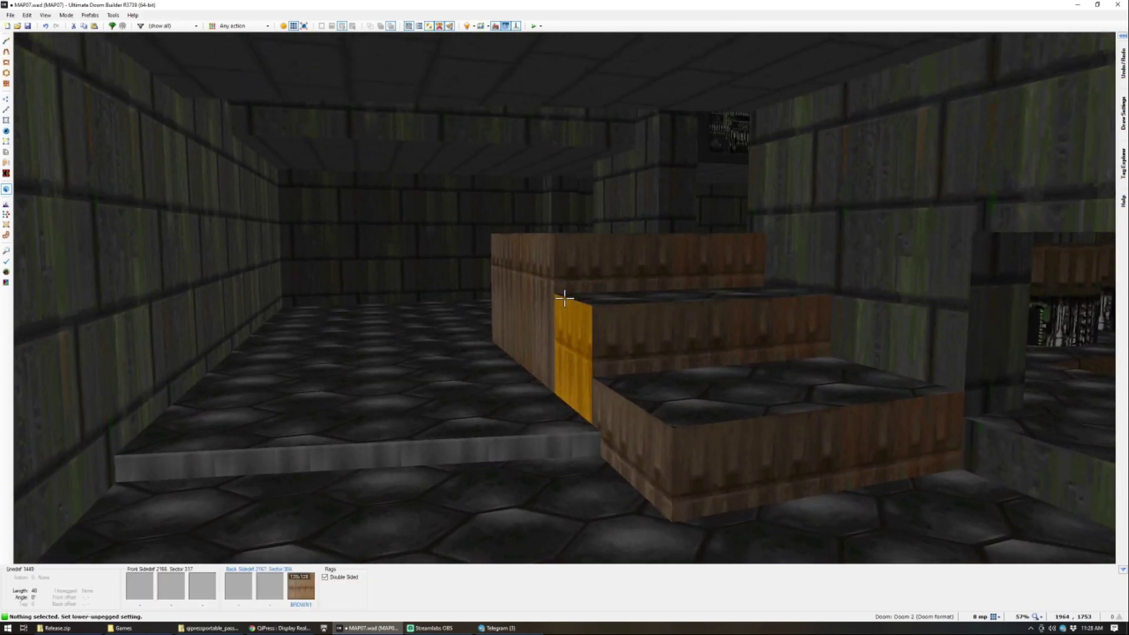
key(s)
key(w)
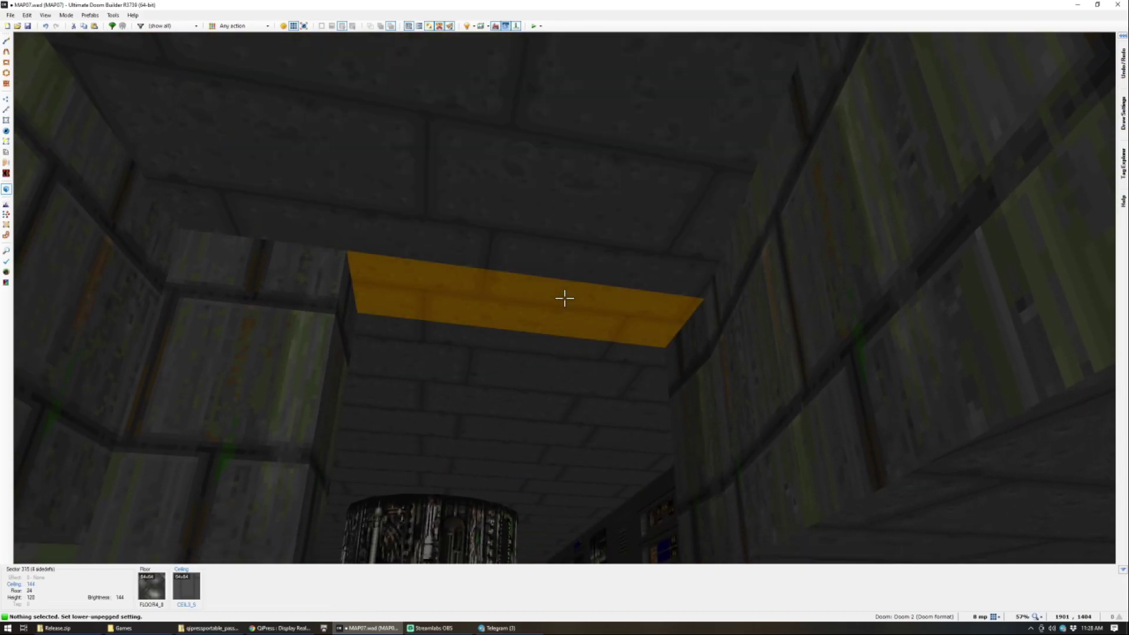
click(565, 298)
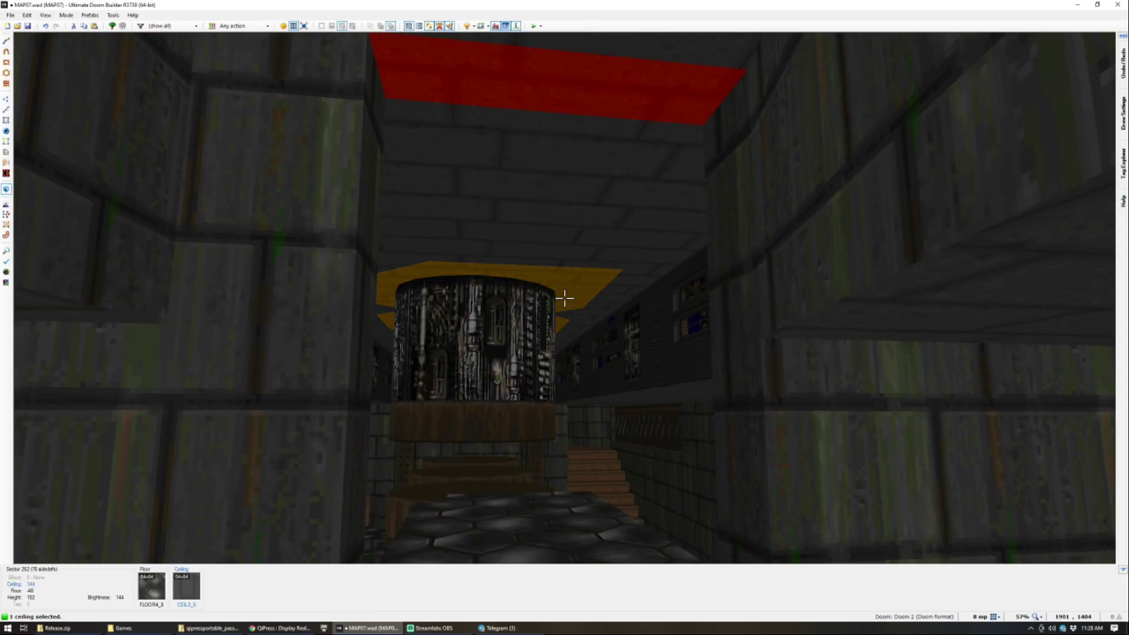
scroll(565, 299, down, 2)
key(c)
key(w)
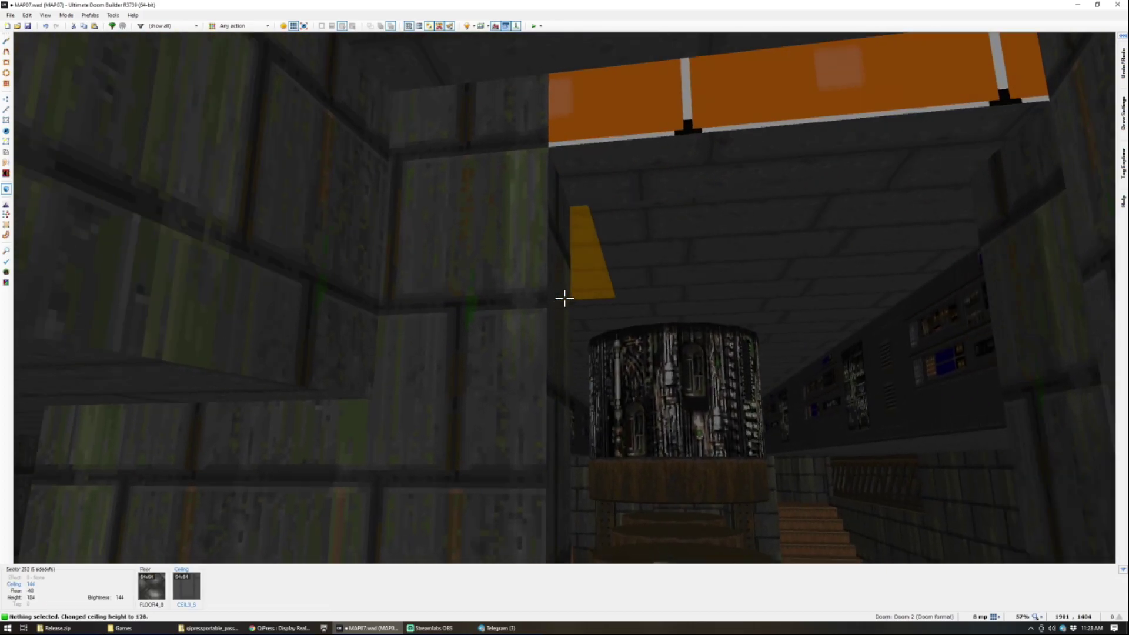
Step: Add two vertices to each side wall of the doorway at the top of the stairs, 8 units from the wall's ends
key(q)
scroll(568, 305, down, 1)
scroll(550, 333, up, 1)
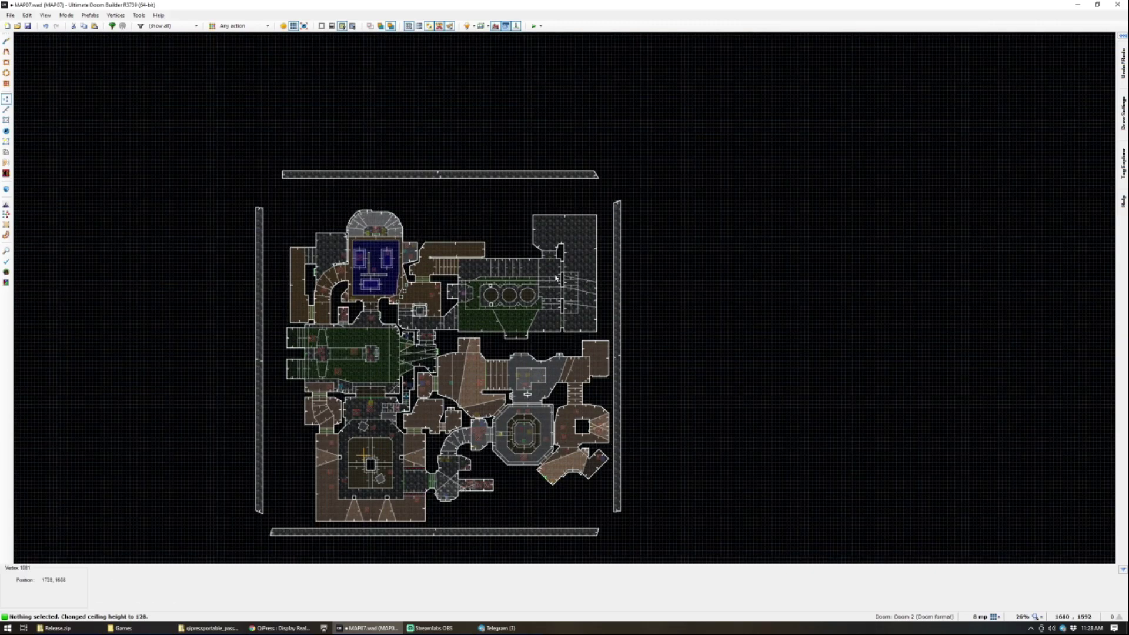
scroll(555, 277, up, 10)
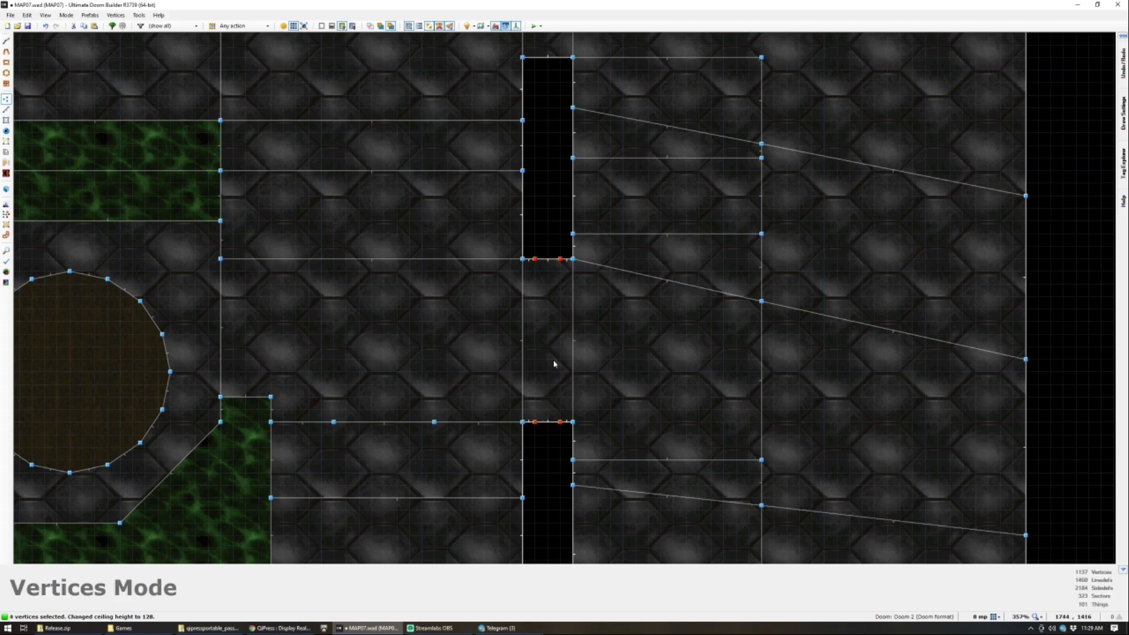
Step: Apply the DOORSTOP texture to the four 8-unit-wide strips on the doorway's side walls
key(q)
key(w)
click(565, 299)
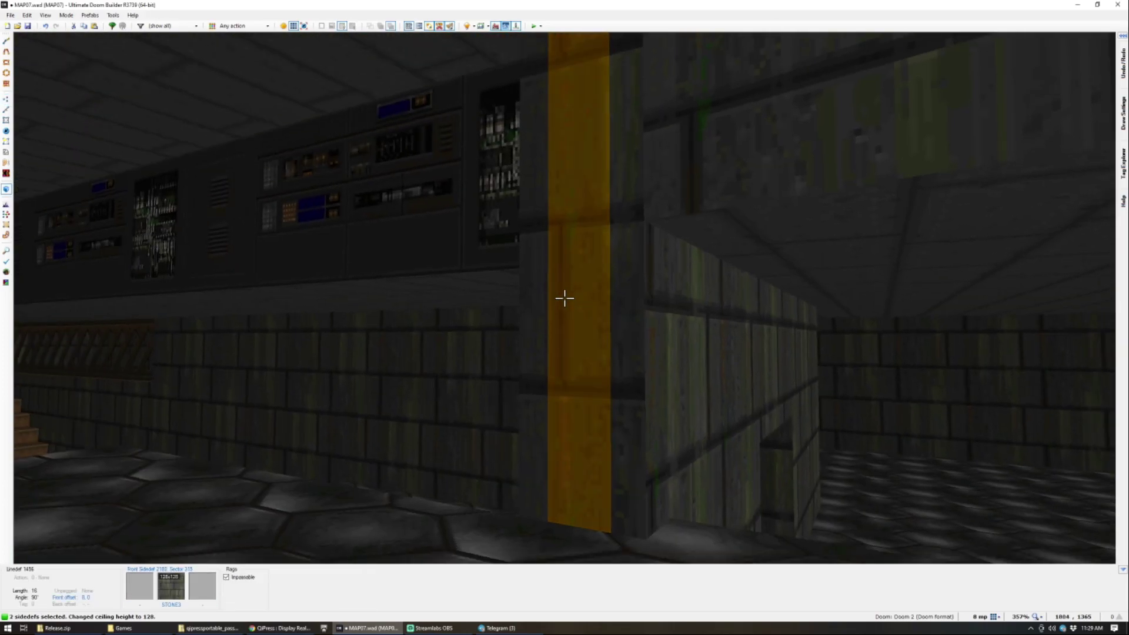
click(565, 299)
click(564, 299)
middle_click(564, 299)
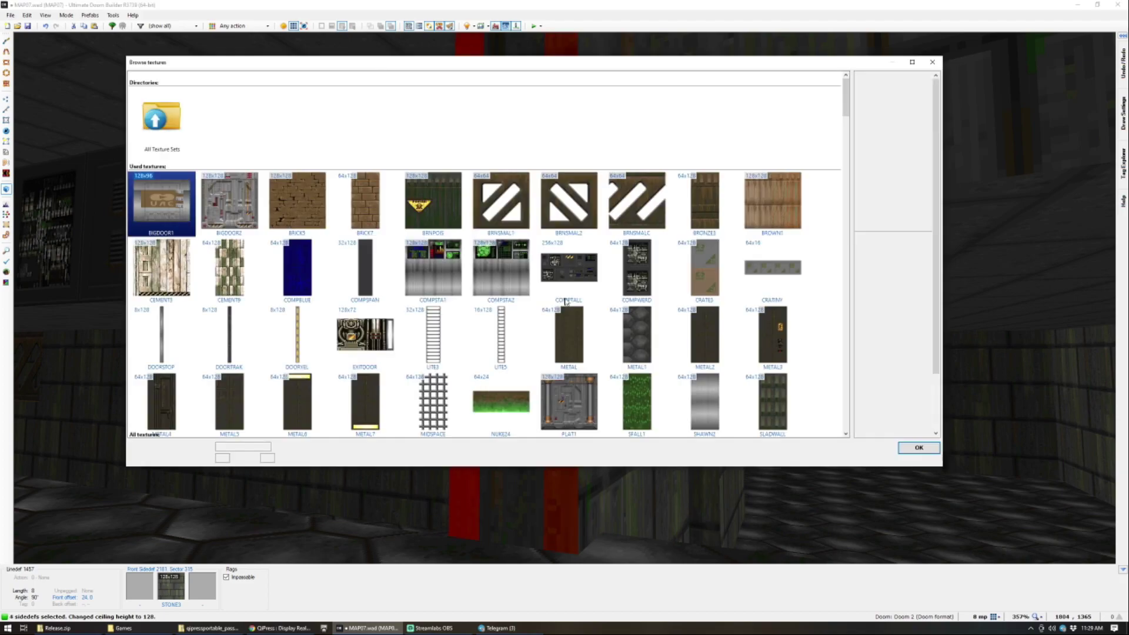
double_click(303, 234)
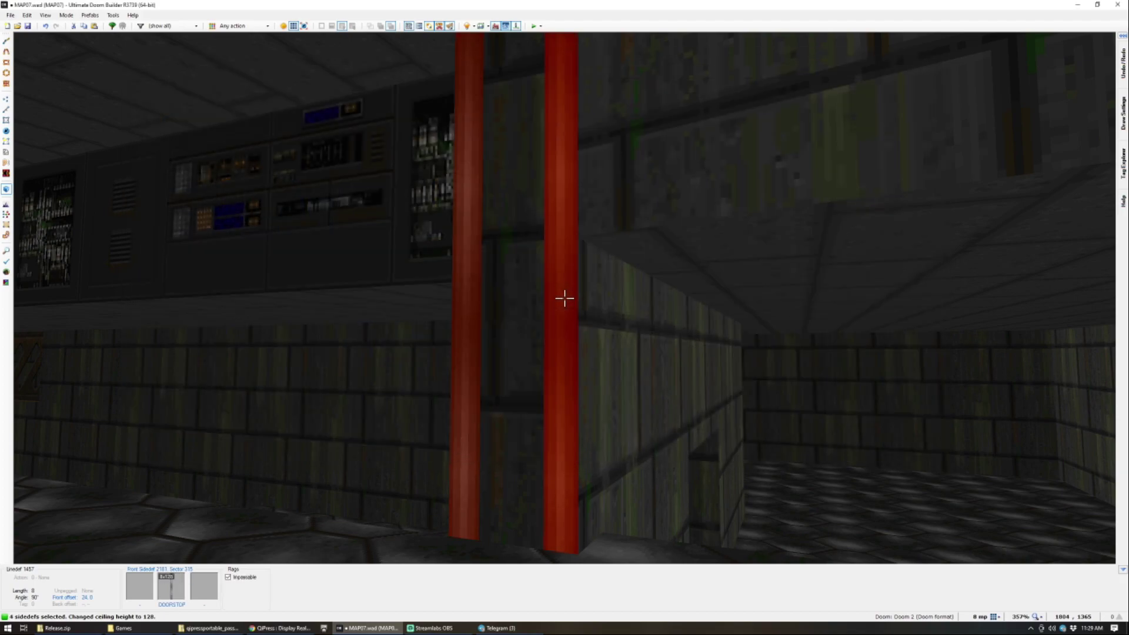
key(c)
Step: Apply the DOORTRAK texture to the 16-unit-wide middle strips on both side walls of the doorway
click(565, 299)
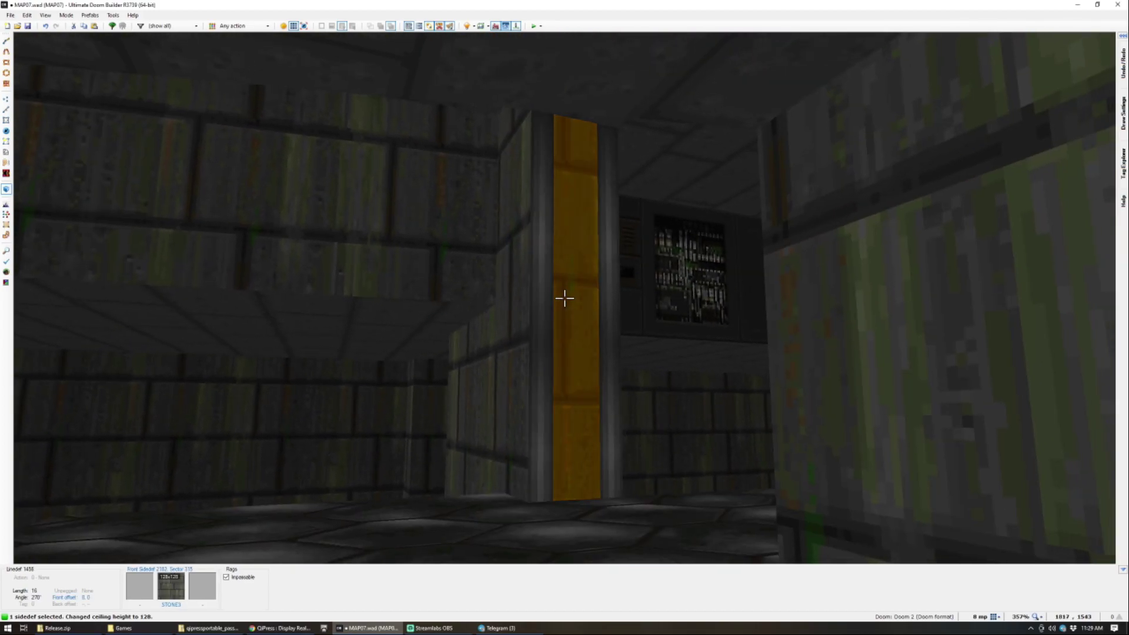
click(564, 298)
right_click(564, 298)
text(door)
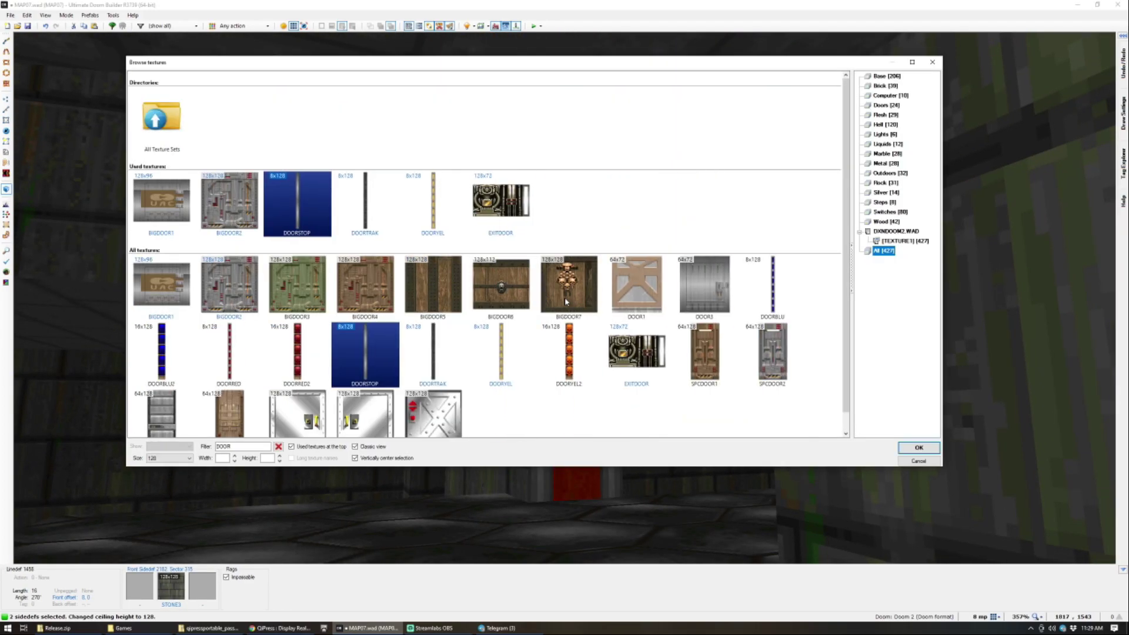
double_click(353, 224)
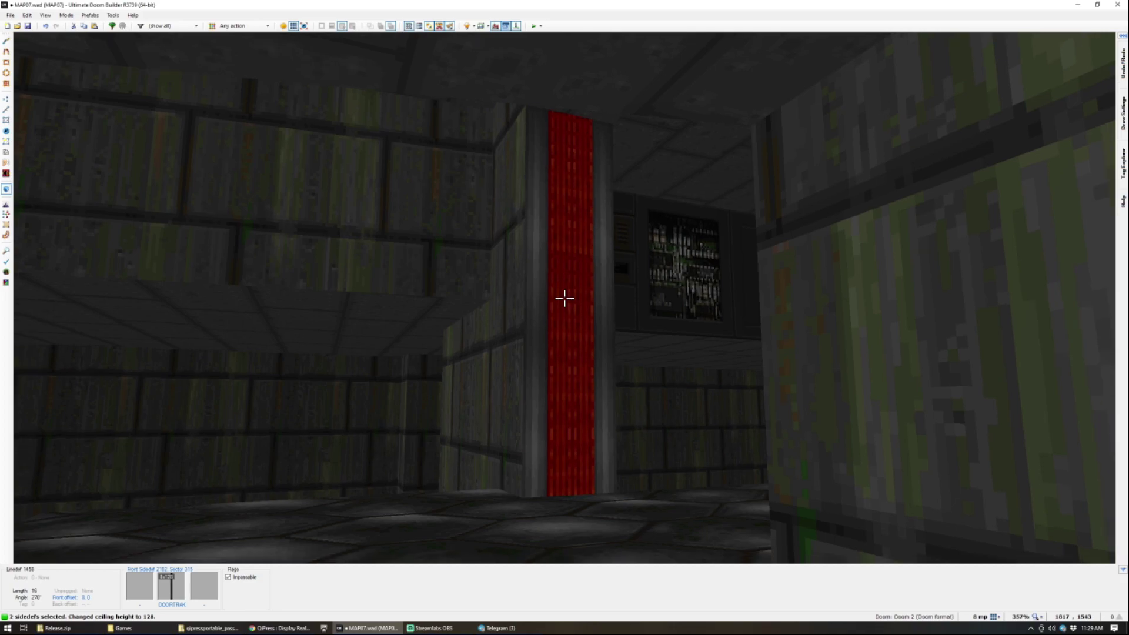
Step: Set the DOORTRAK strips on both side walls of the doorway to lower unpegged
key(w)
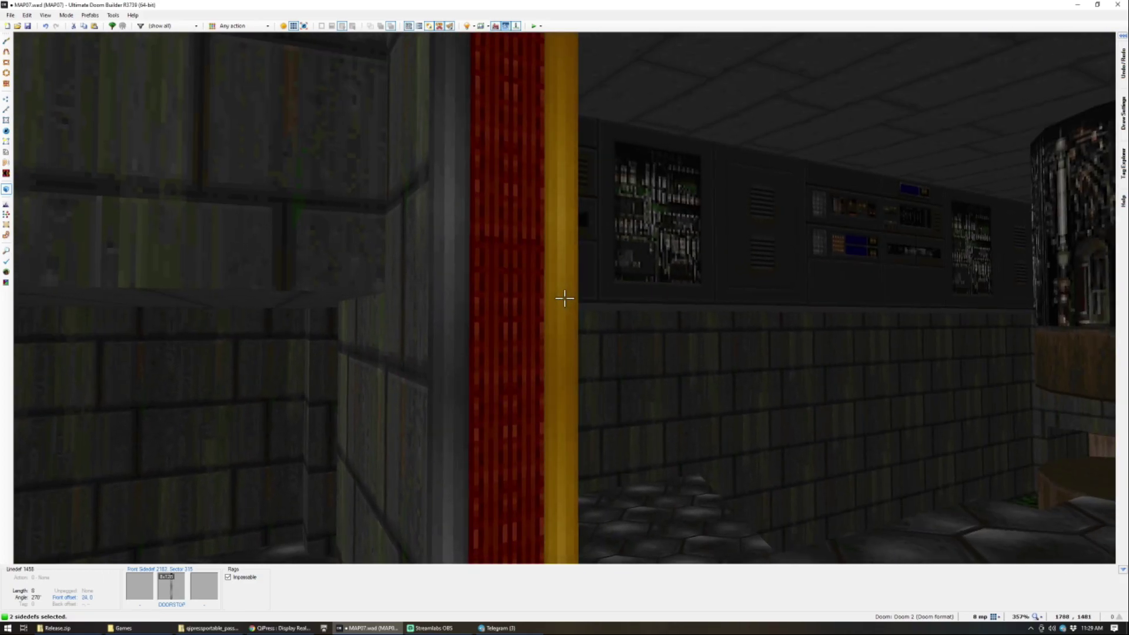
key(s)
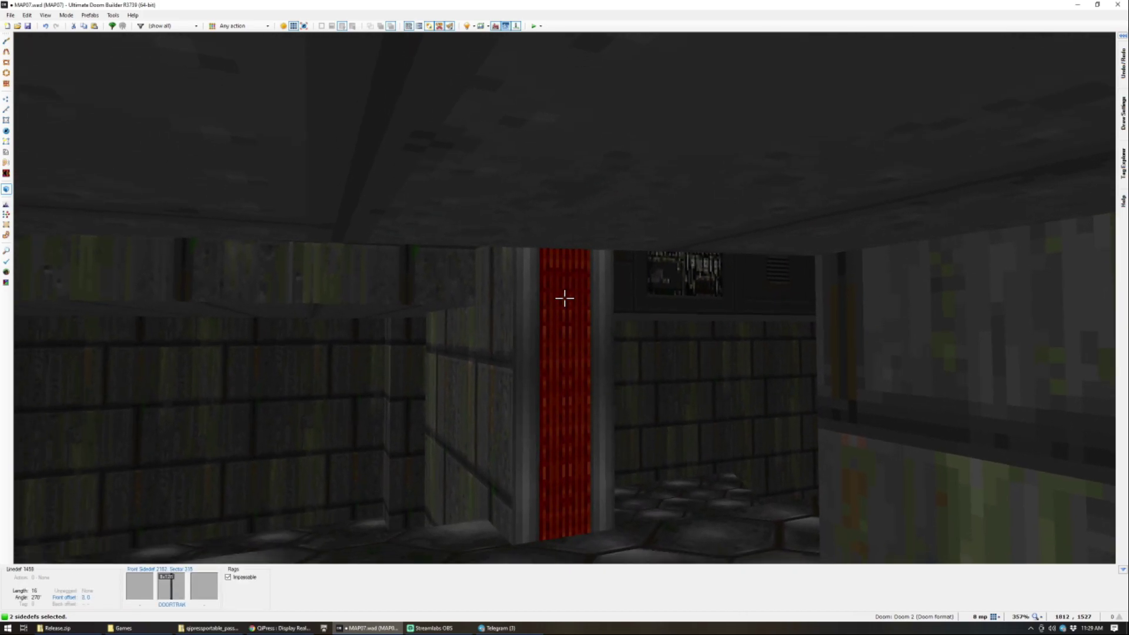
key(w)
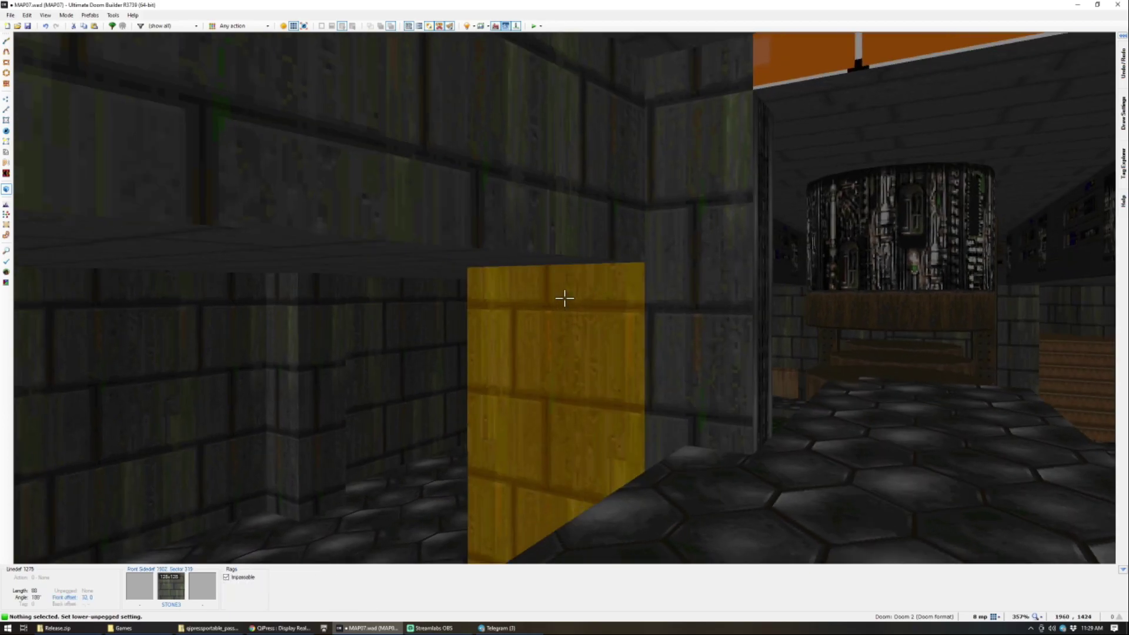
Step: Paste STONE3 onto the untextured wall above the doorway's passage side and set it to upper unpegged
key(u)
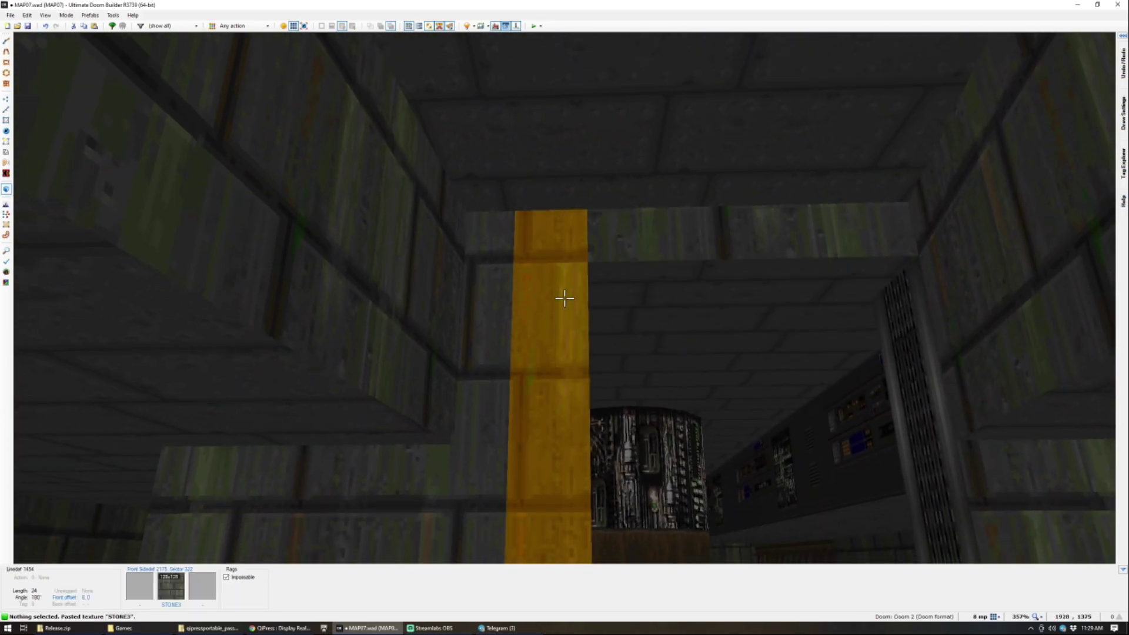
key(w)
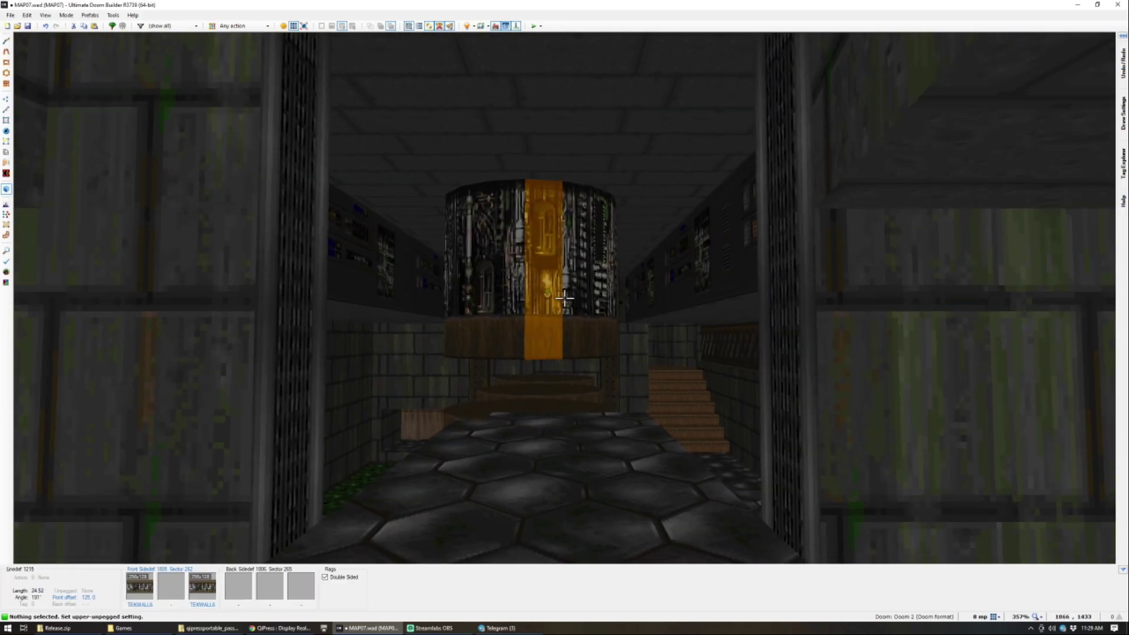
Step: Draw two 104-unit lines across the doorway between the opposite inner vertices to form a 16-unit-thick door sector
key(q)
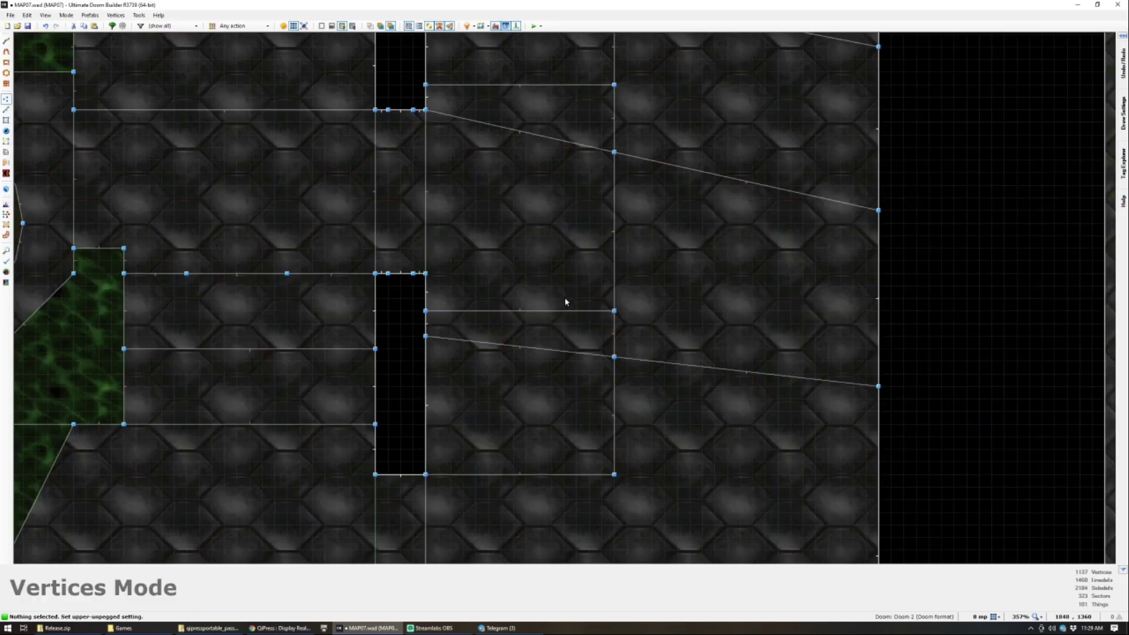
scroll(462, 297, down, 3)
scroll(463, 294, up, 4)
key(d)
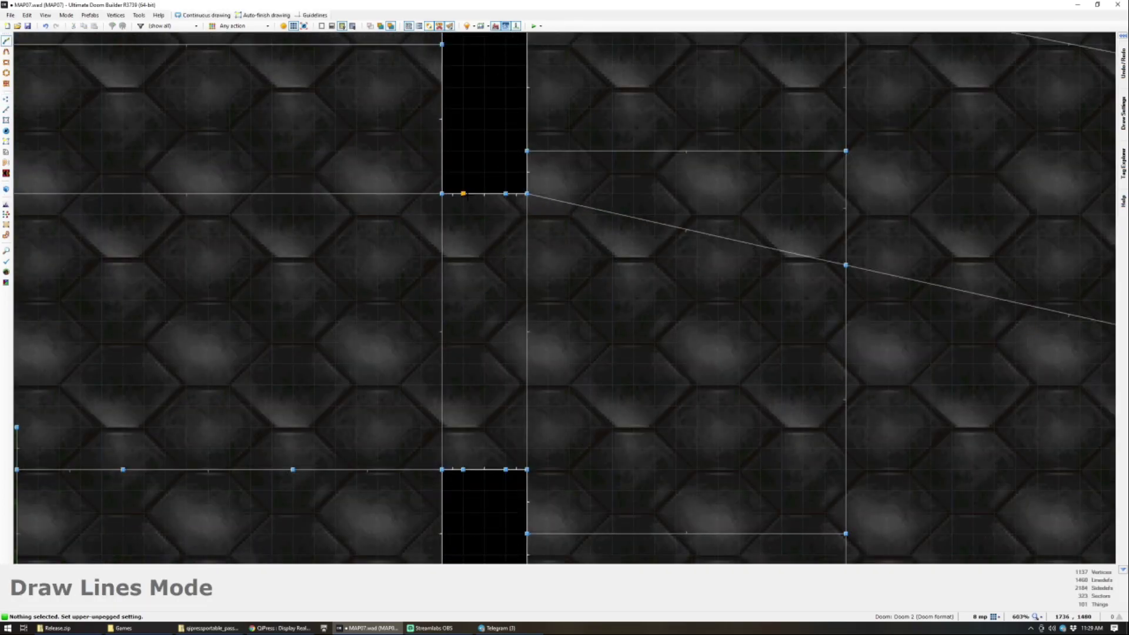
click(464, 470)
key(d)
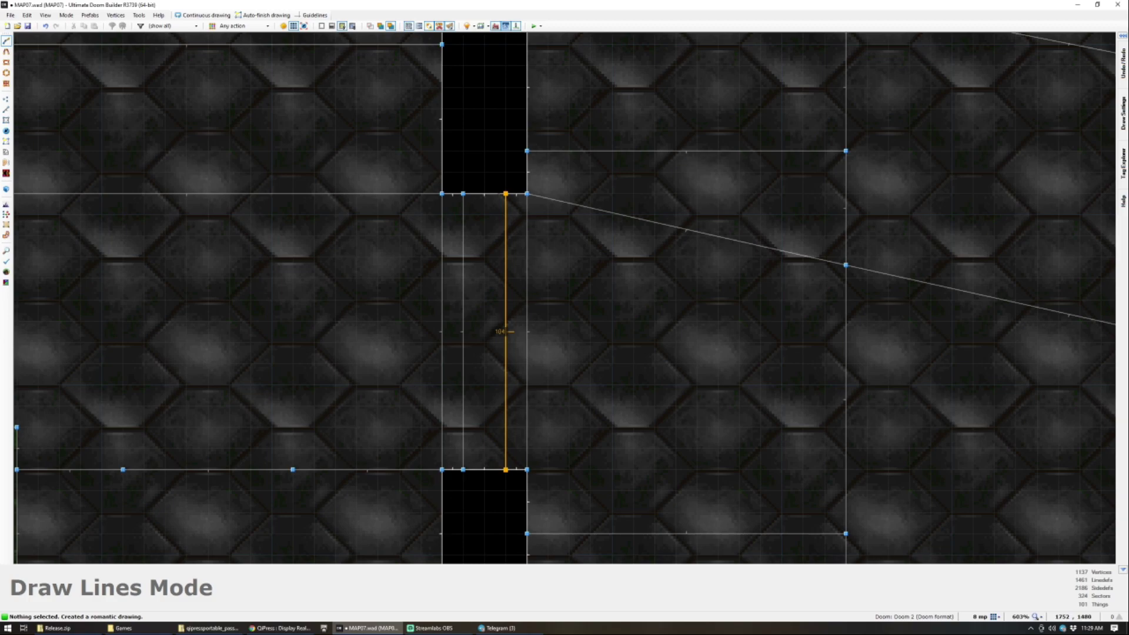
Step: Lower the ceiling of the new door sector to height 24
key(q)
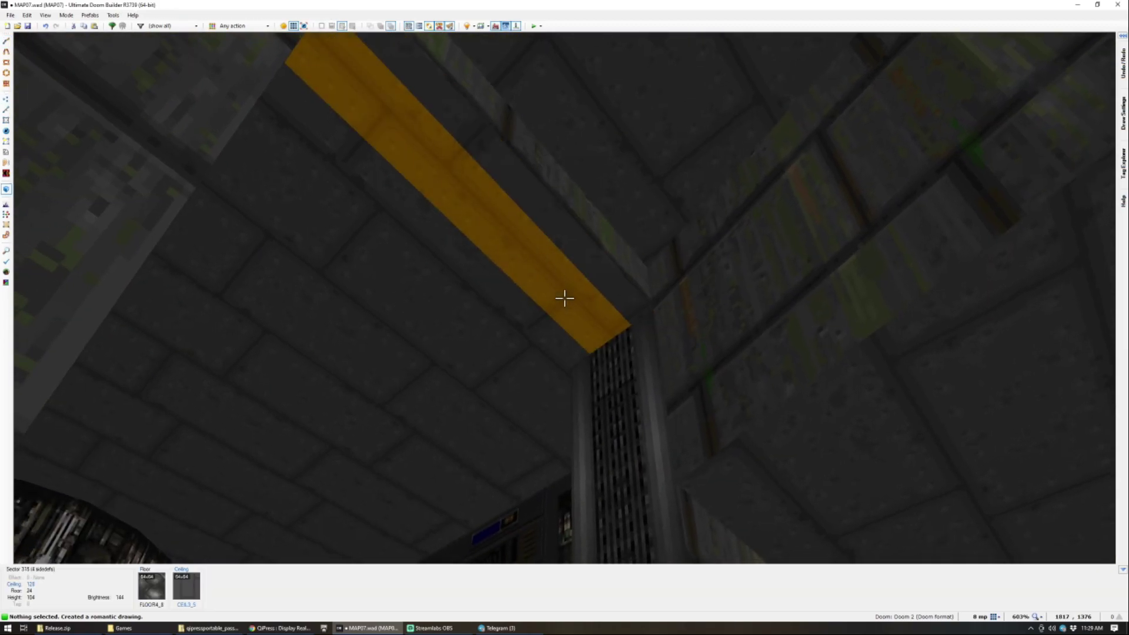
click(564, 298)
scroll(565, 299, down, 13)
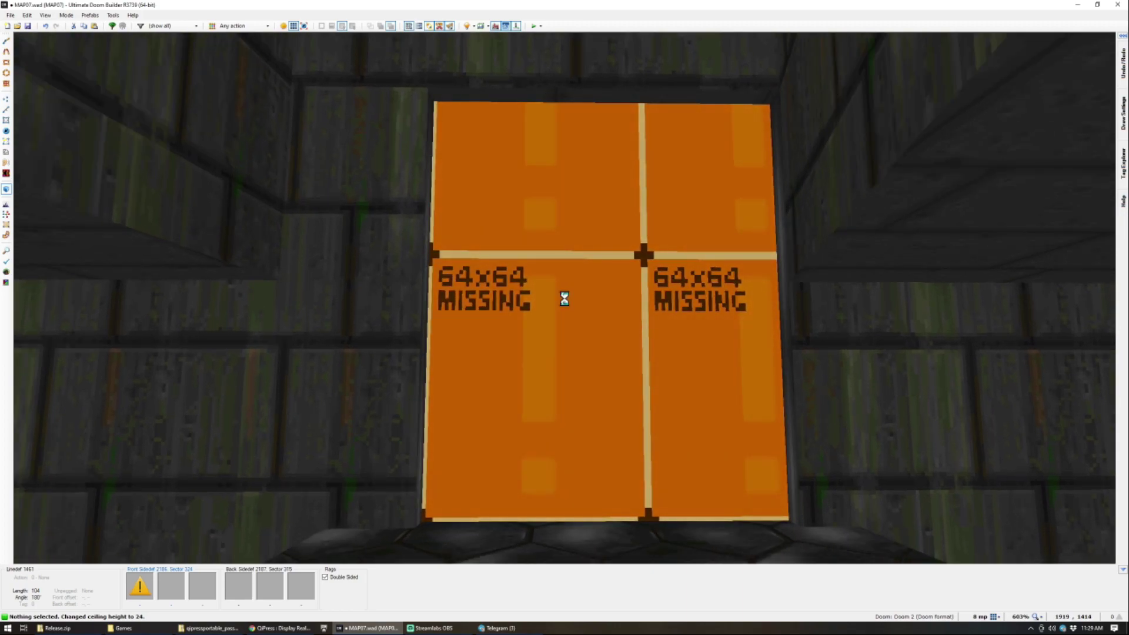
Step: Apply the TEKBRON1 texture to the untextured passage-side face of the door
right_click(564, 298)
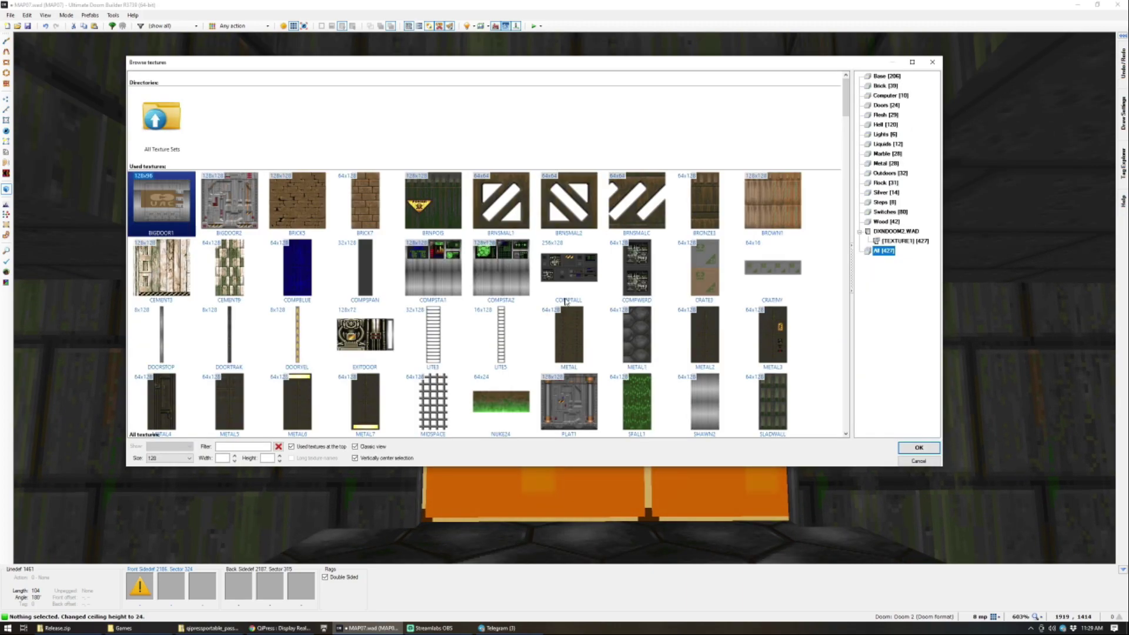
text(BIG)
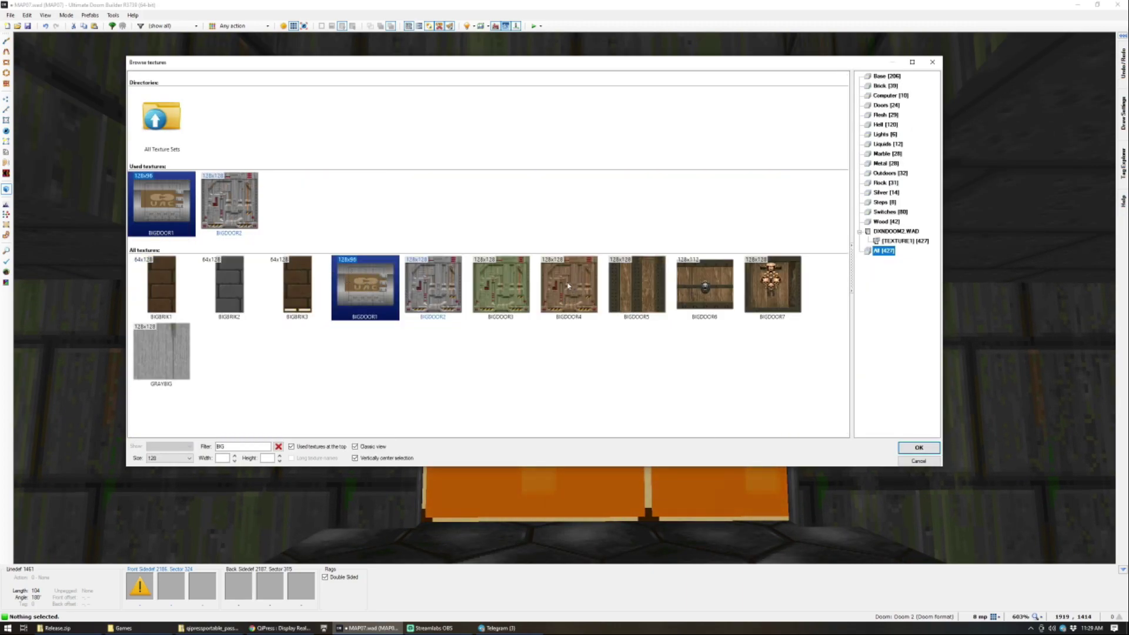
text(TEK)
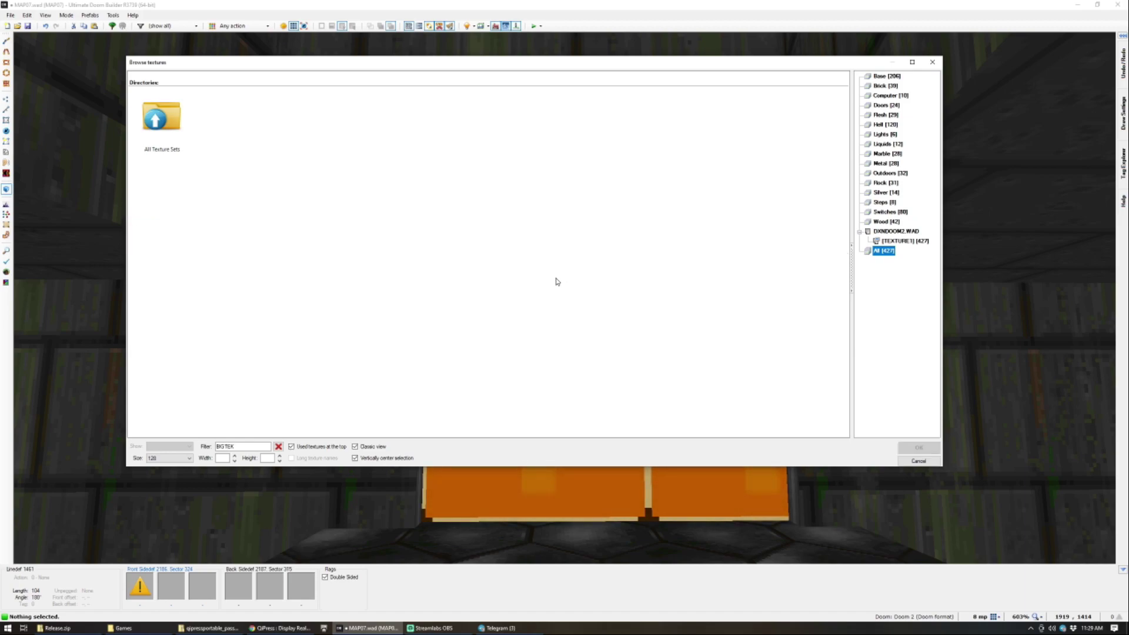
key(Home)
key(Delete)
key(Delete)
key(Delete)
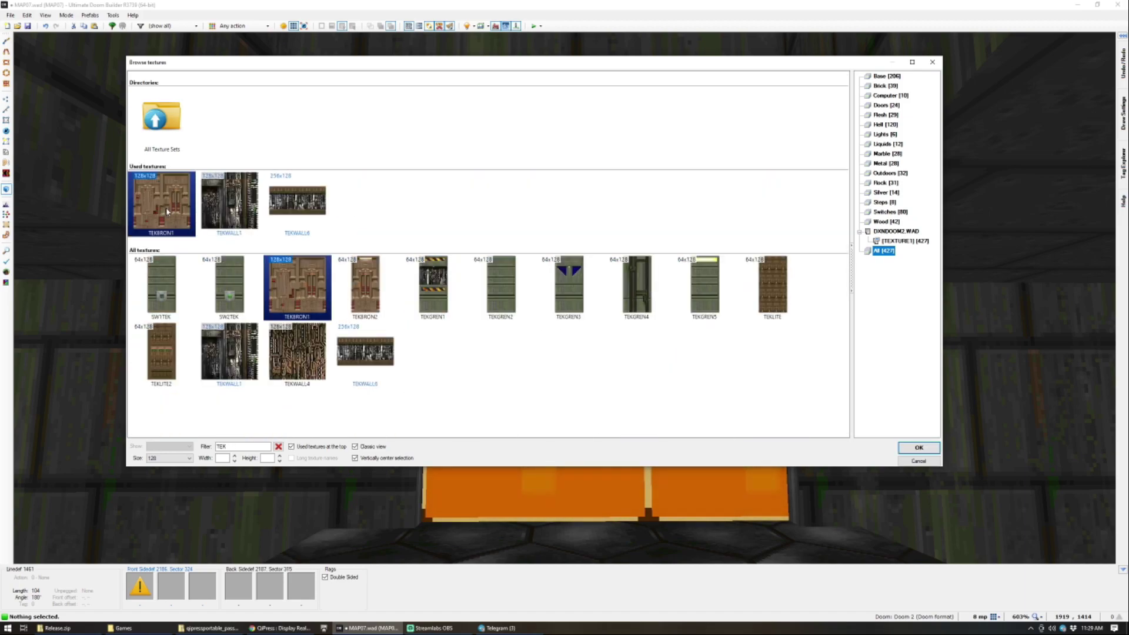
double_click(166, 207)
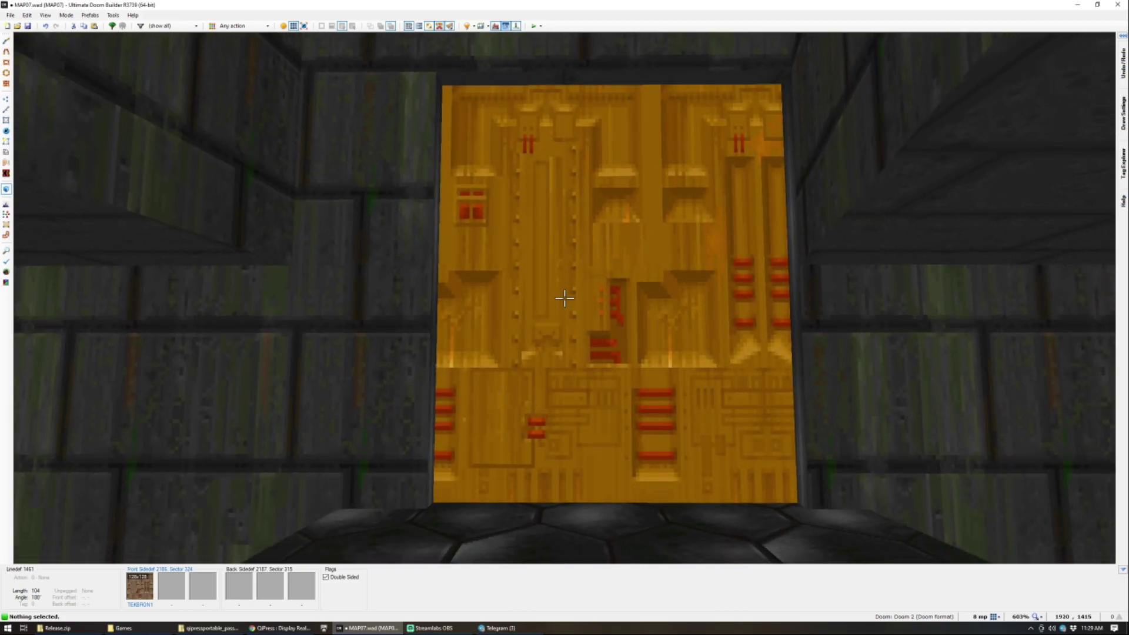
Step: Shift the texture on the door's passage-side face to a horizontal offset of 43
key(shift+Left)
key(shift+Left)
key(shift+Left)
key(shift+Left)
key(shift+Left)
key(shift+Left)
key(shift+Left)
key(shift+Left)
Step: Split both door lines with vertices placed 8 units from each end
key(v)
scroll(474, 244, up, 6)
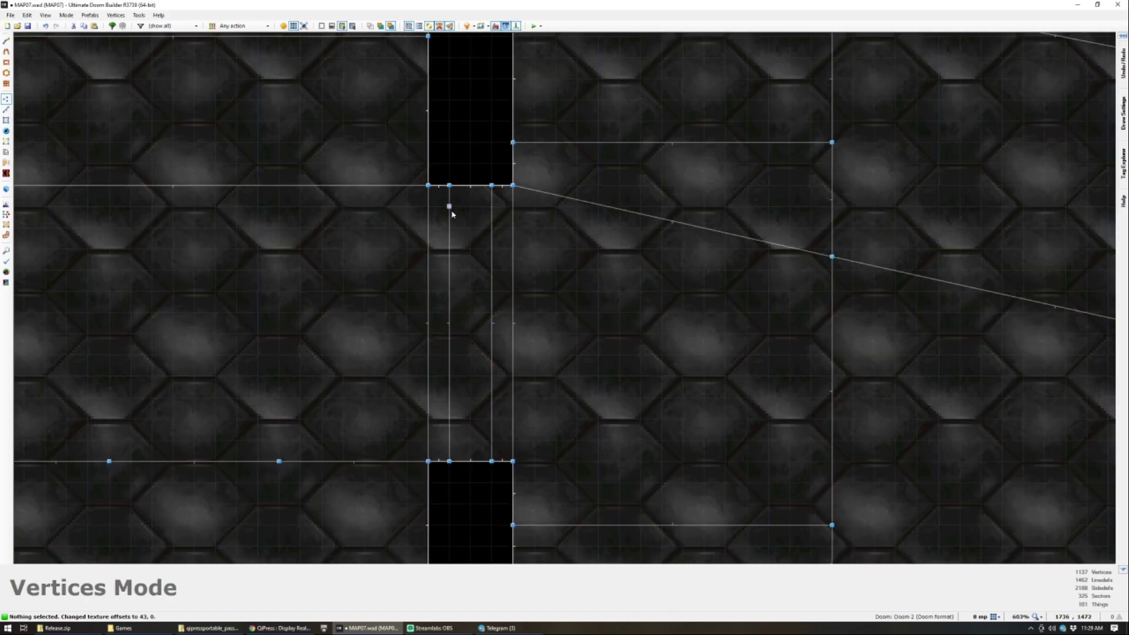
click(492, 207)
Step: Apply the DOORSTOP texture to the four 8-unit-wide end strips on both faces of the door
key(q)
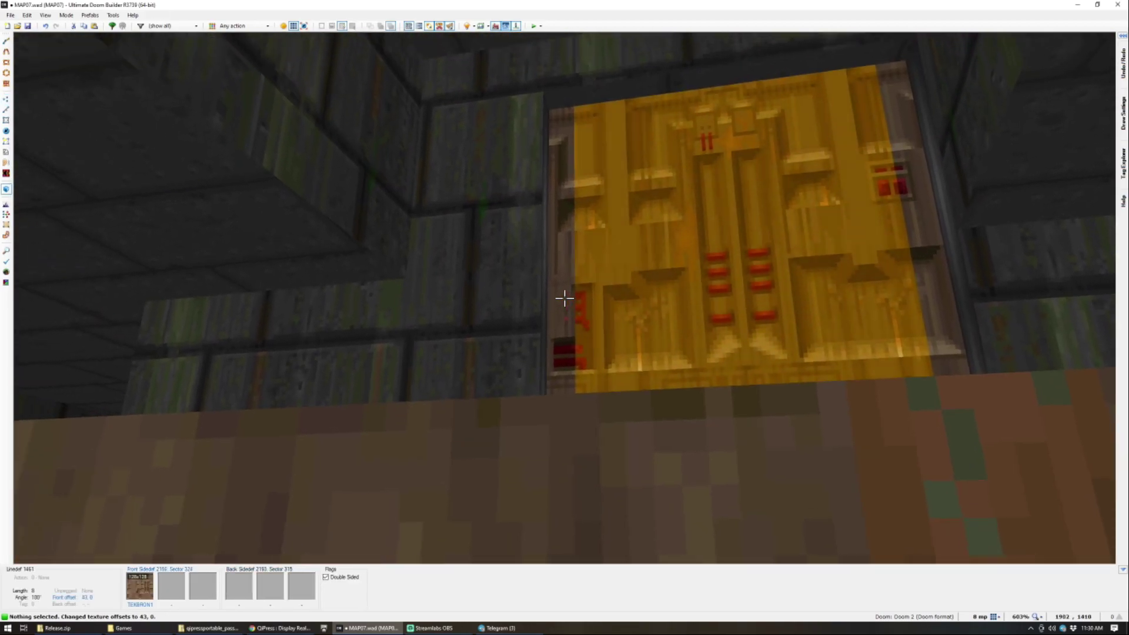
key(w)
click(565, 298)
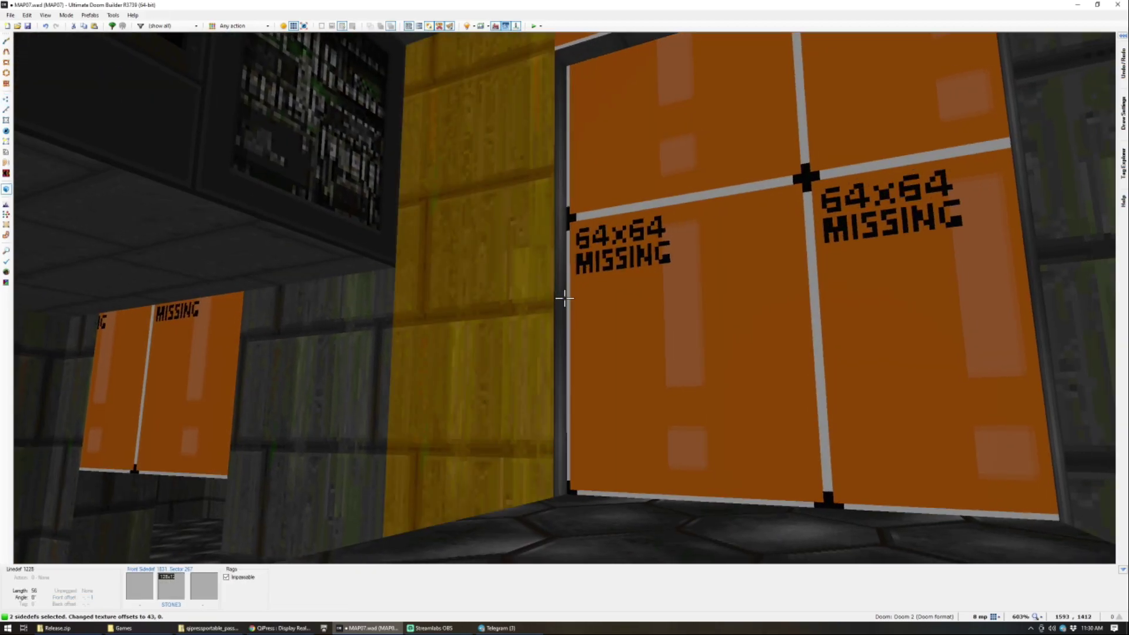
click(565, 298)
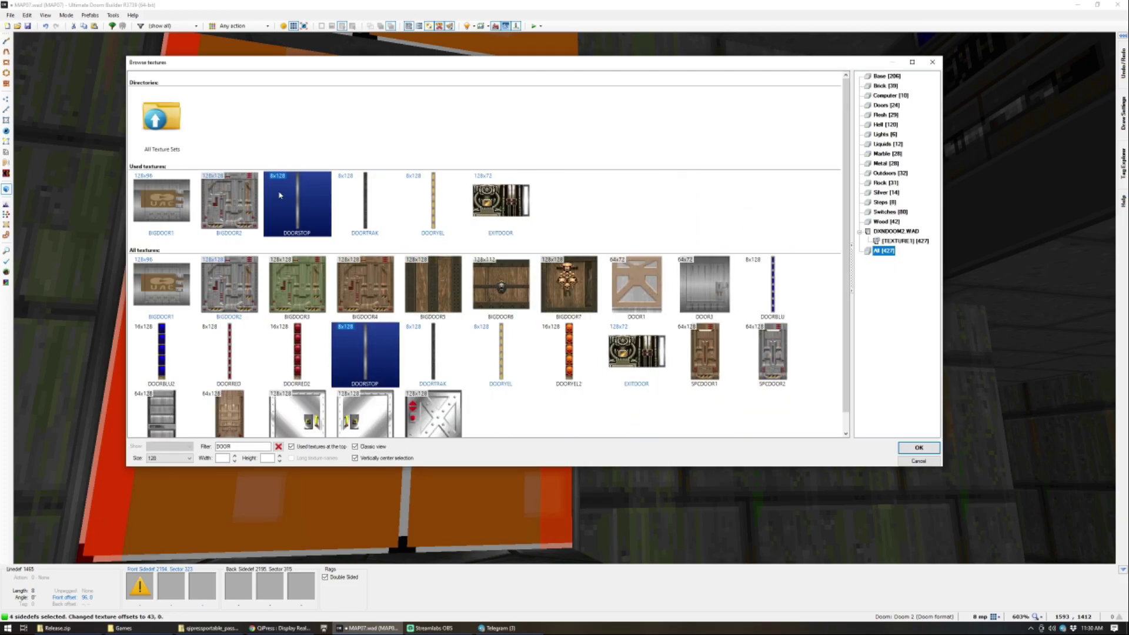
double_click(270, 190)
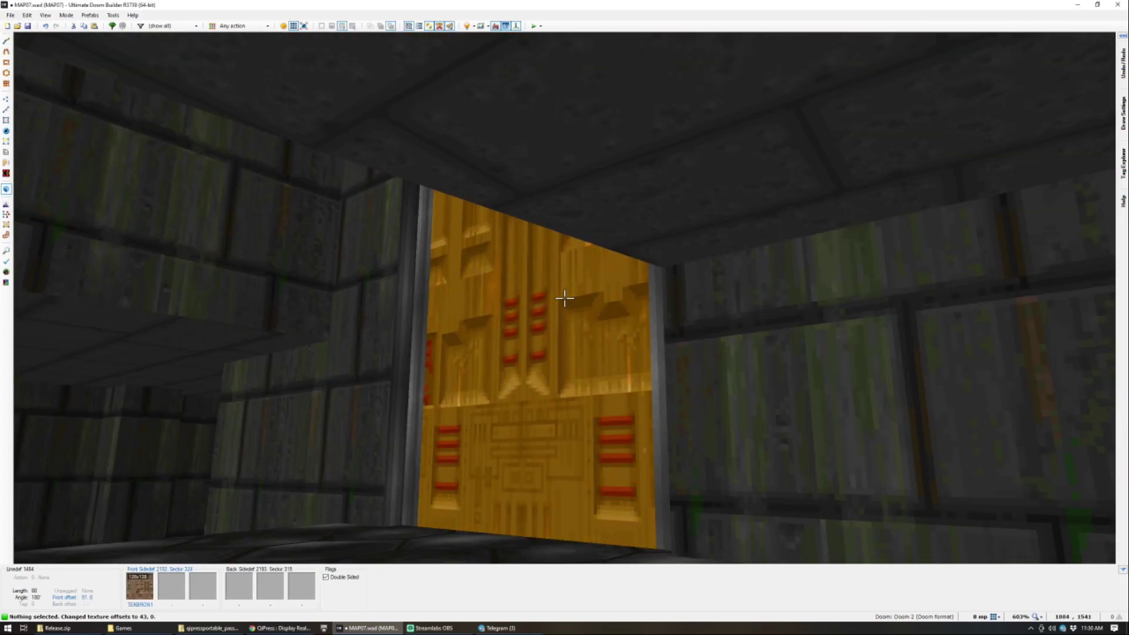
Step: Paste TEKBRON1 onto the middle of the door's room-side face and shift its horizontal offset
key(ctrl+v)
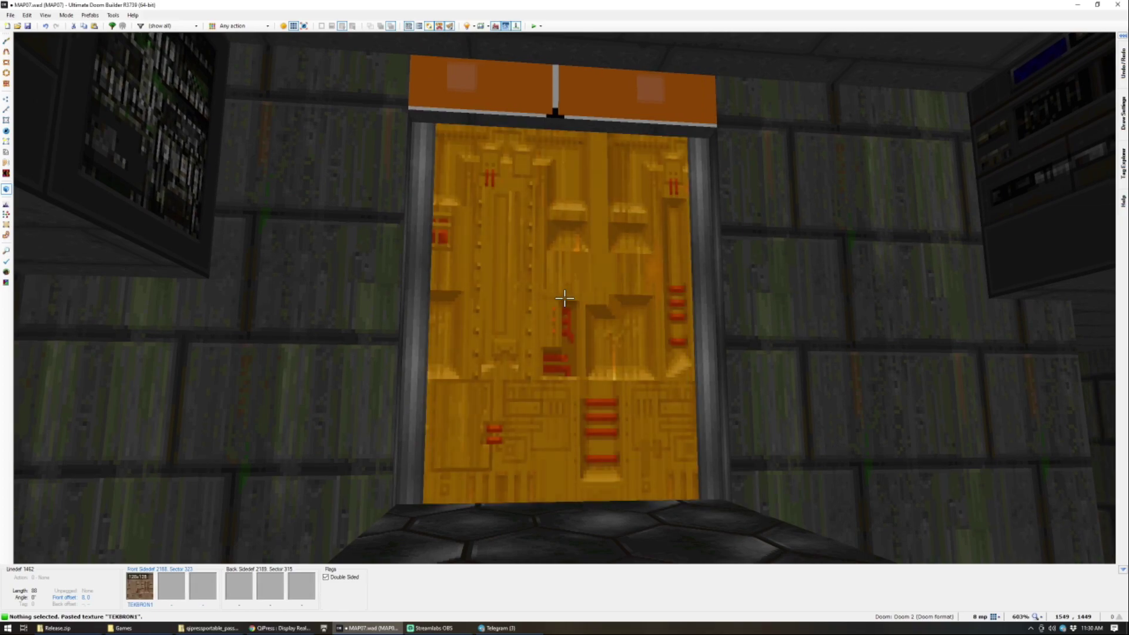
key(shift+Left)
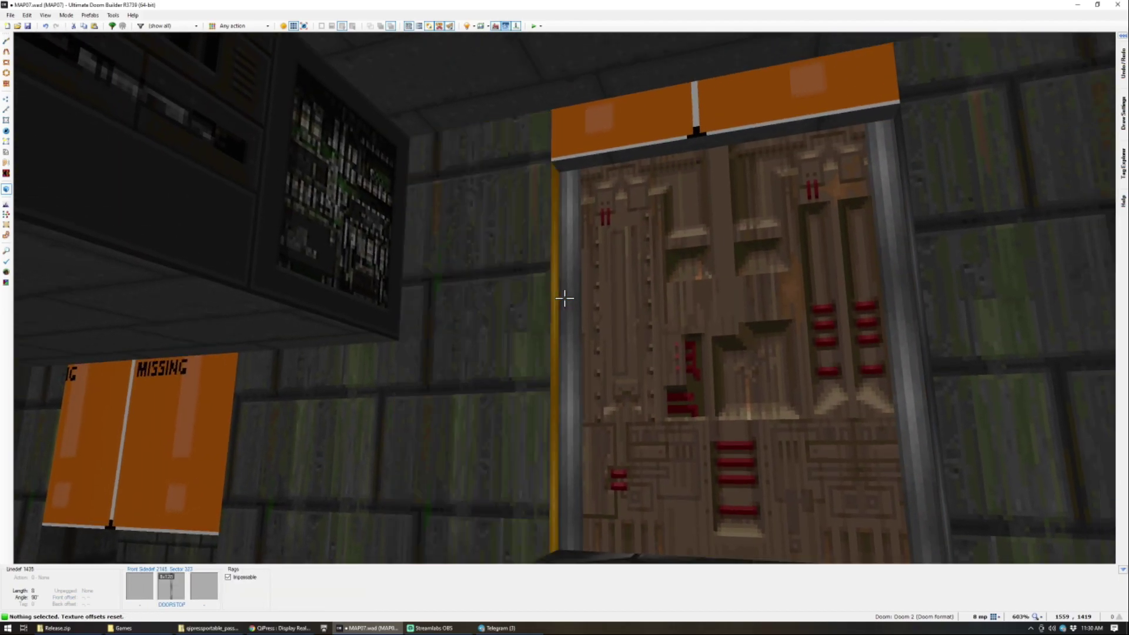
Step: Reset the texture offsets of the DOORSTOP strips at the edges of the door
click(565, 298)
click(565, 298)
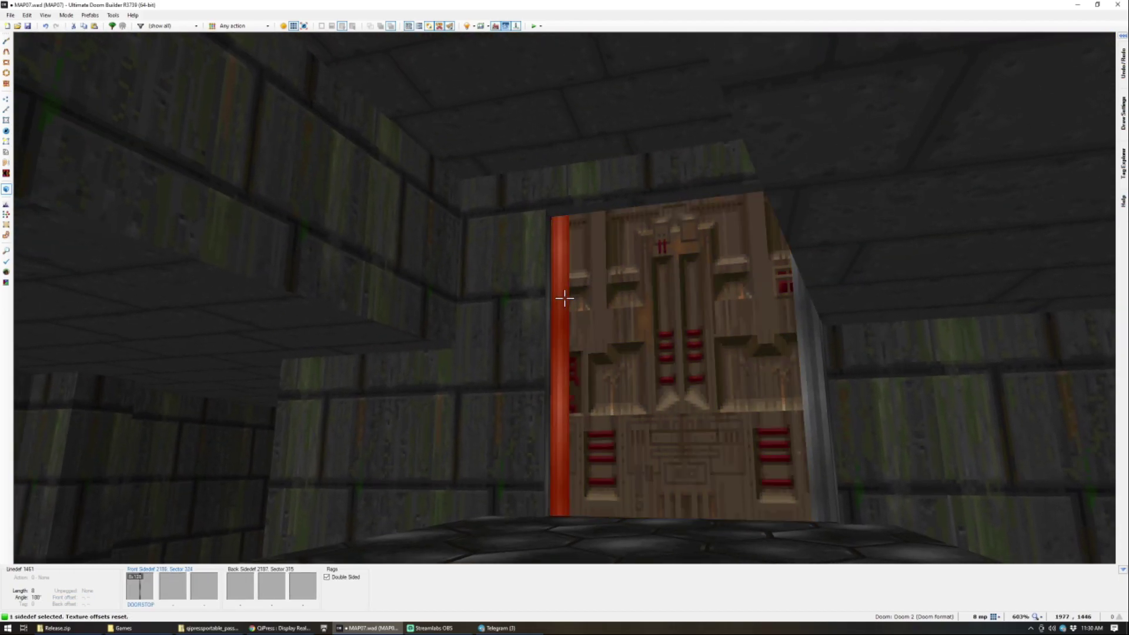
click(565, 299)
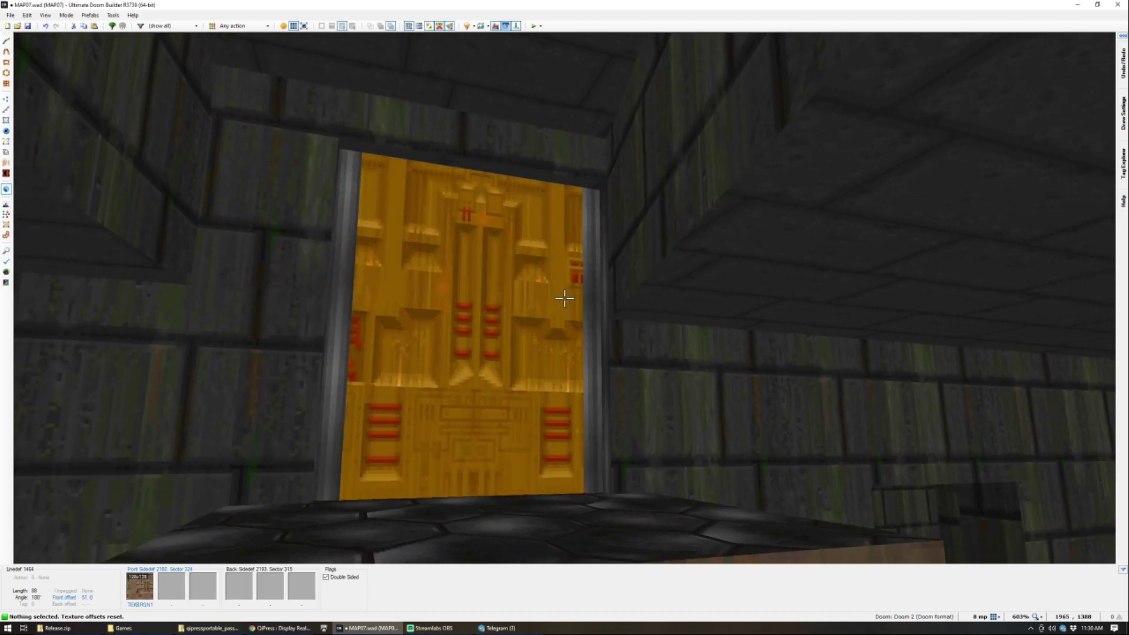
click(565, 298)
click(564, 298)
Step: Paste STONE3 onto the untextured room-side surfaces above the door and at the nearby wall opening
key(d)
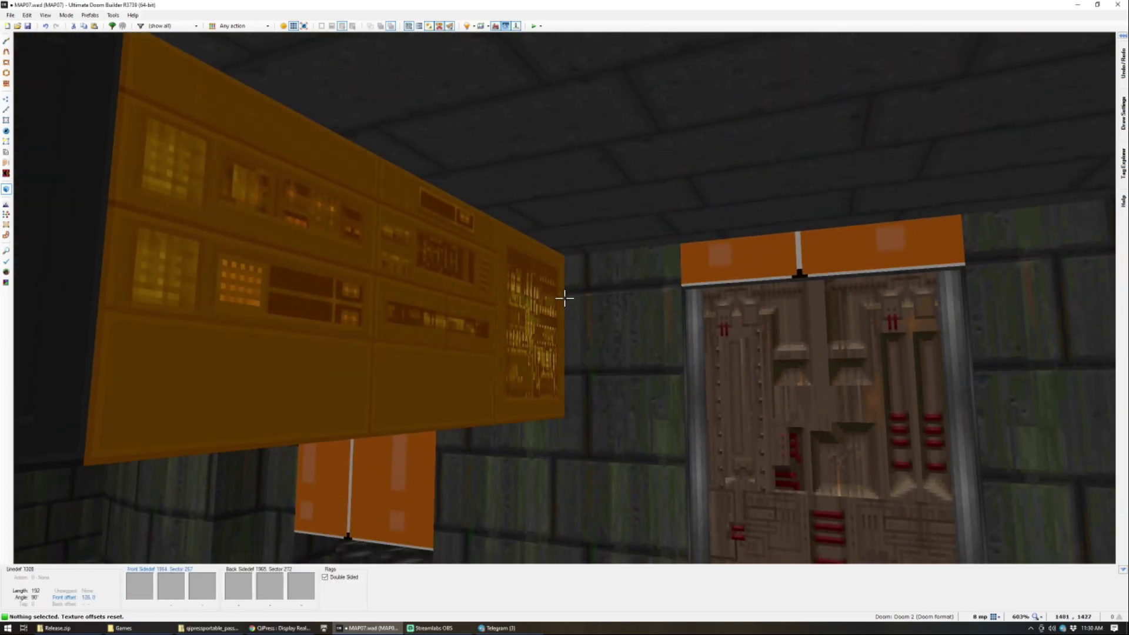
key(ctrl+v)
key(e)
key(ctrl+v)
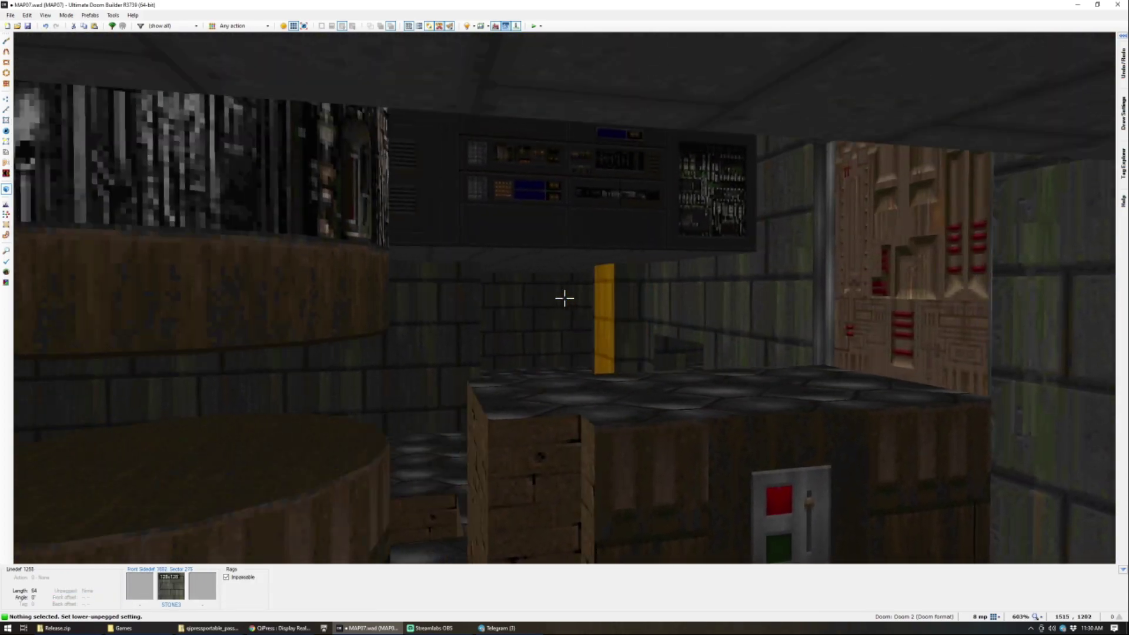
Step: Split both lines of the existing door west of the octagonal shotgun room with vertices 16 units from each end
key(w)
key(e)
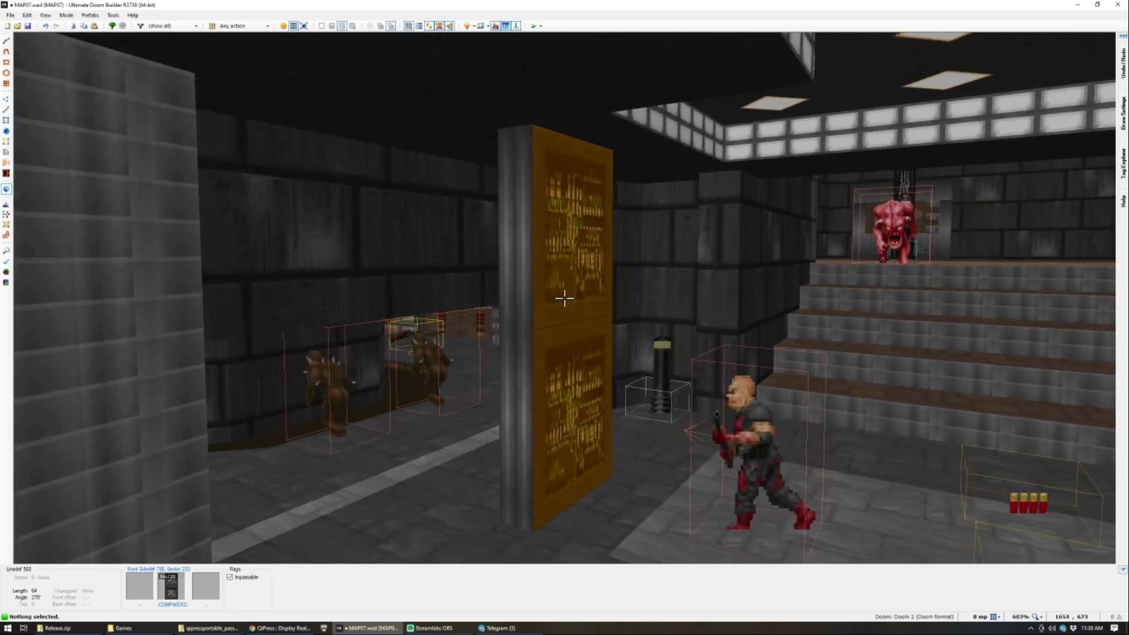
key(q)
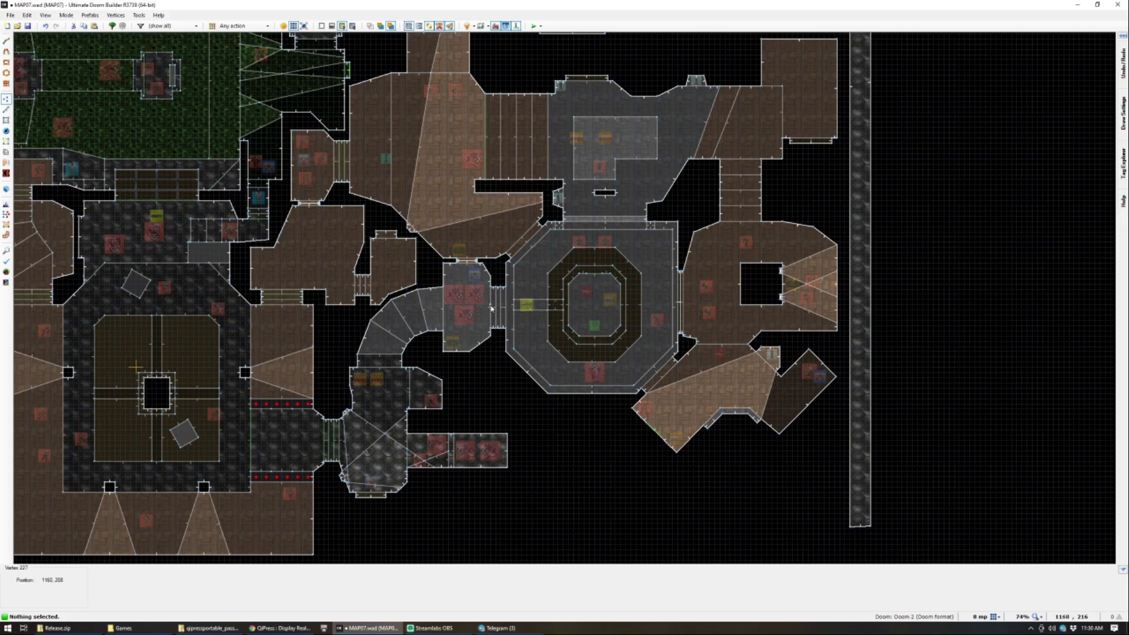
scroll(508, 286, up, 8)
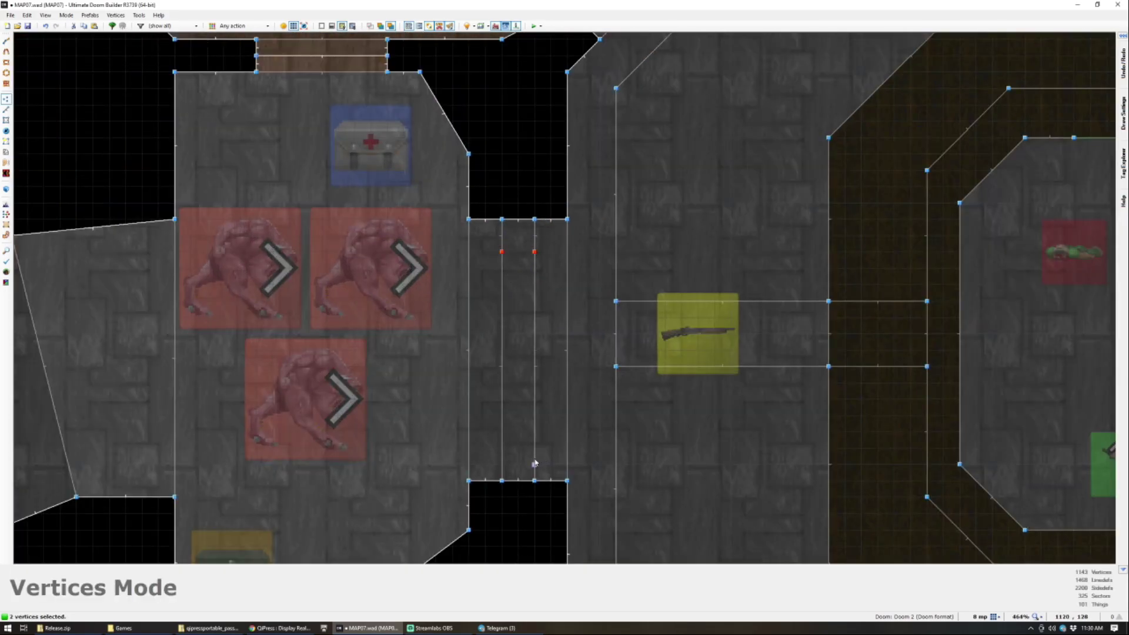
Step: Apply the DOORSTOP texture to the 16-unit-wide end strip on the shotgun-room face of the existing door
key(q)
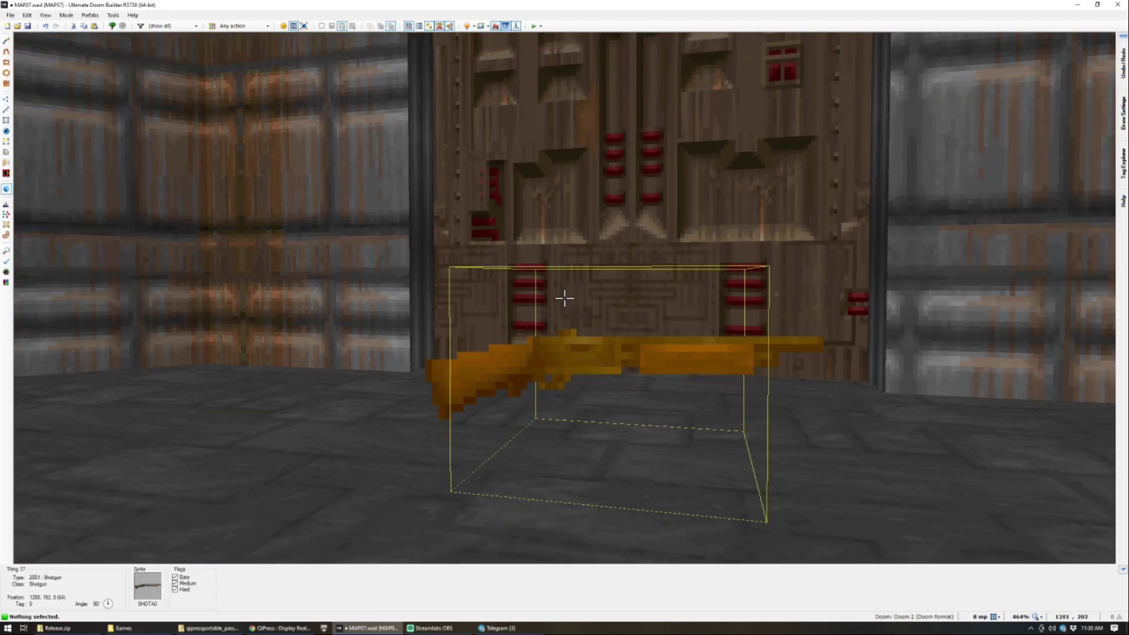
key(w)
key(a)
middle_click(565, 298)
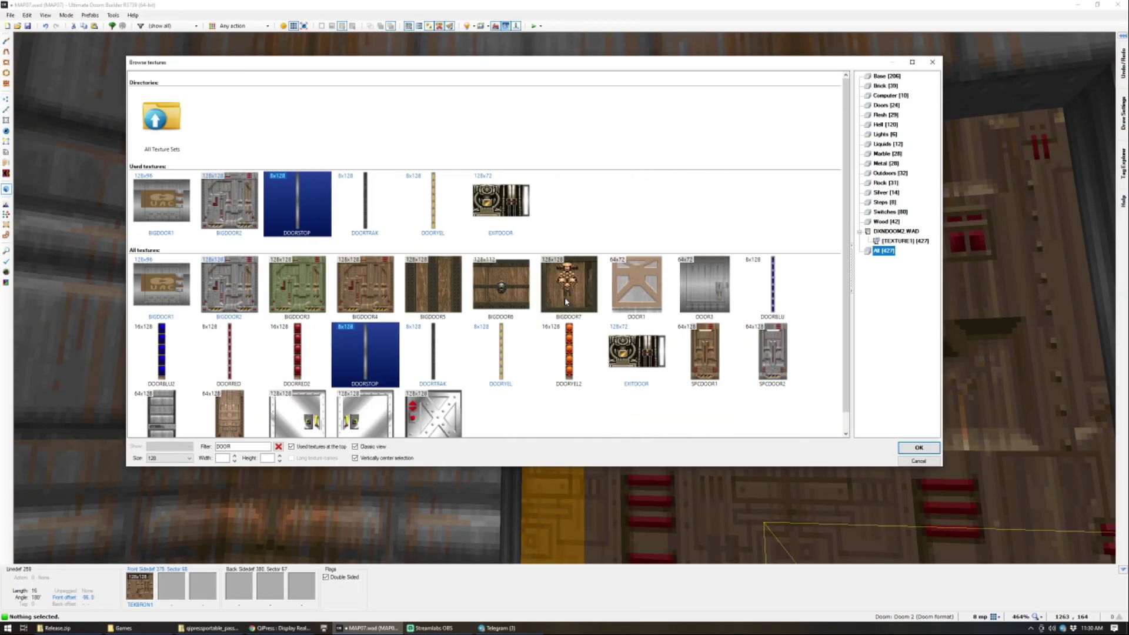
key(Return)
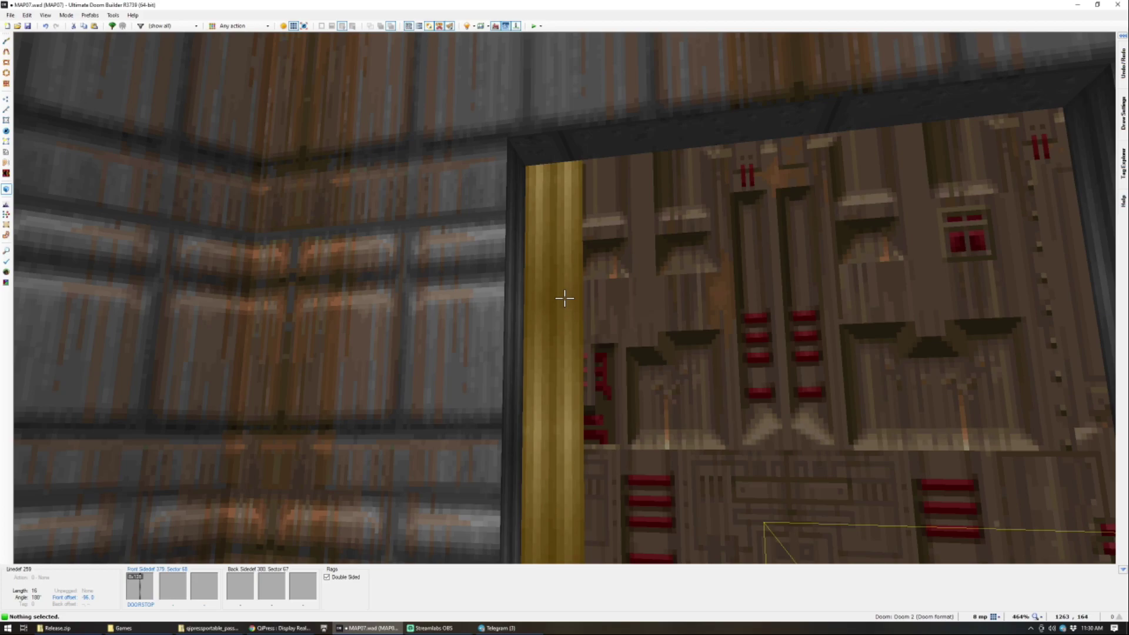
Step: Paste the DOORSTOP texture onto the remaining end strips on both faces of the existing door west of the shotgun room
key(ctrl+v)
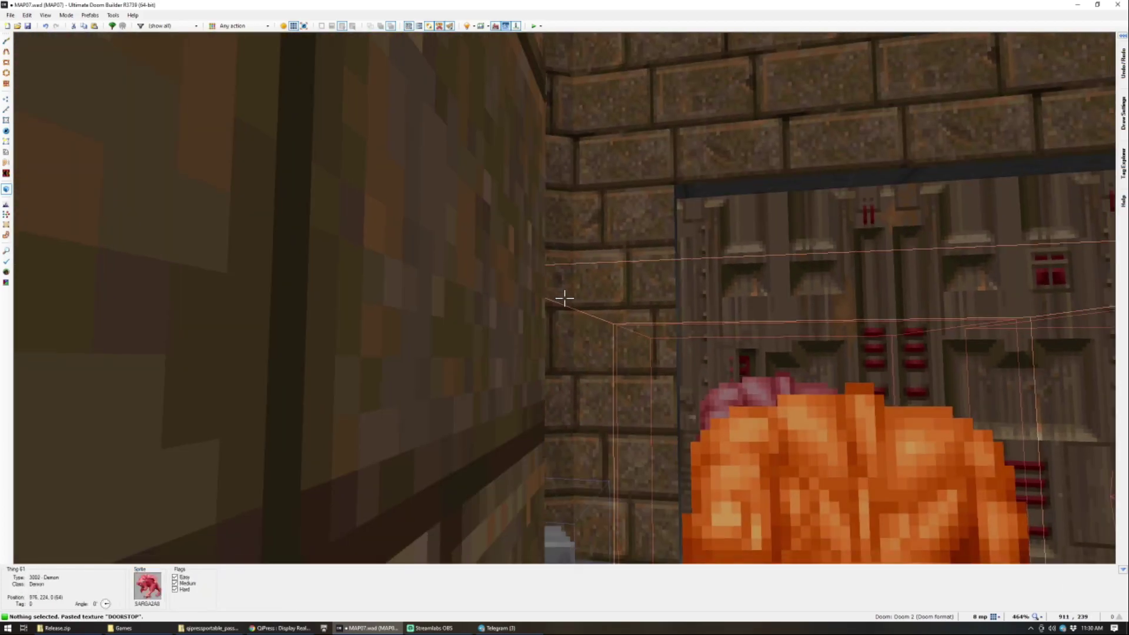
key(ctrl+v)
key(ctrl+v)
key(d)
key(e)
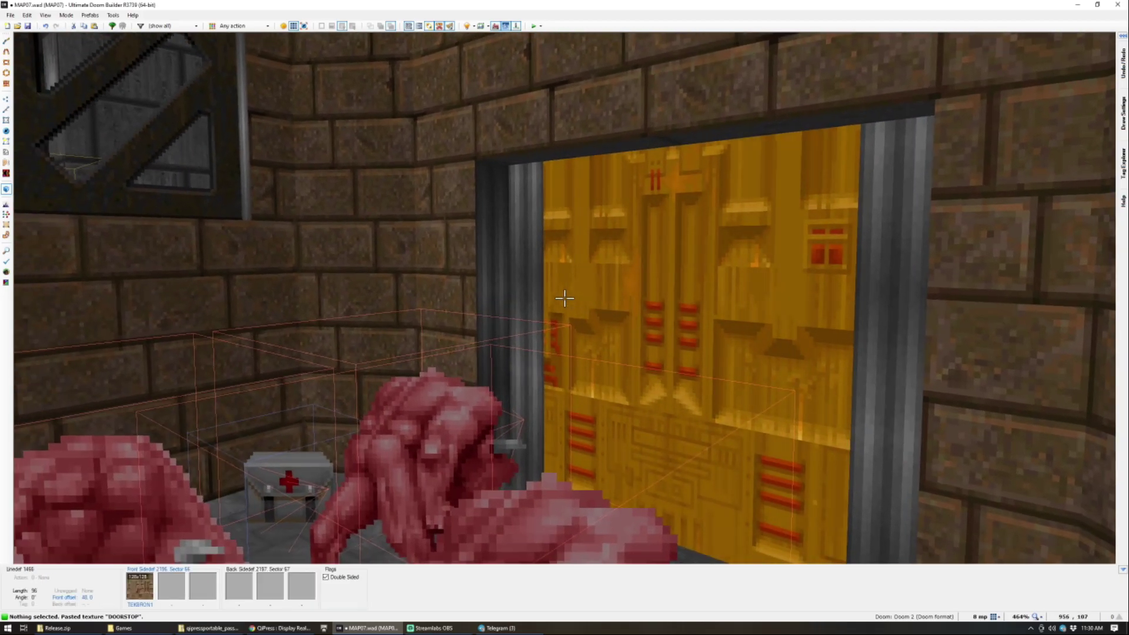
key(e)
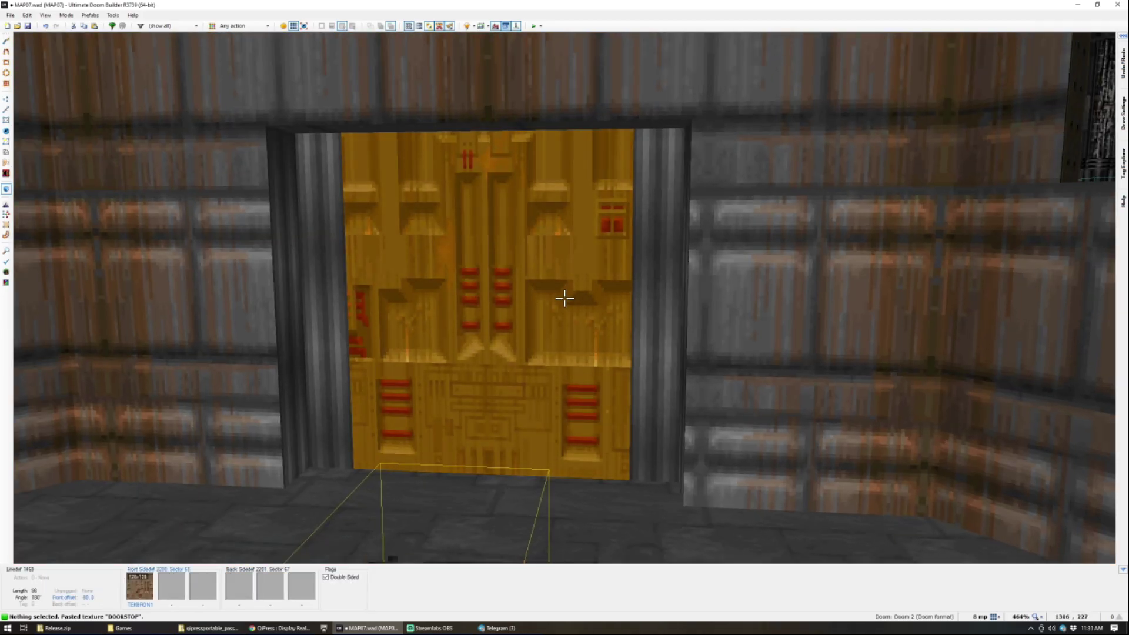
Step: Move the split vertices of the existing door to 8 units from each end to narrow its trim strips
key(q)
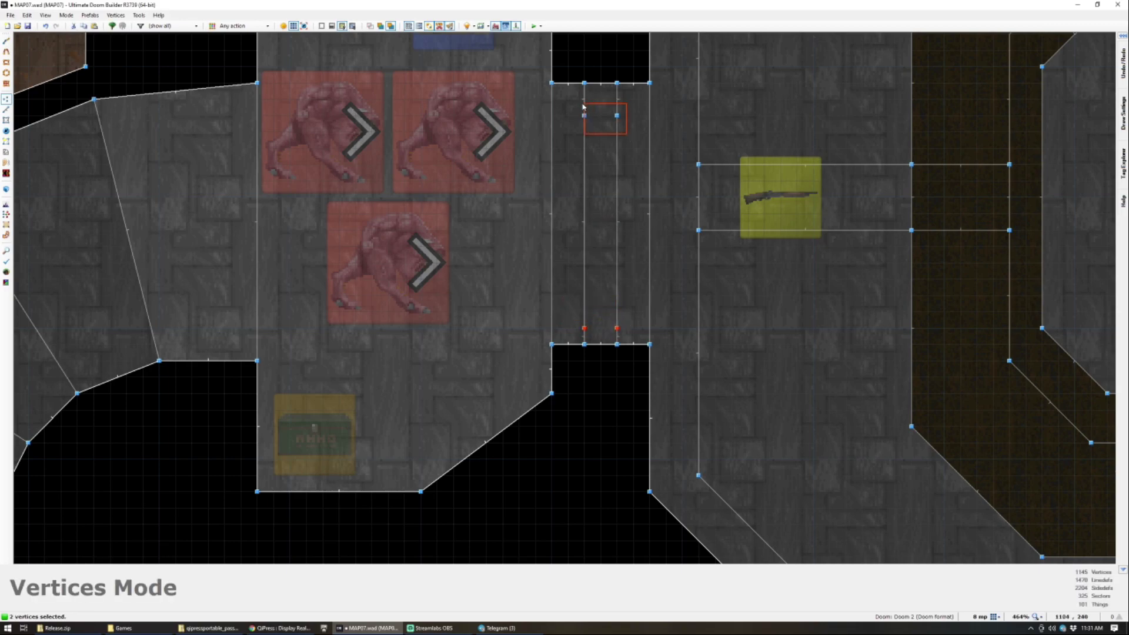
key(q)
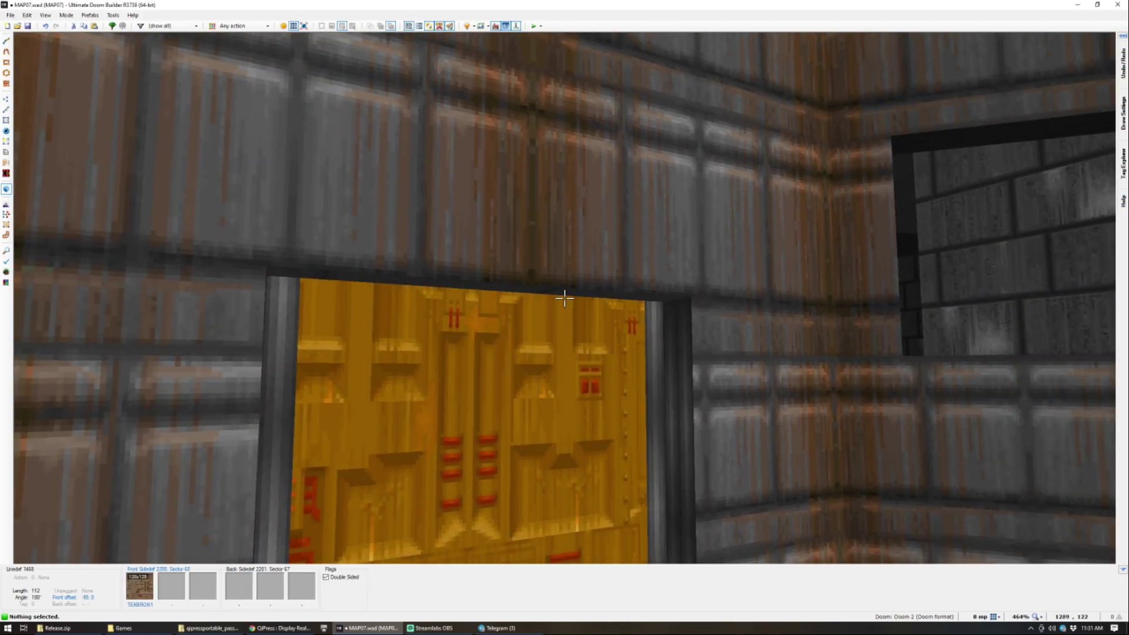
key(e)
key(e)
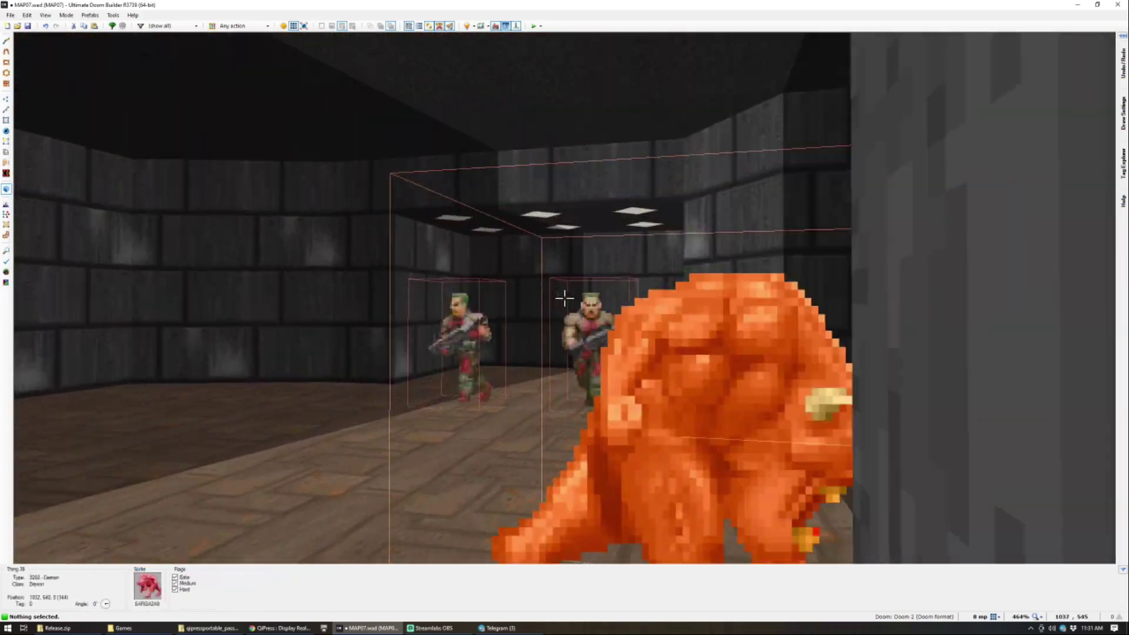
key(w)
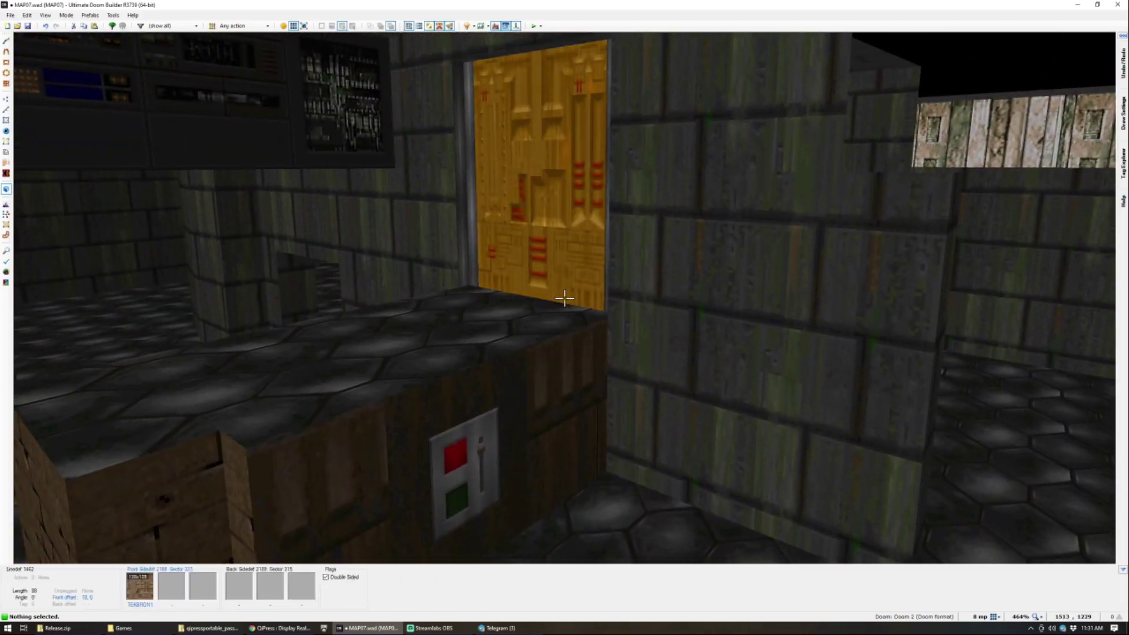
Step: Assign new tag 16 to the door sector atop the stairs in the northeast room
key(q)
scroll(625, 184, down, 8)
scroll(611, 177, up, 3)
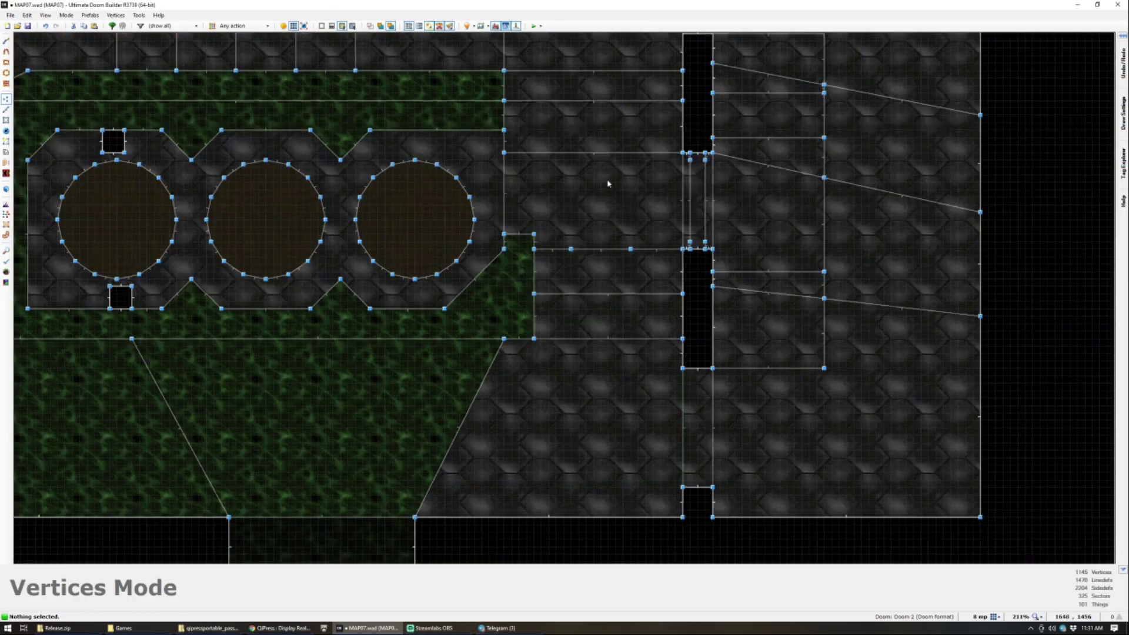
key(s)
right_click(689, 222)
click(399, 294)
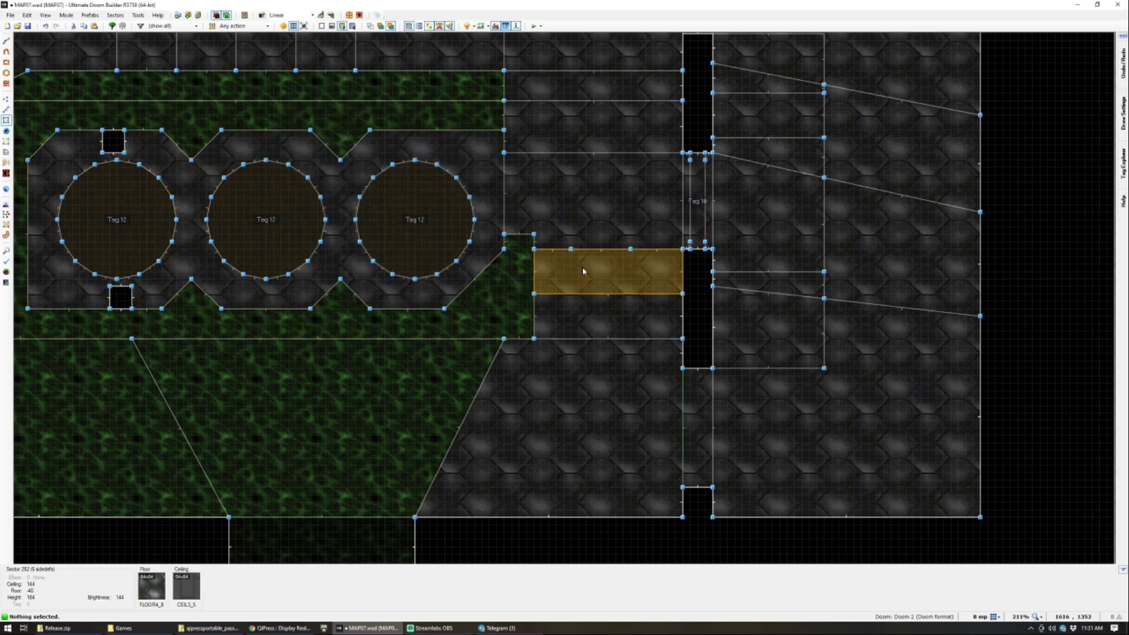
Step: Give the SW1BRCOM switch line on the ledge beside the stair door tag 16 and action 103, S1 Door Open Stay
key(l)
right_click(594, 249)
text(16)
click(488, 327)
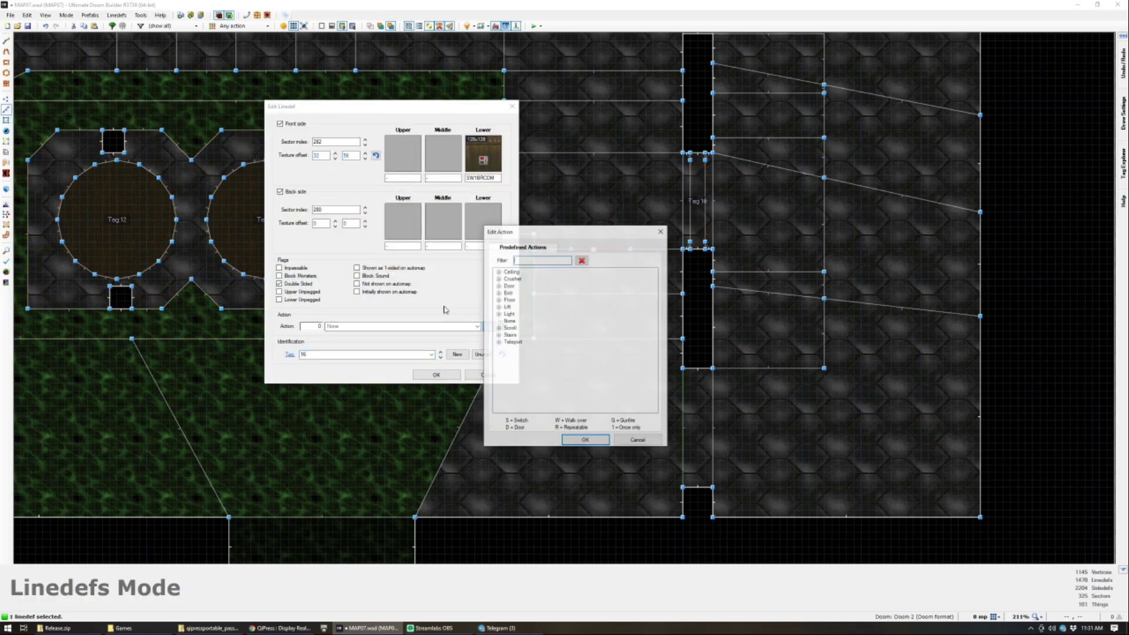
text(s)
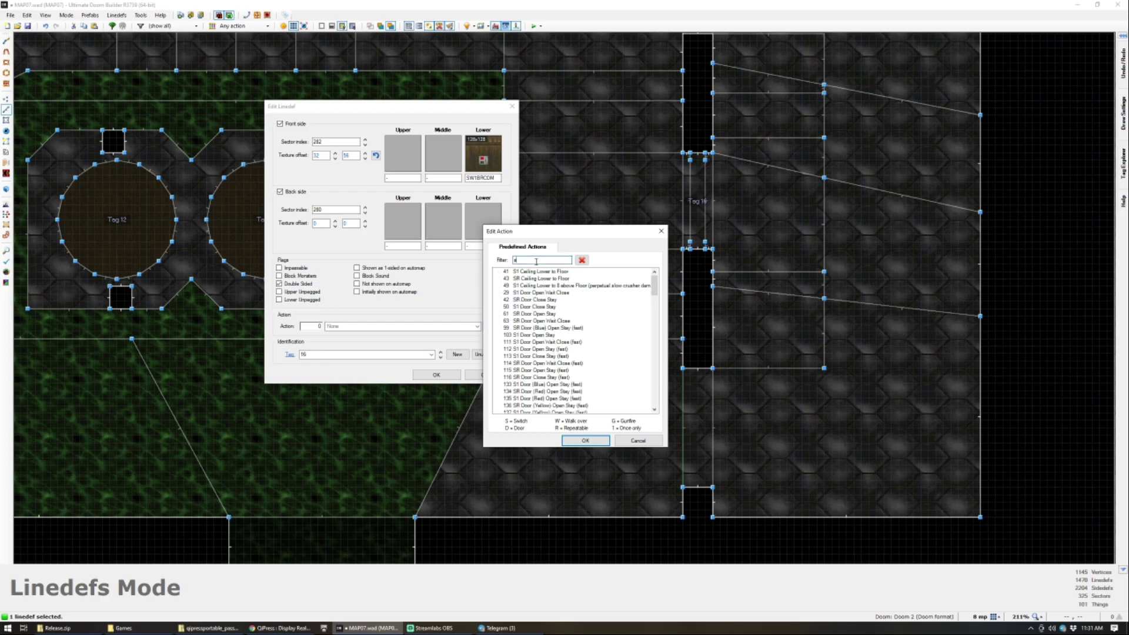
text(d1)
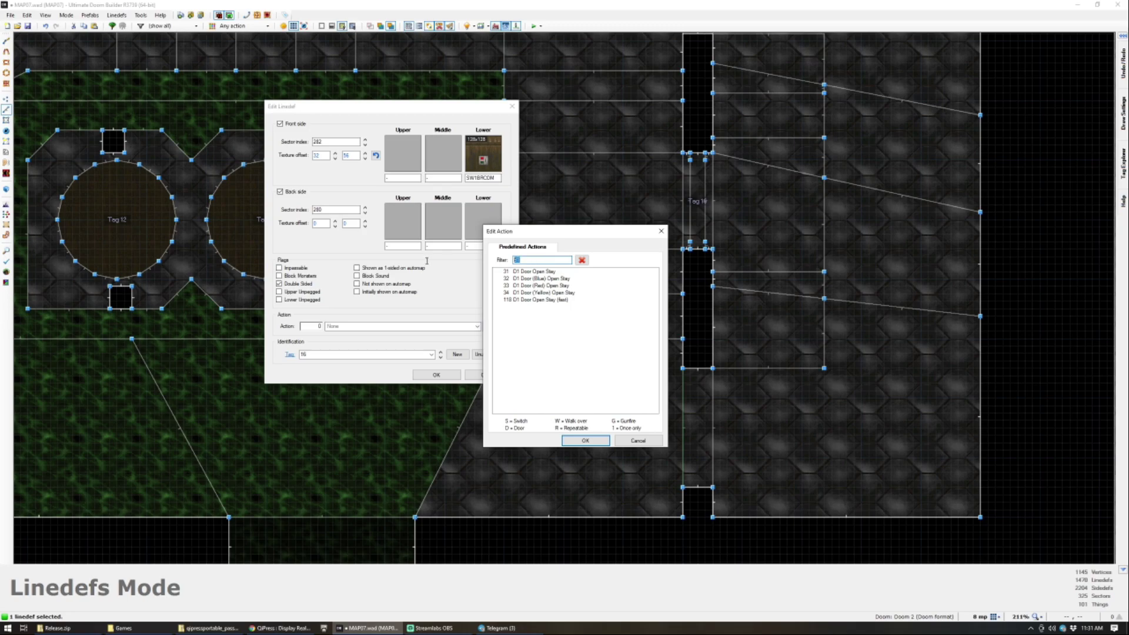
text(s1 d)
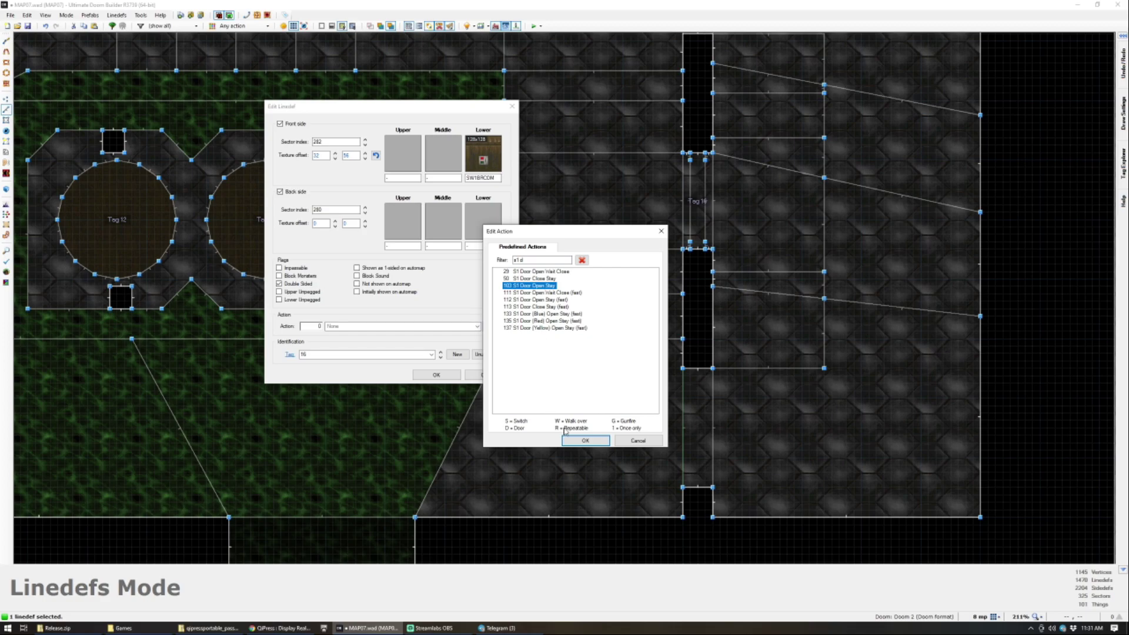
click(585, 441)
click(436, 375)
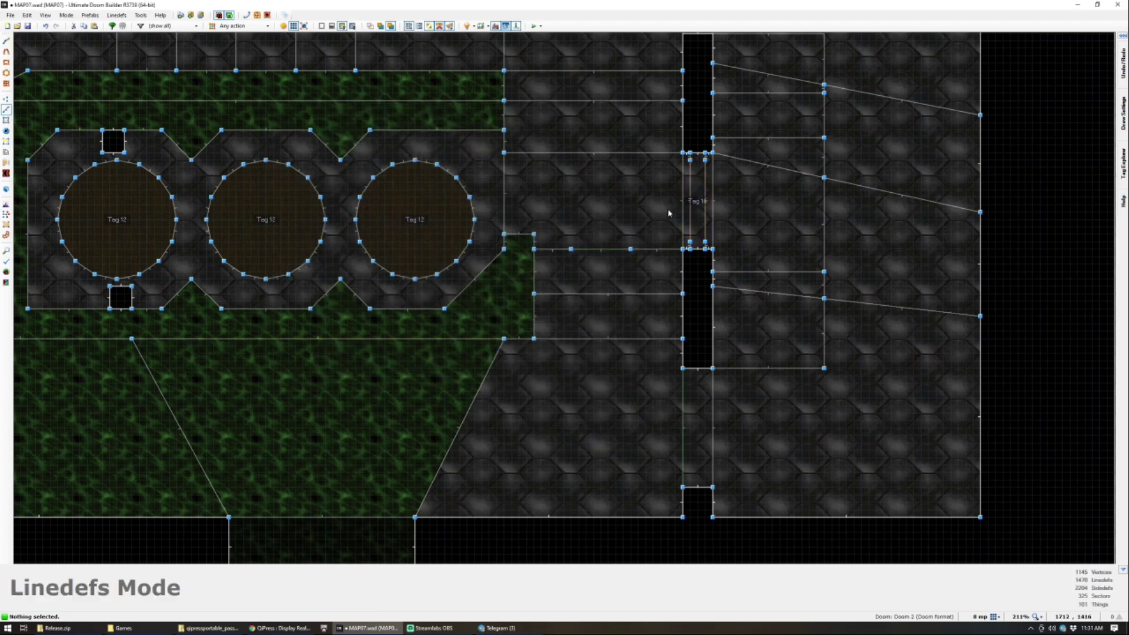
middle_drag(579, 297, 556, 320)
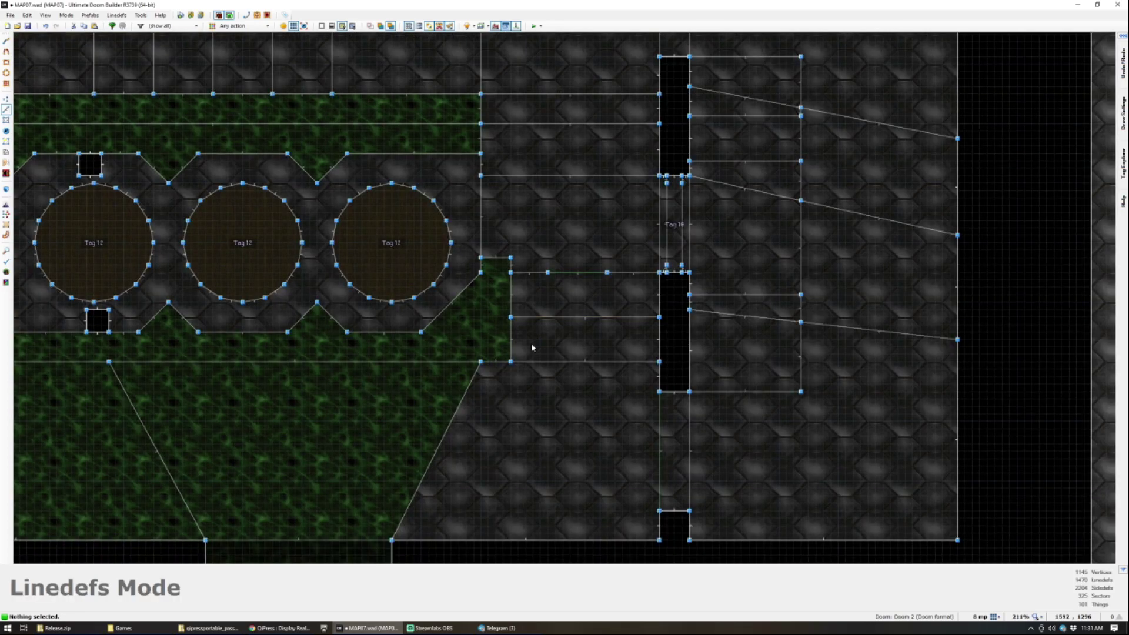
key(q)
key(s)
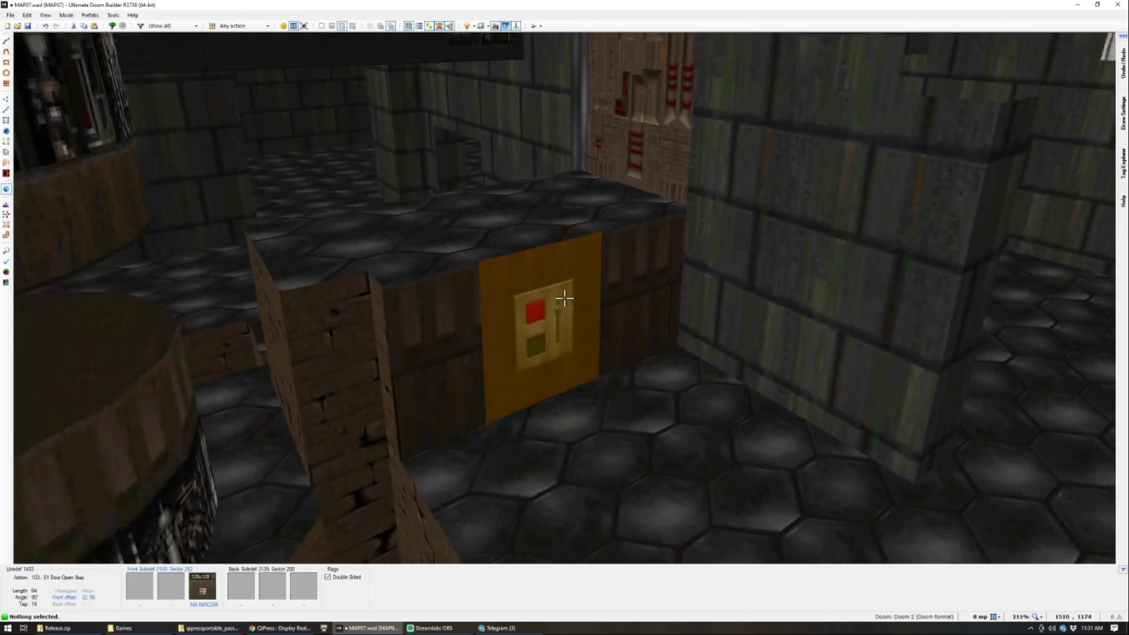
Step: Draw a diagonal line across the east passage north of the stairs, from the pillar edge to the outer wall
key(w)
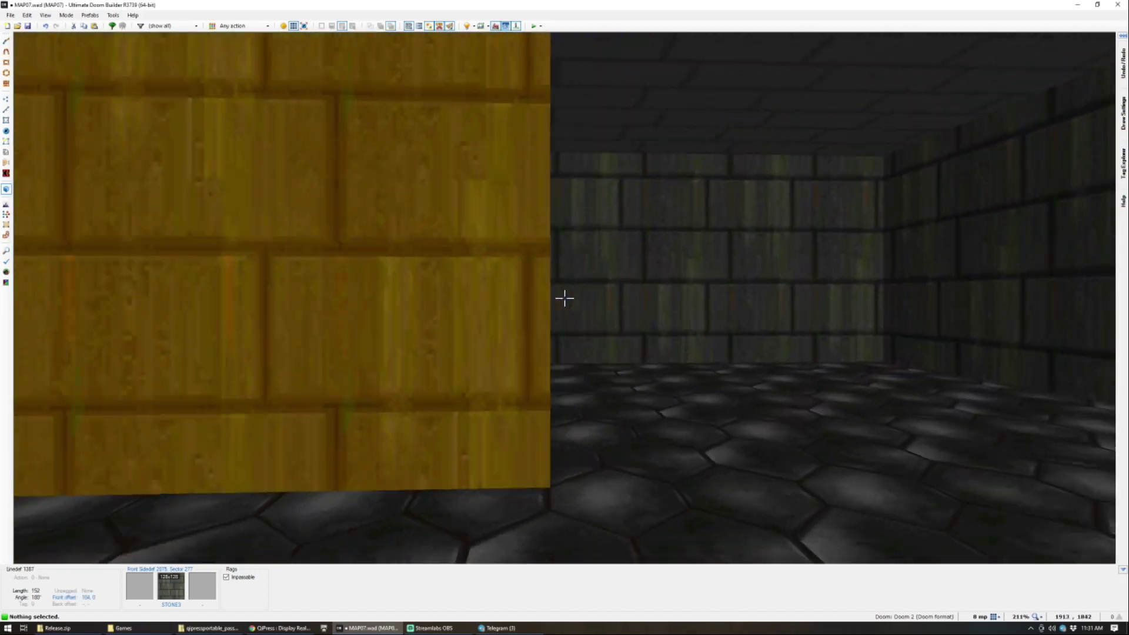
key(w)
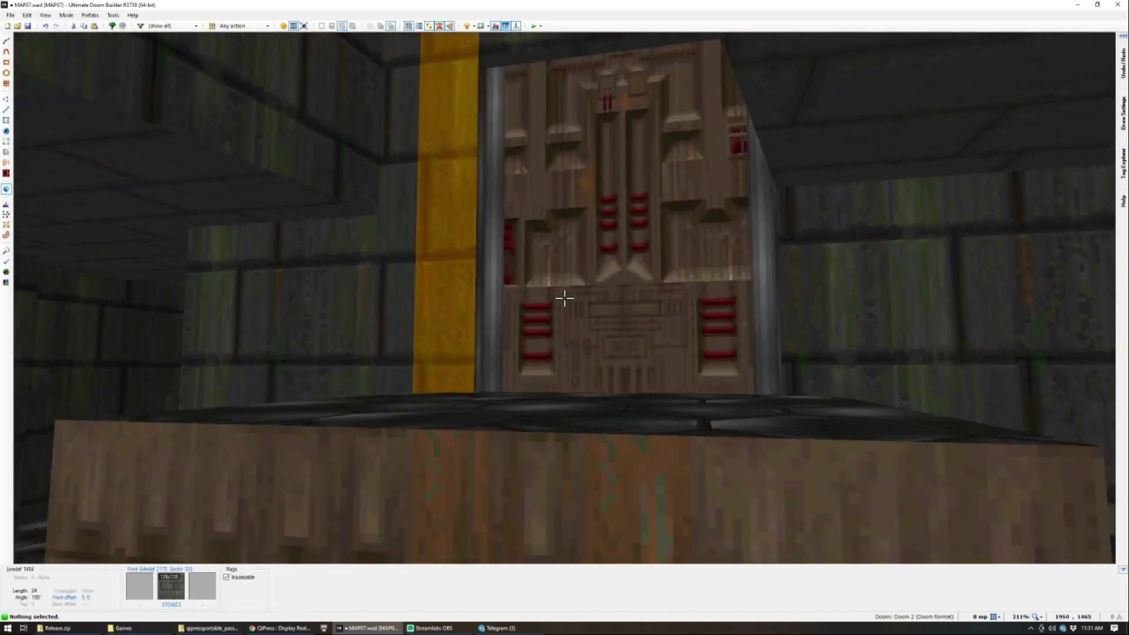
key(s)
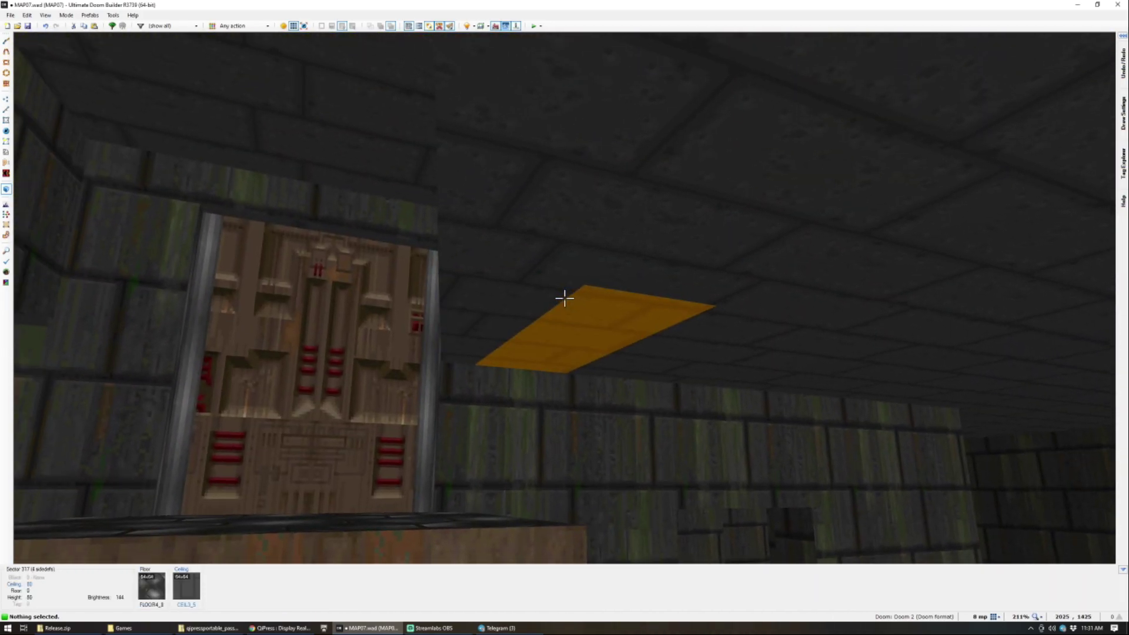
key(q)
scroll(567, 304, down, 4)
scroll(515, 225, up, 3)
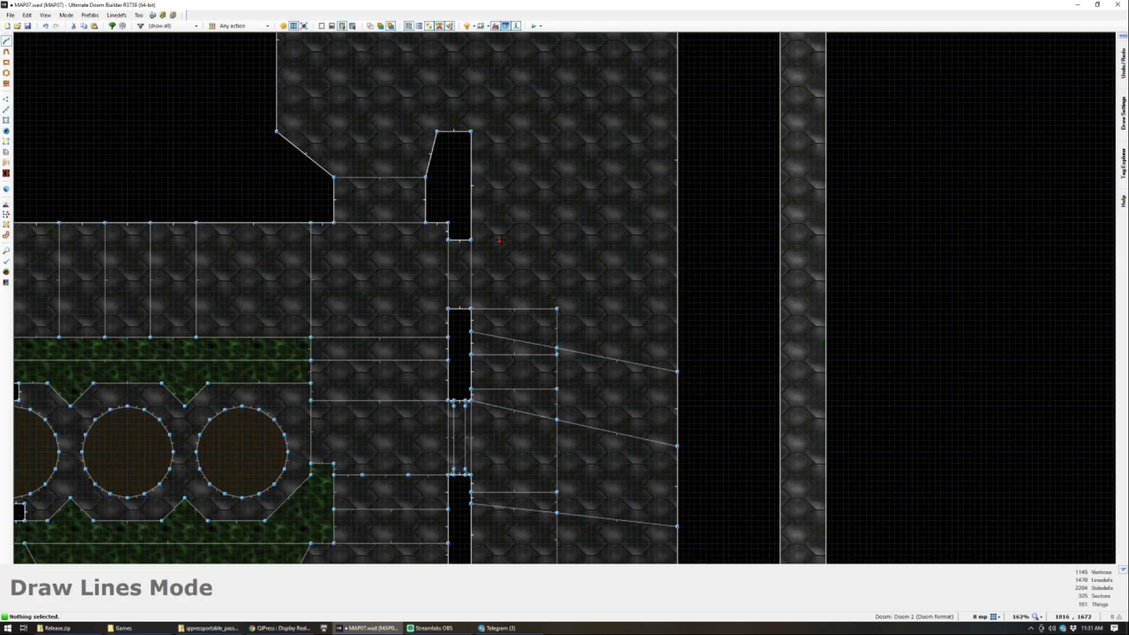
click(677, 161)
key(q)
Step: Try to raise the ceiling over the stairs in the east passage to 120
click(565, 299)
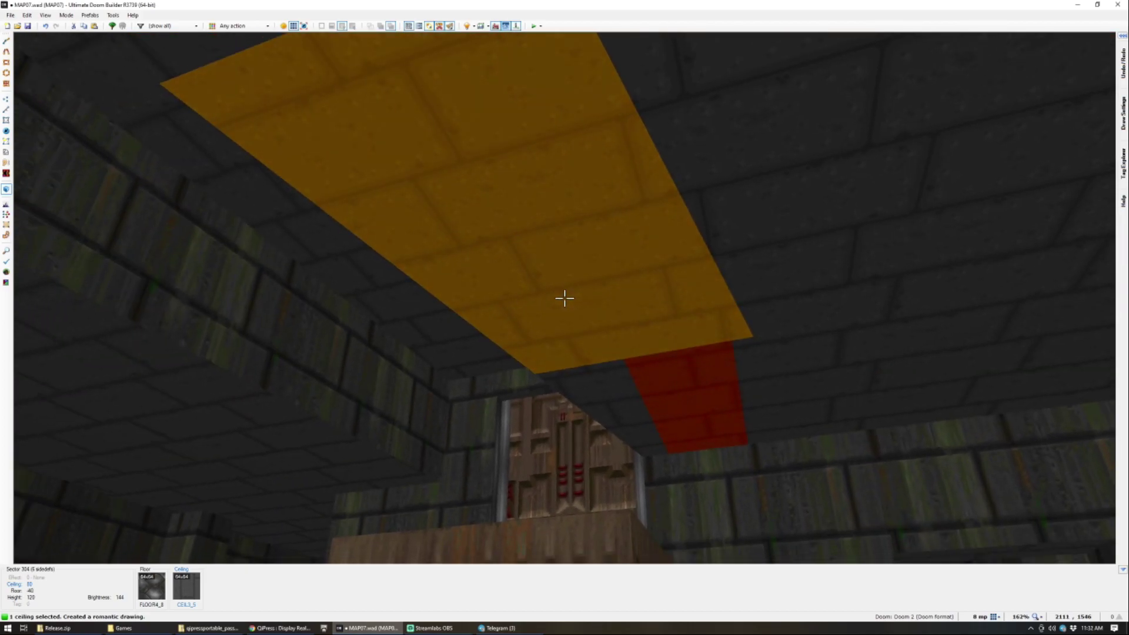
click(565, 299)
click(564, 298)
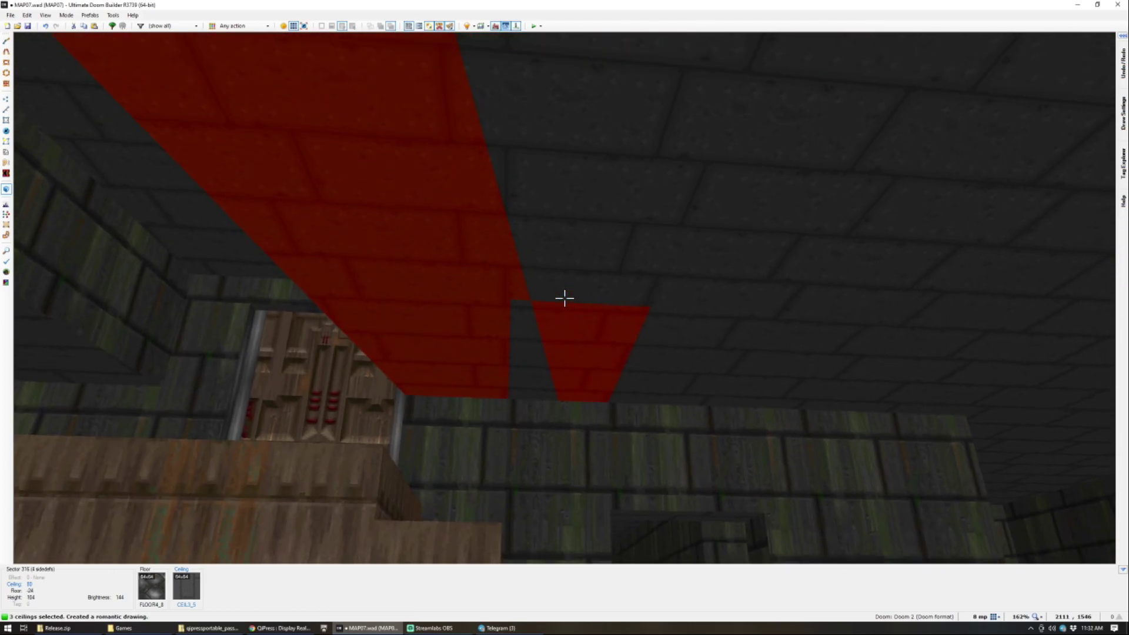
click(564, 298)
key(c)
scroll(565, 298, up, 5)
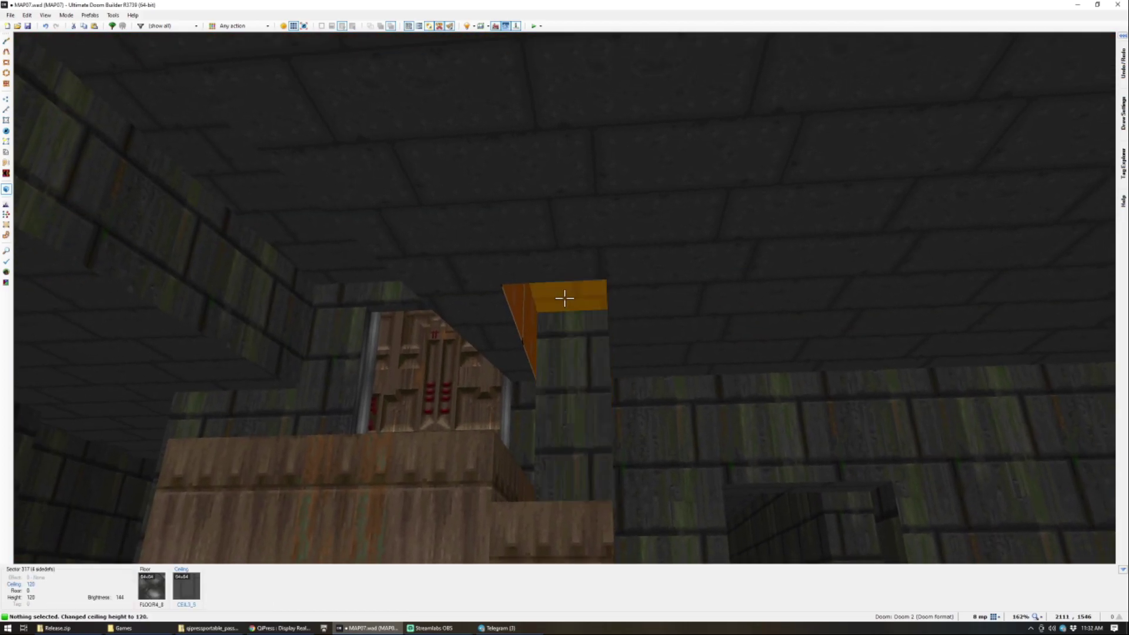
key(ctrl+z)
Step: Raise the low ceilings over the stairs and east passage to 144 and paste STONE3 onto the exposed upper wall surfaces
click(565, 298)
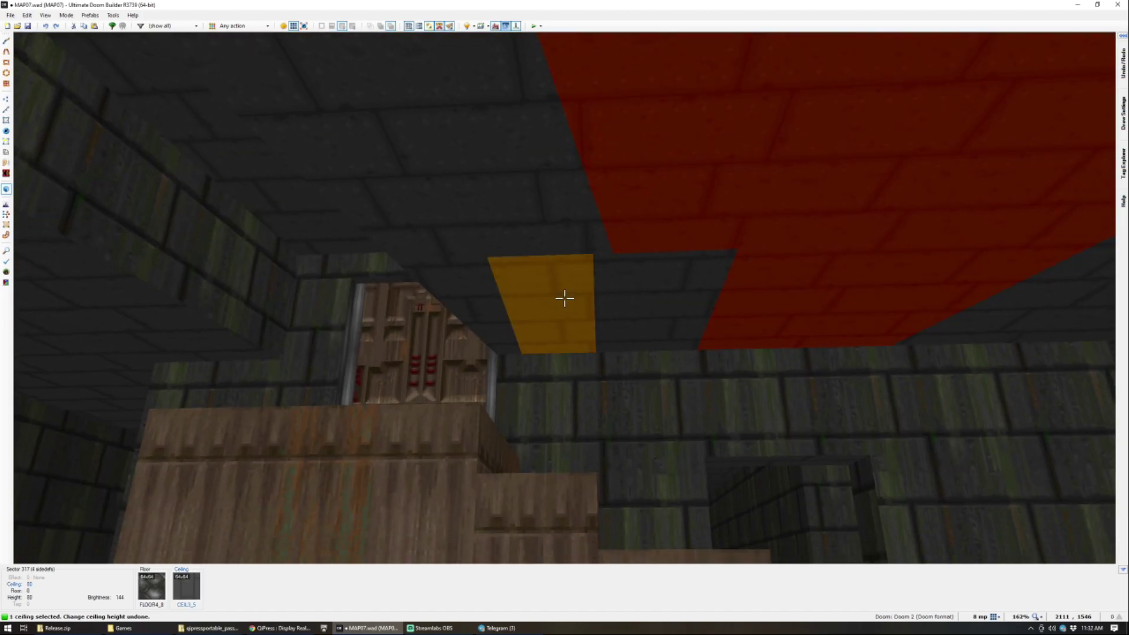
click(565, 298)
click(565, 299)
click(565, 298)
click(565, 298)
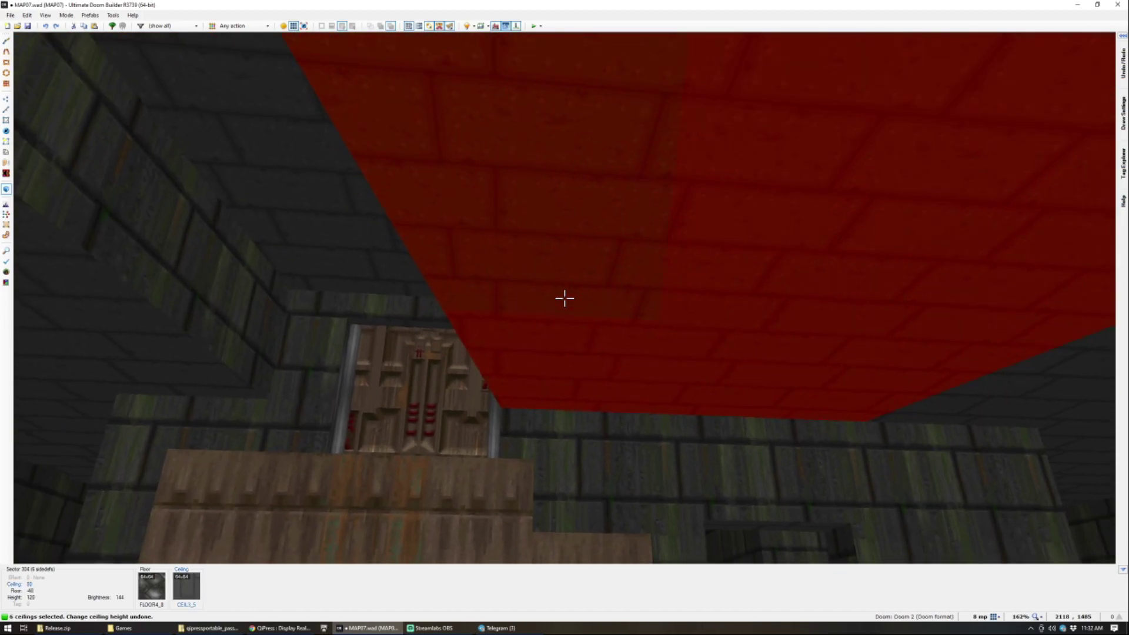
scroll(564, 298, up, 7)
scroll(565, 299, up, 1)
key(c)
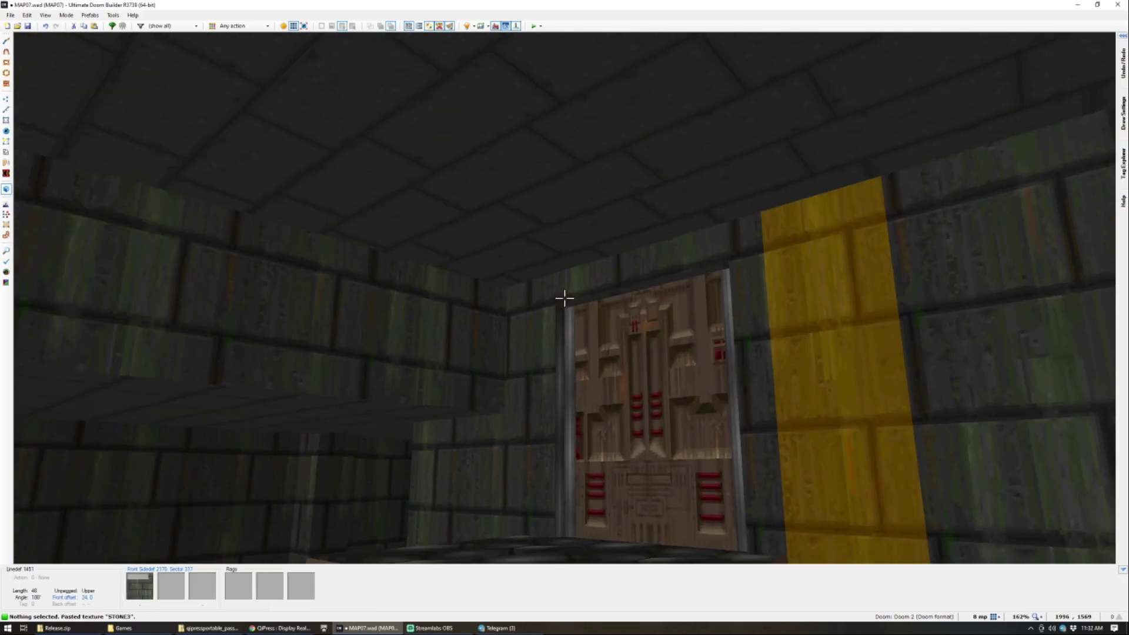
key(ctrl+v)
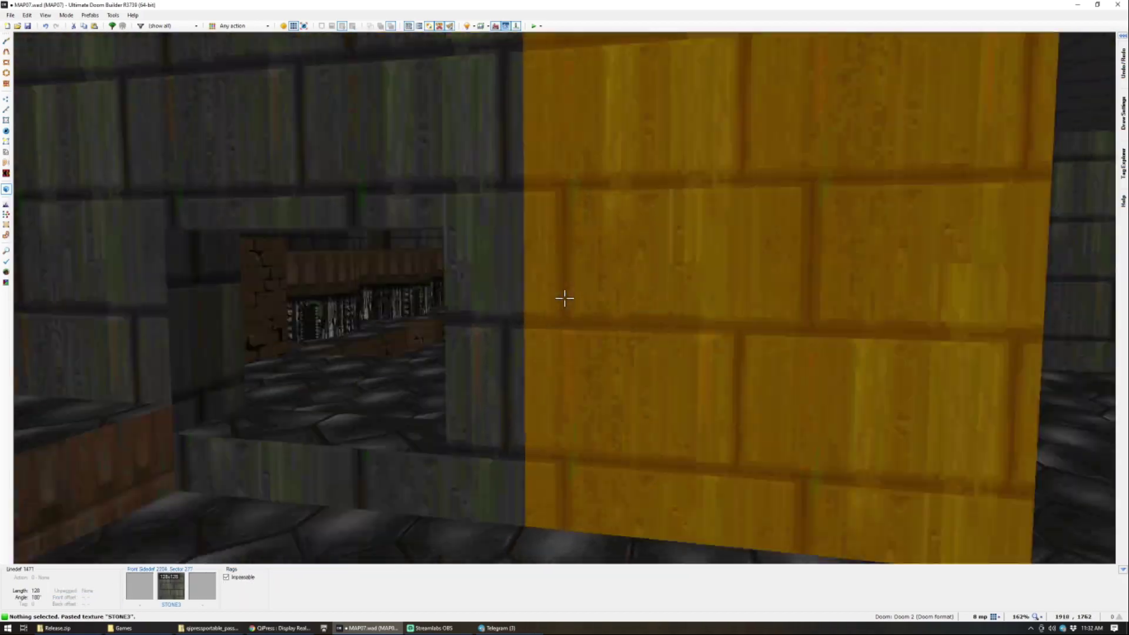
Step: Draw a 24-unit-wide strip along the outer east side of the stairs, from their south corner to their north corner
key(q)
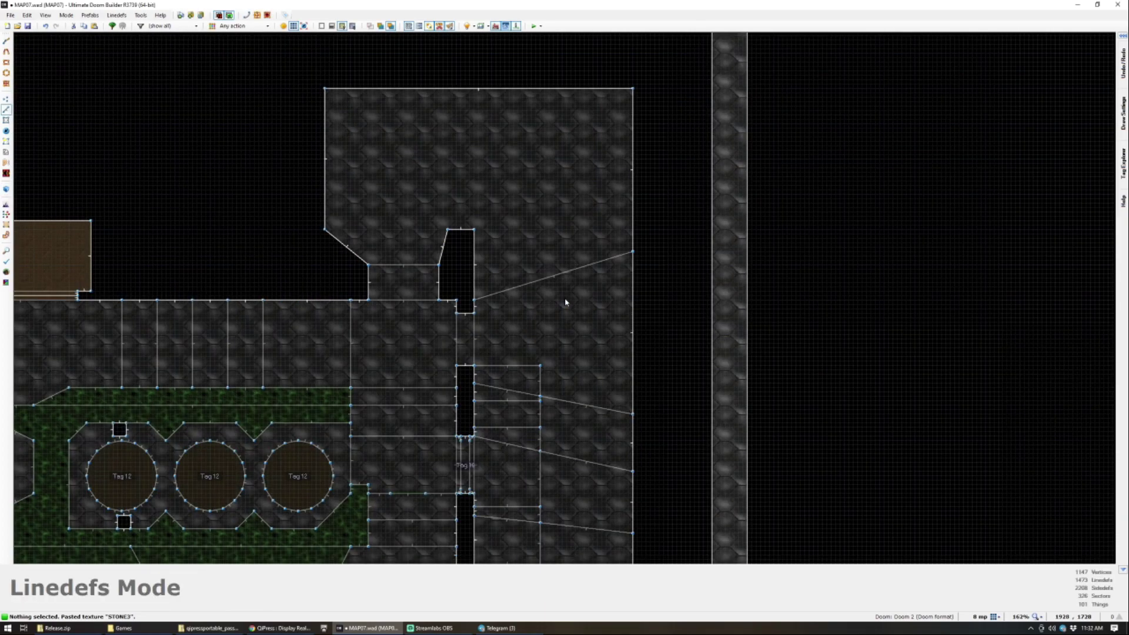
scroll(566, 415, up, 6)
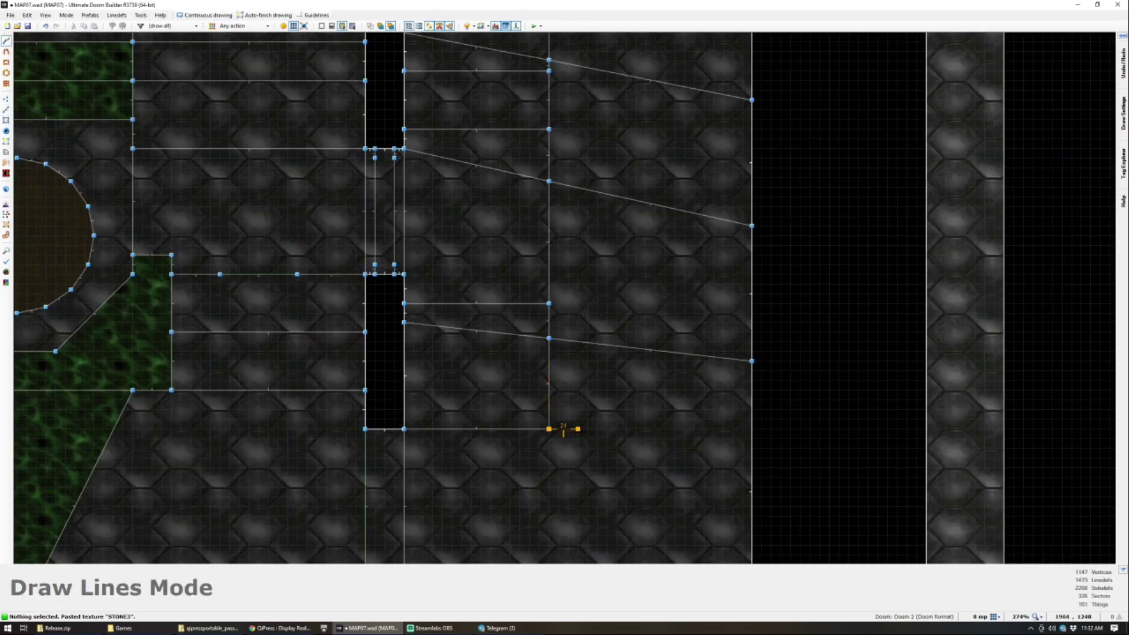
key(Up)
key(Up)
key(Up)
key(Up)
key(Up)
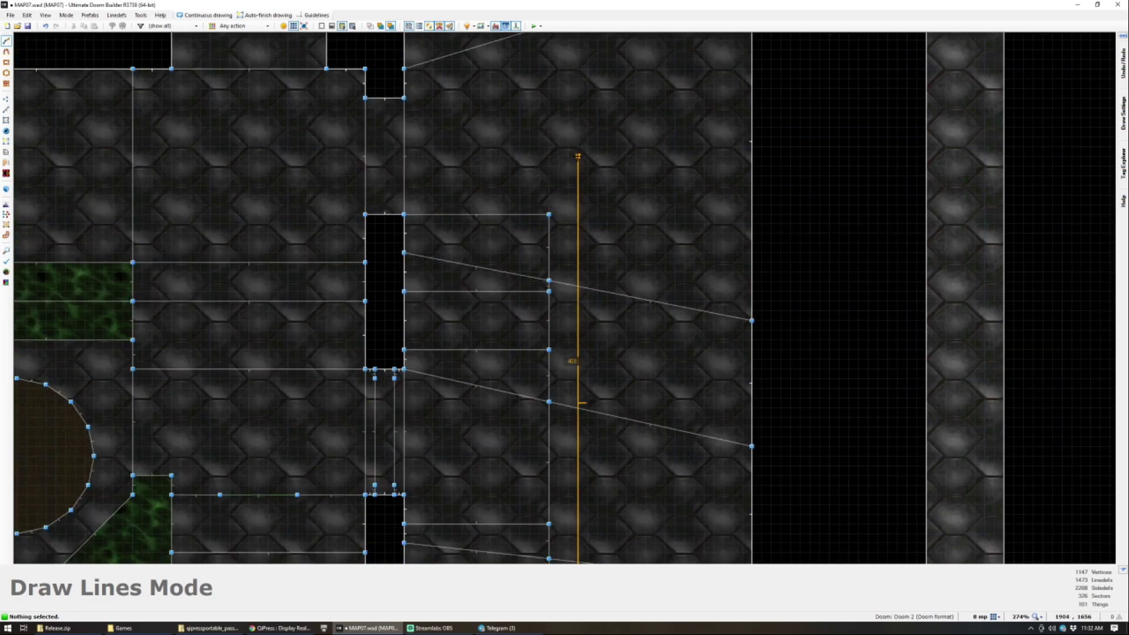
click(542, 215)
Step: Level the floors of the narrow strip beside the stairs and raise them together to 80
key(q)
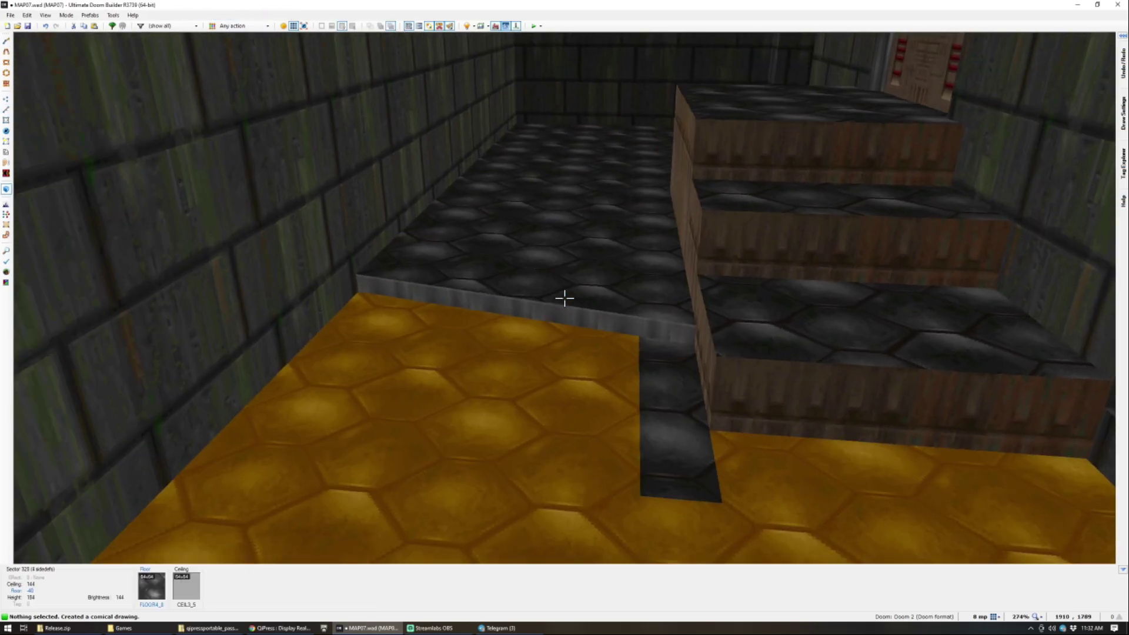
key(w)
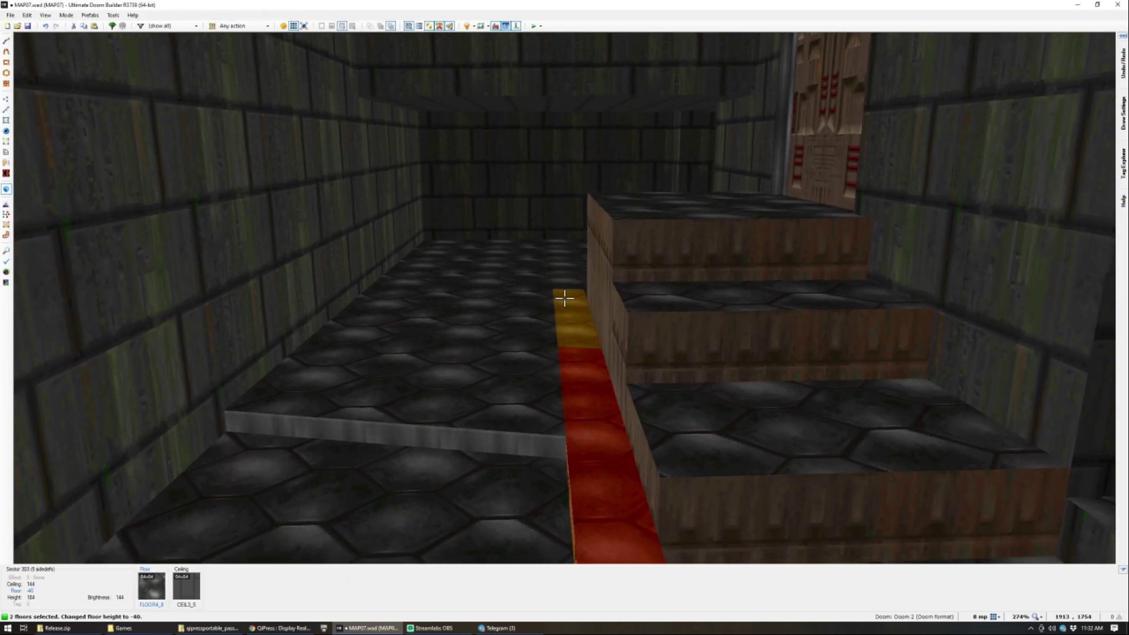
click(564, 298)
key(w)
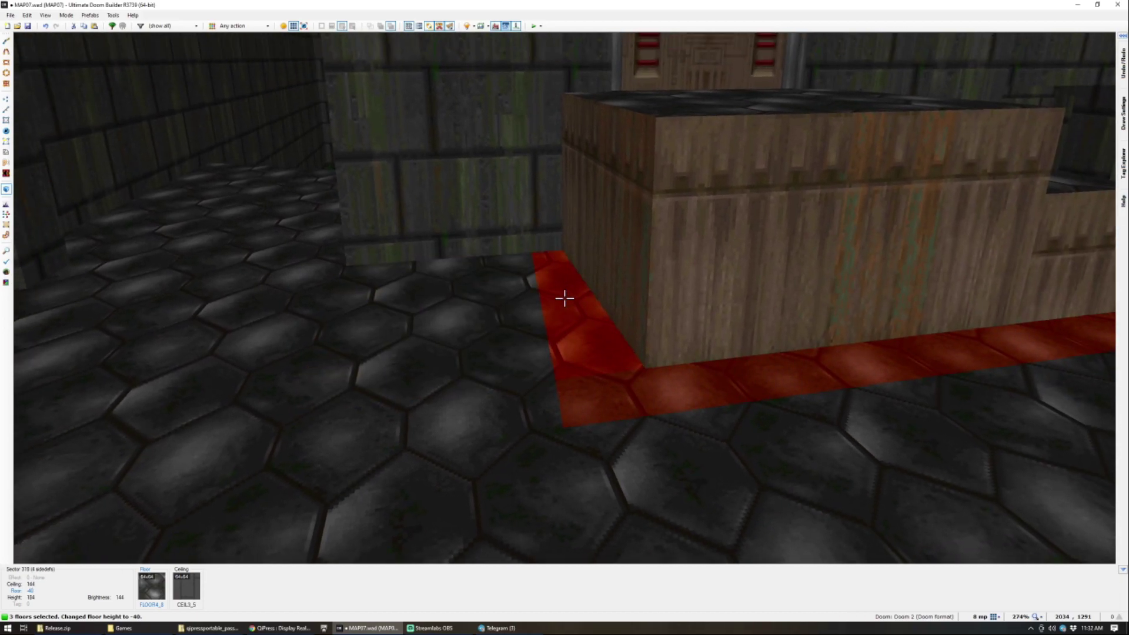
click(564, 298)
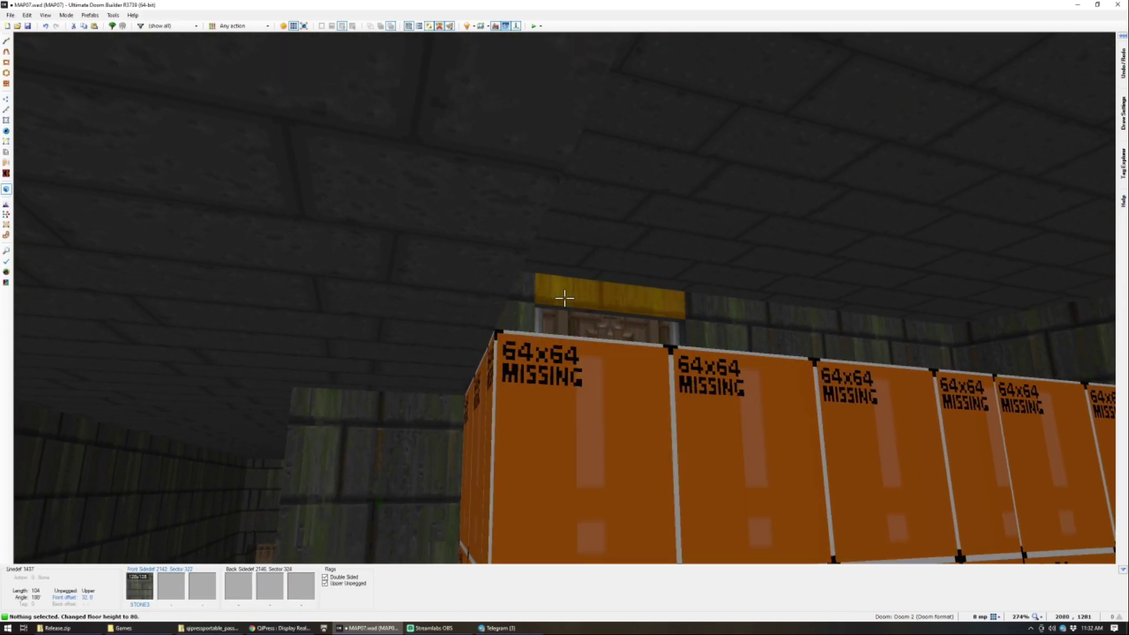
key(w)
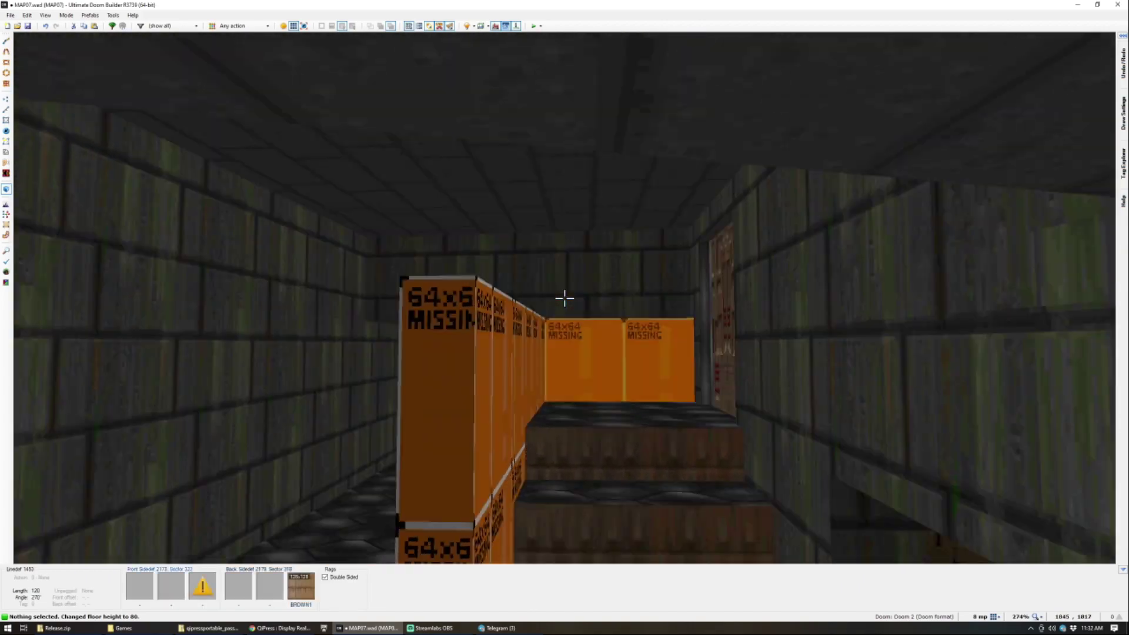
Step: Select all the floors of the narrow wall strip beside the stairs and lower them to 56
key(s)
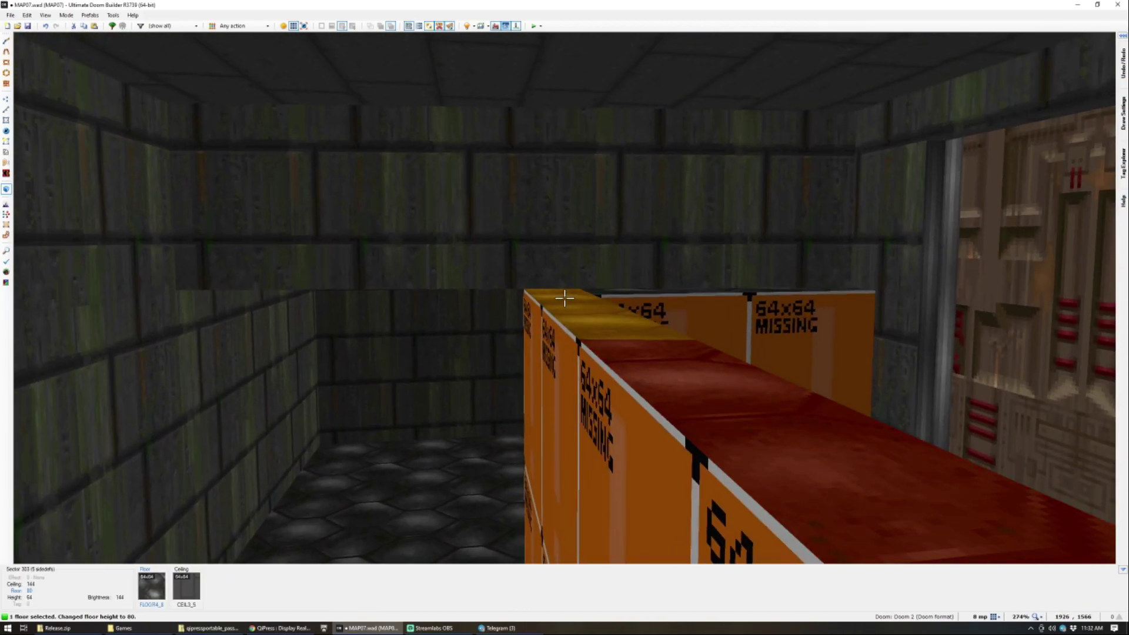
click(565, 299)
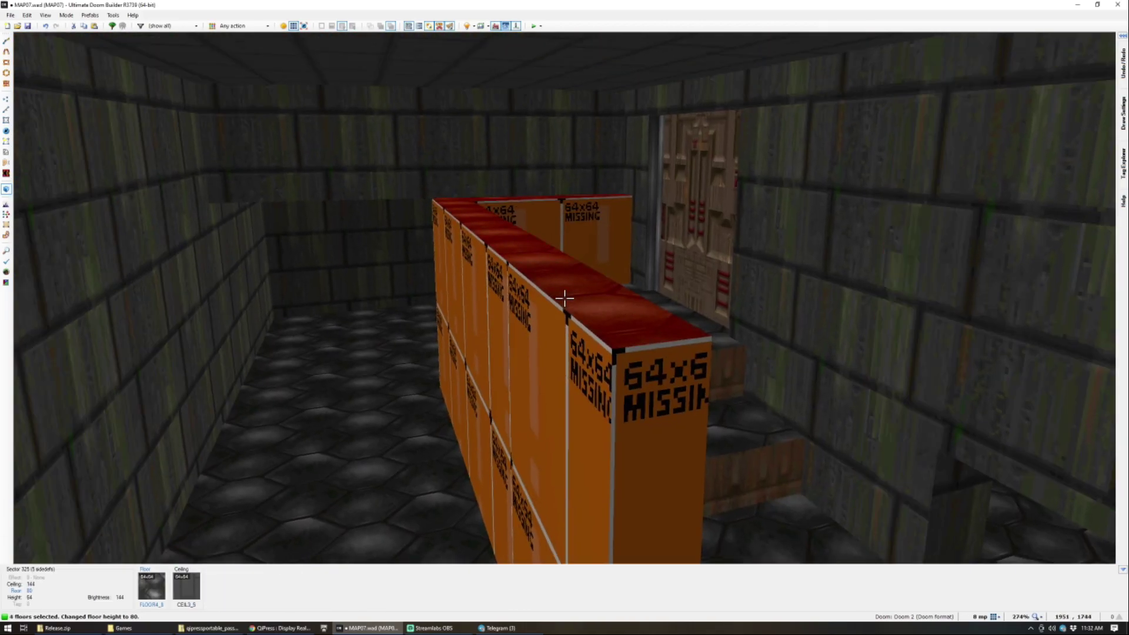
scroll(565, 299, down, 2)
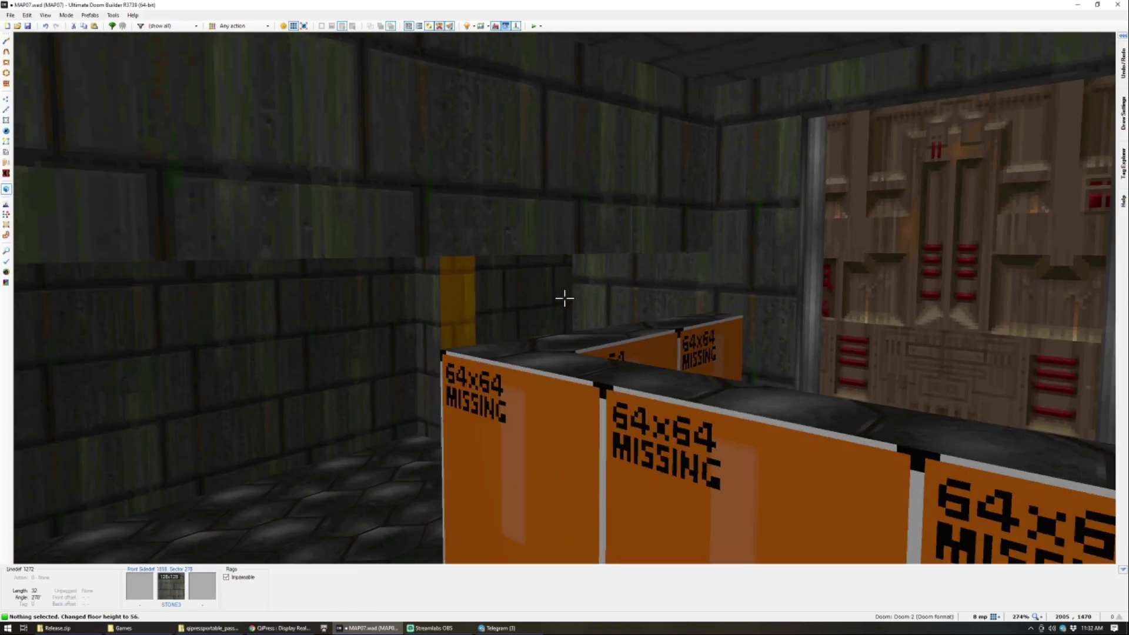
Step: Texture the stair wall's exposed end face with SUPPORT3 and its remaining missing side surfaces with BRICK5
key(ctrl+c)
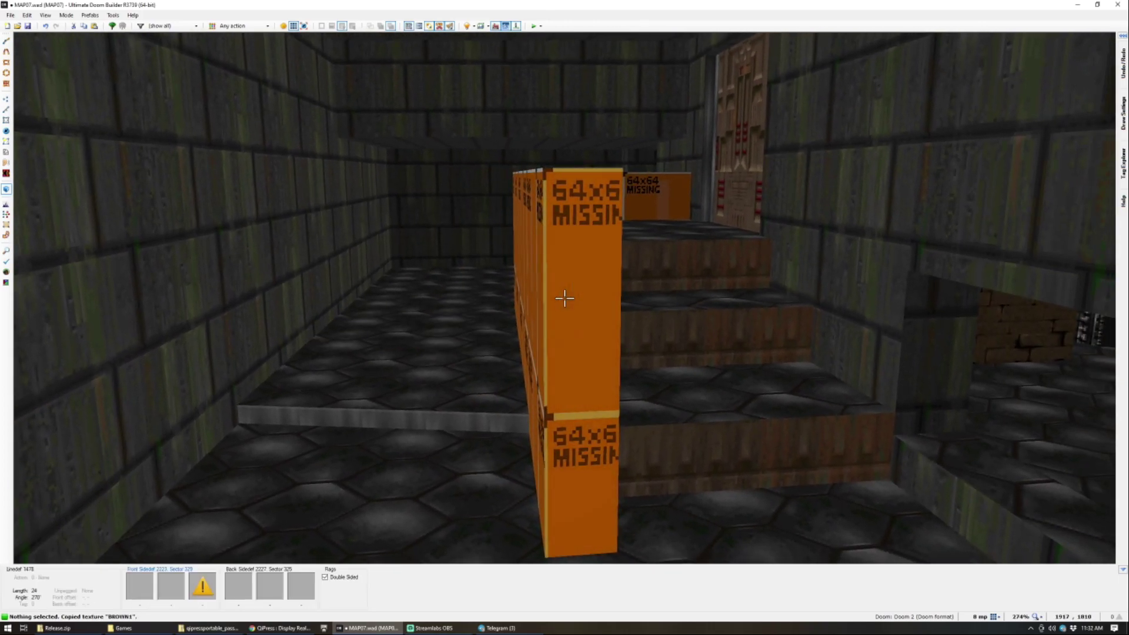
right_click(564, 299)
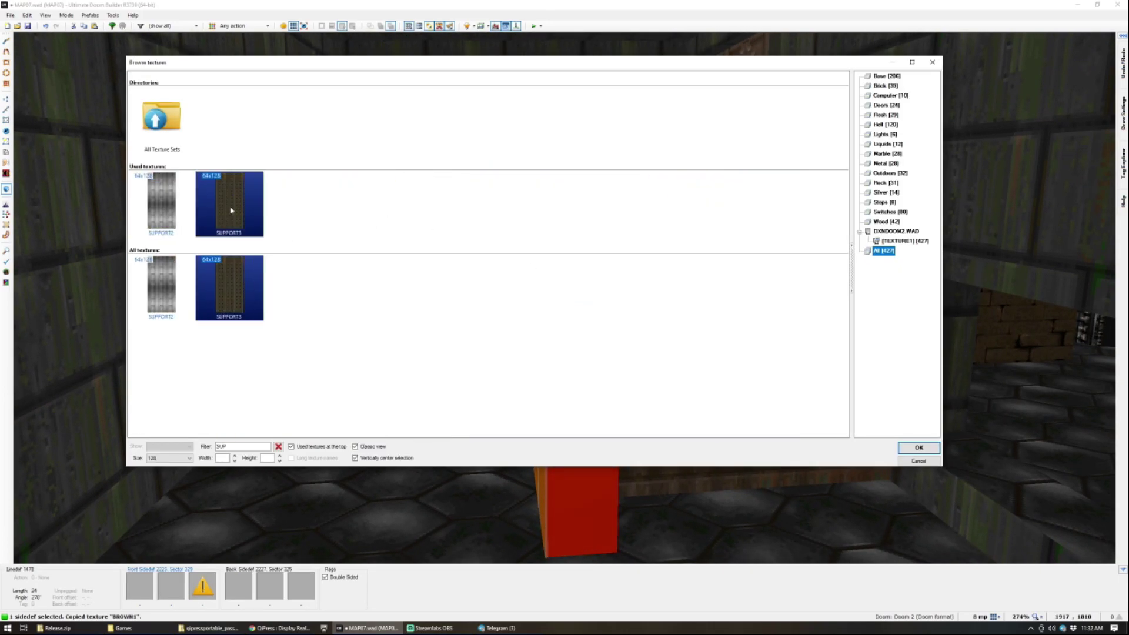
double_click(231, 210)
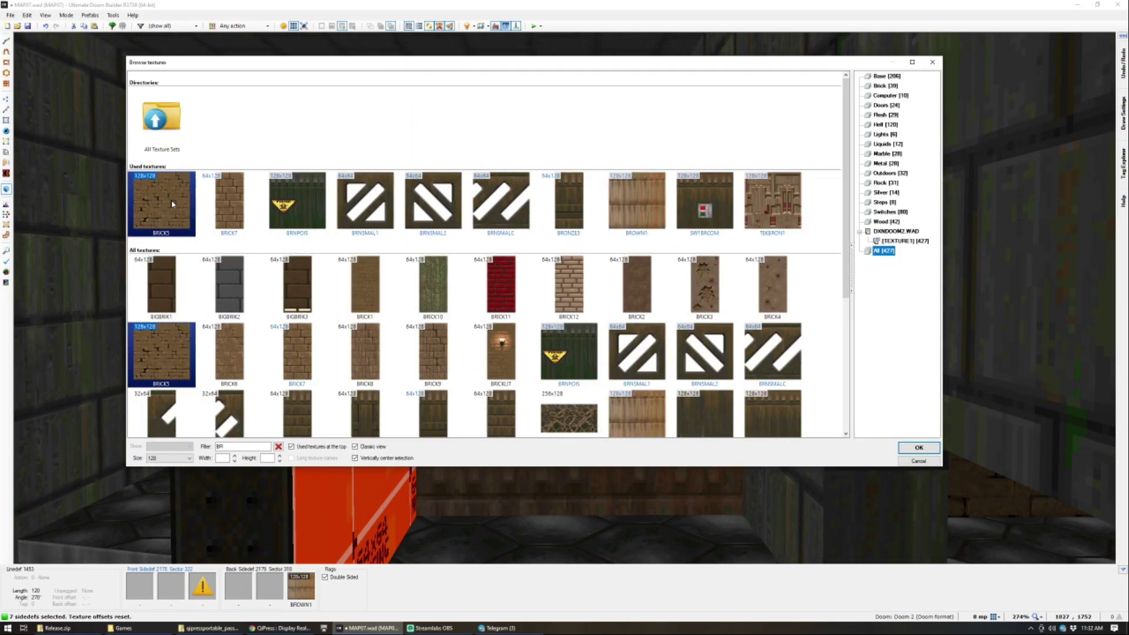
double_click(173, 204)
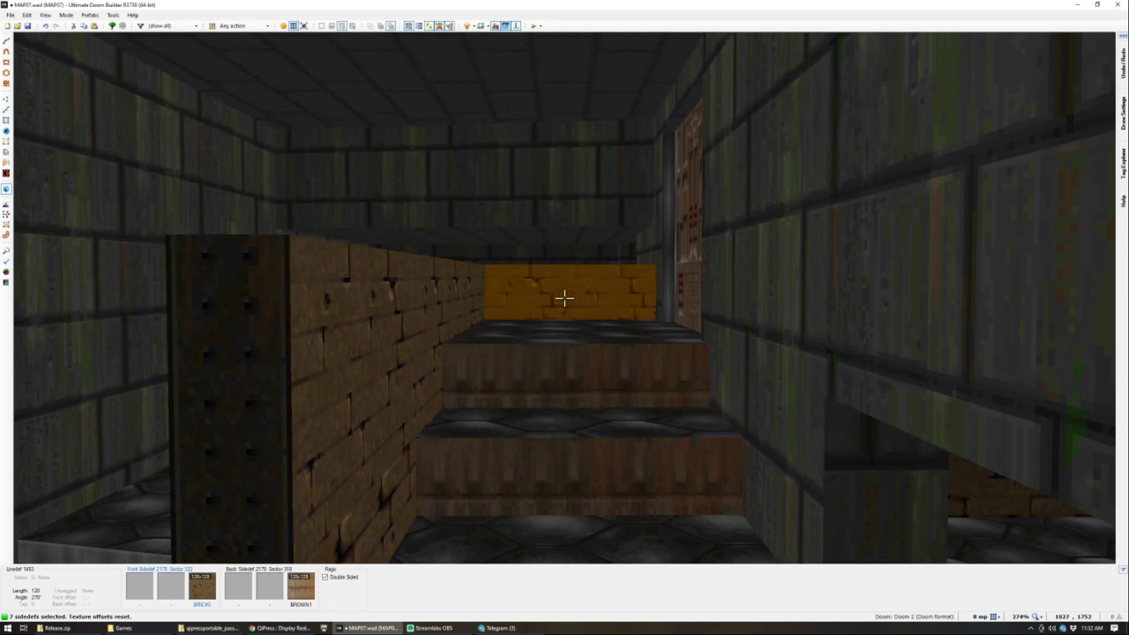
key(w)
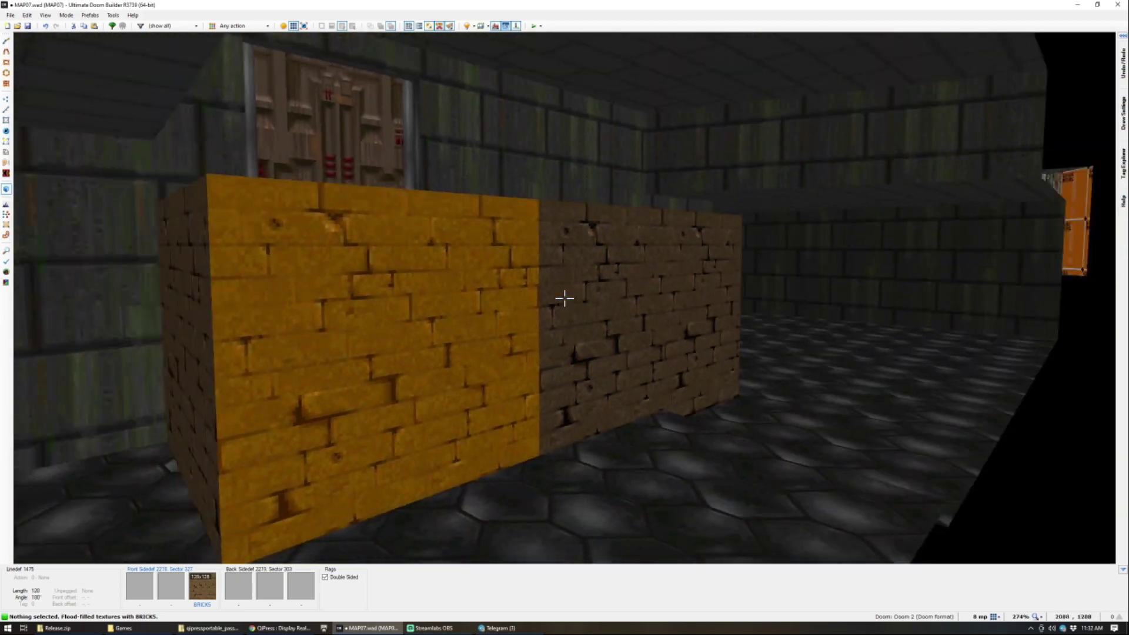
key(w)
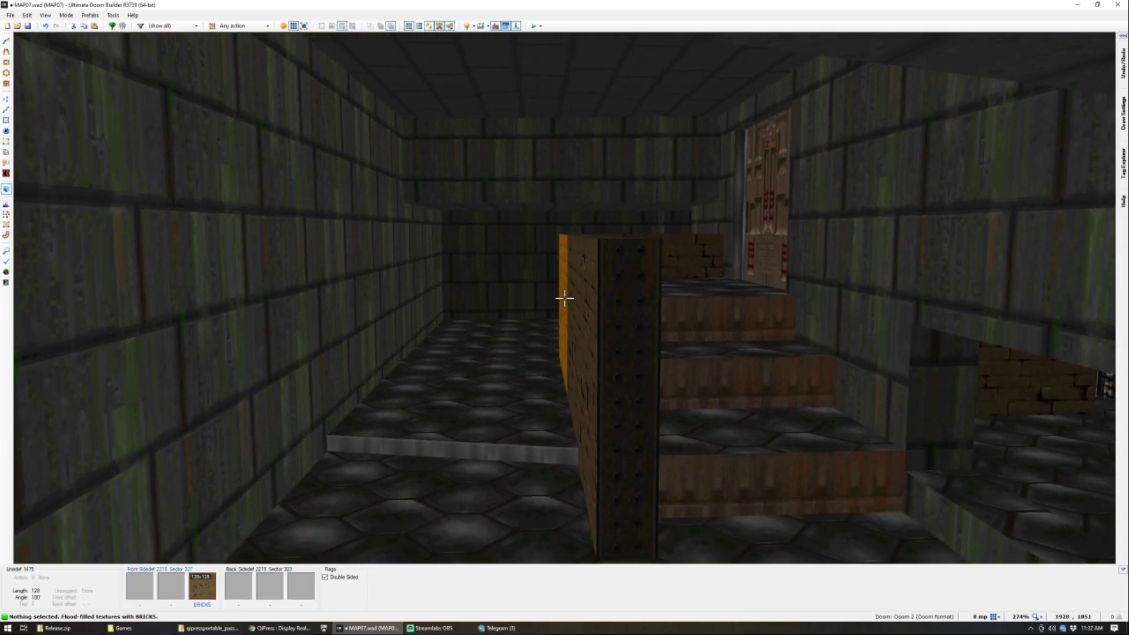
Step: Move the northern vertices of the east passage's outer wall eastward, widening the passage toward the border strip
key(q)
scroll(588, 330, down, 4)
scroll(574, 323, down, 8)
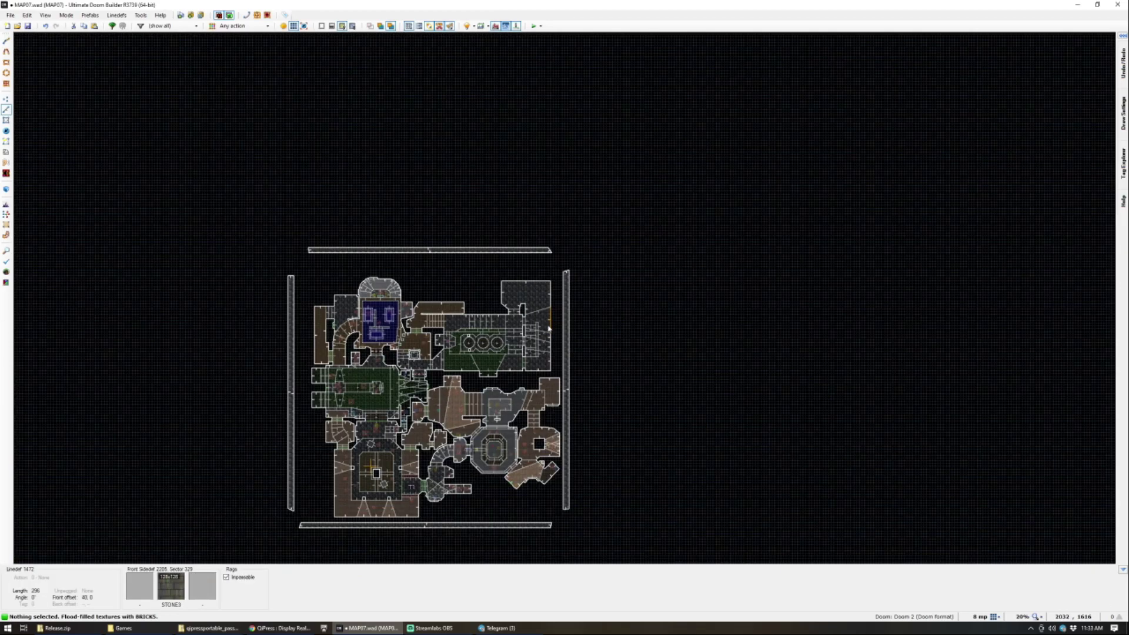
scroll(555, 353, up, 8)
scroll(536, 227, up, 2)
scroll(536, 227, up, 4)
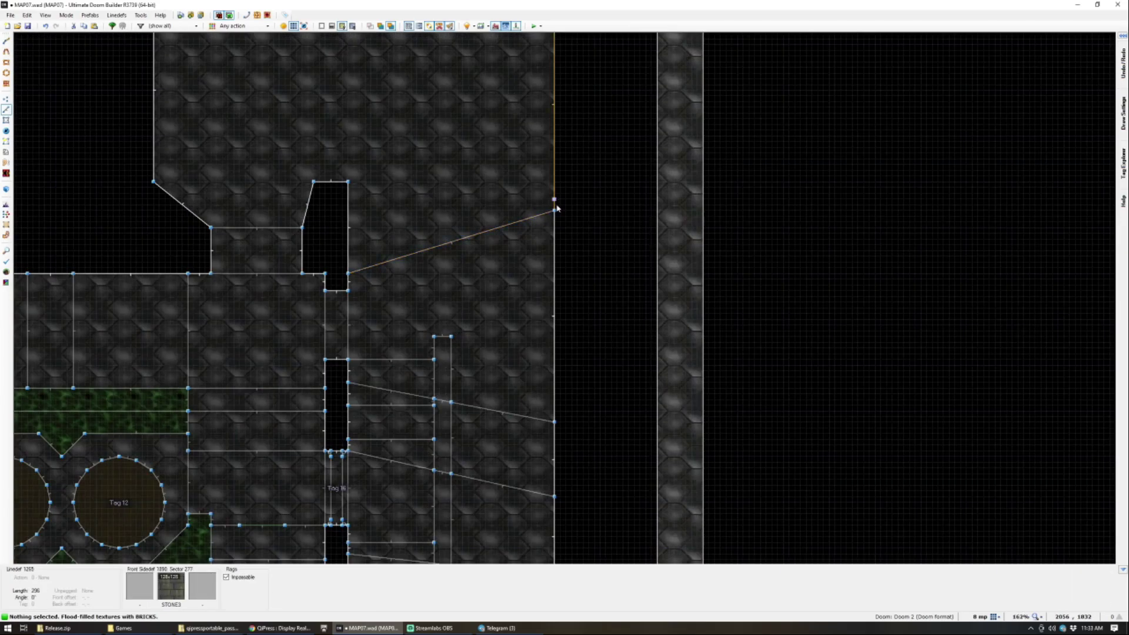
key(v)
drag(558, 212, 624, 180)
scroll(602, 398, down, 4)
scroll(603, 397, up, 4)
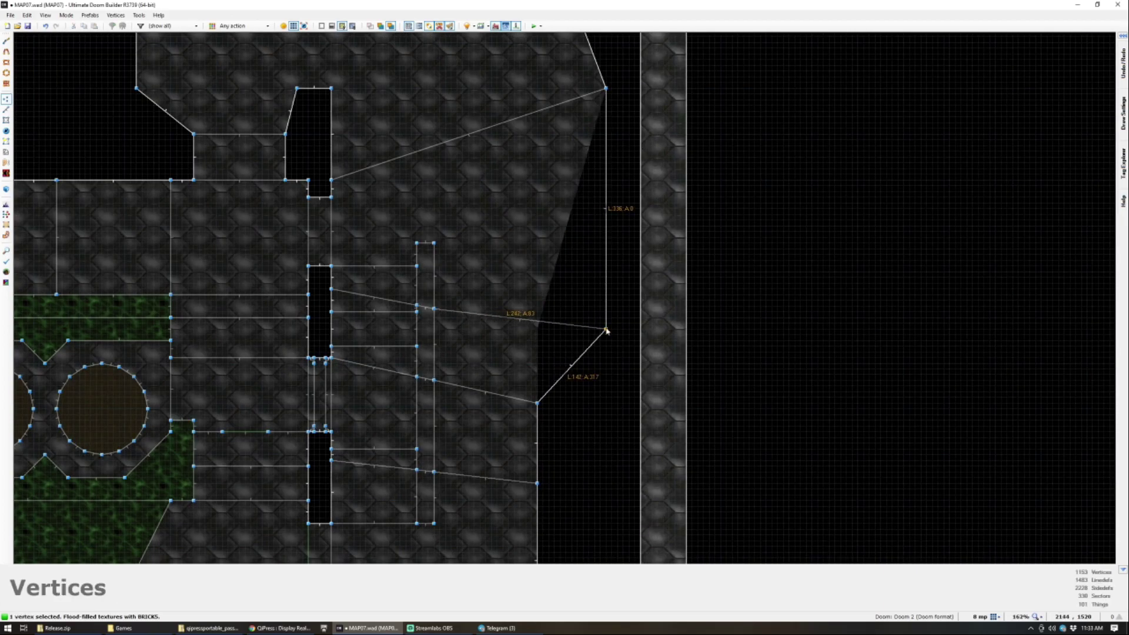
Step: Shift the southern vertices of the outer east wall outward so the wall angles back in toward the passage's south end
click(559, 461)
scroll(543, 429, up, 1)
drag(533, 379, 621, 446)
scroll(590, 477, up, 1)
drag(573, 400, 640, 438)
scroll(641, 474, down, 4)
scroll(639, 446, up, 2)
right_drag(626, 486, 604, 472)
Step: Inspect the reshaped east passage and the window opening in its west wall in the 3D view
key(w)
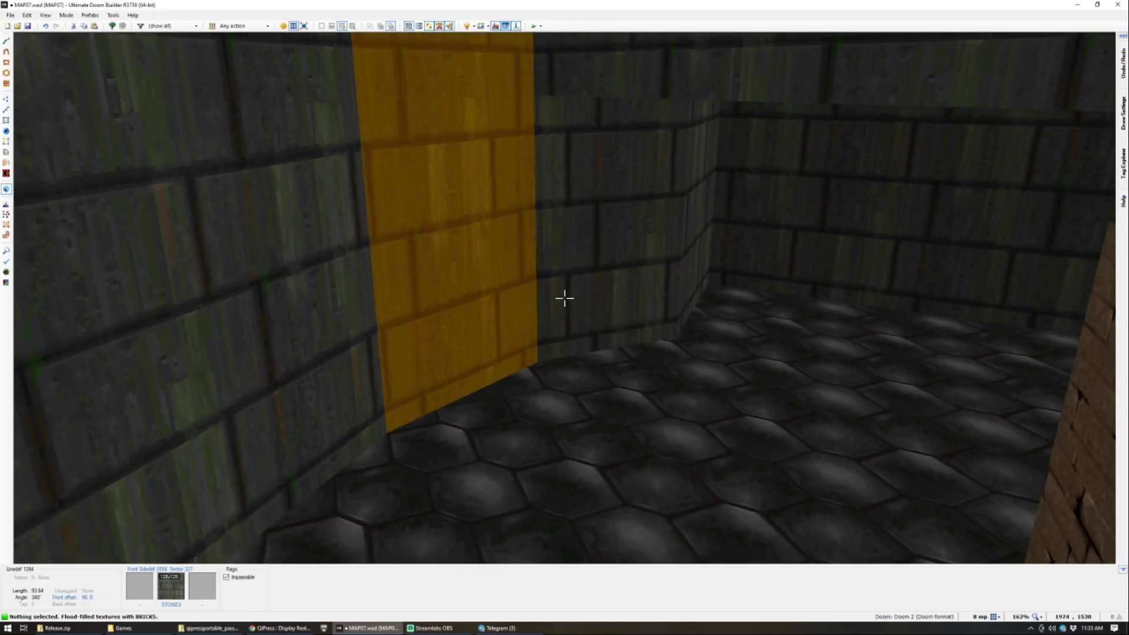
key(w)
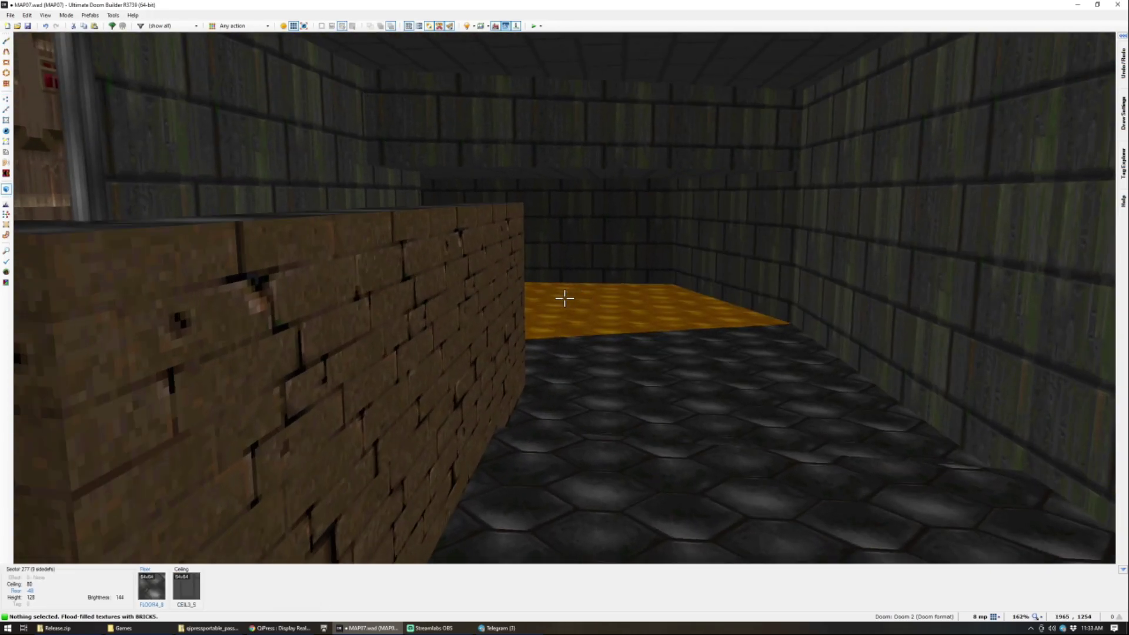
key(w)
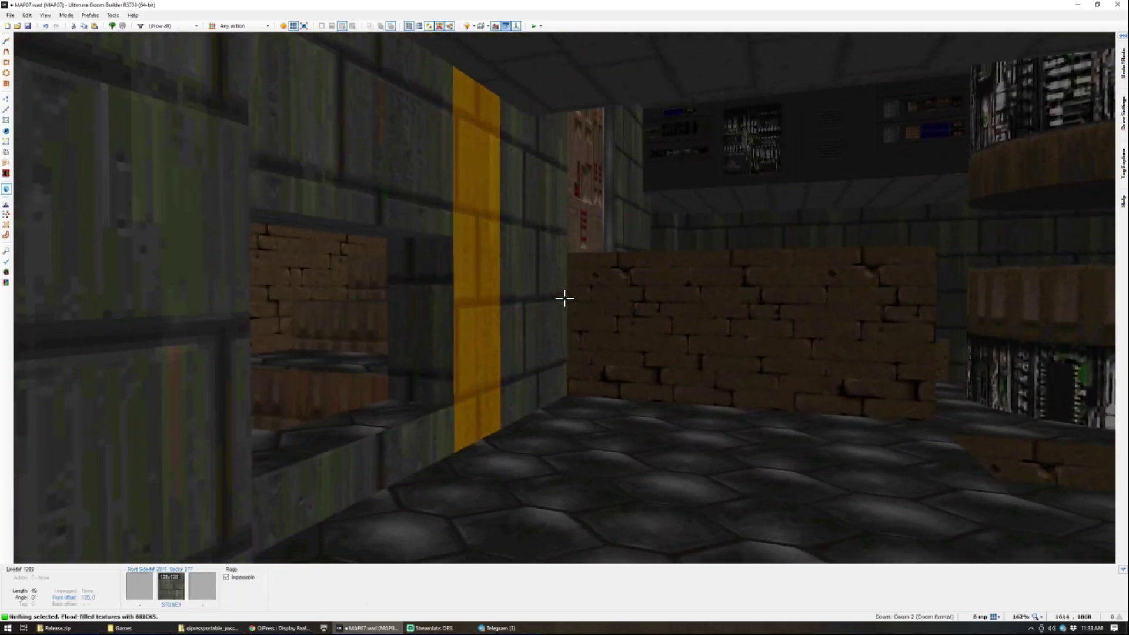
key(w)
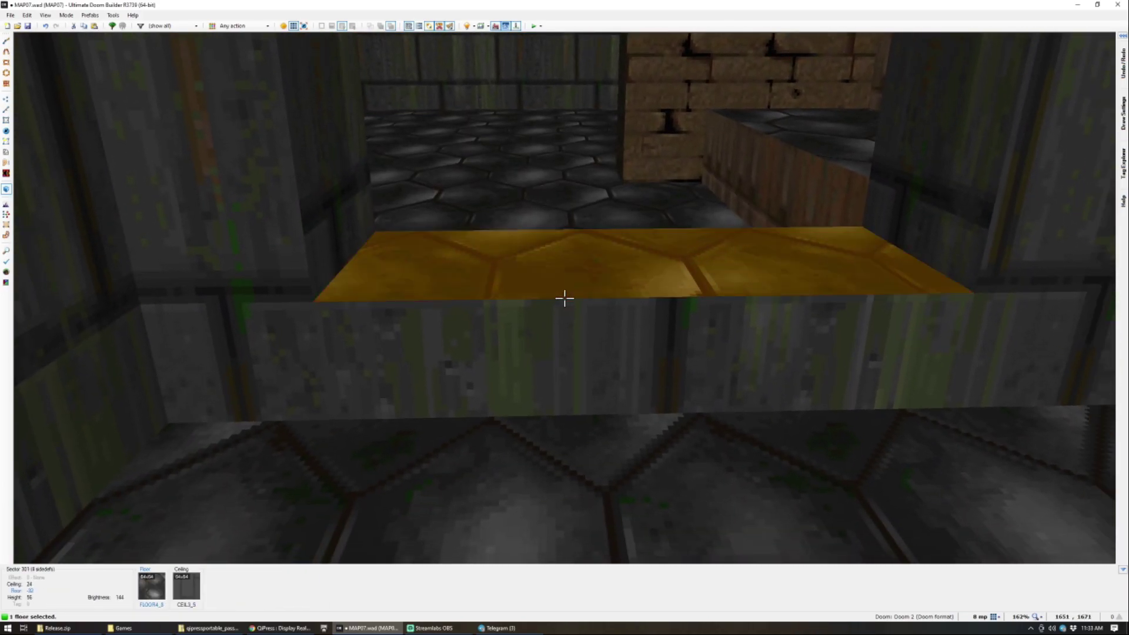
key(w)
key(q)
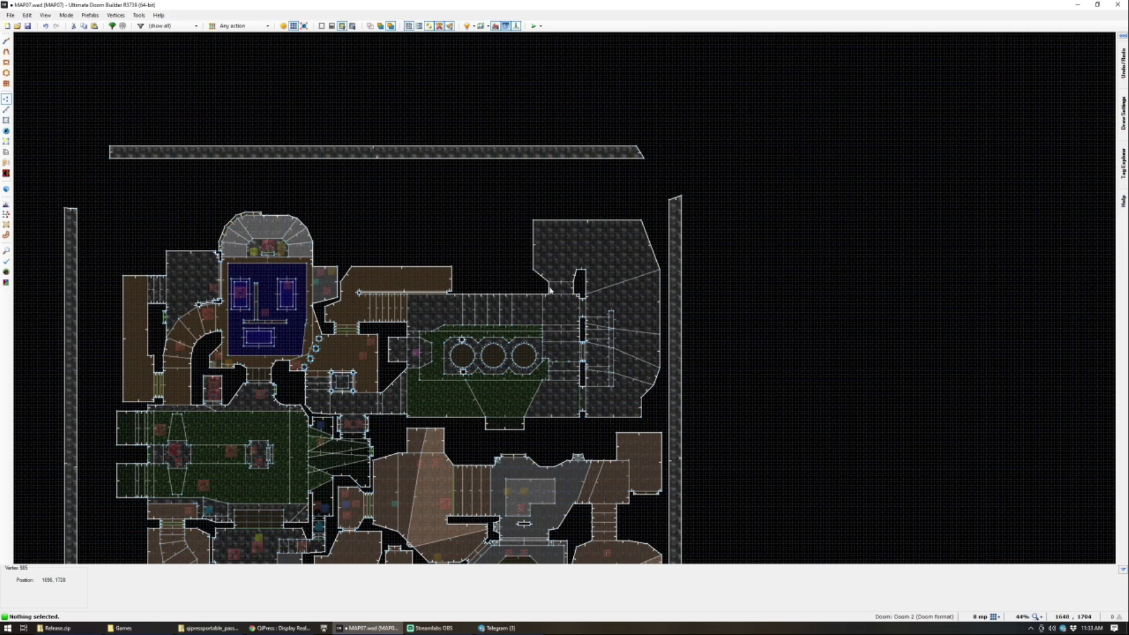
Step: Copy the long line in the opening between the octagonal room and the brown room east of it
scroll(587, 346, up, 5)
scroll(582, 310, down, 8)
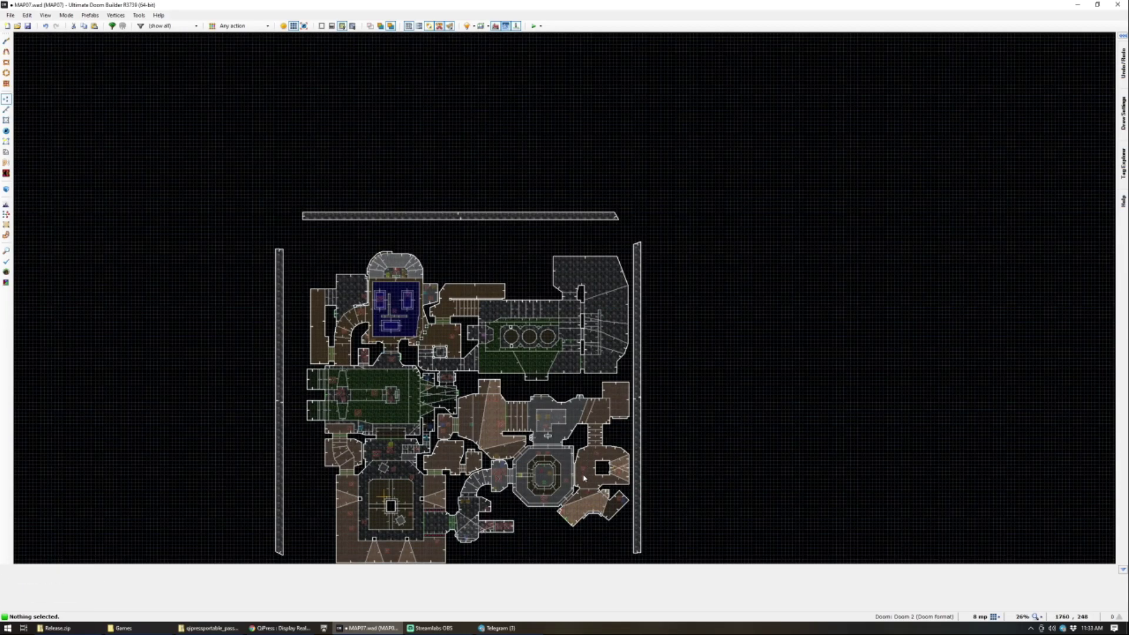
scroll(585, 476, up, 8)
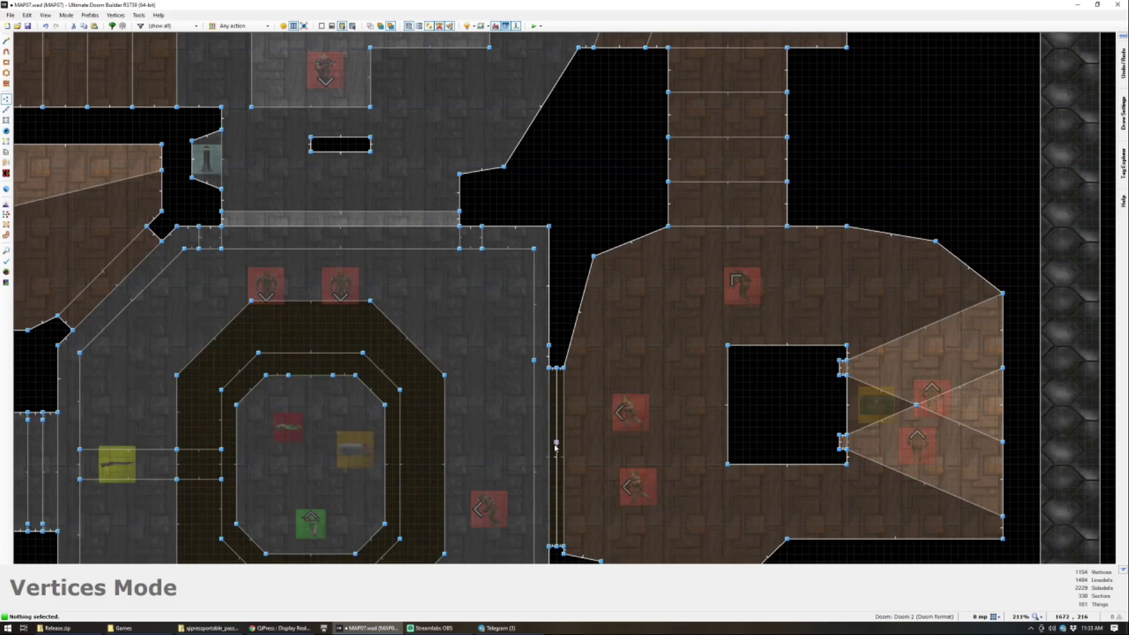
key(l)
click(556, 449)
scroll(556, 449, down, 5)
scroll(609, 223, up, 3)
key(c)
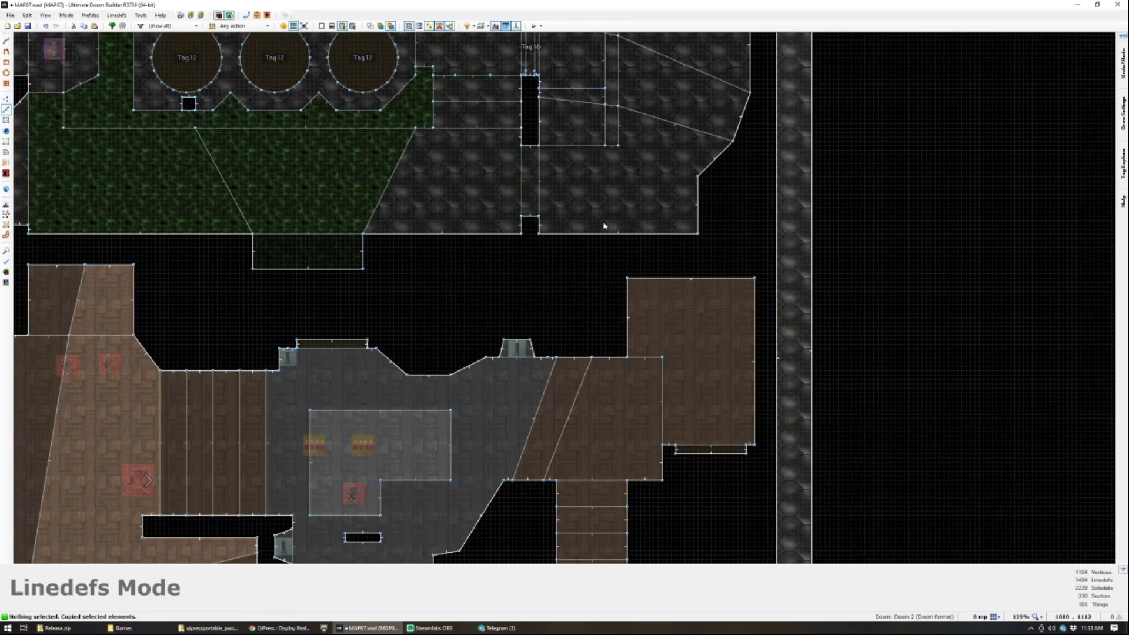
Step: Paste the copied grate line lengthwise into the middle of the passage's northern window opening, spanning its 96-unit length
scroll(605, 225, down, 2)
scroll(608, 83, up, 4)
scroll(456, 272, up, 3)
scroll(469, 100, down, 5)
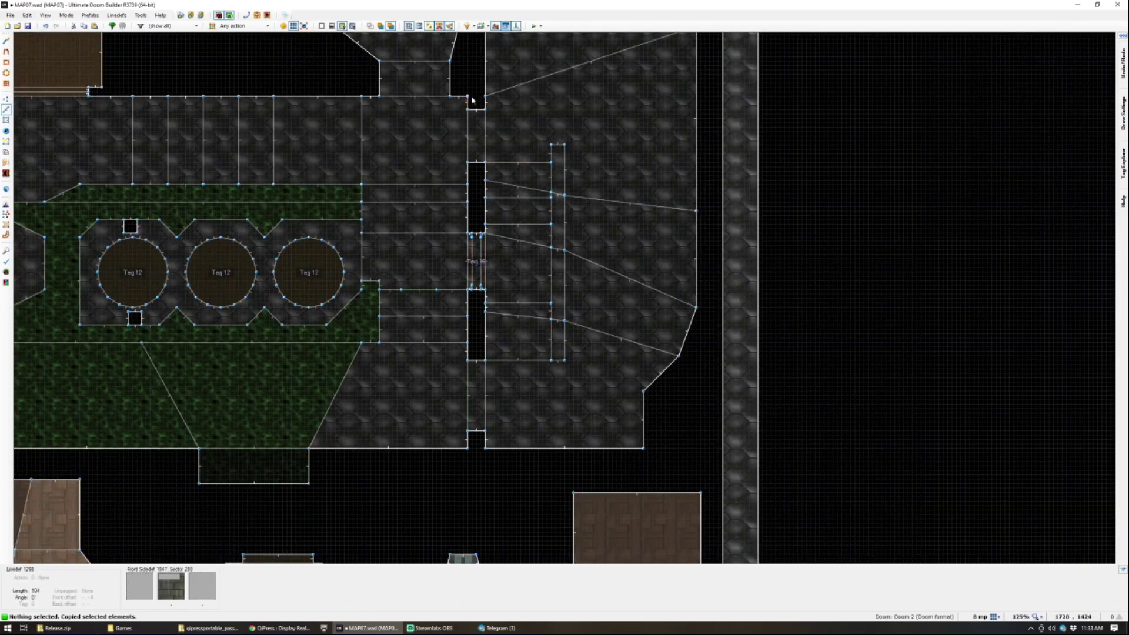
scroll(478, 147, up, 5)
key(ctrl+v)
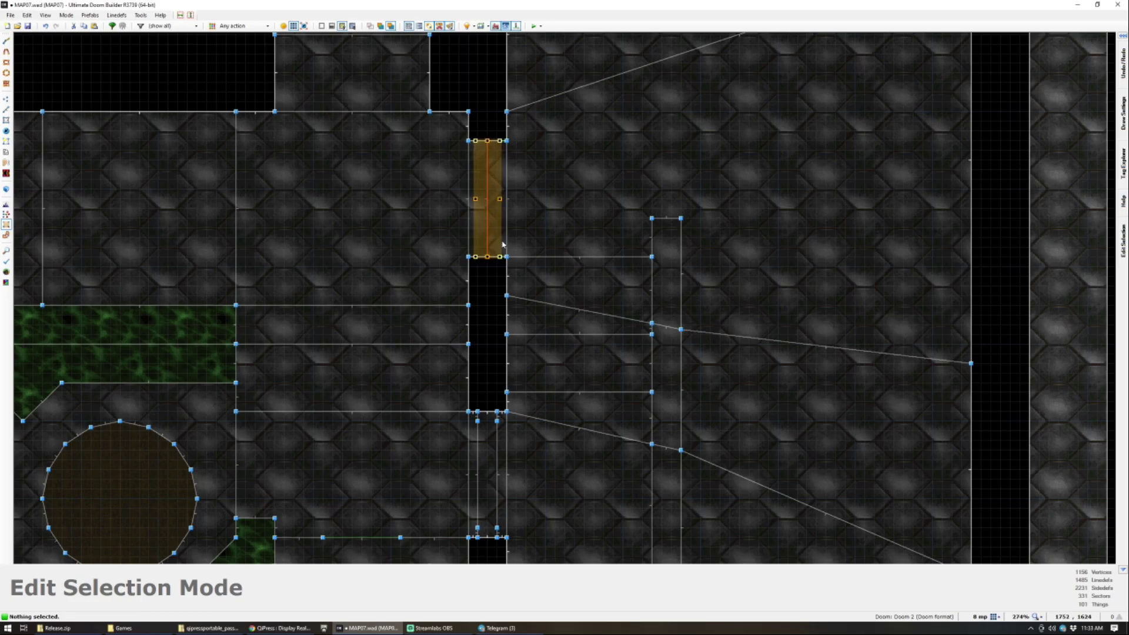
Step: Select the ceilings on both sides of the window's grate line and set them to 32
key(w)
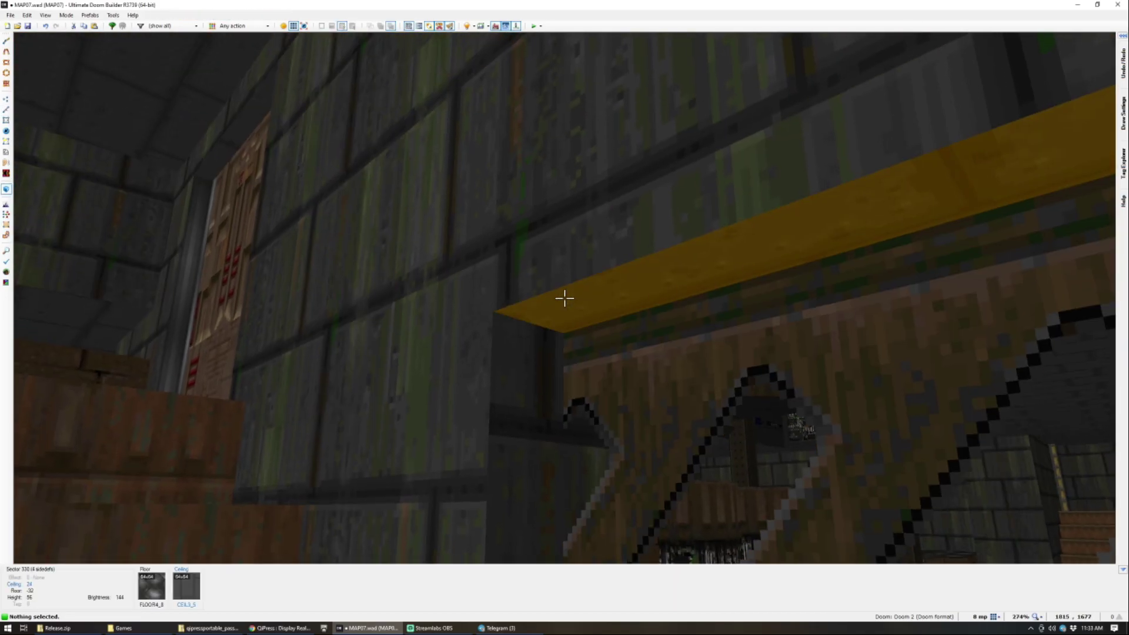
click(565, 298)
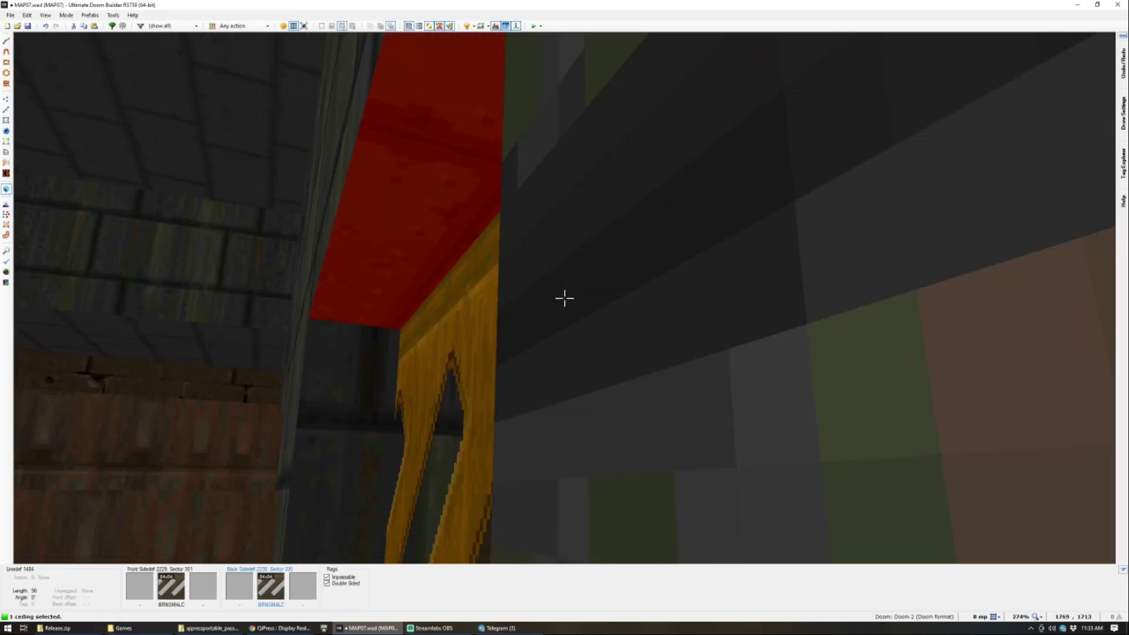
click(565, 298)
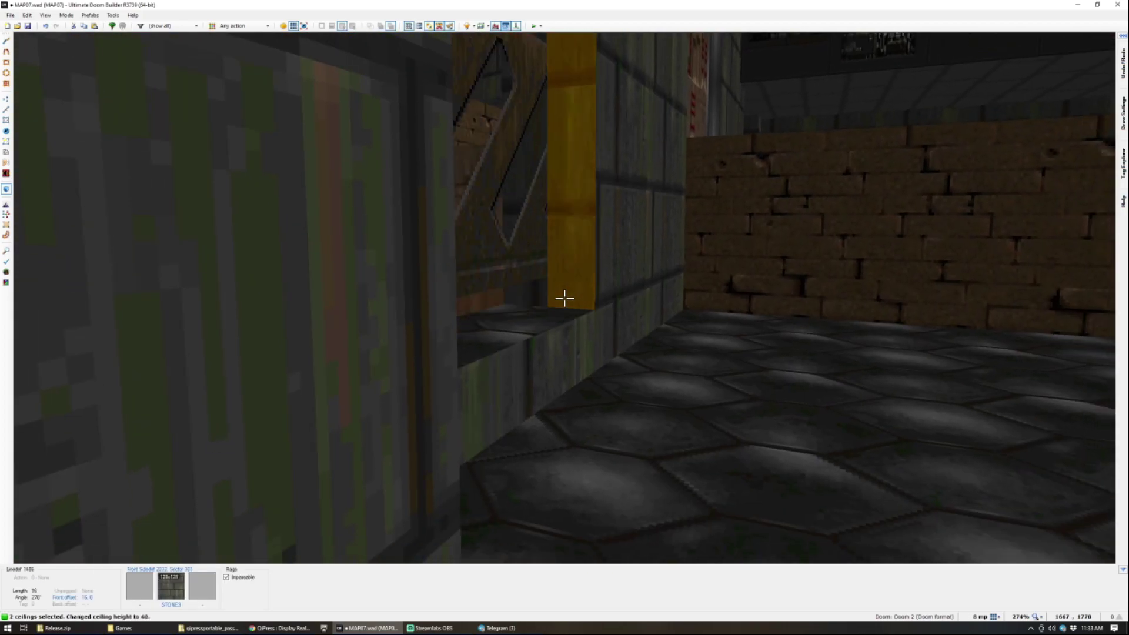
key(c)
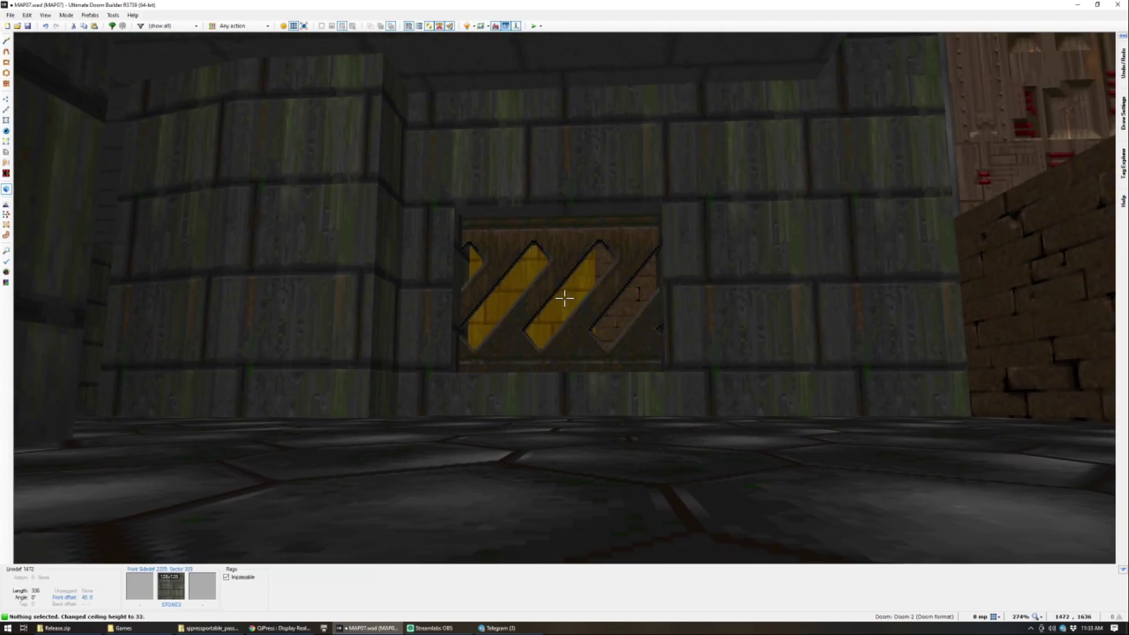
Step: Raise the ceiling of the middle circular crusher sector to 160
key(d)
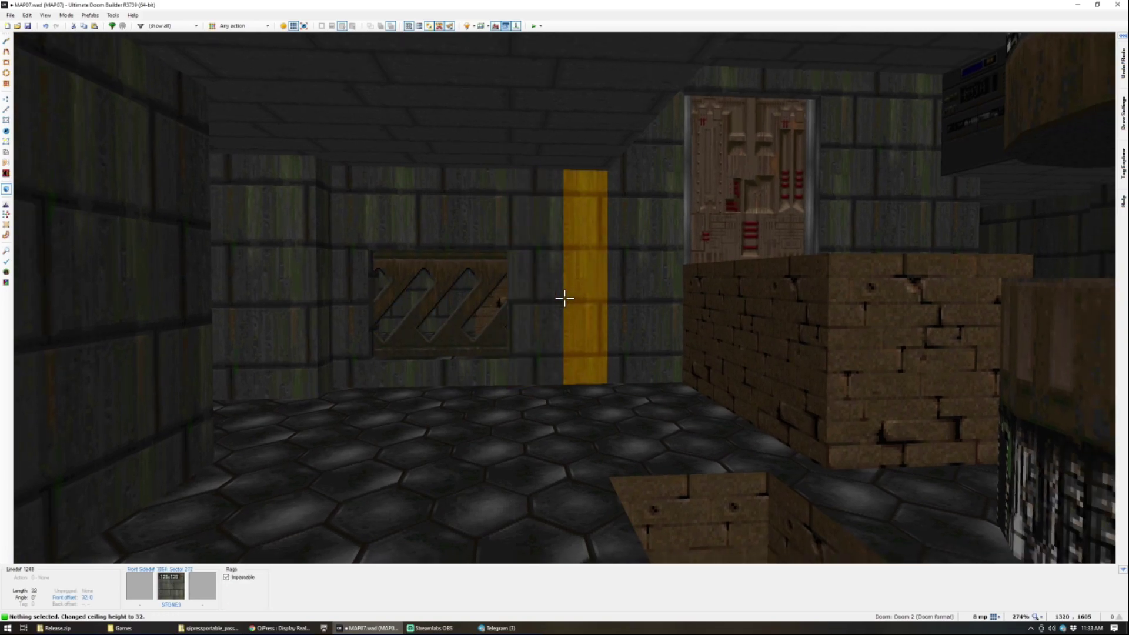
key(d)
key(d)
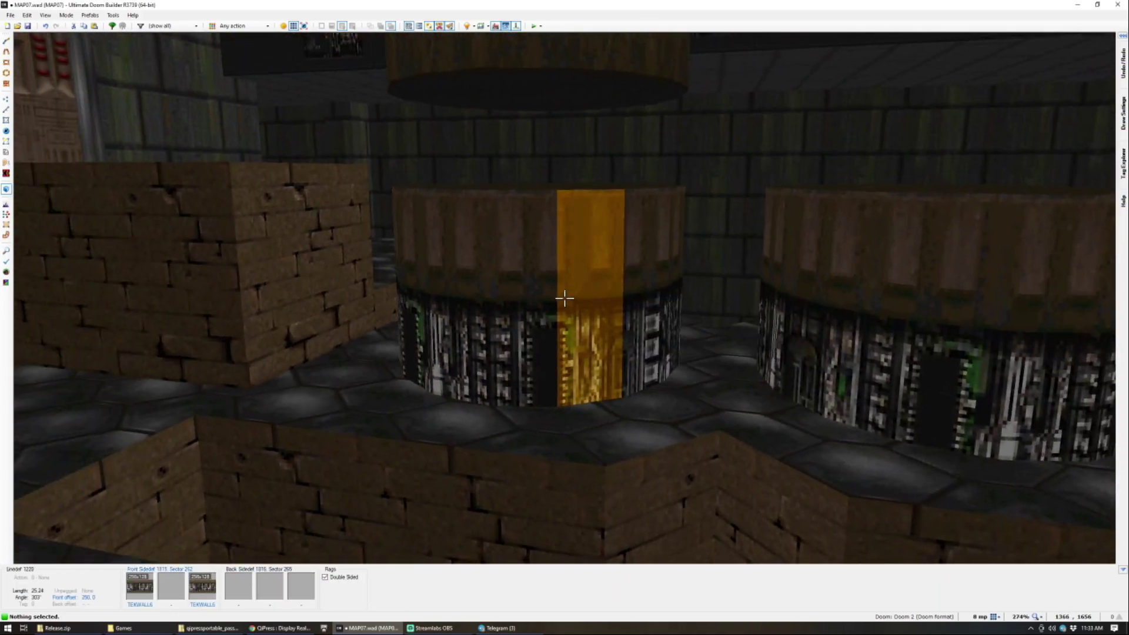
key(f)
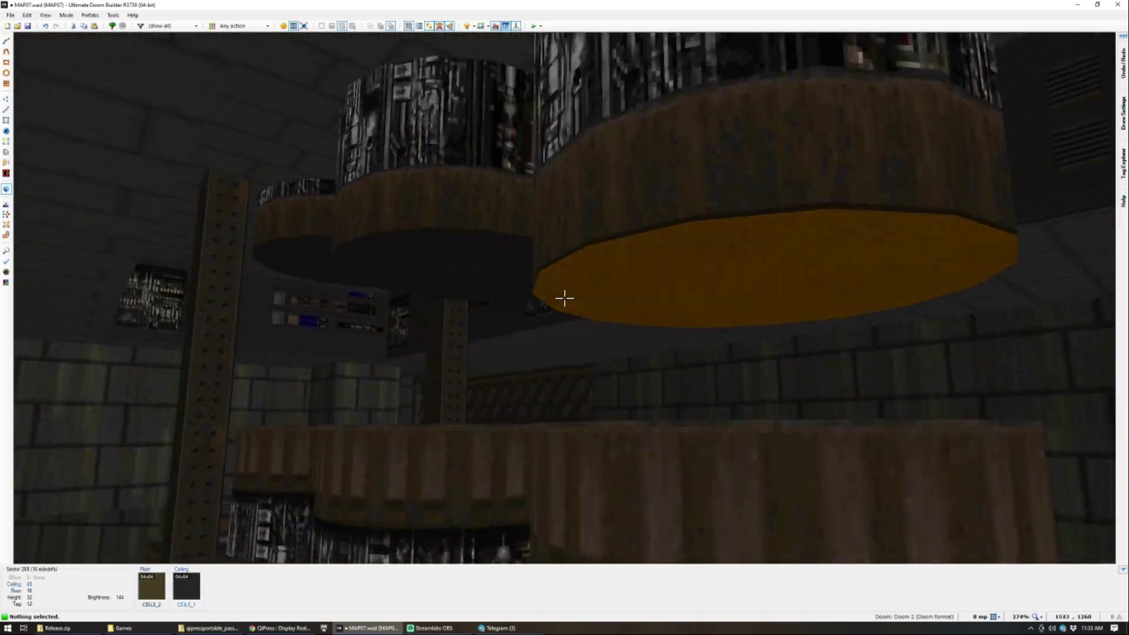
scroll(565, 299, up, 5)
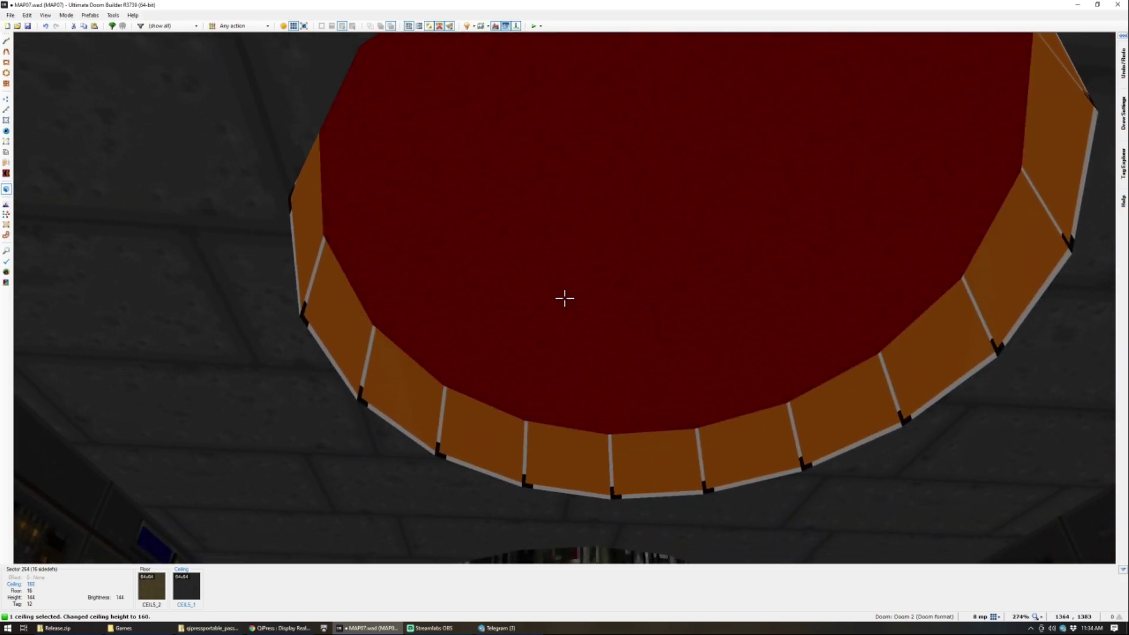
scroll(563, 276, up, 7)
Step: Edit the tag of the middle circular sector
key(s)
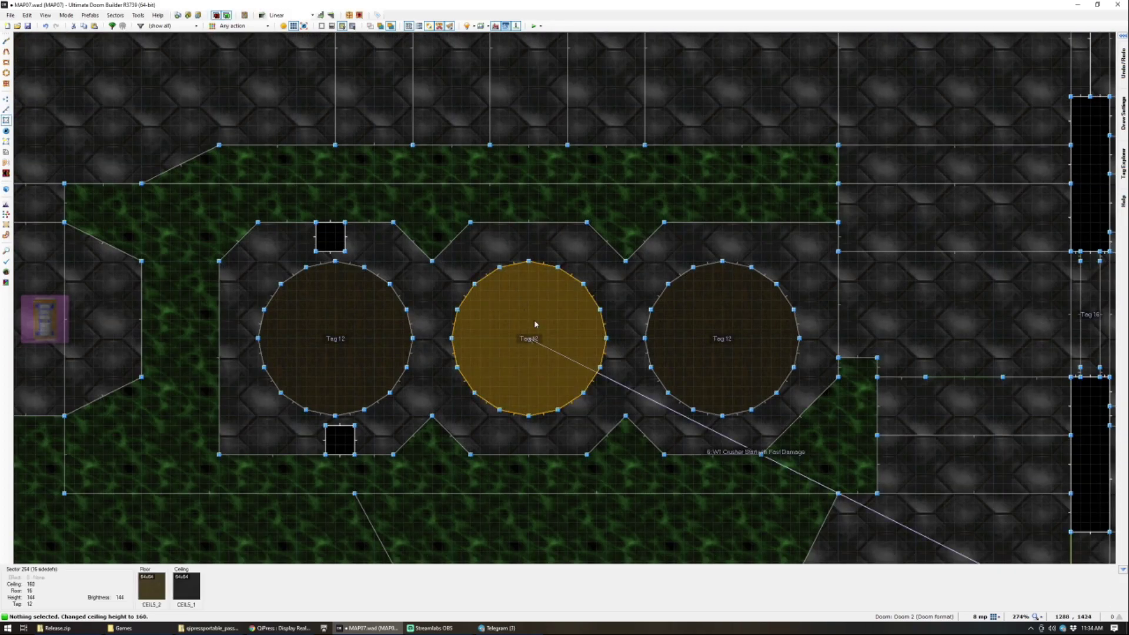
right_click(535, 324)
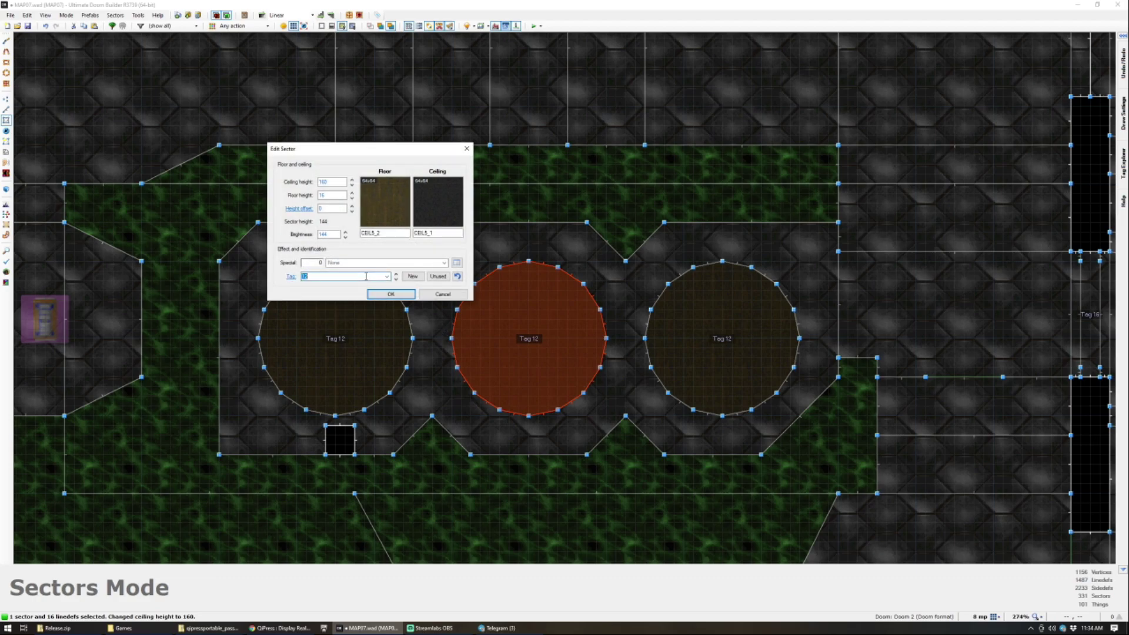
click(390, 294)
key(q)
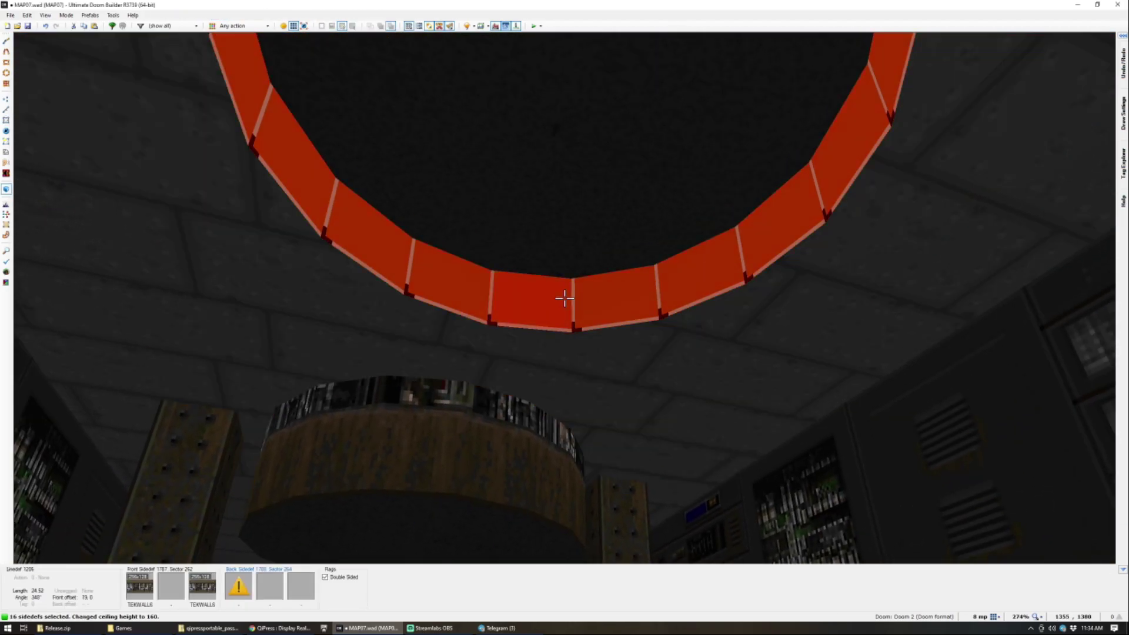
Step: Apply the LITE5 texture to the selected upper walls around the middle circular ceiling recess and auto-align it
right_click(564, 299)
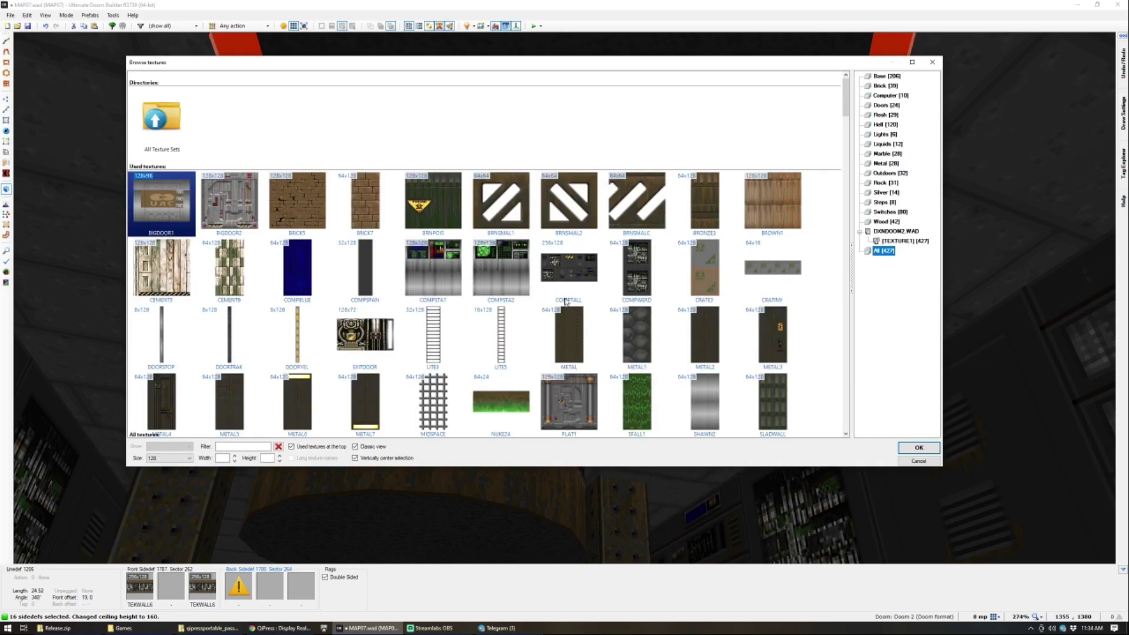
text(LIT)
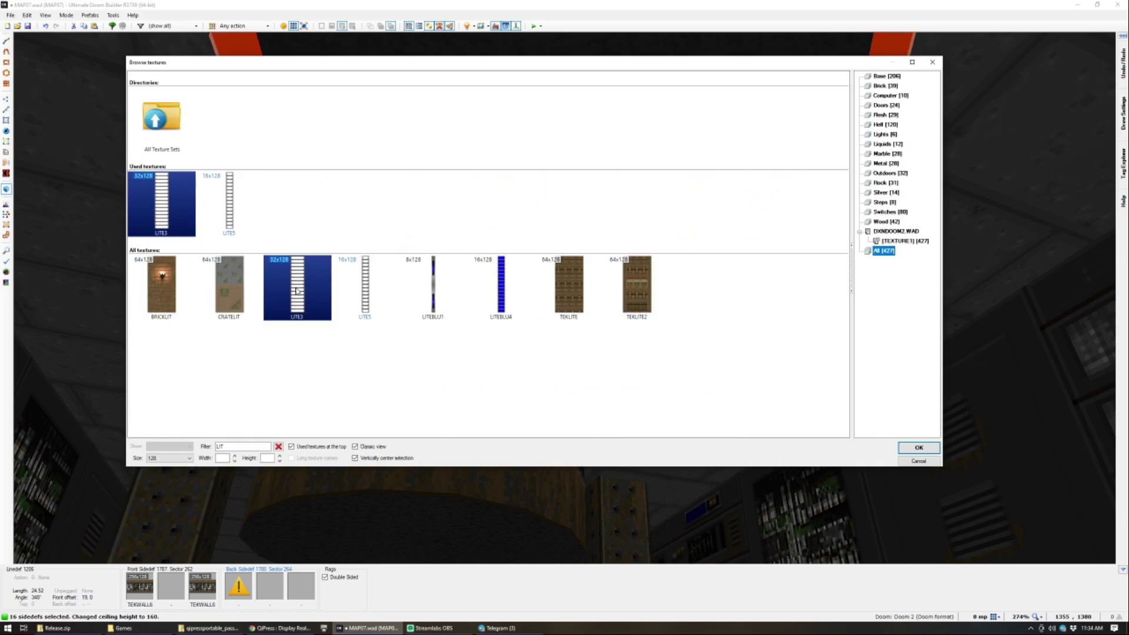
double_click(360, 289)
key(shift+a)
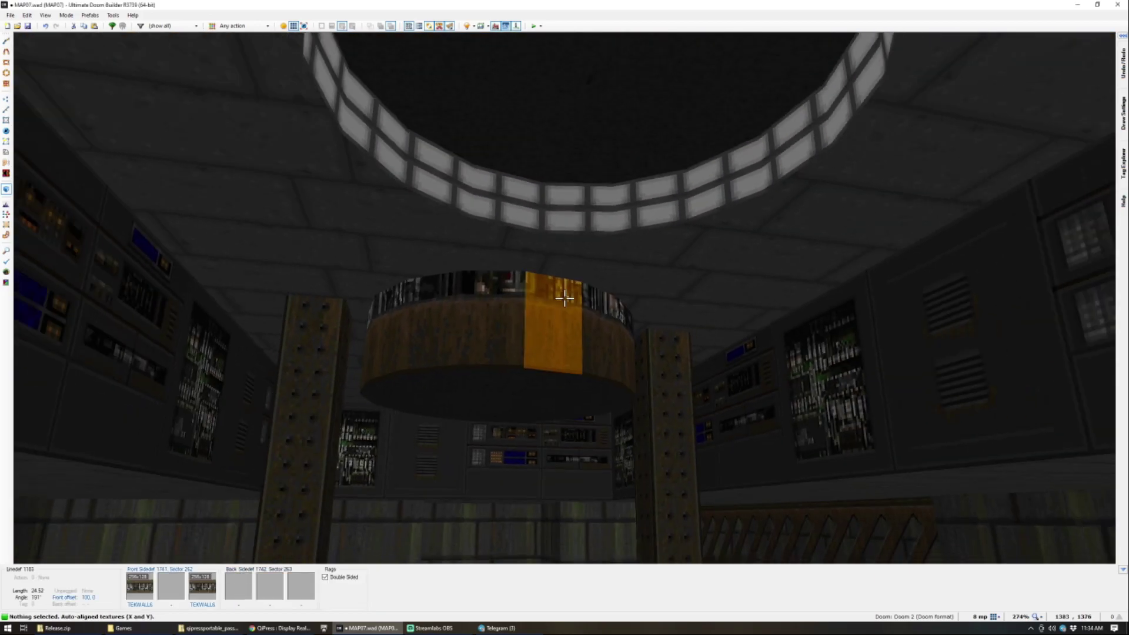
Step: Raise the west circular crusher sector's ceiling to 152 and paste the LITE5 texture around its recess walls
key(w)
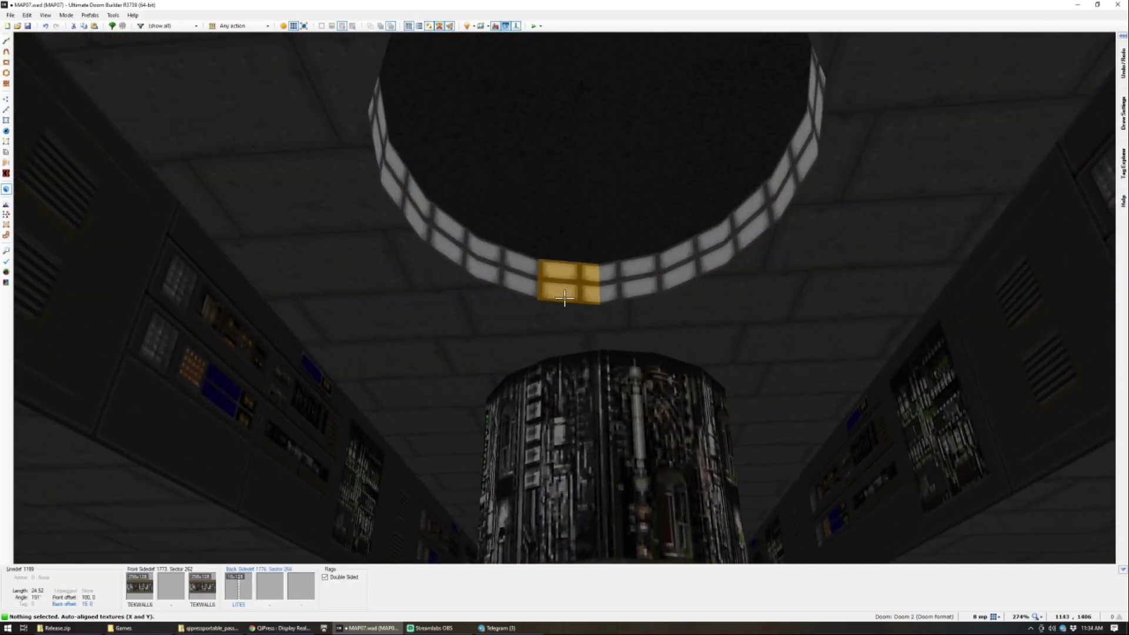
key(w)
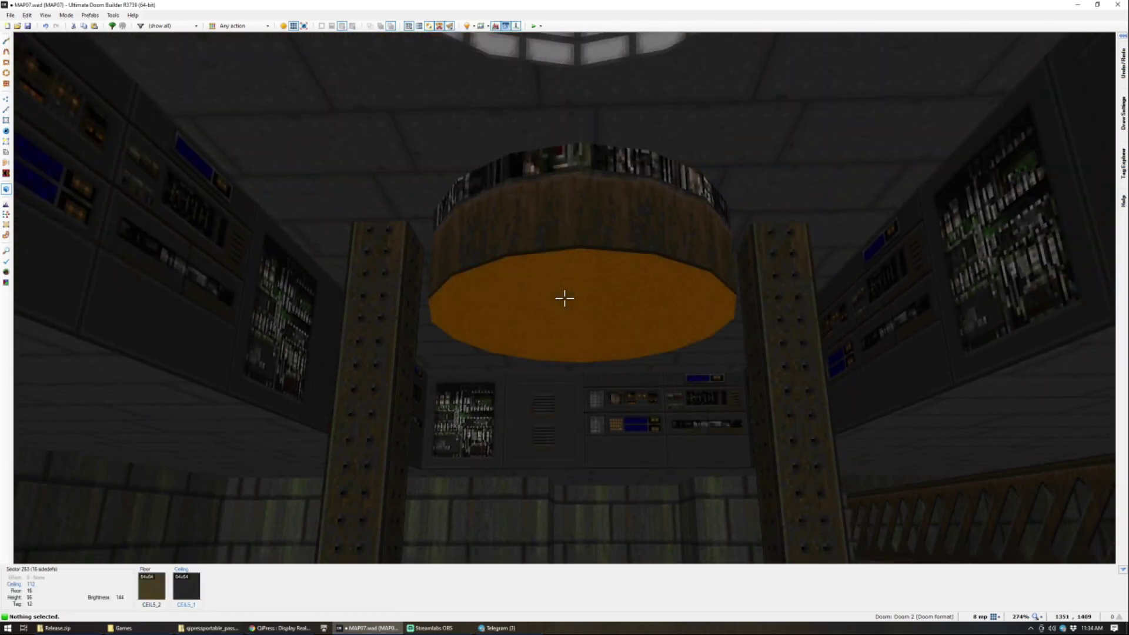
click(565, 299)
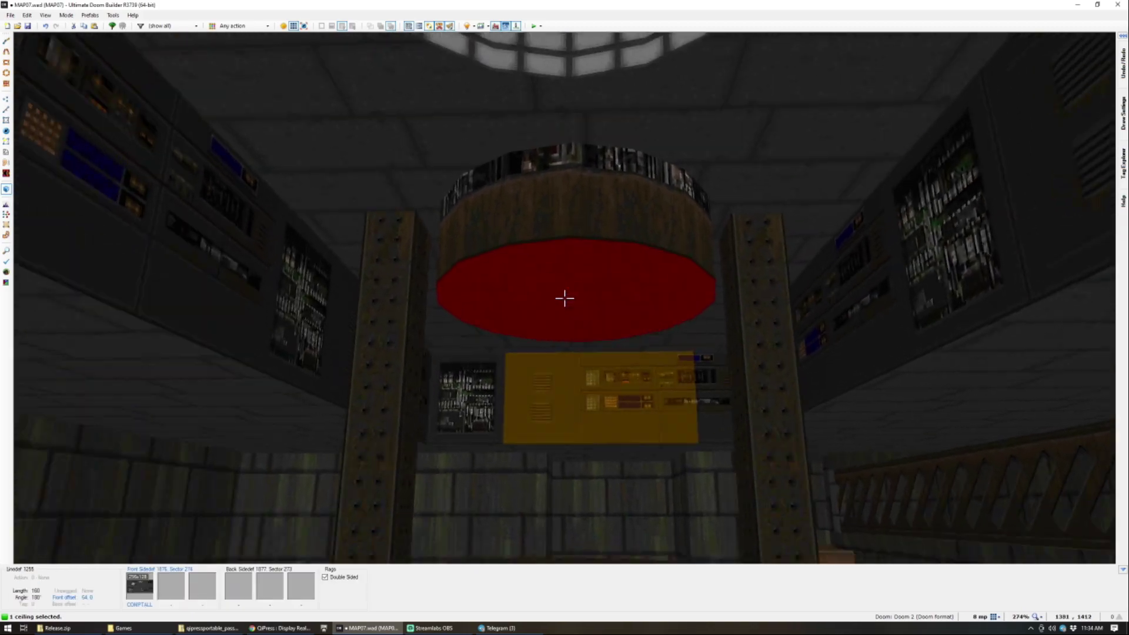
scroll(565, 298, up, 4)
key(s)
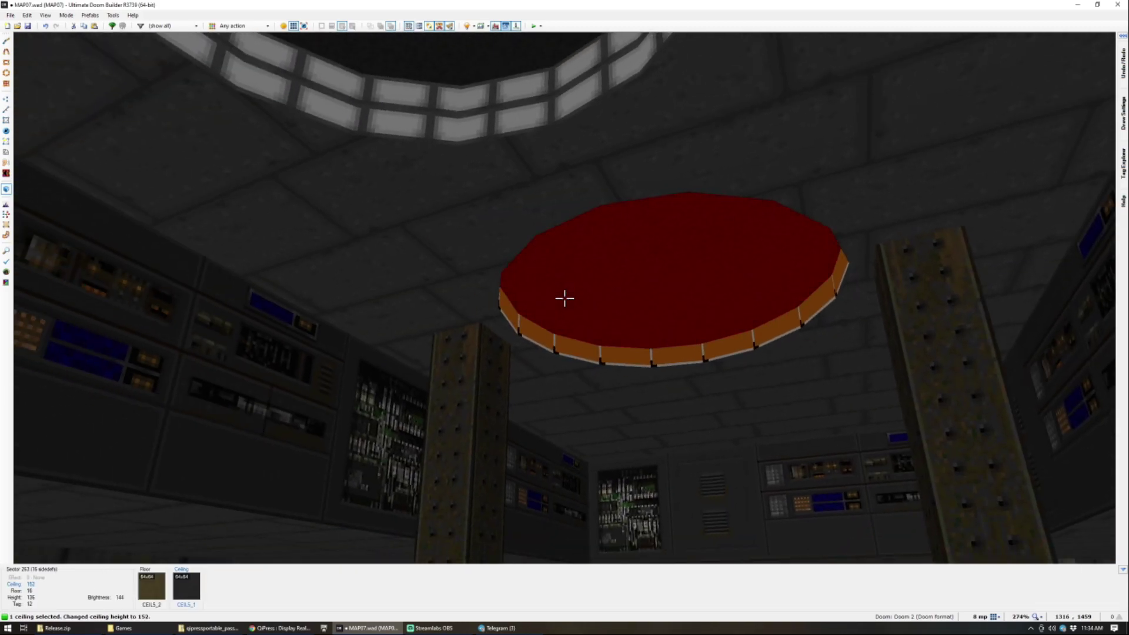
key(w)
key(Escape)
key(ctrl+c)
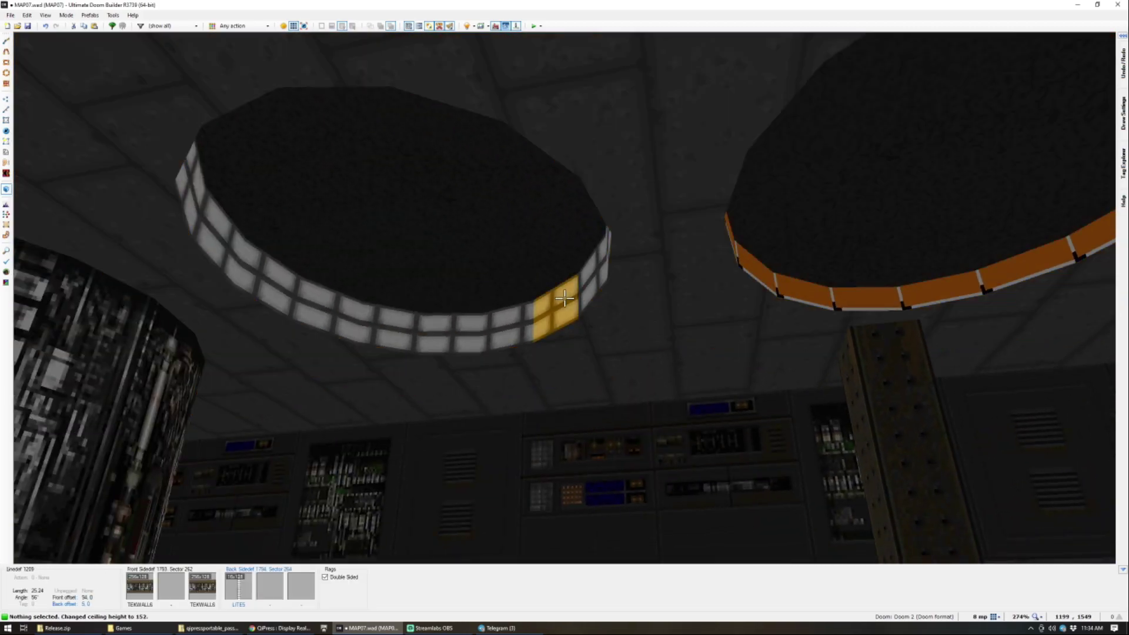
key(ctrl+shift+v)
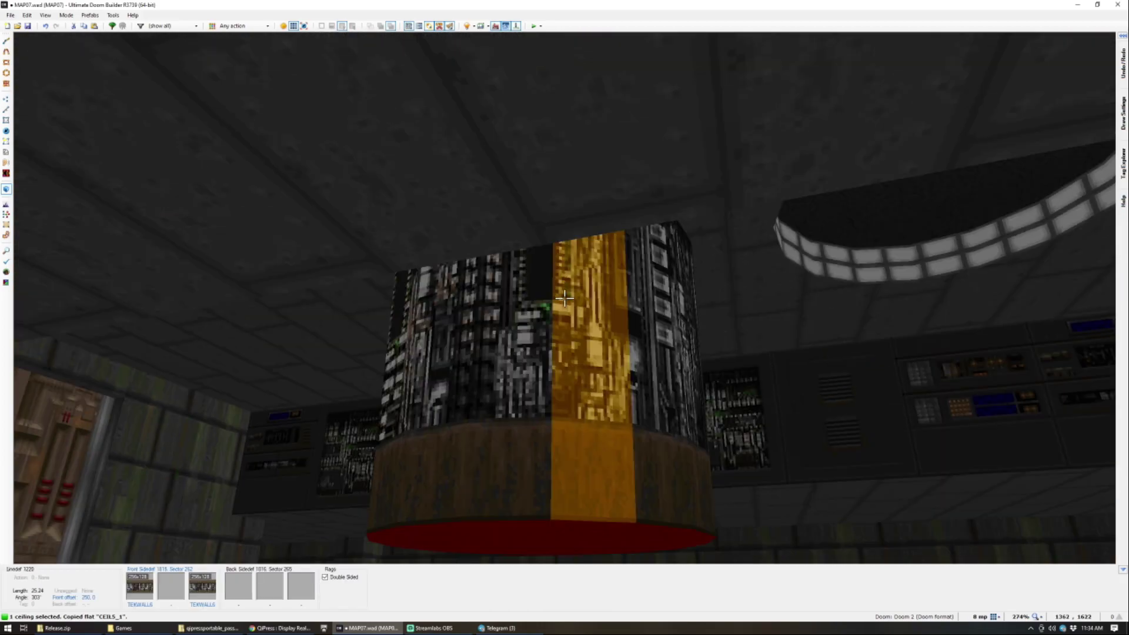
Step: Raise the east circular crusher sector's ceiling to 160 and paste LITE5 around its recess walls with the textures auto-aligned
click(565, 299)
scroll(565, 298, up, 1)
scroll(565, 298, up, 6)
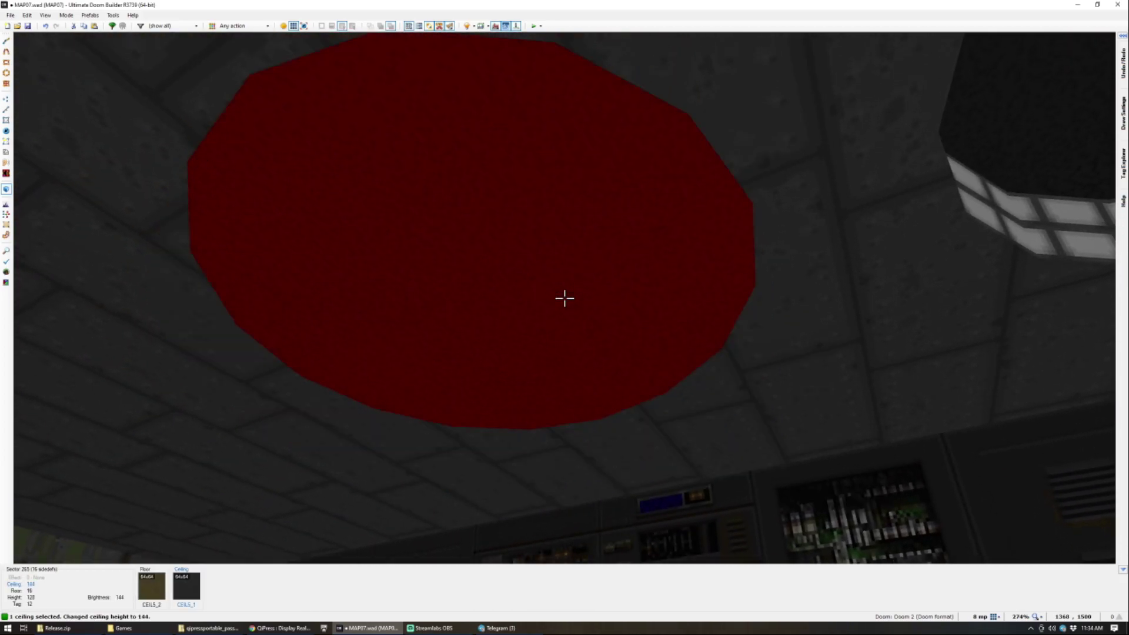
click(565, 298)
key(ctrl+c)
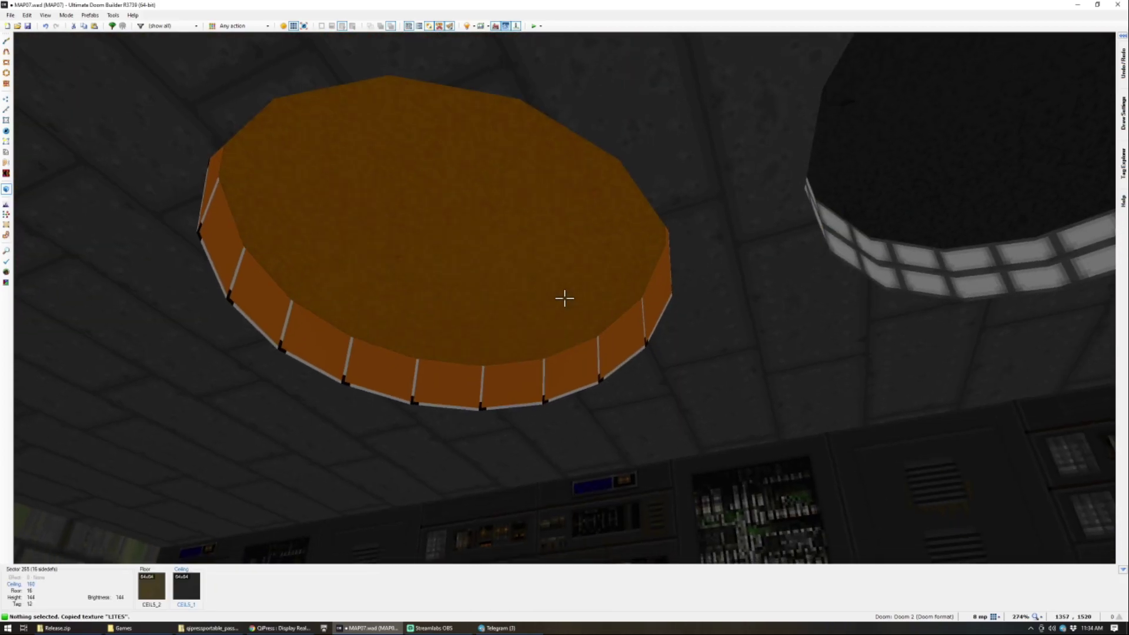
key(ctrl+shift+v)
key(a)
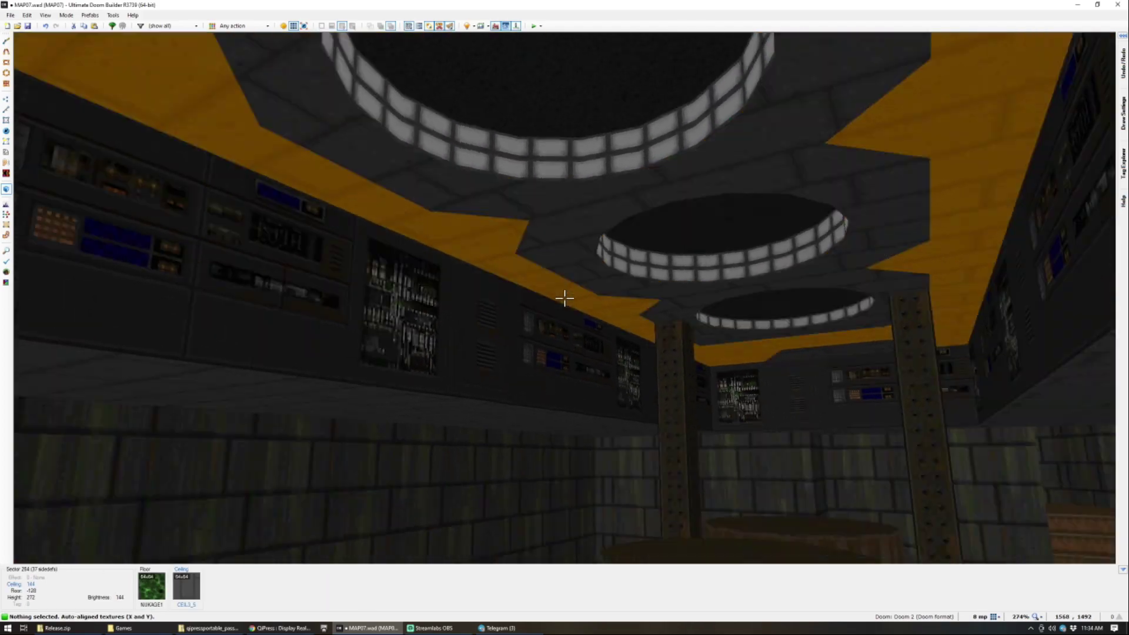
Step: Draw a 112-unit north-south line through the centre of the middle circular sector and flip it
key(w)
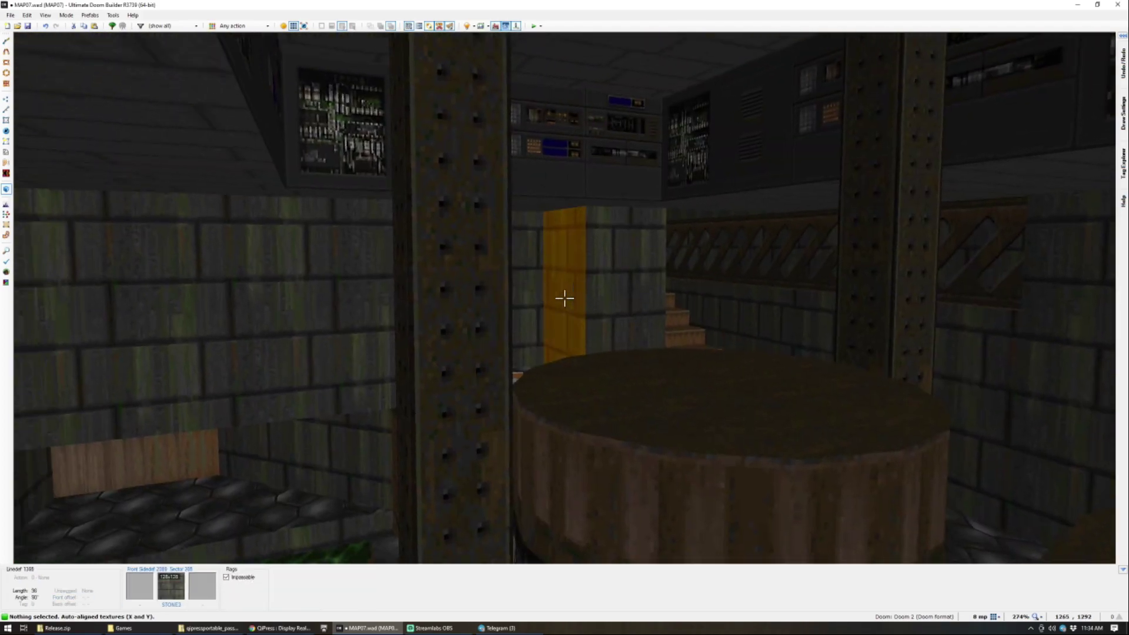
key(q)
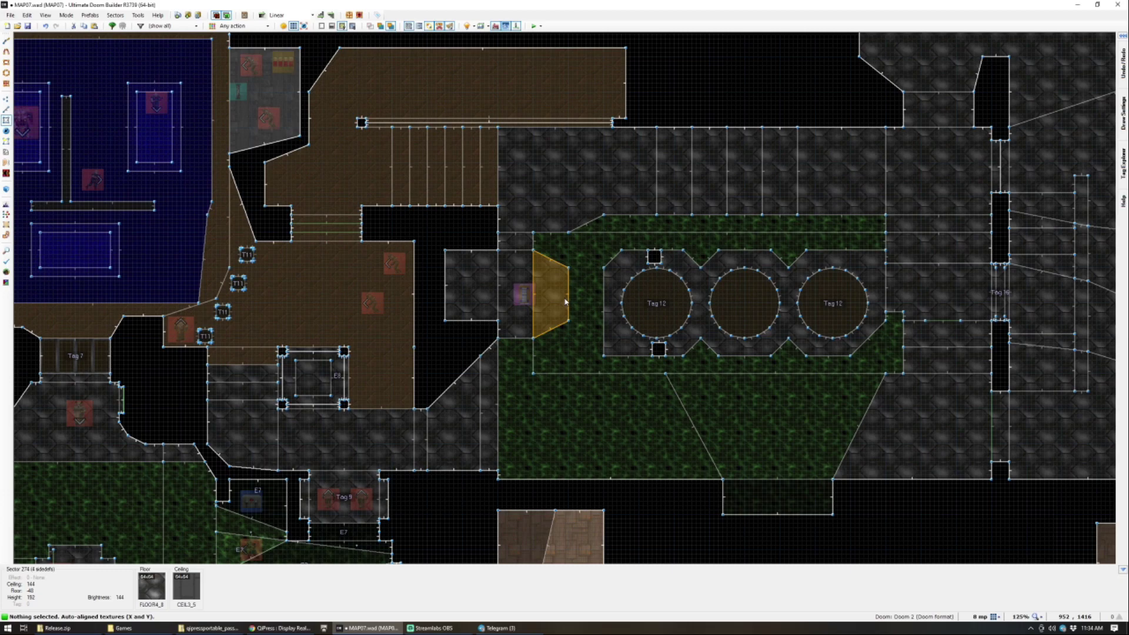
scroll(513, 280, down, 3)
scroll(513, 280, up, 2)
scroll(802, 263, up, 2)
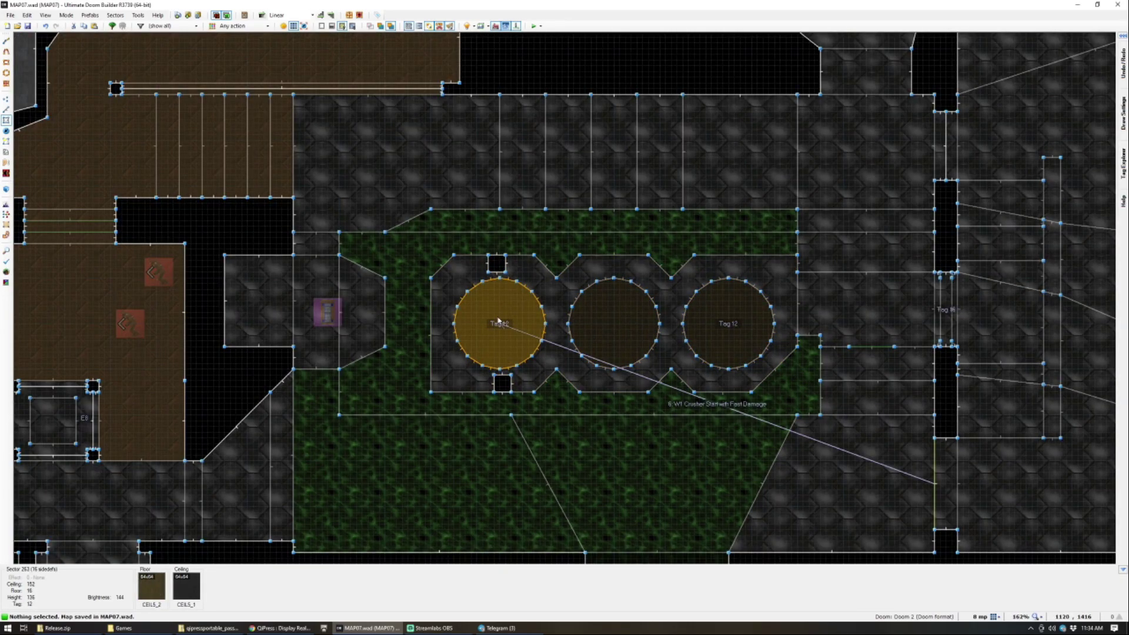
scroll(611, 294, up, 5)
key(d)
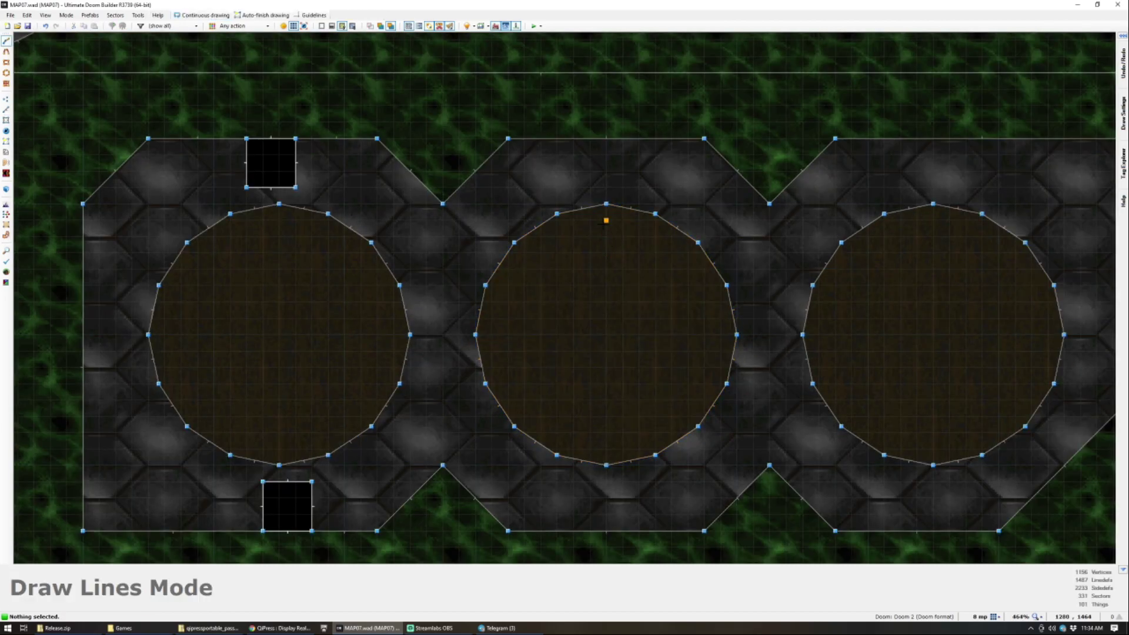
click(611, 449)
right_click(612, 448)
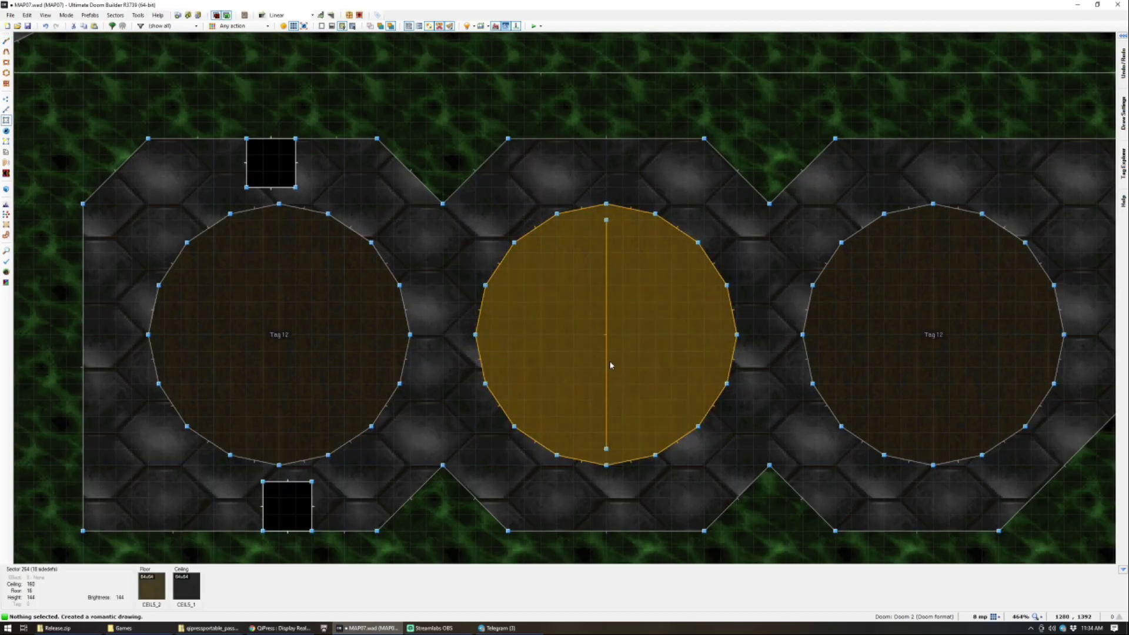
scroll(581, 397, down, 6)
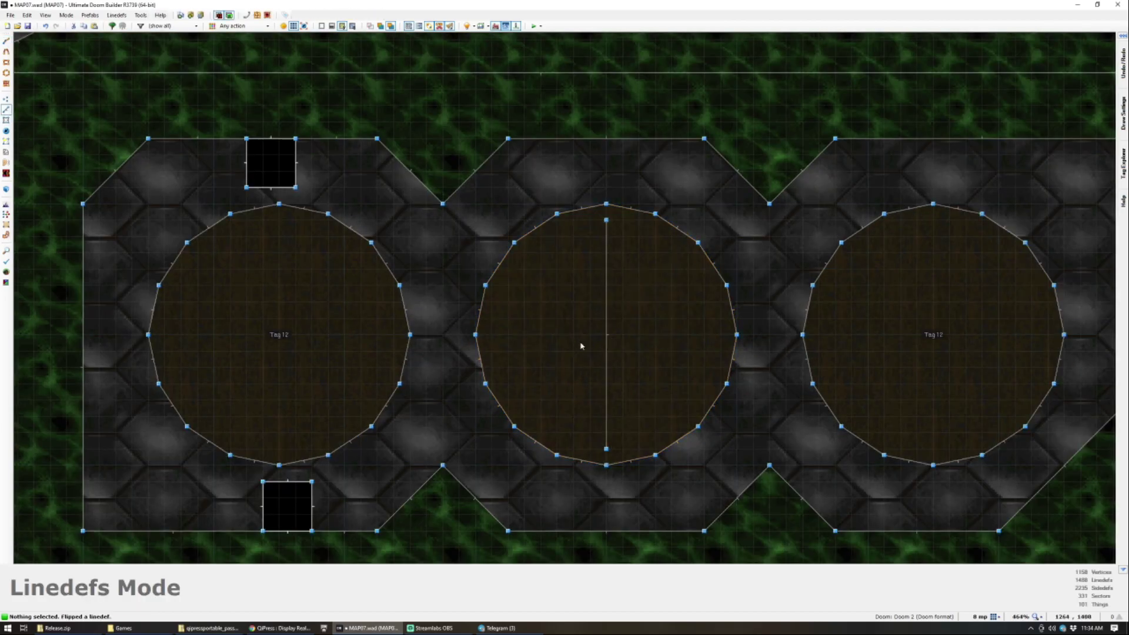
scroll(581, 328, up, 5)
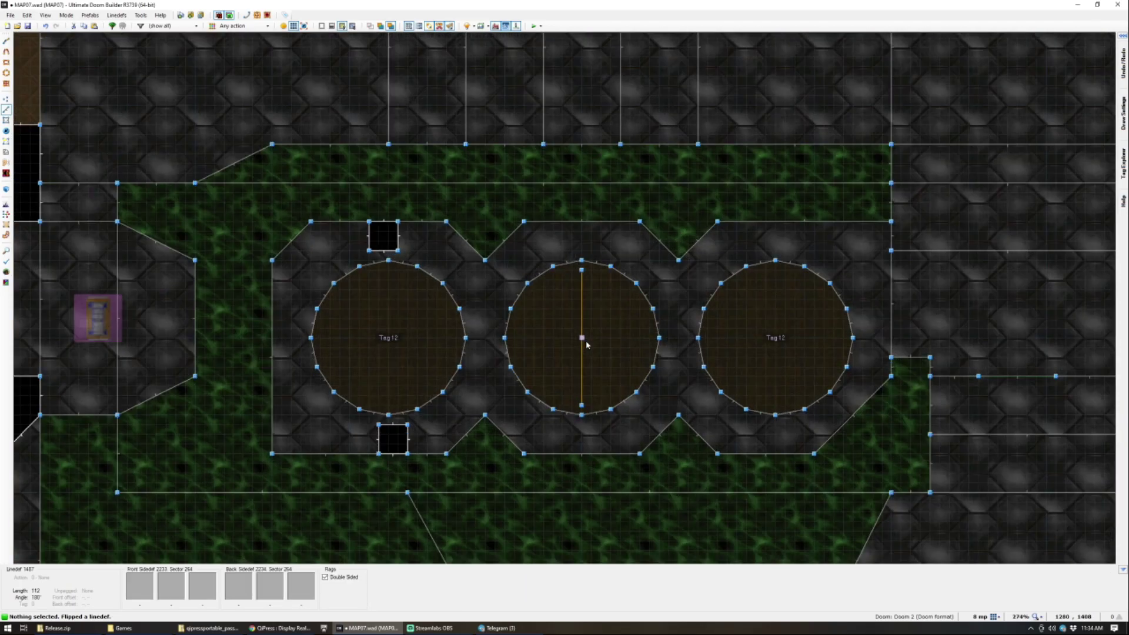
Step: Draw a 256 by 16 unit window opening into the north wall of the passage, above the floor steps
scroll(570, 340, down, 4)
scroll(567, 136, up, 3)
scroll(488, 200, down, 4)
scroll(464, 202, up, 4)
scroll(457, 207, down, 1)
scroll(459, 244, up, 1)
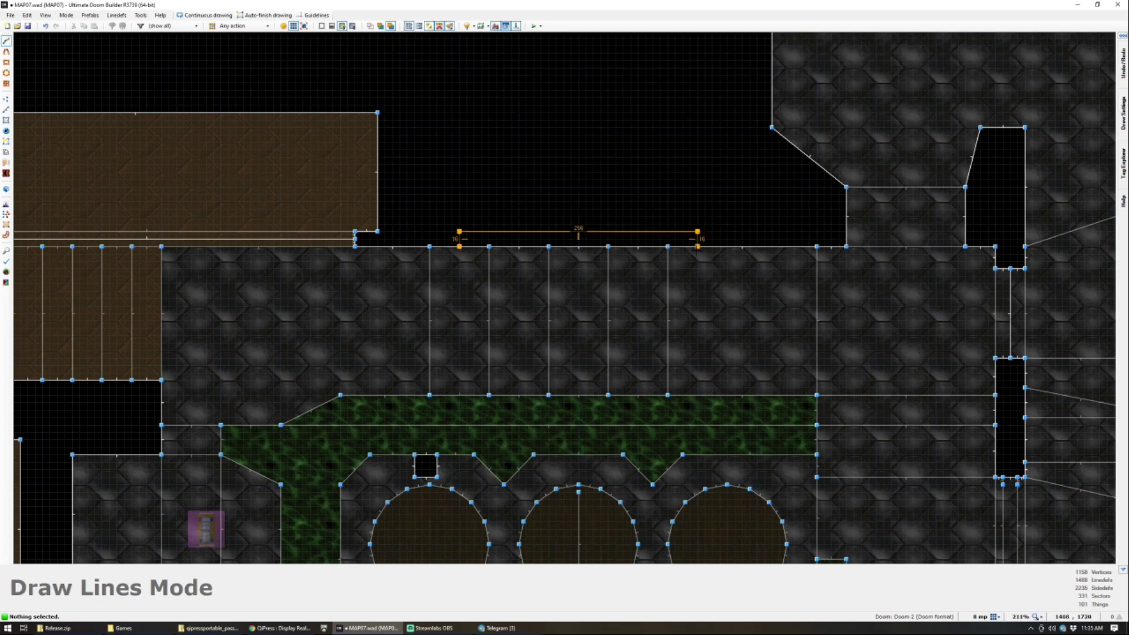
click(459, 247)
scroll(491, 197, down, 3)
scroll(480, 183, up, 4)
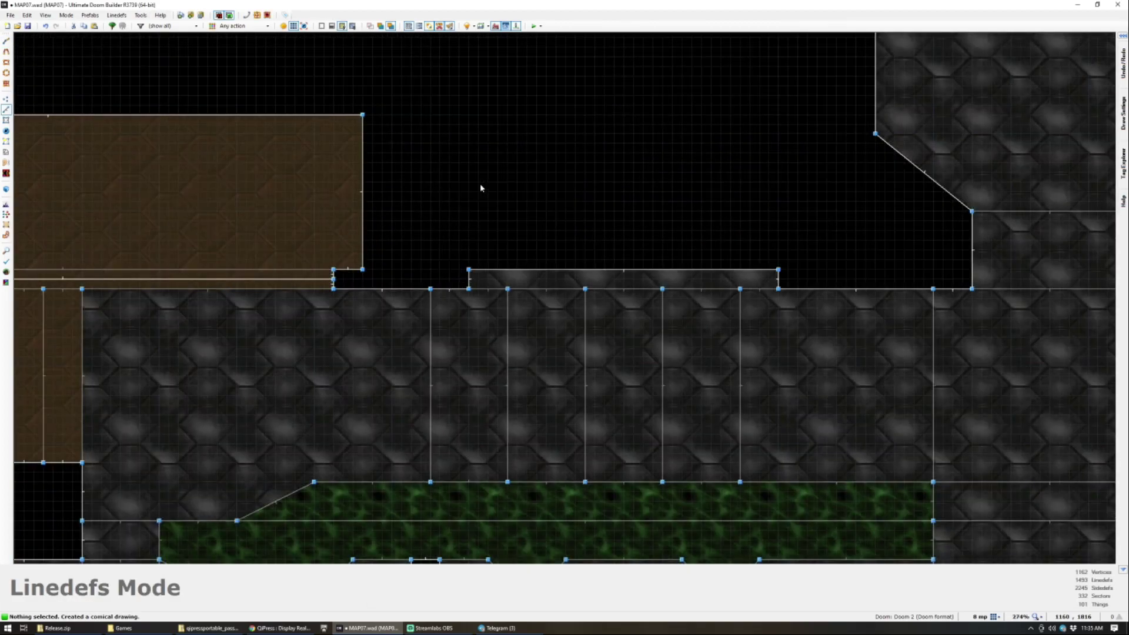
Step: Draw a 360 by 128 unit room directly north of the new window opening, joined to its back edge
scroll(457, 215, down, 2)
scroll(450, 196, up, 1)
key(ctrl+d)
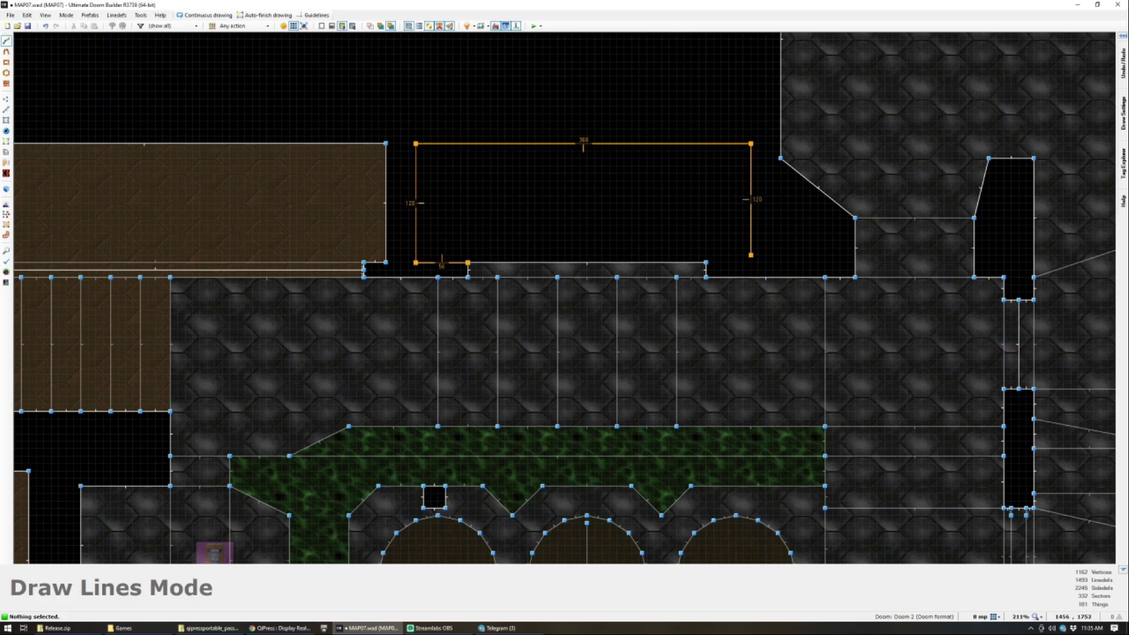
click(469, 263)
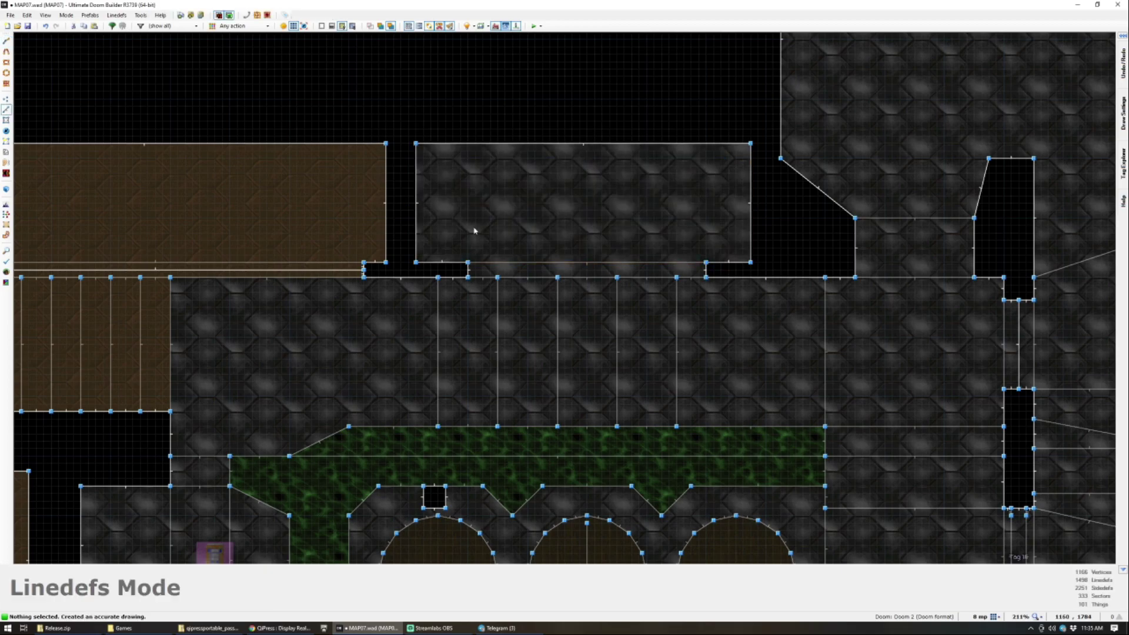
Step: Raise the floors of the window opening and the new room behind it to 16
key(w)
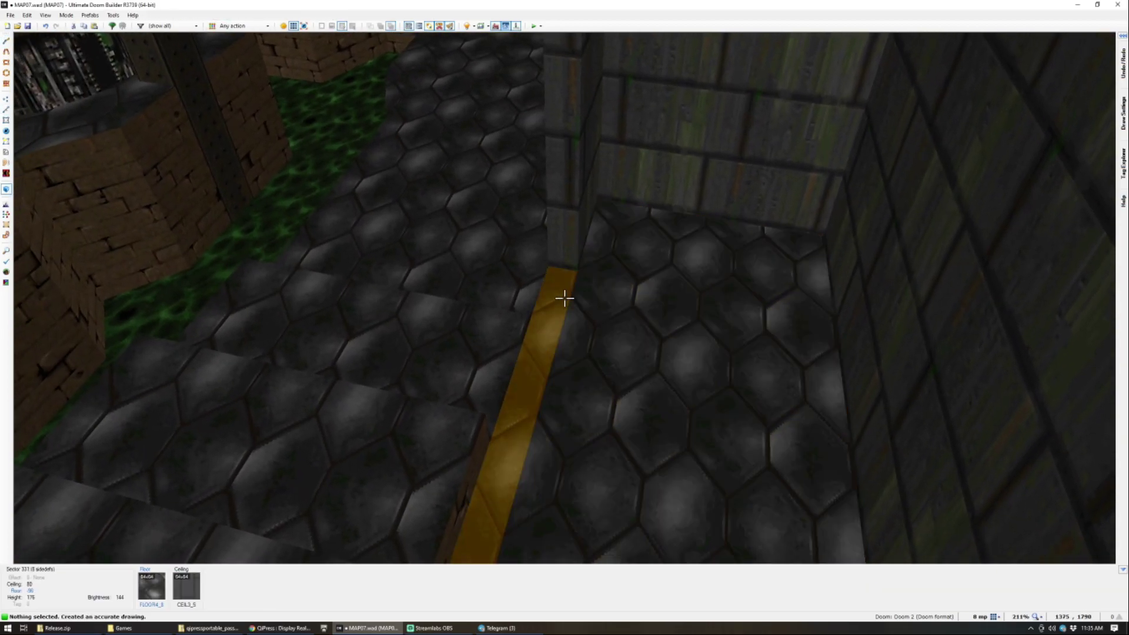
click(565, 299)
scroll(565, 298, up, 6)
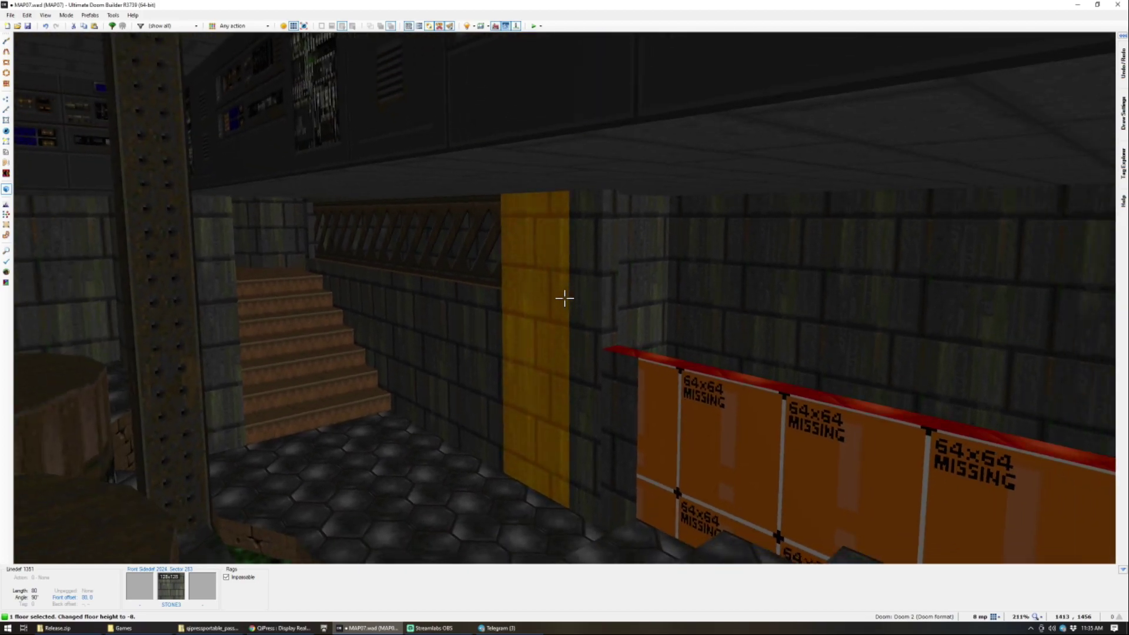
scroll(564, 298, up, 8)
key(w)
key(s)
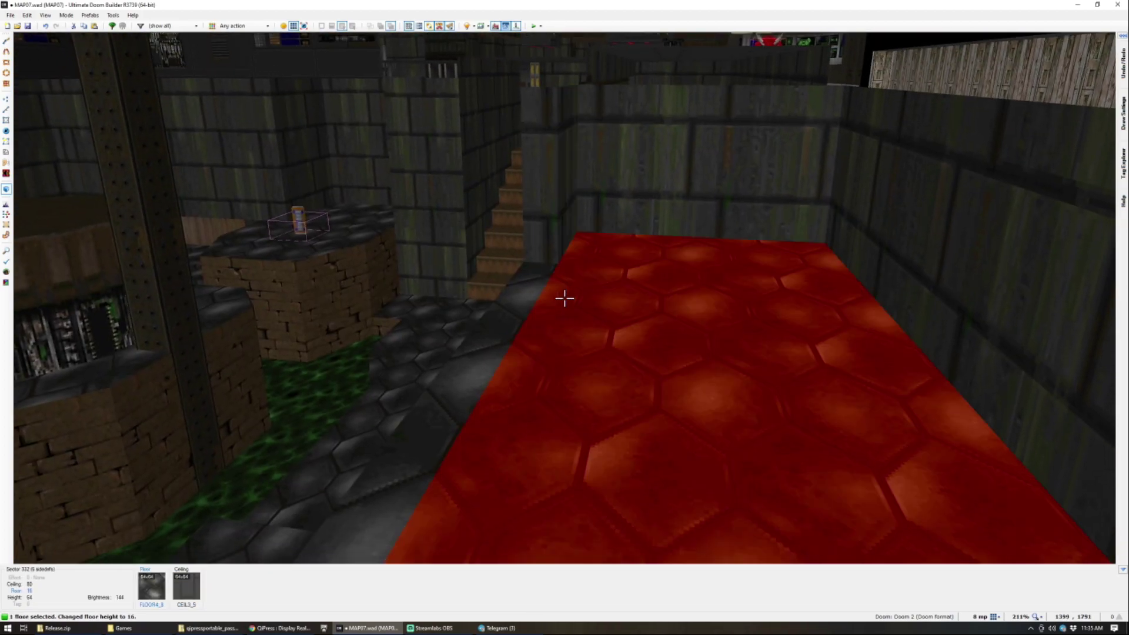
click(565, 298)
Step: Paste the STONE3 texture onto the untextured lower walls beneath the new window opening
key(w)
key(s)
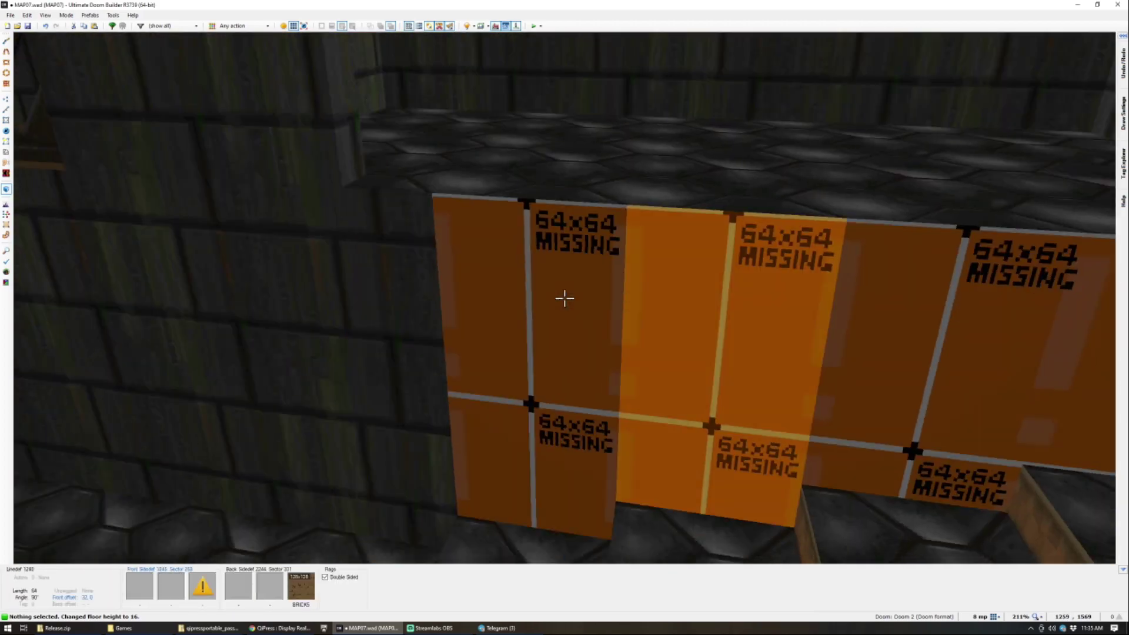
key(ctrl+v)
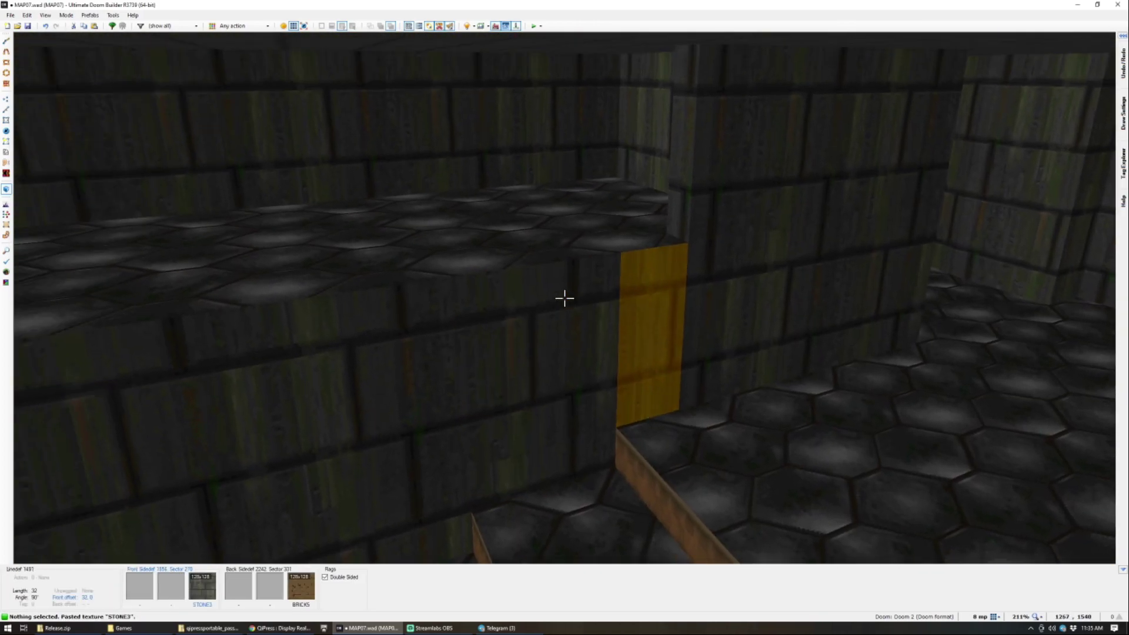
Step: Try lowering the ceiling of the new window opening to 72
key(q)
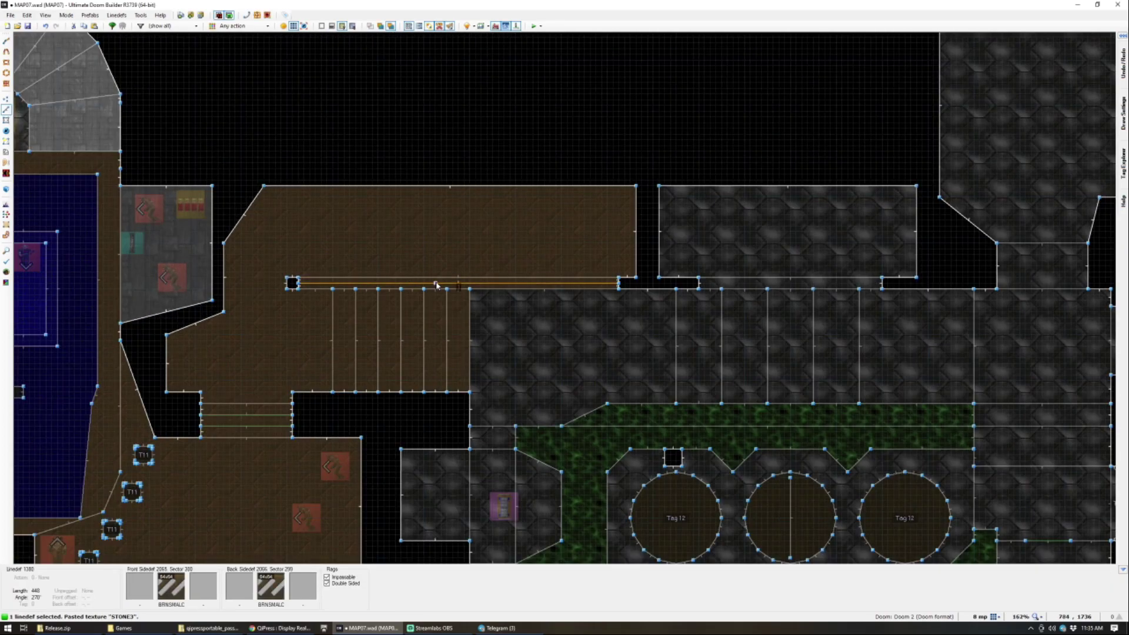
scroll(773, 290, up, 1)
key(q)
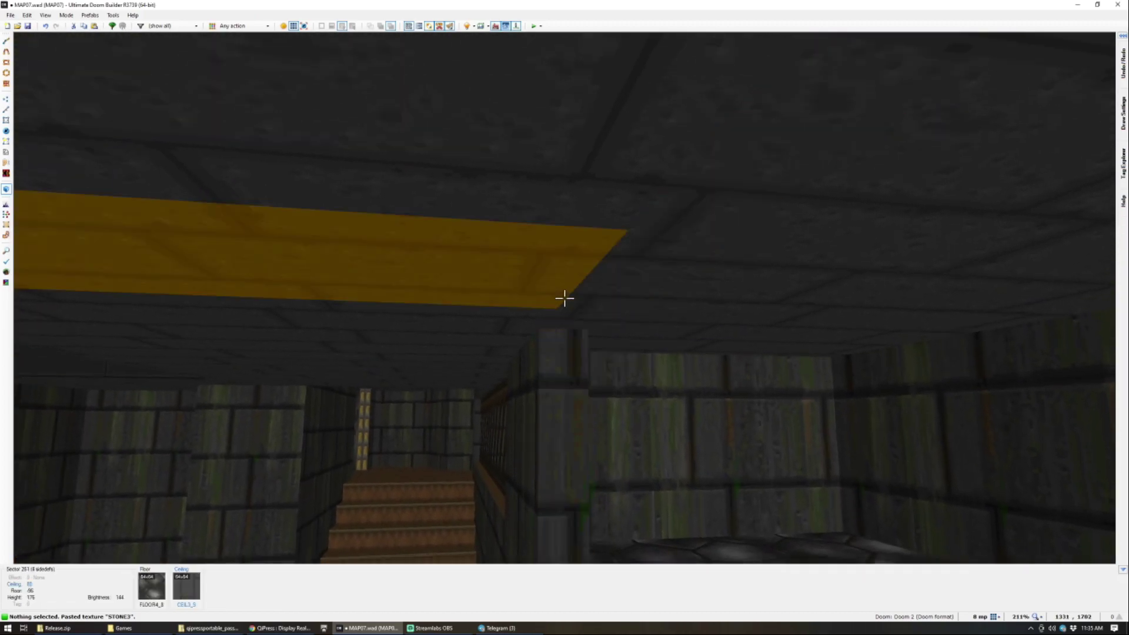
click(565, 298)
scroll(564, 298, down, 5)
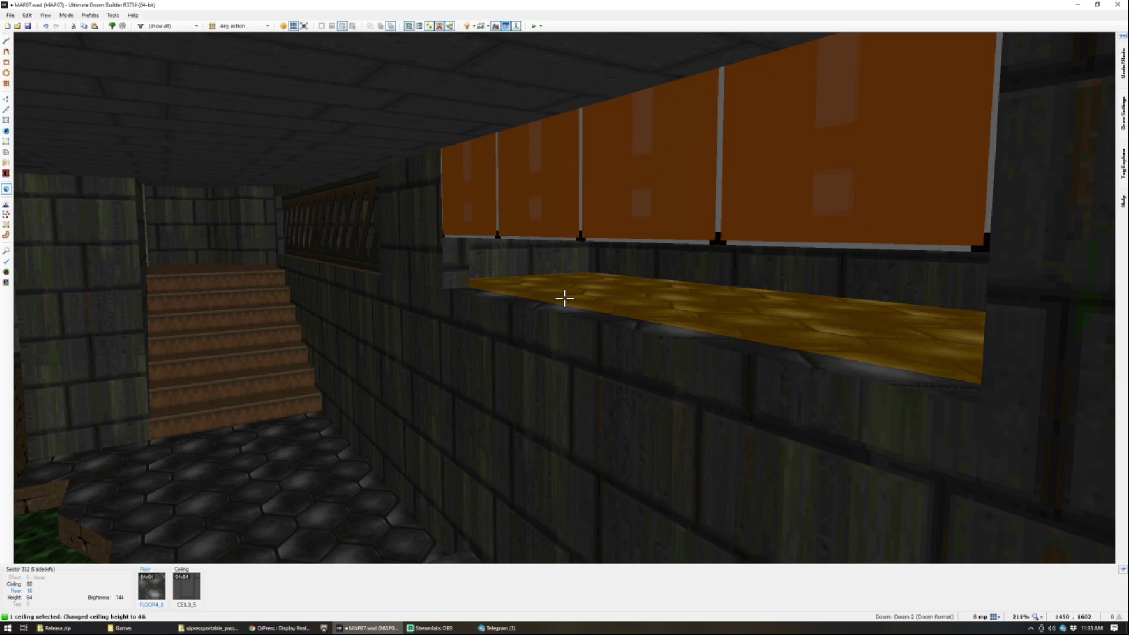
scroll(565, 298, up, 4)
key(c)
key(w)
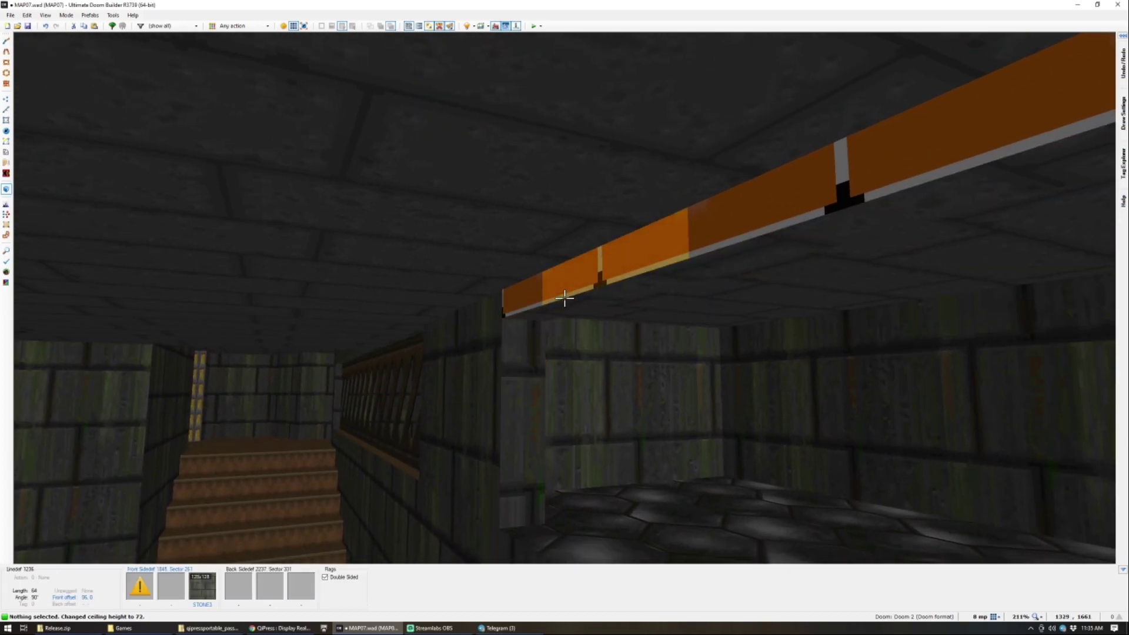
Step: Return the window opening's ceiling height to 80
click(564, 298)
scroll(565, 298, up, 1)
key(c)
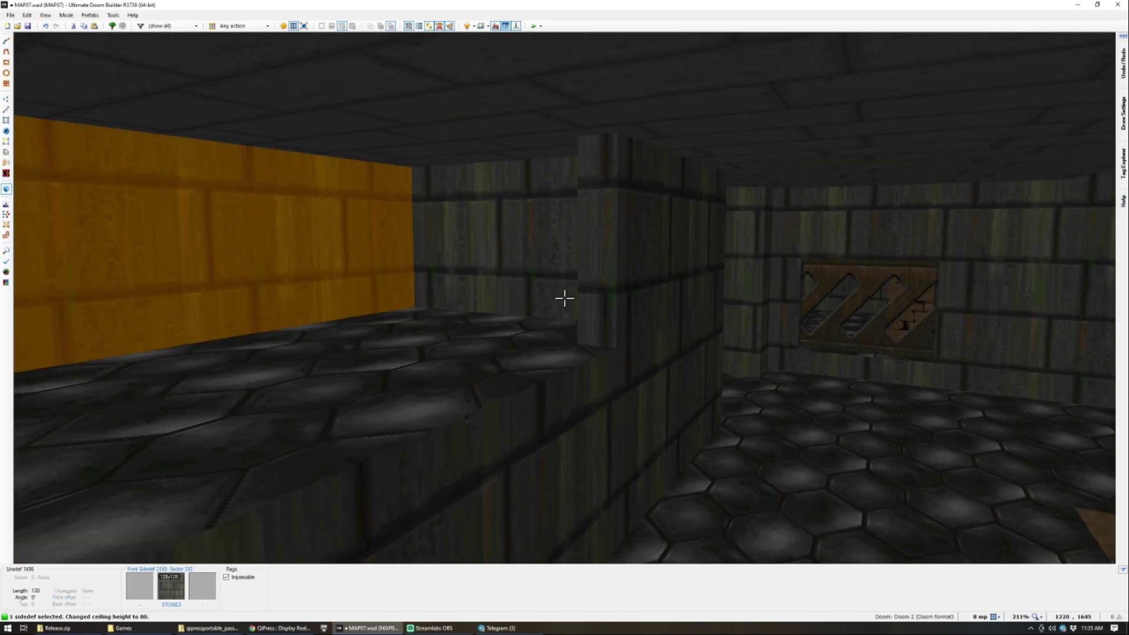
Step: Make the window opening's two side walls lower-unpegged and give them the DOORTRAK texture
key(l)
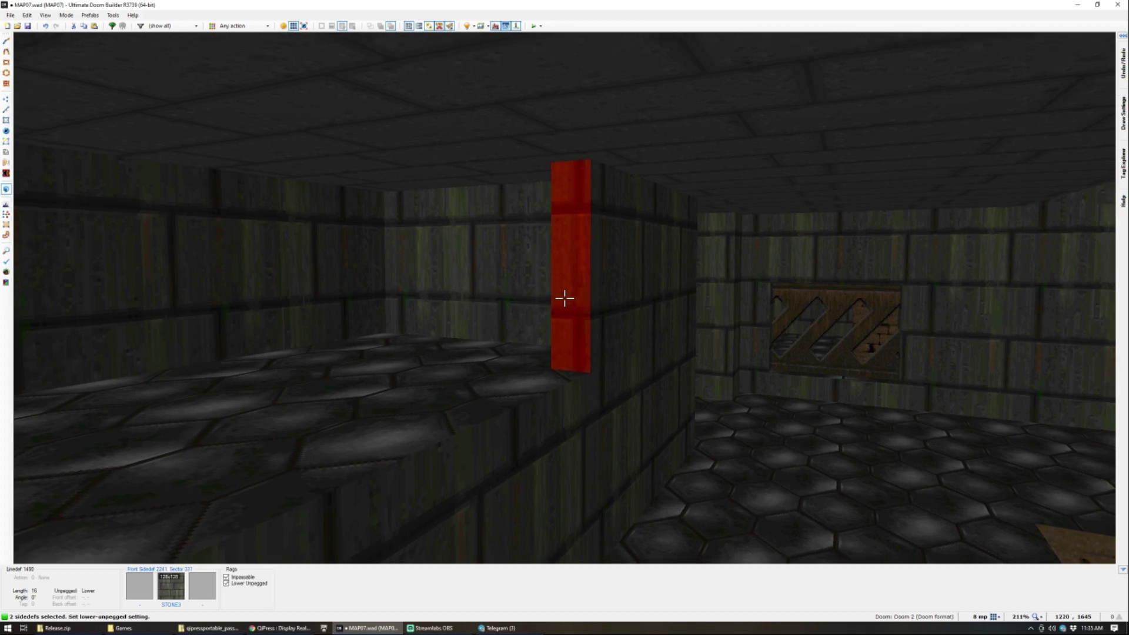
middle_click(565, 298)
text(DOORT)
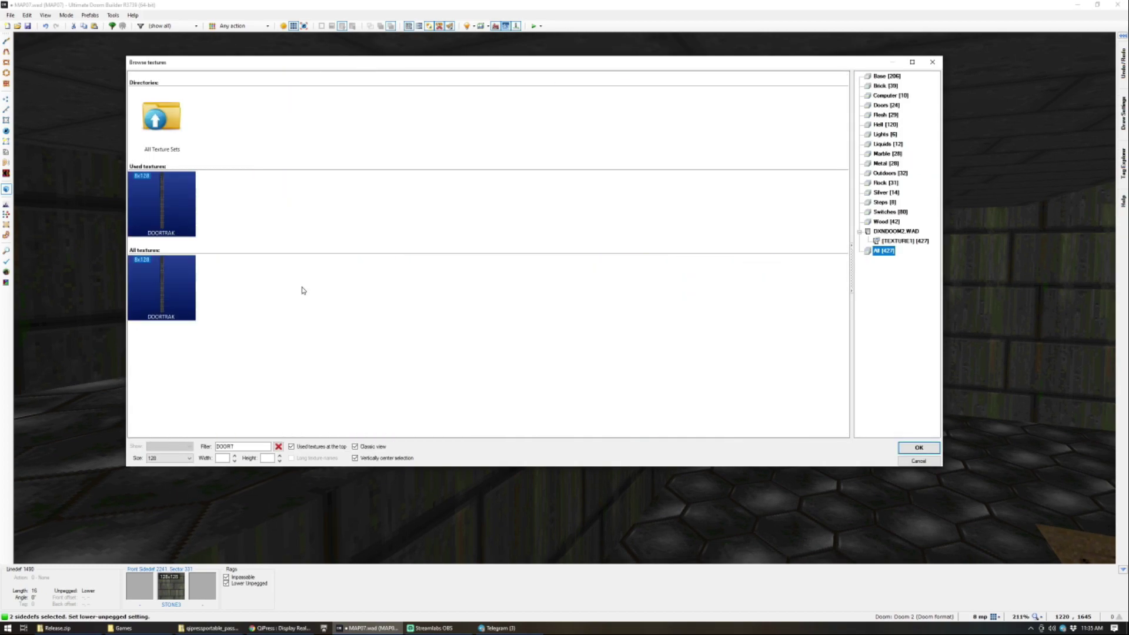
key(Return)
Step: Lower the window opening's ceiling to 16 so it meets the floor and closes off the room
click(565, 299)
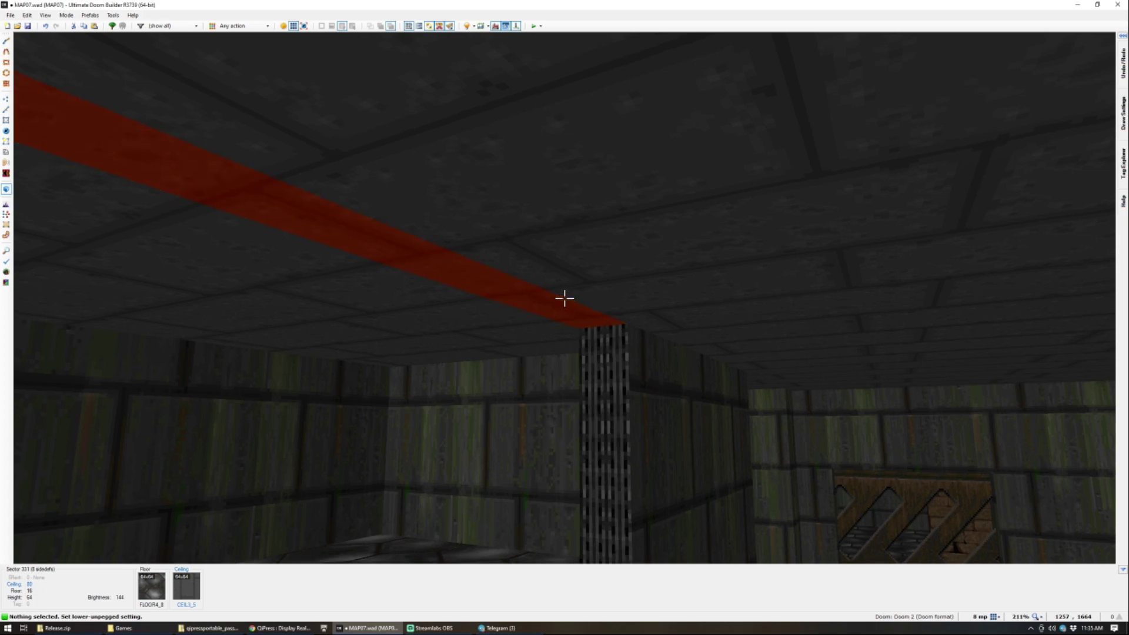
scroll(565, 299, down, 8)
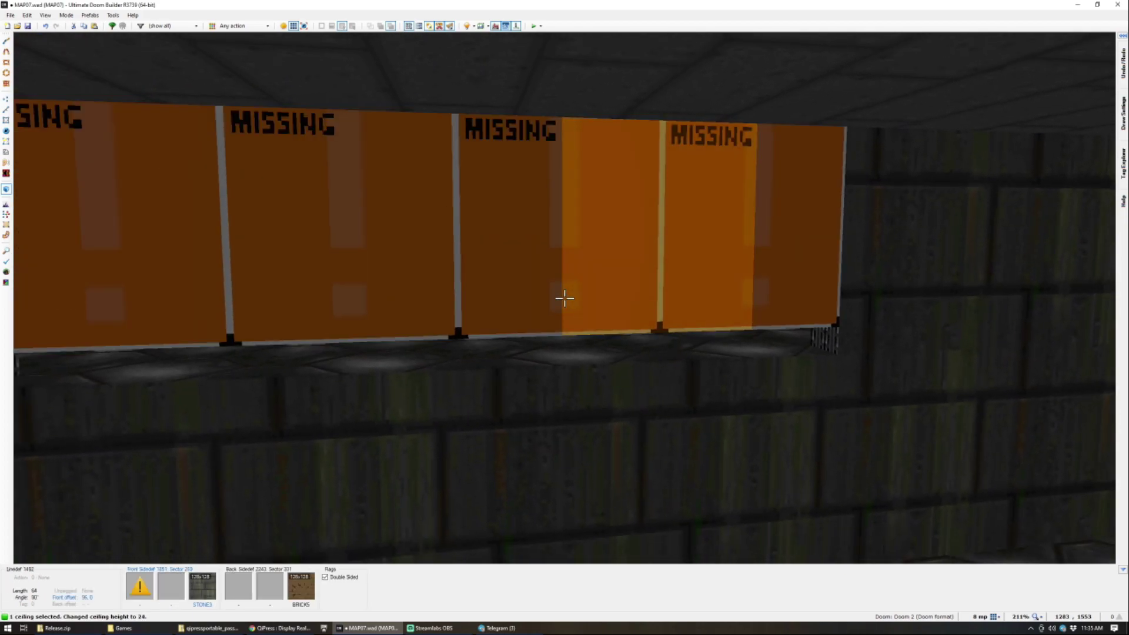
key(c)
Step: Paste and flood-fill STONE3 onto the untextured upper walls above the closed window opening
key(ctrl+v)
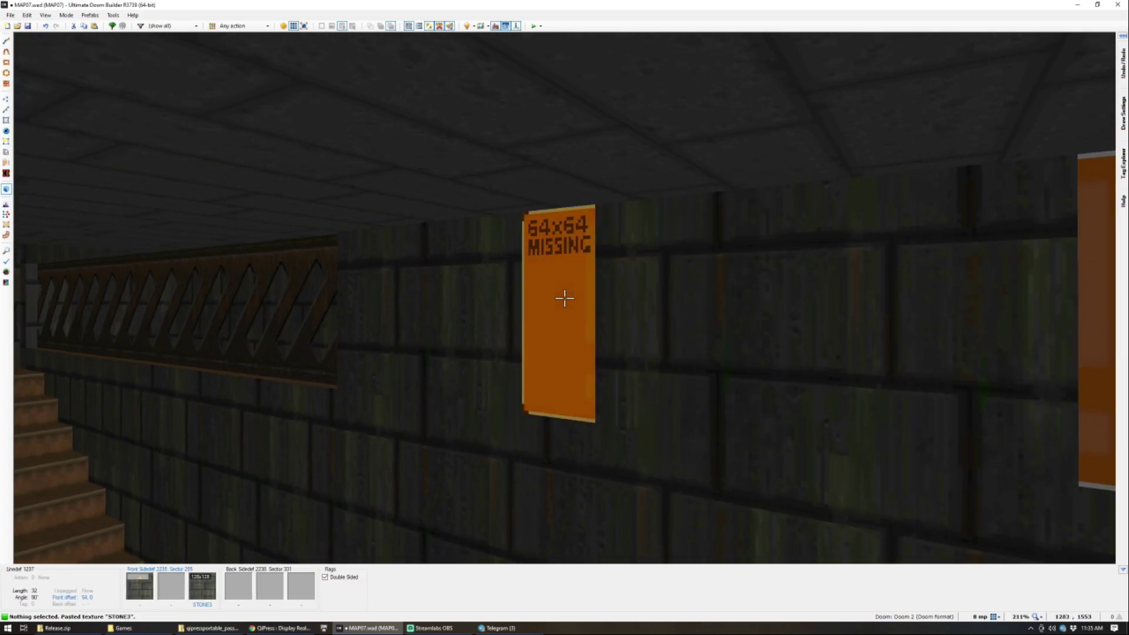
key(ctrl+v)
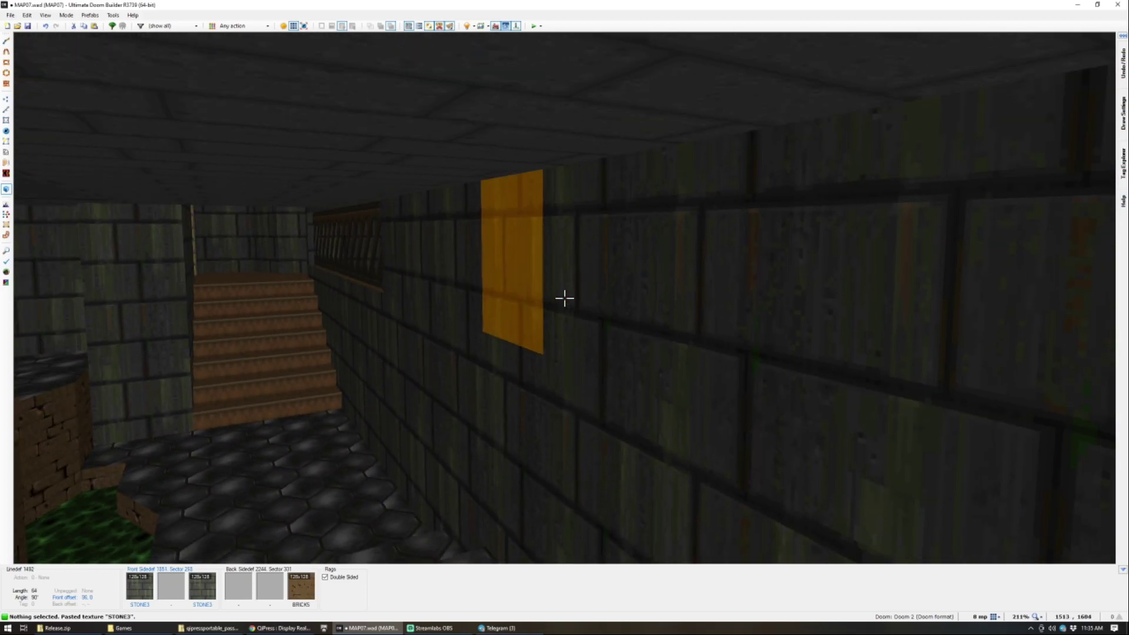
key(ctrl+shift+v)
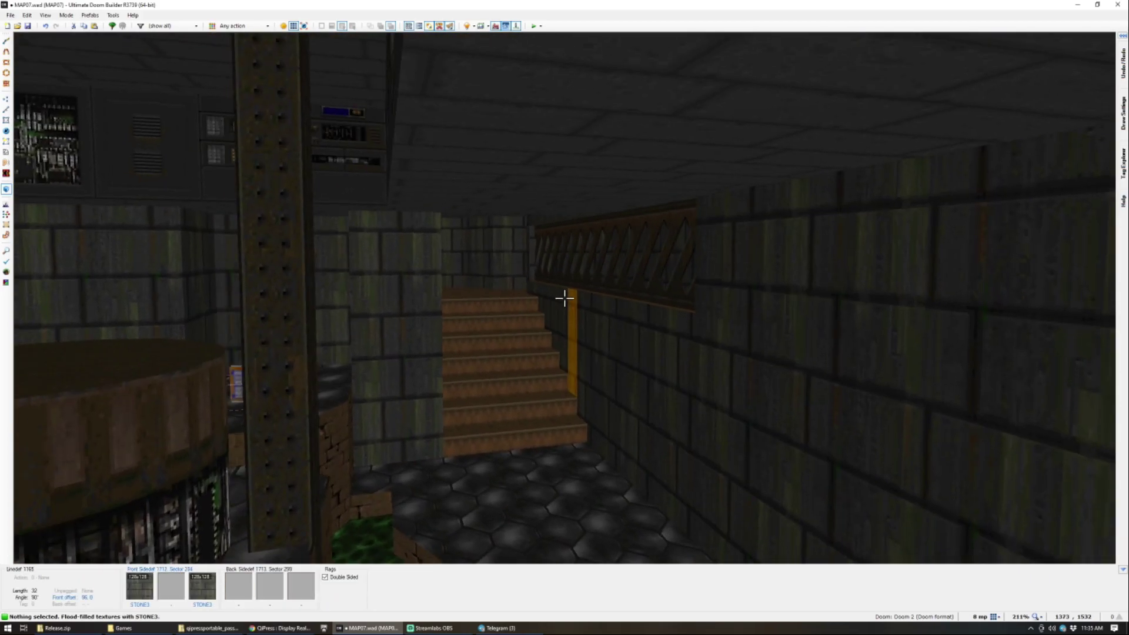
Step: Assign the new tag 17 to the closed window opening's sector
key(q)
scroll(523, 261, down, 5)
scroll(527, 264, up, 4)
key(s)
right_click(562, 190)
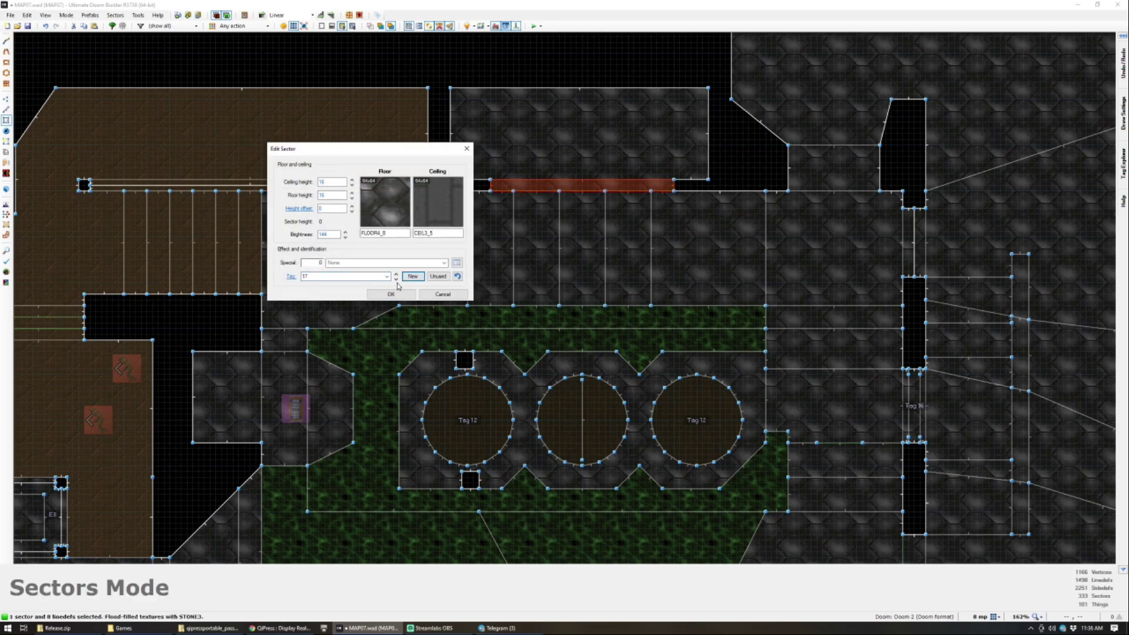
click(393, 294)
Step: Give the line through the middle circle tag 17 and action 40, W1 Ceiling Raise to Highest Ceiling
key(l)
right_click(582, 414)
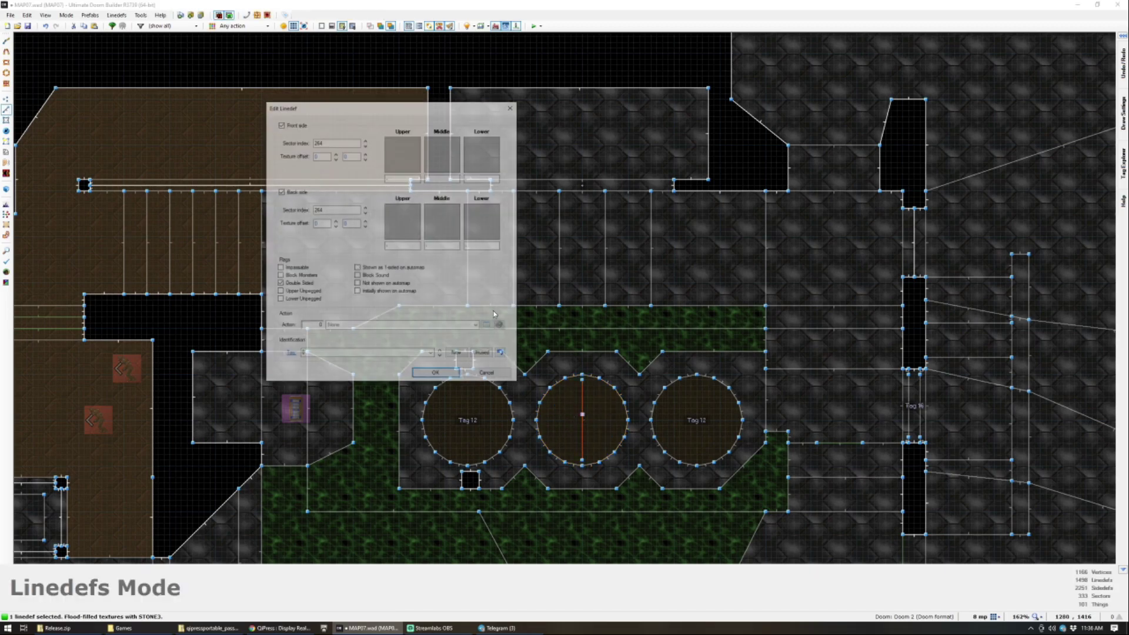
text(17)
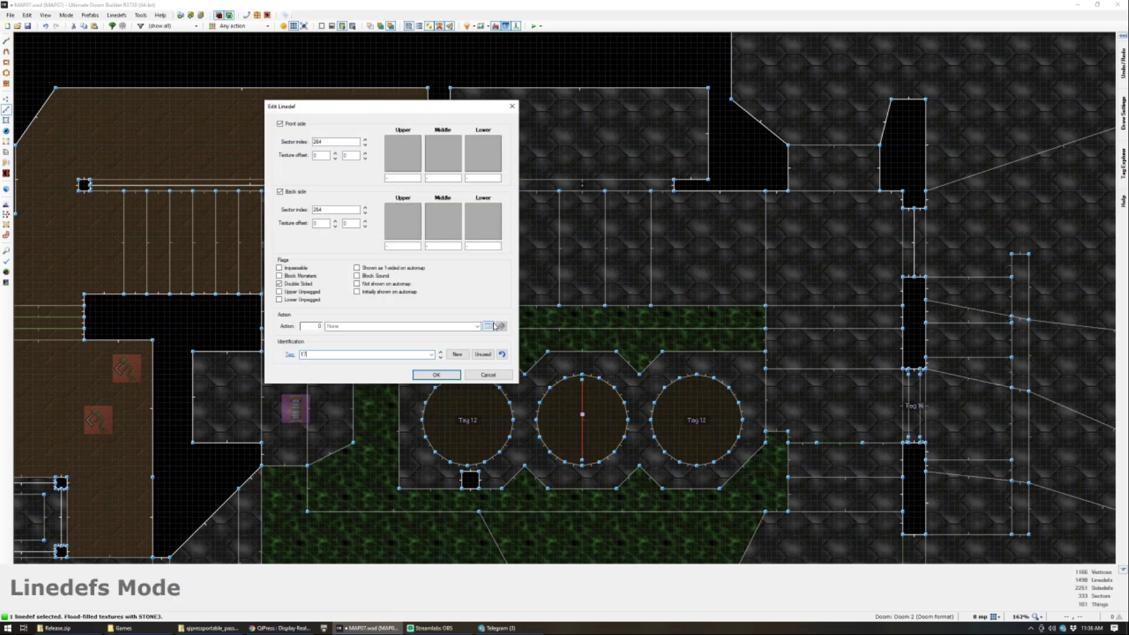
click(488, 326)
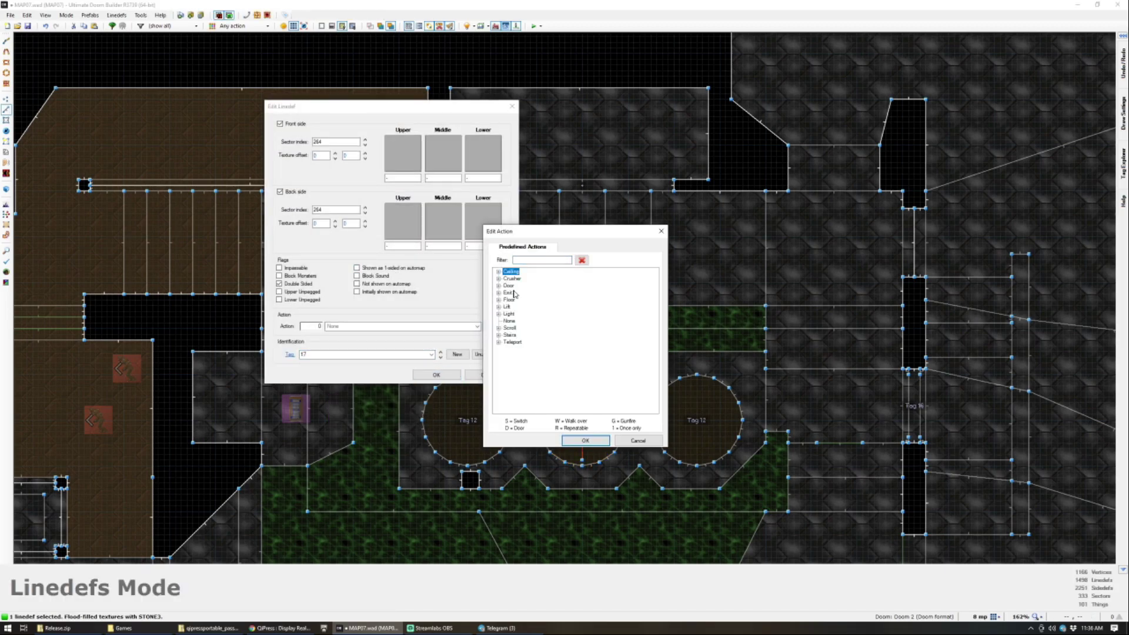
text(w1 c)
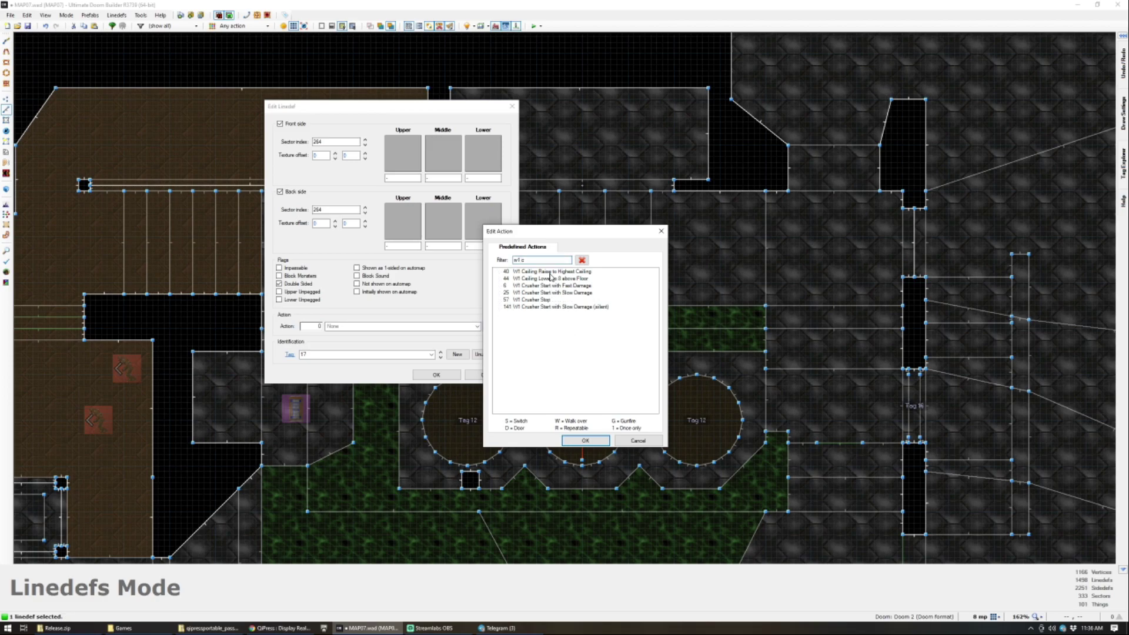
double_click(545, 273)
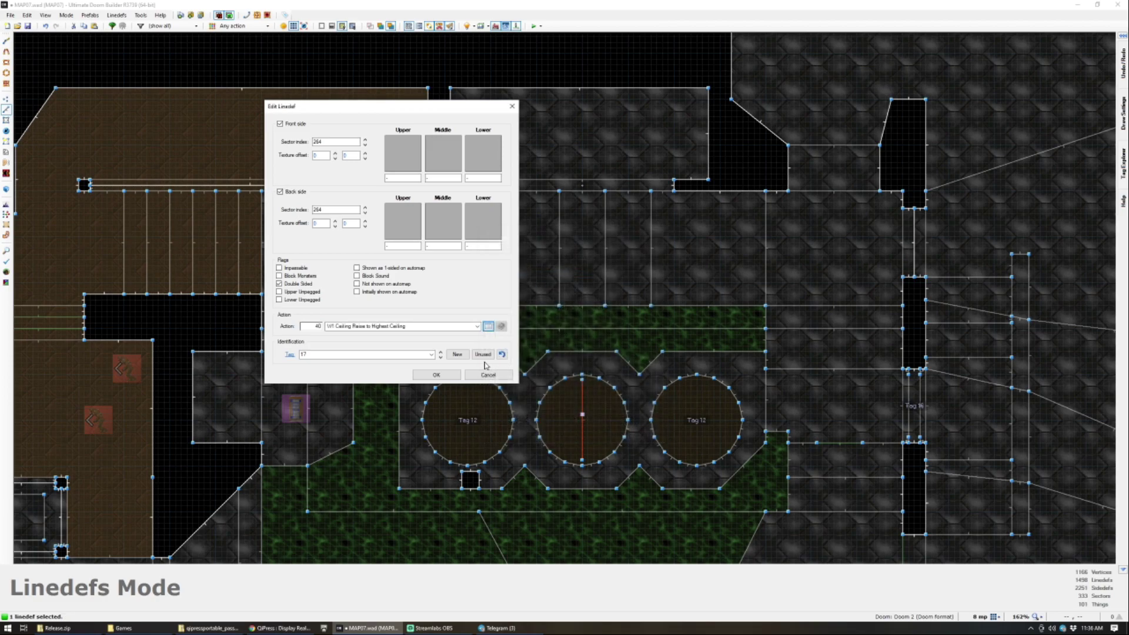
click(437, 374)
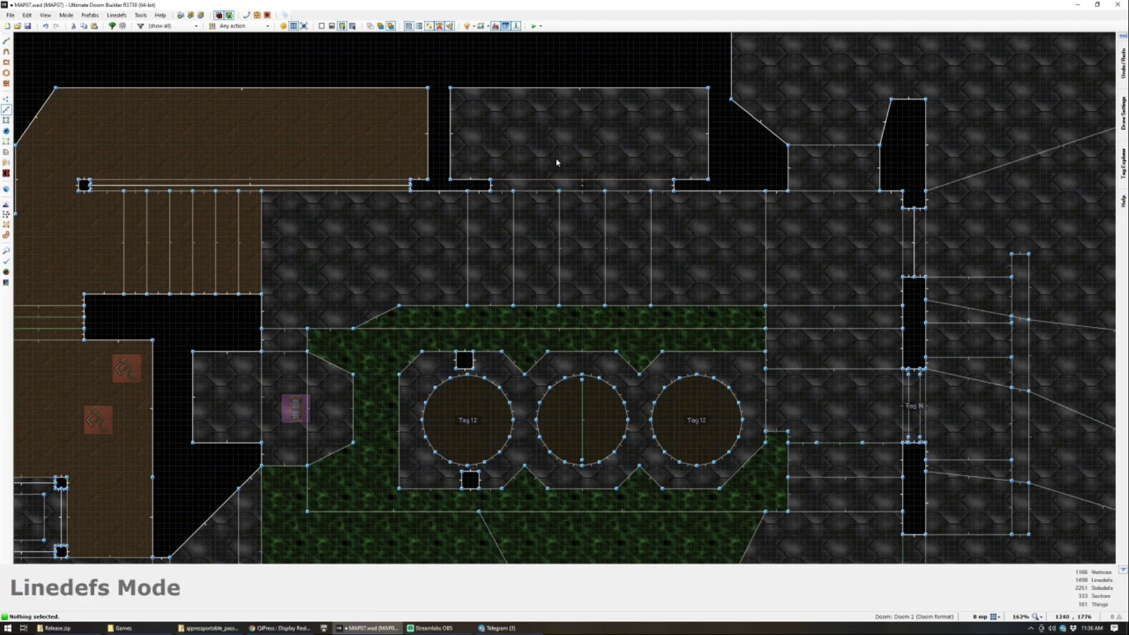
Step: Add a south-facing Chaingunner near the middle of the closed room, in front of the window opening
key(t)
key(Insert)
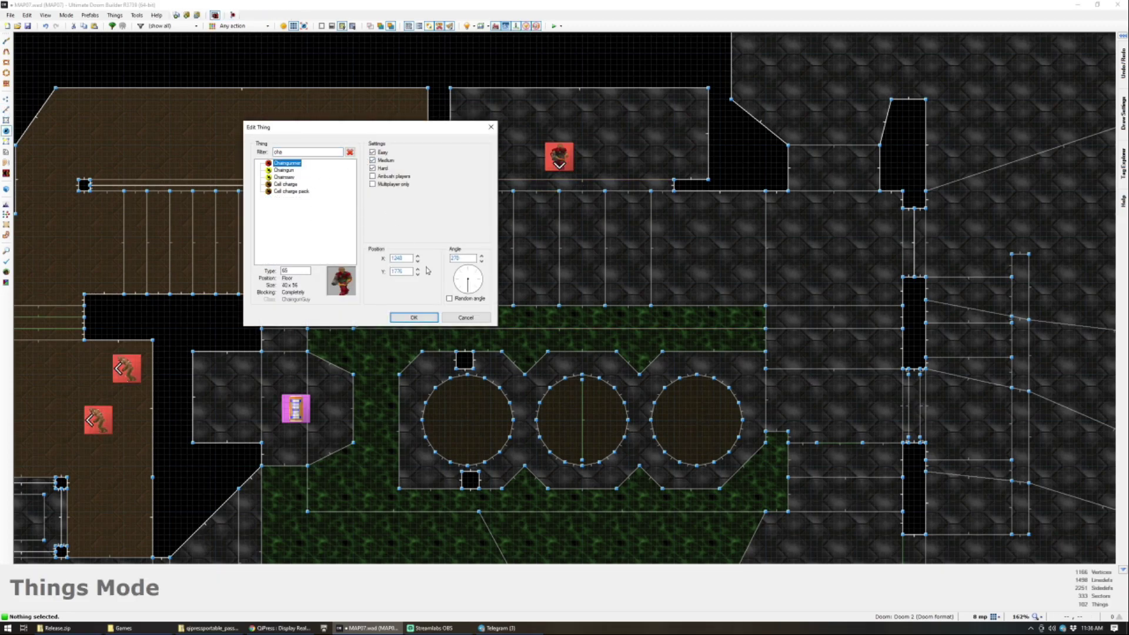
click(415, 317)
drag(564, 159, 581, 159)
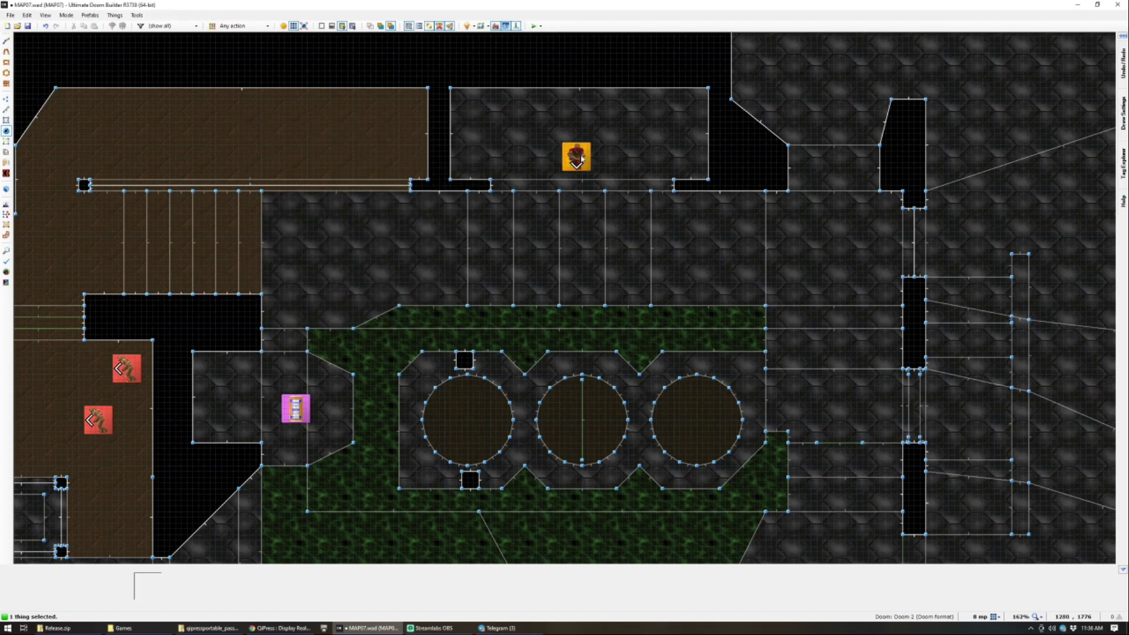
Step: Save the map
scroll(565, 177, down, 10)
scroll(403, 340, up, 8)
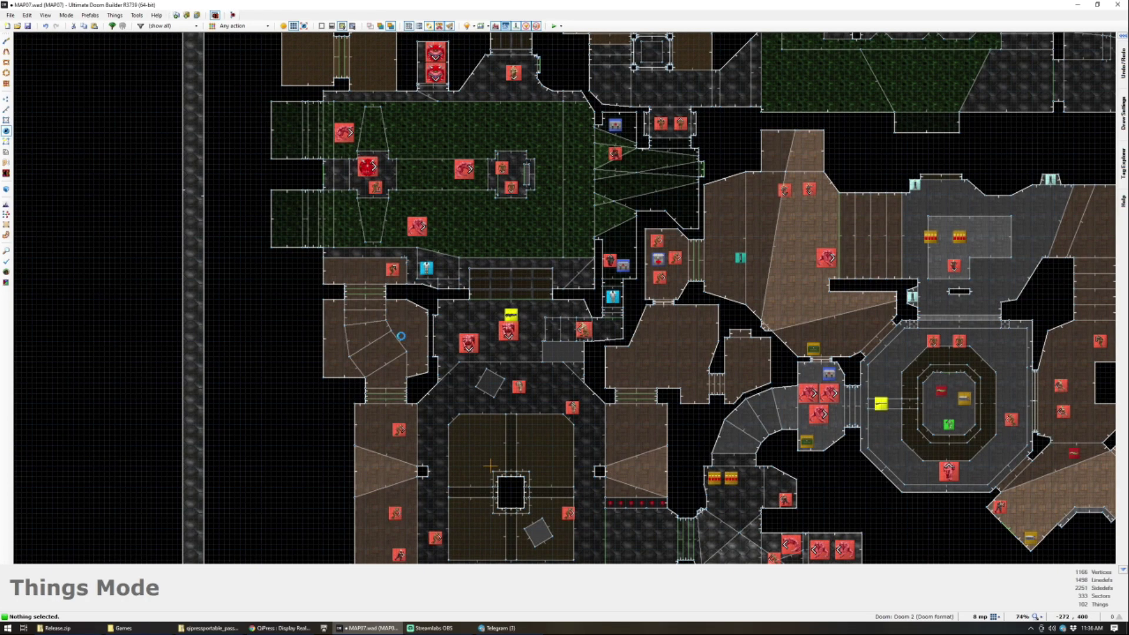
scroll(406, 333, down, 6)
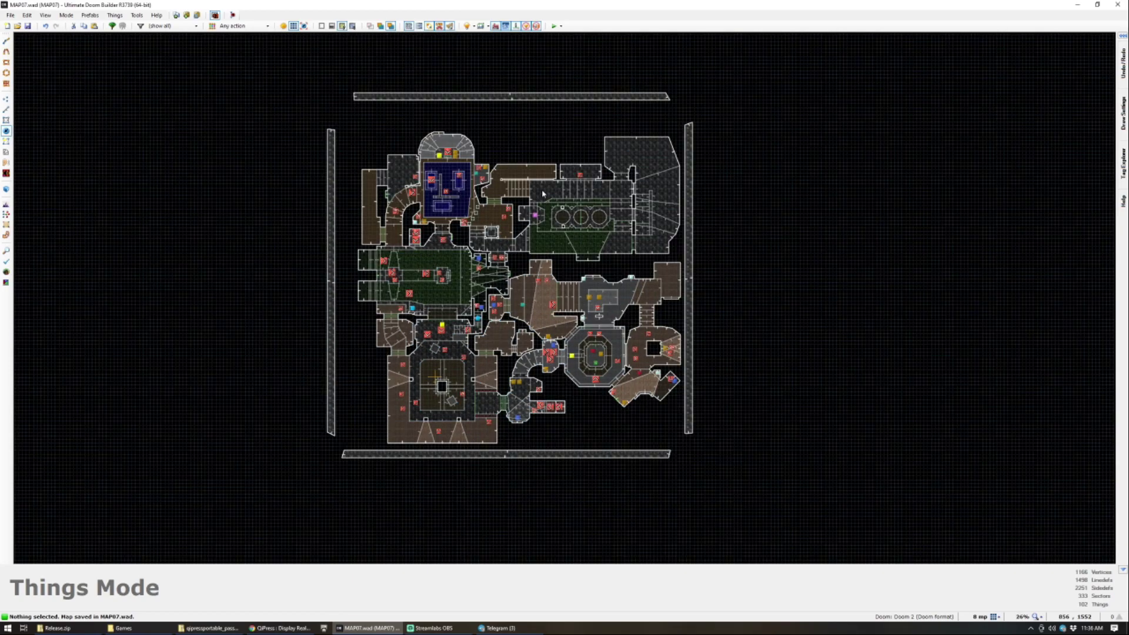
Step: Move the Chaingunner to the east side of the closed room and add a Cacodemon to the west of it
scroll(556, 271, up, 10)
drag(555, 272, 644, 284)
scroll(591, 282, down, 3)
key(Insert)
text(cac)
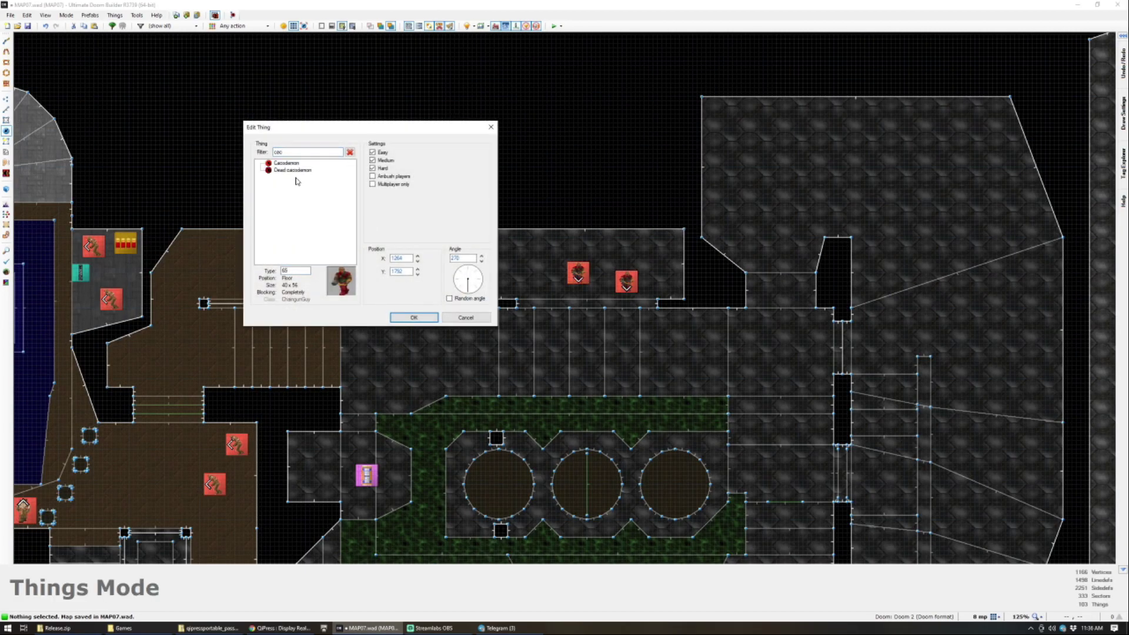
click(413, 317)
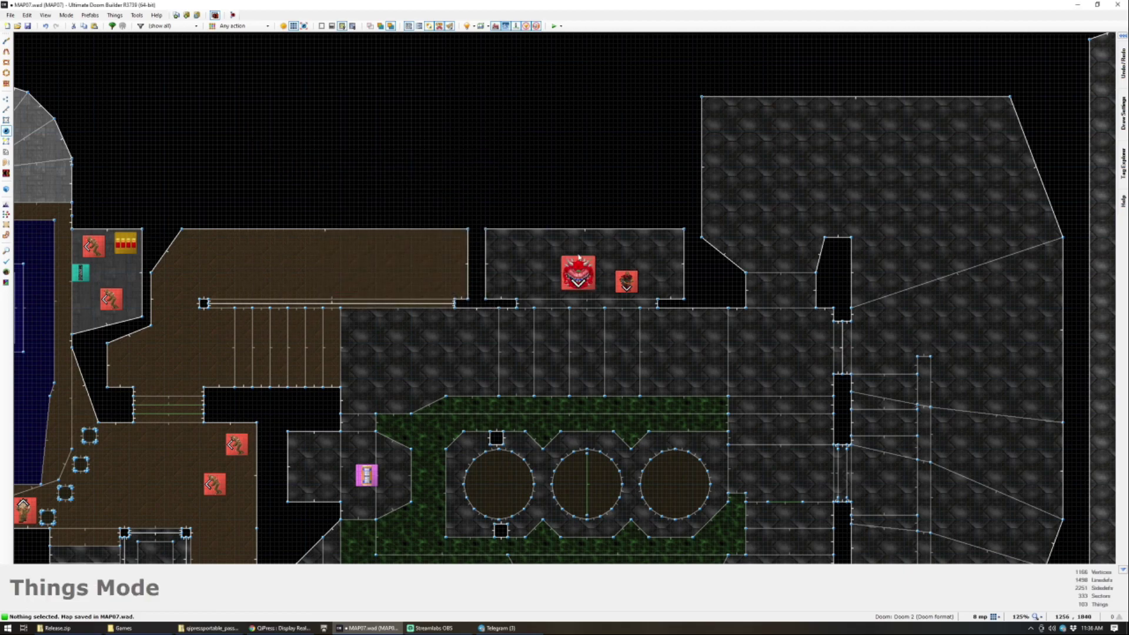
drag(577, 271, 565, 265)
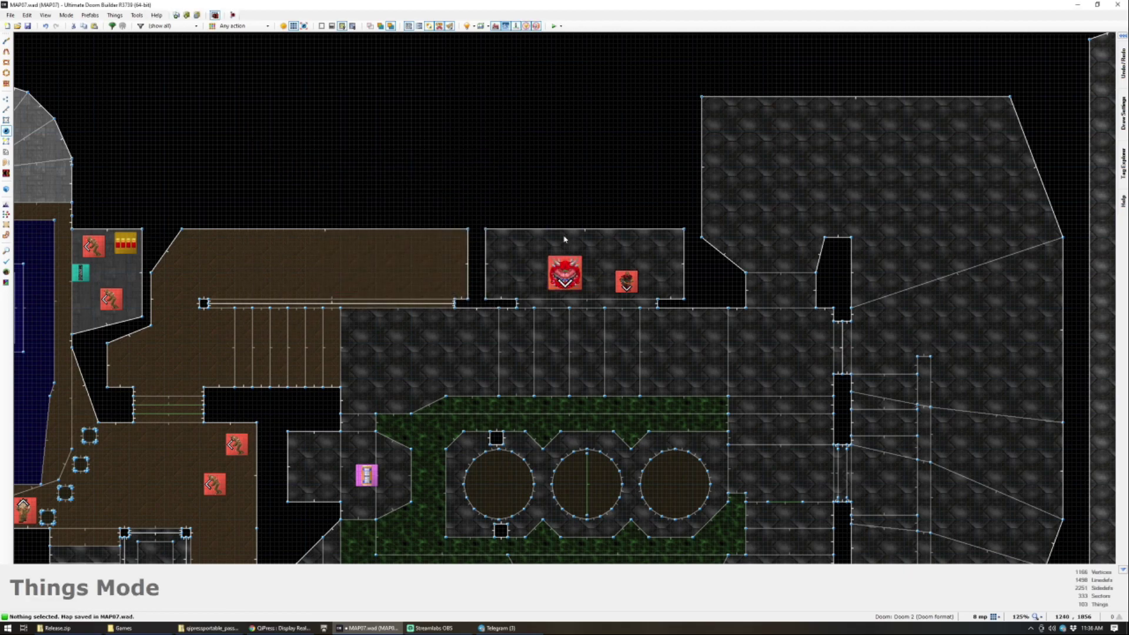
key(w)
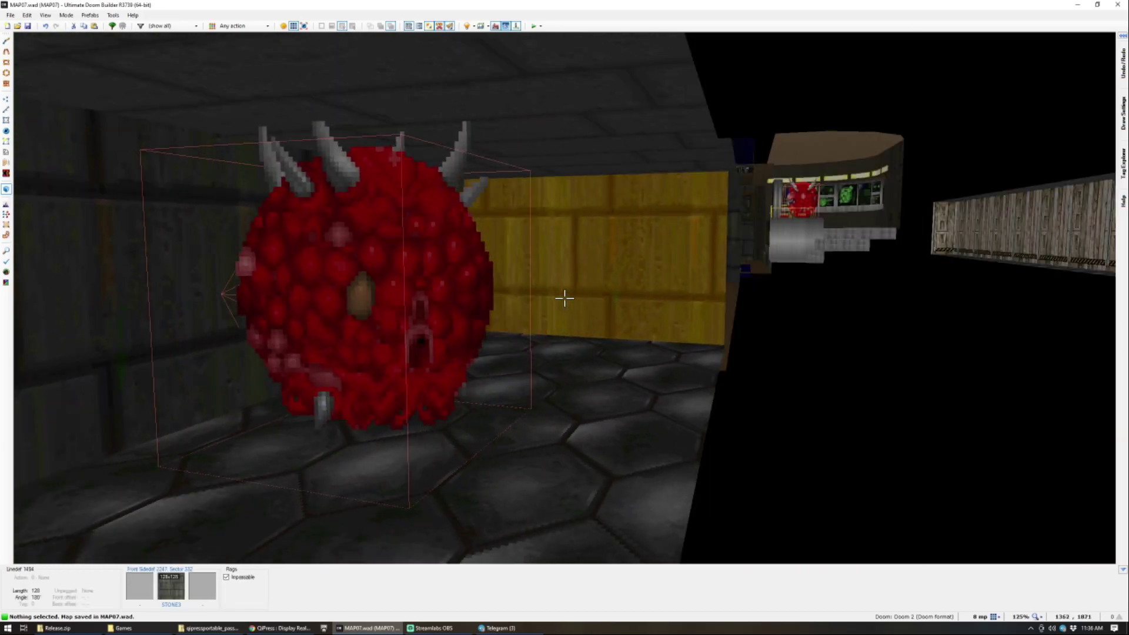
key(w)
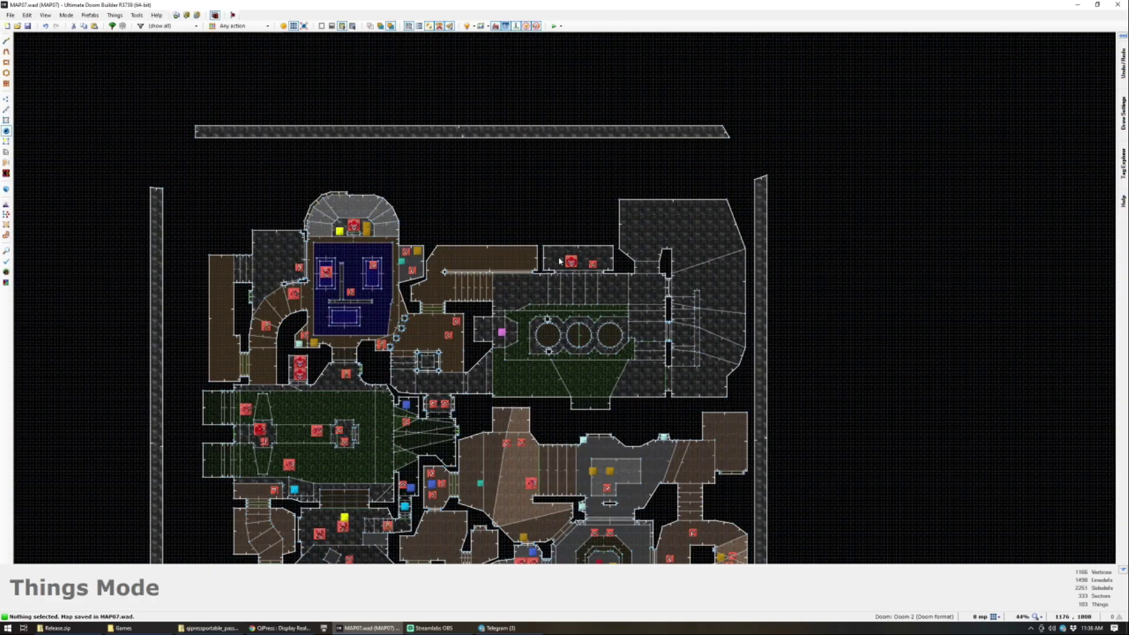
Step: Paste a copy of the Chaingunner into the brown room to the west, behind the long grated window
scroll(550, 250, up, 9)
scroll(538, 257, down, 4)
scroll(535, 261, up, 4)
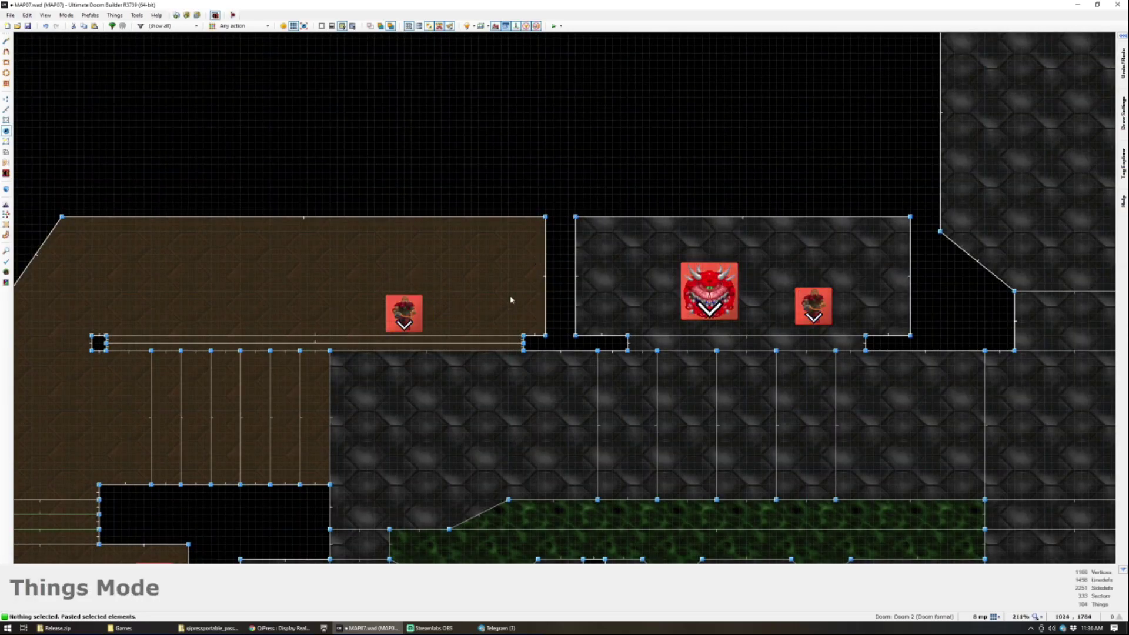
scroll(539, 254, up, 3)
scroll(681, 293, down, 2)
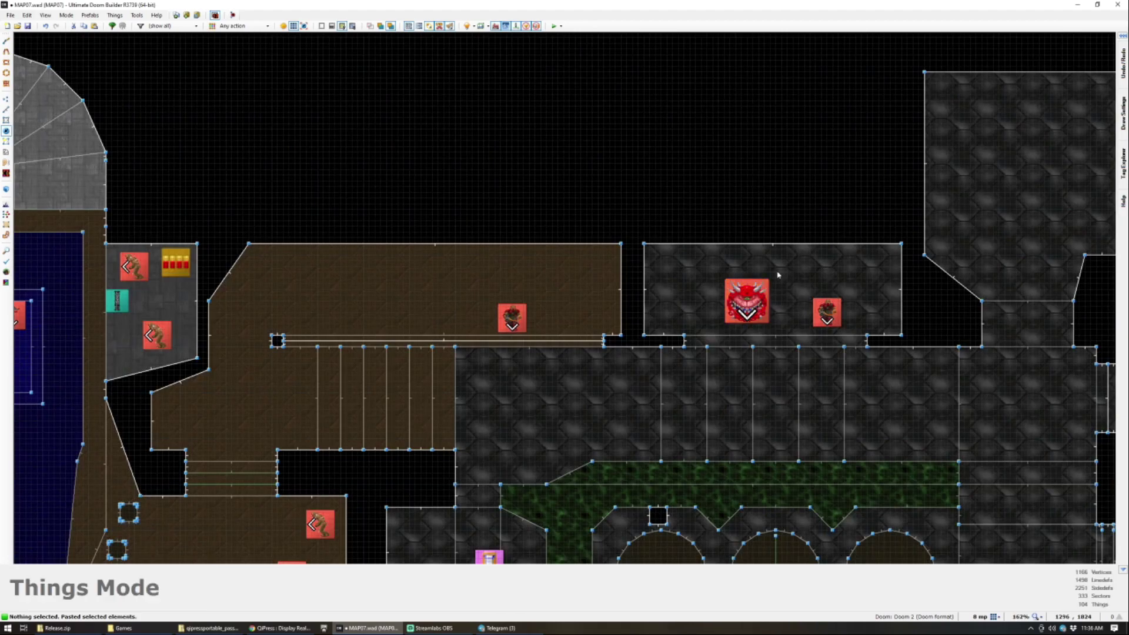
Step: Draw a 32 by 112 passage sector across the gap between the brown room and the monster room
scroll(679, 242, up, 4)
key(space)
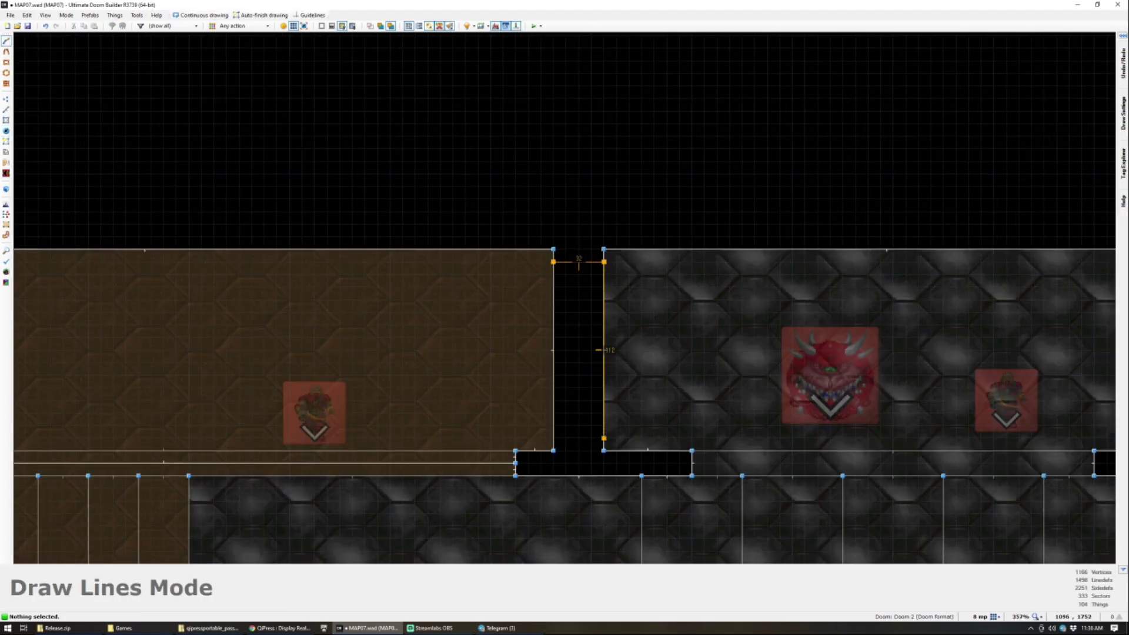
click(550, 267)
Step: Lower the new passage's floor to 8 to form a step between the two rooms
key(q)
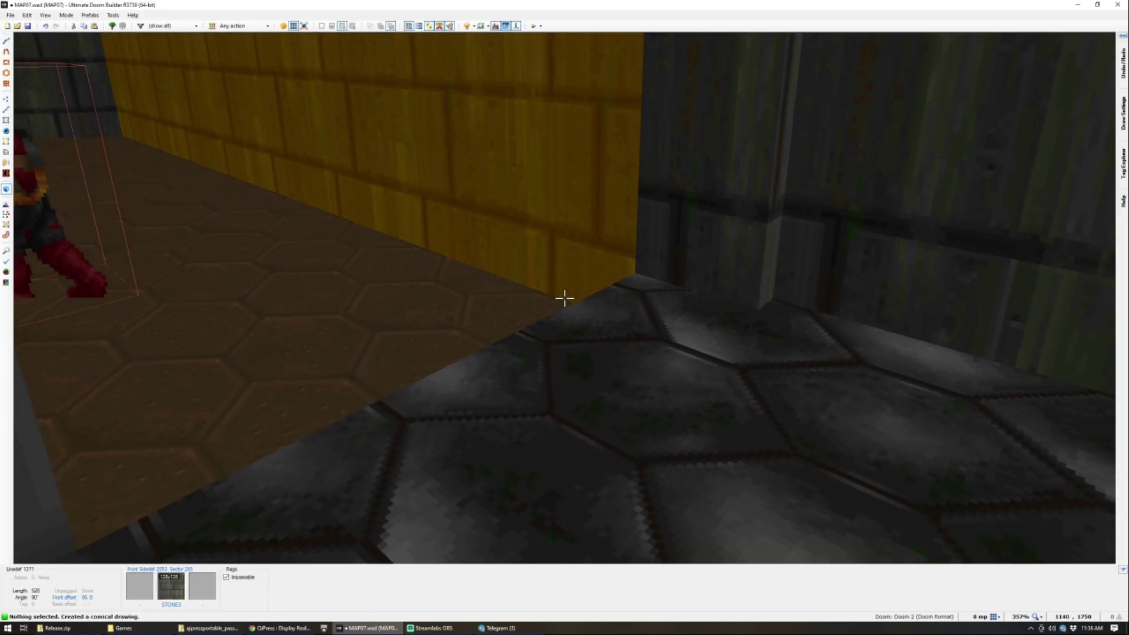
click(565, 298)
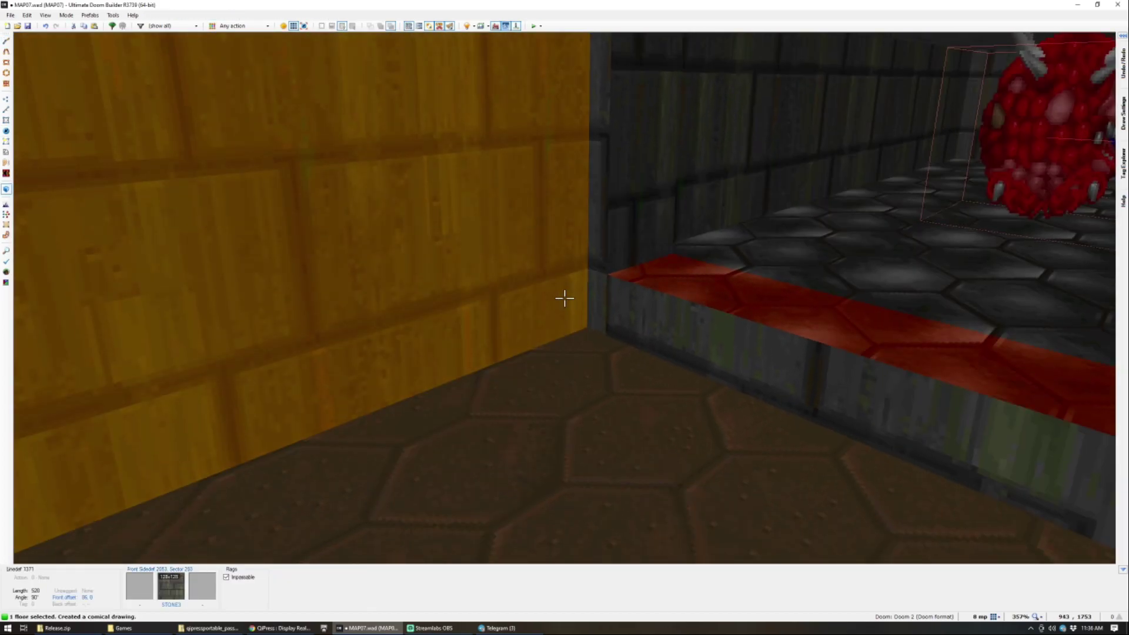
scroll(565, 298, down, 1)
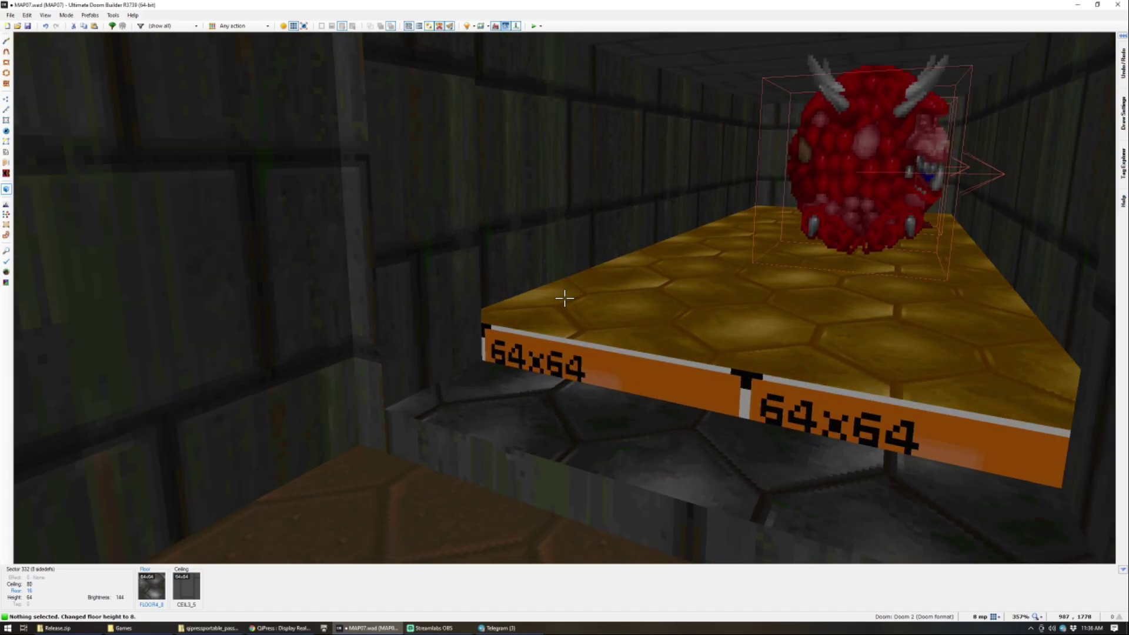
Step: Apply the STEP5 texture to both step risers at the ends of the new passage
key(w)
key(s)
shift+click(565, 298)
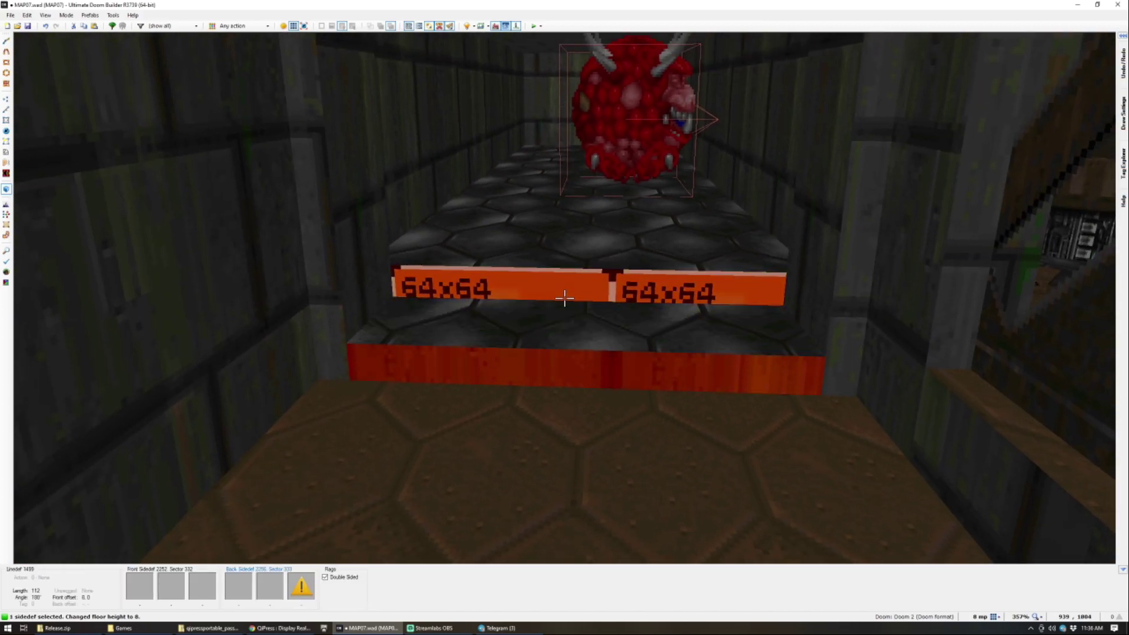
key(t)
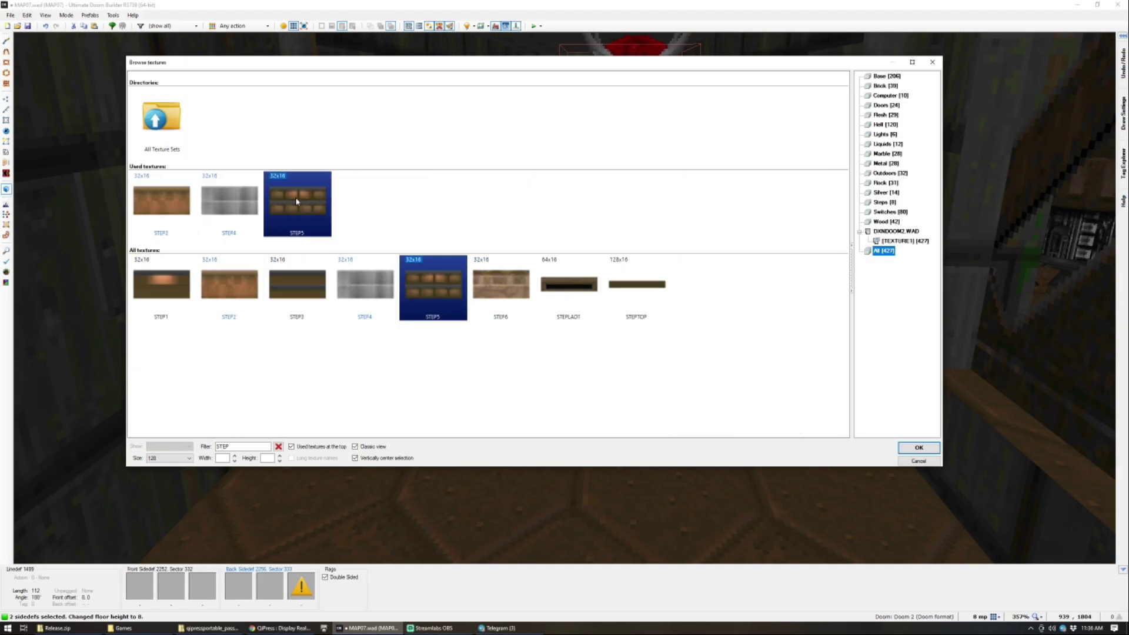
double_click(297, 202)
Step: Lower the new passage's ceiling to 64
key(w)
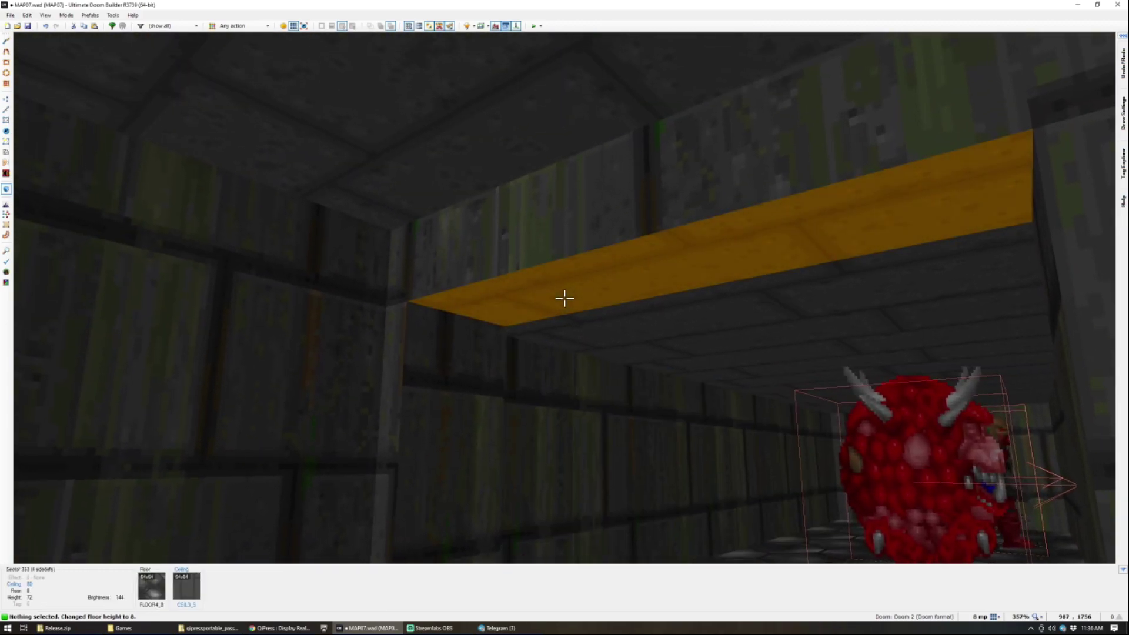
click(564, 299)
key(s)
scroll(565, 298, down, 6)
key(w)
scroll(565, 298, up, 4)
key(c)
Step: Make both side walls of the new passage lower-unpegged
click(565, 298)
key(w)
click(565, 298)
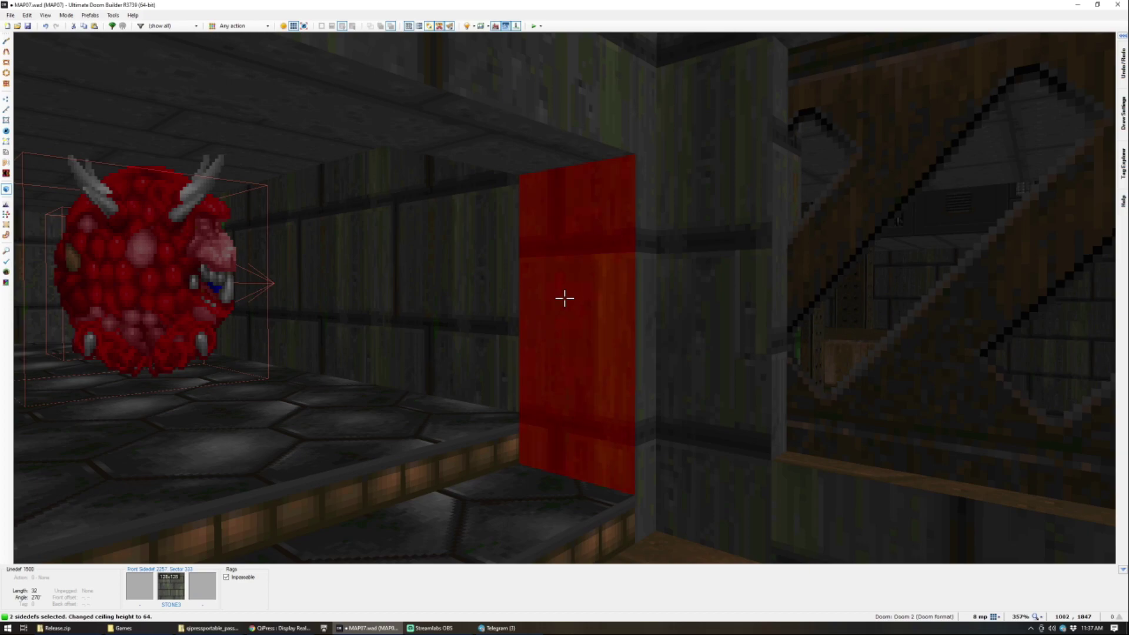
key(l)
key(c)
Step: Lower the passage's ceiling to 8 to close it like a door, and check the wall facing the brown room
click(565, 299)
key(s)
scroll(565, 298, down, 3)
scroll(565, 299, down, 4)
key(c)
key(w)
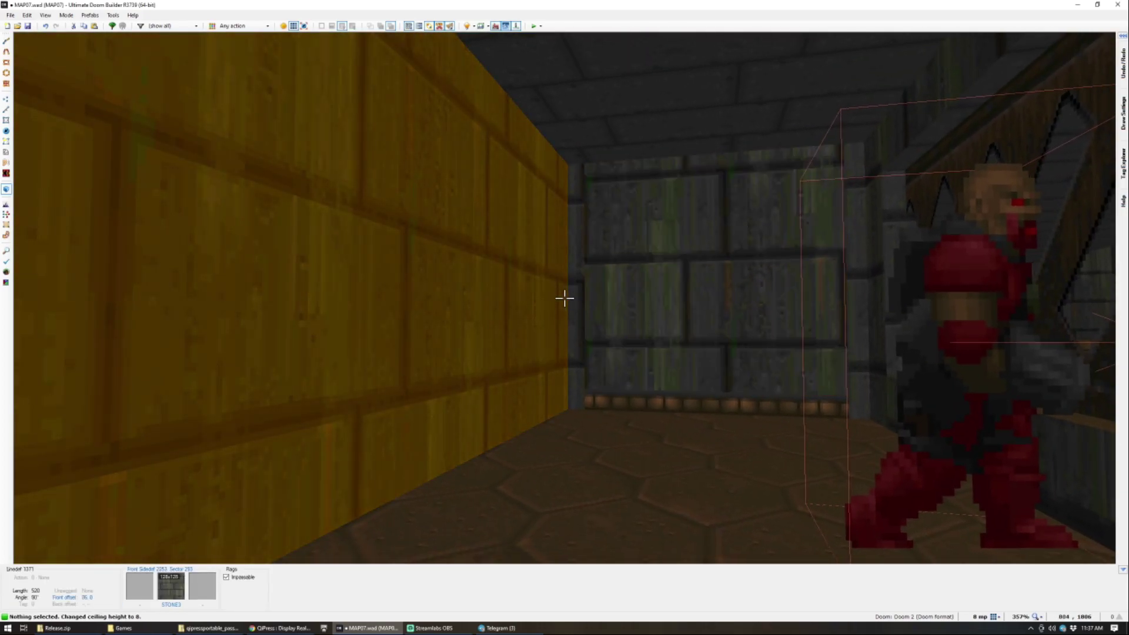
key(w)
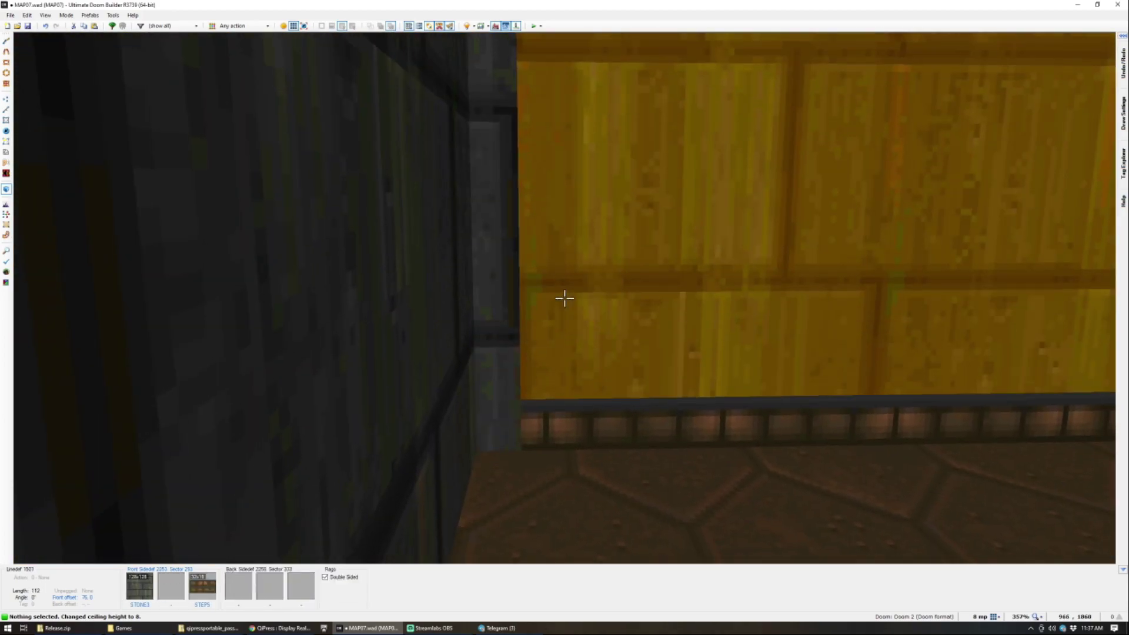
Step: Assign action 118, D1 Door Open Stay (fast), to the linedef where the closed passage meets the brown room
key(s)
key(q)
scroll(576, 275, up, 5)
key(l)
right_click(610, 312)
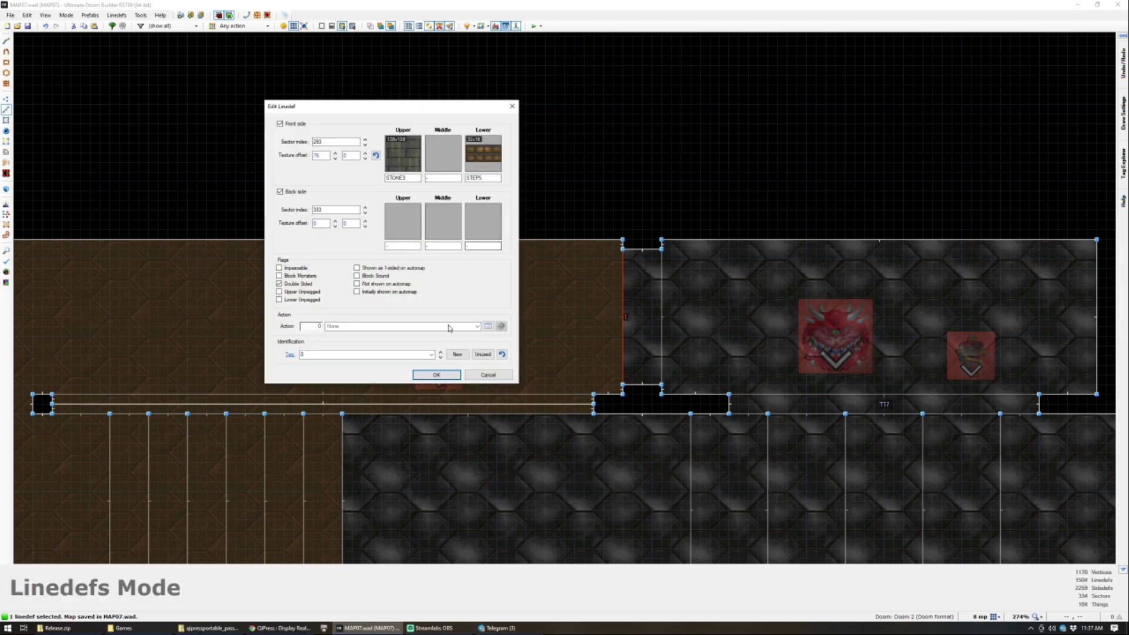
click(488, 327)
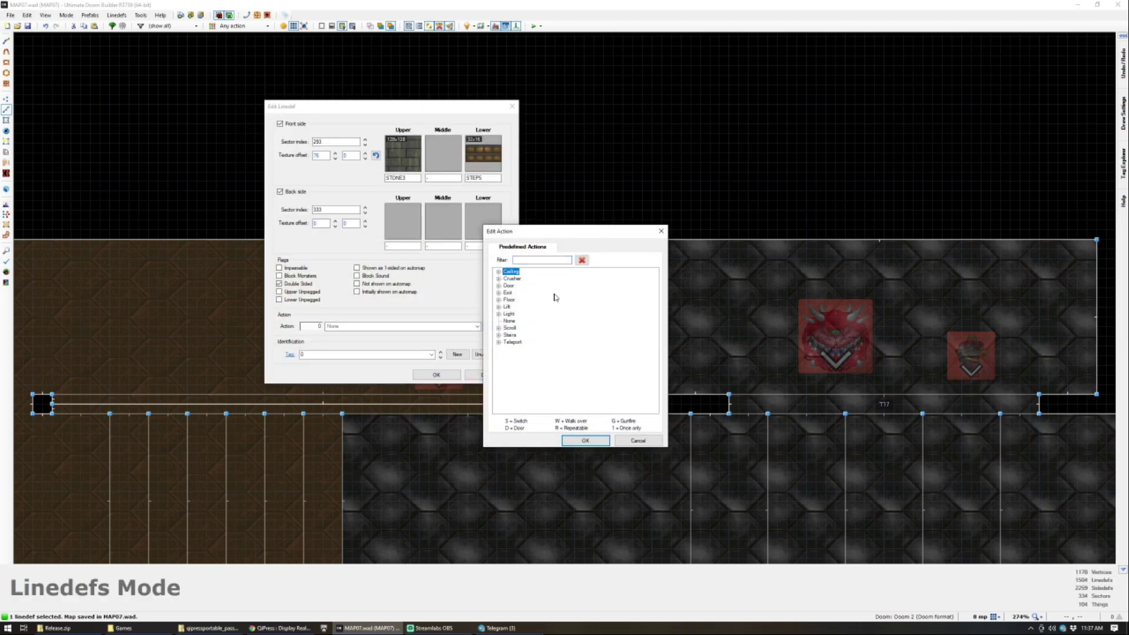
text(d1)
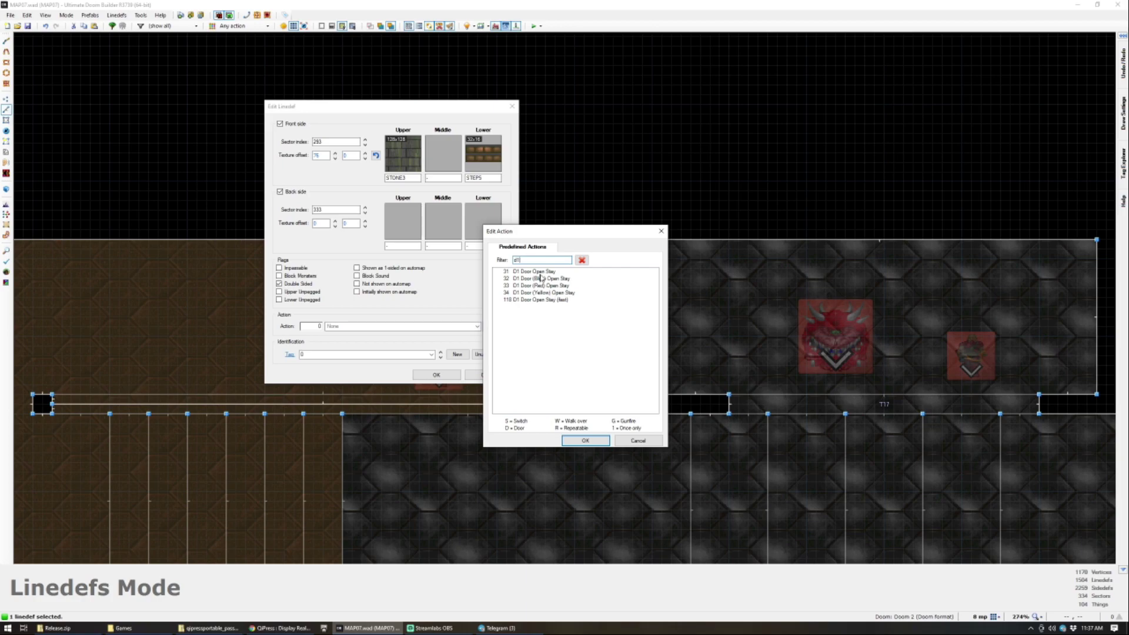
double_click(538, 302)
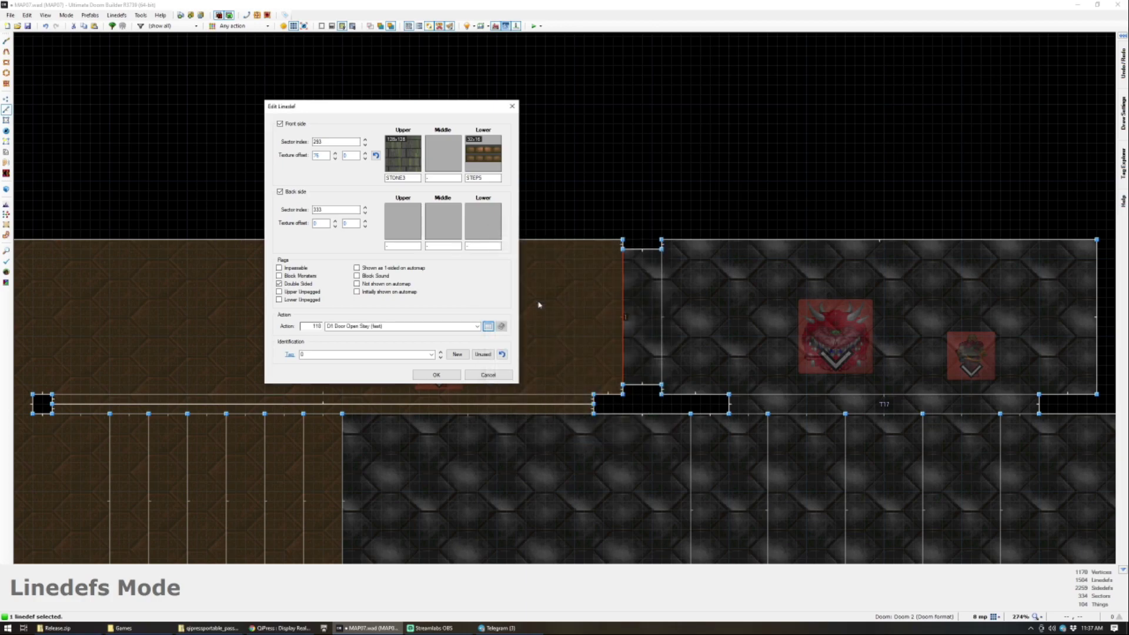
click(438, 375)
Step: Paste the STONE3 texture onto the short untextured wall beside the new door on the closet side
key(e)
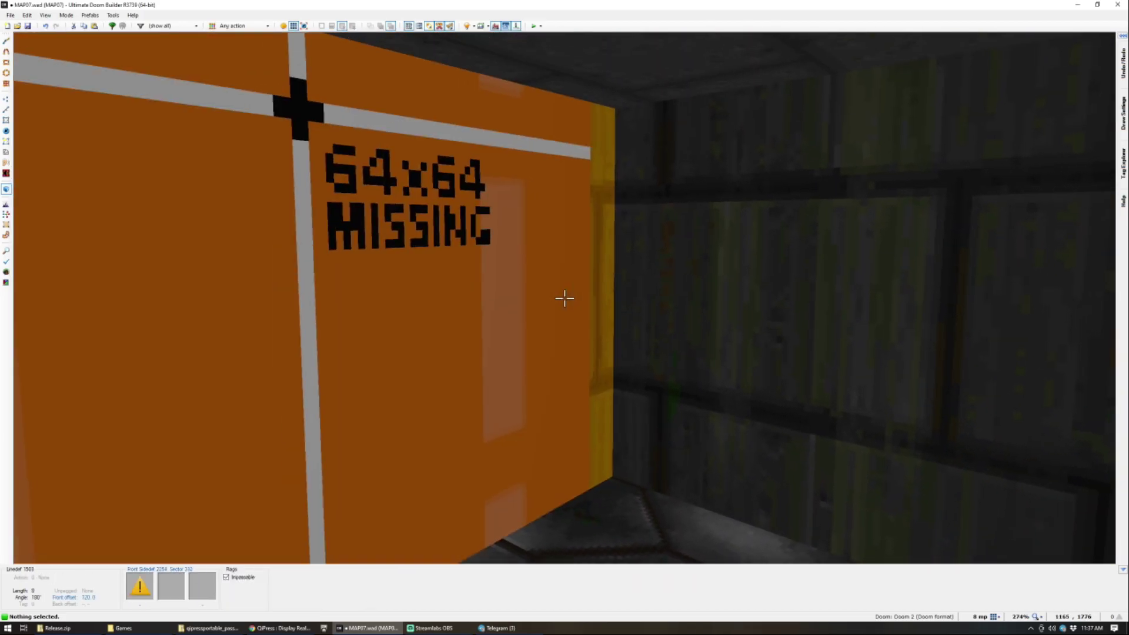
key(ctrl+v)
key(e)
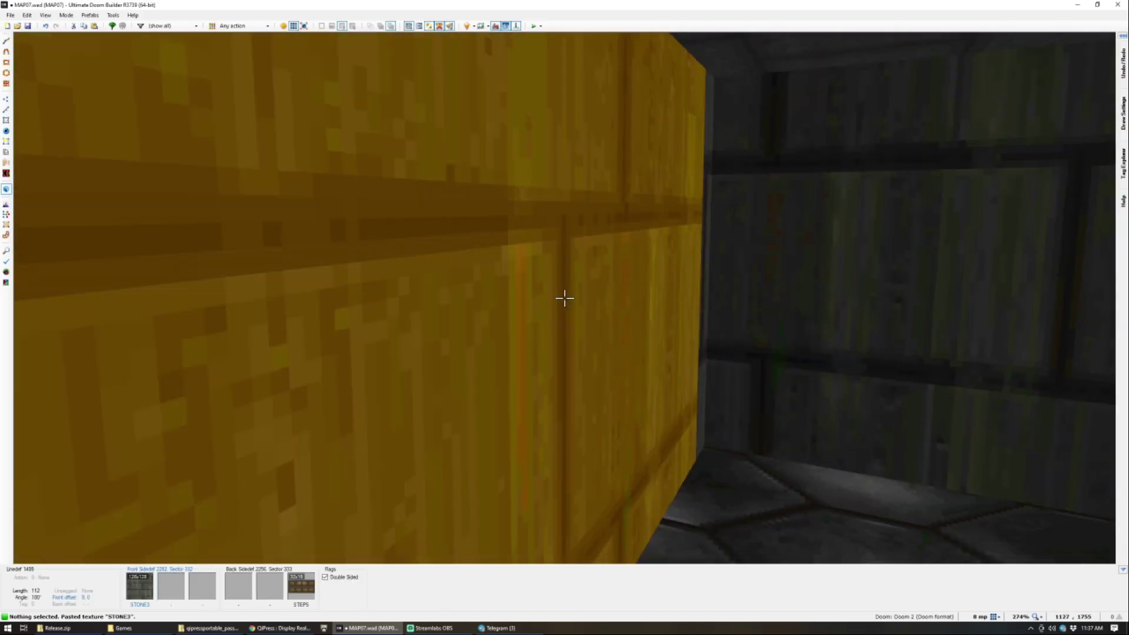
key(q)
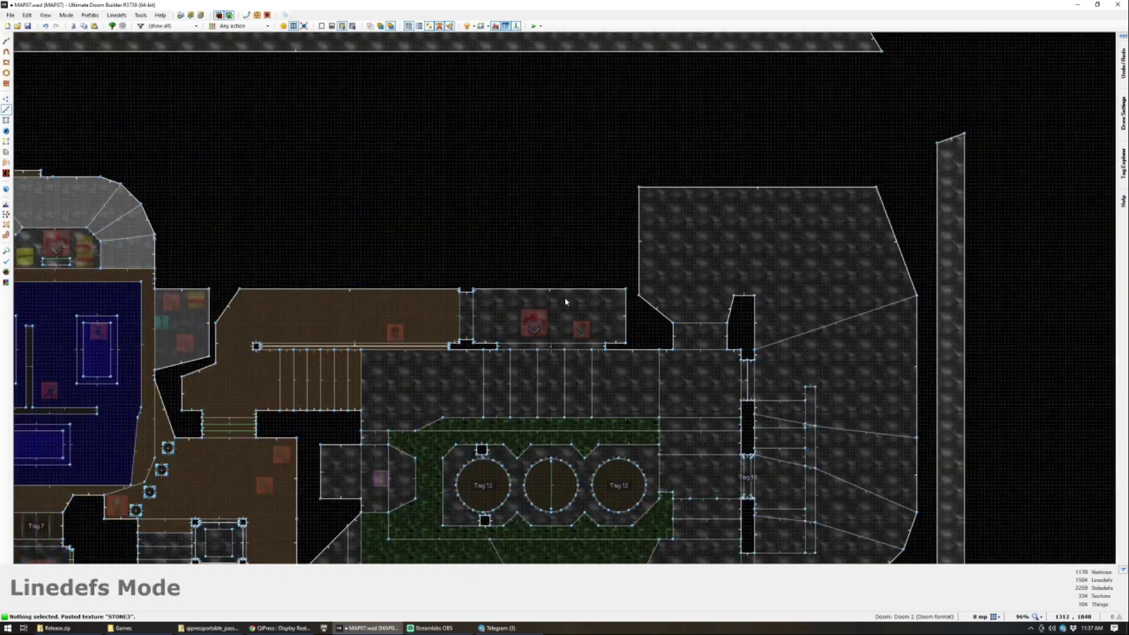
Step: Add three shallow 64-unit-wide recesses along the monster closet's north wall, placing pasted copies of the first one
scroll(623, 270, down, 1)
scroll(613, 302, up, 3)
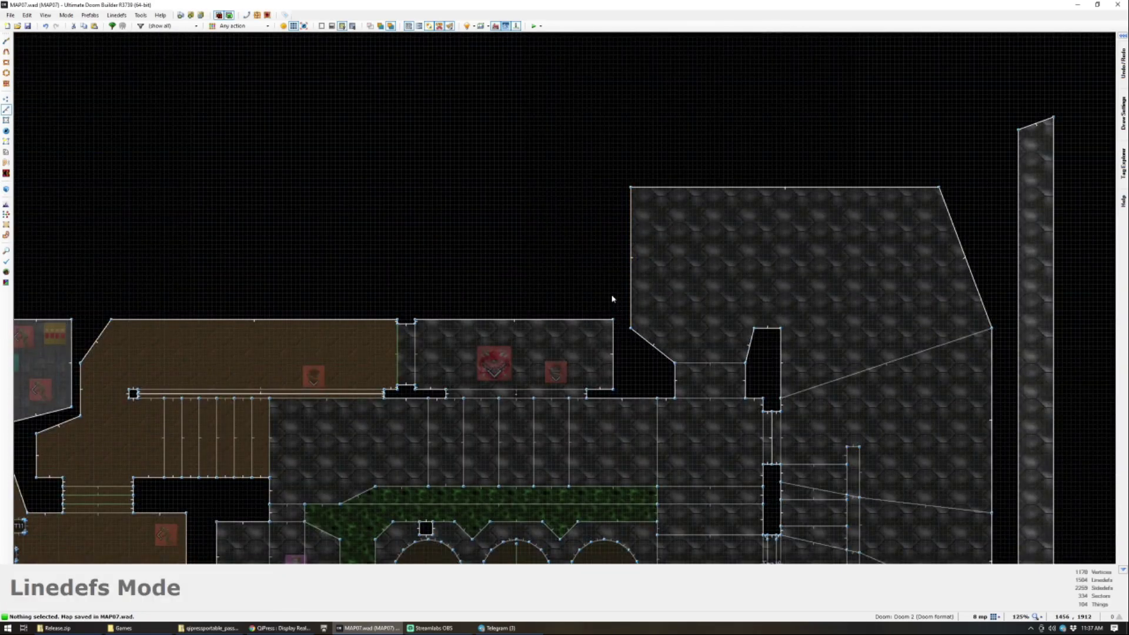
key(q)
key(e)
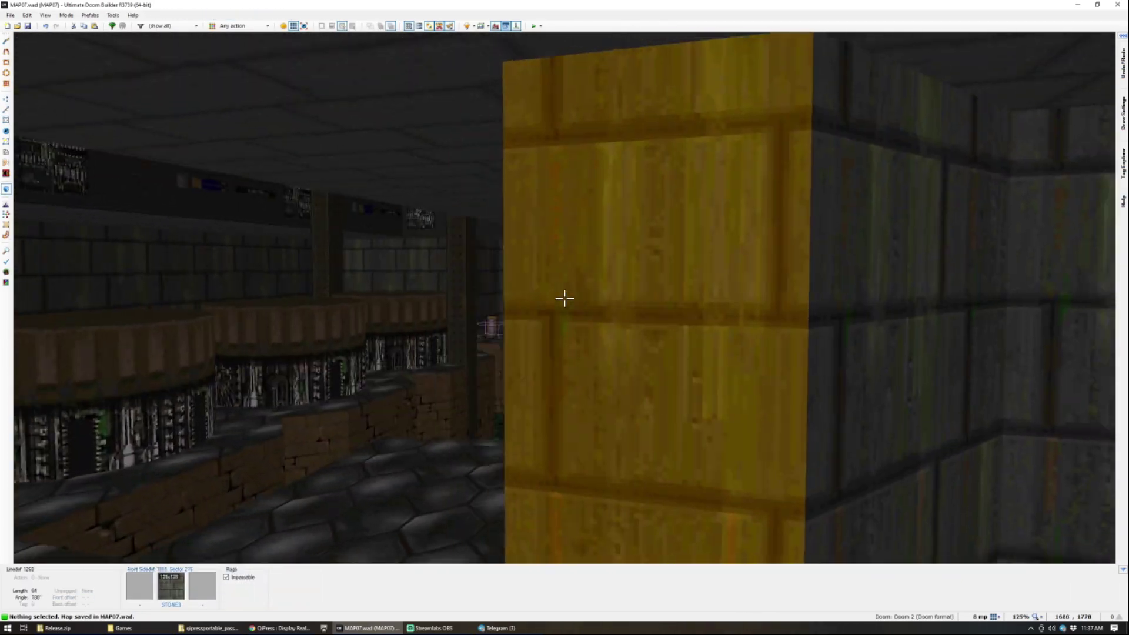
key(w)
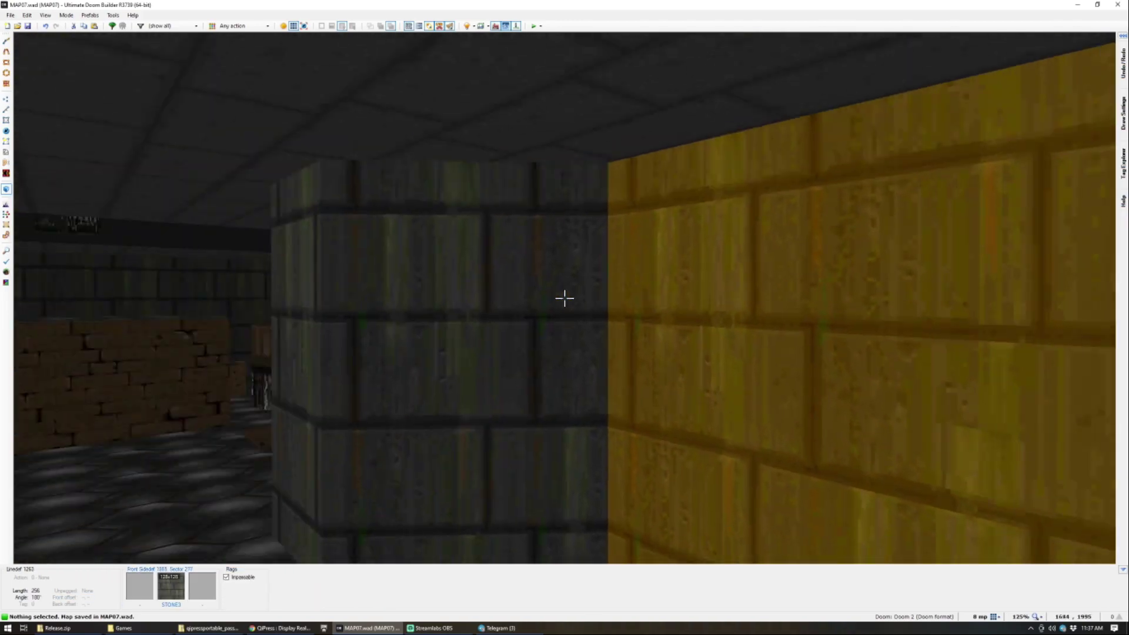
key(q)
scroll(512, 328, up, 5)
scroll(547, 354, down, 3)
scroll(615, 402, up, 3)
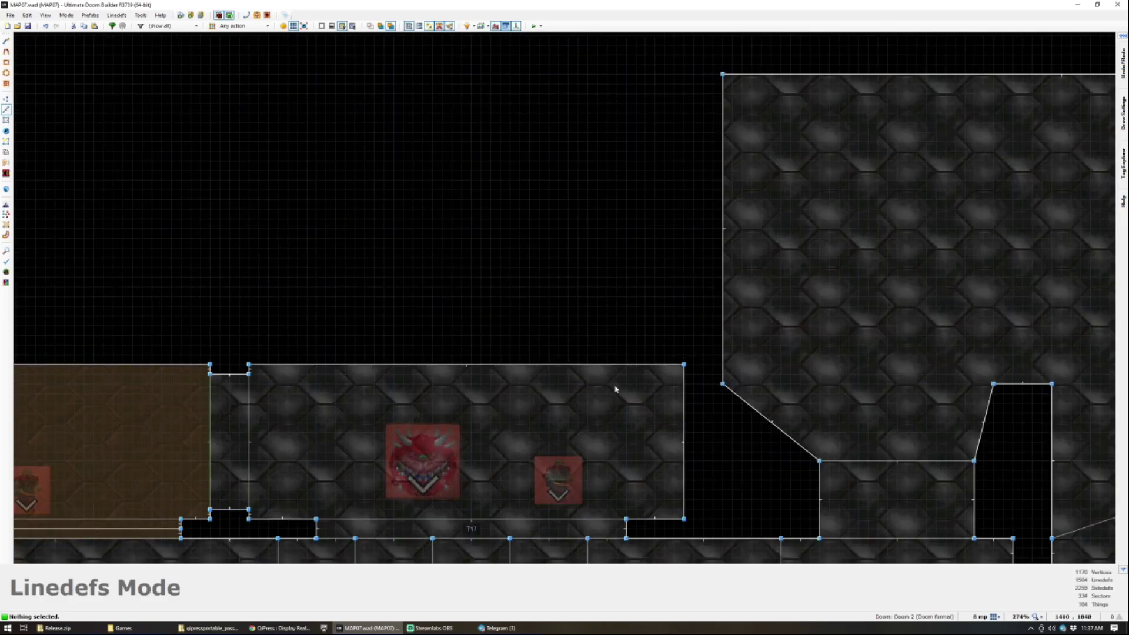
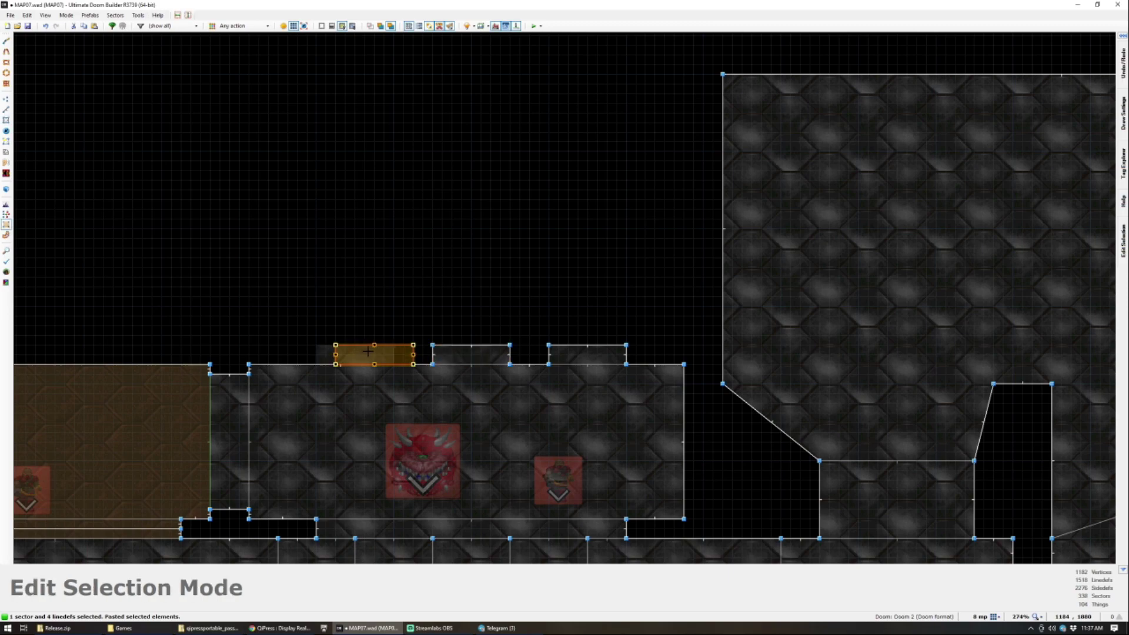
key(Return)
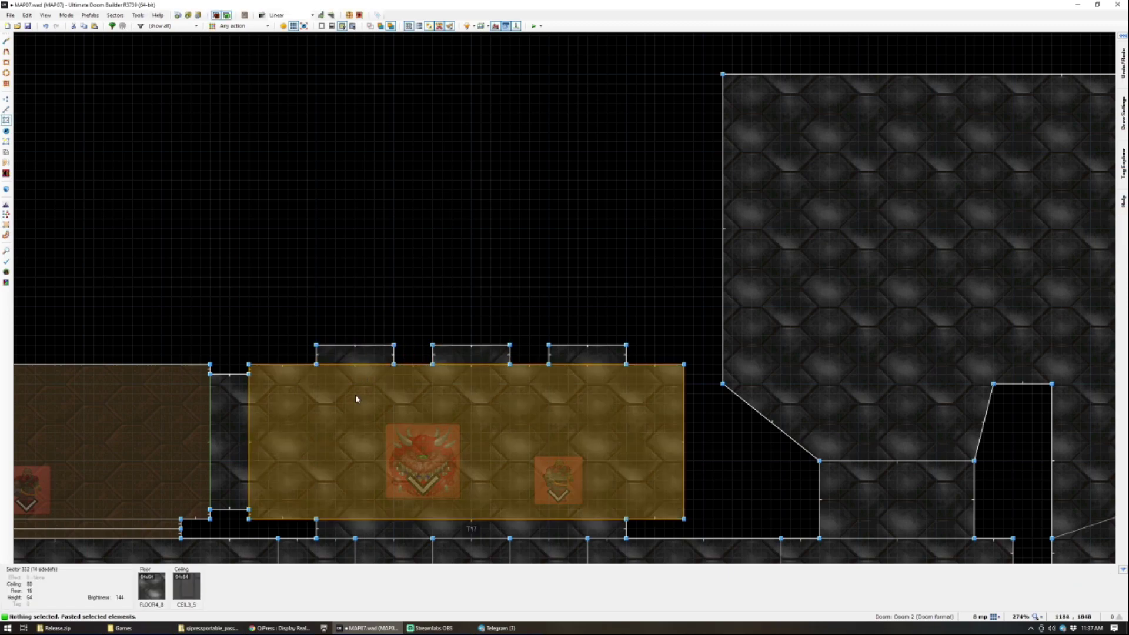
Step: Apply the COMPTALL texture to the back walls of the western and middle recesses
key(w)
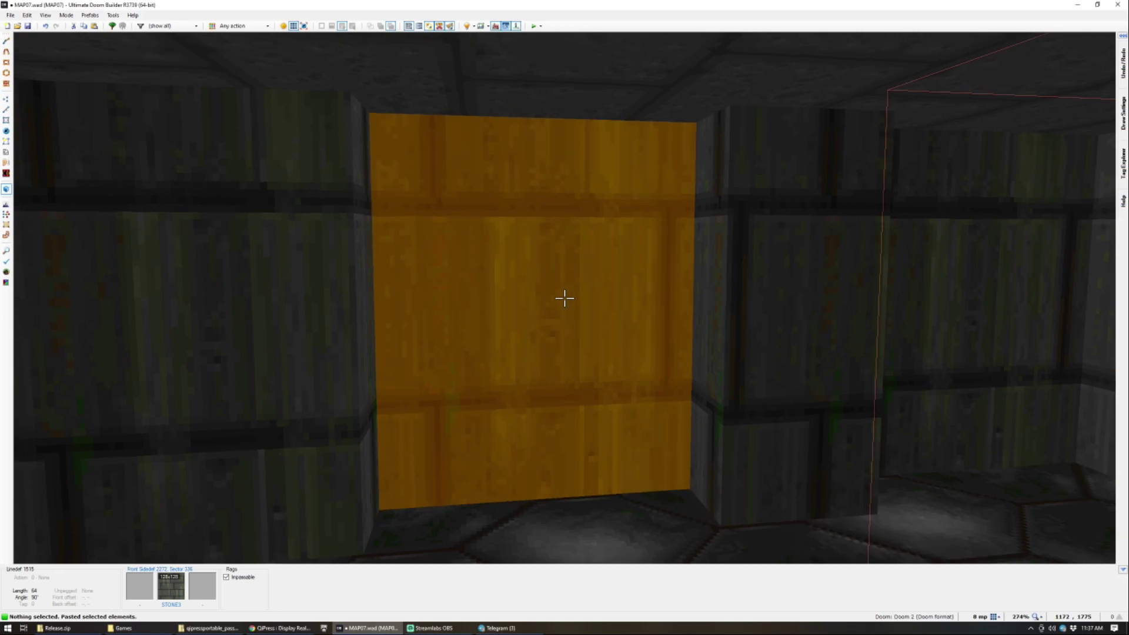
click(565, 298)
click(565, 298)
right_click(564, 298)
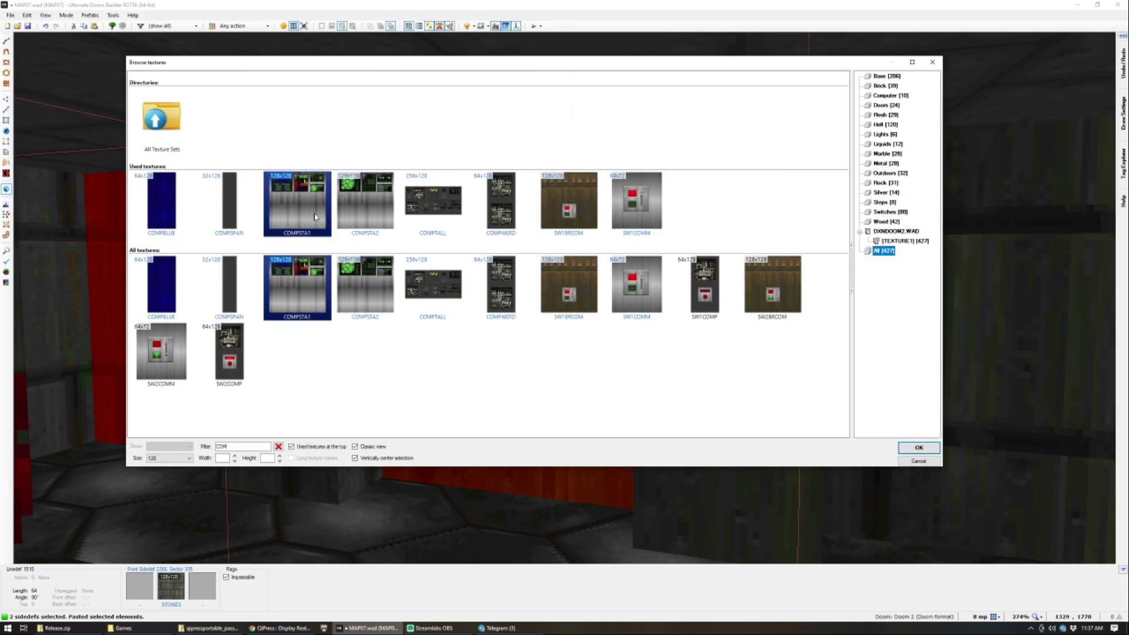
double_click(315, 216)
right_click(565, 299)
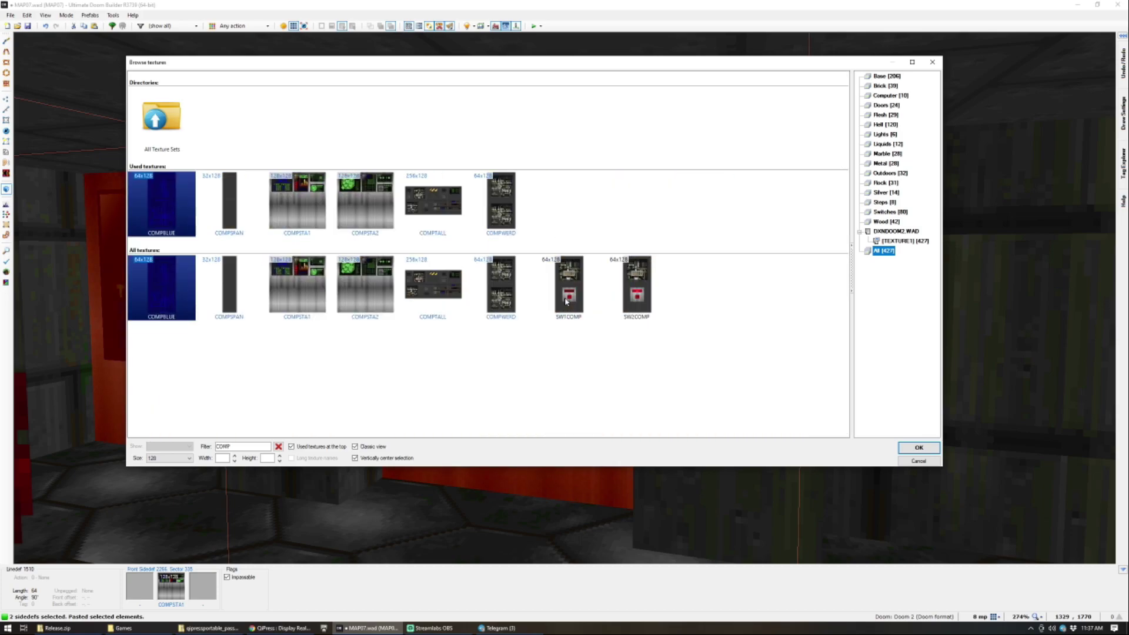
double_click(458, 286)
key(c)
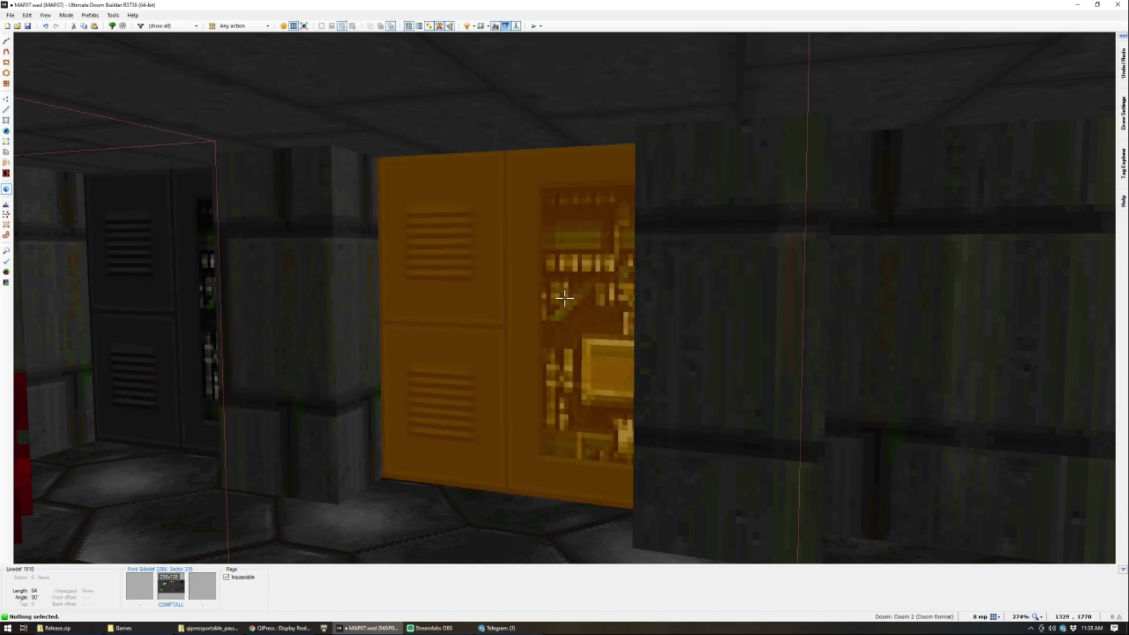
Step: Shift the middle recess's back-wall texture to a horizontal offset of 96 so the striped panel fills it
click(565, 298)
key(Left)
key(Left)
key(Left)
key(Left)
key(Up)
key(Up)
key(Up)
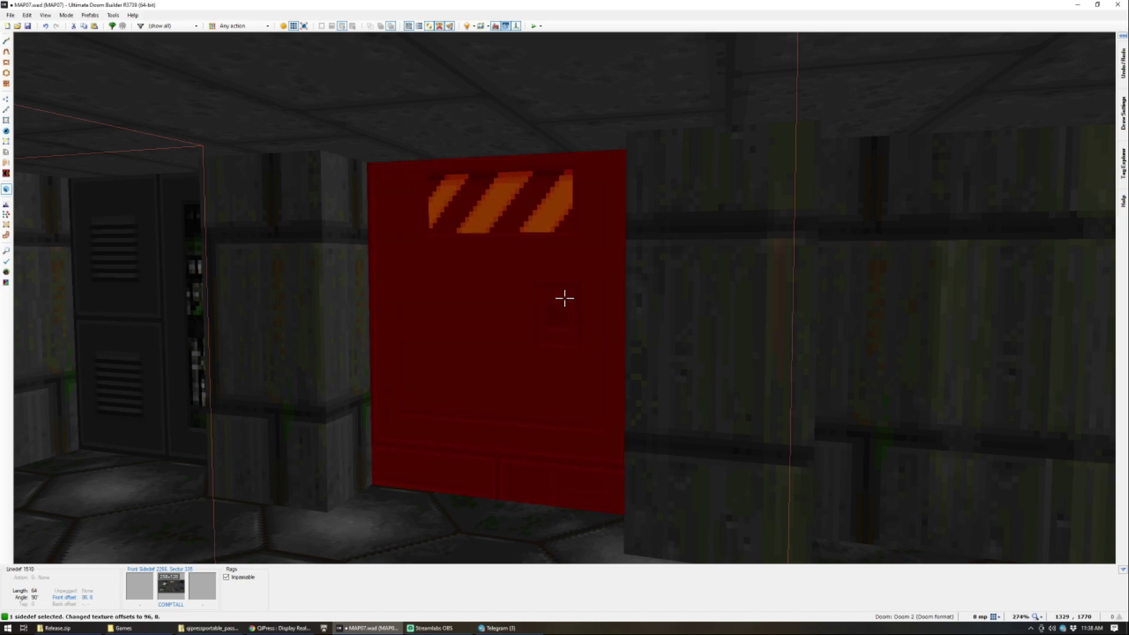
click(564, 298)
Step: Shift the western recess's back-wall texture to offsets -64, 0 so the monitor panel fills it
key(s)
click(564, 299)
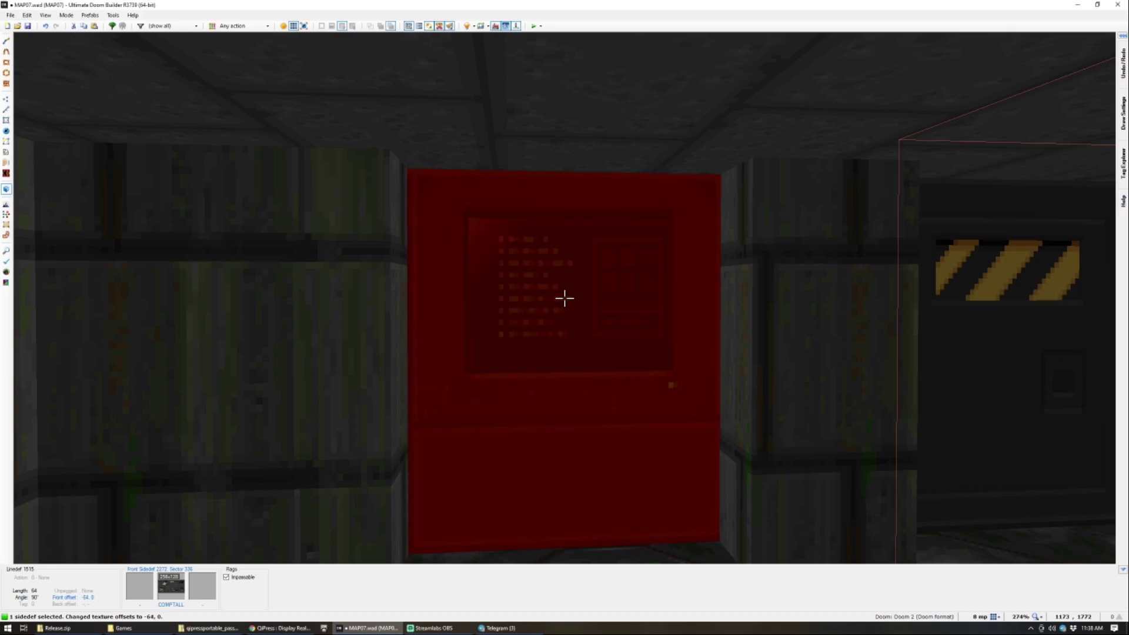
click(565, 299)
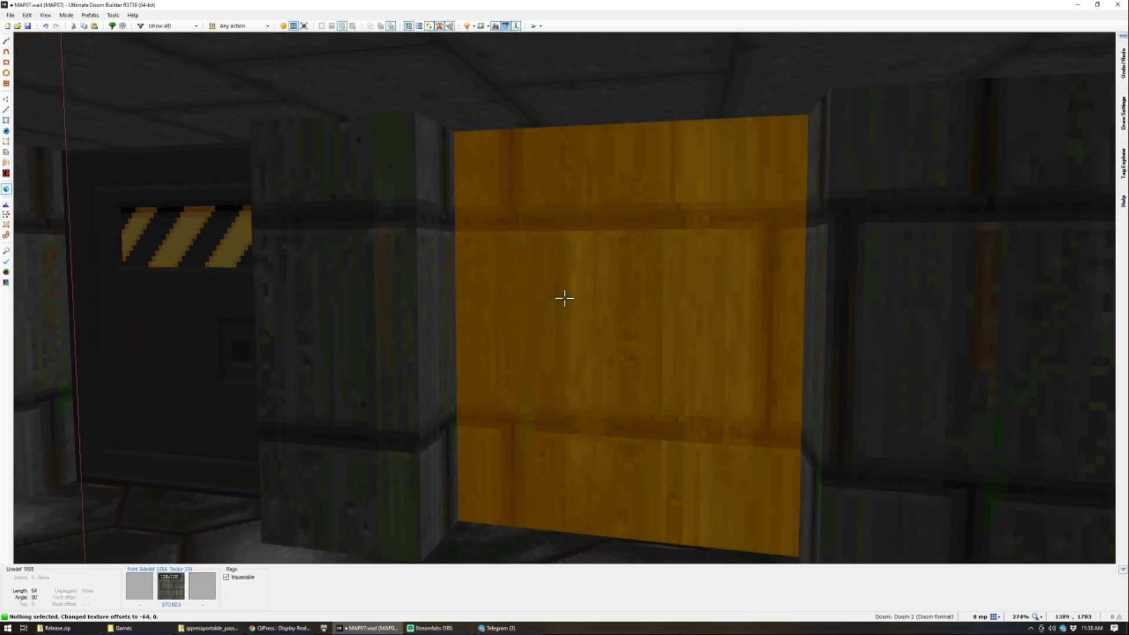
Step: Apply the COMPTALL texture to the back wall of the eastern recess
click(565, 299)
right_click(565, 298)
text(COM)
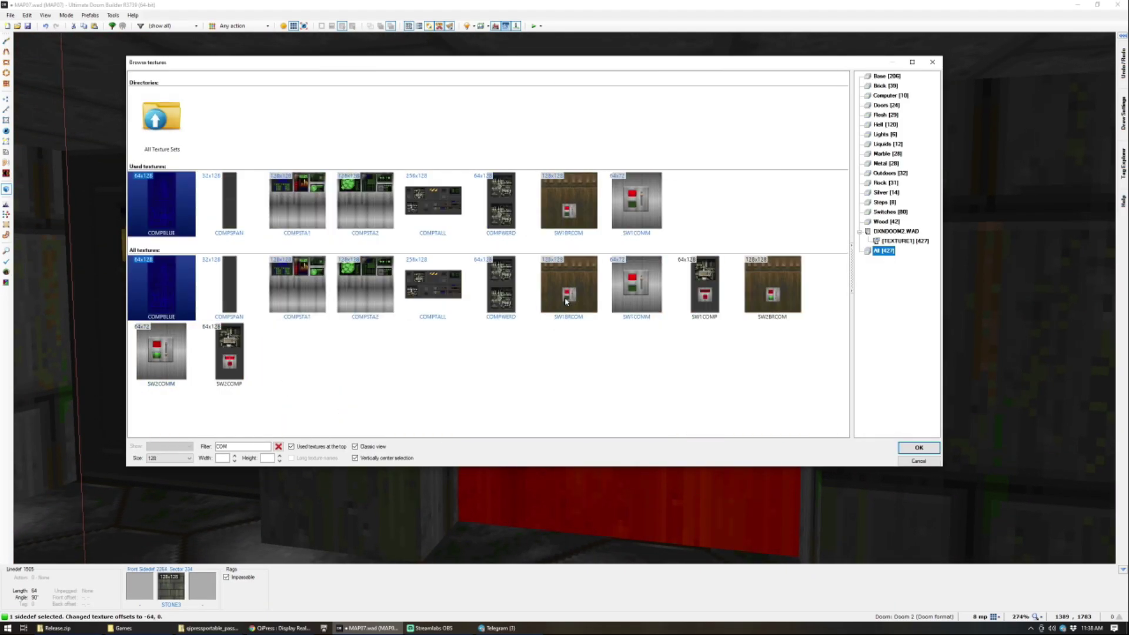
double_click(446, 291)
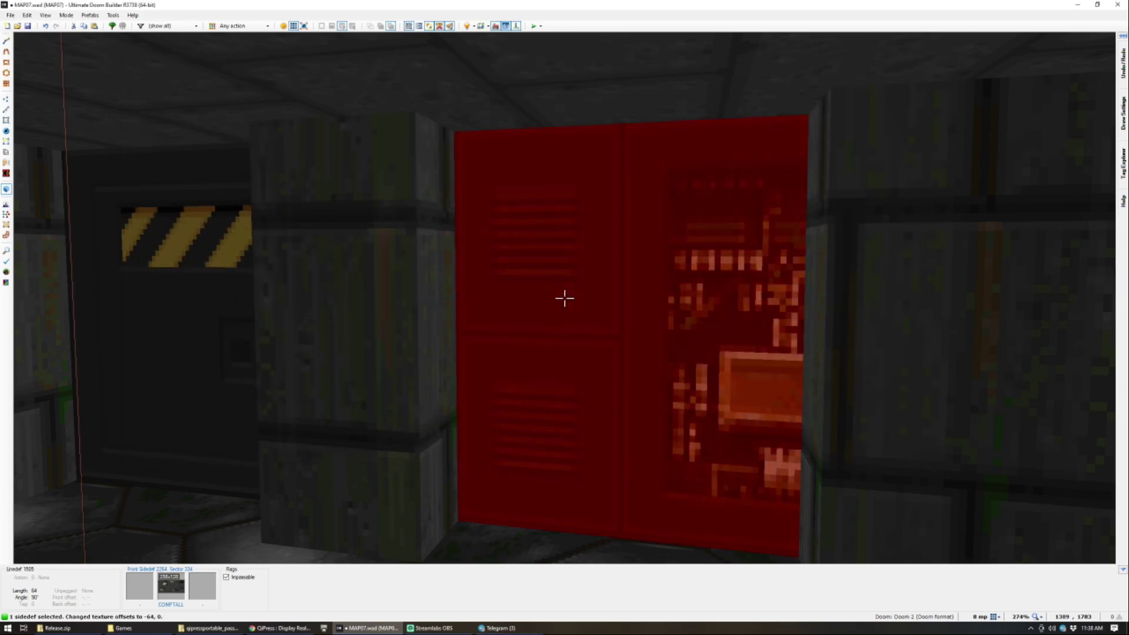
click(565, 298)
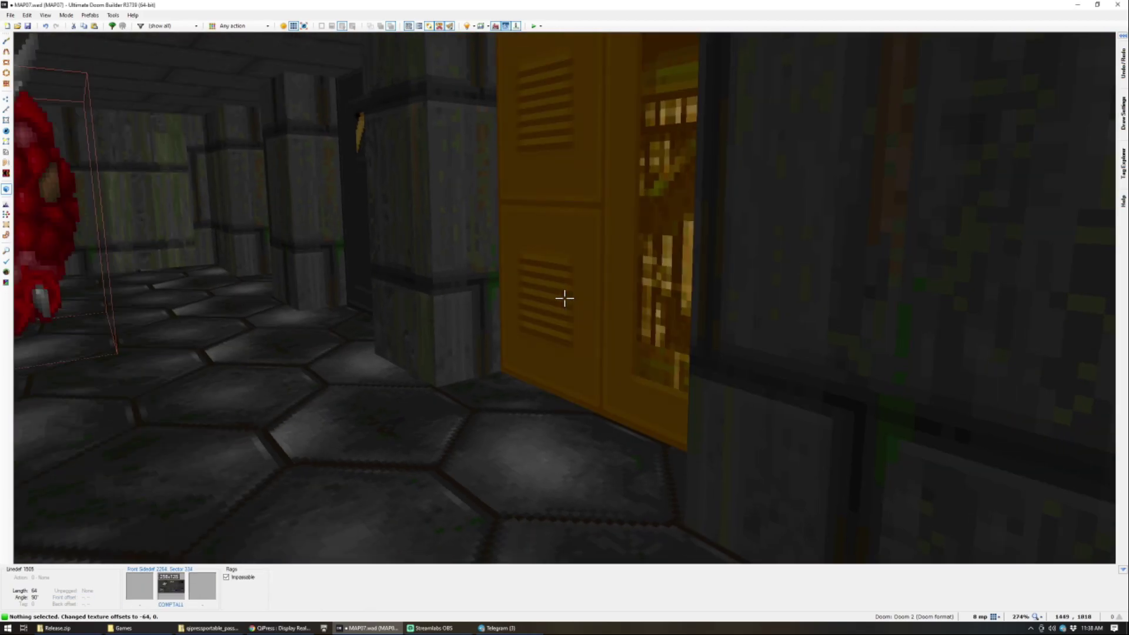
Step: Save the map, draw a 96 by 64 room directly north of the eastern recess, and inspect it in 3D
key(q)
scroll(565, 299, down, 5)
scroll(565, 302, up, 4)
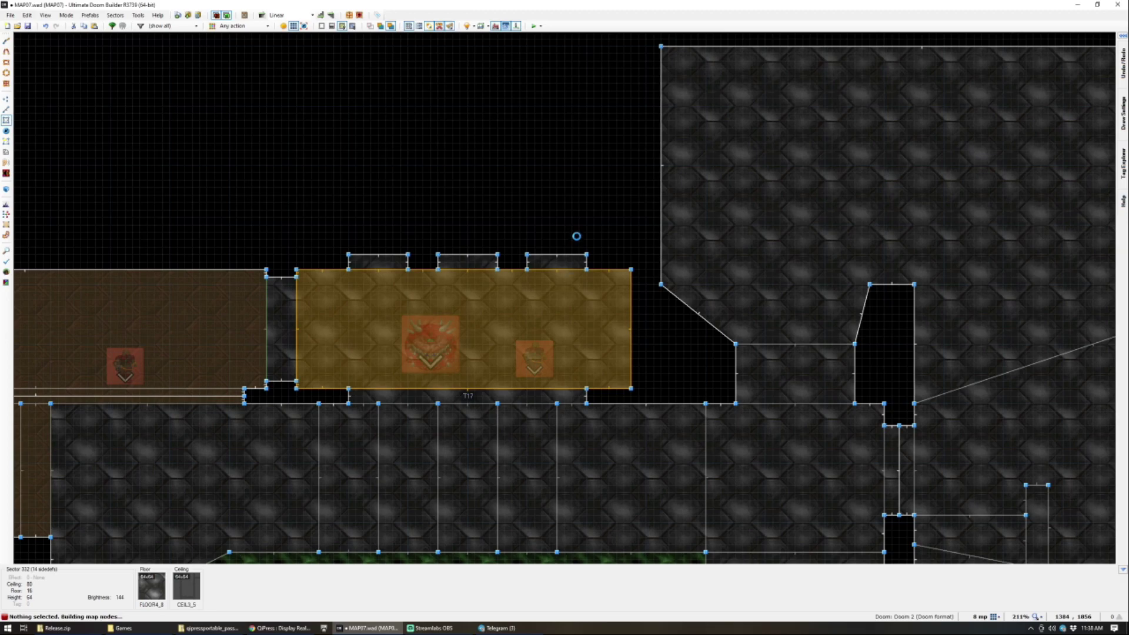
scroll(577, 236, down, 1)
scroll(577, 195, up, 3)
scroll(579, 195, down, 2)
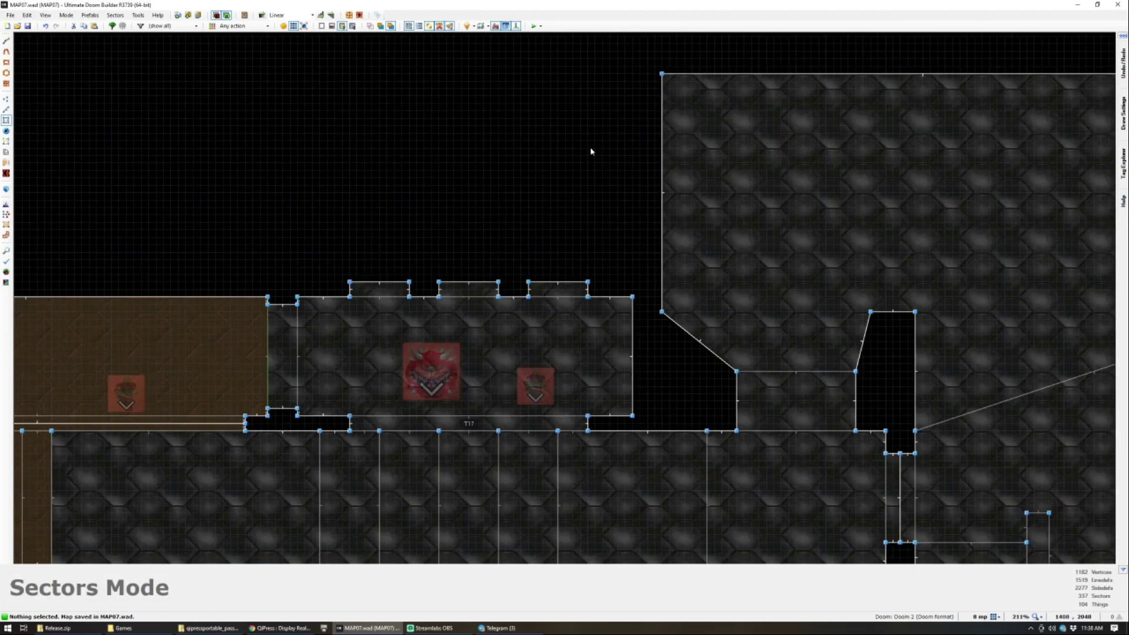
scroll(554, 176, down, 2)
scroll(555, 344, up, 5)
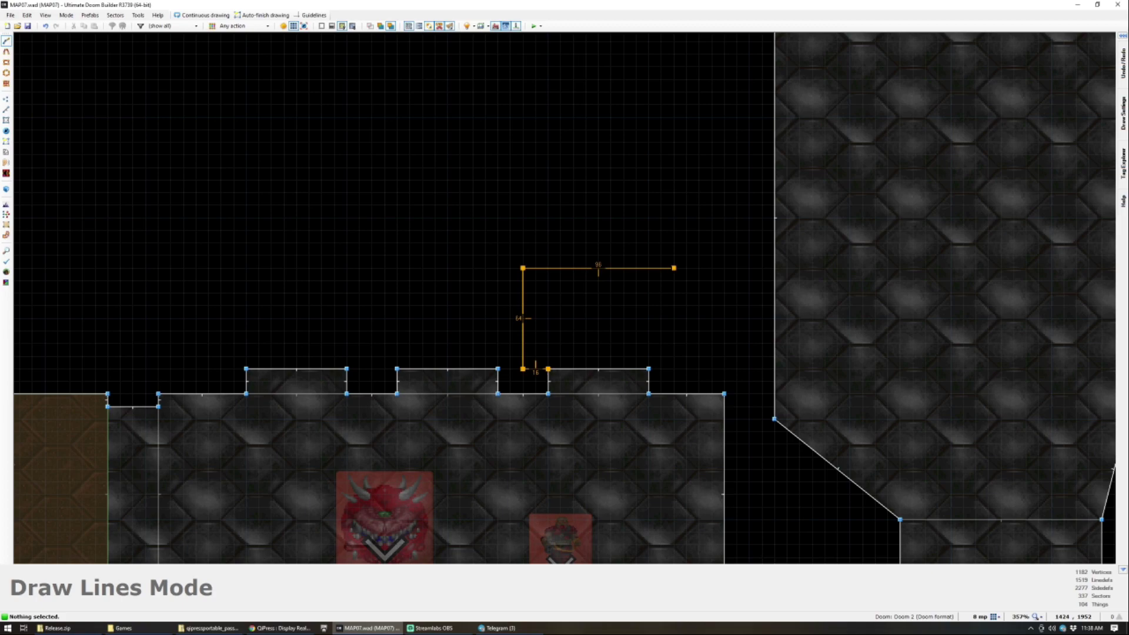
scroll(634, 369, down, 1)
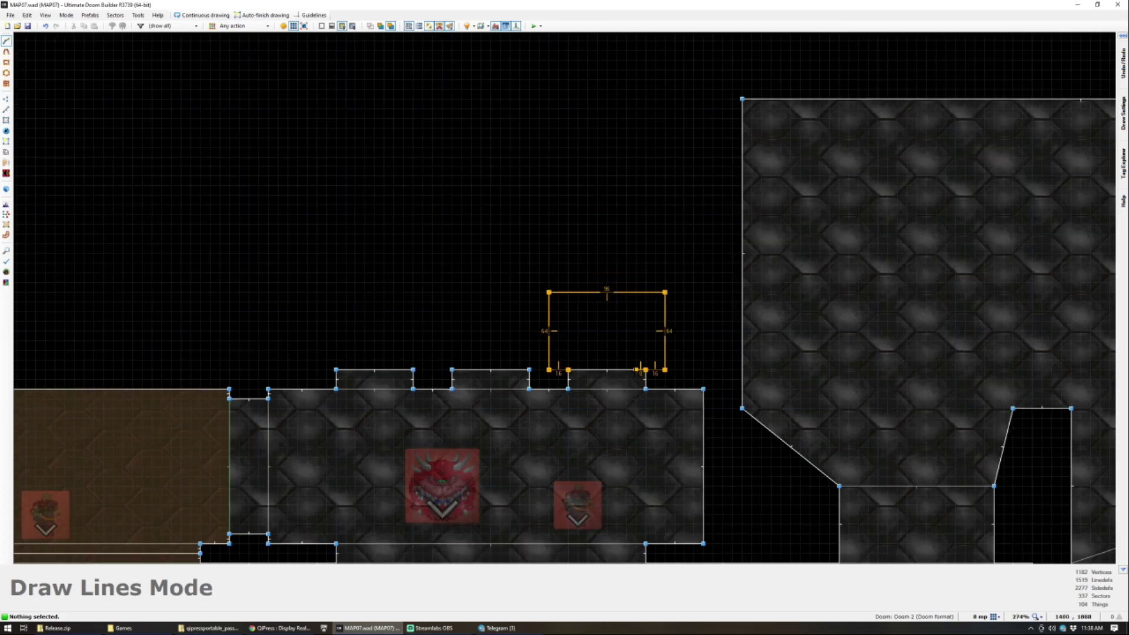
key(q)
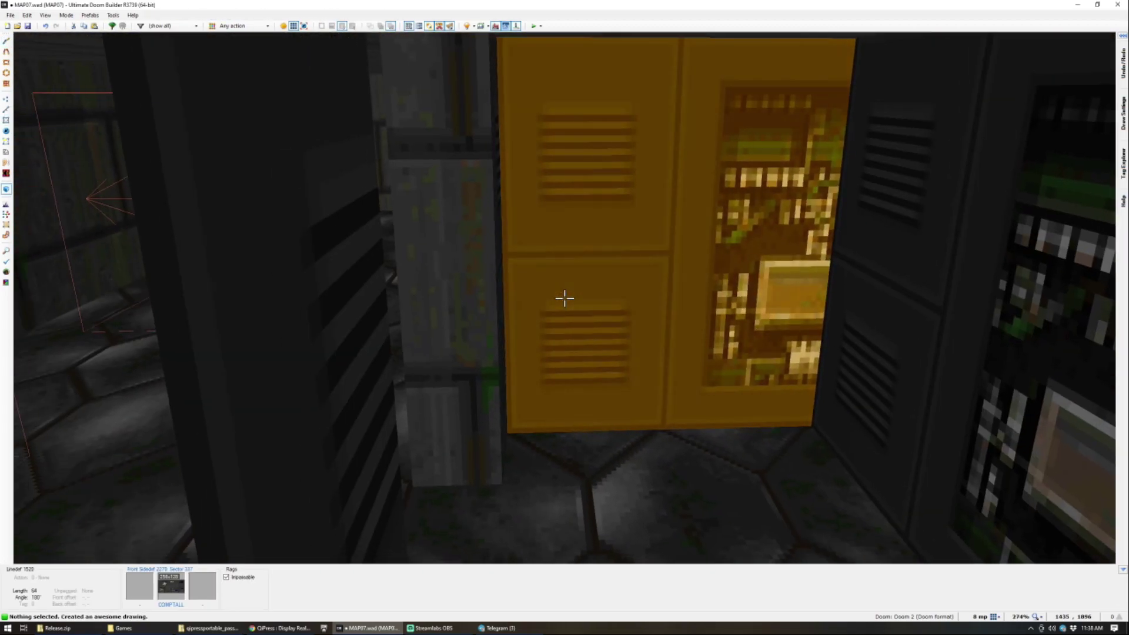
key(d)
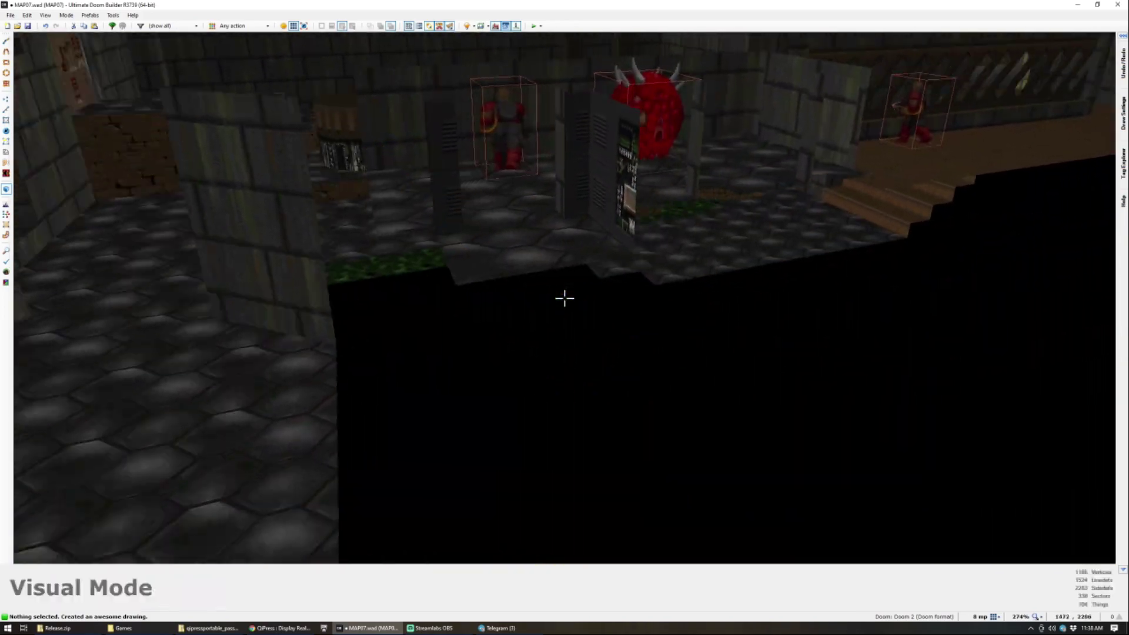
Step: Draw a 96 by 32 sector north of the new room and paste copies of it northward as further strips
key(q)
scroll(529, 396, up, 1)
key(d)
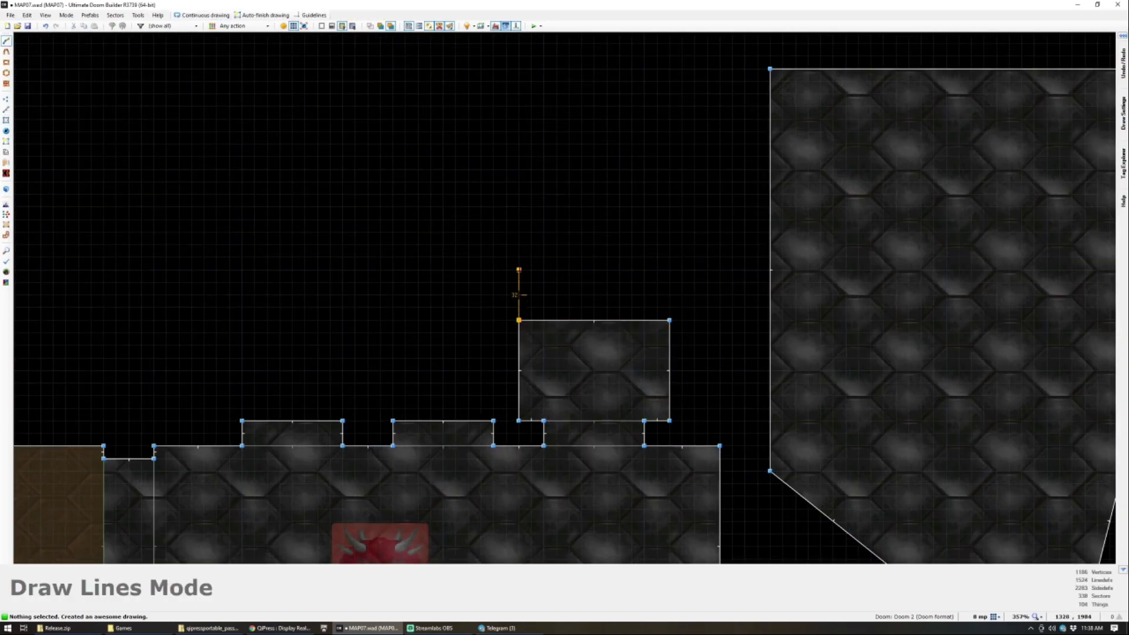
click(575, 301)
key(ctrl+c)
key(ctrl+v)
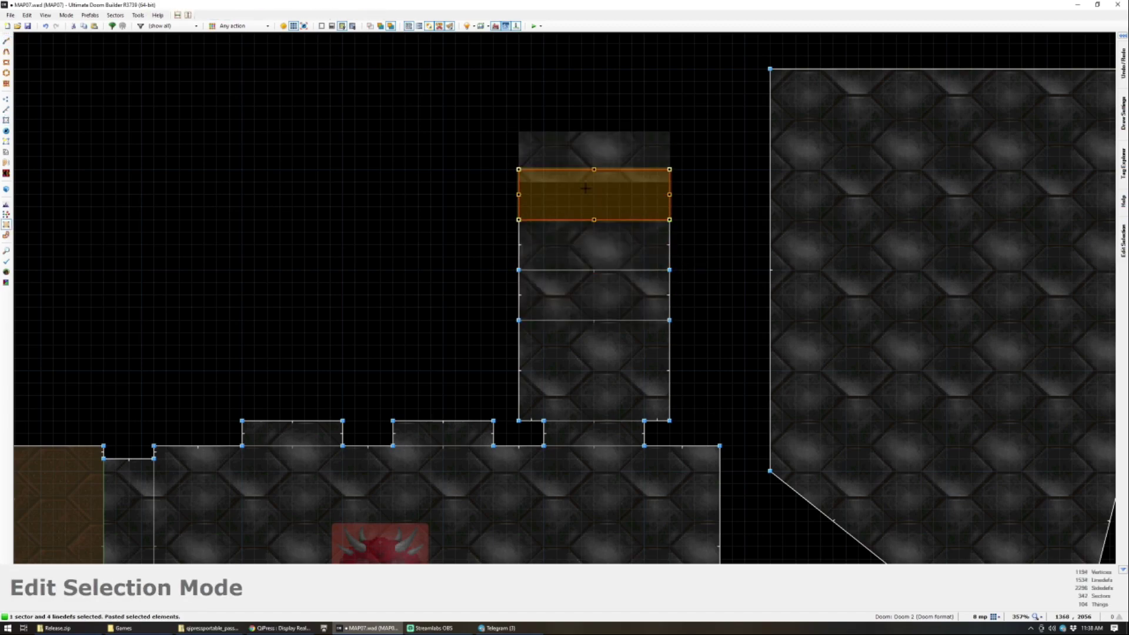
Step: Lower the strips' floors progressively northward to form a descending staircase, with the second strip at -16
key(q)
key(d)
key(e)
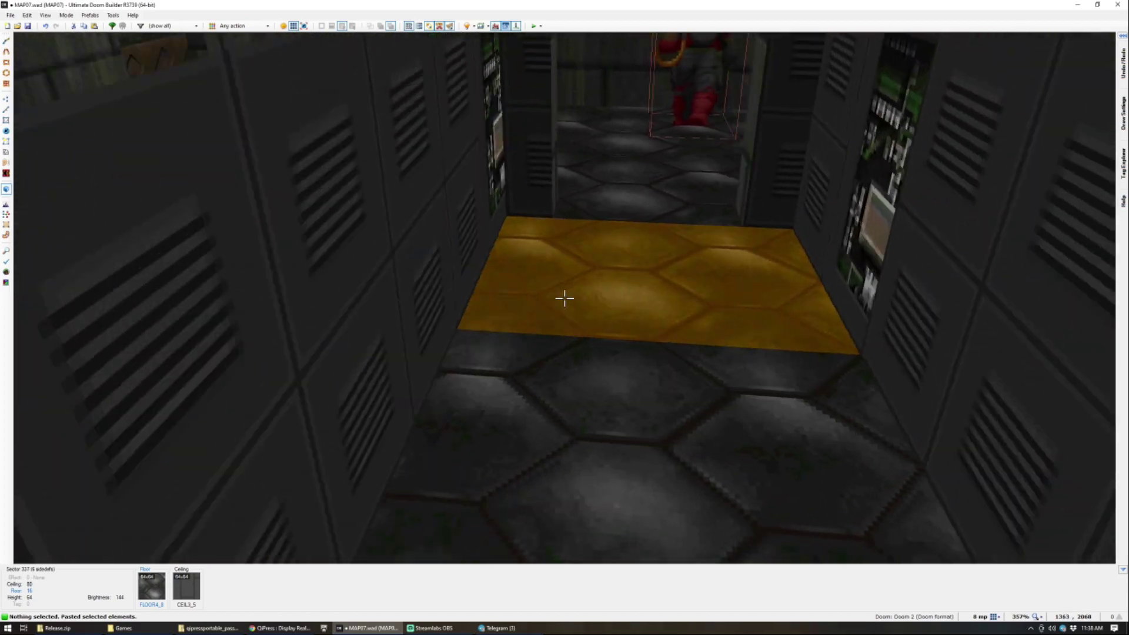
click(564, 299)
click(564, 298)
scroll(565, 299, down, 2)
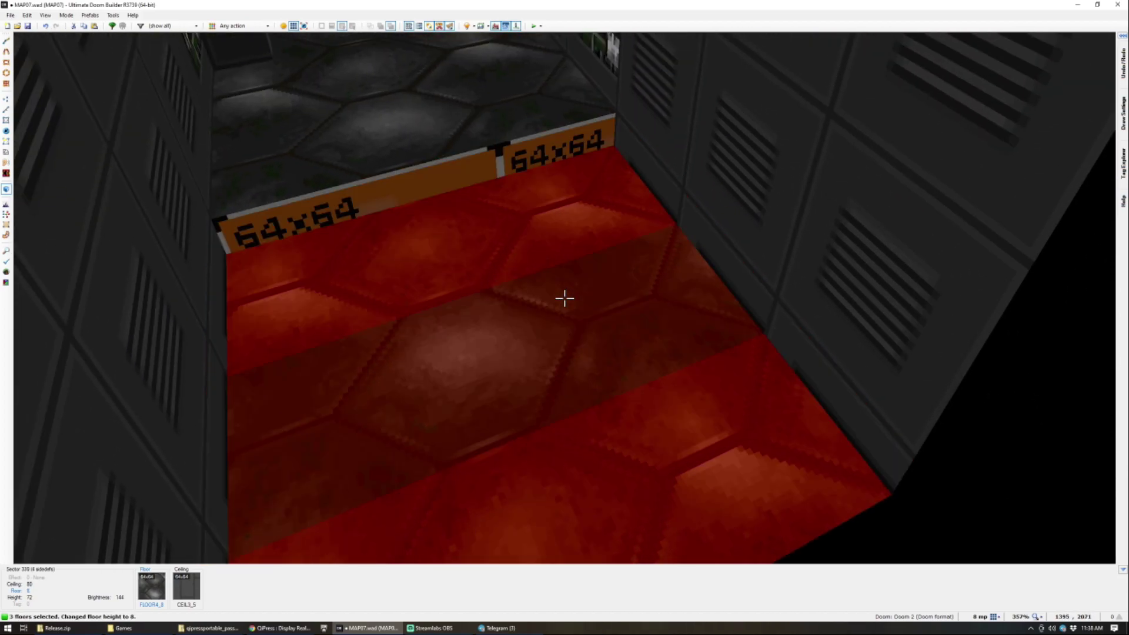
click(564, 299)
scroll(564, 299, down, 2)
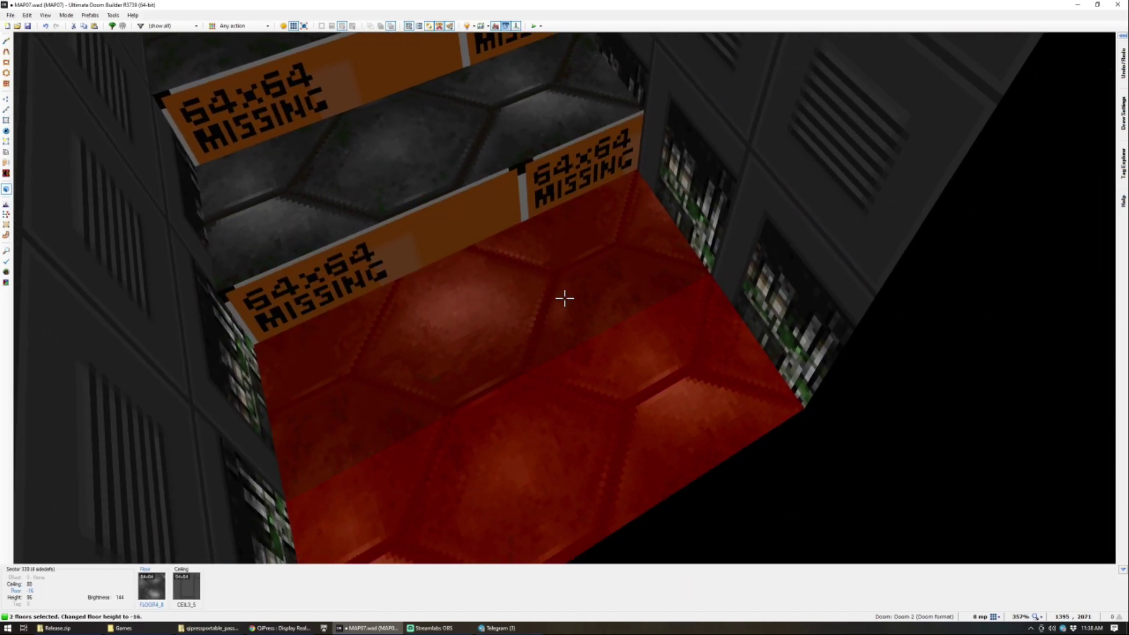
click(565, 299)
scroll(564, 299, down, 1)
scroll(565, 299, down, 1)
key(c)
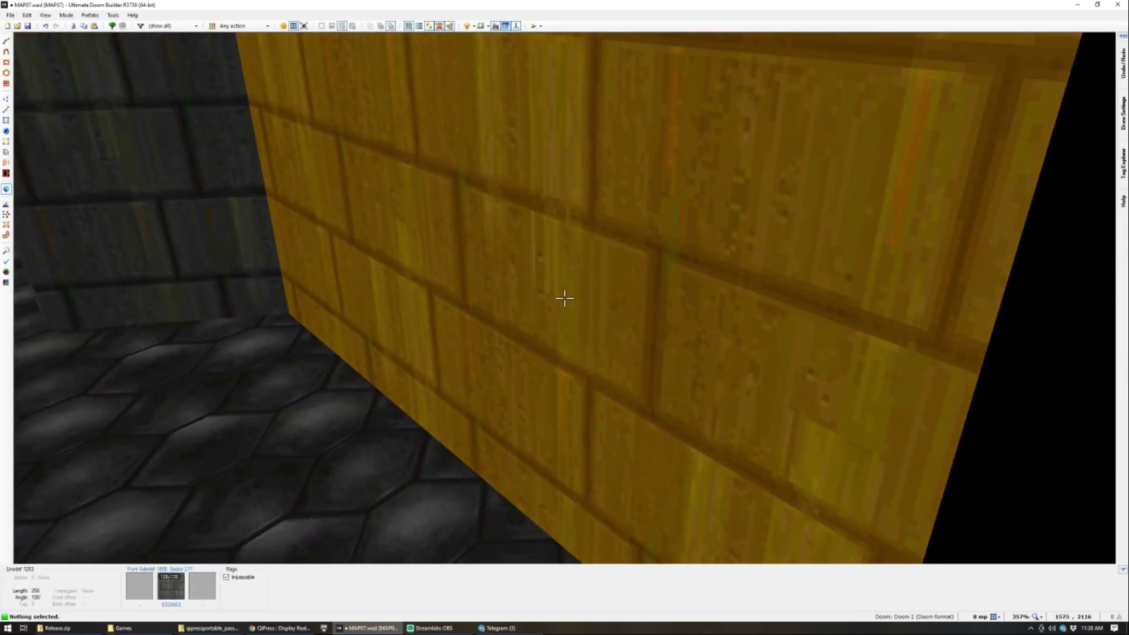
Step: Draw a 160 by 64 passage sector connecting the staircase's north end to the large eastern room
key(q)
scroll(521, 299, up, 4)
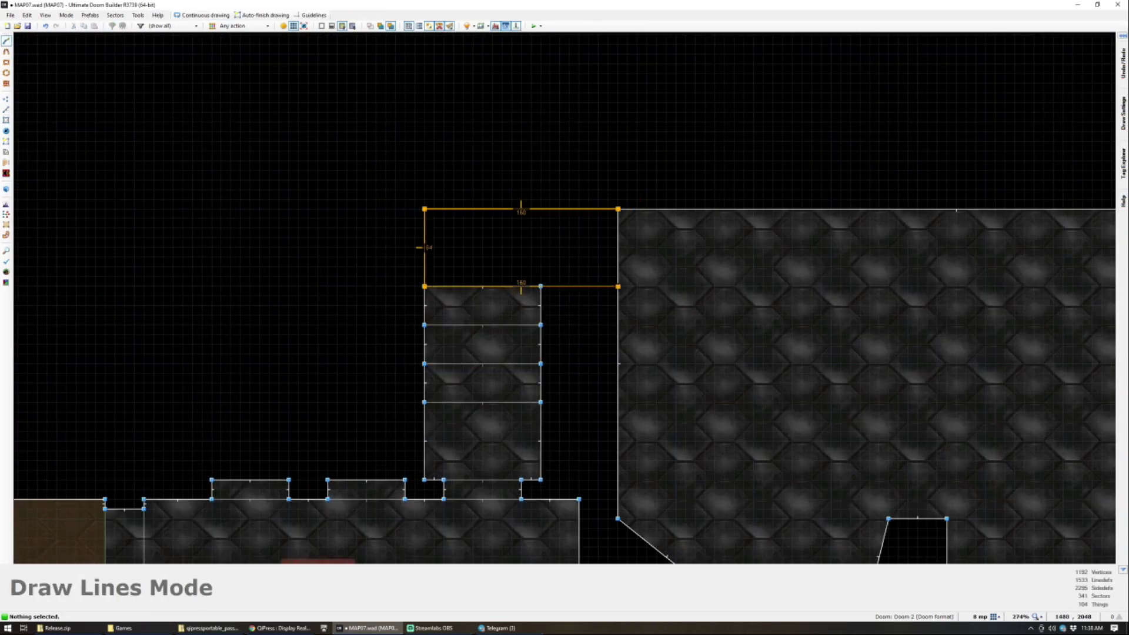
key(Return)
key(q)
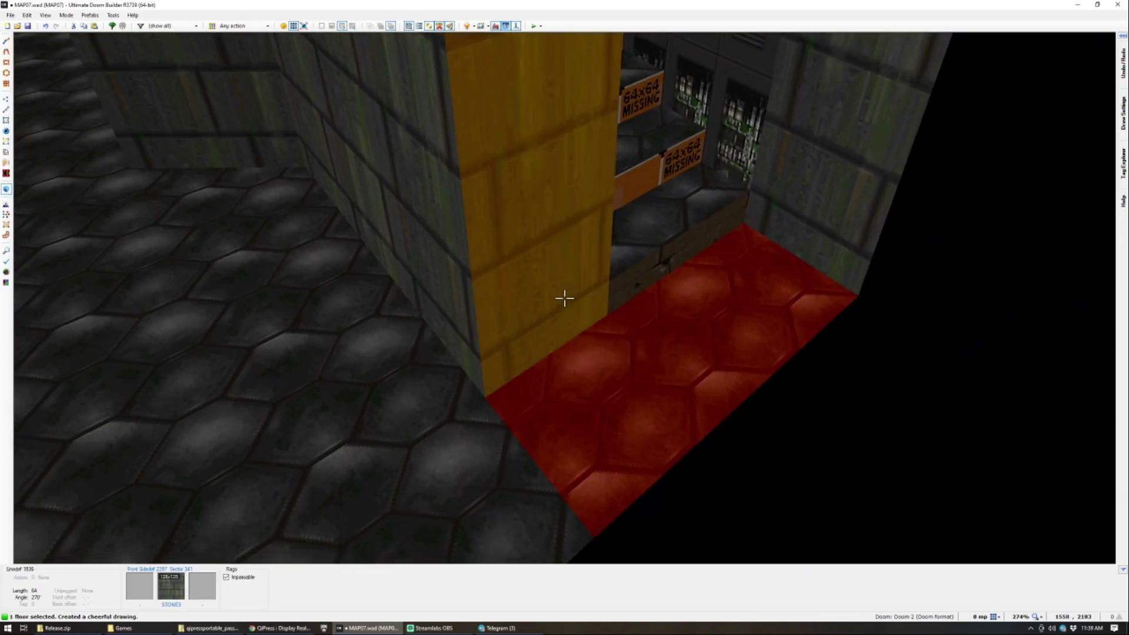
Step: Clear the BRICK5 texture from the lowest stair riser and apply the LITE5 texture to all four risers
key(c)
key(e)
key(ctrl+c)
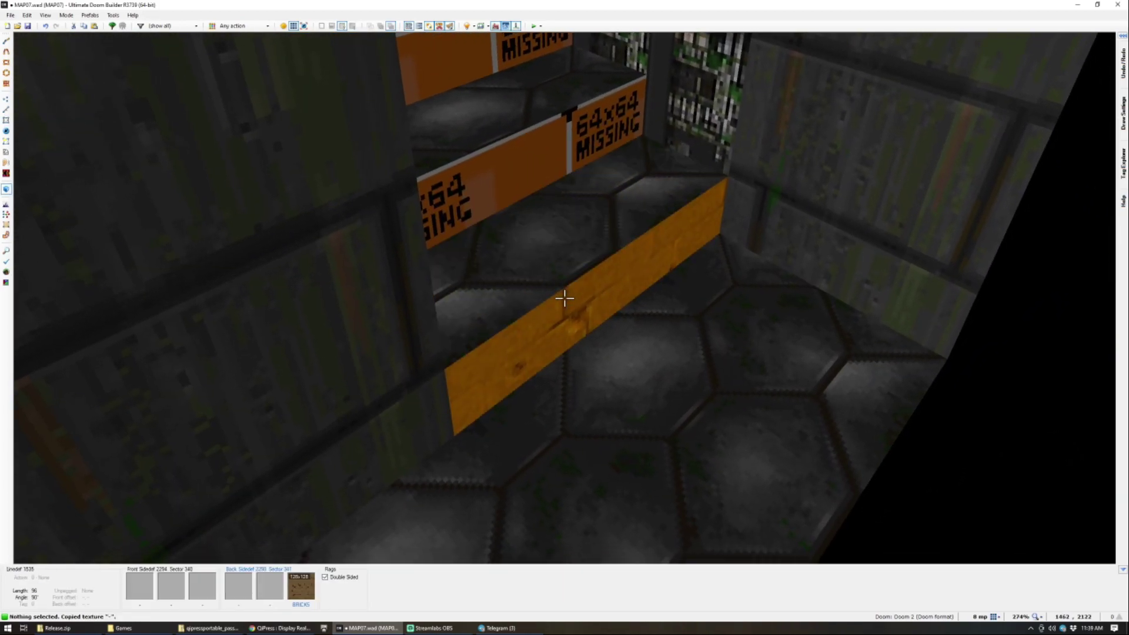
key(ctrl+v)
key(d)
click(565, 299)
click(565, 298)
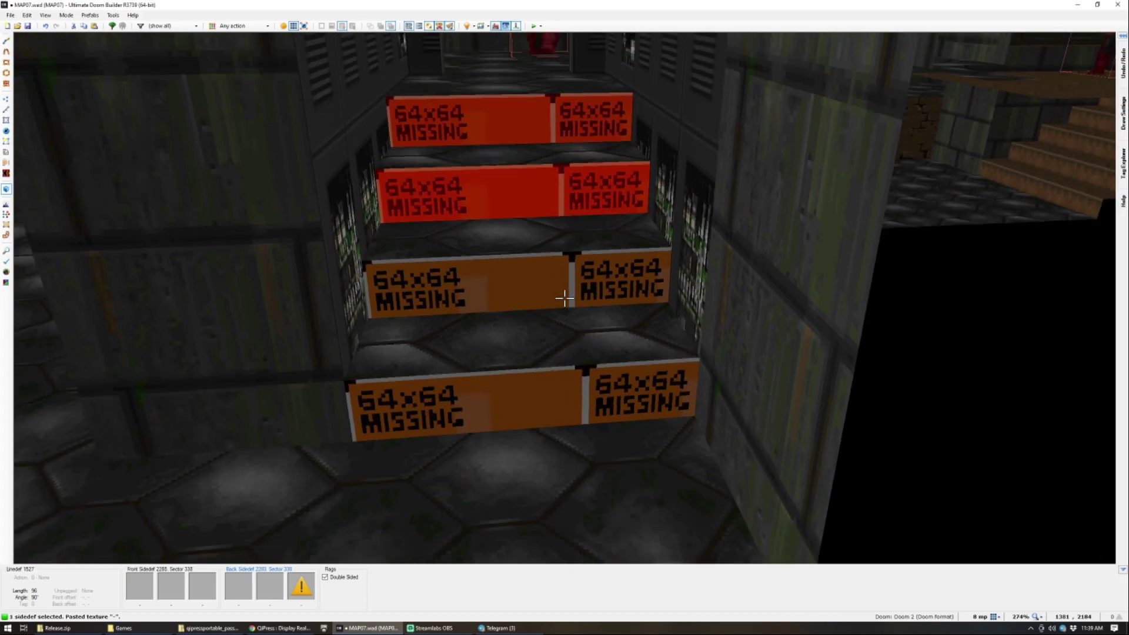
click(565, 298)
click(564, 298)
middle_click(564, 298)
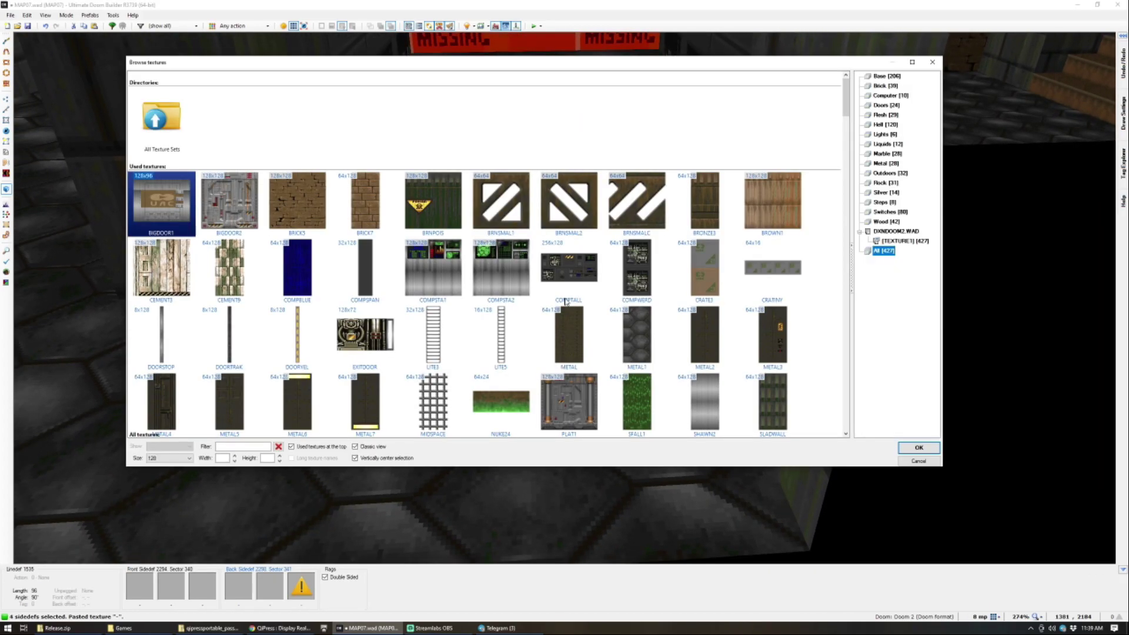
double_click(499, 333)
Step: Try the DOORTRAK texture with lower unpegged on both side walls of the eastern recess opening
key(w)
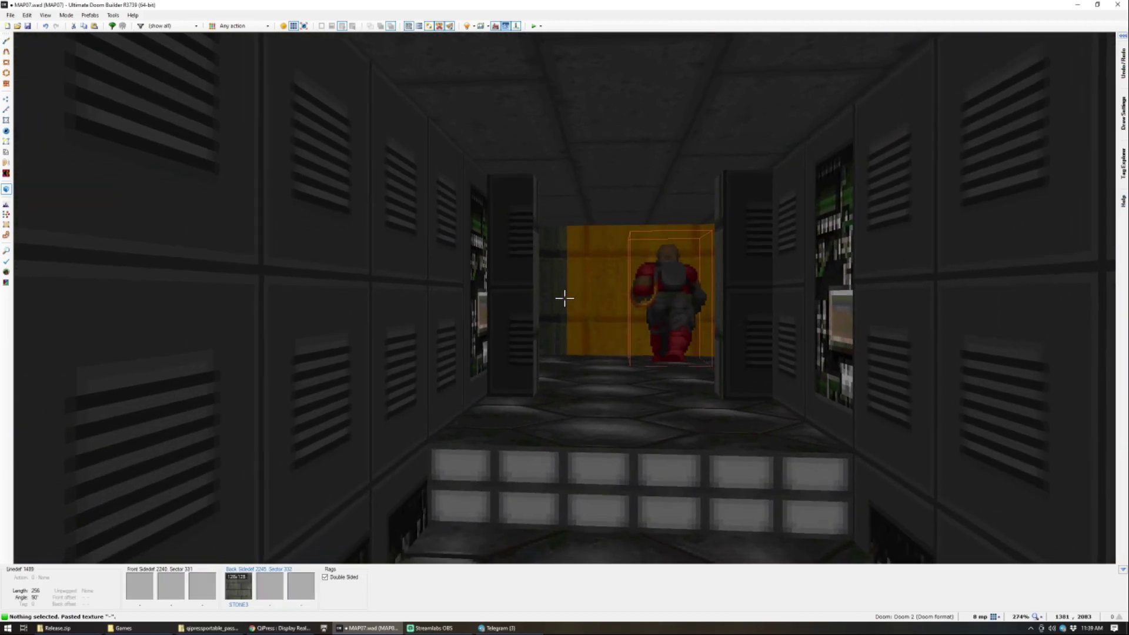
key(w)
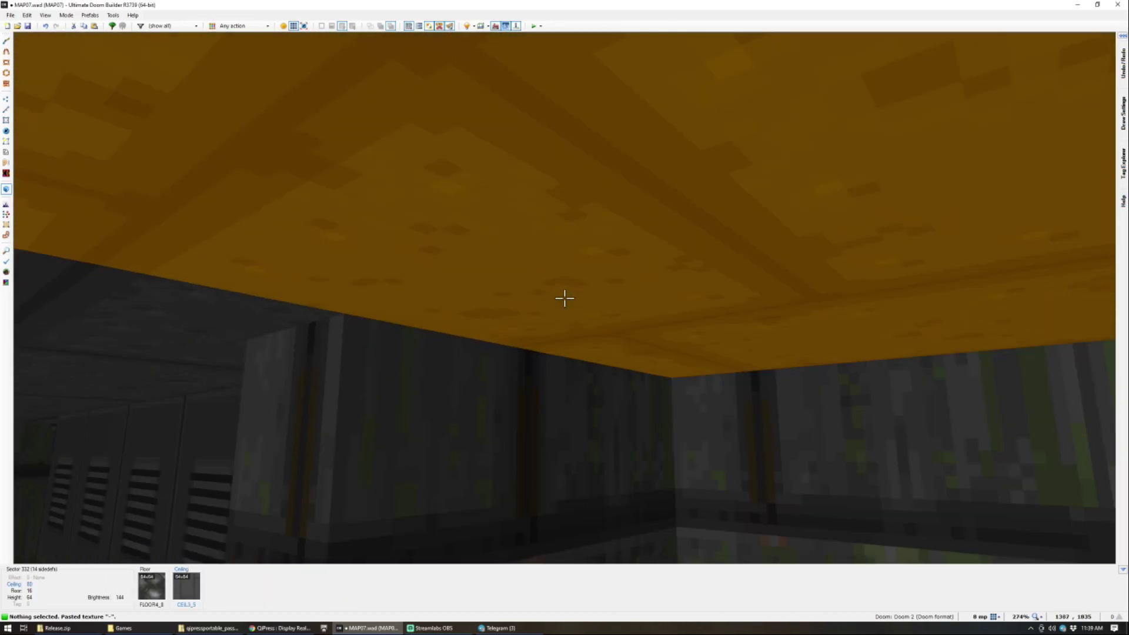
click(564, 298)
click(565, 298)
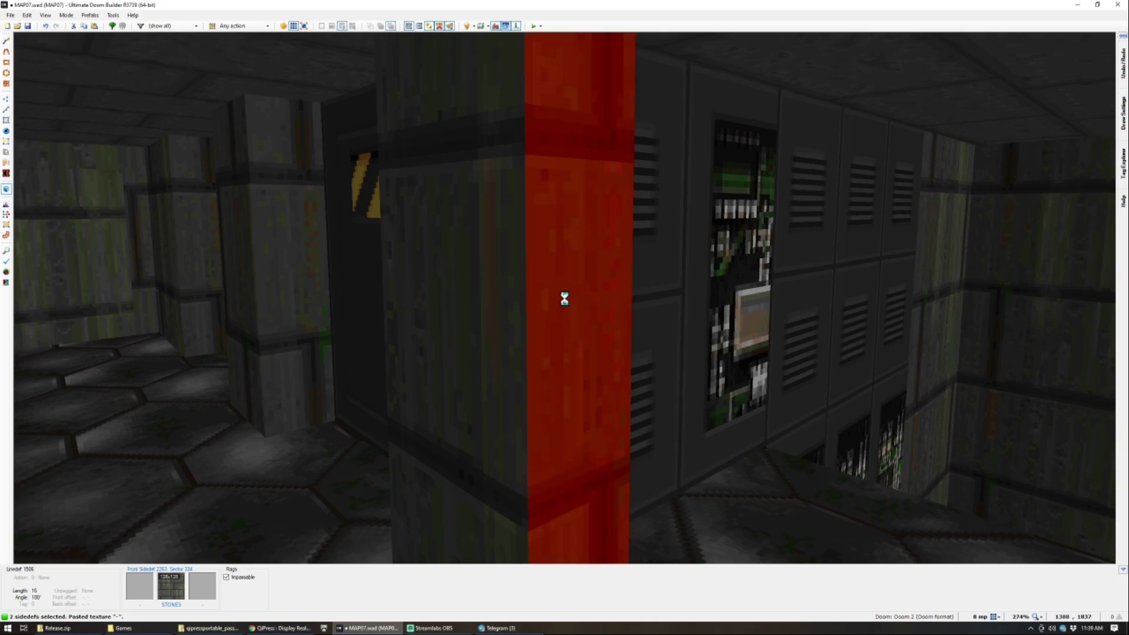
text(tDOOR)
double_click(349, 222)
key(l)
Step: Try lowering the recess opening's ceiling to 32, and undo the door changes including the DOORTRAK texture
click(564, 299)
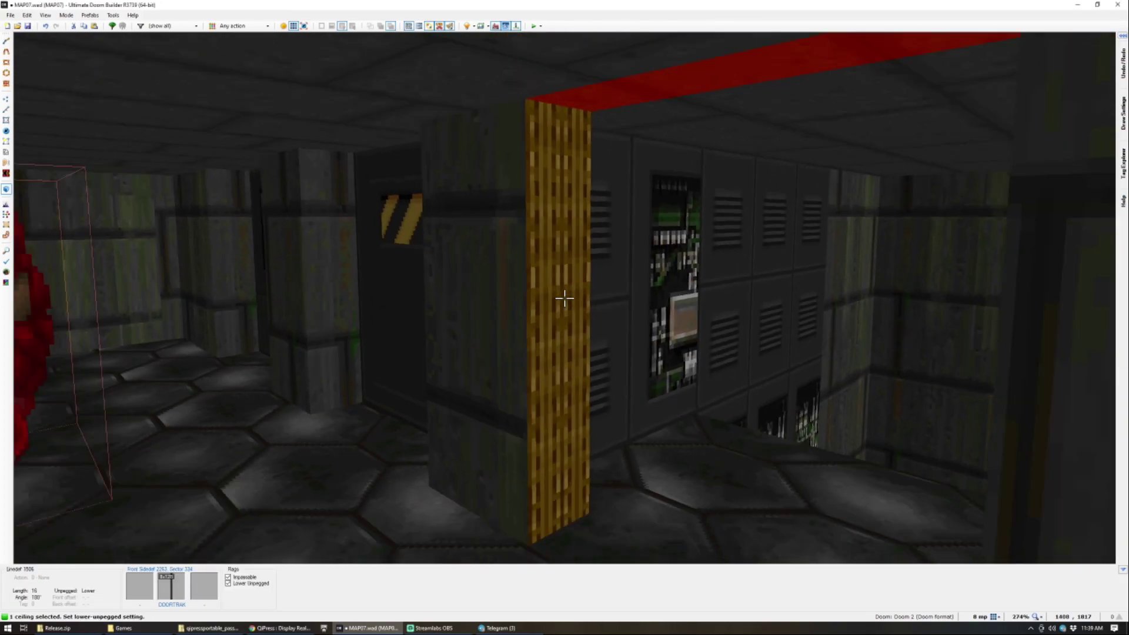
scroll(565, 298, down, 10)
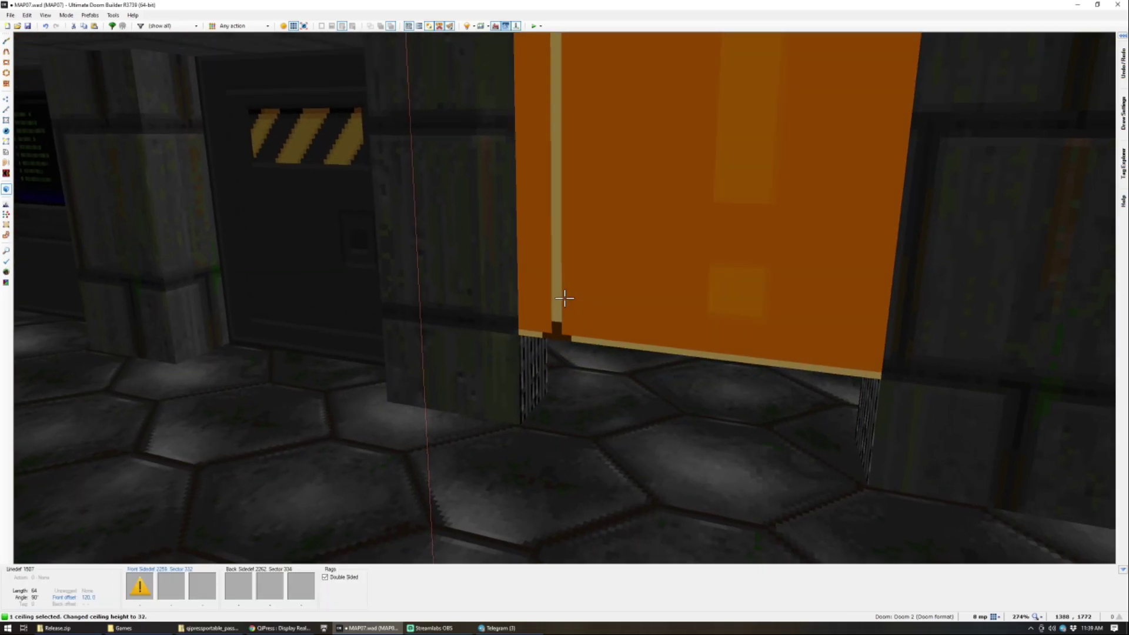
scroll(565, 298, up, 5)
key(ctrl+z)
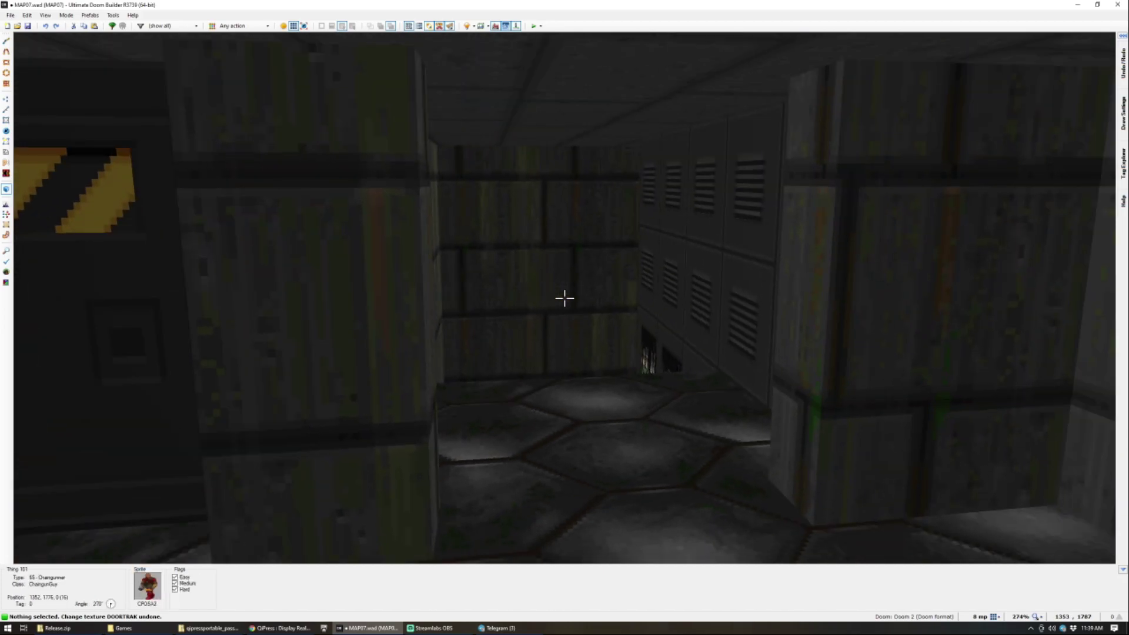
Step: Split a narrow strip off the south end of the room above the stairs and raise its floor to 80
key(q)
scroll(597, 212, up, 4)
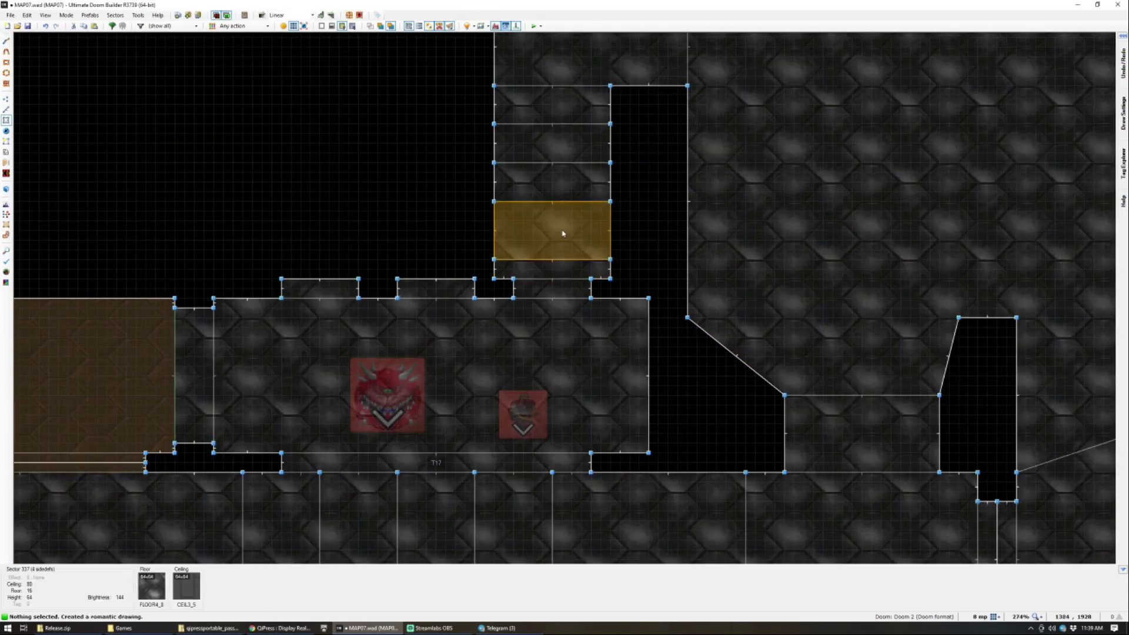
key(q)
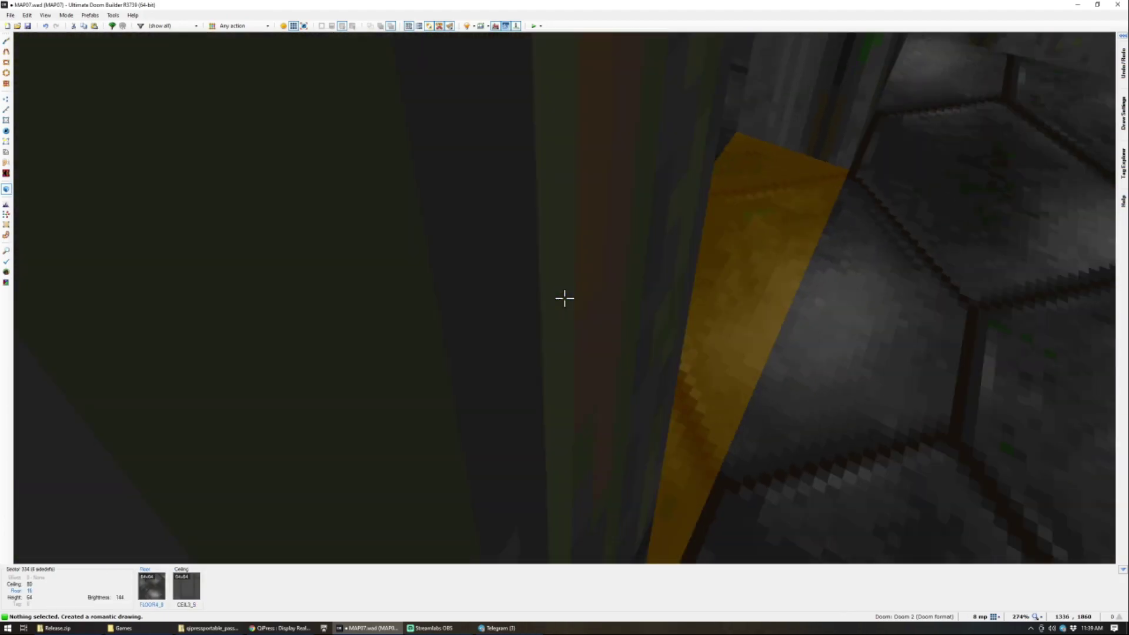
click(565, 298)
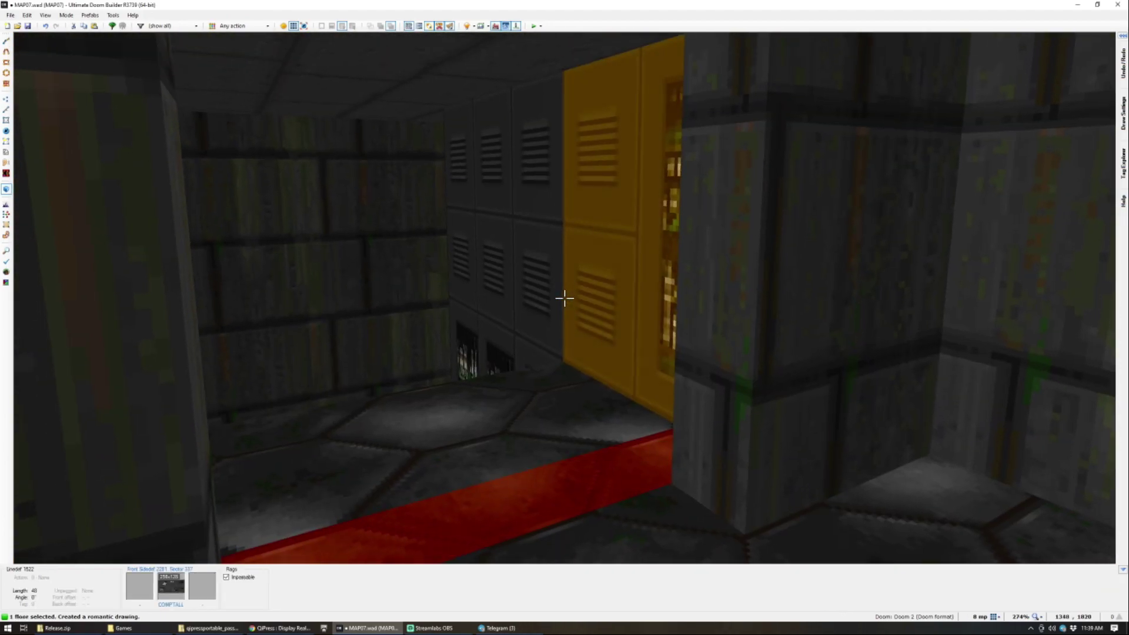
scroll(565, 298, up, 5)
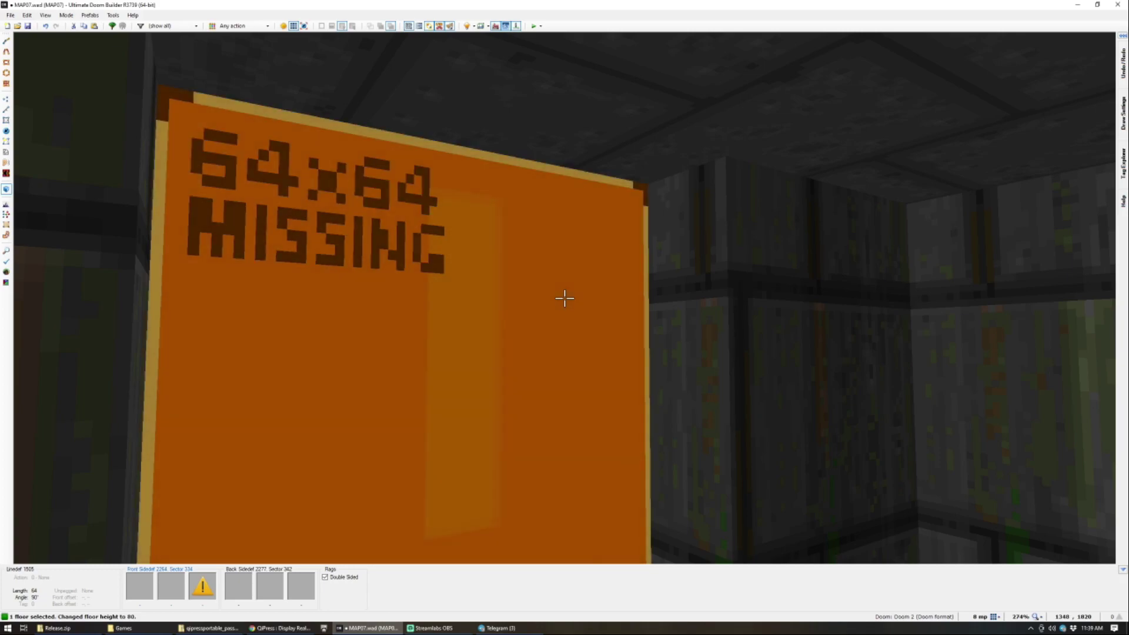
Step: Apply the COMPTALL texture to both faces of the raised strip, toward the recess and toward the stairs
click(565, 298)
key(s)
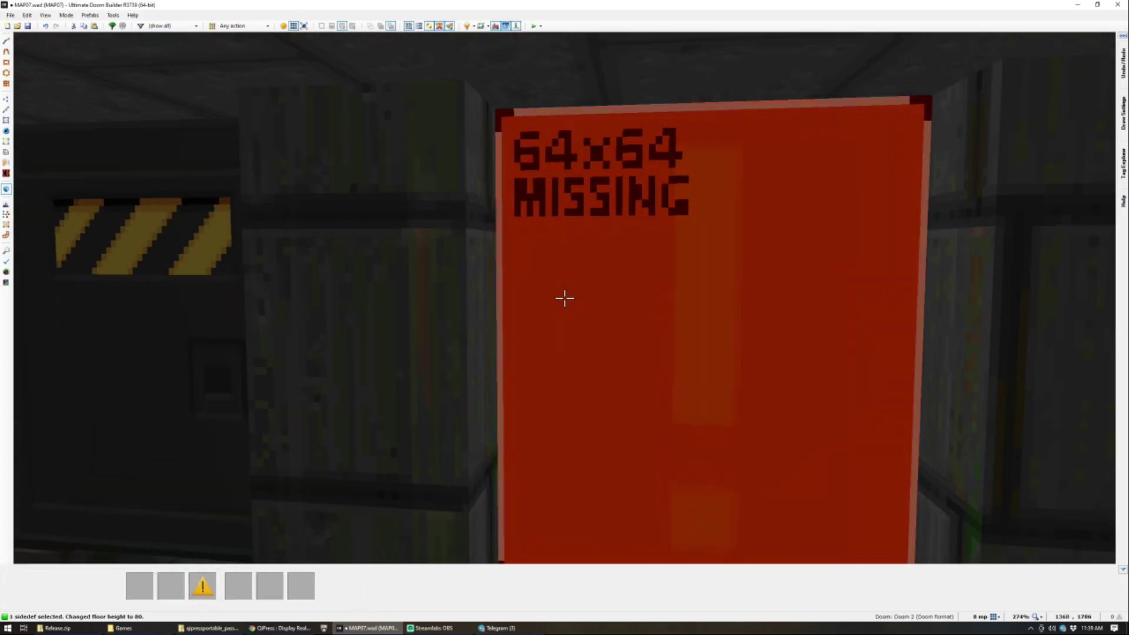
right_click(564, 298)
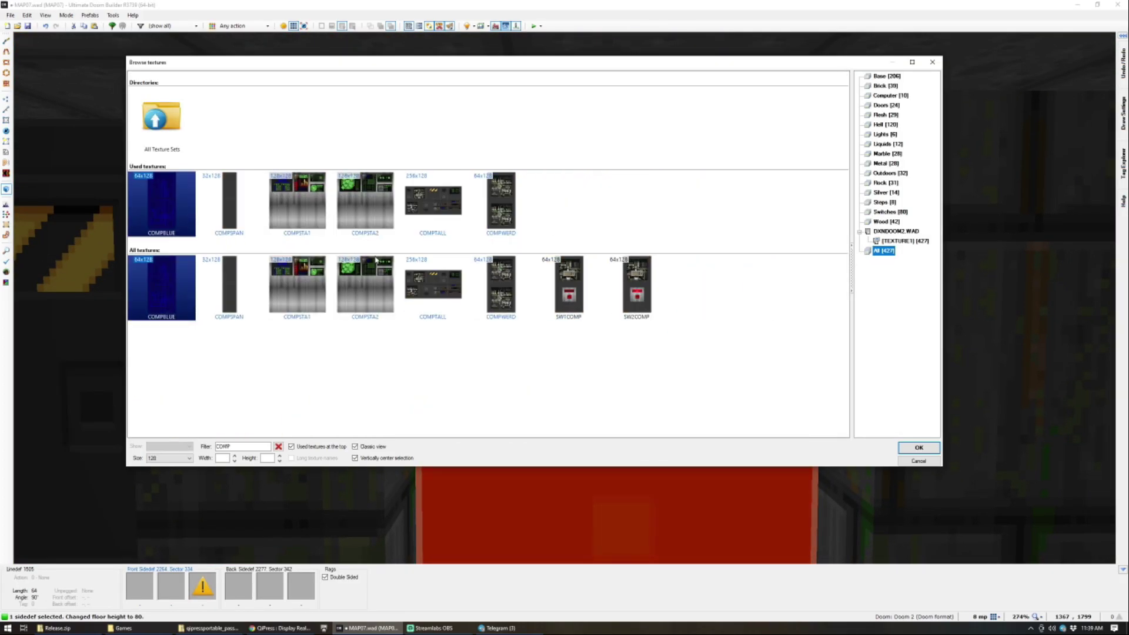
key(Escape)
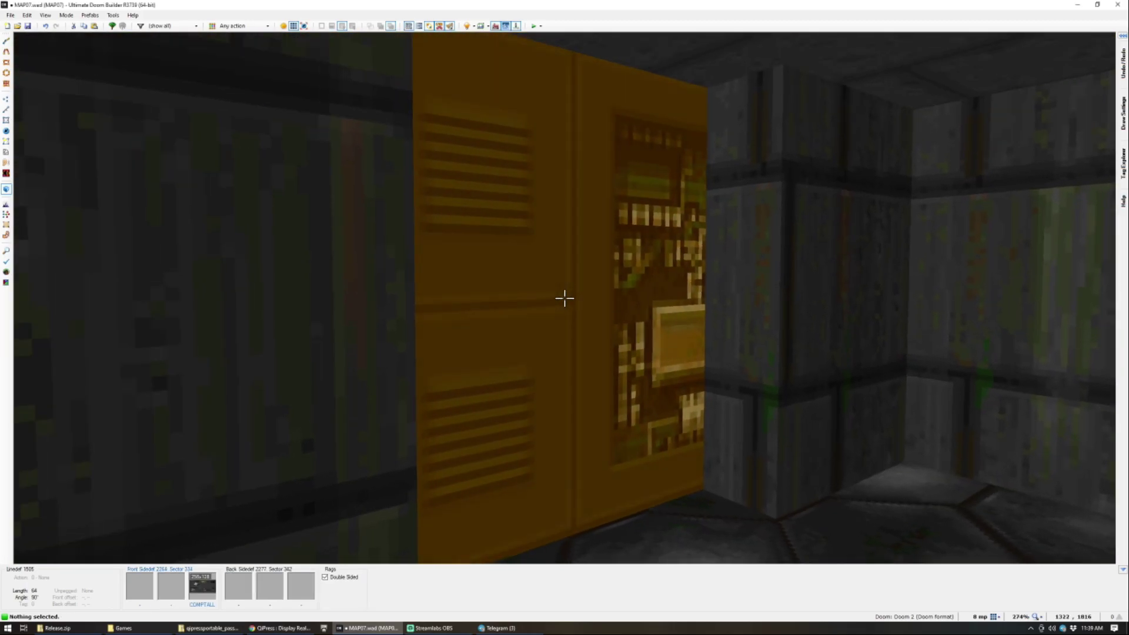
key(ctrl+c)
key(ctrl+v)
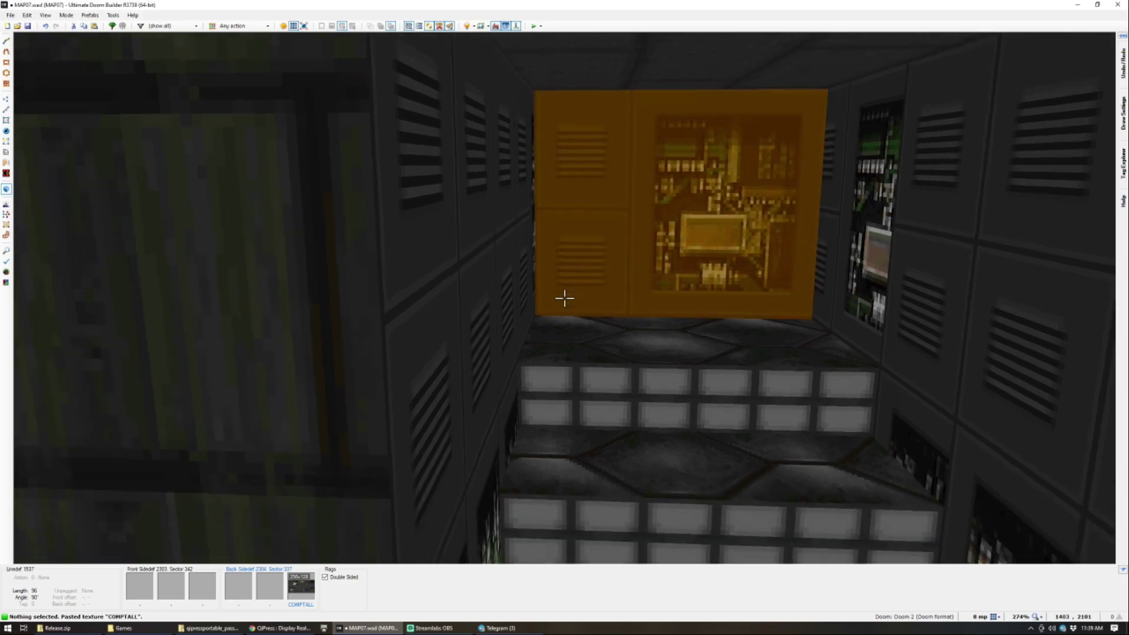
key(f)
key(e)
key(s)
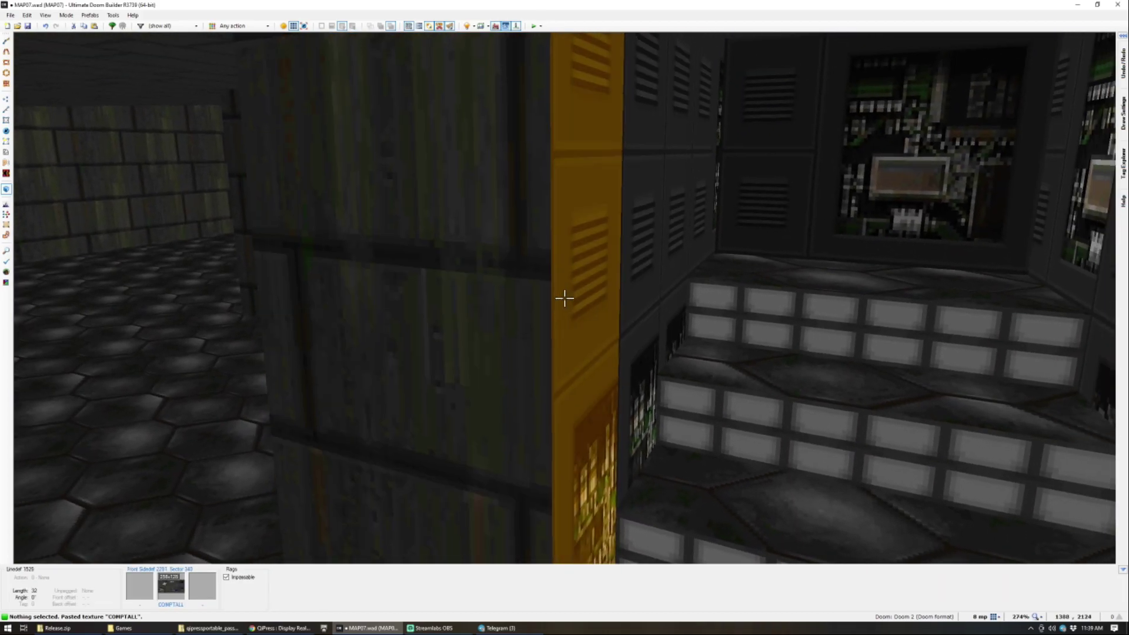
Step: Replace the texture on the staircase's side walls with BRICK7 and carry it over to the connecting passage's walls
shift+click(564, 298)
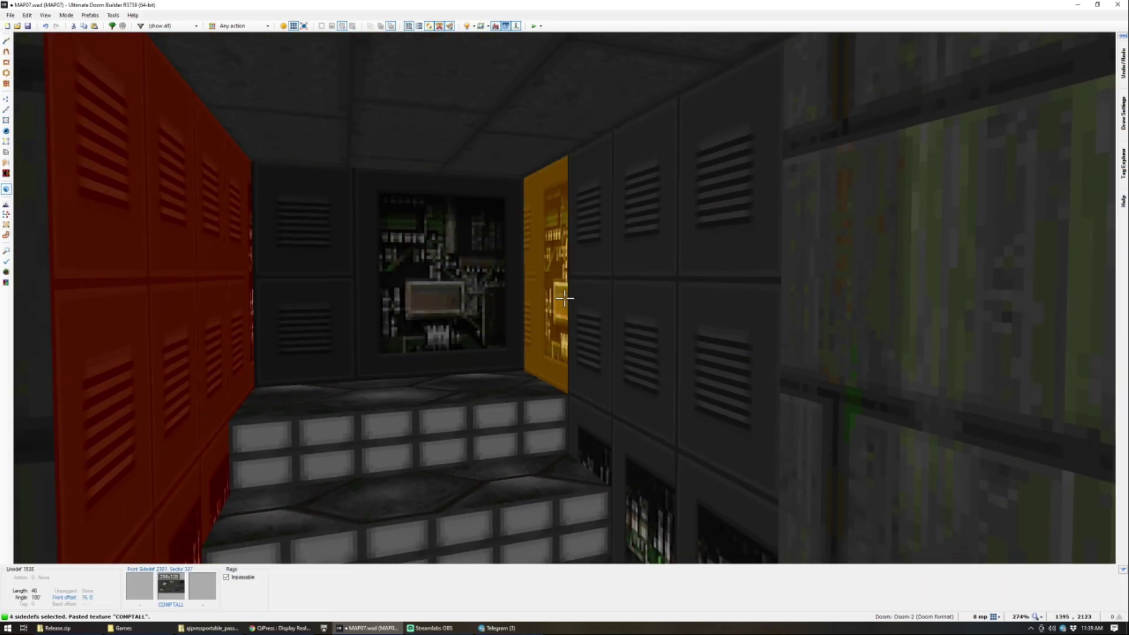
shift+click(565, 298)
shift+click(564, 298)
shift+click(564, 298)
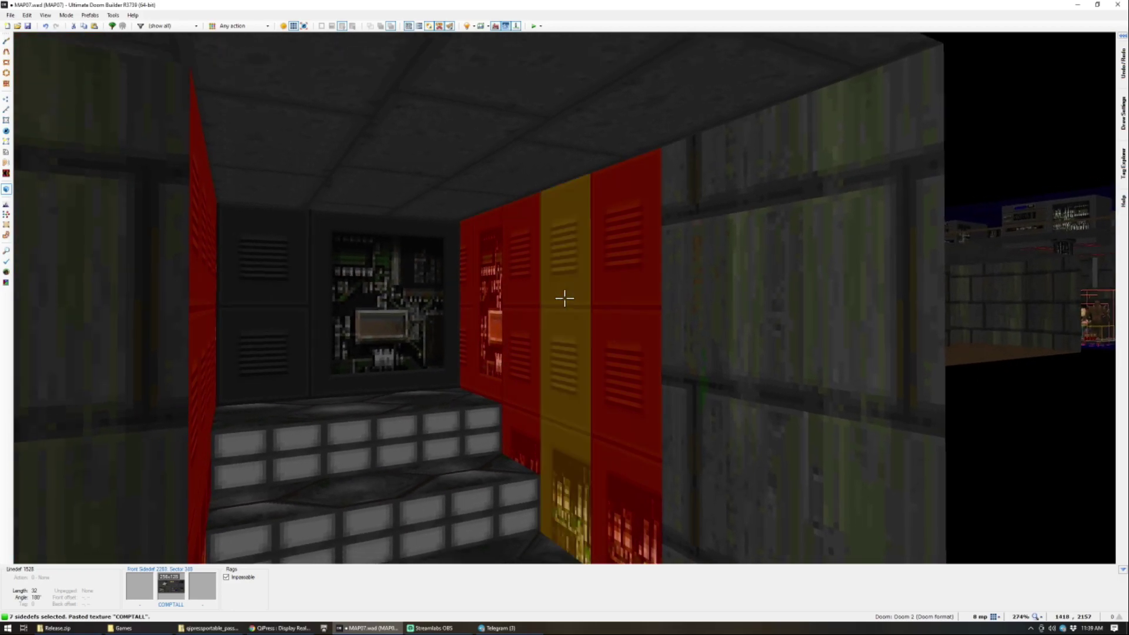
shift+click(565, 298)
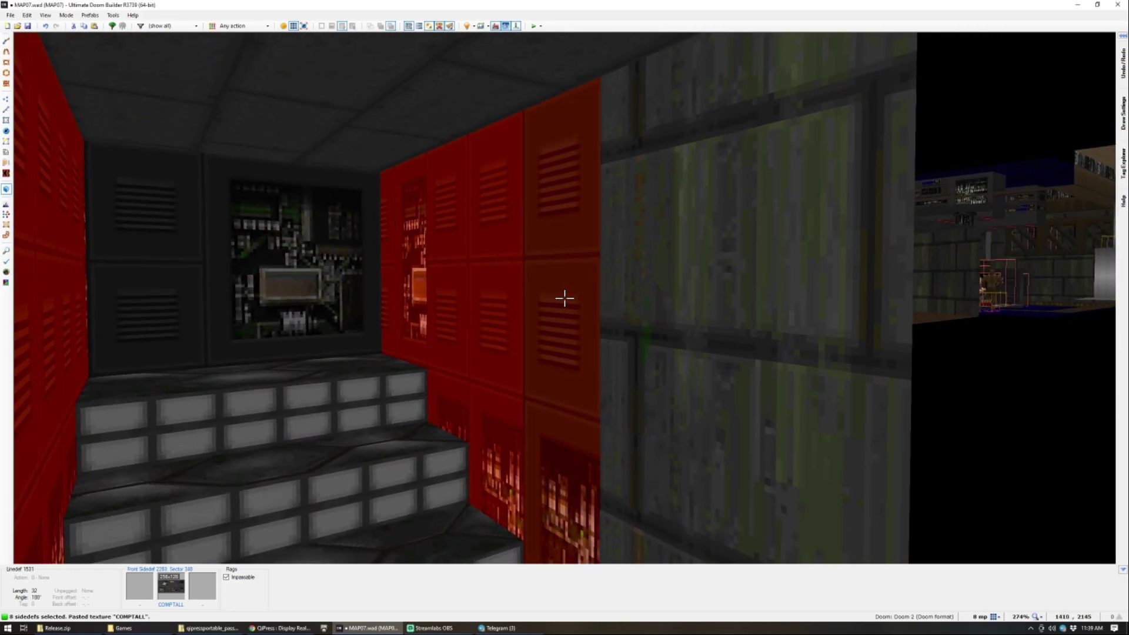
right_click(565, 298)
double_click(360, 223)
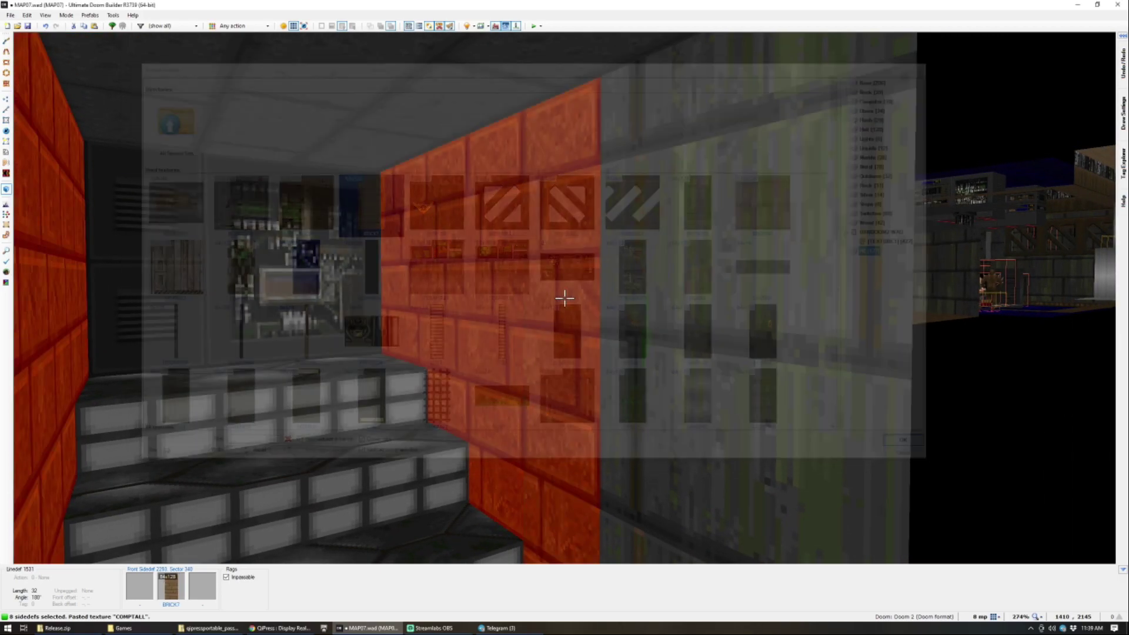
key(w)
key(s)
key(w)
key(s)
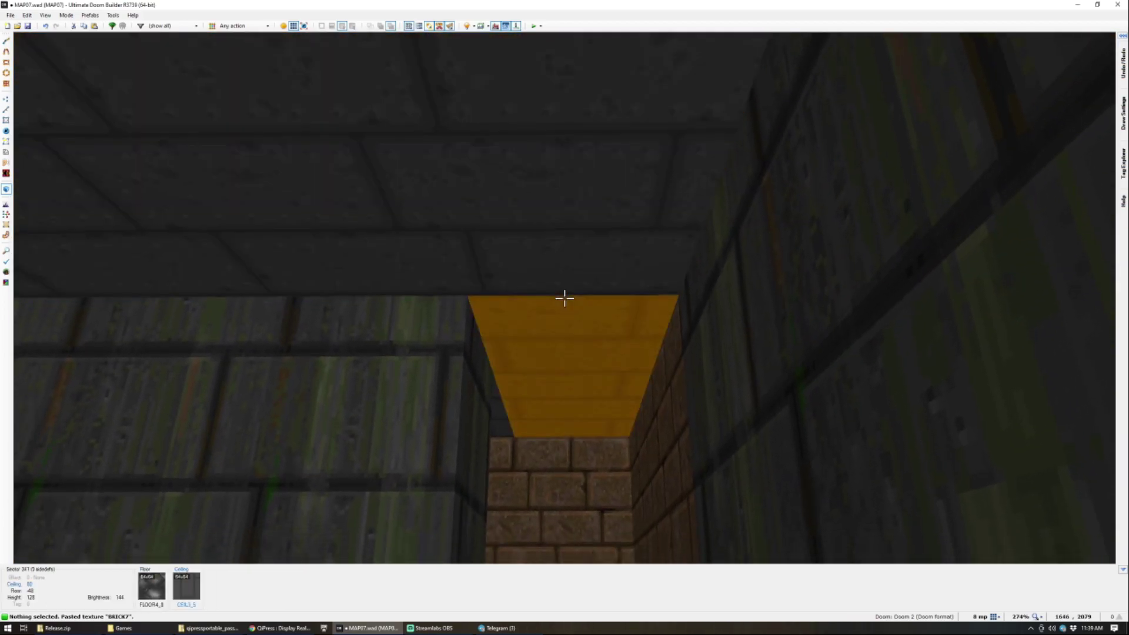
Step: Draw a dividing line across the connecting passage to separate a narrow strip at its east end
key(q)
scroll(527, 300, up, 4)
key(ctrl+d)
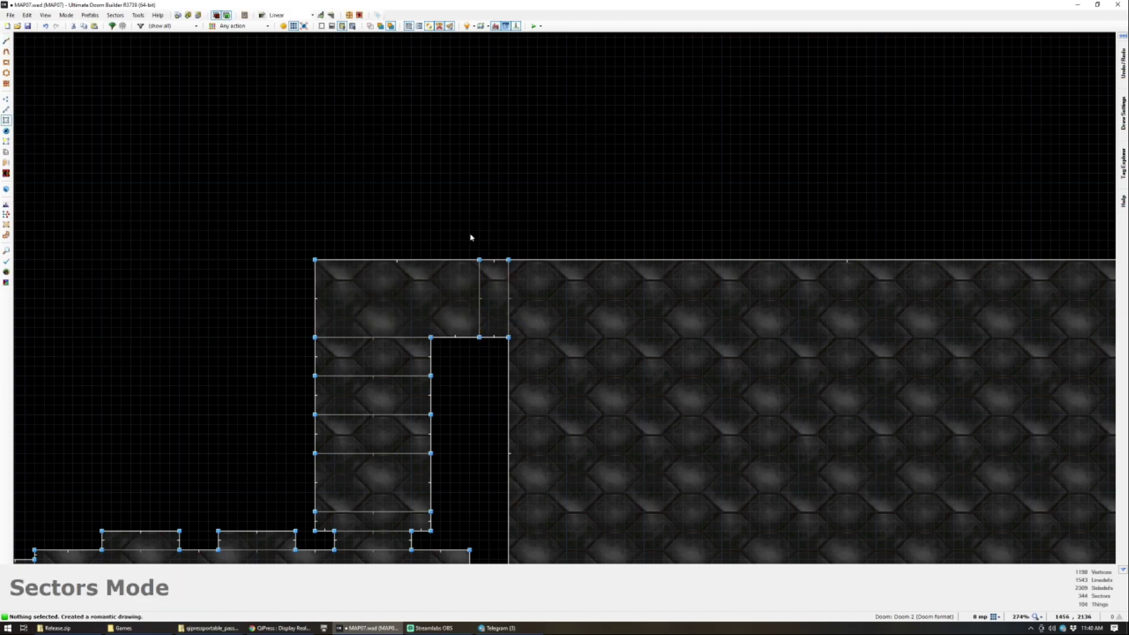
Step: Lower the ceiling of the narrow strip at the passage's east end to 16
key(q)
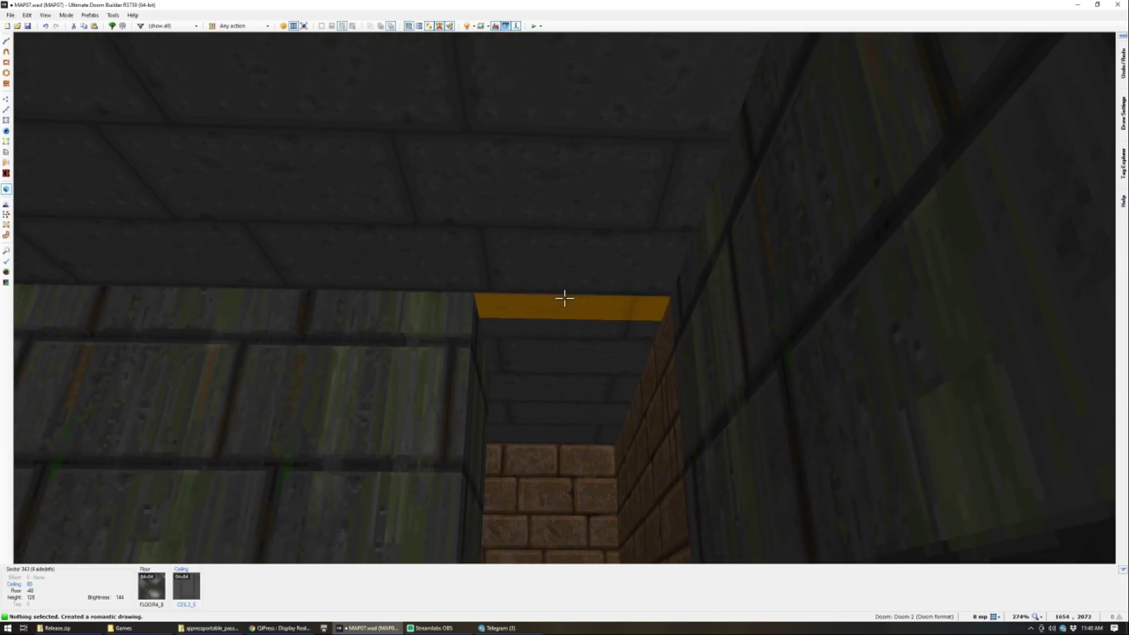
click(565, 298)
scroll(565, 298, down, 1)
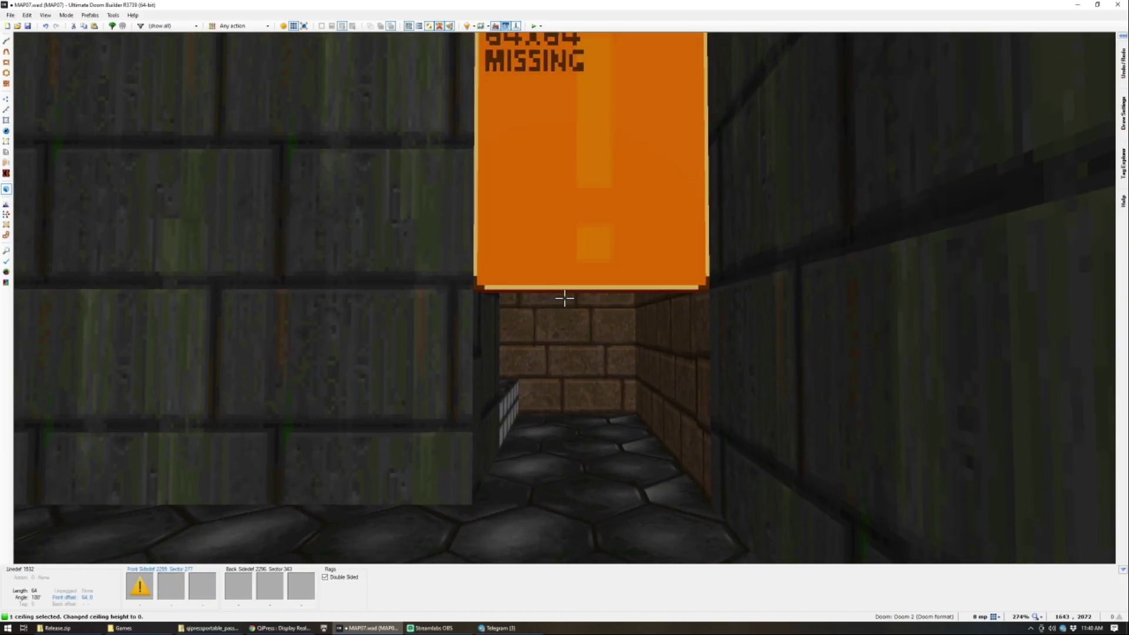
key(w)
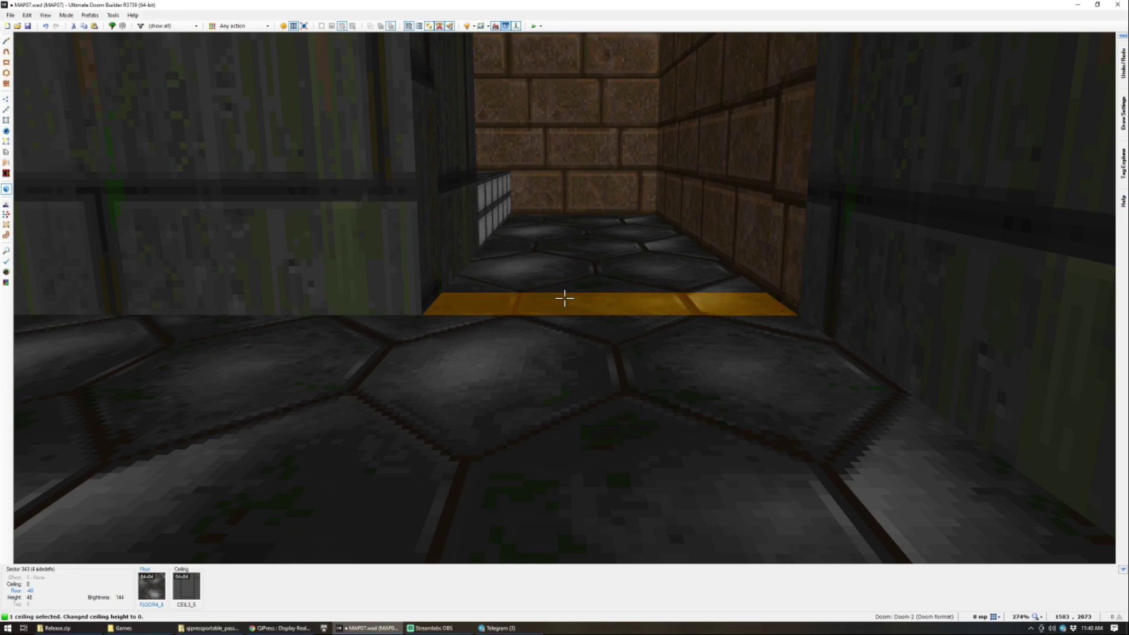
key(s)
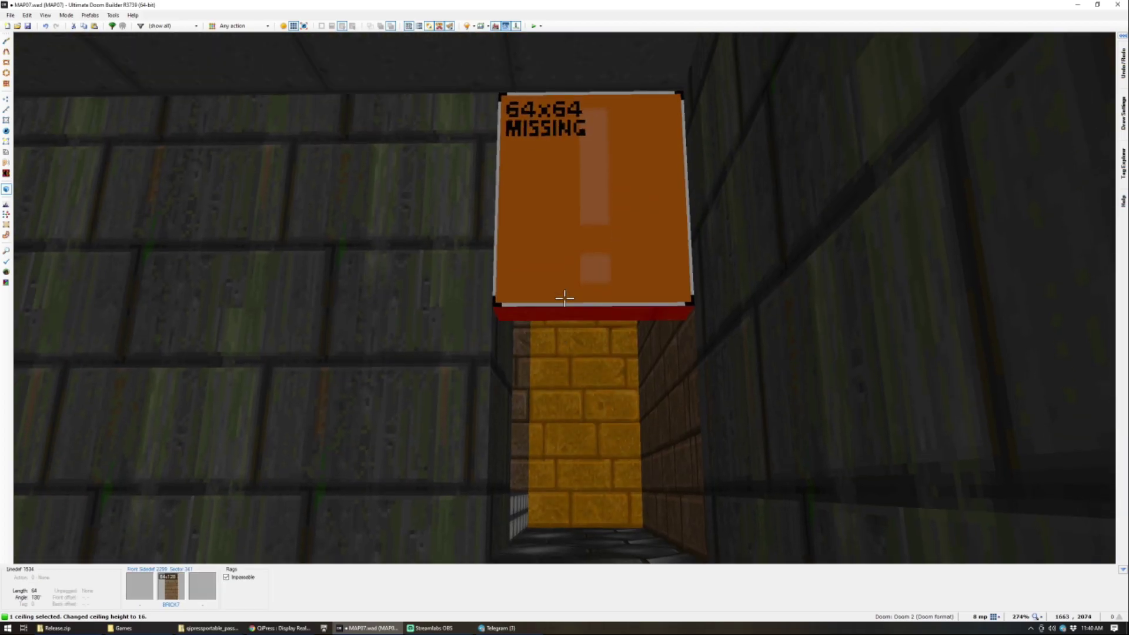
key(w)
click(564, 298)
Step: Copy the STONE3 wall texture onto the missing upper wall above the passage opening, facing the large room
key(s)
key(ctrl+c)
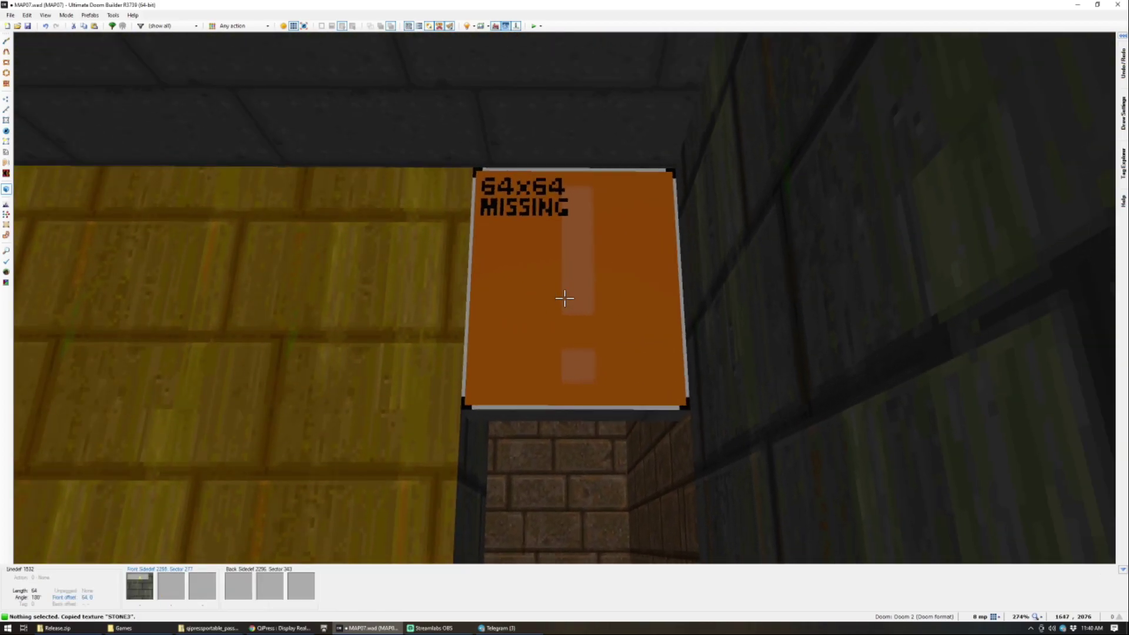
key(ctrl+v)
key(w)
key(s)
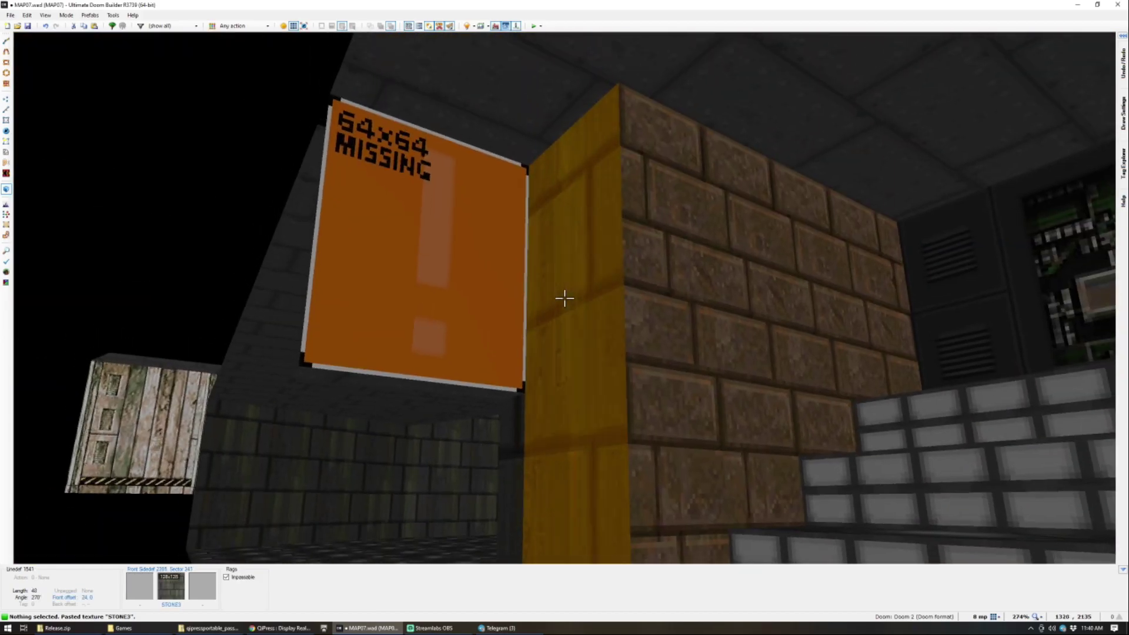
Step: Copy the BRICK7 texture onto the missing upper wall above the opening on the staircase side
key(ctrl+c)
key(ctrl+v)
key(s)
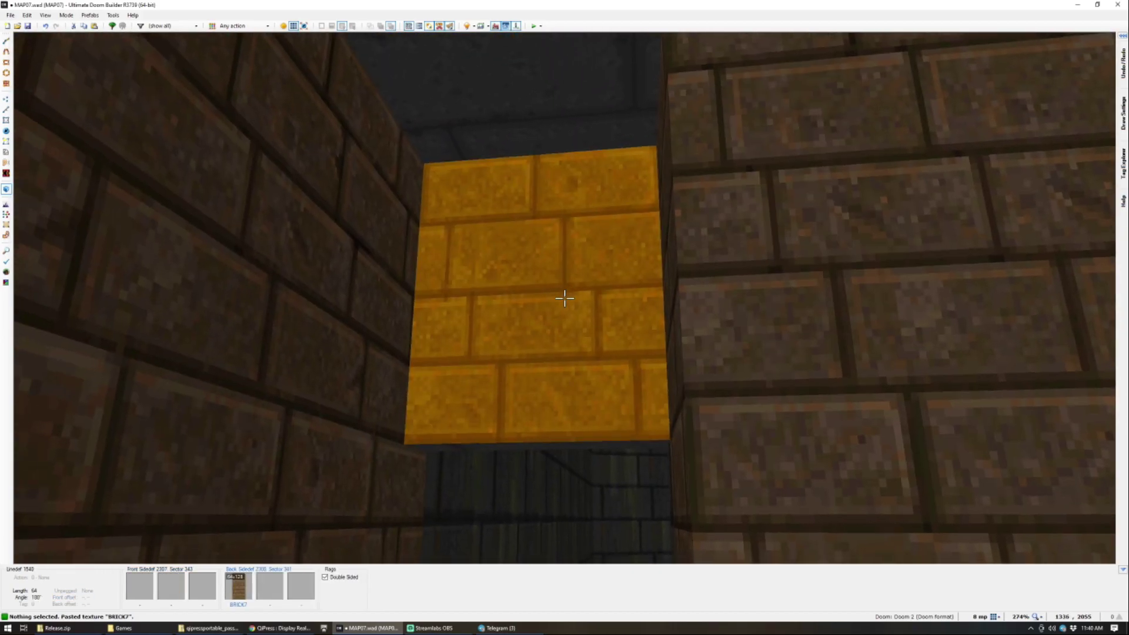
key(w)
key(s)
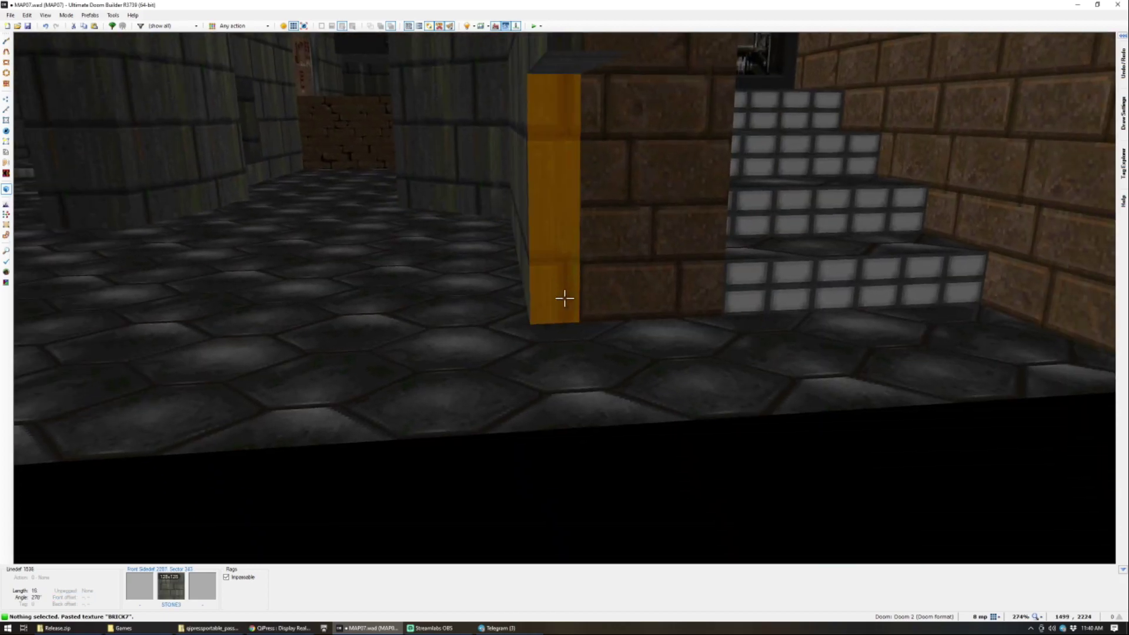
Step: Raise the floor of the narrow strip at the passage's east opening to 0
click(565, 298)
key(a)
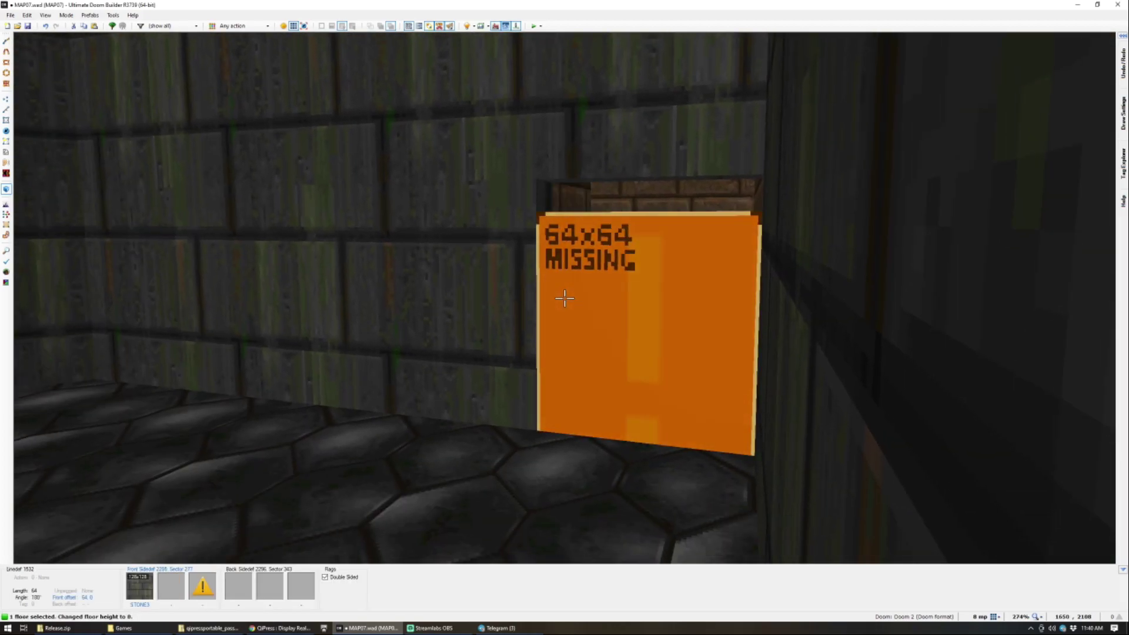
Step: Raise the narrow strip's floor to 16 at the passage's east opening and paste STONE3 onto the missing lower wall facing the large room
scroll(565, 298, up, 1)
key(c)
key(ctrl+c)
key(ctrl+v)
key(w)
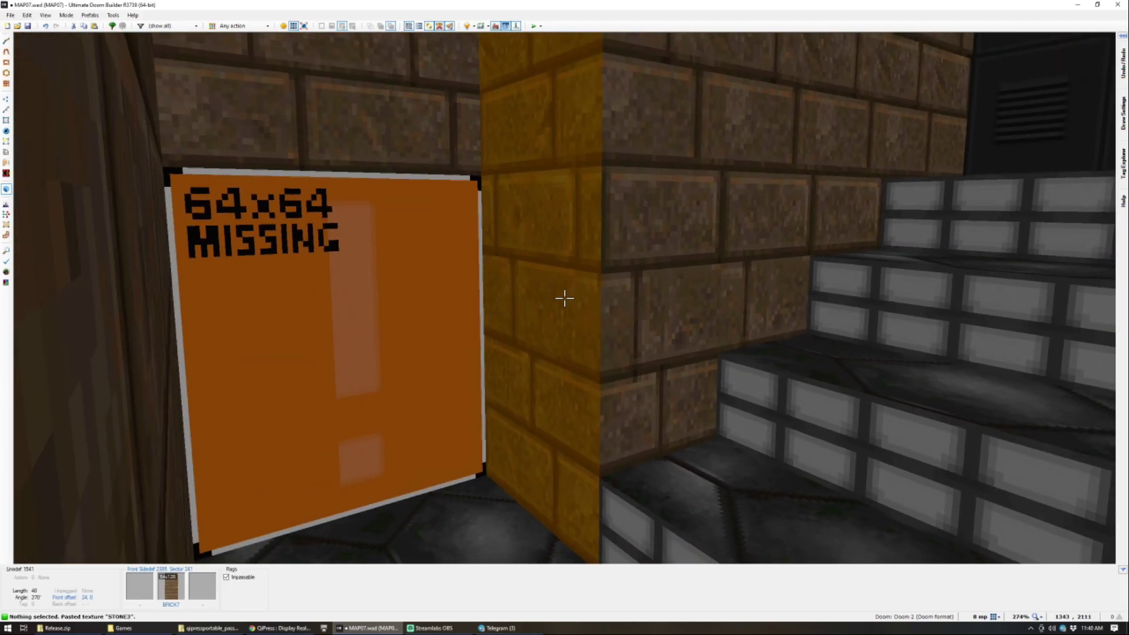
Step: Paste BRICK7 onto the missing lower wall on the staircase side and reset the opening's texture offsets to 0, 0
key(ctrl+v)
key(ctrl+c)
key(ctrl+v)
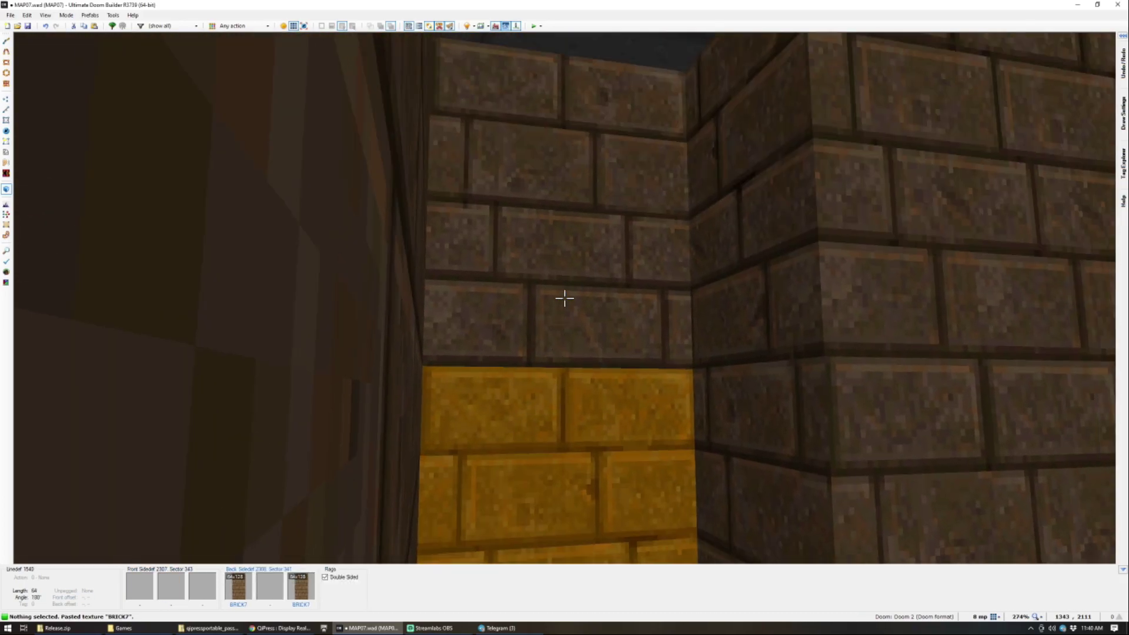
key(d)
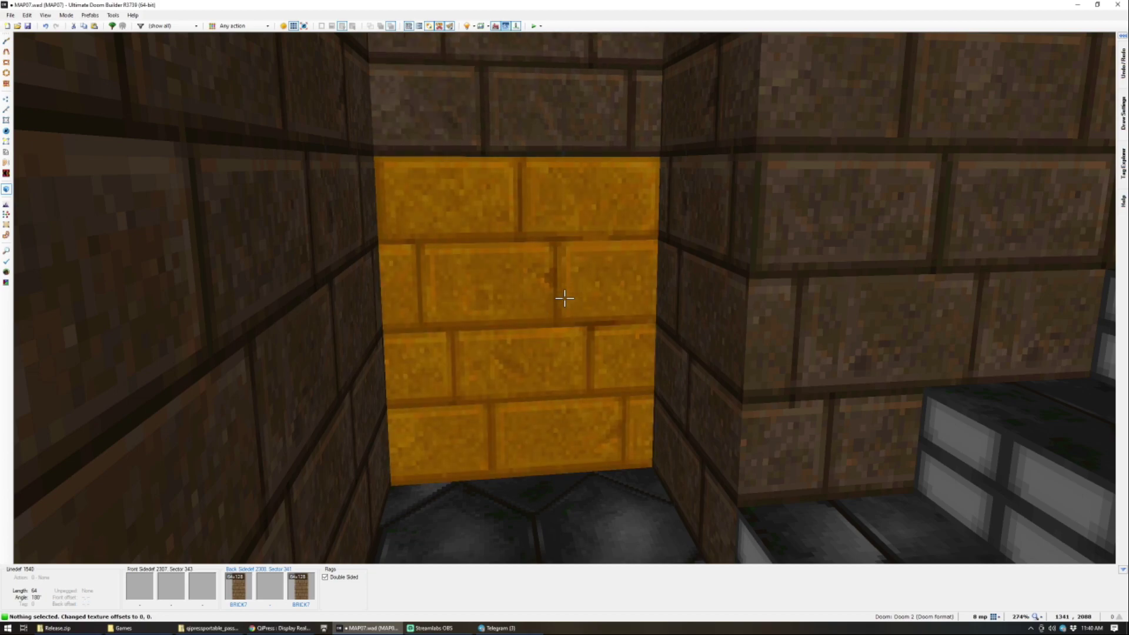
key(w)
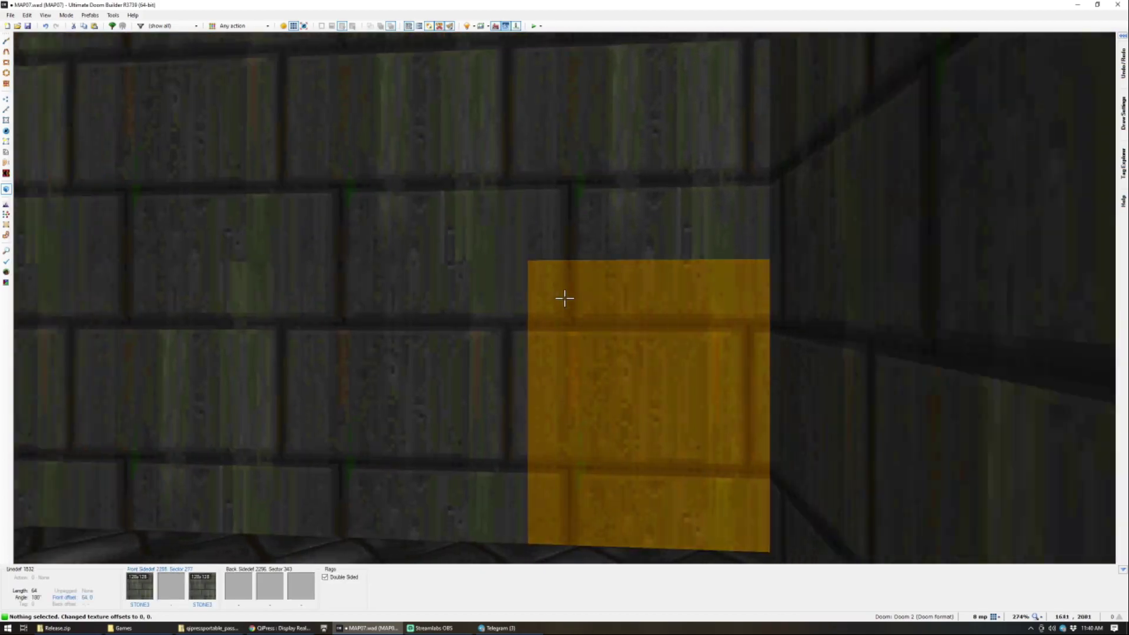
Step: Flip the boundary linedef of the narrow strip at the staircase's south end
key(q)
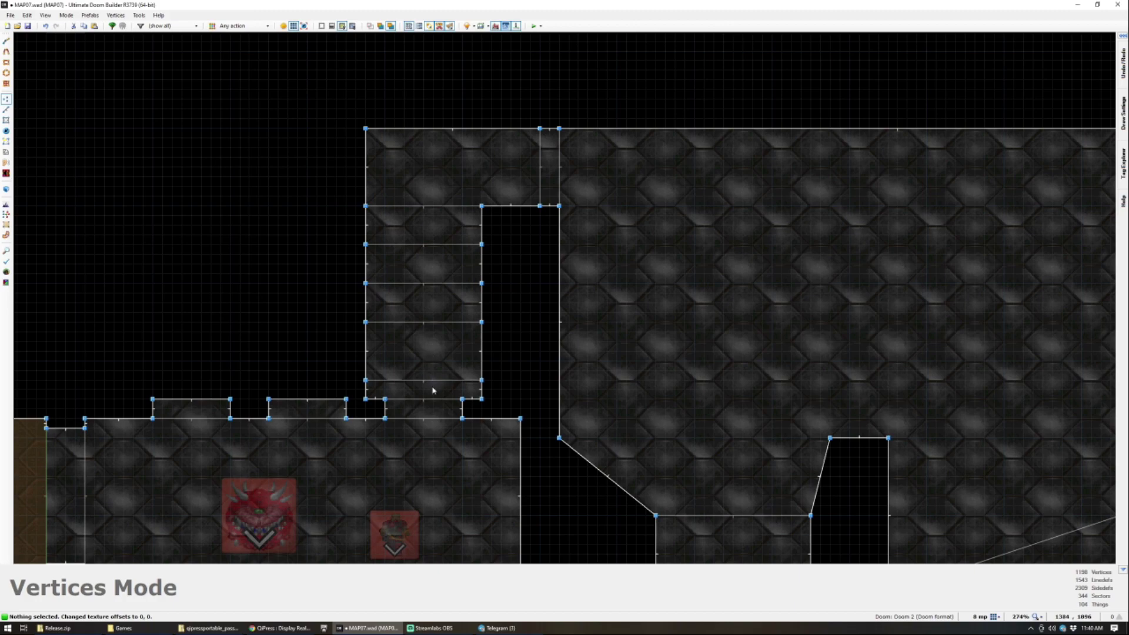
key(f)
key(q)
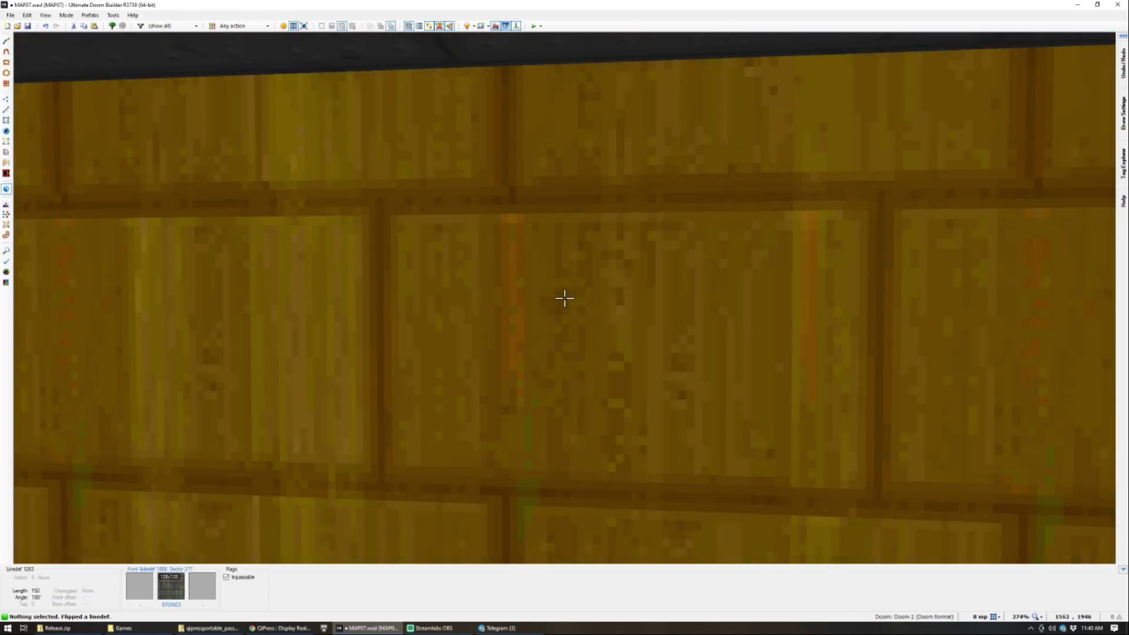
key(q)
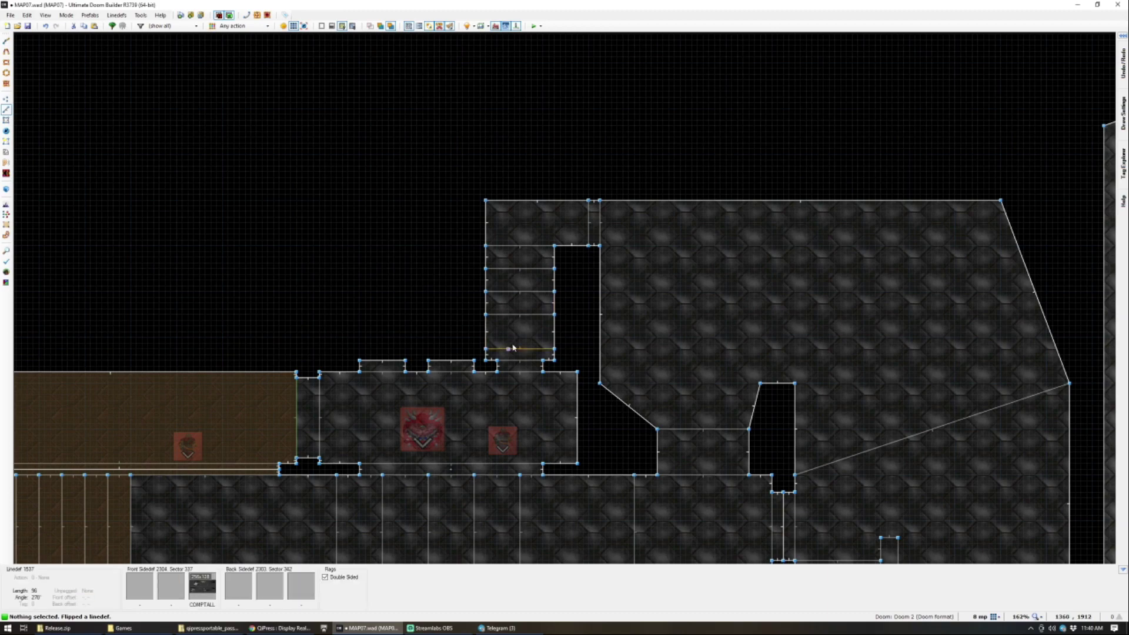
Step: Assign action 41, S1 Ceiling Lower to Floor, to both long boundary linedefs of the narrow strip at the staircase's south end
scroll(517, 341, up, 1)
right_click(523, 368)
click(487, 327)
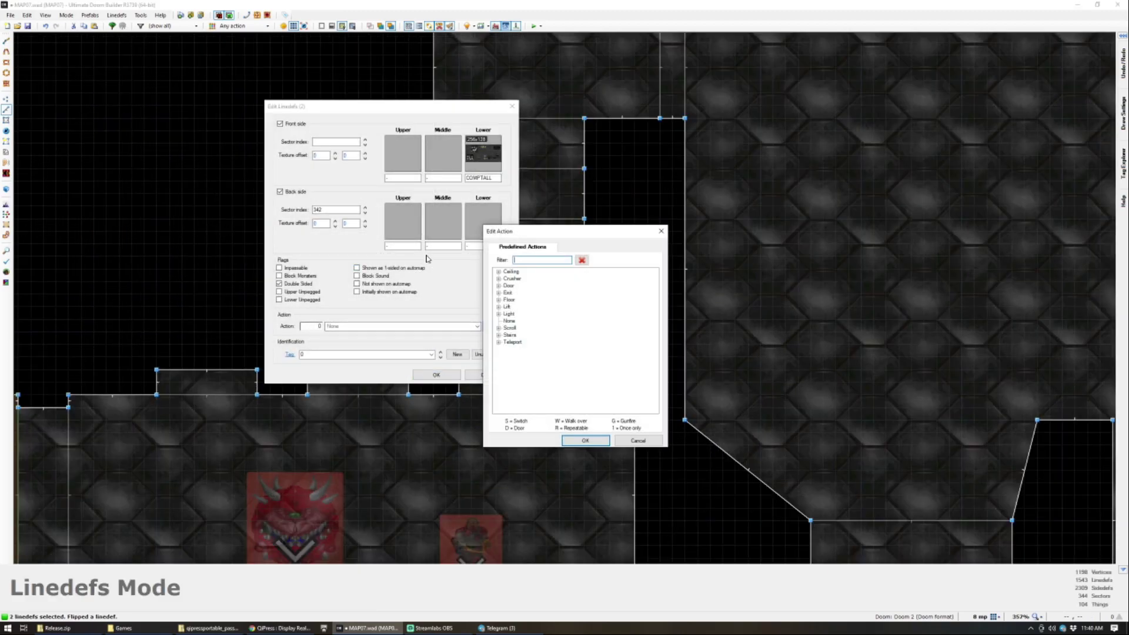
text(s1)
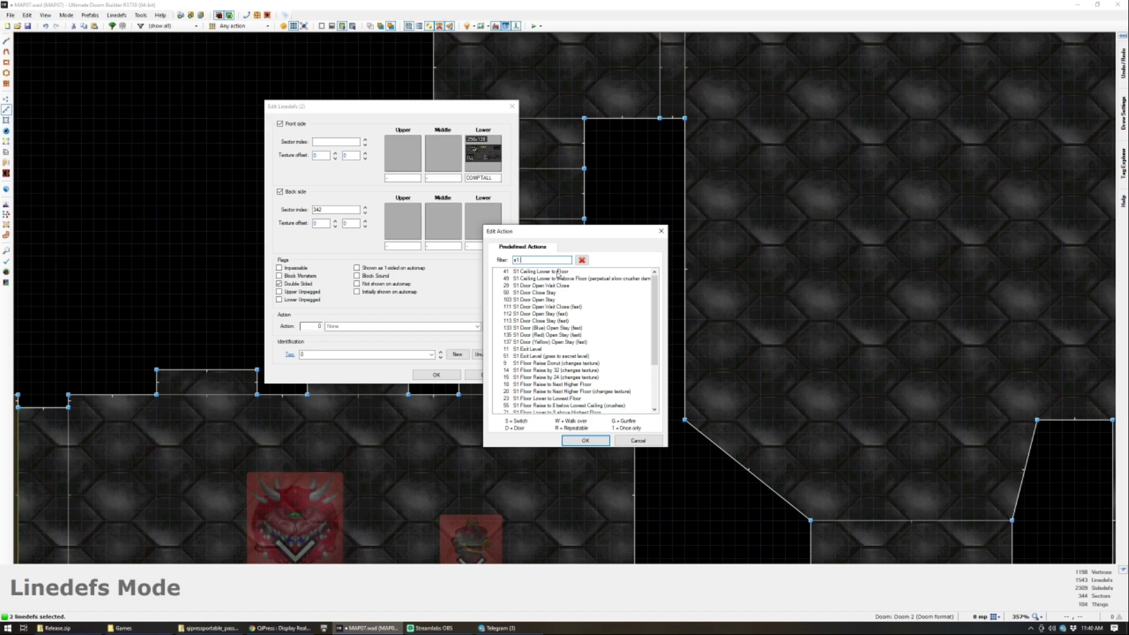
double_click(559, 272)
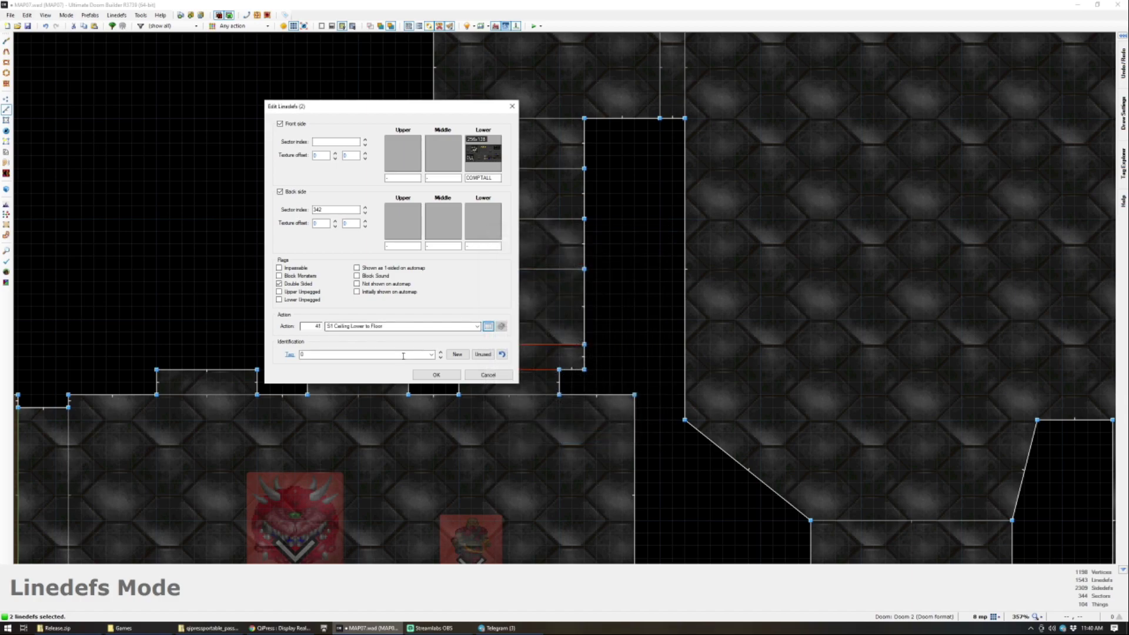
click(435, 376)
Step: Set the sector tag of the narrow strip at the staircase's south end to 18
key(s)
right_click(537, 357)
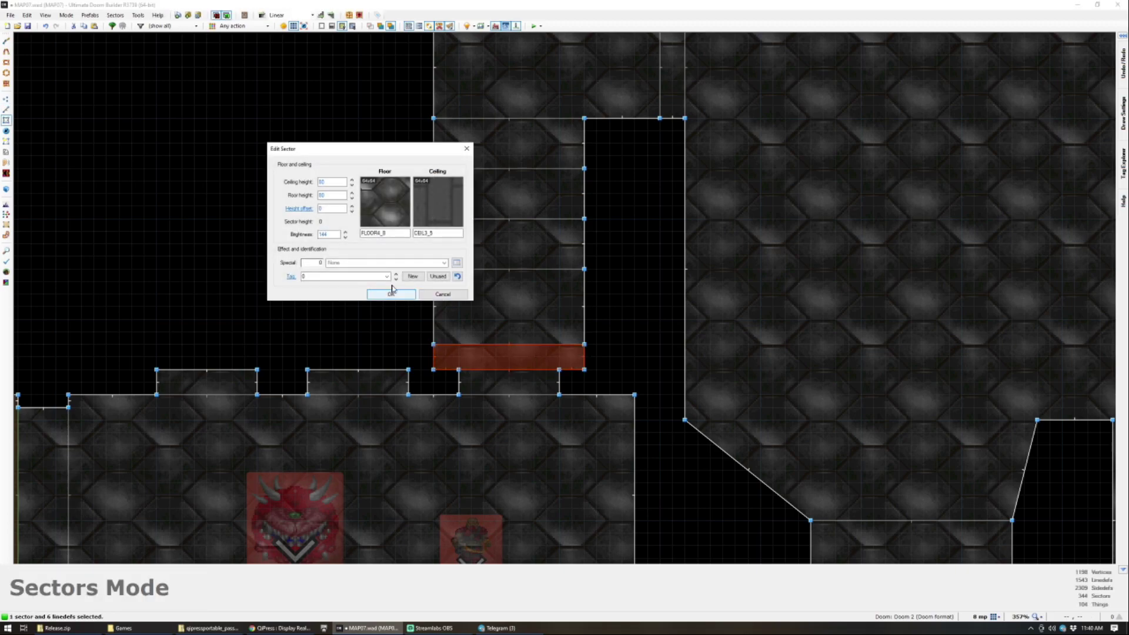
click(355, 277)
click(391, 294)
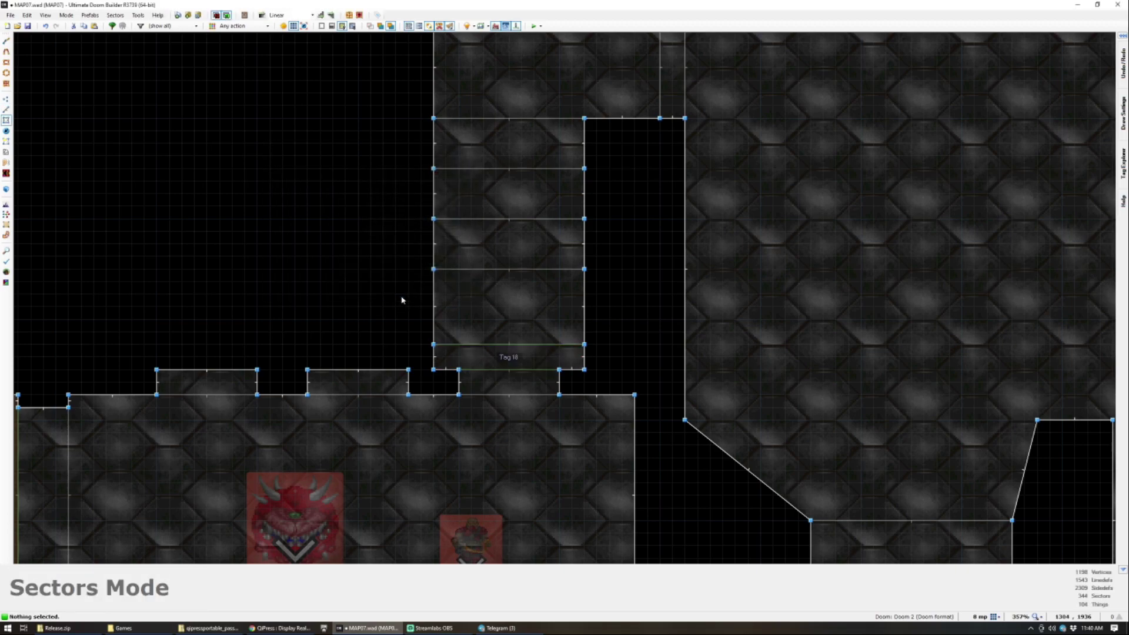
Step: Flip the west boundary linedef of the narrow strip at the passage's east opening
scroll(426, 253, down, 6)
scroll(426, 253, up, 6)
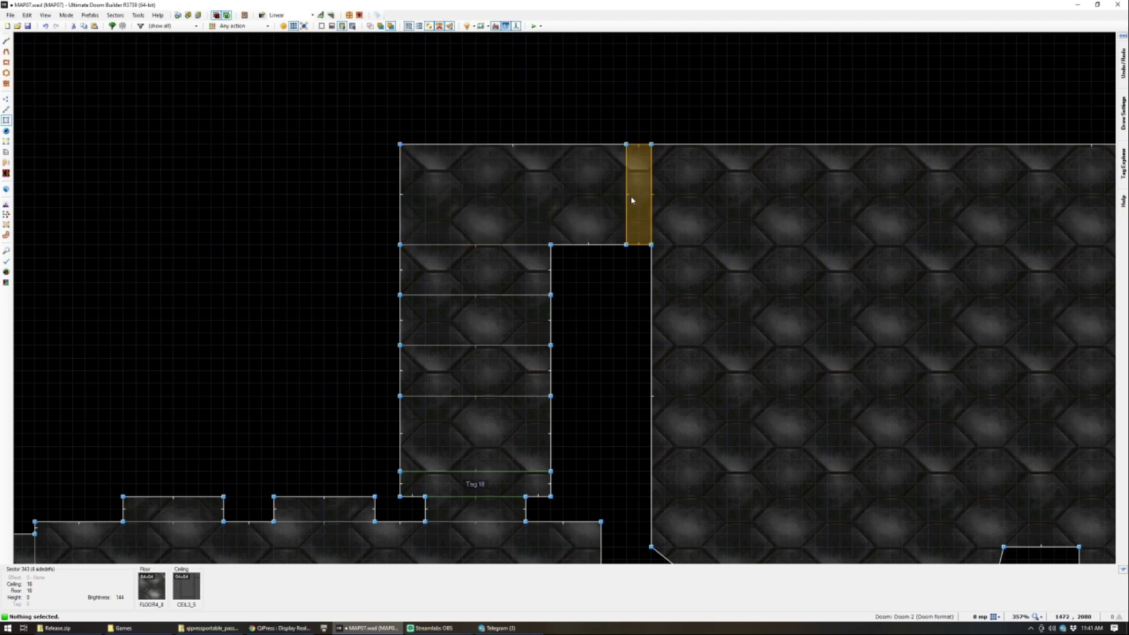
key(l)
key(f)
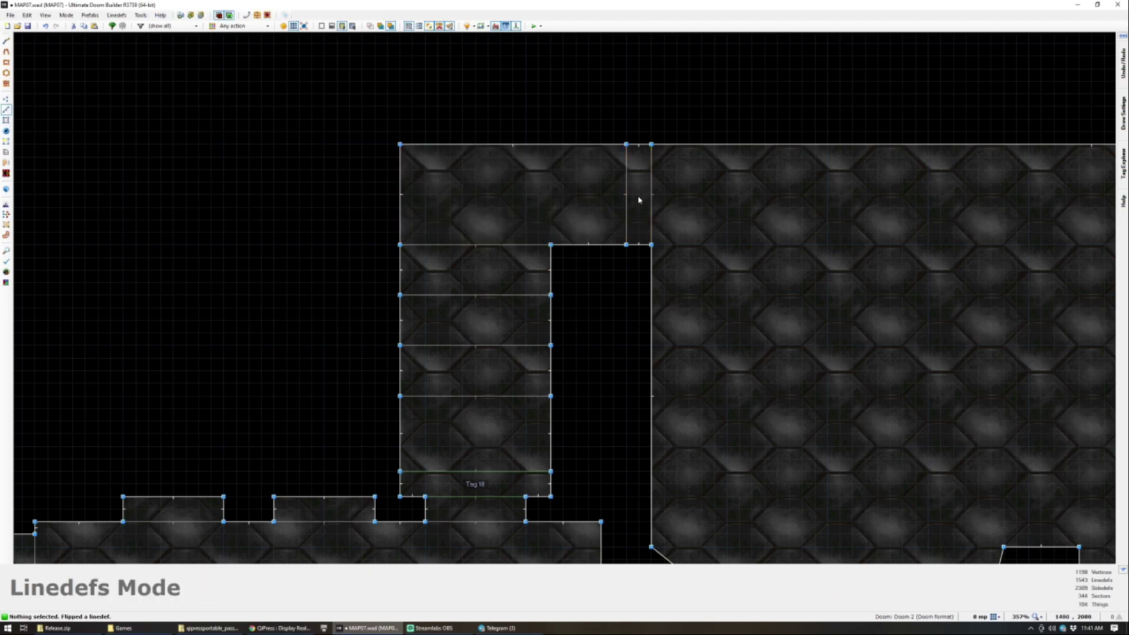
key(s)
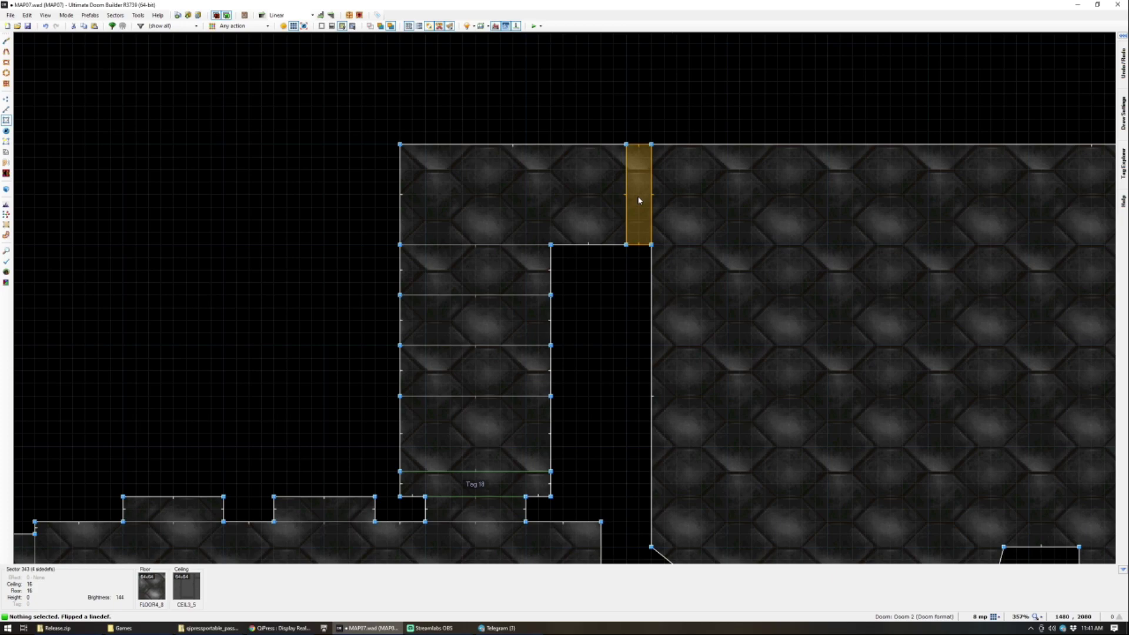
key(l)
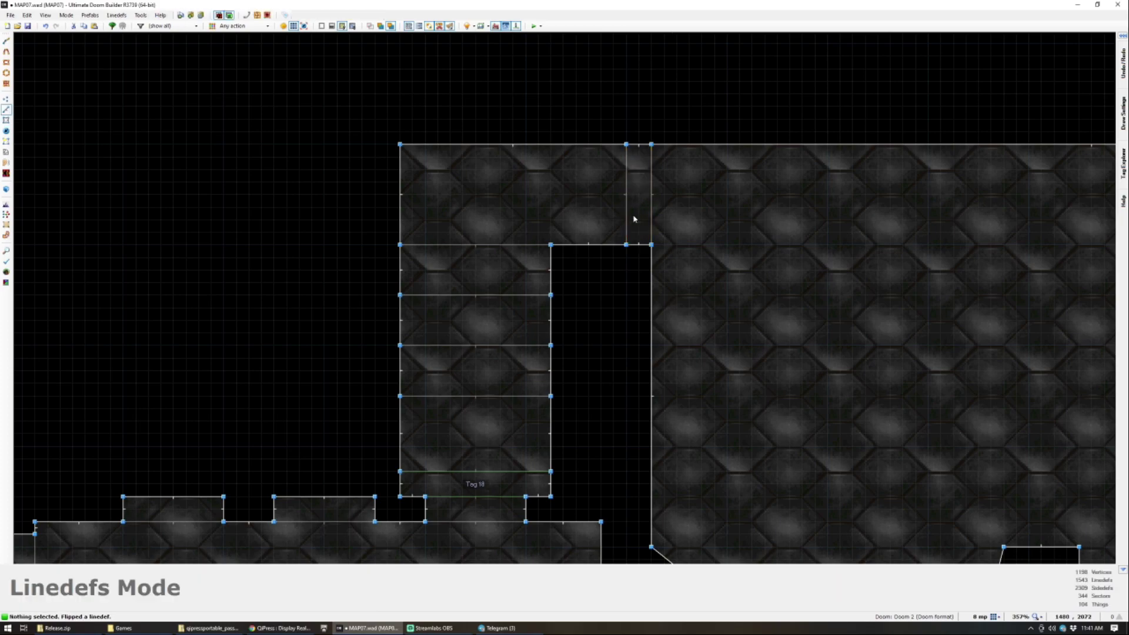
key(s)
key(l)
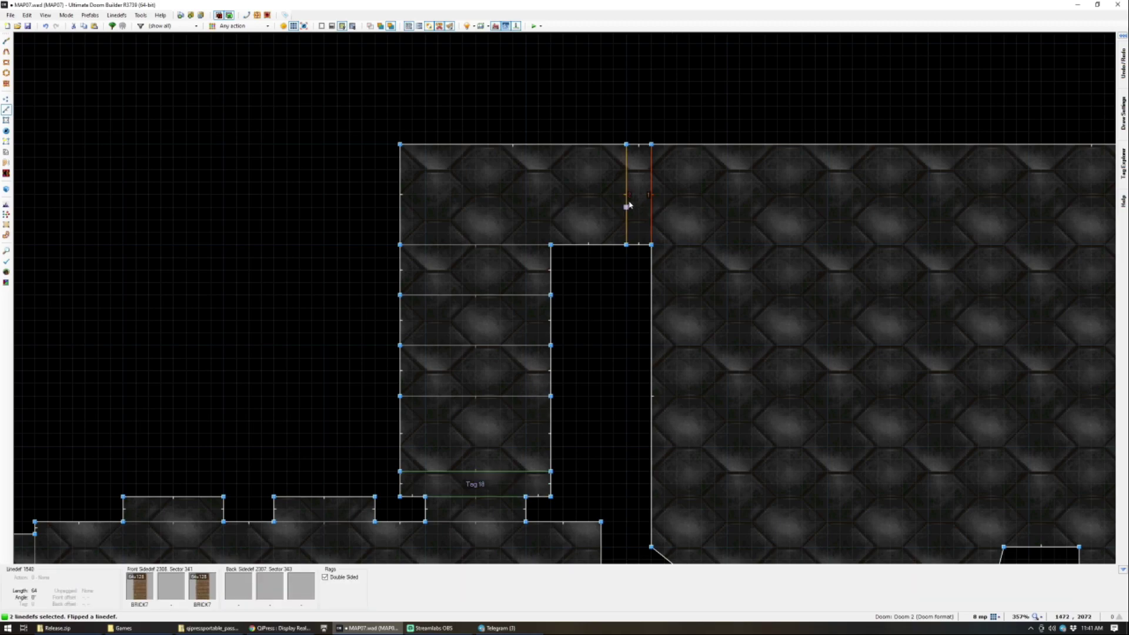
key(Escape)
scroll(496, 384, down, 3)
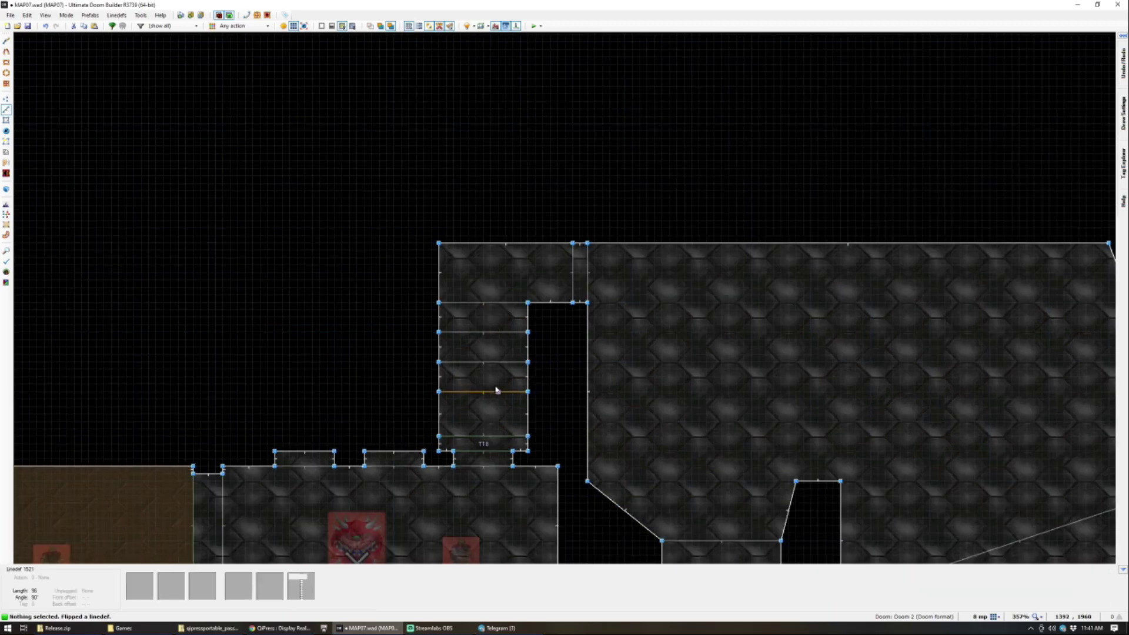
scroll(493, 429, up, 2)
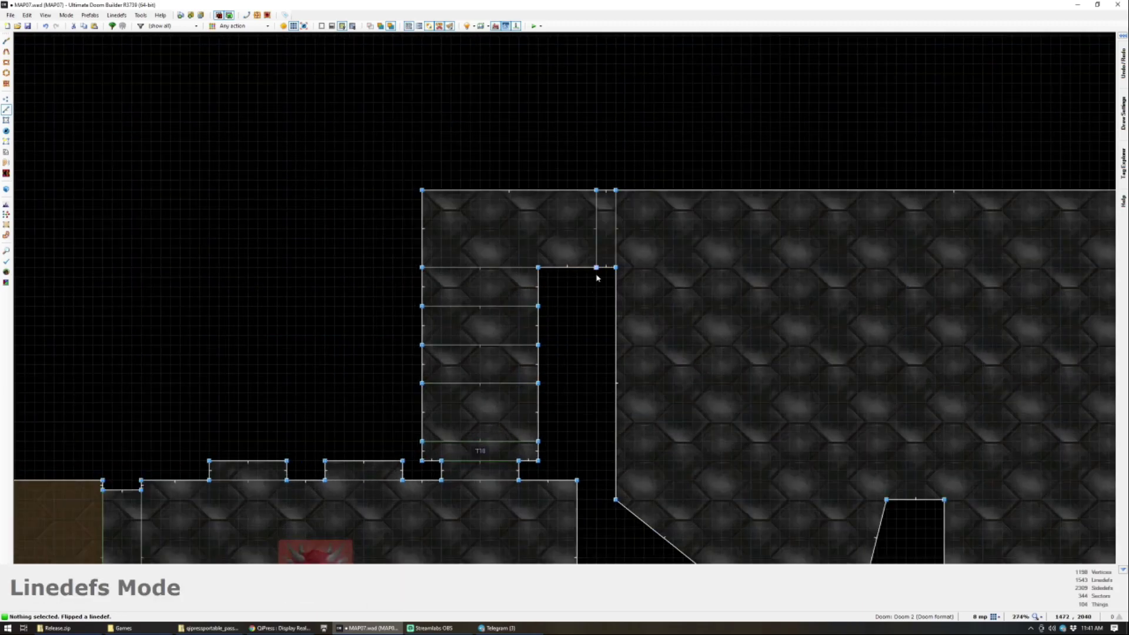
Step: Give both long boundary linedefs of the east opening's strip tag 19 and filter the action list for "s1 ce"
right_click(616, 240)
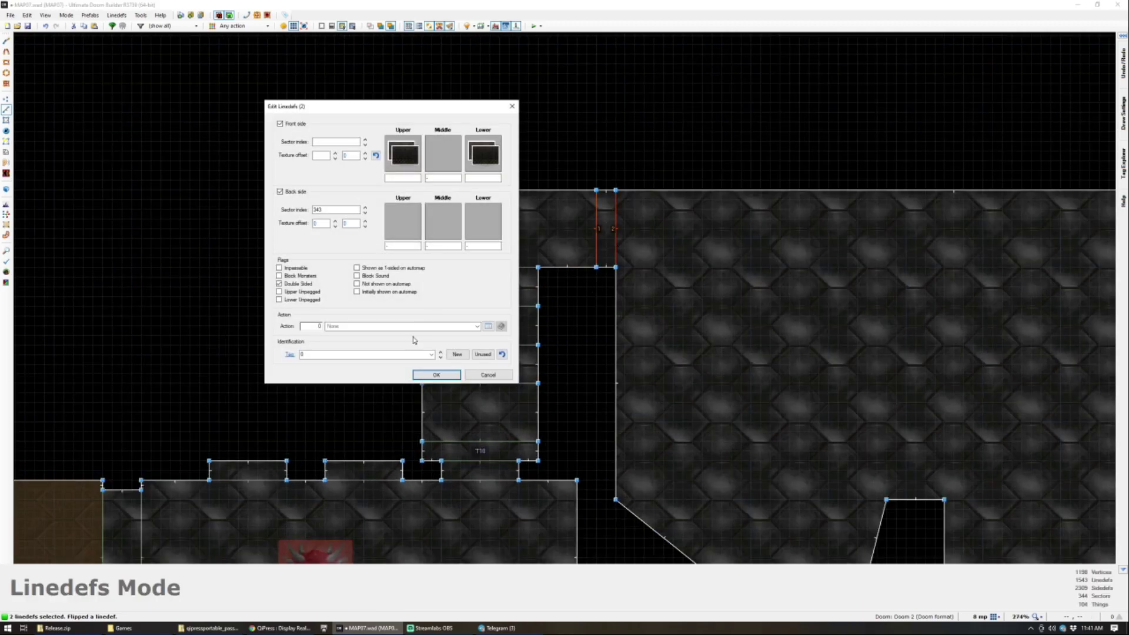
text(10)
key(BackSpace)
text(5)
click(488, 327)
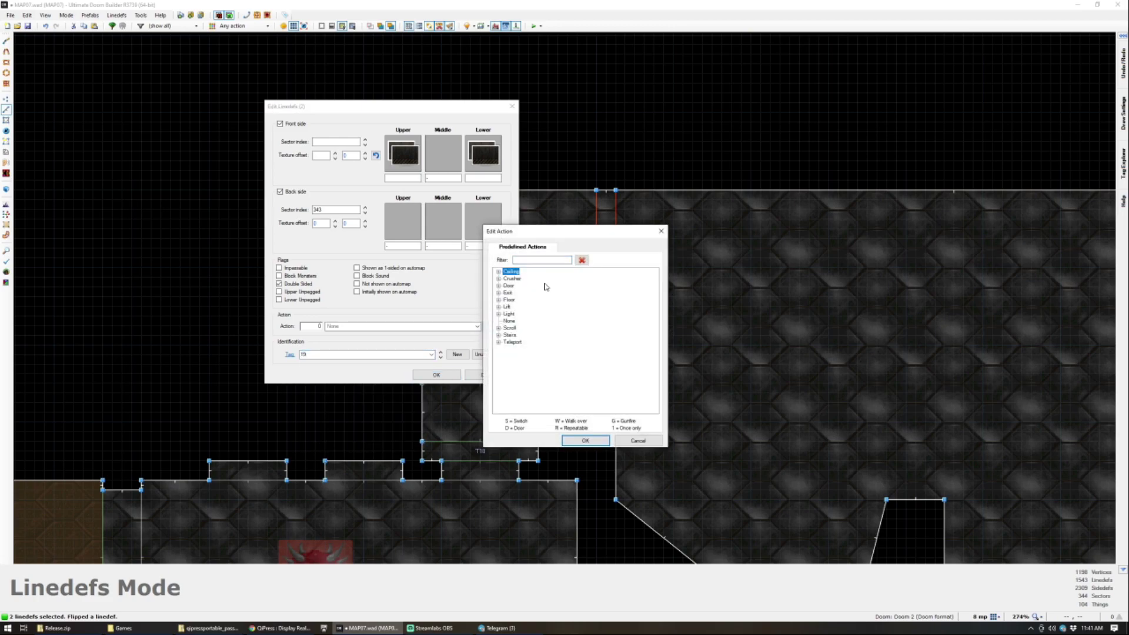
text(s1 ce)
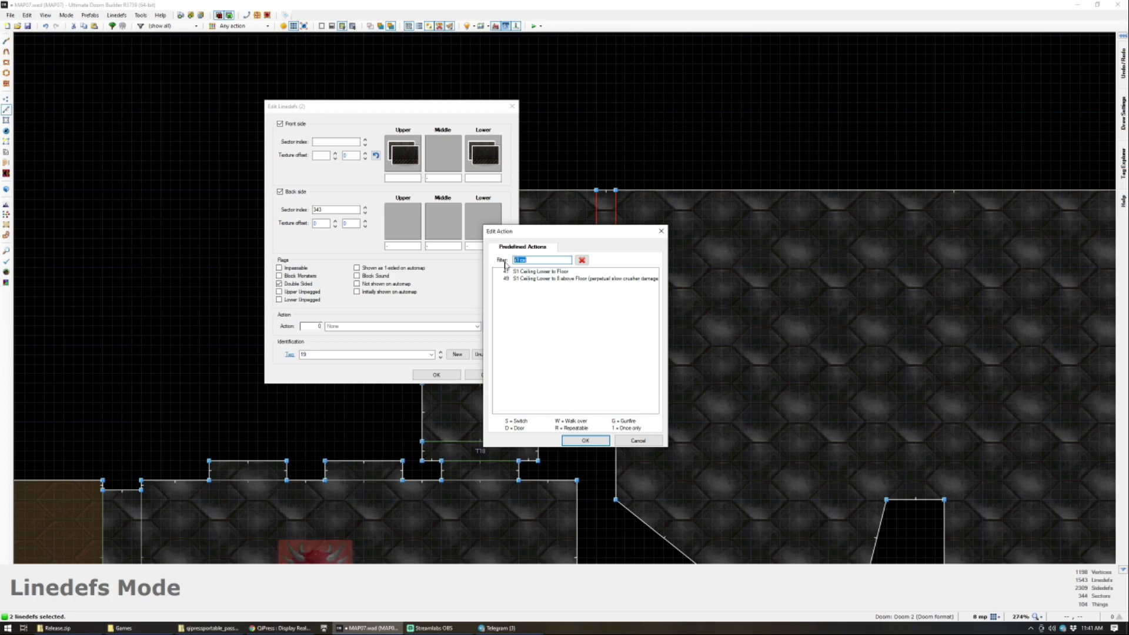
Step: Assign an S1 Floor action to the two linedefs bounding the thin sector between the upper corridor and the large room
text(s1)
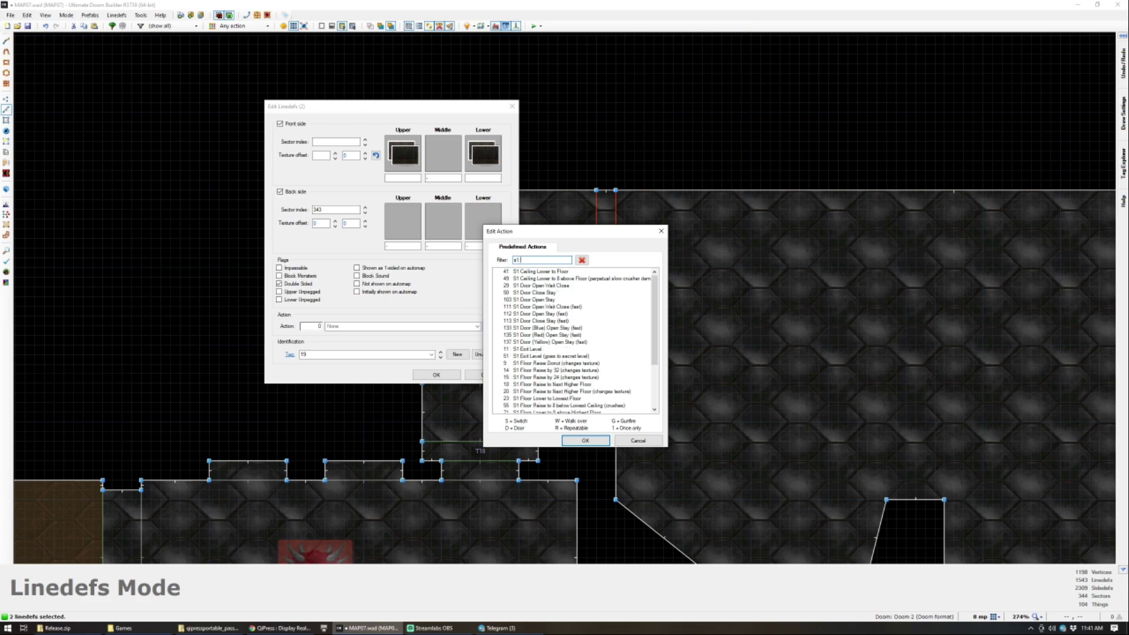
text( floor)
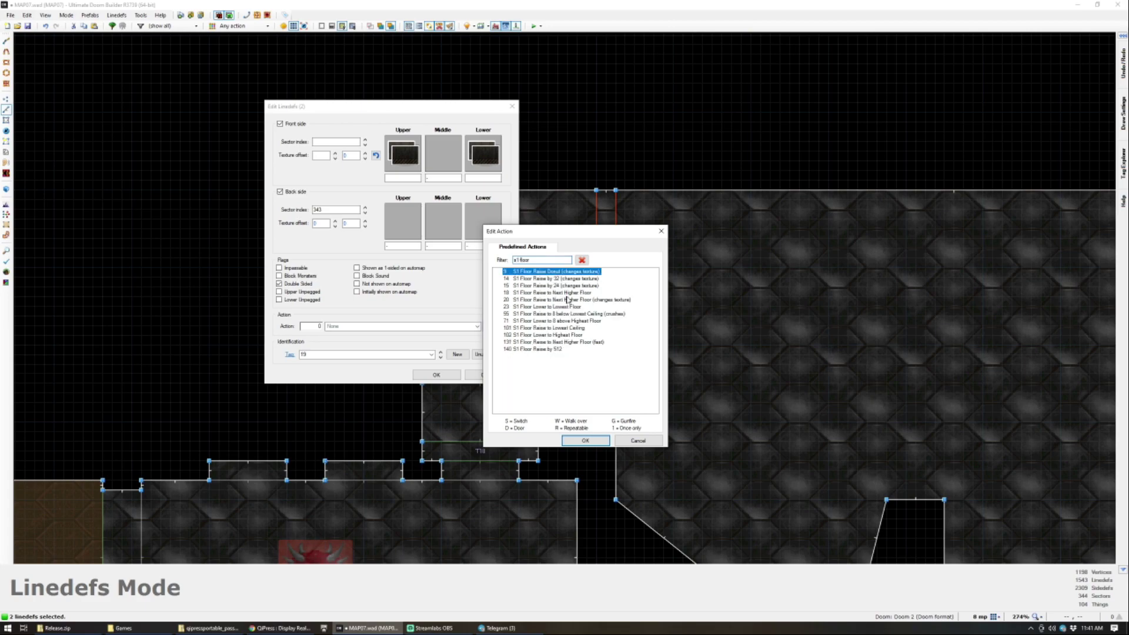
click(579, 443)
click(436, 375)
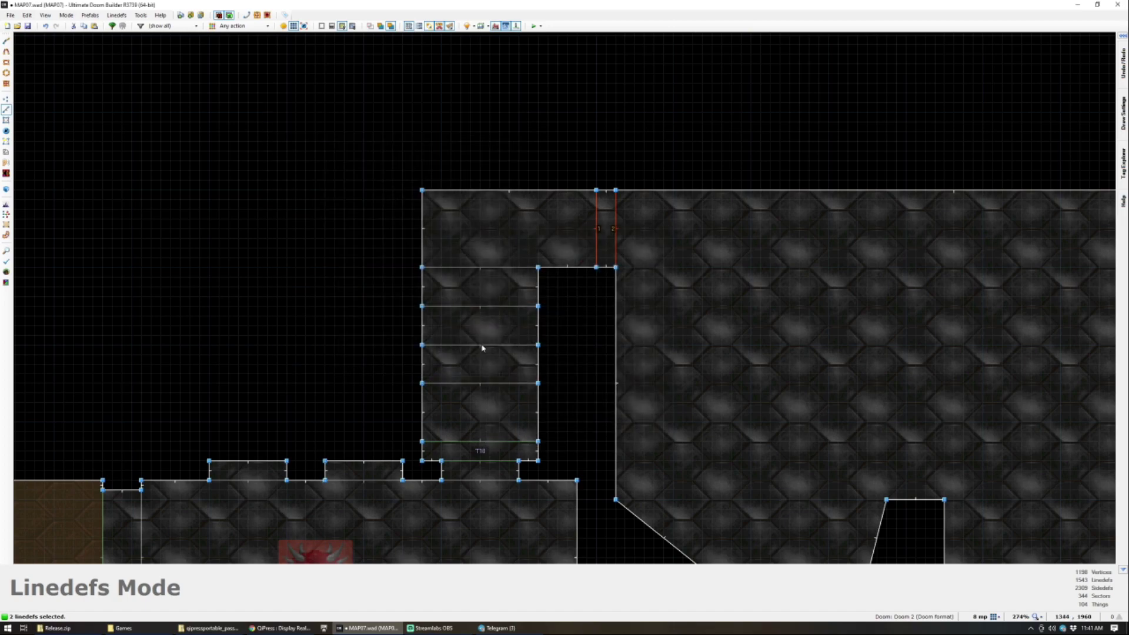
Step: Set the tag of the thin sector between the upper corridor and the large room to 19
key(d)
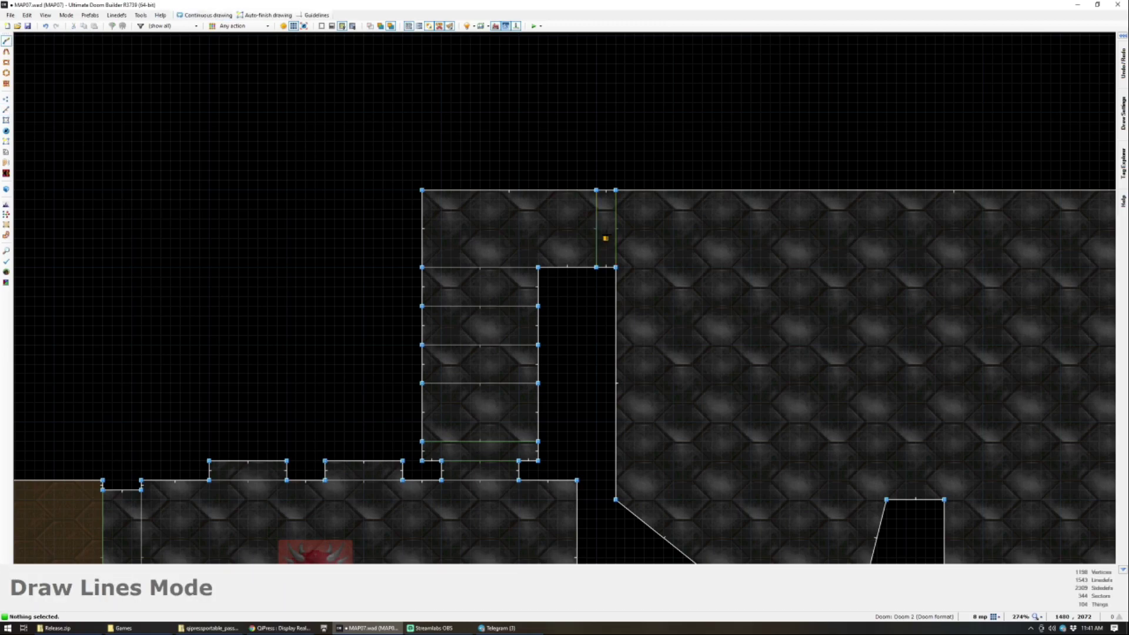
key(s)
right_click(607, 238)
click(348, 276)
text(19)
click(391, 294)
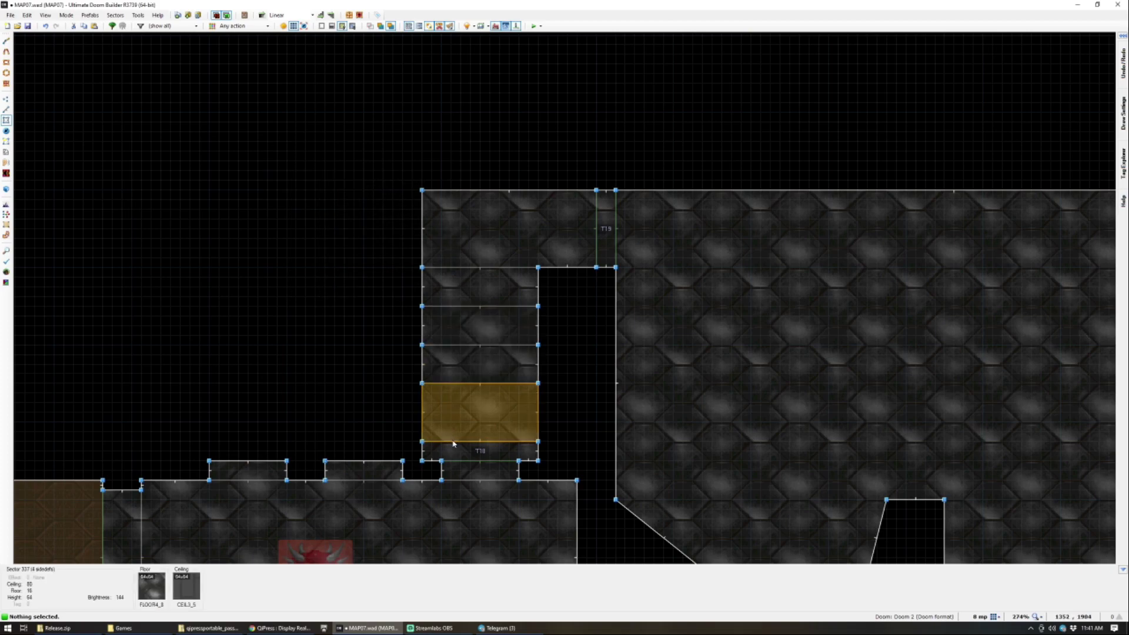
Step: Change the action of the two linedefs around the thin sector at the foot of the stairs to 23, S1 Floor Lower to Lowest Floor
key(l)
click(471, 443)
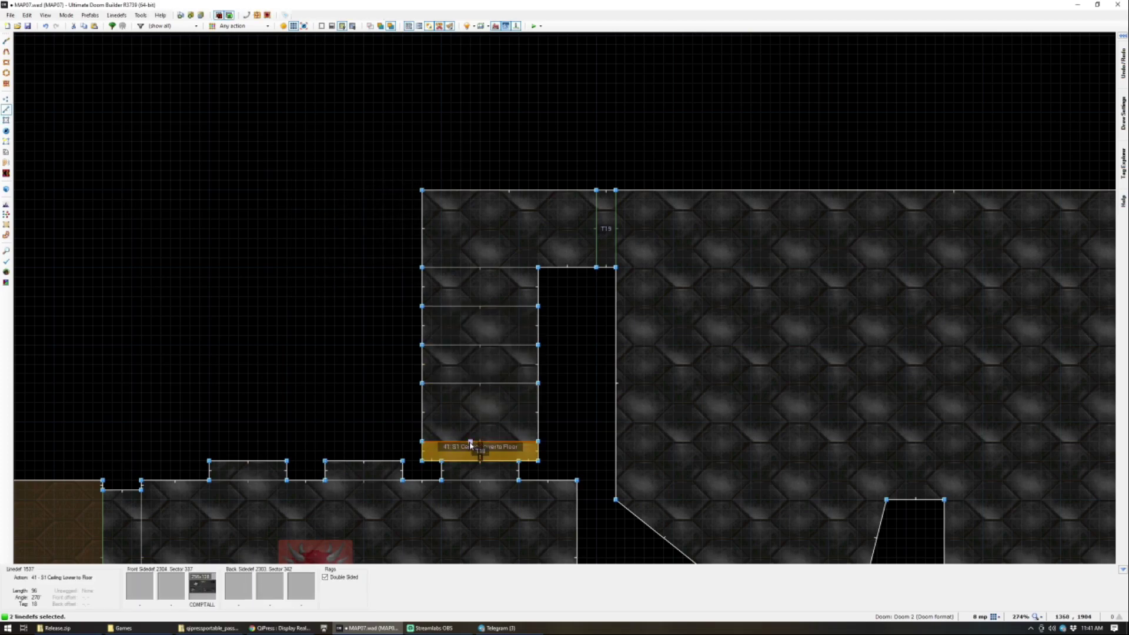
right_click(471, 442)
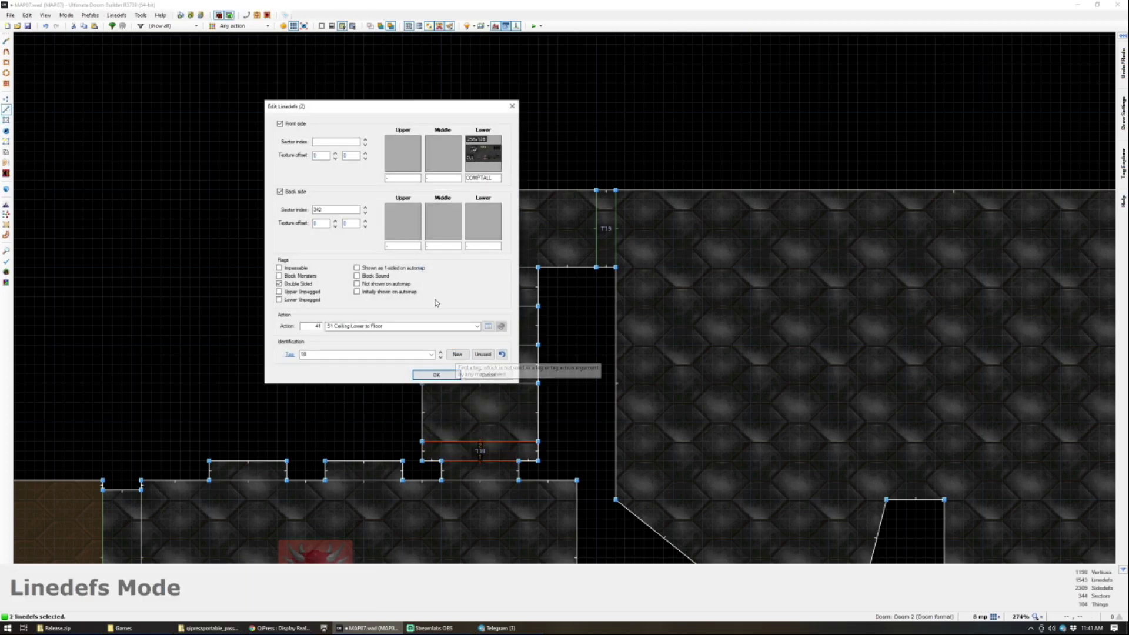
click(488, 326)
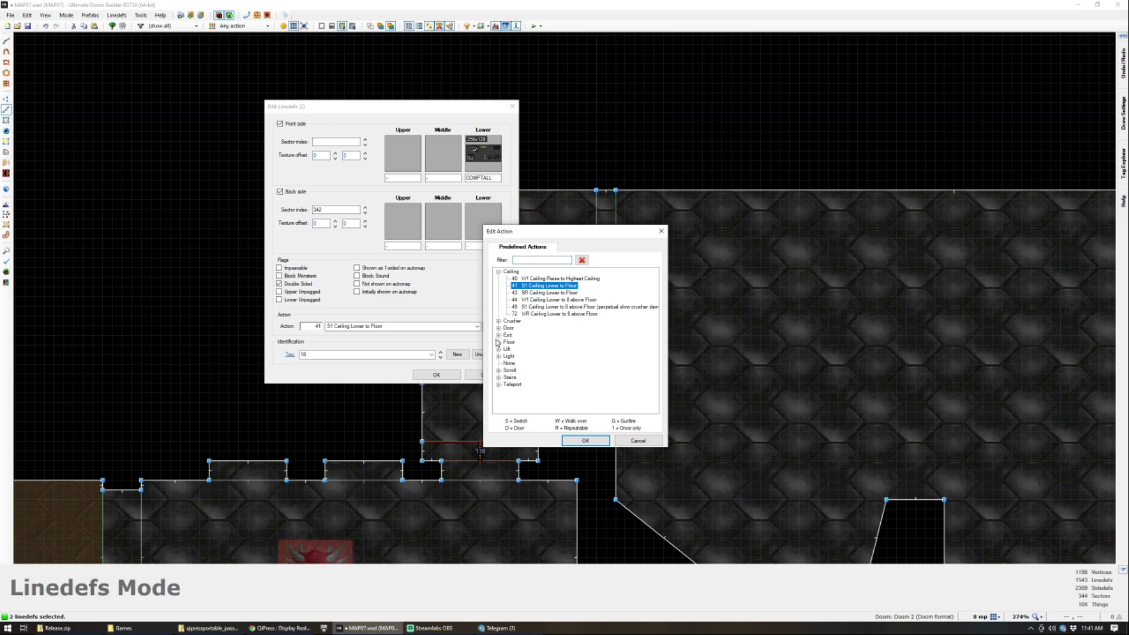
click(498, 342)
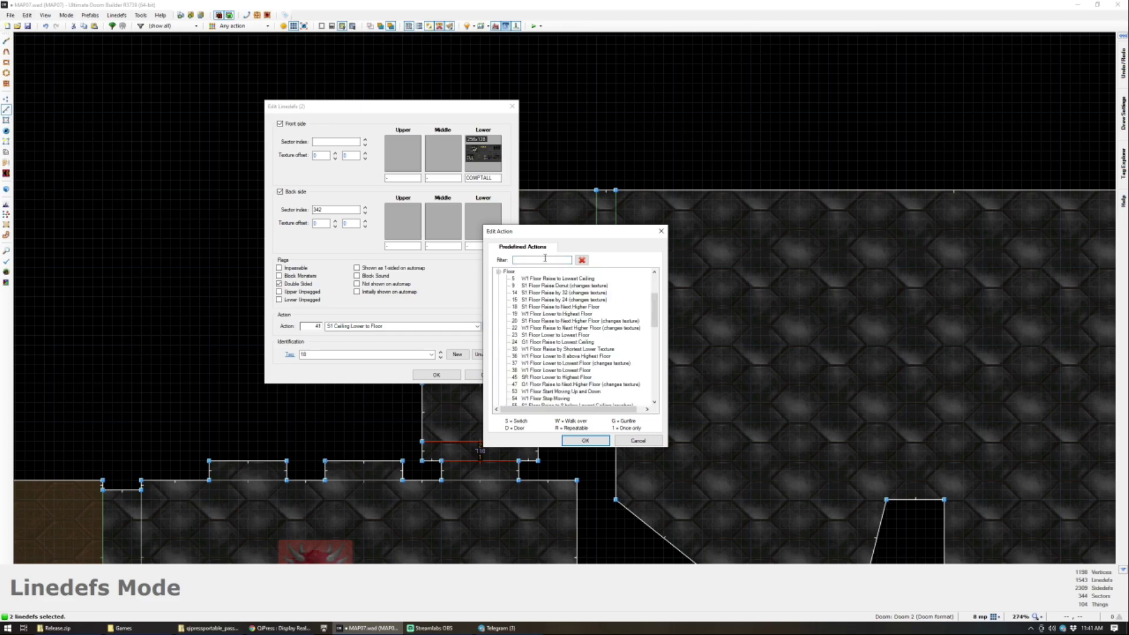
text(s1 floor low)
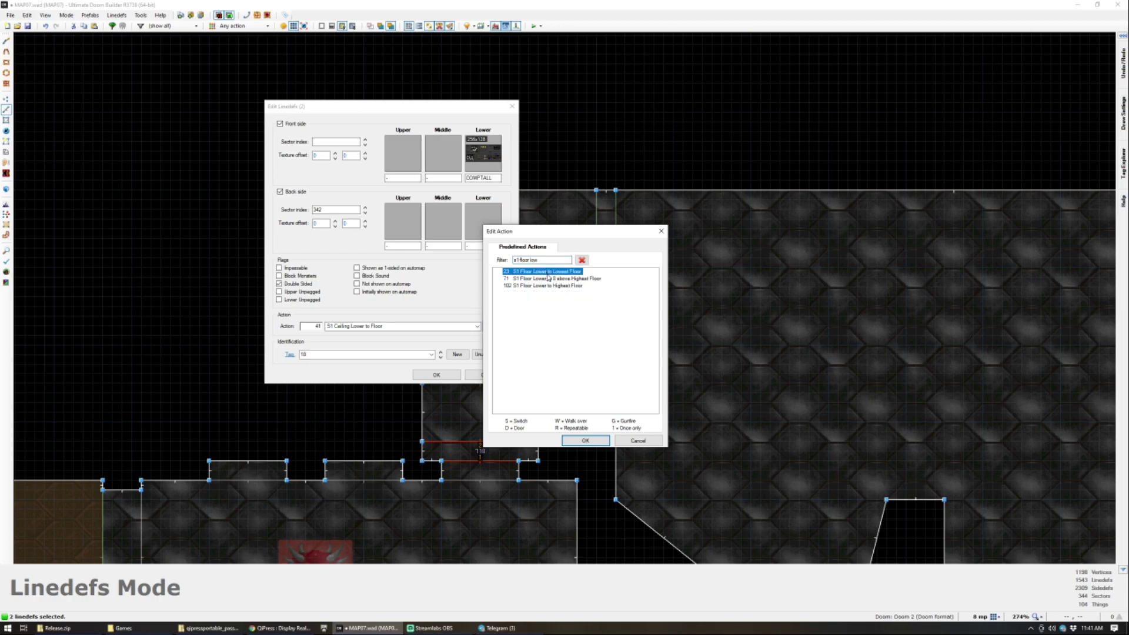
key(Return)
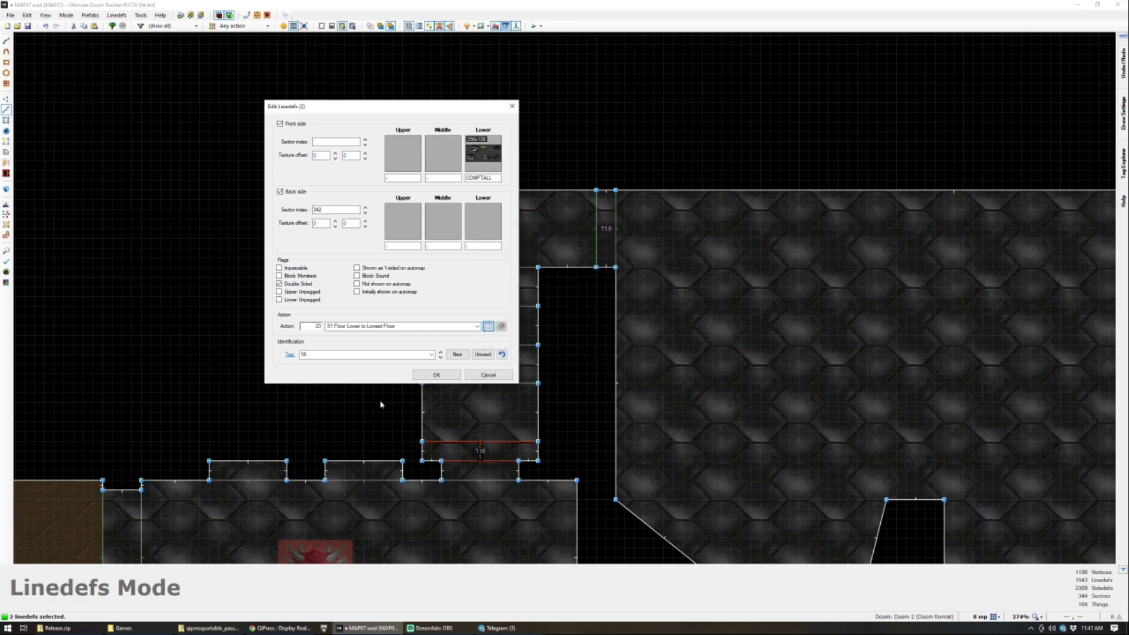
click(435, 376)
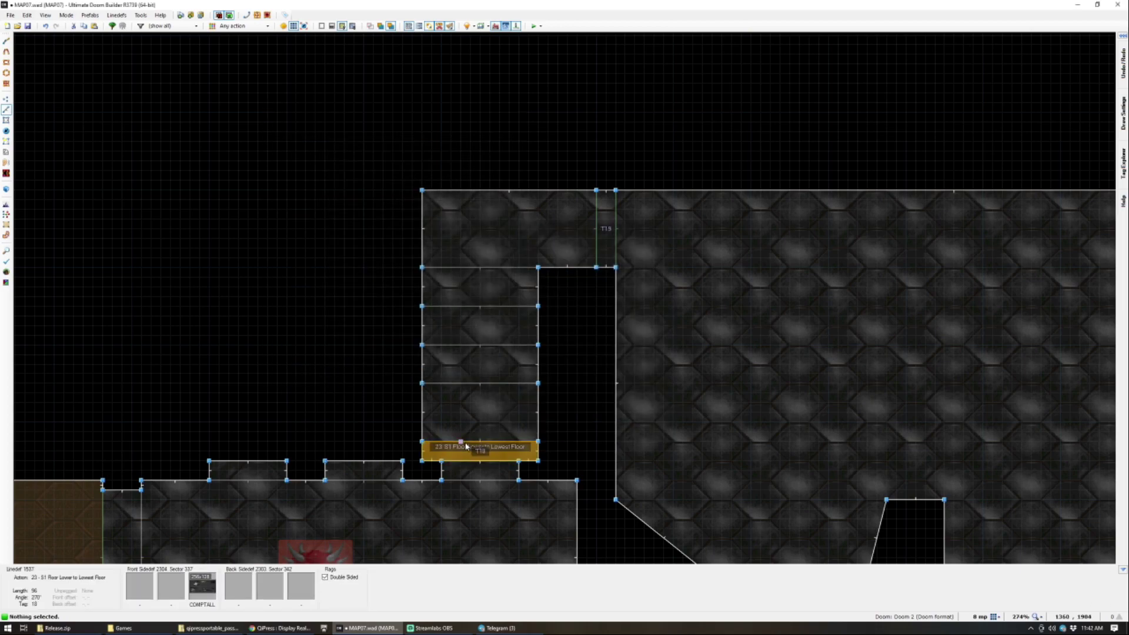
Step: Extend the large room's north wall outward with new vertices, forming a short angled northwest corner and a long slanted northeast side
scroll(488, 307, down, 3)
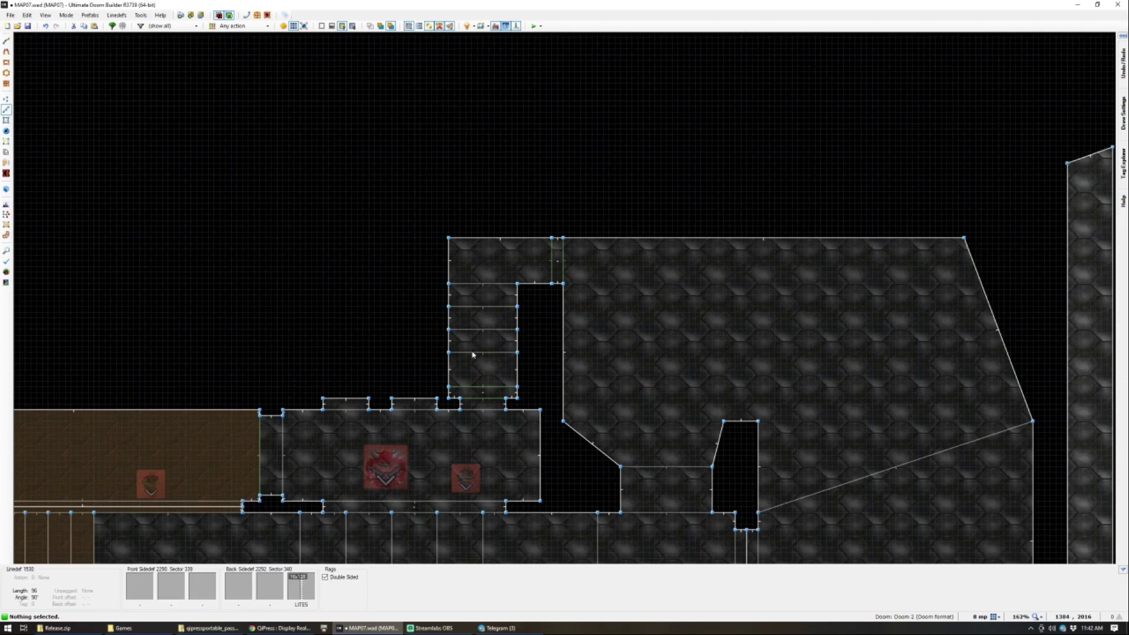
scroll(479, 333, down, 10)
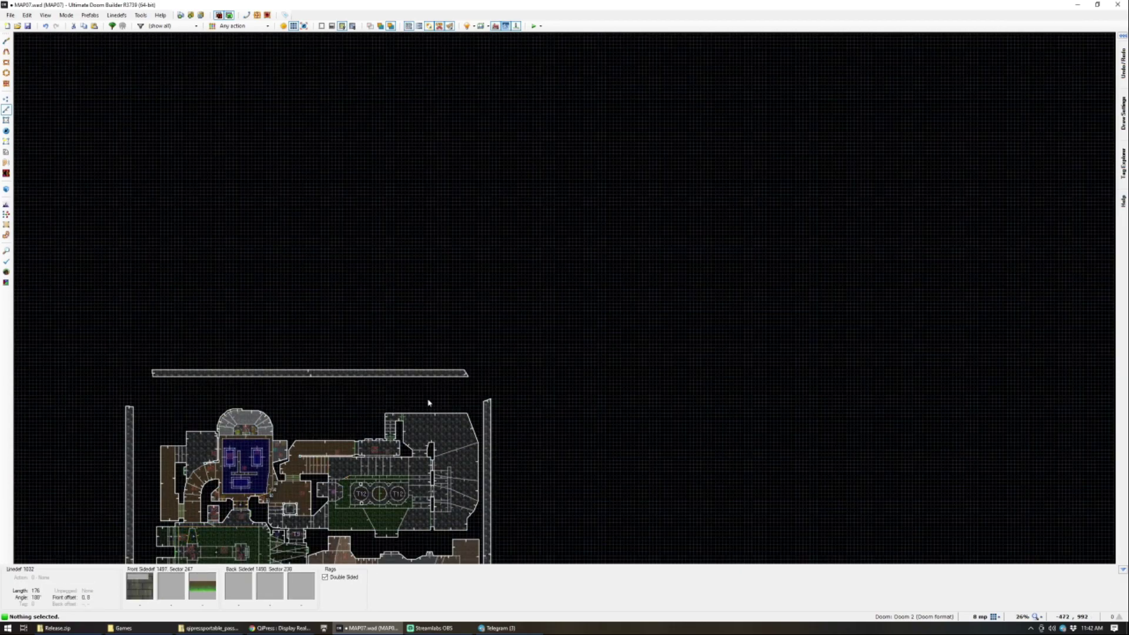
scroll(430, 404, up, 10)
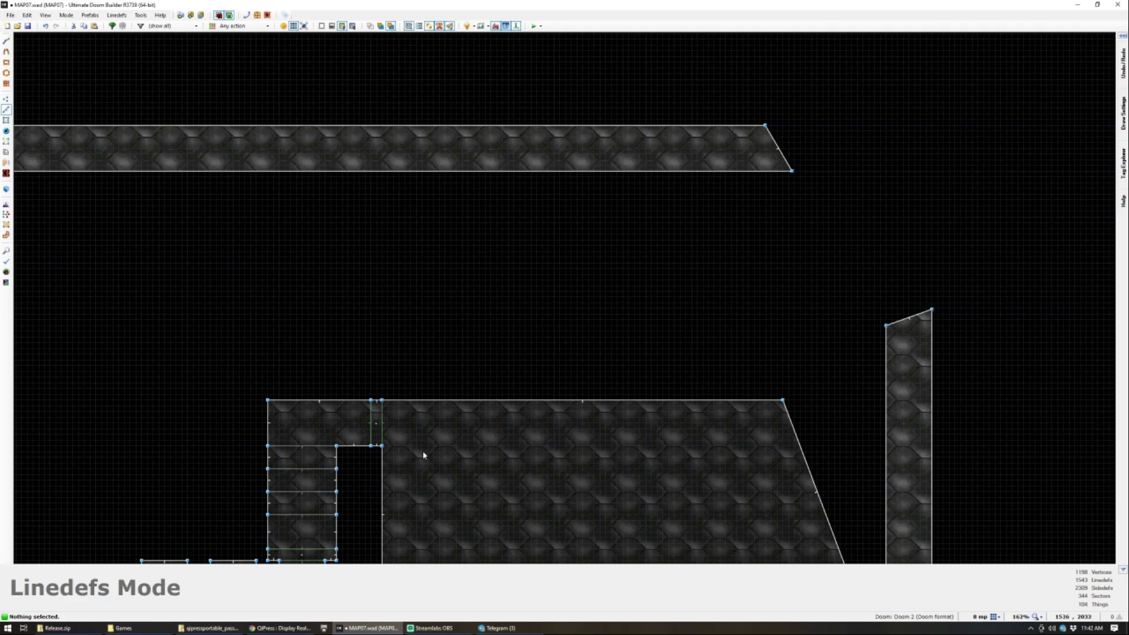
scroll(420, 459, up, 3)
key(v)
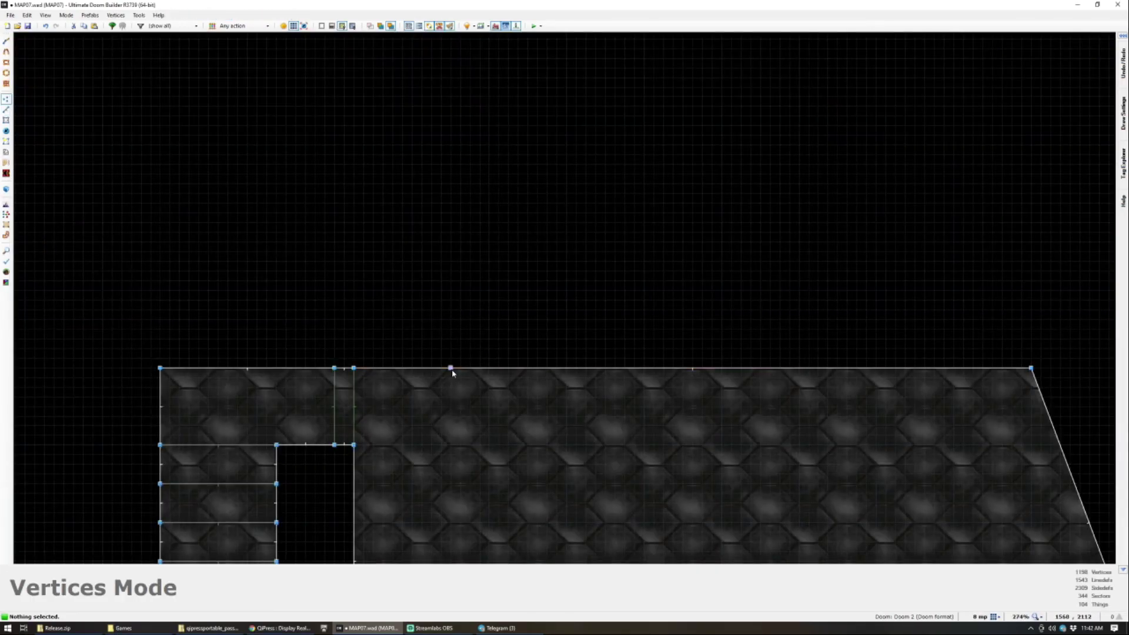
drag(470, 369, 392, 260)
drag(518, 284, 798, 267)
scroll(798, 266, down, 4)
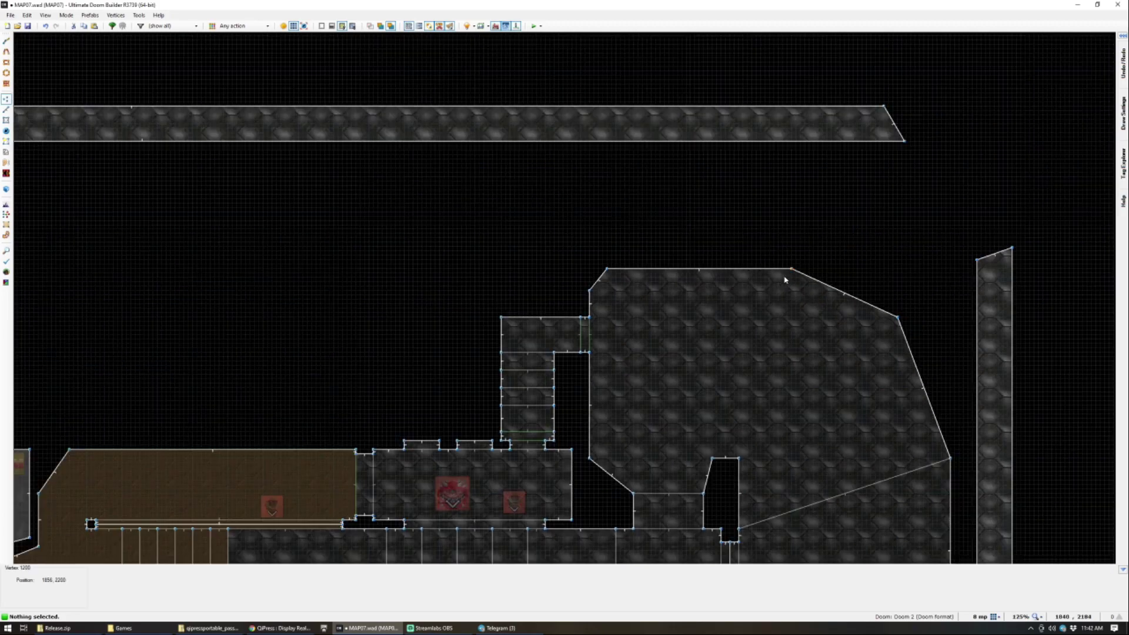
Step: Add vertices to the large room's two northeastern walls and pull them outward to round the corner
scroll(978, 430, up, 2)
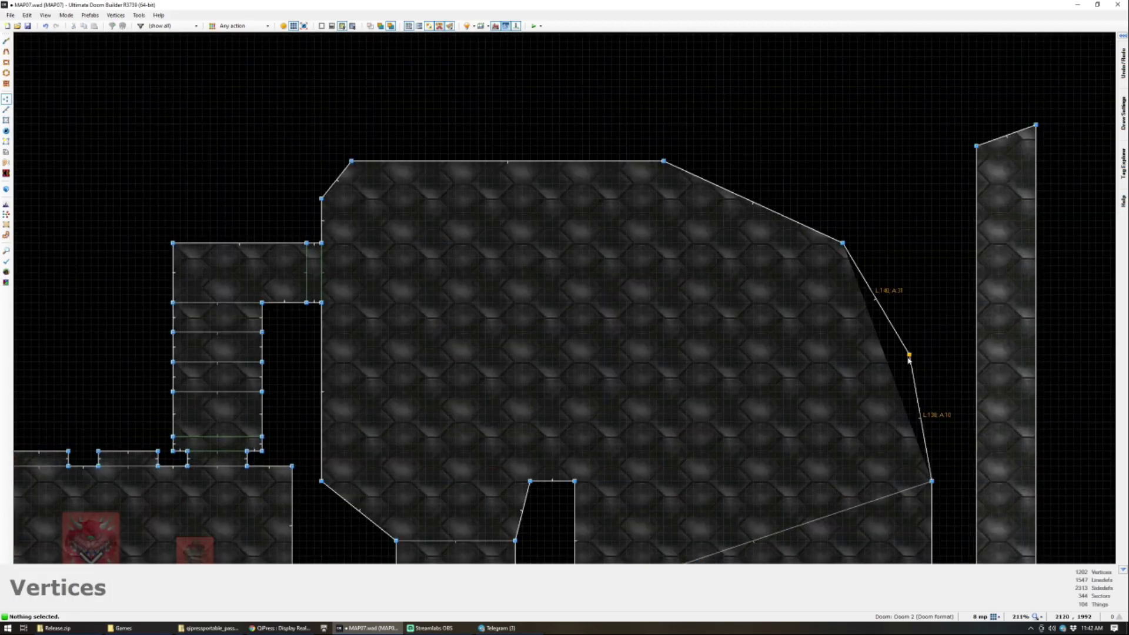
drag(909, 360, 909, 359)
drag(772, 199, 772, 199)
scroll(740, 369, down, 3)
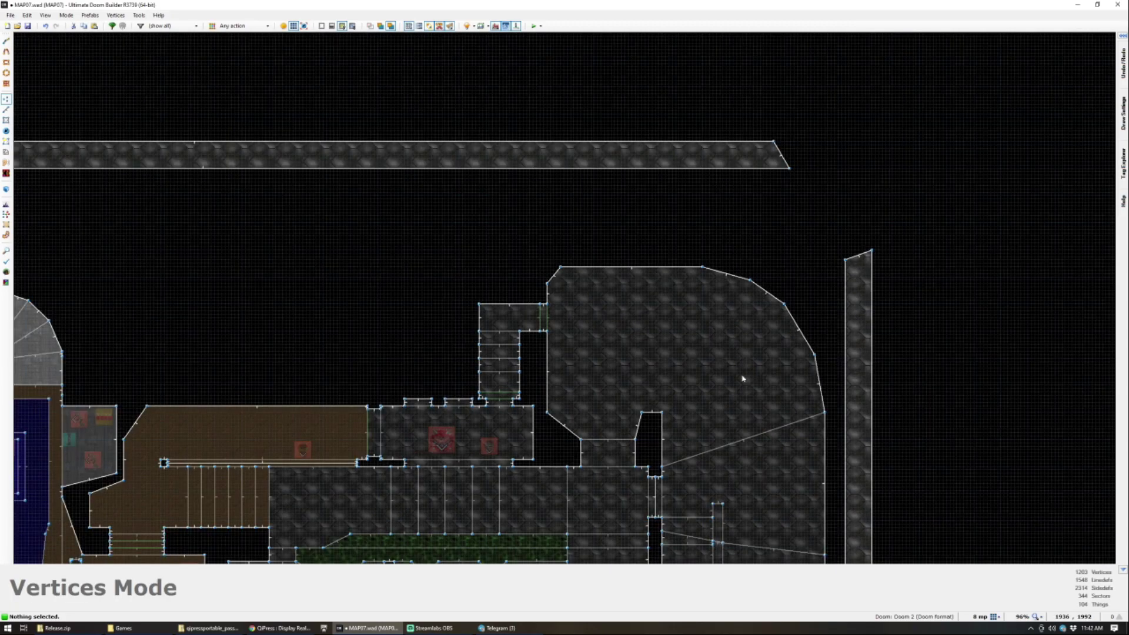
scroll(761, 396, up, 2)
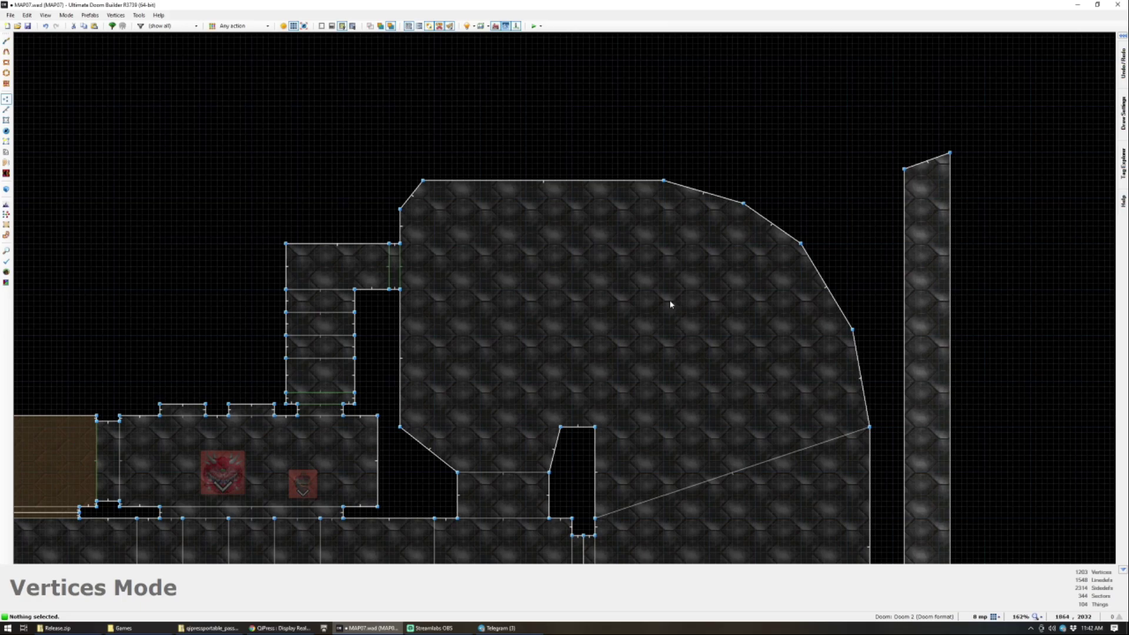
Step: Inspect the reshaped large room and the adjoining crusher area in 3D
key(q)
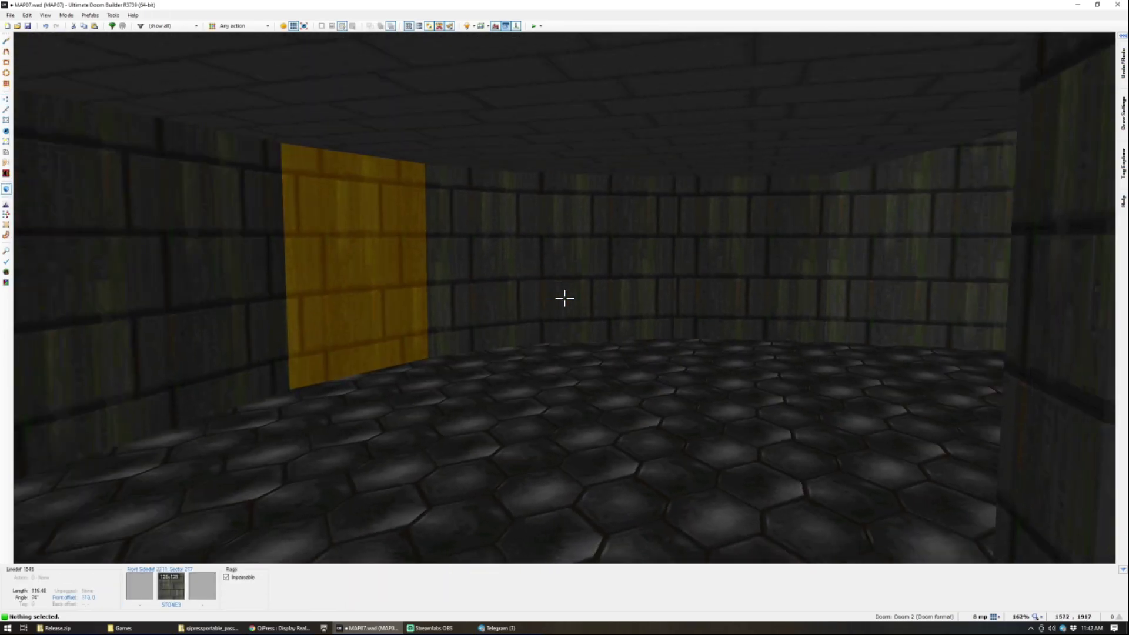
key(w)
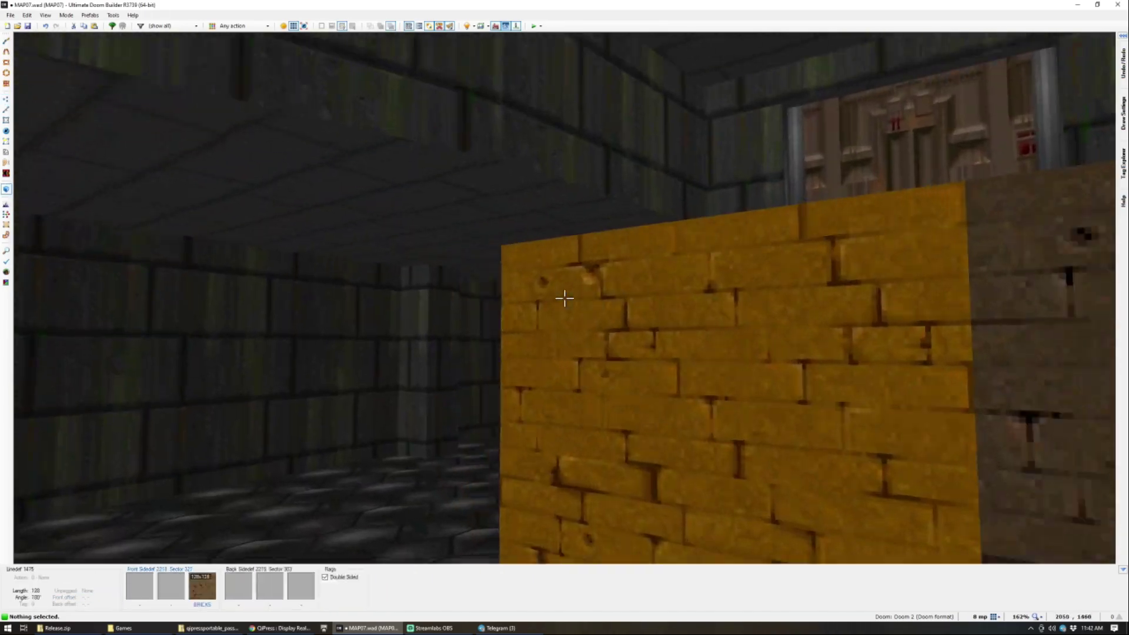
key(w)
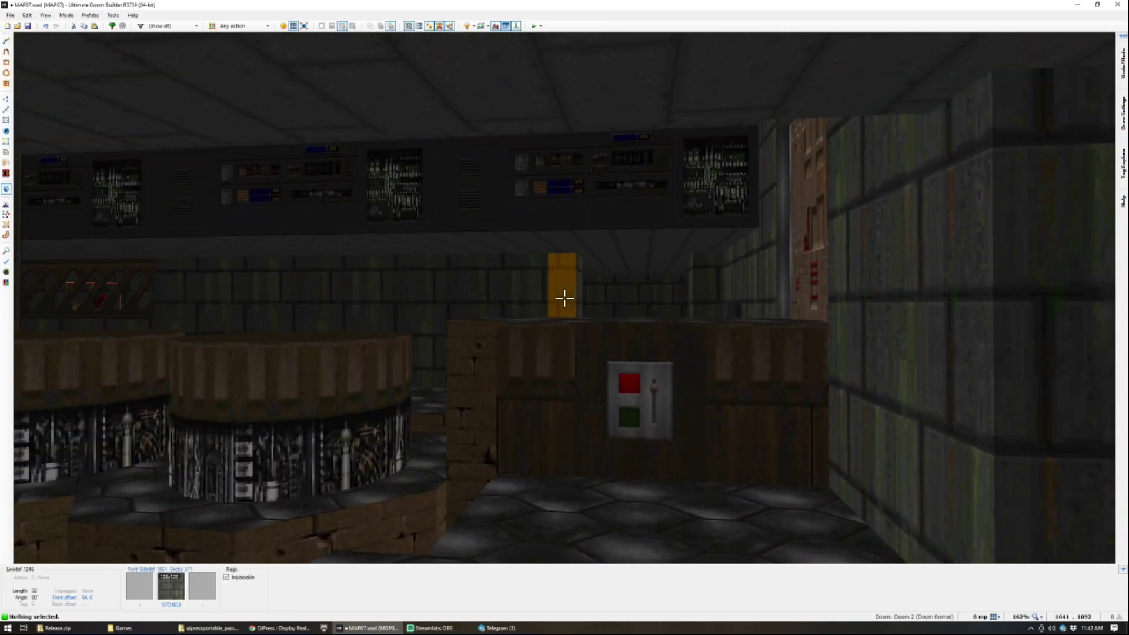
key(q)
Step: Flip the W1 Crusher Start with Fast Damage trigger linedef in the southern opening east of the crusher room
scroll(565, 298, down, 4)
scroll(576, 245, up, 3)
key(l)
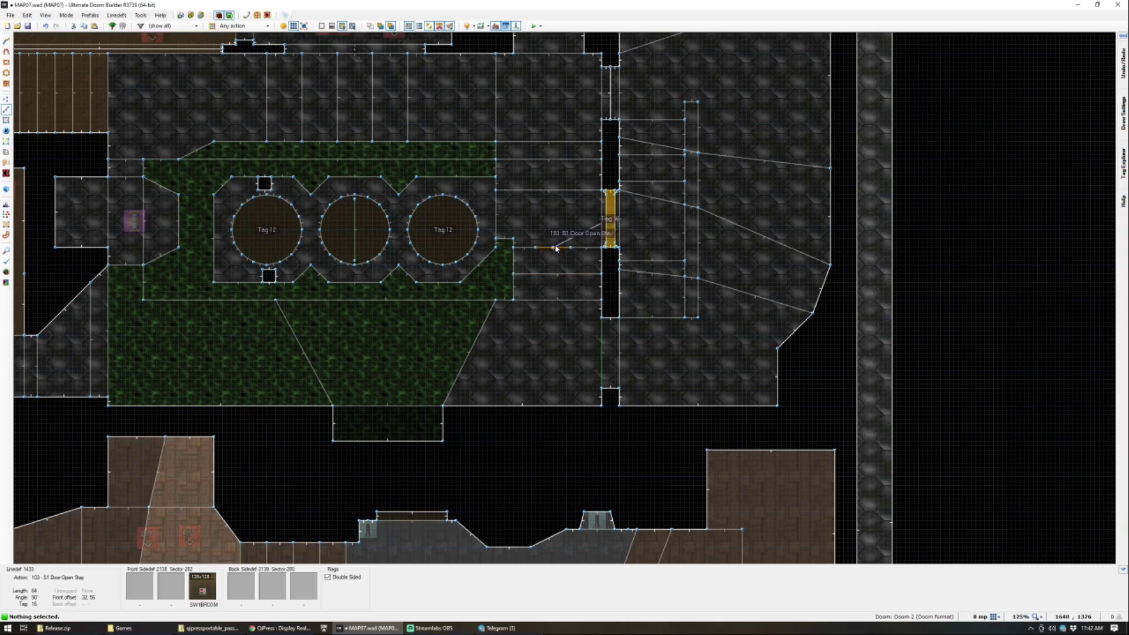
scroll(553, 246, down, 2)
scroll(500, 231, up, 3)
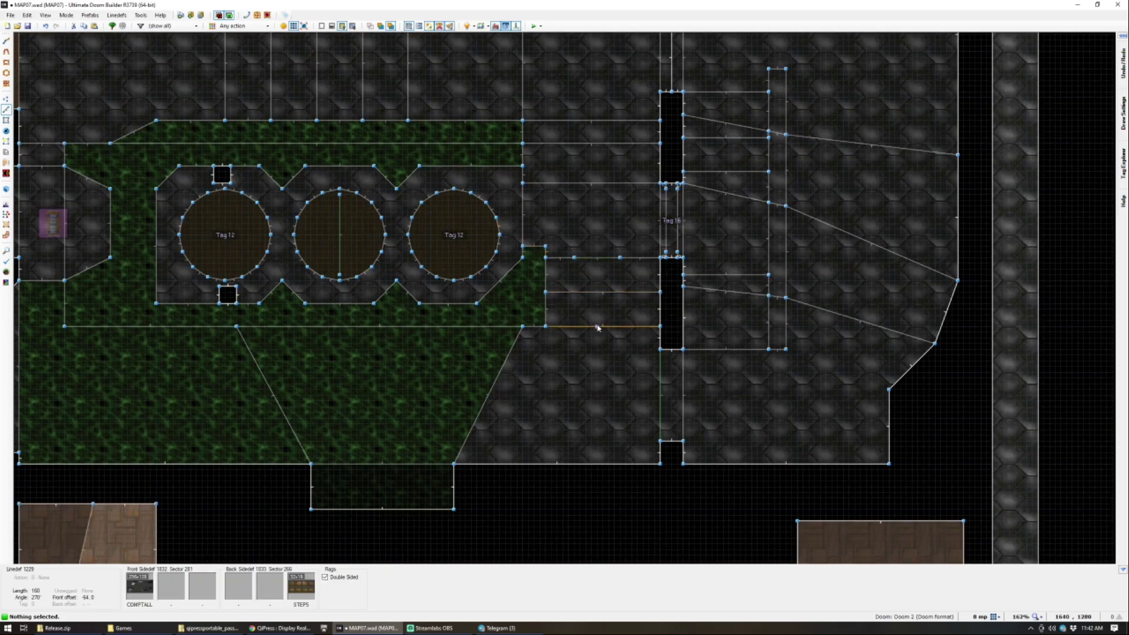
key(f)
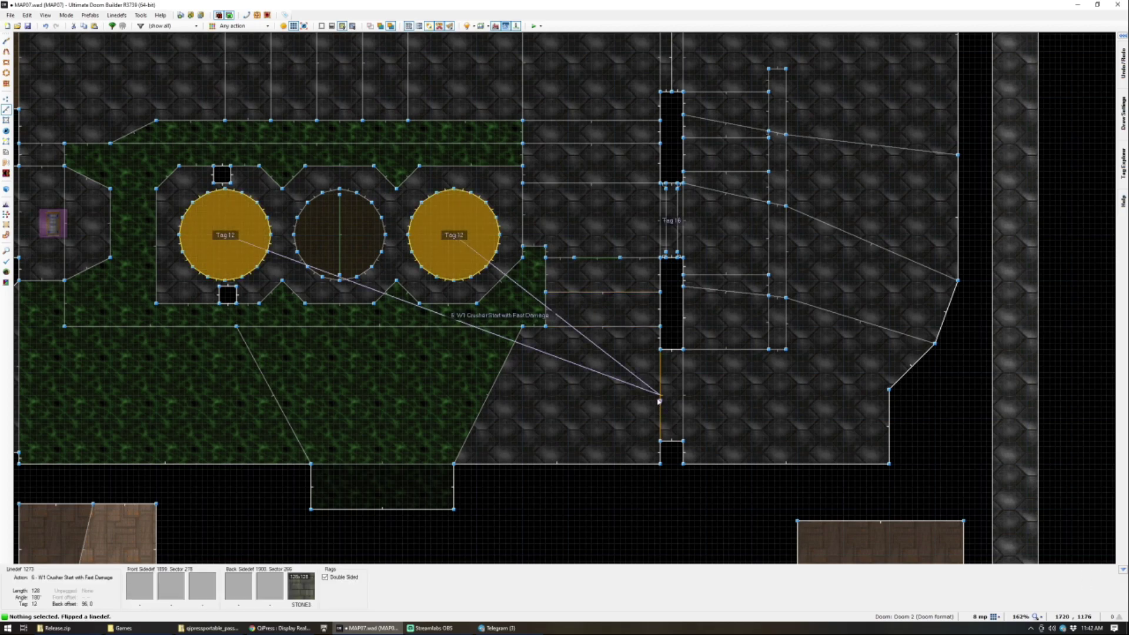
Step: Review the trigger lines and things around the crushers, yellow keycard and rooms to the west, and save the map
scroll(659, 400, down, 2)
key(l)
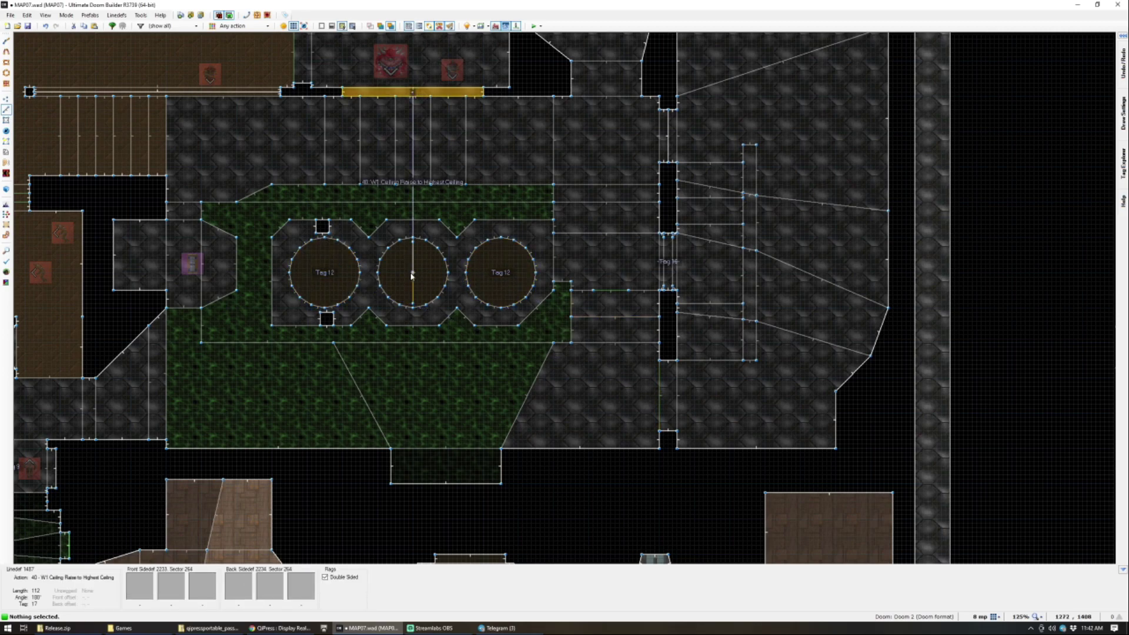
scroll(412, 277, down, 1)
scroll(213, 257, up, 2)
key(t)
scroll(263, 261, down, 3)
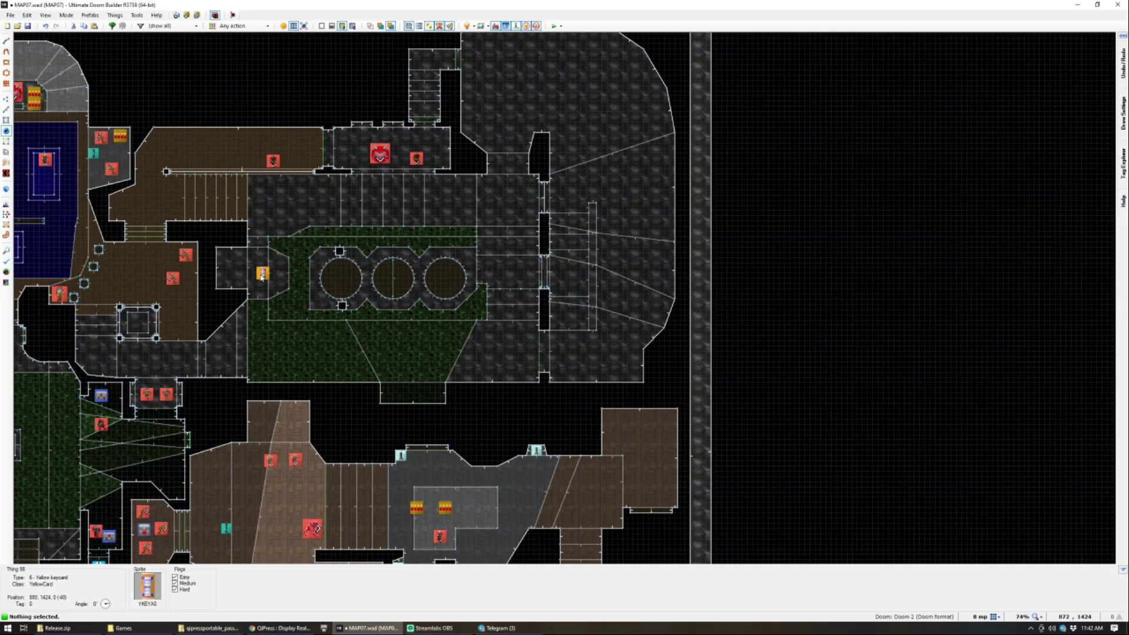
key(Left)
key(Left)
key(Left)
key(Left)
key(Left)
key(Left)
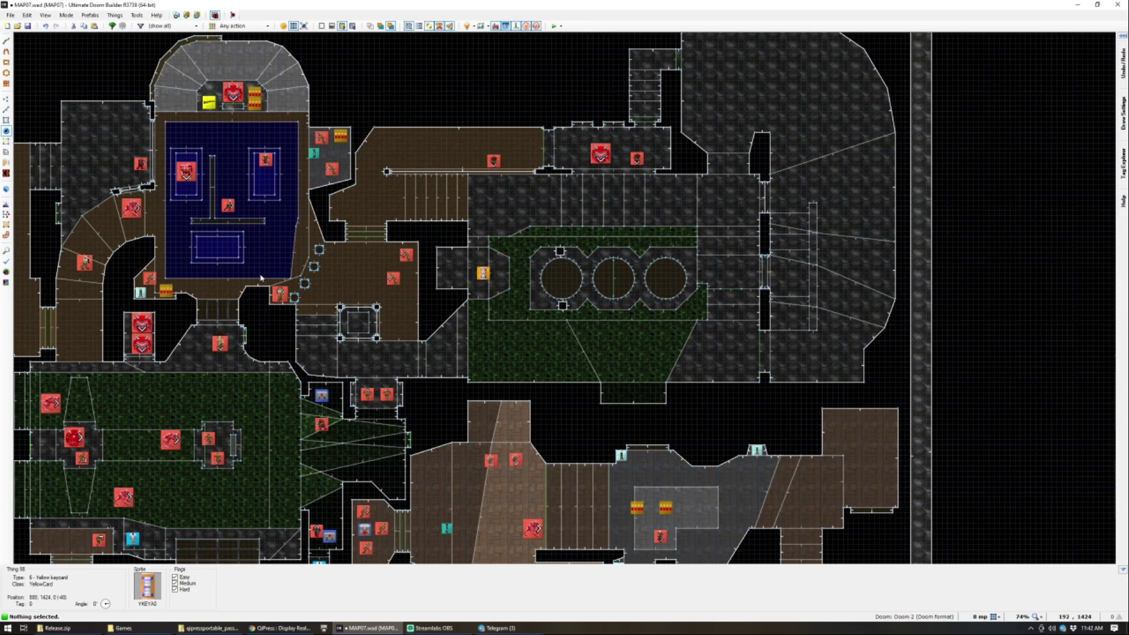
scroll(330, 294, up, 3)
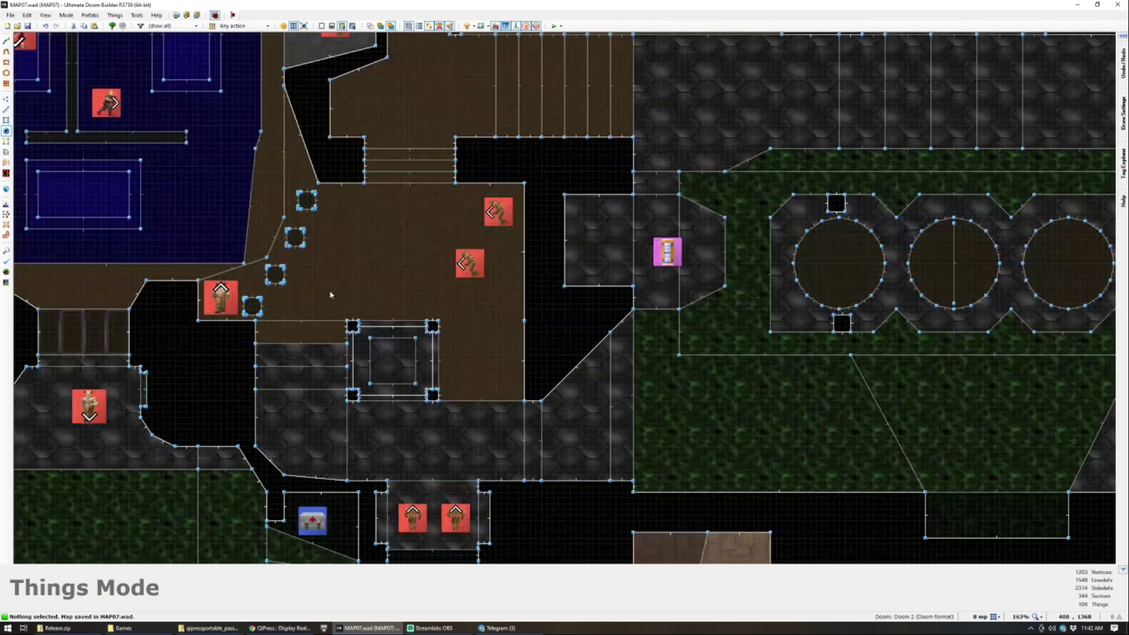
Step: Examine the barred openings and surrounding walls of the brown-floored room west of the yellow keycard in 3D
scroll(365, 283, down, 1)
key(w)
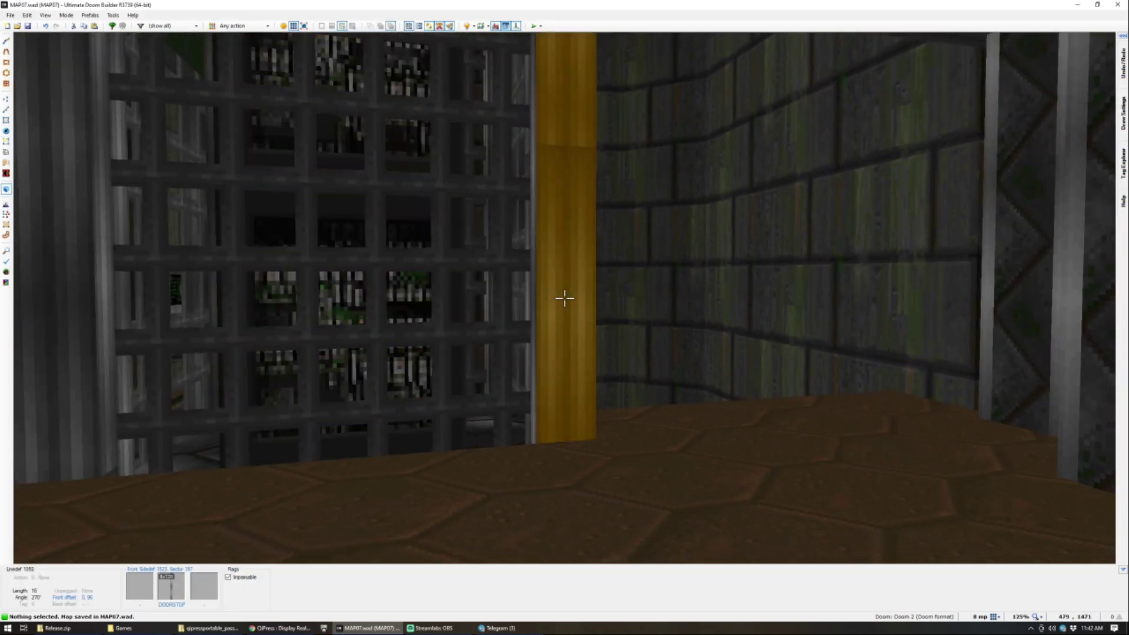
key(w)
key(w)
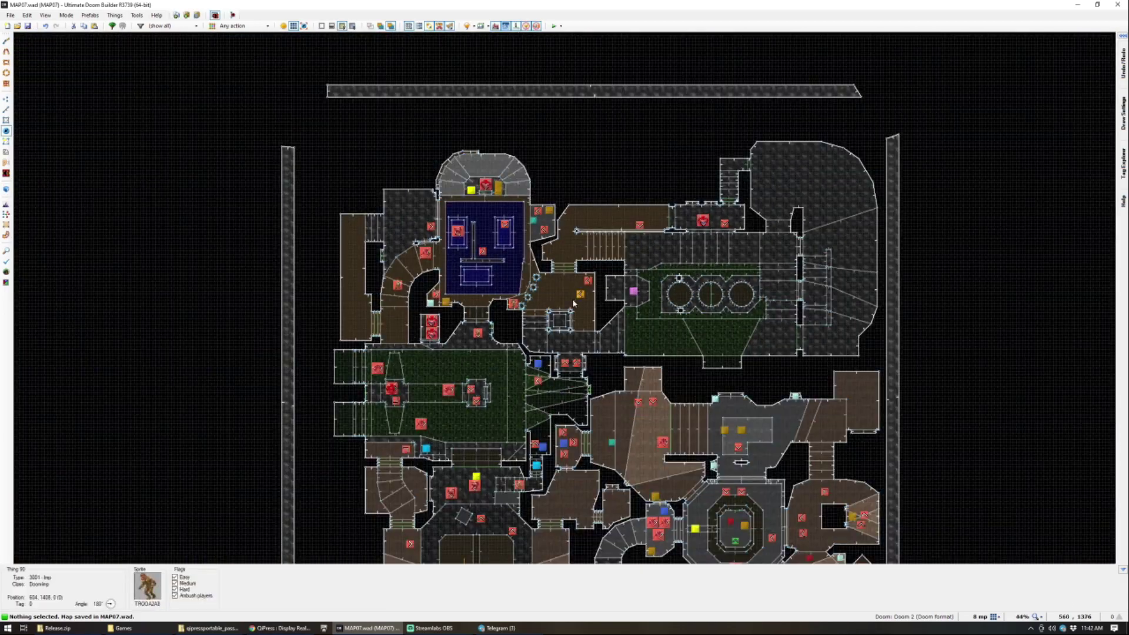
key(w)
key(w)
key(w)
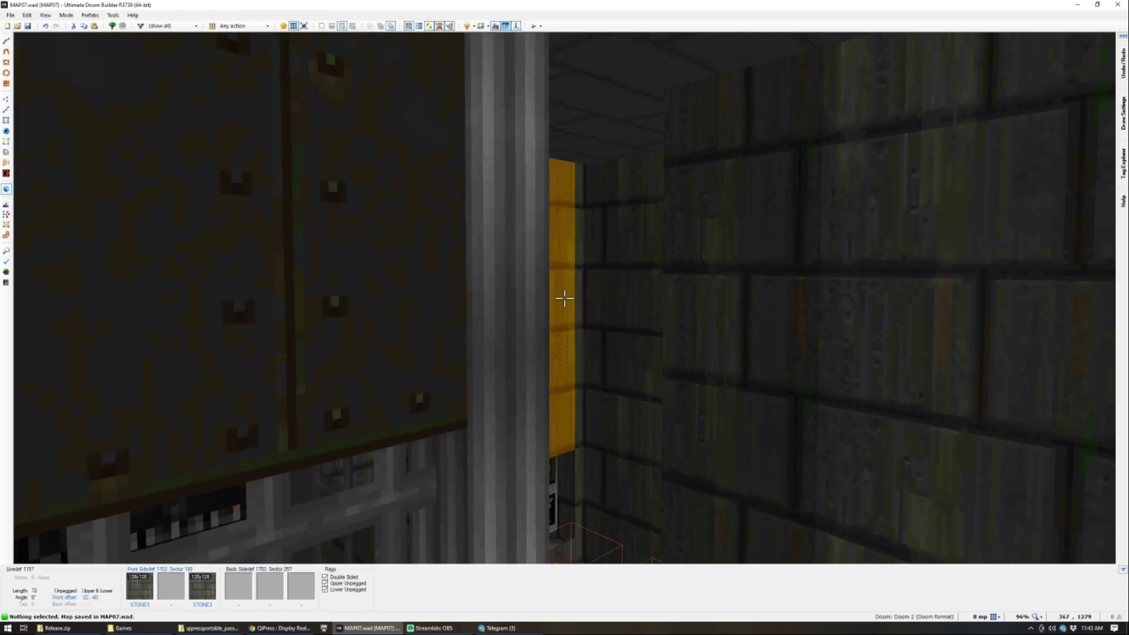
key(w)
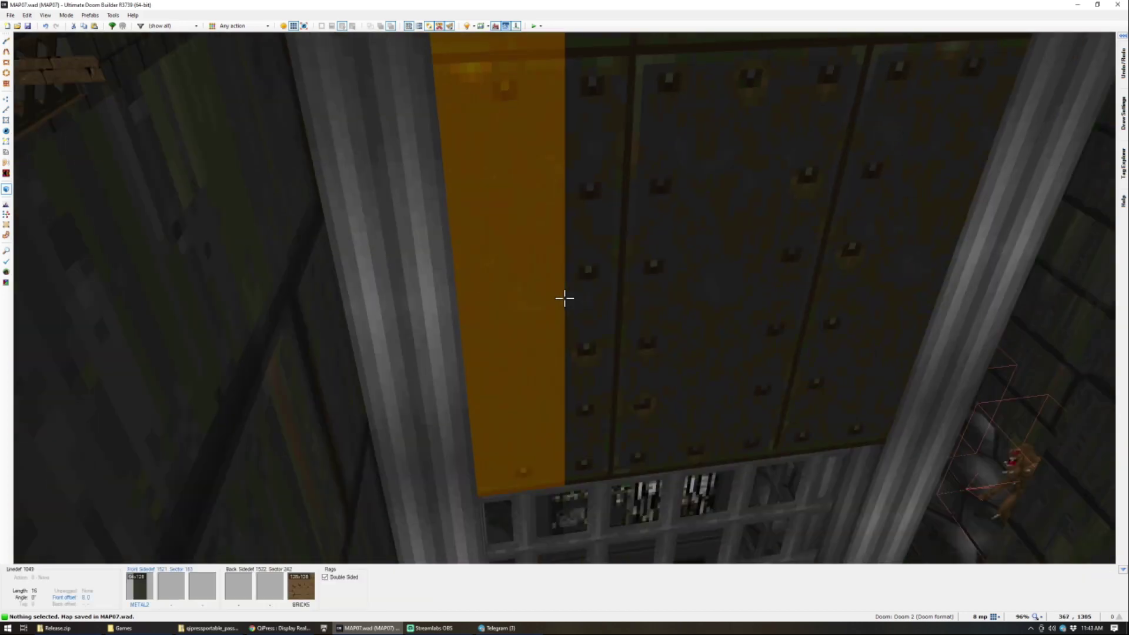
key(w)
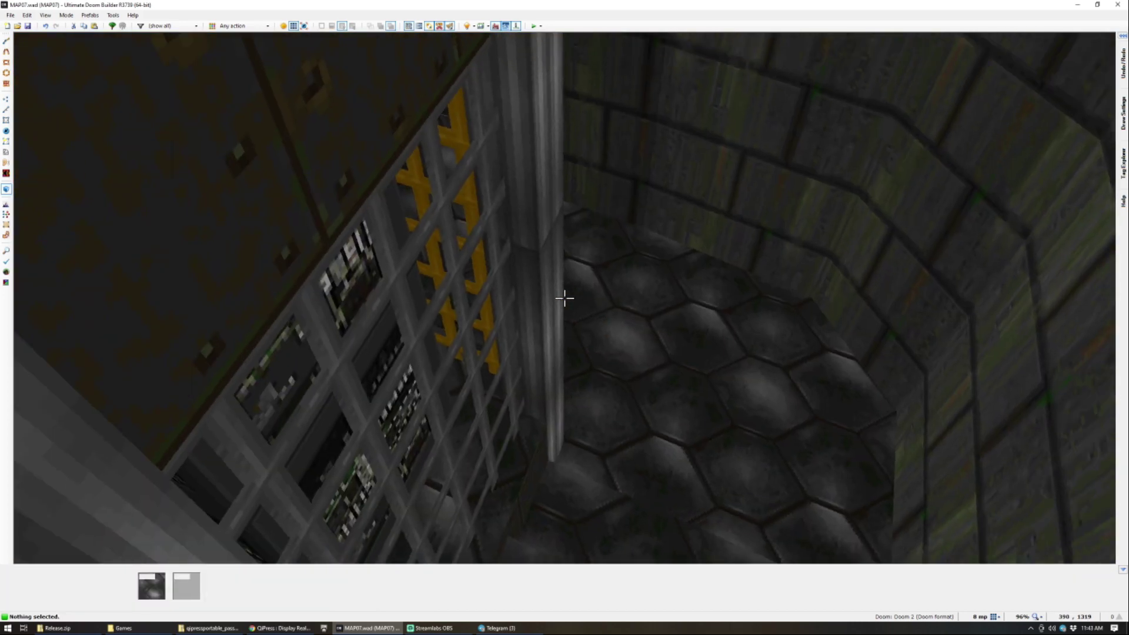
Step: Place a Chaingunner on the square computer pedestal inside the barred cage
key(q)
scroll(617, 428, up, 6)
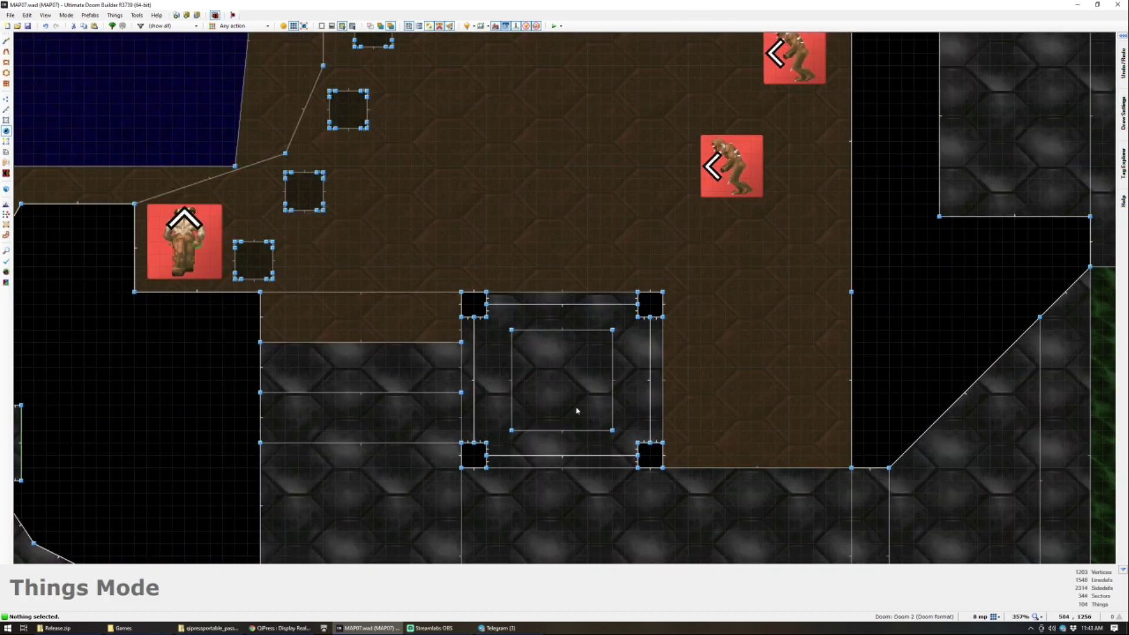
key(t)
right_click(567, 384)
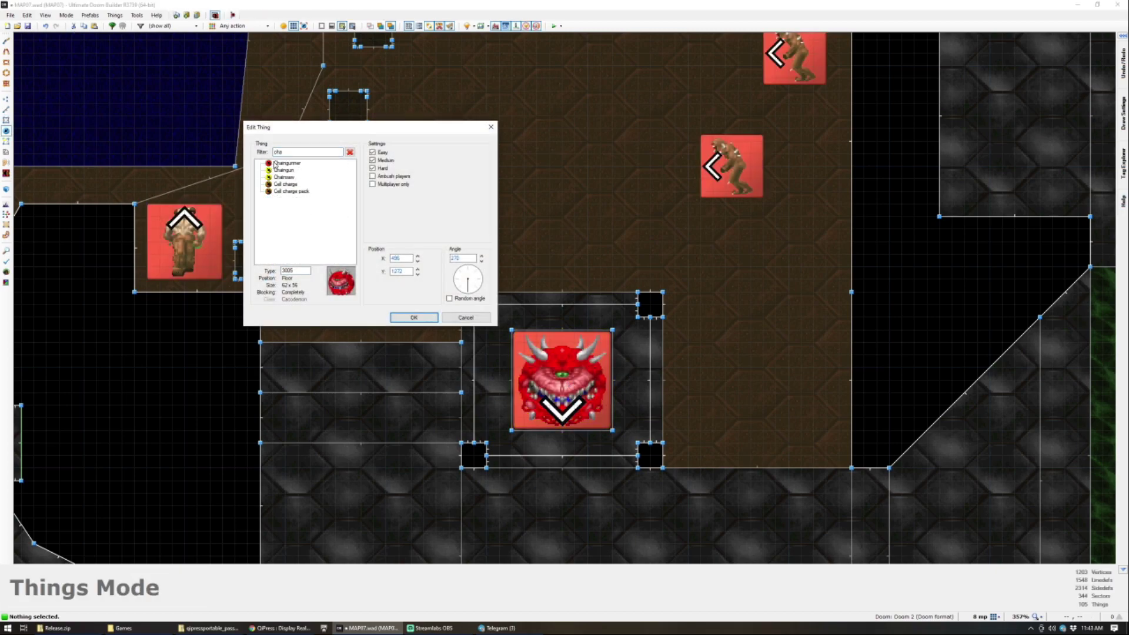
click(279, 163)
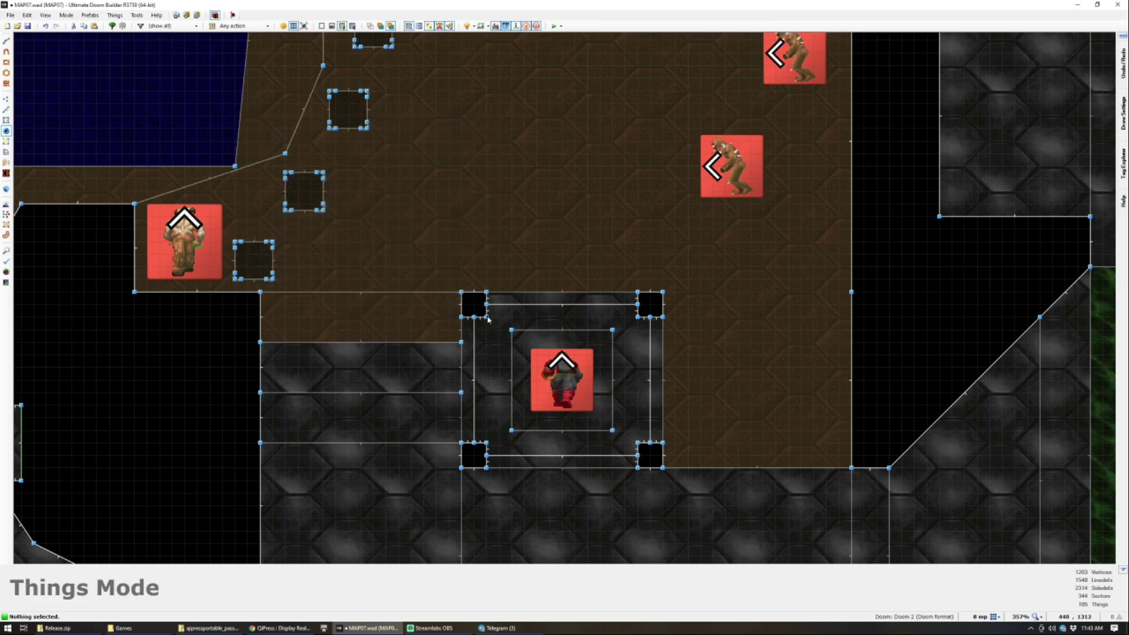
Step: Lower the pedestal floor beneath the Chaingunner to a height of 16
key(w)
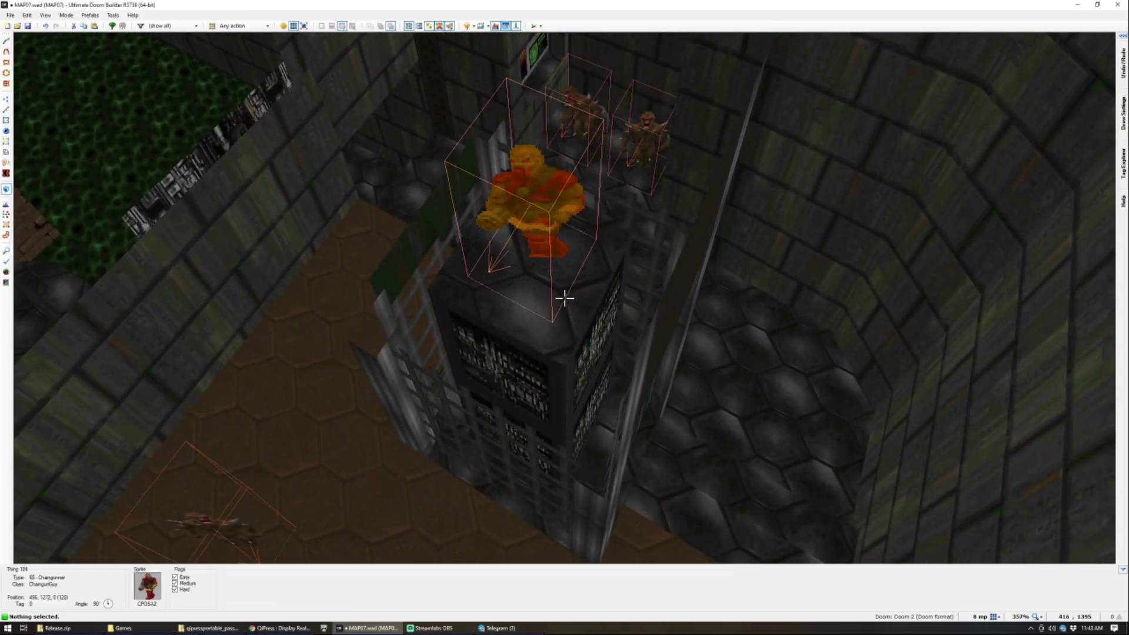
key(e)
click(564, 298)
scroll(565, 298, down, 8)
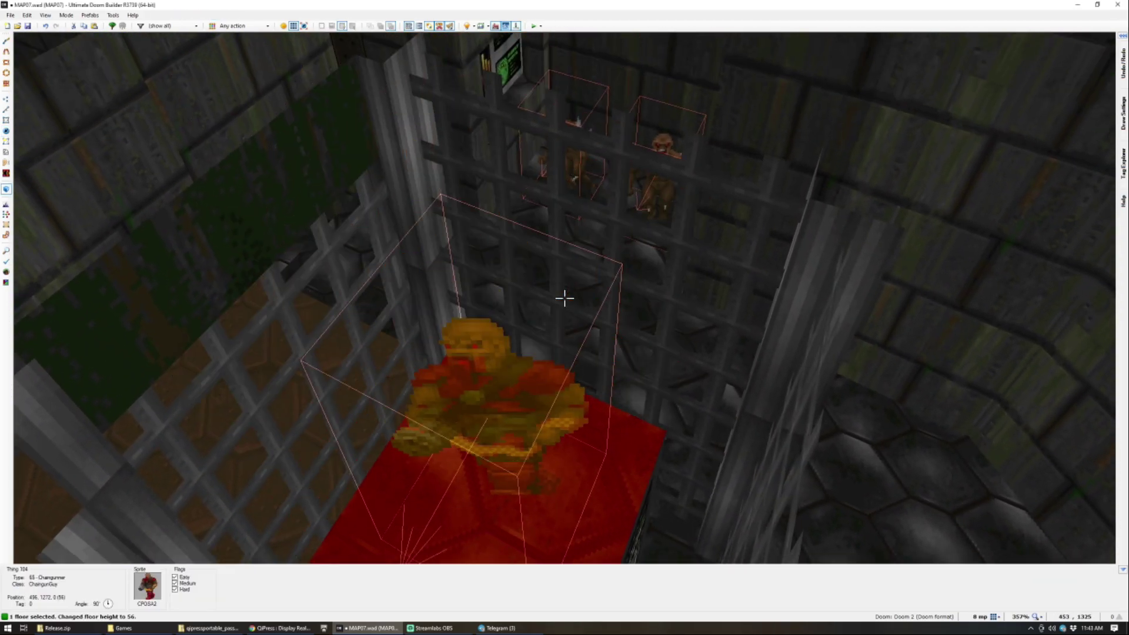
key(c)
key(e)
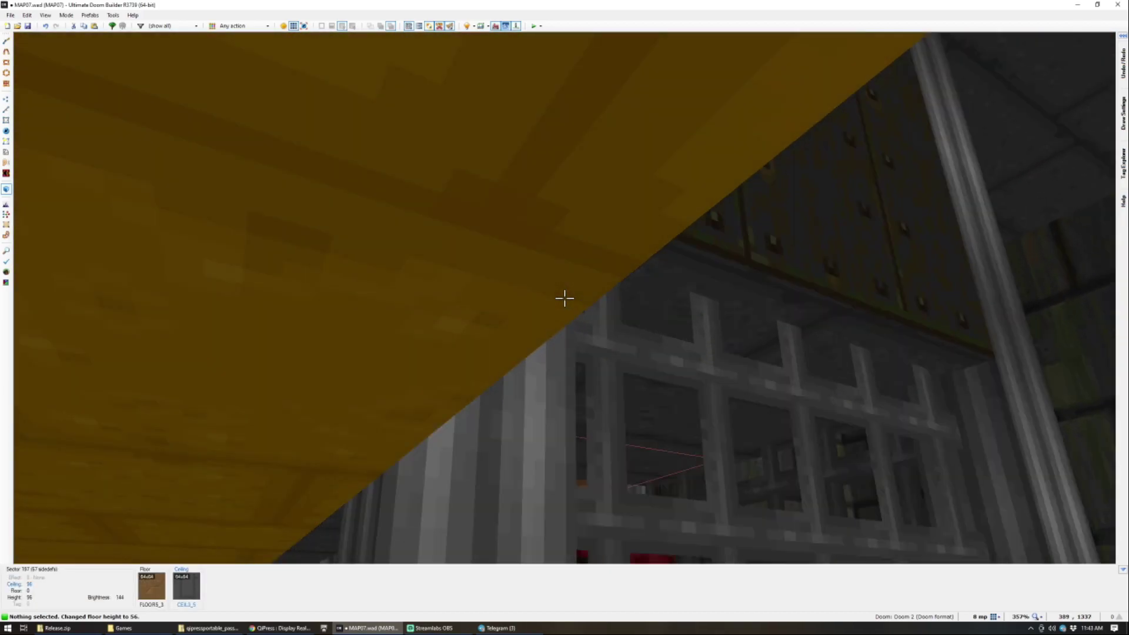
key(e)
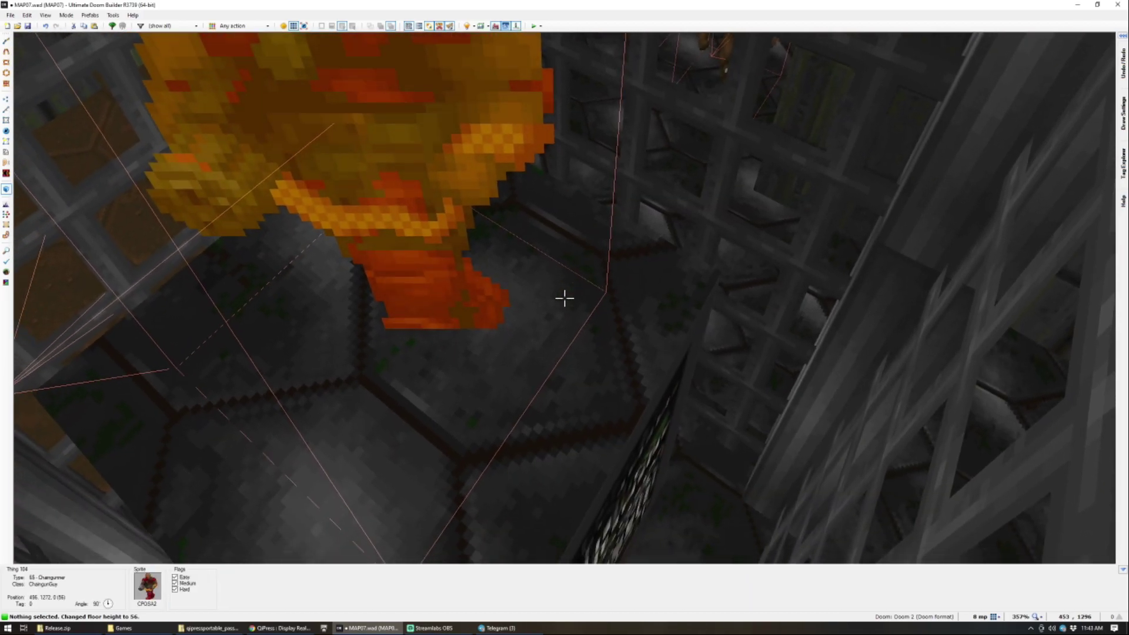
scroll(565, 298, down, 5)
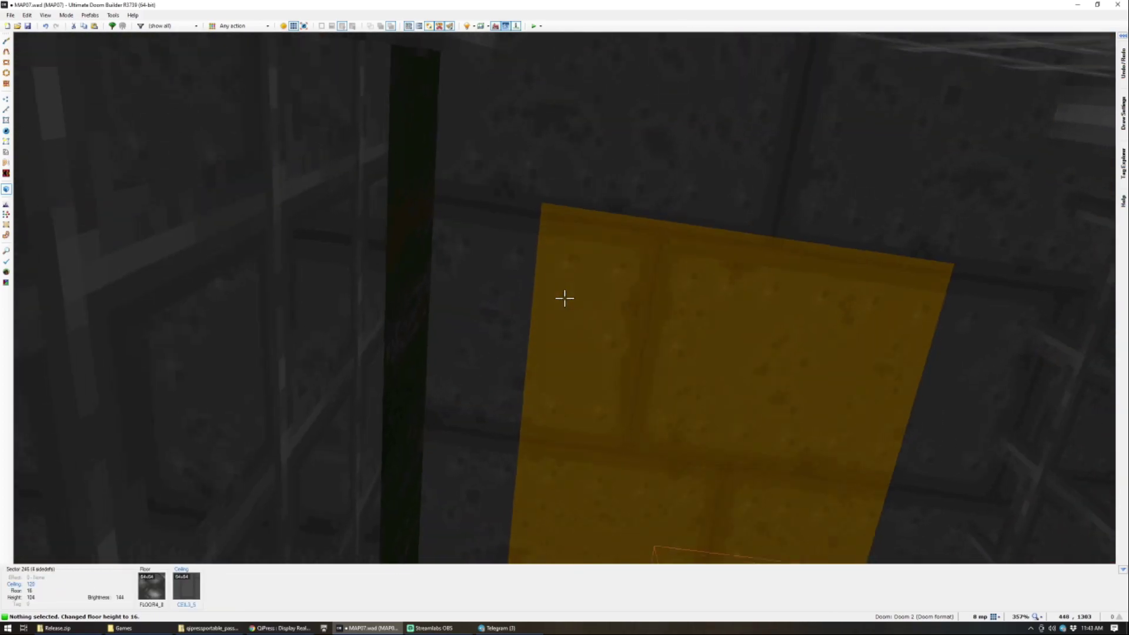
Step: Raise the pedestal's floor and ceiling together, bringing the floor to 120 and the ceiling to 224
click(565, 298)
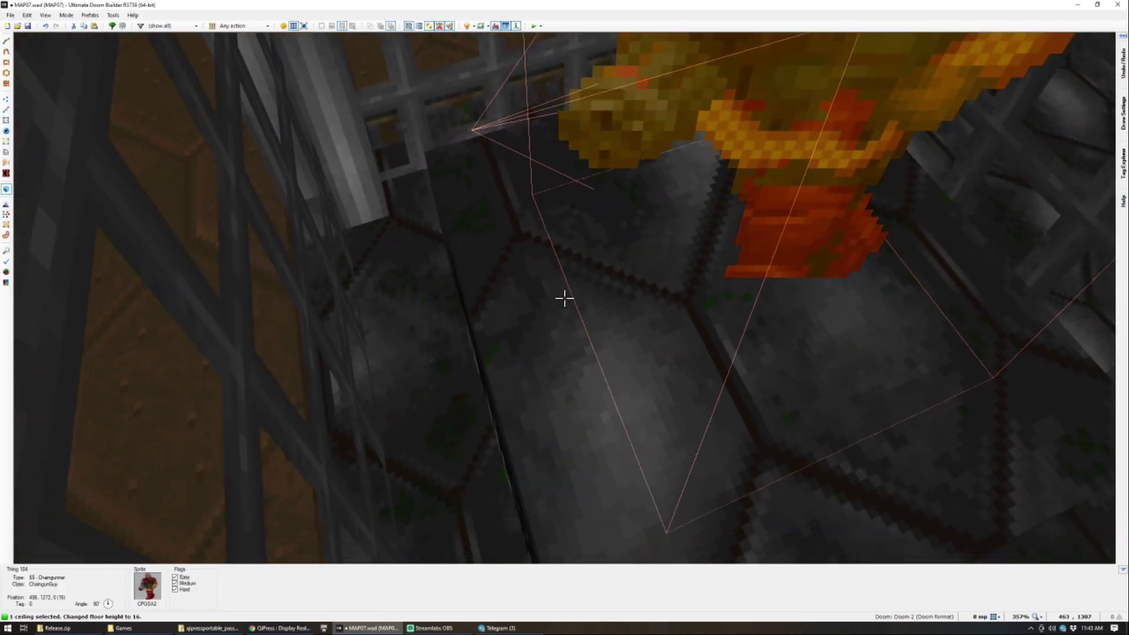
click(565, 298)
key(s)
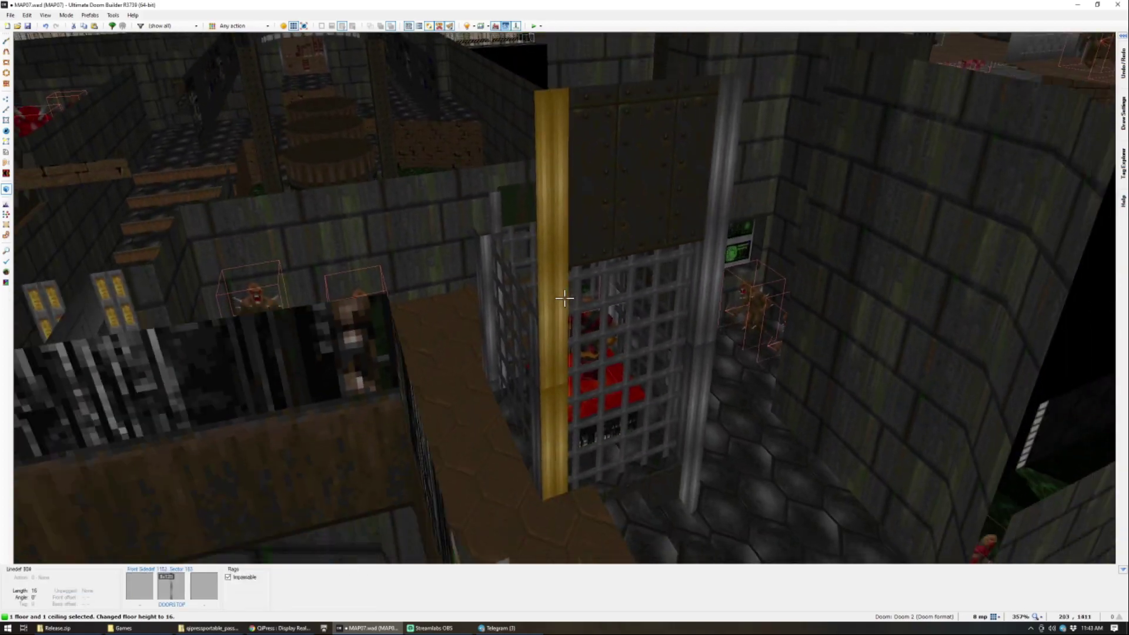
key(w)
scroll(564, 298, up, 11)
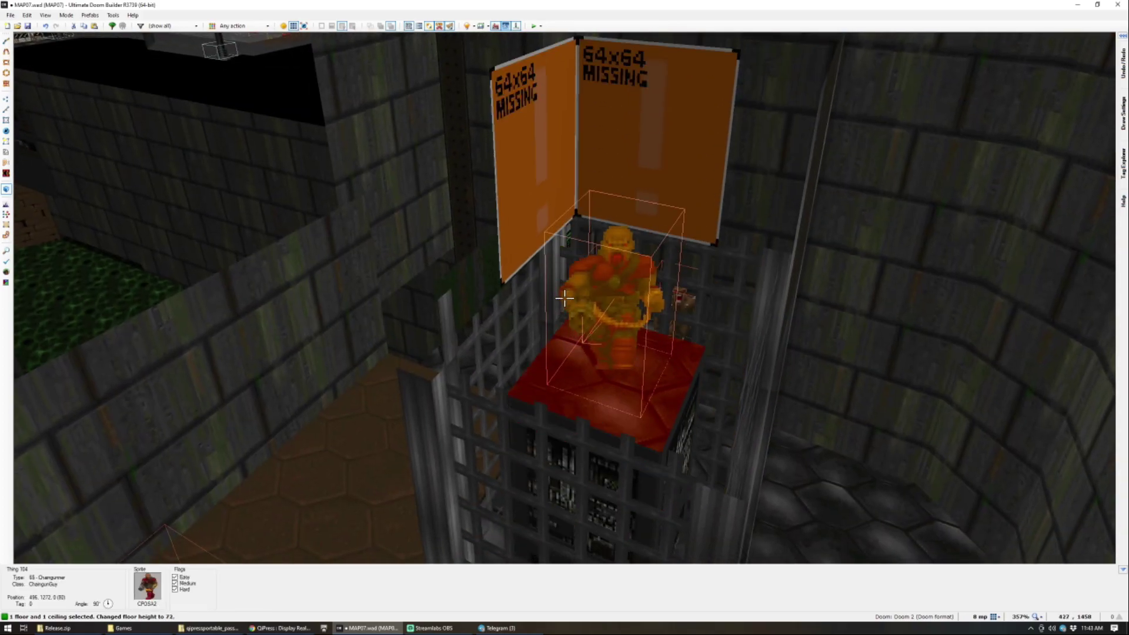
scroll(564, 298, up, 2)
key(s)
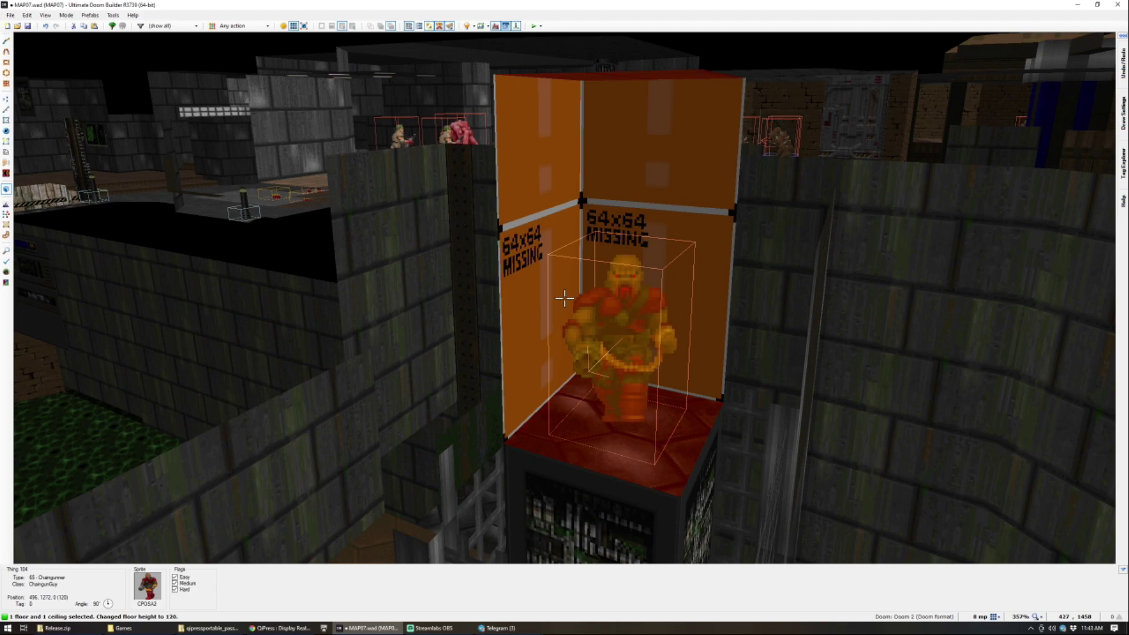
key(Escape)
Step: Apply the BROWN1 texture to the four missing upper walls around the Chaingunner's pedestal
key(s)
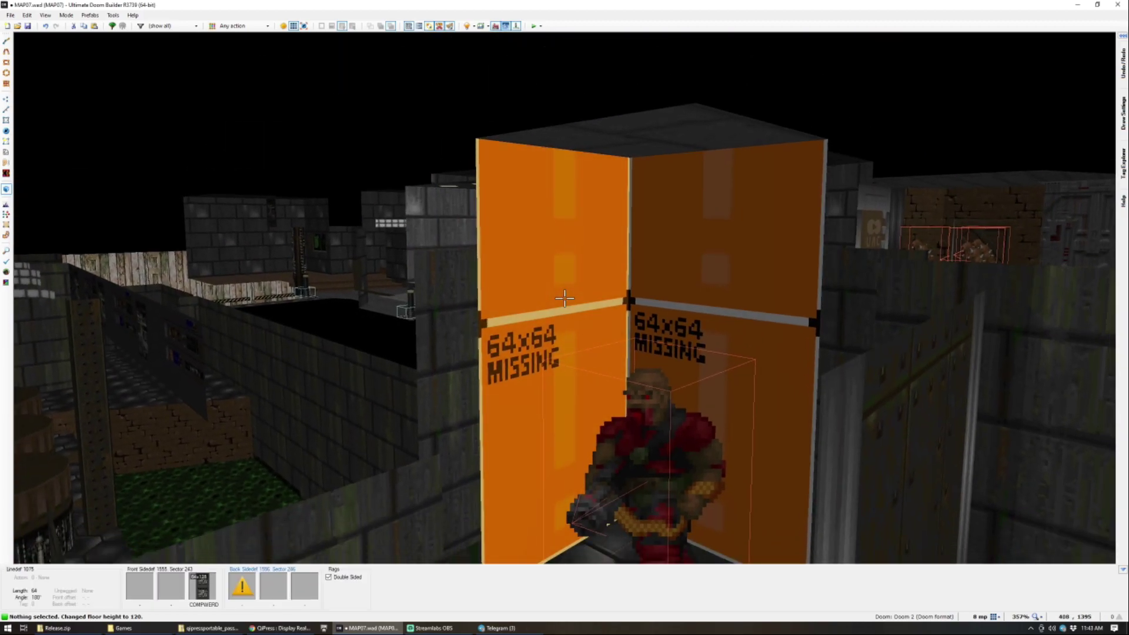
click(565, 299)
click(565, 298)
key(w)
click(565, 298)
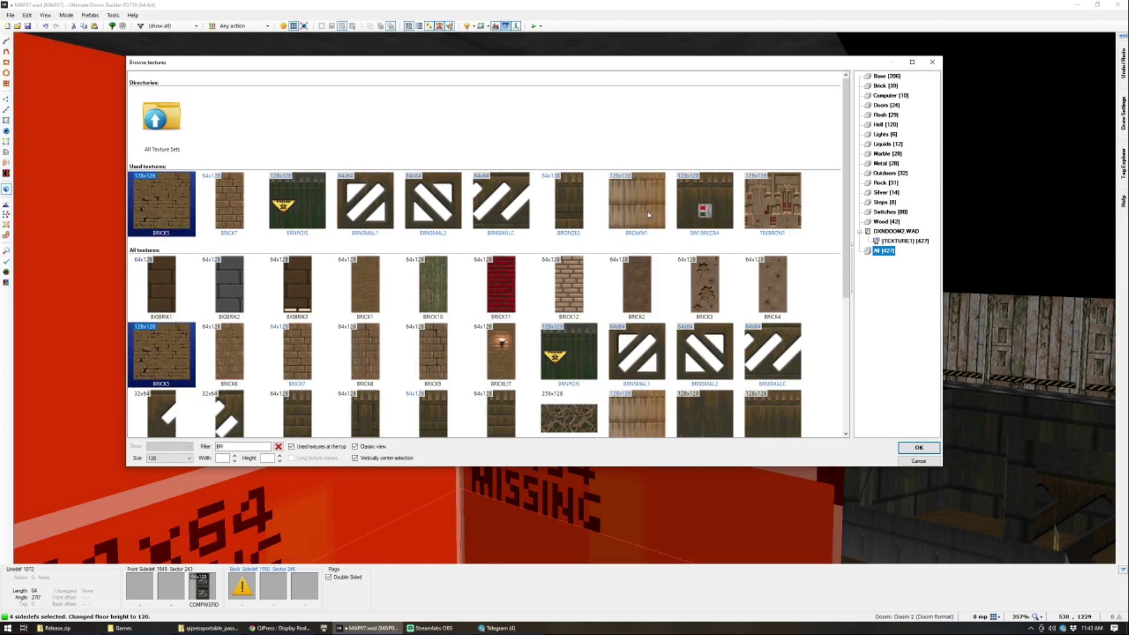
double_click(641, 210)
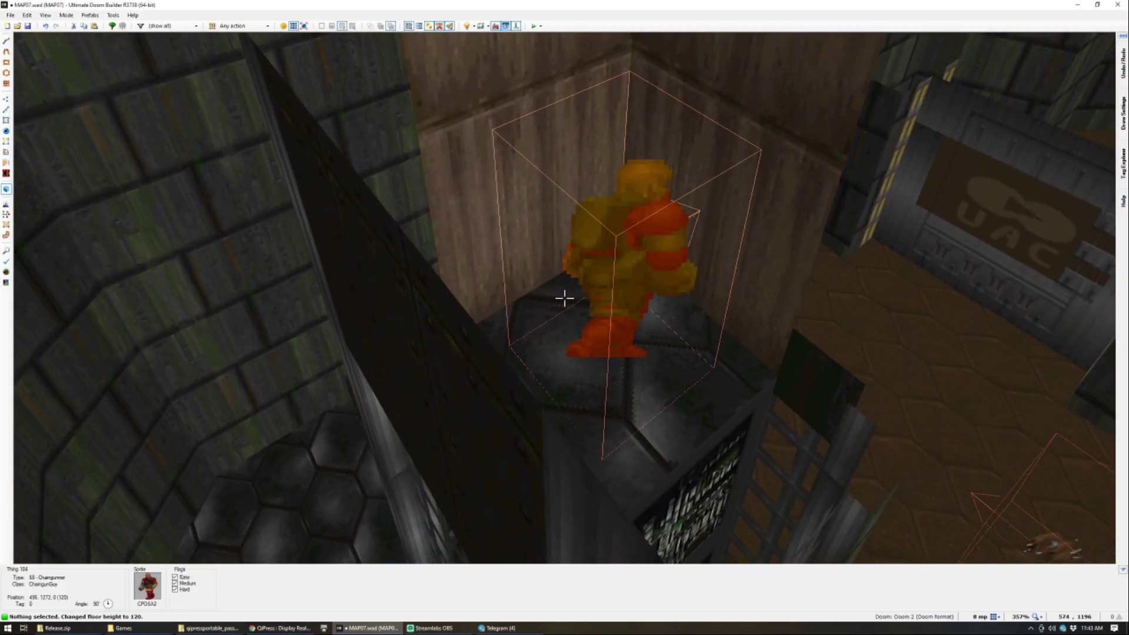
Step: Lower the pedestal floor to 32, checking the Chaingunner's height through the cage bars while adjusting it
key(s)
scroll(565, 298, down, 10)
scroll(565, 299, down, 1)
key(w)
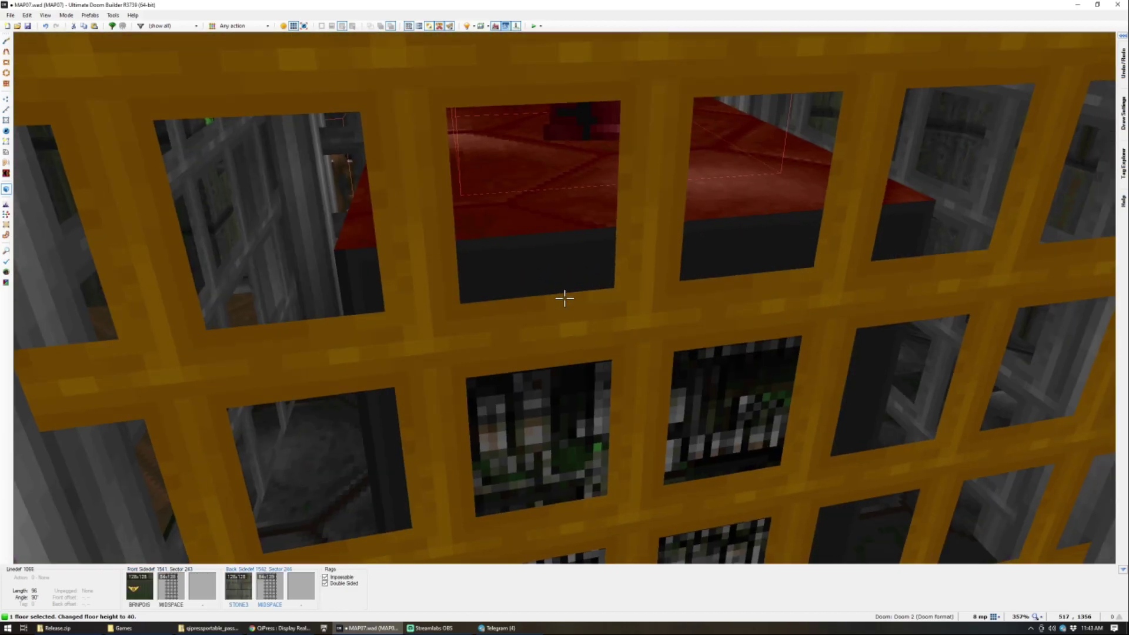
key(s)
key(w)
scroll(565, 299, up, 3)
key(s)
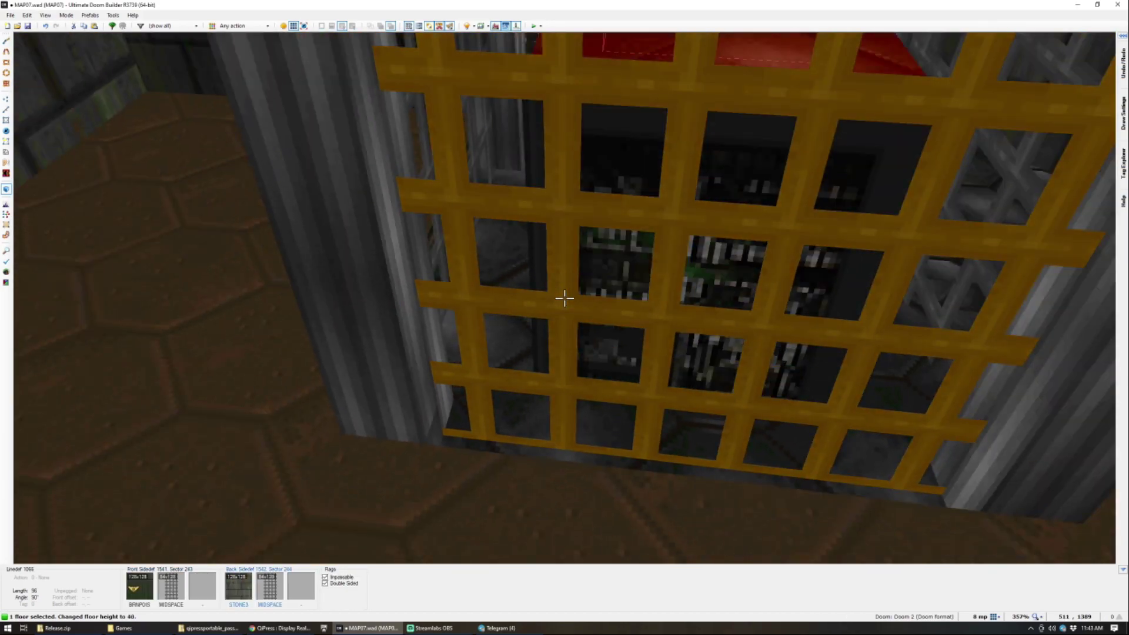
key(w)
scroll(564, 298, down, 2)
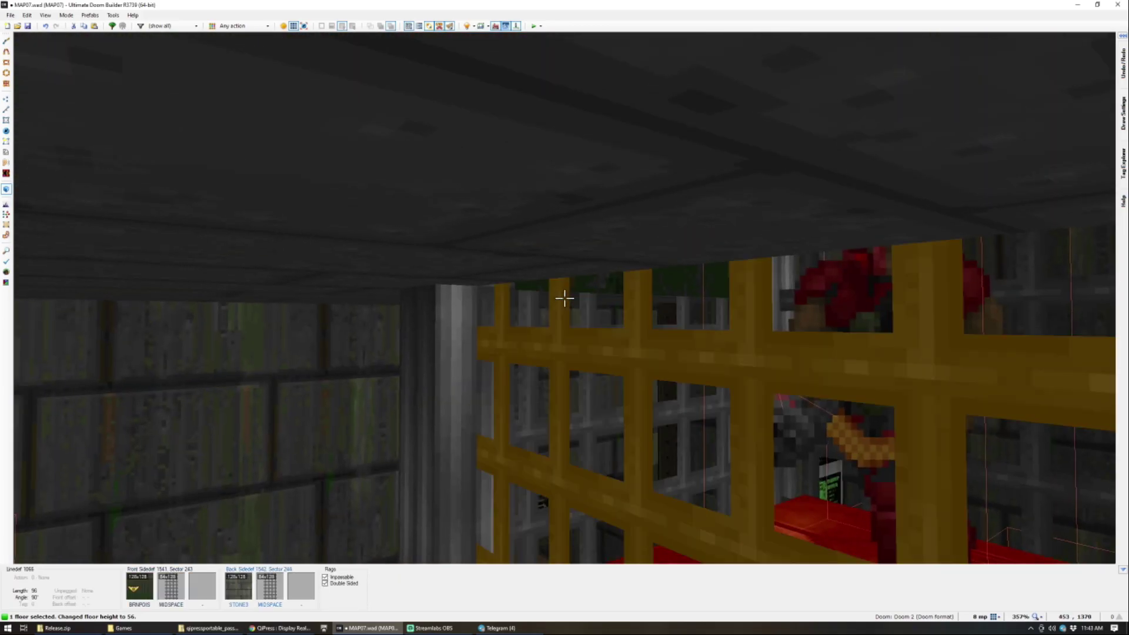
scroll(565, 299, down, 1)
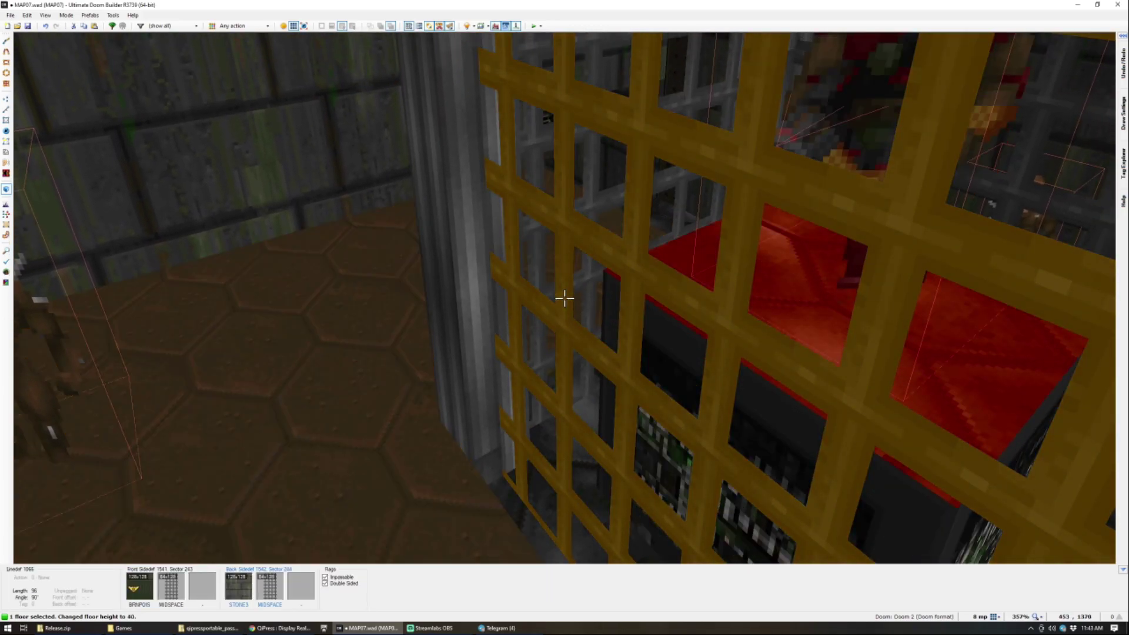
key(w)
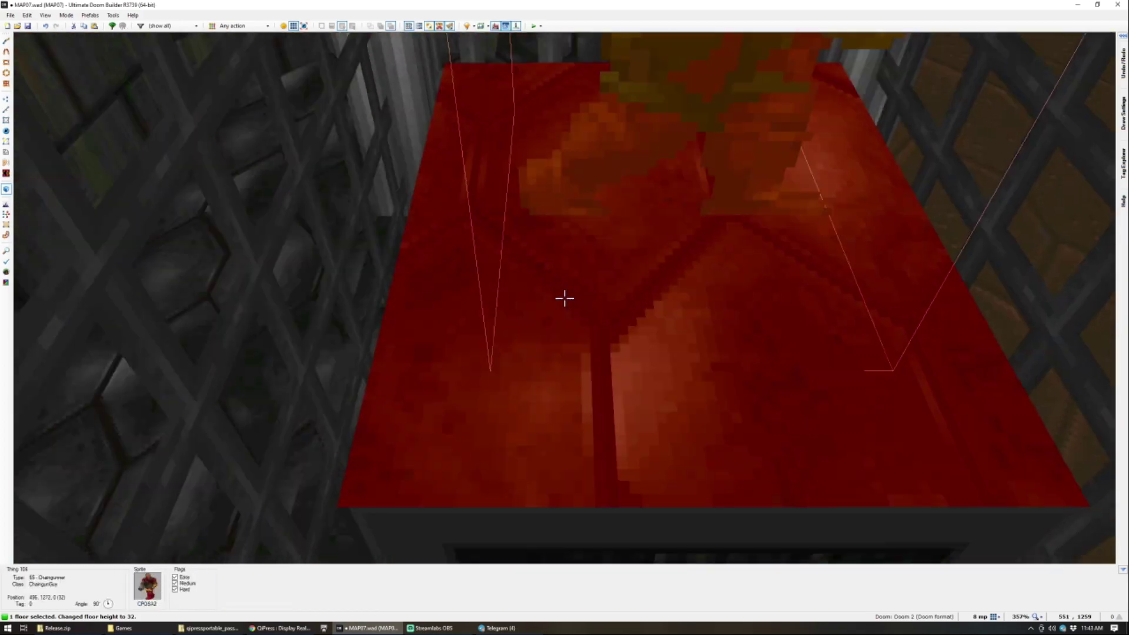
click(564, 298)
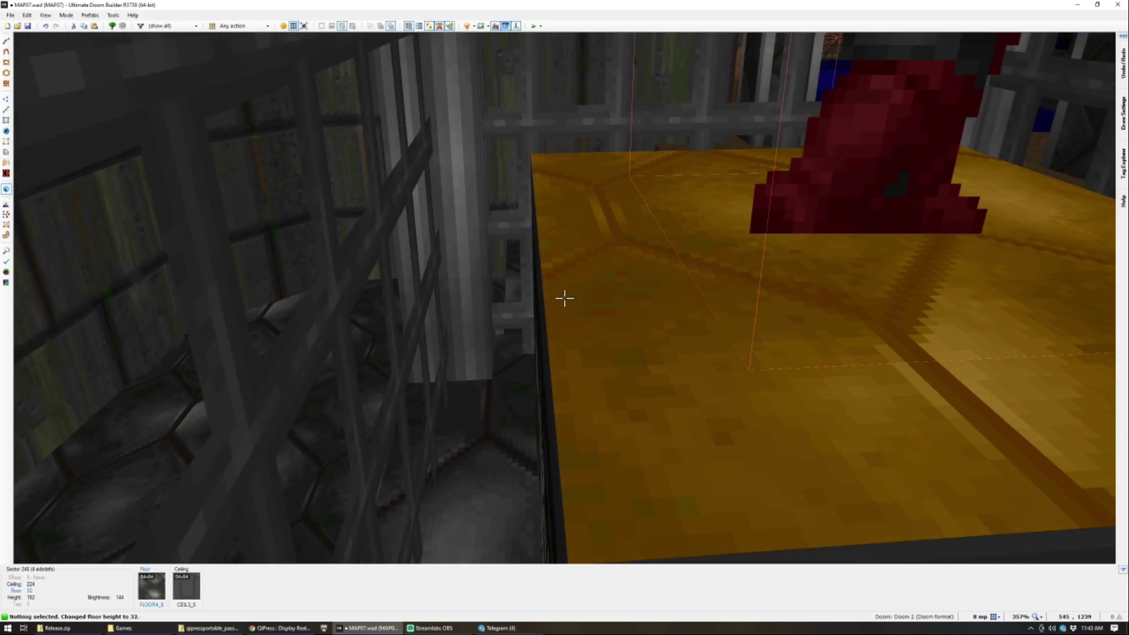
Step: Draw a line across the full width of the pedestal just south of the Chaingunner, splitting off a narrow southern strip
key(q)
scroll(517, 276, up, 7)
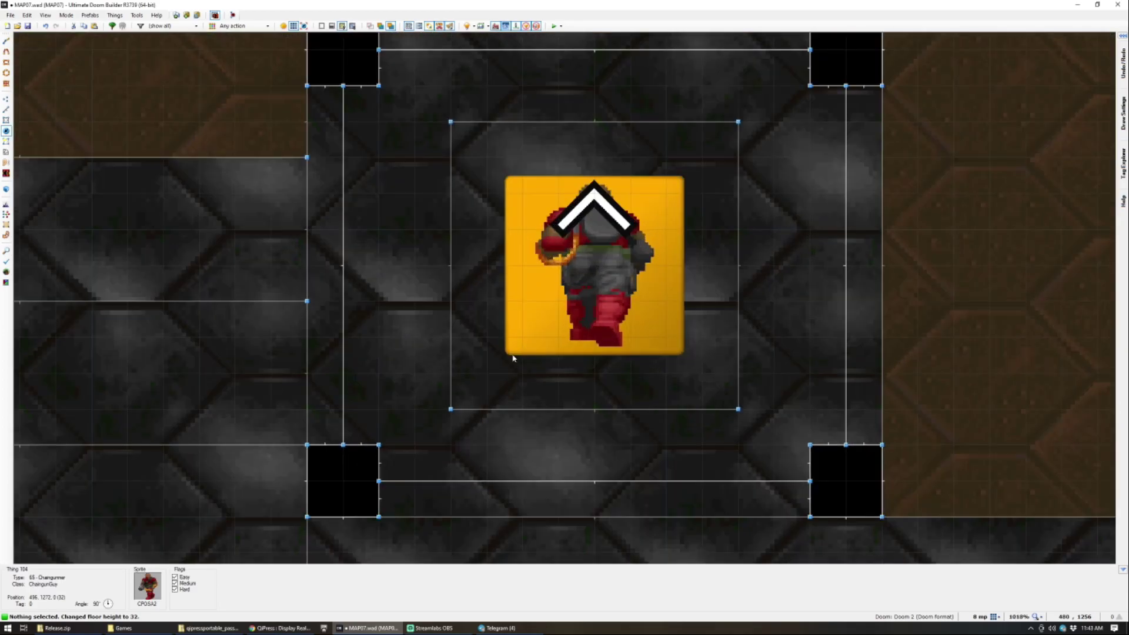
key(ctrl+d)
click(737, 373)
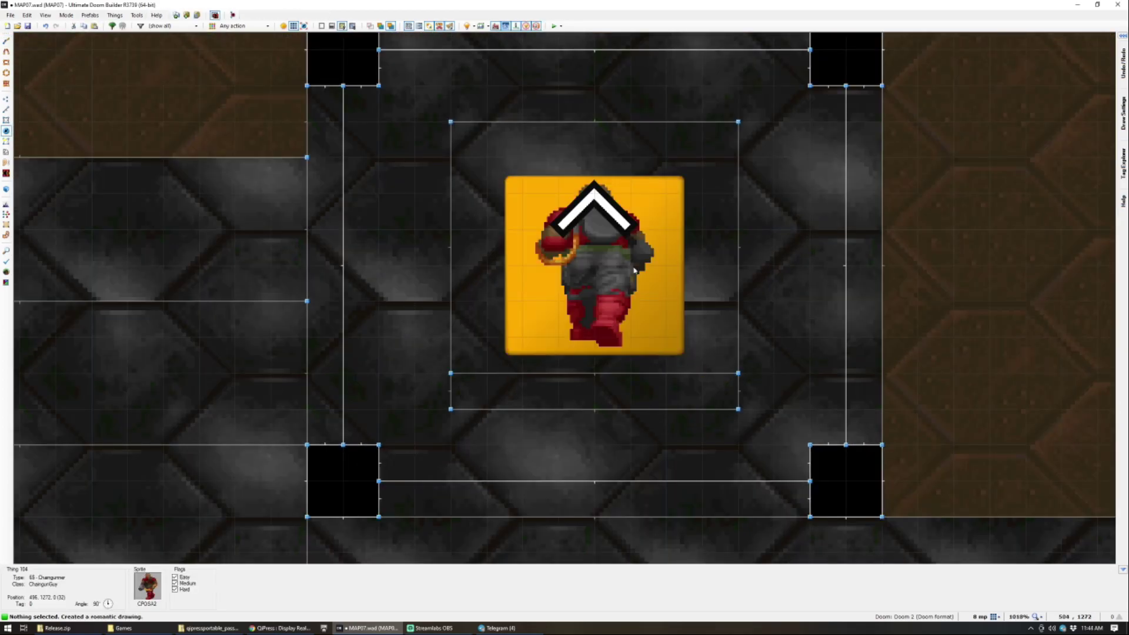
Step: Raise the floor of the pedestal section under the Chaingunner to 176
key(s)
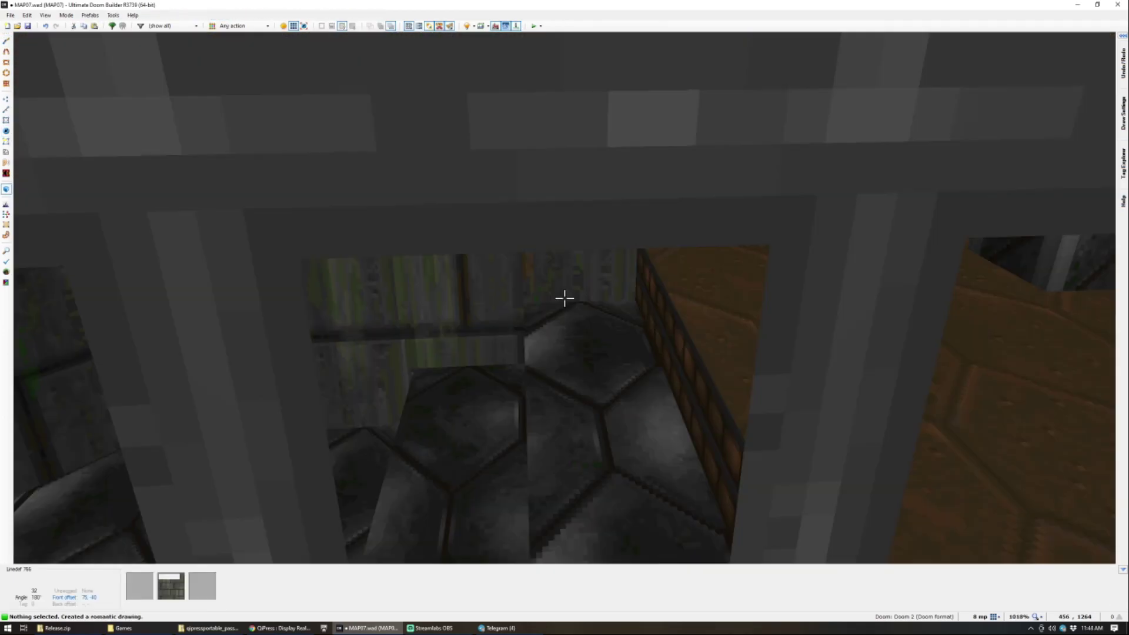
key(s)
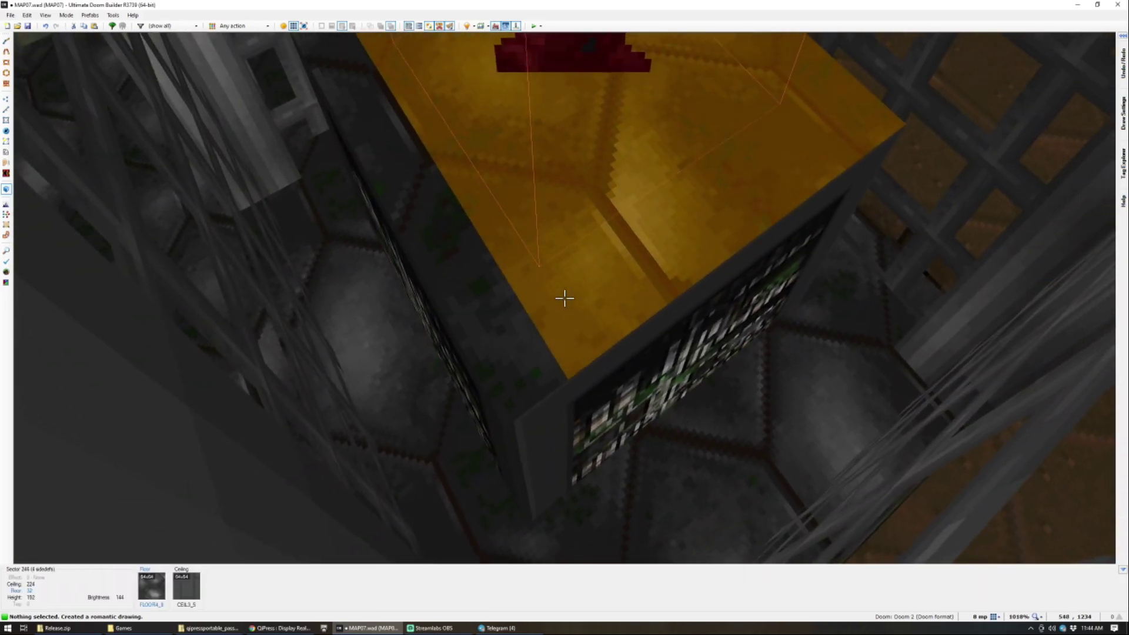
scroll(565, 298, up, 4)
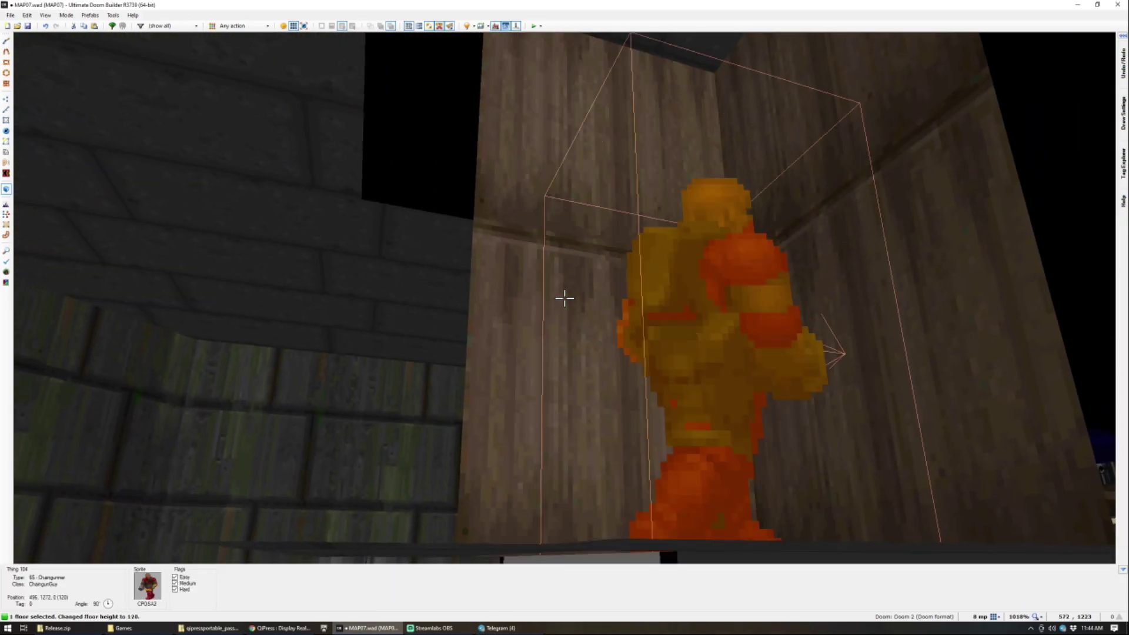
key(c)
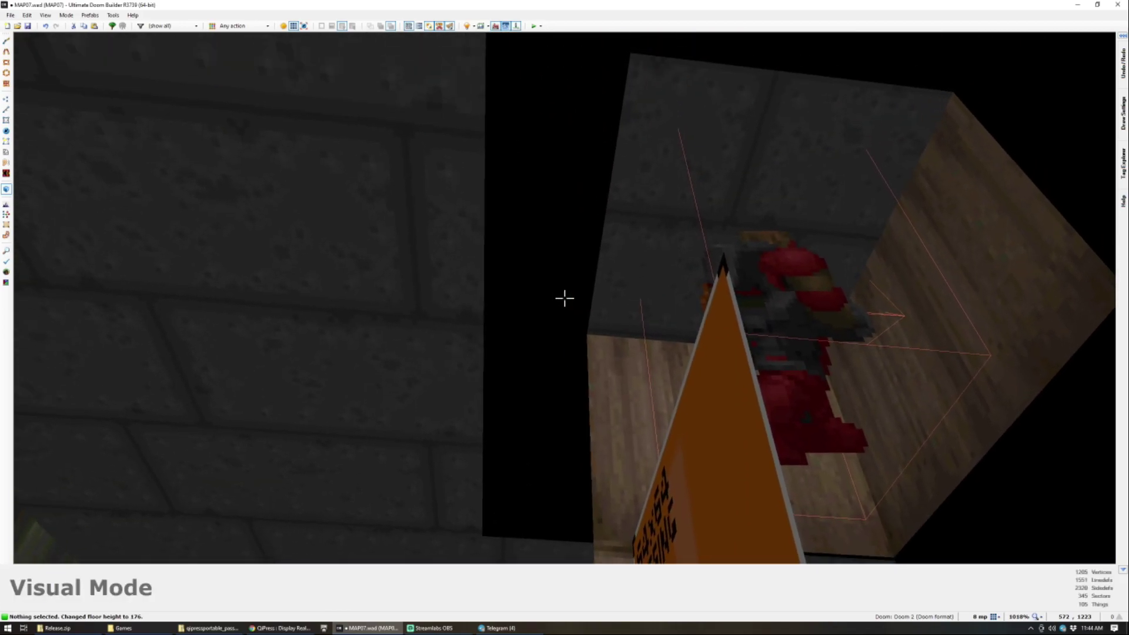
Step: Set the narrow strip's ceiling height to 176 and texture the missing upper wall beside it with BROWN1
key(f)
key(s)
click(565, 299)
scroll(565, 298, down, 4)
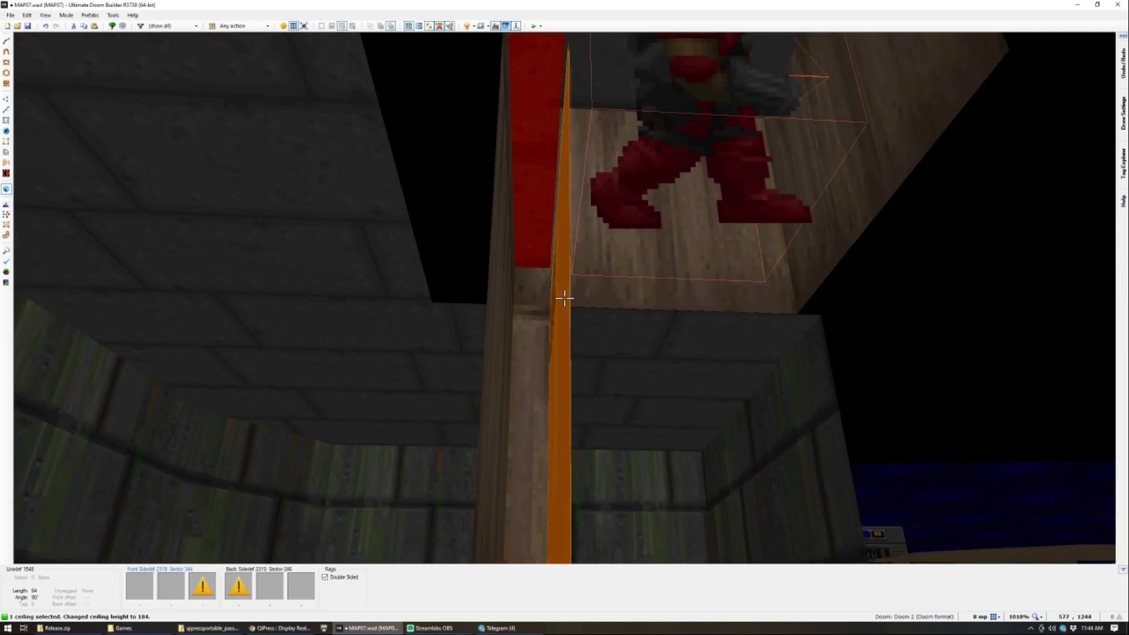
key(c)
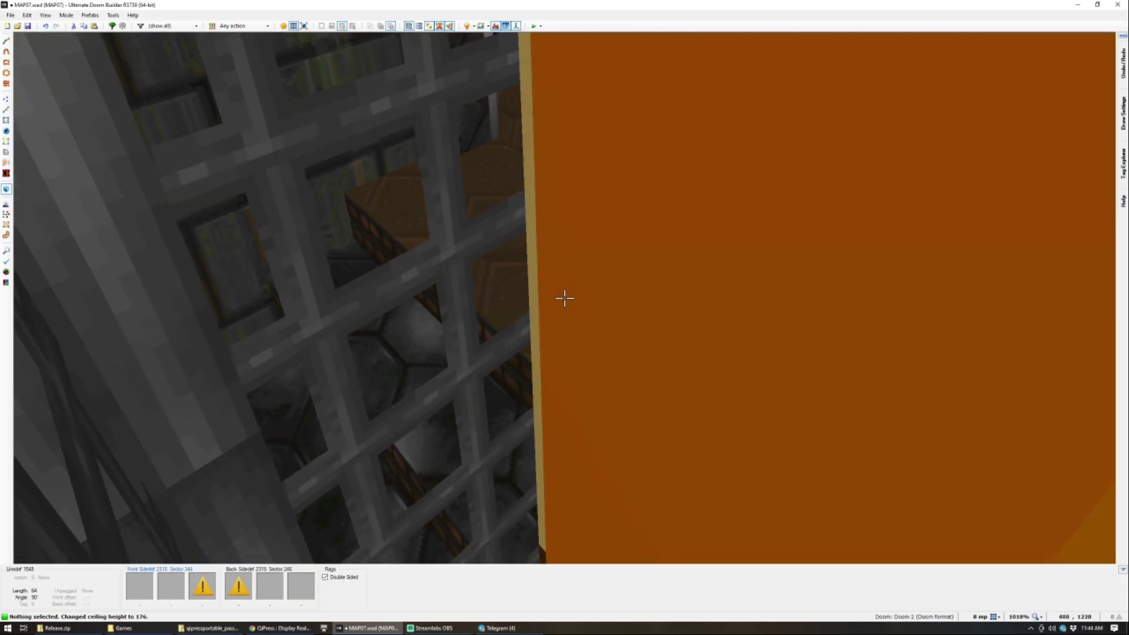
key(ctrl+c)
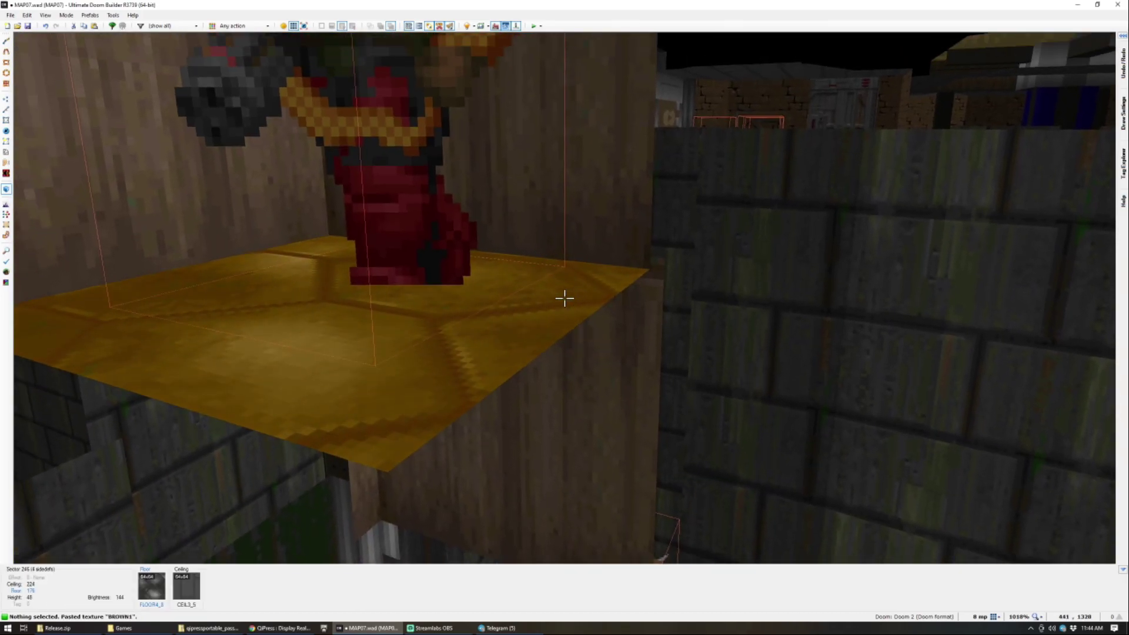
Step: Raise the ceiling above the Chaingunner's section to 240
click(565, 298)
scroll(565, 298, down, 1)
scroll(565, 298, up, 1)
click(565, 298)
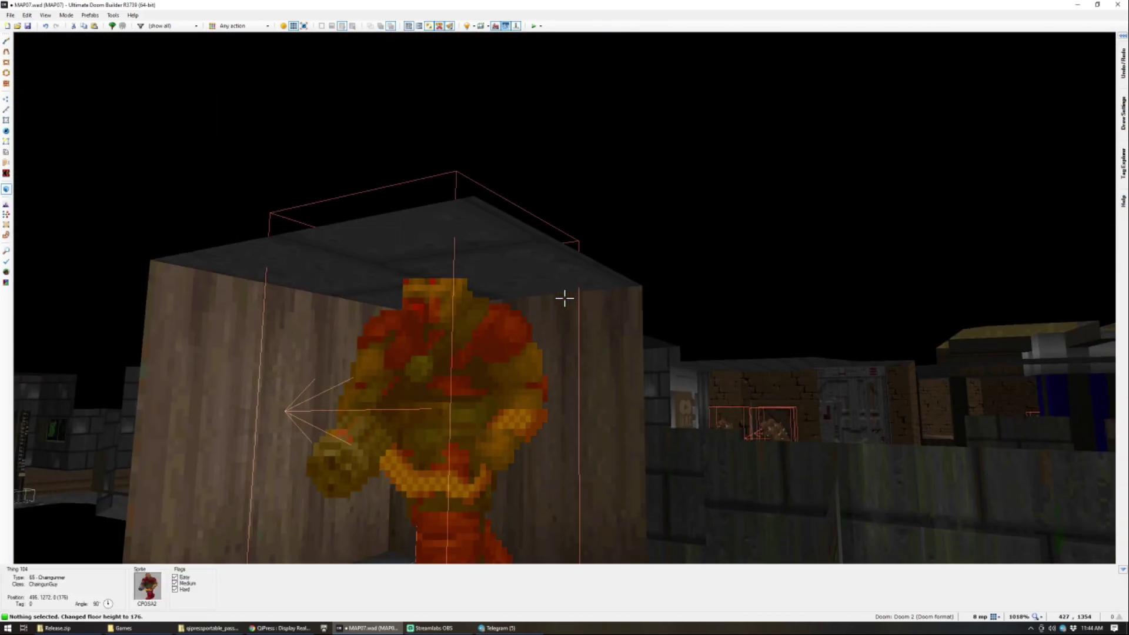
click(565, 299)
scroll(565, 298, up, 2)
key(c)
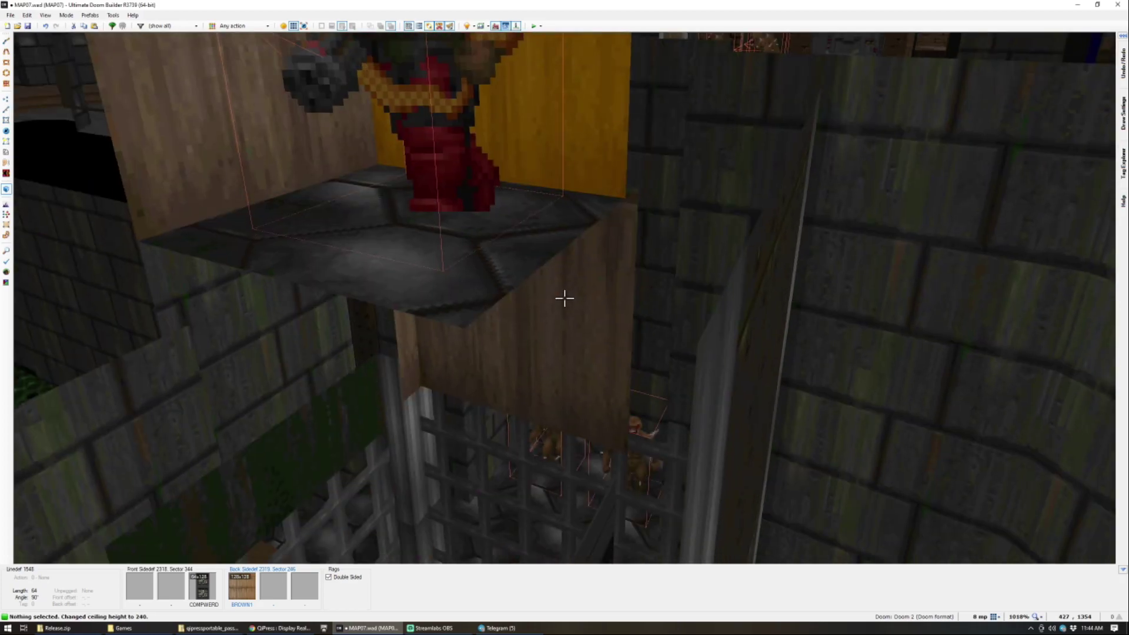
Step: Lower the floor under the Chaingunner to 32, level with the cage pedestal's narrow strip
click(564, 298)
scroll(564, 298, down, 11)
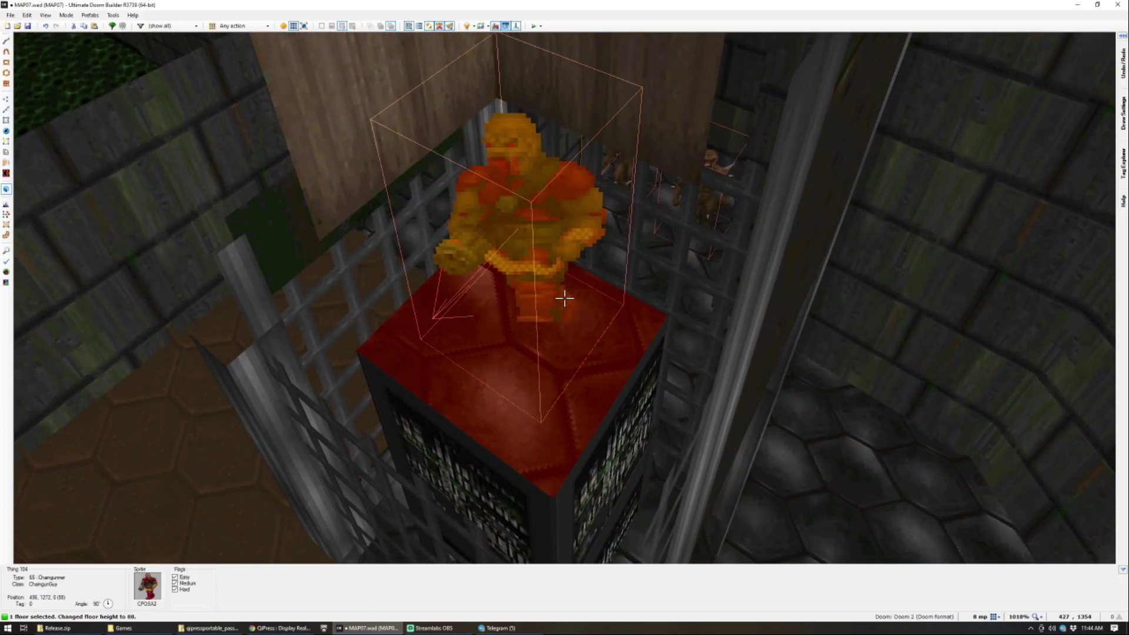
scroll(565, 298, down, 4)
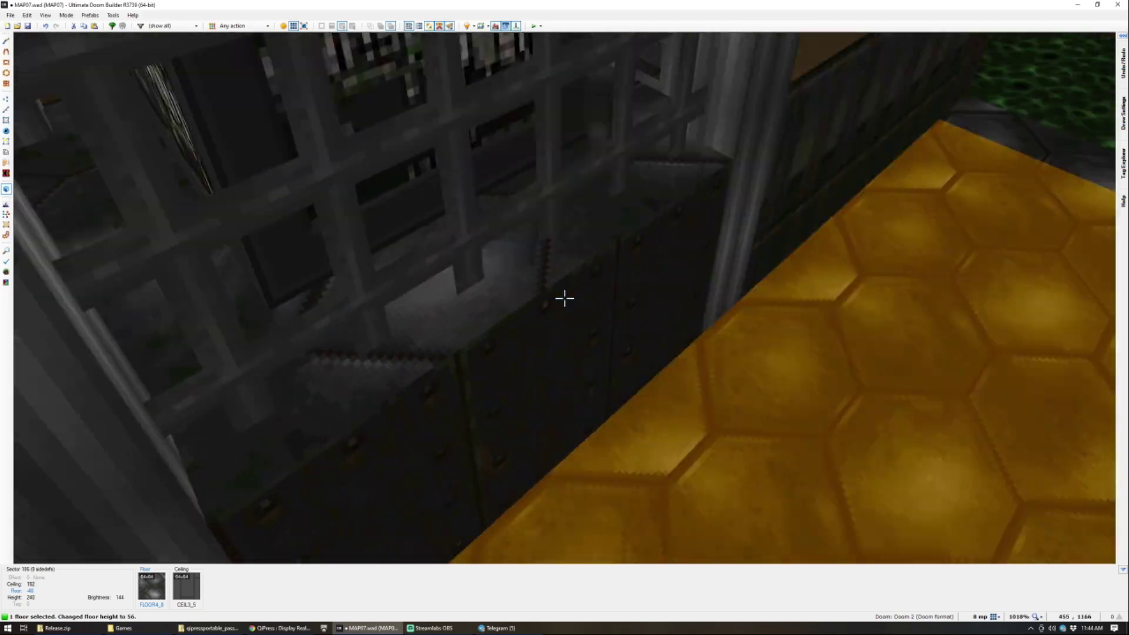
scroll(565, 298, down, 3)
key(w)
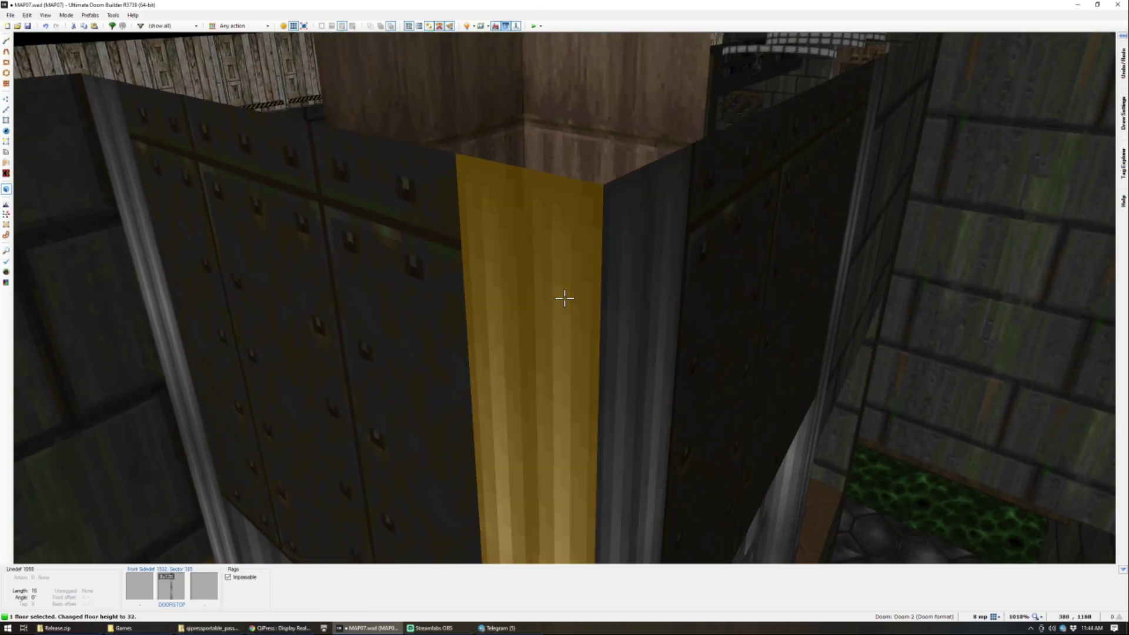
Step: Raise the floor under the Chaingunner to 120 and assign the new tag 20 to that pedestal sector
scroll(564, 298, up, 11)
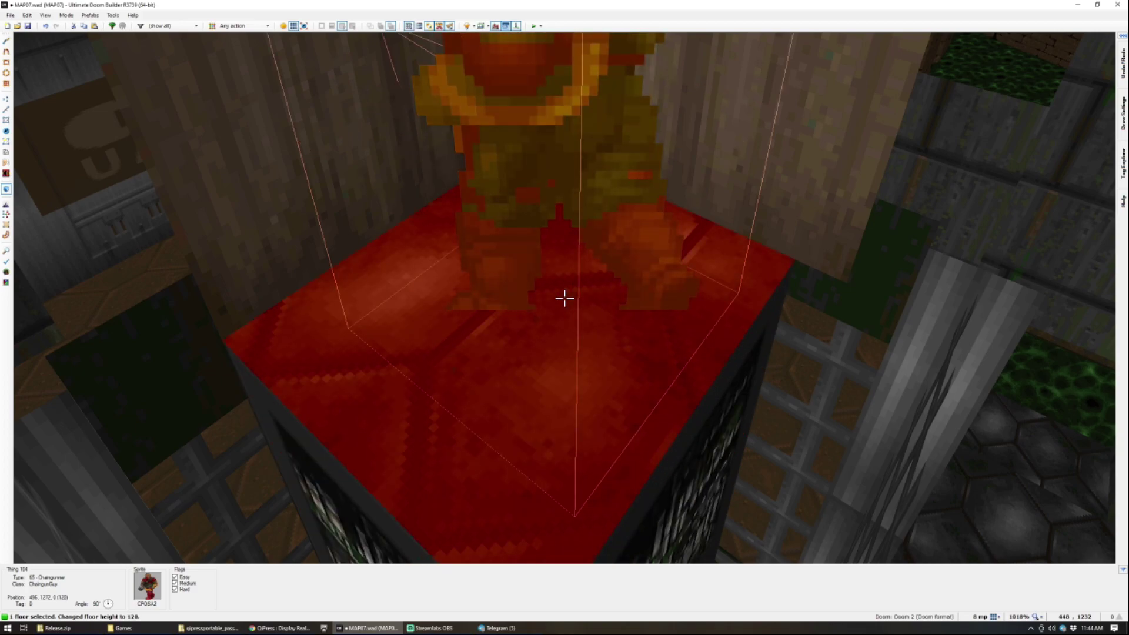
key(q)
scroll(564, 297, down, 5)
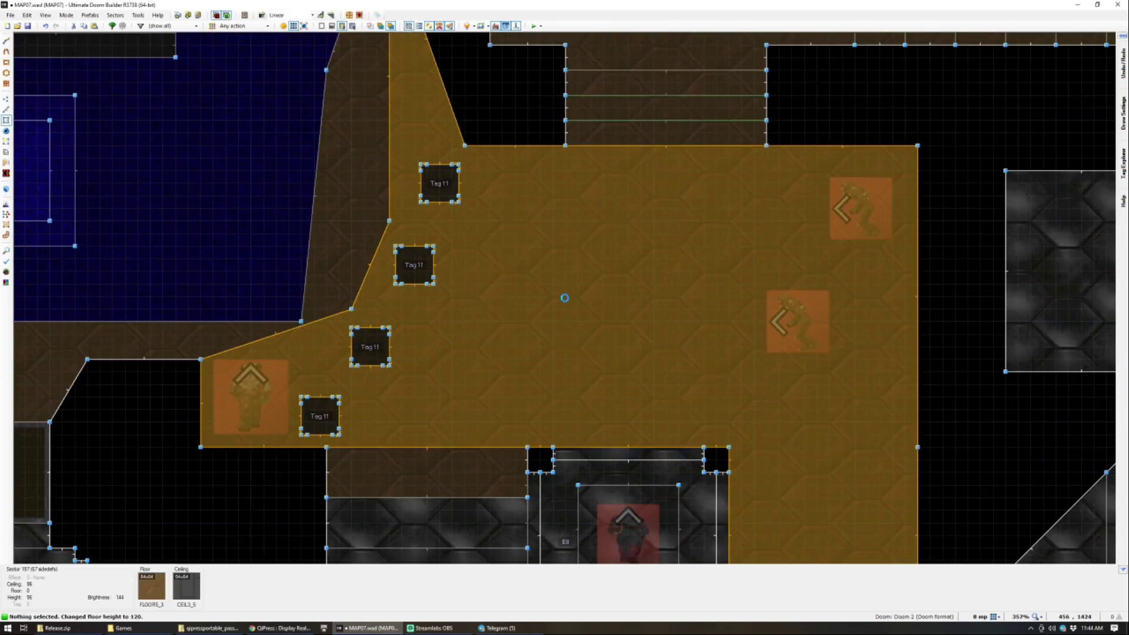
scroll(565, 298, down, 8)
scroll(588, 342, up, 7)
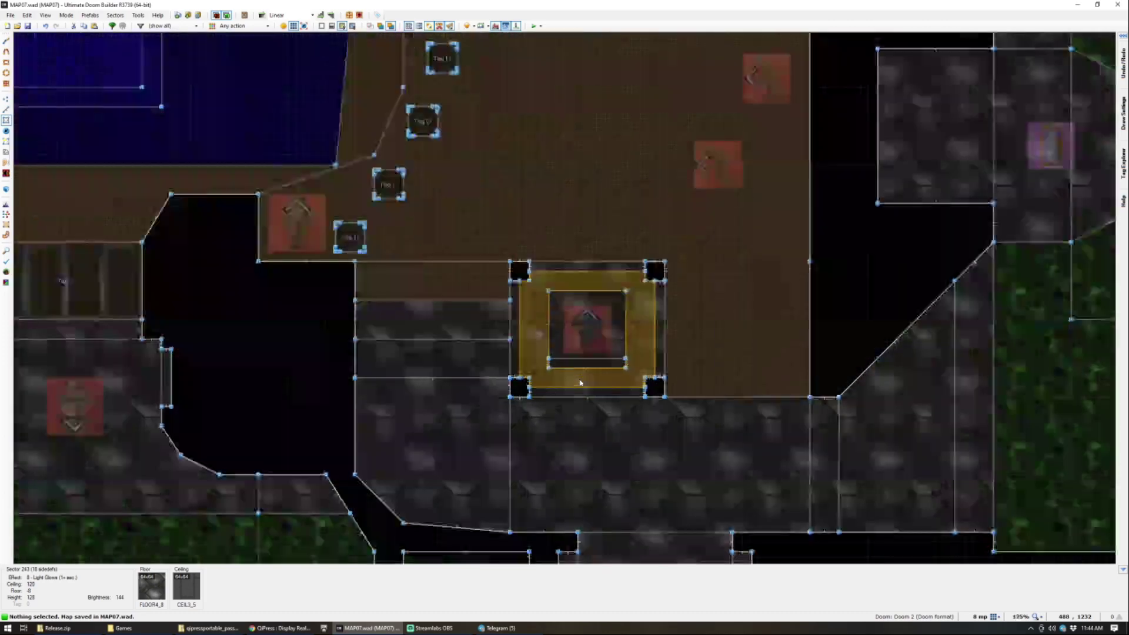
right_click(618, 329)
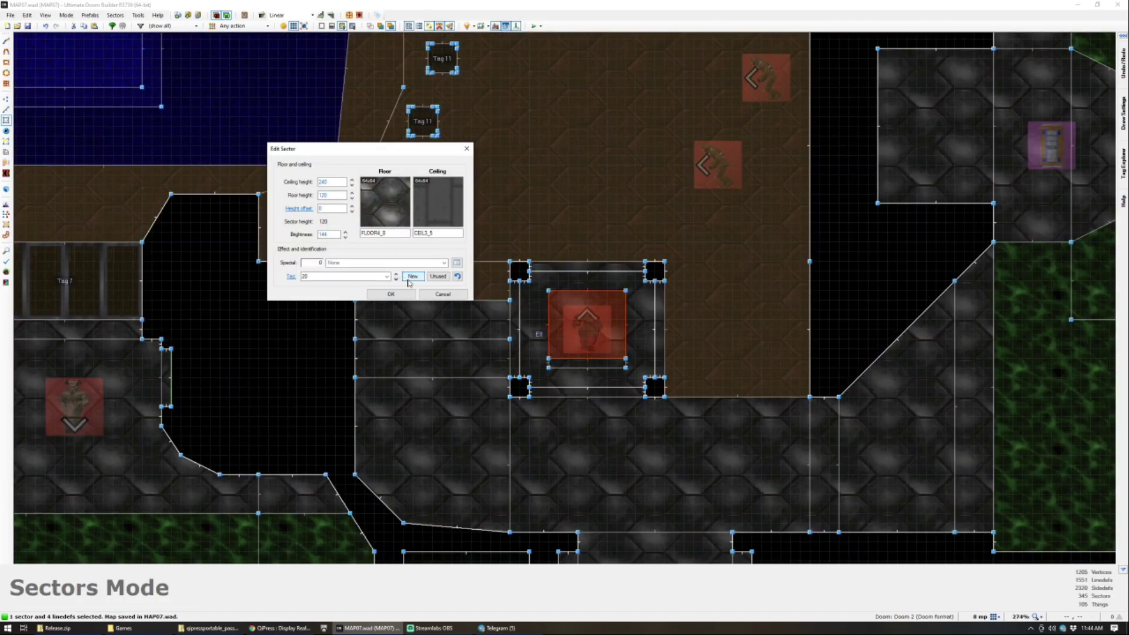
click(391, 294)
Step: Flip the westernmost line of the staircase north of the cage and assign it action 19, W1 Floor Lower to Highest Floor, with tag 20
scroll(616, 51, down, 7)
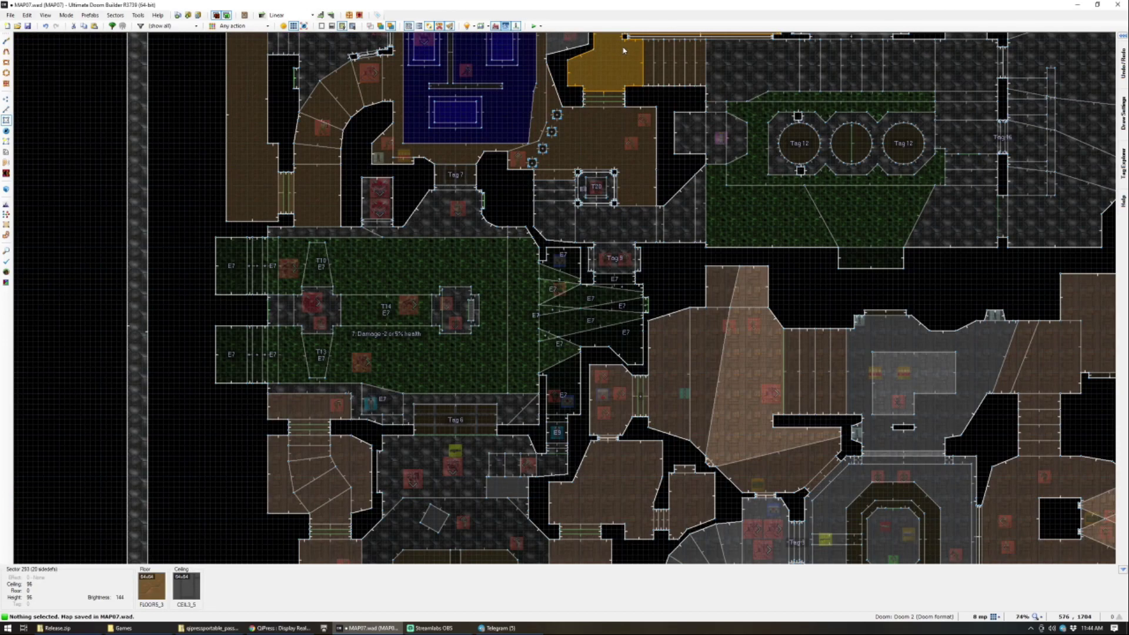
key(Up)
scroll(624, 198, up, 4)
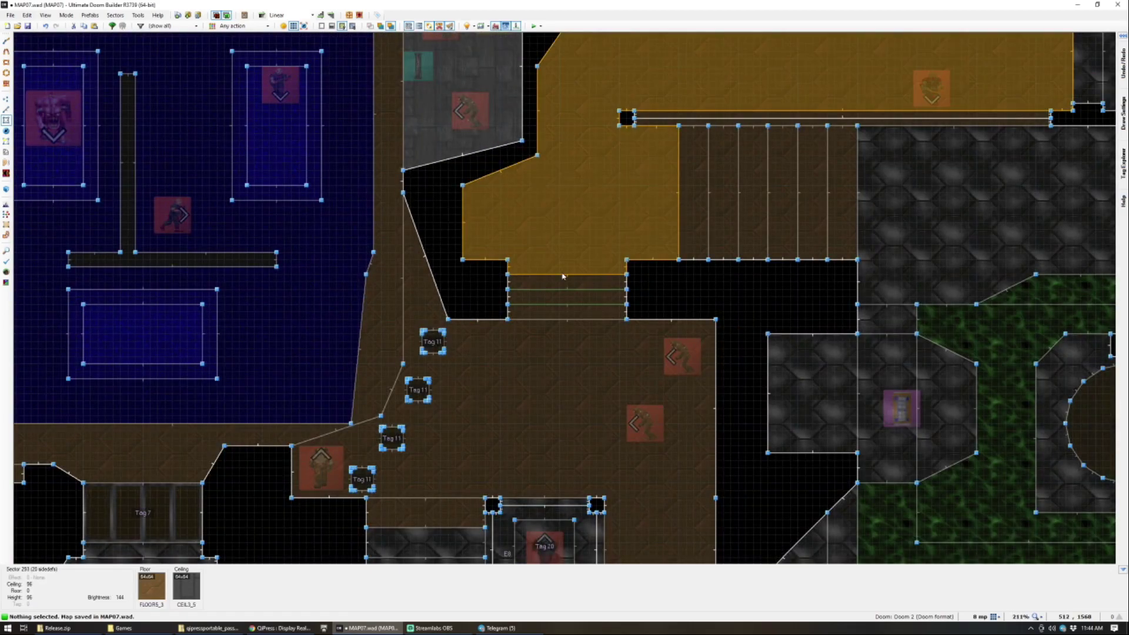
key(l)
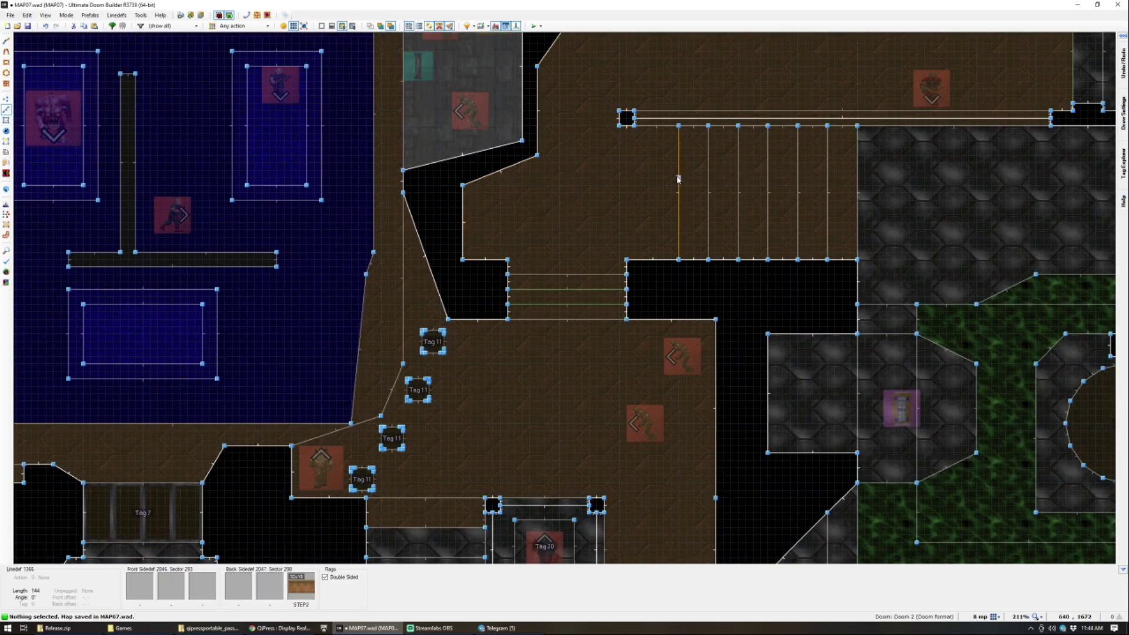
right_click(678, 199)
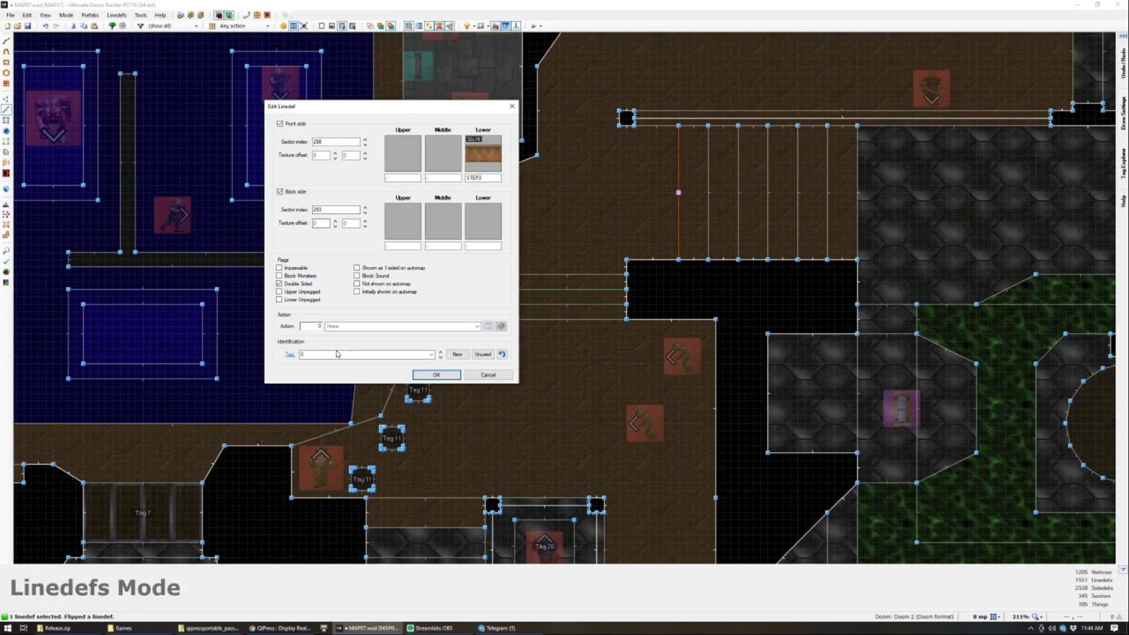
click(488, 327)
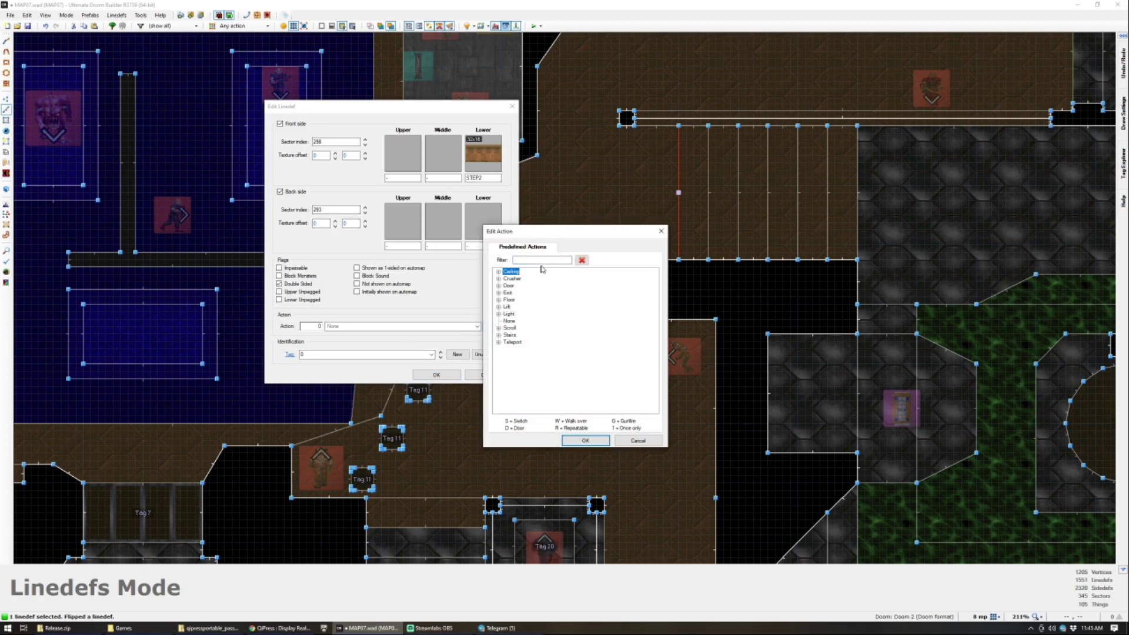
text(w1 floor)
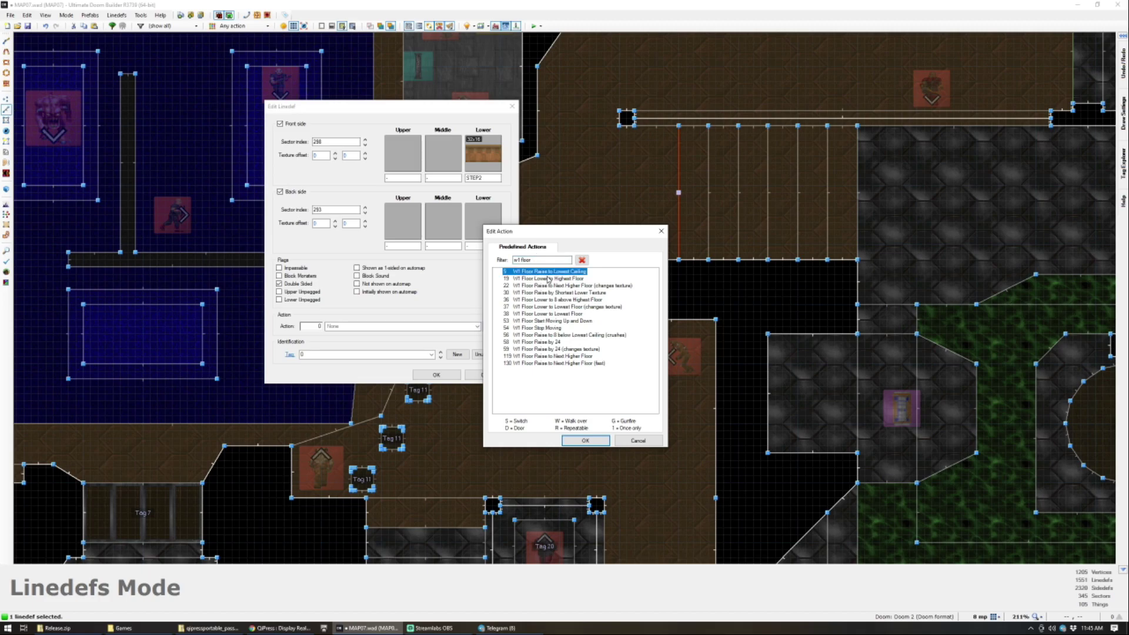
click(586, 440)
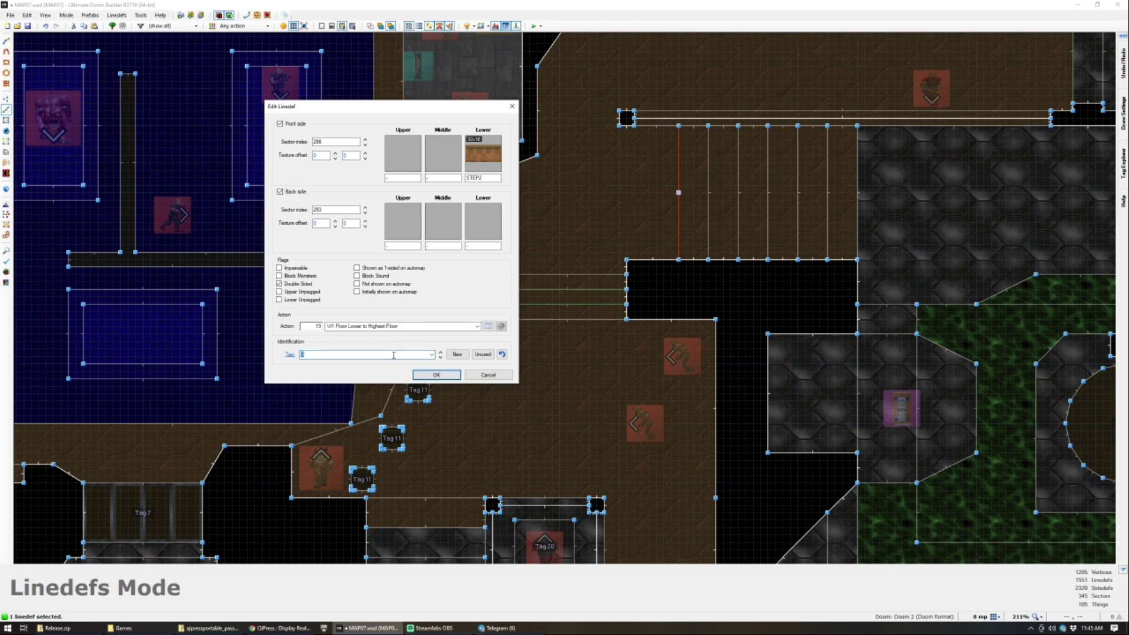
click(453, 378)
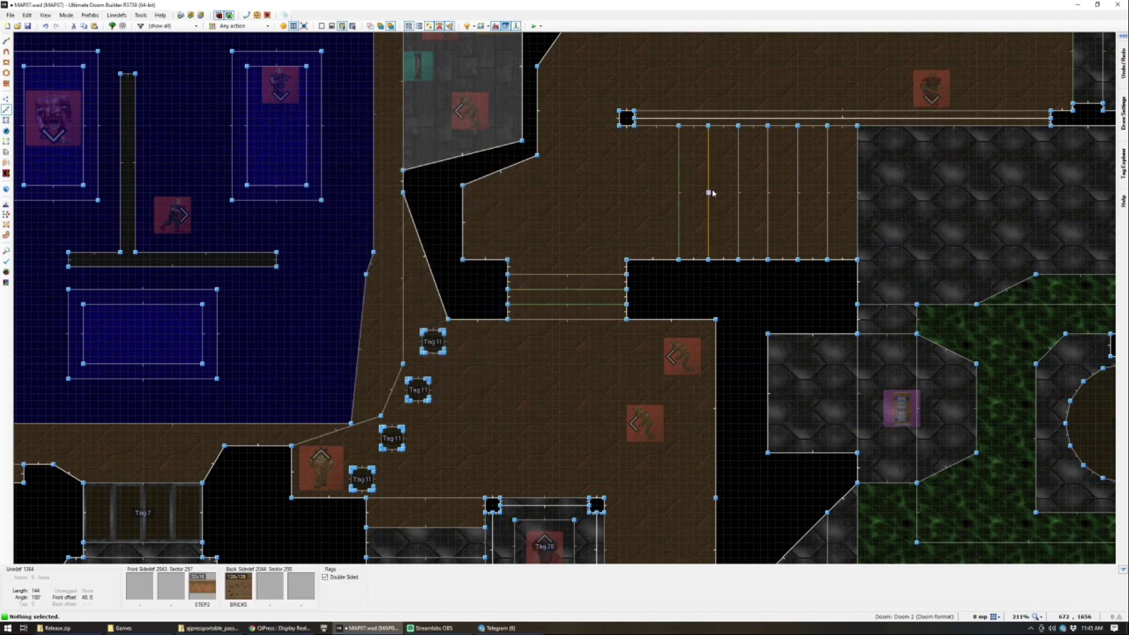
Step: Examine the overall map layout and the long border strips surrounding it
scroll(680, 208, down, 5)
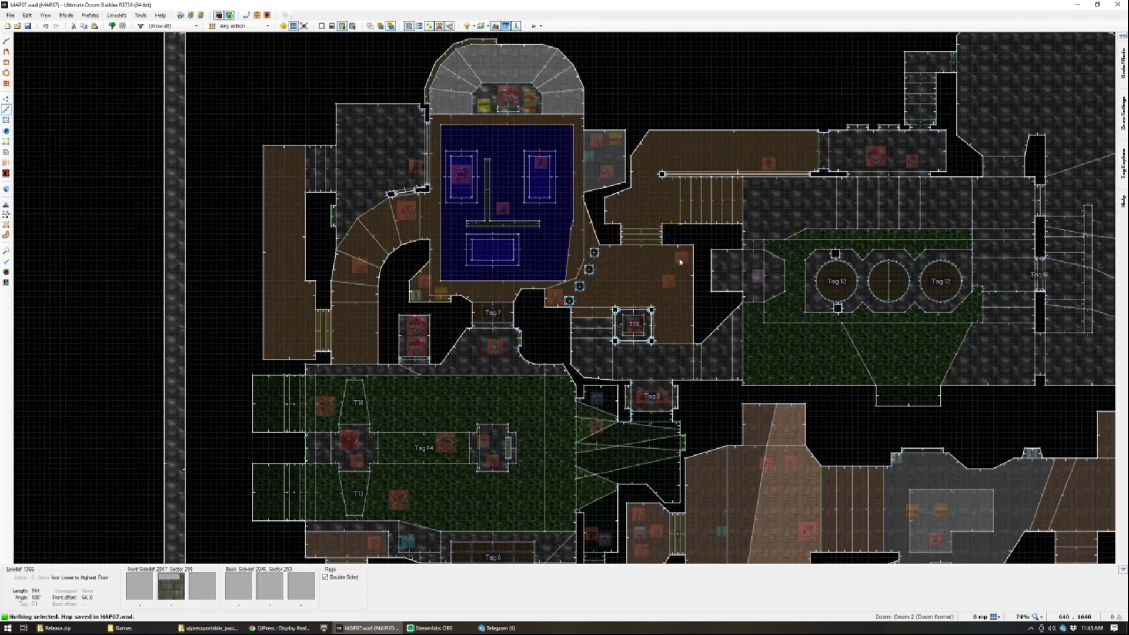
scroll(679, 292, up, 3)
scroll(679, 291, down, 6)
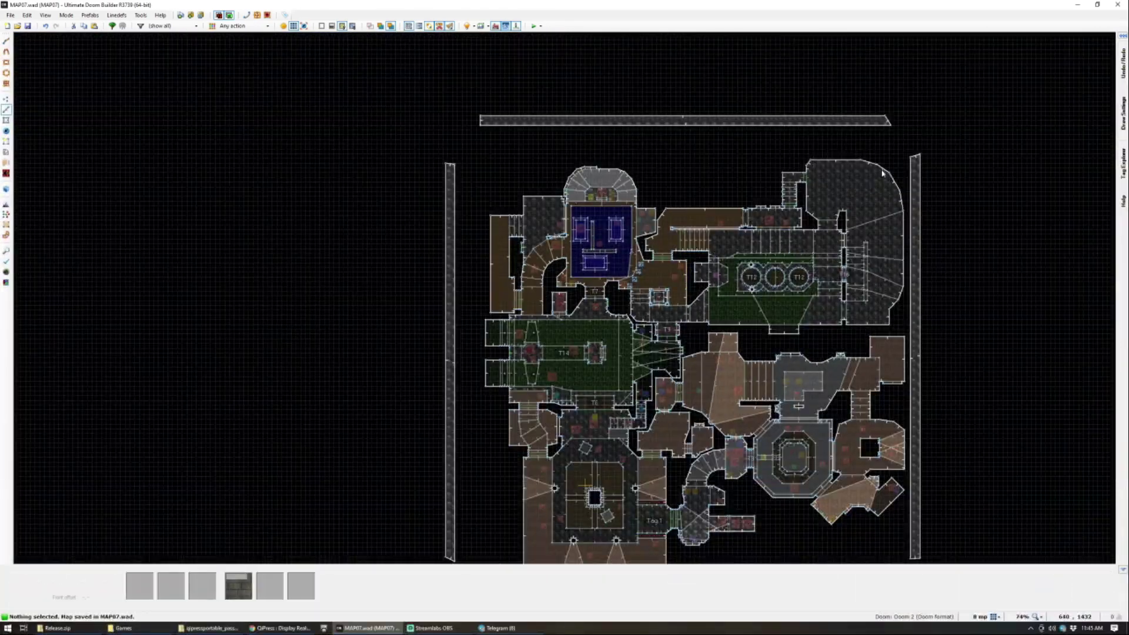
scroll(672, 217, up, 3)
scroll(671, 220, down, 4)
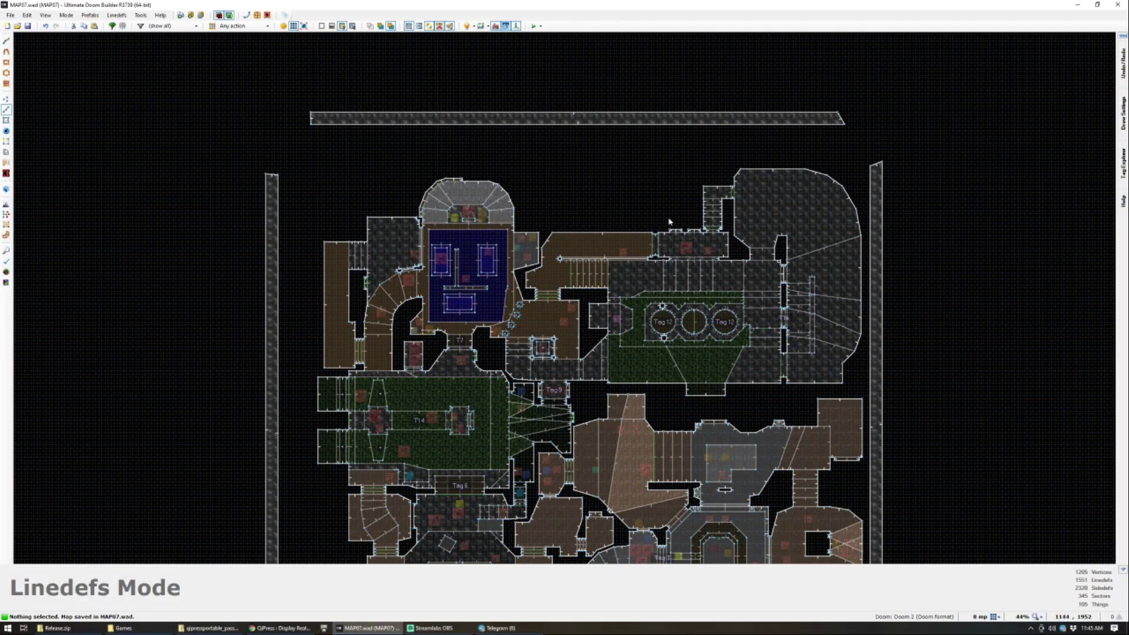
scroll(771, 497, up, 3)
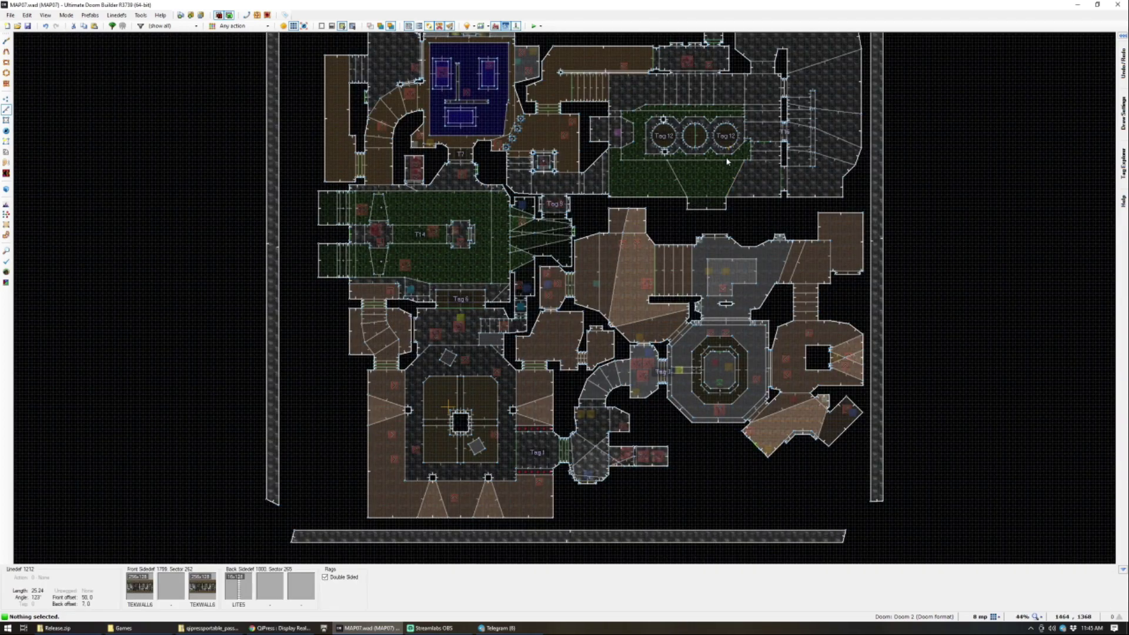
scroll(531, 157, down, 2)
scroll(533, 159, up, 1)
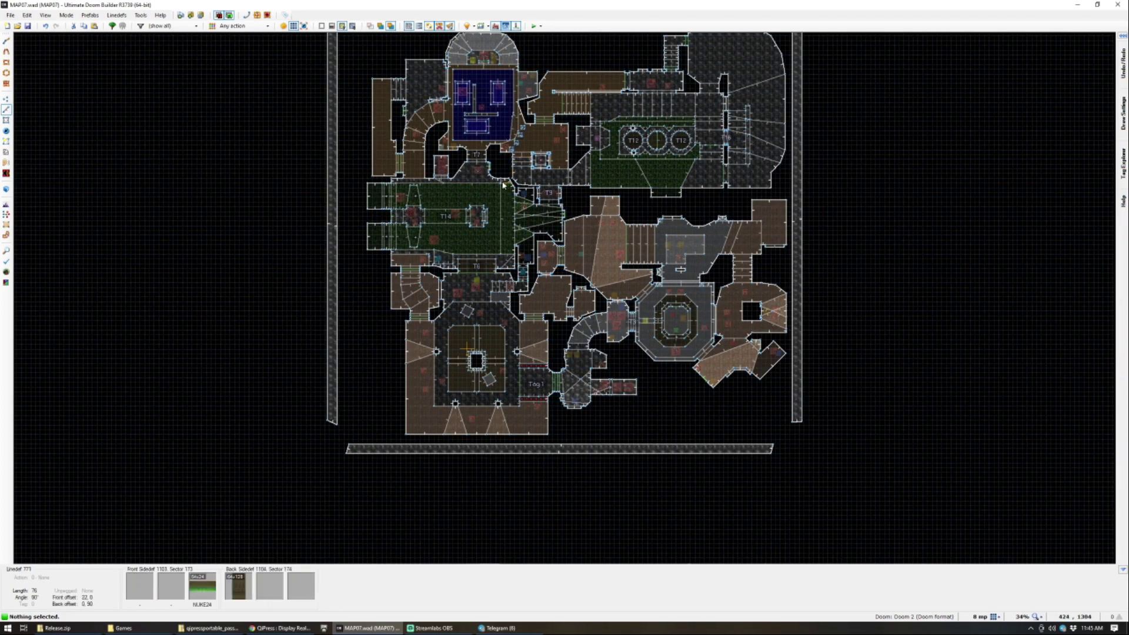
Step: Move the four long border sectors surrounding the map south together, widening the gap below the map
key(s)
click(330, 294)
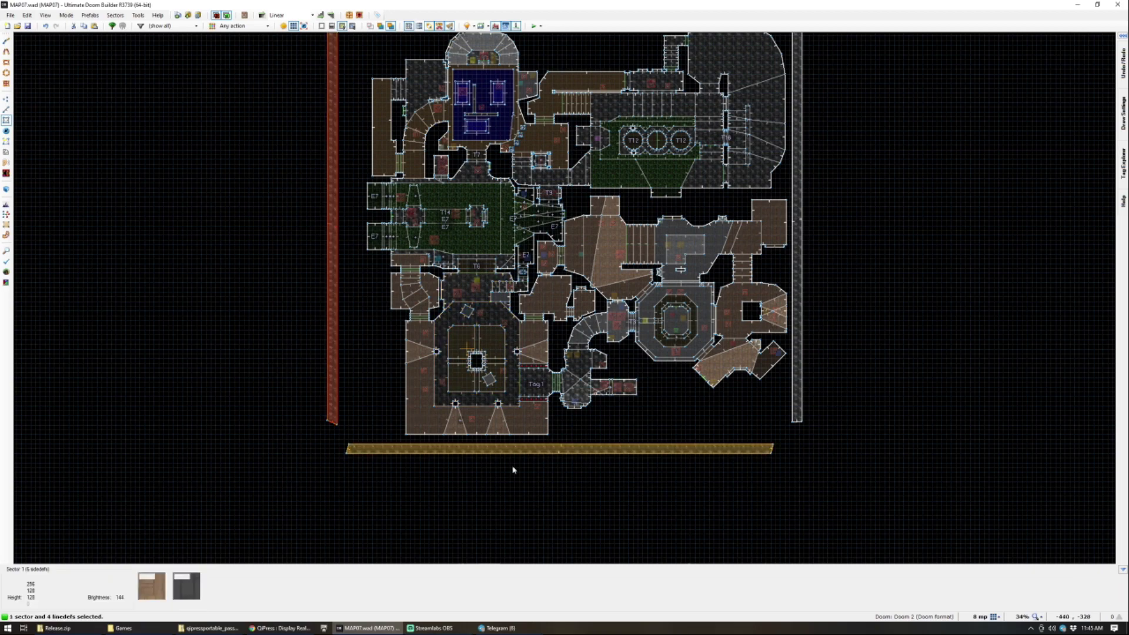
click(679, 453)
click(796, 377)
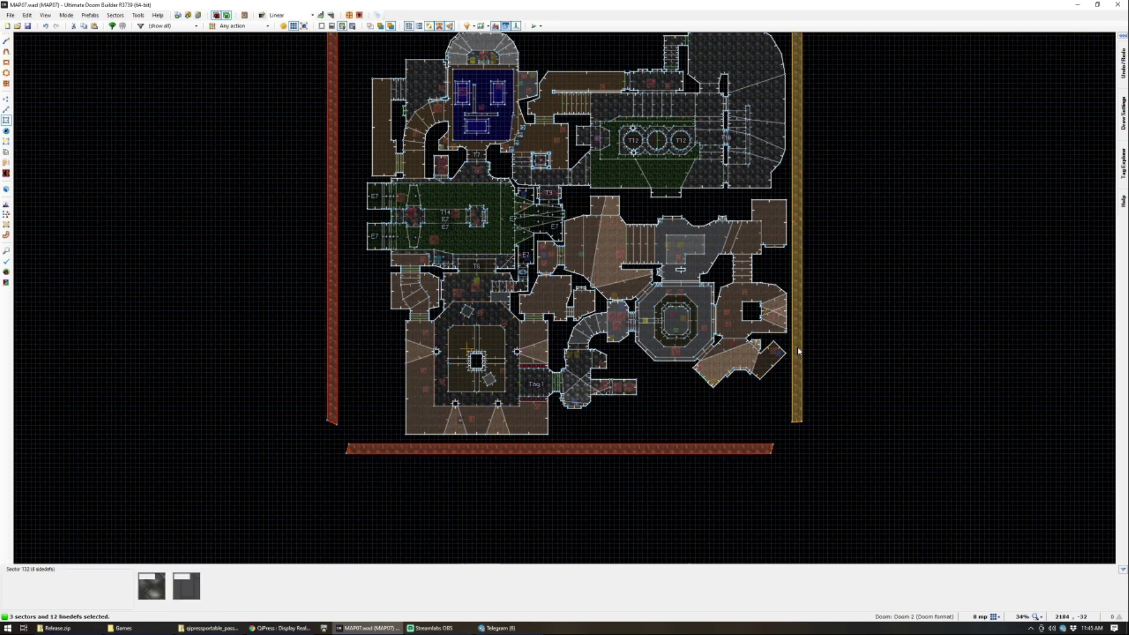
key(Up)
key(Up)
key(Up)
click(514, 123)
key(Down)
key(Down)
key(Down)
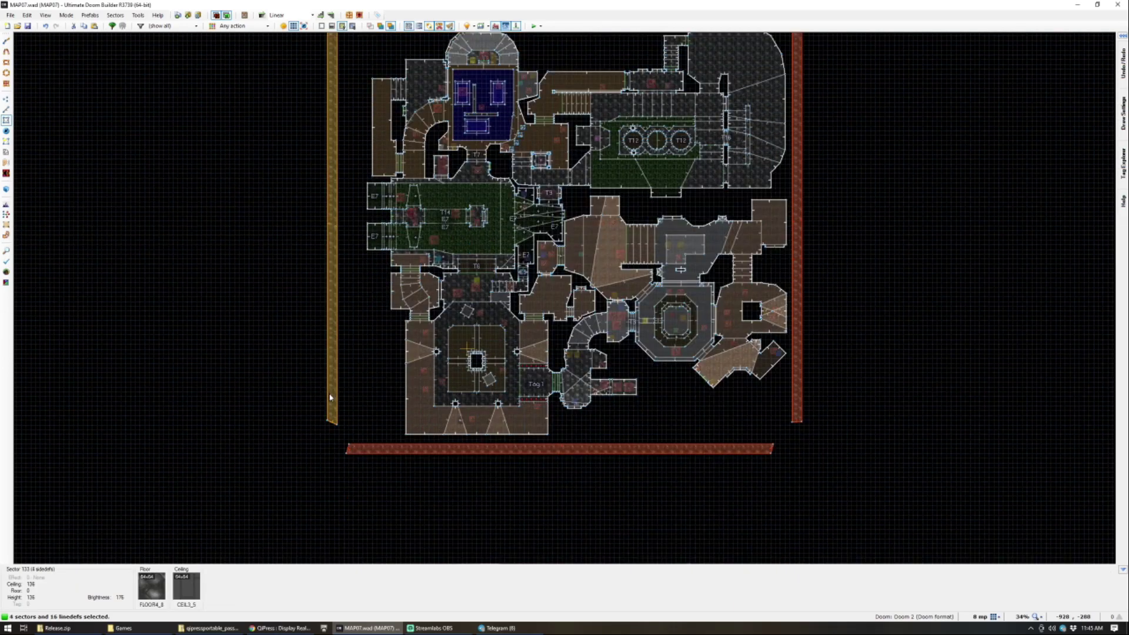
scroll(330, 429, up, 5)
drag(341, 357, 345, 428)
scroll(345, 429, down, 6)
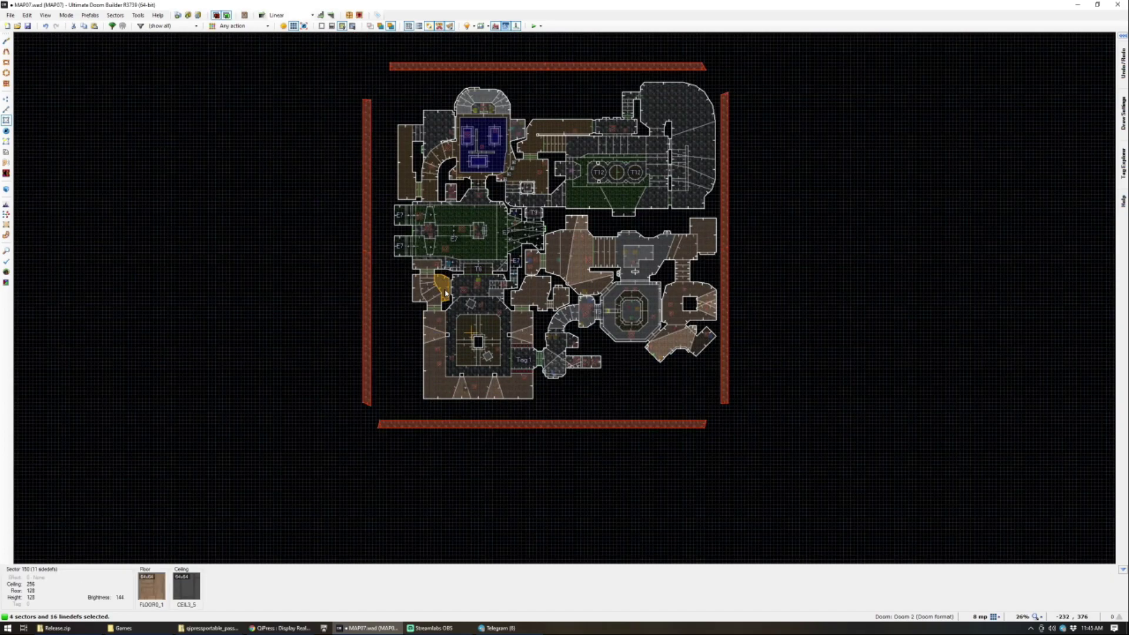
scroll(413, 346, up, 3)
click(411, 343)
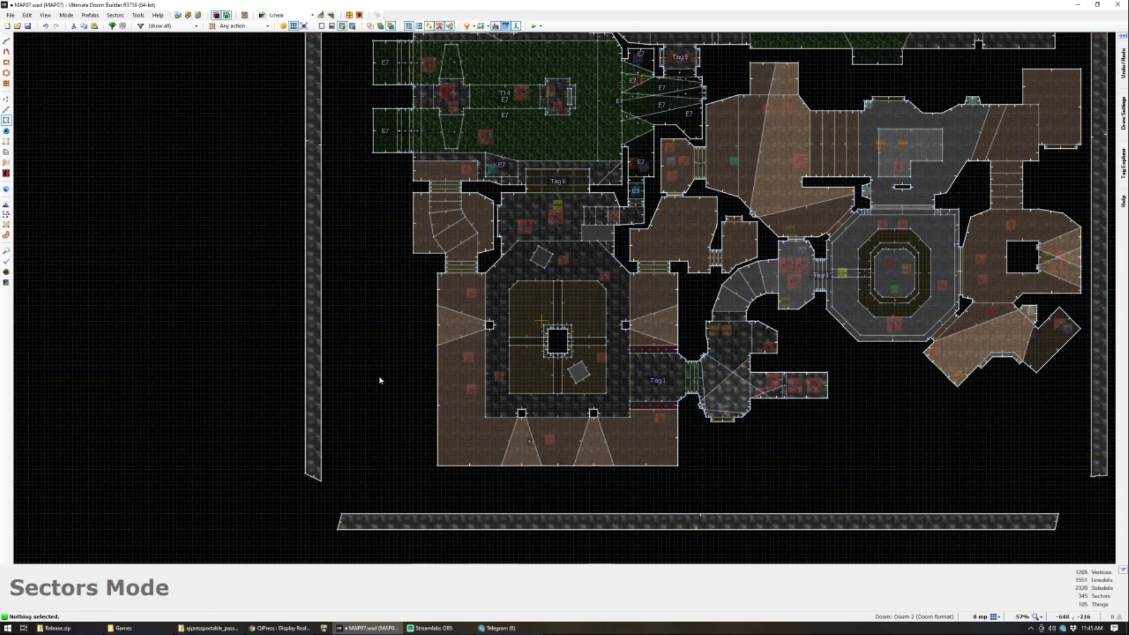
Step: Draw two adjoining 512-unit-long strips, 32 and 16 units wide, outside the west wall of the southwestern brown-floored room
scroll(420, 365, up, 4)
scroll(461, 300, down, 4)
scroll(386, 365, up, 2)
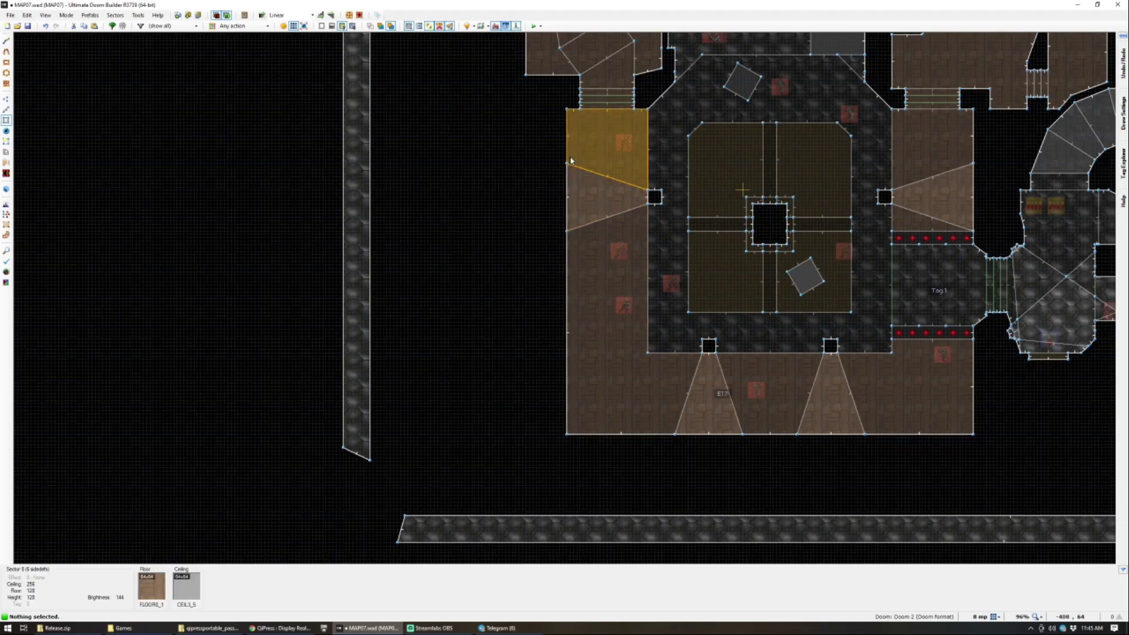
scroll(569, 141, up, 3)
key(d)
key(Escape)
key(d)
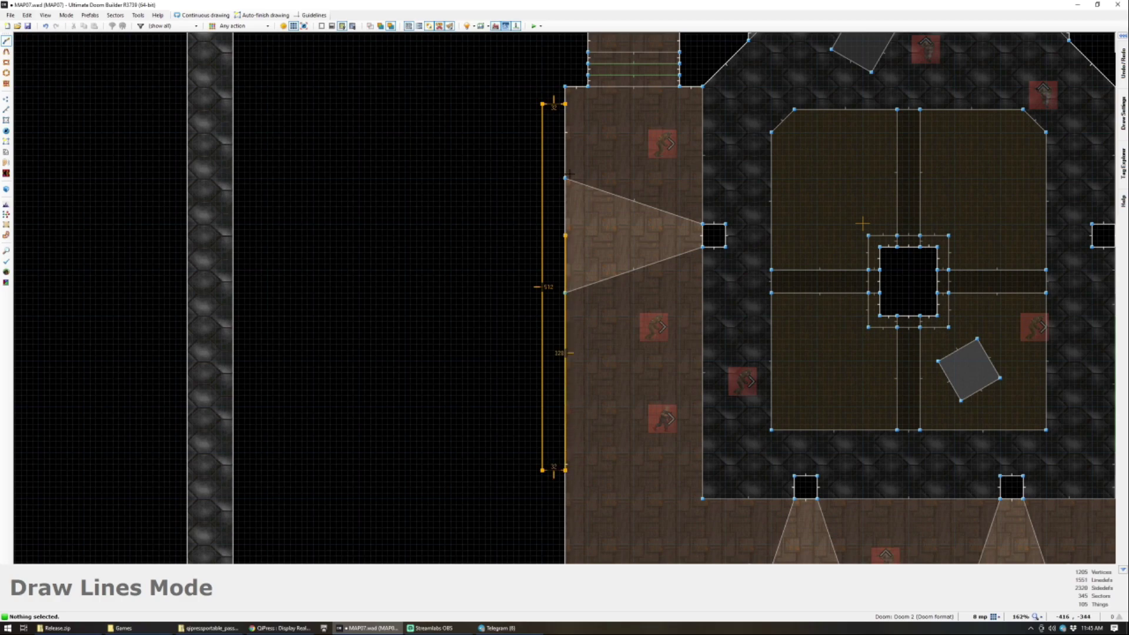
click(566, 107)
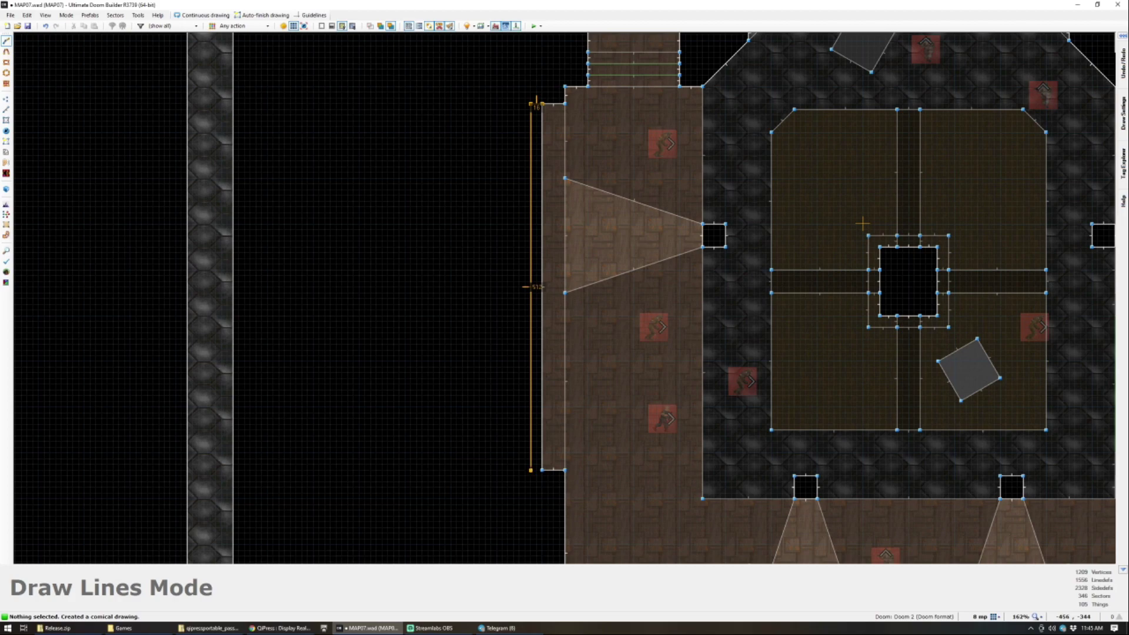
click(541, 470)
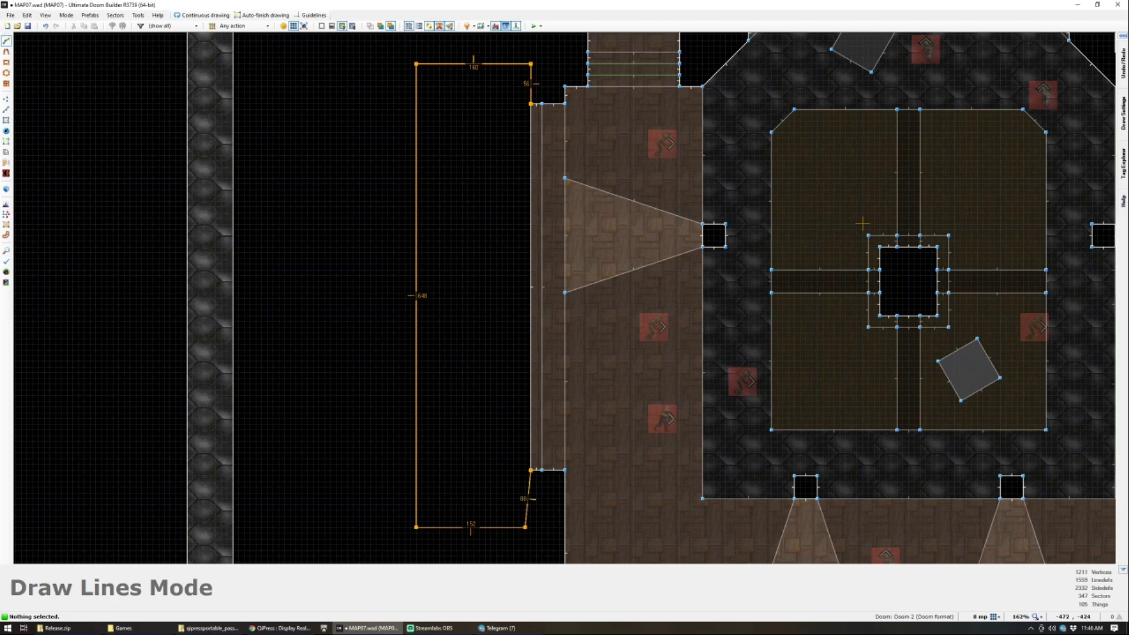
Step: Draw a room 160 units wide and 648 units long against the west side of the two new strips
click(416, 528)
key(v)
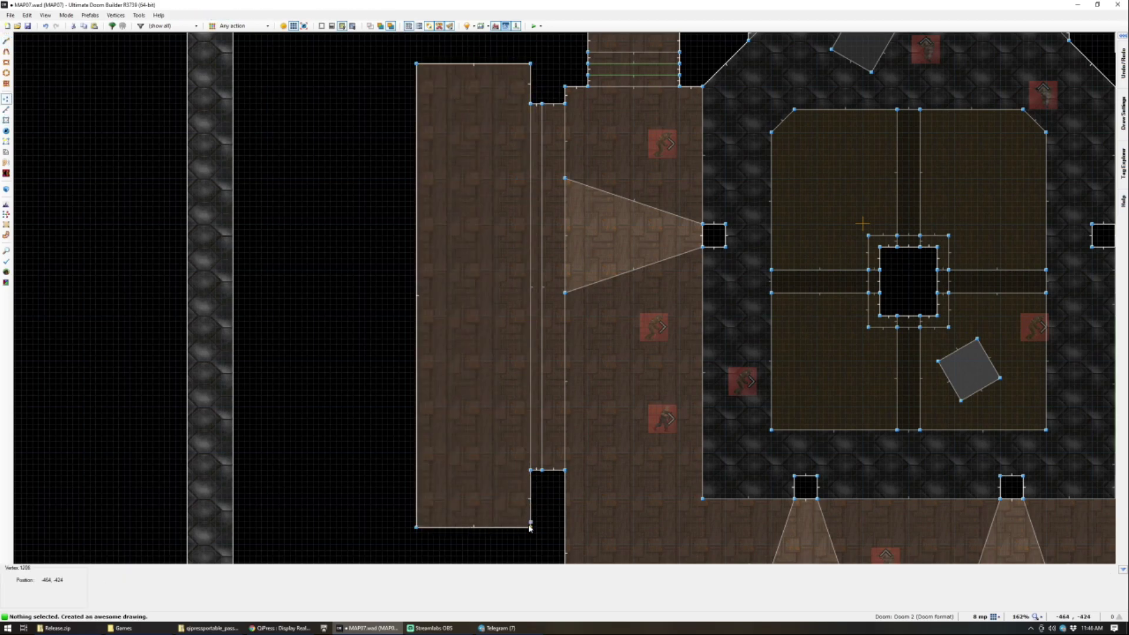
scroll(525, 416, down, 5)
scroll(525, 415, up, 4)
Step: Raise the two strips' floors by 16 units and the ceilings of both strips and the new west room to 272
key(w)
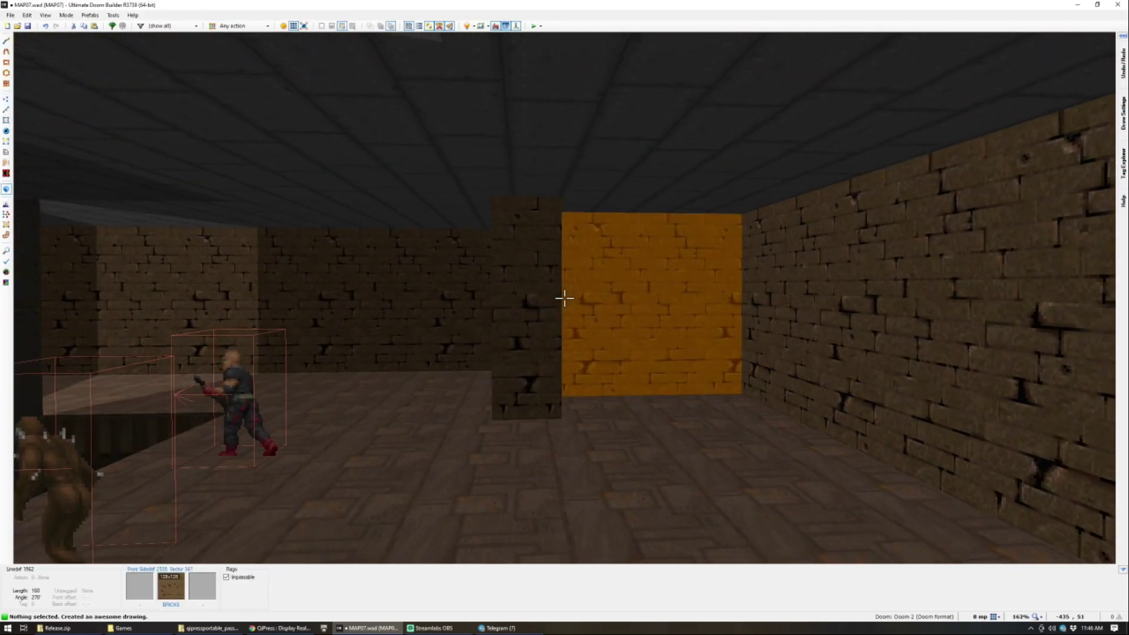
click(564, 298)
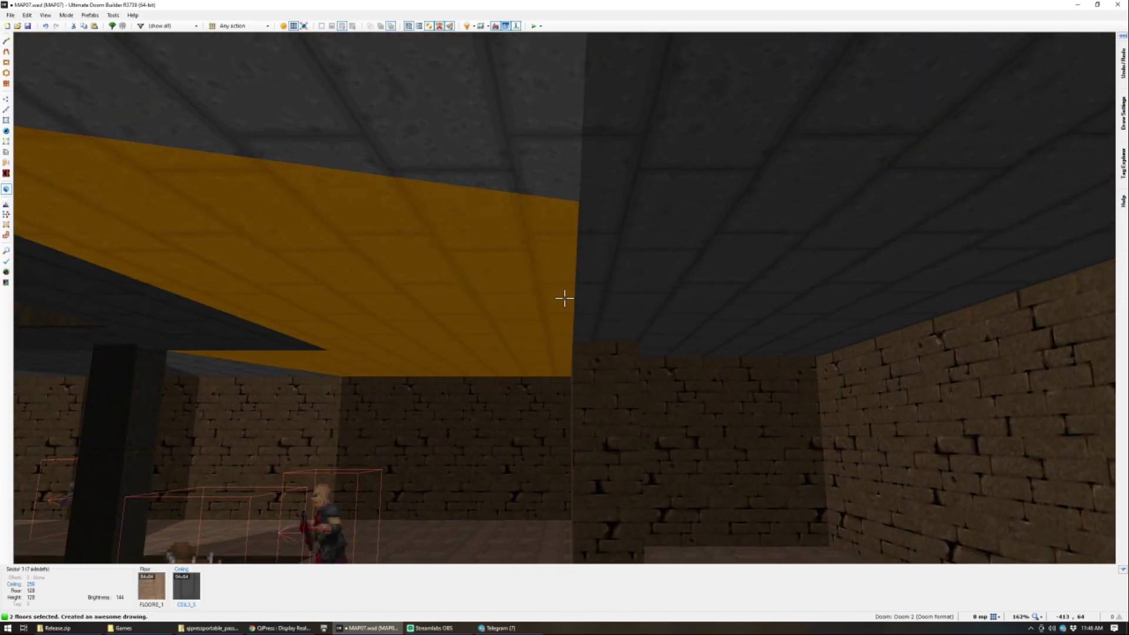
click(564, 299)
click(564, 299)
click(564, 299)
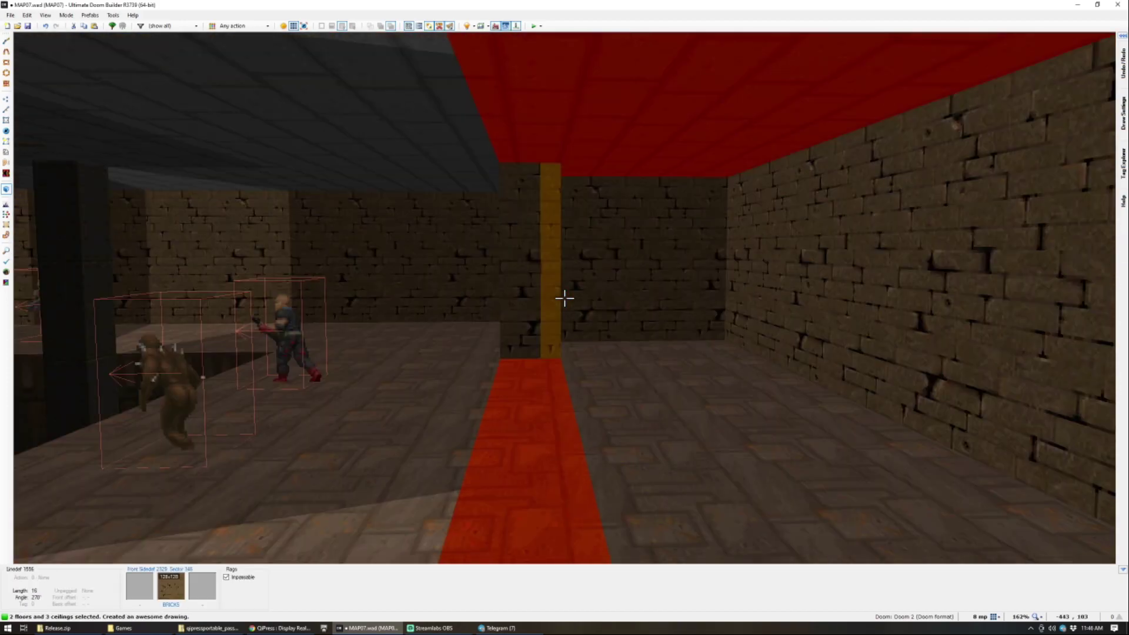
scroll(564, 298, up, 2)
key(w)
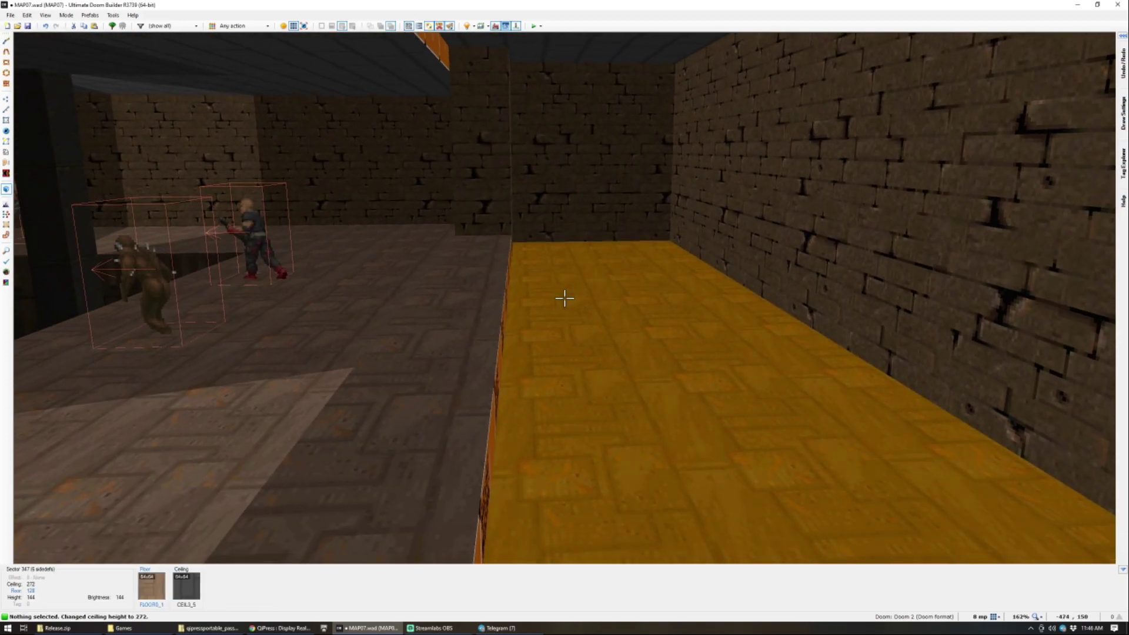
Step: Raise the floor of the new west room to 160, one step above the adjoining strips
scroll(564, 299, up, 1)
key(s)
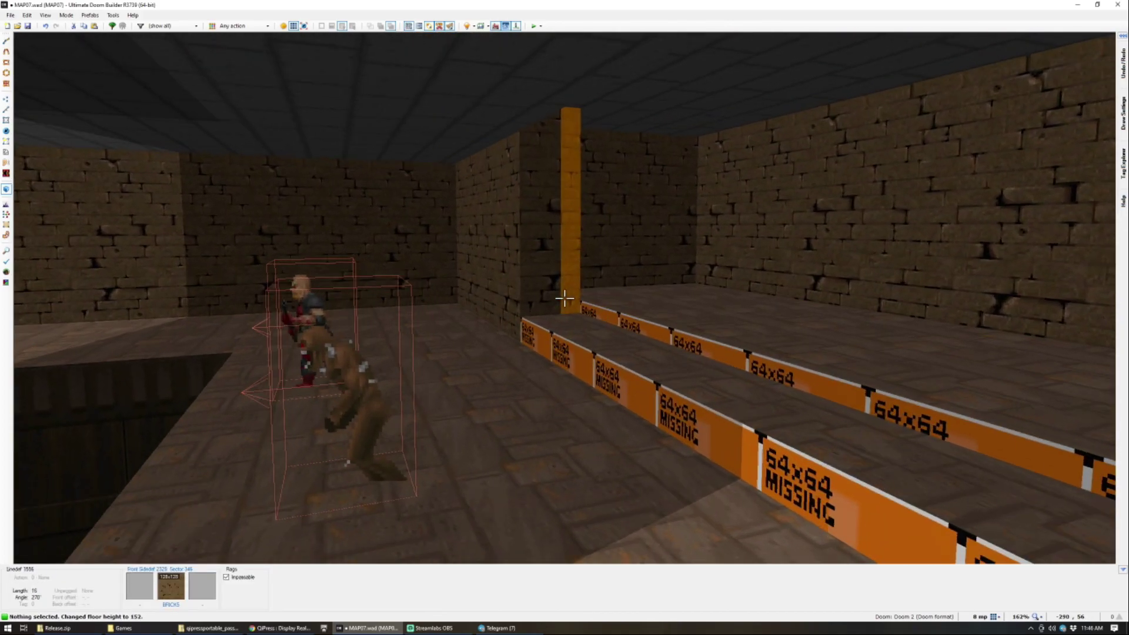
scroll(564, 298, up, 1)
key(Escape)
key(s)
key(s)
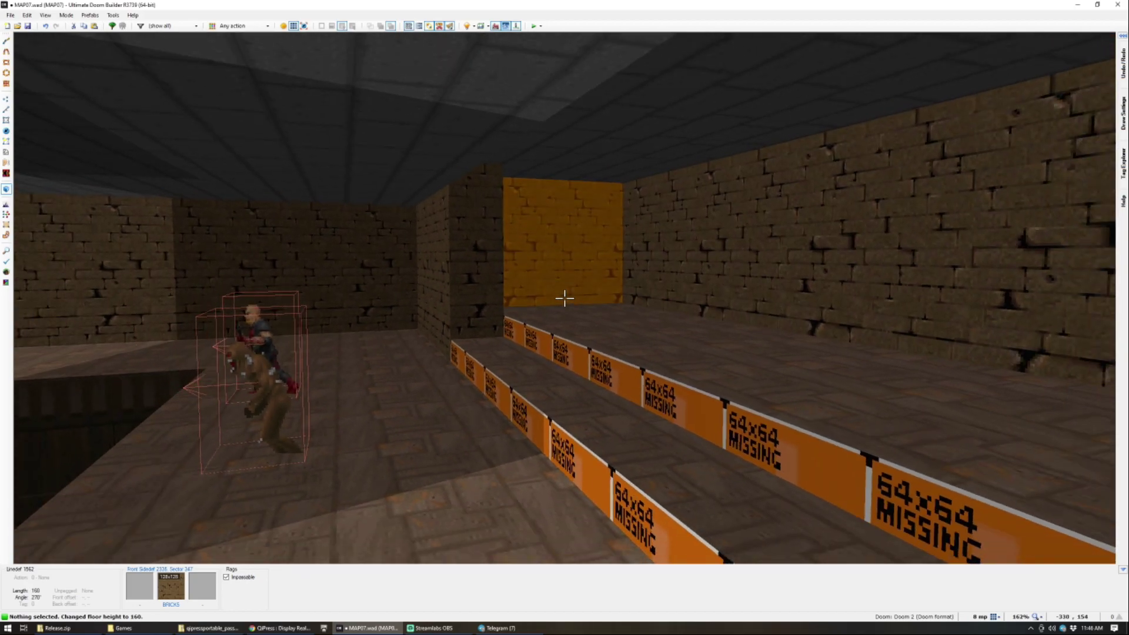
Step: Review the layout around the new west room in the 2D view and save the map
key(q)
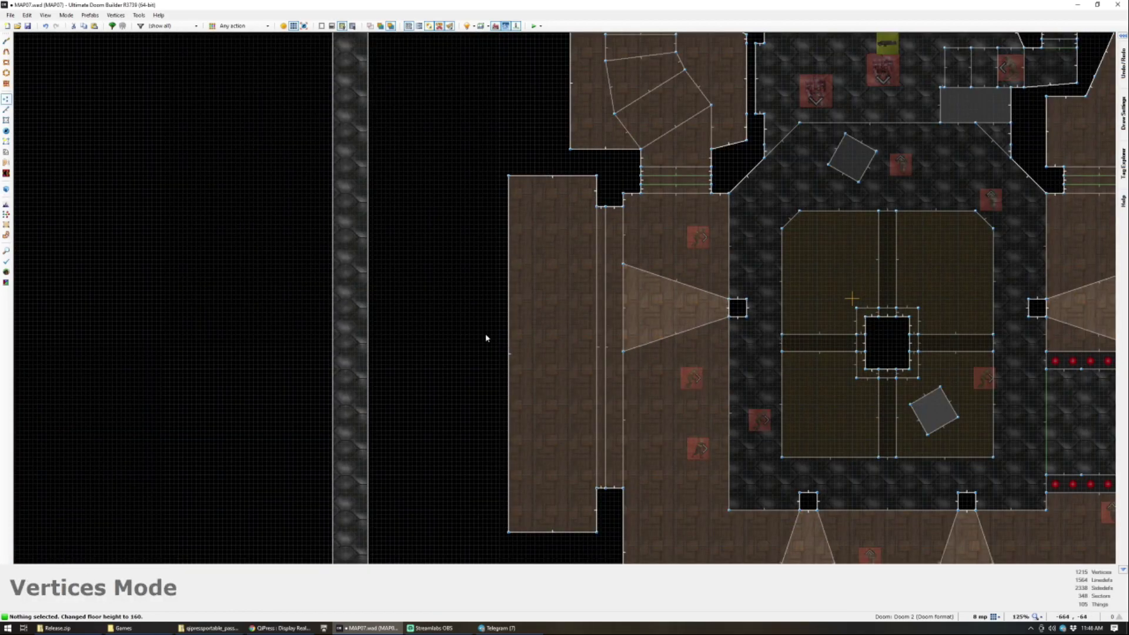
scroll(486, 338, down, 5)
scroll(486, 330, up, 4)
scroll(486, 329, down, 3)
scroll(526, 336, up, 2)
scroll(526, 335, down, 5)
scroll(524, 339, up, 4)
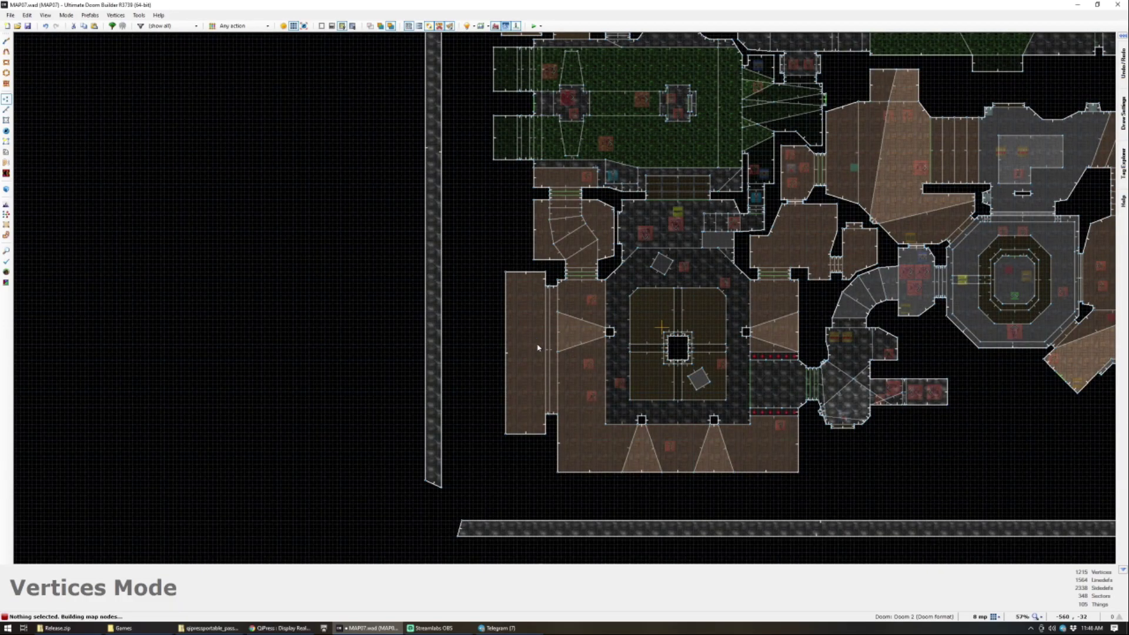
Step: Apply the FLOOR0_3 flat to the floors of the two strips and the new west room
scroll(536, 344, up, 3)
key(q)
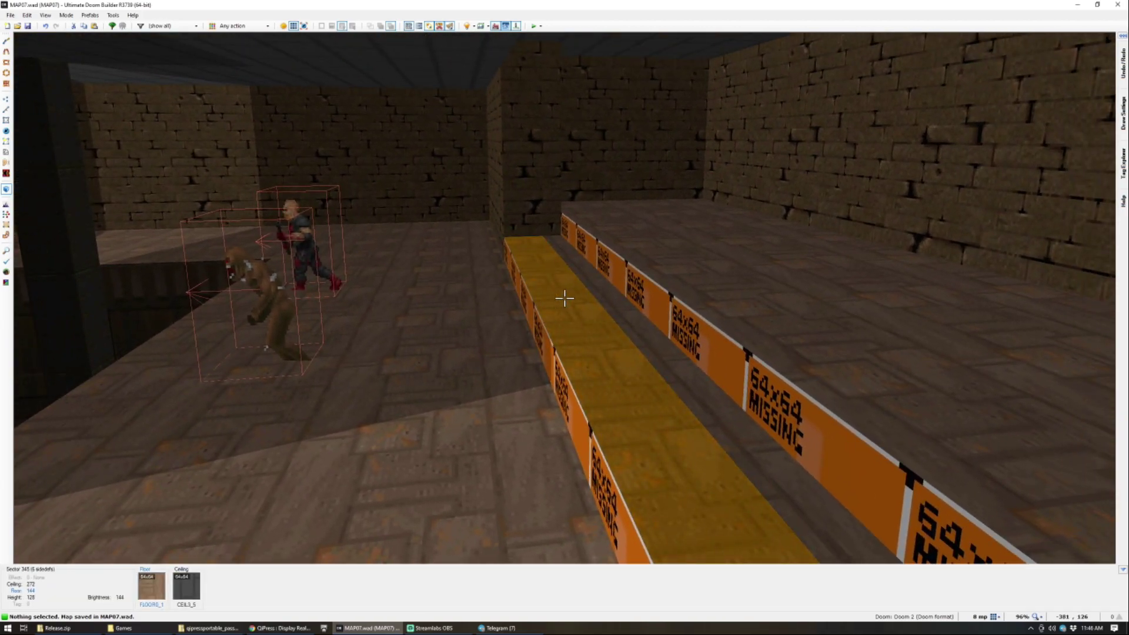
click(564, 298)
click(565, 298)
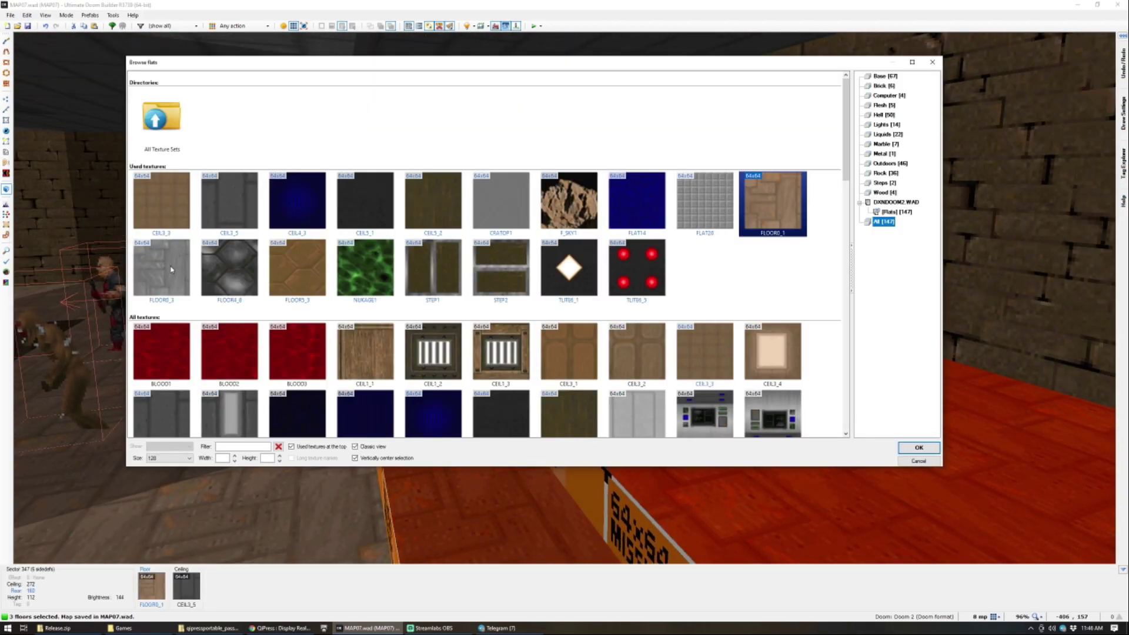
double_click(171, 269)
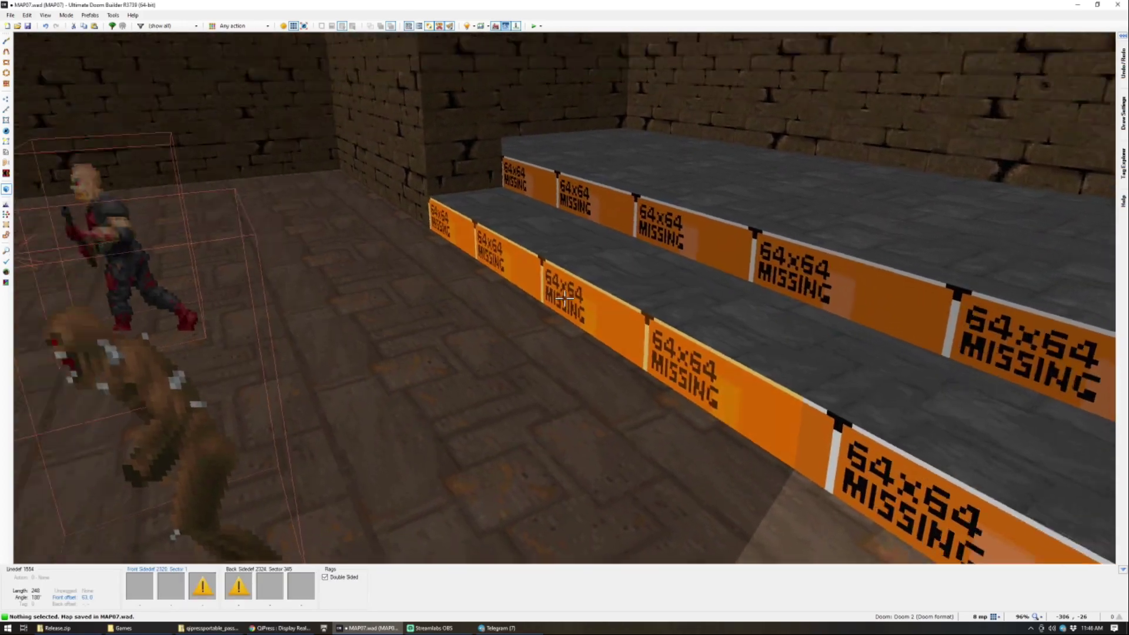
Step: Fill the missing riser faces of the lower and upper steps with the BRICK5 texture
key(ctrl+v)
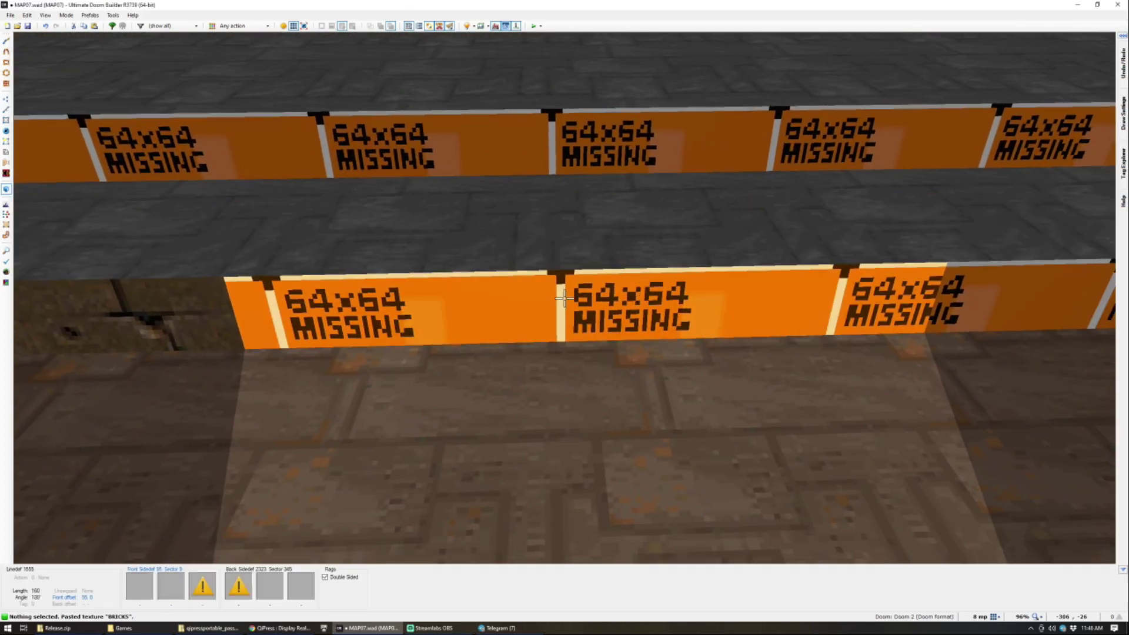
key(ctrl+v)
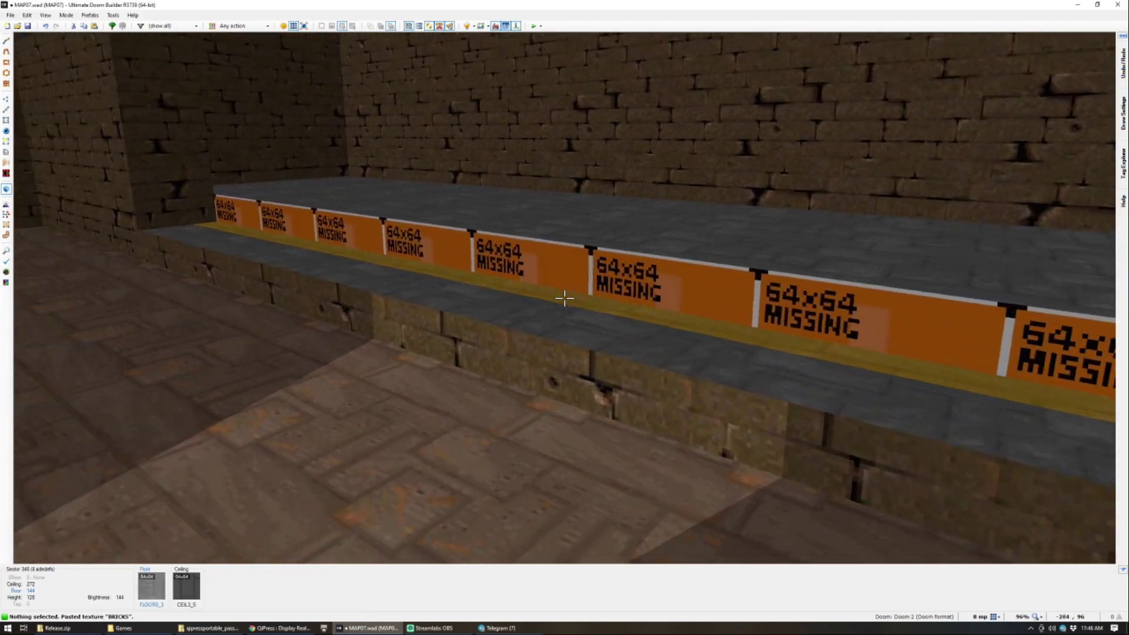
key(q)
scroll(596, 287, up, 5)
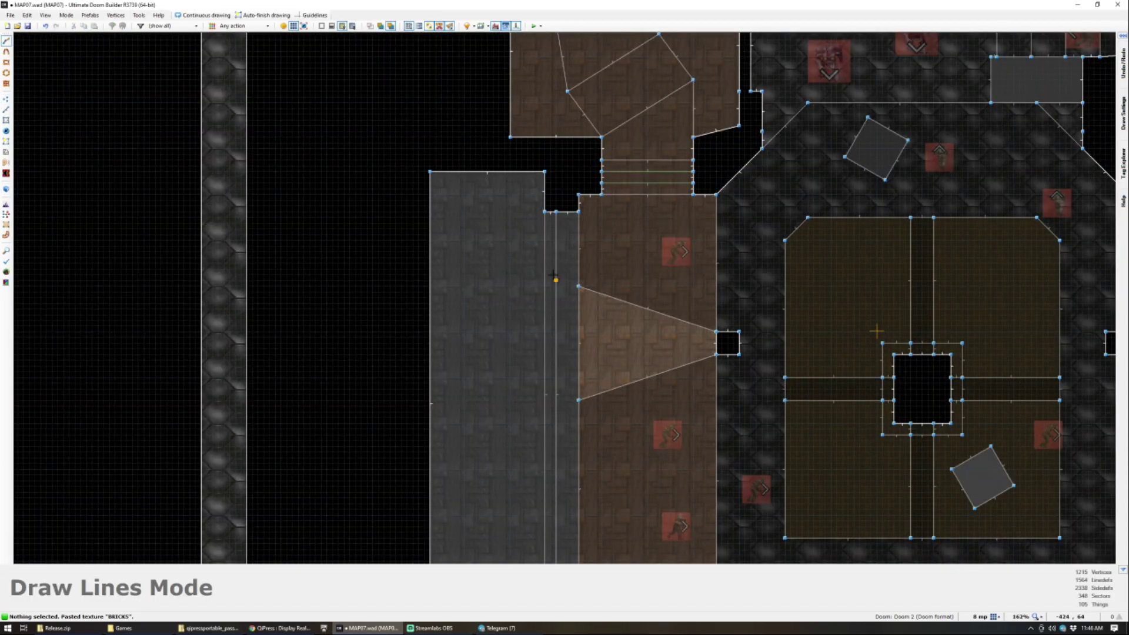
key(q)
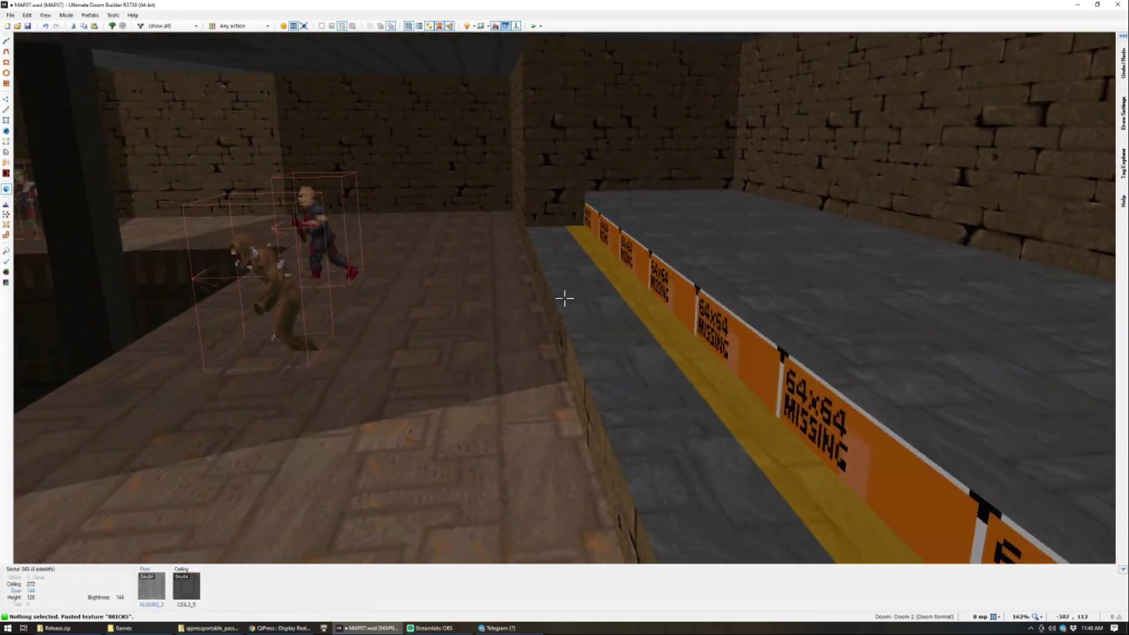
key(ctrl+c)
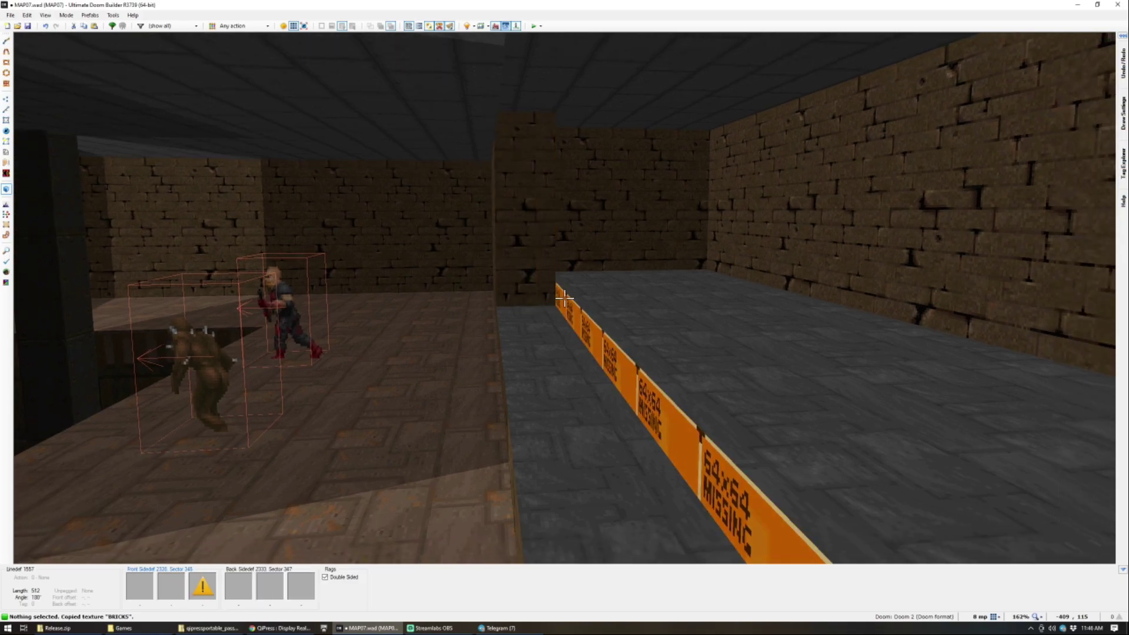
key(ctrl+v)
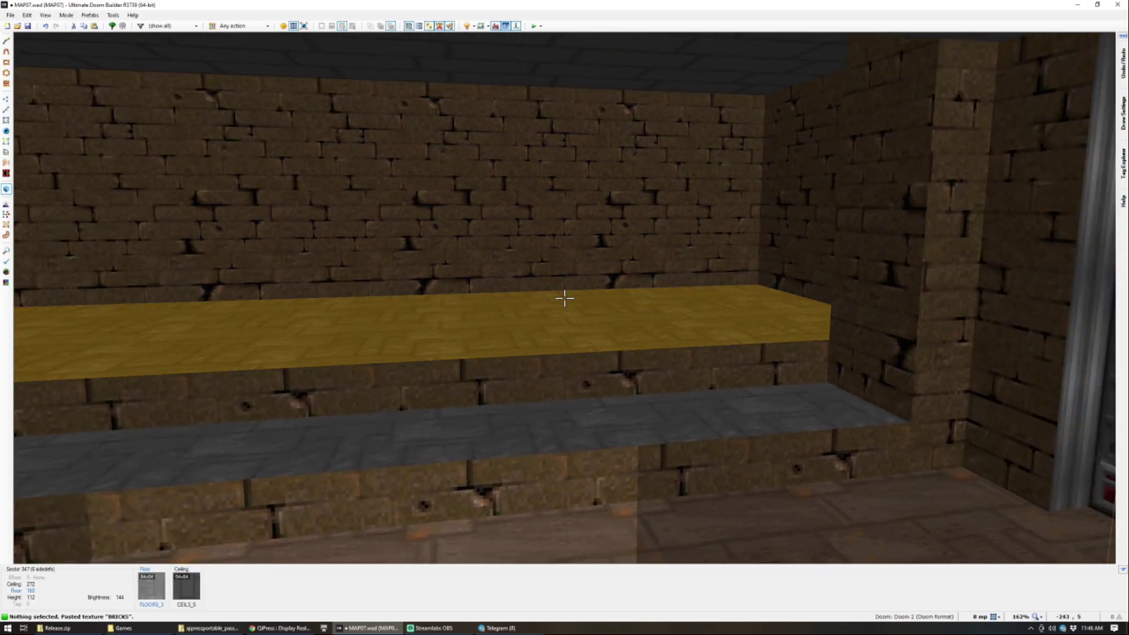
Step: Lower the ceiling of the narrow inner strip to 200 to form a door in front of the west room
key(e)
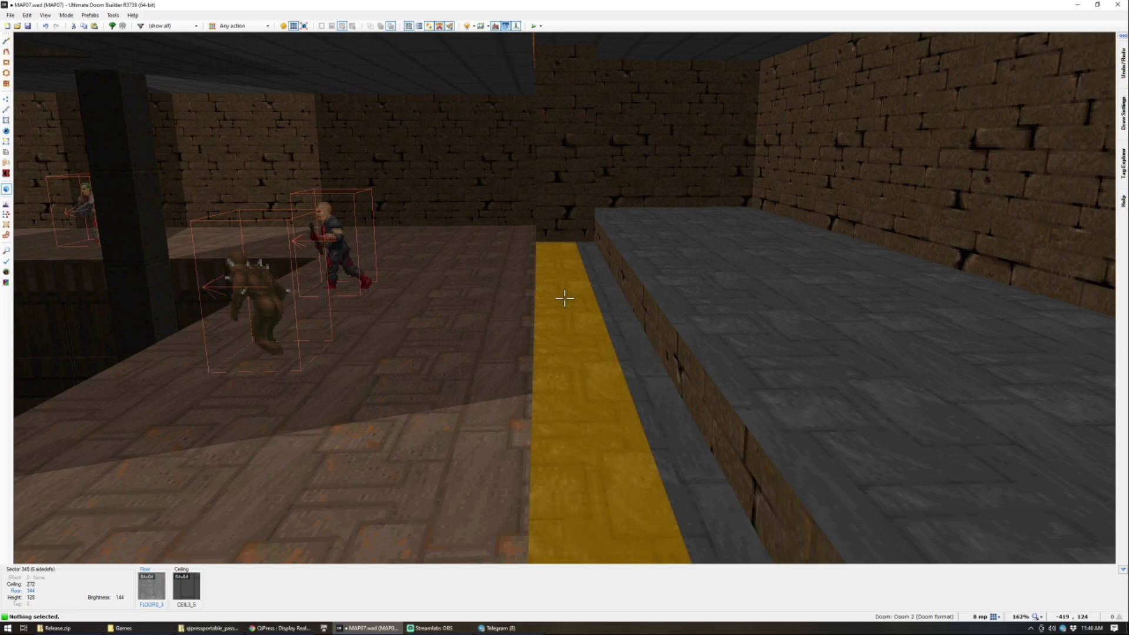
key(v)
scroll(552, 352, up, 4)
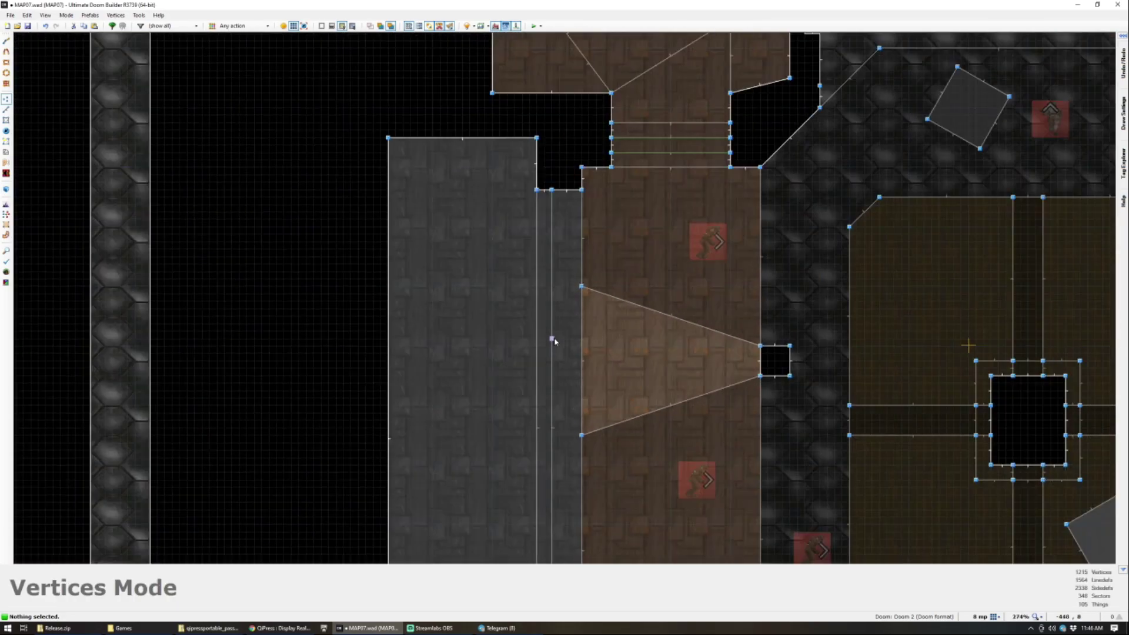
scroll(553, 340, down, 4)
key(w)
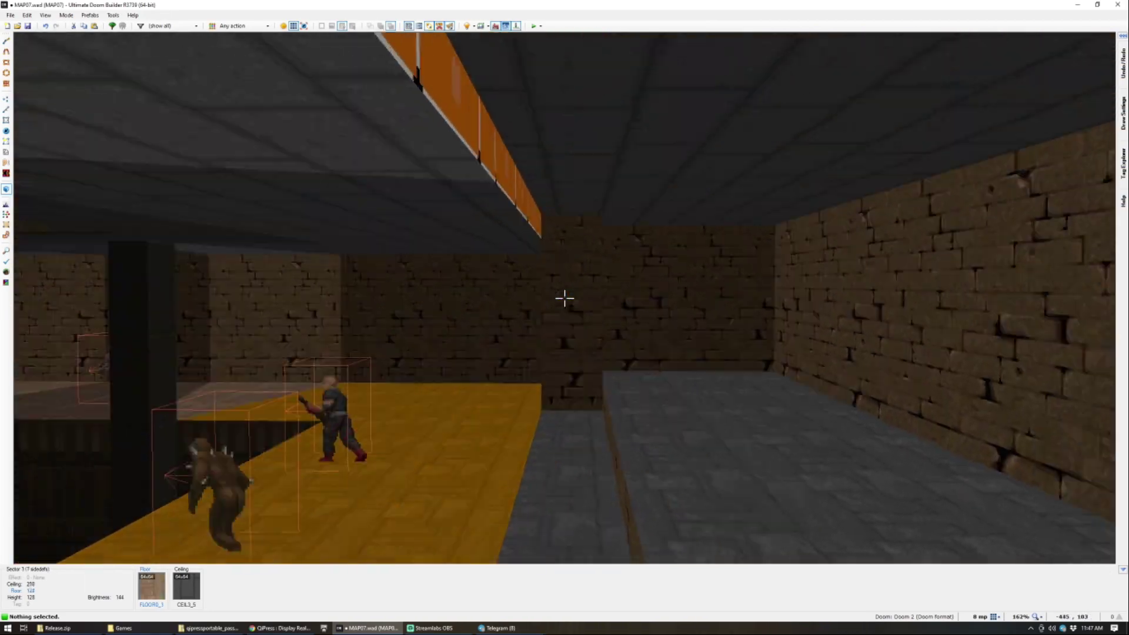
click(564, 298)
scroll(565, 298, down, 10)
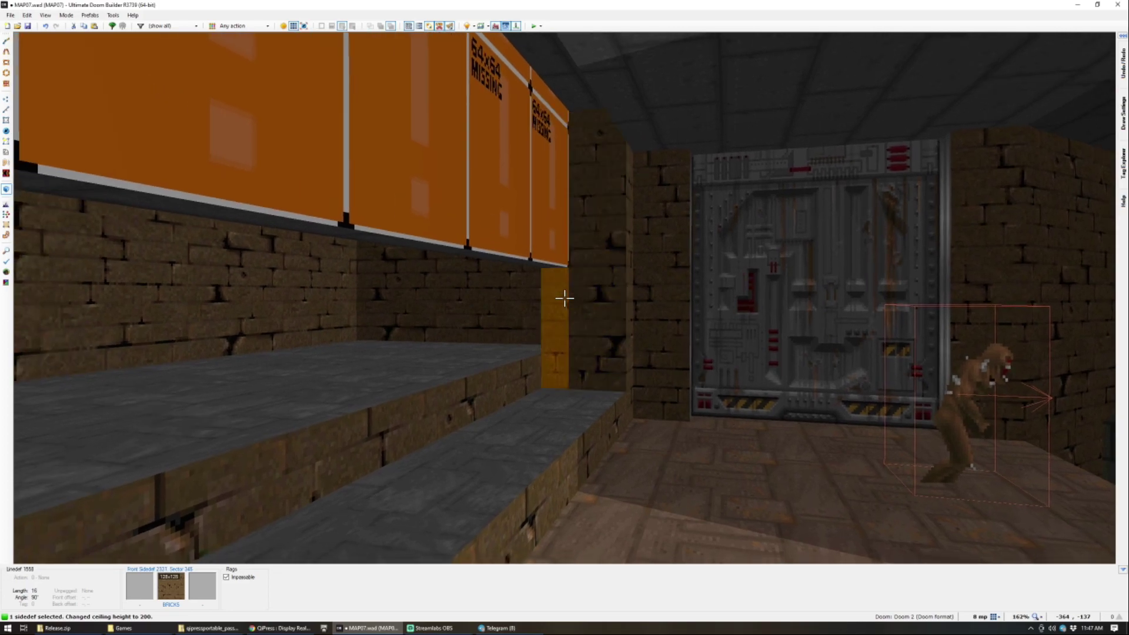
Step: Apply the DOORTRAK texture to both end walls of the narrow inner strip and make them lower-unpegged
click(564, 298)
text(t)
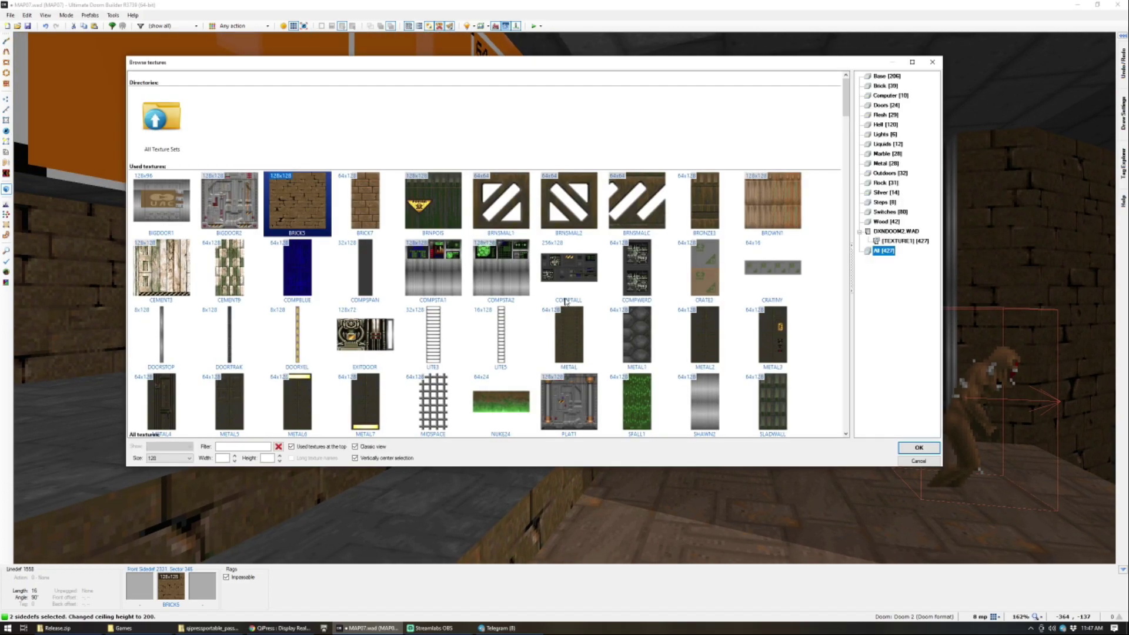
text(DOOR)
double_click(370, 228)
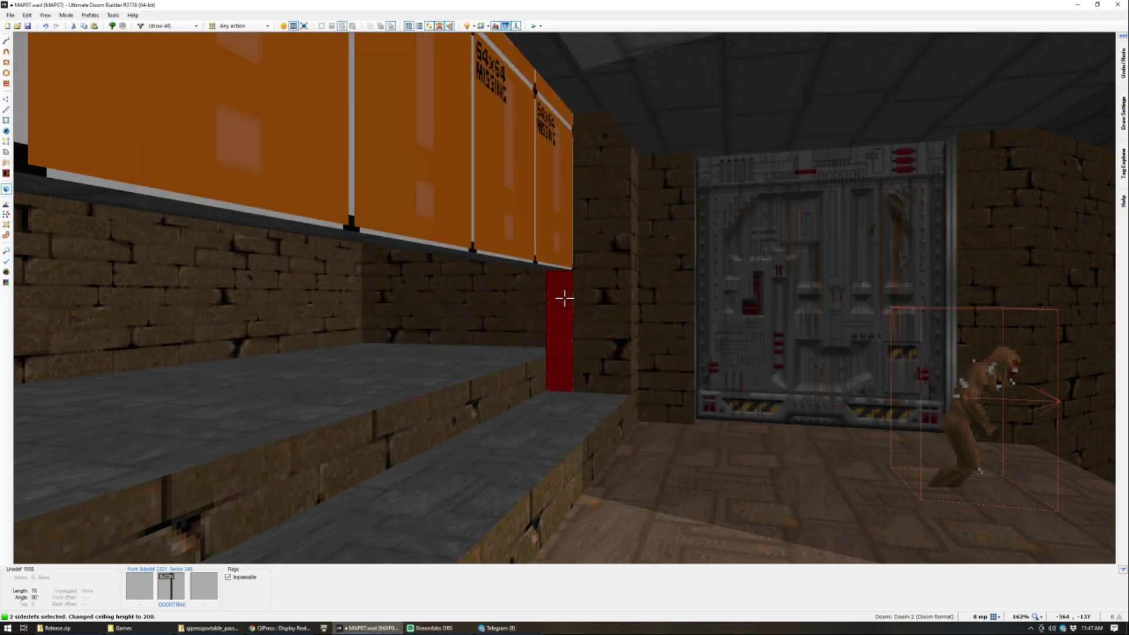
key(c)
Step: Lower the inner strip's ceiling down to its floor to close the opening, and cover the resulting wall face with BRICK5
click(564, 298)
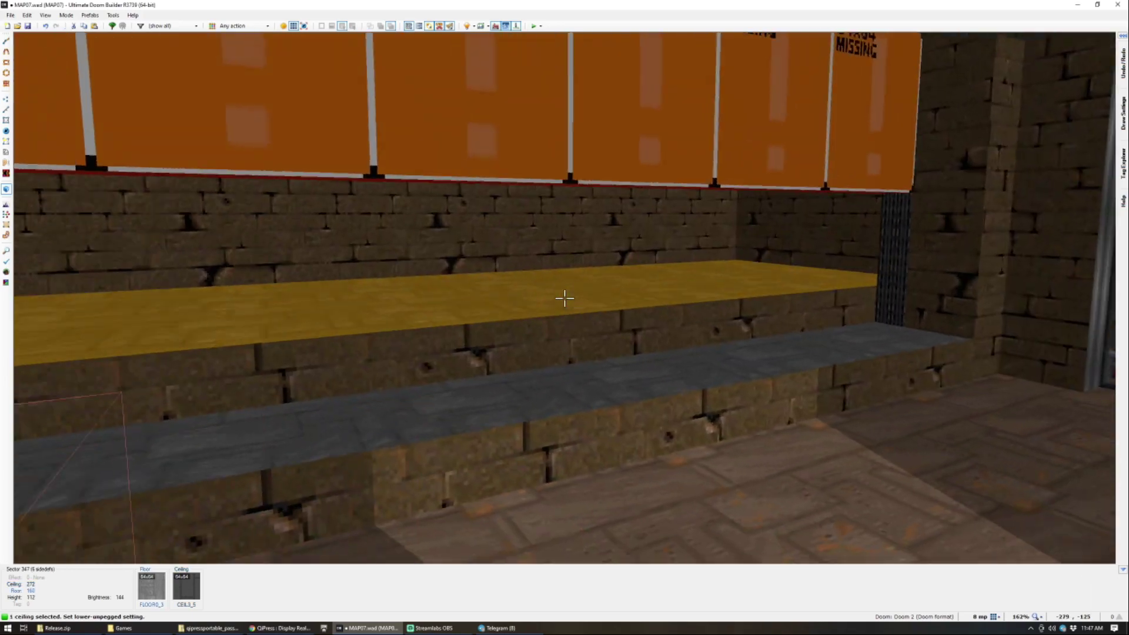
scroll(565, 298, down, 4)
scroll(564, 298, down, 4)
key(c)
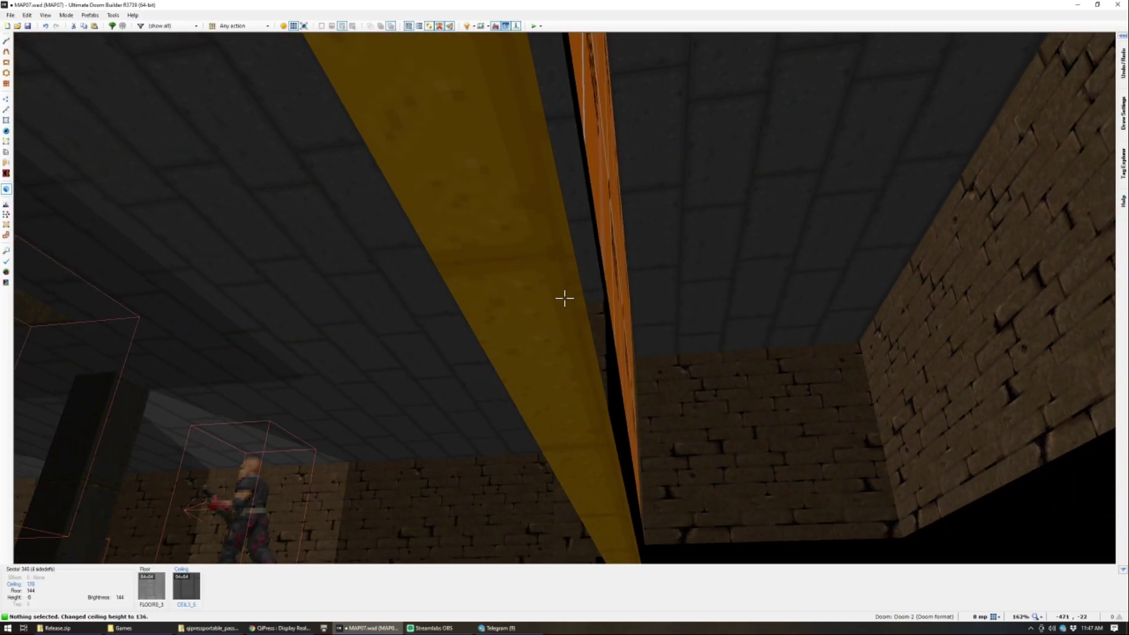
click(565, 299)
scroll(564, 298, up, 2)
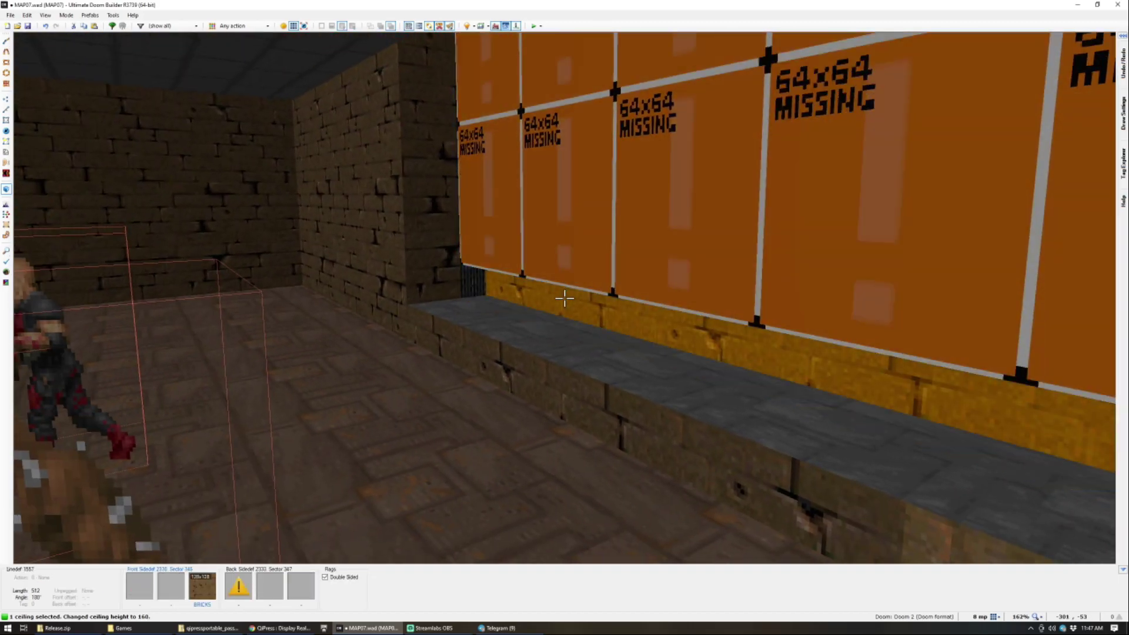
key(ctrl+v)
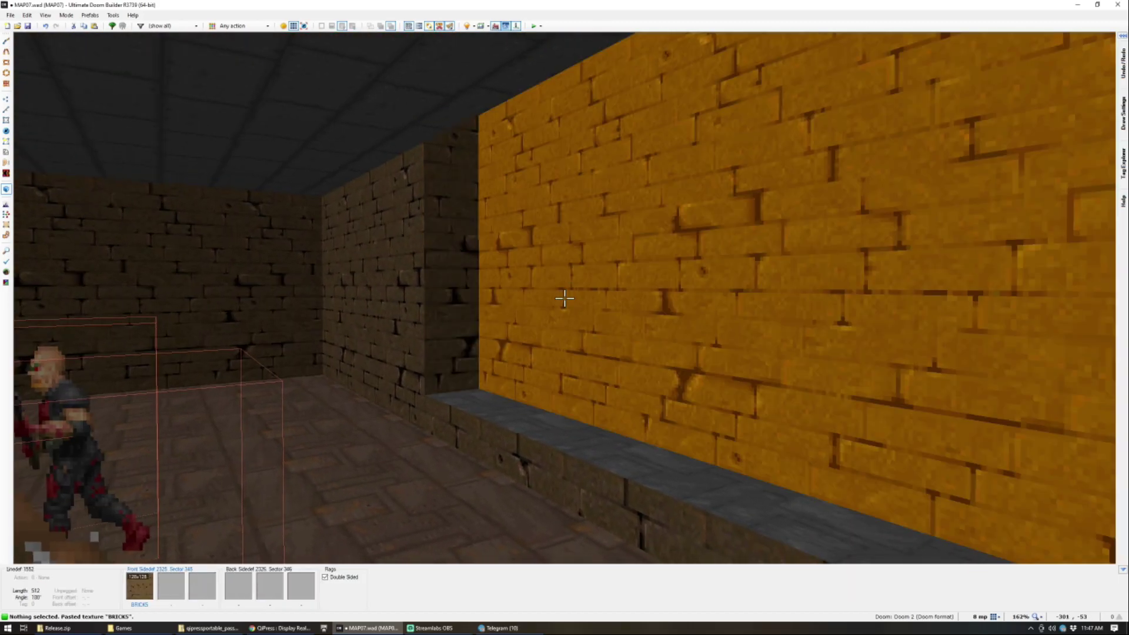
Step: Add a Tall techno pillar near the south end of the outer strip, at -432, -256
key(w)
scroll(565, 294, down, 6)
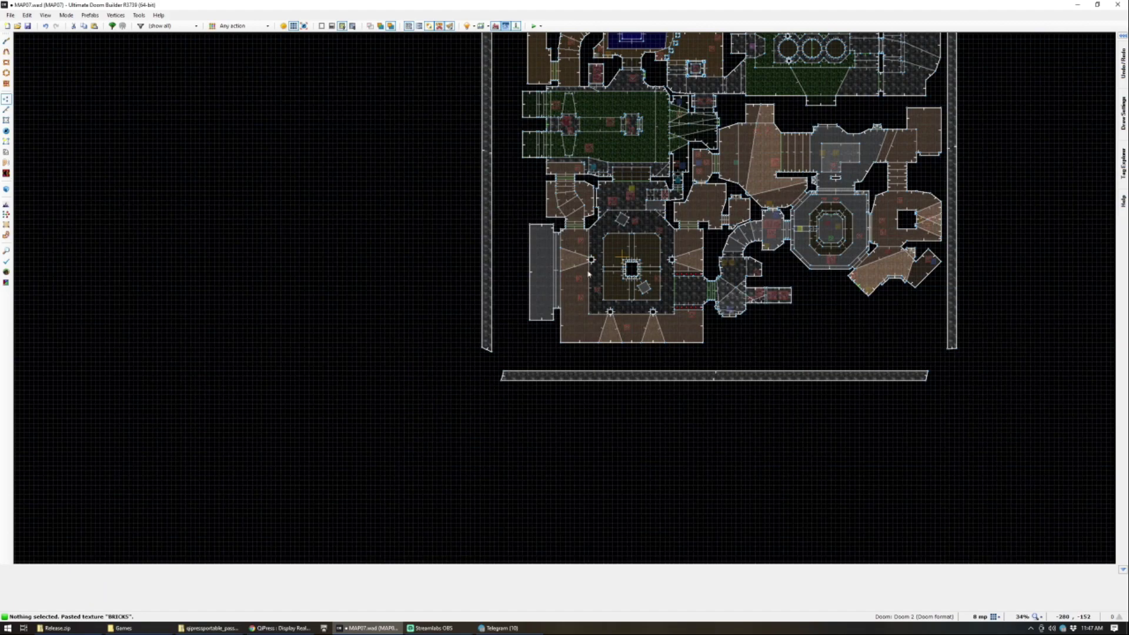
scroll(567, 283, up, 5)
key(t)
scroll(533, 365, up, 4)
key(Insert)
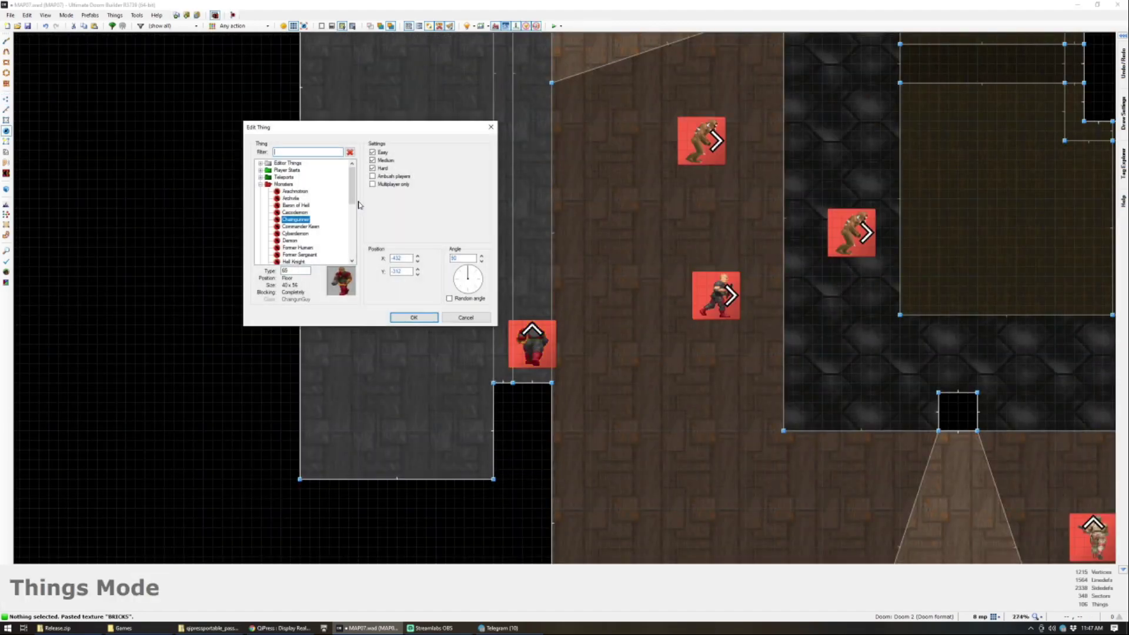
text(tec)
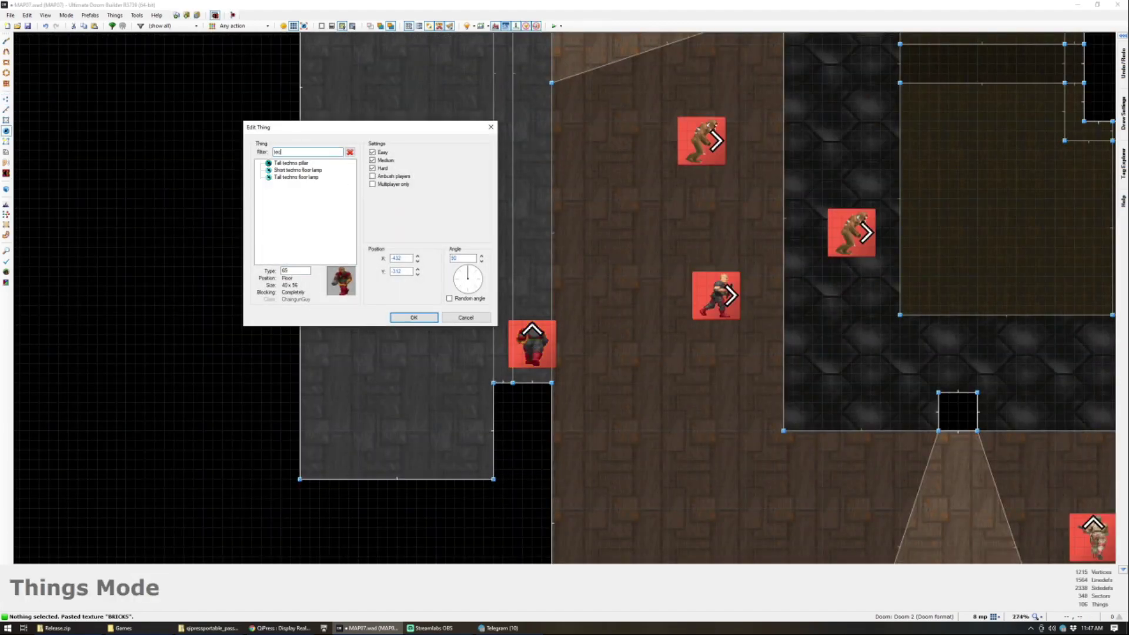
text(h)
double_click(291, 163)
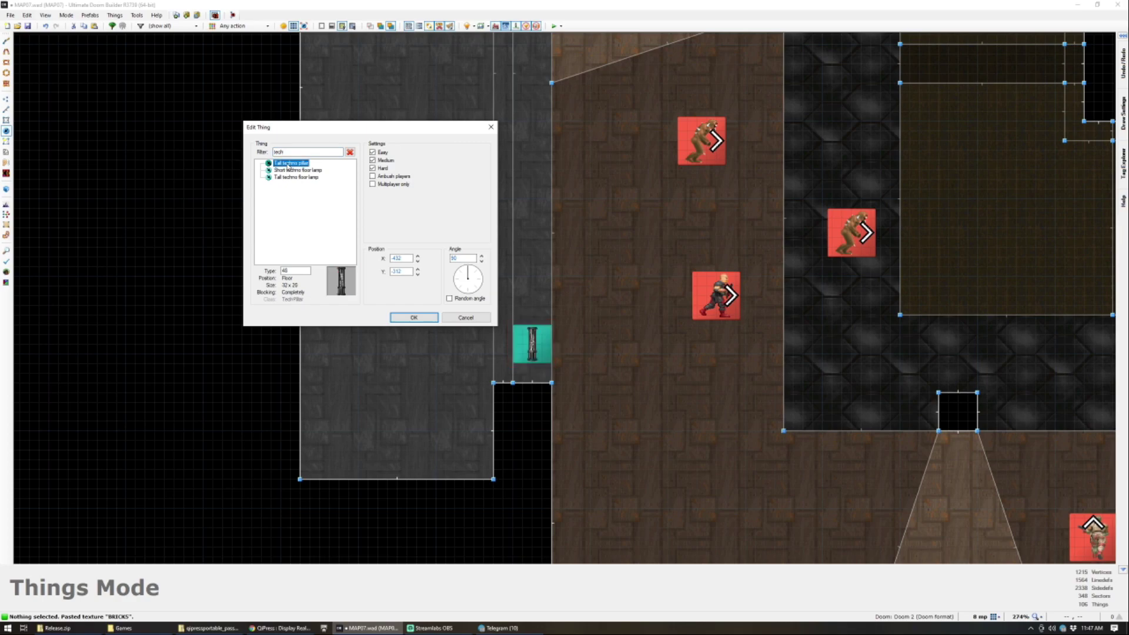
click(532, 344)
drag(533, 344, 530, 293)
right_drag(530, 293, 530, 276)
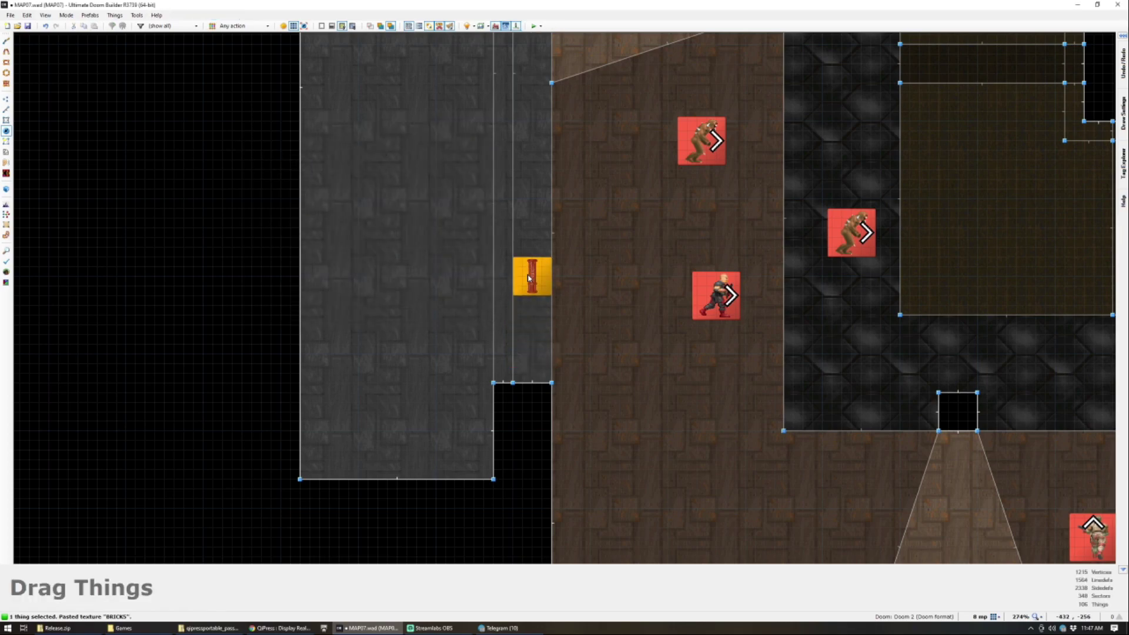
Step: Place three copies of the techno pillar northward along the outer strip, spaced 128 units apart
scroll(530, 277, down, 2)
middle_drag(530, 277, 527, 354)
mouse_move(526, 354)
mouse_down()
mouse_move(526, 342)
mouse_move(526, 357)
mouse_up()
click(526, 357)
key(ctrl+c)
key(ctrl+v)
drag(521, 270, 525, 262)
click(525, 165)
key(ctrl+v)
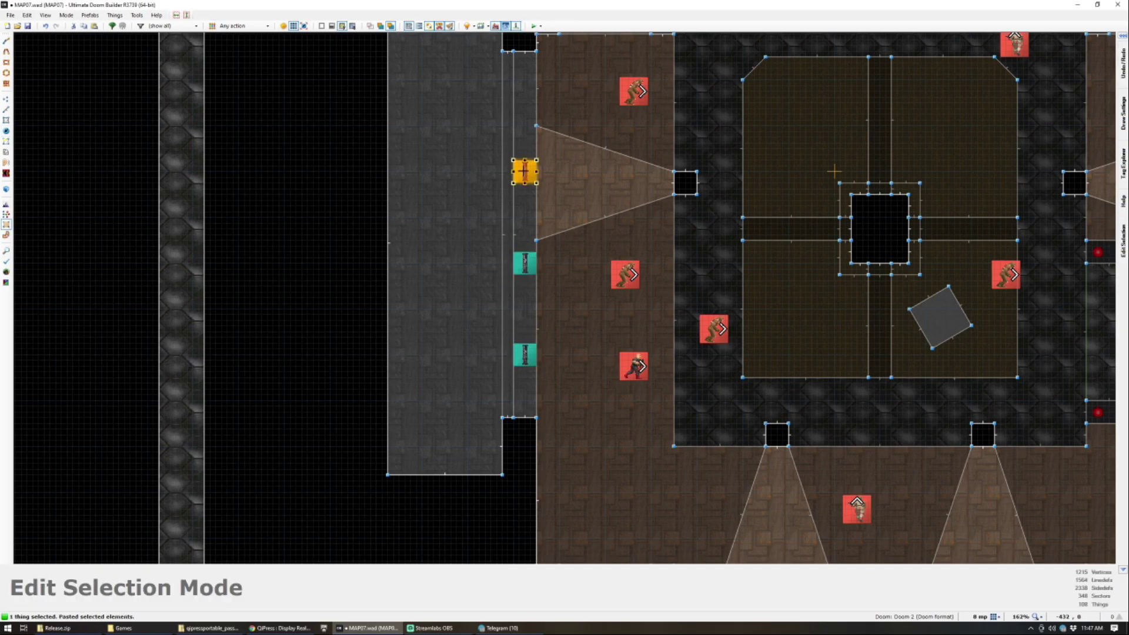
click(519, 95)
key(ctrl+v)
drag(524, 93, 523, 80)
click(521, 267)
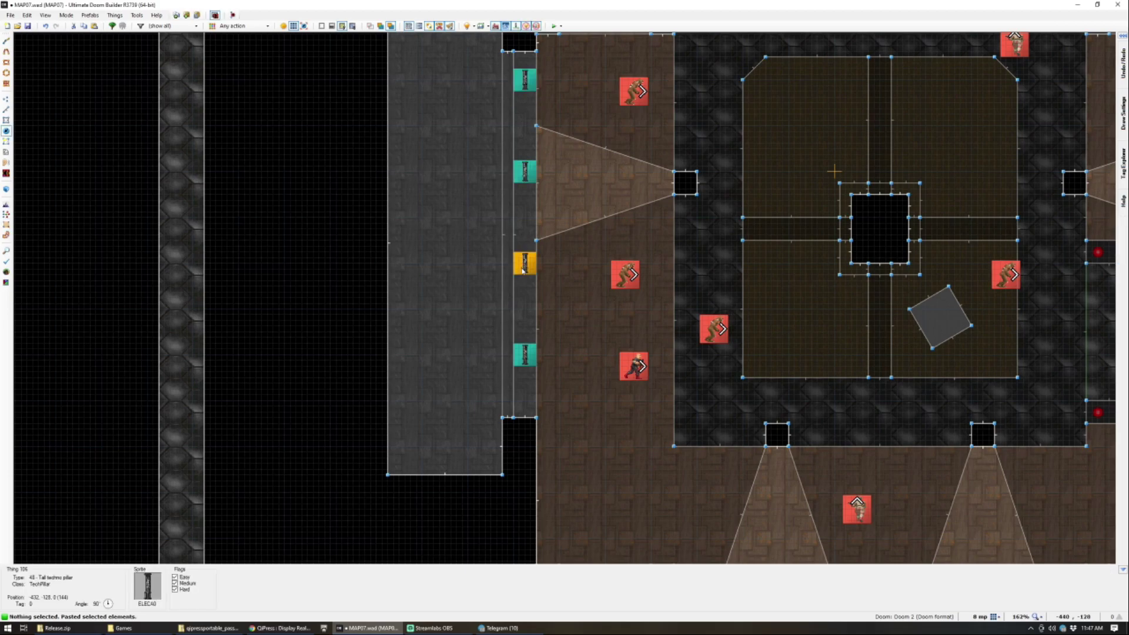
Step: Change the texture of the closed door wall behind the pillars to PIPE1
key(w)
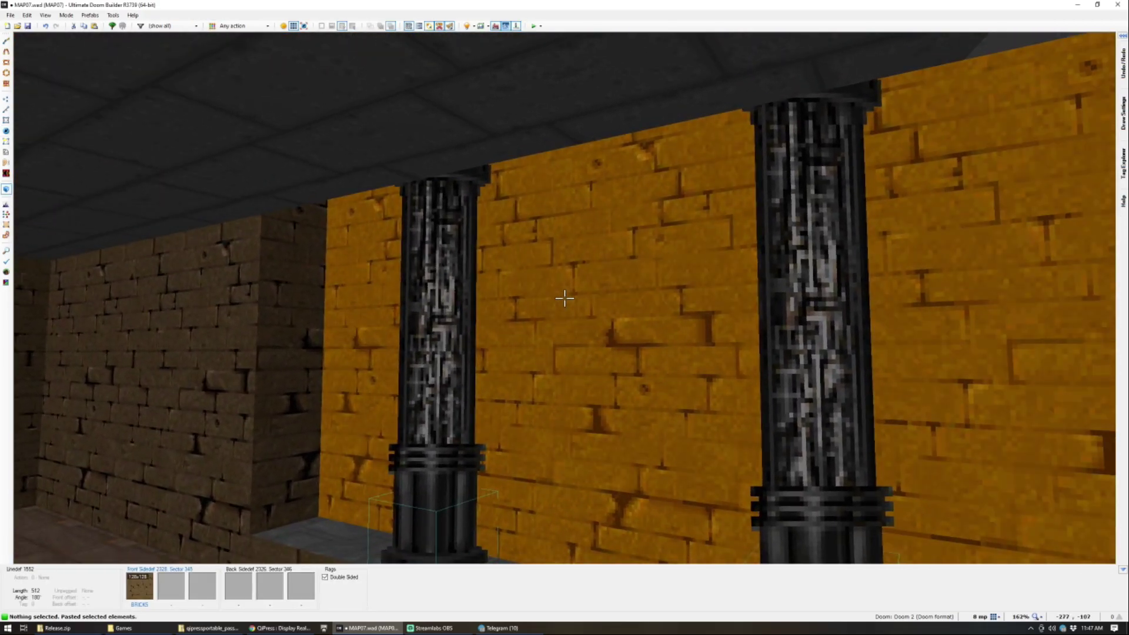
click(565, 298)
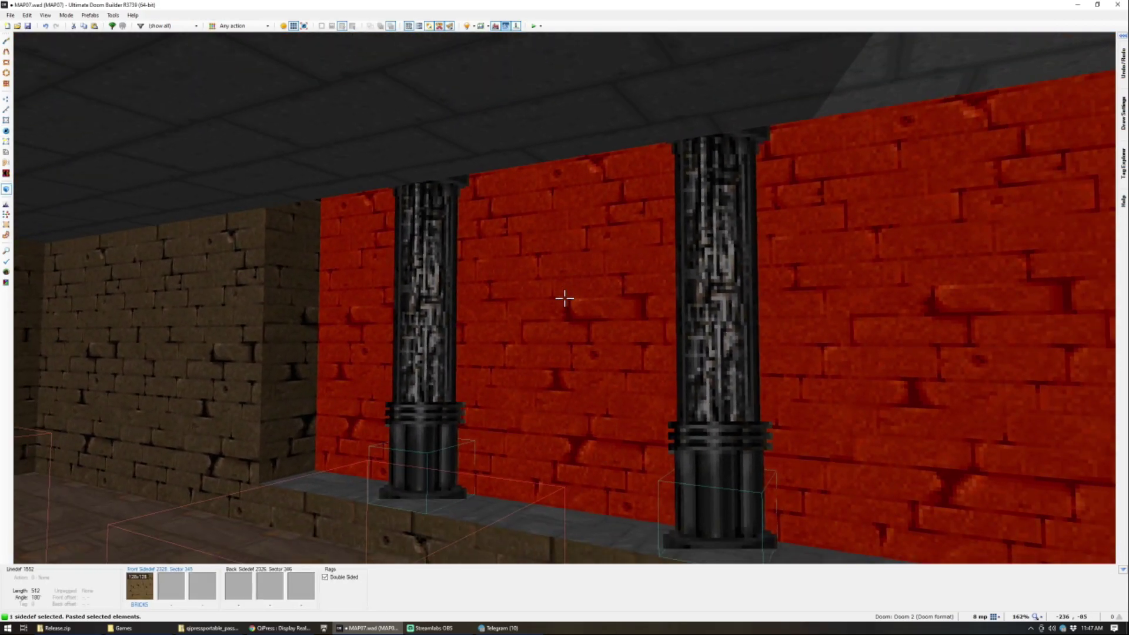
right_click(564, 298)
text(PIP)
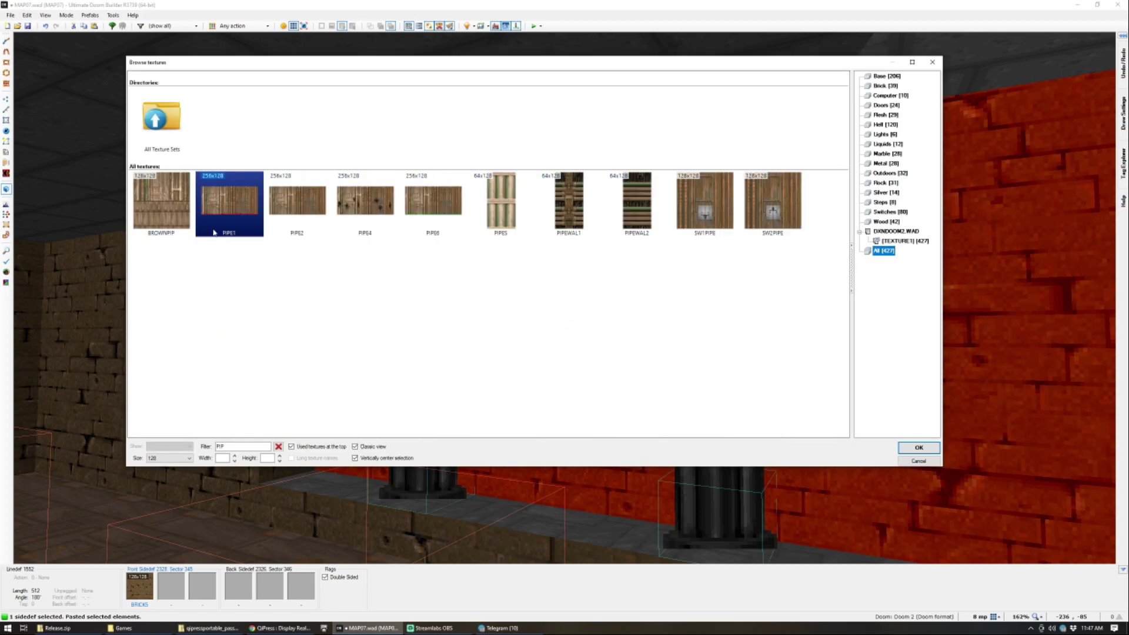
double_click(242, 210)
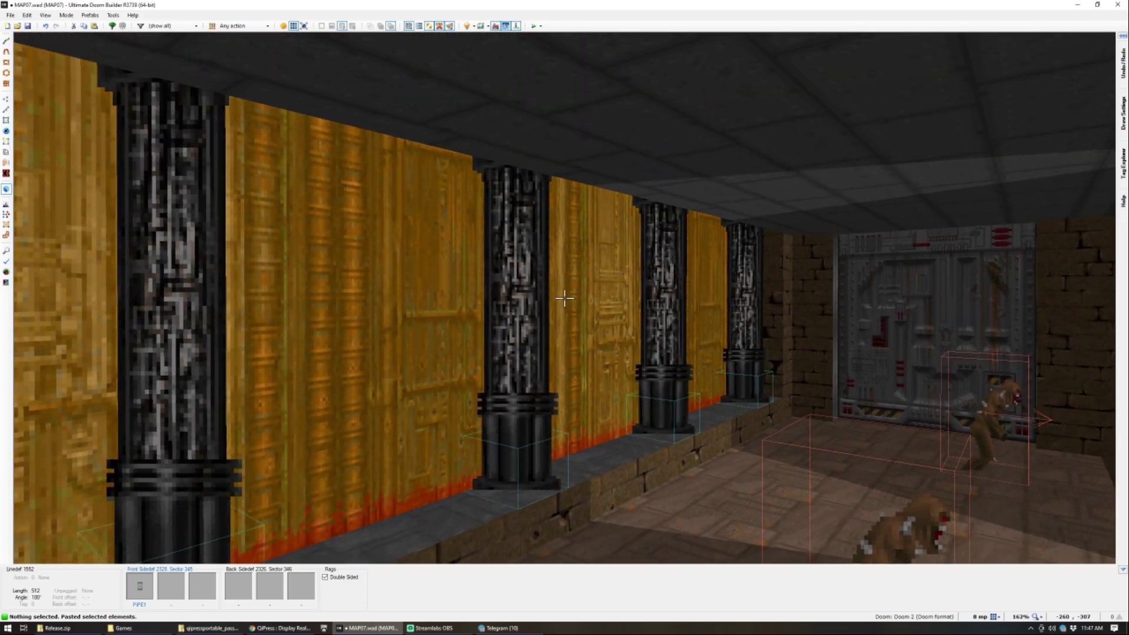
Step: Extend both edges of the lit floor wedge across the pillar strip and set the enclosed section's brightness to 176
key(q)
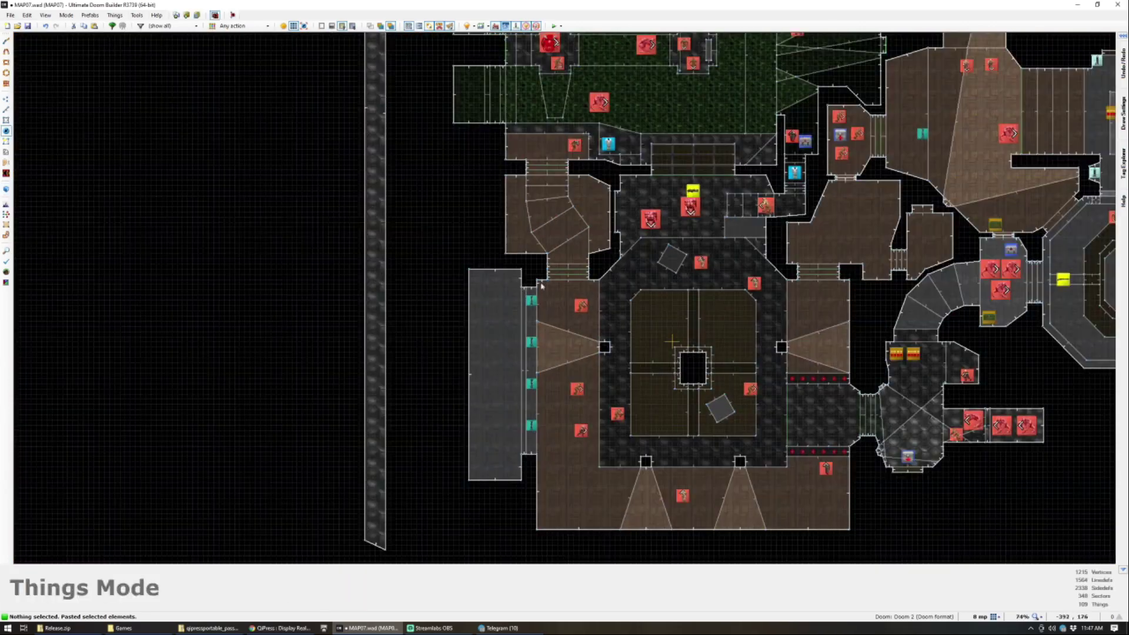
key(d)
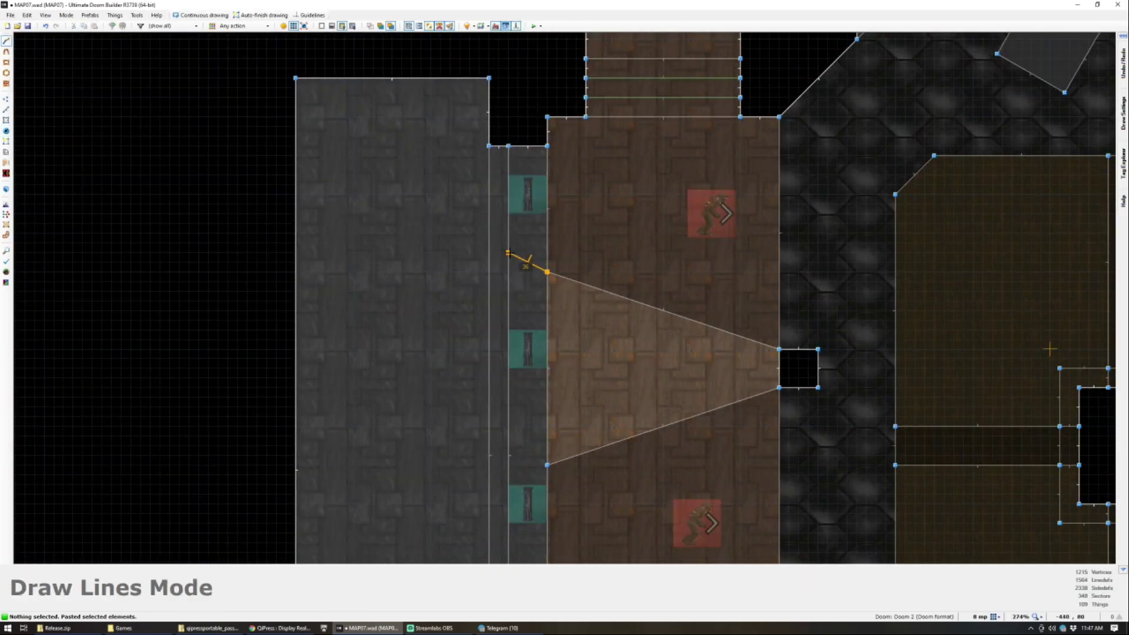
click(509, 262)
key(d)
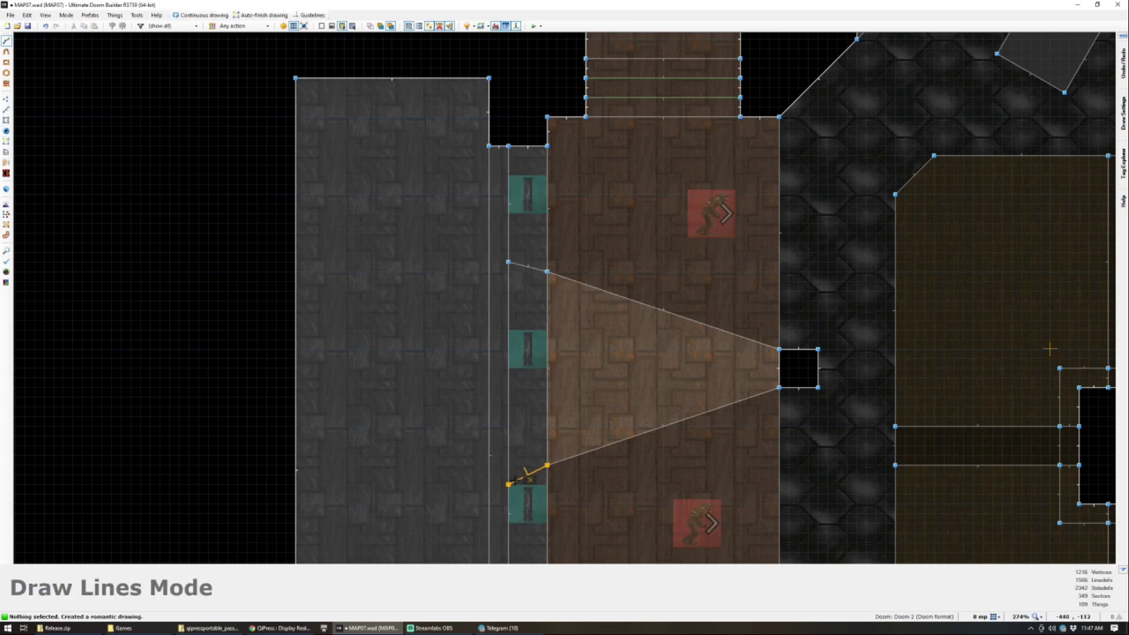
click(509, 484)
key(q)
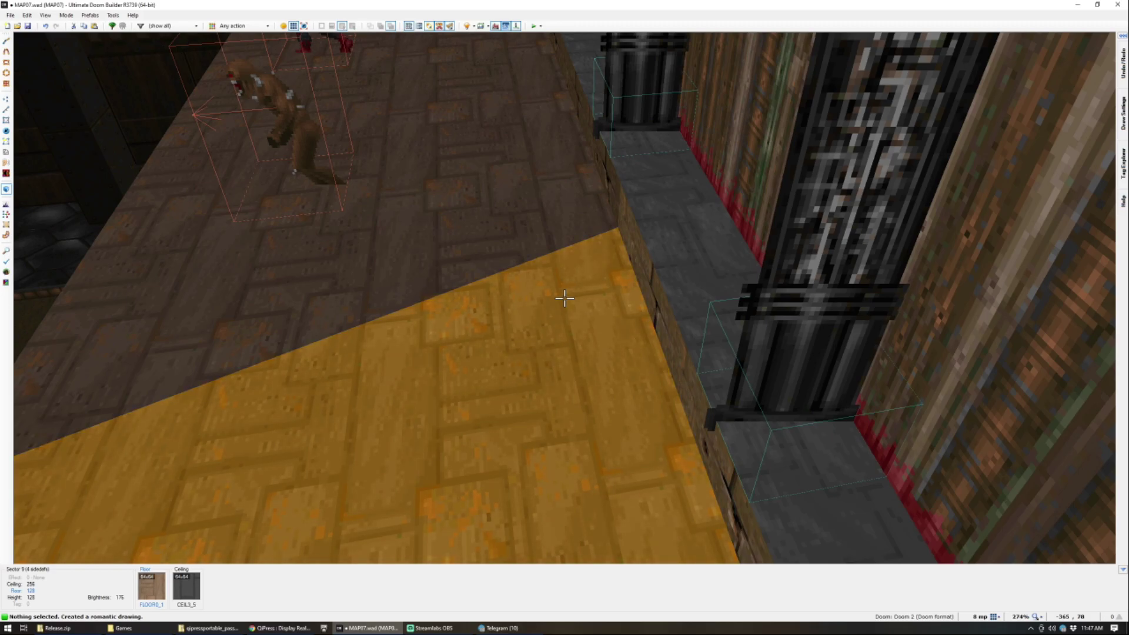
ctrl+scroll(565, 299, up, 2)
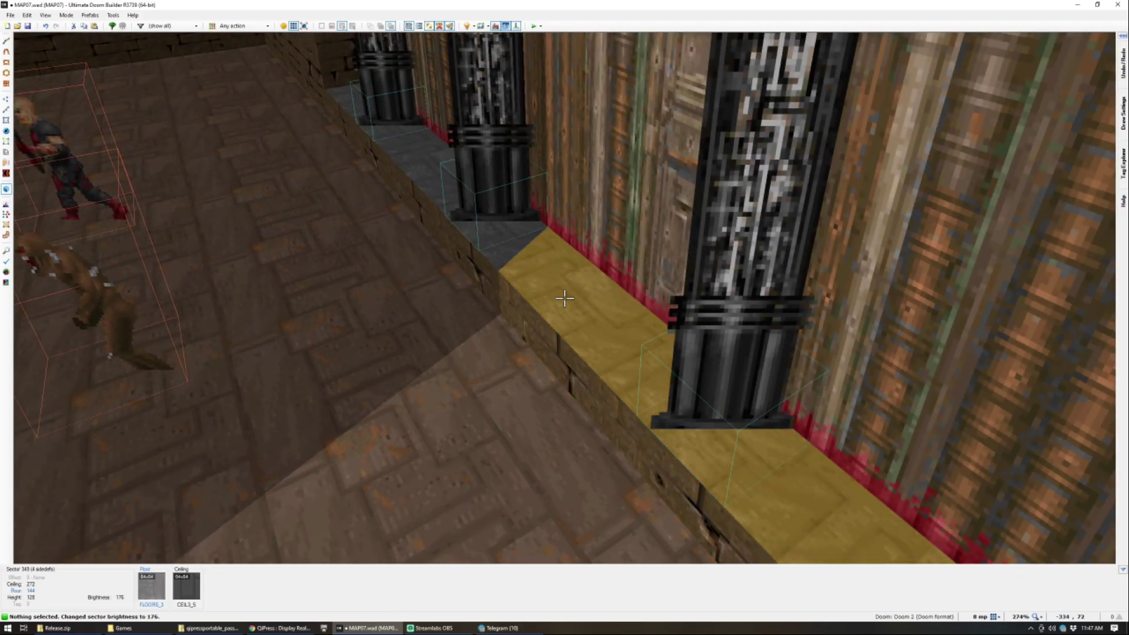
Step: Select all three floor sections of the pillar strip and lower their brightness together by two levels
key(w)
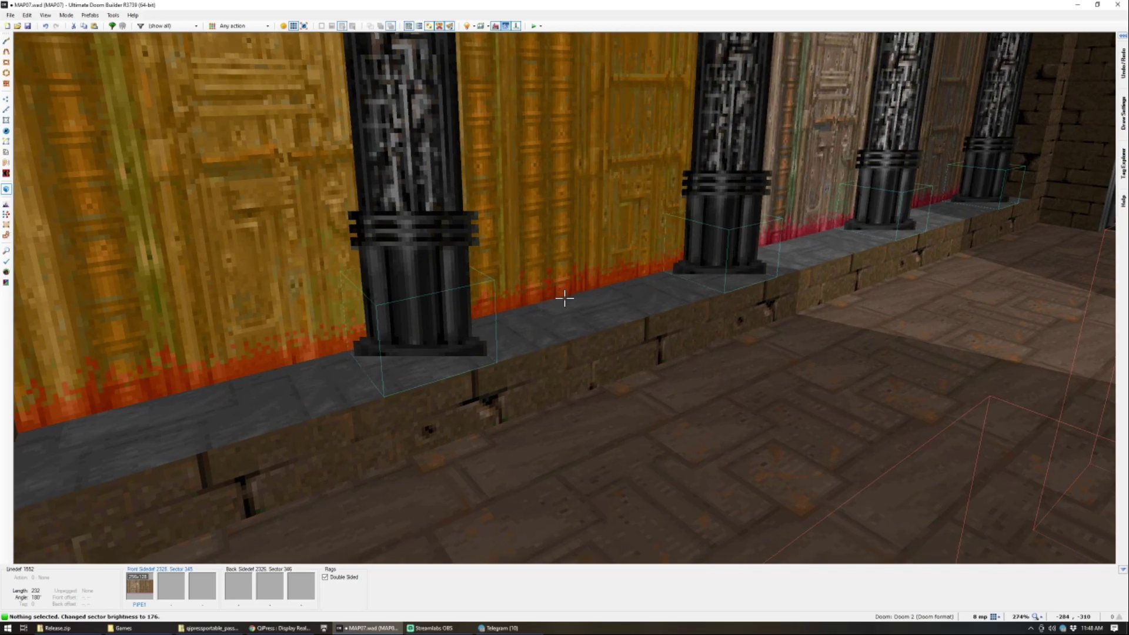
click(564, 298)
click(565, 298)
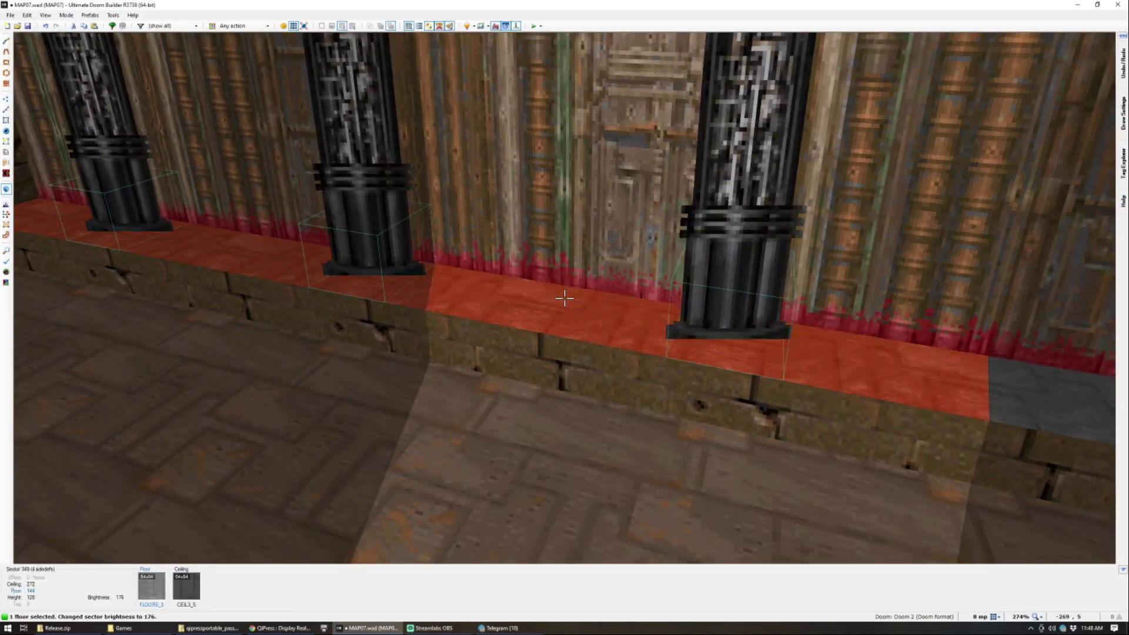
click(564, 299)
ctrl+scroll(565, 299, down, 1)
ctrl+scroll(564, 299, down, 1)
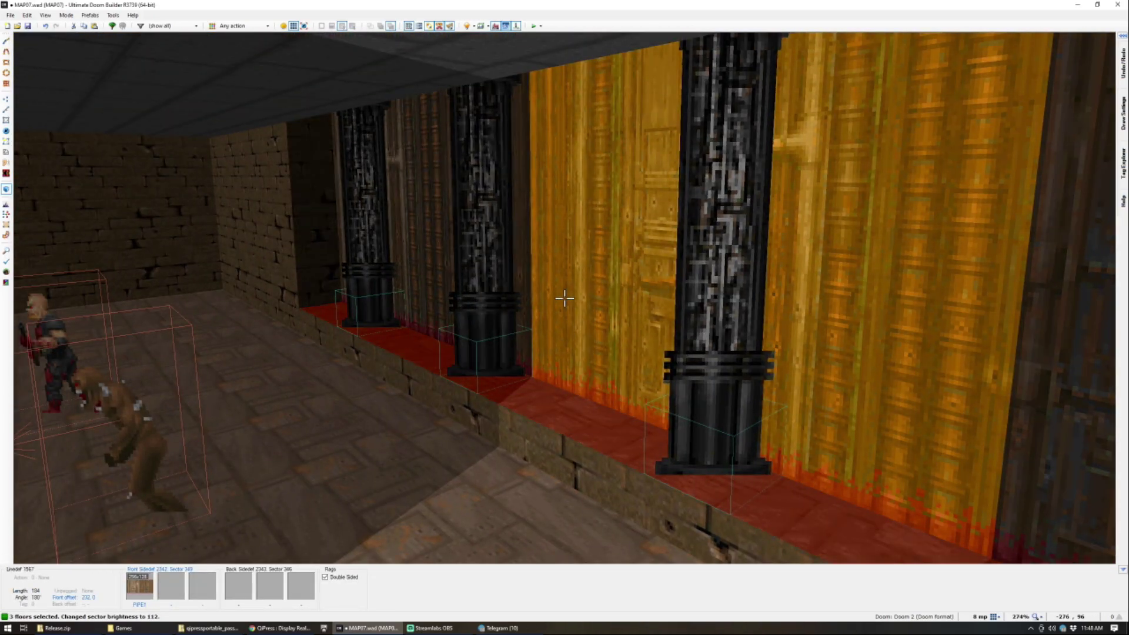
Step: Clear the selection and set the brightness of the closed room behind the door wall to 96
key(c)
key(w)
key(a)
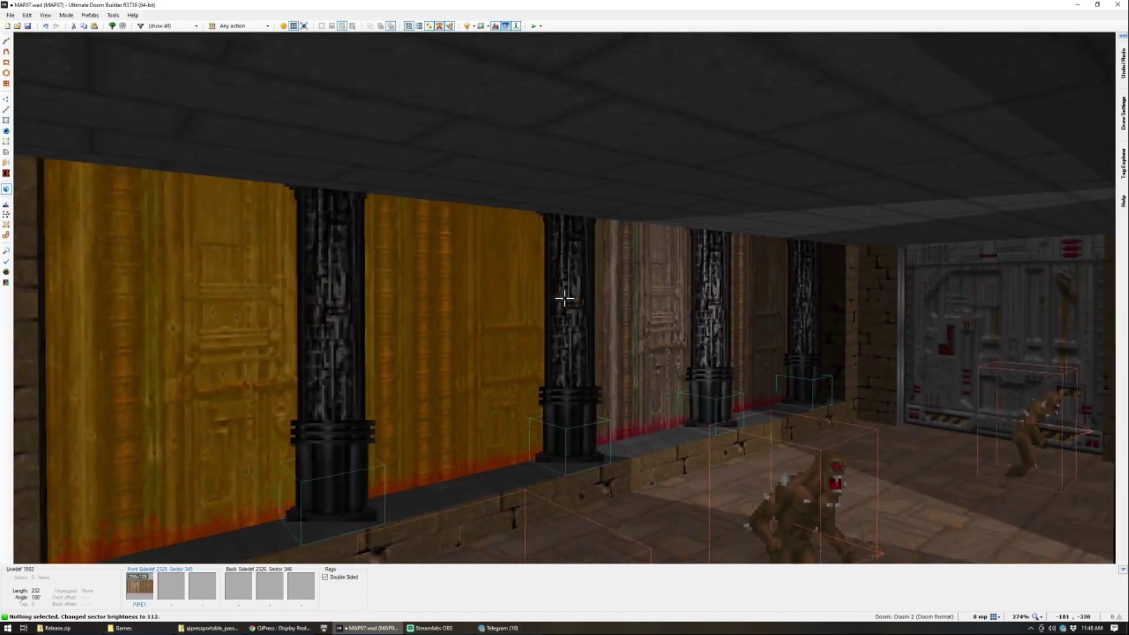
ctrl+scroll(565, 298, down, 2)
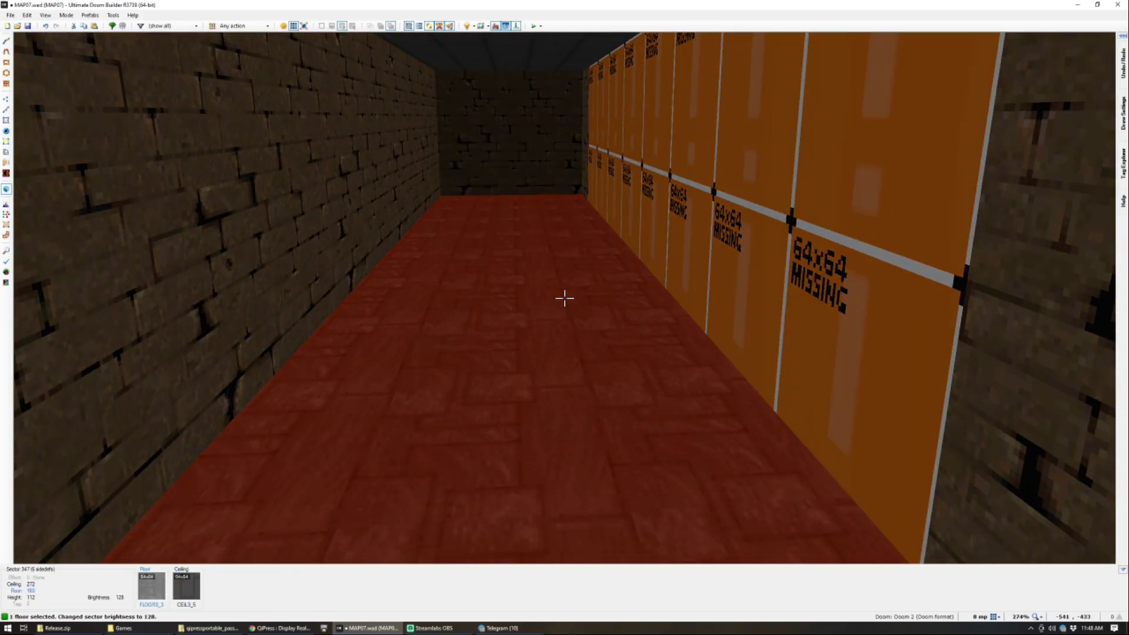
key(d)
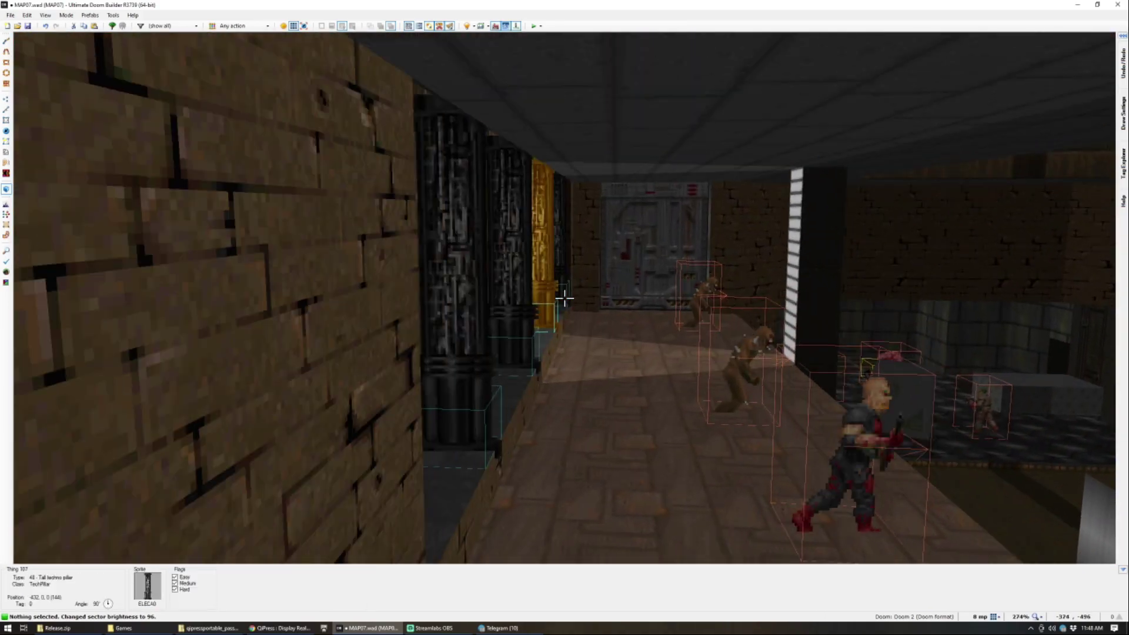
Step: Copy the PIPE1 texture from the front of the door wall and paste it onto the untextured side facing the closed room
key(w)
key(s)
key(a)
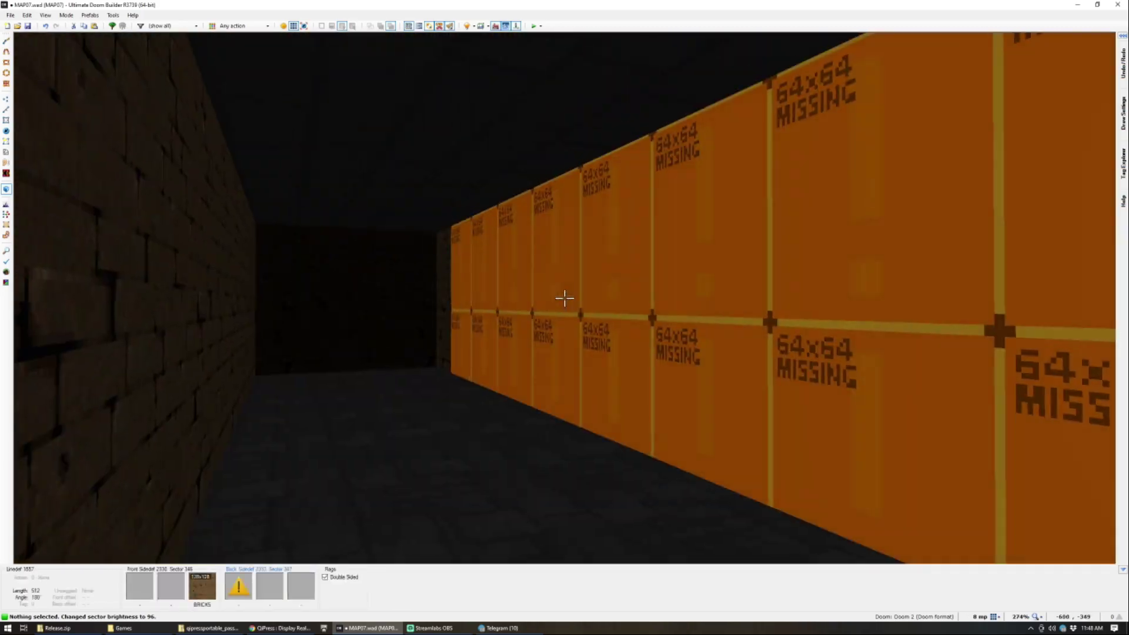
key(d)
key(ctrl+c)
key(s)
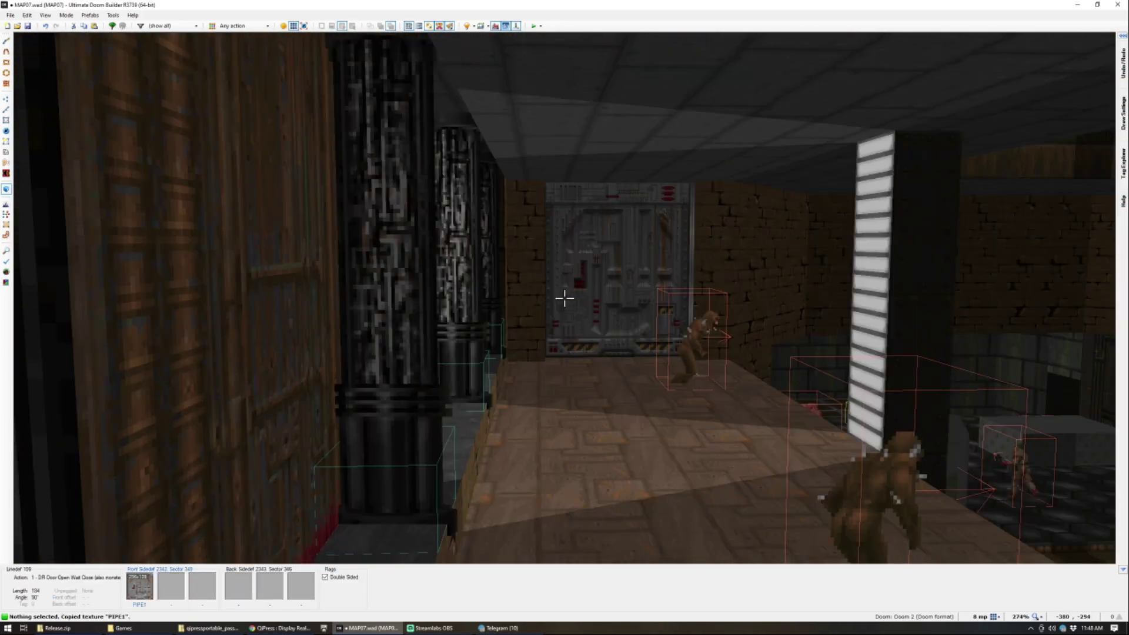
key(a)
key(ctrl+v)
key(a)
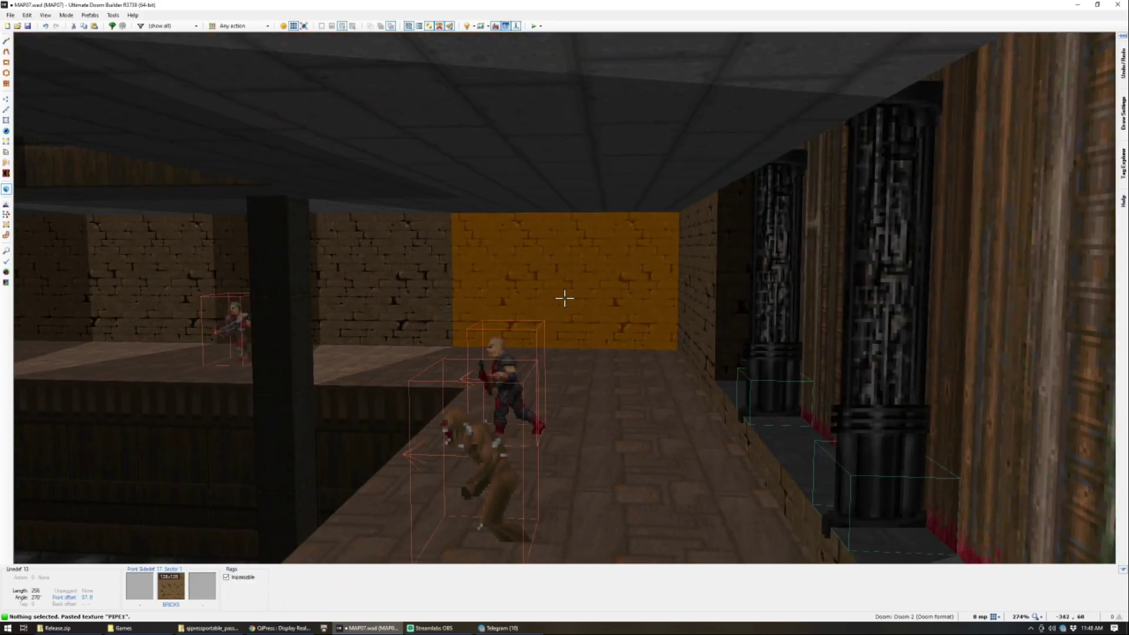
Step: Save the map and examine the textured door wall and its pillars in the 3D view
key(w)
key(q)
scroll(565, 298, down, 4)
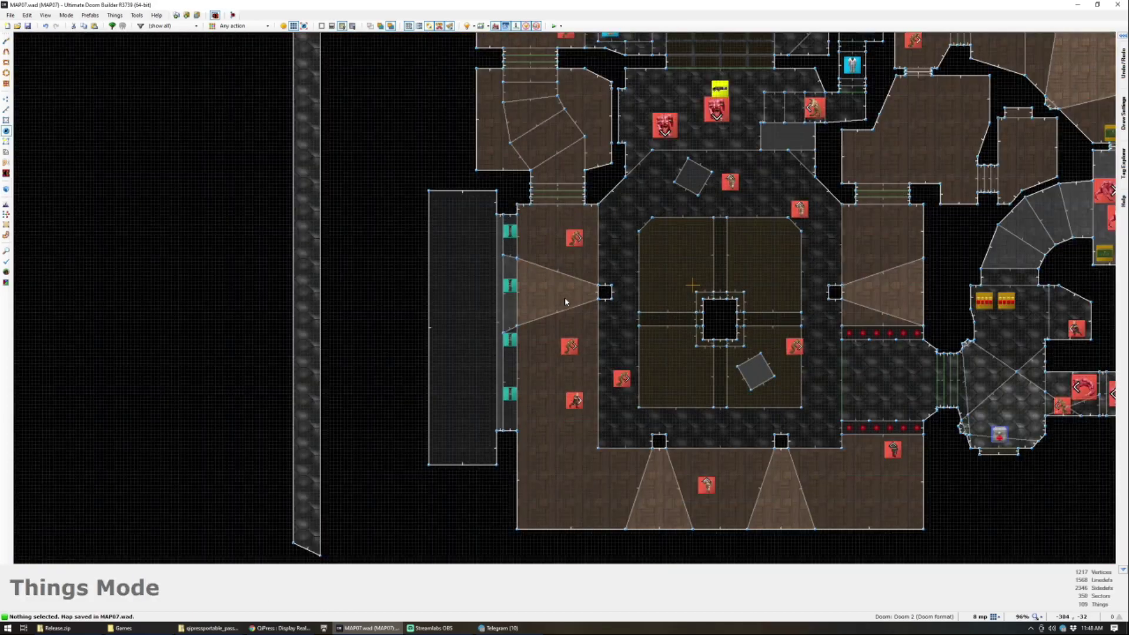
scroll(526, 268, up, 4)
key(q)
key(a)
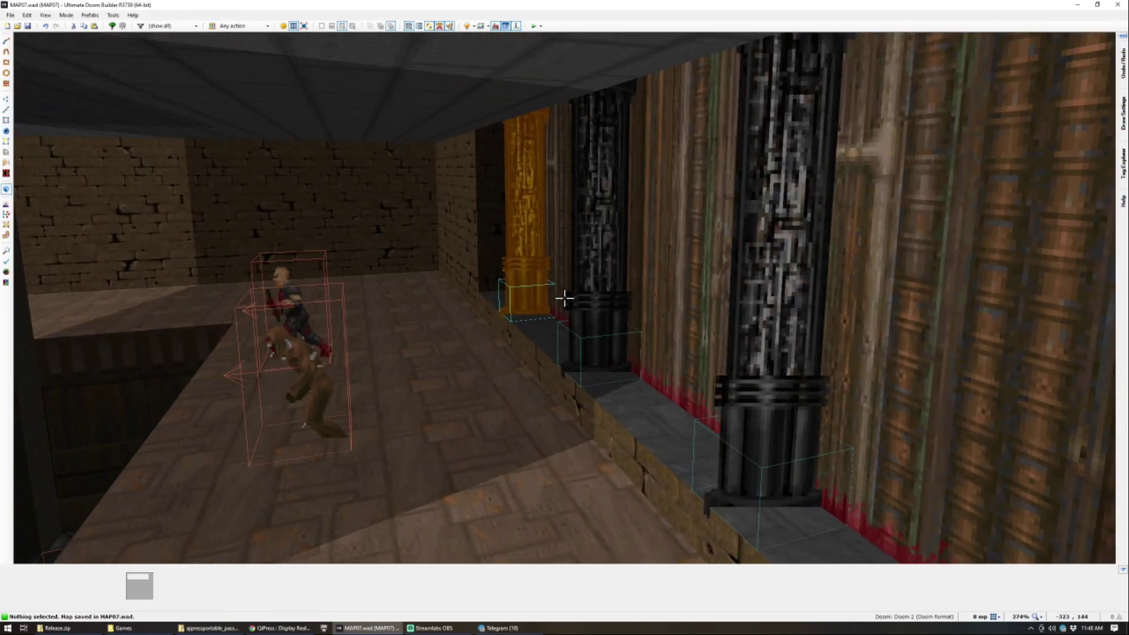
key(d)
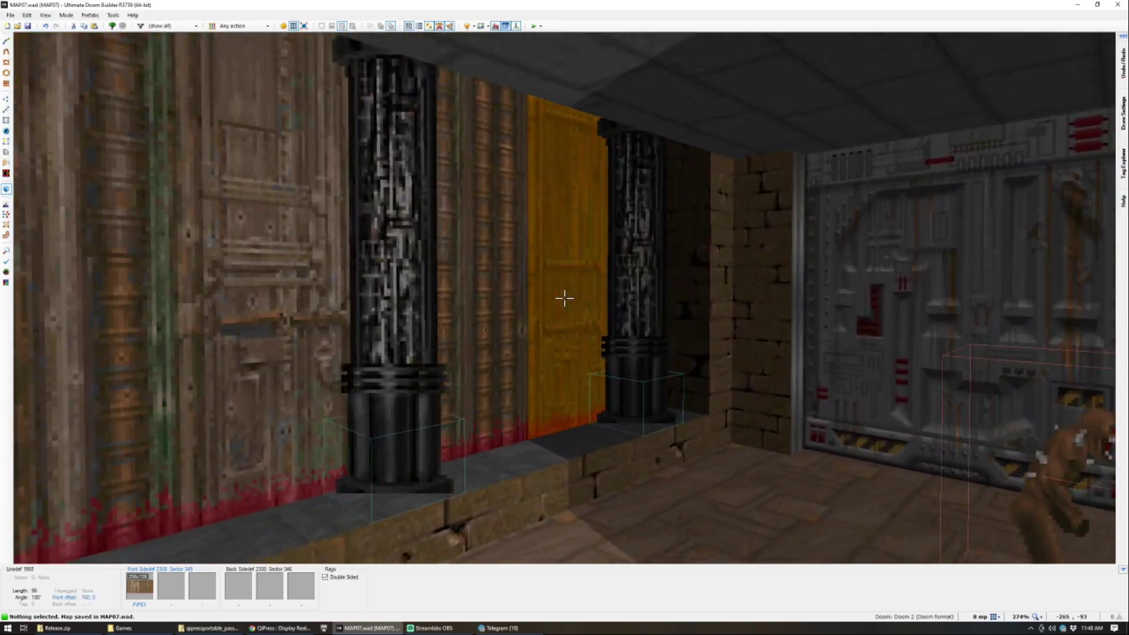
key(a)
Step: Assign a new tag to the thin door sector between the closed room and the pillar strip
key(q)
scroll(565, 299, down, 4)
scroll(545, 269, up, 4)
scroll(544, 269, down, 4)
scroll(506, 272, up, 4)
scroll(510, 271, down, 4)
scroll(509, 272, up, 4)
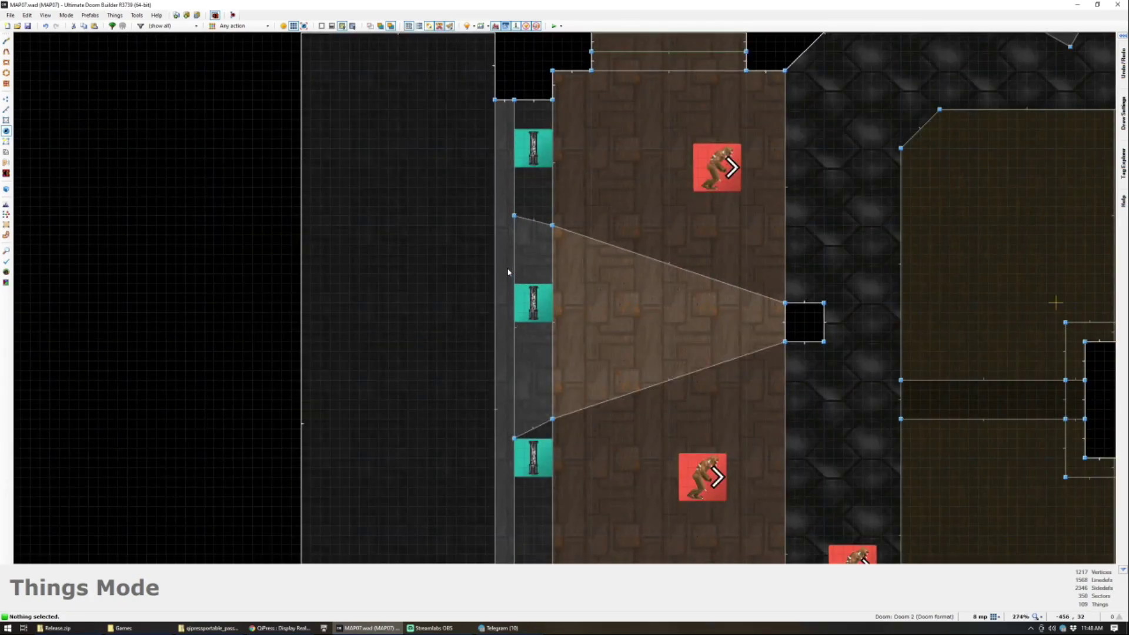
scroll(509, 271, down, 4)
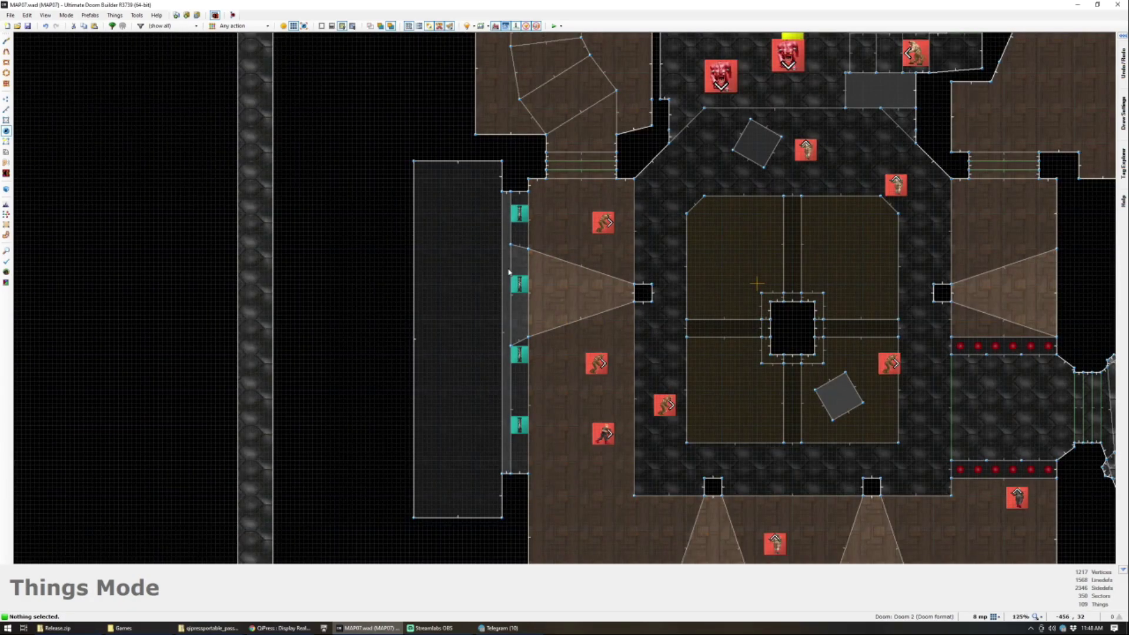
key(s)
right_click(509, 271)
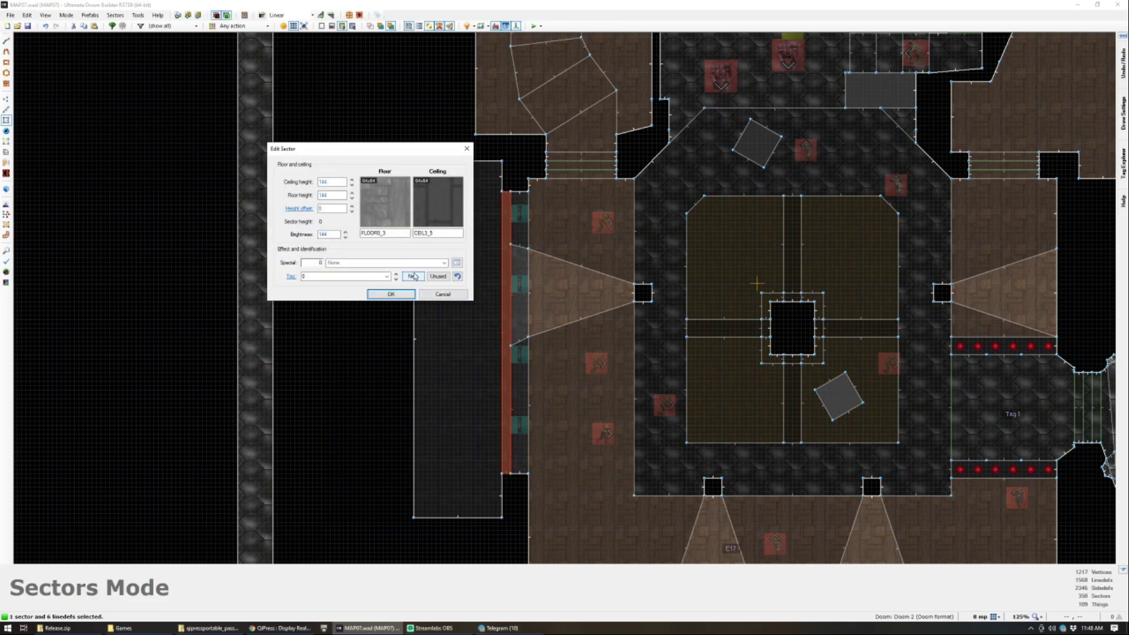
click(385, 294)
Step: Check the west walkway in front of the pillars in 3D and plan view, and save the map
scroll(442, 275, down, 3)
scroll(468, 207, up, 4)
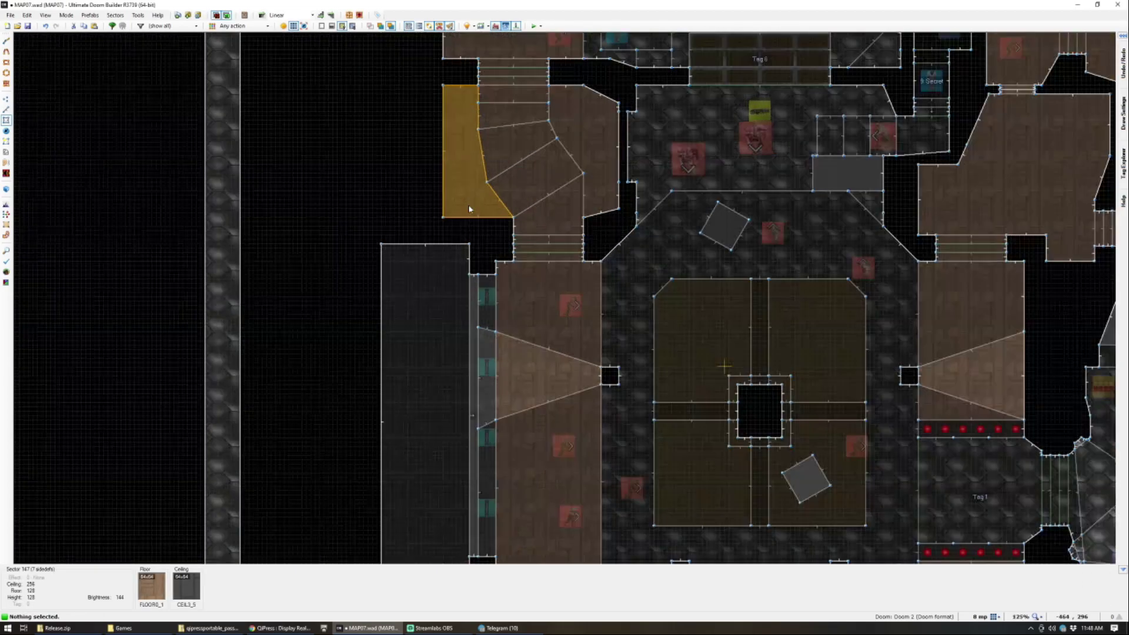
scroll(529, 283, down, 3)
scroll(533, 287, up, 2)
key(w)
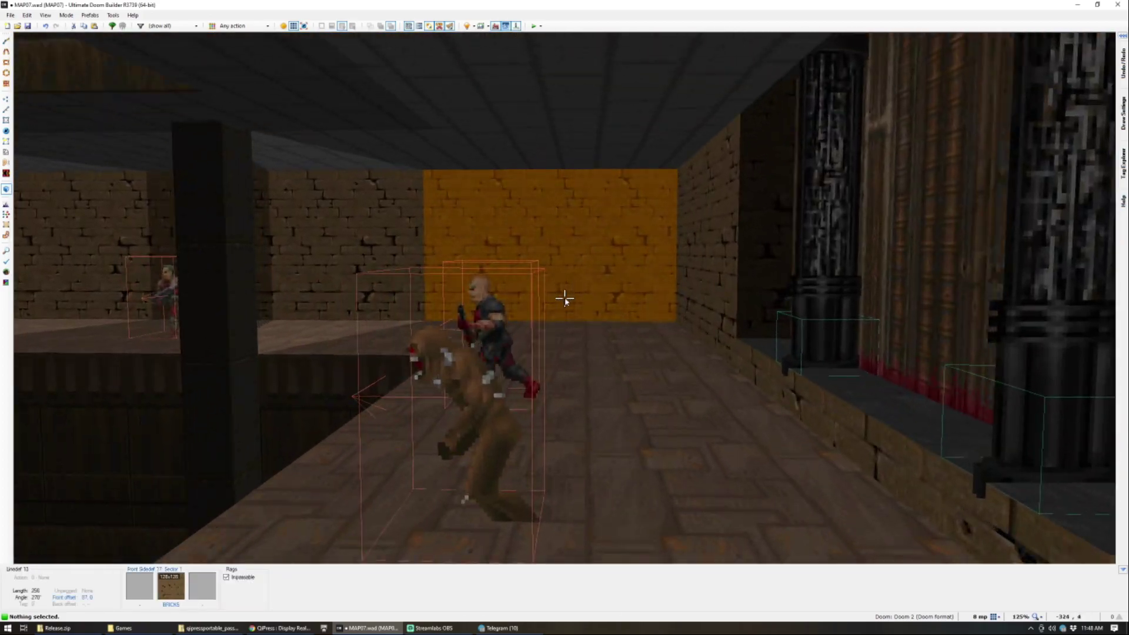
key(w)
scroll(563, 306, up, 3)
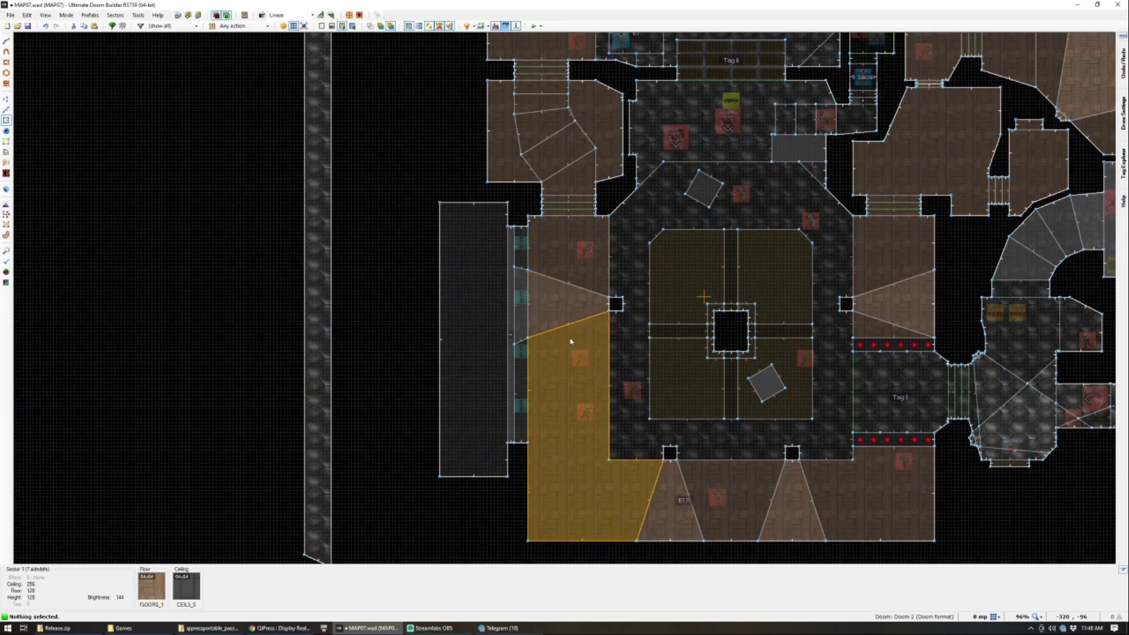
scroll(554, 265, up, 5)
scroll(552, 234, down, 4)
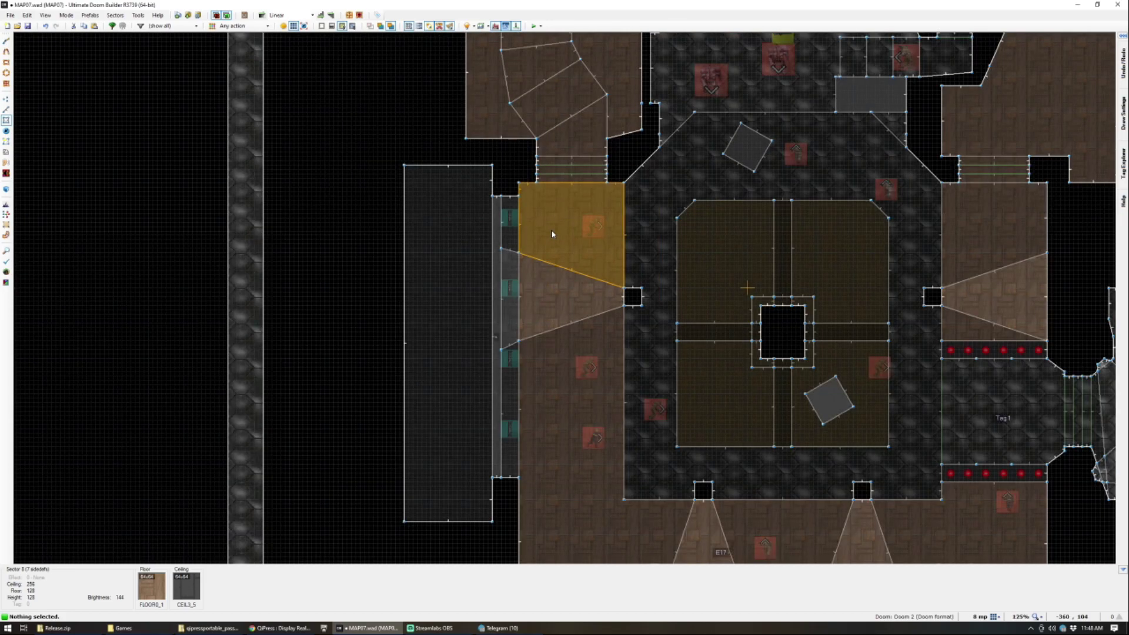
key(ctrl+s)
Step: Draw a horizontal trigger line across the west walkway, just south of the northern steps, and flip its direction
scroll(552, 231, up, 3)
key(d)
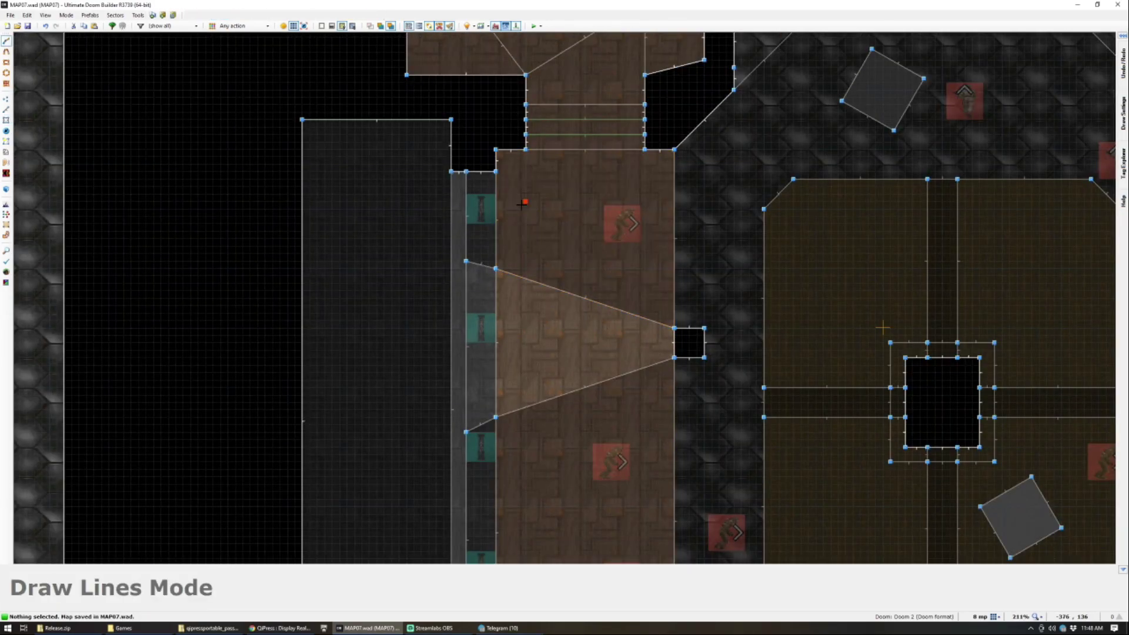
right_click(656, 198)
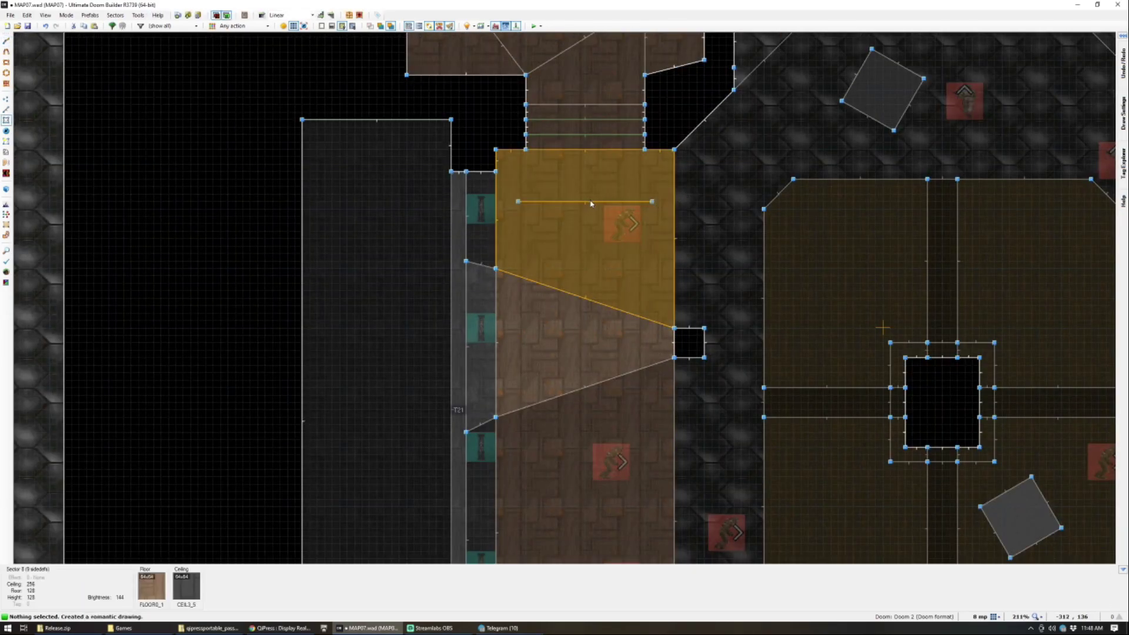
key(l)
Step: Give the trigger line action 109, W1 Door Open Stay (fast), with tag 22
right_click(592, 203)
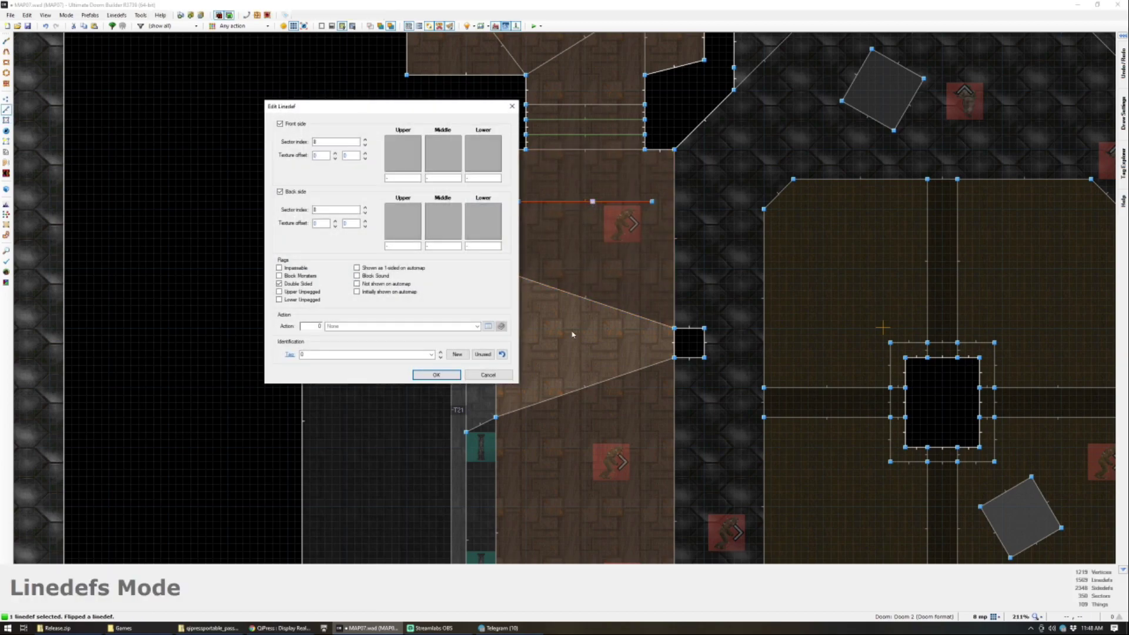
click(489, 327)
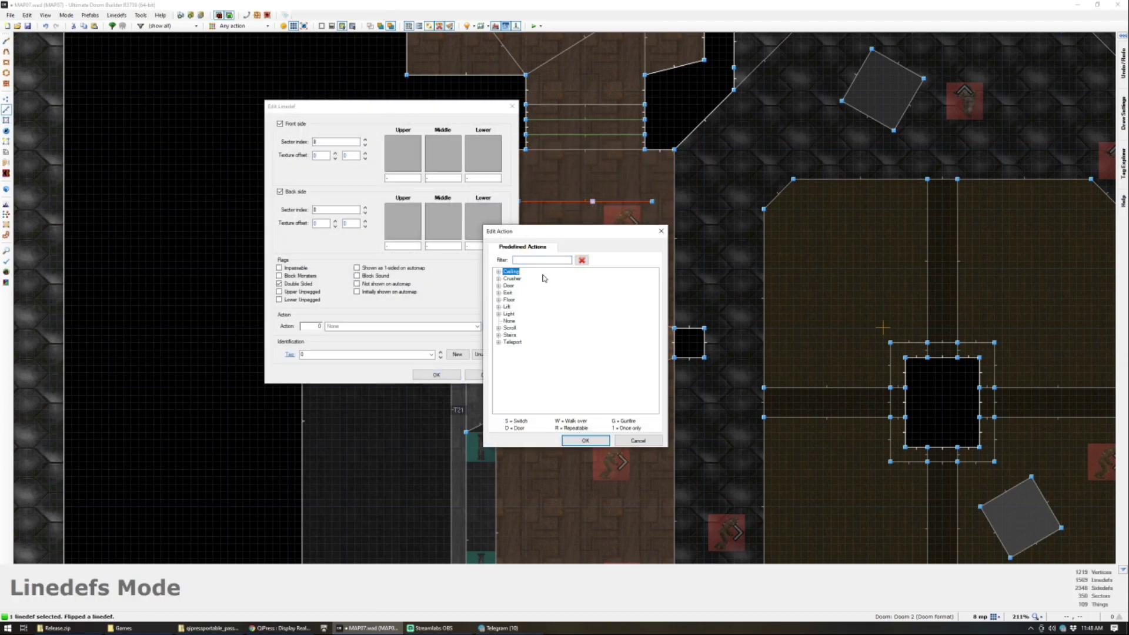
text(fast)
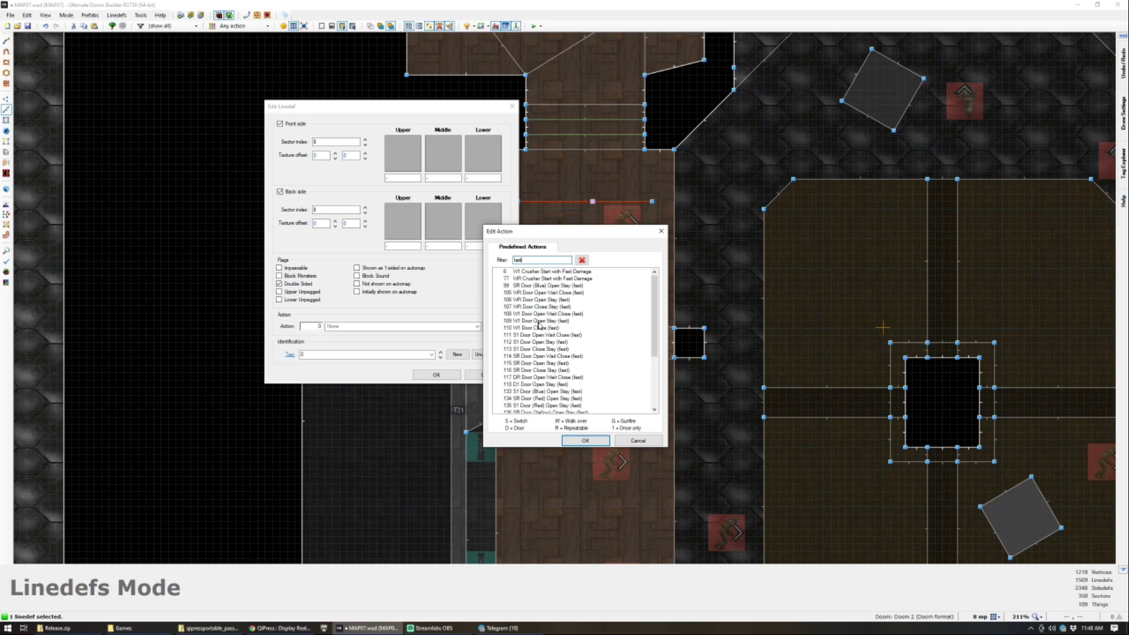
click(584, 439)
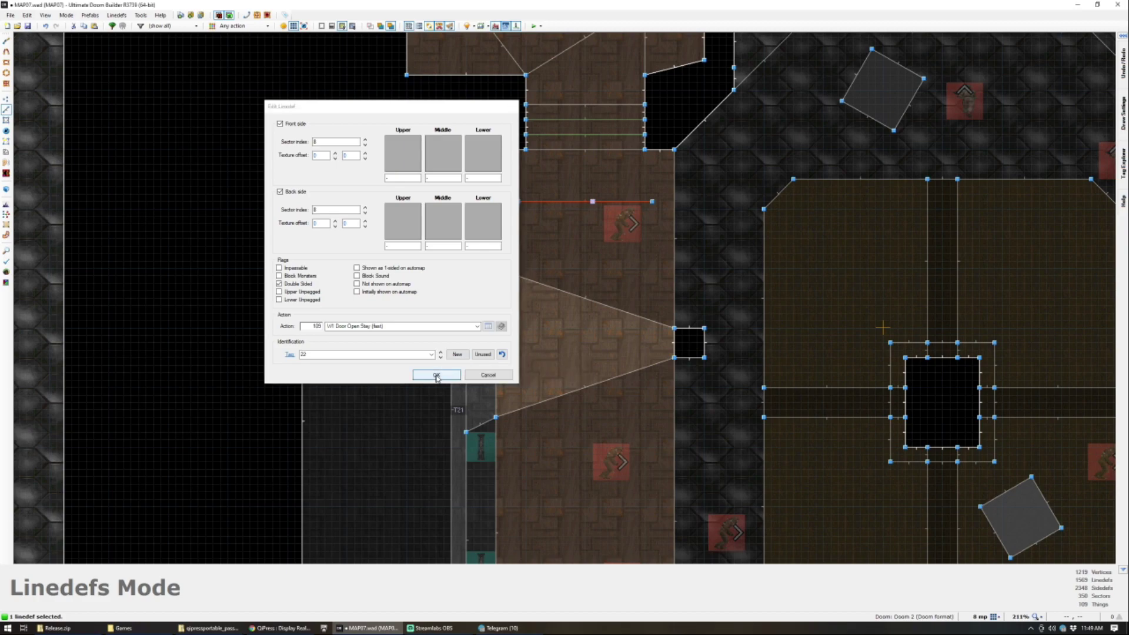
key(Return)
Step: Check the door sector's tag against the trigger line, confirm the line's settings again and save the map
key(s)
key(l)
right_click(576, 202)
click(437, 375)
key(ctrl+s)
scroll(568, 231, down, 5)
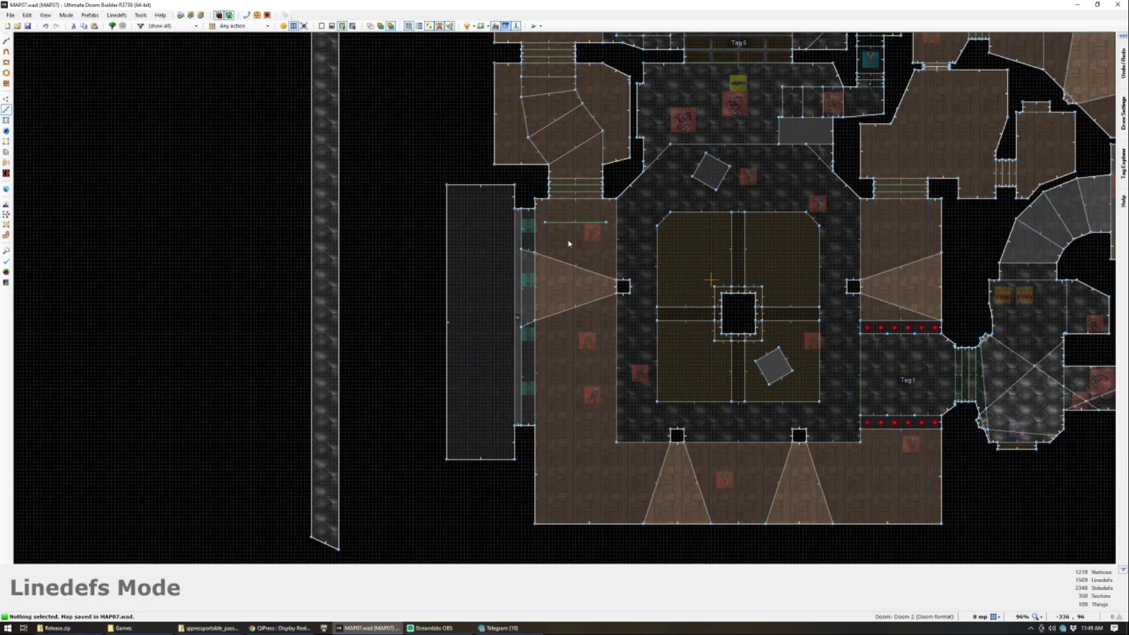
Step: Draw an angled alcove with sides of 45, 64 and 45 units on the east wall of the southeast walkway
scroll(644, 417, up, 3)
scroll(644, 417, down, 2)
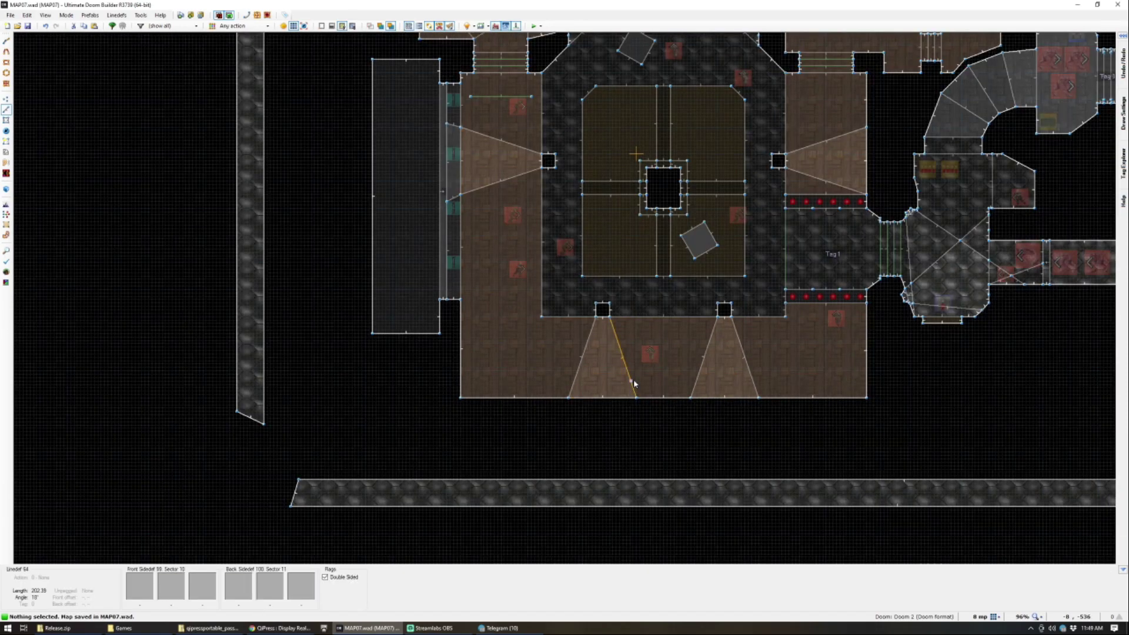
scroll(634, 383, up, 2)
scroll(791, 383, up, 3)
scroll(791, 383, down, 4)
scroll(791, 383, up, 2)
scroll(791, 383, up, 3)
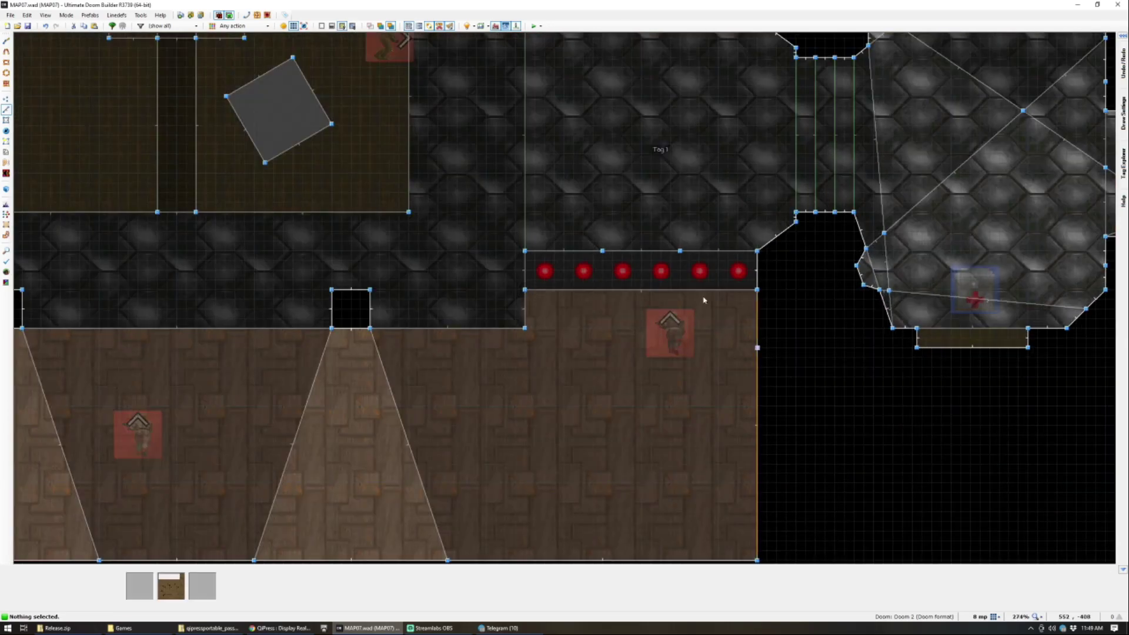
scroll(724, 280, down, 2)
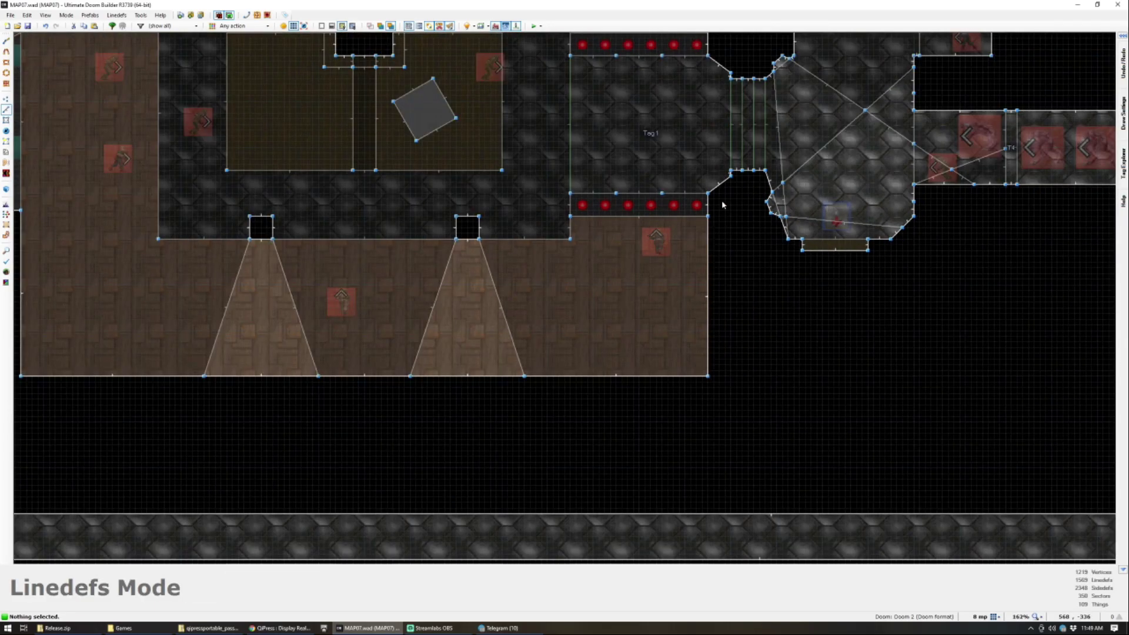
scroll(718, 249, up, 3)
key(ctrl+d)
click(696, 226)
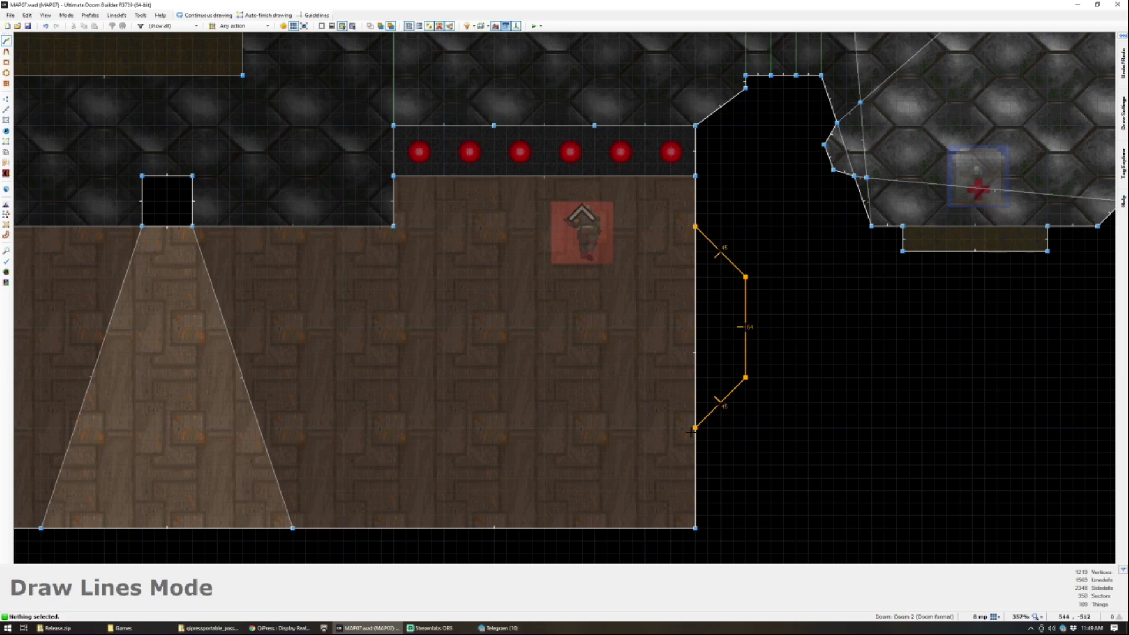
click(694, 435)
scroll(696, 310, down, 3)
right_click(696, 310)
key(Escape)
Step: Change the alcove's back wall texture to the wooden switch SW1BRN2 and check it in 3D
key(w)
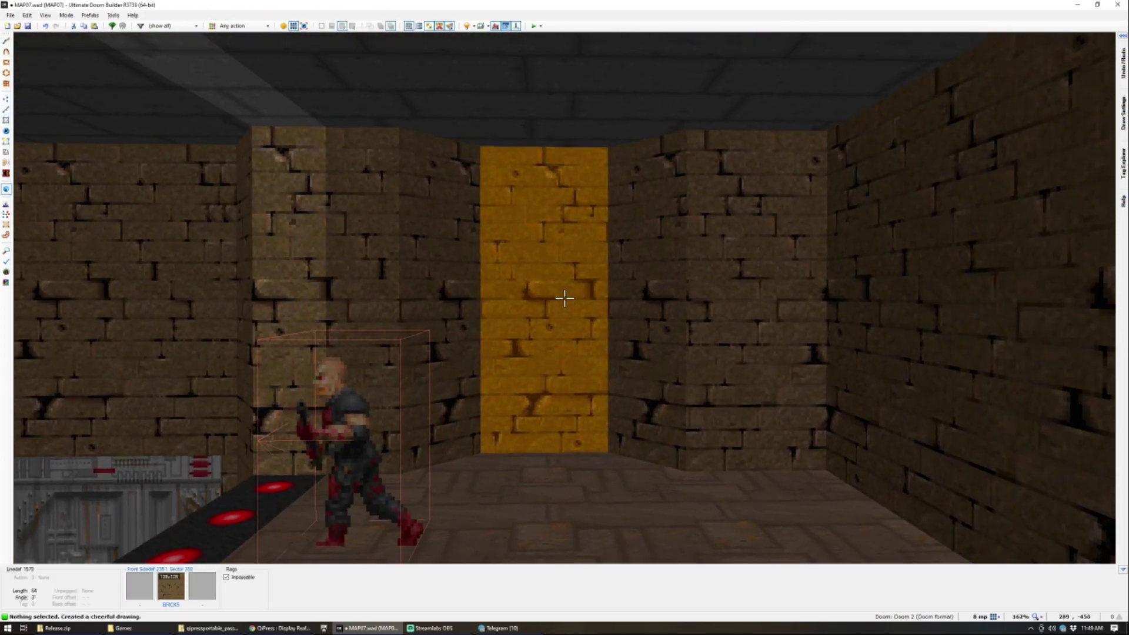
right_click(564, 298)
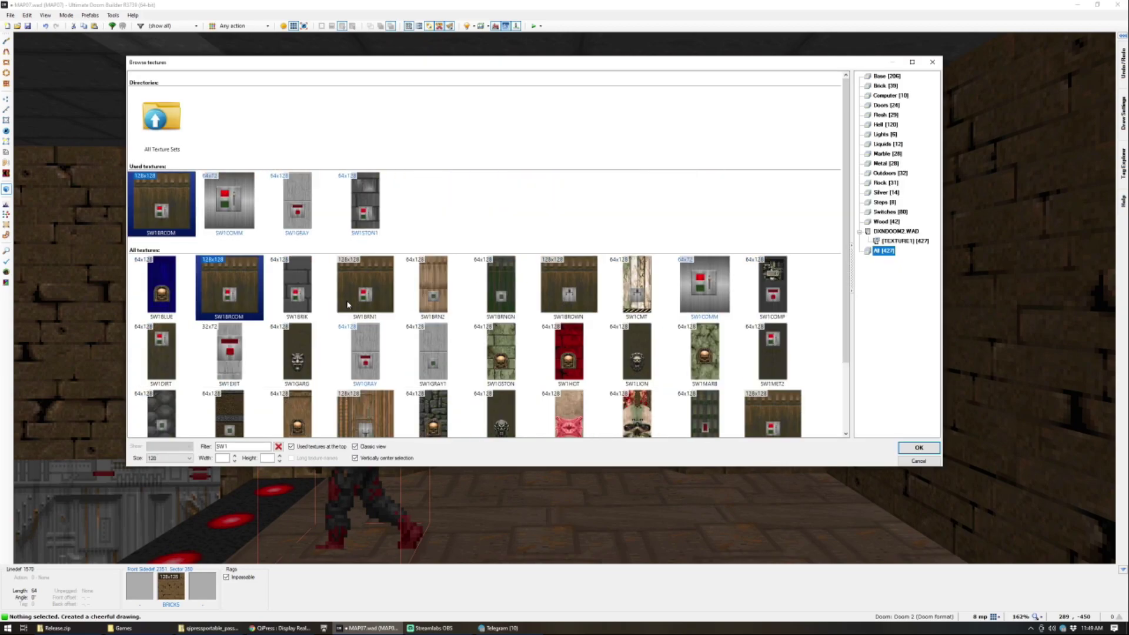
double_click(416, 295)
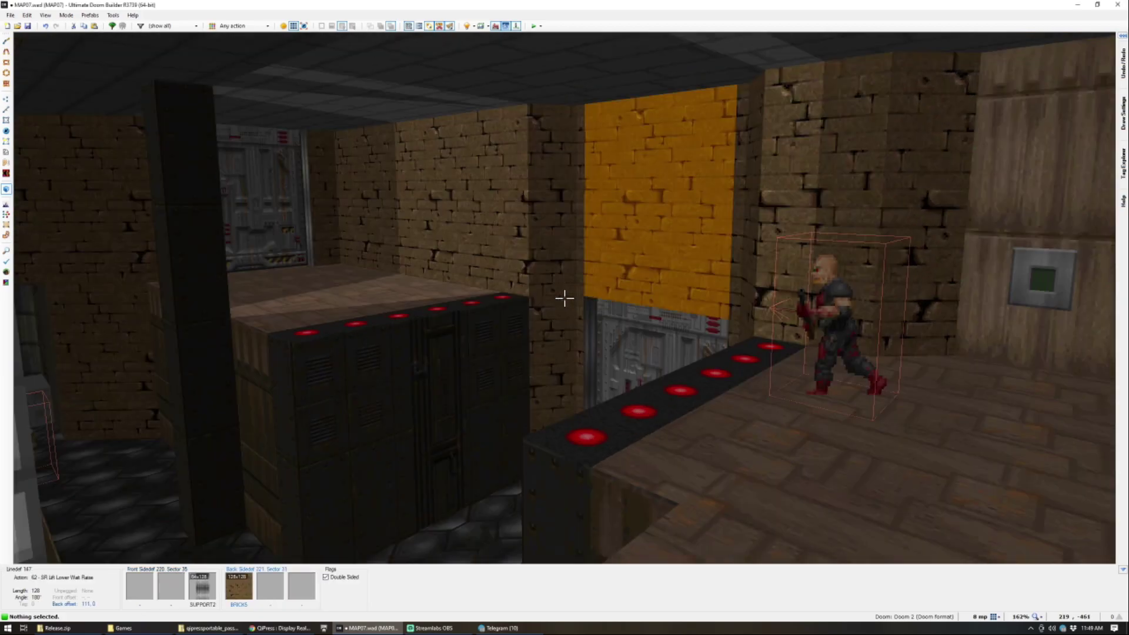
key(w)
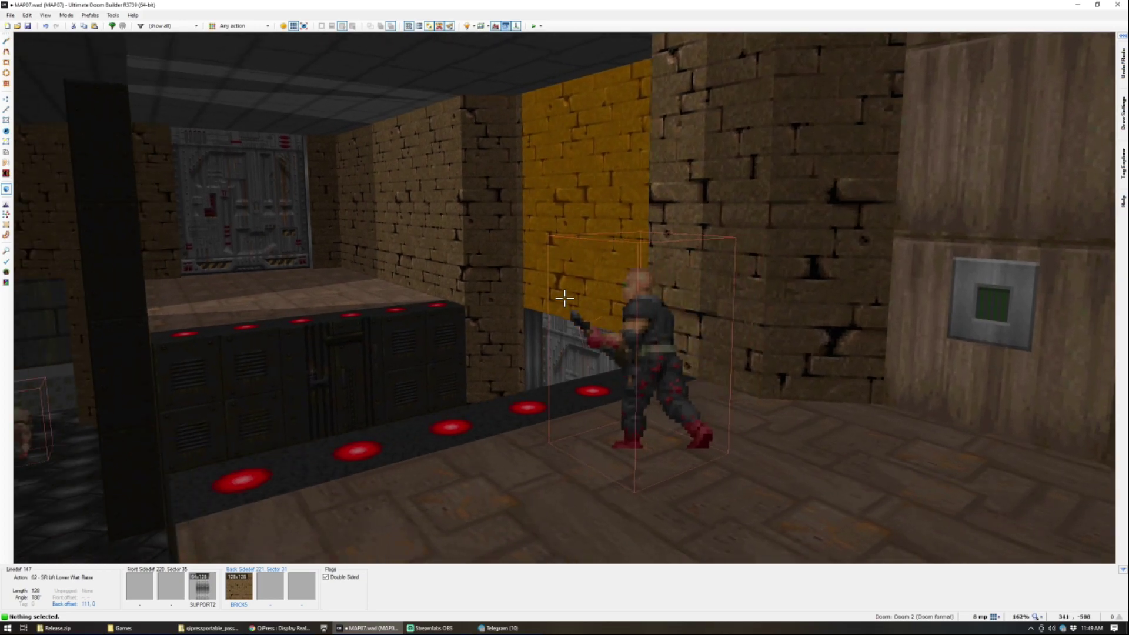
key(q)
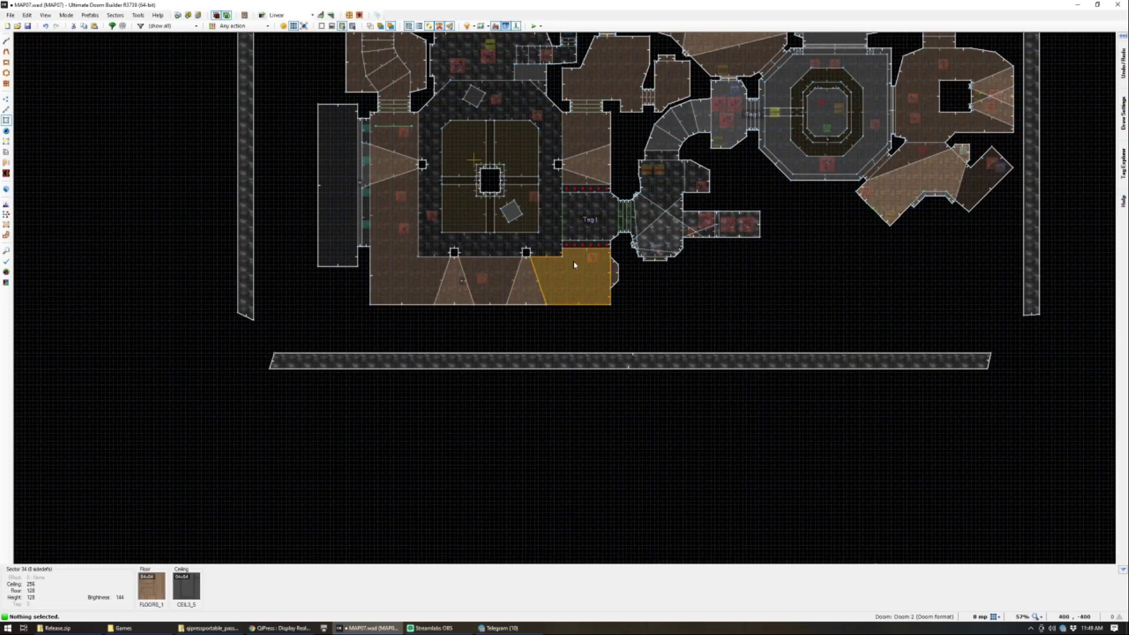
Step: Round off the switch alcove by adding a vertex to each angled side and bulging it outward
scroll(567, 266, up, 5)
scroll(580, 266, up, 3)
key(v)
key(Insert)
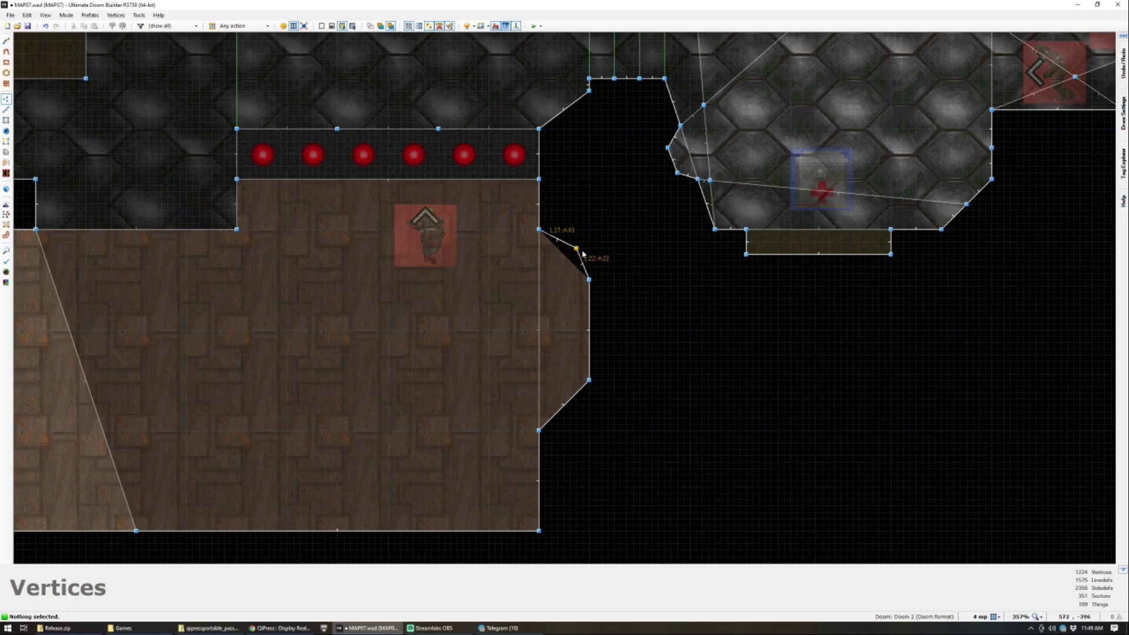
key(Insert)
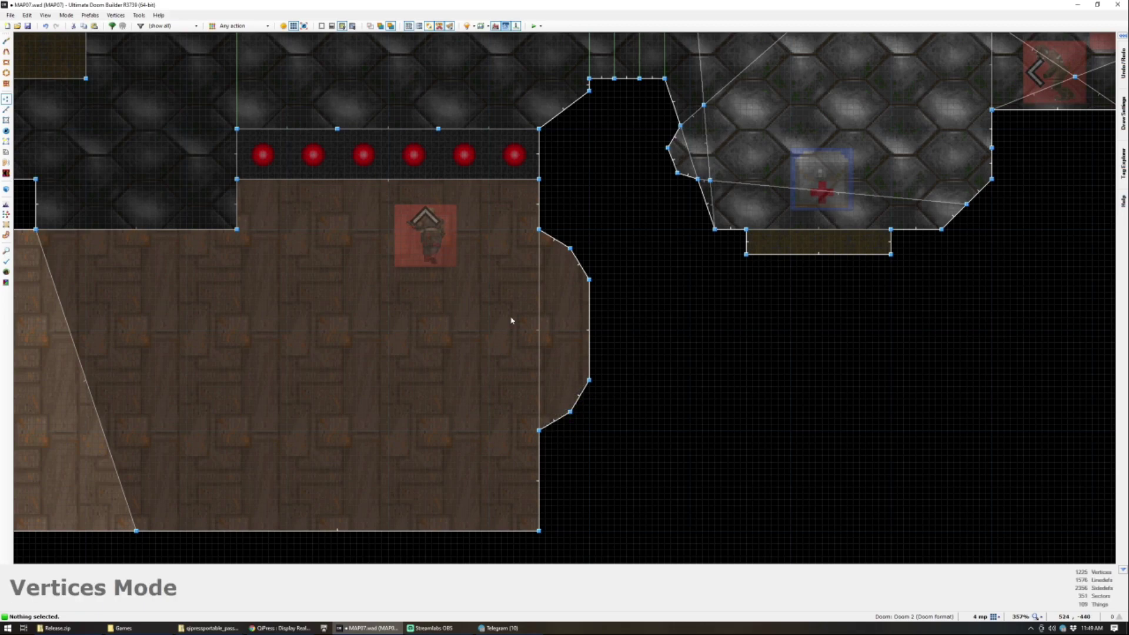
Step: Apply the SUPPORT3 texture to the two narrow alcove walls flanking the wooden switch
key(w)
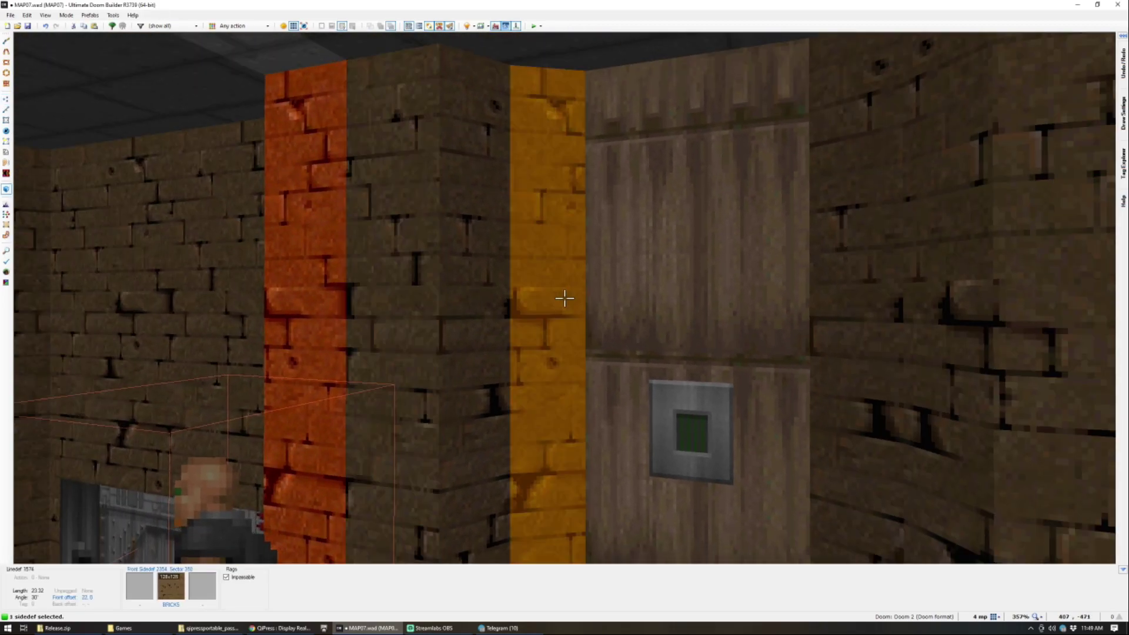
click(565, 298)
click(564, 298)
middle_click(565, 298)
text(SUP)
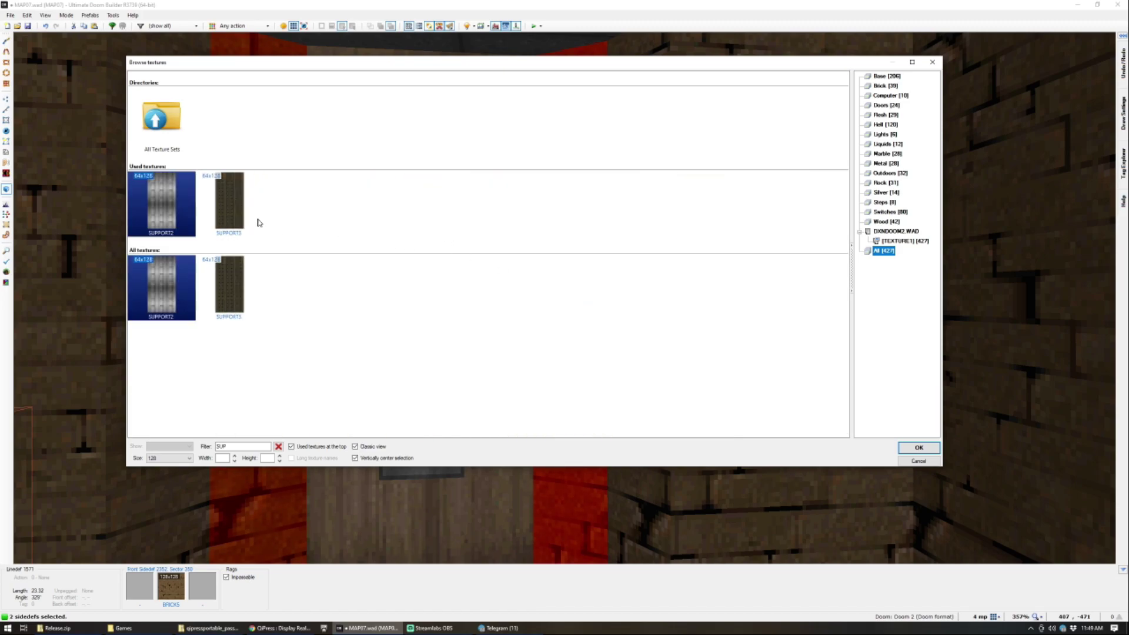
double_click(229, 203)
key(s)
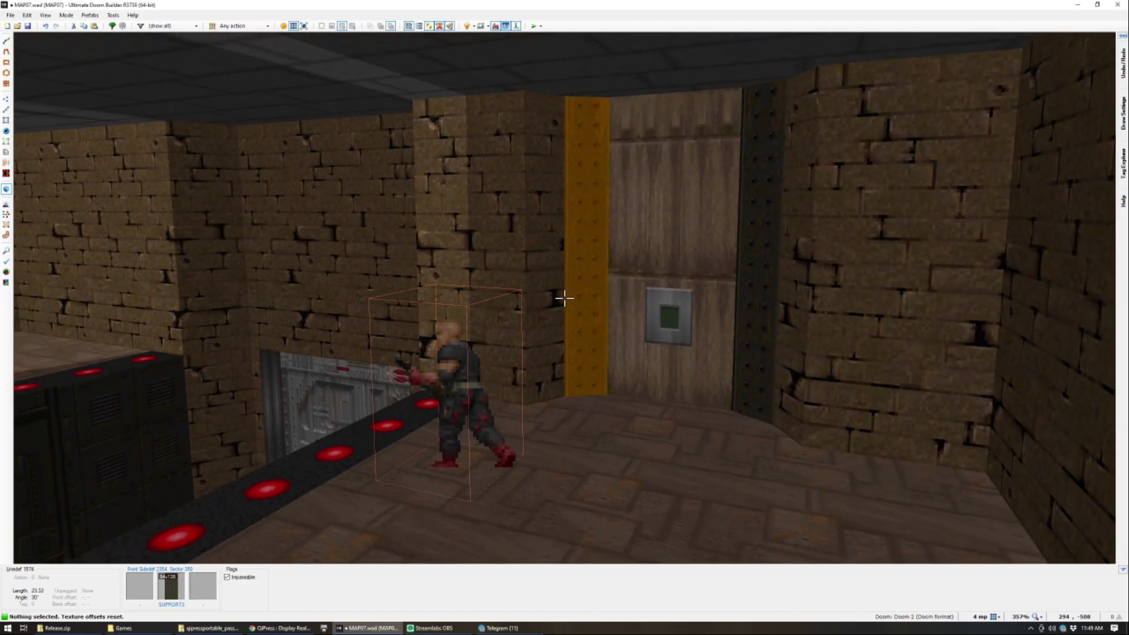
key(w)
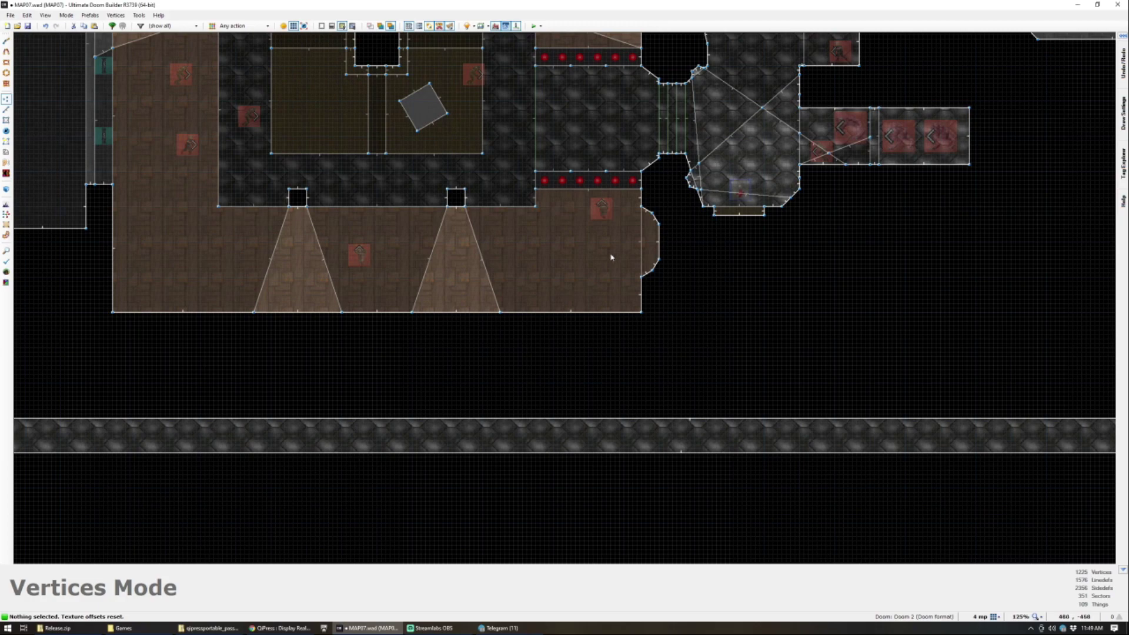
Step: Give the alcove's switch line action 18, S1 Floor Raise to Next Higher Floor, with tag 22
scroll(642, 184, up, 3)
key(s)
scroll(621, 103, down, 2)
key(l)
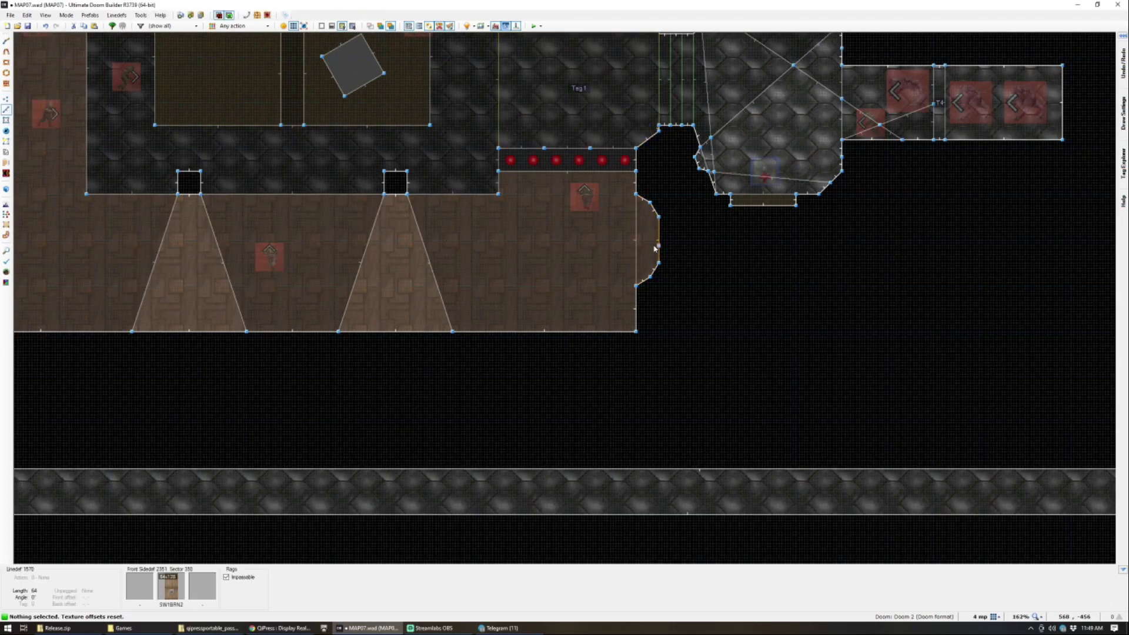
right_click(632, 244)
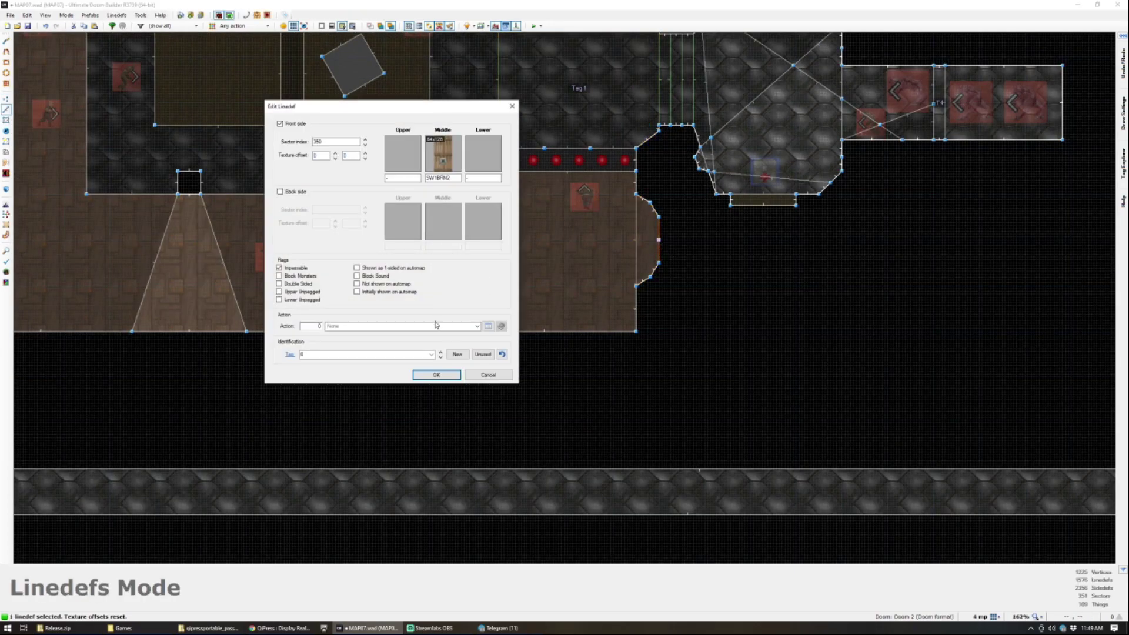
click(497, 326)
text(floor ra)
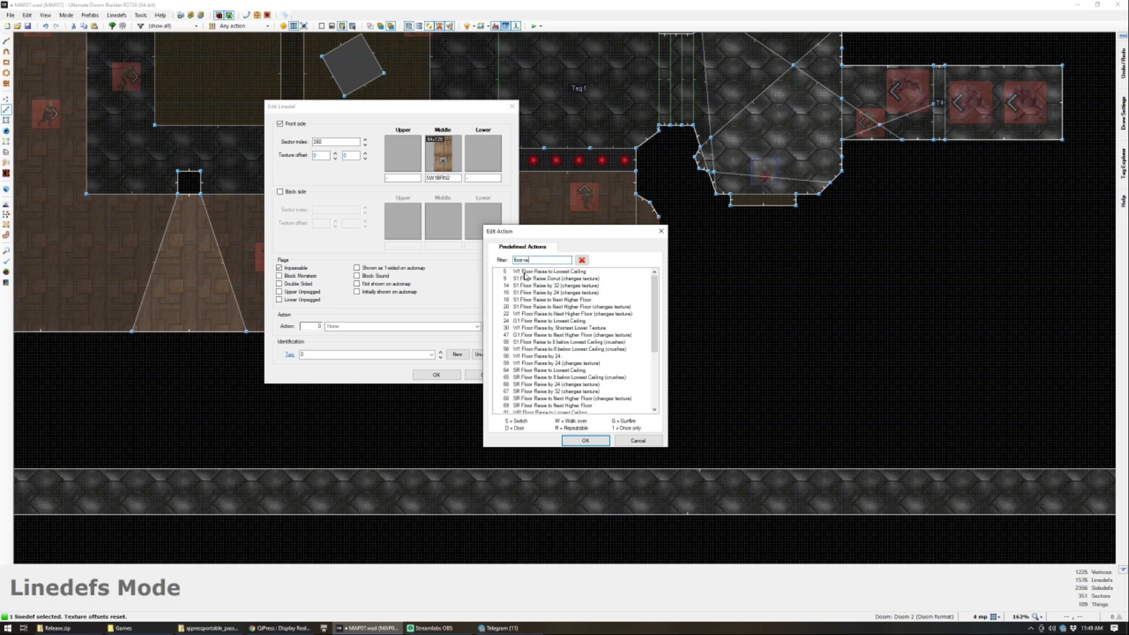
text(ise to)
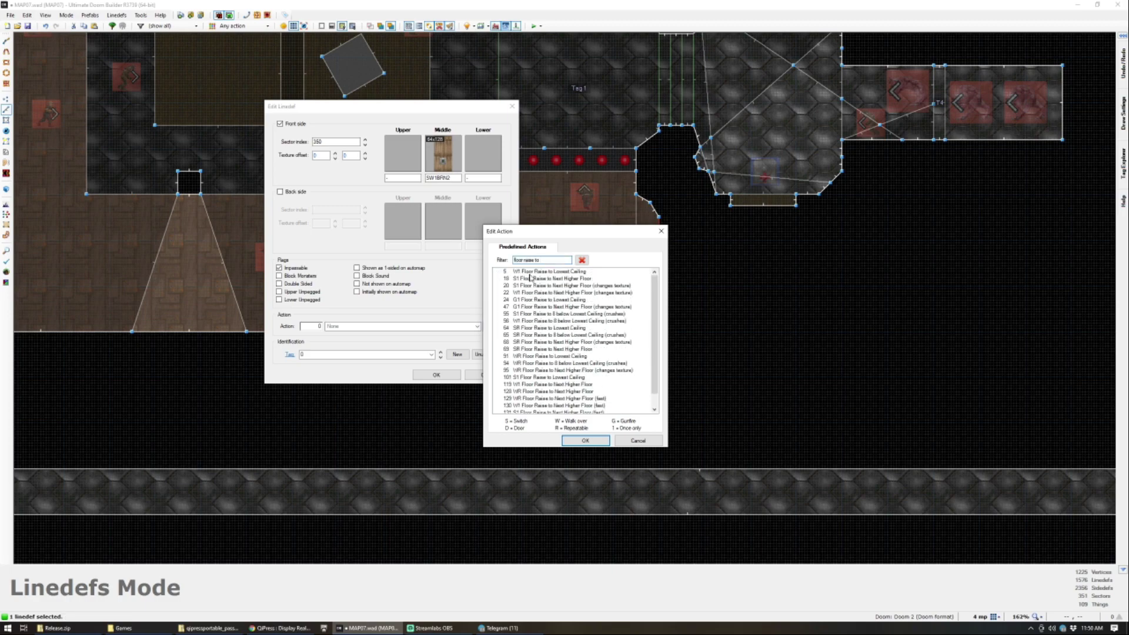
click(586, 441)
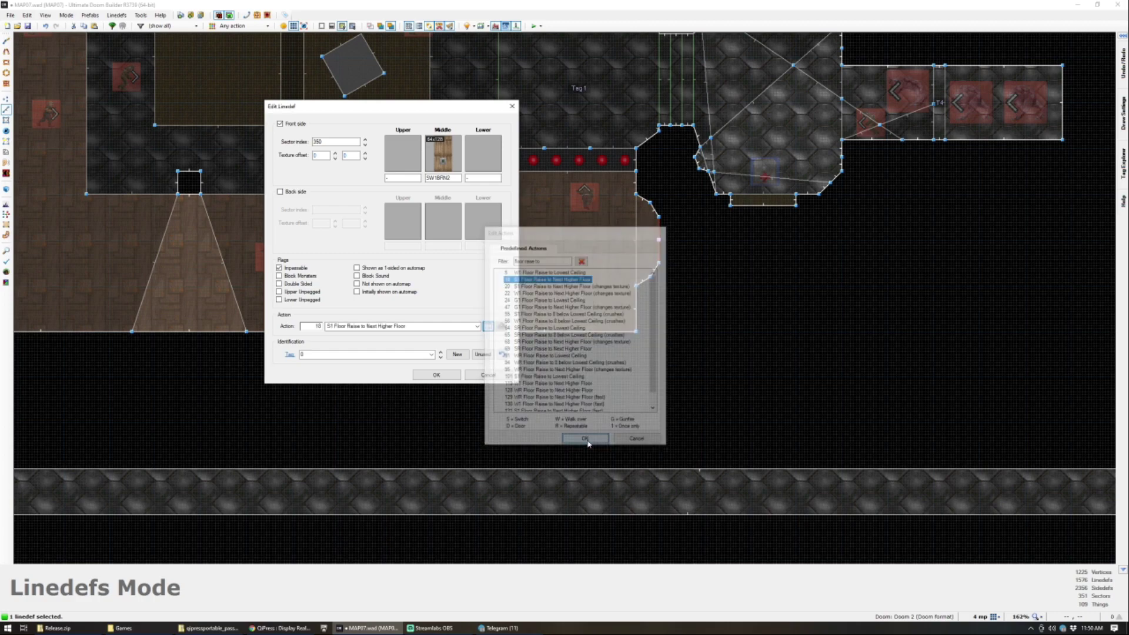
text(22)
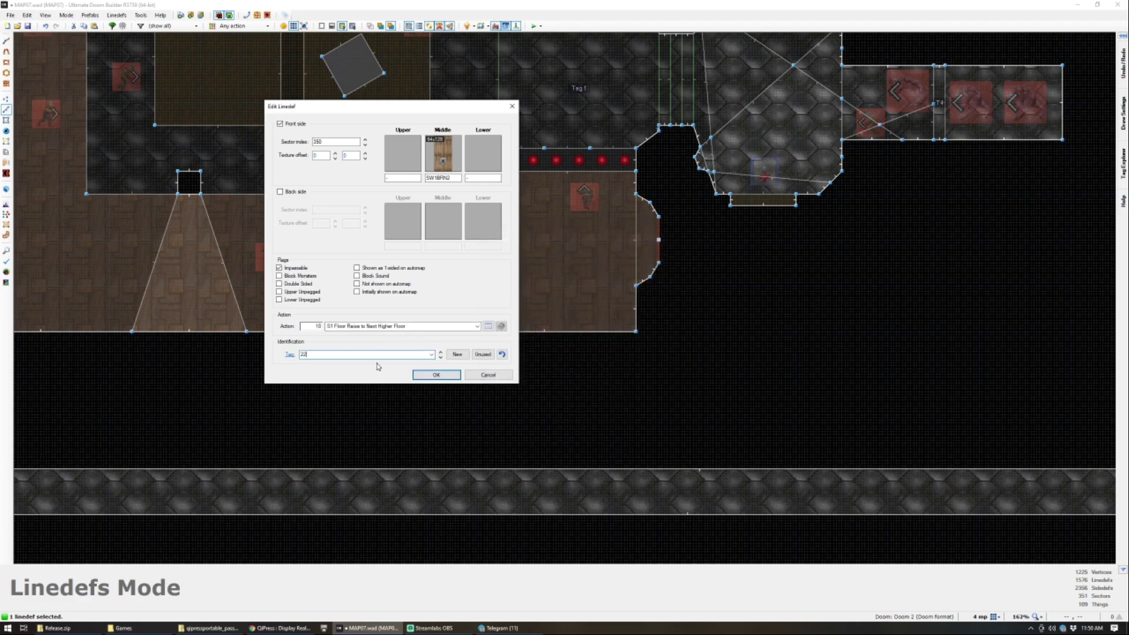
click(443, 380)
Step: Change the switch line's tag to 1 and save the map
right_click(659, 243)
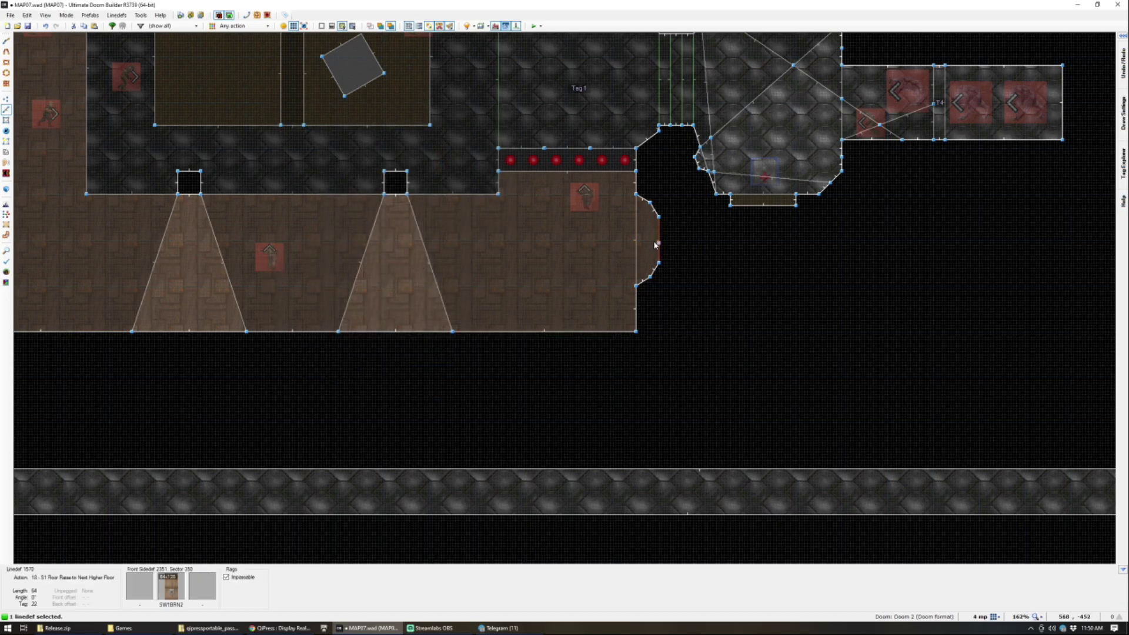
click(341, 357)
click(436, 374)
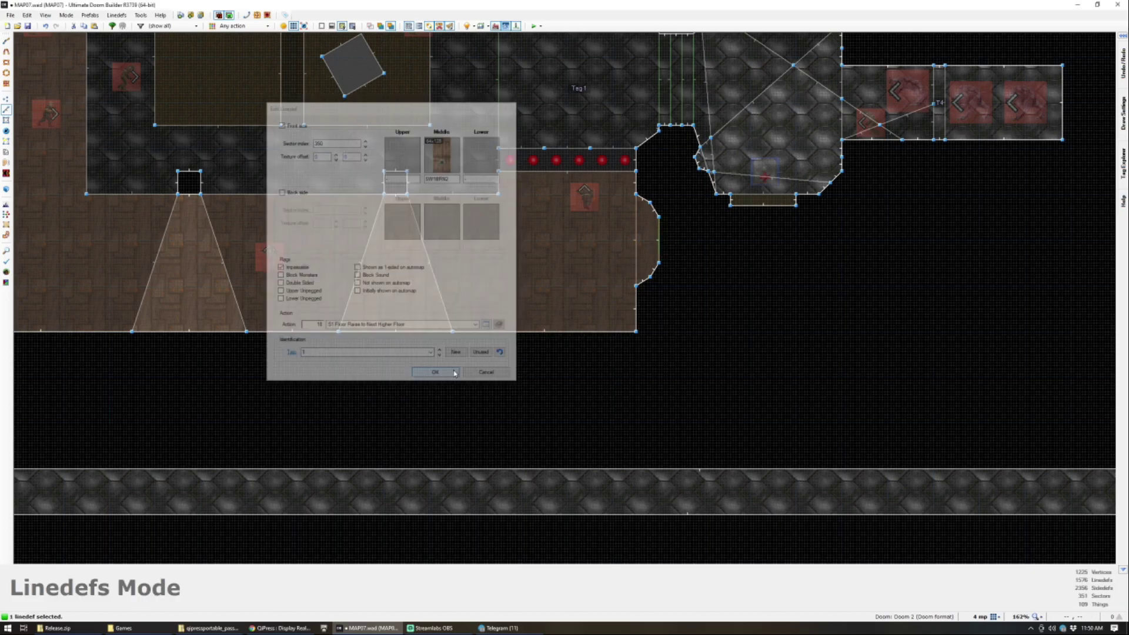
scroll(480, 348, down, 3)
scroll(451, 190, down, 2)
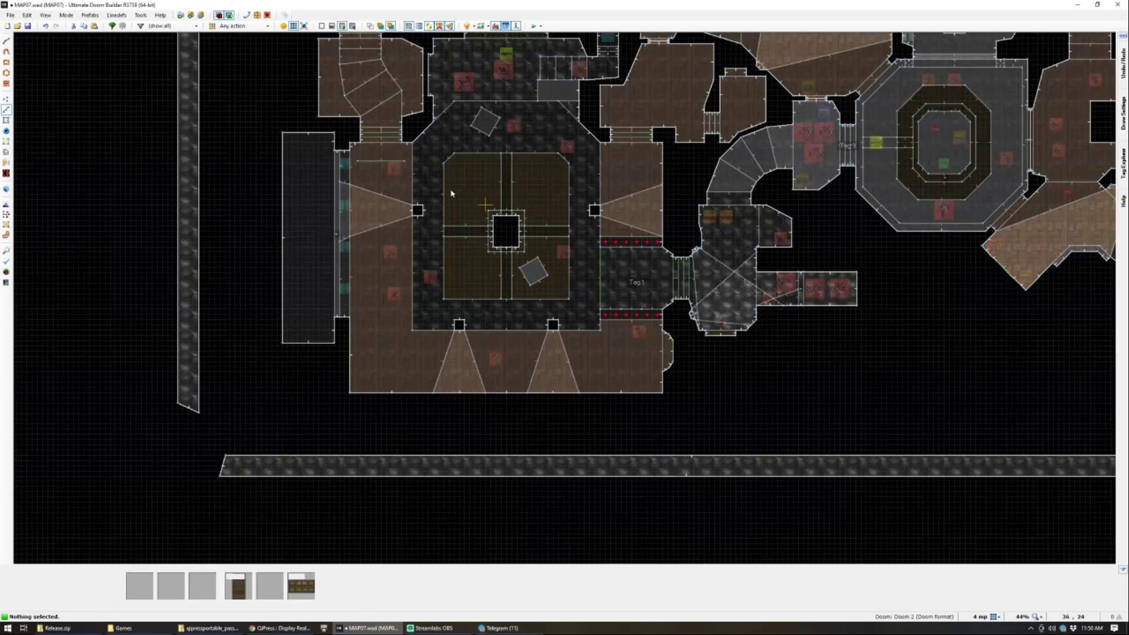
key(Up)
key(Left)
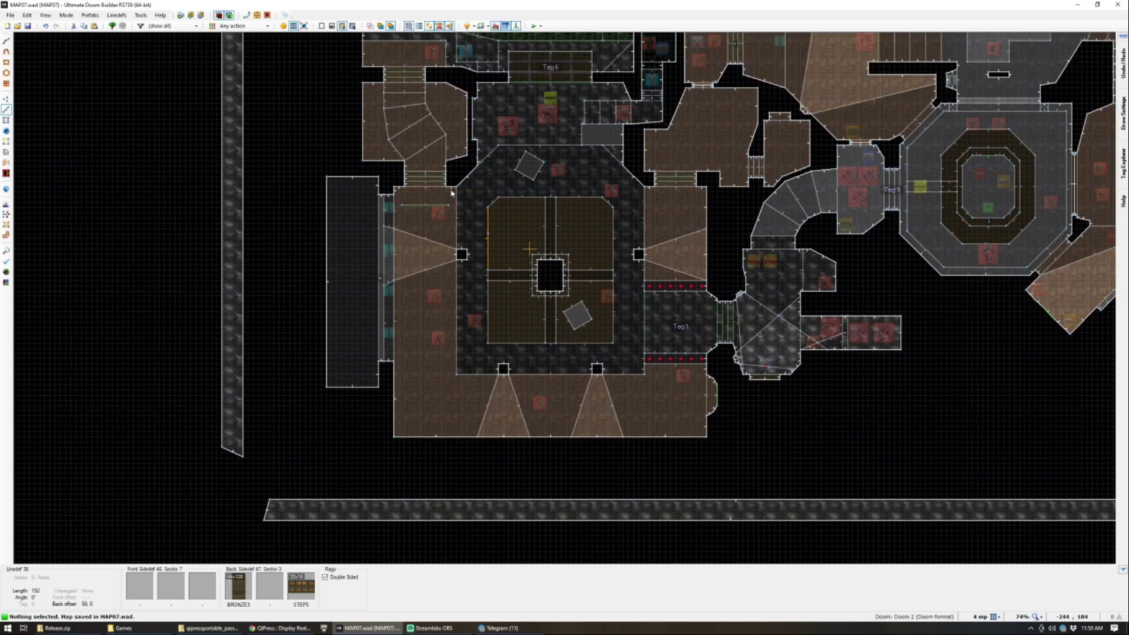
Step: Examine the overall map layout, from the southwest courtyard through the northern rooms to the western nukage room
scroll(413, 356, up, 4)
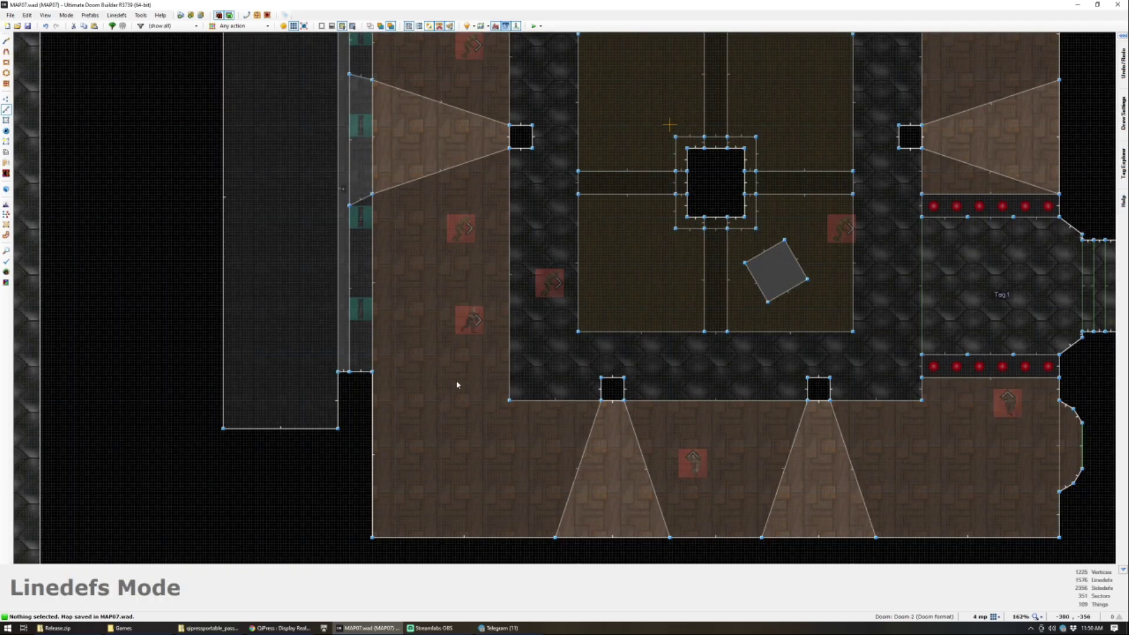
scroll(457, 385, down, 3)
scroll(465, 384, up, 1)
scroll(474, 383, down, 6)
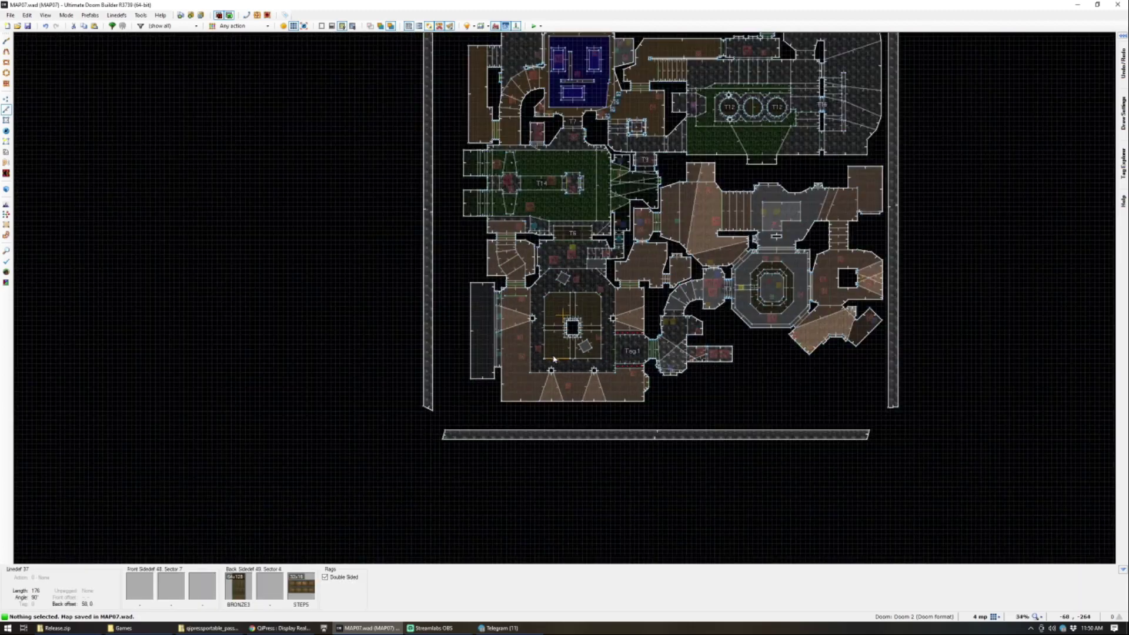
scroll(554, 359, down, 4)
scroll(608, 253, up, 2)
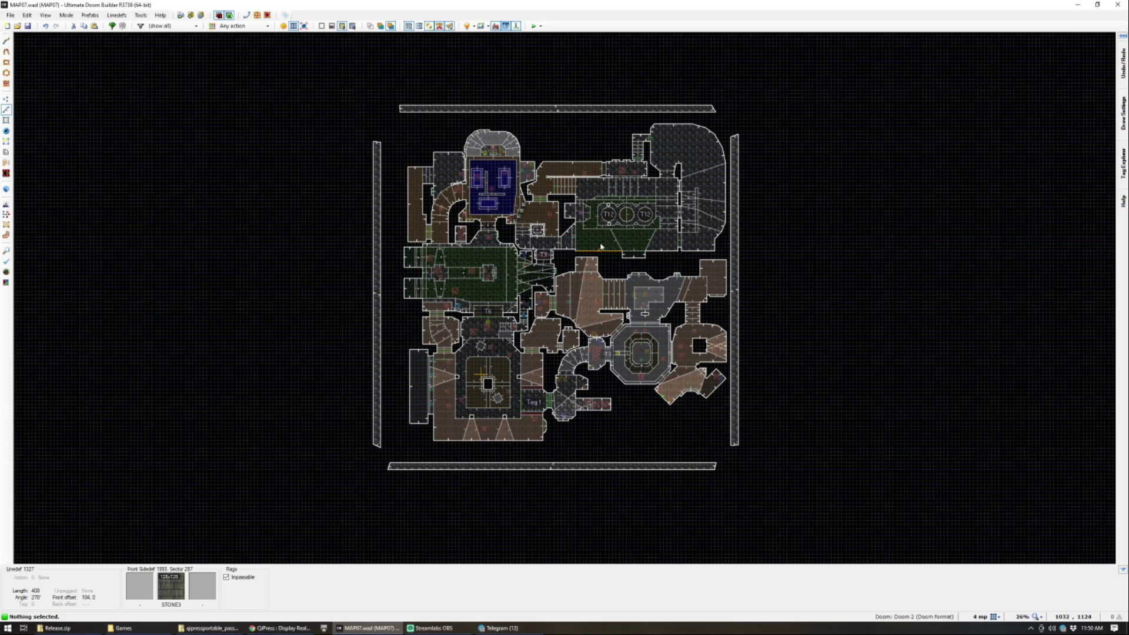
scroll(588, 147, up, 9)
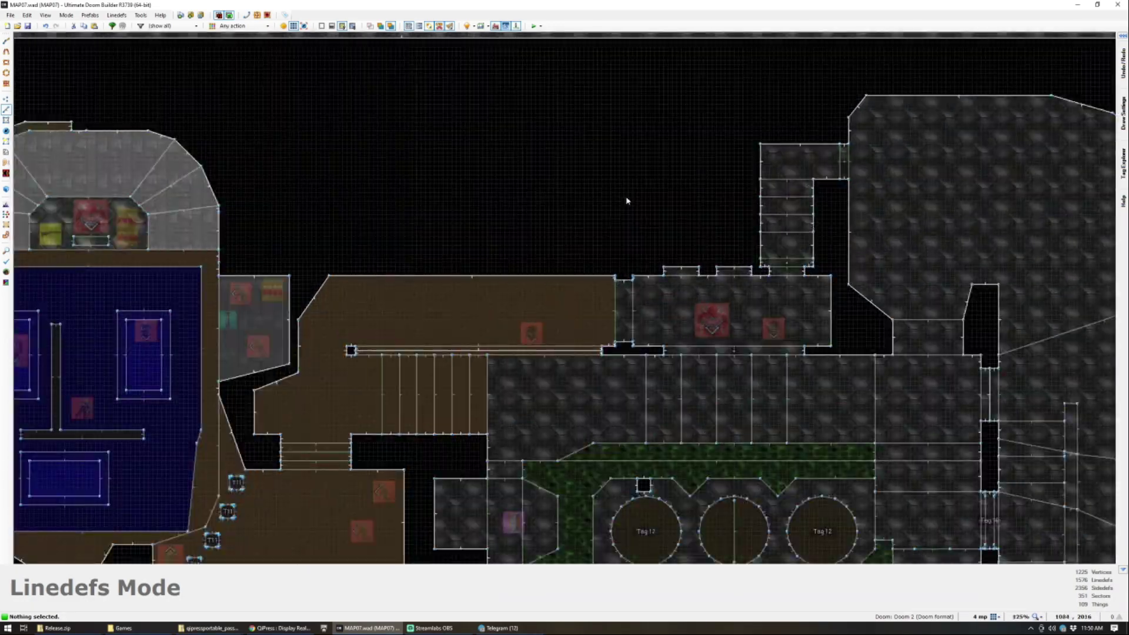
scroll(618, 247, down, 3)
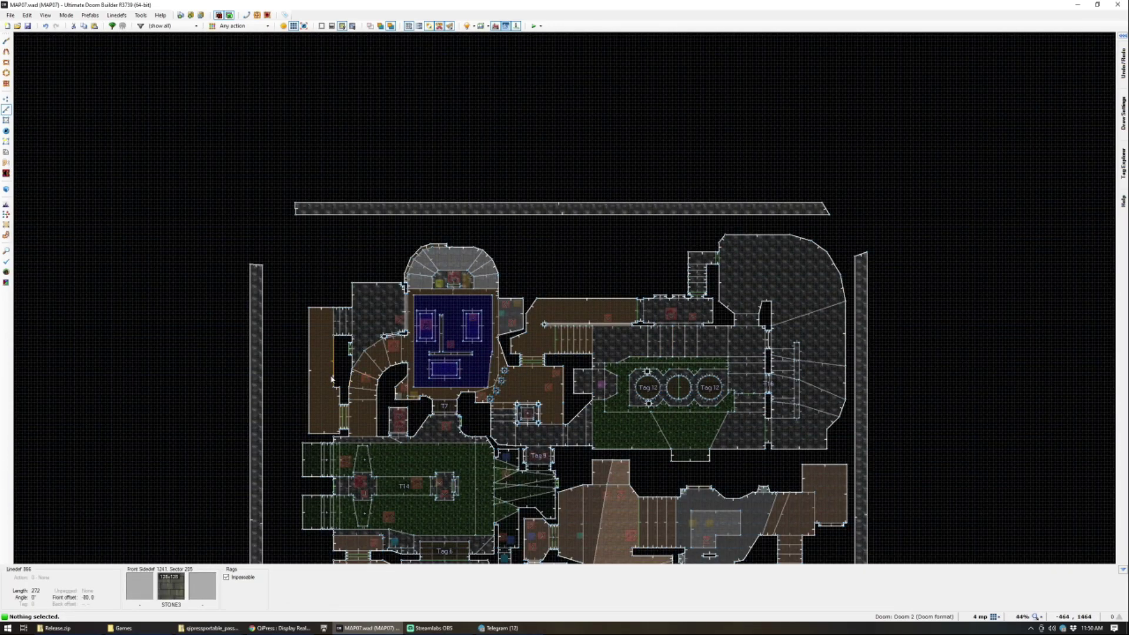
scroll(330, 379, up, 4)
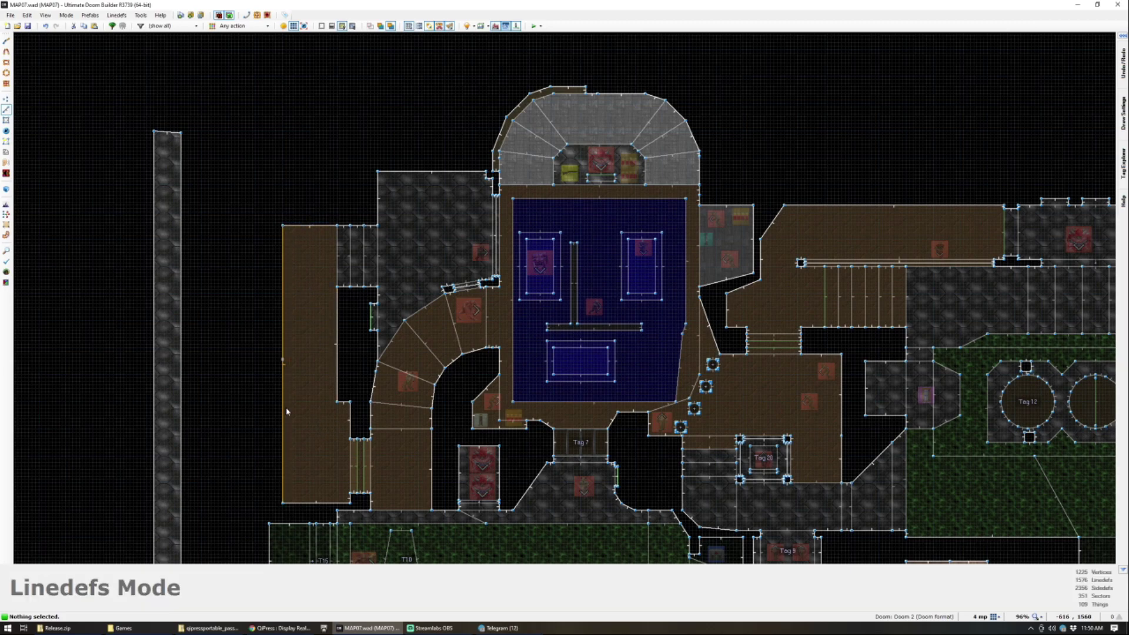
scroll(306, 293, down, 5)
scroll(318, 426, up, 4)
scroll(319, 423, up, 2)
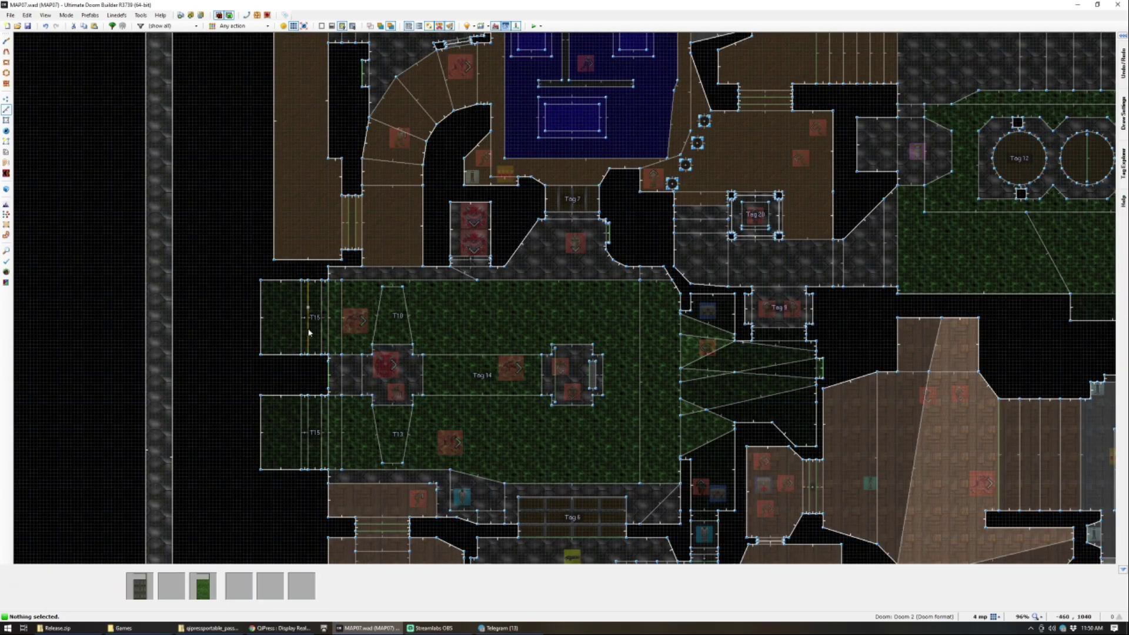
scroll(607, 351, up, 4)
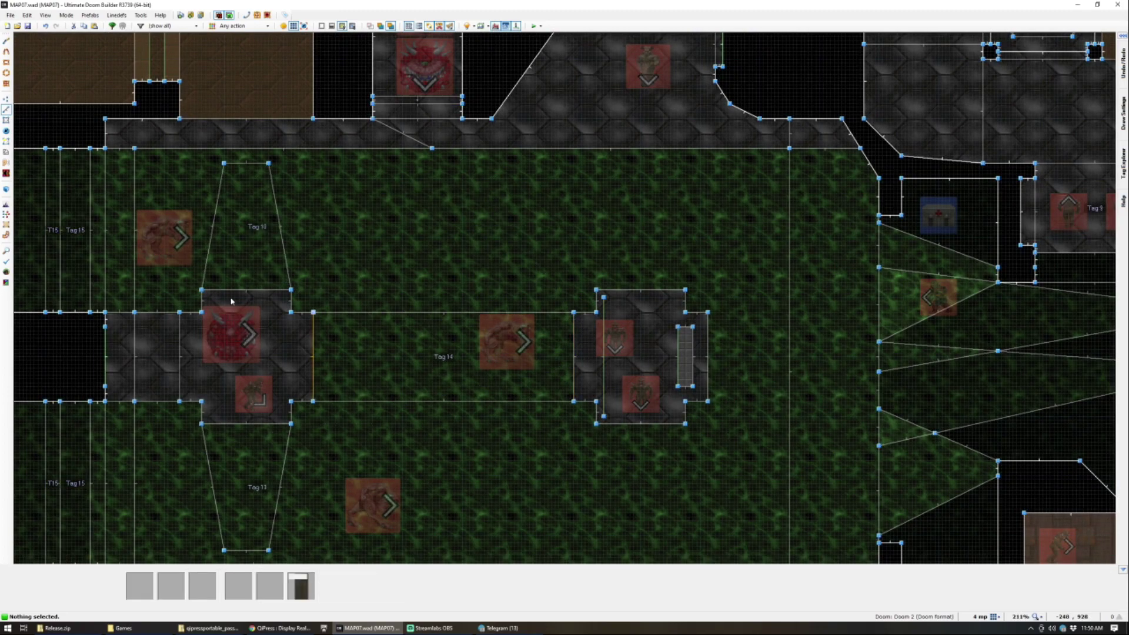
Step: Raise the low ceiling of the northern nukage recess in the room's west wall to 192
key(q)
key(w)
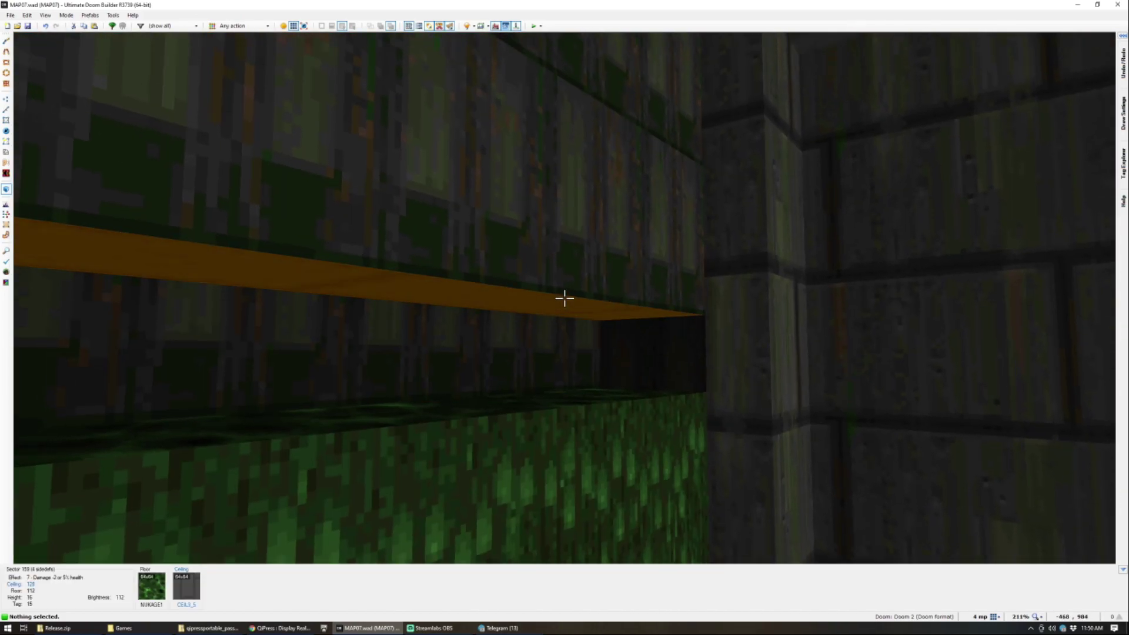
click(565, 298)
scroll(565, 298, up, 1)
scroll(564, 298, up, 1)
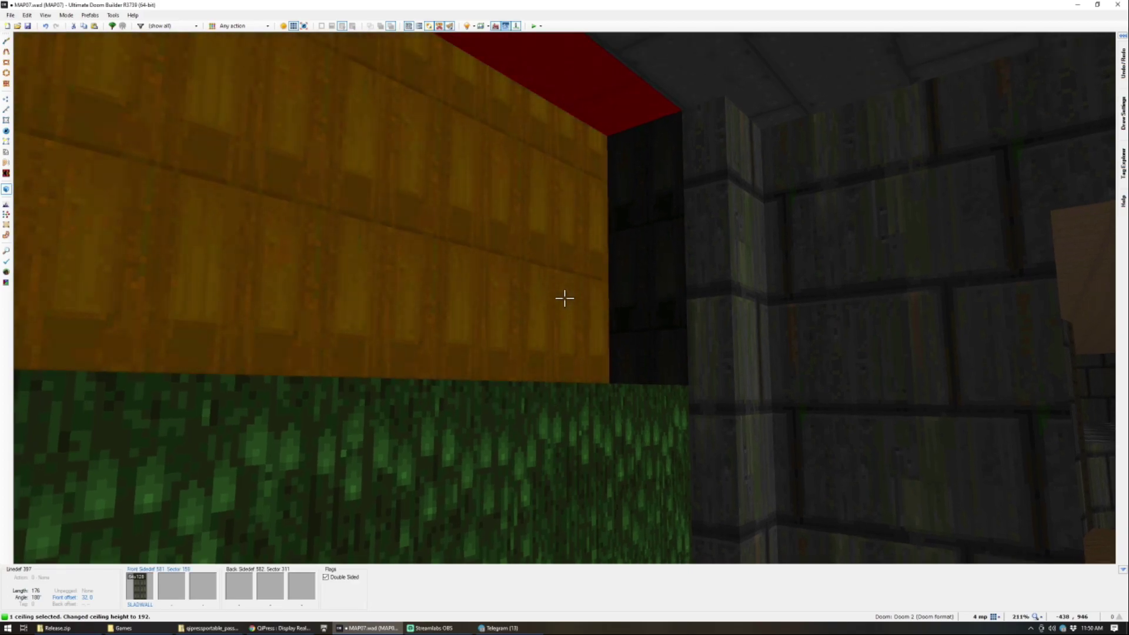
key(c)
Step: Set the southern nukage recess's ceiling height to 176 and apply the SFALL1 texture to its back wall
key(w)
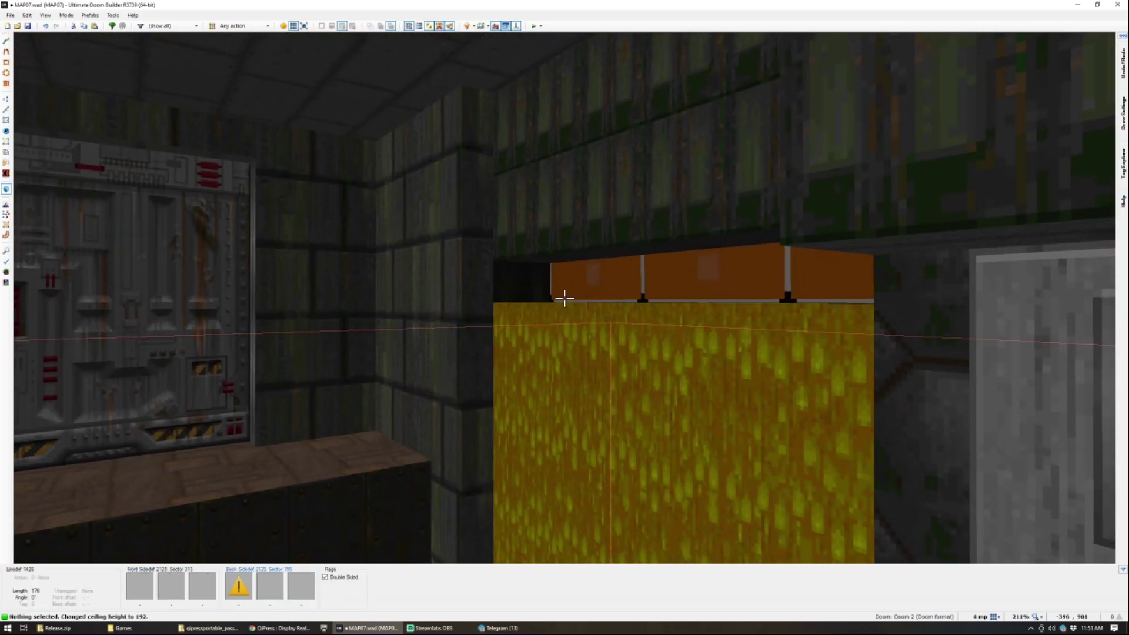
click(565, 298)
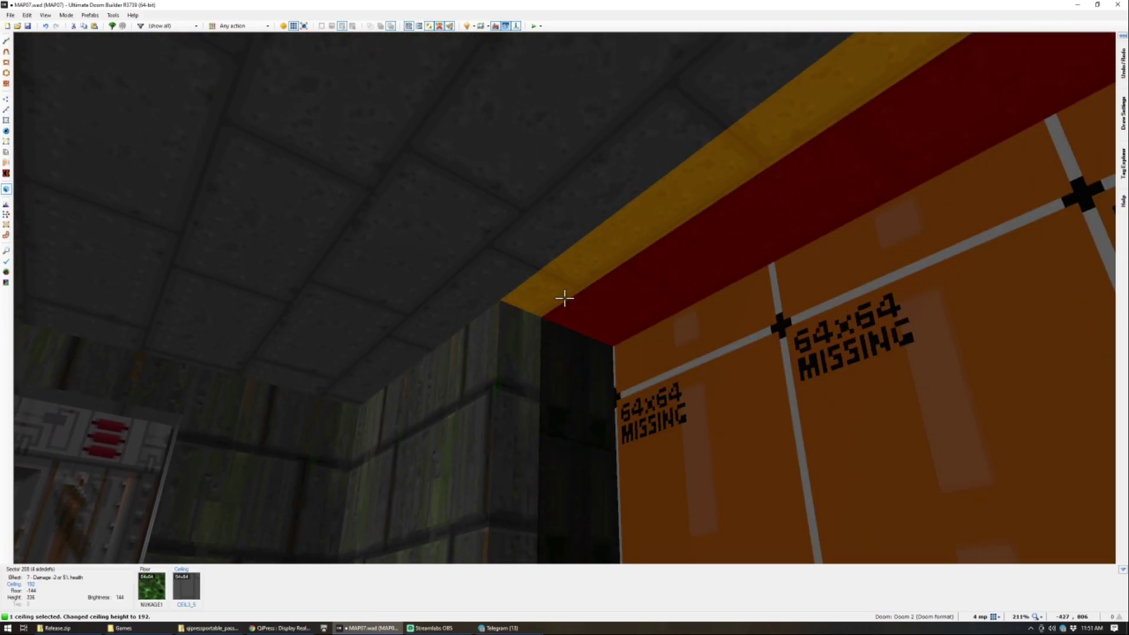
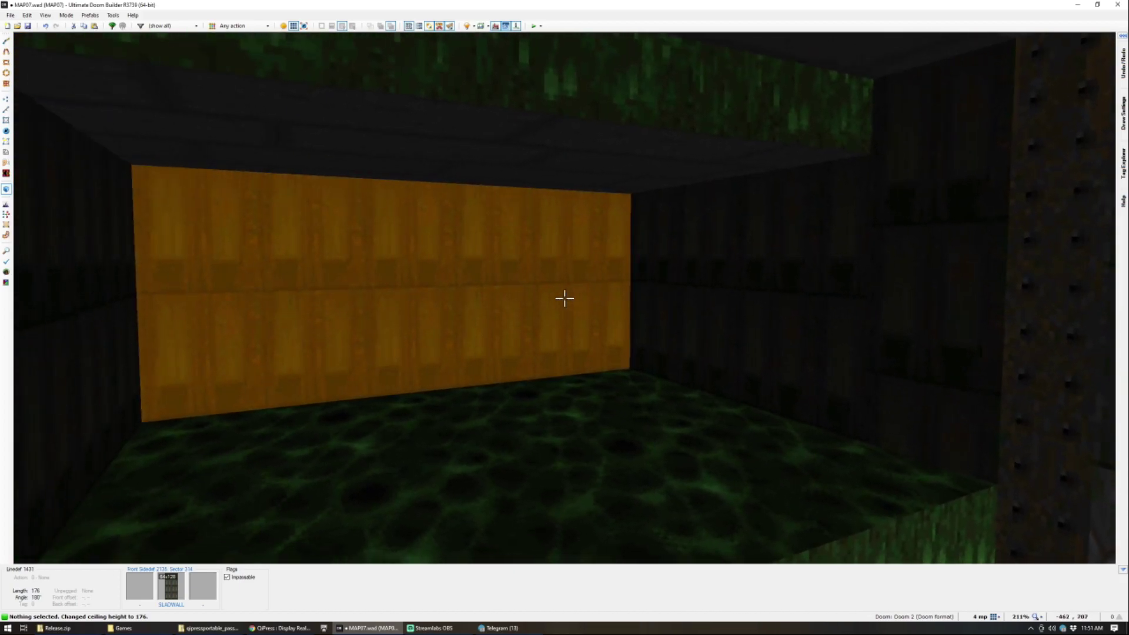
key(a)
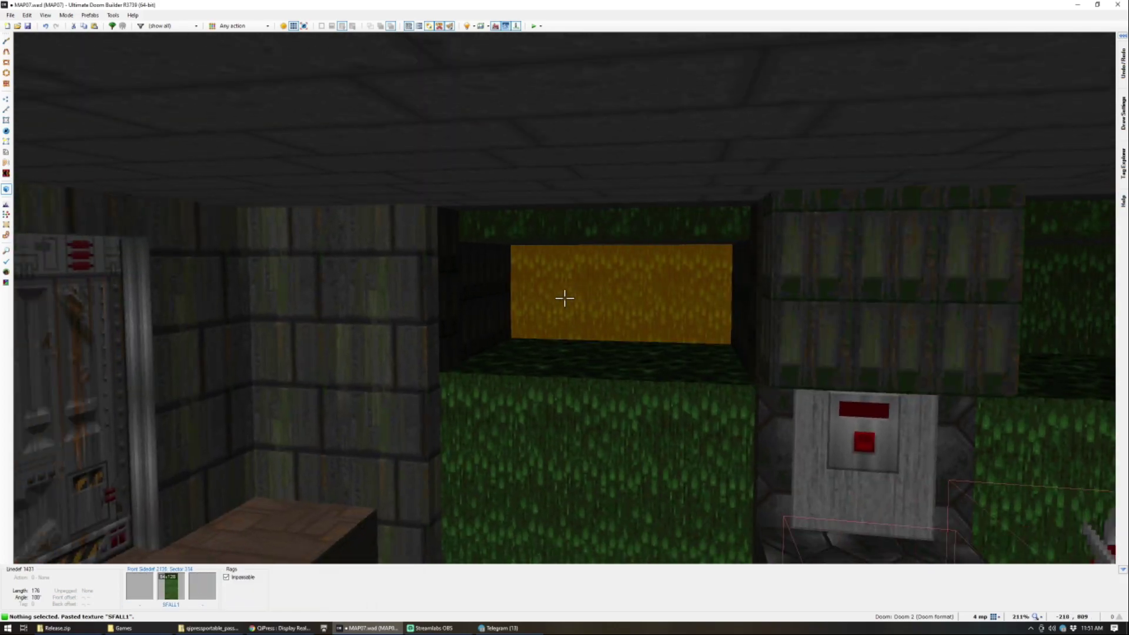
Step: Raise the inner ceilings of the southern nukage recess to a height of 192
key(w)
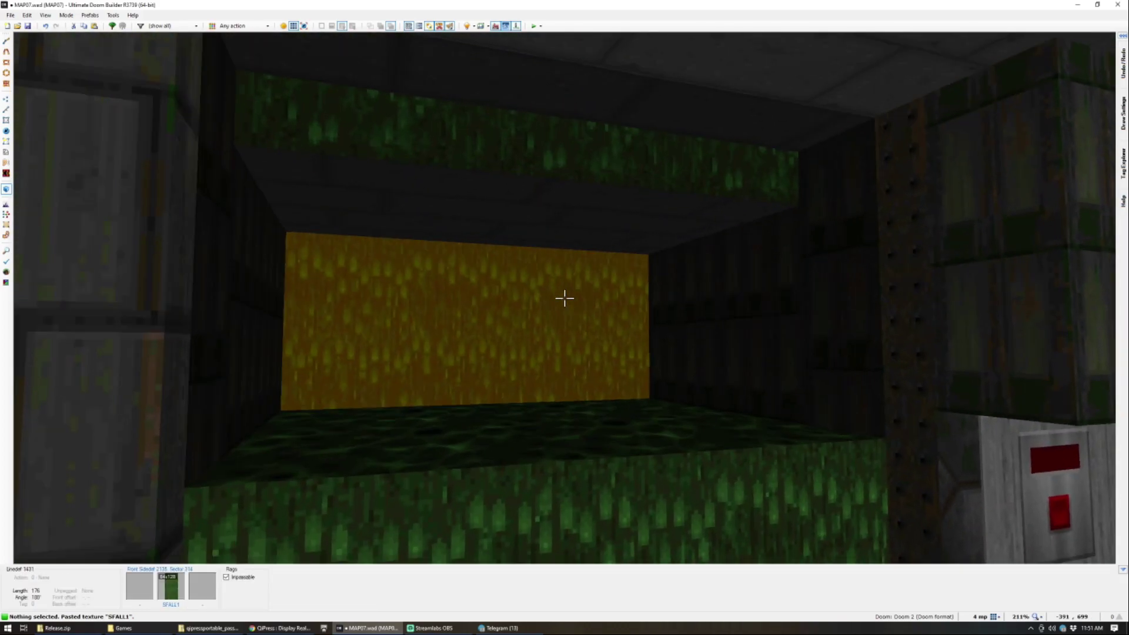
key(w)
click(565, 298)
click(565, 298)
click(565, 299)
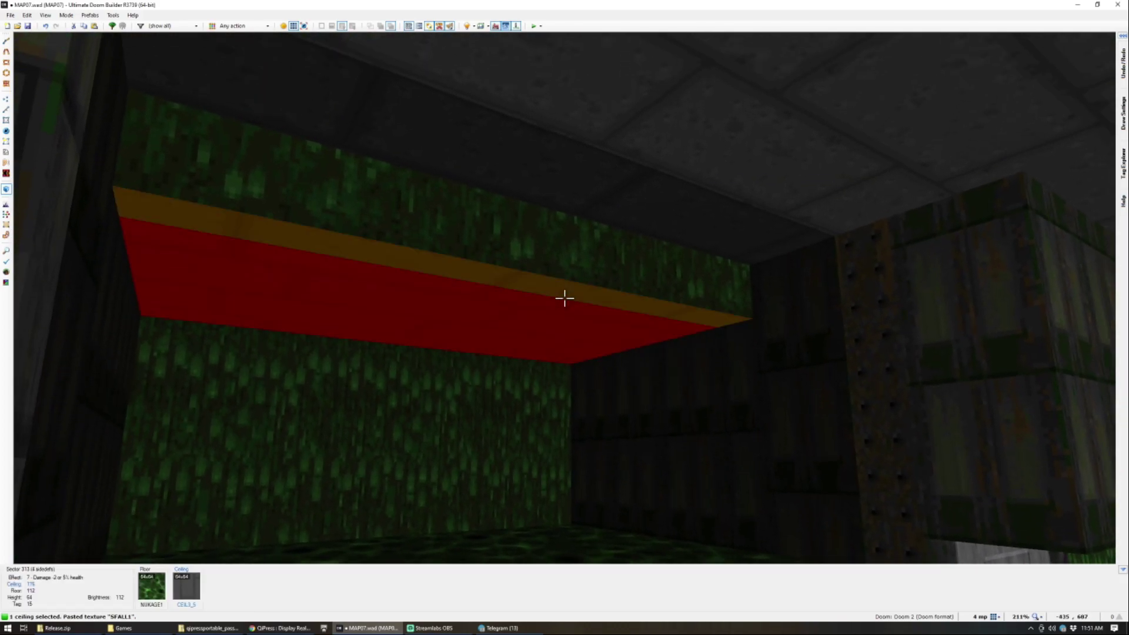
click(565, 298)
scroll(565, 298, up, 1)
key(c)
key(d)
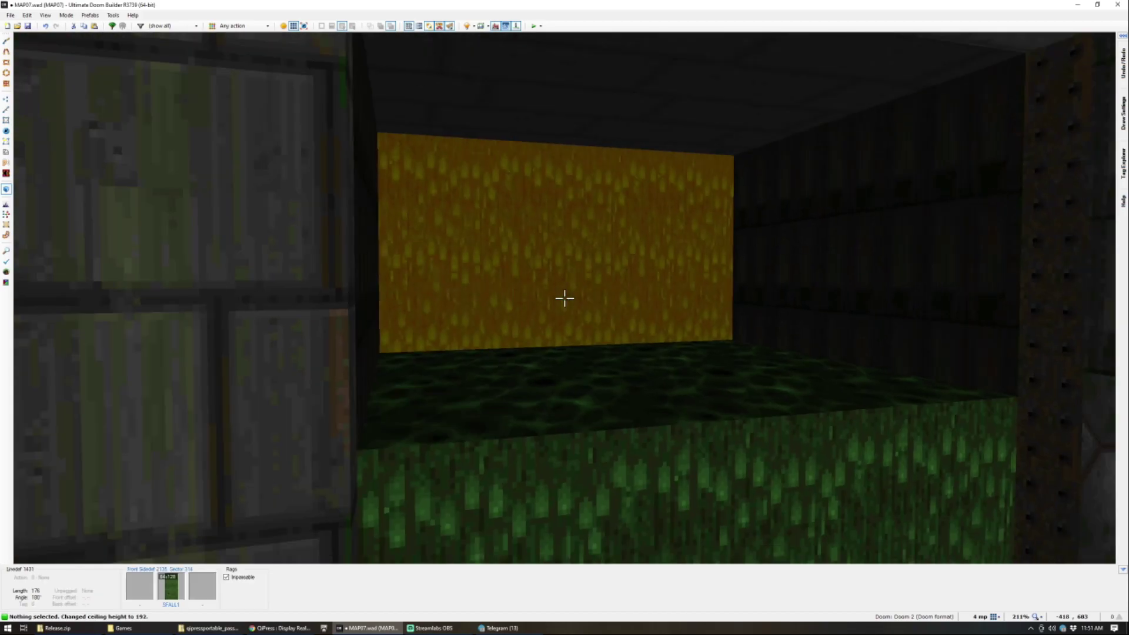
Step: Raise the remaining inner ceilings of the northern nukage recess to 192 and inspect both recesses
key(s)
key(w)
click(565, 298)
click(565, 298)
key(s)
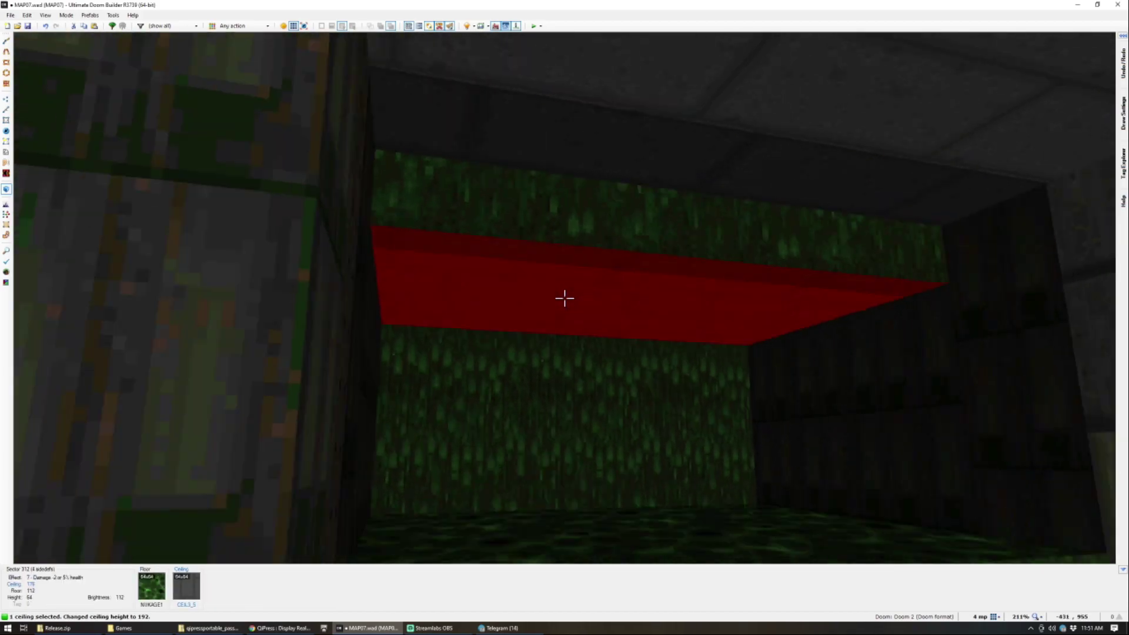
key(a)
scroll(565, 298, up, 2)
key(c)
key(d)
key(s)
key(a)
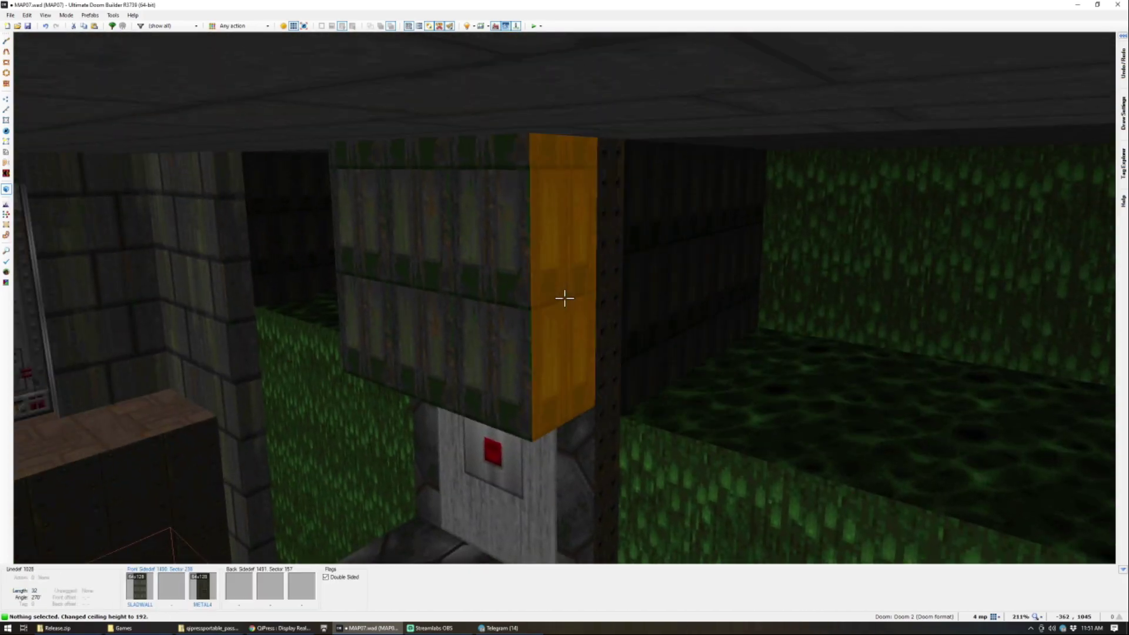
Step: Try lowering the thin ceiling strips across the northern and southern nukage recesses to 160
key(w)
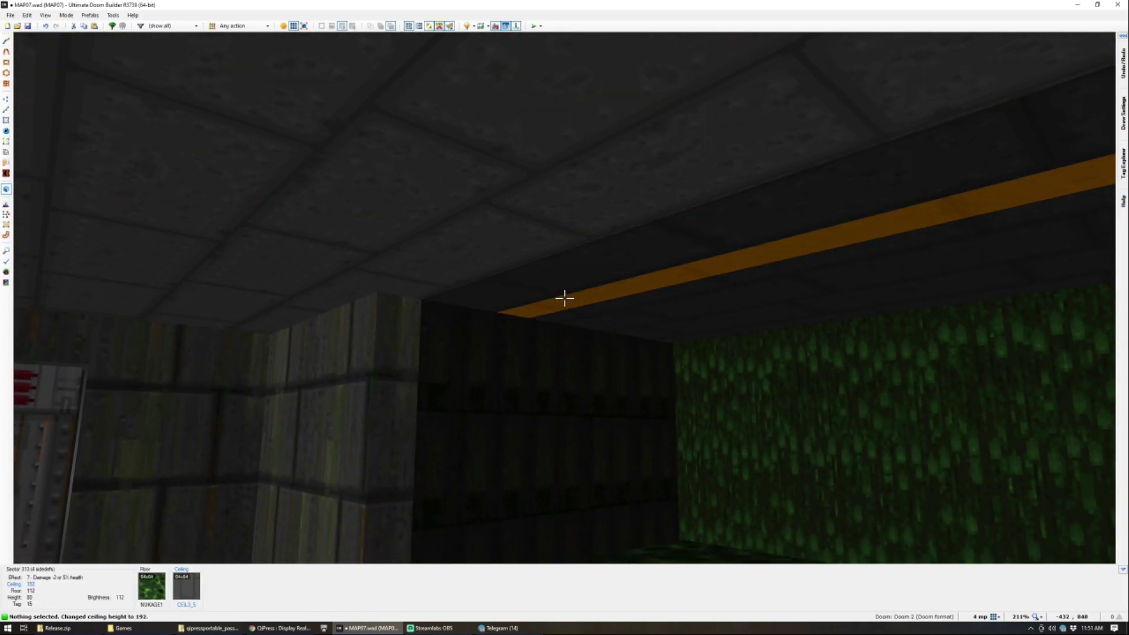
click(565, 298)
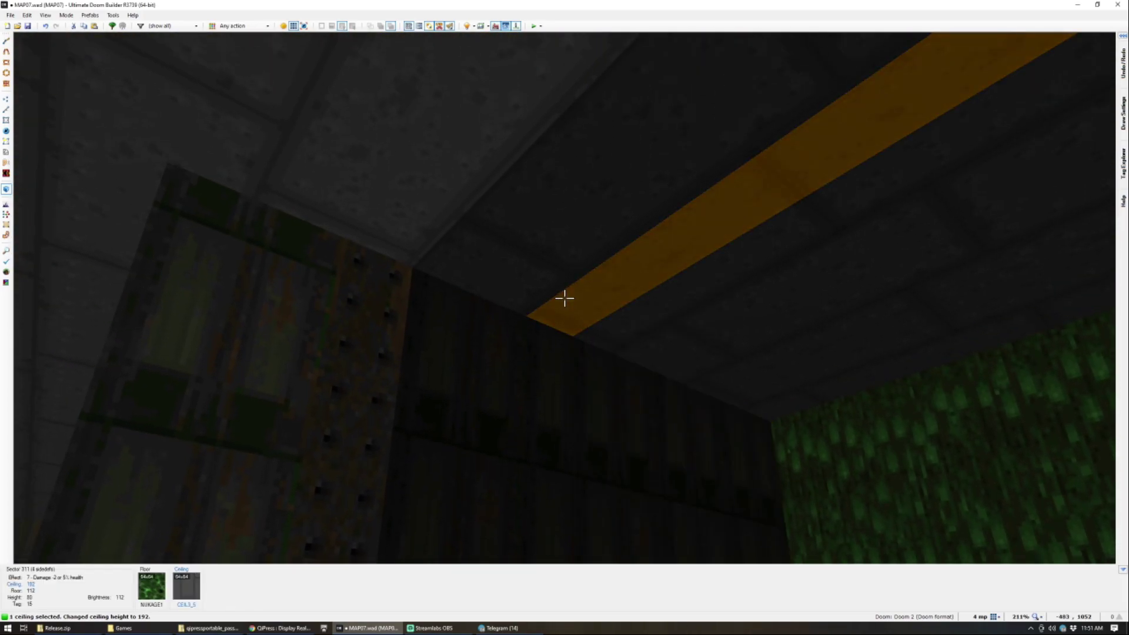
click(565, 299)
scroll(565, 298, down, 2)
key(s)
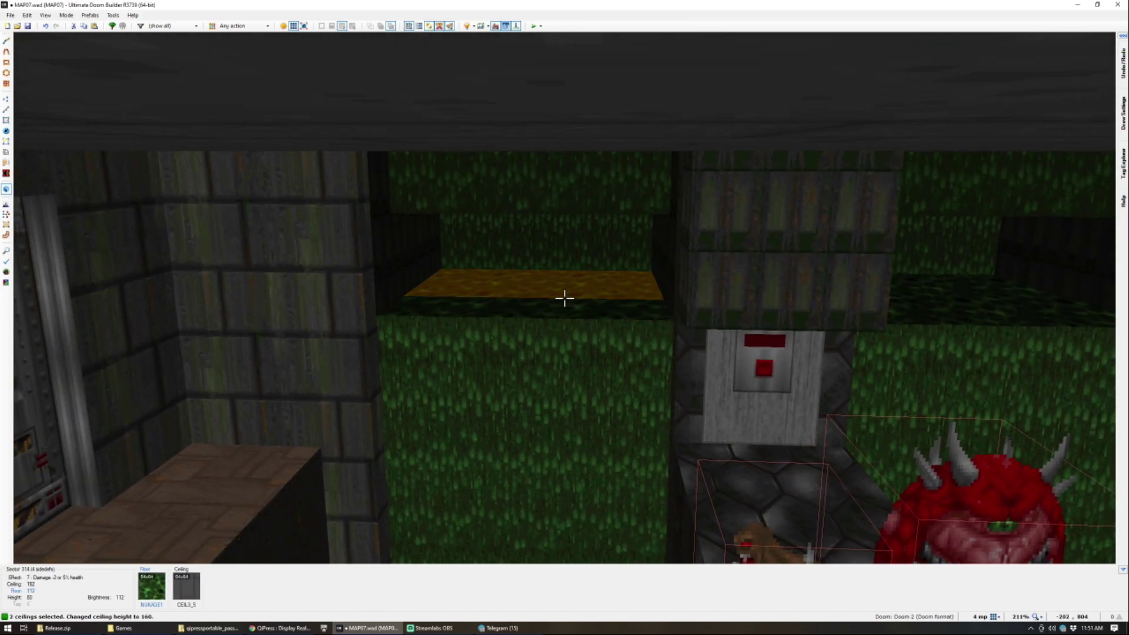
scroll(565, 298, down, 2)
scroll(565, 298, up, 6)
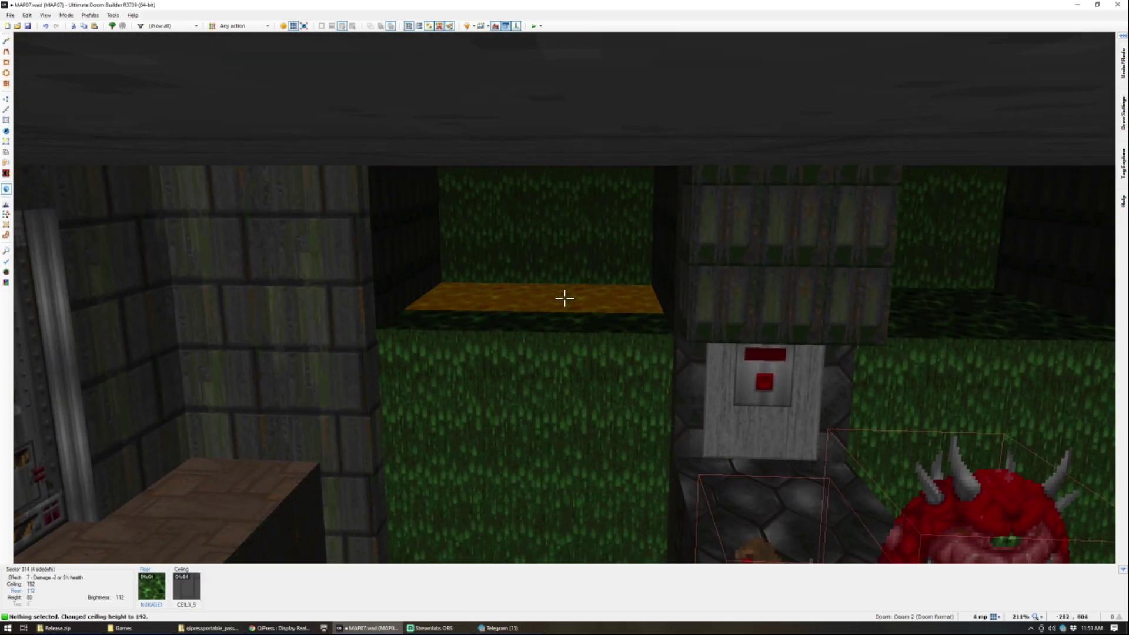
key(c)
key(d)
Step: Apply the DOORTRAK texture to the four narrow side walls of the recesses' thin door strips and make them lower unpegged
click(565, 298)
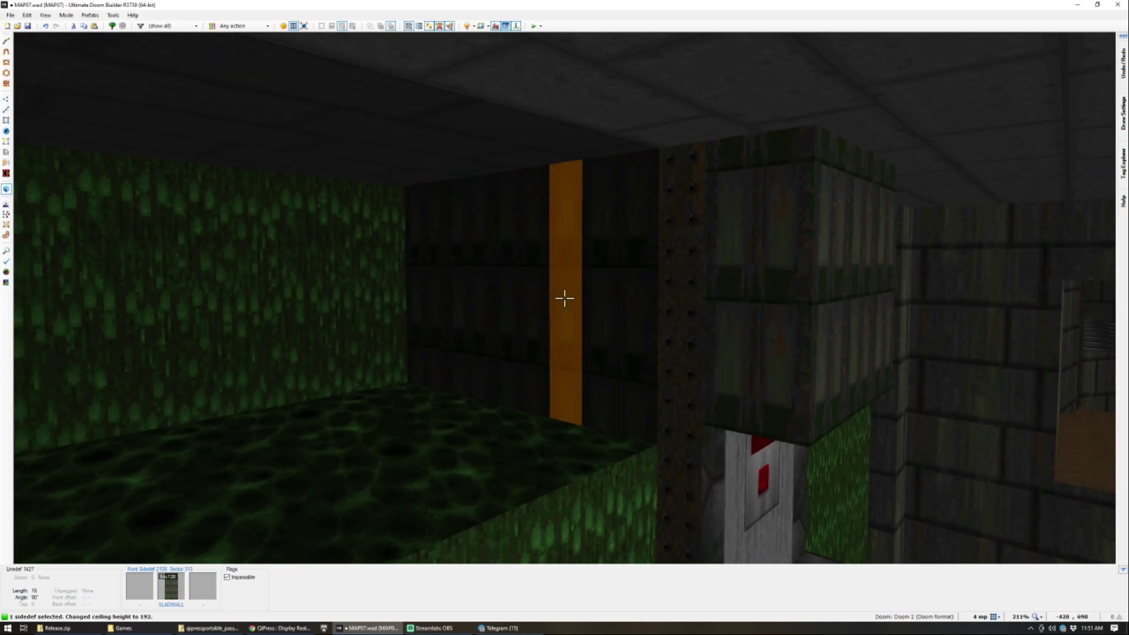
click(565, 298)
key(e)
click(565, 298)
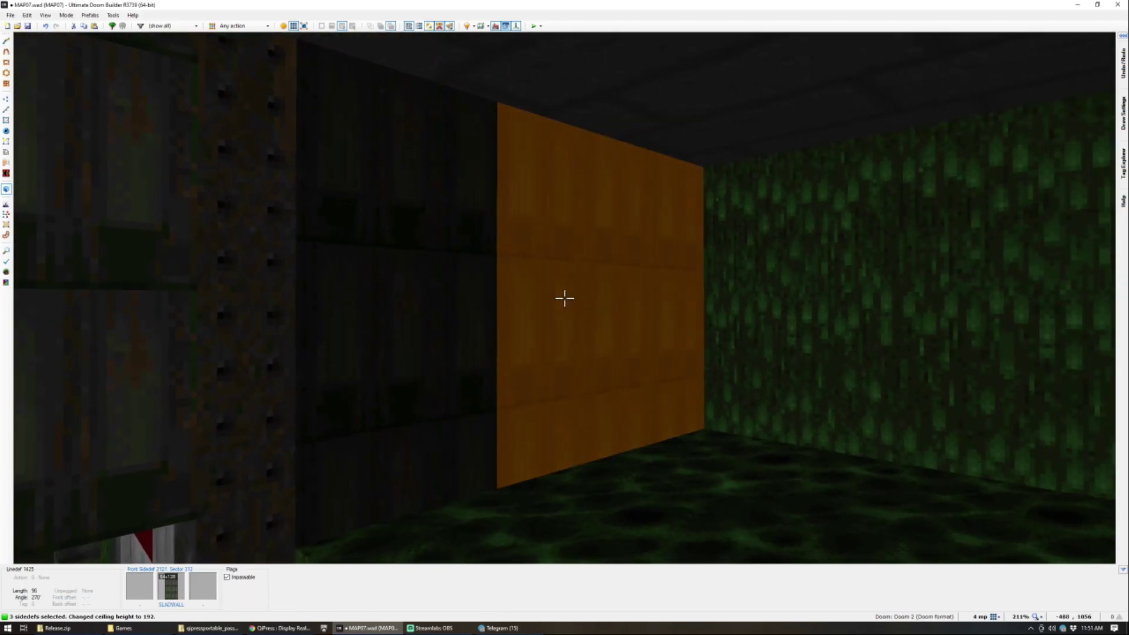
click(564, 299)
middle_click(565, 298)
text(DO)
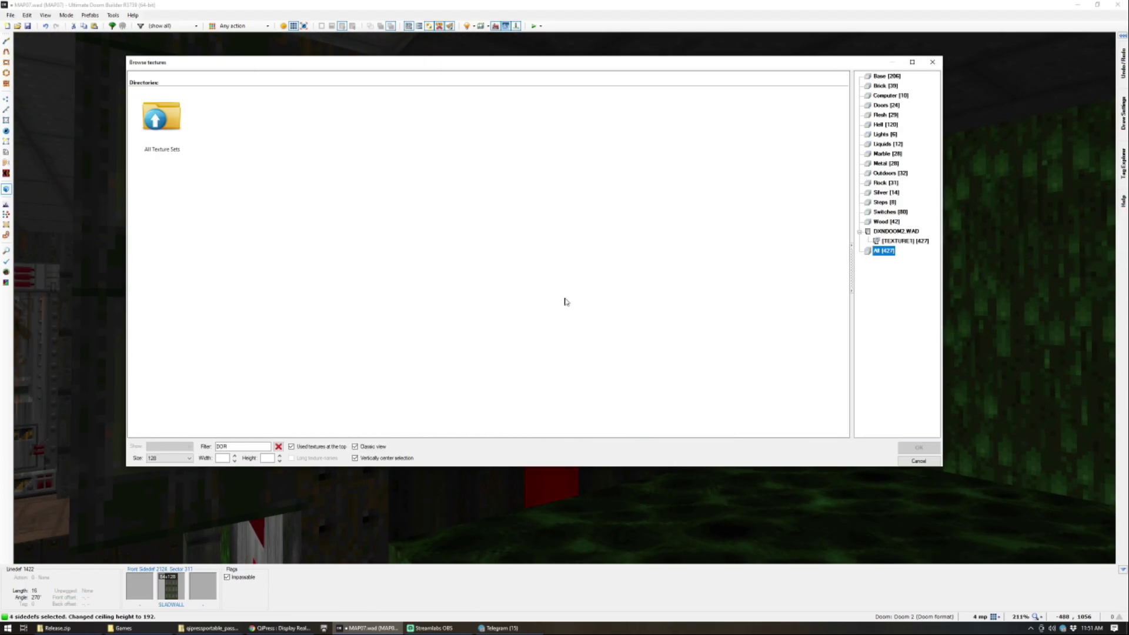
text(OR)
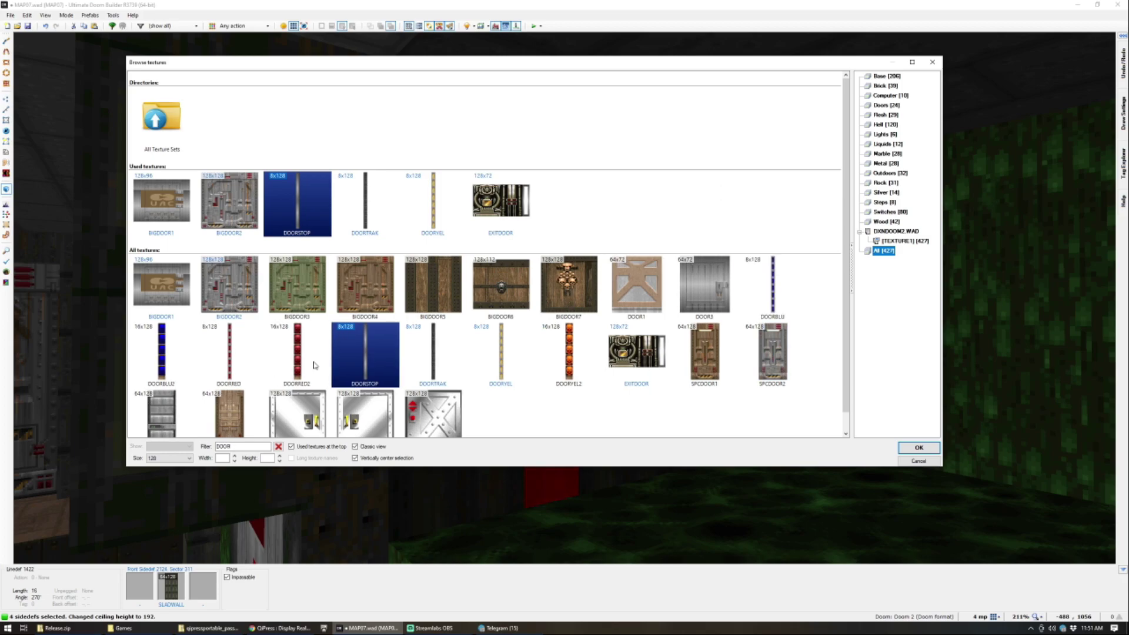
double_click(366, 211)
key(l)
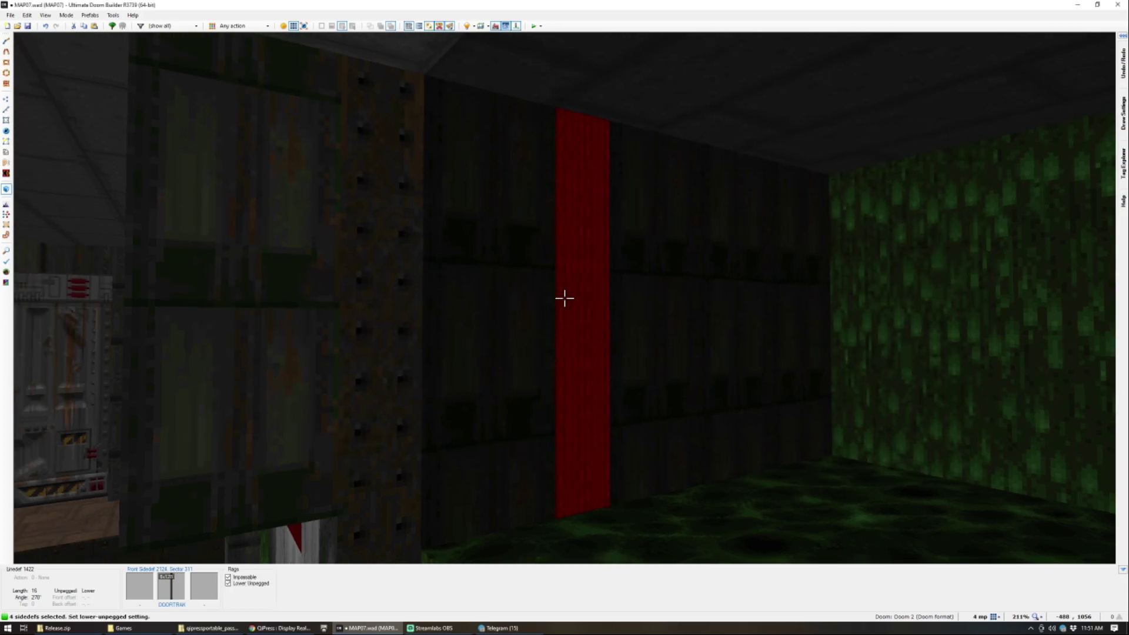
Step: Lower the ceilings of the two thin door strips in the nukage recesses to a height of 112
key(c)
click(564, 298)
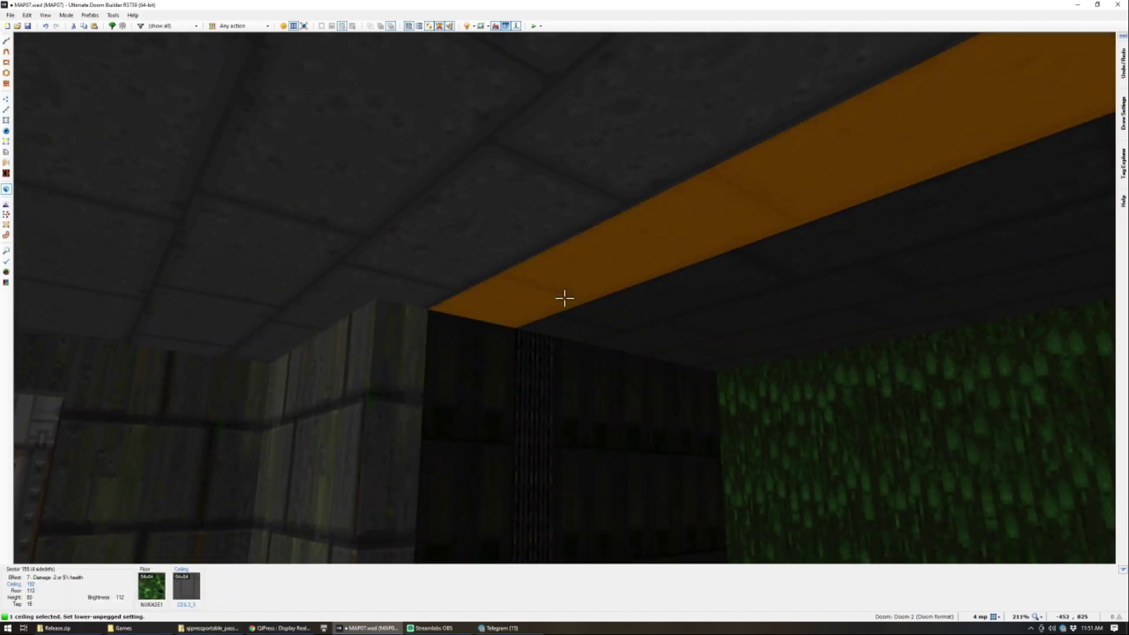
key(c)
click(565, 299)
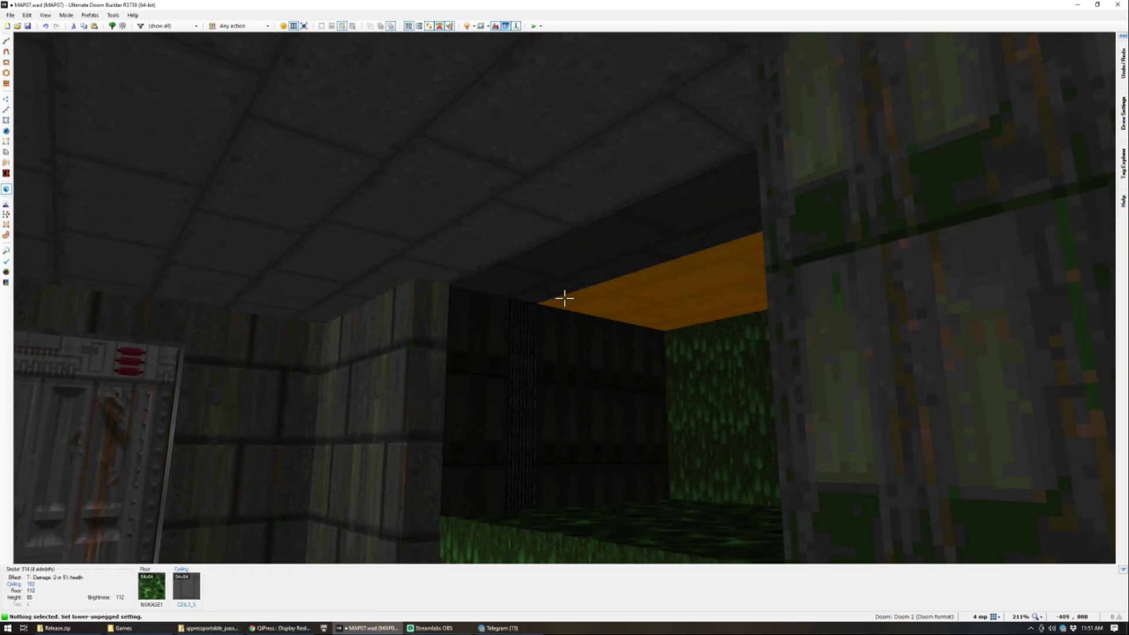
key(c)
click(565, 298)
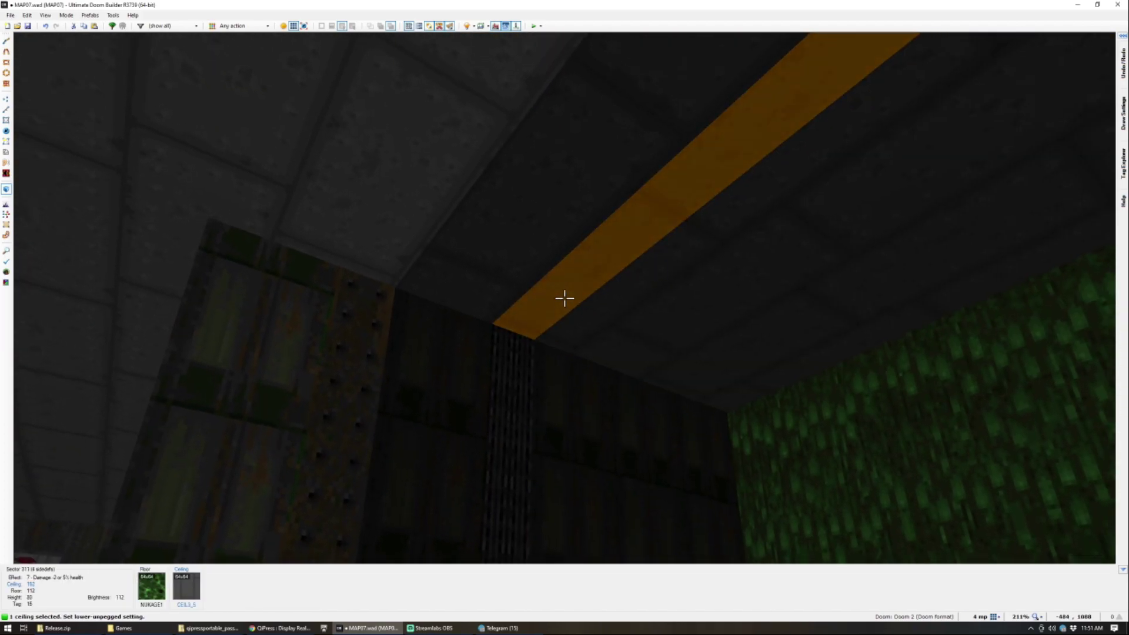
click(565, 298)
scroll(565, 298, down, 8)
scroll(564, 298, down, 6)
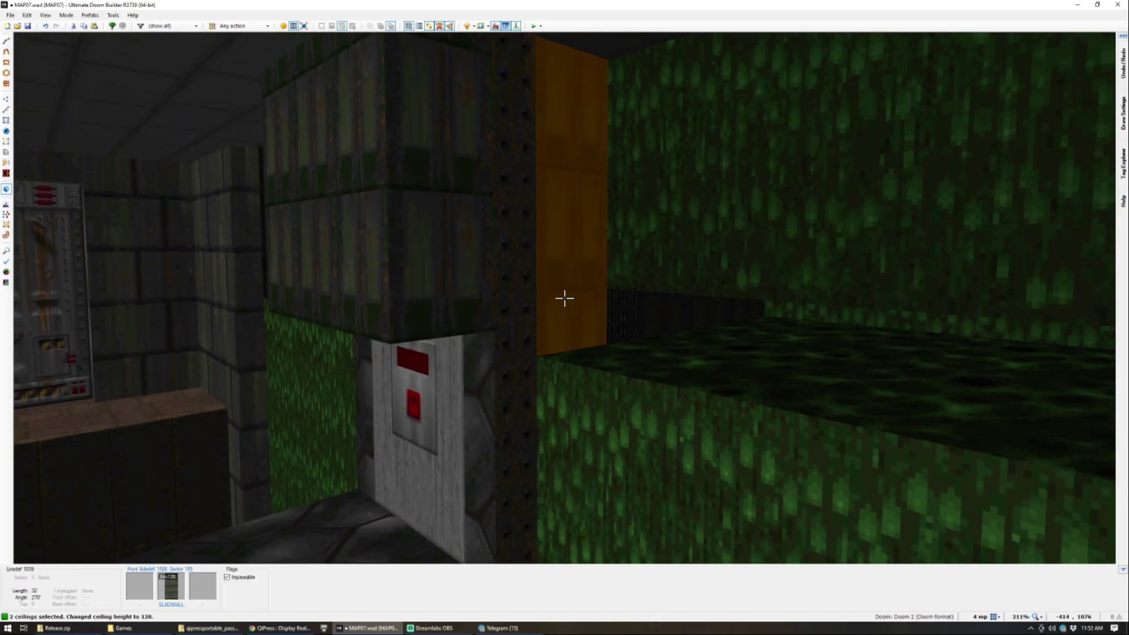
key(c)
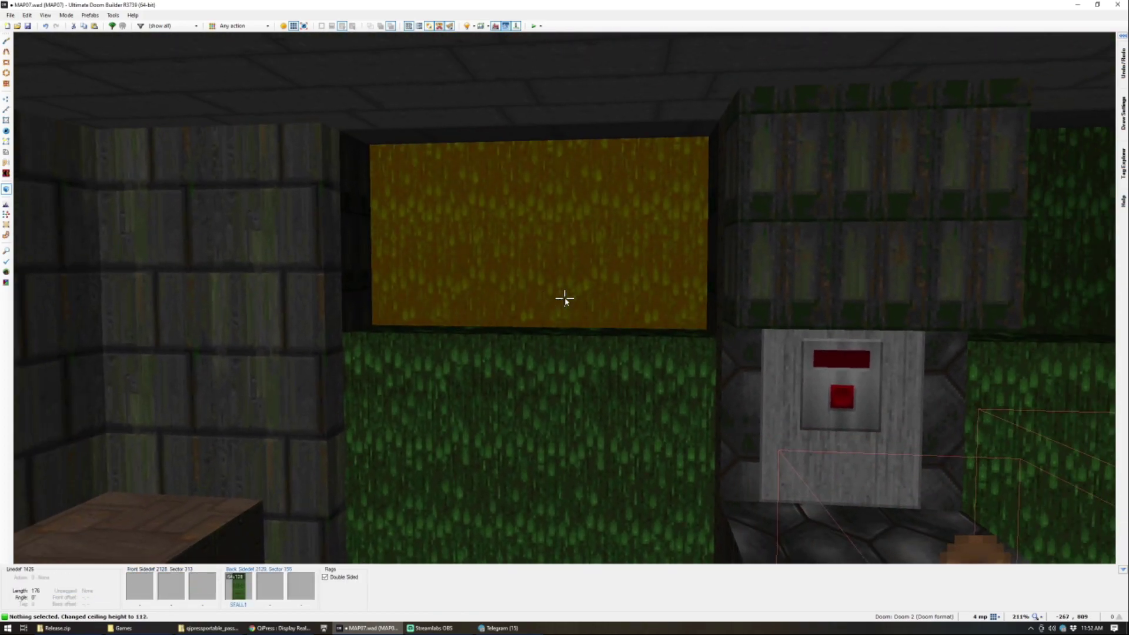
Step: Save the map and place an east-facing Cacodemon in the western end of the northern nukage recess
key(q)
key(ctrl+s)
scroll(552, 290, down, 3)
scroll(388, 180, up, 2)
scroll(388, 181, up, 2)
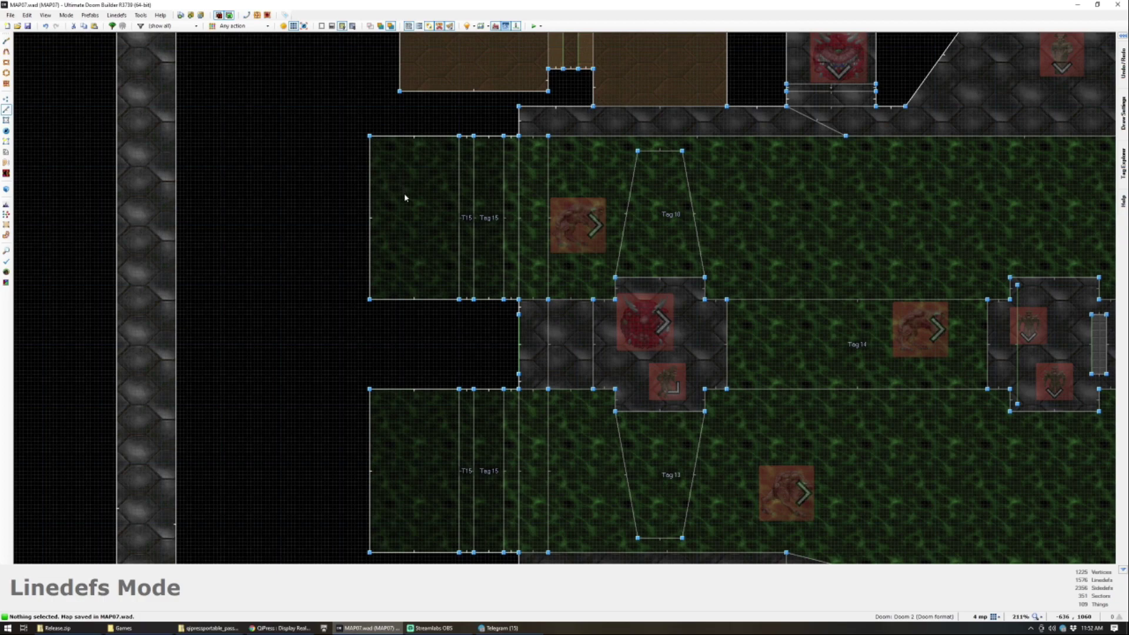
key(t)
key(Insert)
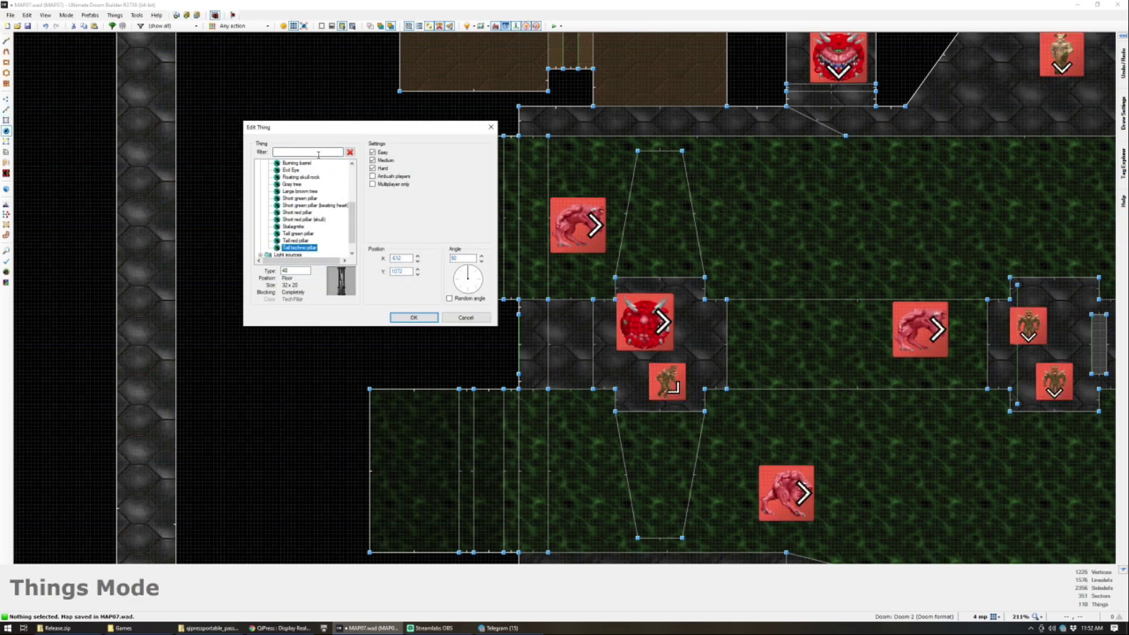
text(caco)
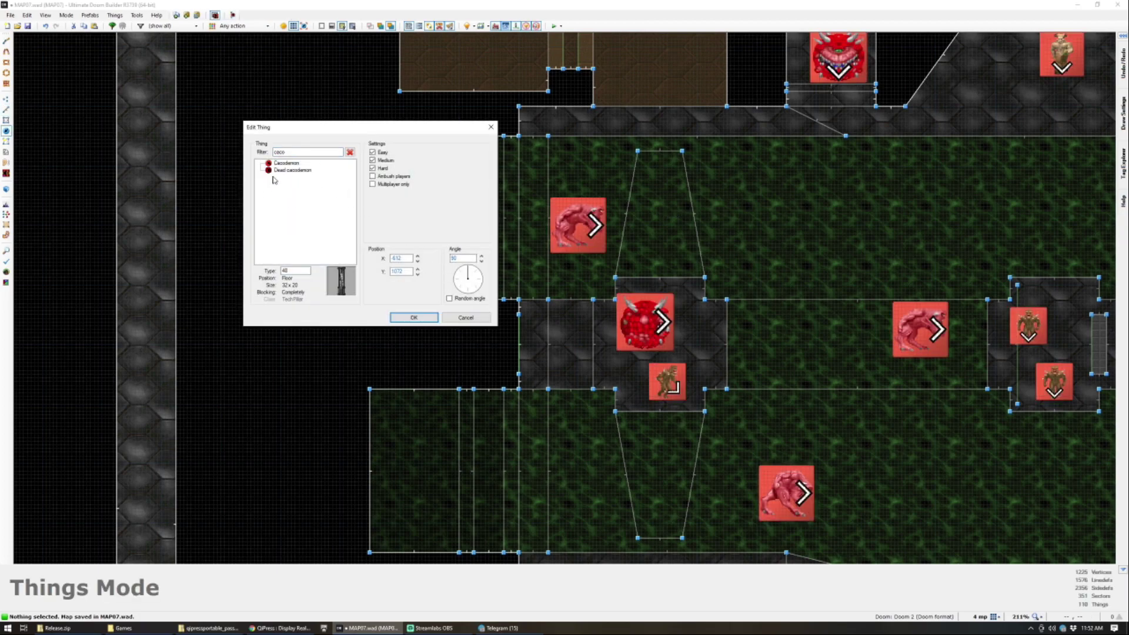
click(415, 318)
Step: Place three east-facing Lost Souls in the western end of the southern nukage recess and save the map
key(Insert)
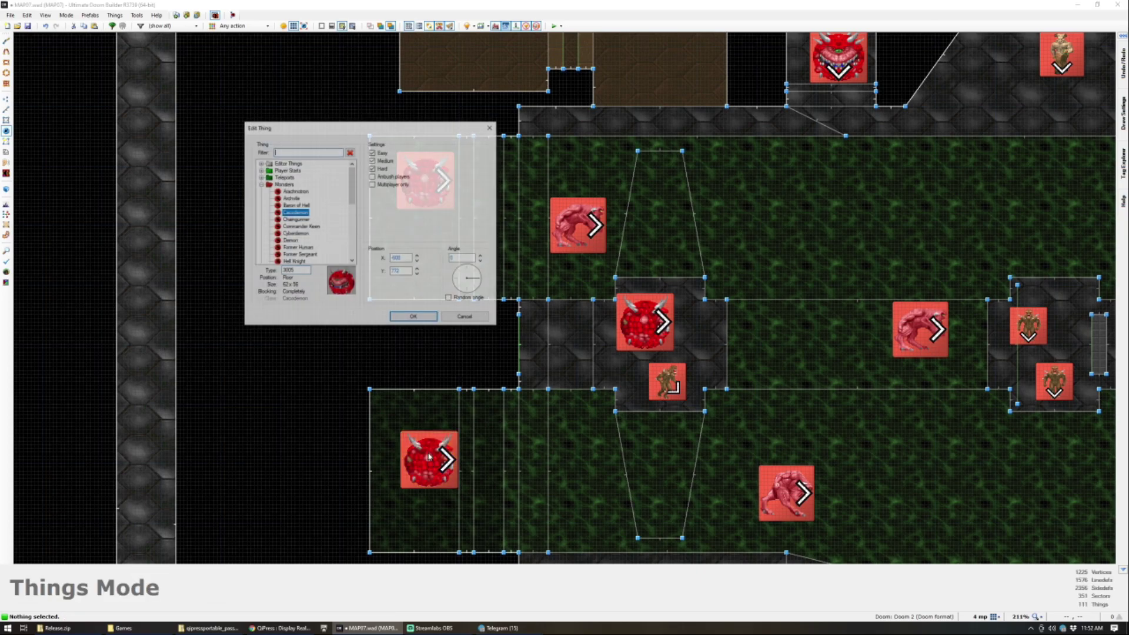
text(lost)
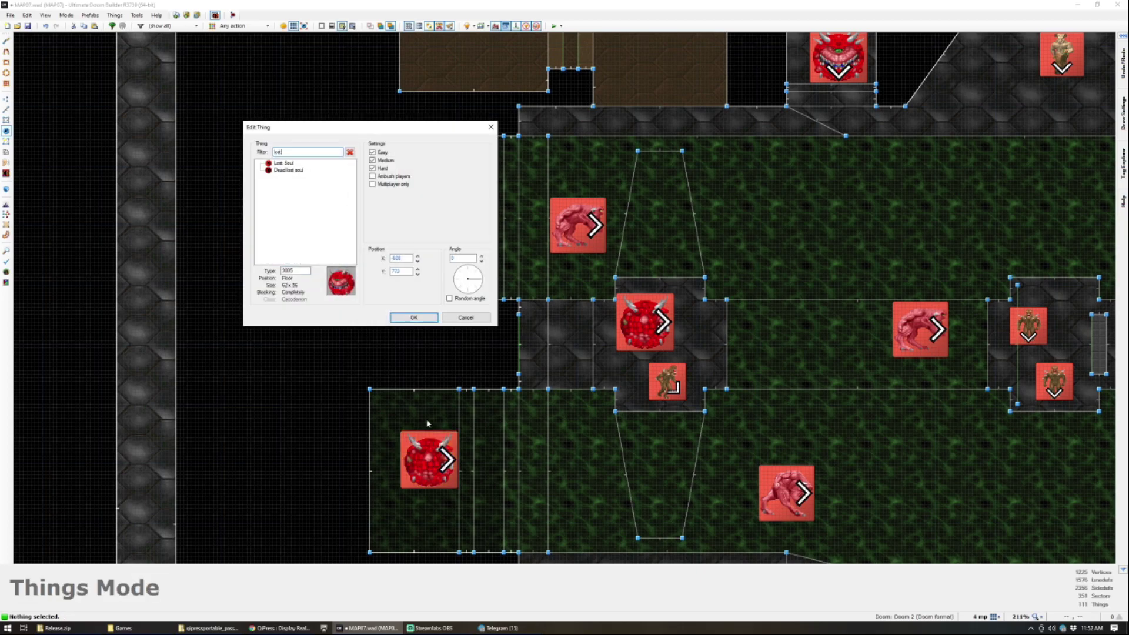
click(285, 163)
click(415, 318)
drag(424, 428, 419, 426)
right_drag(430, 418, 430, 420)
key(ctrl+c)
key(ctrl+v)
click(431, 509)
key(ctrl+v)
click(427, 453)
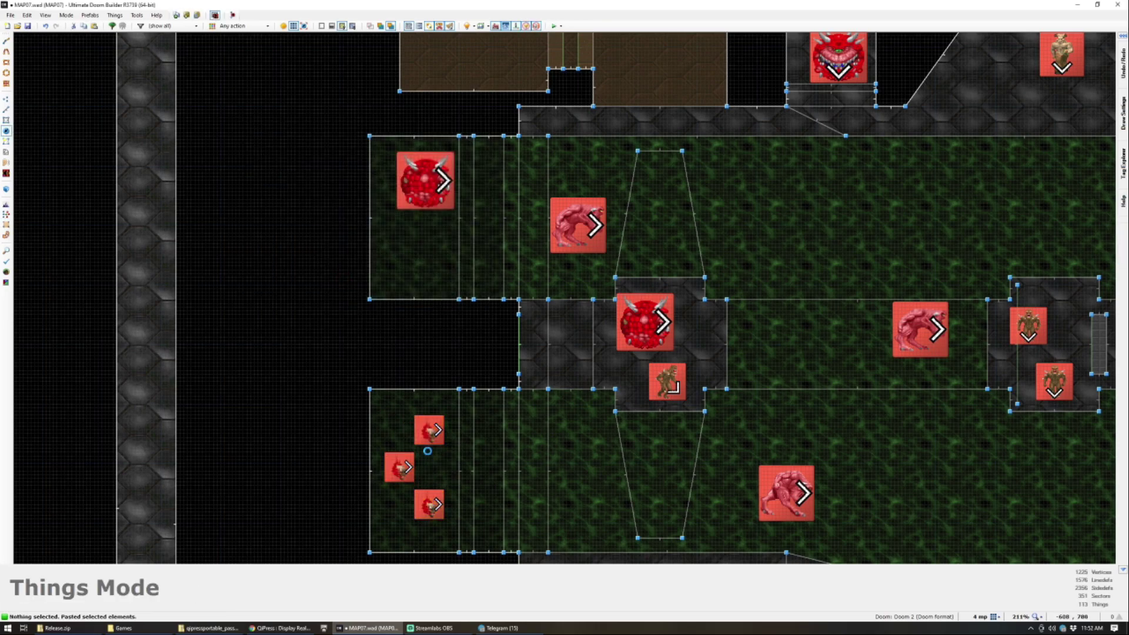
scroll(429, 455, down, 3)
scroll(418, 436, up, 2)
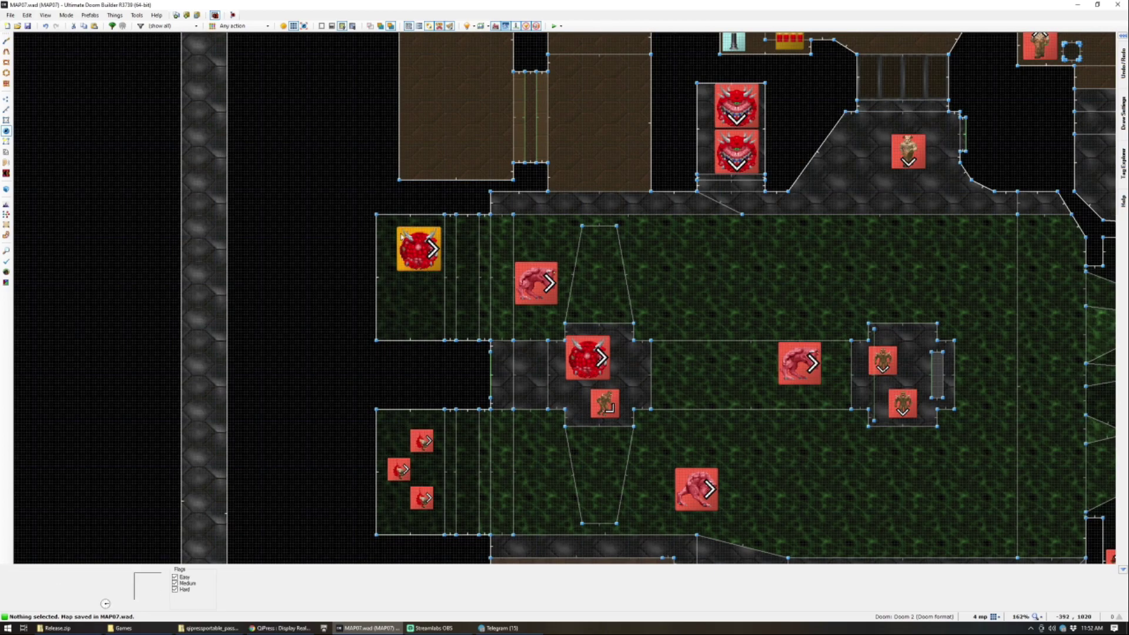
Step: Survey the areas around the nukage room in the map layout and examine the southern brick rooms and doors in 3D
key(s)
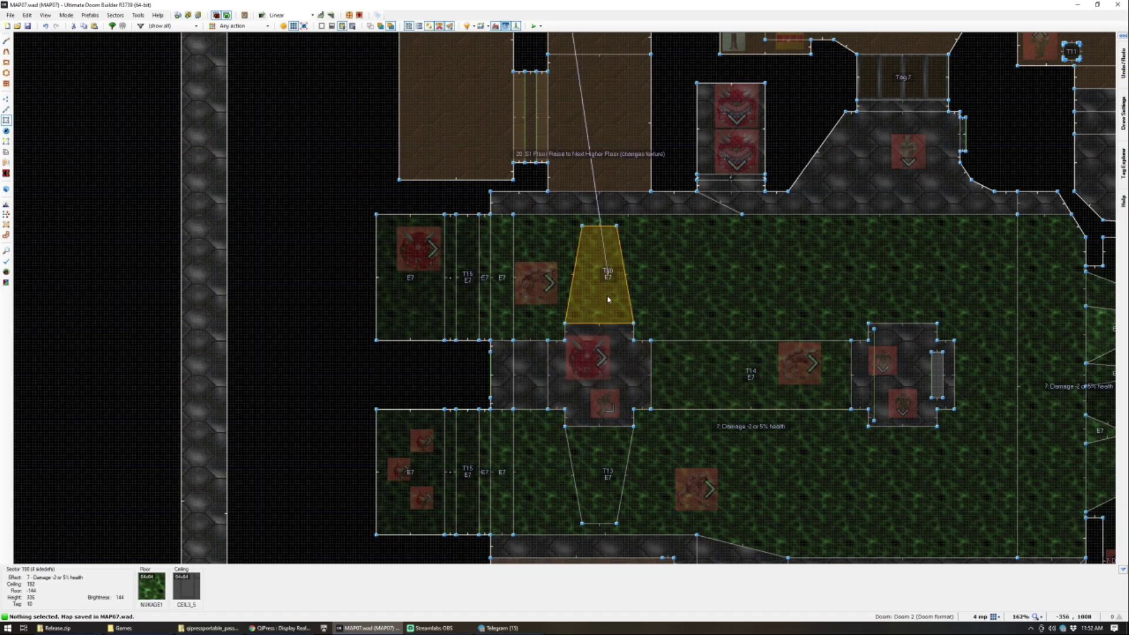
scroll(697, 226, down, 5)
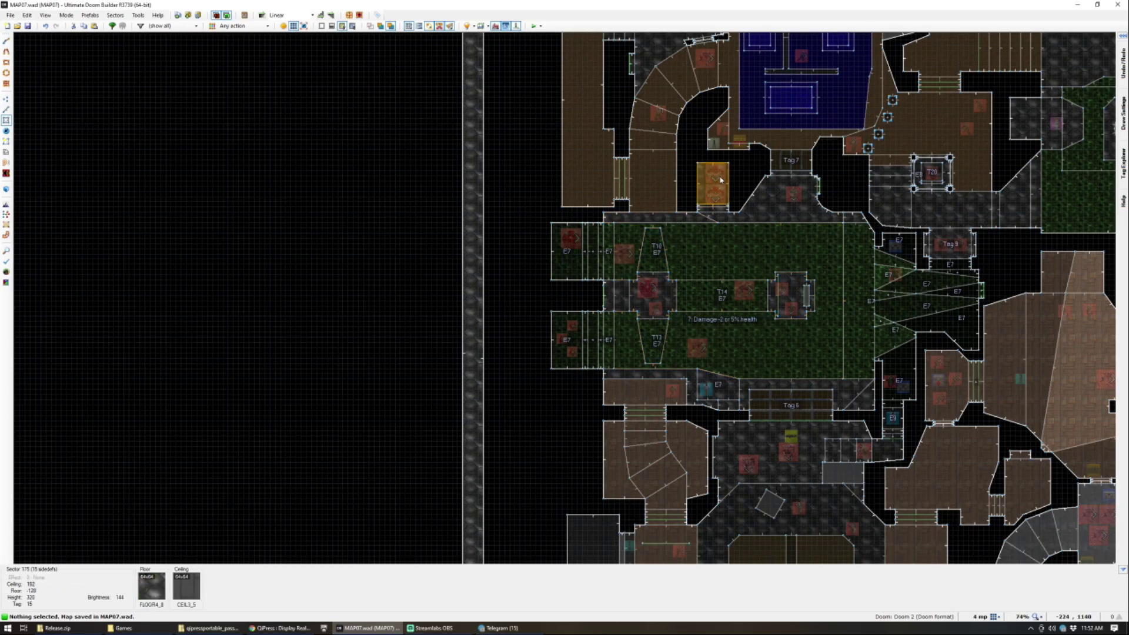
scroll(757, 116, down, 8)
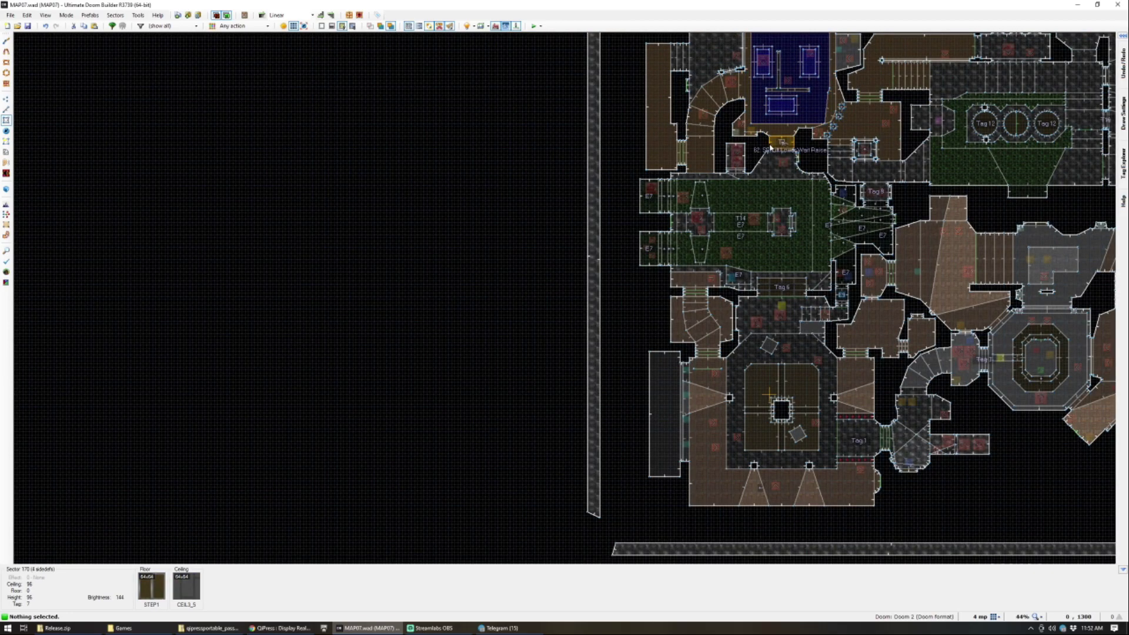
scroll(759, 162, up, 3)
scroll(757, 164, up, 1)
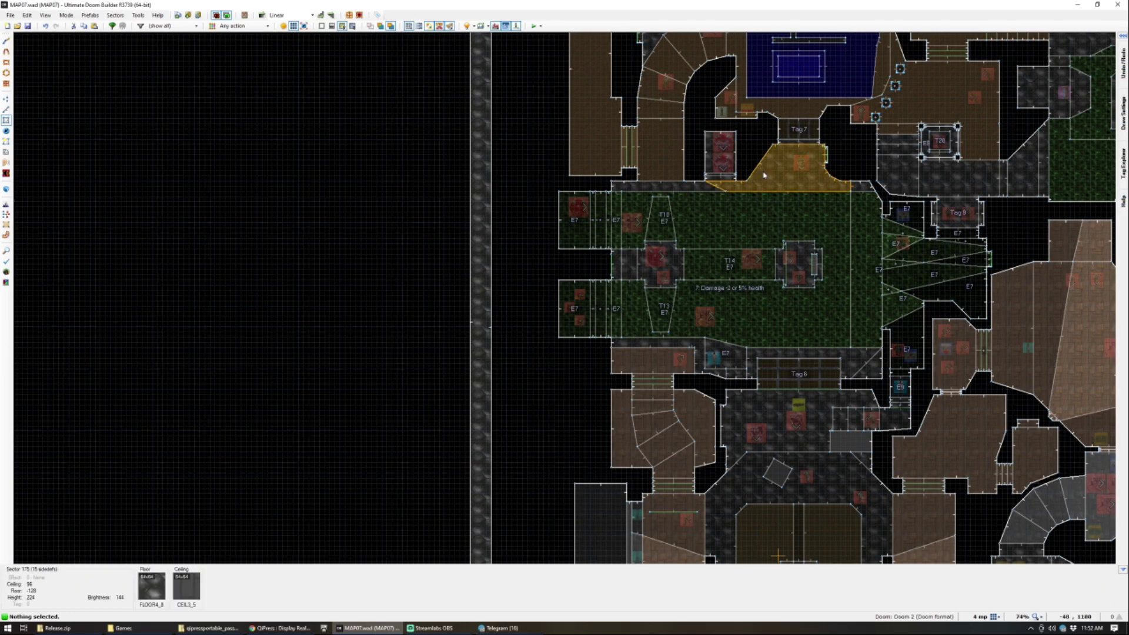
scroll(718, 178, down, 1)
scroll(742, 206, up, 1)
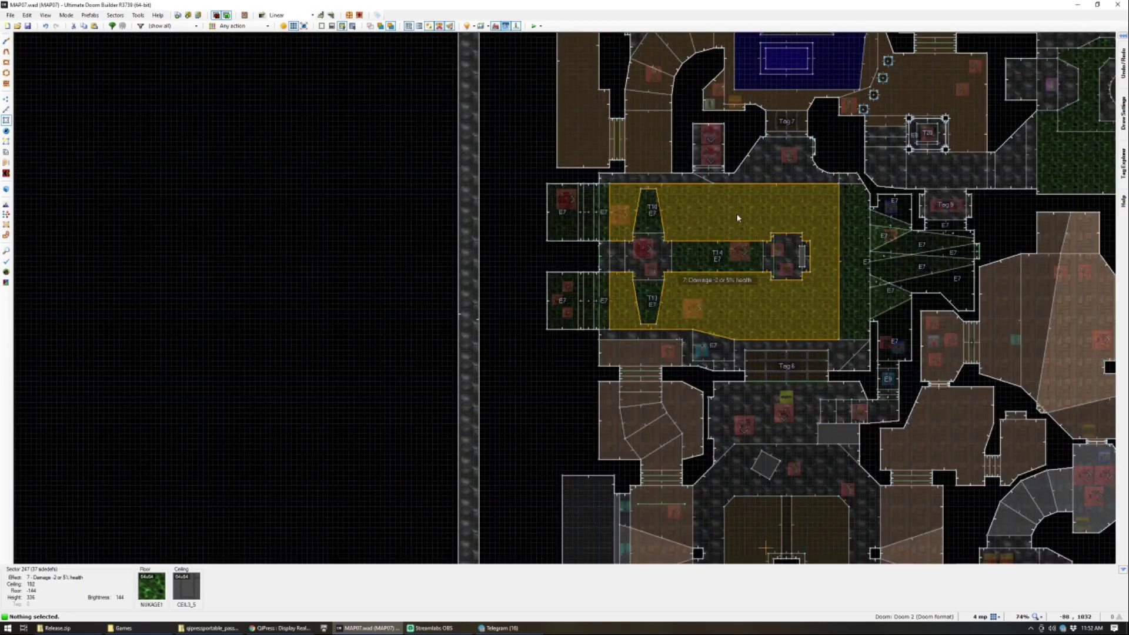
key(q)
key(s)
key(w)
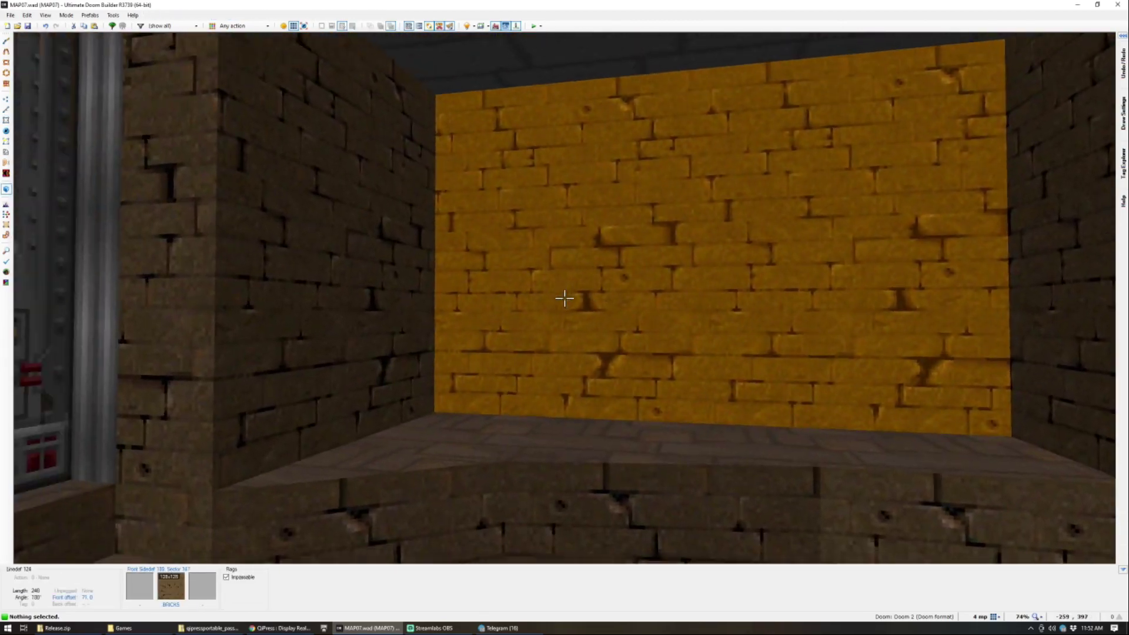
key(w)
key(w)
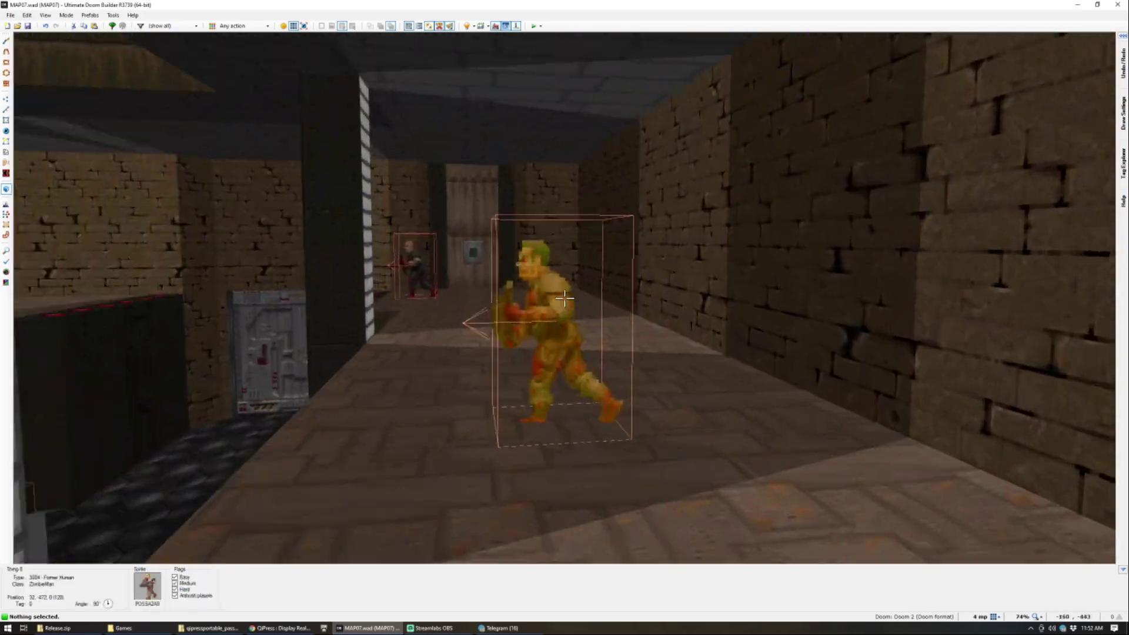
key(w)
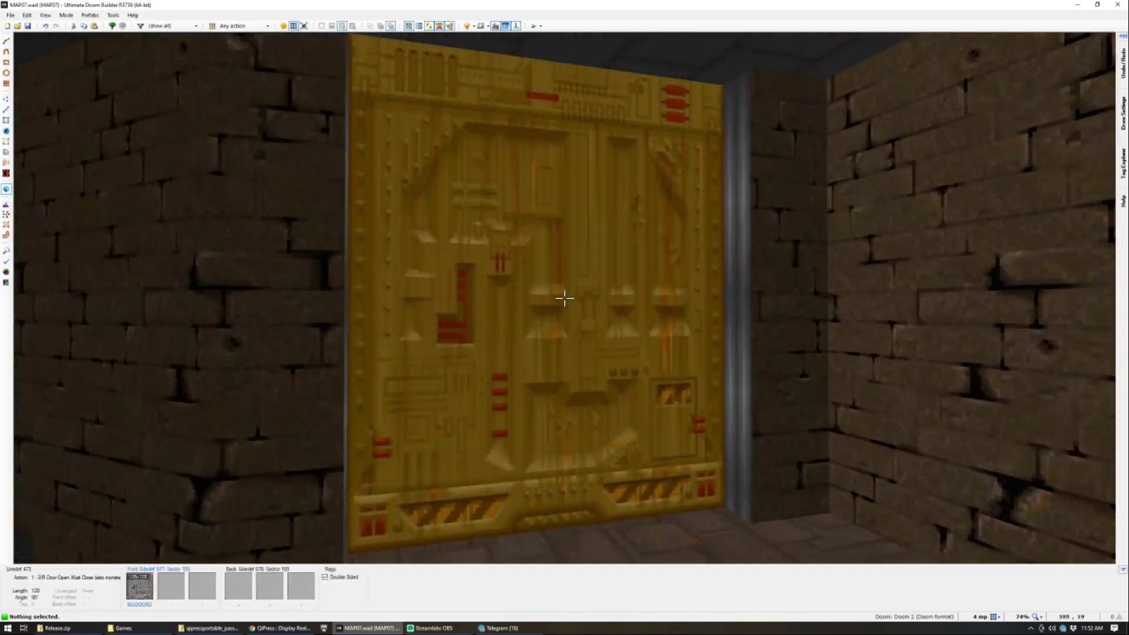
key(q)
Step: Examine the small side room east of the brown brick room, including its doorway, in the layout and in 3D
scroll(564, 298, down, 3)
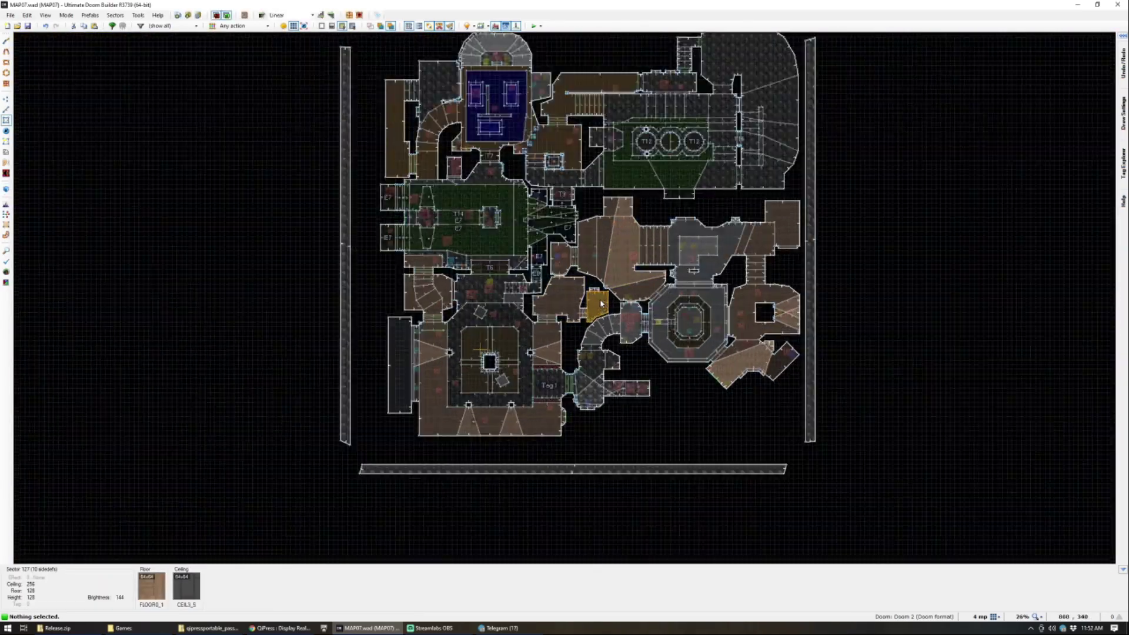
scroll(553, 307, up, 8)
scroll(529, 330, down, 4)
scroll(531, 352, up, 3)
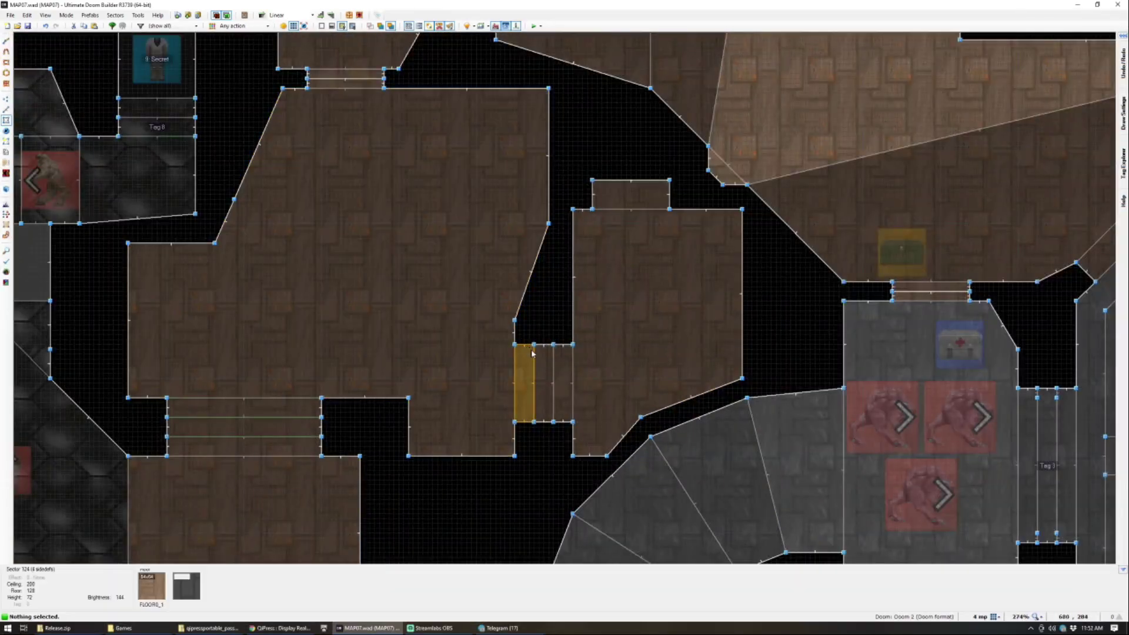
key(q)
key(s)
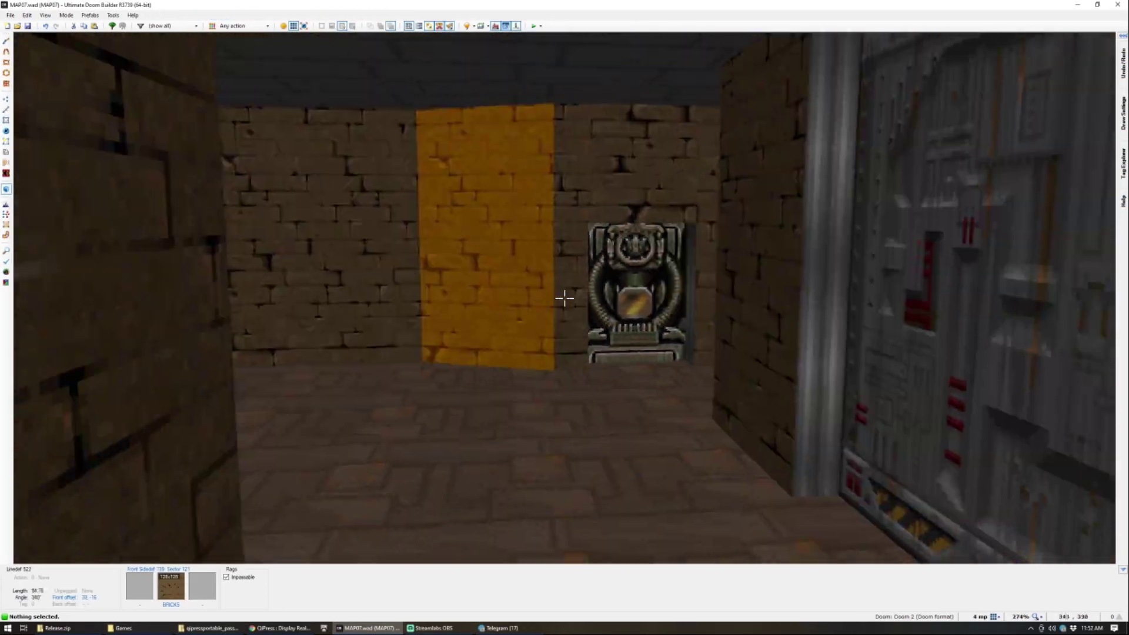
key(q)
scroll(565, 302, up, 3)
scroll(655, 294, down, 2)
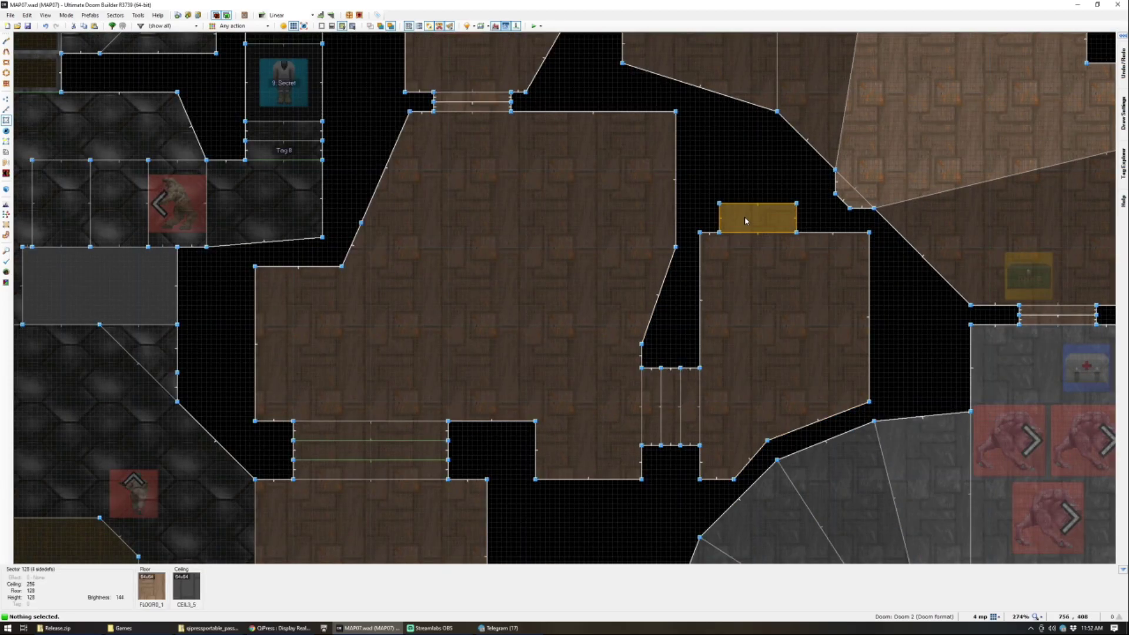
Step: Delete the small side room east of the brown brick room together with its northern alcove
key(q)
key(s)
key(q)
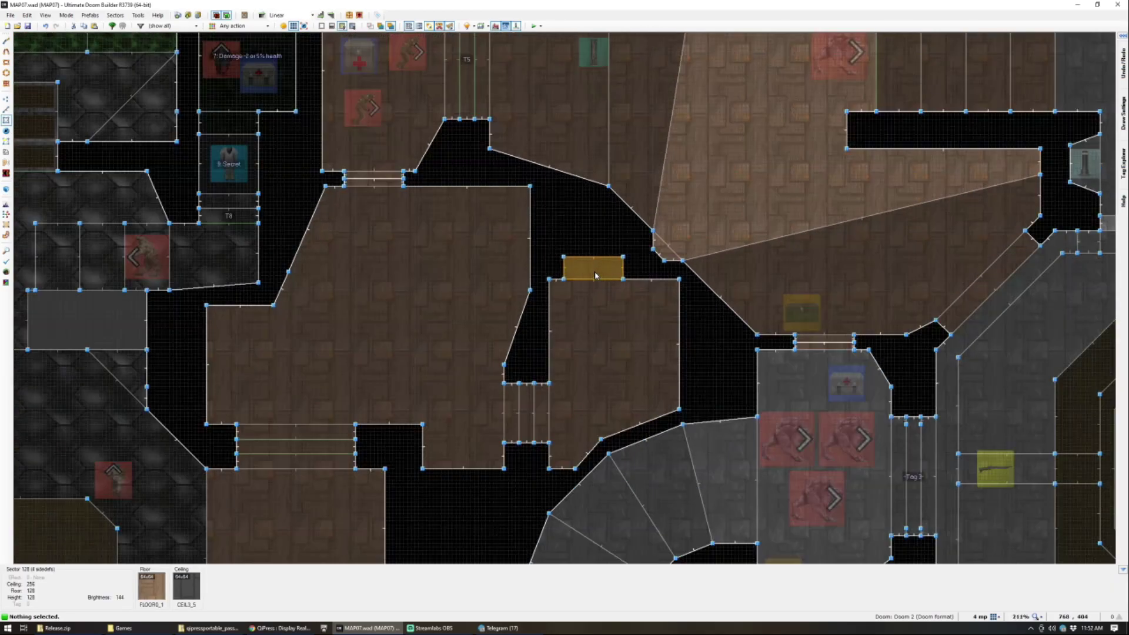
click(597, 316)
key(Delete)
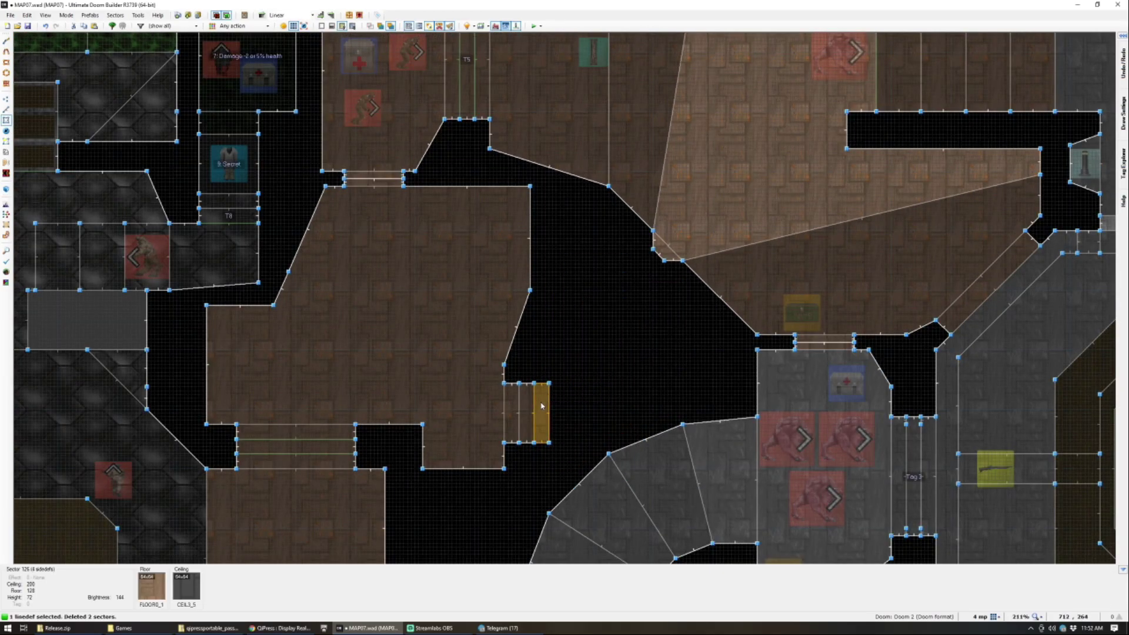
Step: Delete the remaining doorway strip on the brown brick room's east wall together with its two leftover vertices
key(Delete)
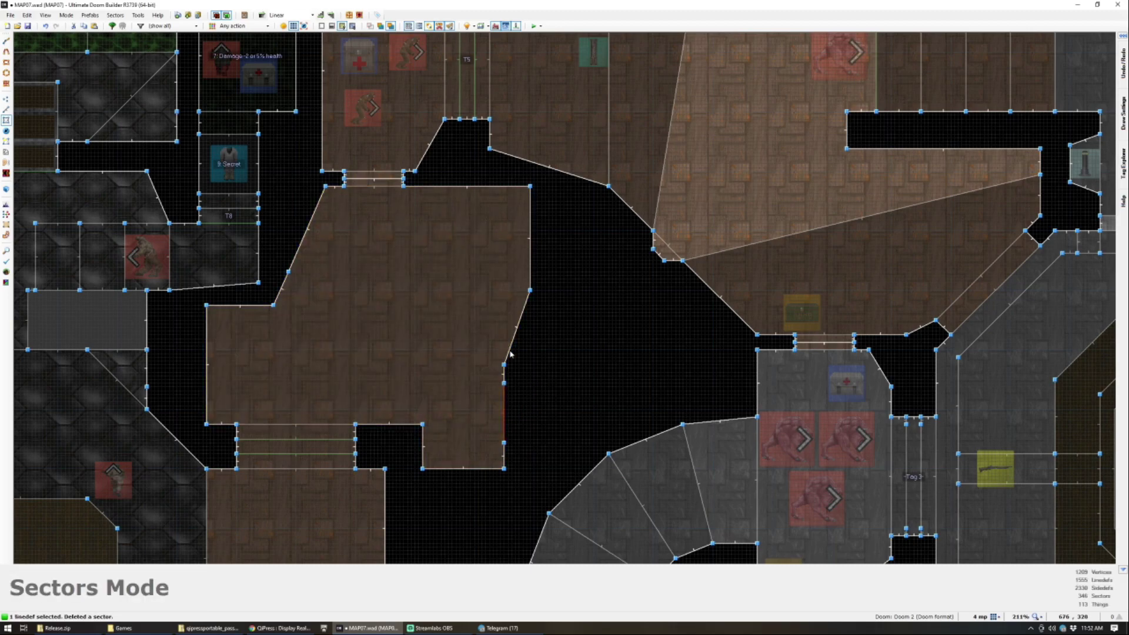
scroll(504, 396, up, 1)
scroll(504, 400, down, 3)
key(v)
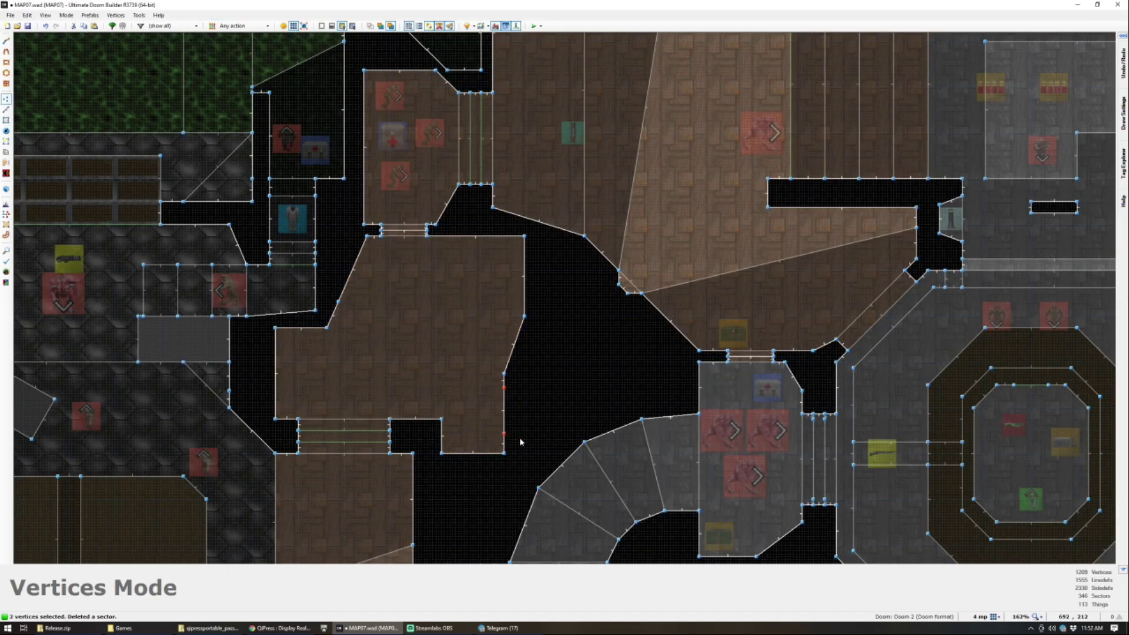
Step: Reshape the brown brick room's east side into a straight north-south wall and remove the protrusion at its southeast corner
scroll(505, 395, up, 2)
drag(504, 373, 533, 413)
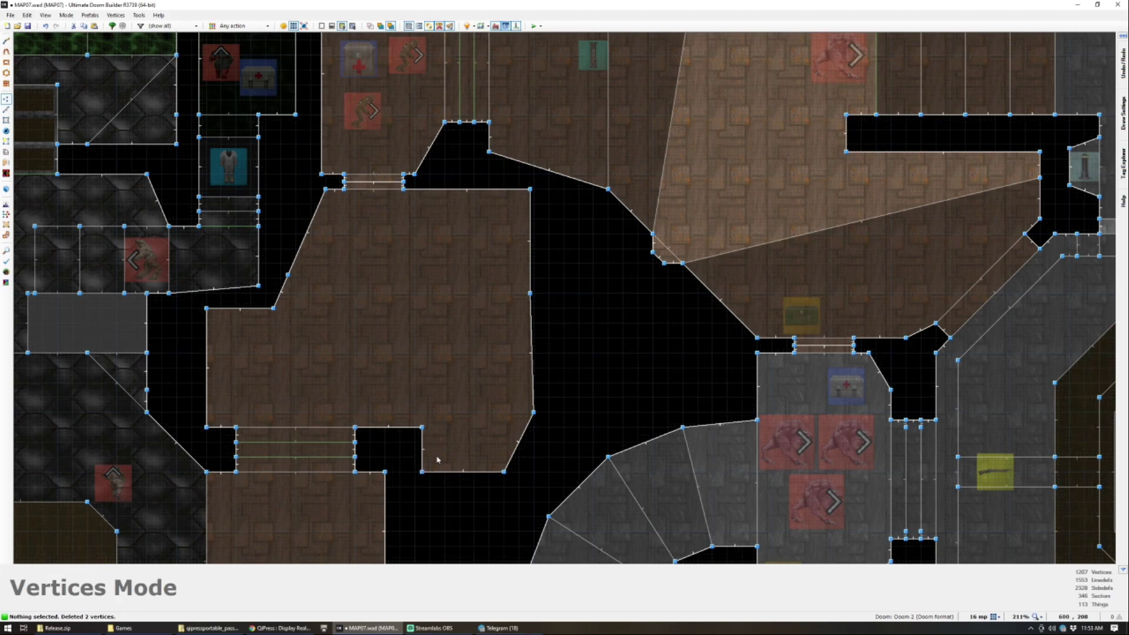
drag(422, 471, 467, 430)
drag(495, 468, 500, 459)
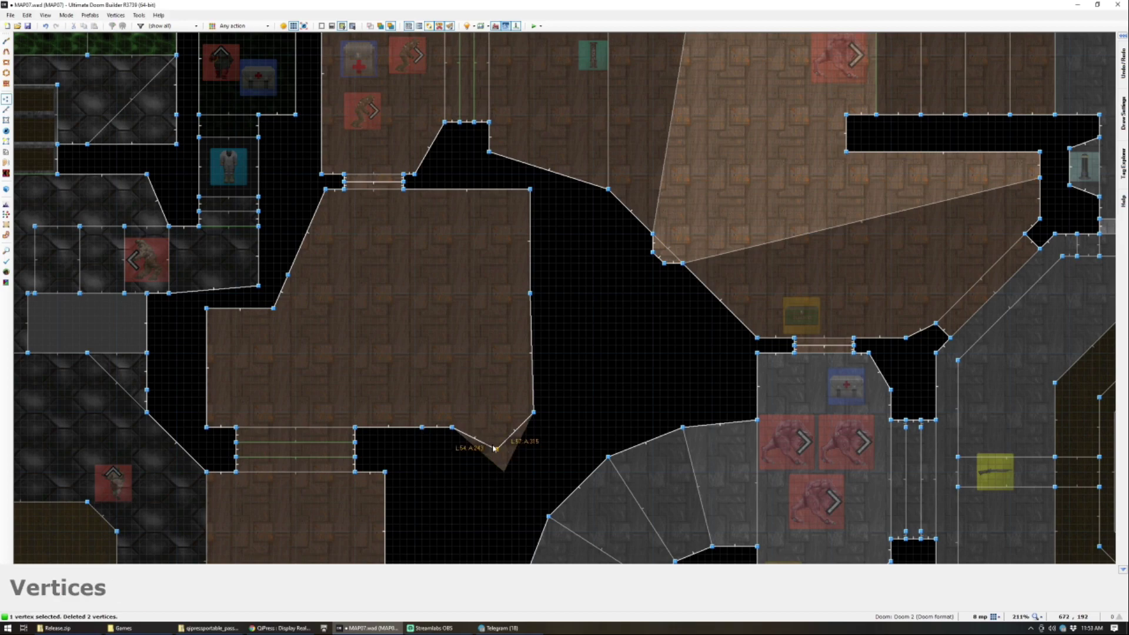
drag(454, 360, 454, 359)
drag(529, 401, 521, 362)
drag(453, 295, 452, 193)
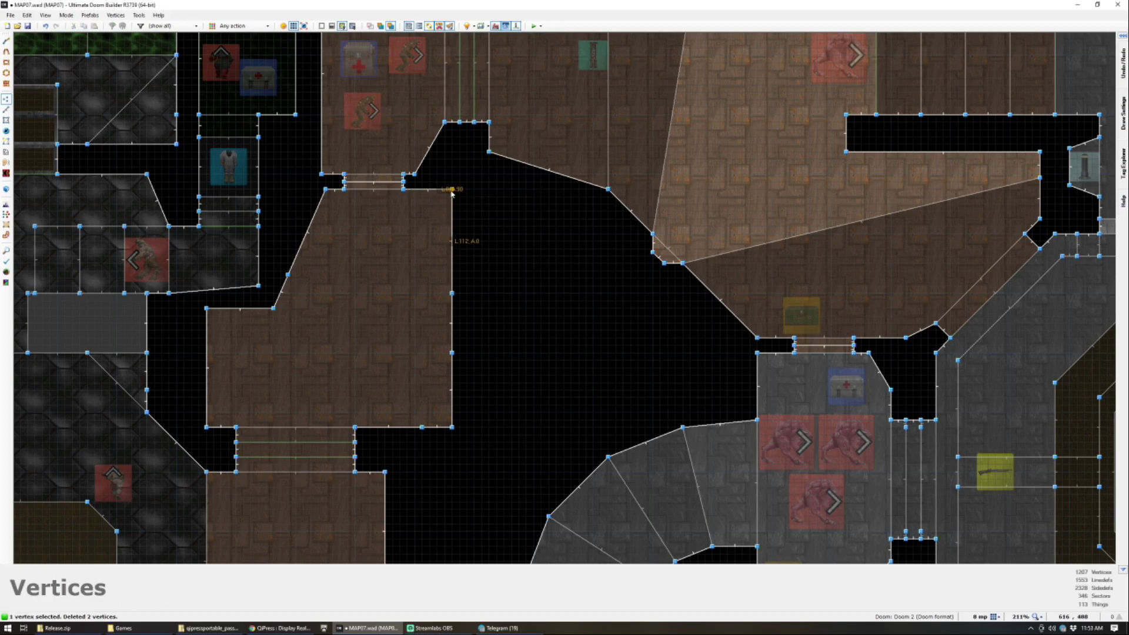
Step: Draw three adjoining doorway sectors, each 16 units deep and 64 units wide, on the brown brick room's east wall
scroll(440, 303, up, 3)
key(d)
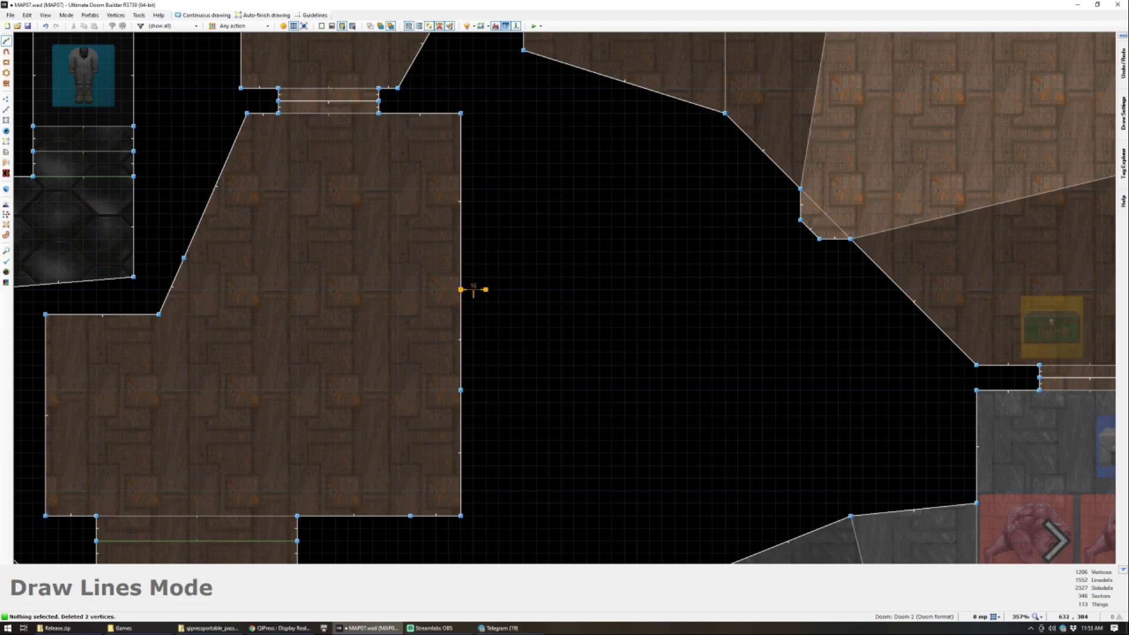
click(468, 391)
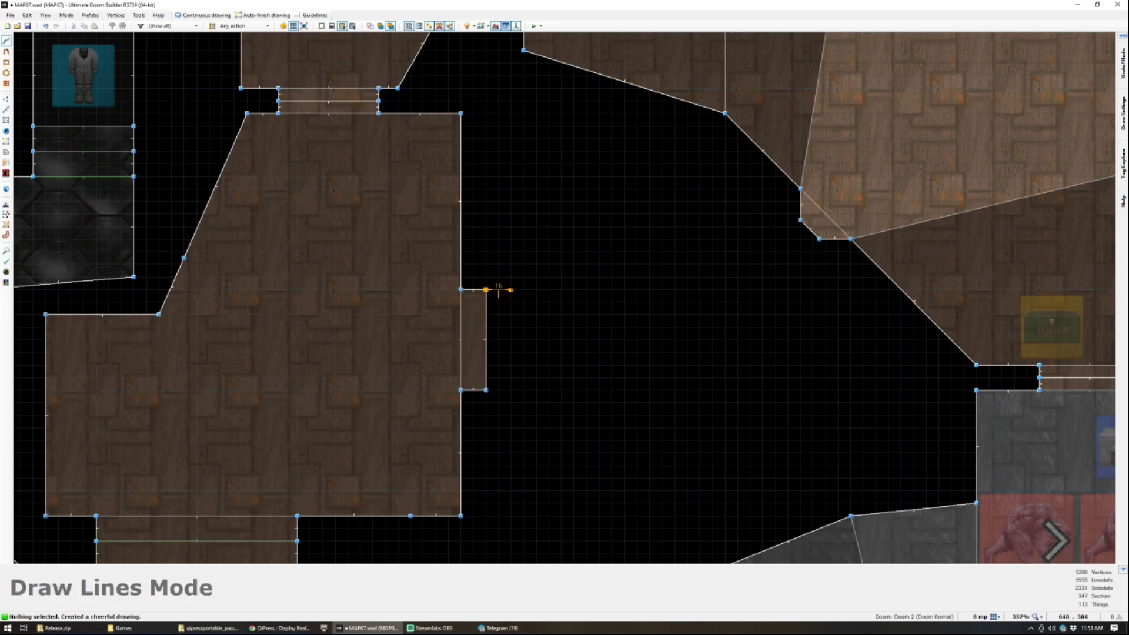
click(486, 390)
key(d)
click(511, 289)
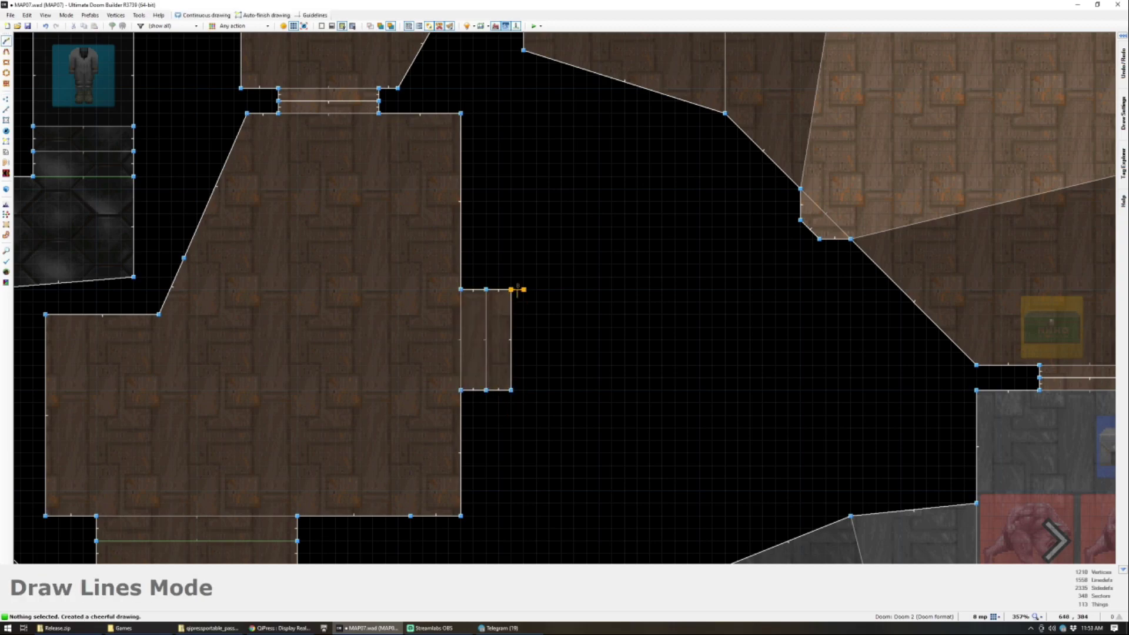
click(511, 389)
Step: Lower the ceilings of the three new doorway sectors to 192
key(w)
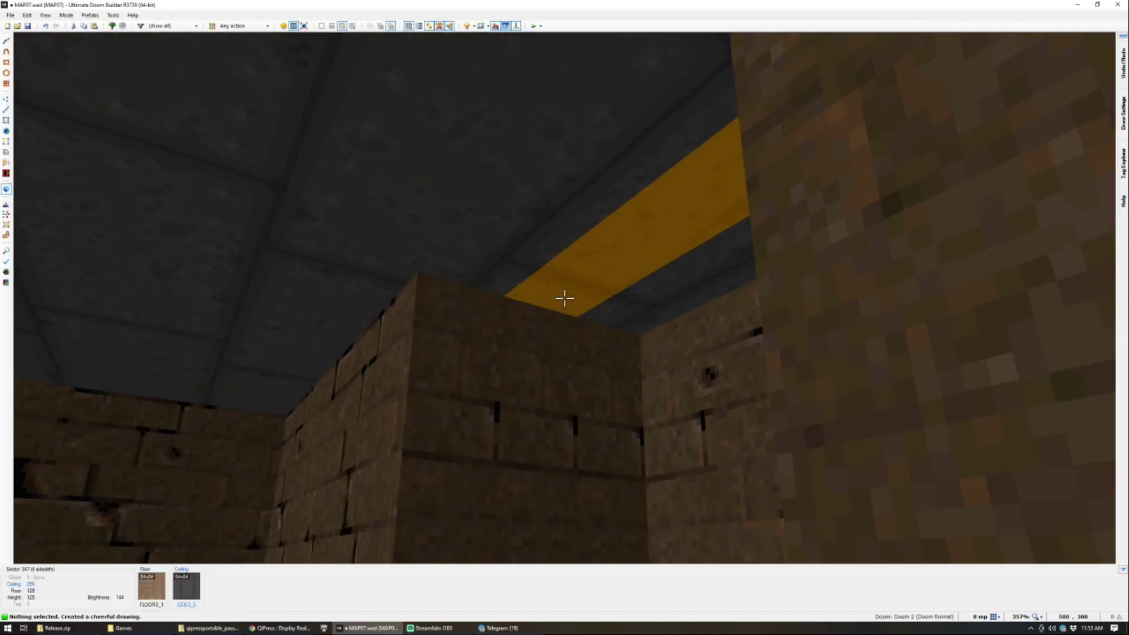
click(565, 298)
click(565, 298)
click(564, 298)
scroll(565, 298, down, 8)
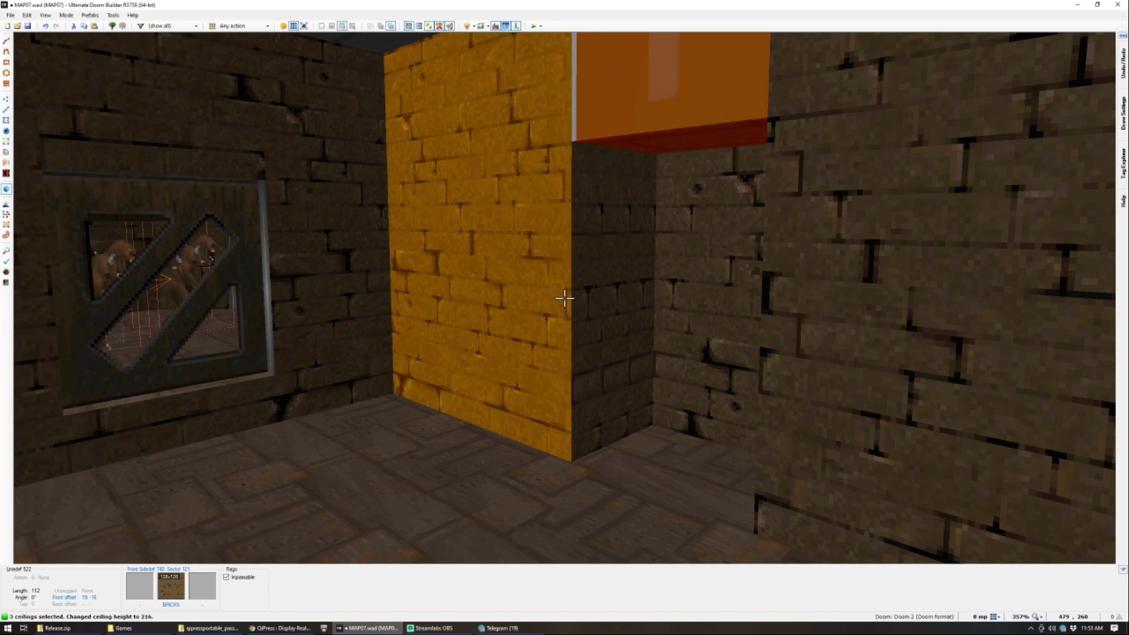
scroll(565, 298, down, 3)
scroll(565, 298, up, 3)
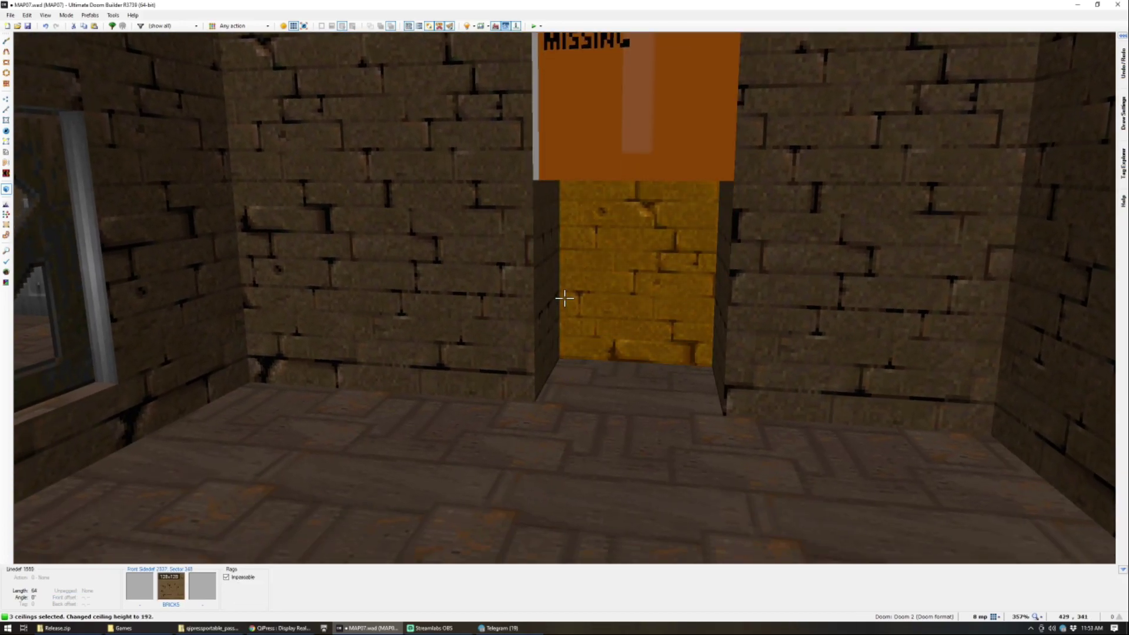
Step: Copy the BRICKS texture and apply it to the missing upper wall above the new doorway
key(ctrl+c)
key(w)
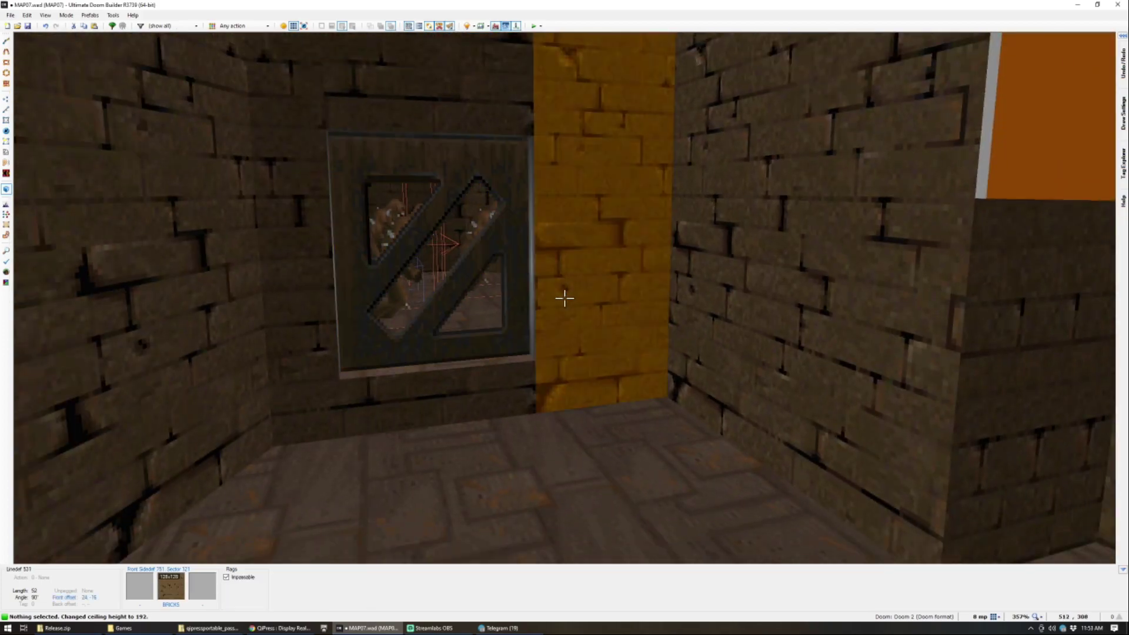
key(ctrl+v)
key(w)
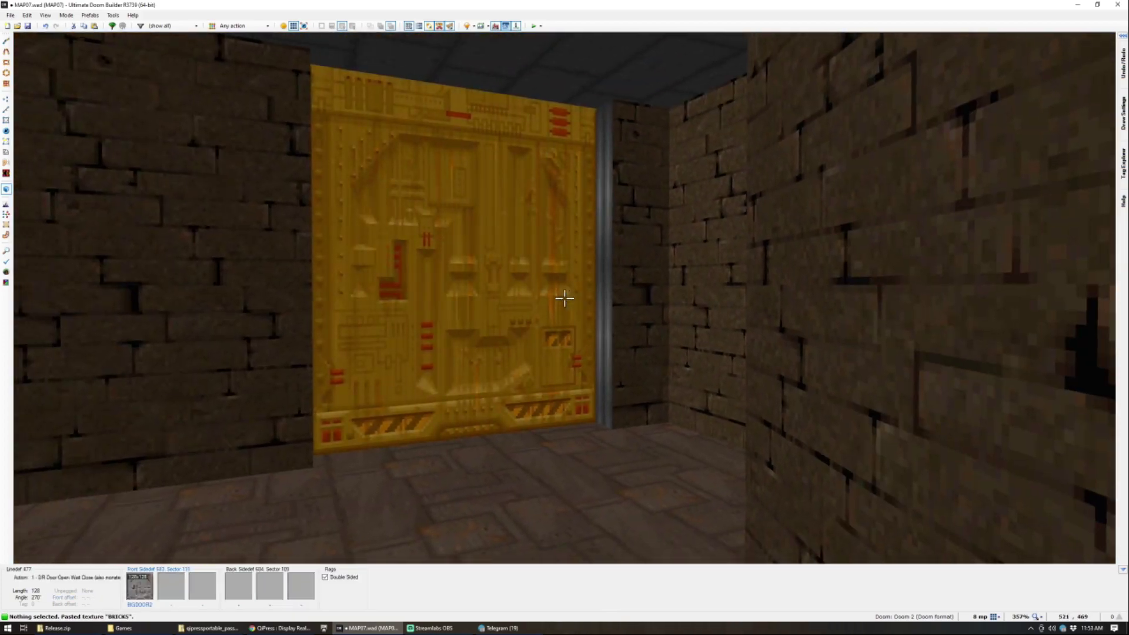
key(w)
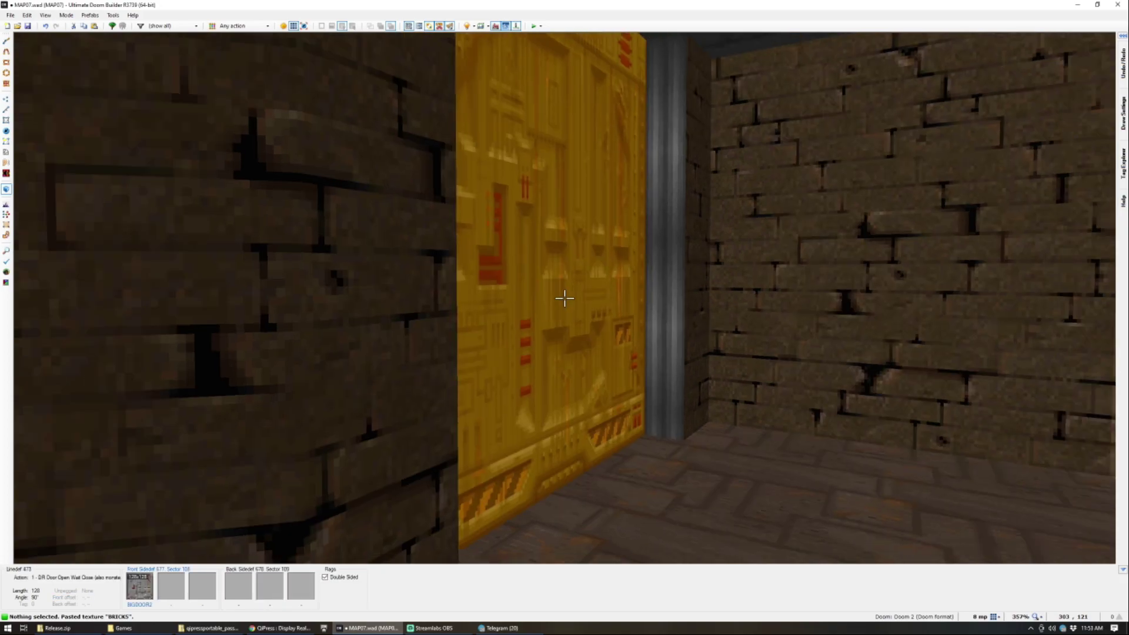
key(w)
key(q)
Step: Resize the doorway sectors so the outer two are 8 units deep and the middle one is 16 units deep
scroll(568, 280, down, 5)
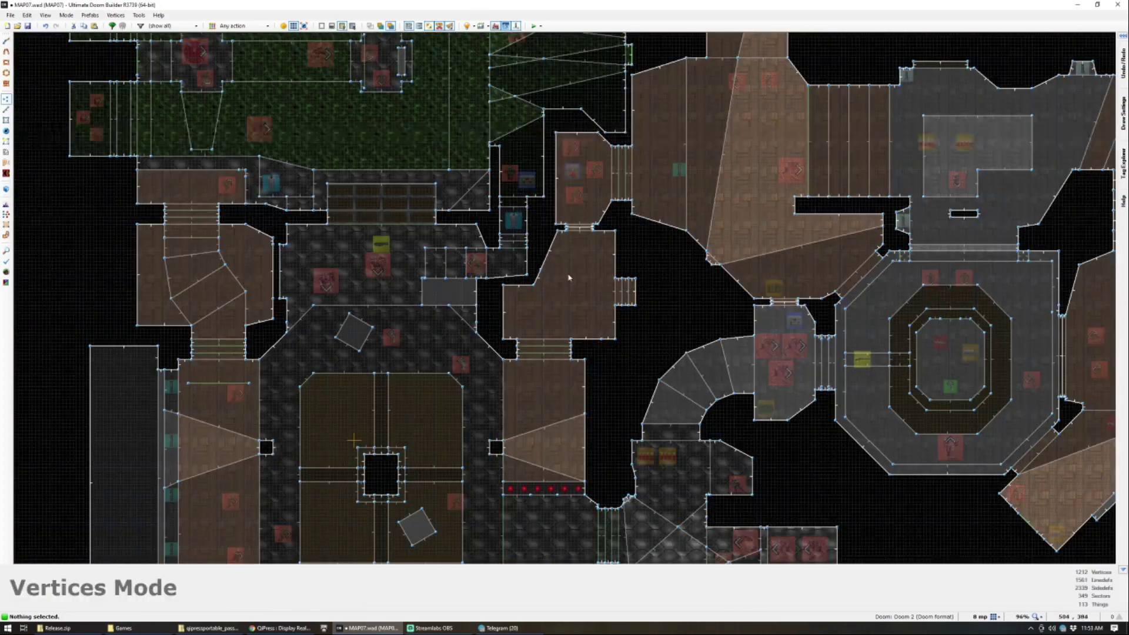
scroll(569, 273, up, 4)
scroll(587, 213, down, 4)
scroll(676, 257, up, 5)
drag(645, 213, 675, 339)
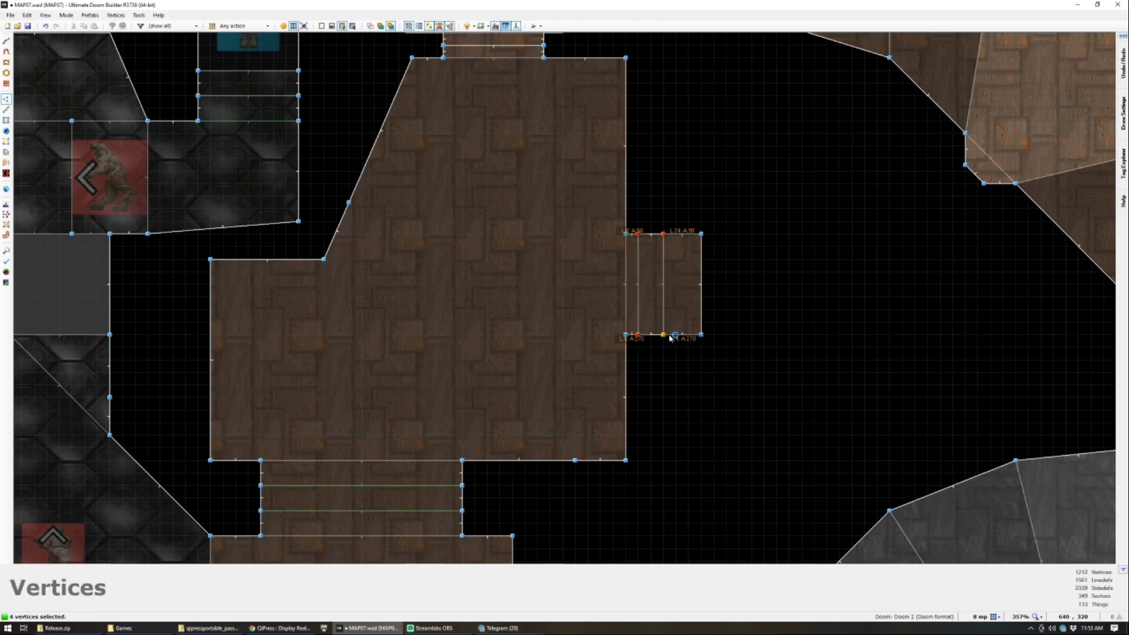
drag(733, 385, 732, 385)
drag(701, 334, 676, 337)
scroll(755, 289, down, 3)
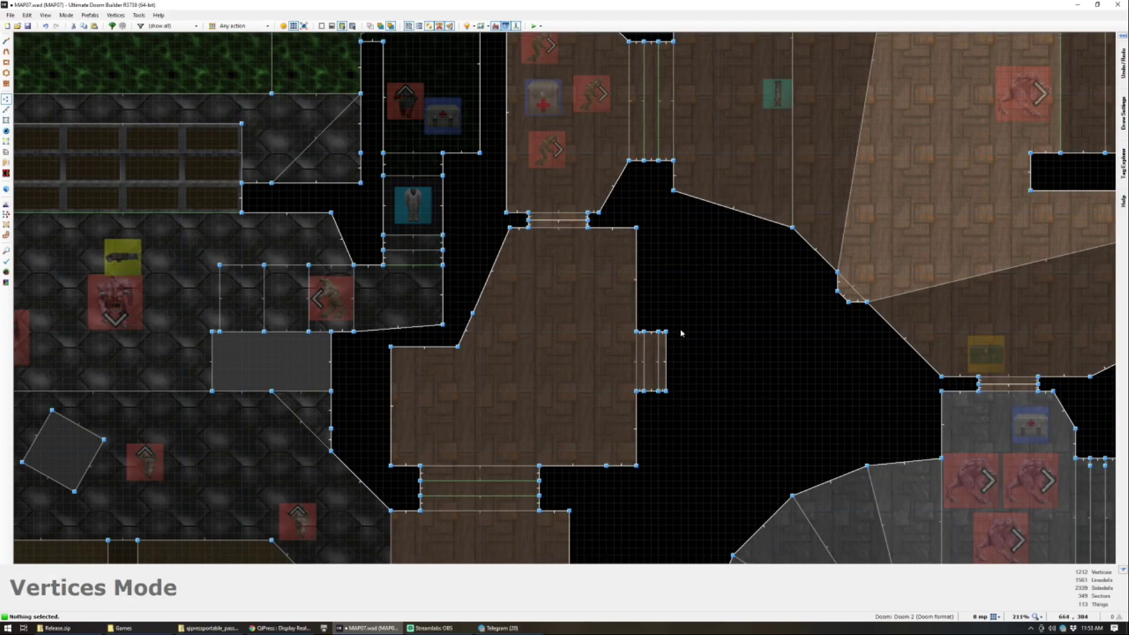
Step: Draw a side room beyond the doorway with a 240-unit east wall, and add a tapering alcove there with 79-unit sides and a 64-unit end
key(d)
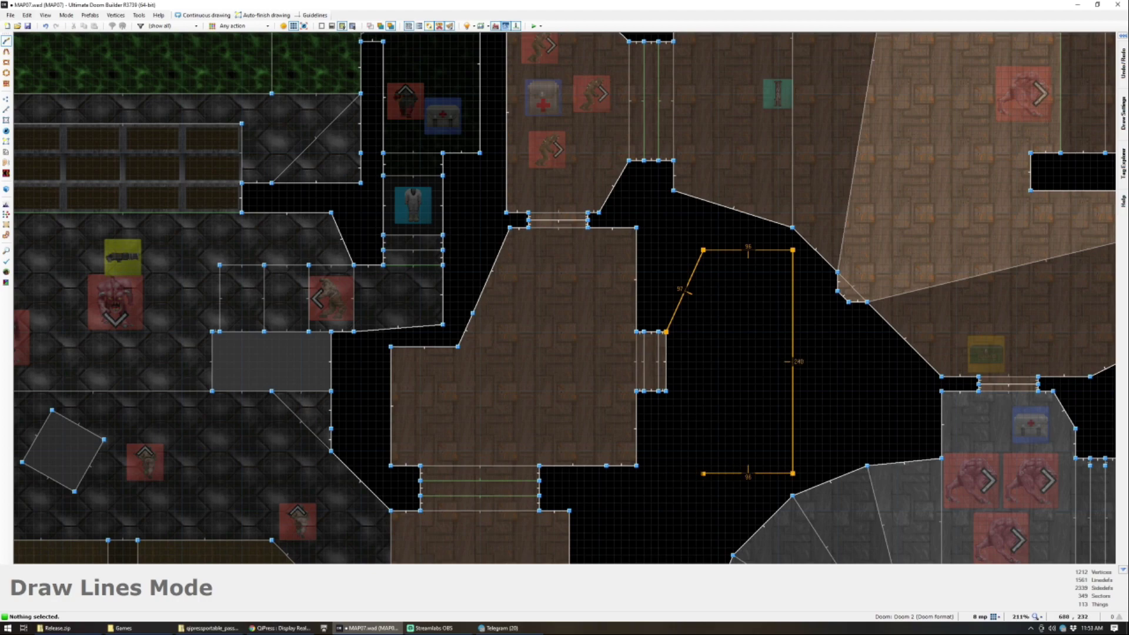
right_click(669, 394)
scroll(763, 373, up, 2)
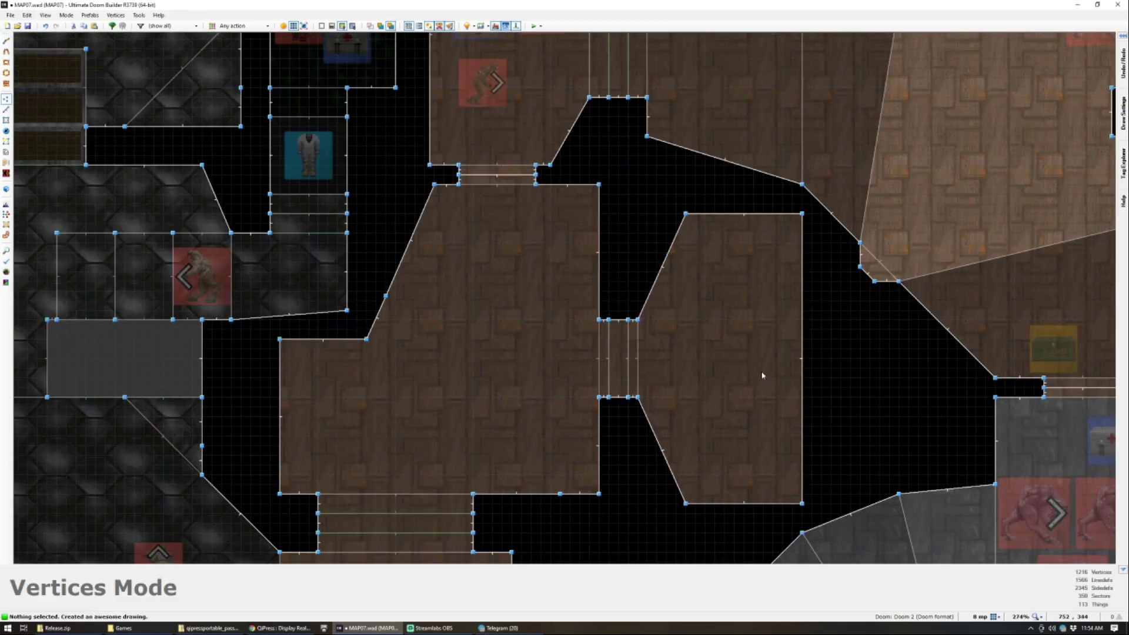
key(ctrl+d)
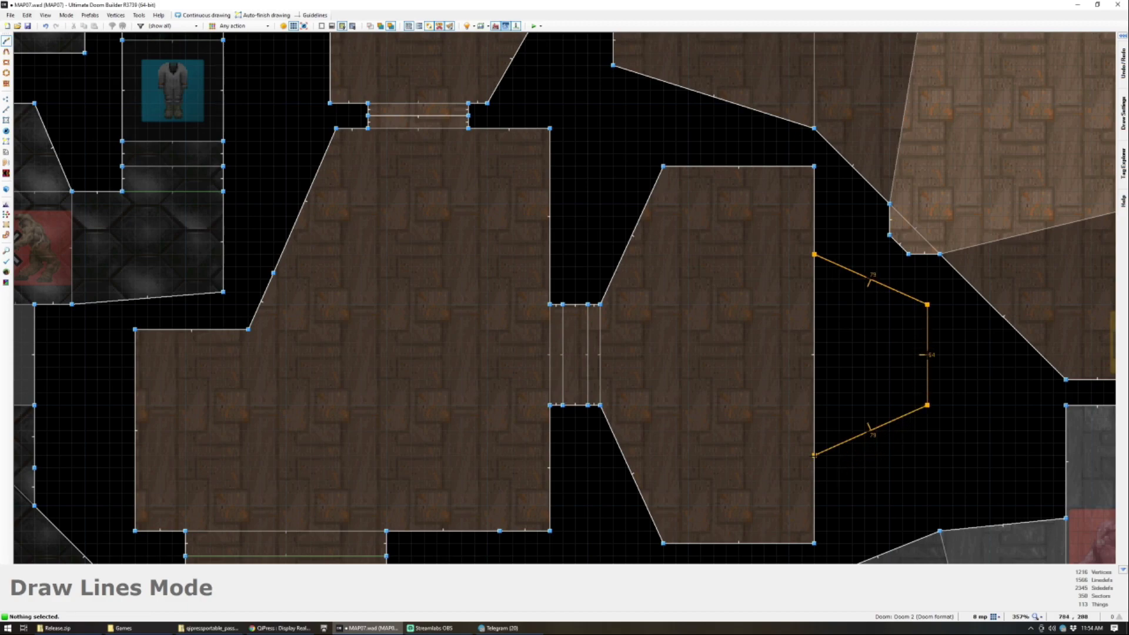
click(814, 455)
Step: Lower the new side room's floor and the alcove's floor and ceiling to 120
key(w)
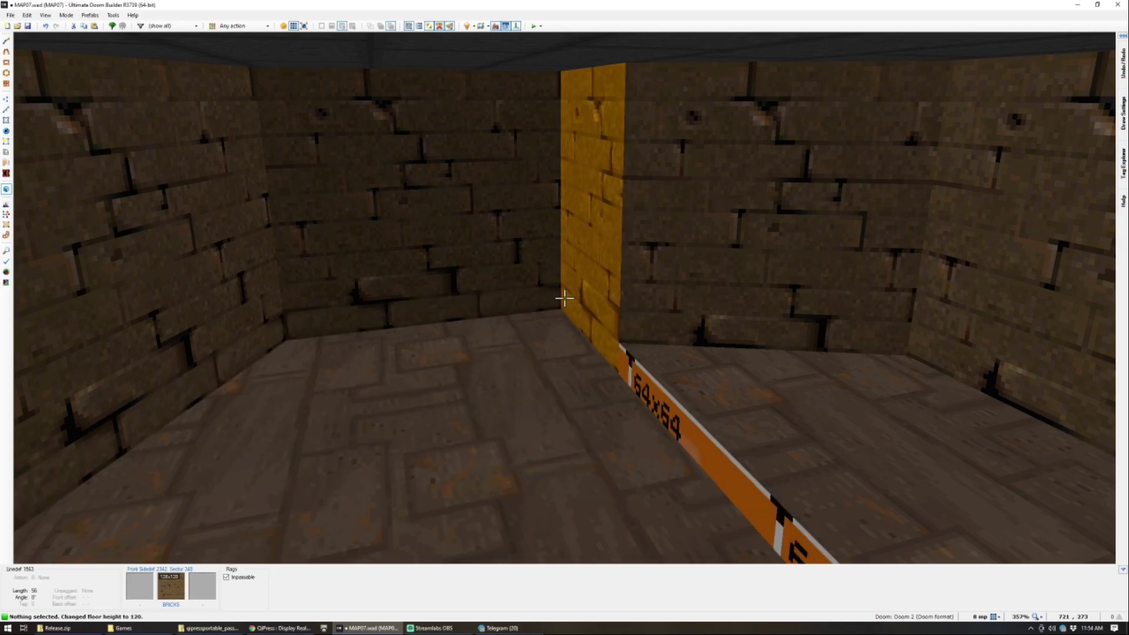
scroll(565, 298, down, 1)
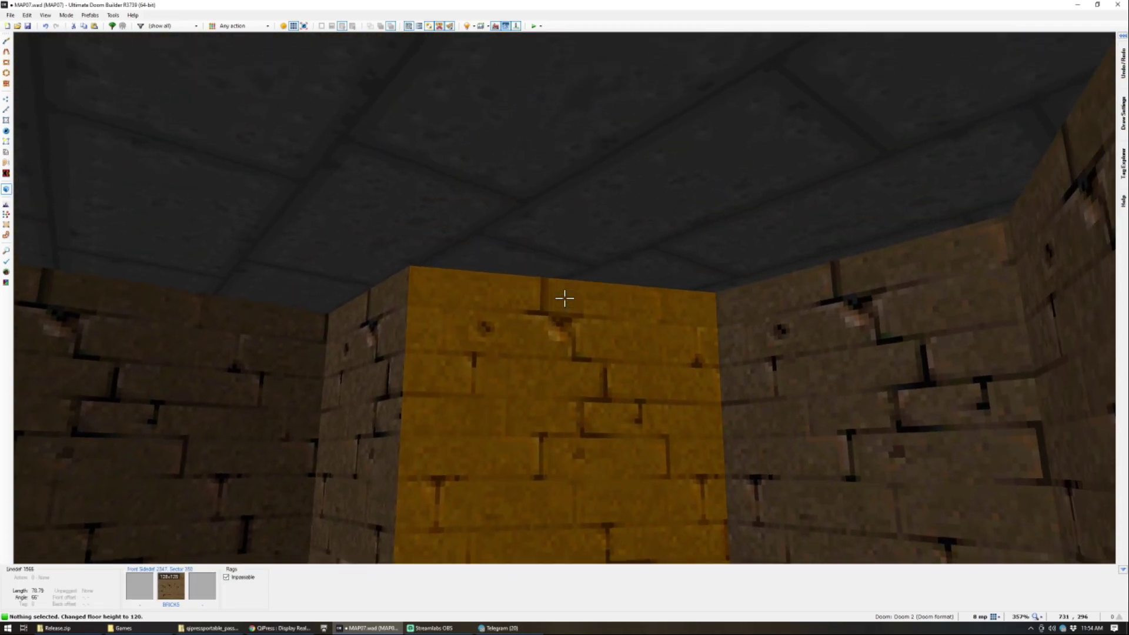
click(564, 299)
scroll(565, 299, up, 2)
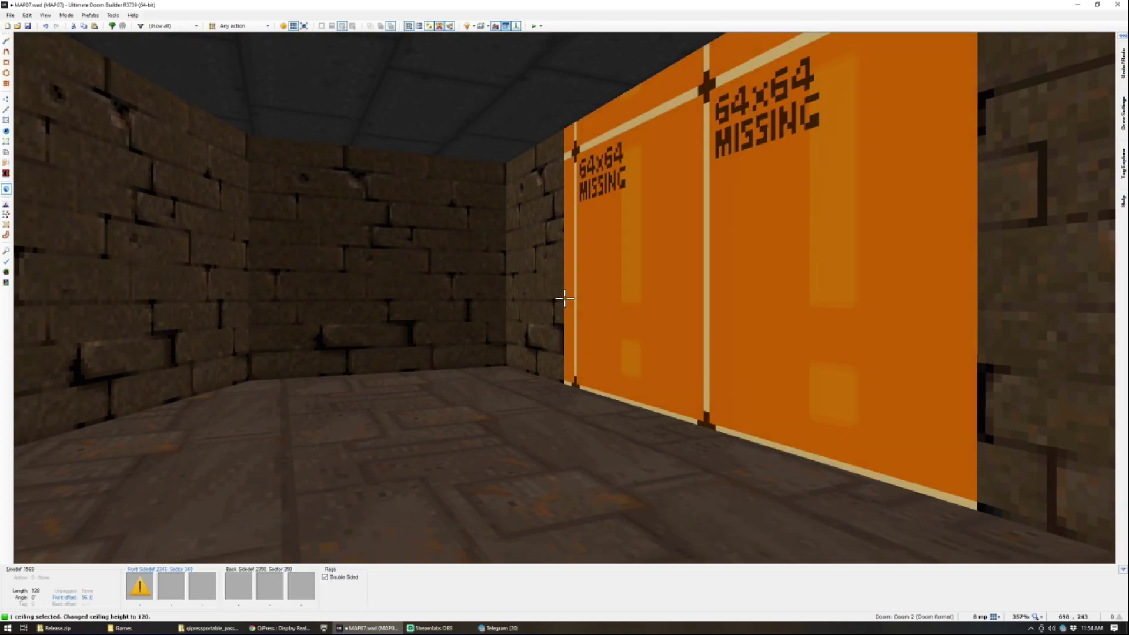
Step: Texture the closed alcove's front with the SW1BRCOM switch and set its texture offsets to 0, -8
key(ctrl+v)
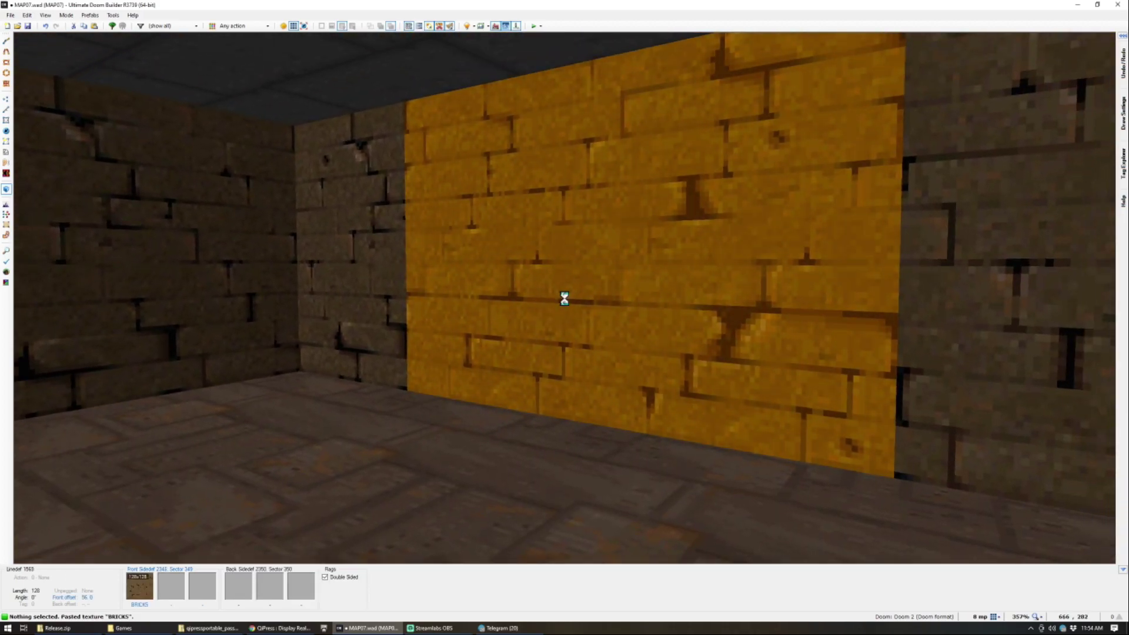
right_click(564, 299)
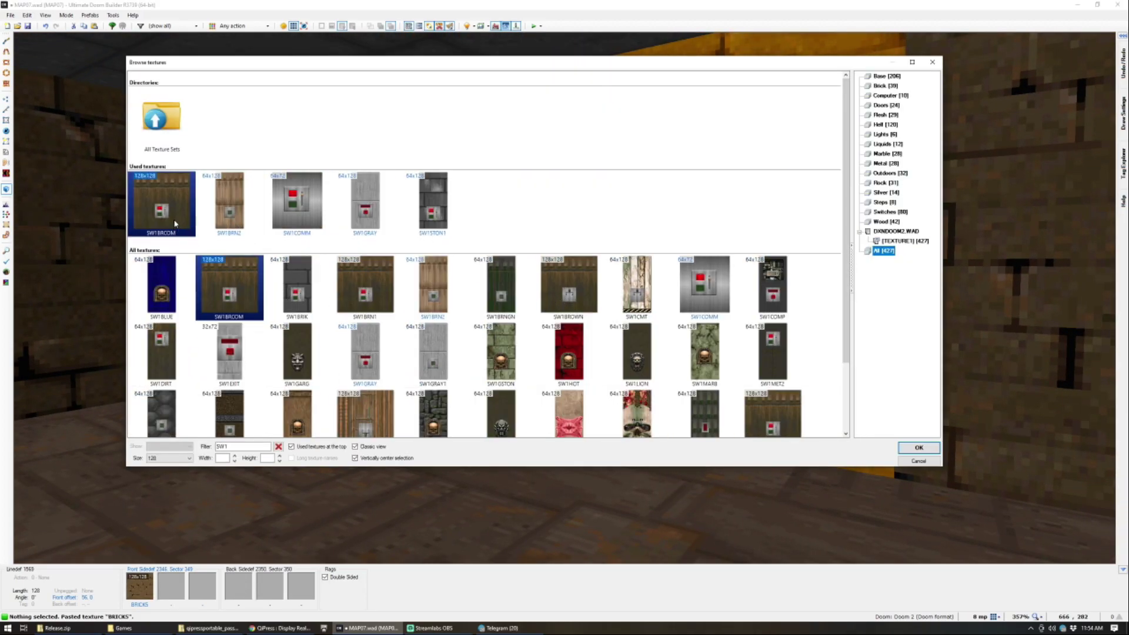
double_click(175, 224)
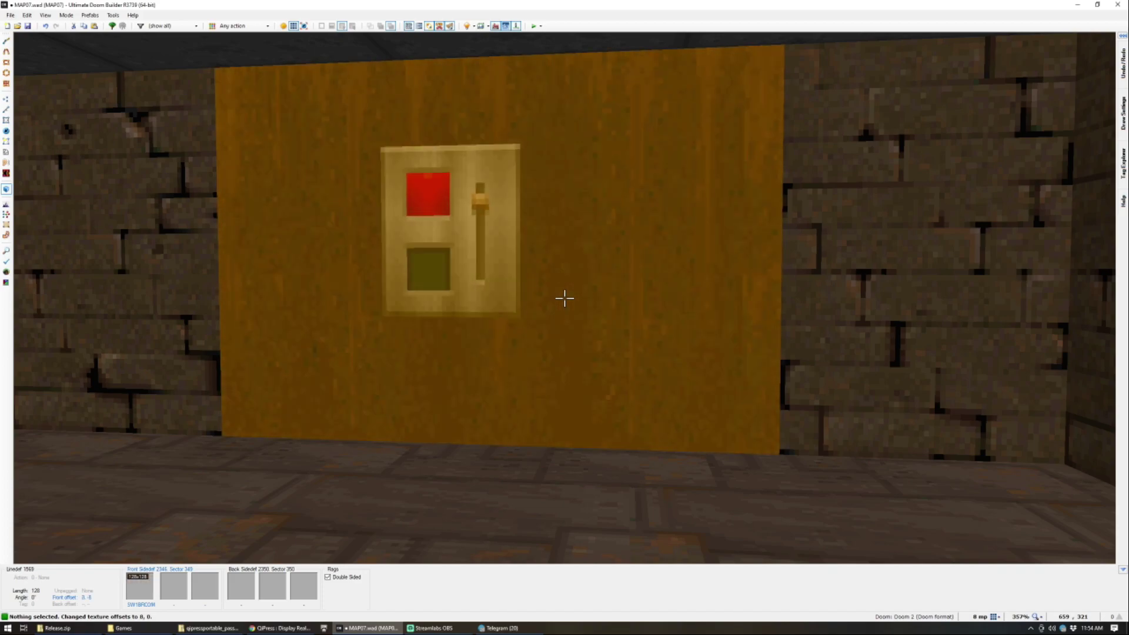
key(Right)
key(Down)
key(Down)
key(Down)
key(Up)
key(Up)
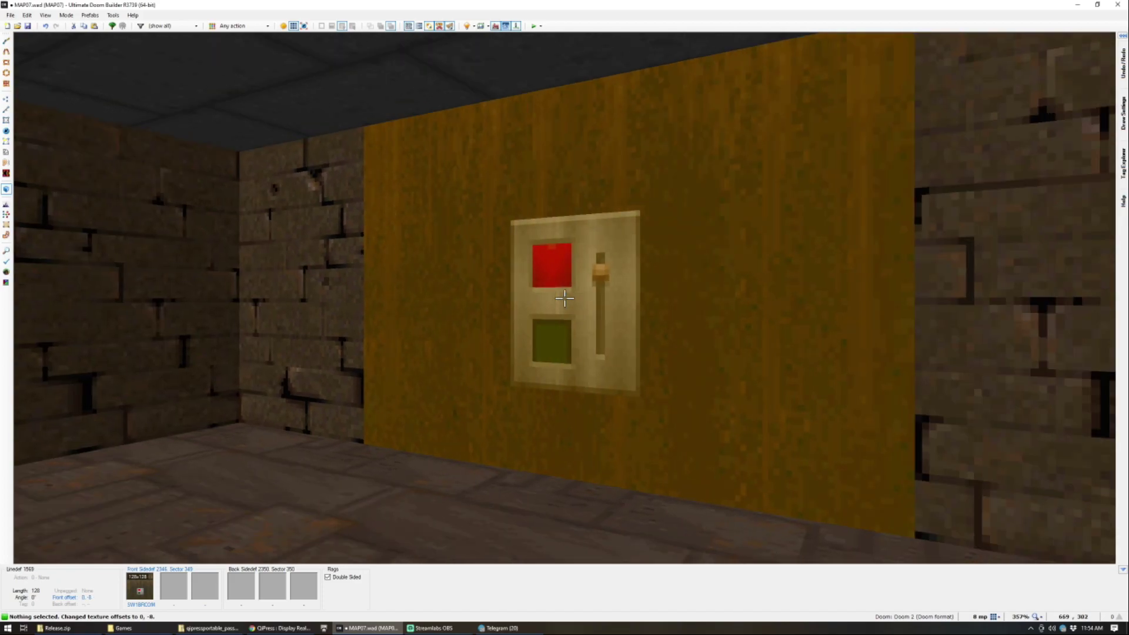
Step: Raise the new side room's ceiling to 232
click(565, 298)
scroll(565, 299, down, 1)
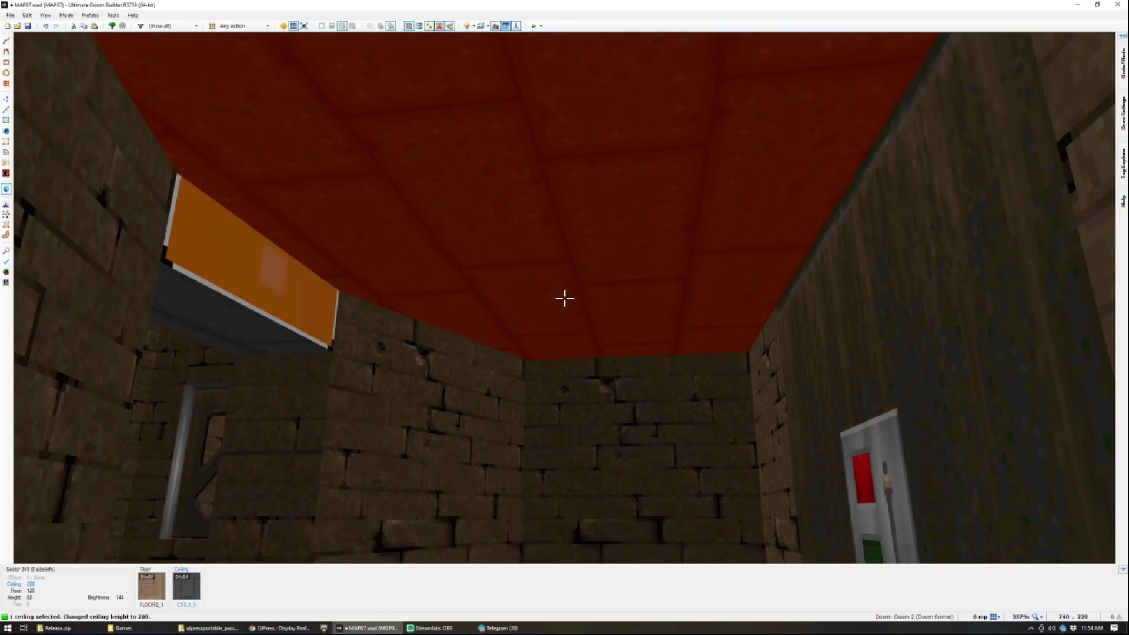
scroll(565, 298, up, 4)
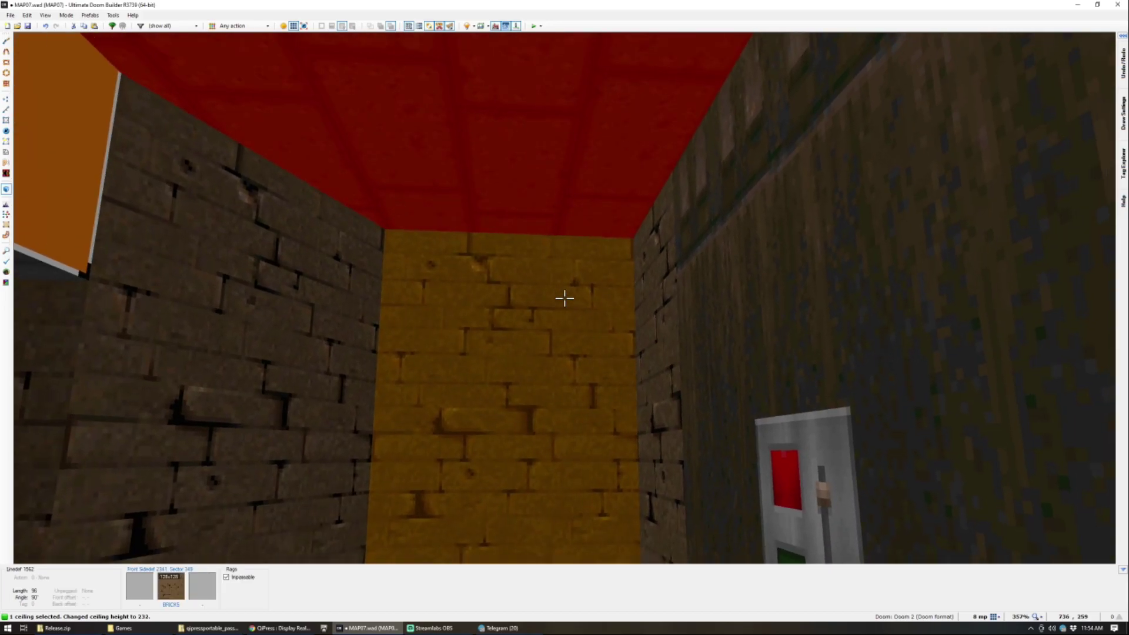
click(565, 299)
key(ctrl+c)
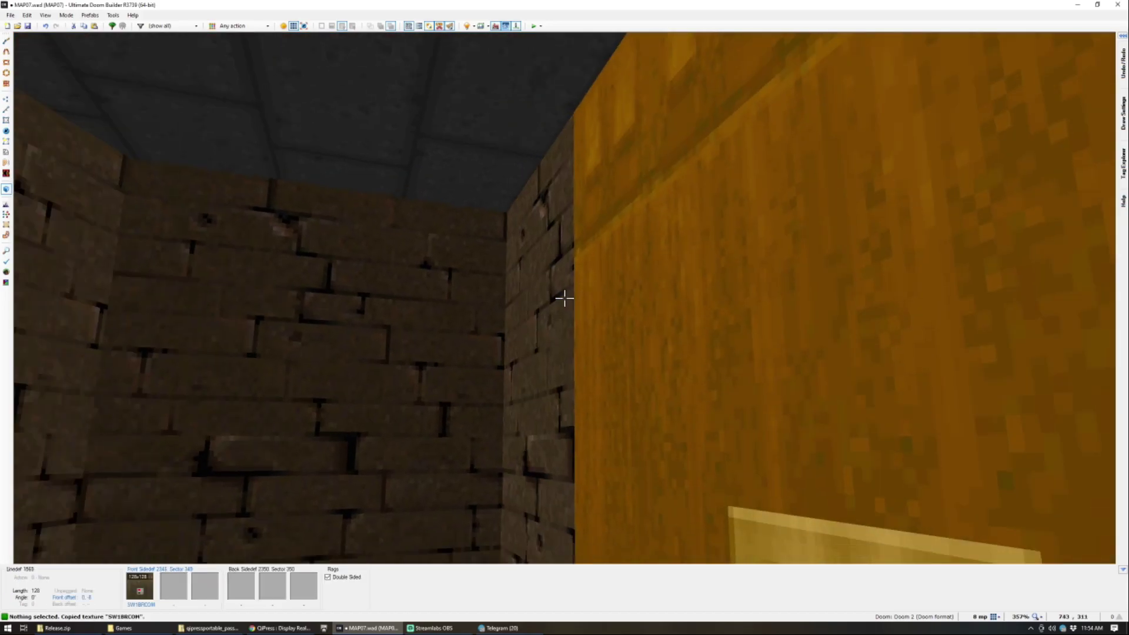
Step: Apply the EXITDOOR texture to the four 8-unit side walls at the front and back of the new doorway
key(d)
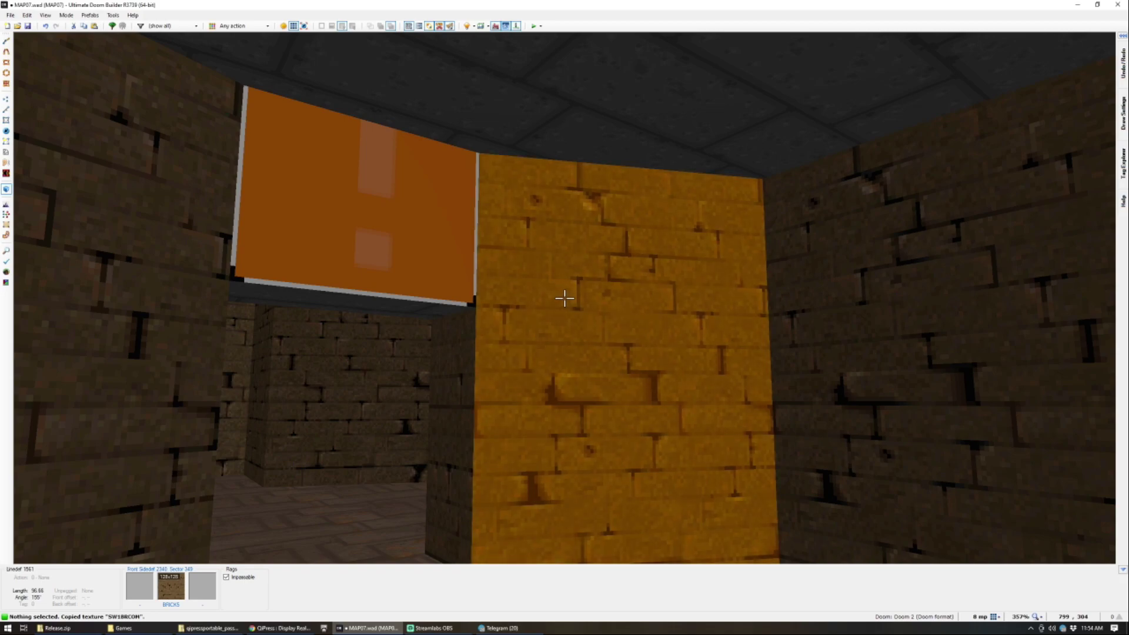
shift+click(564, 299)
key(c)
key(e)
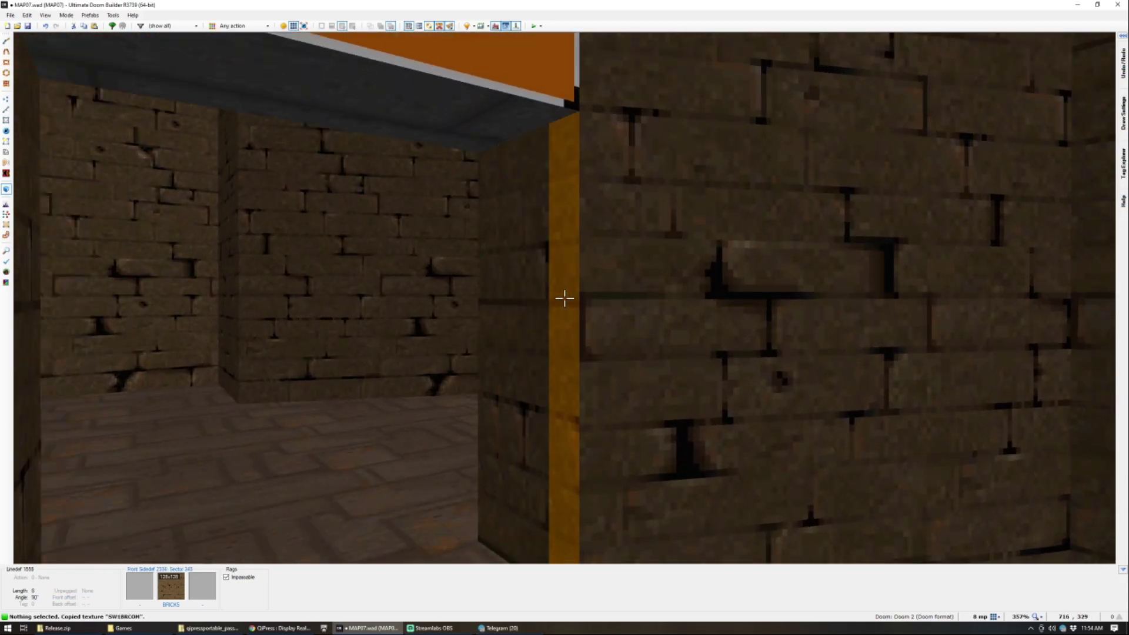
click(565, 299)
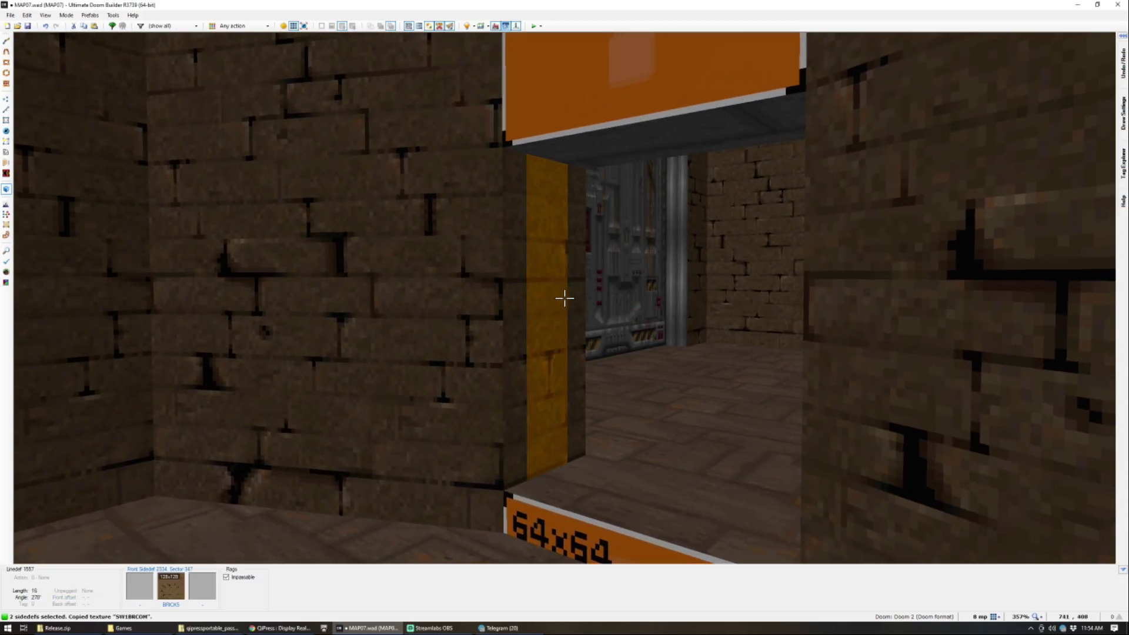
click(565, 298)
key(t)
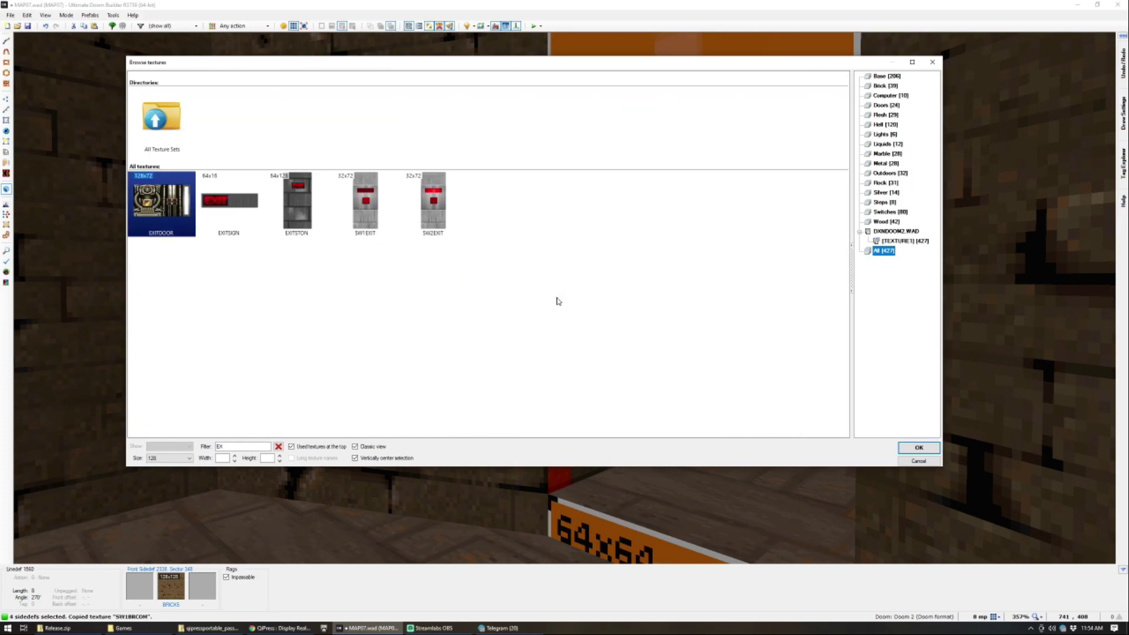
key(Return)
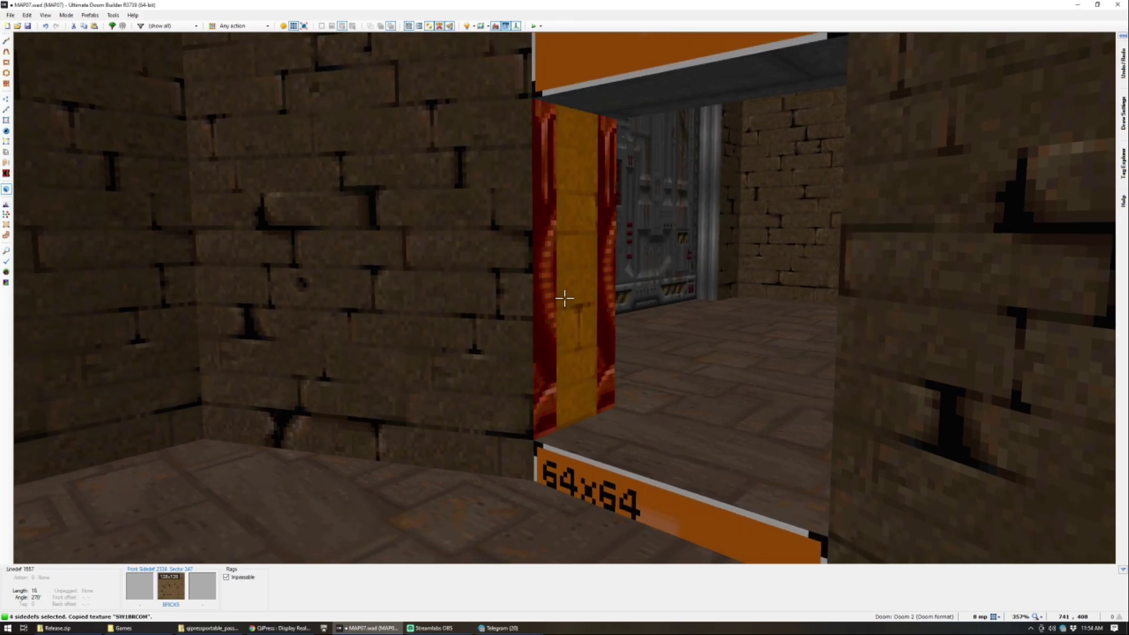
Step: Shift the EXITDOOR texture on the doorway's four 8-unit side walls to texture offsets 65, 0
key(shift+Left)
key(shift+Left)
key(shift+Left)
key(shift+Left)
key(shift+Left)
key(shift+Left)
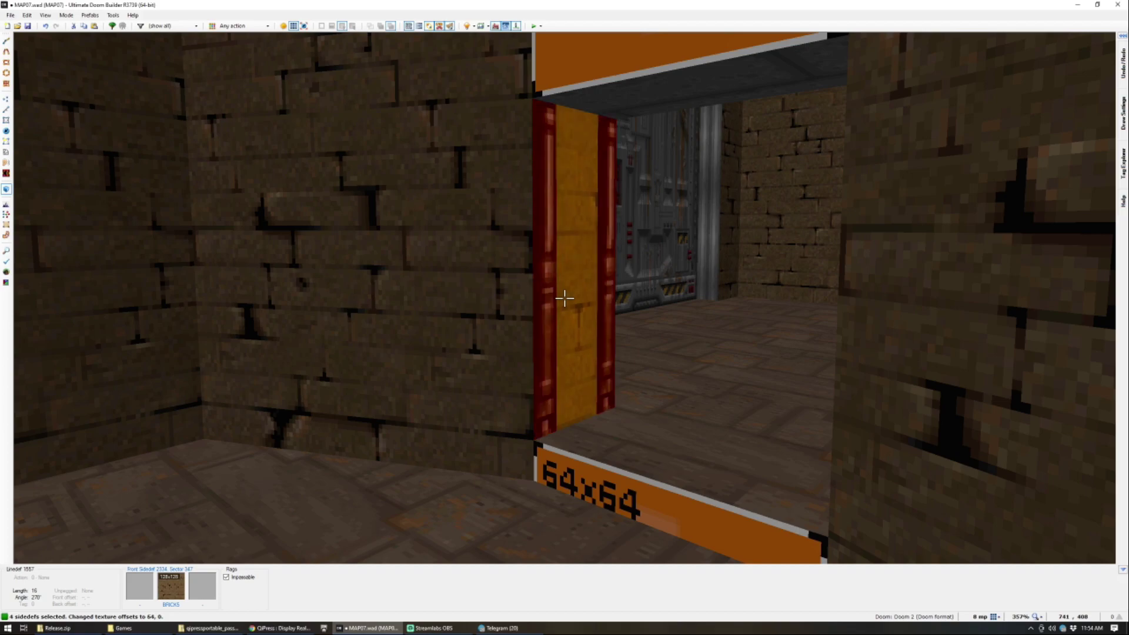
key(Right)
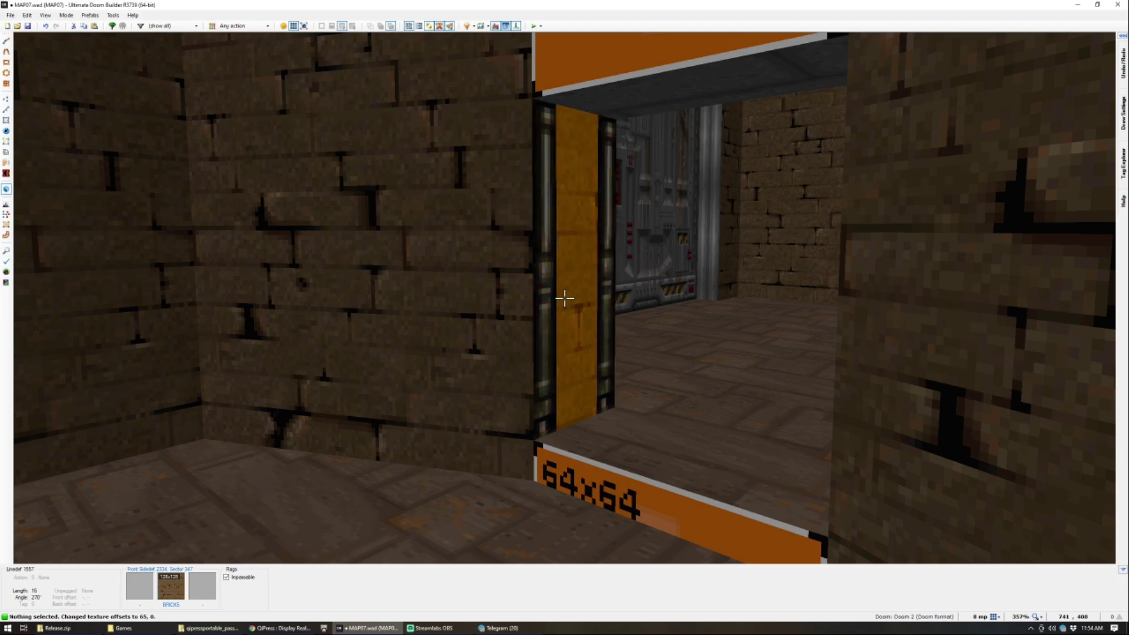
key(w)
key(w)
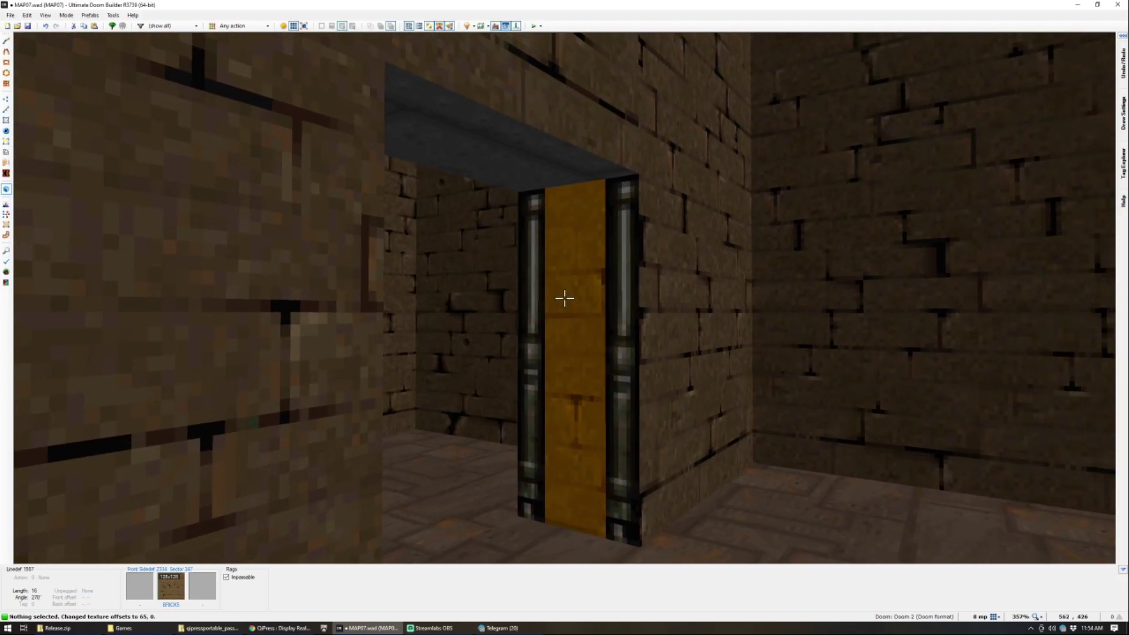
Step: Select the two 16-unit middle side walls inside the new doorway
click(564, 298)
key(d)
click(565, 298)
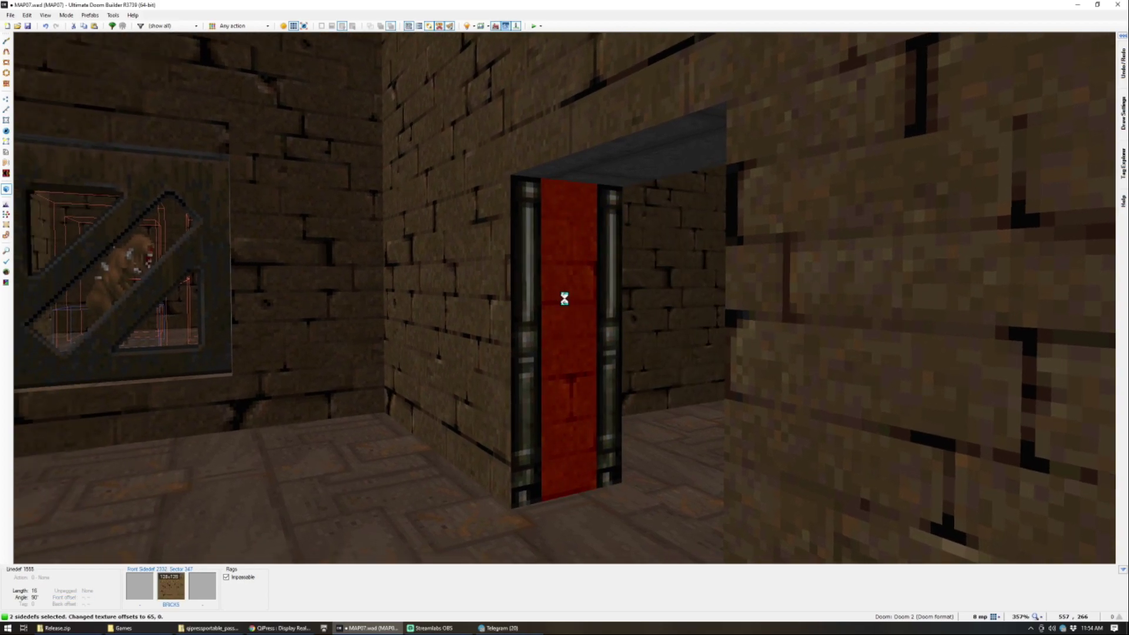
Step: Try the EXITDOOR texture on the doorway's two middle side walls and undo it
middle_click(565, 298)
text(EX)
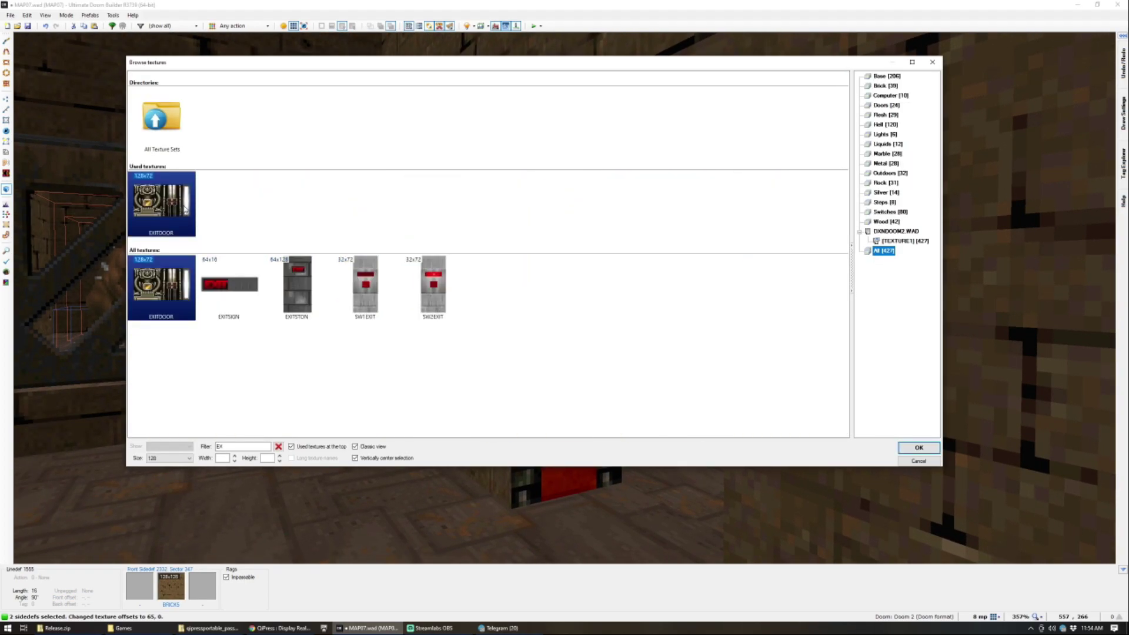
key(Return)
key(ctrl+z)
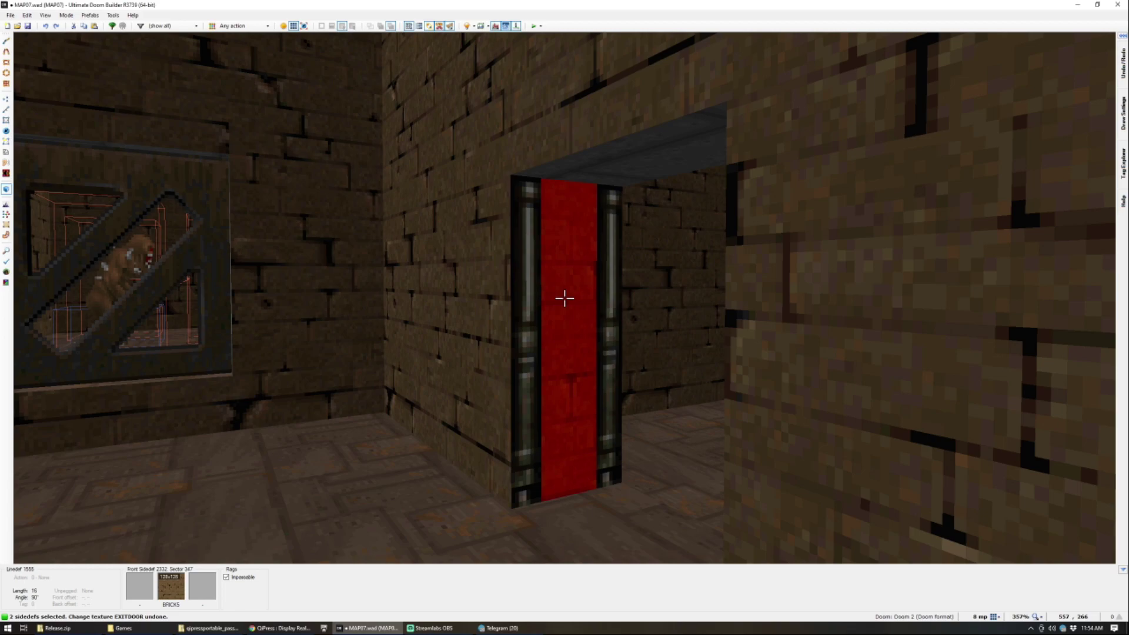
Step: Apply the DOORTRAK texture to the doorway's two middle side walls and set them to lower unpegged
key(w)
key(d)
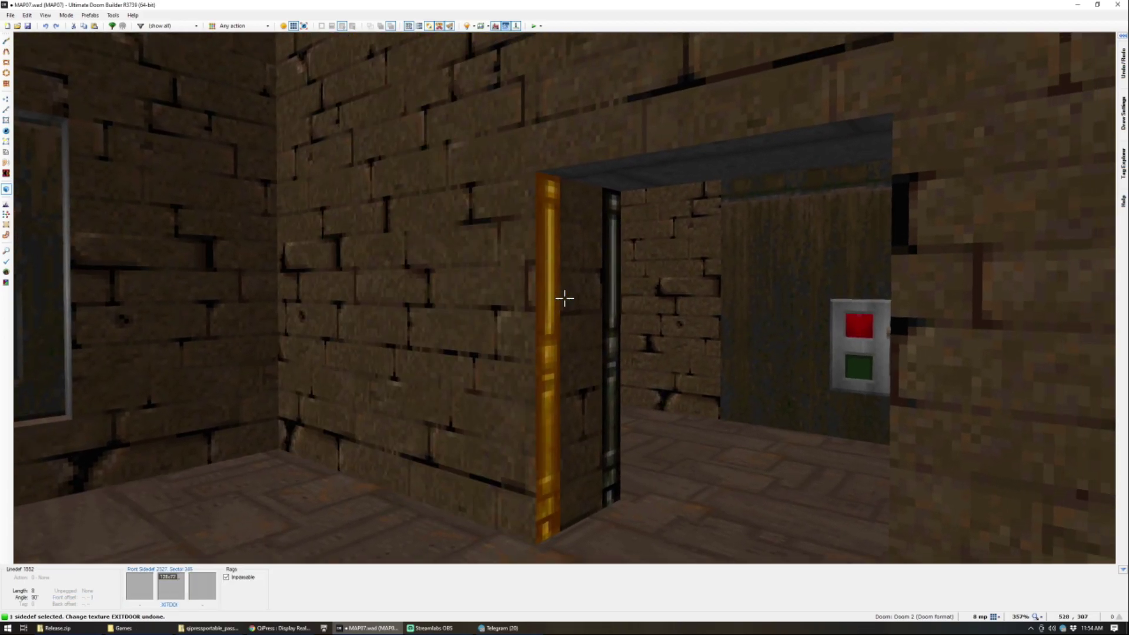
click(564, 298)
middle_click(565, 298)
text(DOOR)
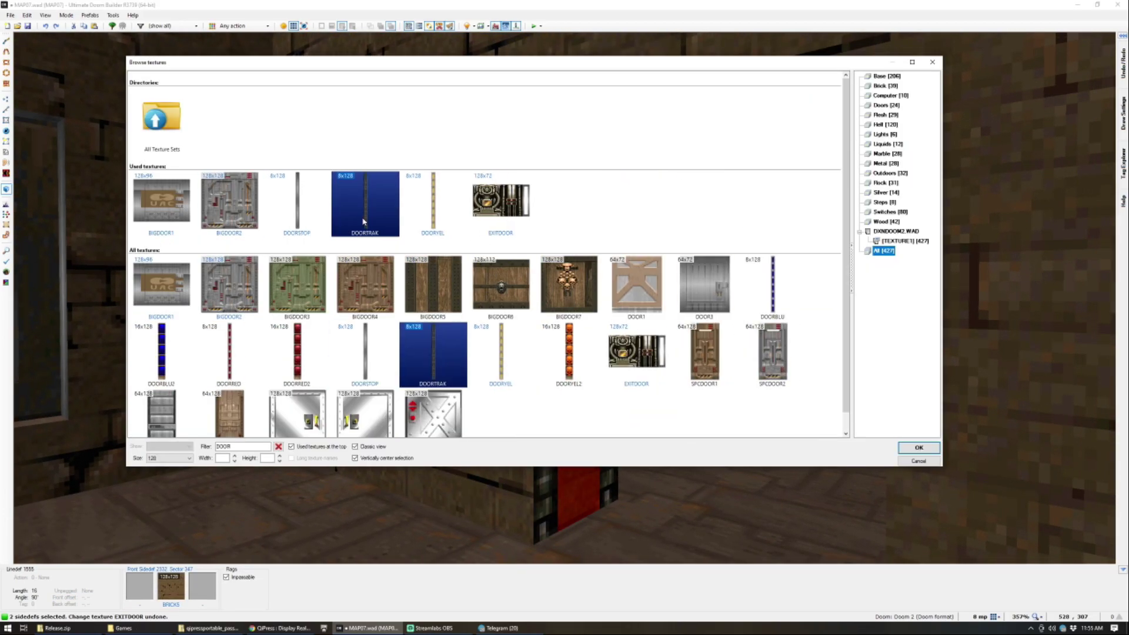
double_click(363, 222)
key(l)
key(c)
key(w)
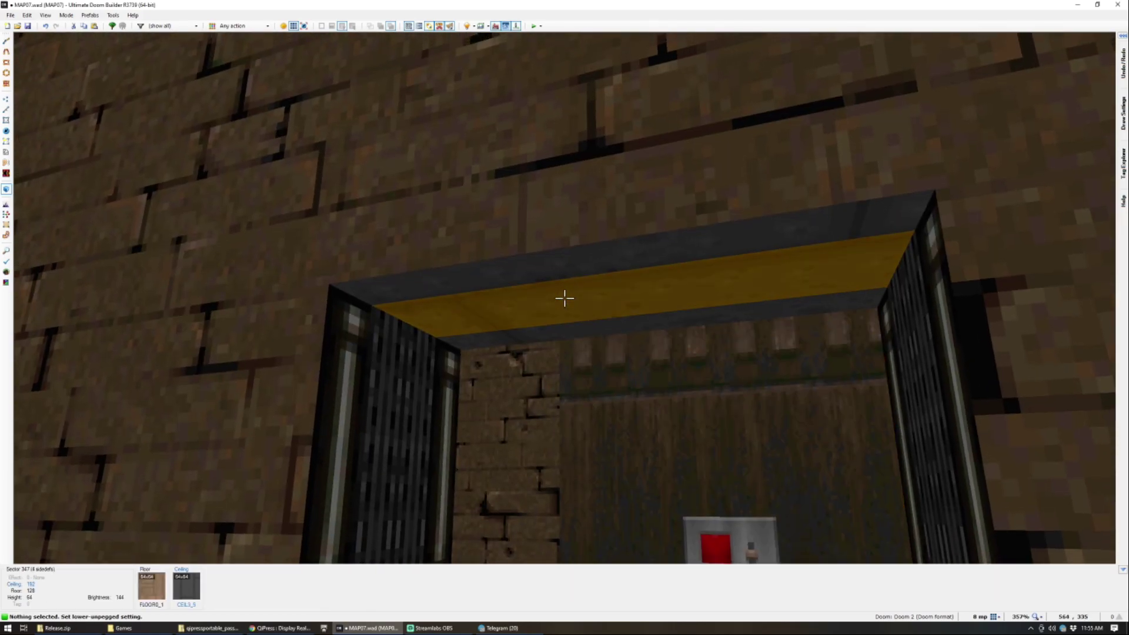
Step: Lower the door sector's ceiling to 128 and texture the closed door's front face with EXITDOOR
key(s)
scroll(565, 299, down, 8)
middle_click(565, 299)
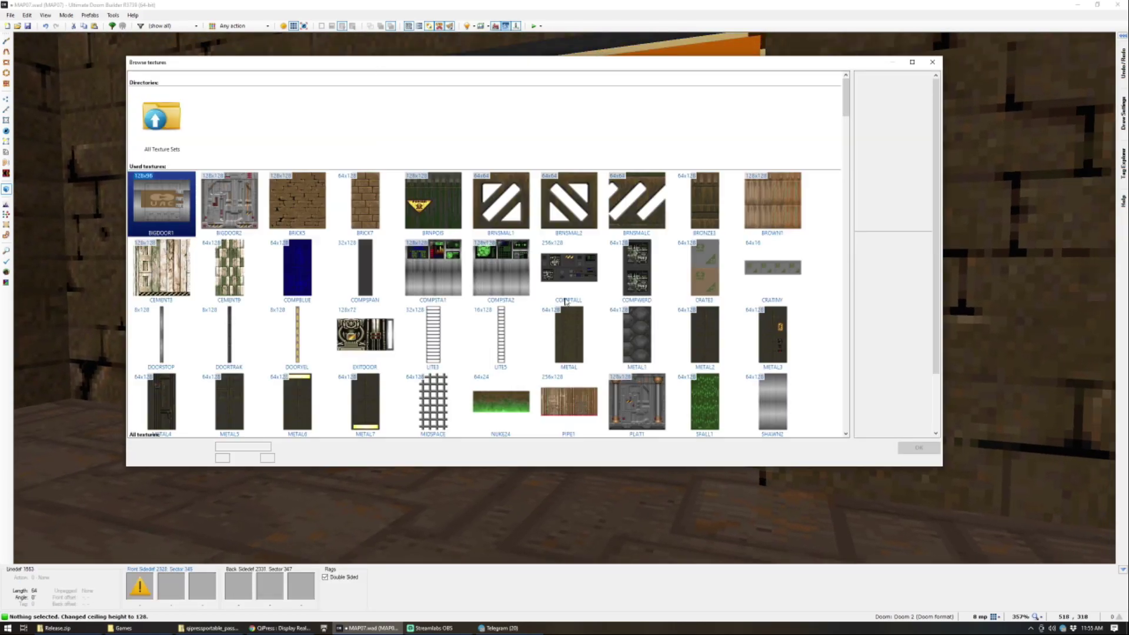
double_click(180, 204)
key(w)
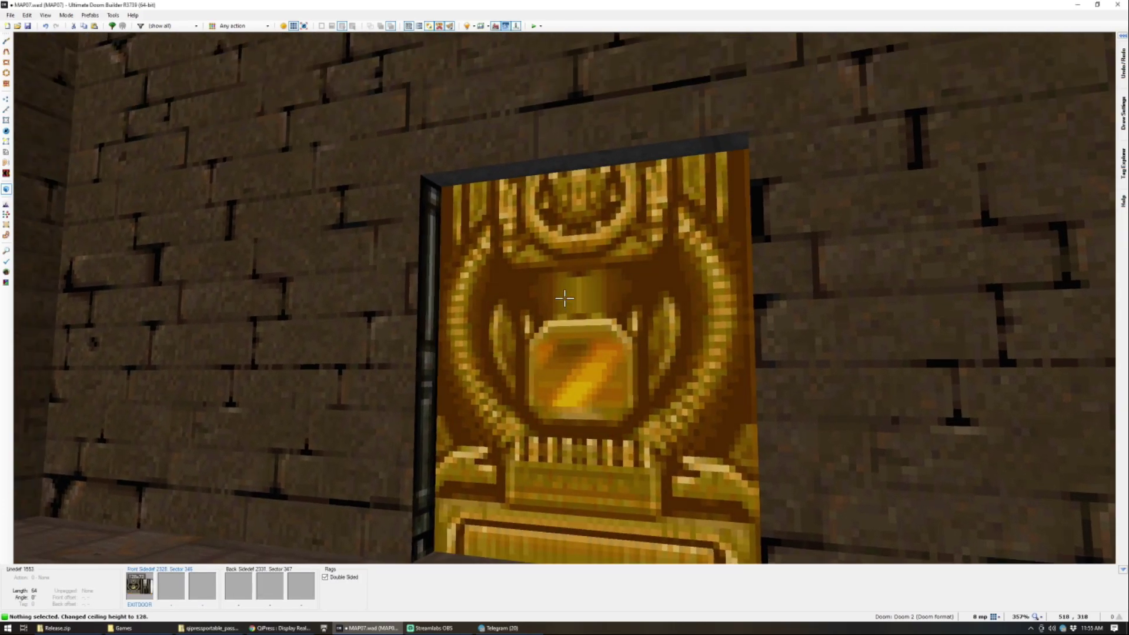
Step: Raise the ceilings of the two frame sectors in front of and behind the door to 200
click(565, 299)
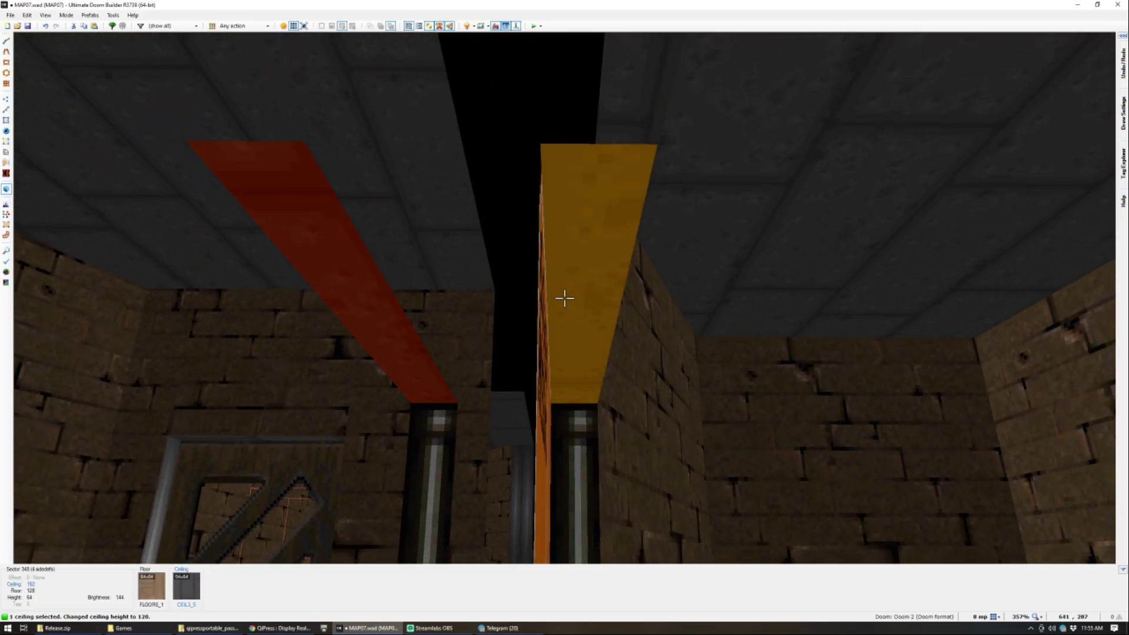
click(565, 298)
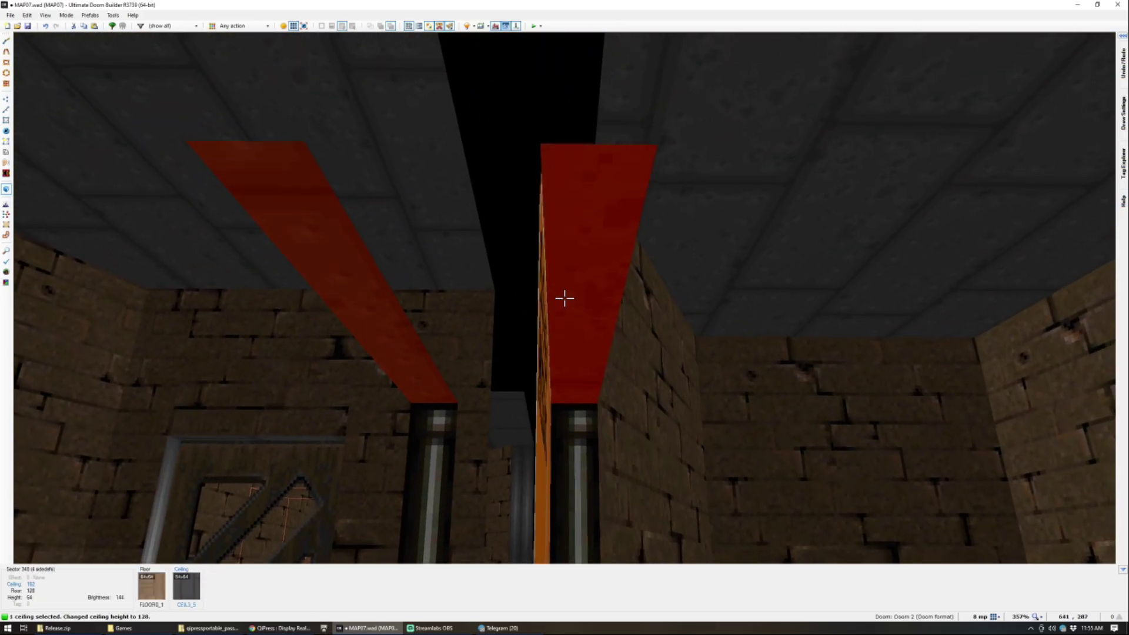
scroll(565, 298, up, 1)
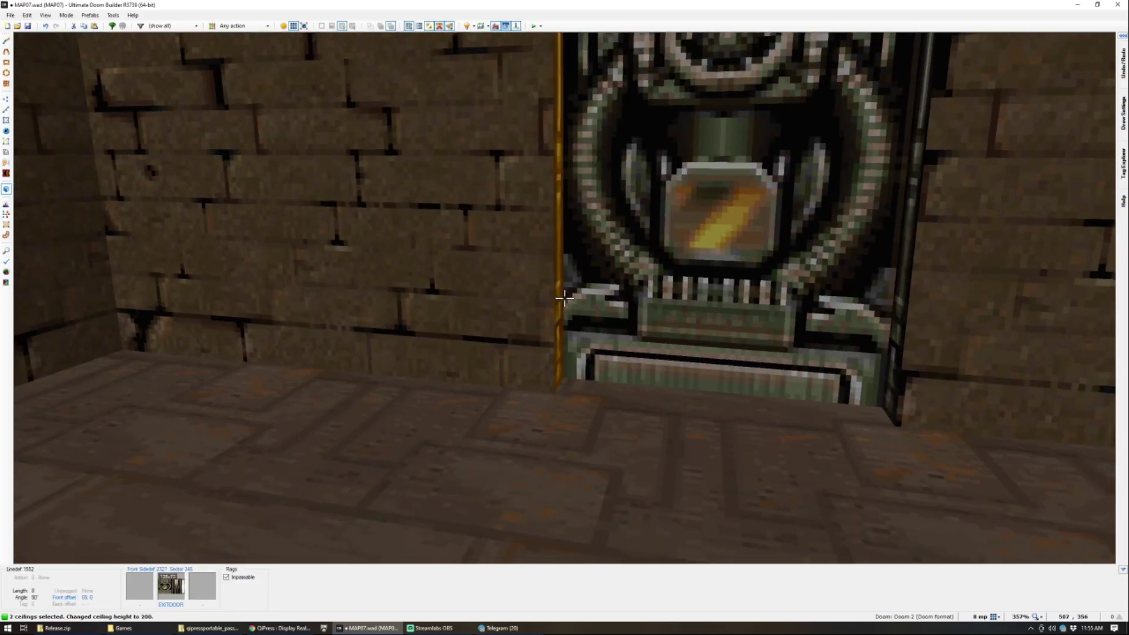
key(c)
Step: Paste EXITDOOR onto the door's other face and BRICK5 onto the untextured wall above the doorway
key(d)
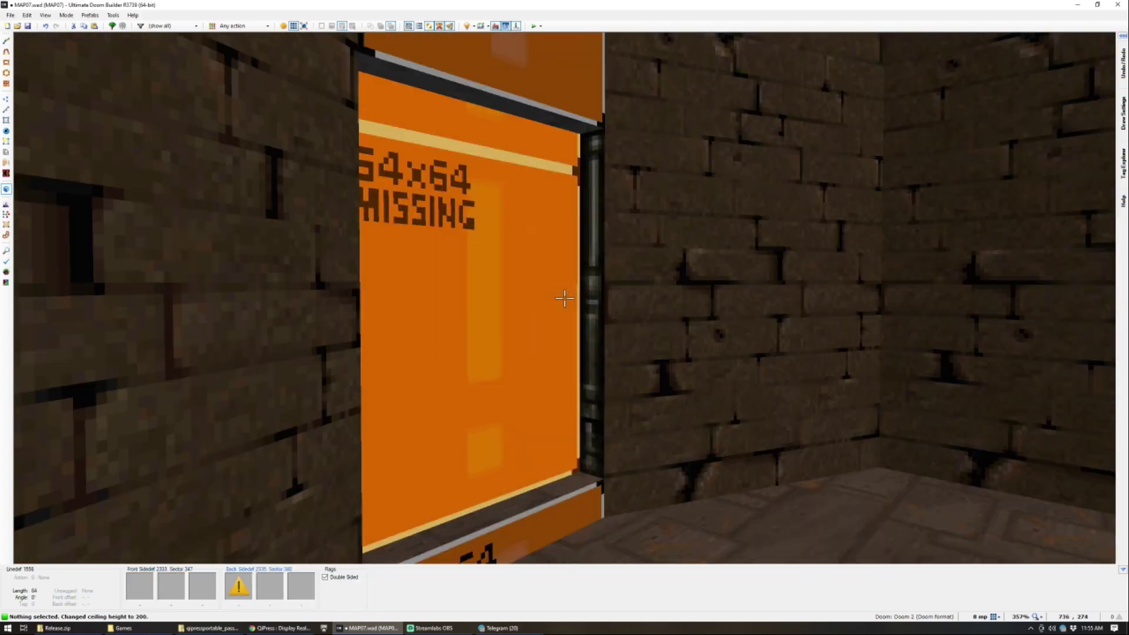
key(w)
click(564, 298)
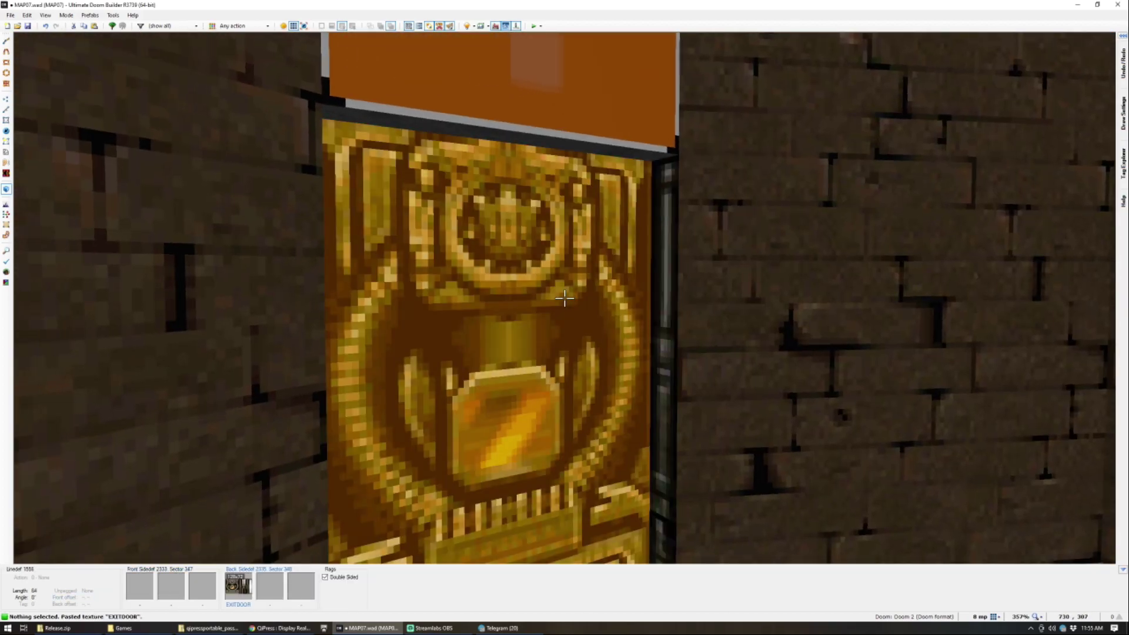
key(ctrl+c)
key(ctrl+v)
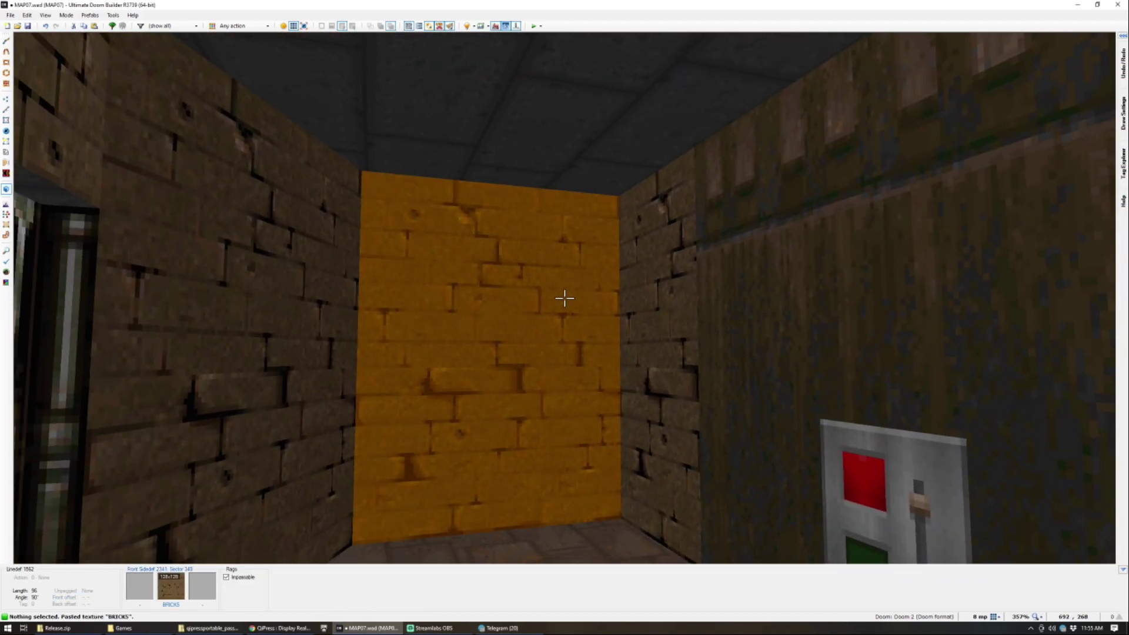
Step: Flood-fill the switch room's brick walls with BRONZE1 and set the wall section above the door to upper unpegged
middle_click(565, 298)
text(BR)
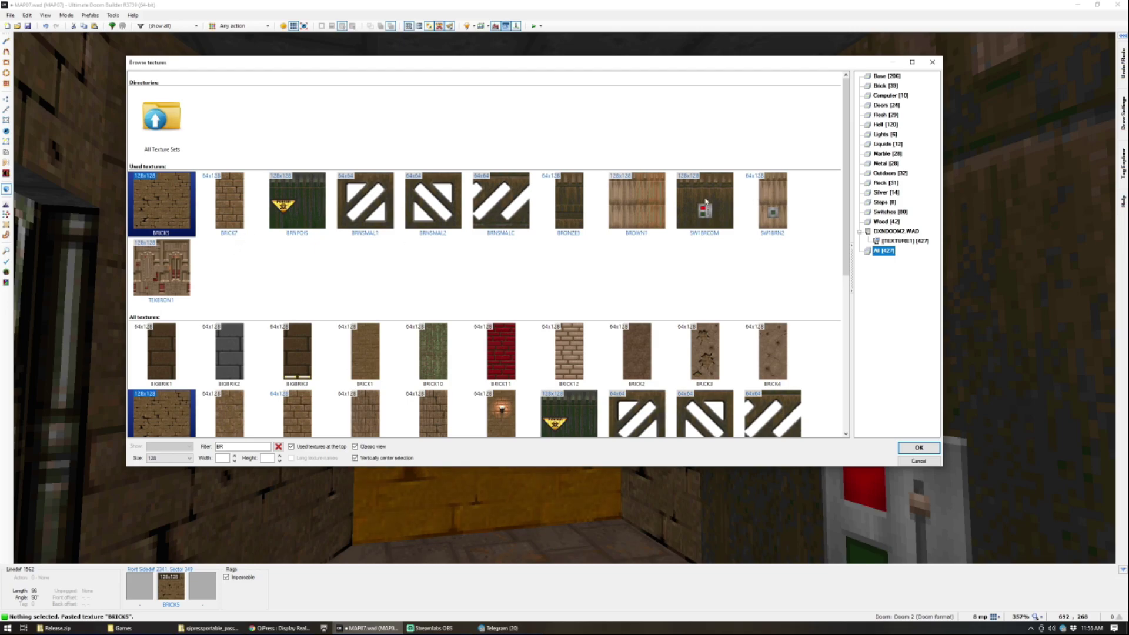
scroll(327, 333, down, 4)
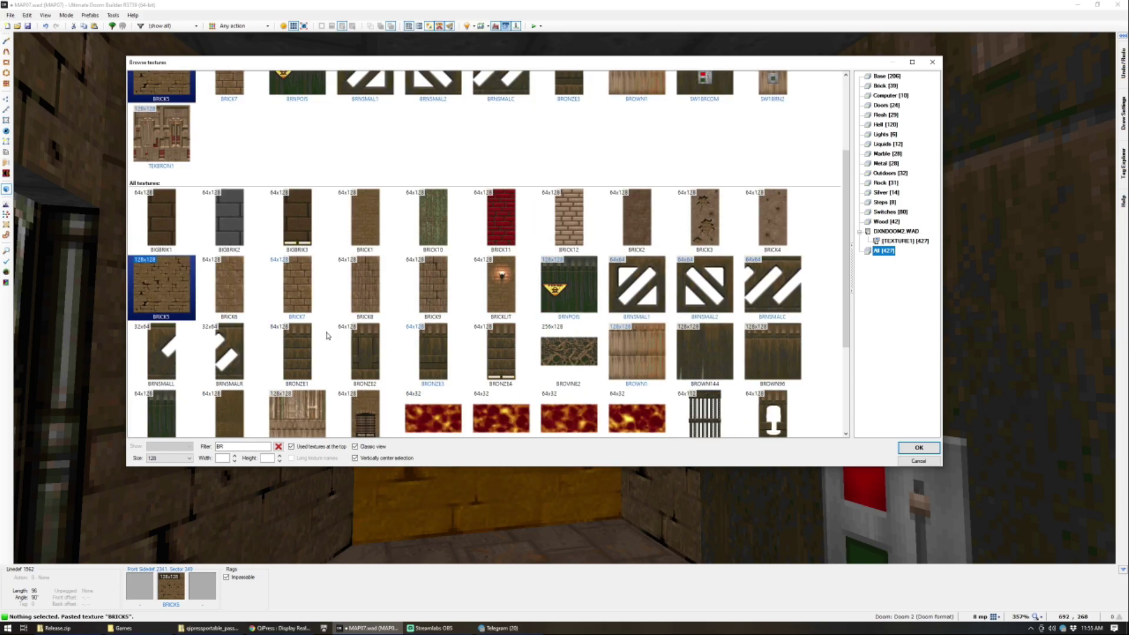
scroll(344, 330, up, 1)
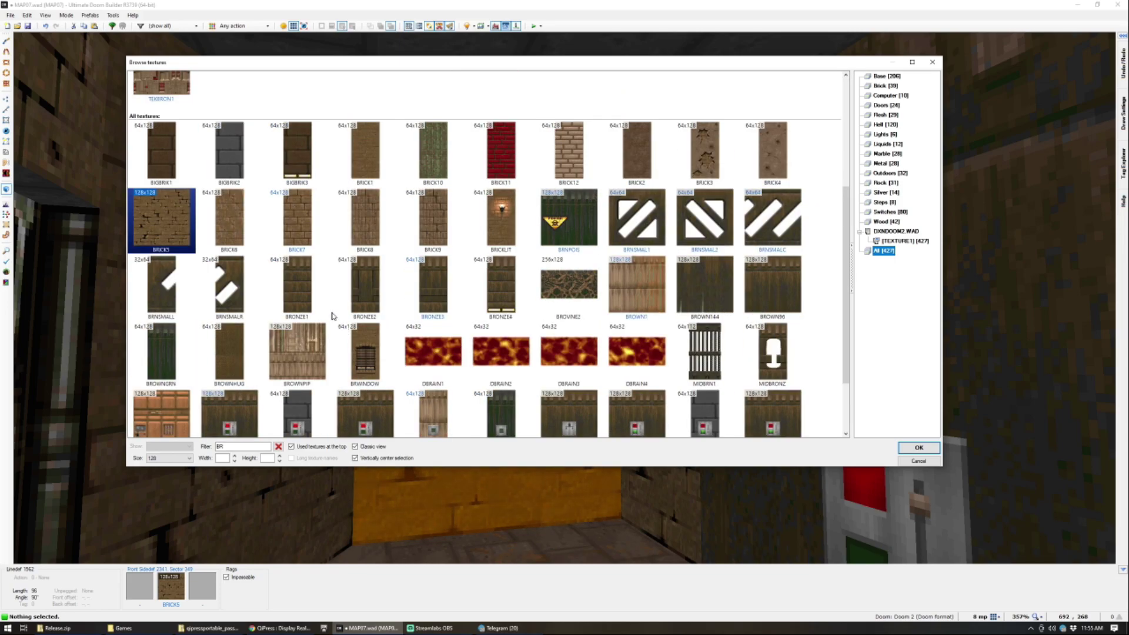
double_click(307, 296)
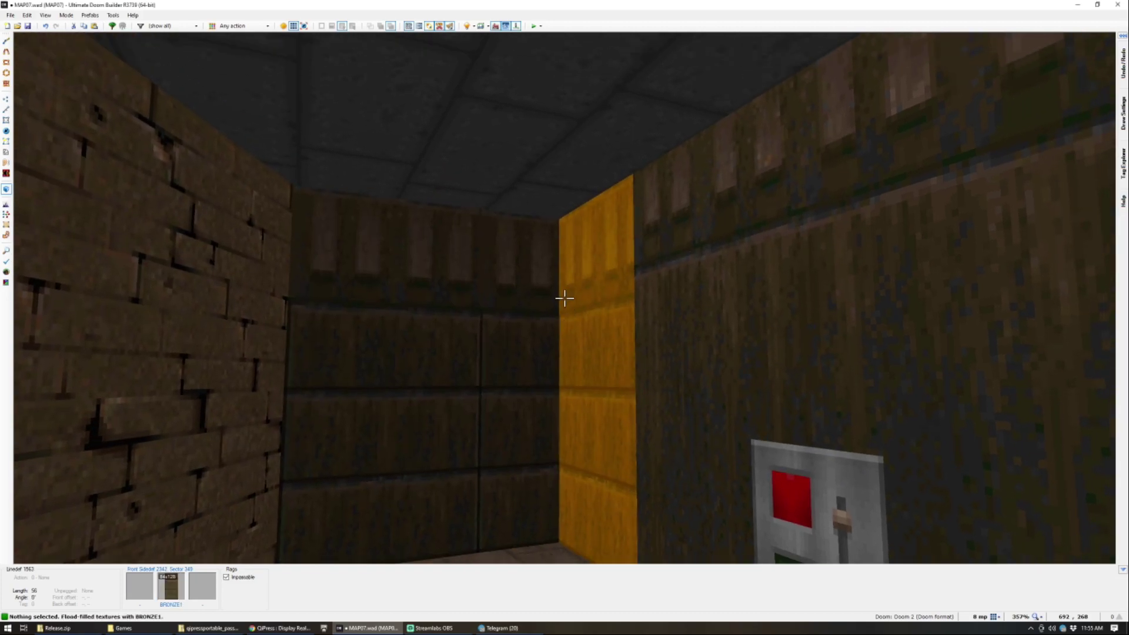
key(u)
key(e)
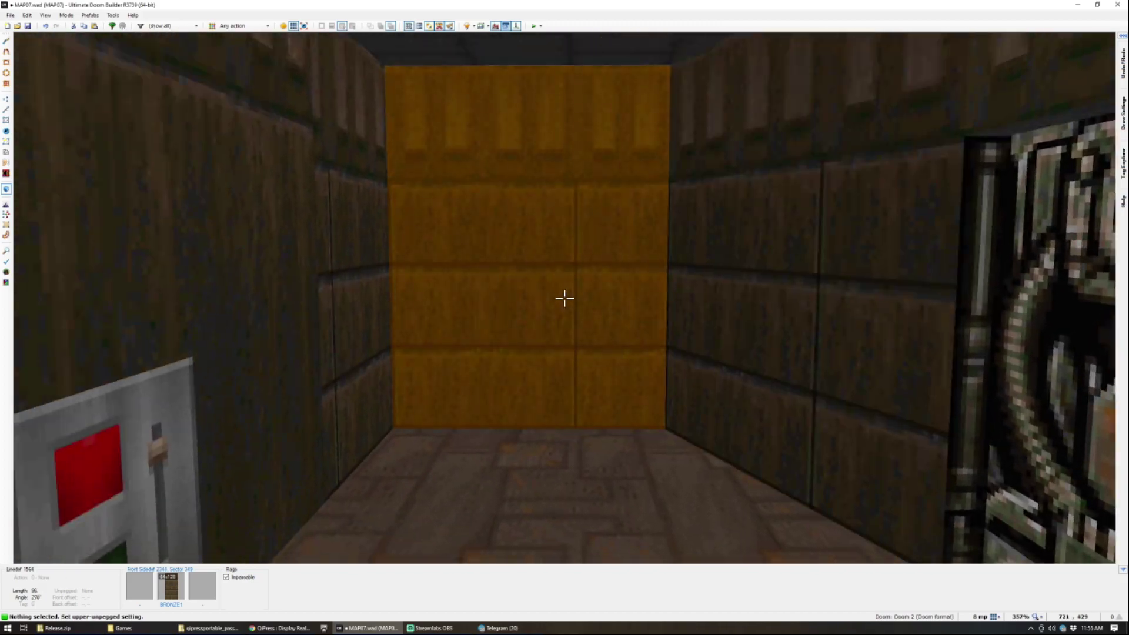
Step: Split the switch alcove's front line into three by inserting a vertex 24 units from each end
key(q)
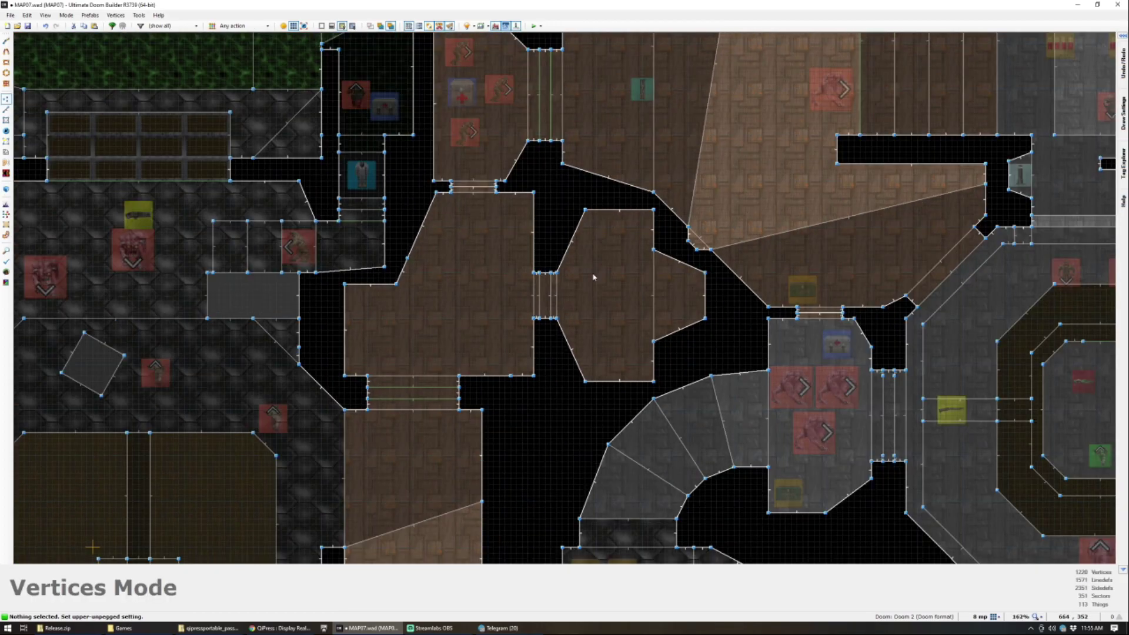
scroll(641, 282, up, 4)
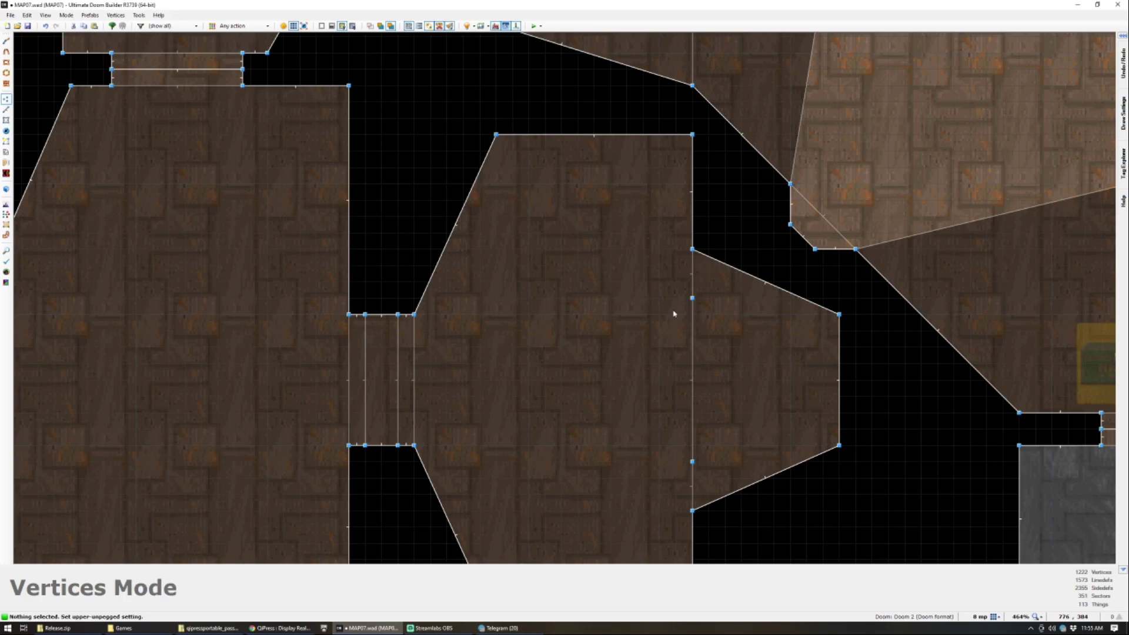
key(q)
Step: Apply the SUPPORT3 texture to the two 24-unit strips beside the switch and shift their texture offsets to 24, -8
click(565, 298)
click(565, 299)
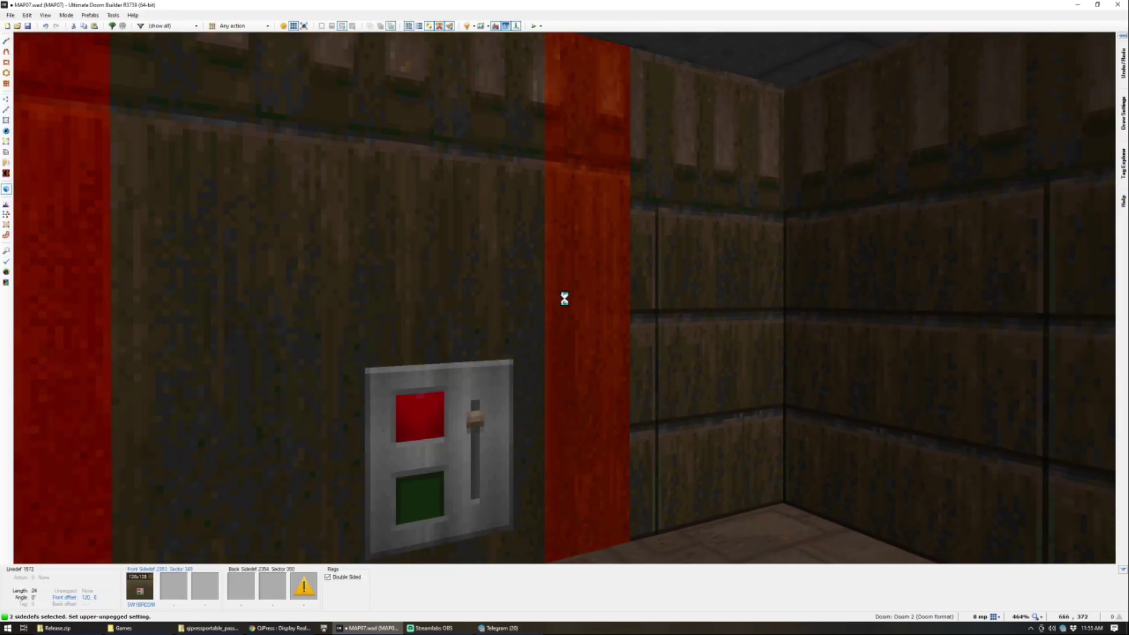
right_click(564, 298)
double_click(230, 203)
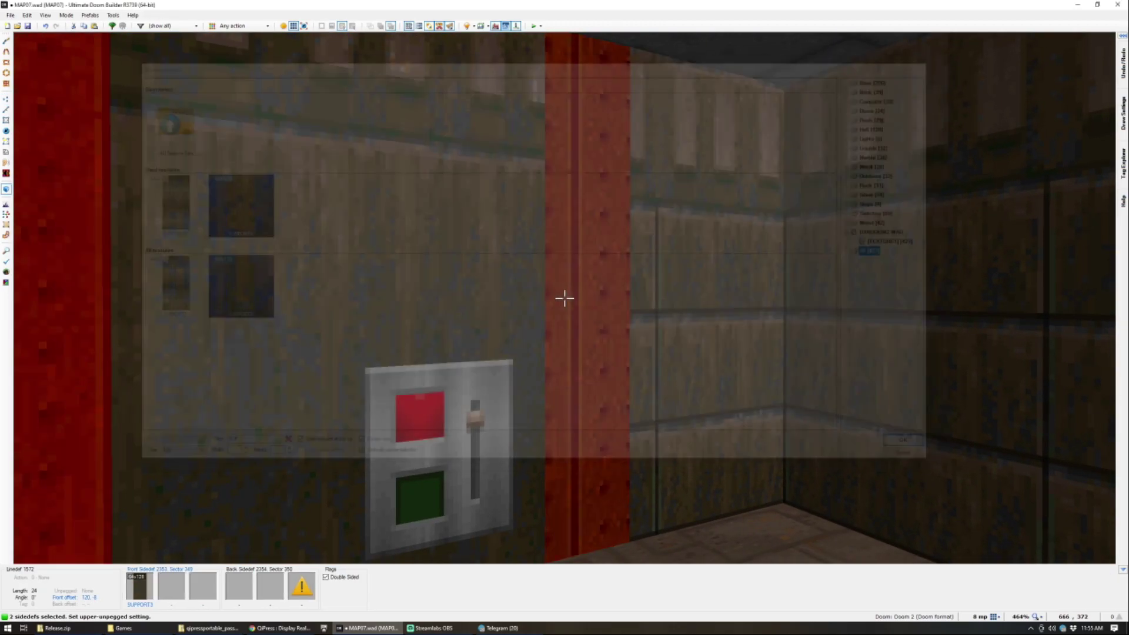
key(Left)
key(Left)
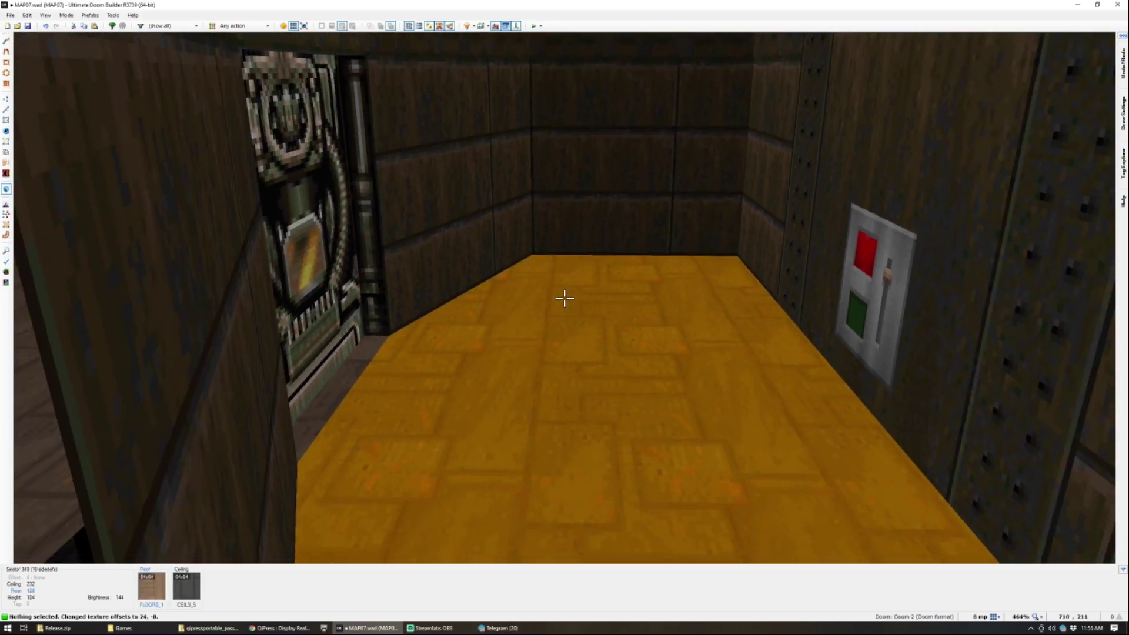
Step: Assign the new tag 22 to the switch room's main sector
key(q)
scroll(566, 302, down, 5)
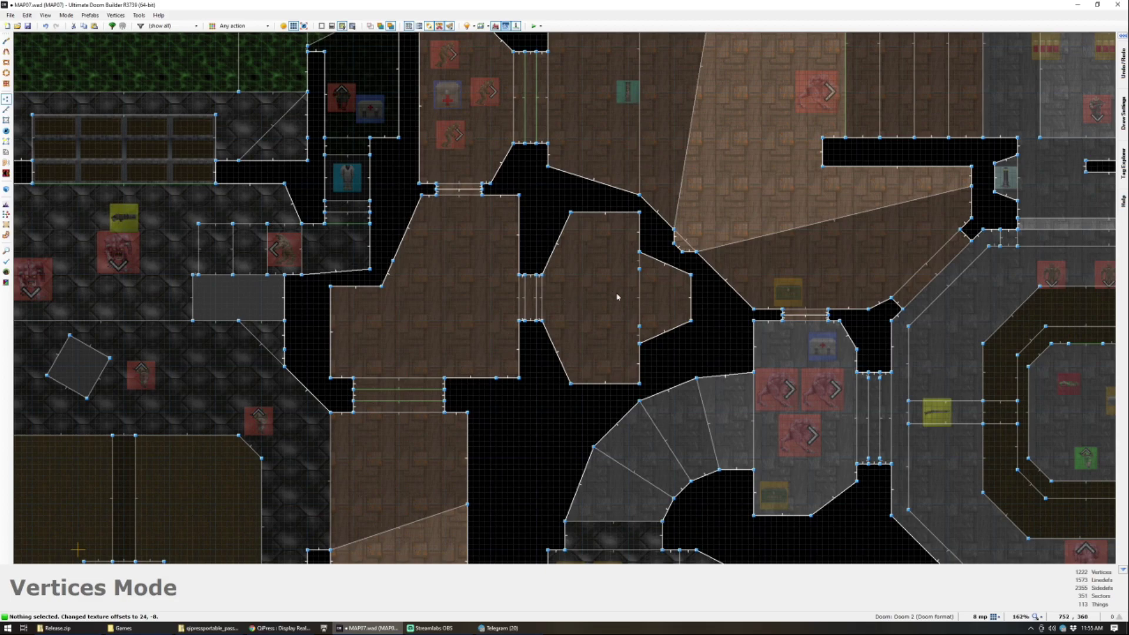
scroll(618, 294, up, 1)
key(s)
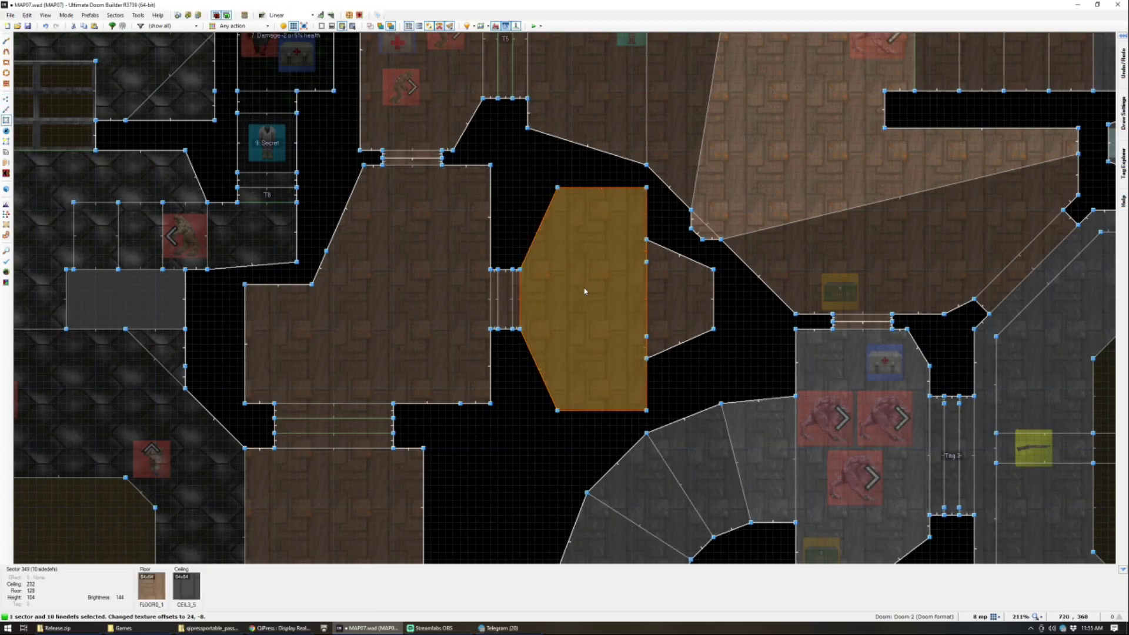
right_click(585, 290)
click(398, 299)
Step: Give the switch line at the alcove's front the action 123 SR Lift Lower Wait Raise (fast)
key(l)
right_click(646, 294)
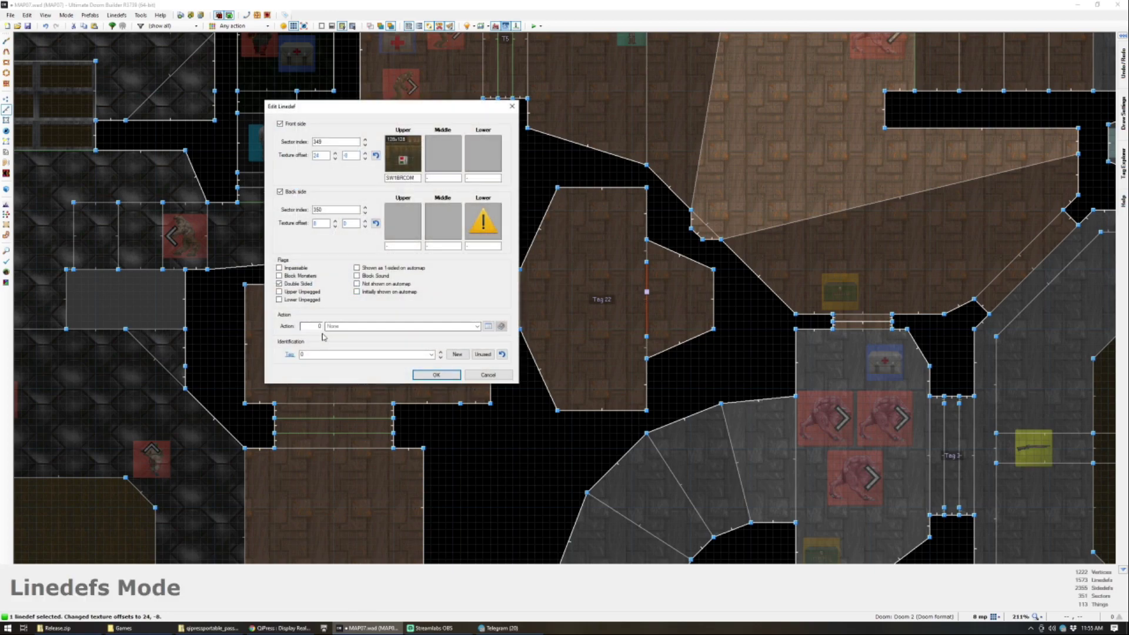
click(488, 327)
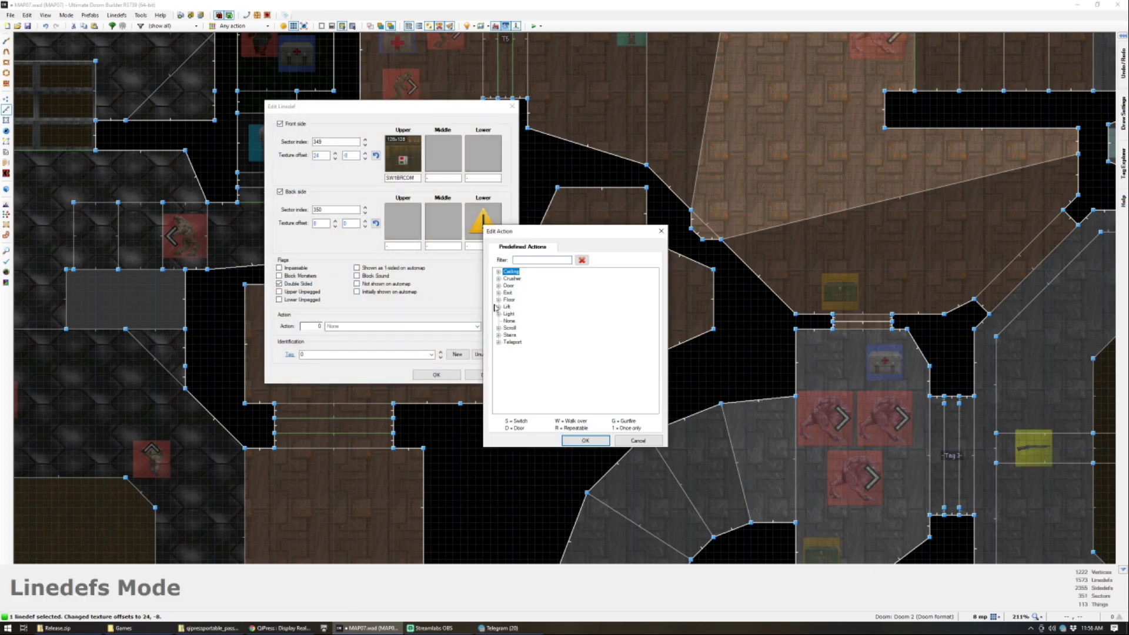
text(fast)
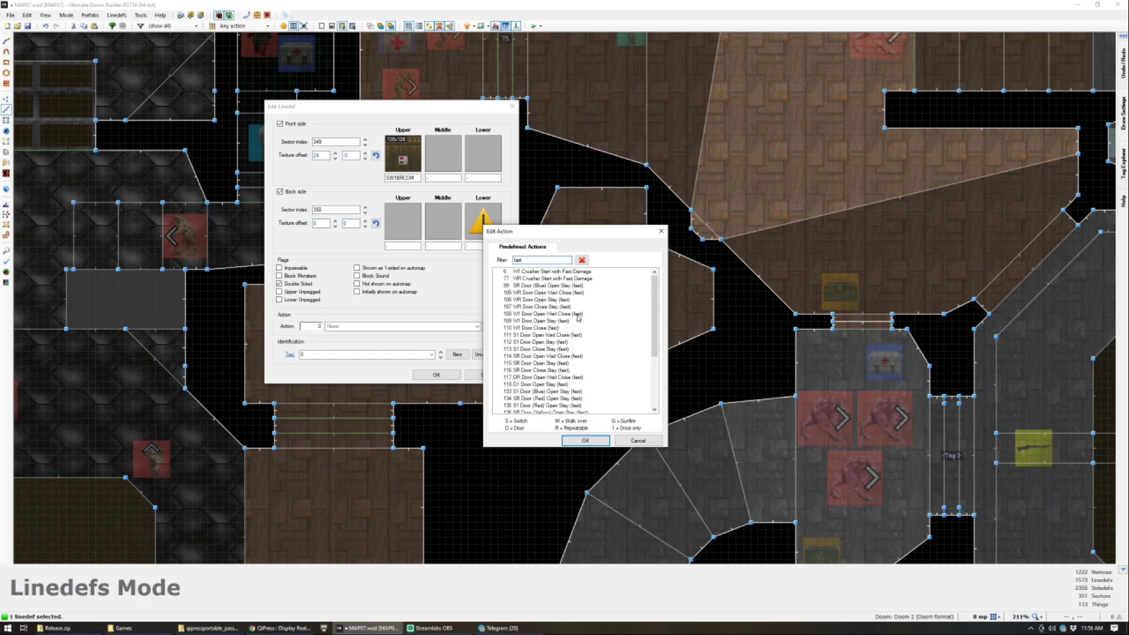
scroll(578, 318, down, 3)
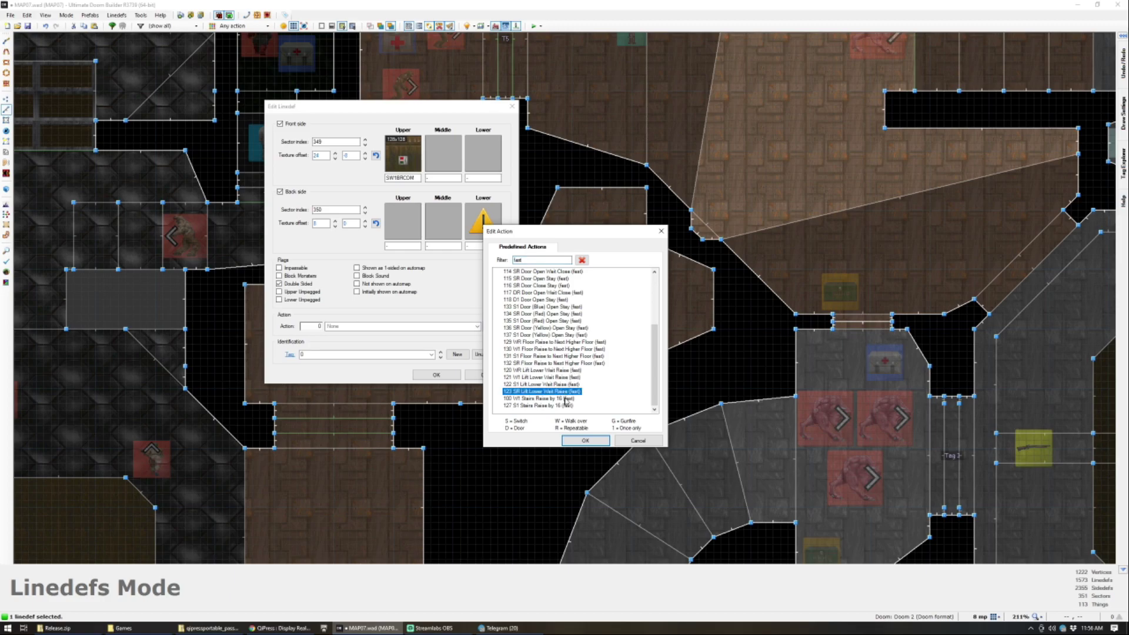
click(585, 439)
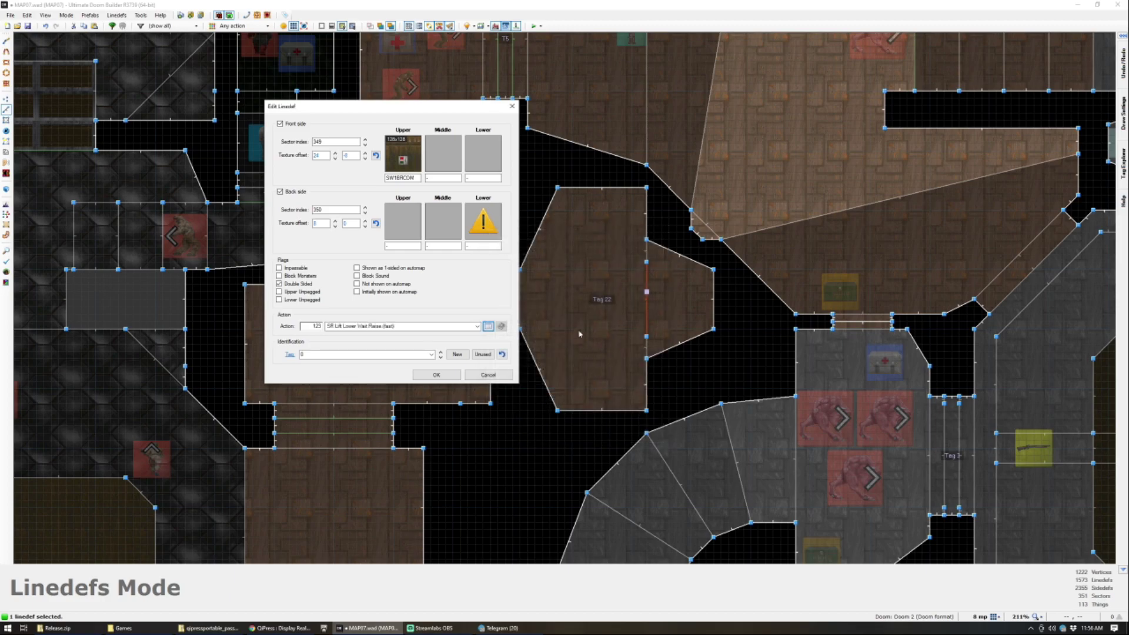
click(435, 375)
key(w)
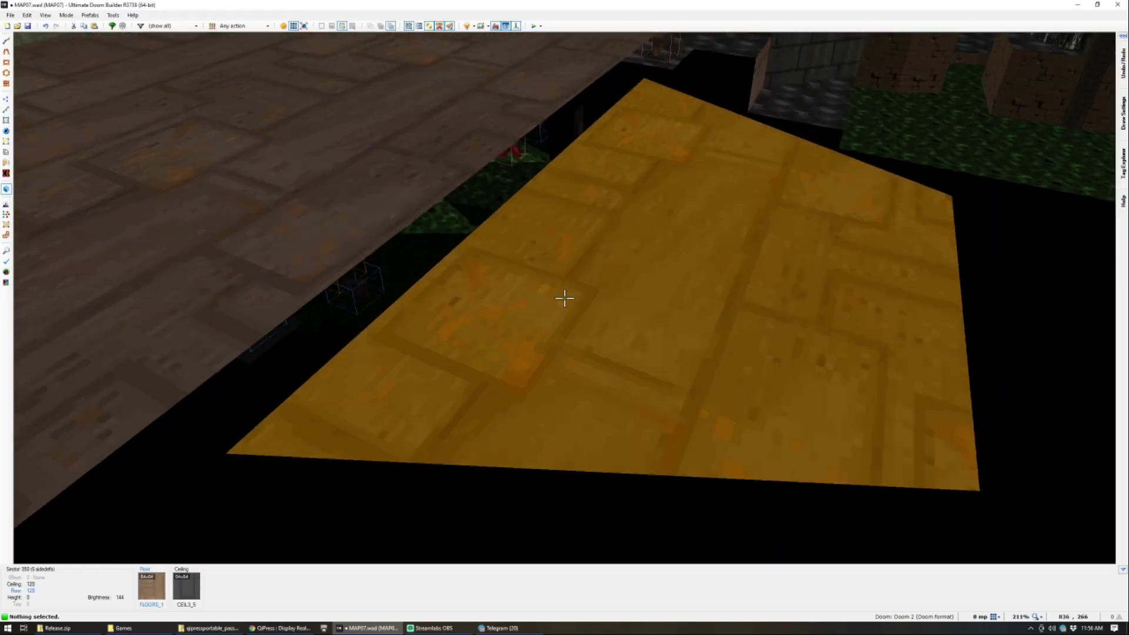
Step: Lower the floor of the alcove behind the switch to height 0
click(565, 299)
scroll(565, 298, up, 5)
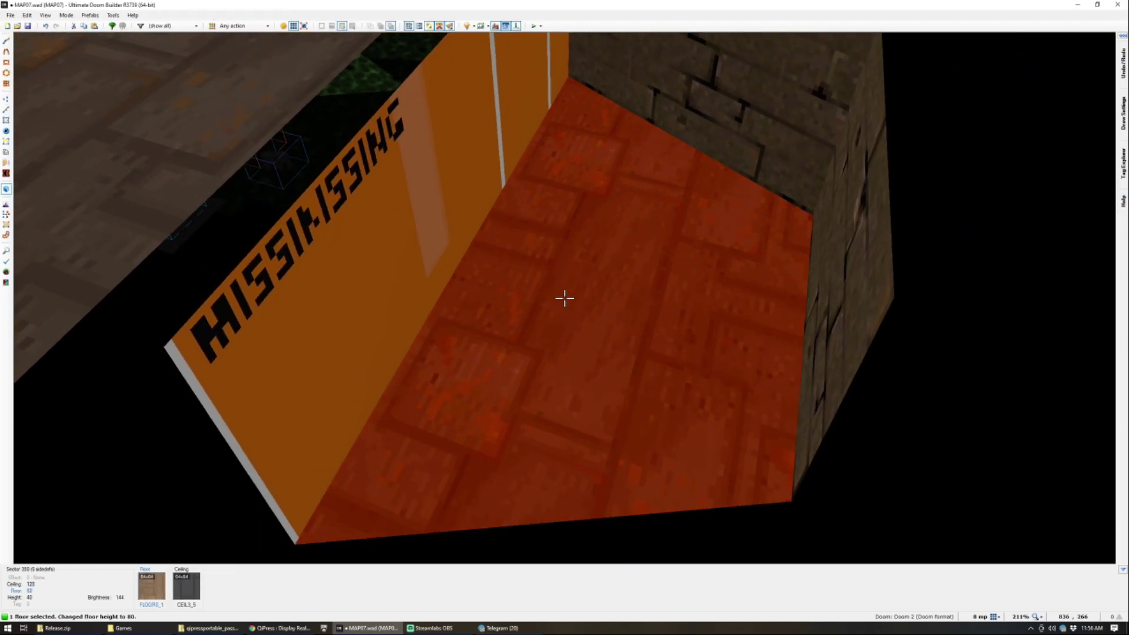
scroll(564, 298, down, 4)
key(s)
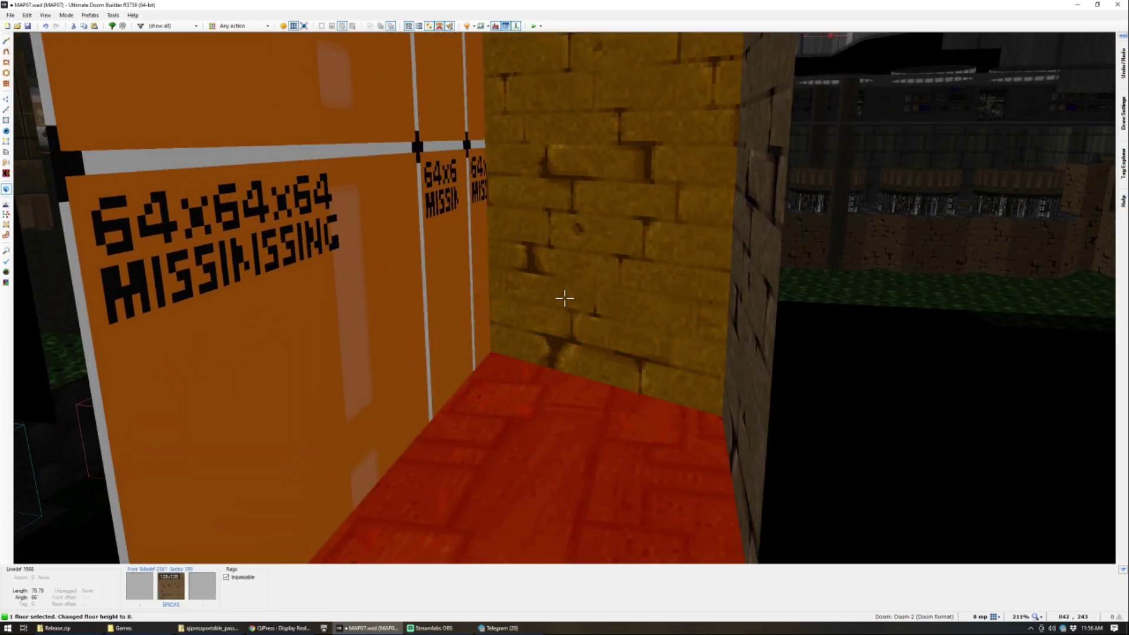
scroll(564, 298, down, 2)
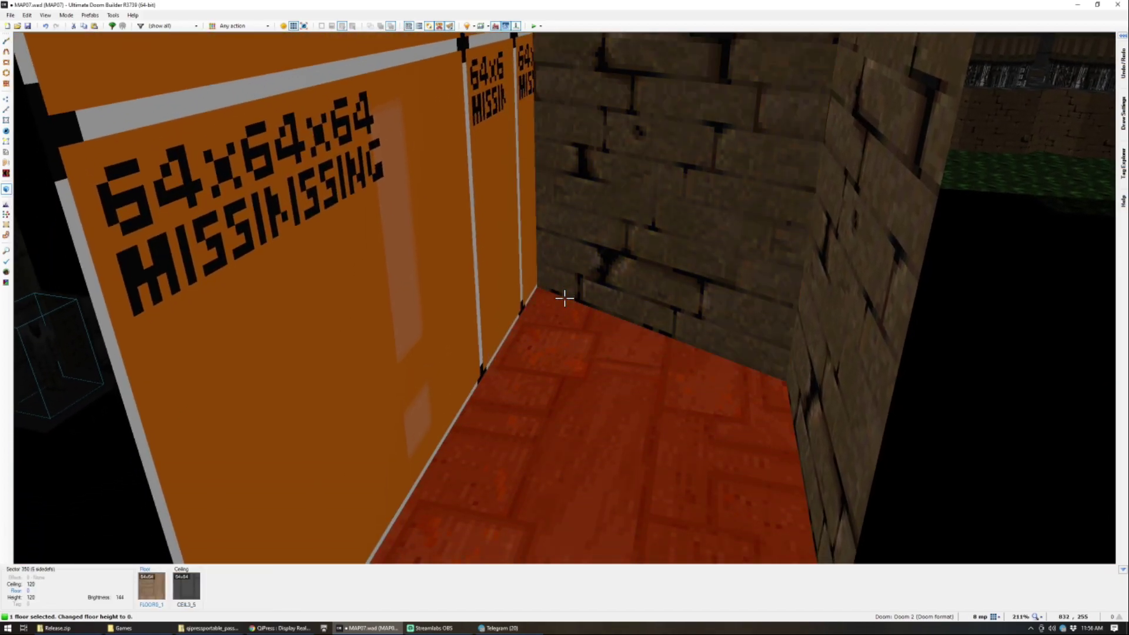
scroll(565, 298, up, 1)
click(565, 298)
key(w)
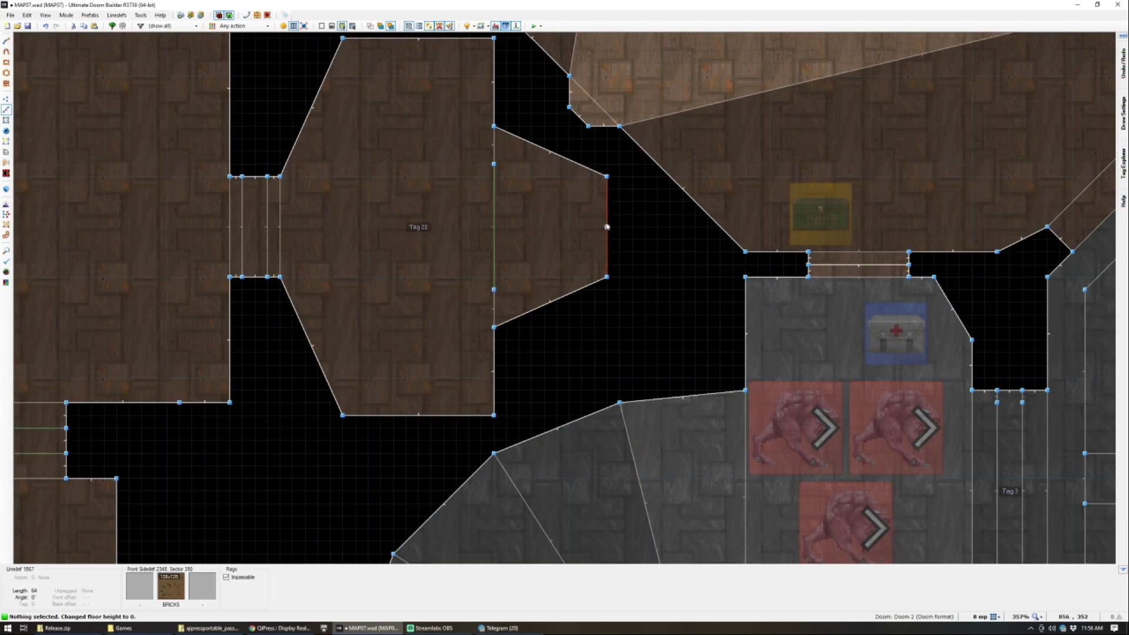
Step: Give the line at the back of the alcove the action 11 S1 Exit Level
right_click(607, 226)
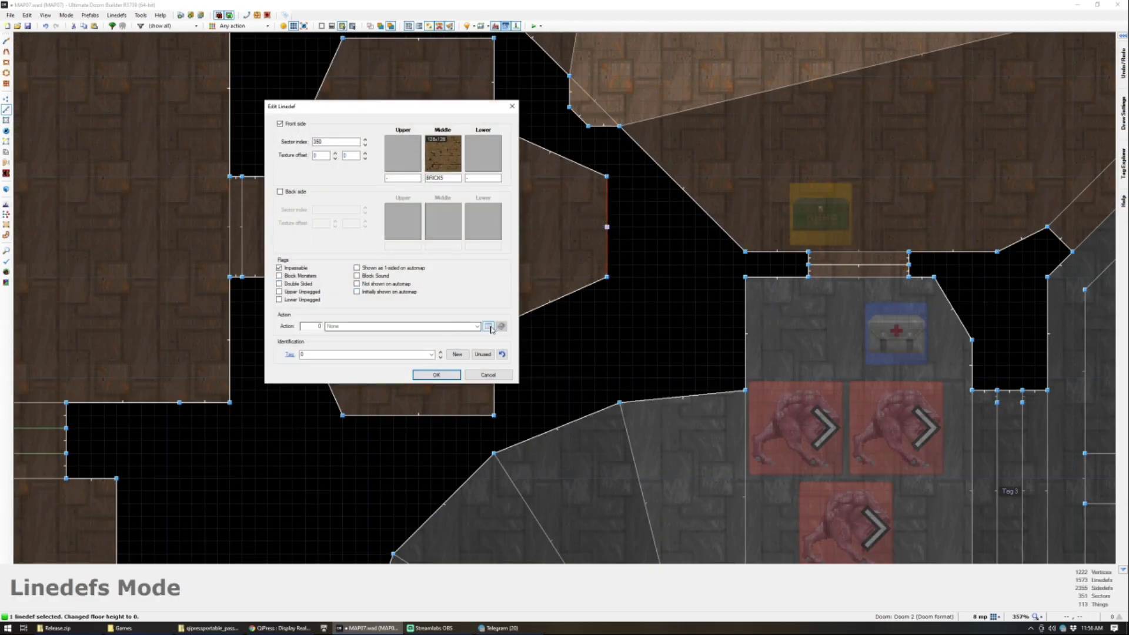
click(488, 327)
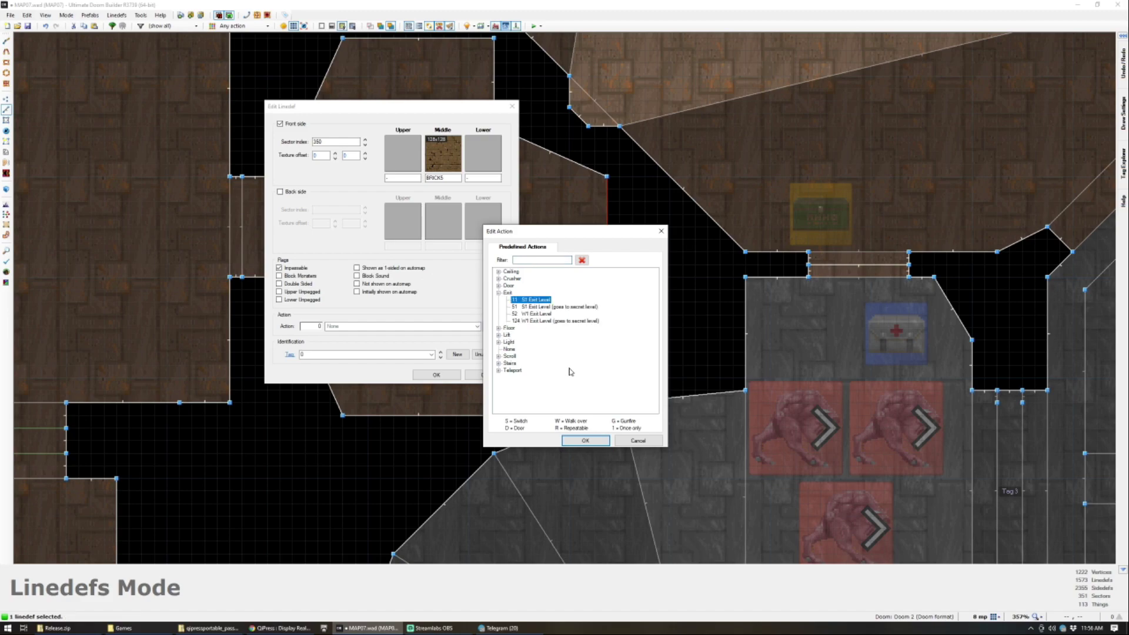
click(585, 441)
click(453, 372)
Step: Lower the lift room's floor to 0 and fill the missing walls beneath its door with lower-unpegged BRONZE1
key(w)
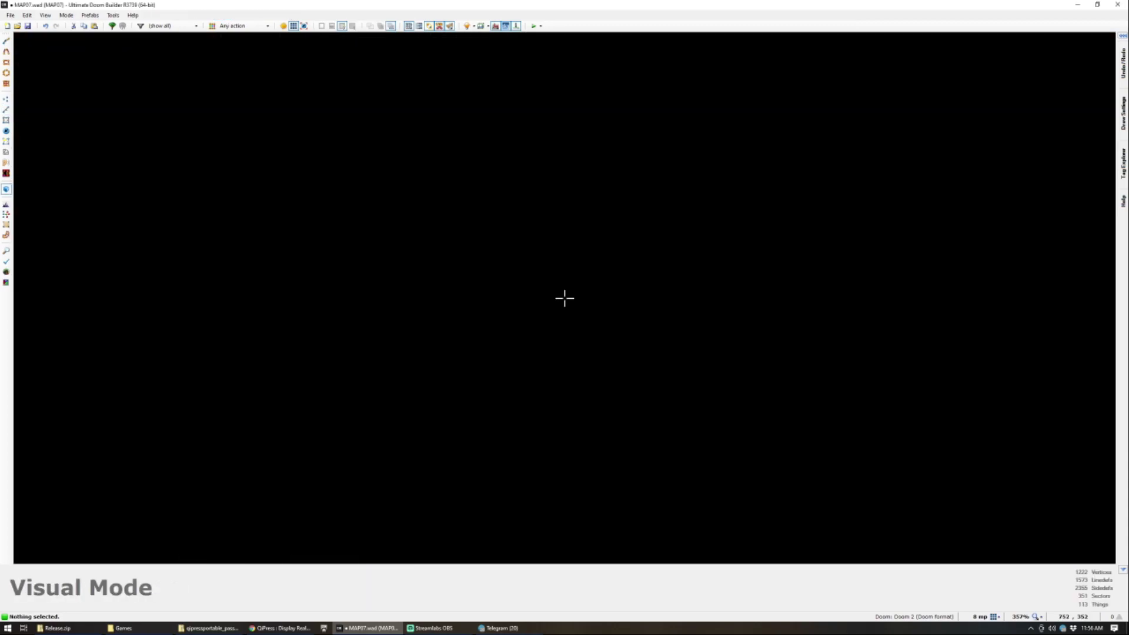
scroll(565, 298, down, 17)
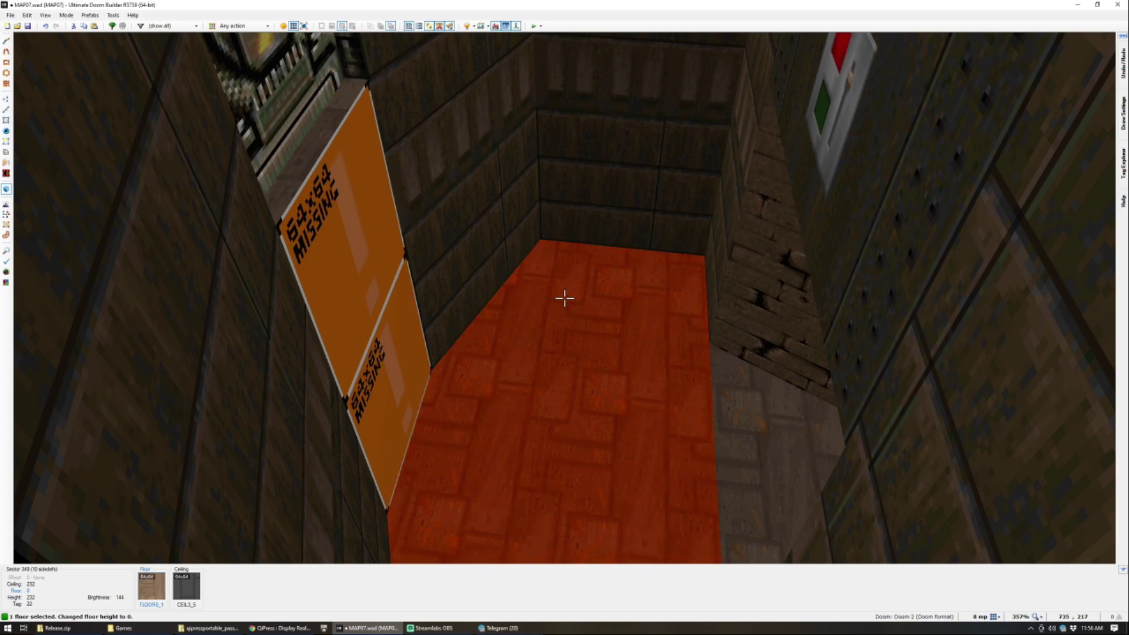
key(ctrl+v)
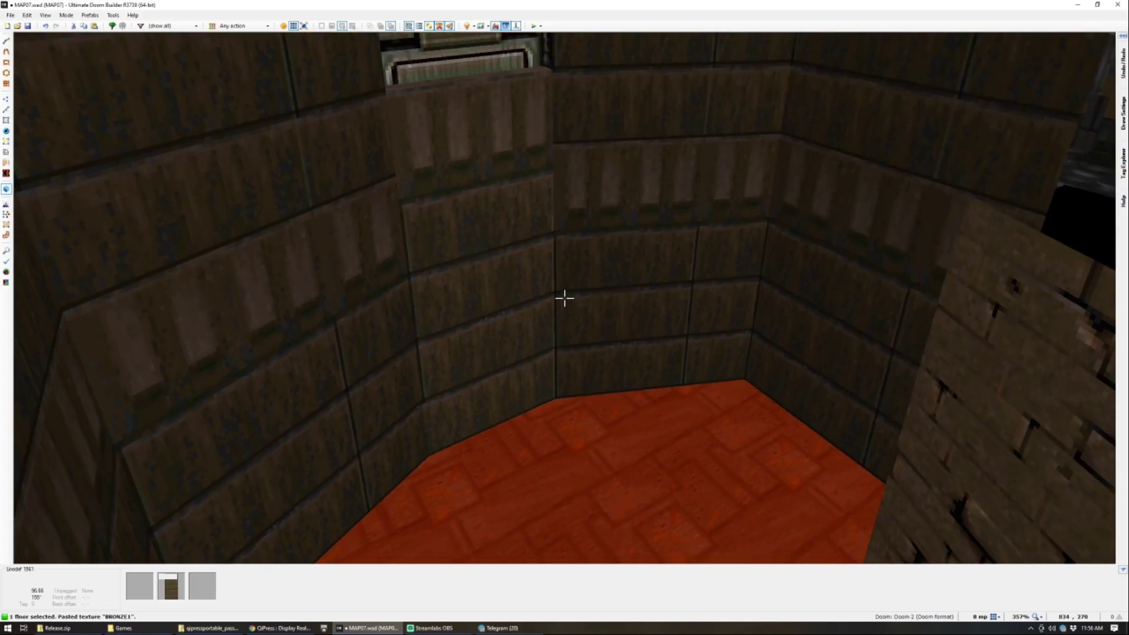
key(l)
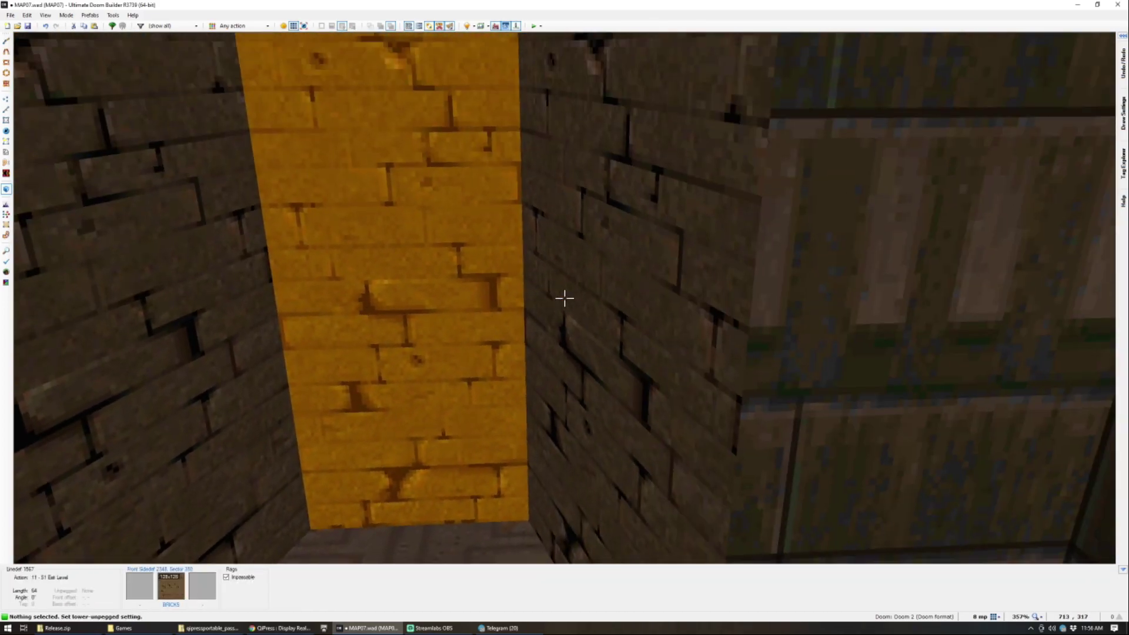
Step: Move the six vertices along the lift room's east side 32 units west
key(w)
scroll(650, 273, up, 3)
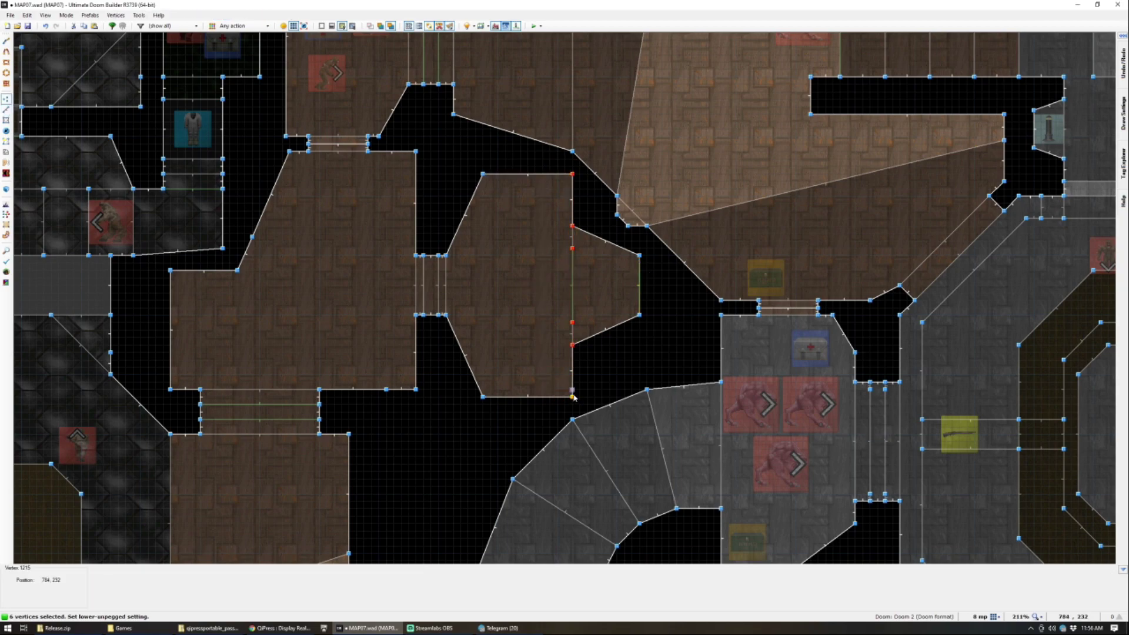
drag(559, 398, 543, 397)
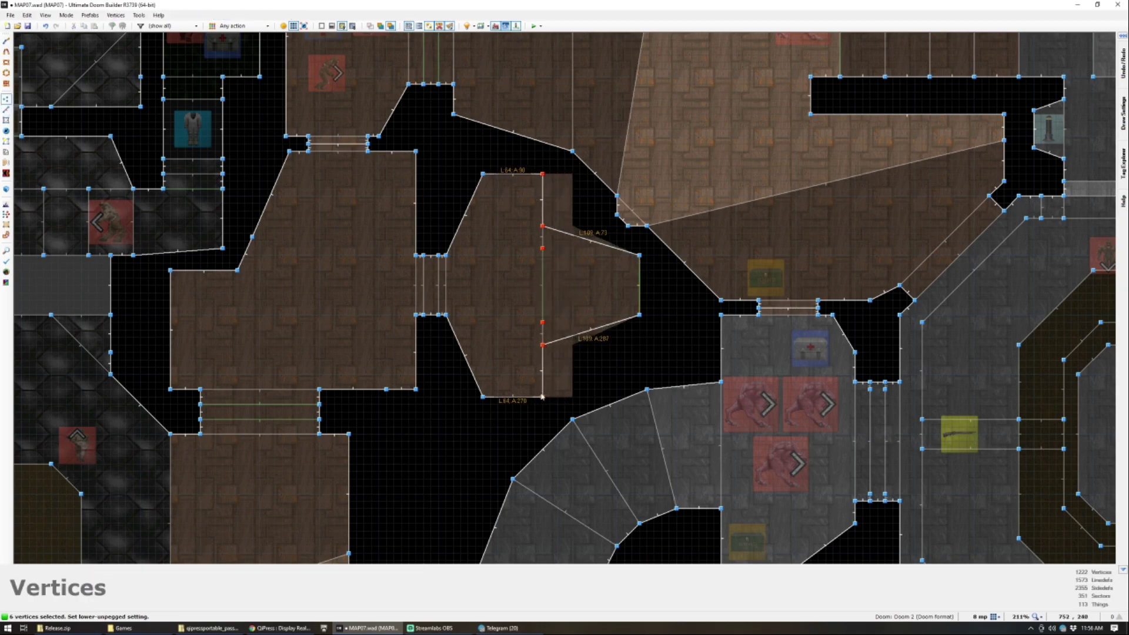
right_drag(542, 397, 543, 396)
Step: Slant the brown brick room's east walls toward the doorway and shift the door and the lift room's west corners 16 units west
key(c)
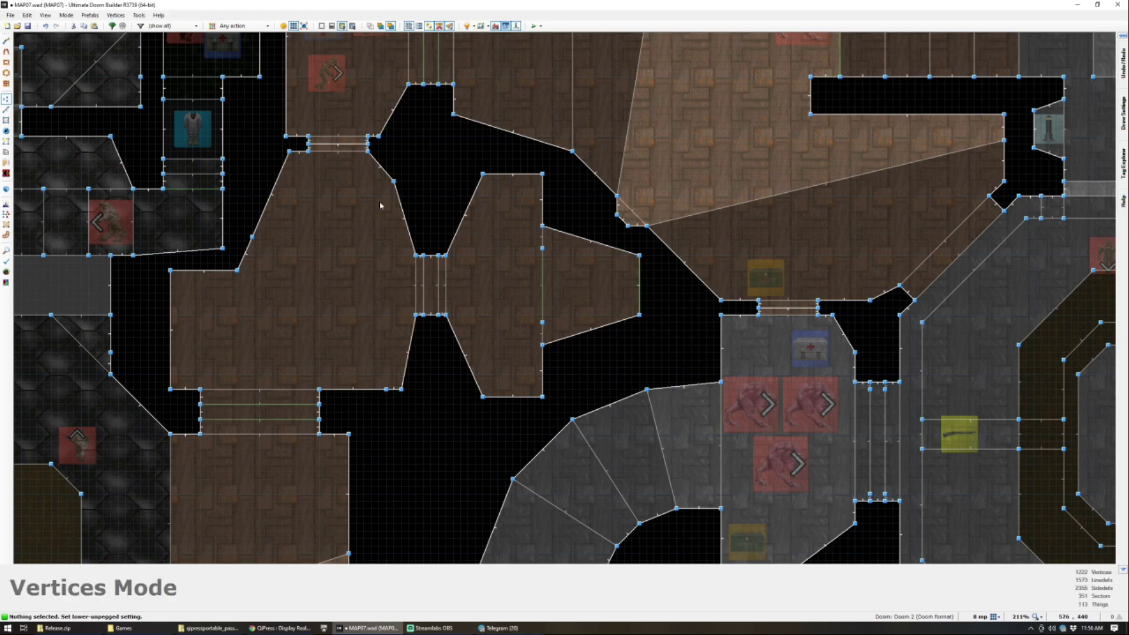
drag(481, 398, 469, 395)
key(c)
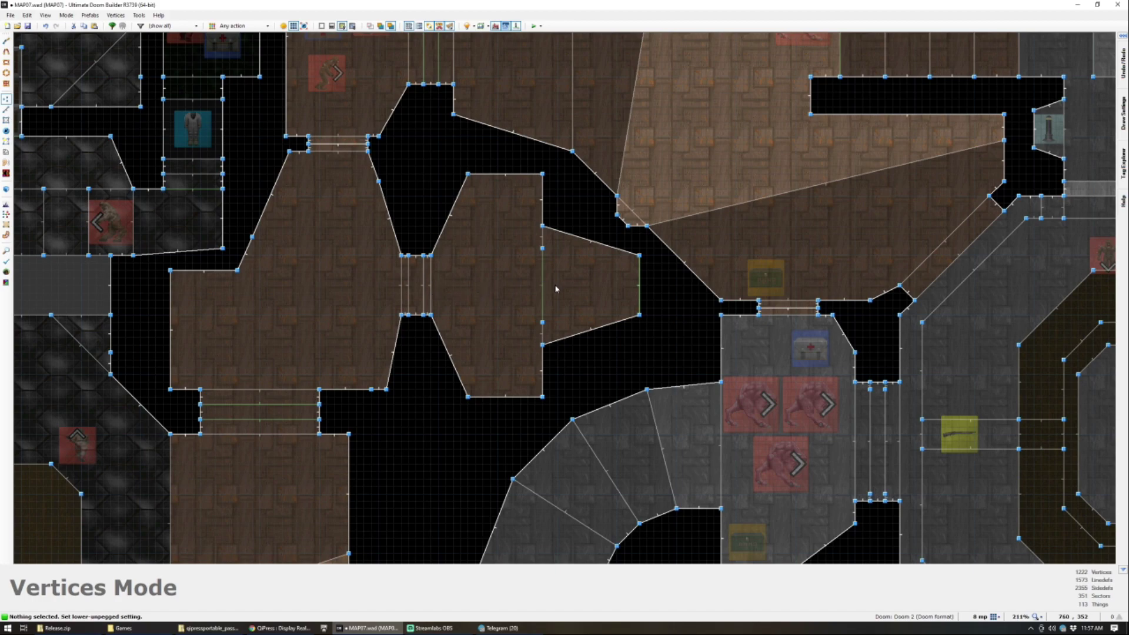
Step: Place a Demon facing west in the alcove behind the lift
key(t)
key(Insert)
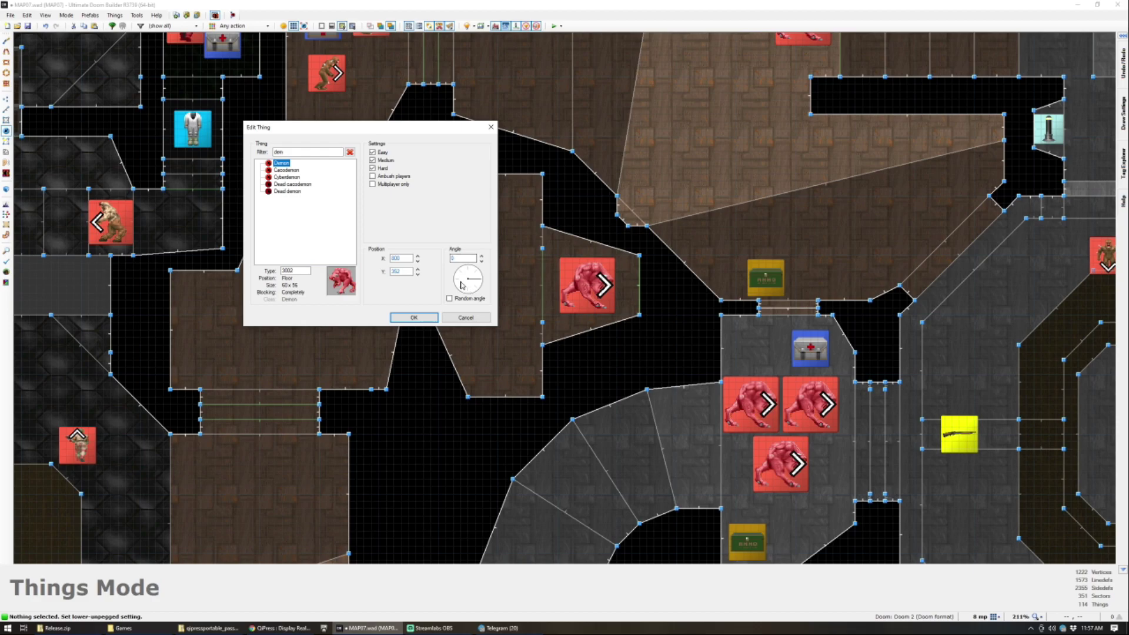
click(414, 317)
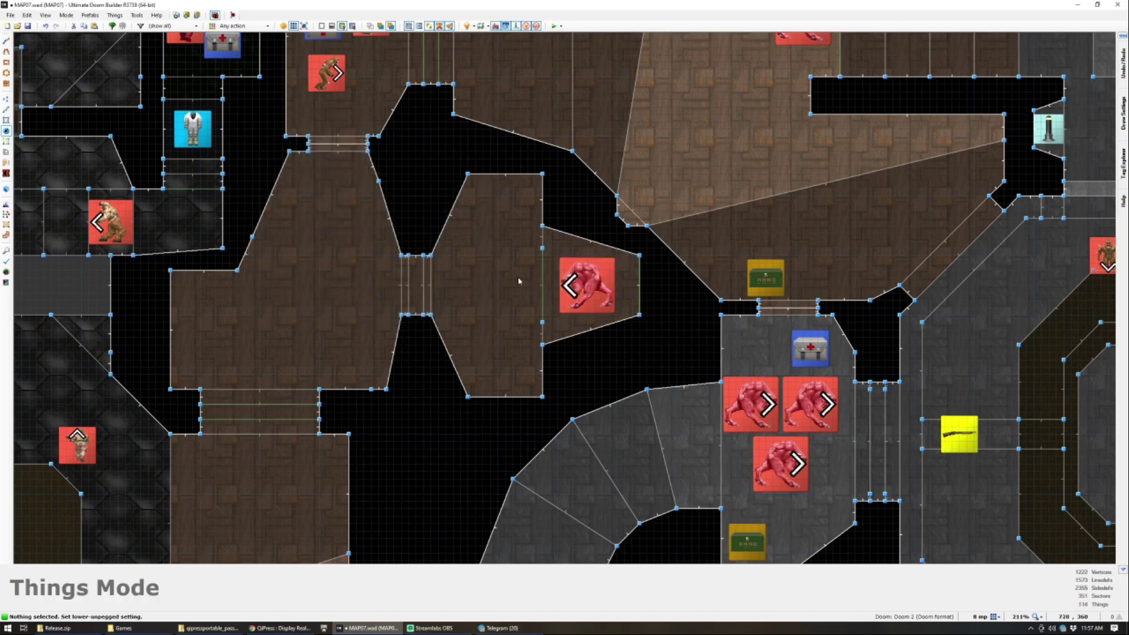
Step: Raise the lift room's floor to 128, matching the brown brick room's floor
key(w)
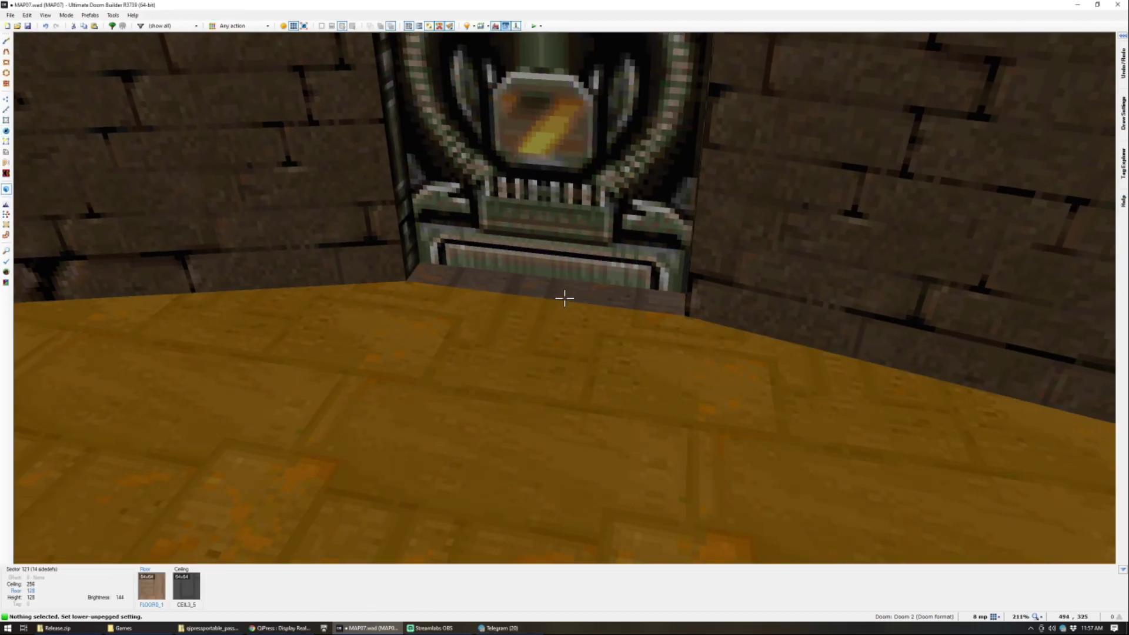
click(565, 298)
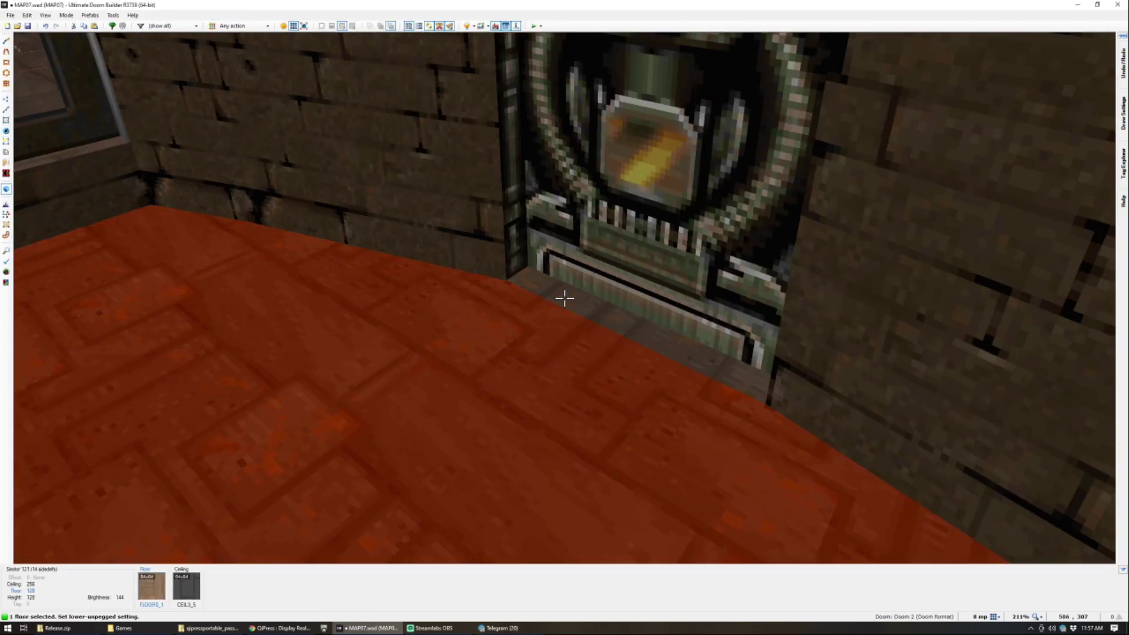
click(564, 298)
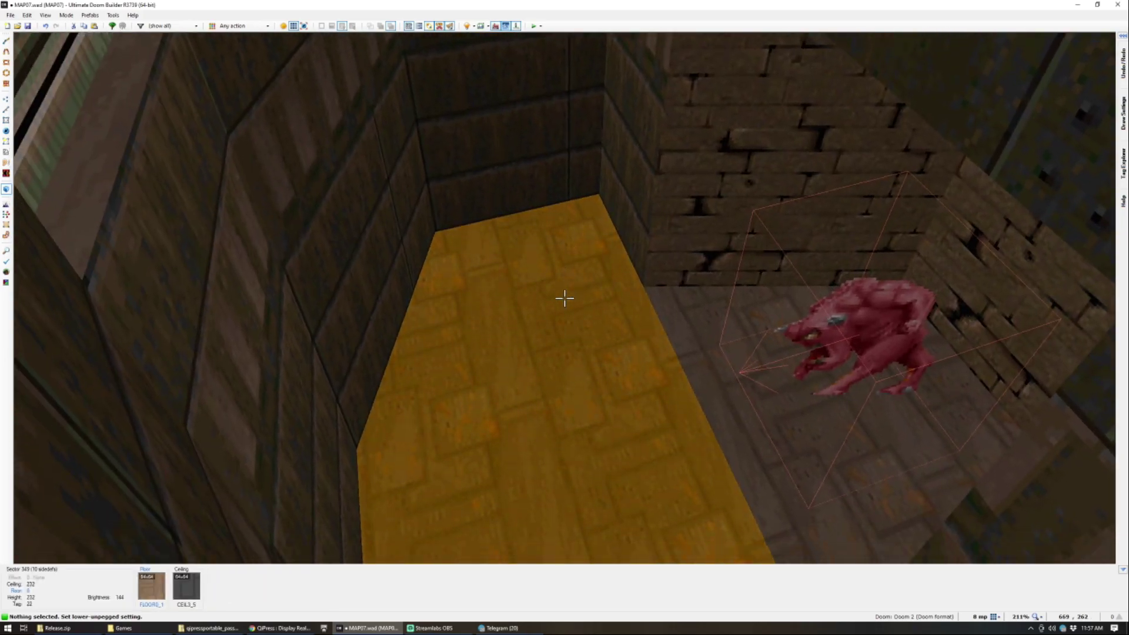
click(564, 298)
scroll(565, 298, up, 12)
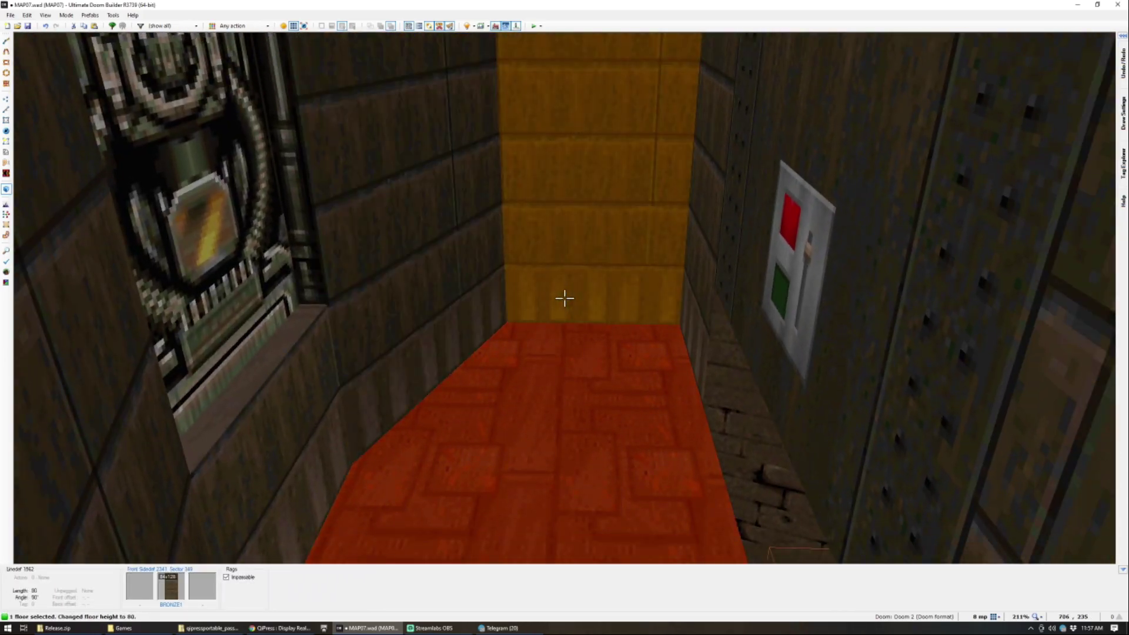
scroll(565, 298, up, 2)
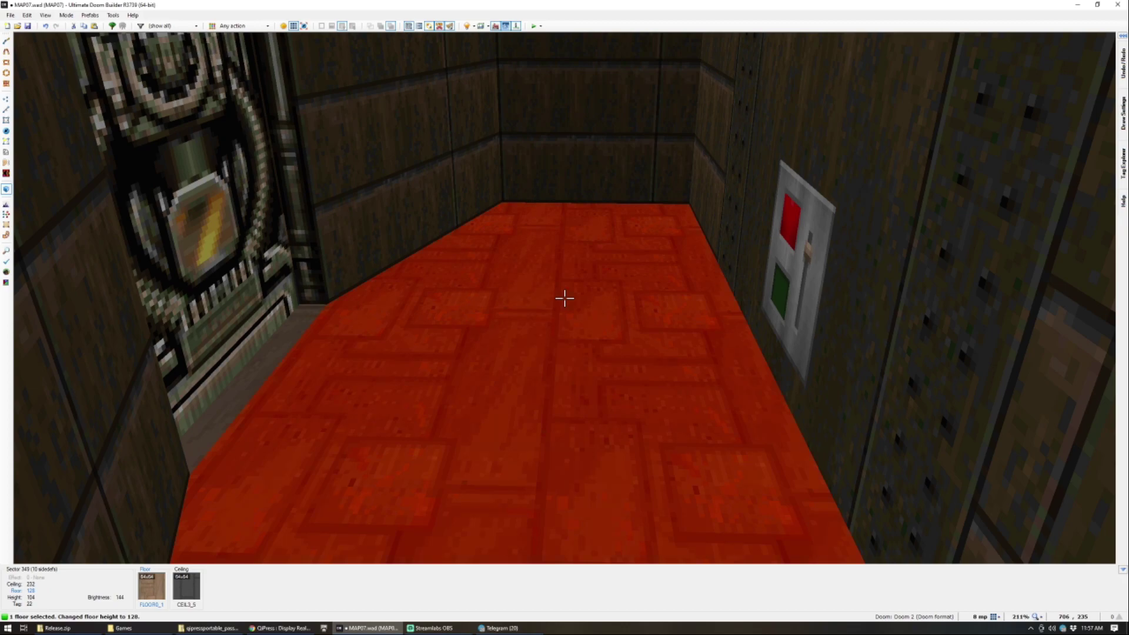
scroll(564, 298, down, 2)
click(565, 298)
scroll(564, 298, up, 1)
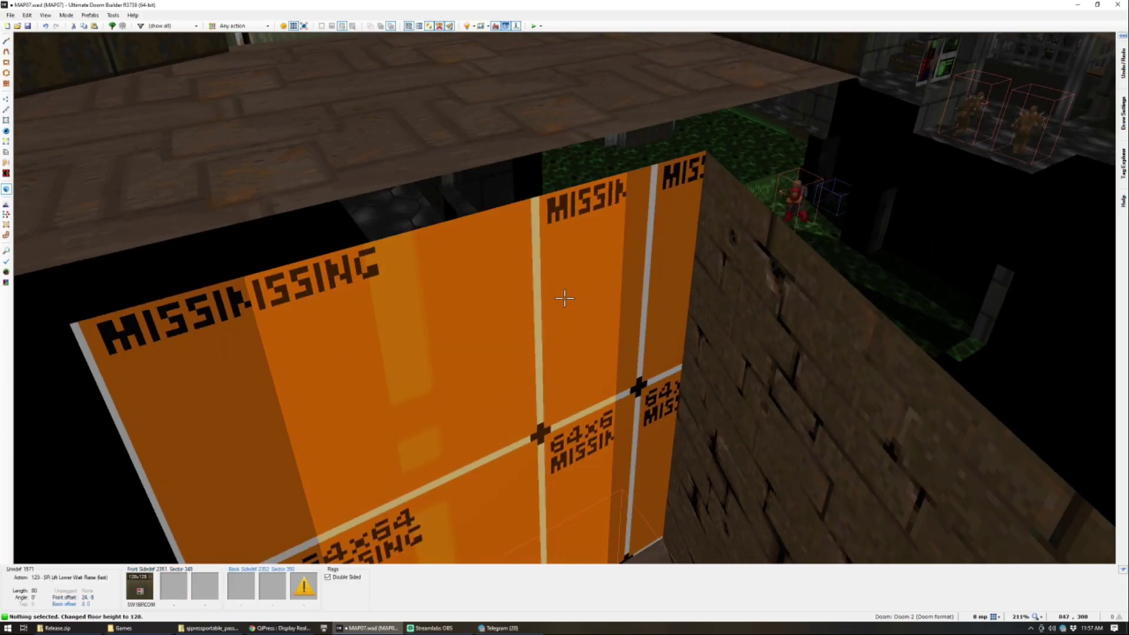
Step: Apply the PLAT1 texture to the three missing lift walls facing the alcove and auto-align them in X and Y
key(ctrl+v)
key(ctrl+v)
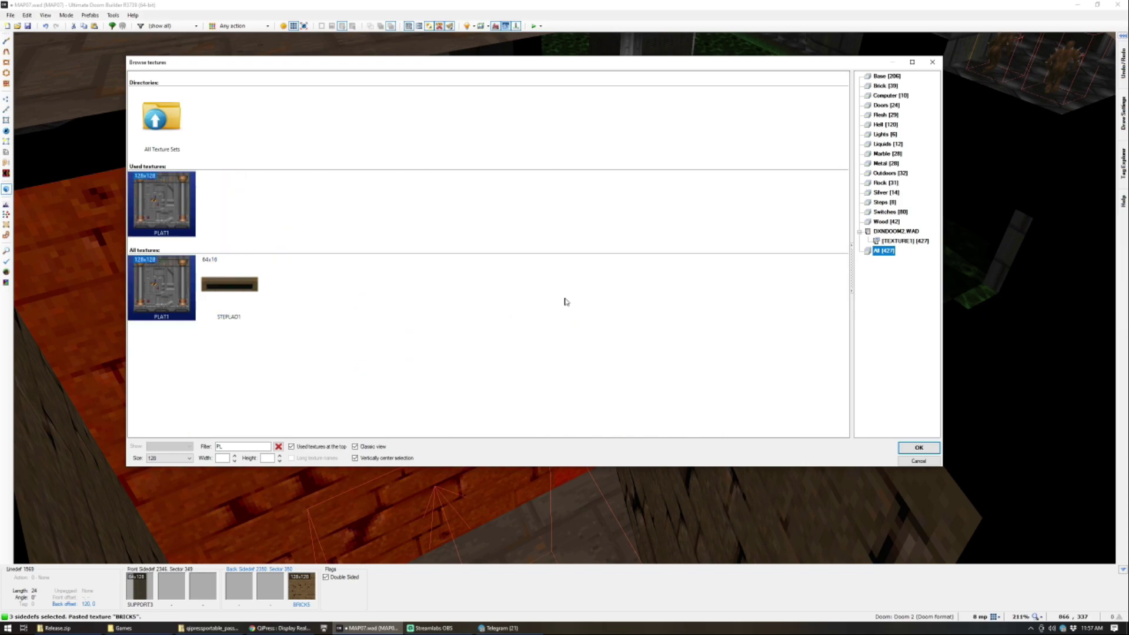
double_click(182, 216)
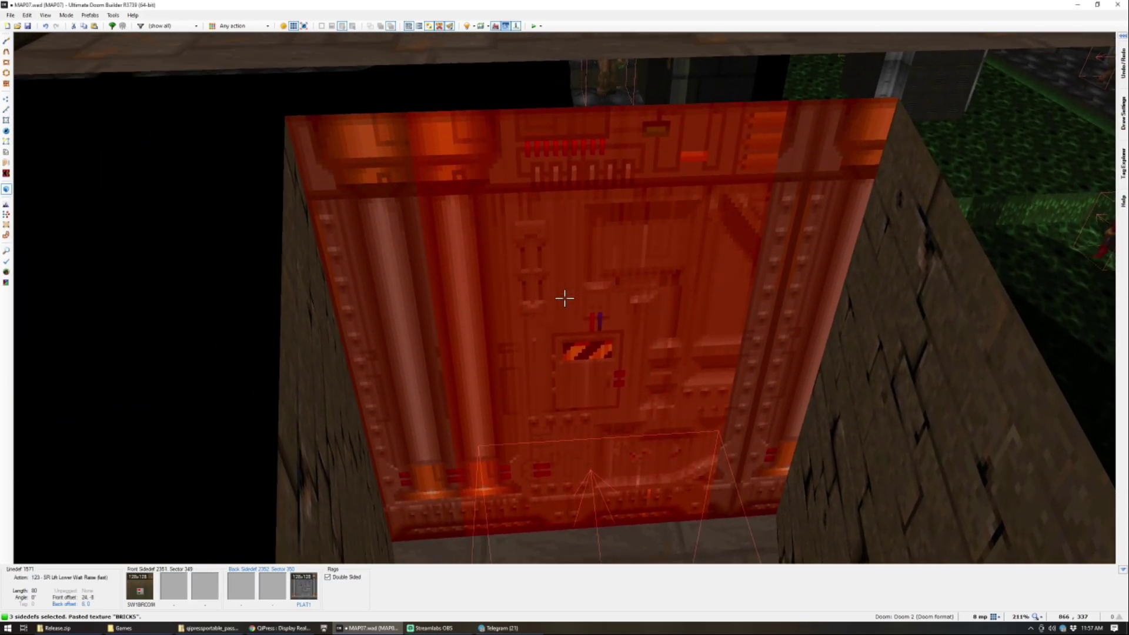
key(shift+Left)
key(a)
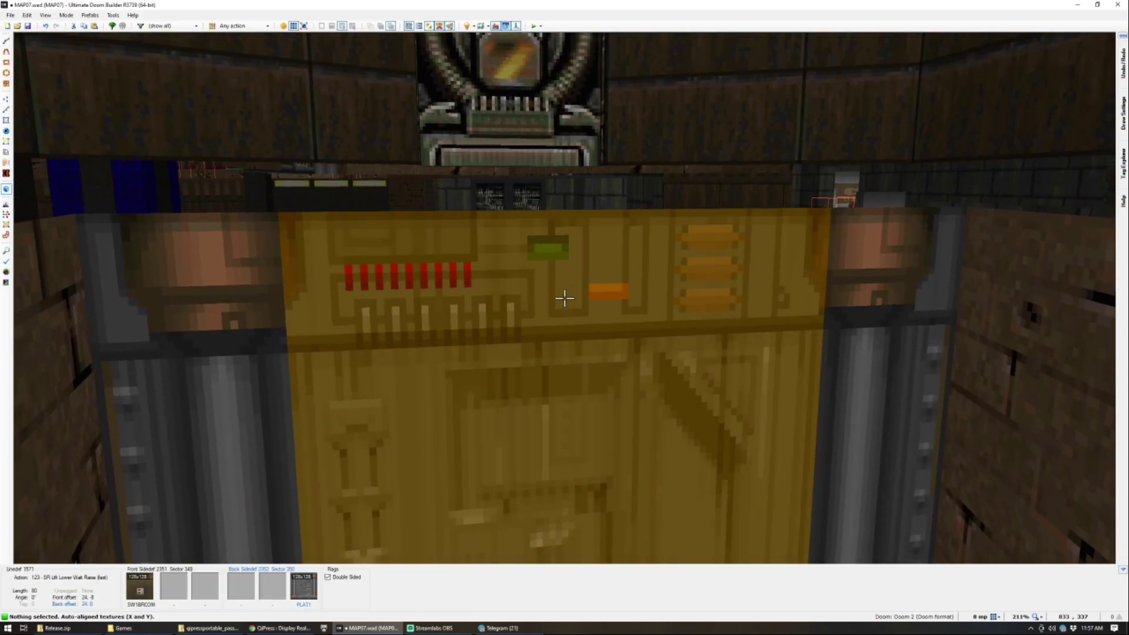
Step: Try the lift room's floor at height 120 and return it to 128
key(s)
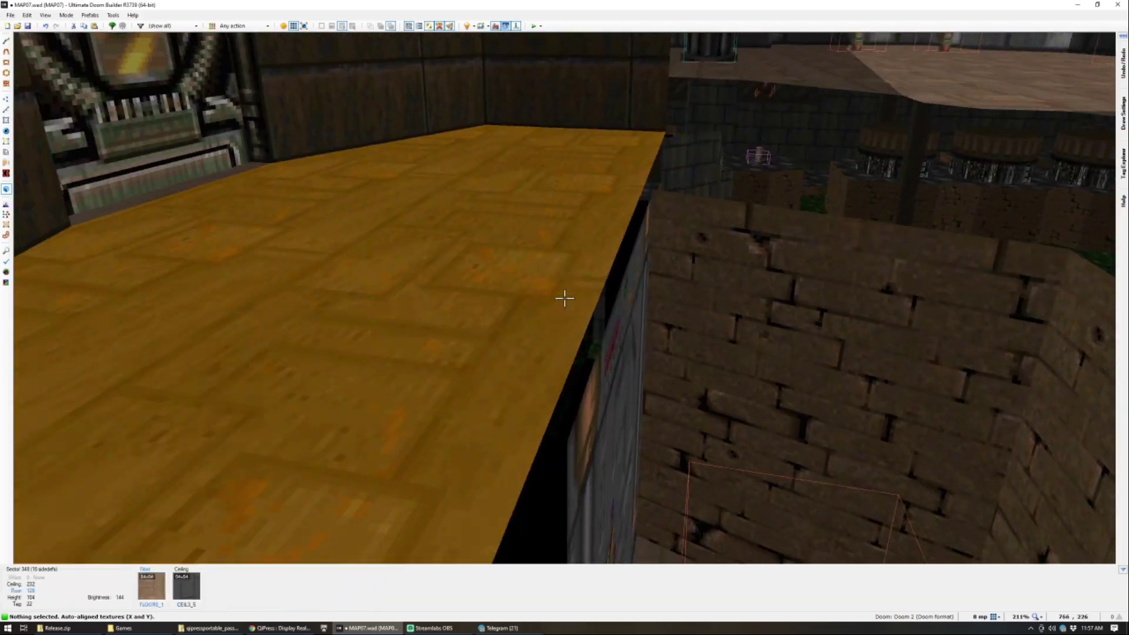
click(565, 298)
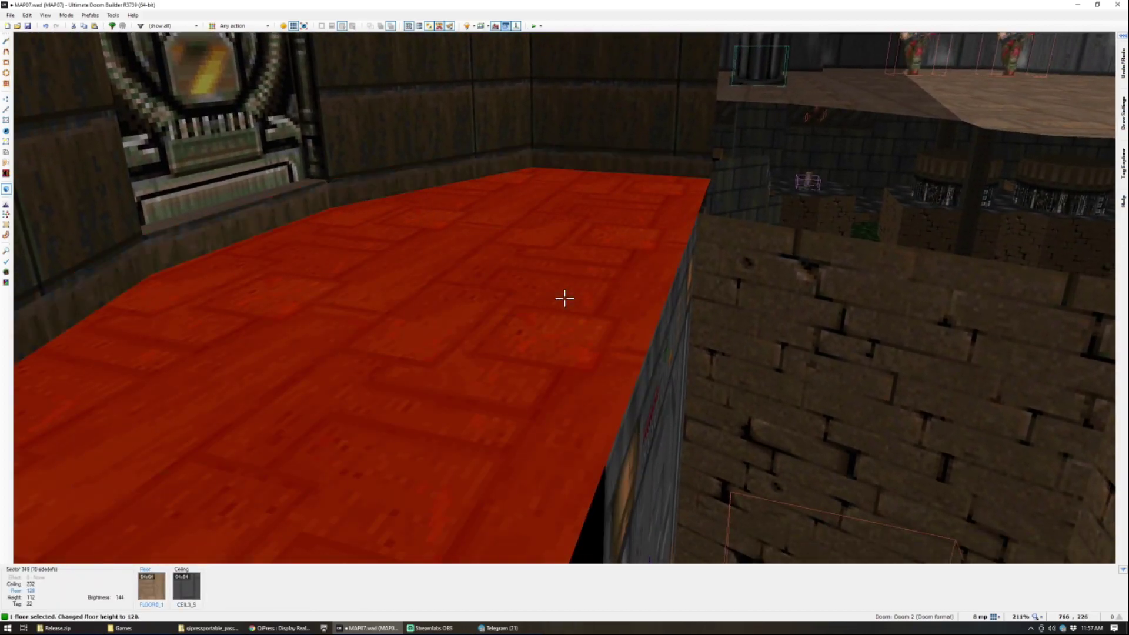
scroll(565, 298, down, 1)
key(s)
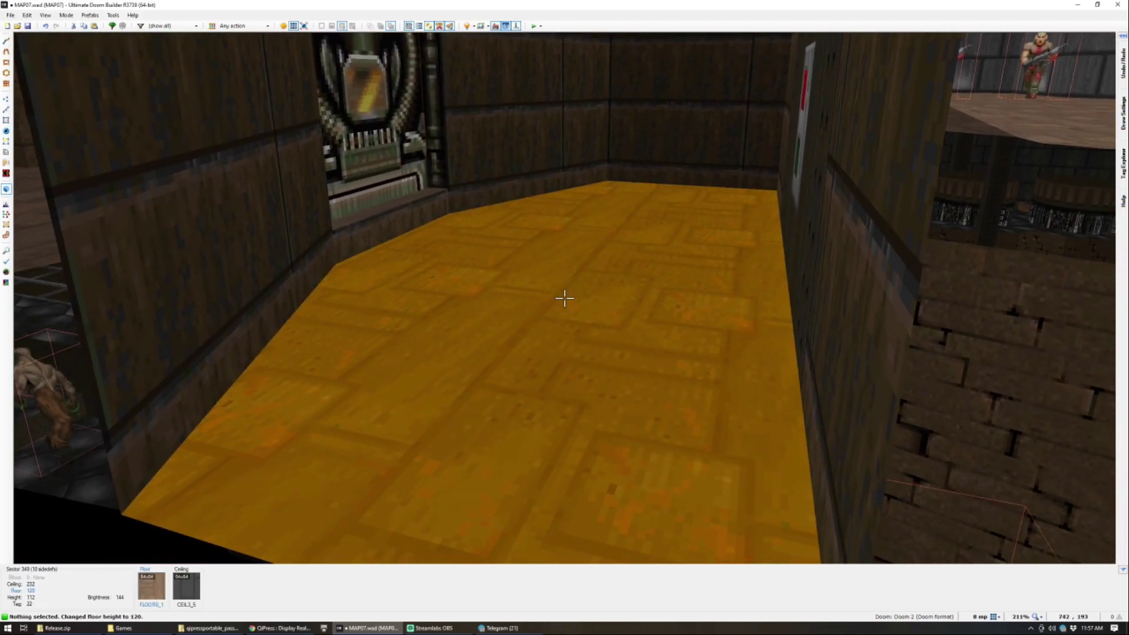
scroll(565, 298, up, 1)
Step: Check the switch line and the alcove's exit line in the 2D map, and save the map
key(q)
scroll(560, 281, up, 7)
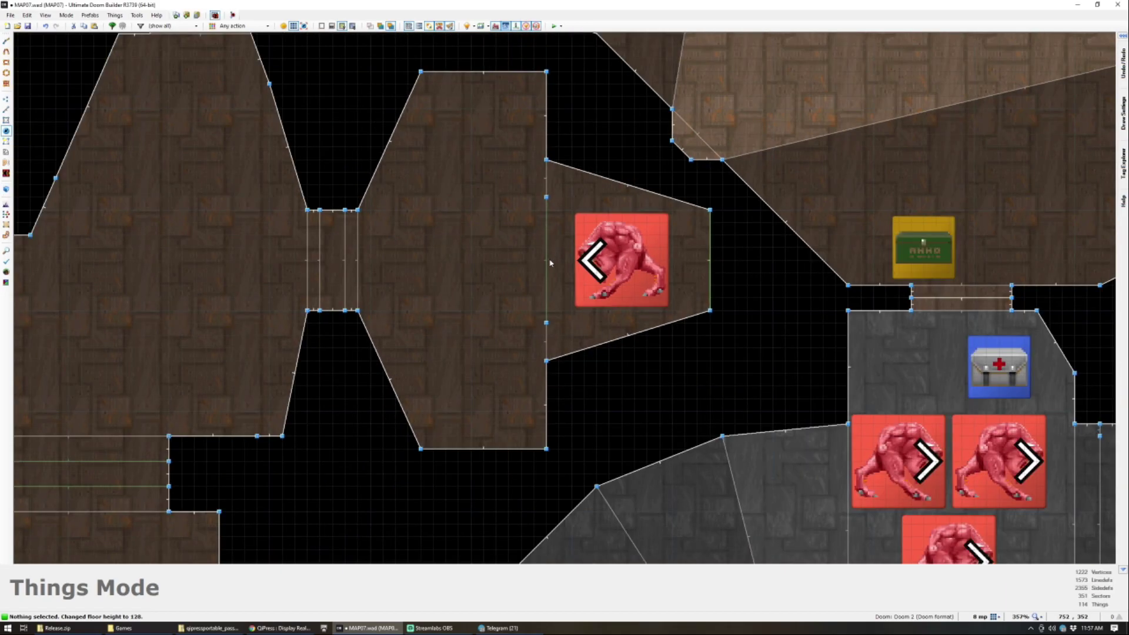
key(l)
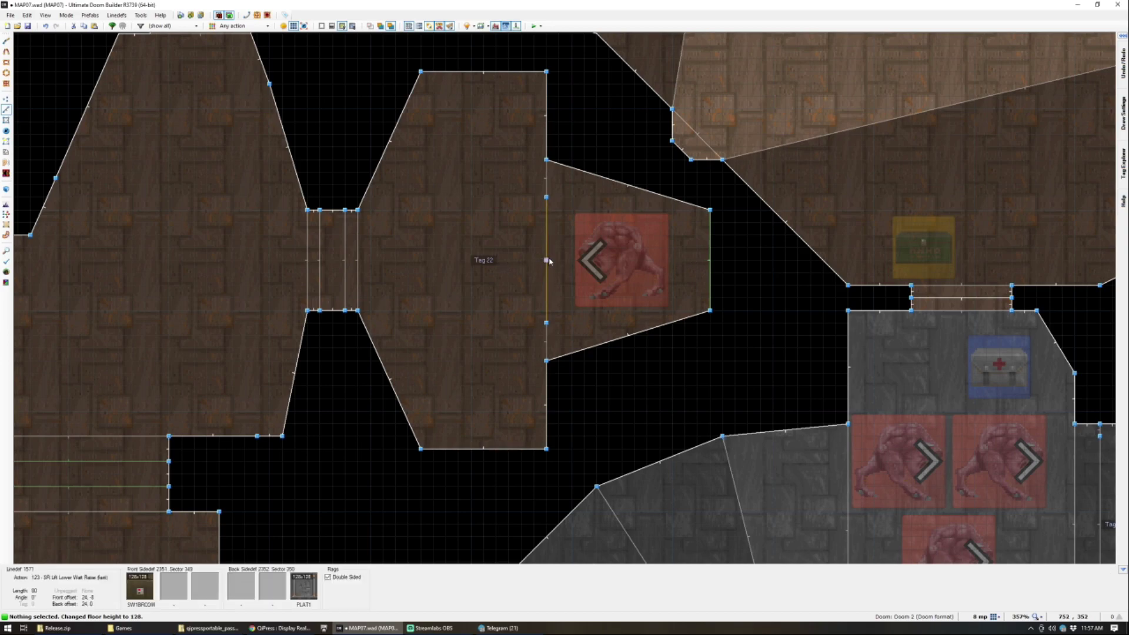
key(v)
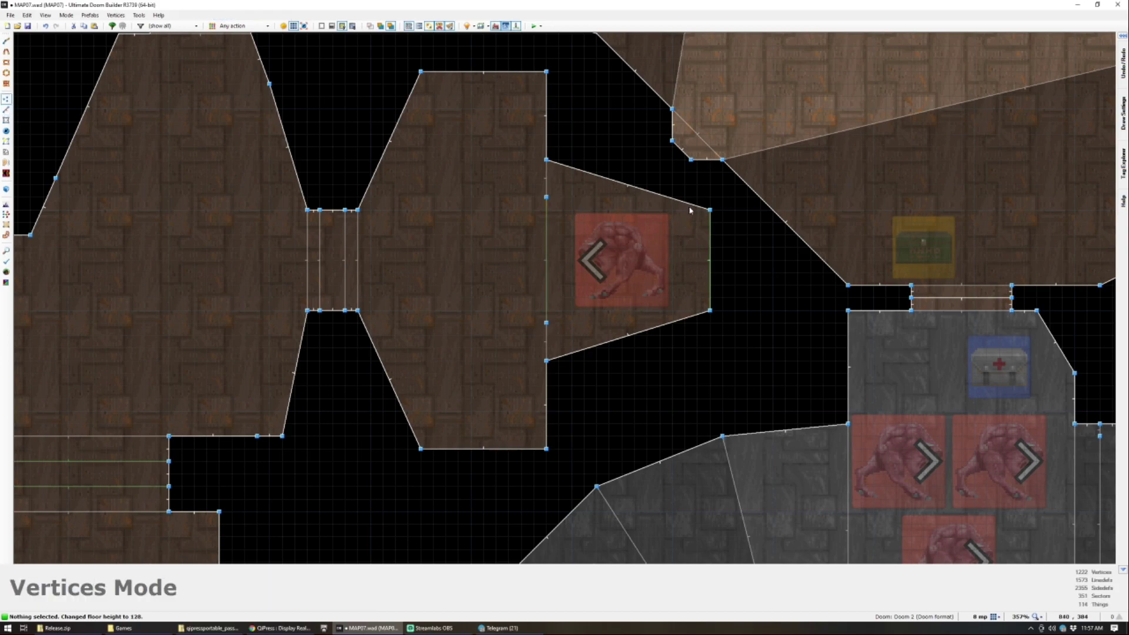
key(l)
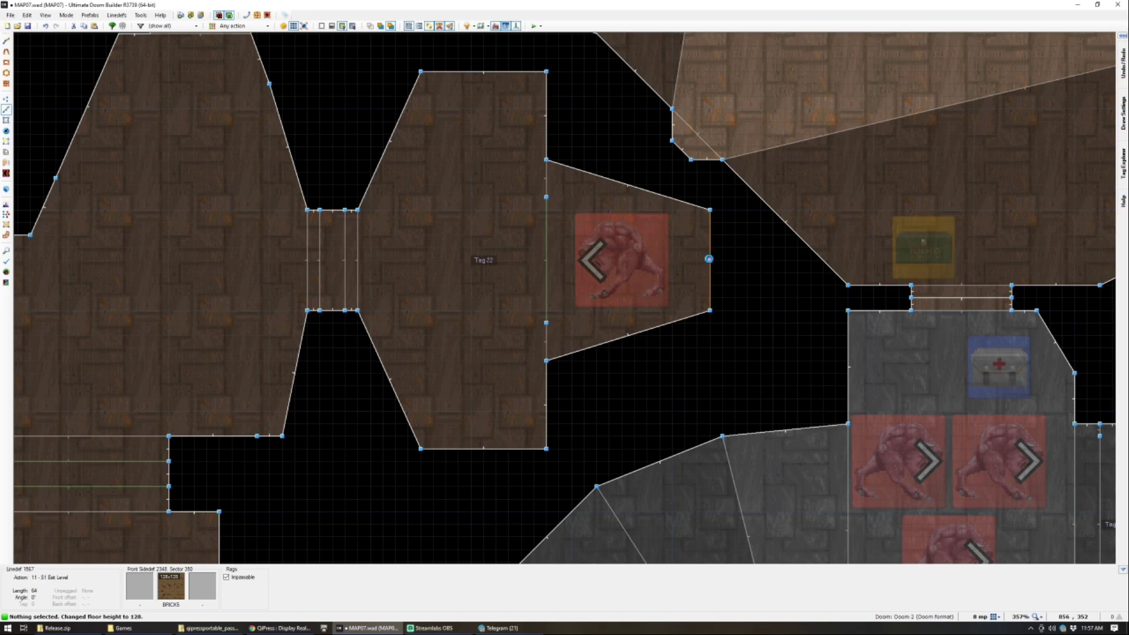
key(ctrl+s)
Step: Look over the layout of the whole map and its northern half
scroll(538, 235, down, 7)
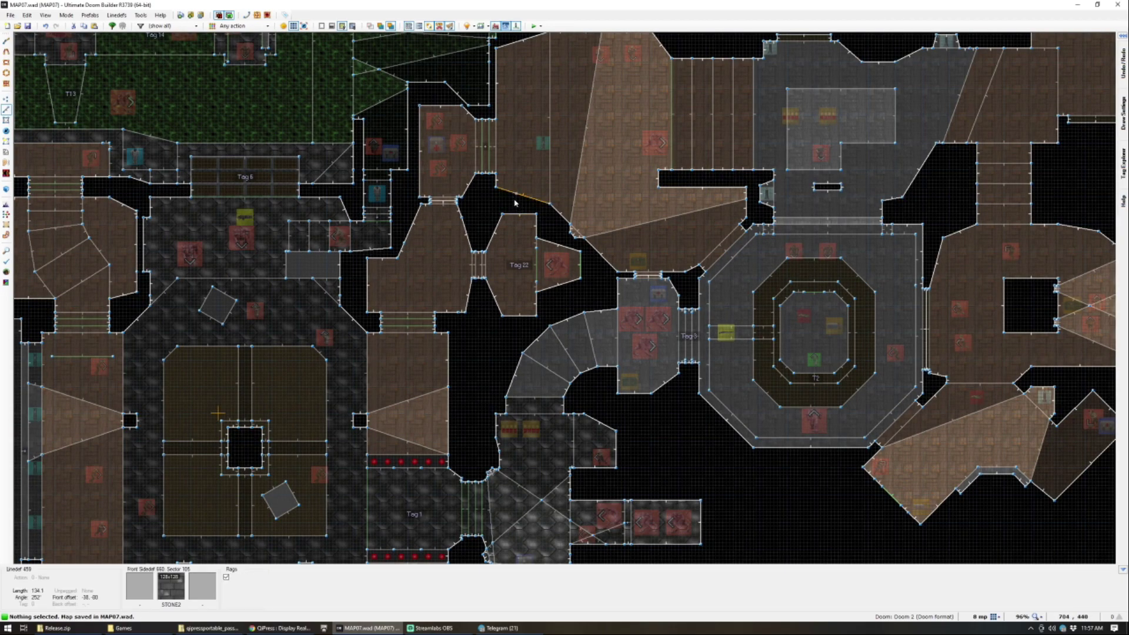
scroll(515, 204, down, 3)
scroll(657, 397, down, 2)
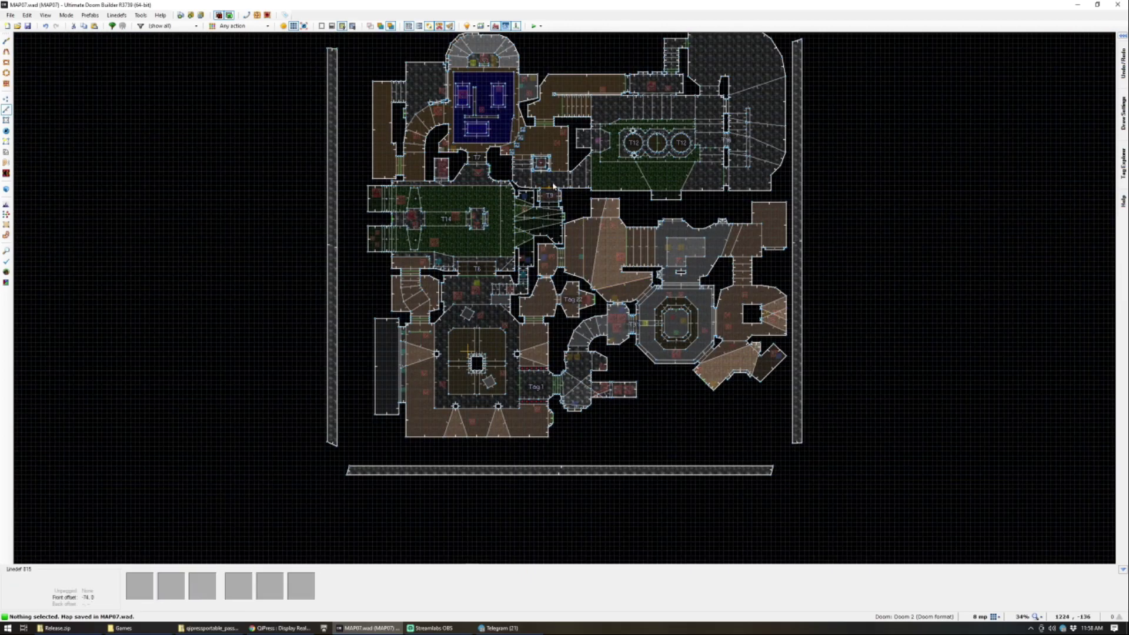
scroll(553, 184, up, 2)
key(Up)
key(Up)
key(Up)
key(Up)
key(Up)
key(Right)
key(Right)
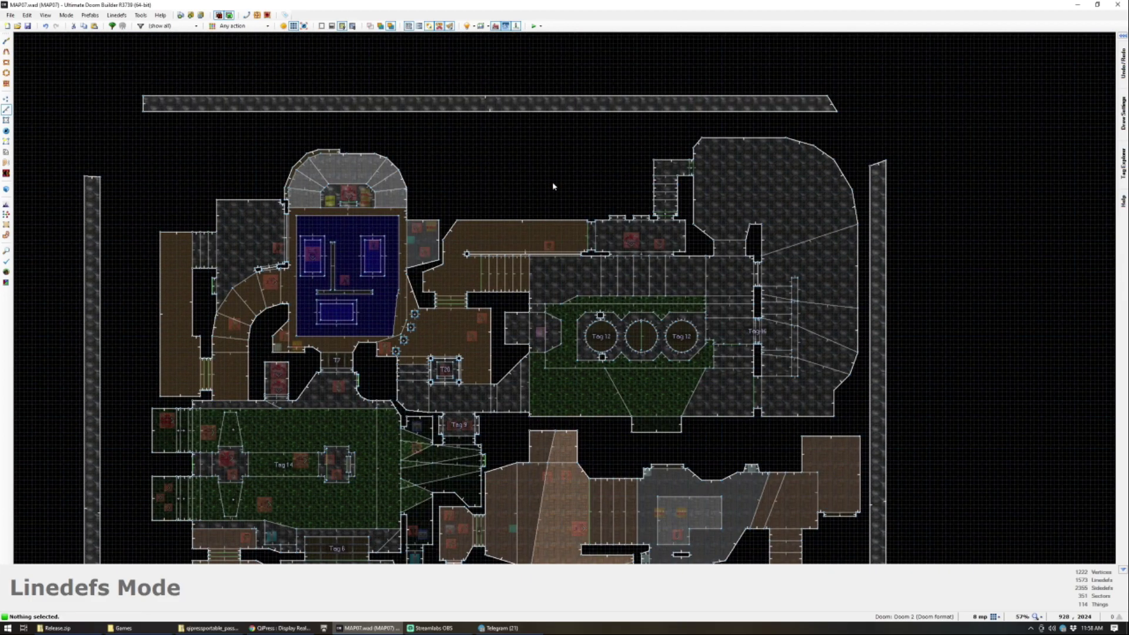
Step: Raise the three nukage bridge floors around the west platform in the large green room to height -8
scroll(582, 345, up, 1)
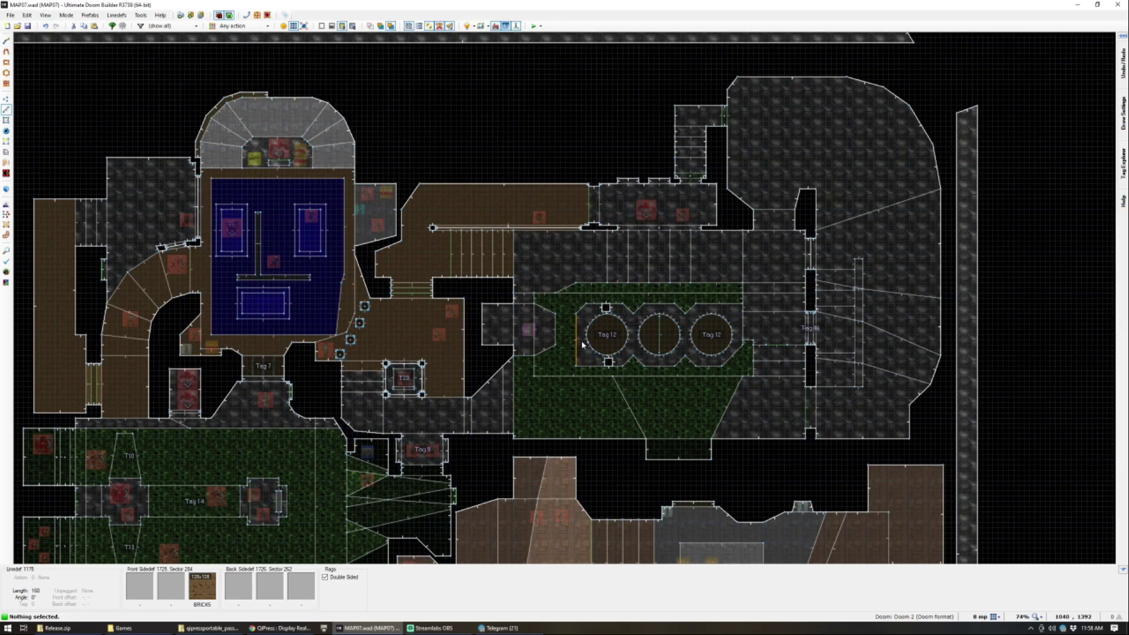
scroll(601, 347, down, 5)
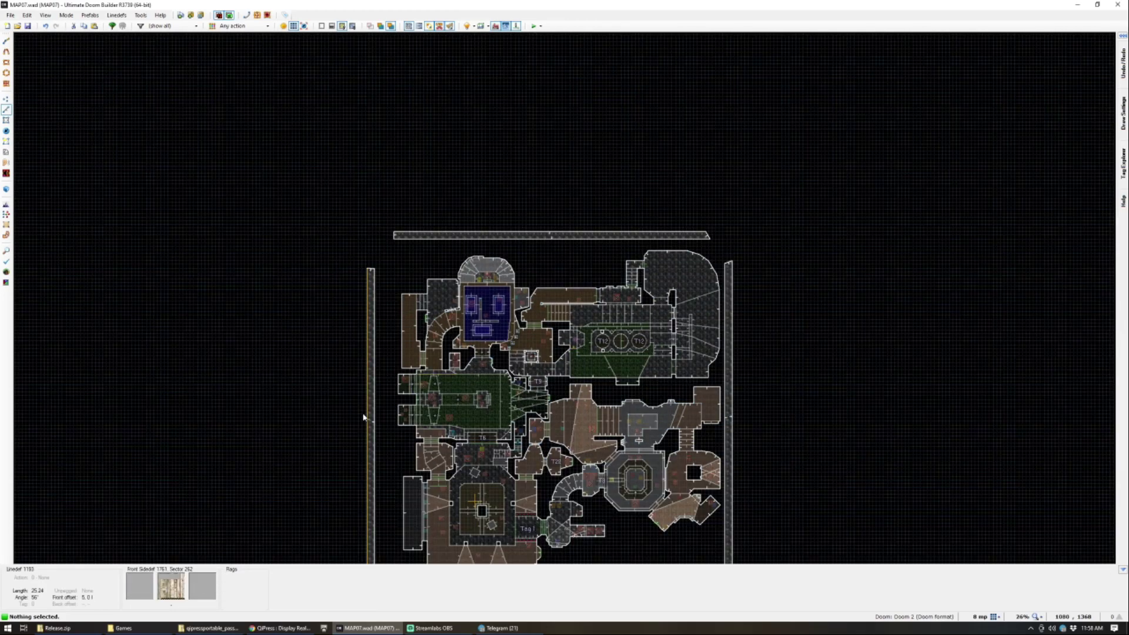
scroll(602, 347, up, 5)
key(q)
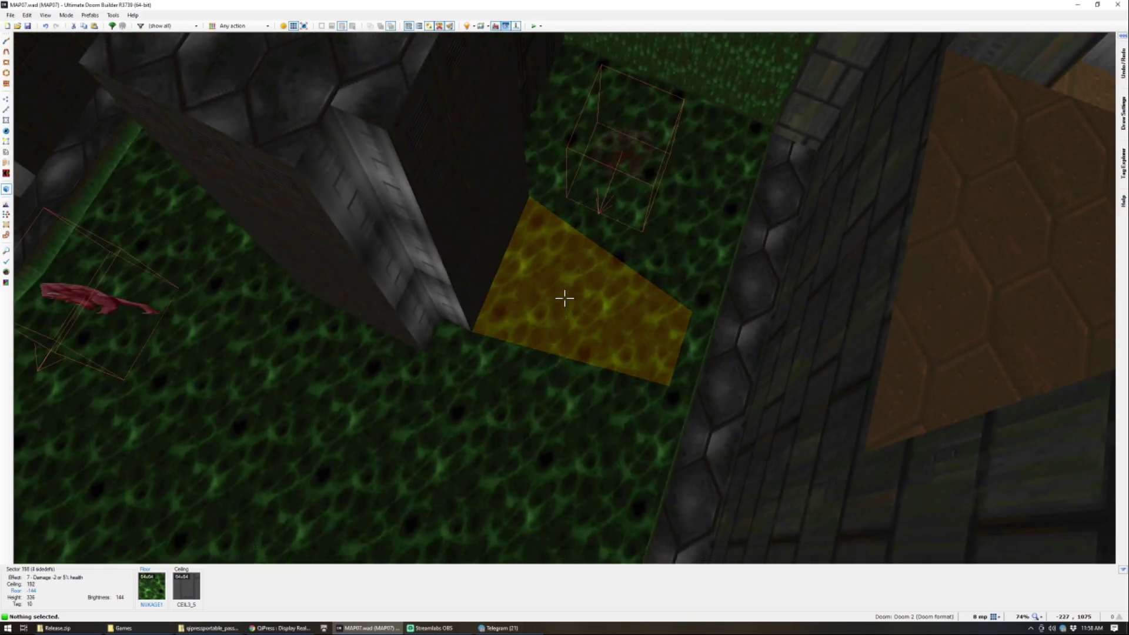
click(565, 298)
key(s)
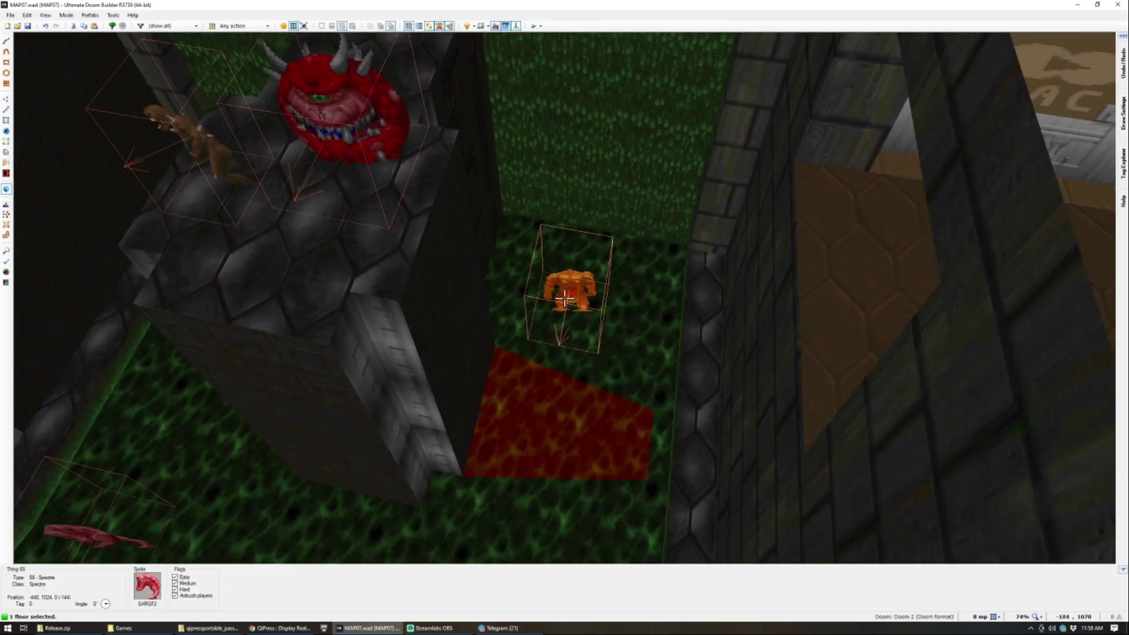
key(w)
key(s)
key(a)
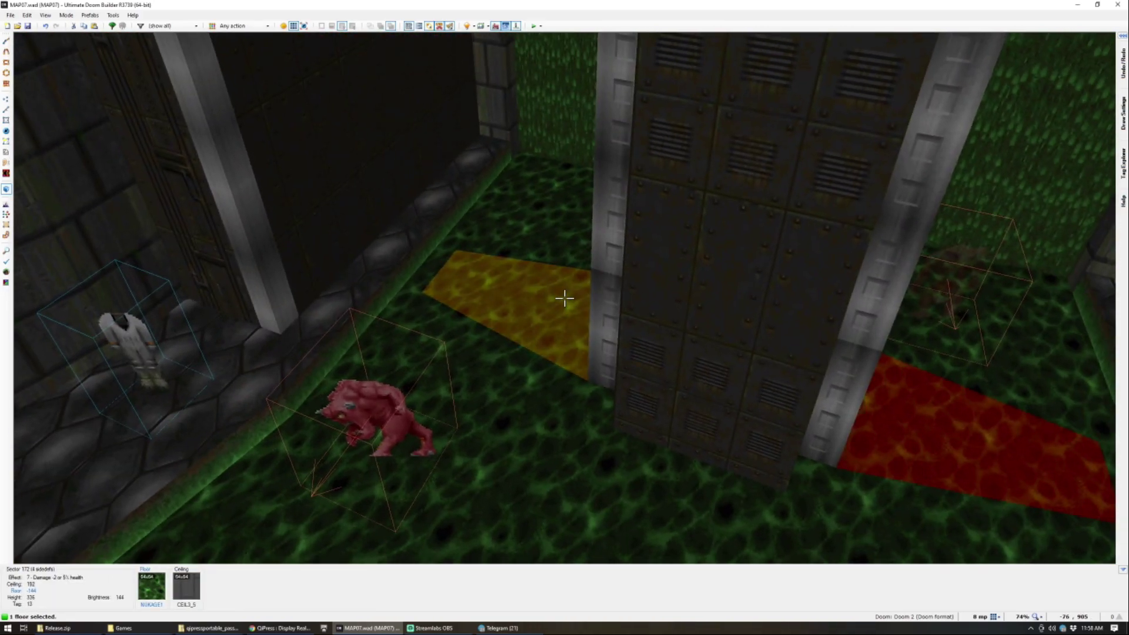
click(565, 298)
click(564, 298)
key(d)
scroll(564, 298, up, 4)
scroll(565, 298, up, 11)
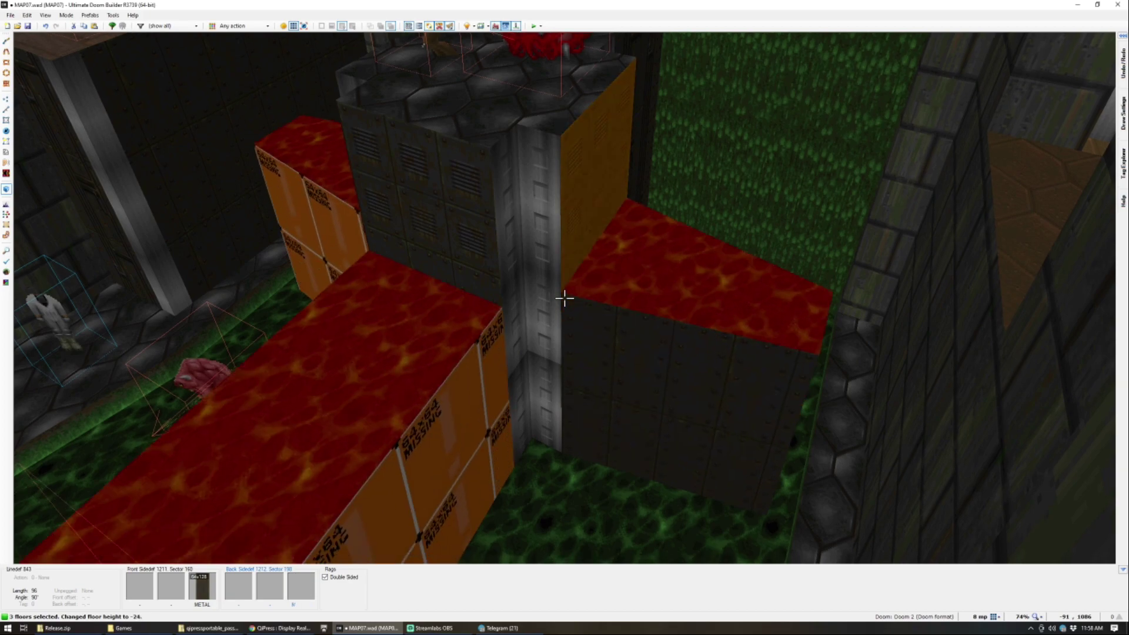
key(c)
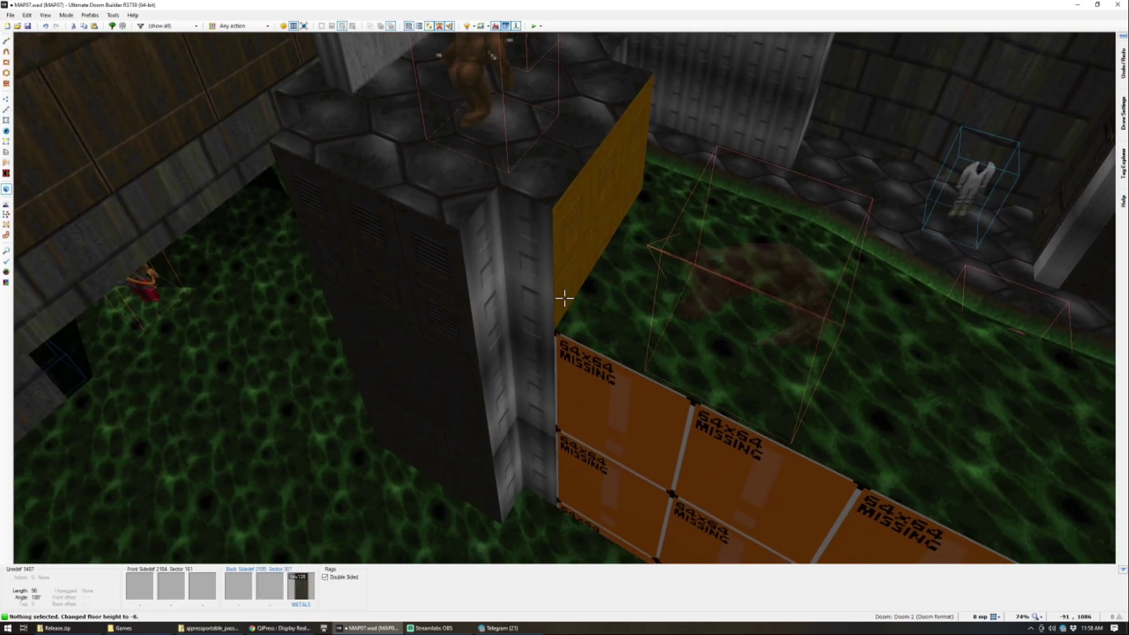
Step: Try the FLOOR4_8 flat on the raised middle bridge floor and undo it
key(ctrl+c)
key(ctrl+v)
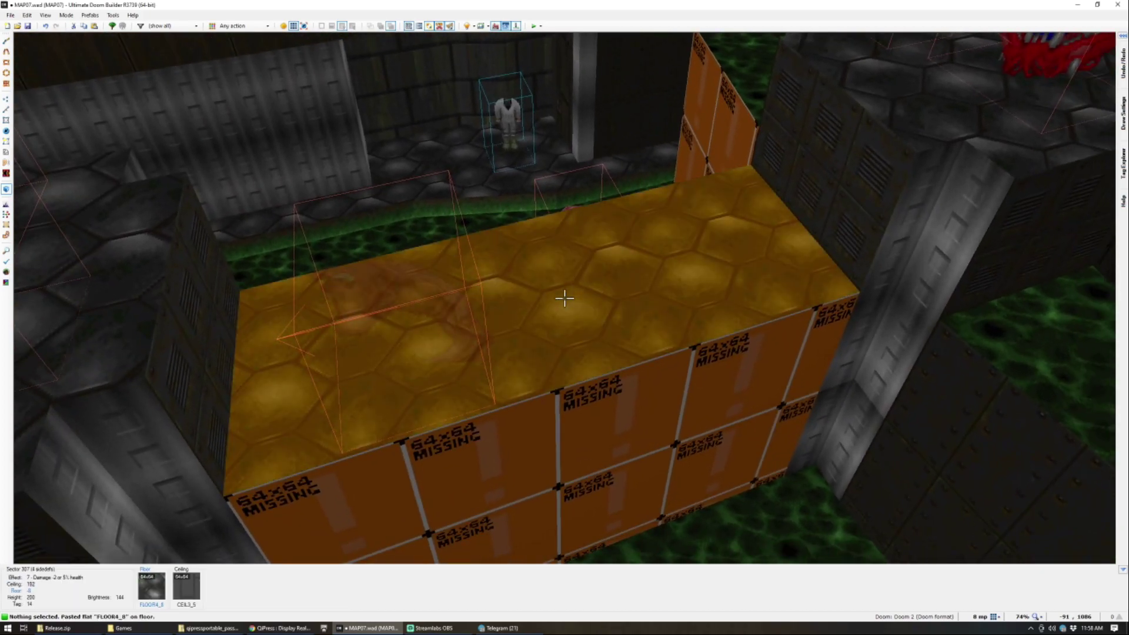
key(ctrl+z)
Step: Apply the FLOOR5_3 flat to the three raised bridge floors
click(565, 298)
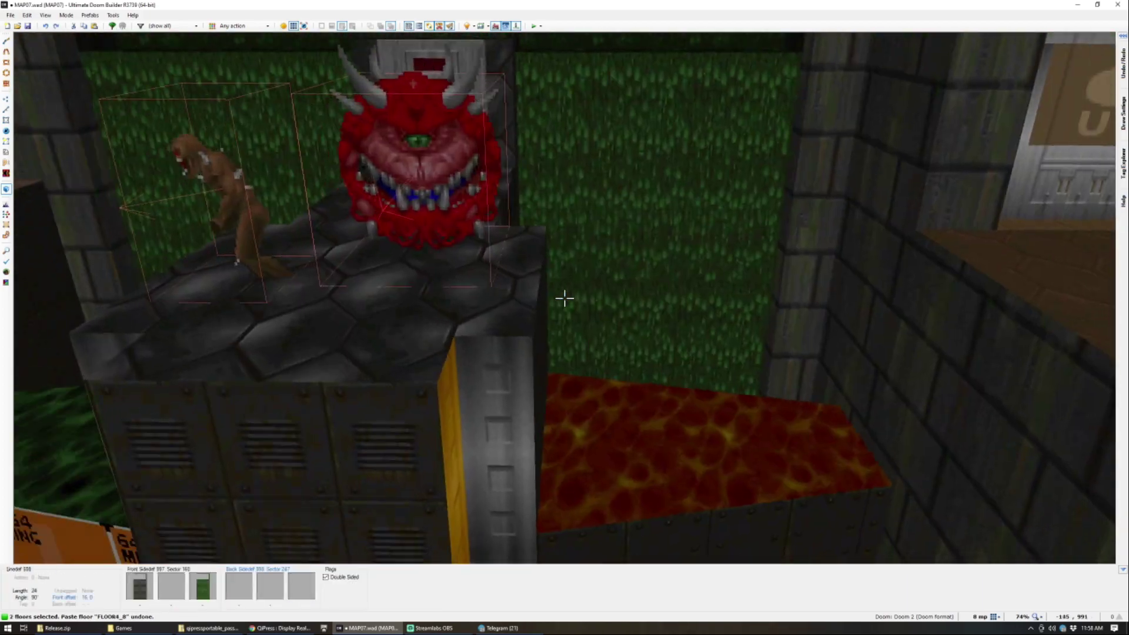
click(565, 298)
middle_click(564, 298)
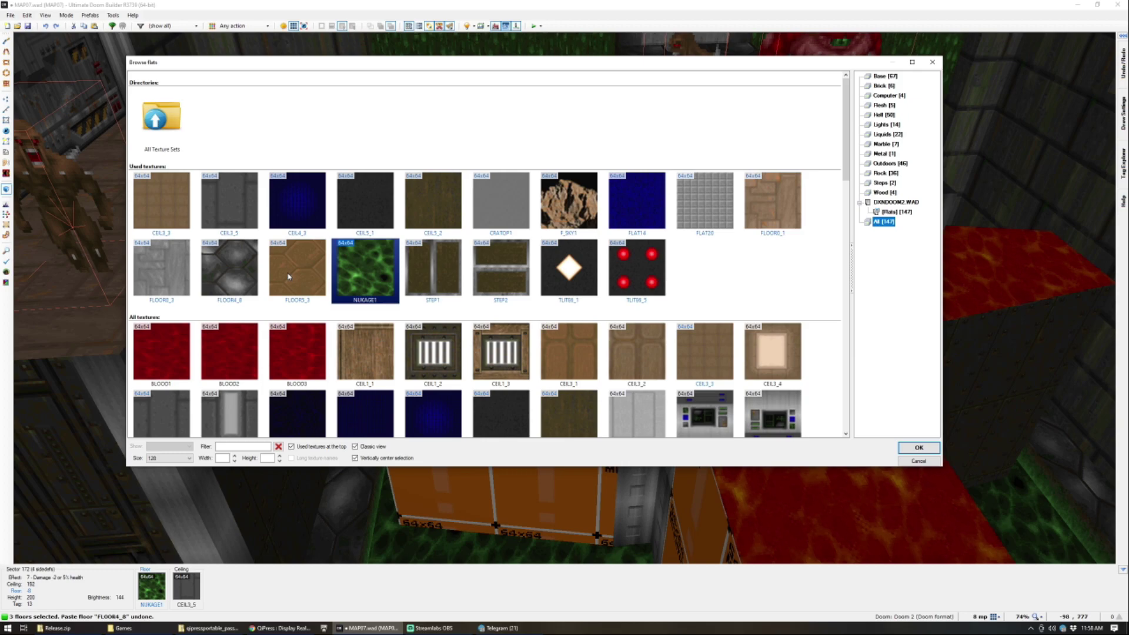
key(c)
Step: Draw lines across the west platform to separate a narrow edge strip along each side facing a bridge
key(q)
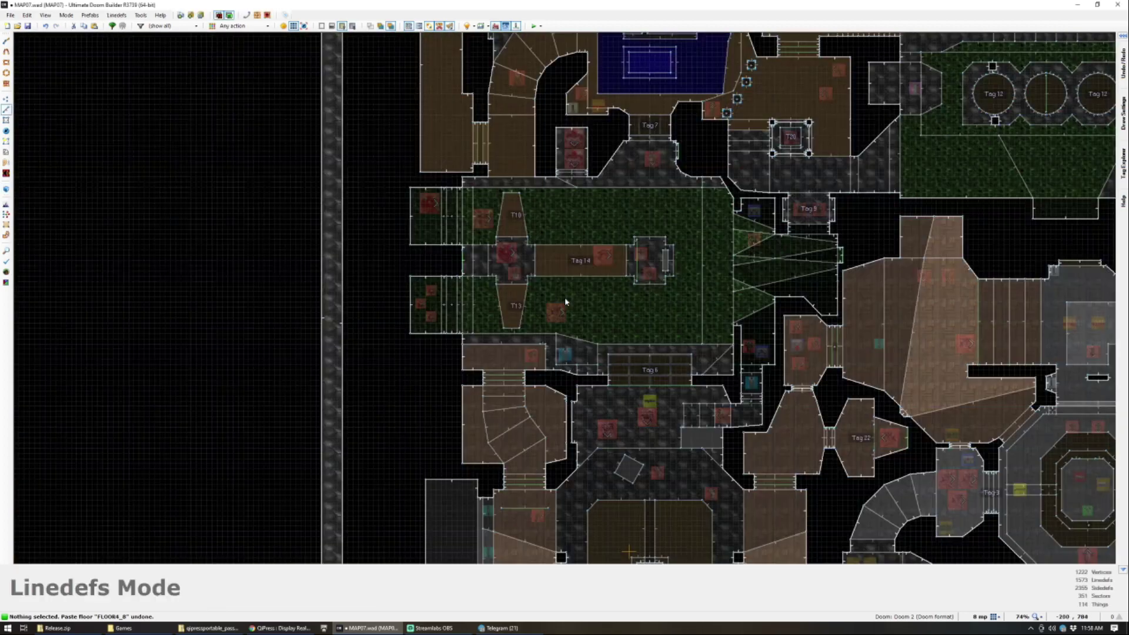
scroll(565, 299, down, 4)
scroll(549, 295, up, 11)
key(d)
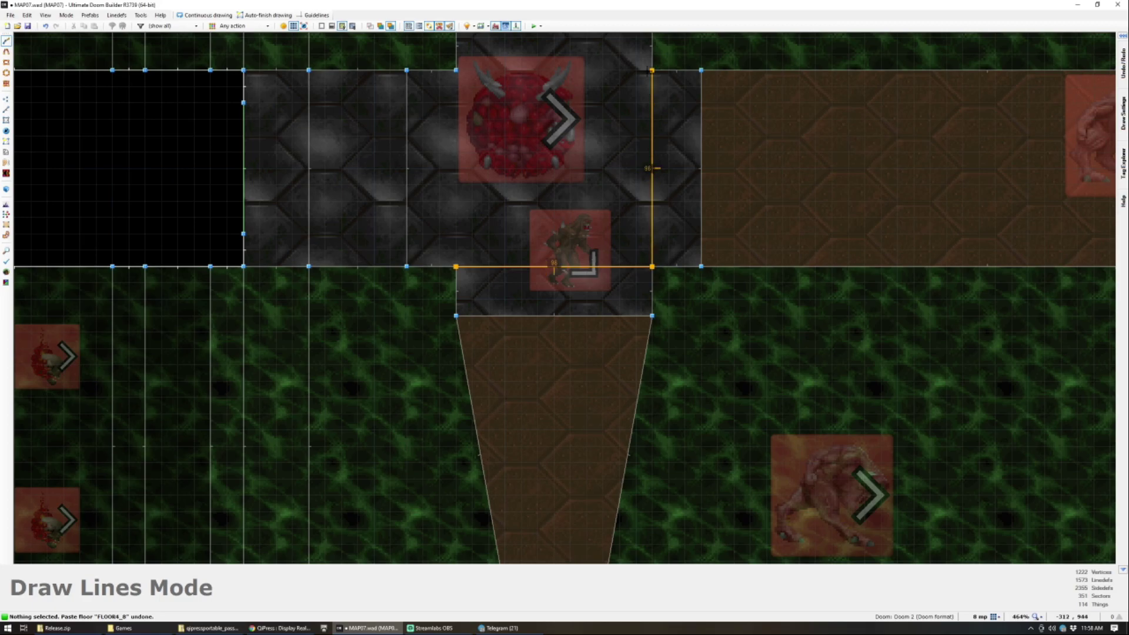
click(651, 70)
click(456, 159)
Step: Apply the TLITE6_5 flat to the floors of the three edge strips facing the bridges
key(q)
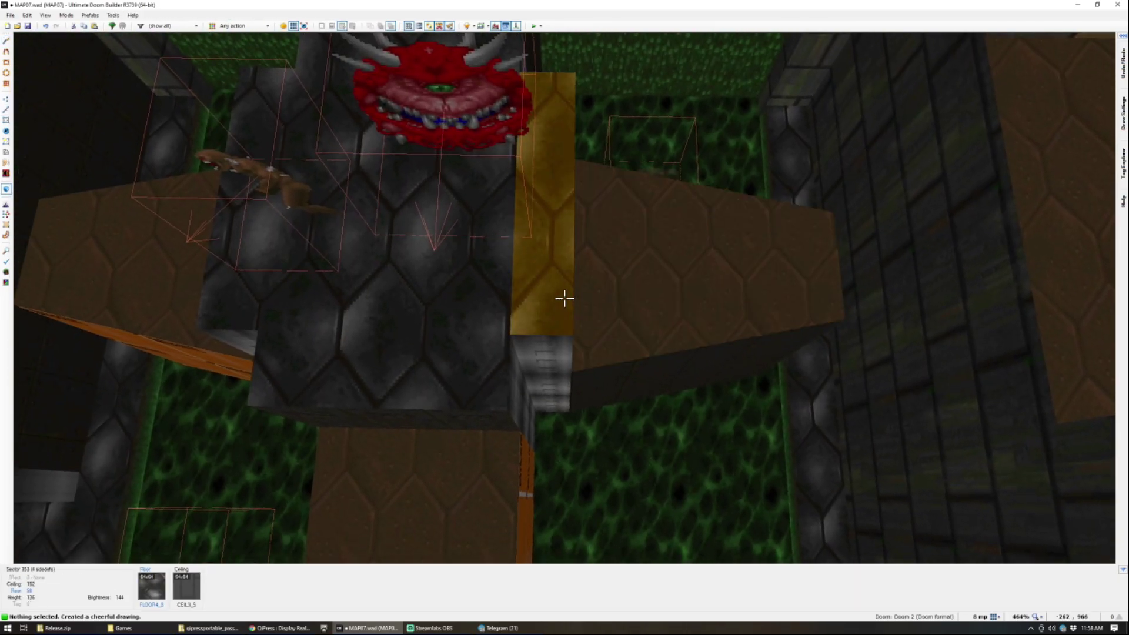
click(565, 299)
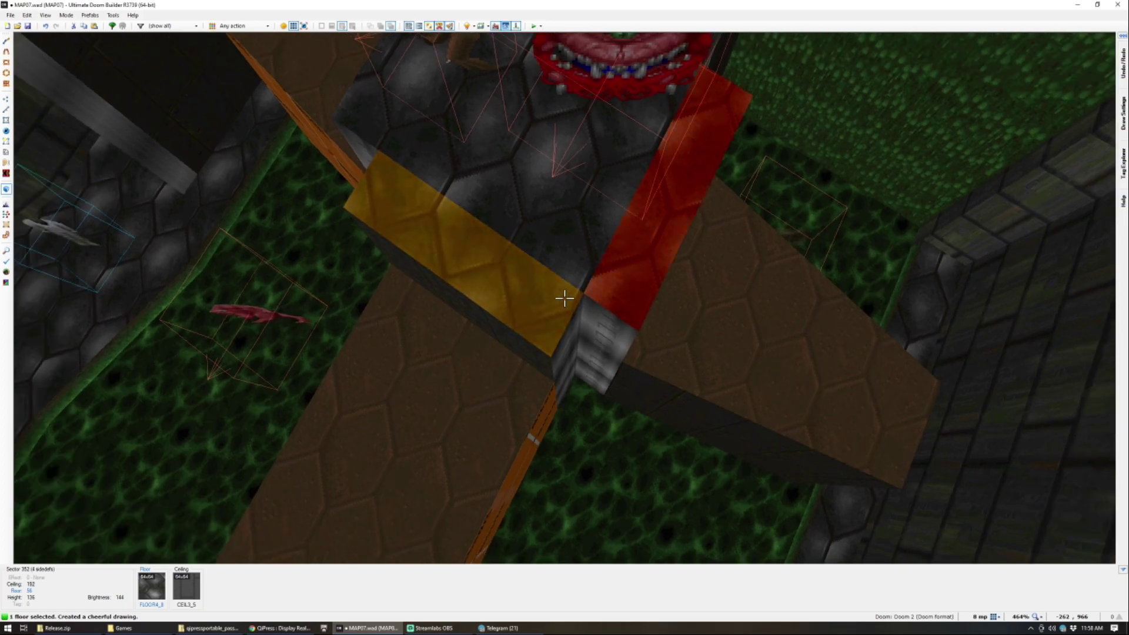
click(564, 298)
click(564, 298)
right_click(565, 298)
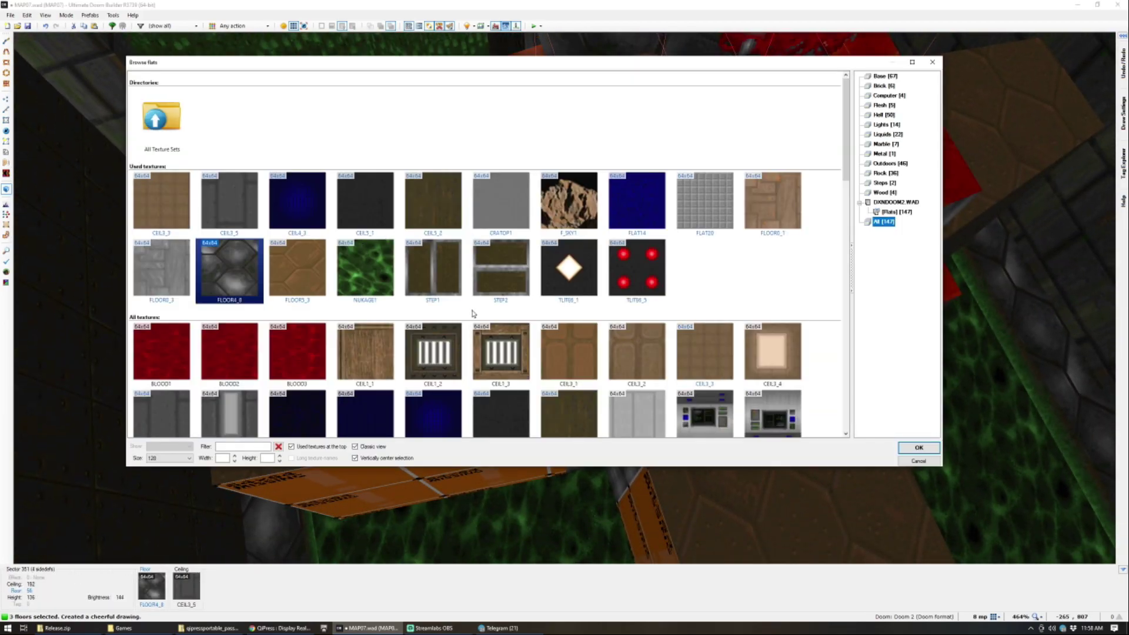
double_click(637, 268)
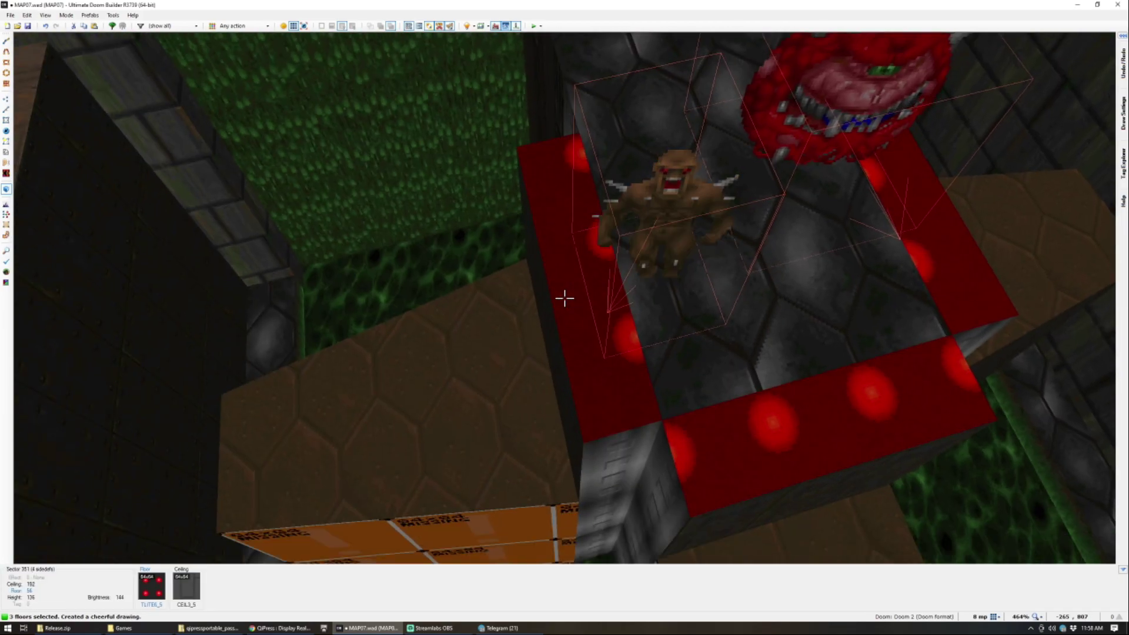
key(c)
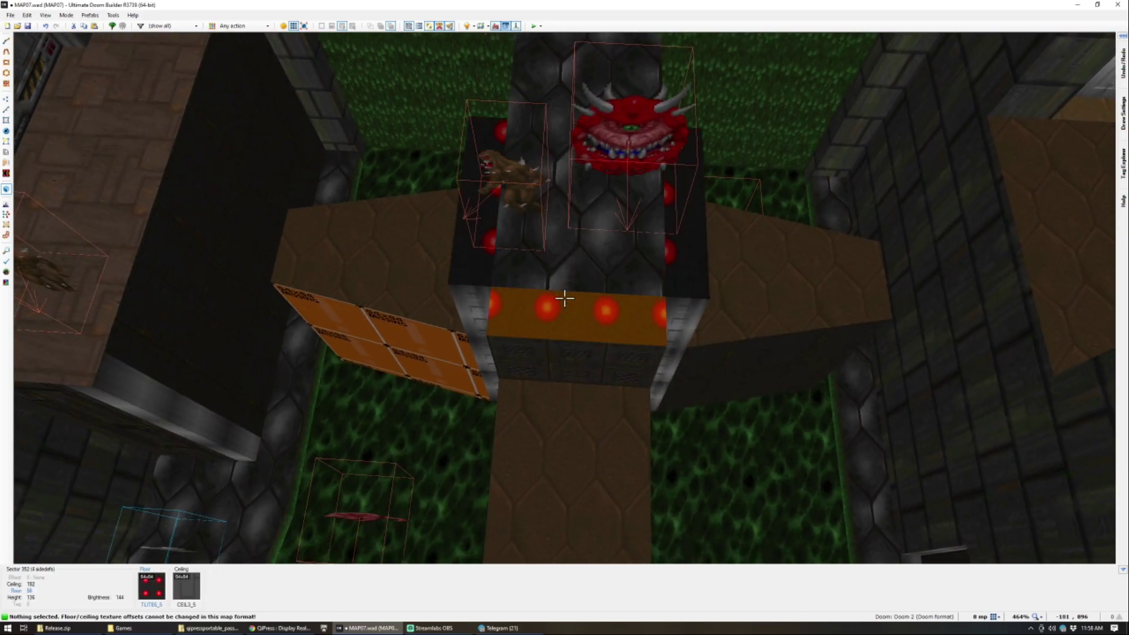
Step: Select the three red-light edge strip floors around the platform again
click(565, 298)
click(565, 298)
click(565, 299)
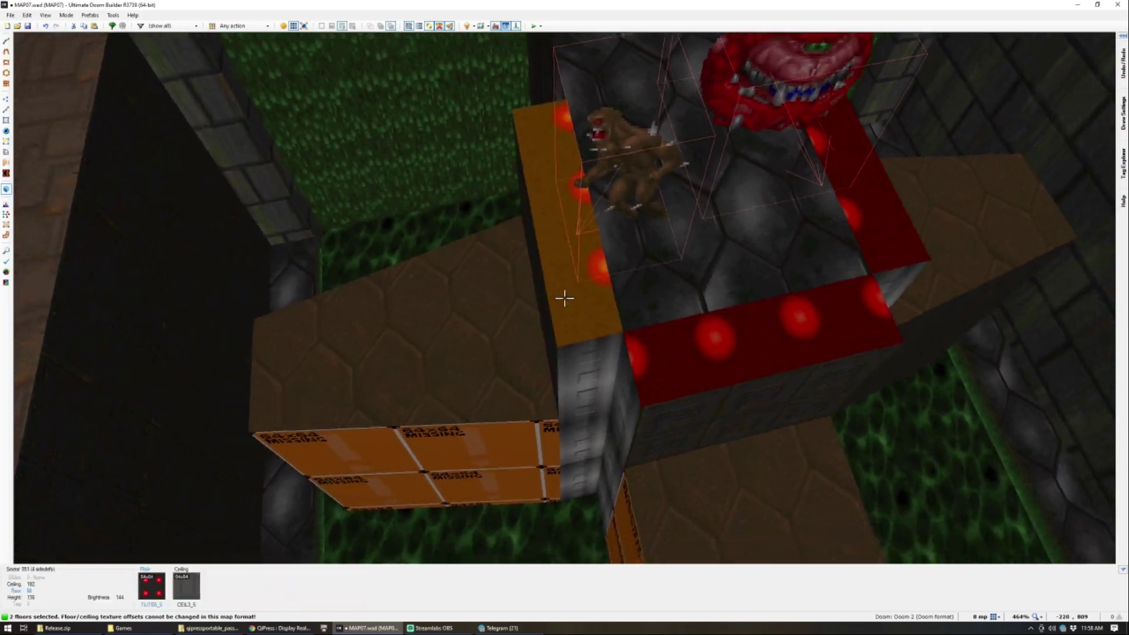
Step: Set the floor texture of the three selected border strips around the monster platform to FLAT20
key(t)
scroll(465, 289, down, 5)
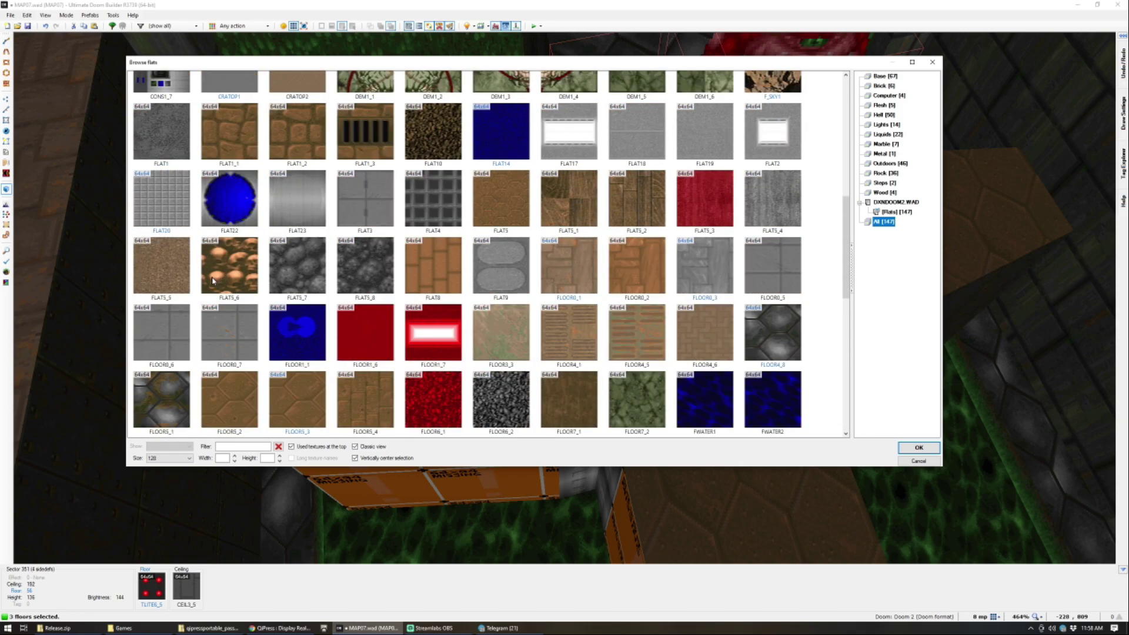
double_click(189, 256)
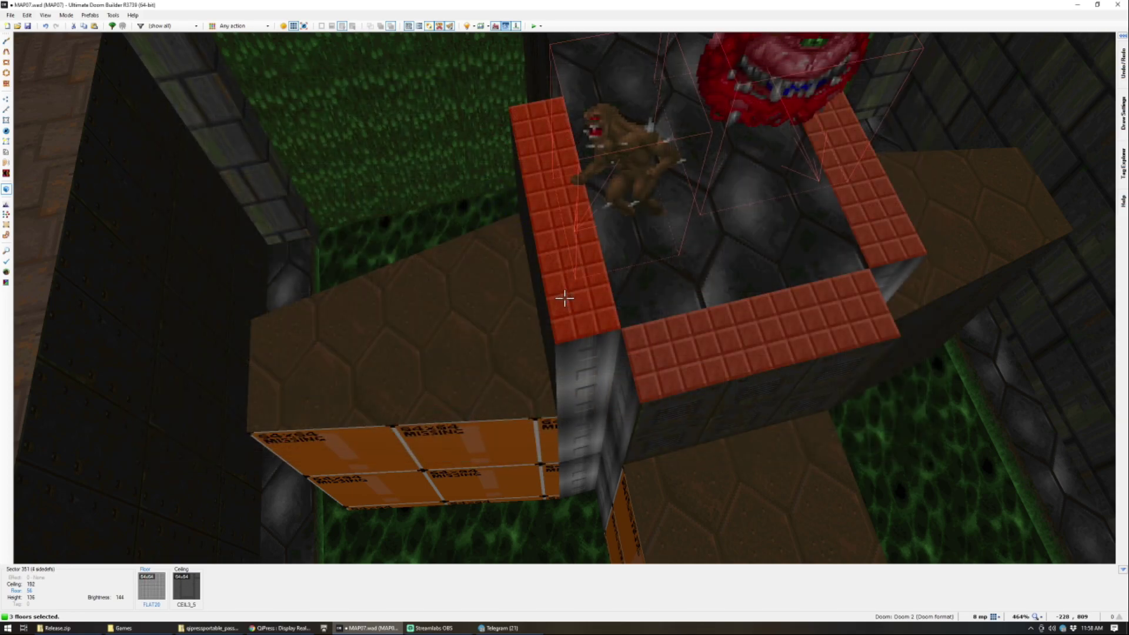
Step: Flood-fill the missing side textures of the brown platforms in the nukage pit with METAL2
key(w)
key(s)
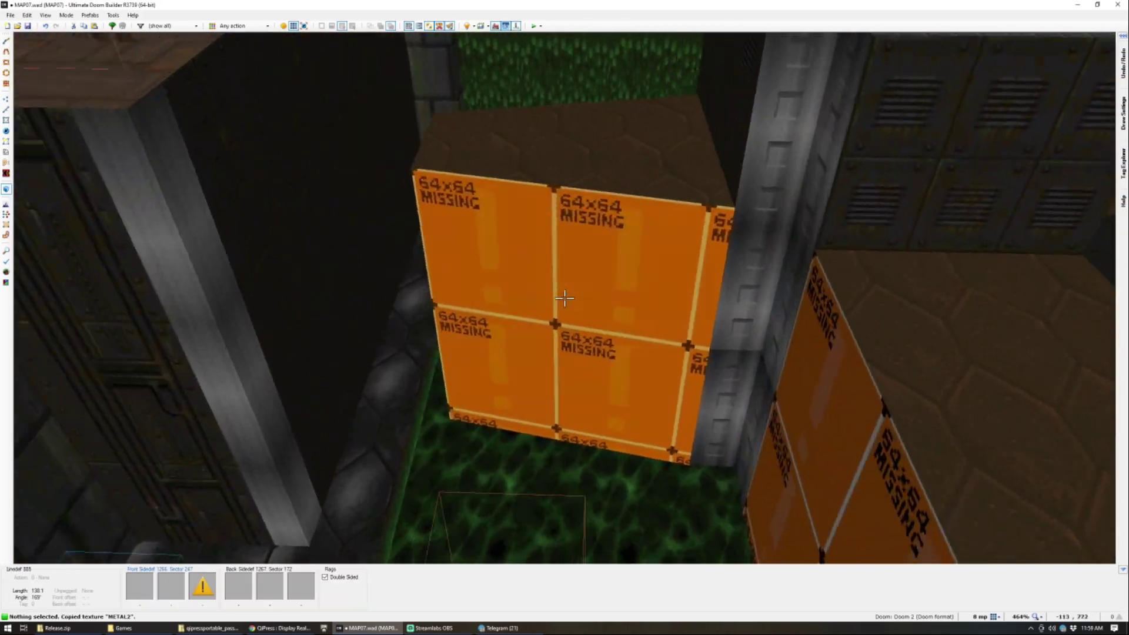
ctrl+shift+click(565, 298)
key(w)
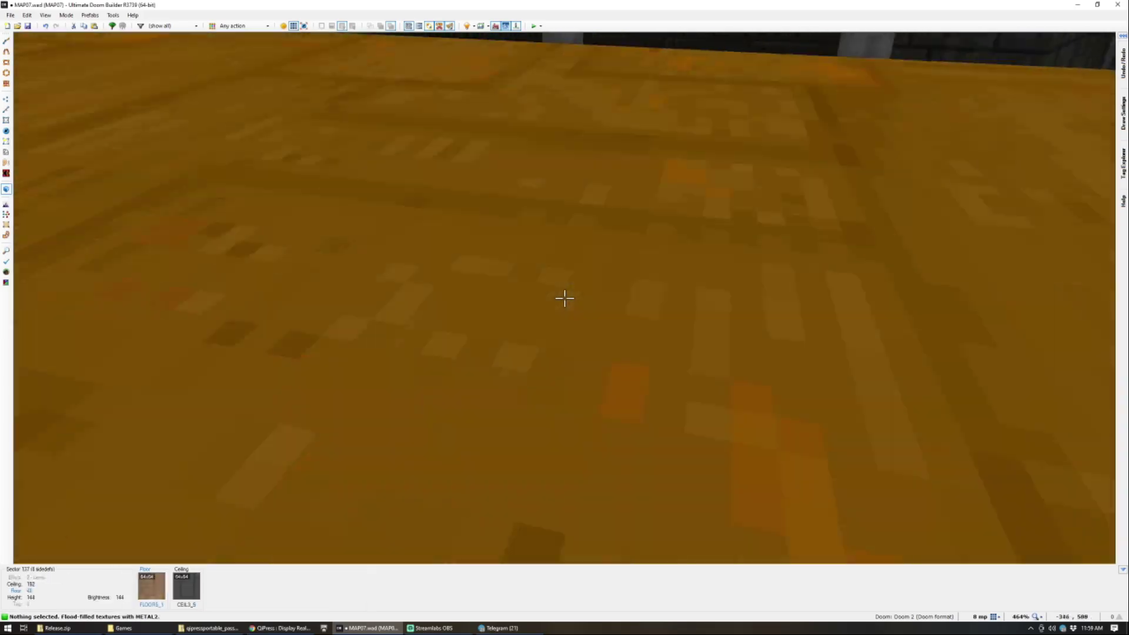
key(w)
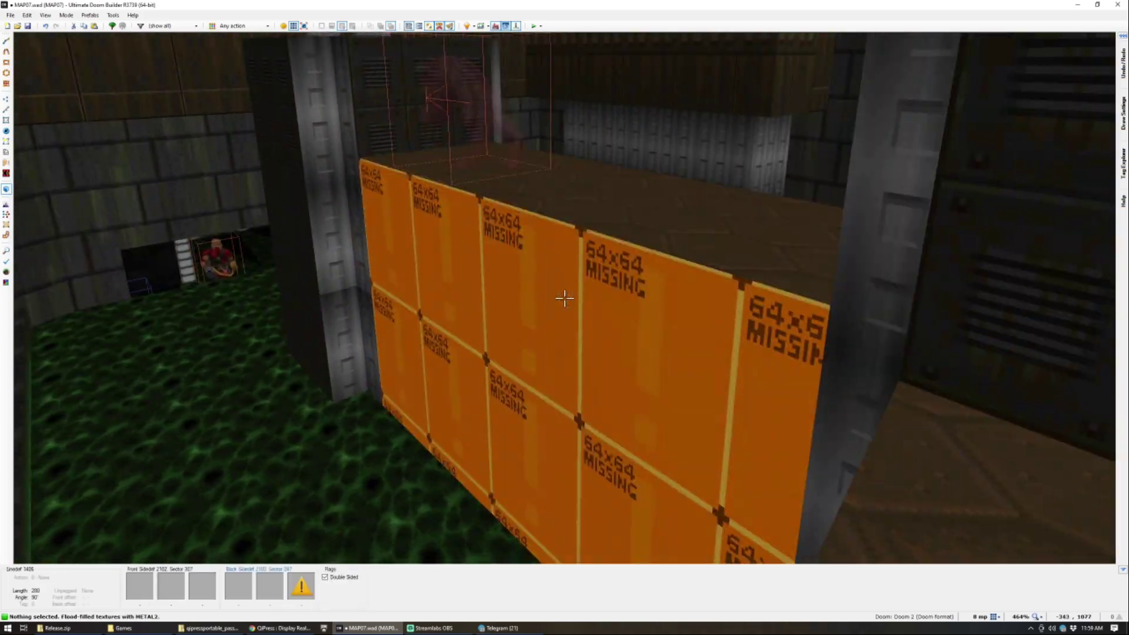
key(w)
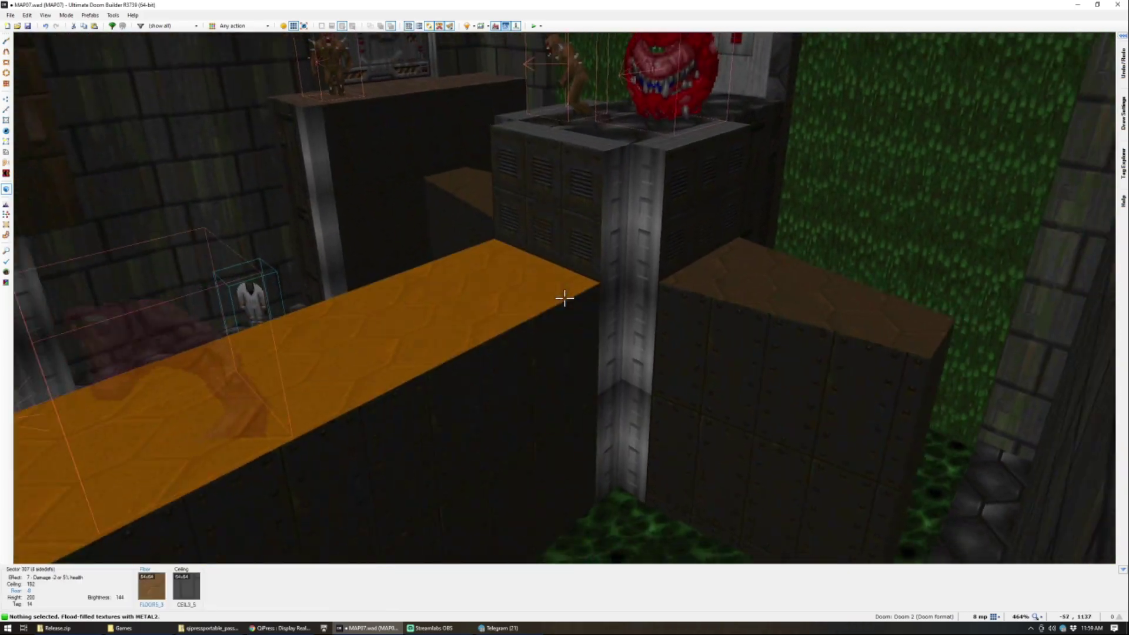
key(w)
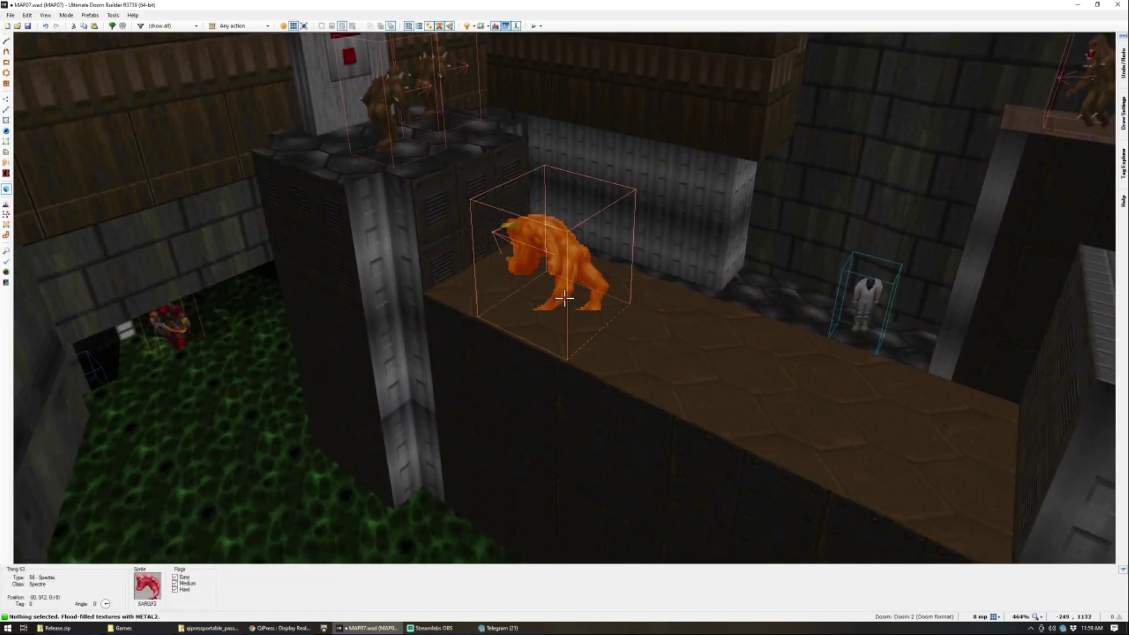
Step: Inspect the walls and openings of the nukage pit, the computer room and the adjoining passages for areas needing detail
key(q)
key(t)
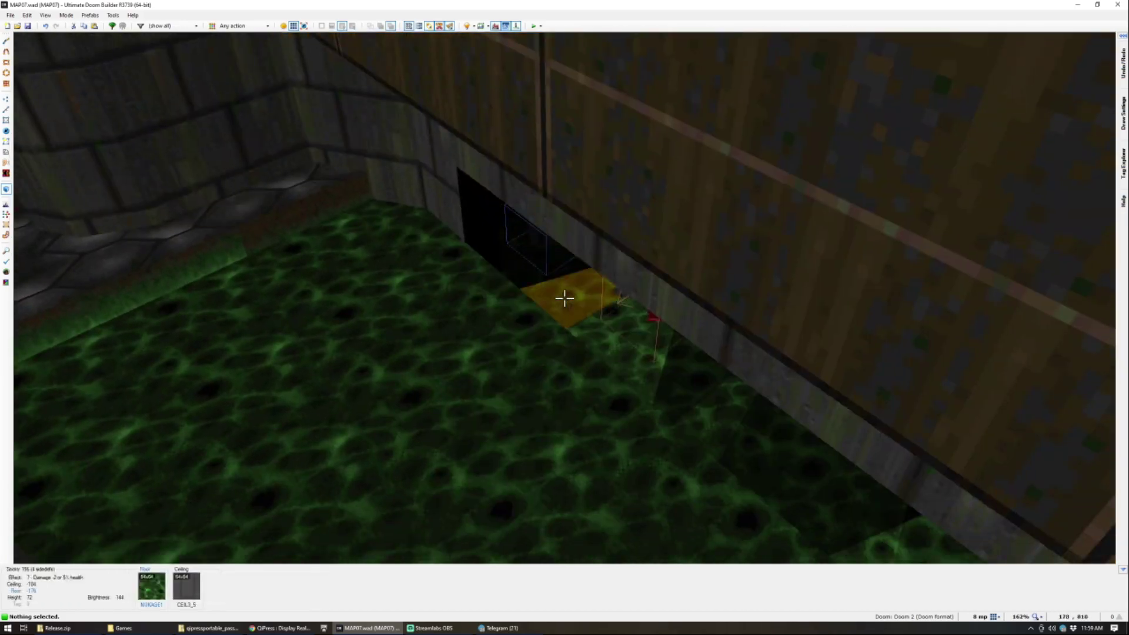
key(w)
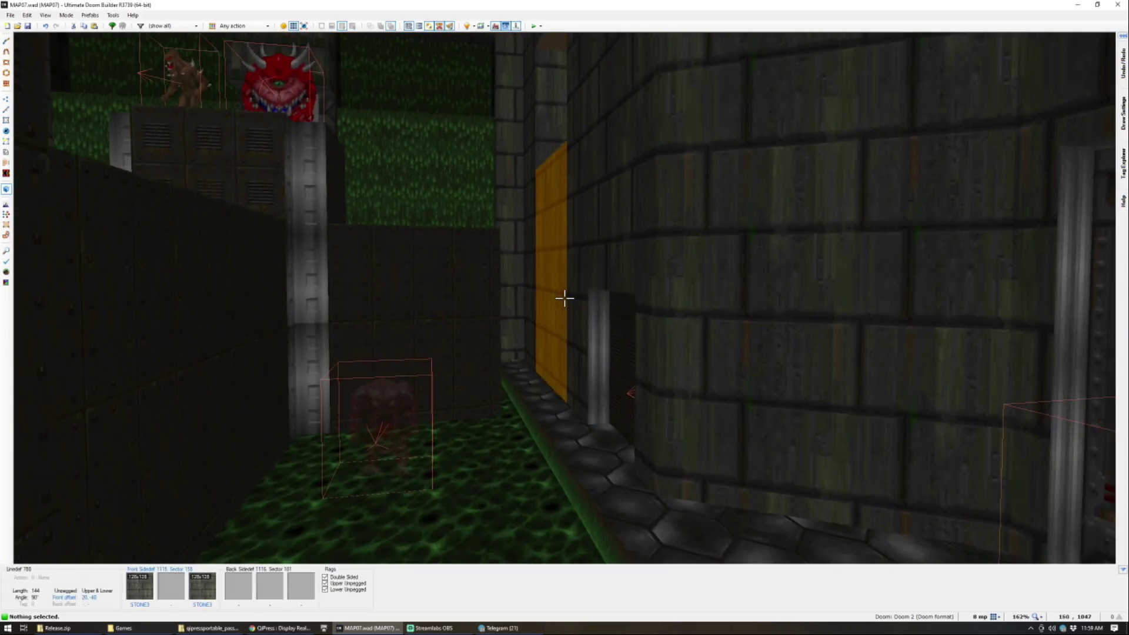
key(s)
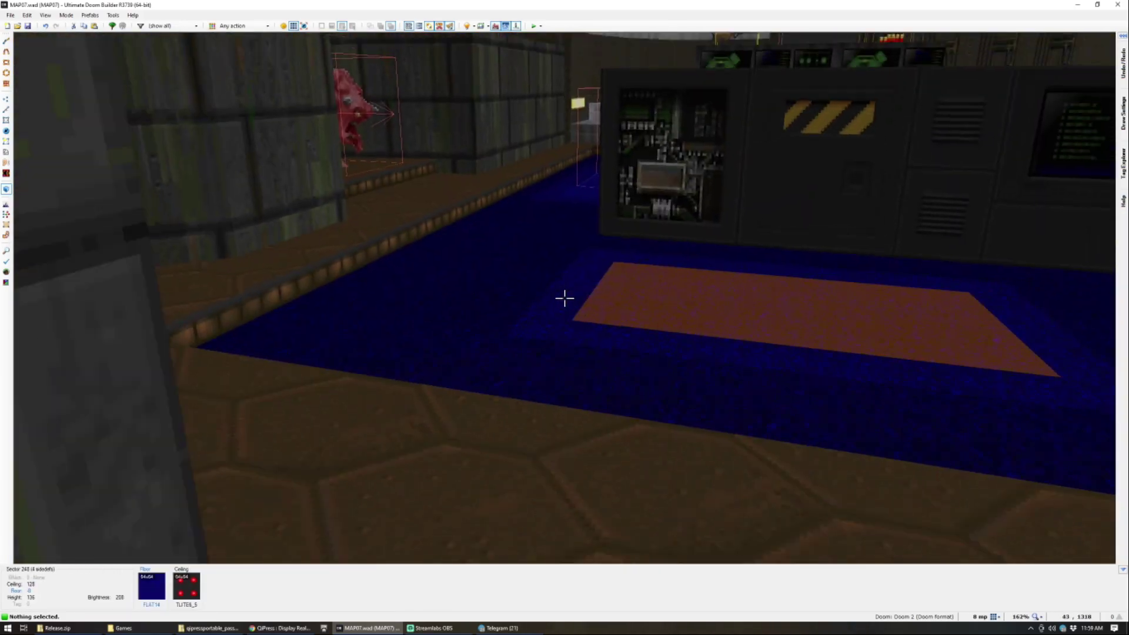
key(w)
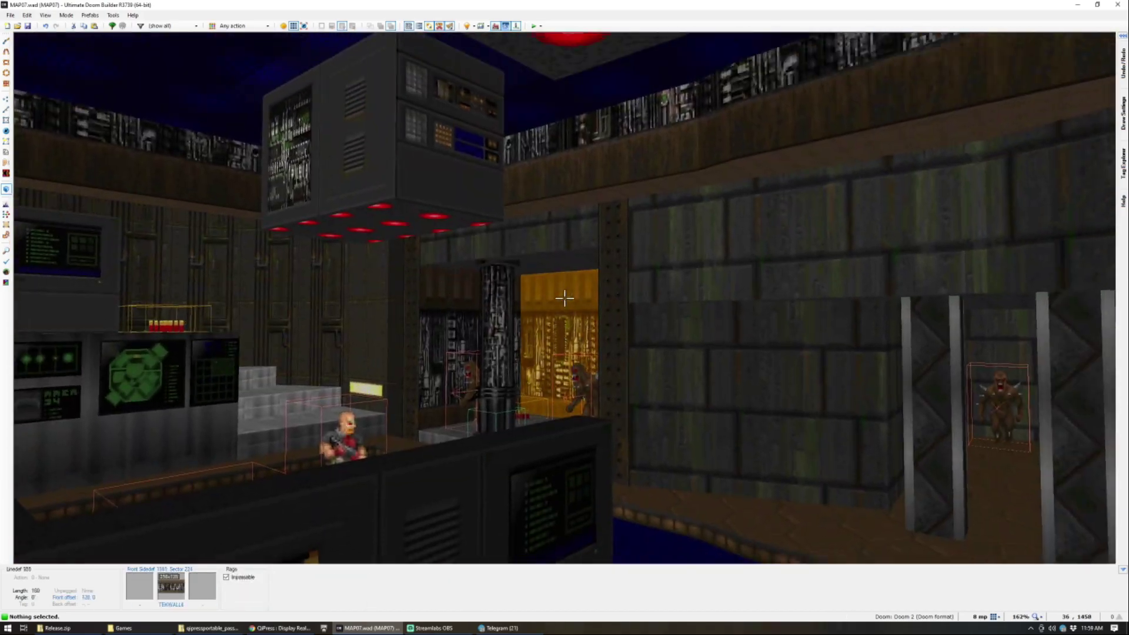
key(w)
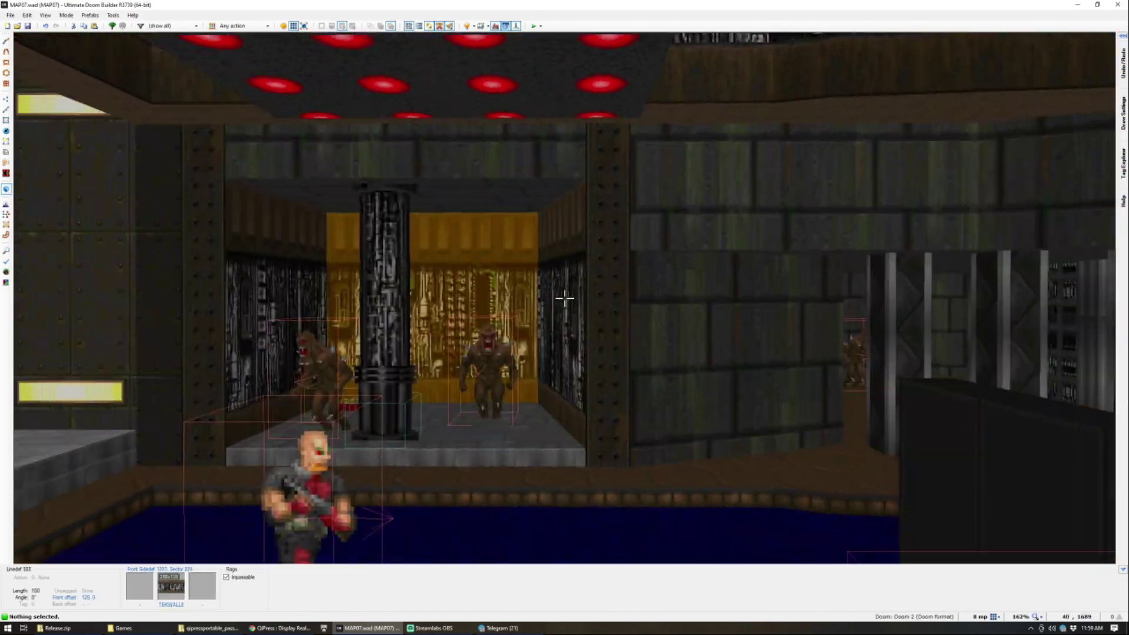
key(w)
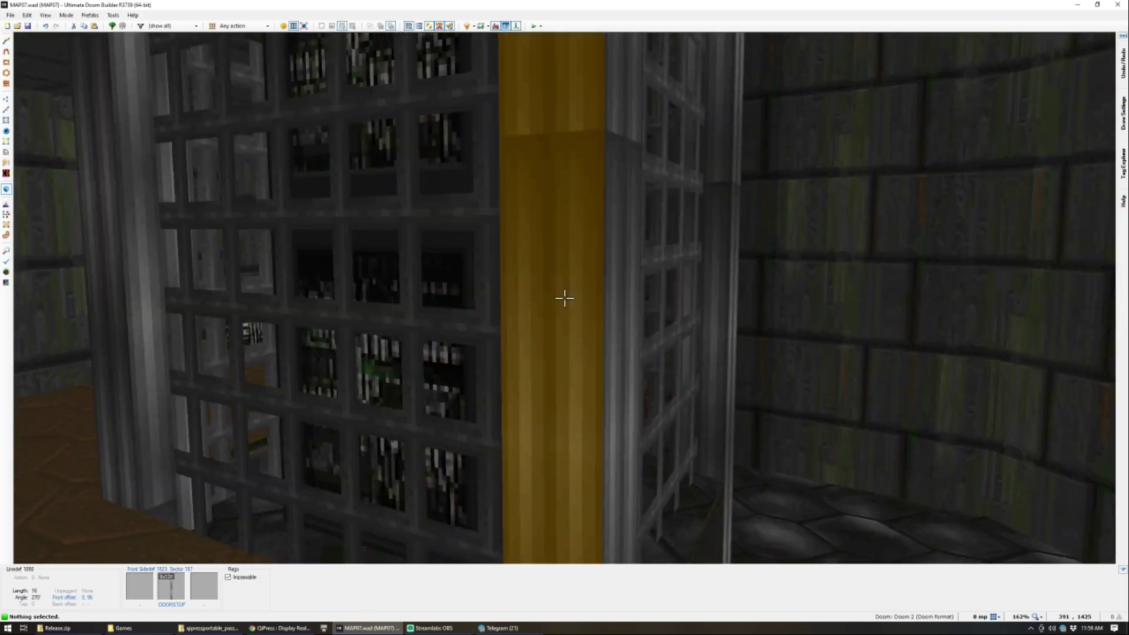
key(w)
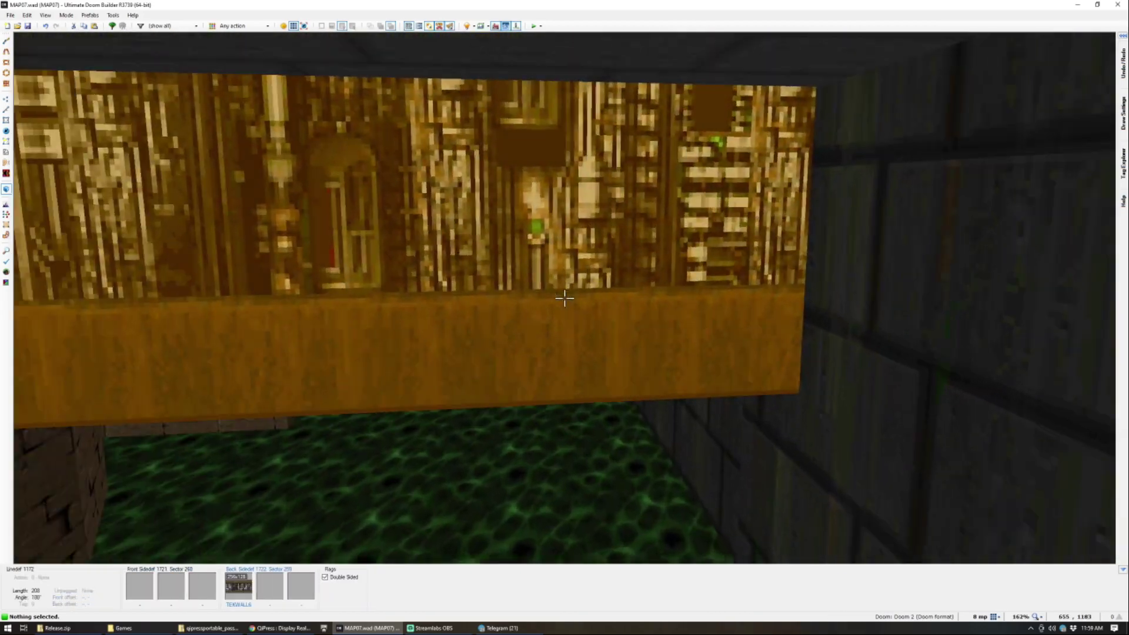
key(w)
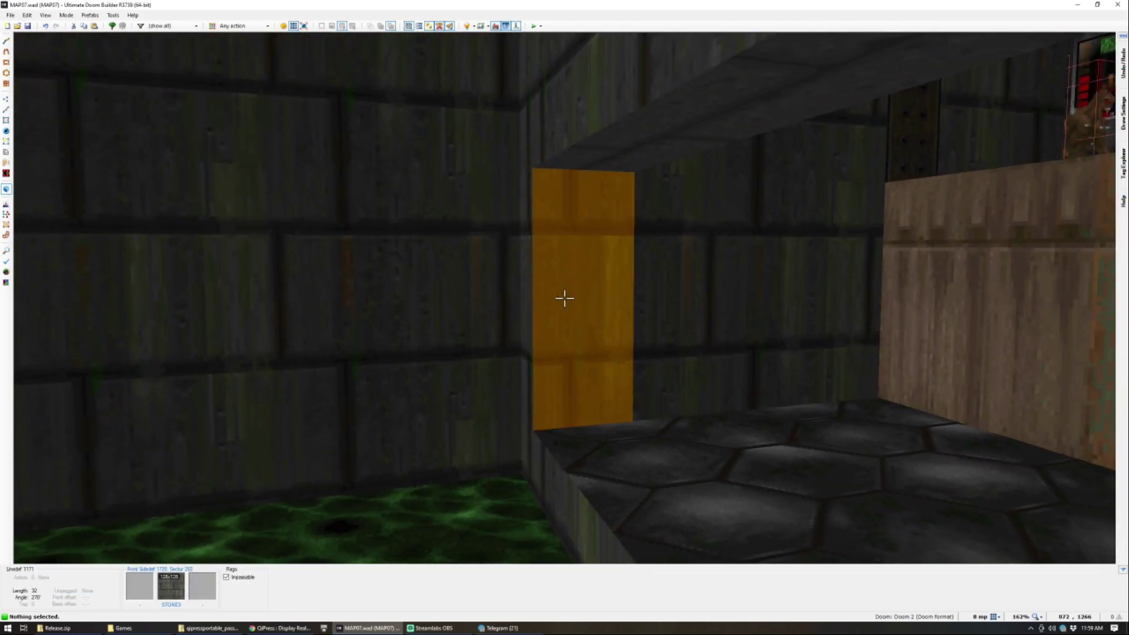
Step: Split the walls at the passage opening beside the nukage pool with new vertices to form narrow support strips
key(q)
scroll(566, 290, up, 8)
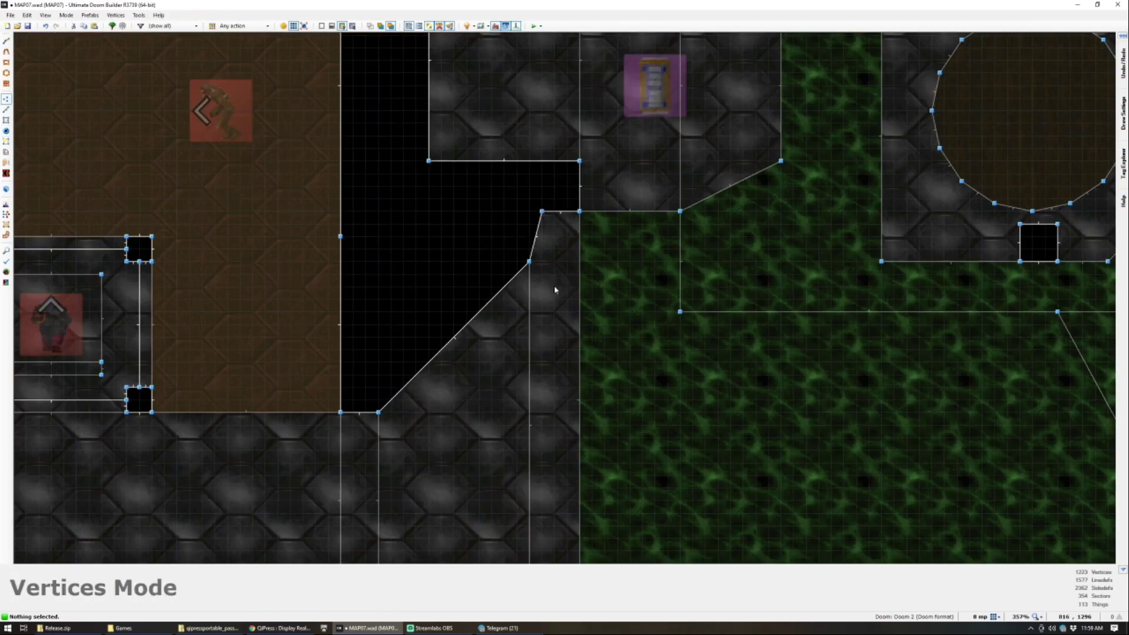
scroll(556, 289, down, 3)
key(q)
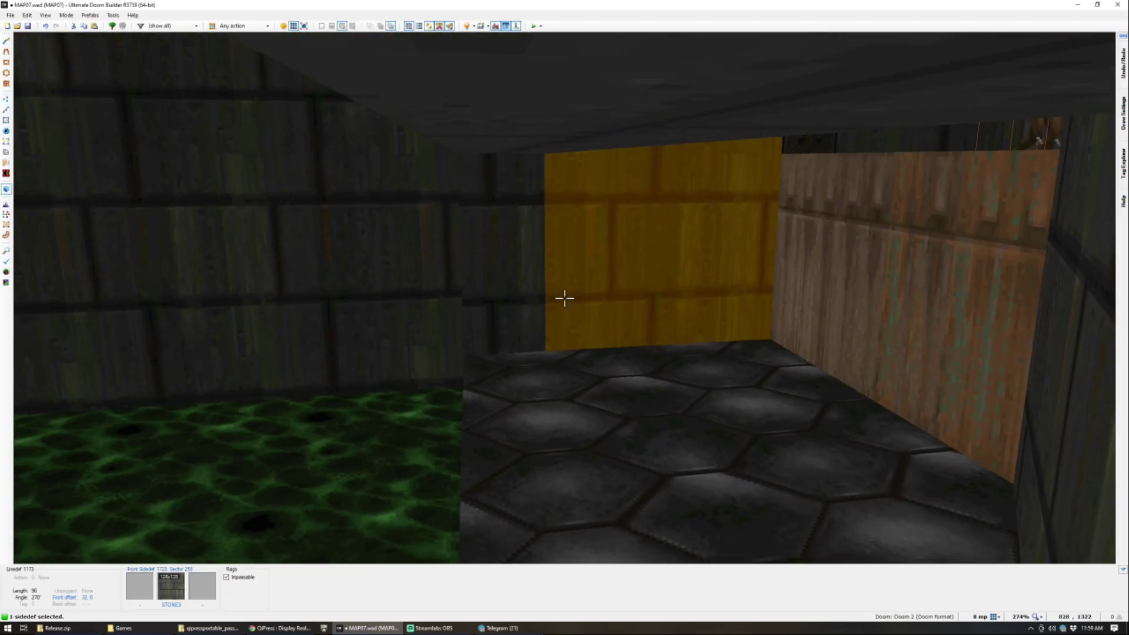
Step: Texture the two narrow wall strips at the passage opening with SUPPORT3
click(564, 299)
middle_click(565, 299)
text(SUP)
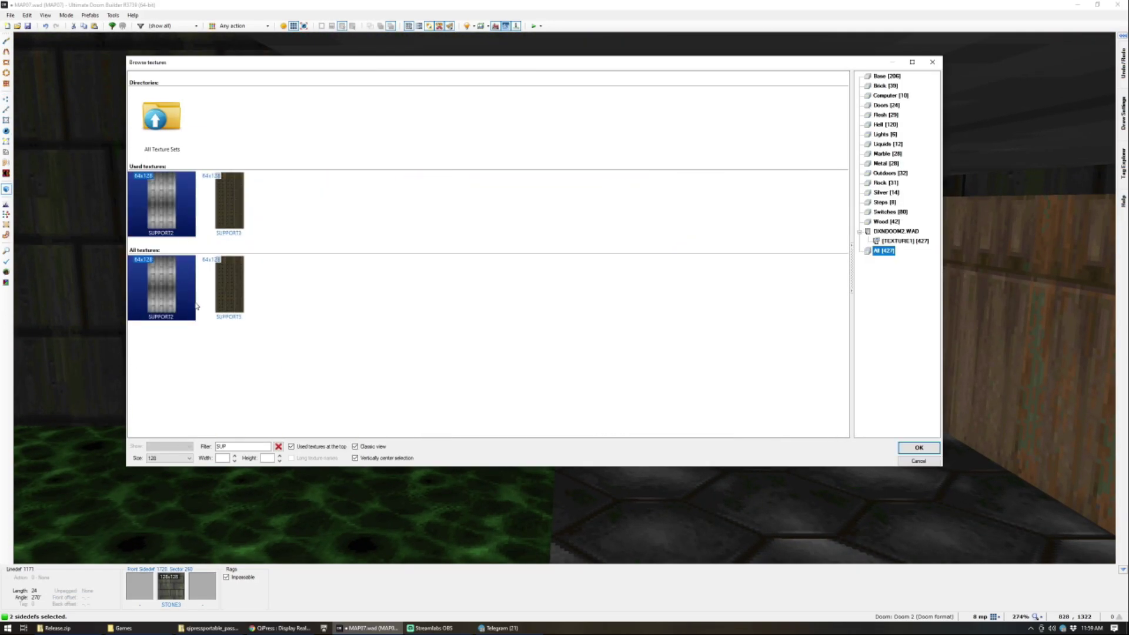
double_click(228, 297)
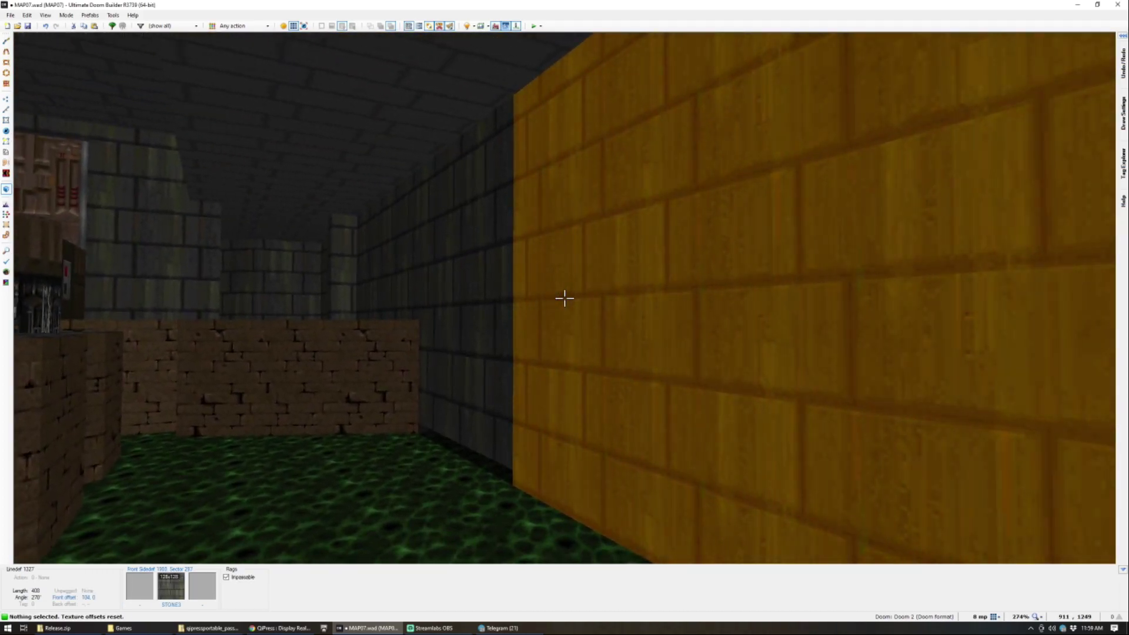
Step: Texture the three long STONE walls along the nukage pool with PIPE6 and auto-align them on X and Y
click(565, 299)
click(564, 298)
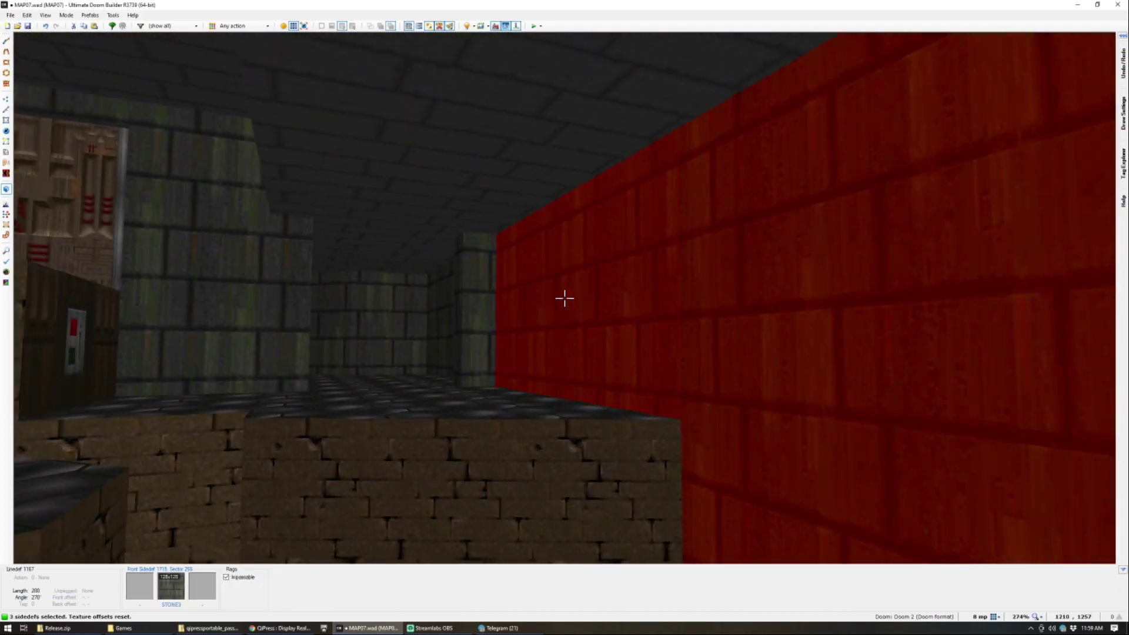
middle_click(565, 298)
text(PIP)
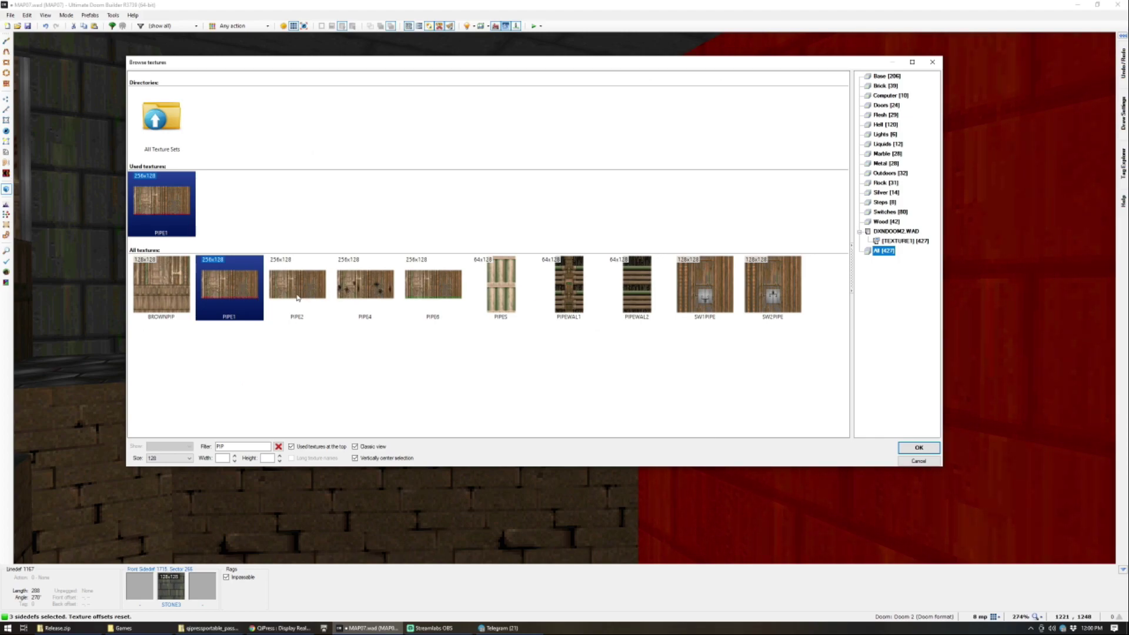
click(232, 292)
click(289, 291)
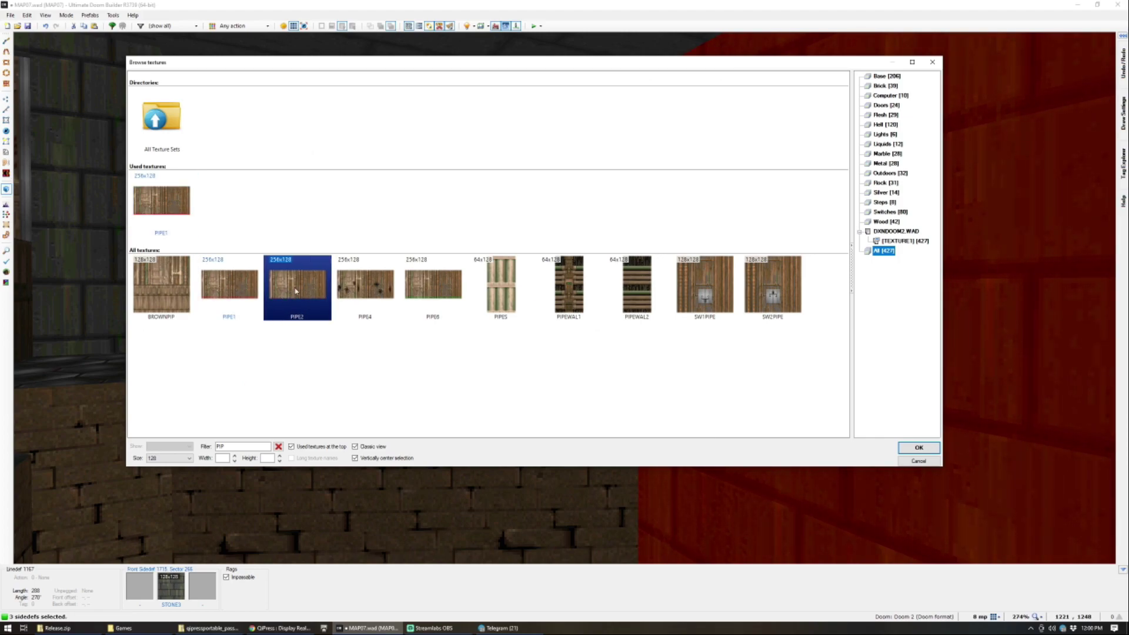
double_click(428, 294)
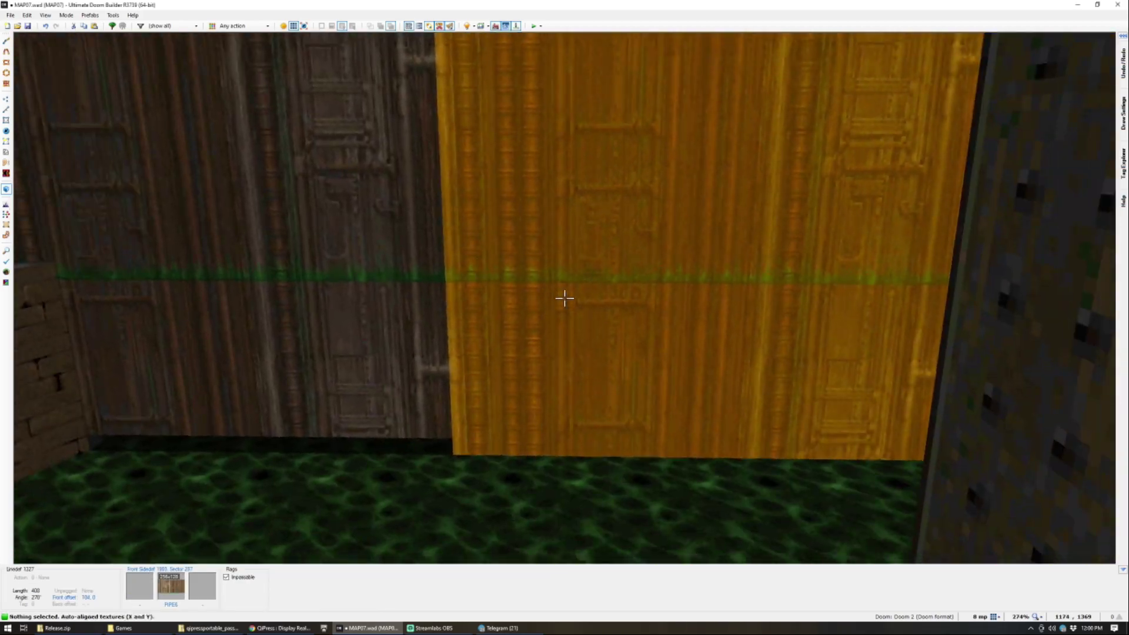
key(shift+a)
key(ctrl+c)
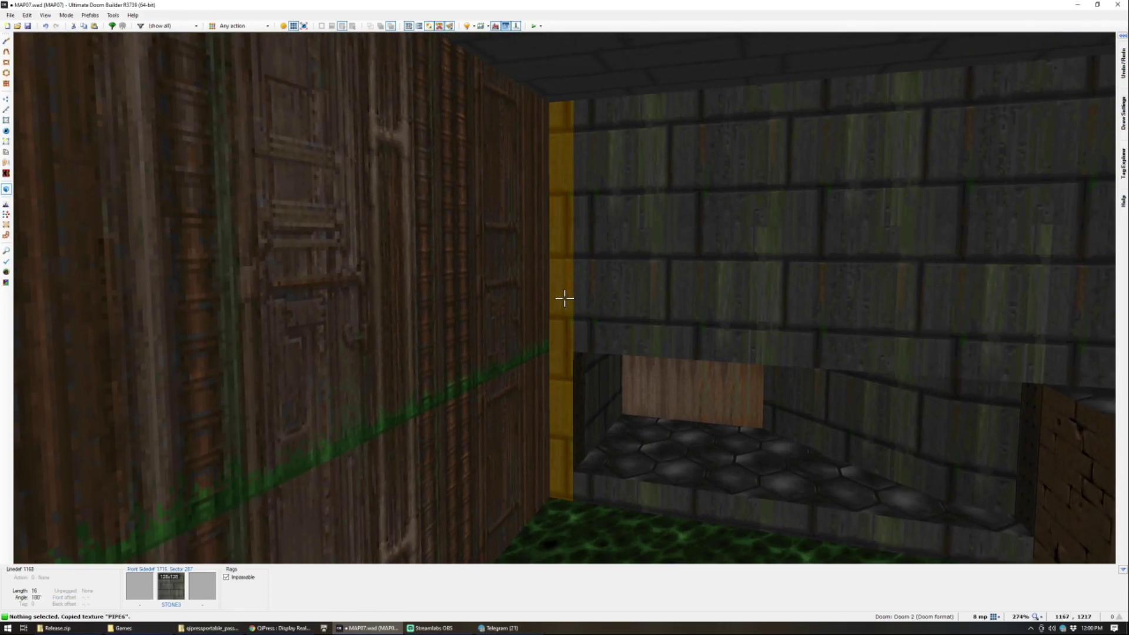
Step: Apply SUPPORT3 to the narrow corner wall between the pipe wall and the passage opening
right_click(565, 299)
text(SUP)
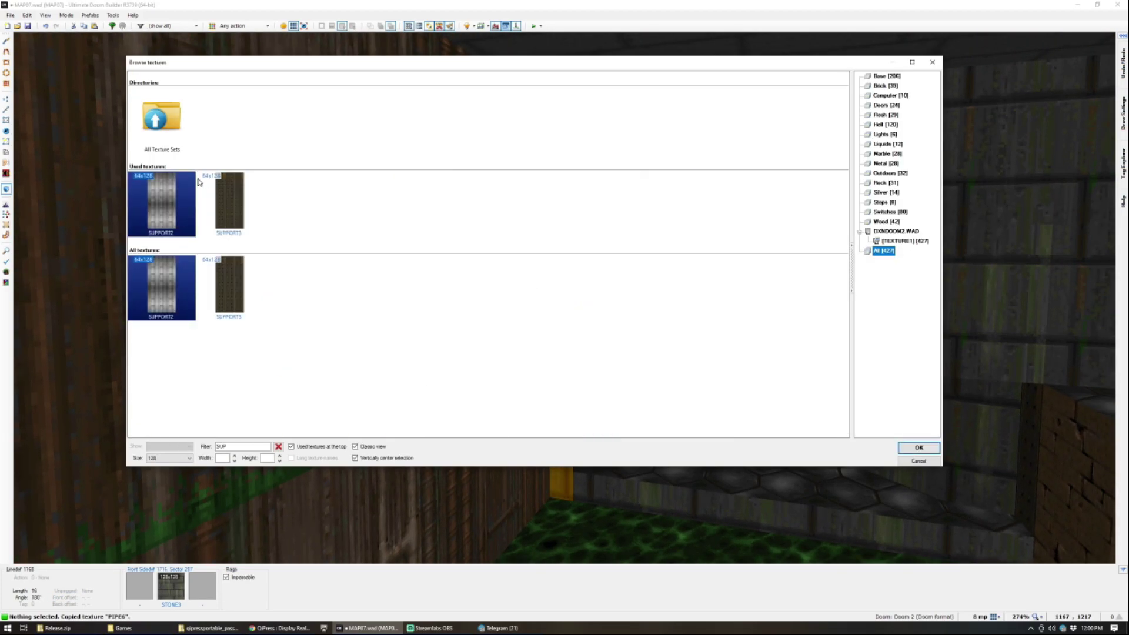
key(Return)
Step: Select the three vertices at the passage's lower corner by the nukage pool and shift them slightly outward
key(q)
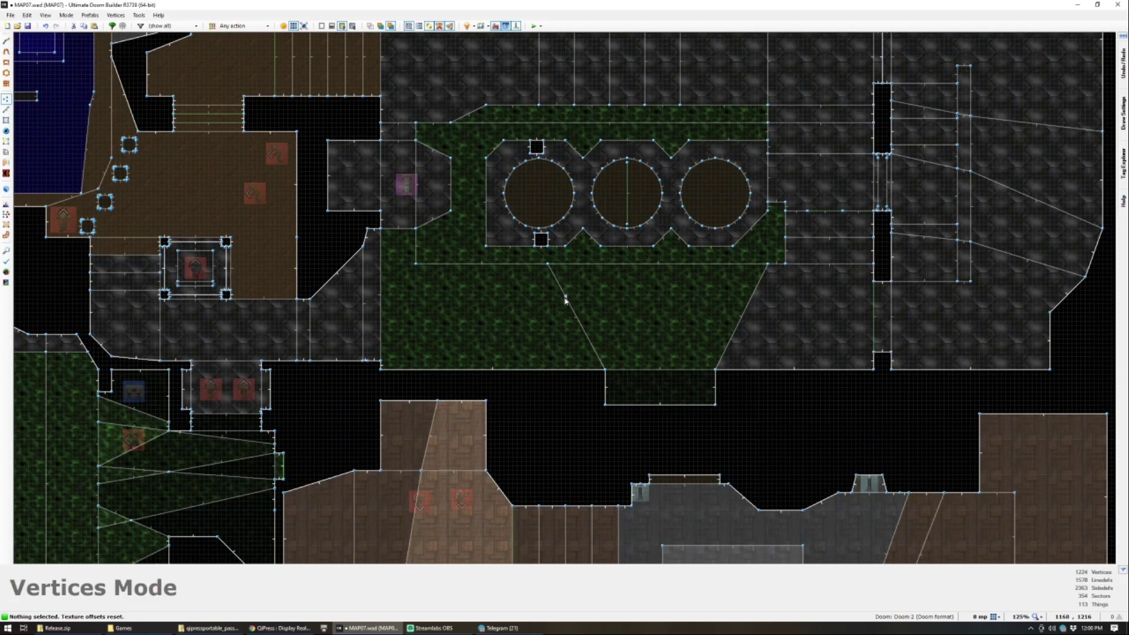
scroll(411, 356, up, 4)
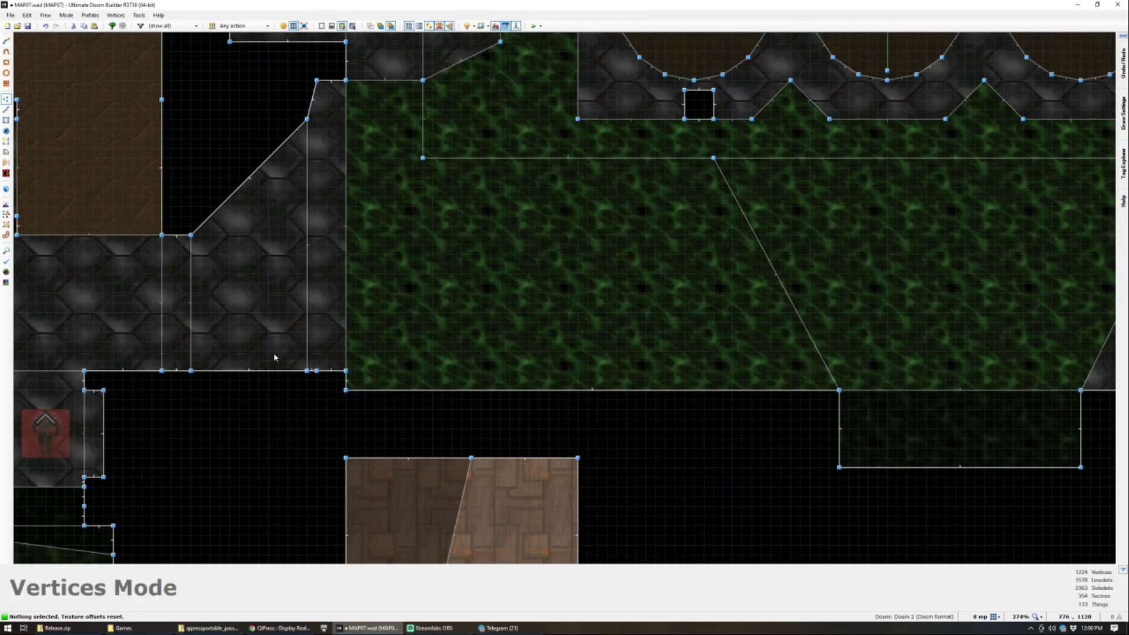
drag(291, 362, 360, 377)
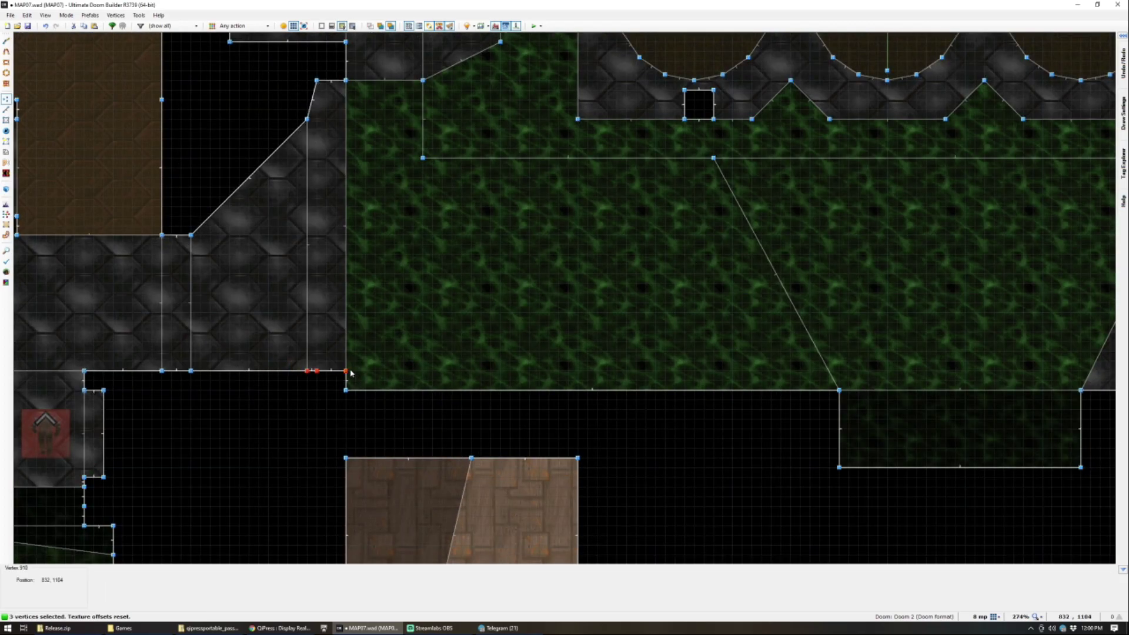
key(q)
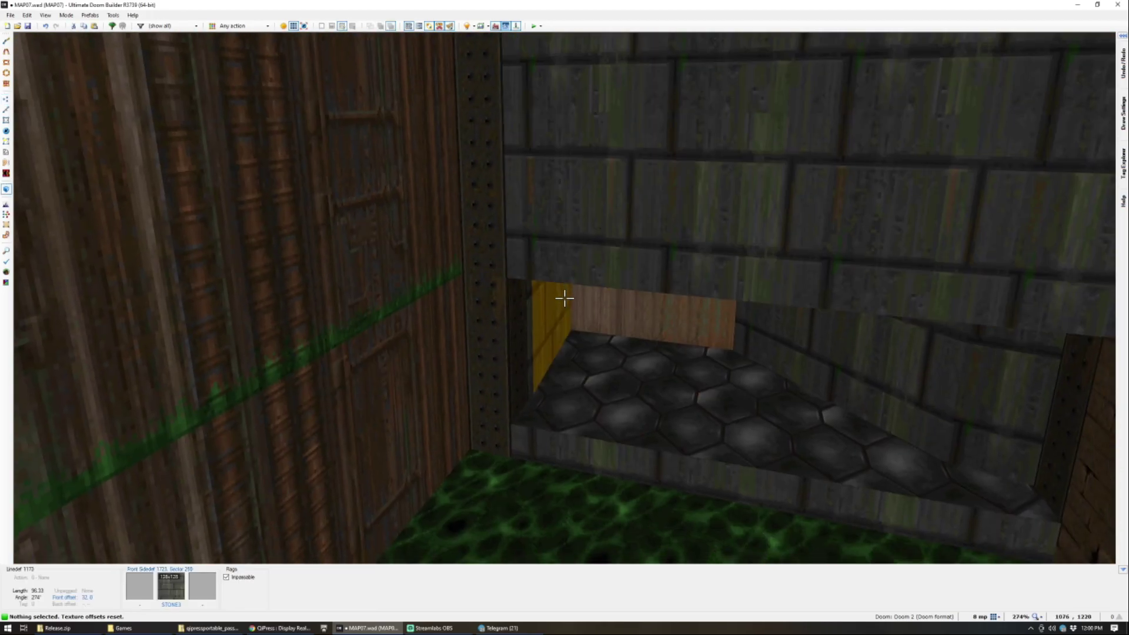
Step: Copy the BROWN1 texture from the passage's brown wall and paste it onto the adjoining stone side walls
key(s)
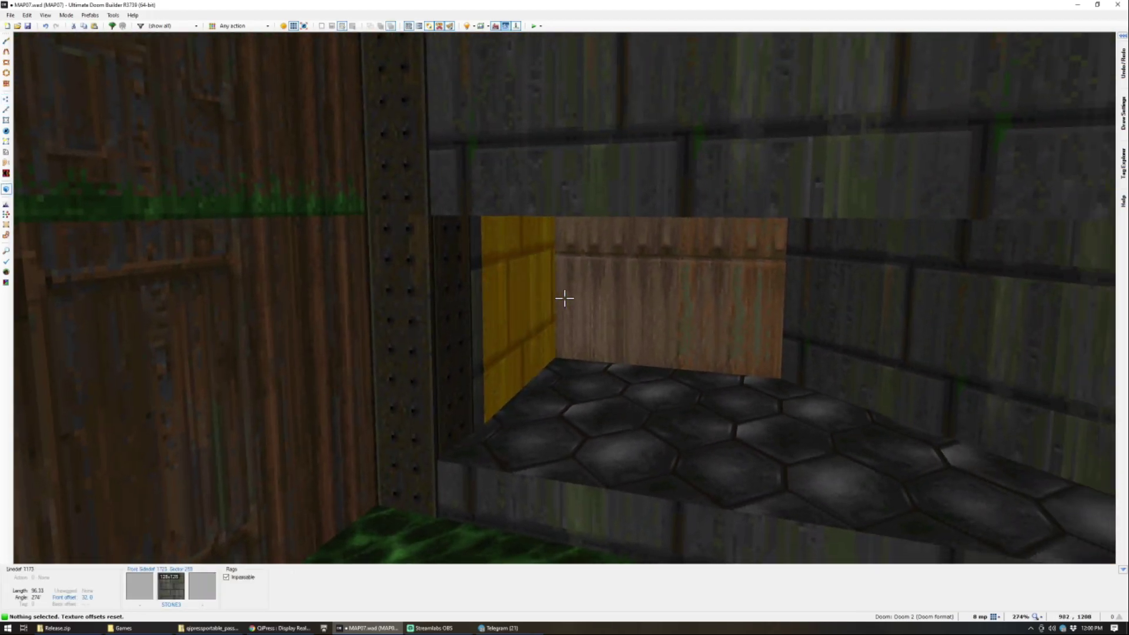
key(ctrl+c)
key(w)
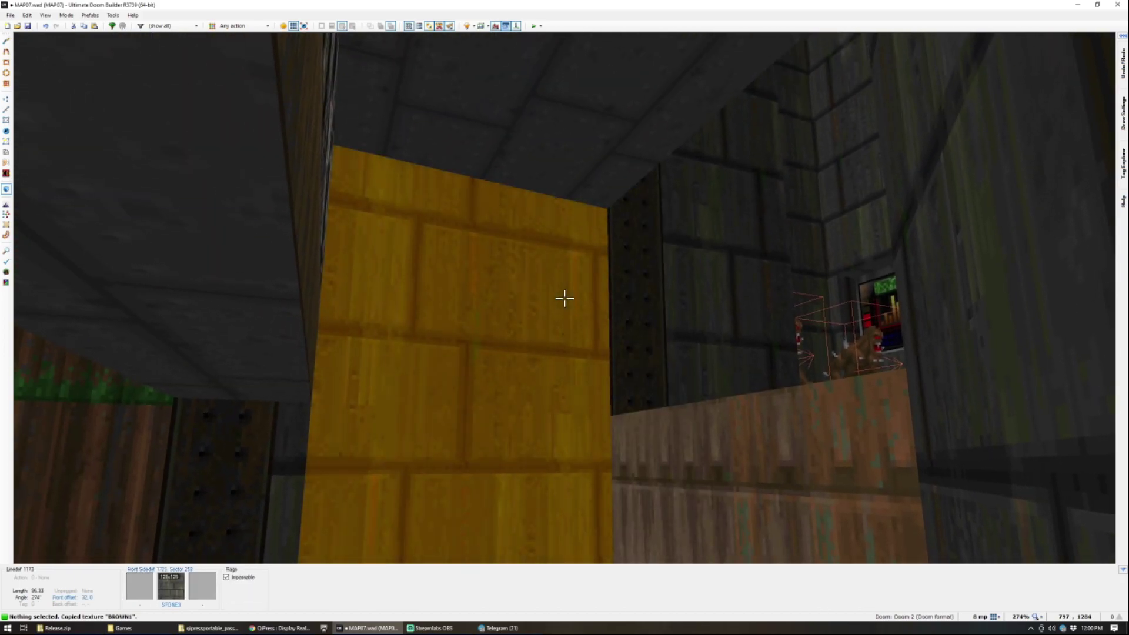
key(ctrl+v)
key(w)
key(ctrl+v)
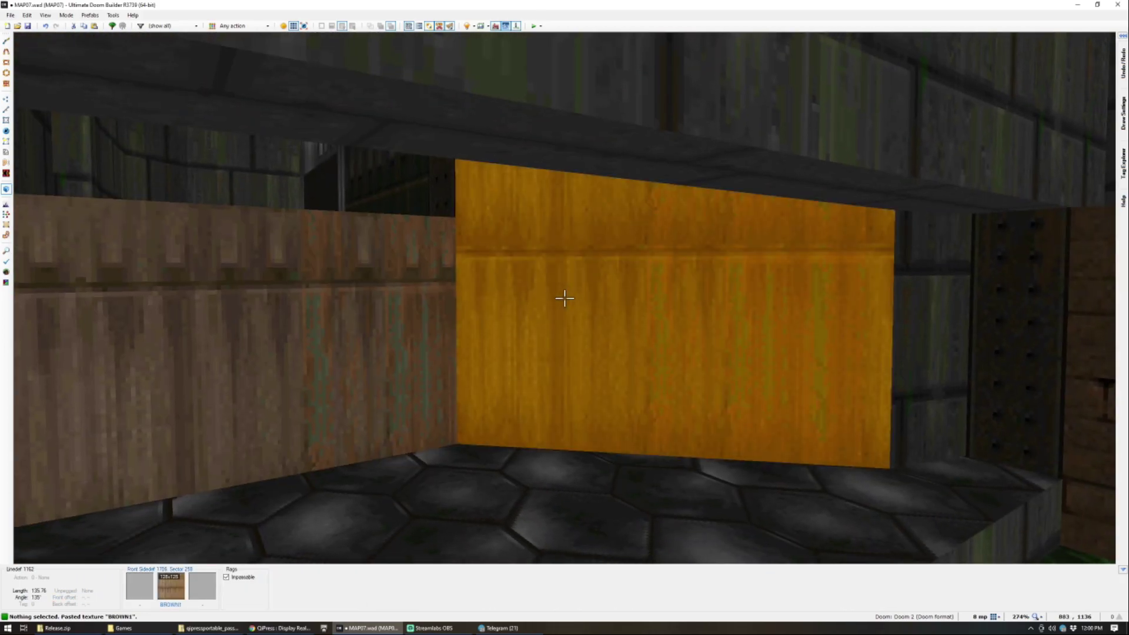
Step: Adjust the vertical texture offset of the angled BROWN1 wall to line up with the neighbouring brown wall
key(d)
key(Up)
key(Up)
key(Up)
key(Up)
key(Up)
key(Up)
key(Up)
key(Up)
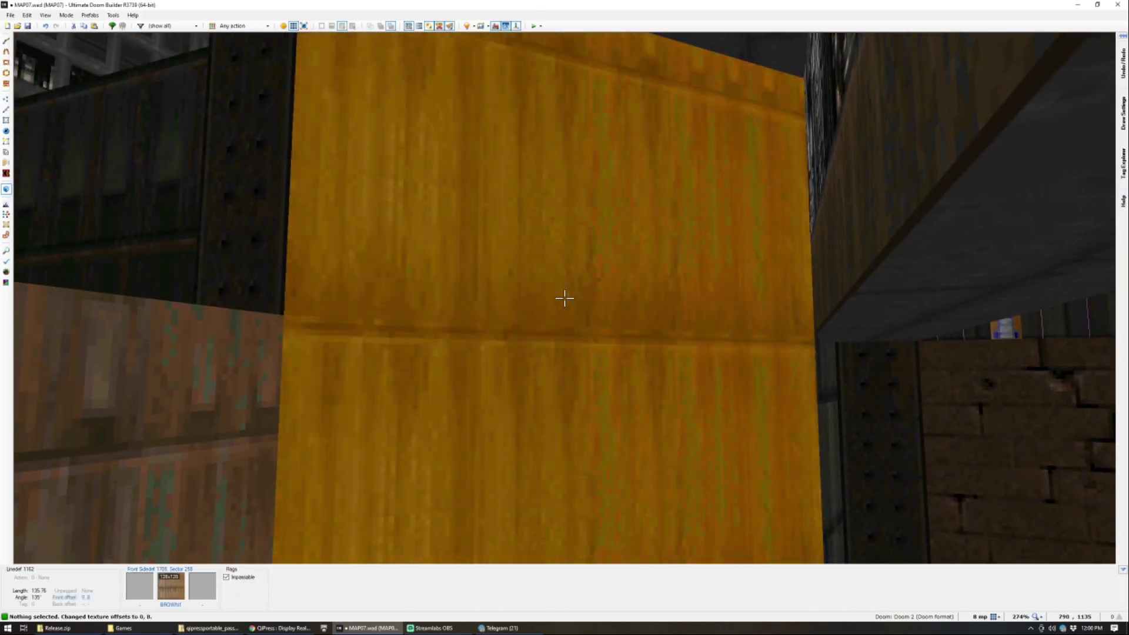
Step: Flood-fill the stone walls around the staircase with PIPE6
key(d)
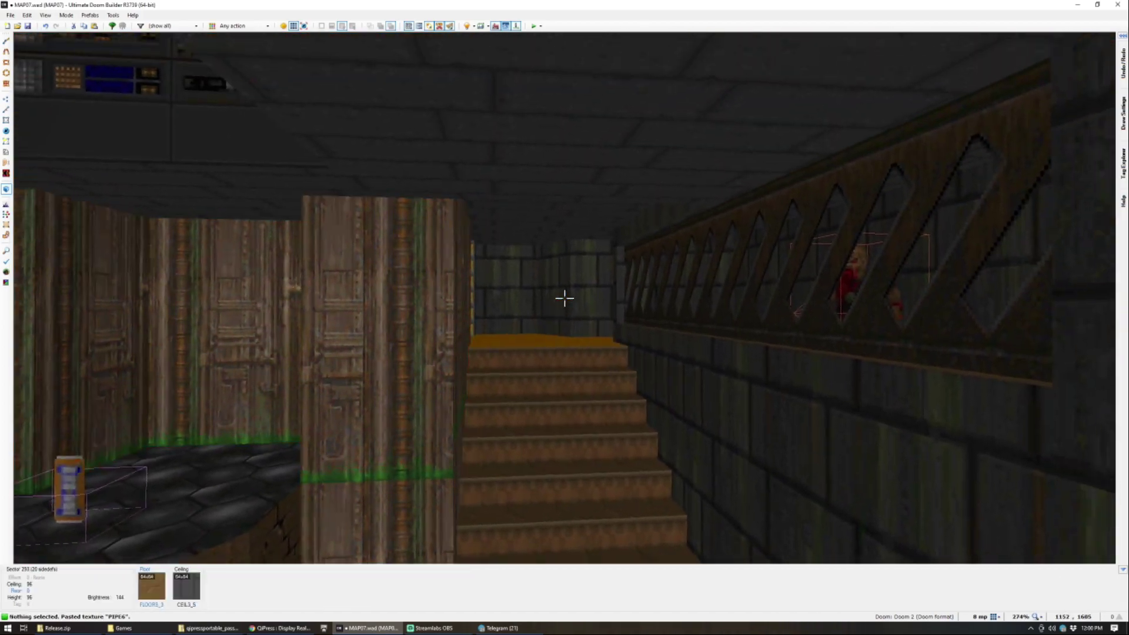
shift+middle_click(565, 299)
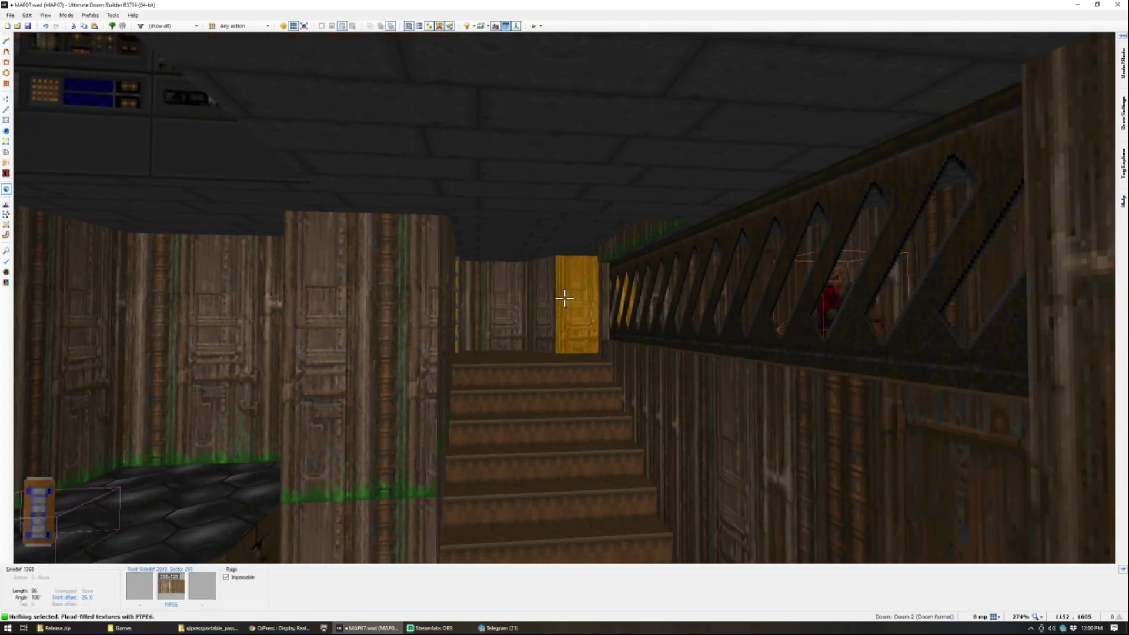
Step: Auto-align the PIPE6 textures horizontally and vertically along the wall beside the low steps near the staircase
key(w)
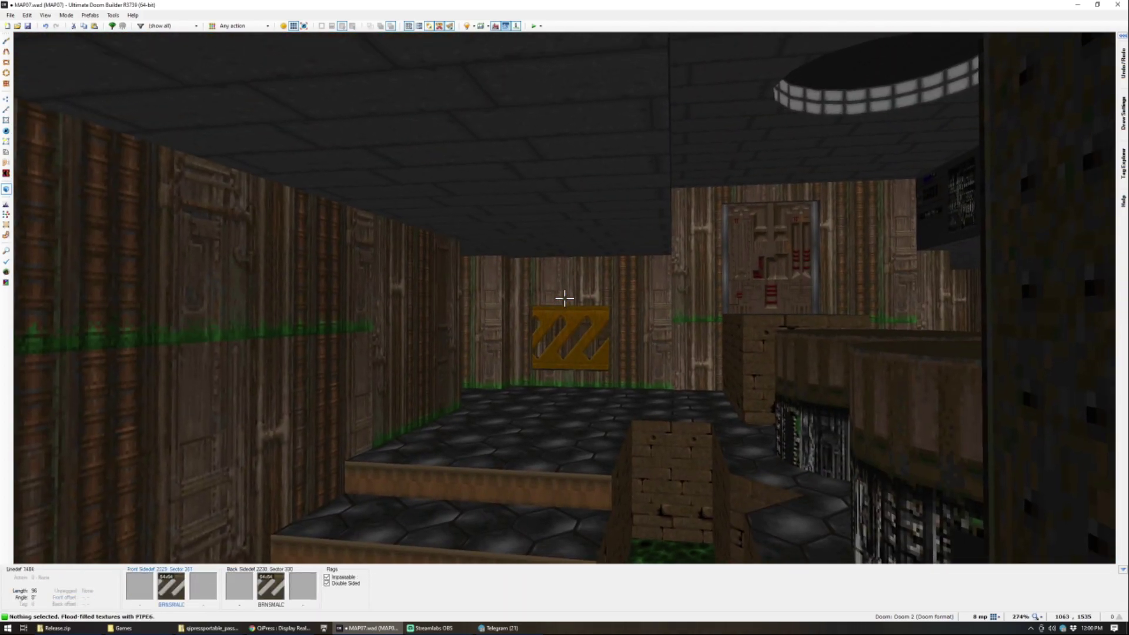
key(w)
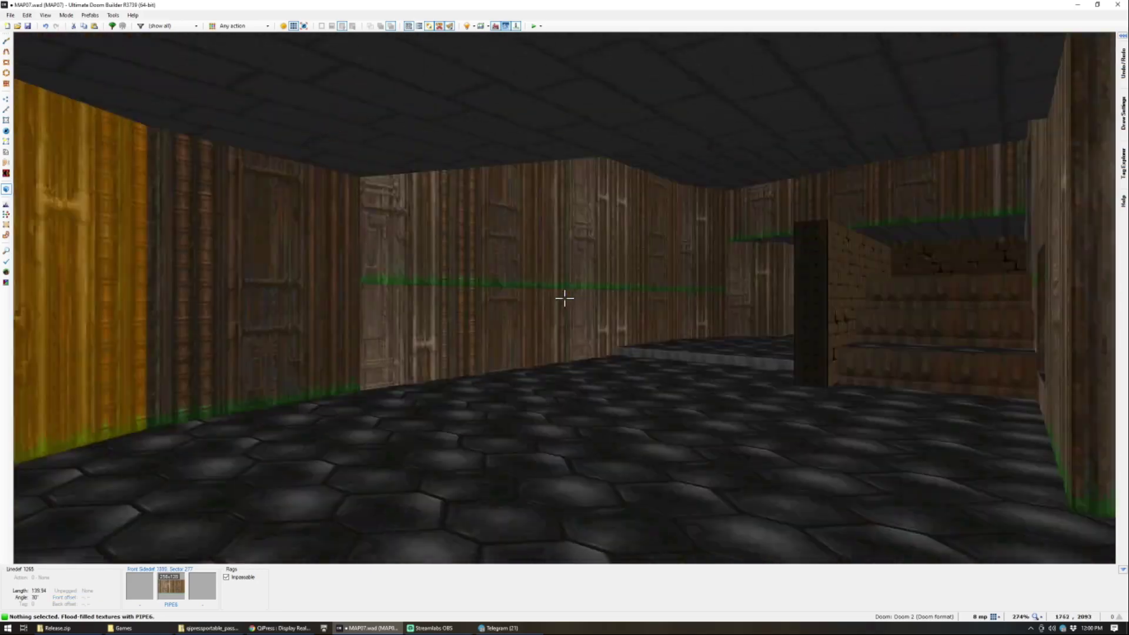
key(w)
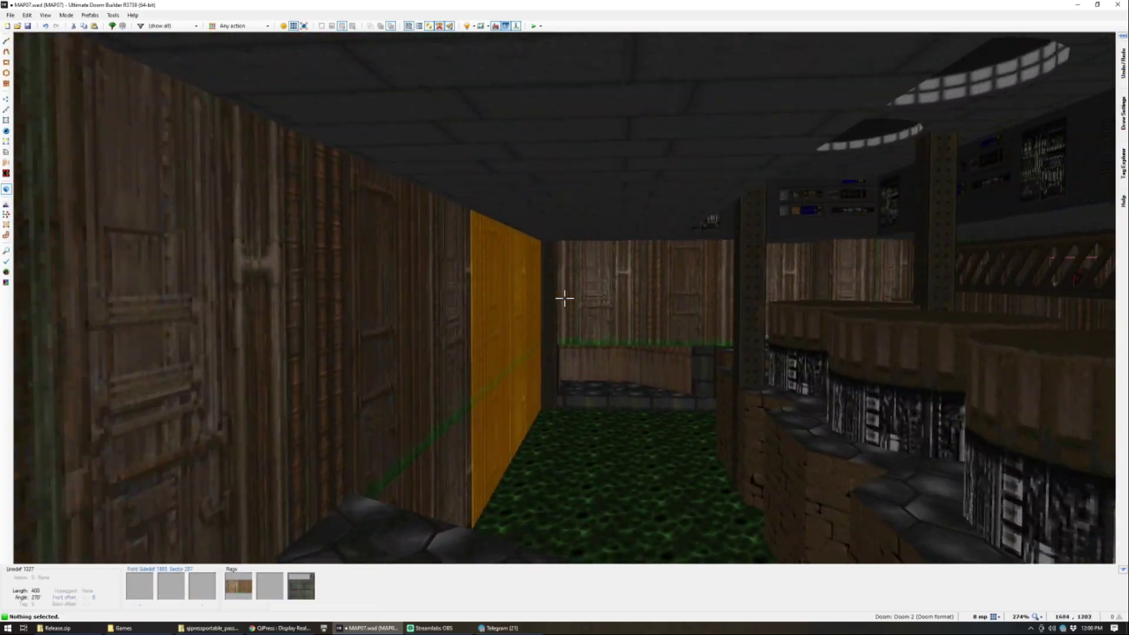
key(w)
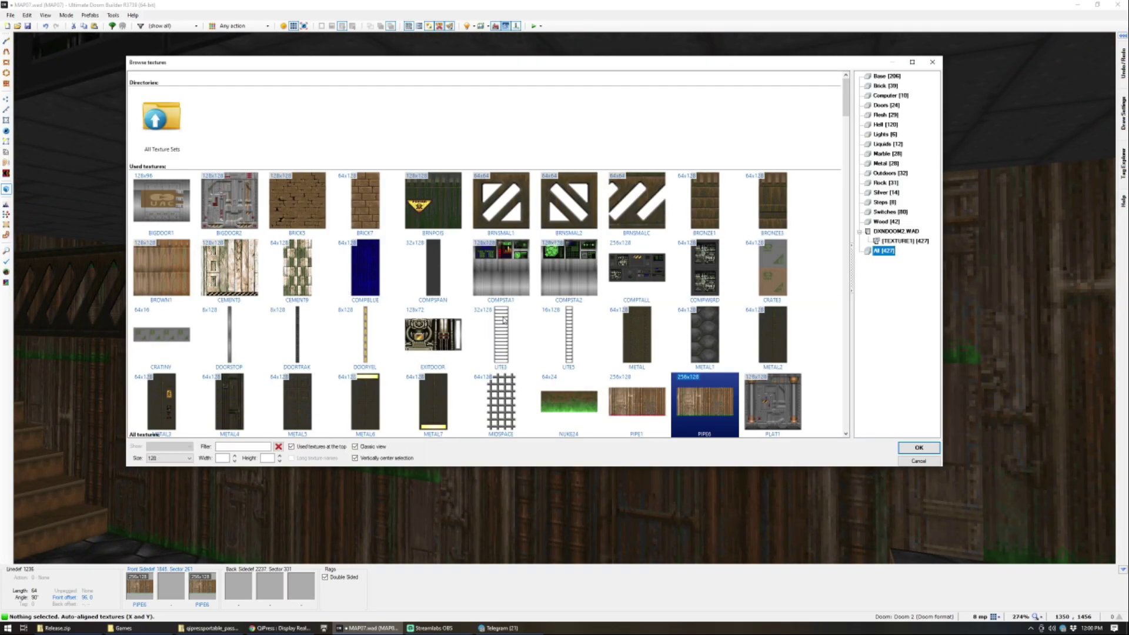
key(Escape)
key(s)
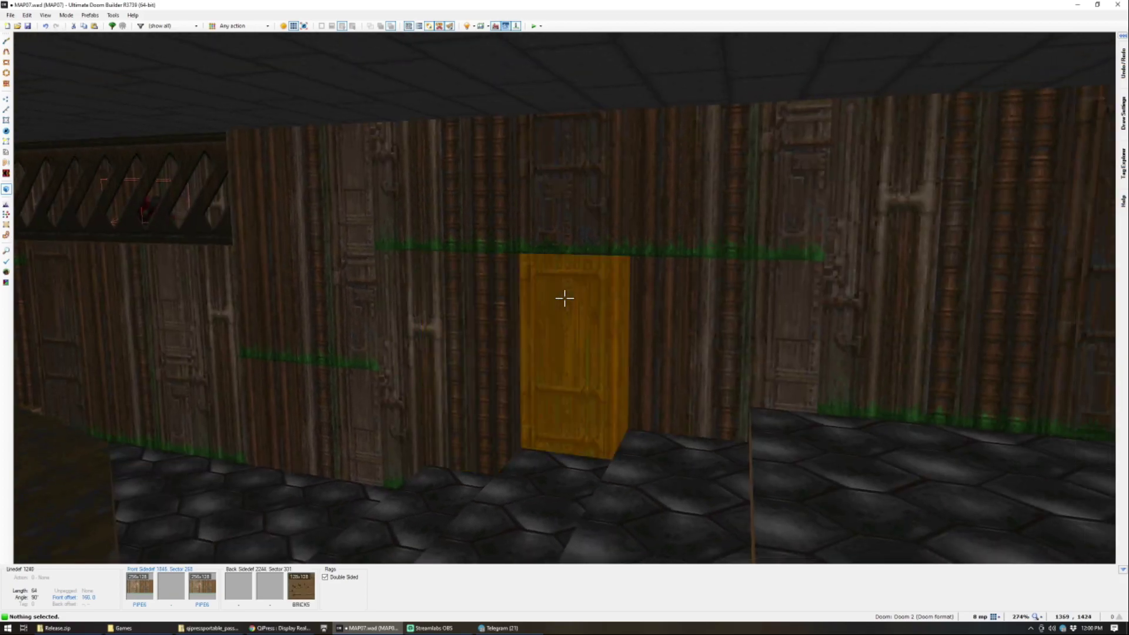
Step: Insert vertices in the PIPE6 wall at both ends of the low steps to split off narrow wall strips
key(w)
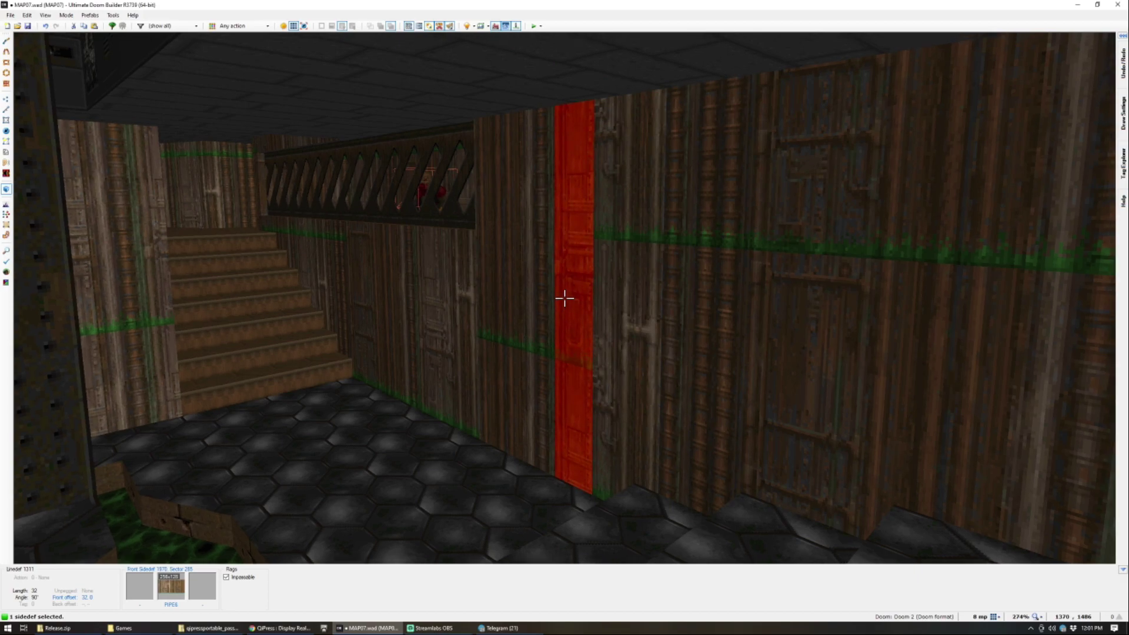
key(q)
key(q)
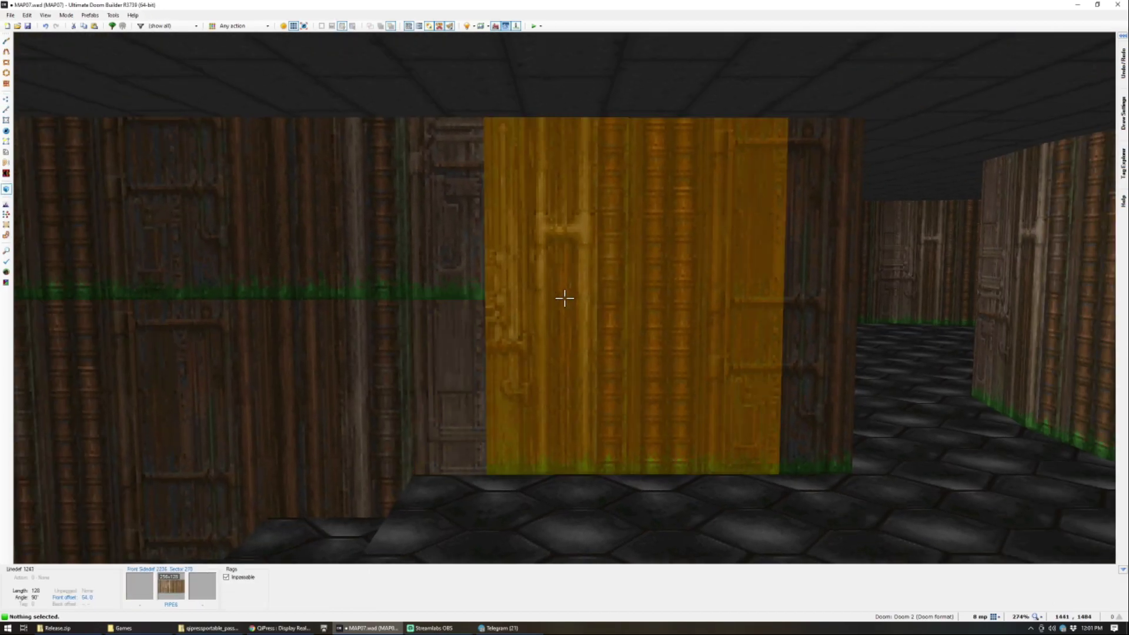
key(q)
scroll(563, 296, down, 4)
scroll(523, 174, up, 4)
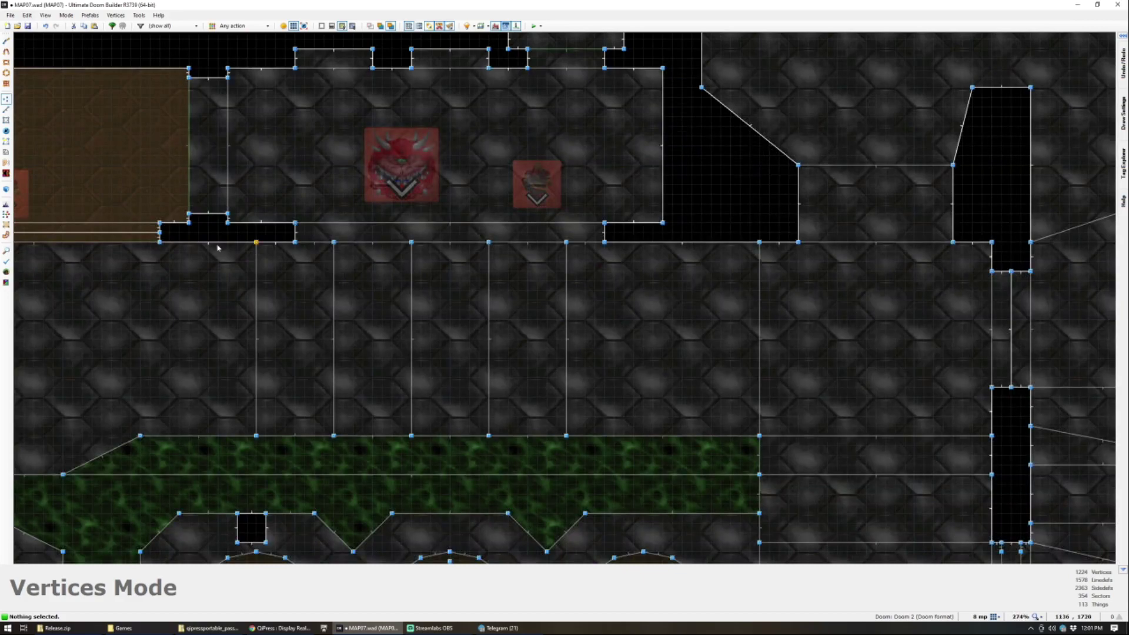
scroll(165, 232, up, 2)
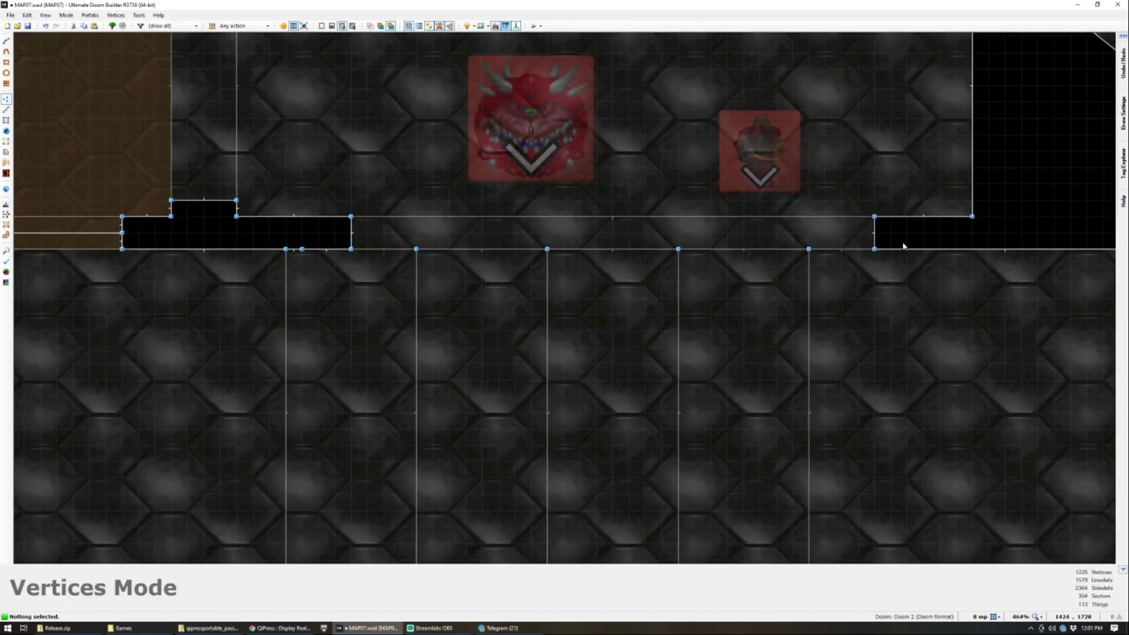
key(q)
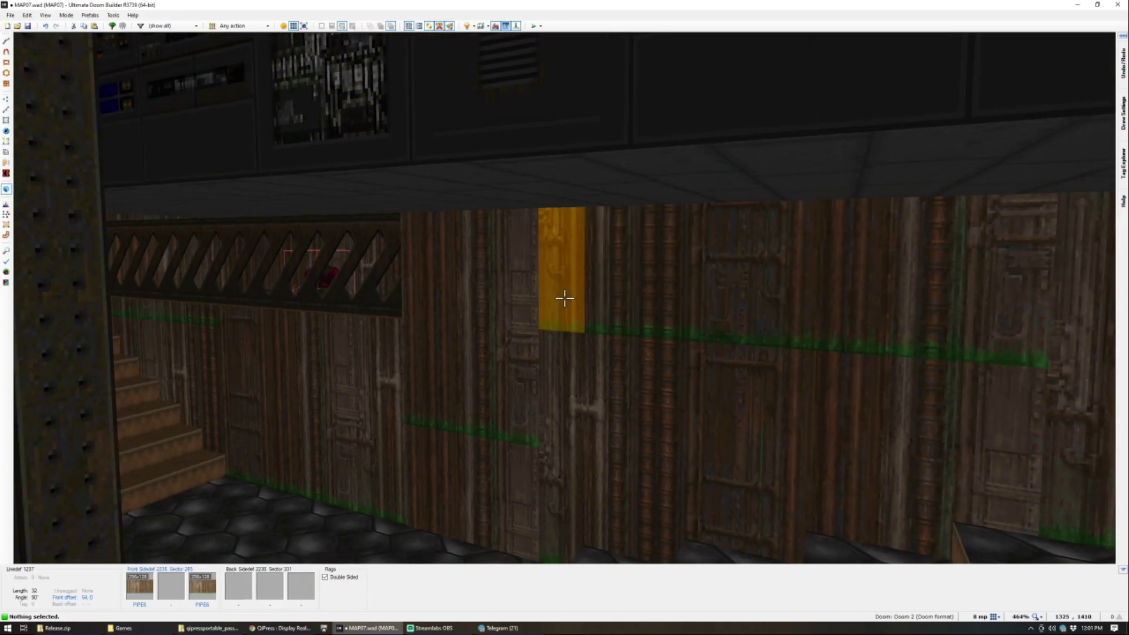
Step: Apply SUPPORT3 to the two narrow wall strips flanking the low steps and reset their texture offsets
click(564, 299)
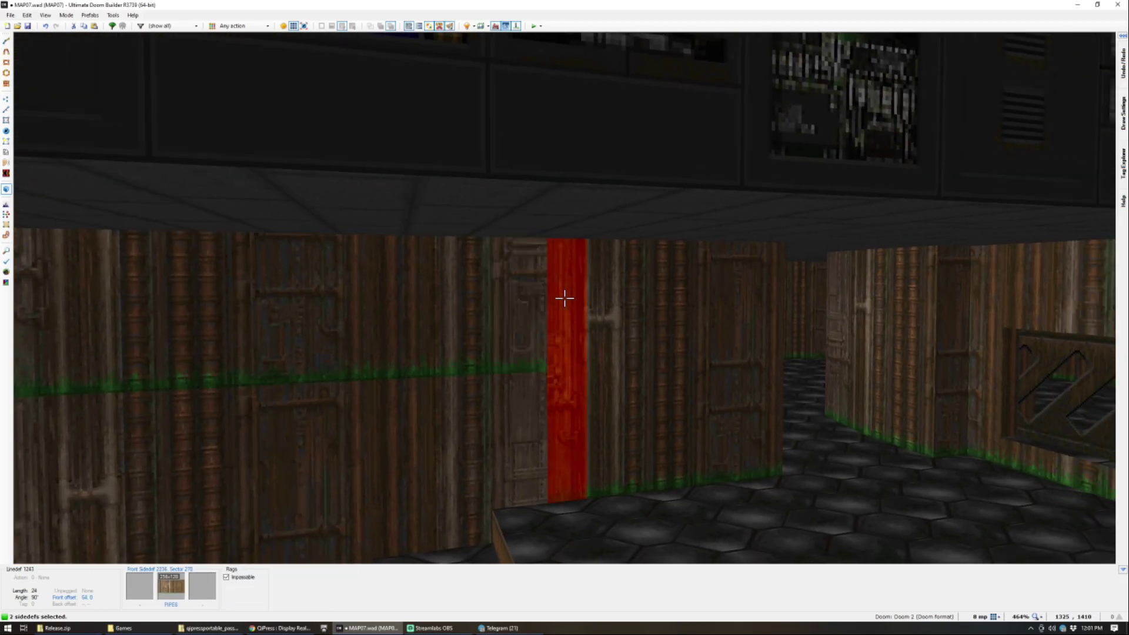
text(tSUP)
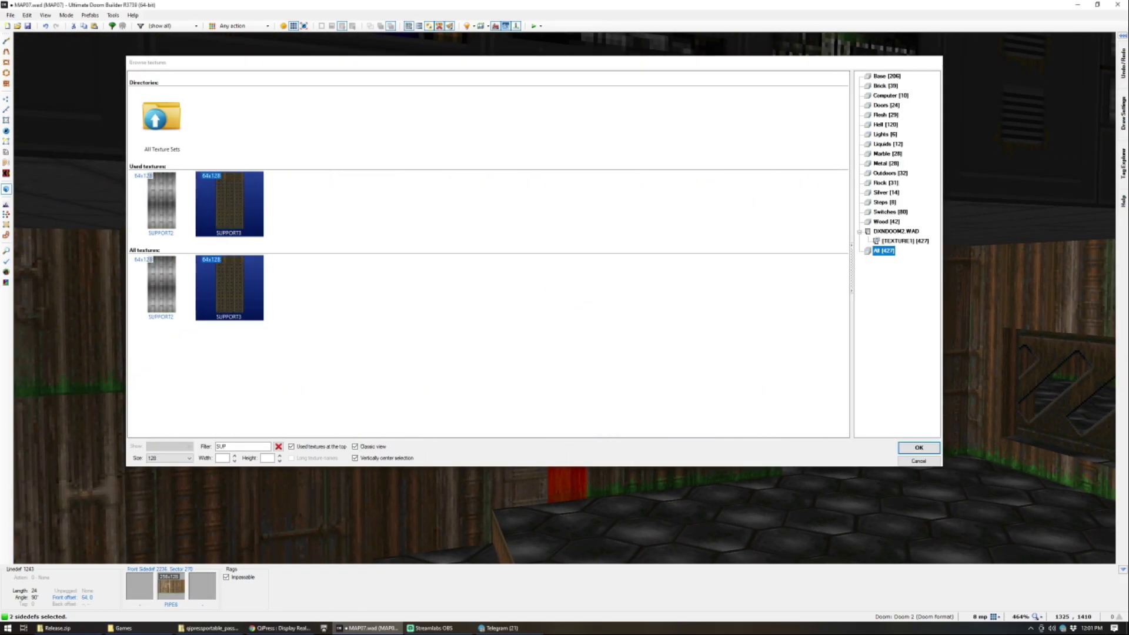
key(Return)
key(r)
key(c)
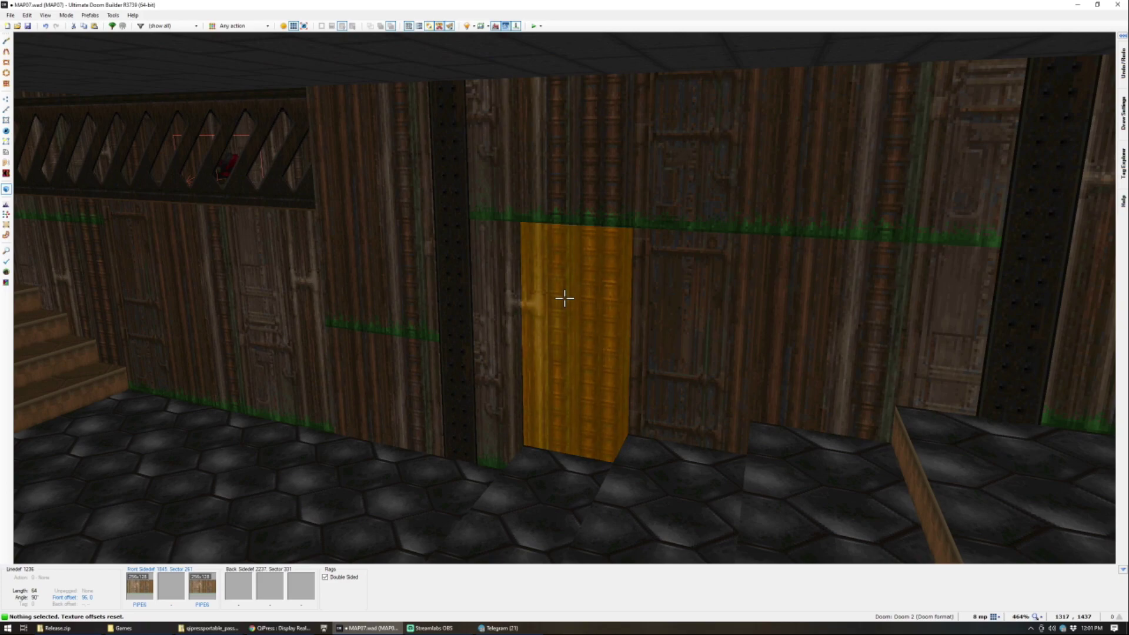
Step: Select the five lower wall sections between the two SUPPORT3 strips and change their texture to PIPE1
click(565, 298)
click(564, 299)
click(564, 298)
click(564, 299)
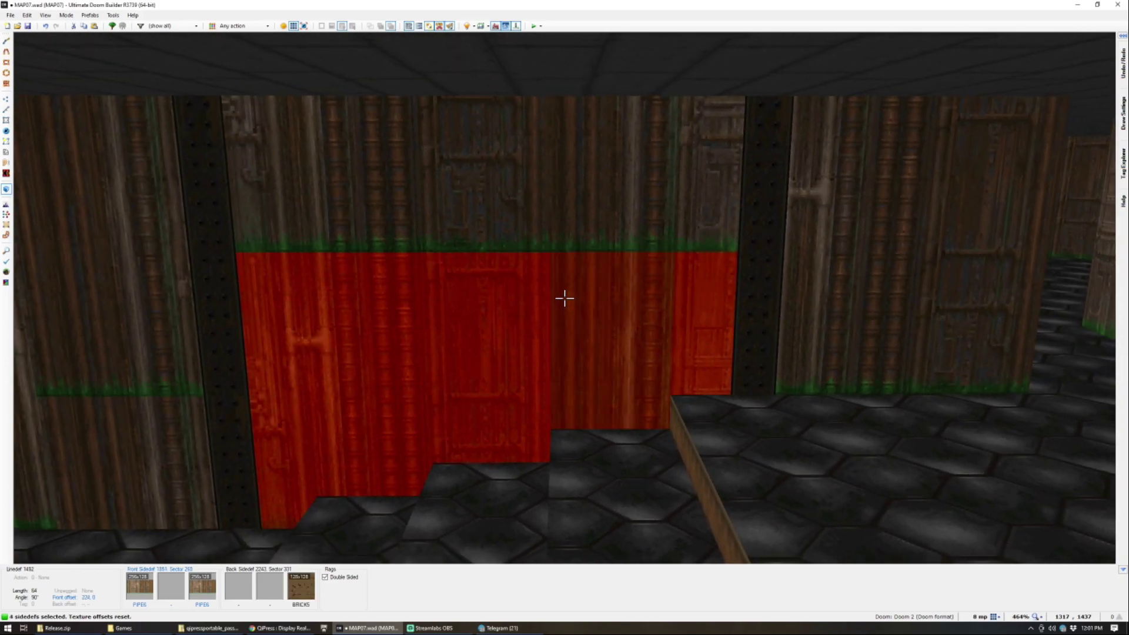
click(564, 299)
text(tPIP)
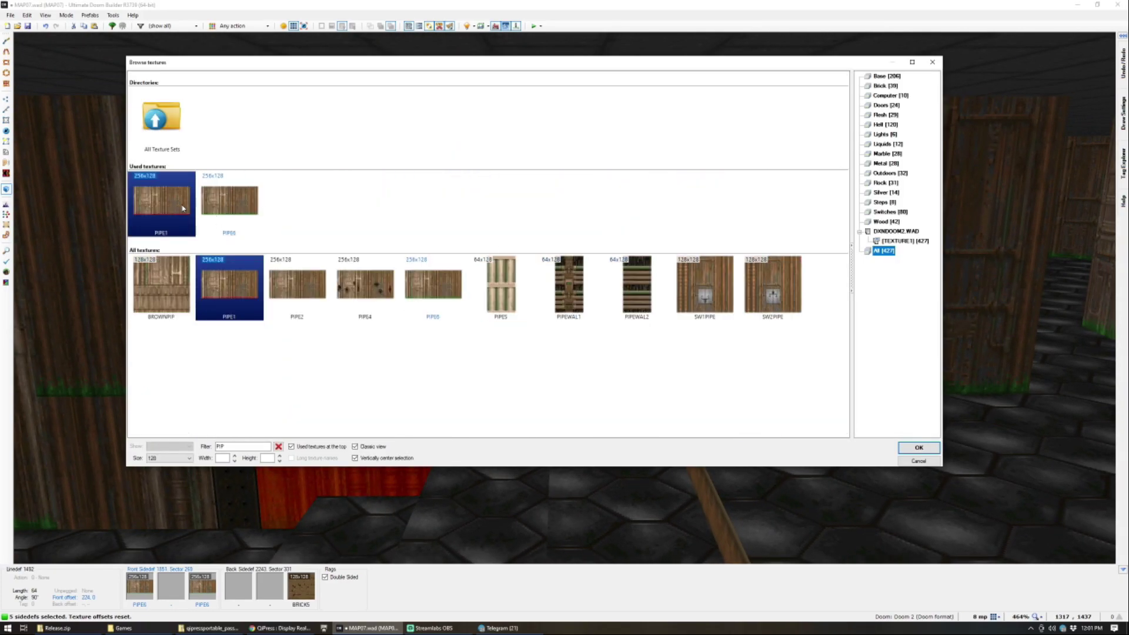
double_click(183, 208)
key(c)
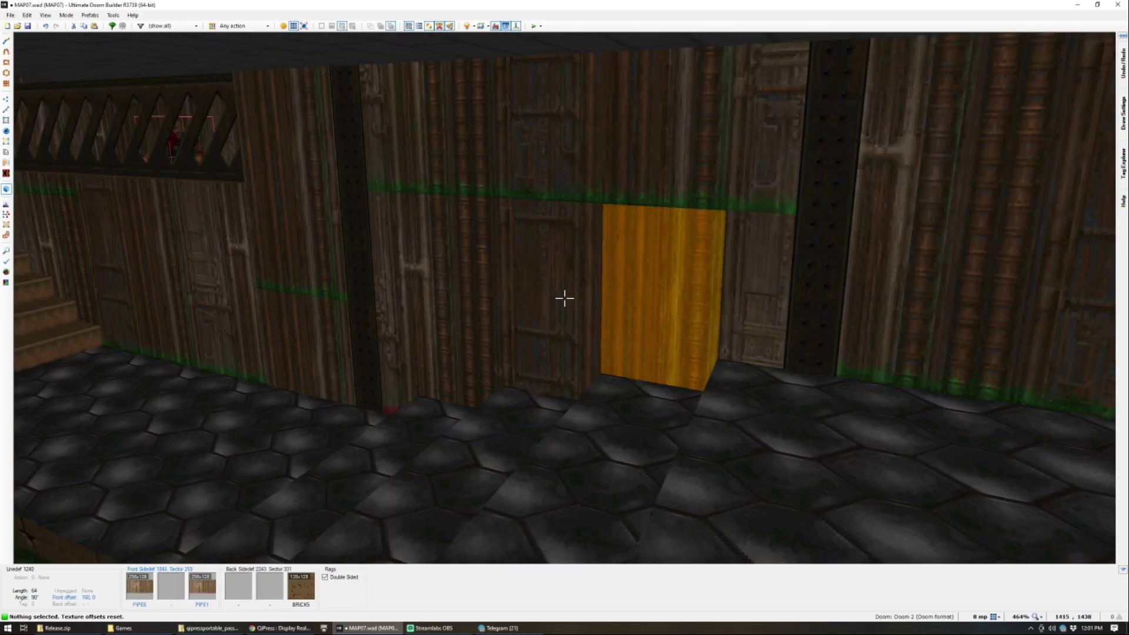
Step: Copy PIPE1 from the lower wall and flood-fill the connected PIPE6 walls beyond the SUPPORT3 strip with it
key(ctrl+c)
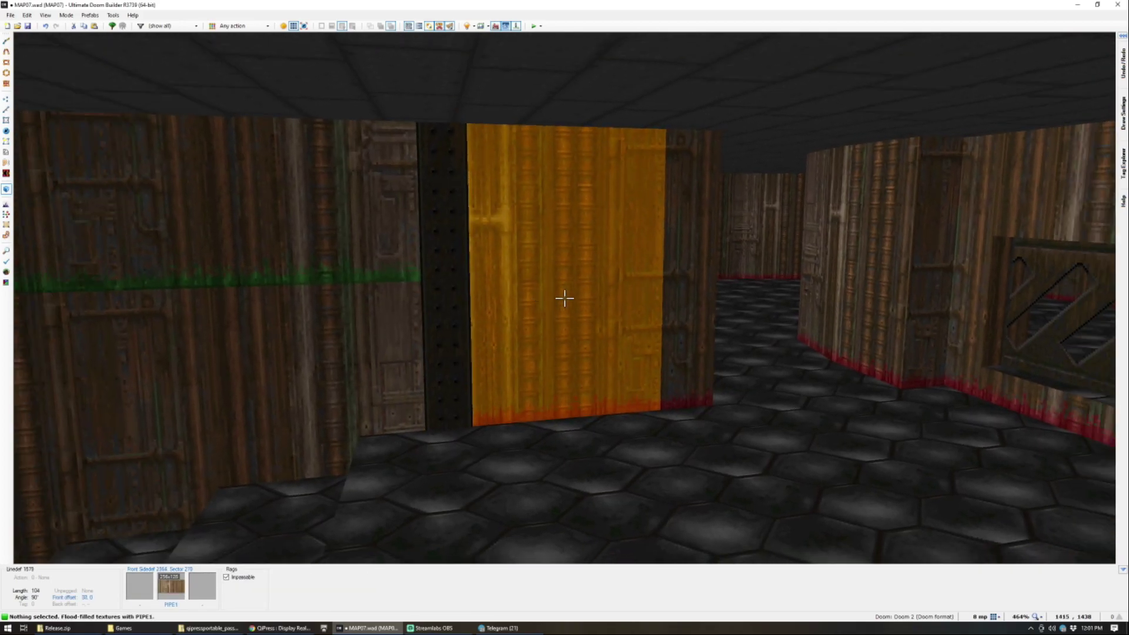
key(w)
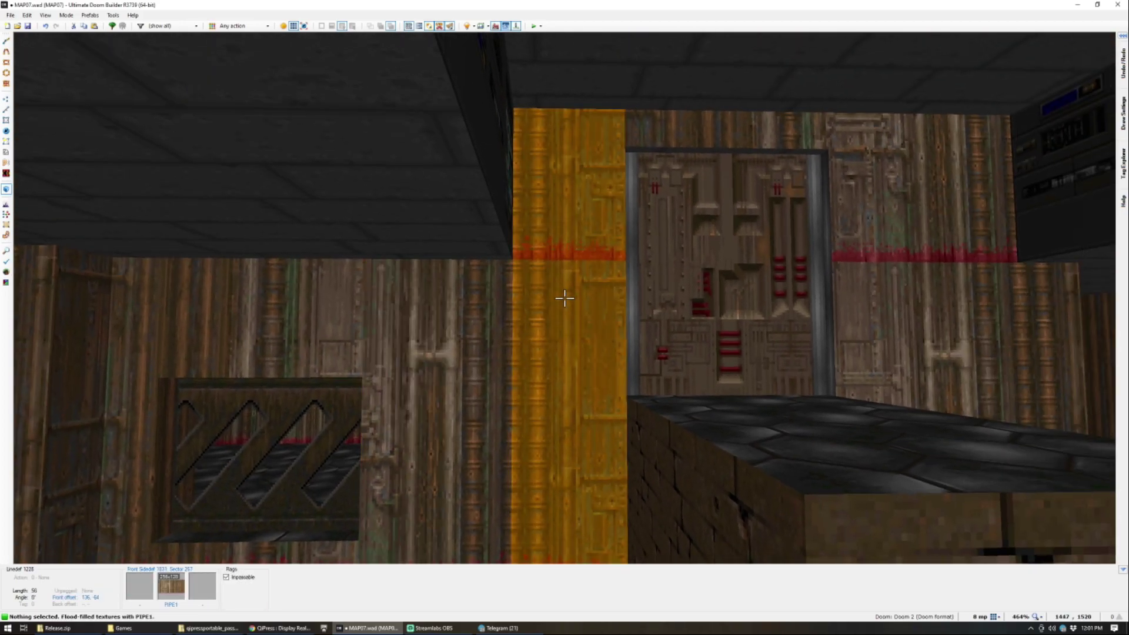
key(s)
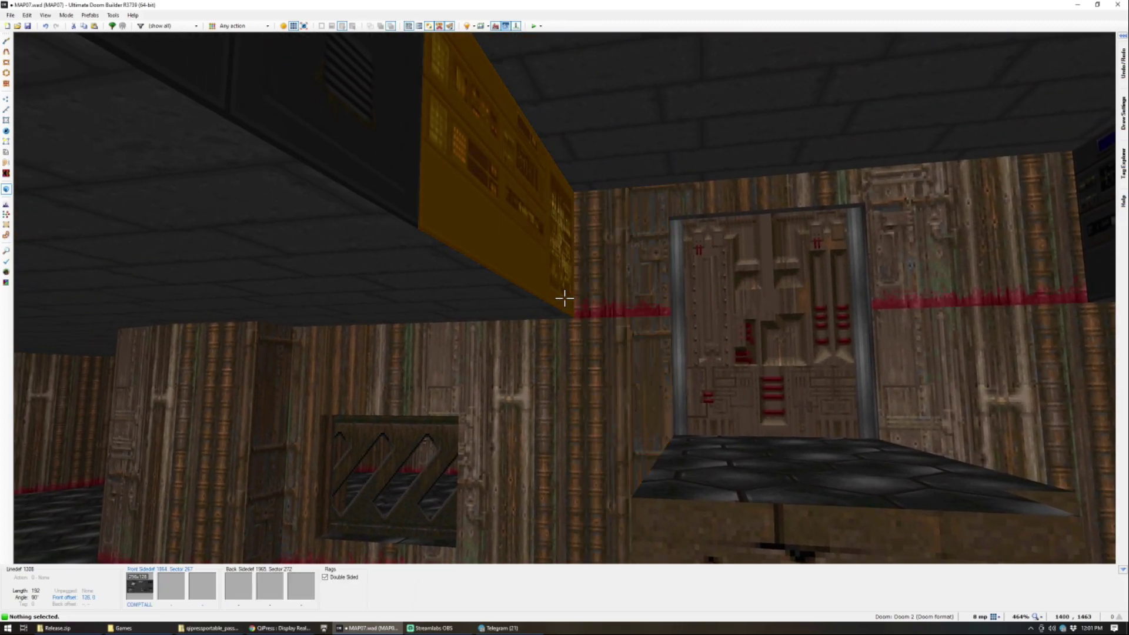
key(w)
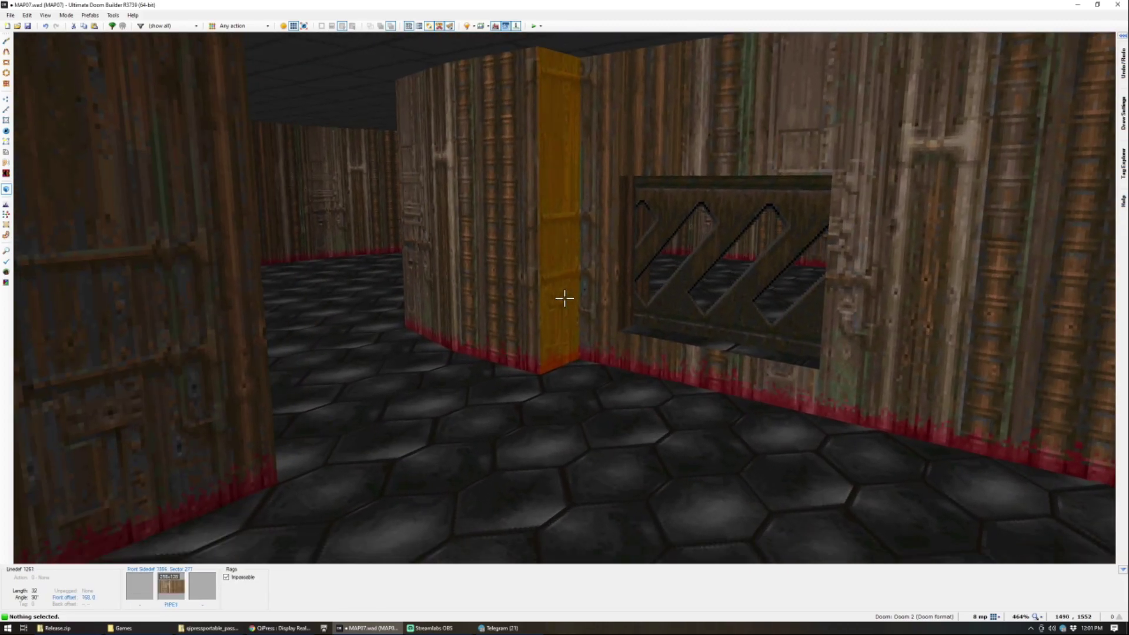
key(s)
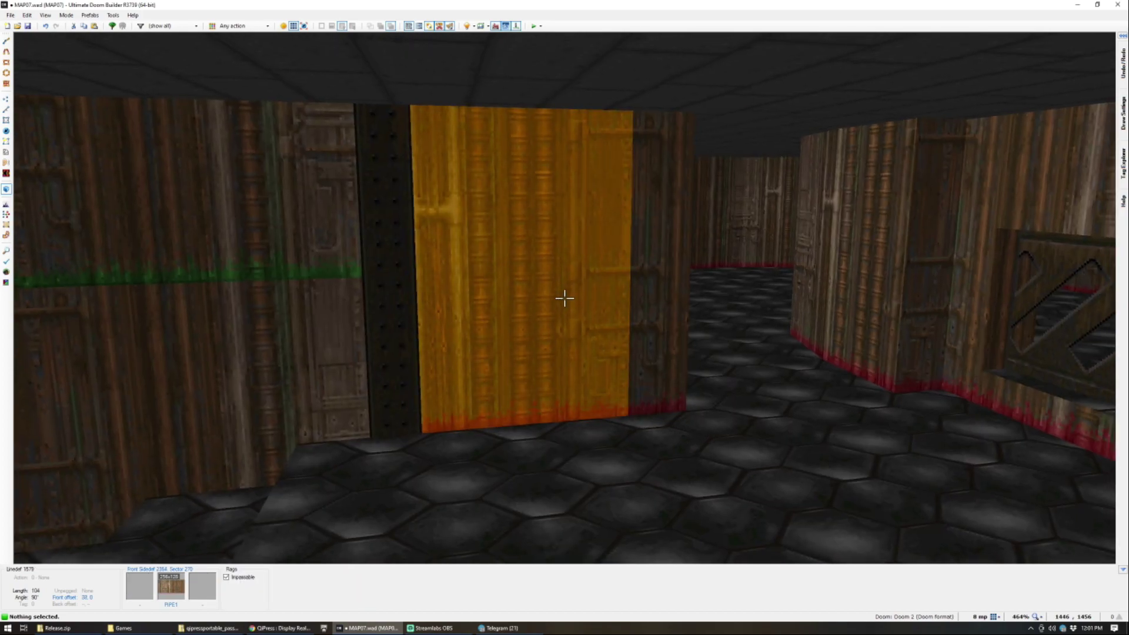
Step: Choose PIPE2 for the wall beyond the SUPPORT3 strip and flood-fill the connected PIPE1 walls with it
key(w)
middle_click(564, 299)
text(pi)
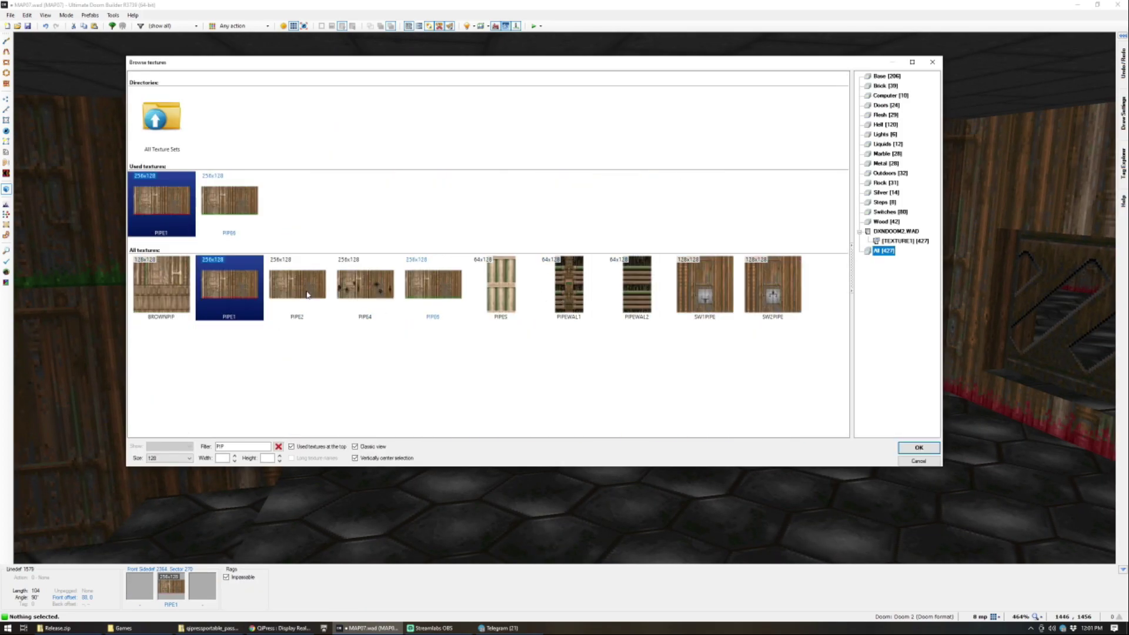
key(Return)
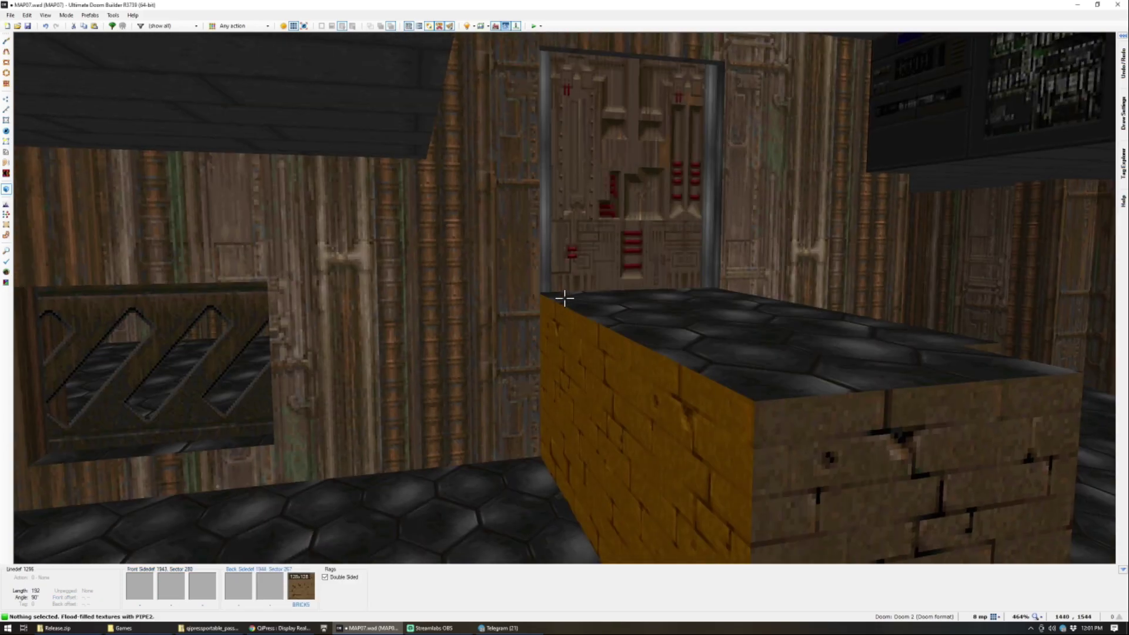
key(d)
key(w)
key(d)
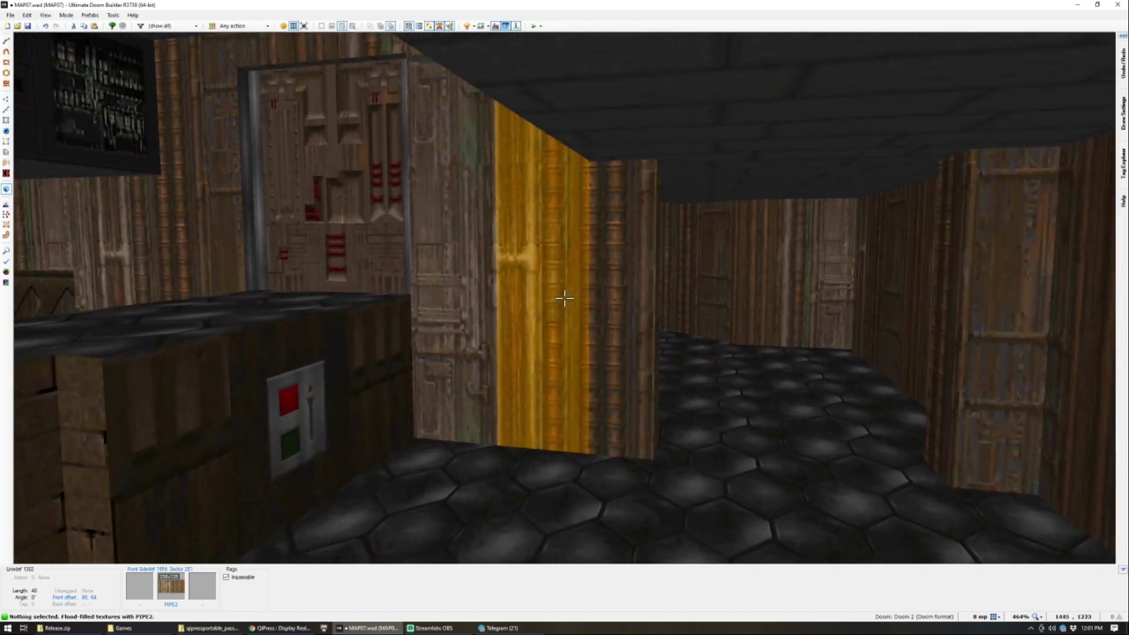
Step: Apply SUPPORT3 to the two end faces of the walls flanking the passage opening and reset their offsets
key(w)
key(s)
key(d)
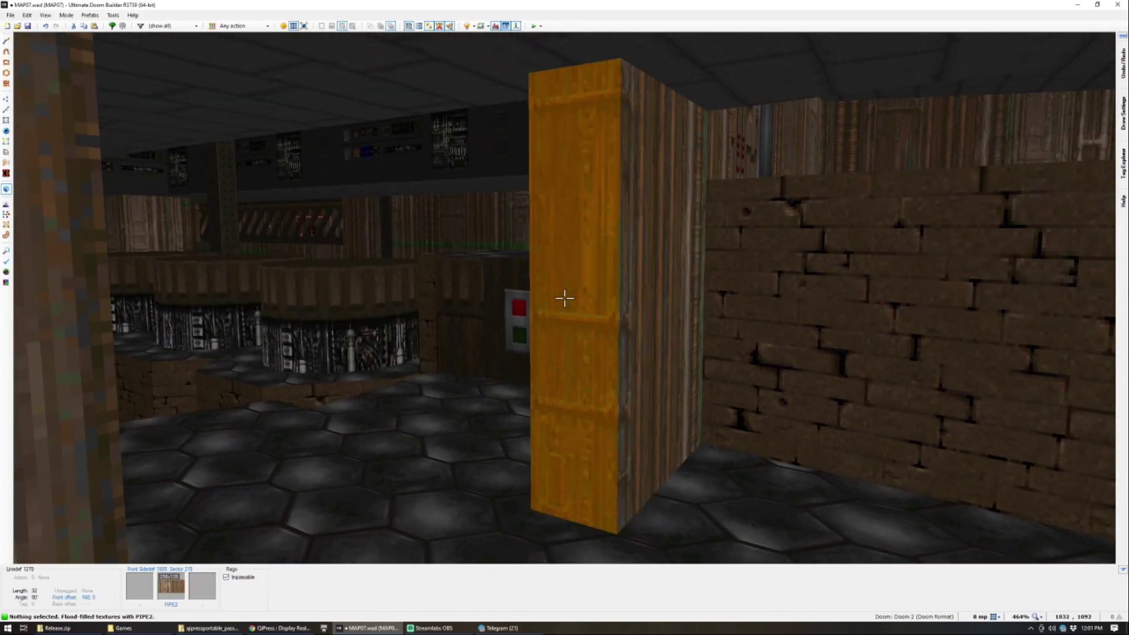
click(565, 298)
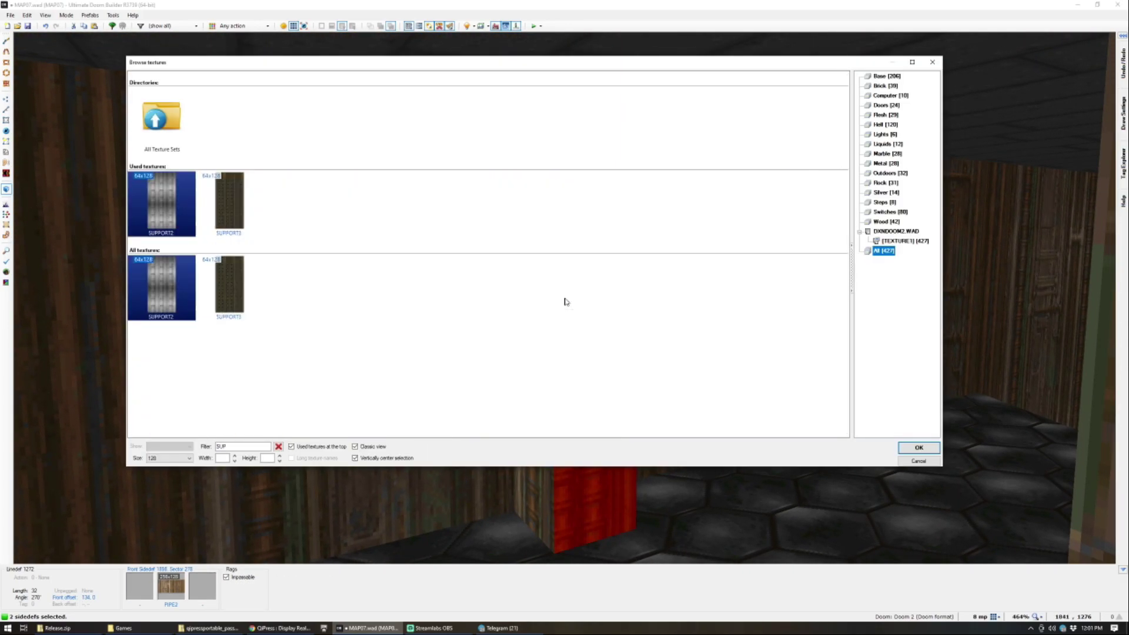
double_click(231, 224)
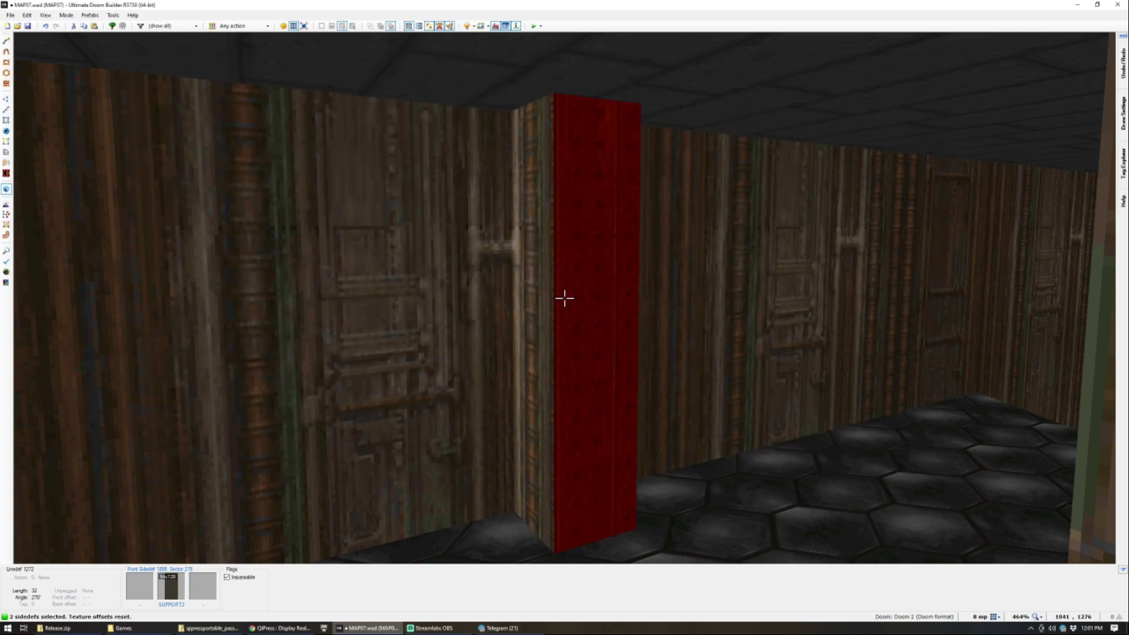
key(c)
Step: Shift the two pool-side inner corner vertices of the passage opening, shortening the opening's side edges to 24 units
key(q)
scroll(481, 373, up, 2)
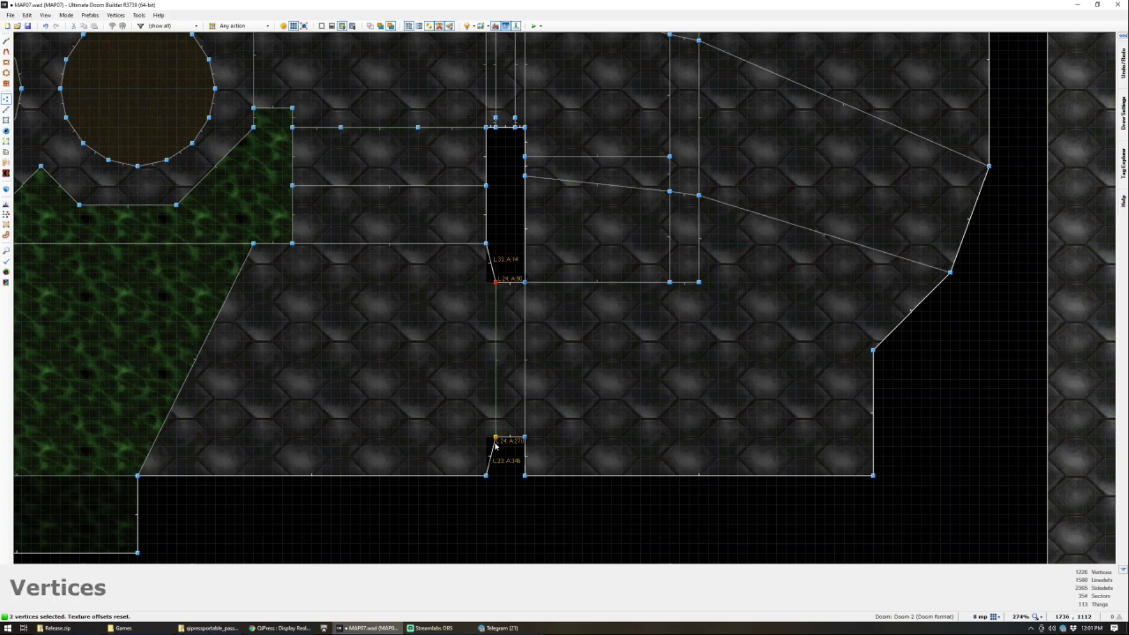
key(q)
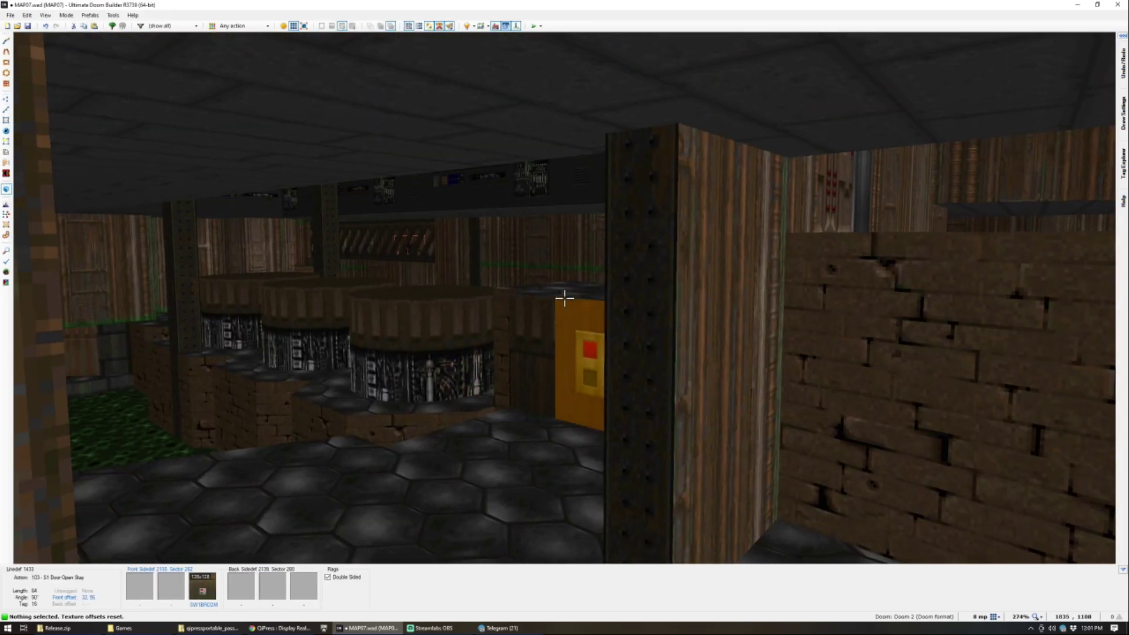
Step: Merge the two adjoining sectors at the upper end of the narrow brick ledge into one sector
key(w)
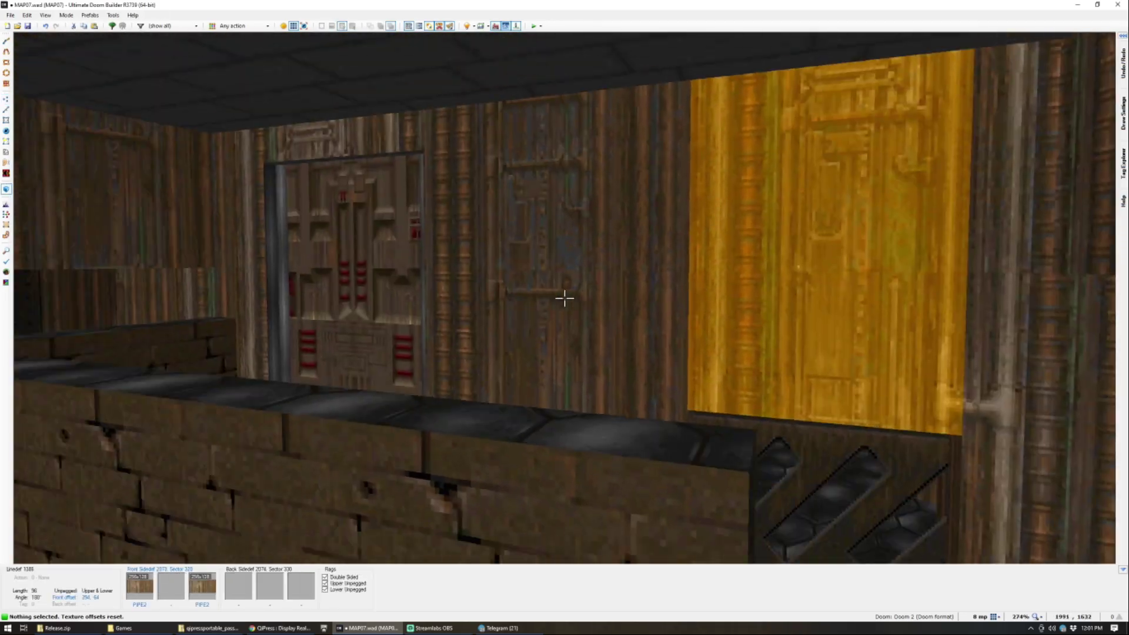
key(w)
key(s)
key(a)
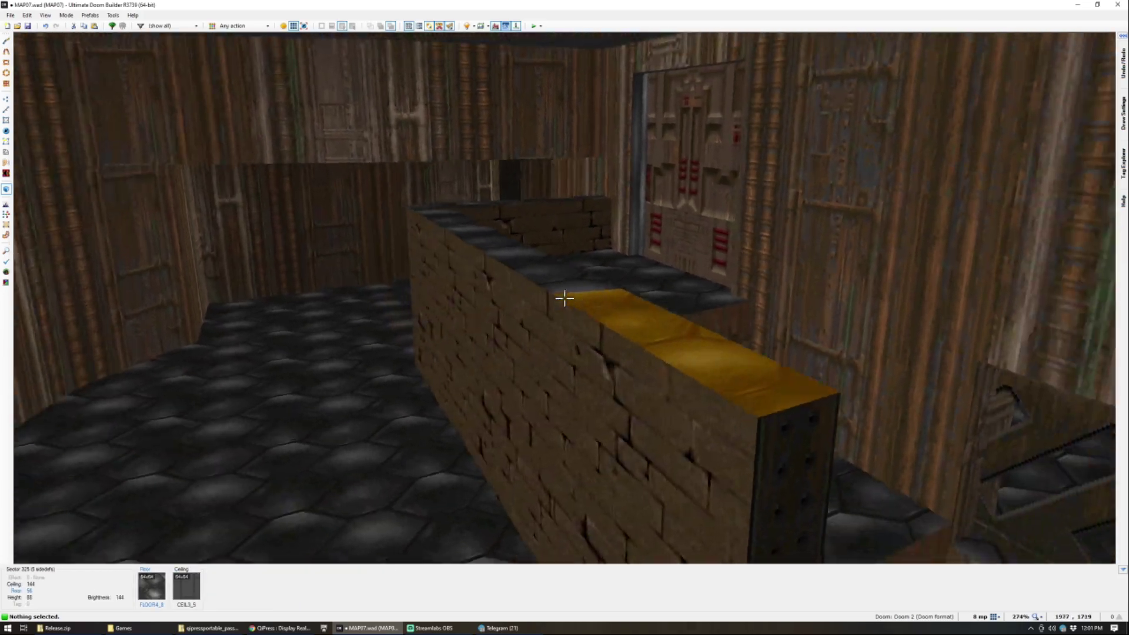
key(q)
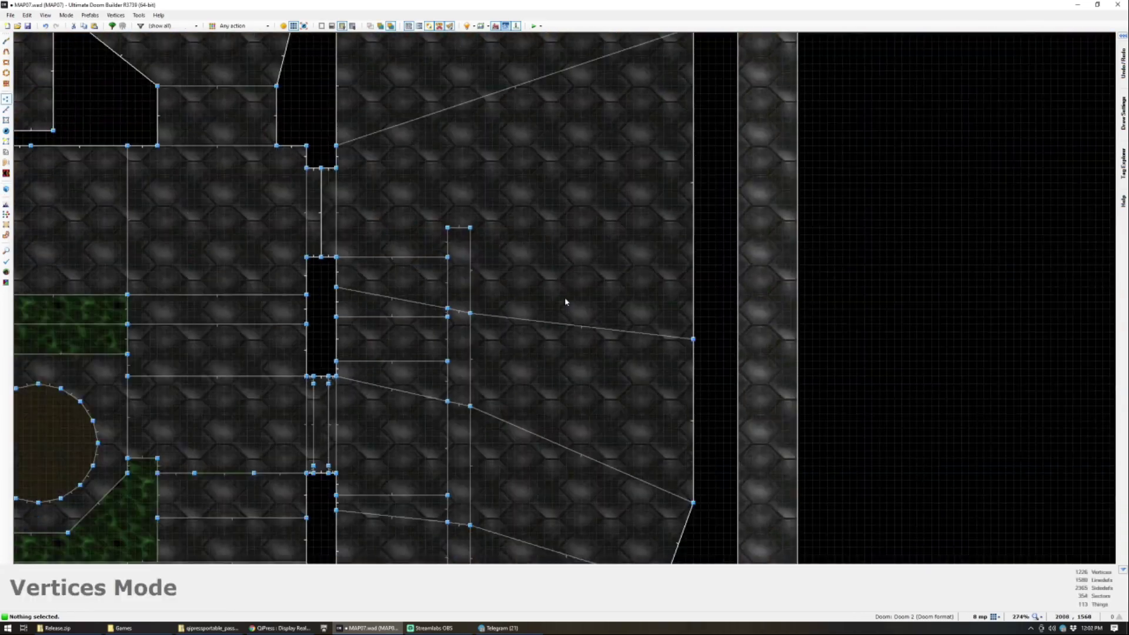
scroll(486, 325, up, 5)
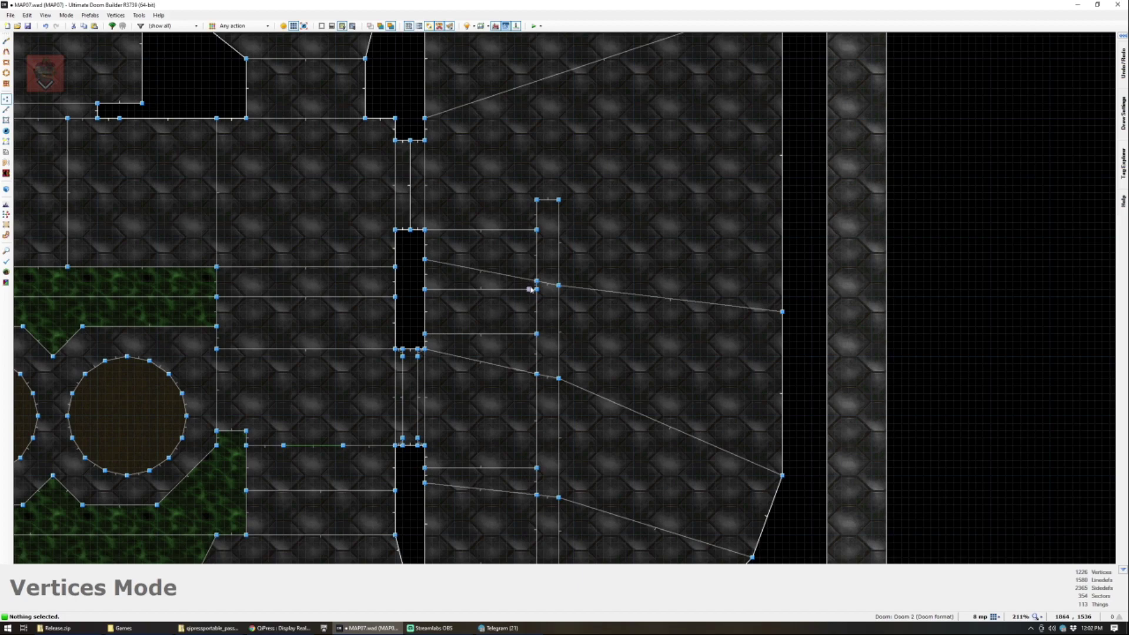
scroll(528, 291, up, 3)
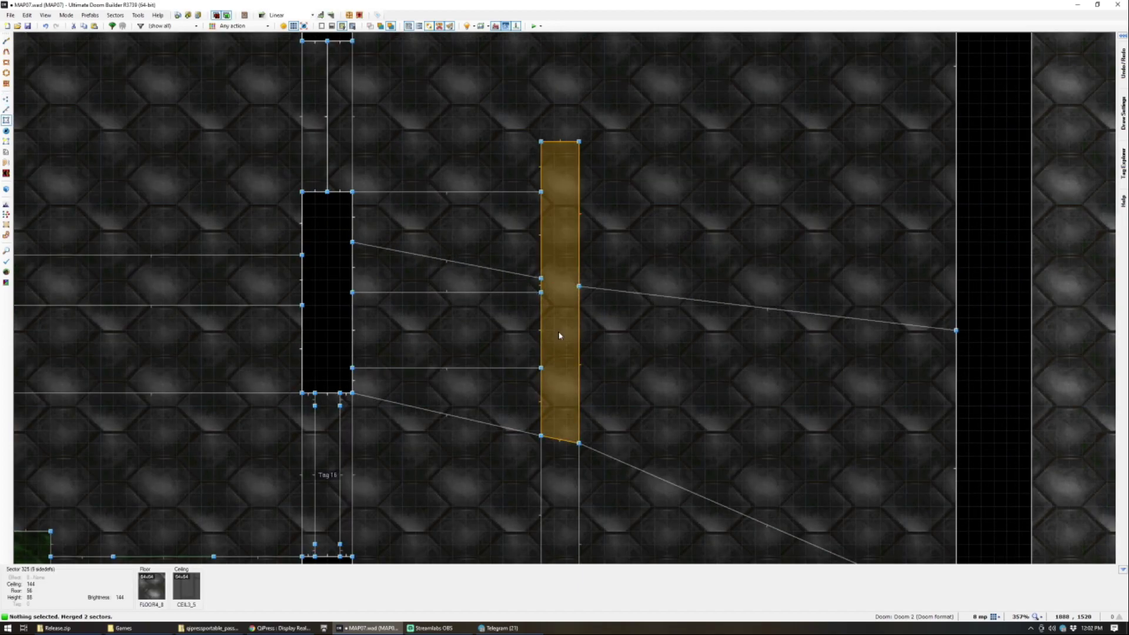
scroll(560, 336, down, 3)
scroll(559, 336, up, 2)
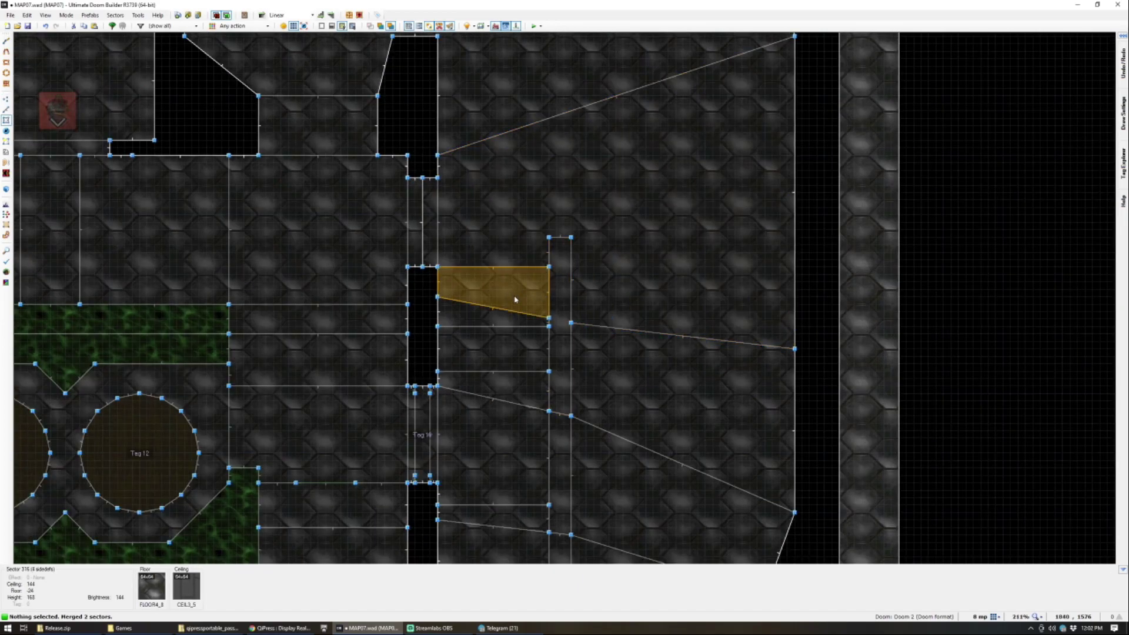
Step: Merge the slanted floor pieces between the door wall and the narrow brick ledge into their neighbouring rectangular sectors
key(shift+j)
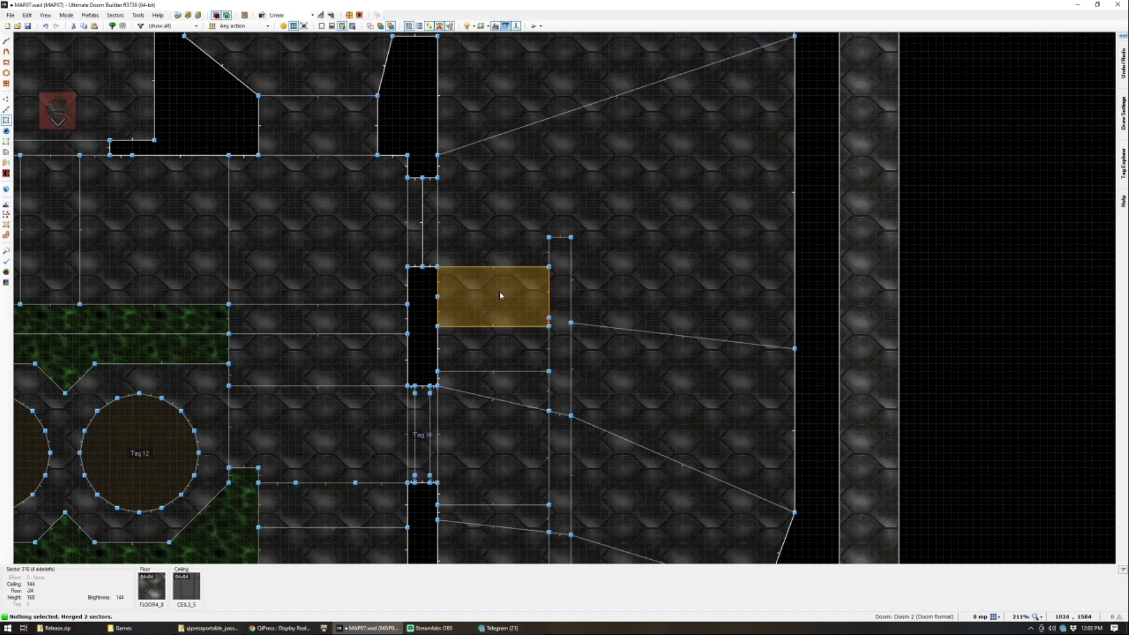
click(499, 350)
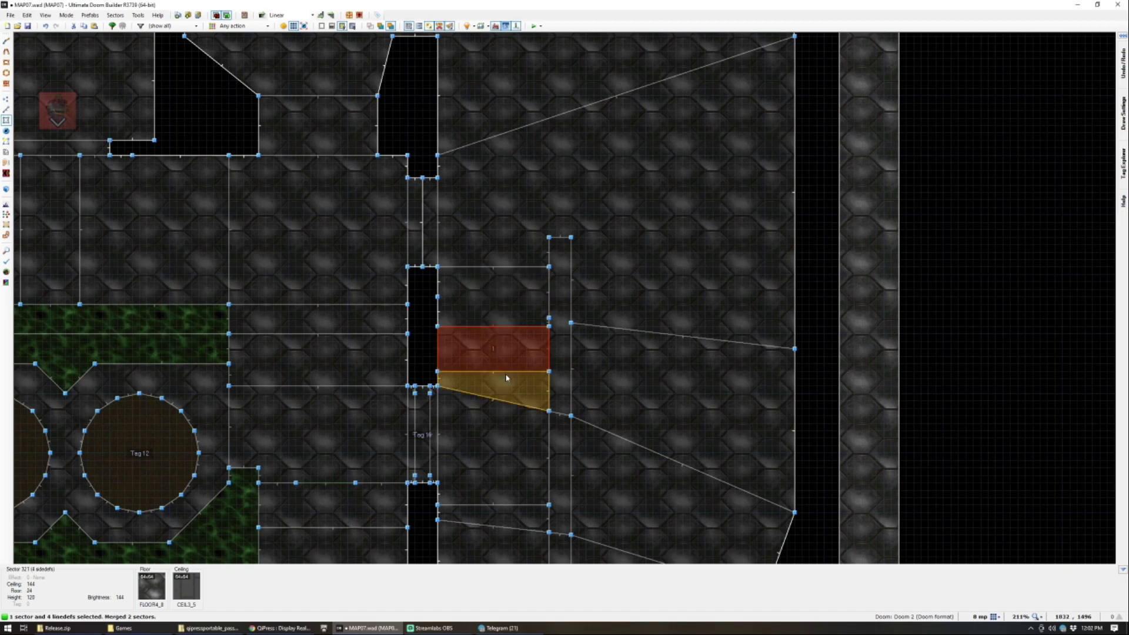
click(510, 410)
click(511, 400)
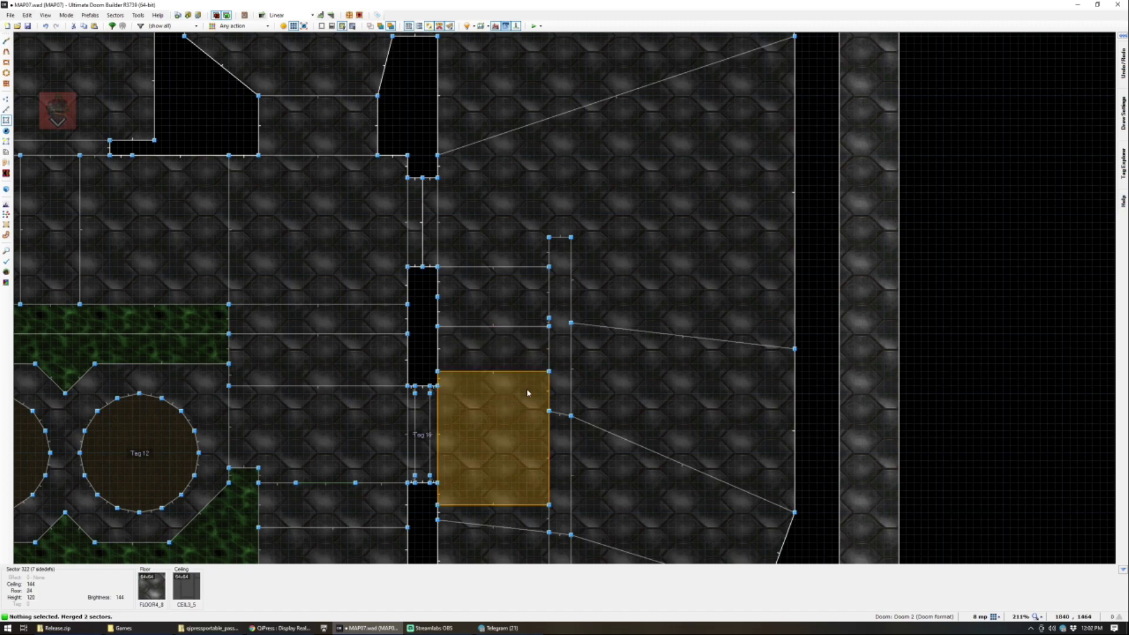
Step: Merge the adjoining sectors of the large area between the brick ledge and the outer wall into one sector
scroll(534, 388, down, 3)
scroll(581, 392, up, 1)
click(596, 336)
click(595, 379)
key(c)
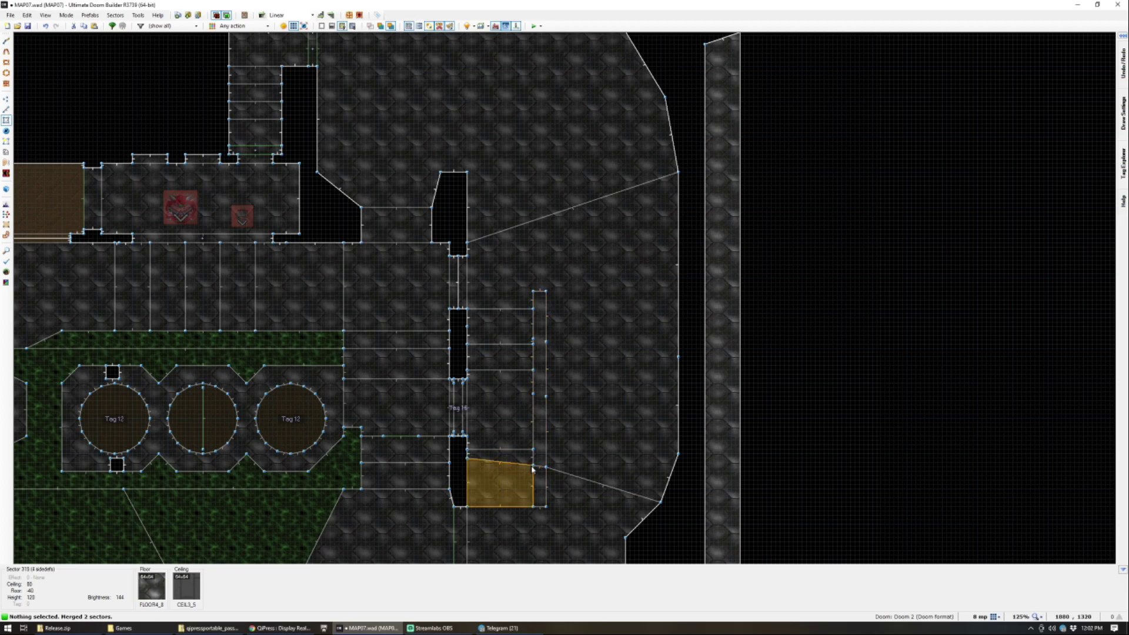
Step: Examine the floor levels and walls around the brick ledge and the passage opening in 3D
key(w)
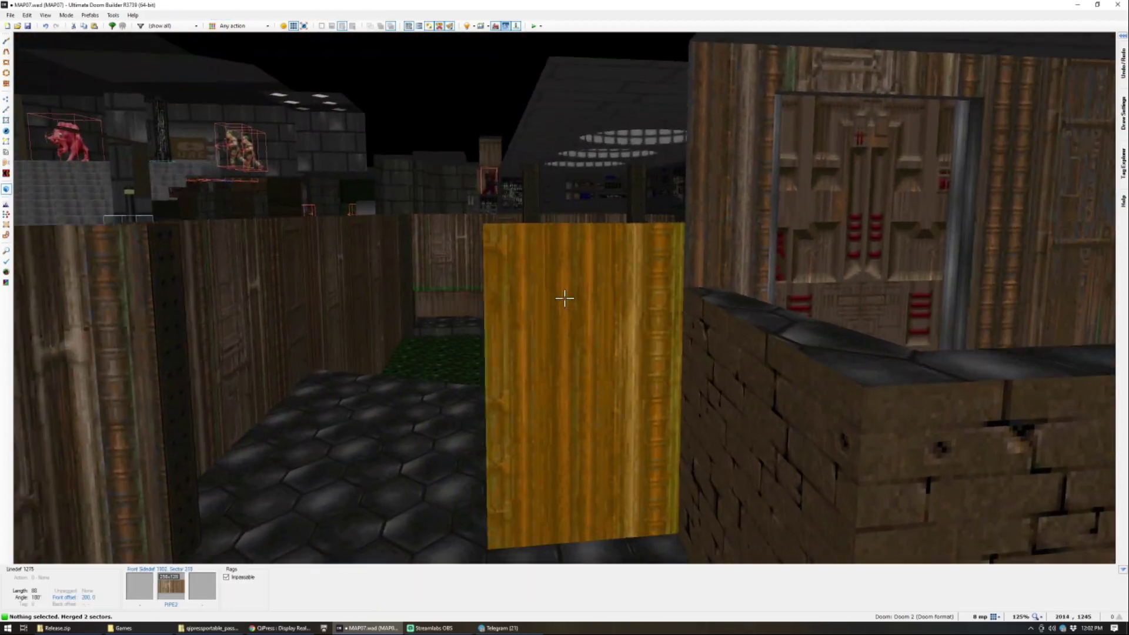
key(e)
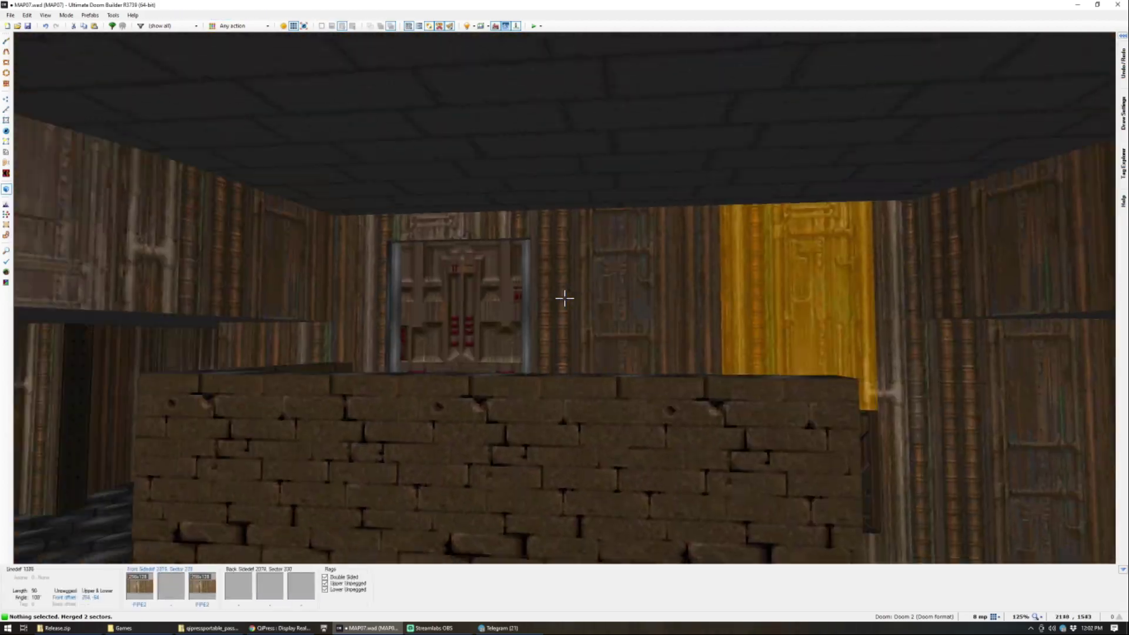
key(e)
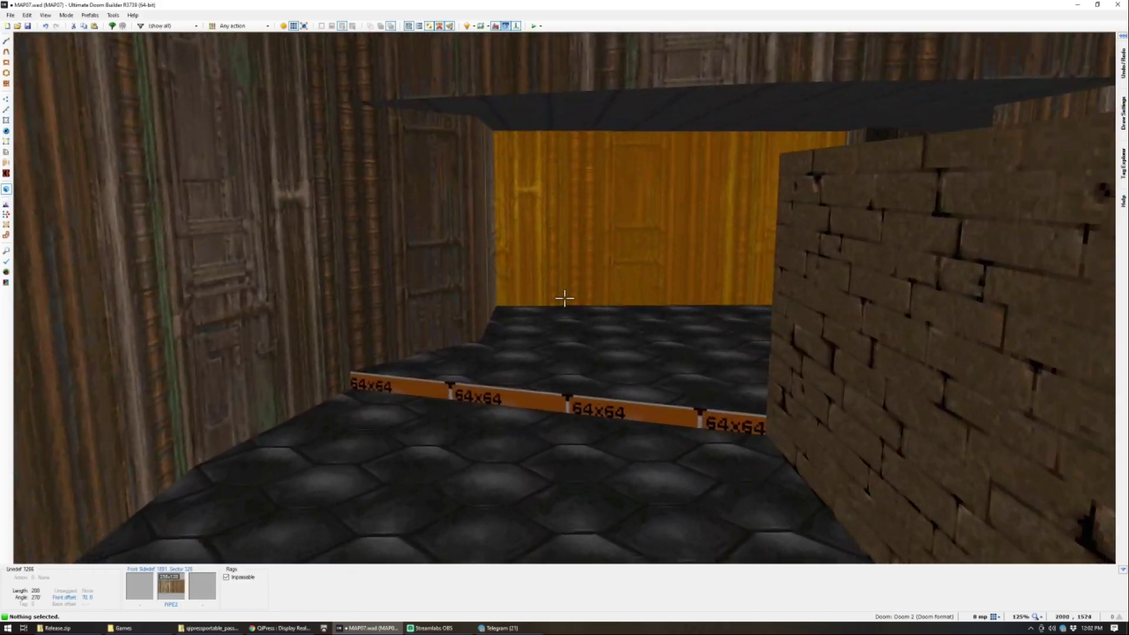
key(e)
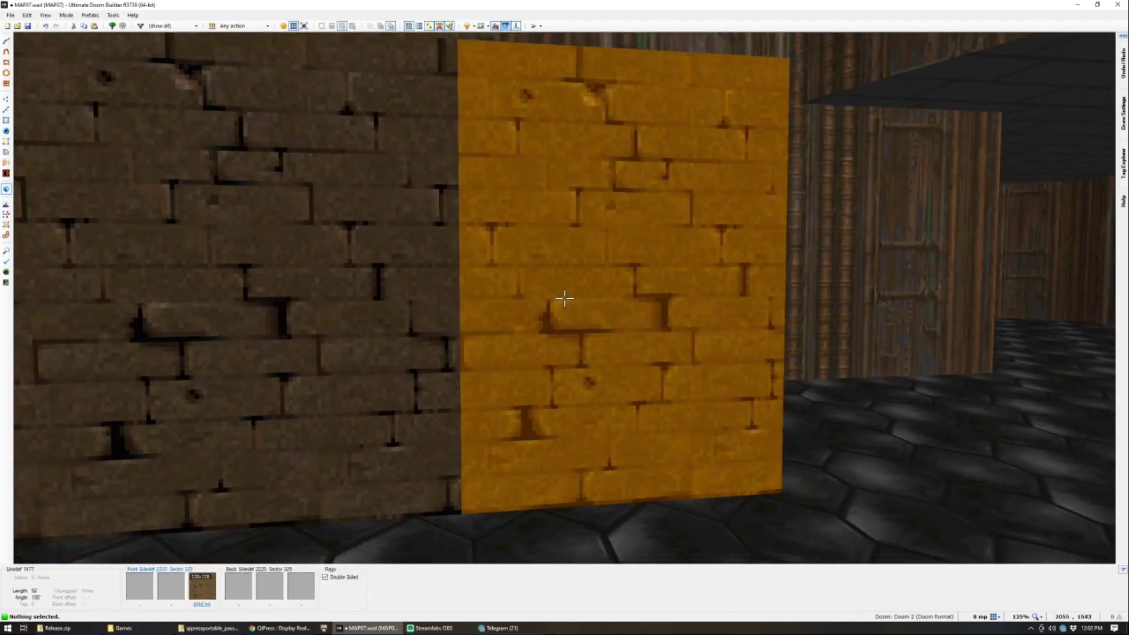
key(s)
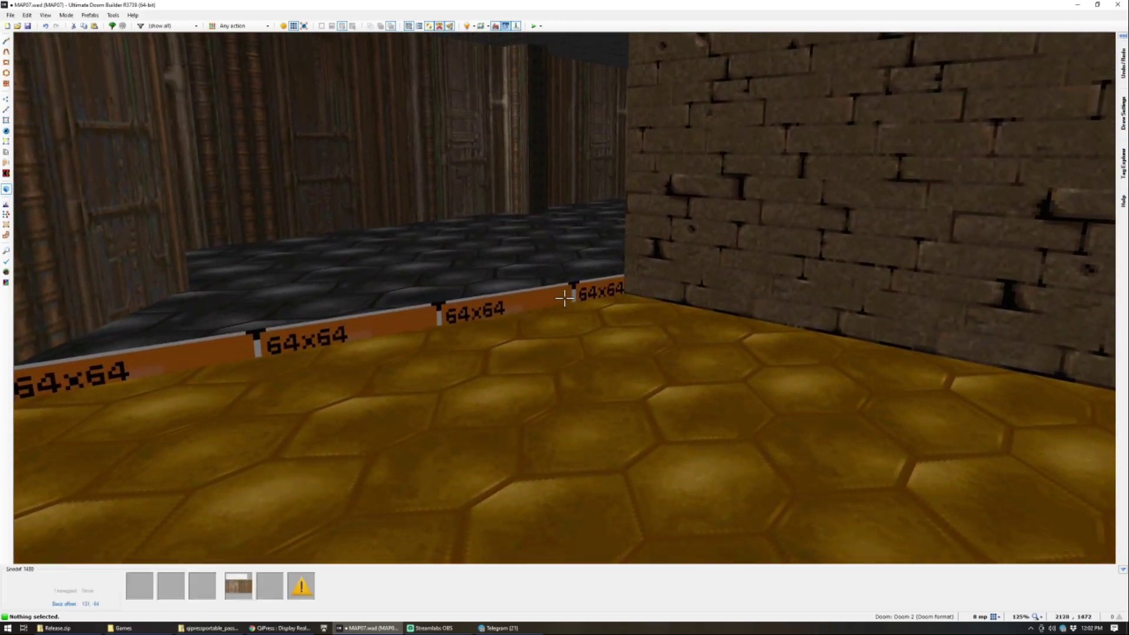
mouse_move(565, 299)
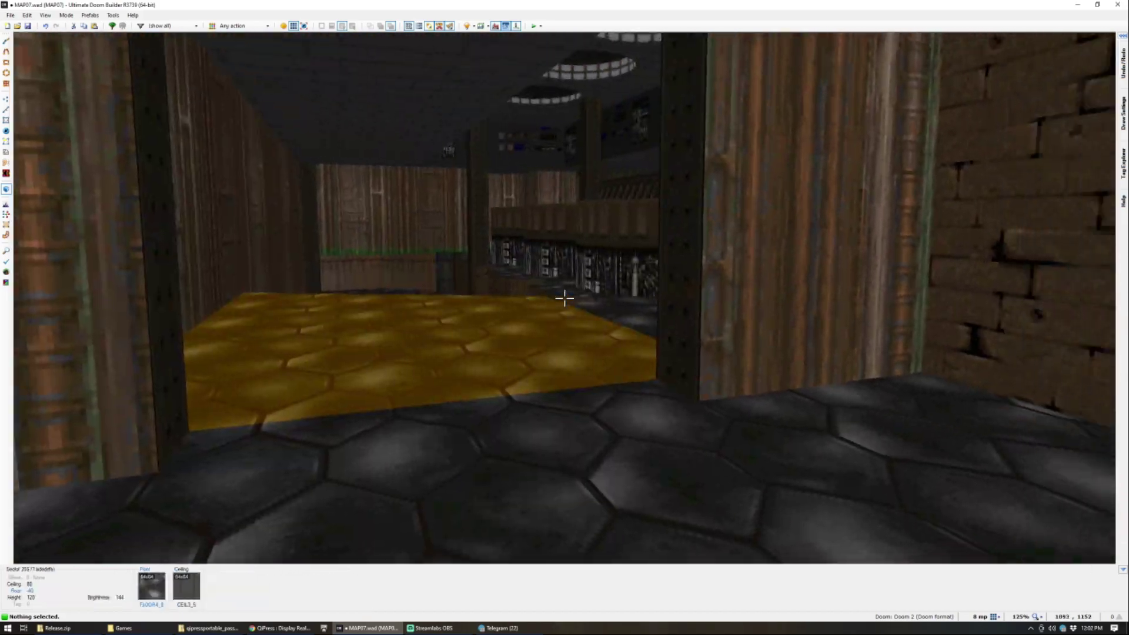
key(w)
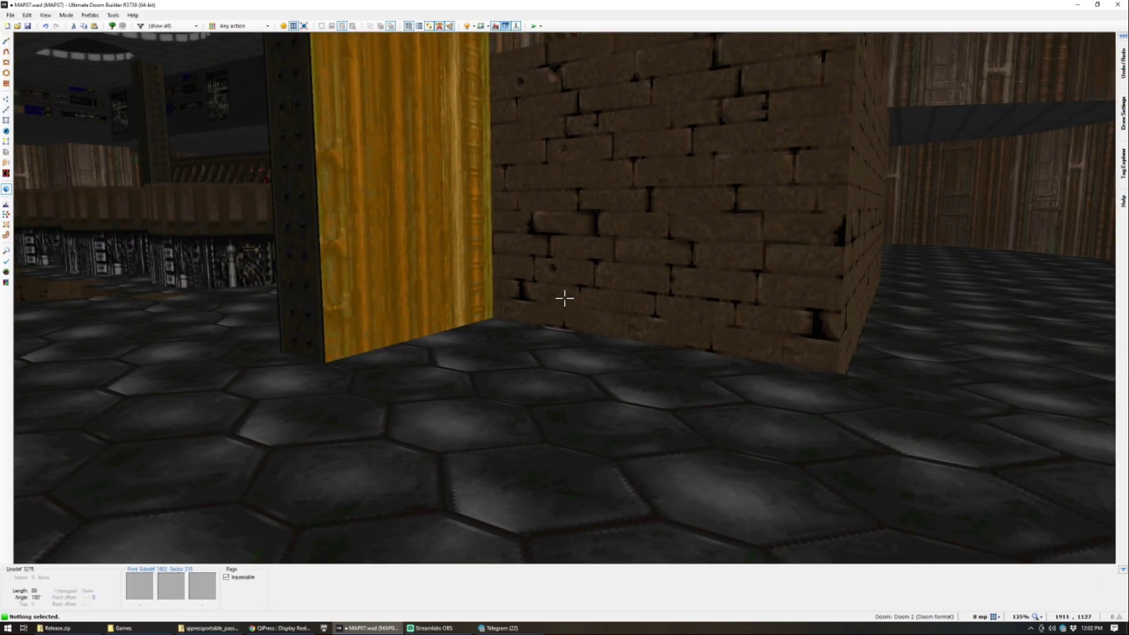
key(w)
key(w)
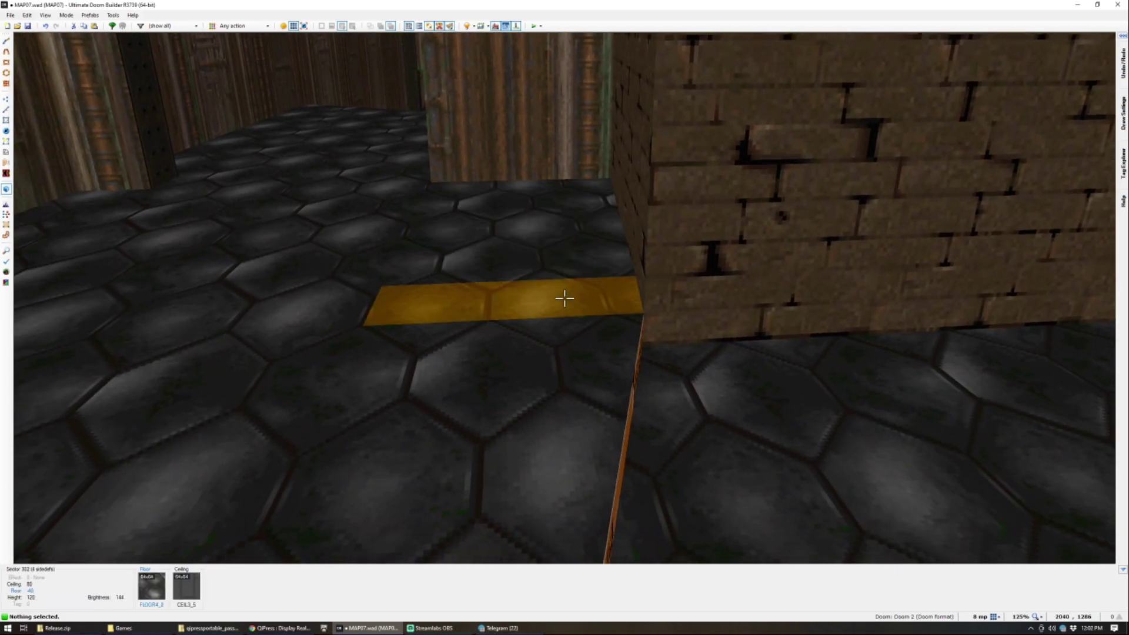
Step: Try lowering the floors between the passage opening and the end of the brick ledge to -48
click(565, 299)
click(564, 299)
scroll(564, 299, down, 1)
key(c)
key(w)
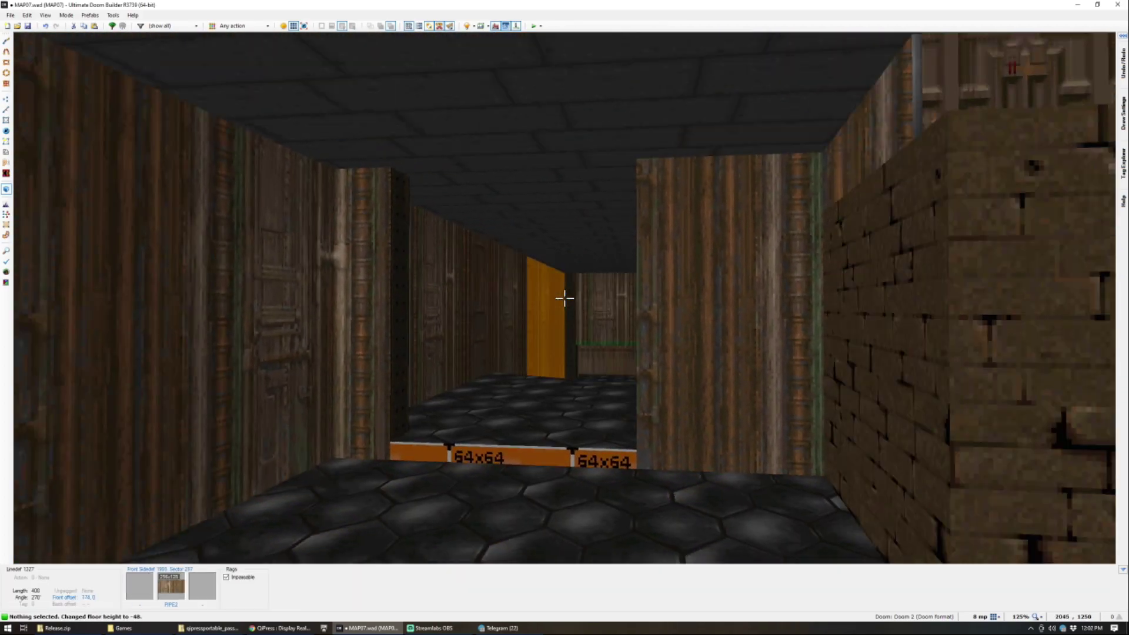
key(w)
Step: Raise the lowered floors by the passage opening back to -40
click(564, 299)
click(565, 299)
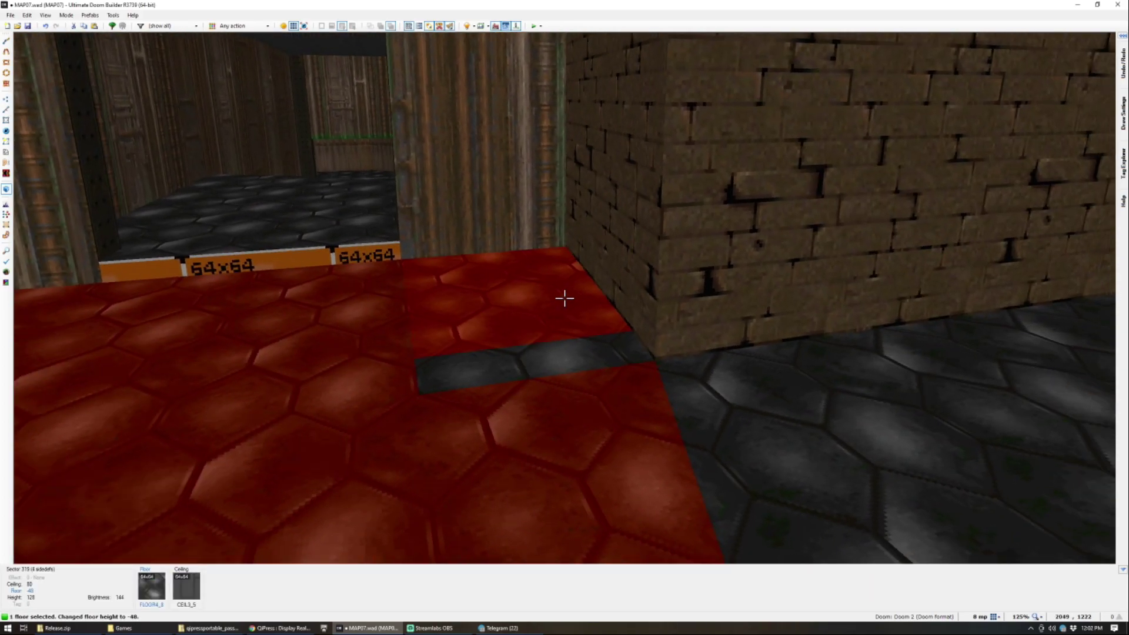
scroll(564, 299, up, 1)
key(c)
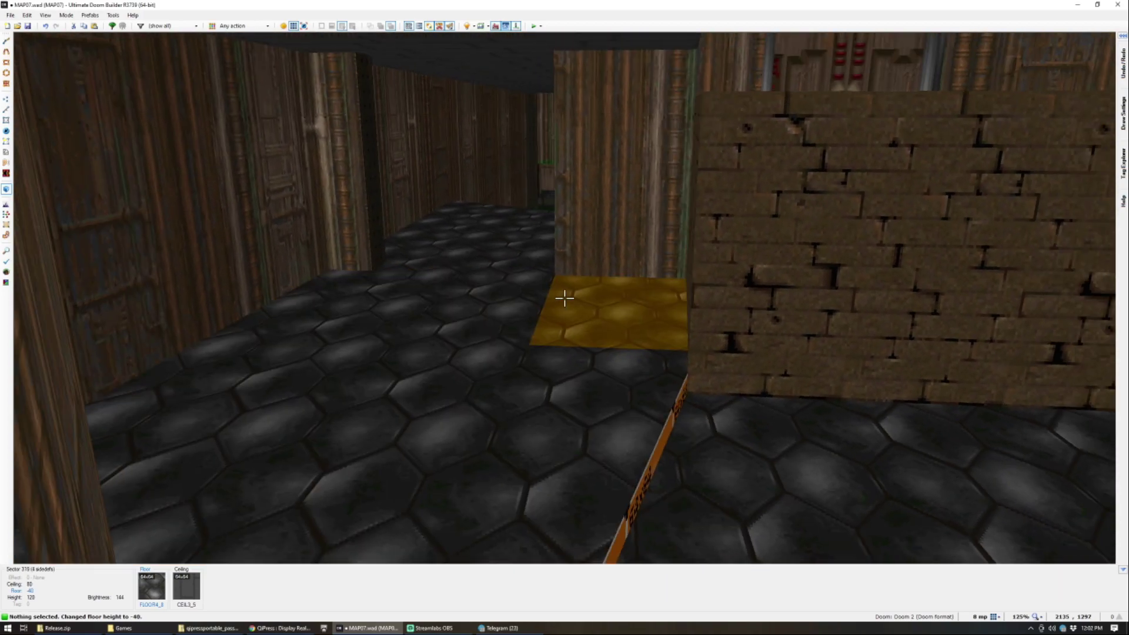
Step: Divide the floor outside the passage opening into strips with a straight line, a slanted line and a diagonal from the ledge end to the outer corner
key(w)
key(w)
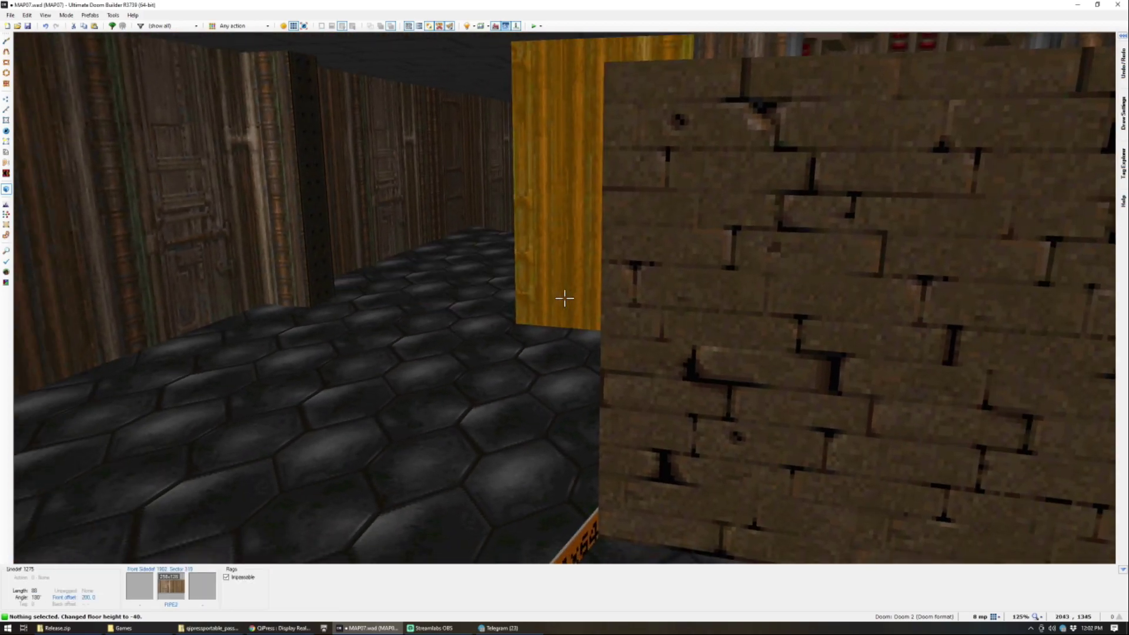
key(q)
scroll(529, 336, up, 4)
scroll(497, 328, down, 3)
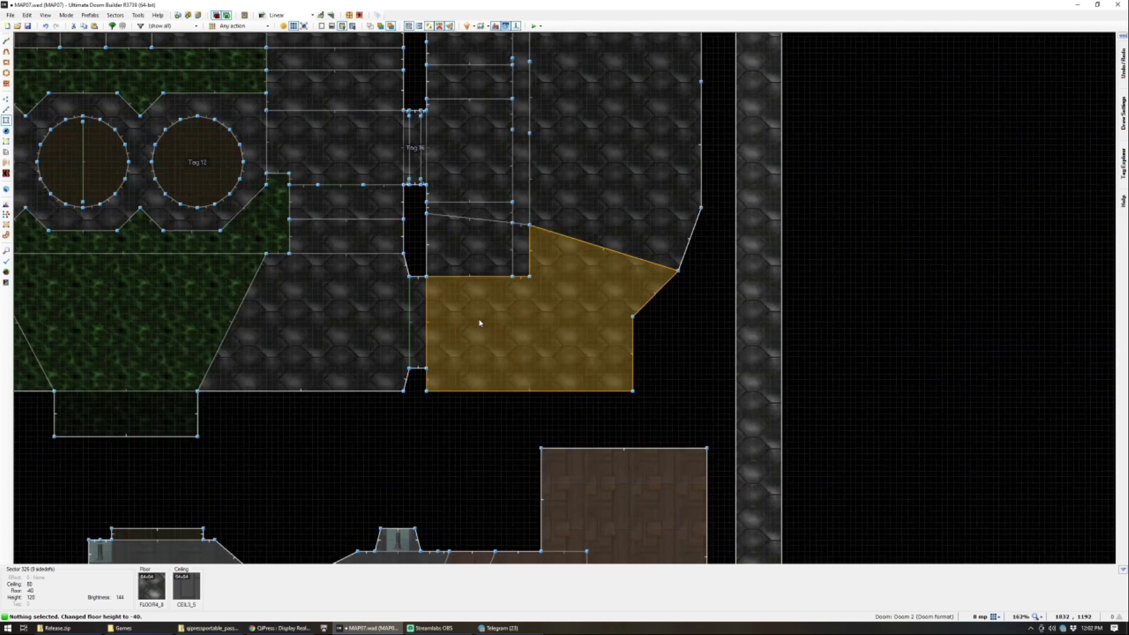
scroll(480, 323, up, 3)
key(d)
click(460, 433)
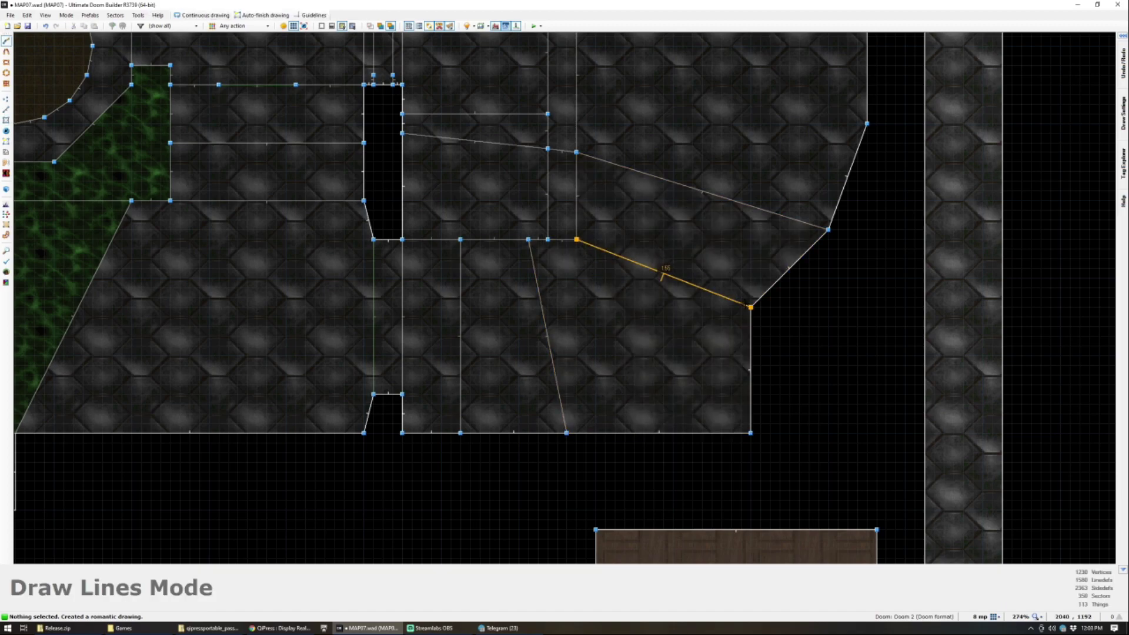
Step: Lower the new strips outside the passage opening into descending steps, with floors at -48, -56 and on down to -72
key(q)
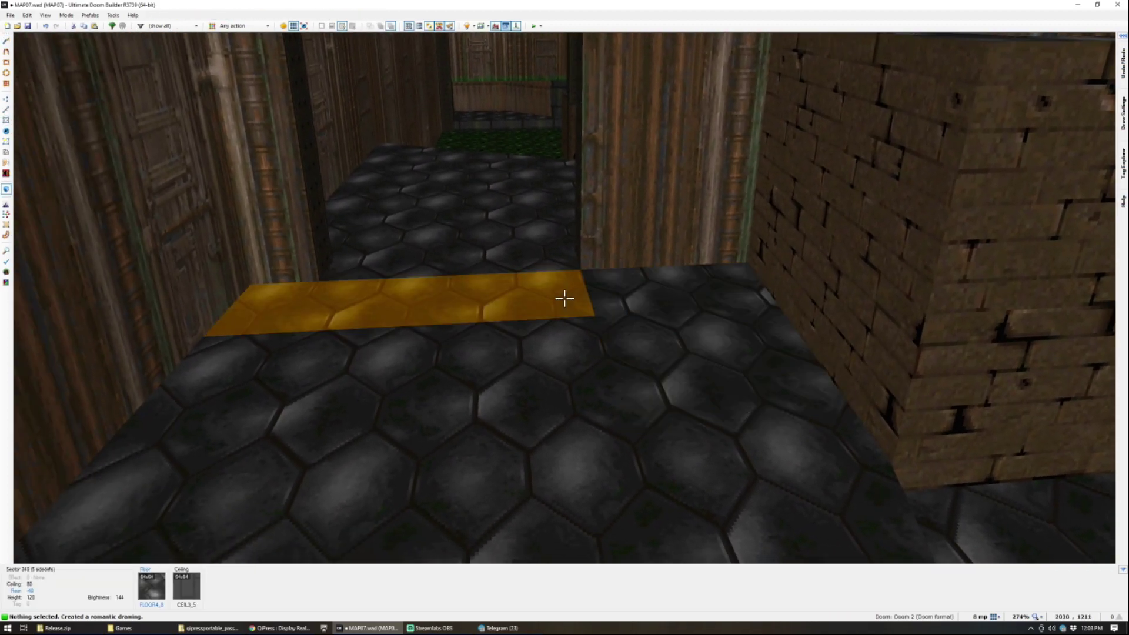
click(564, 299)
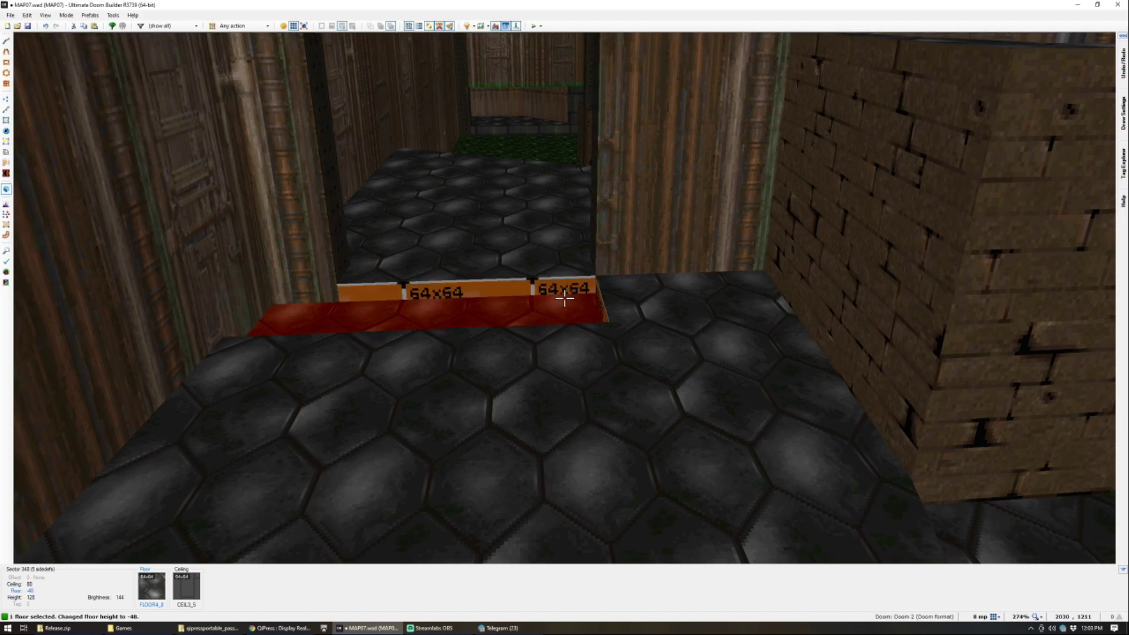
key(w)
click(564, 299)
scroll(565, 299, down, 1)
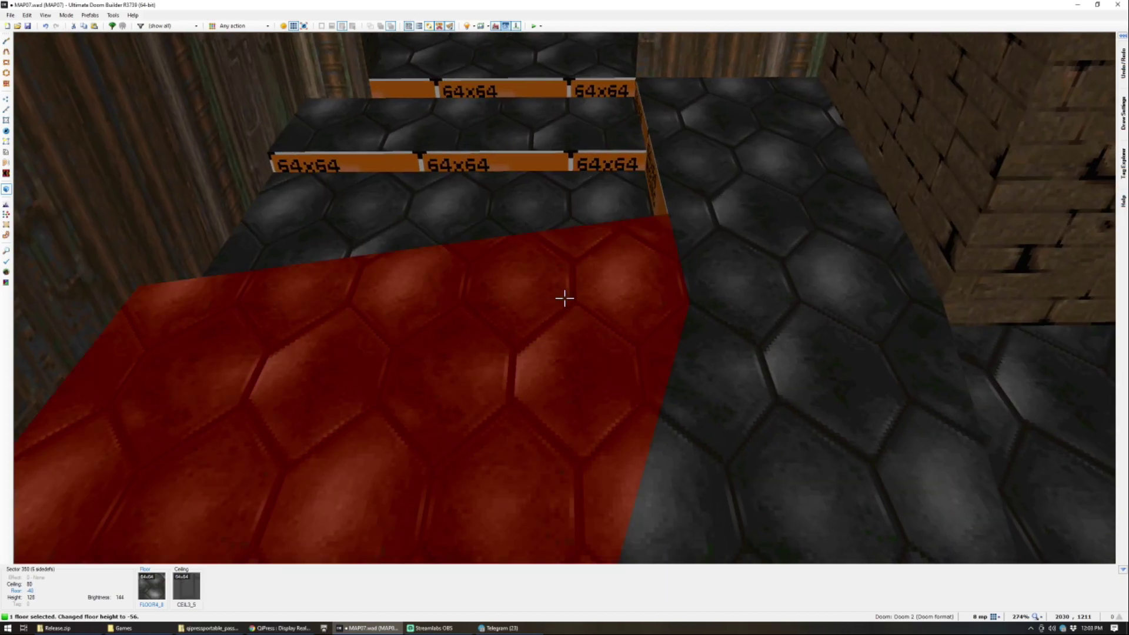
scroll(565, 299, down, 2)
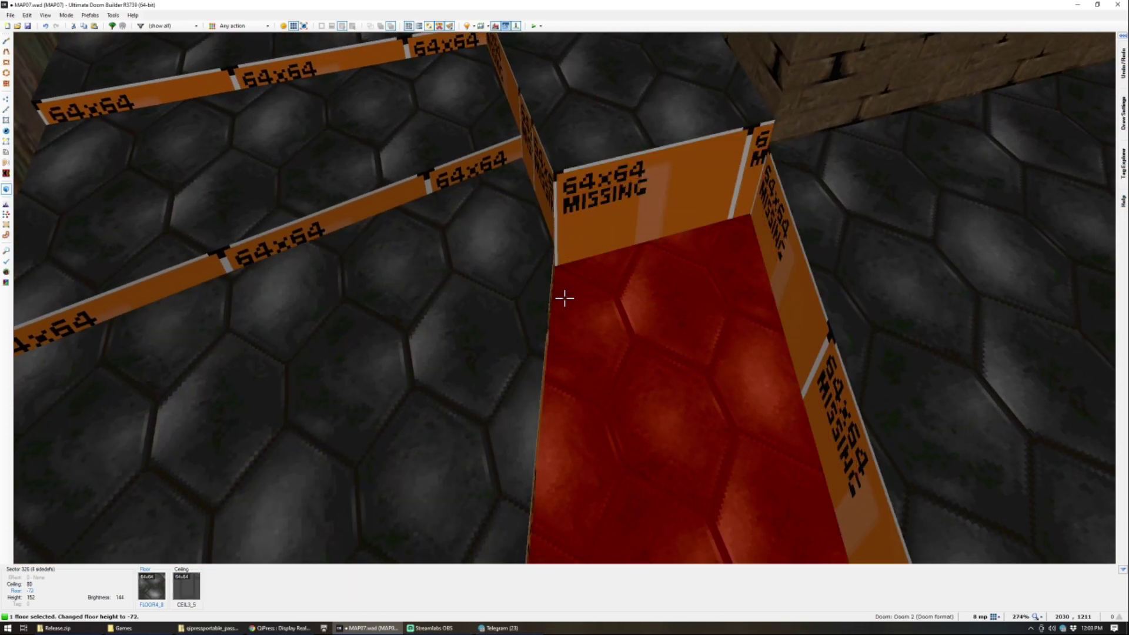
Step: Lower the floor of the large outer area alongside the brick ledge to -72
click(565, 299)
scroll(564, 299, down, 1)
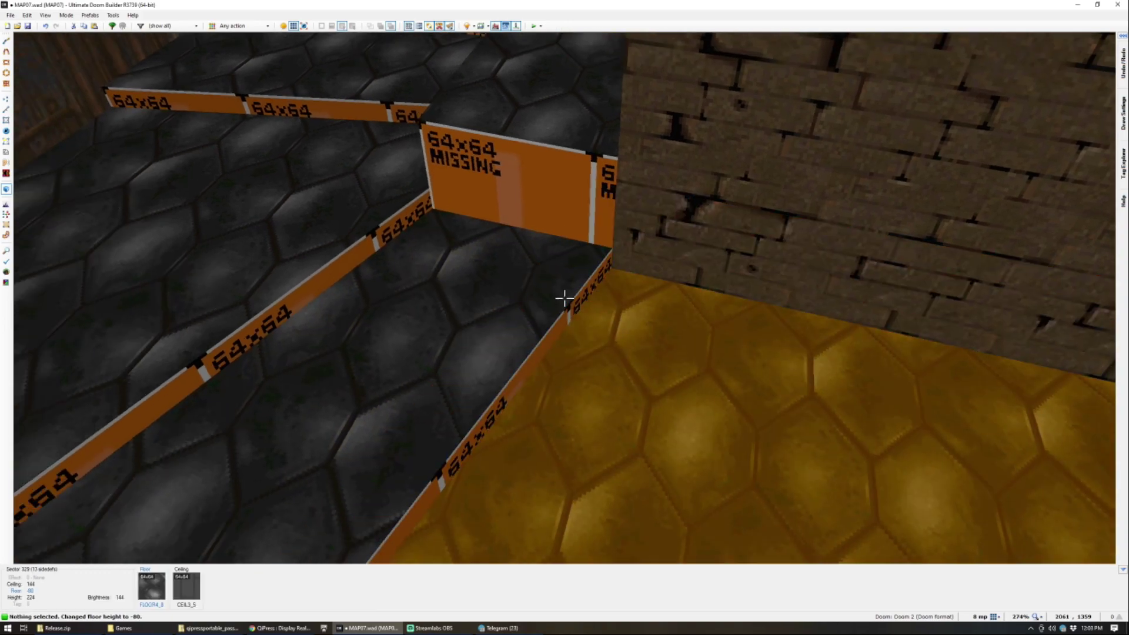
key(w)
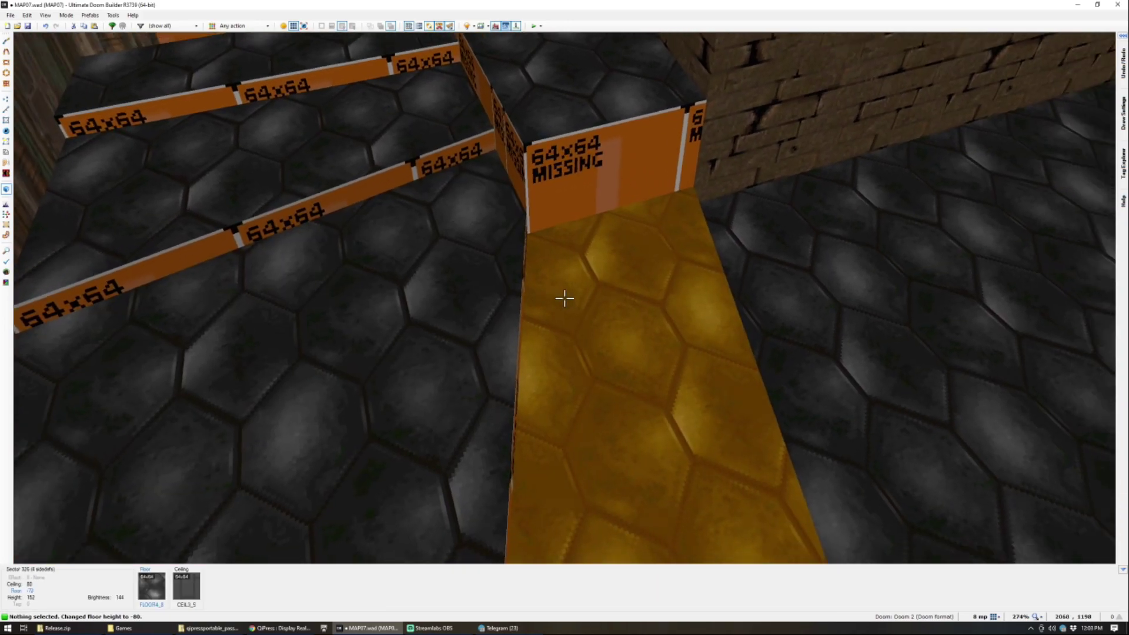
key(w)
click(564, 299)
scroll(565, 299, up, 1)
Step: Draw two parallel 240-unit lines from the upper end of the brick ledge across to the outer wall, 40 units apart
key(w)
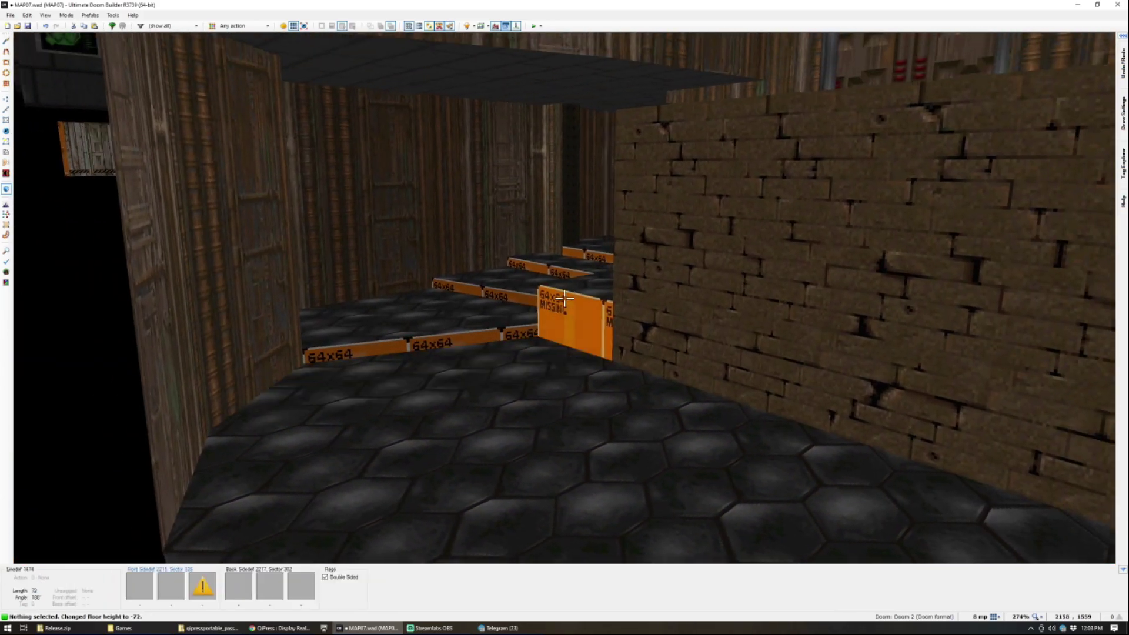
key(w)
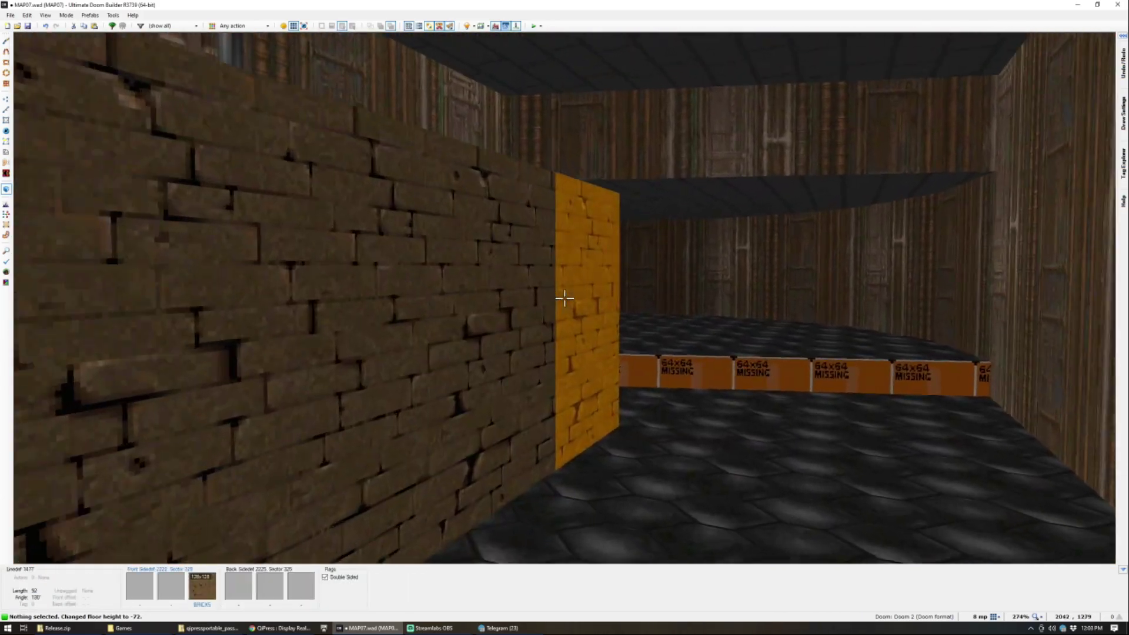
key(q)
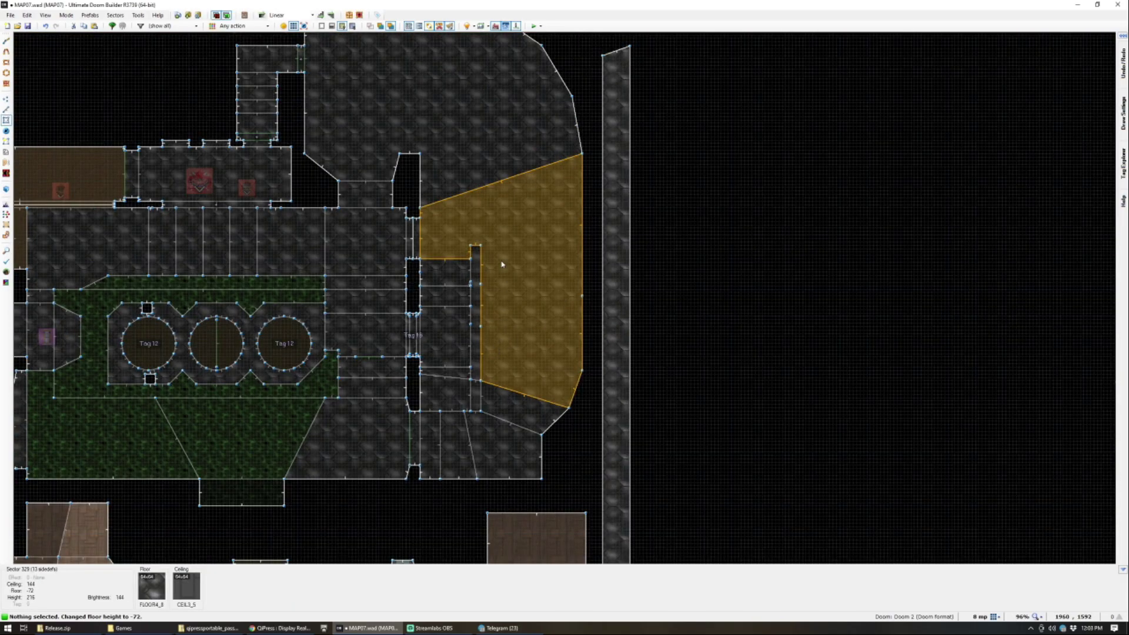
scroll(507, 271, up, 3)
scroll(467, 169, down, 1)
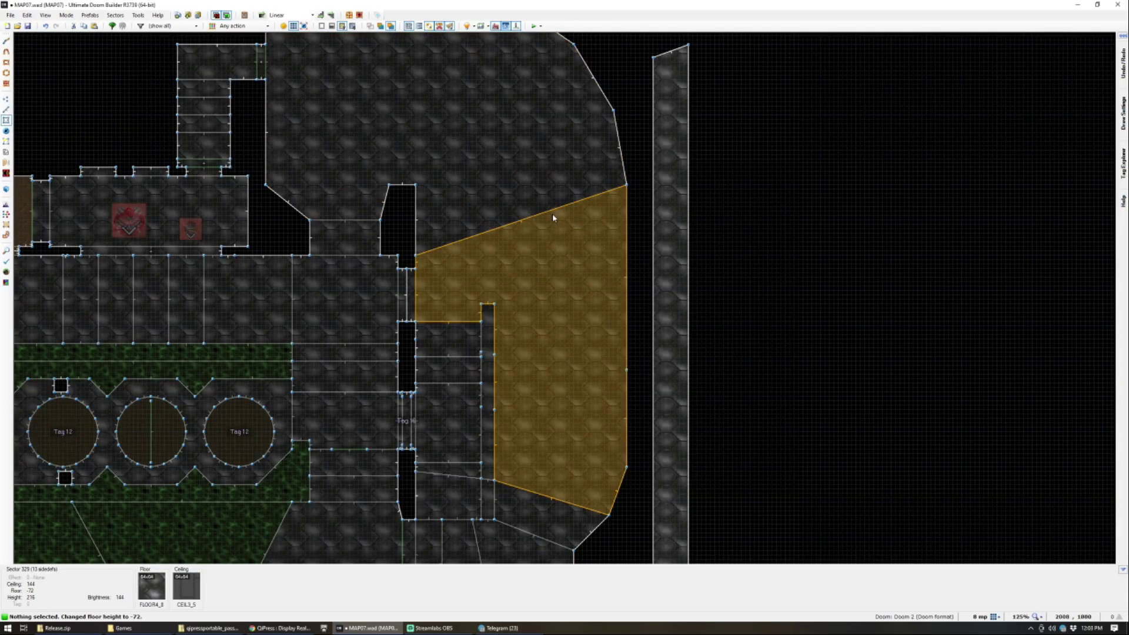
scroll(511, 375, up, 3)
key(d)
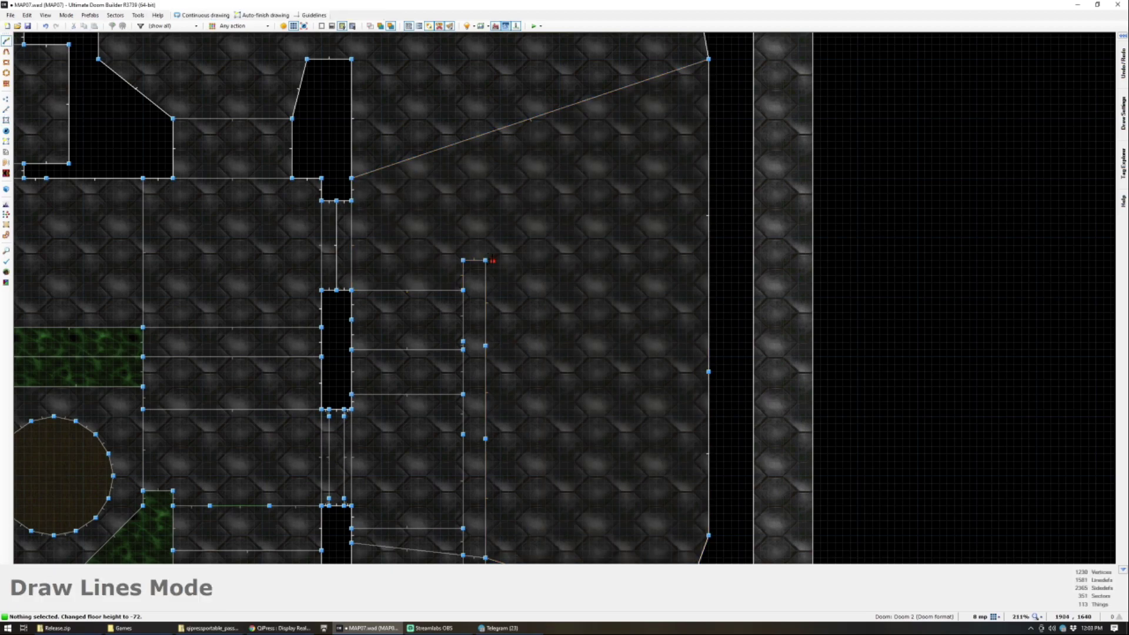
click(709, 260)
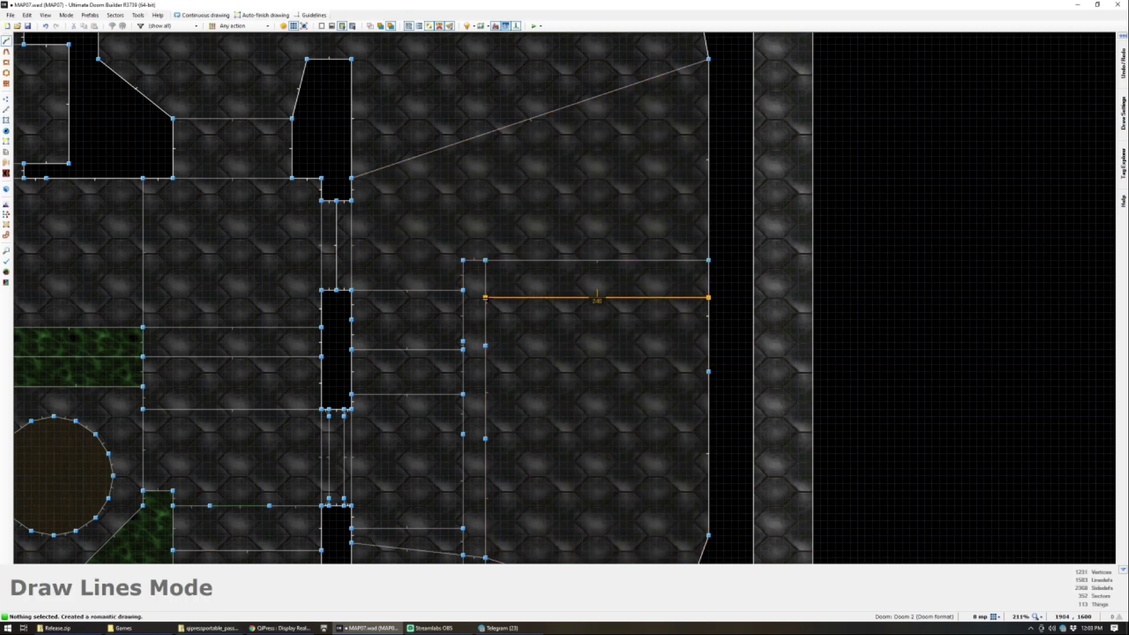
Step: Raise the floor beyond the new lines and the narrow strip between them into steps, with the strip at -64
key(w)
click(565, 298)
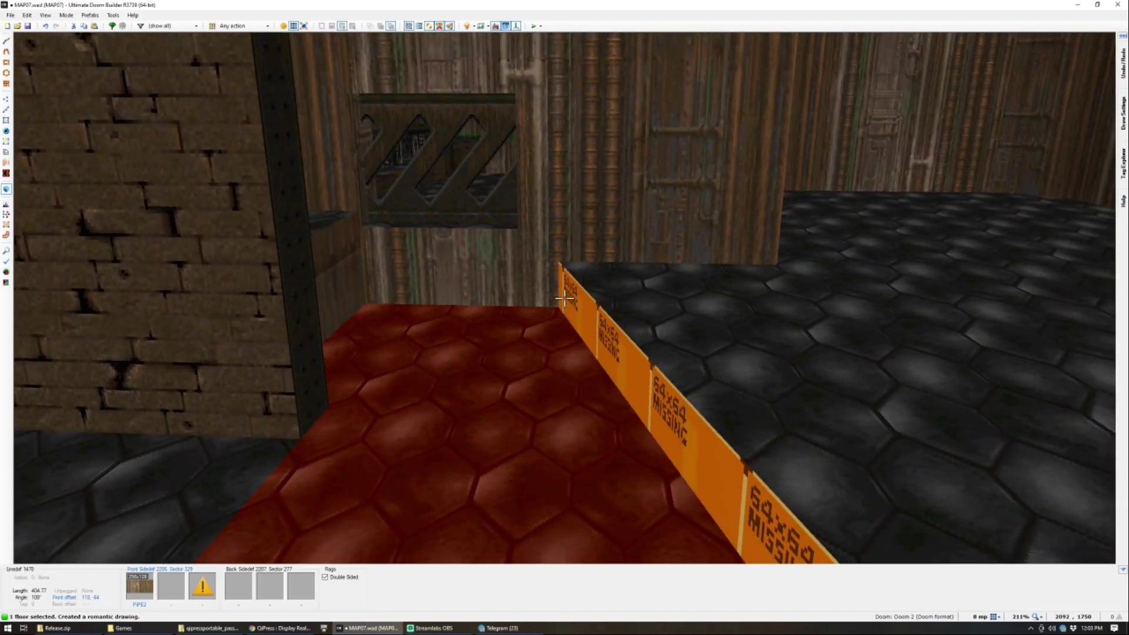
scroll(565, 298, up, 3)
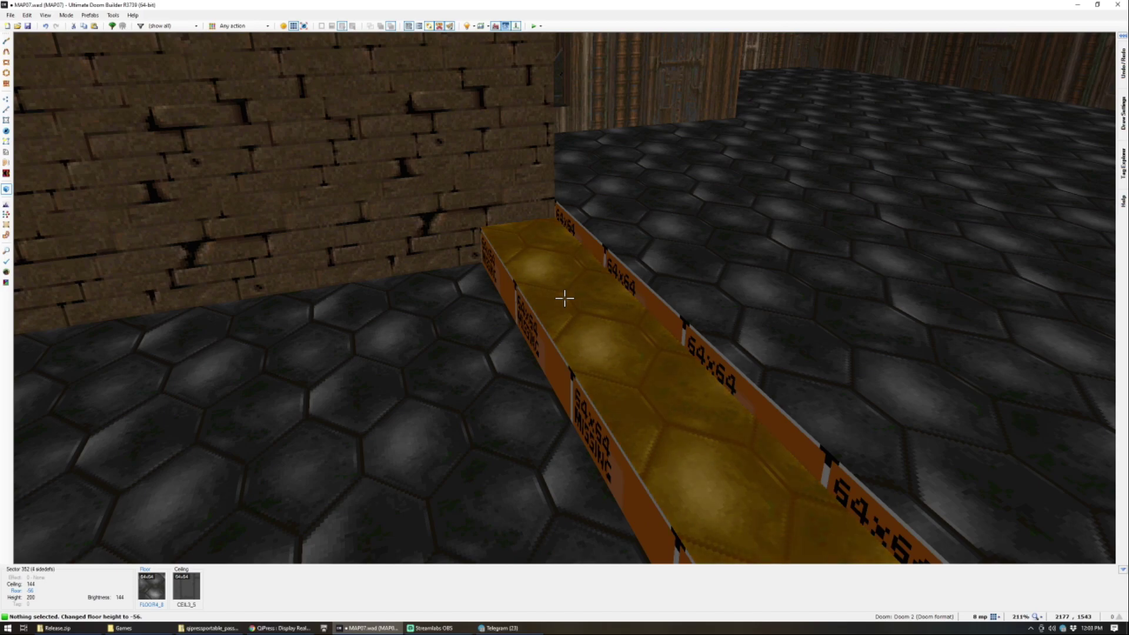
key(e)
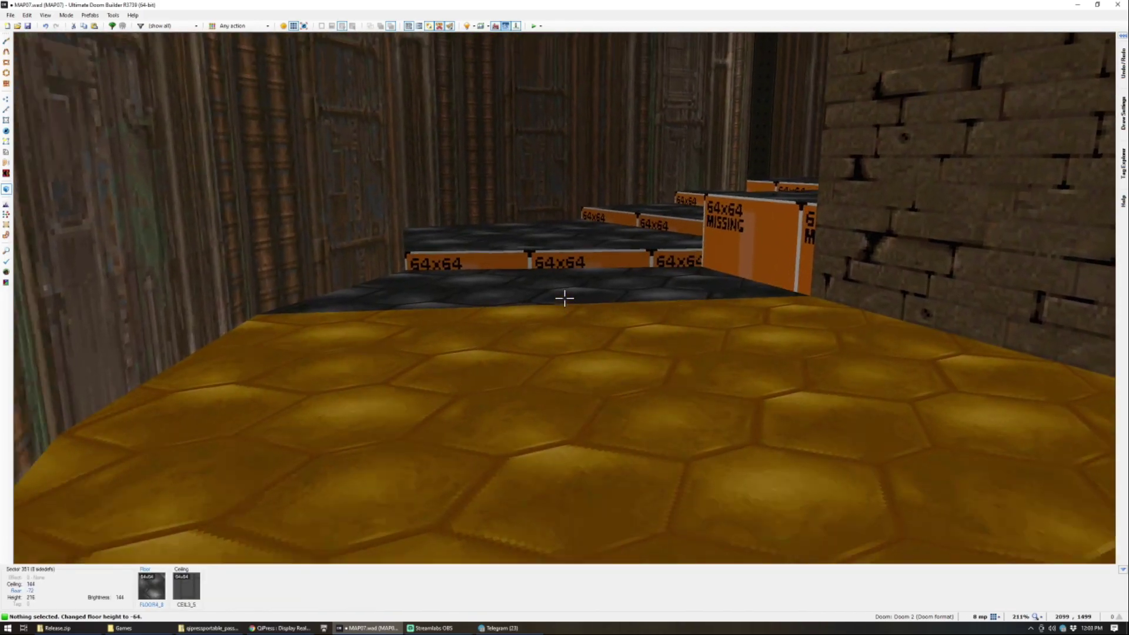
Step: Lower the floor of the large outer sector below the new strip to -80
key(e)
key(d)
click(564, 298)
scroll(564, 299, down, 1)
click(565, 298)
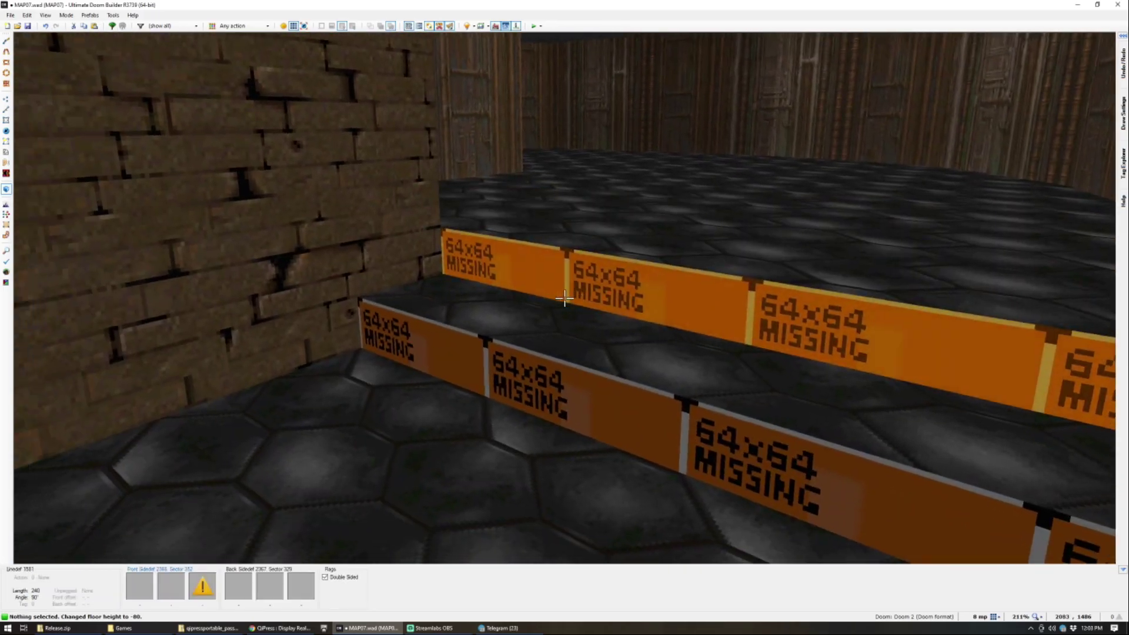
key(w)
scroll(566, 302, down, 4)
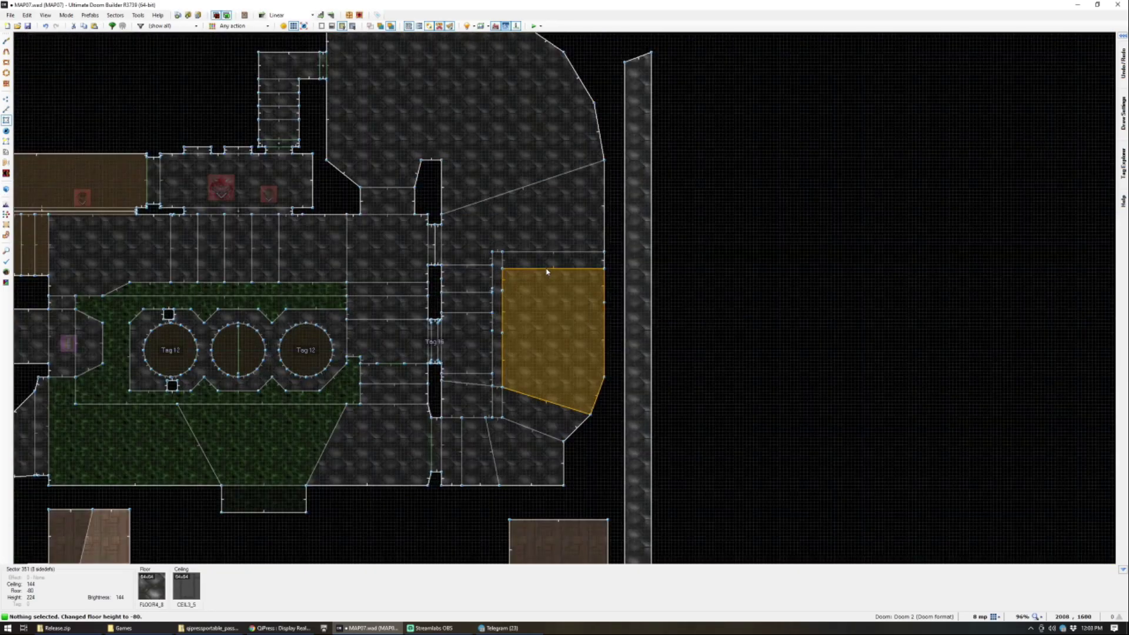
Step: Draw a 240-unit line across the large outer sector, 56 units below the narrow strip
scroll(547, 270, up, 3)
key(d)
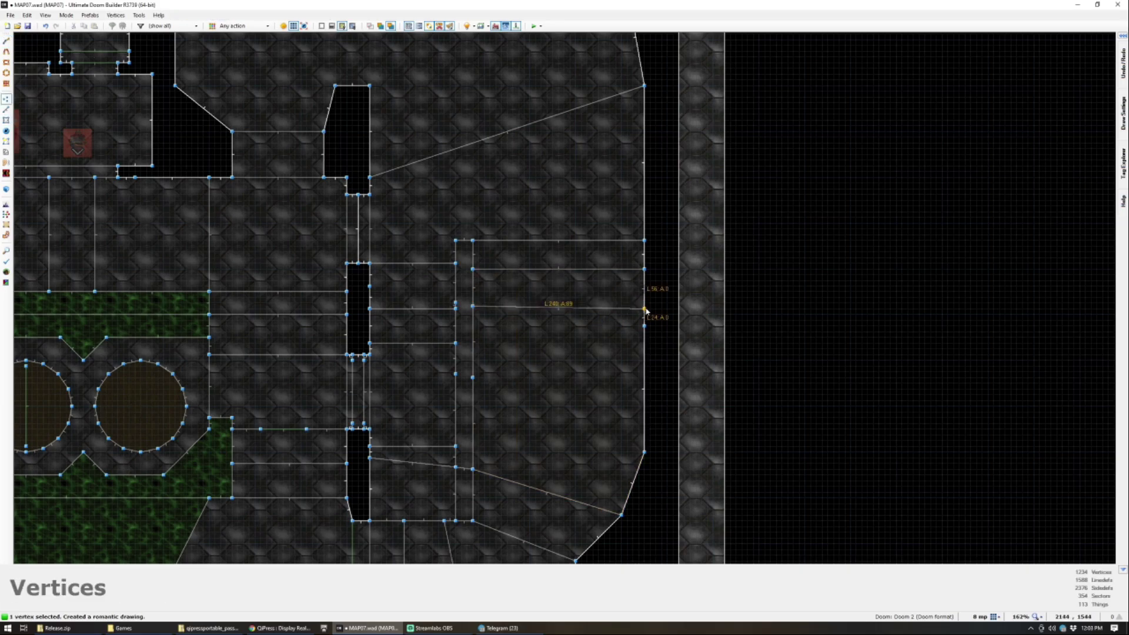
scroll(480, 313, up, 6)
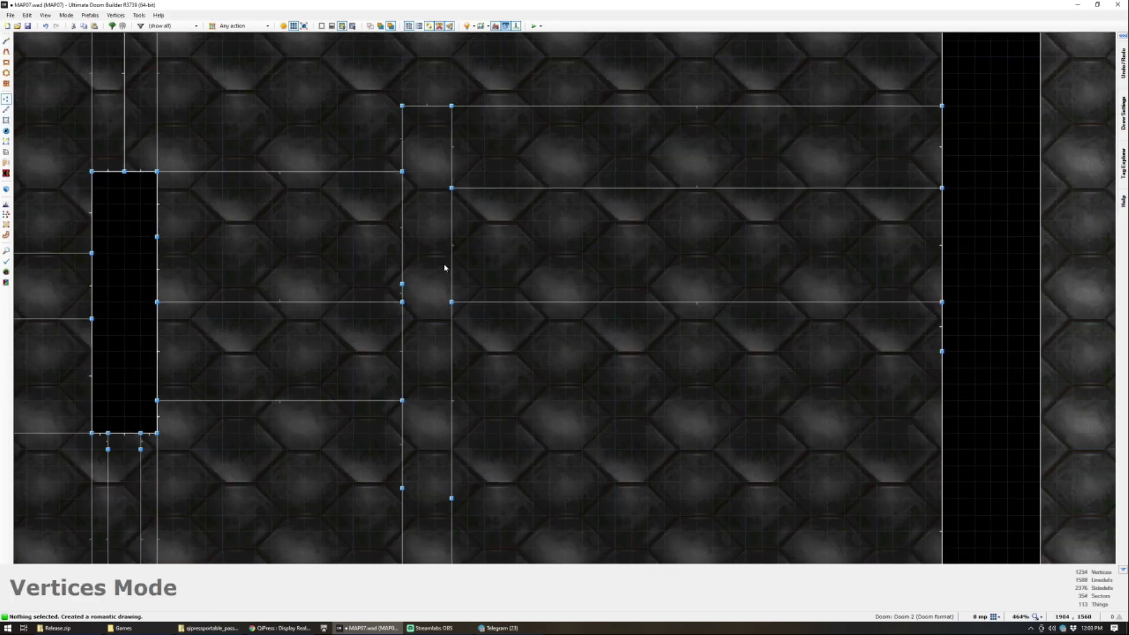
Step: Raise the narrow strip's floor to -48 and the newly split section beside it to -64
key(w)
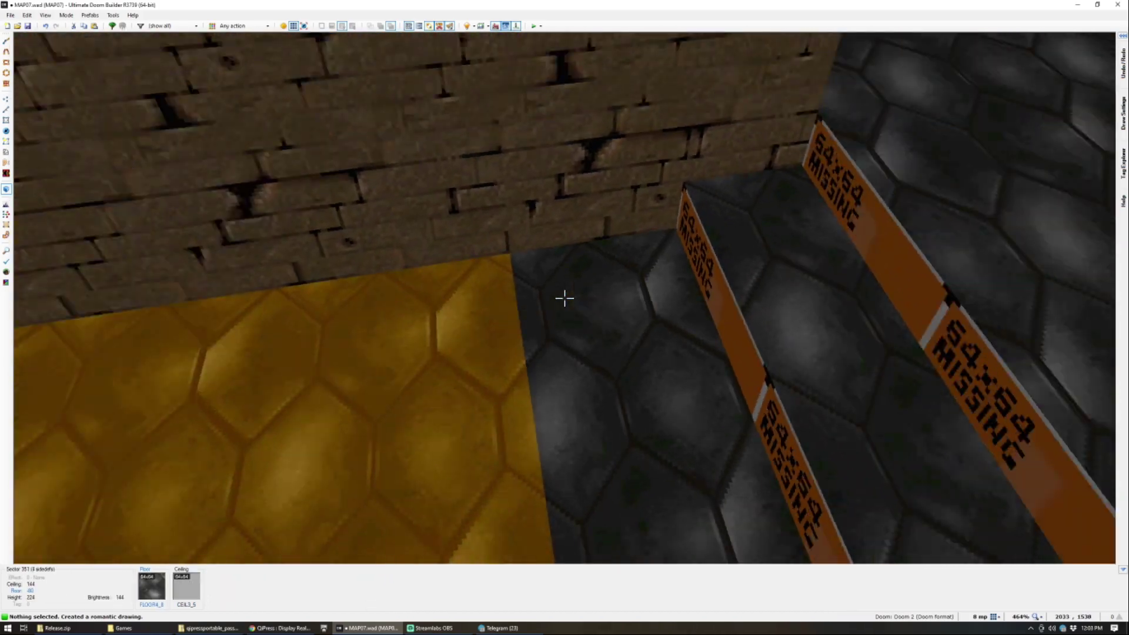
click(565, 298)
click(565, 299)
click(564, 298)
scroll(565, 298, up, 2)
click(564, 299)
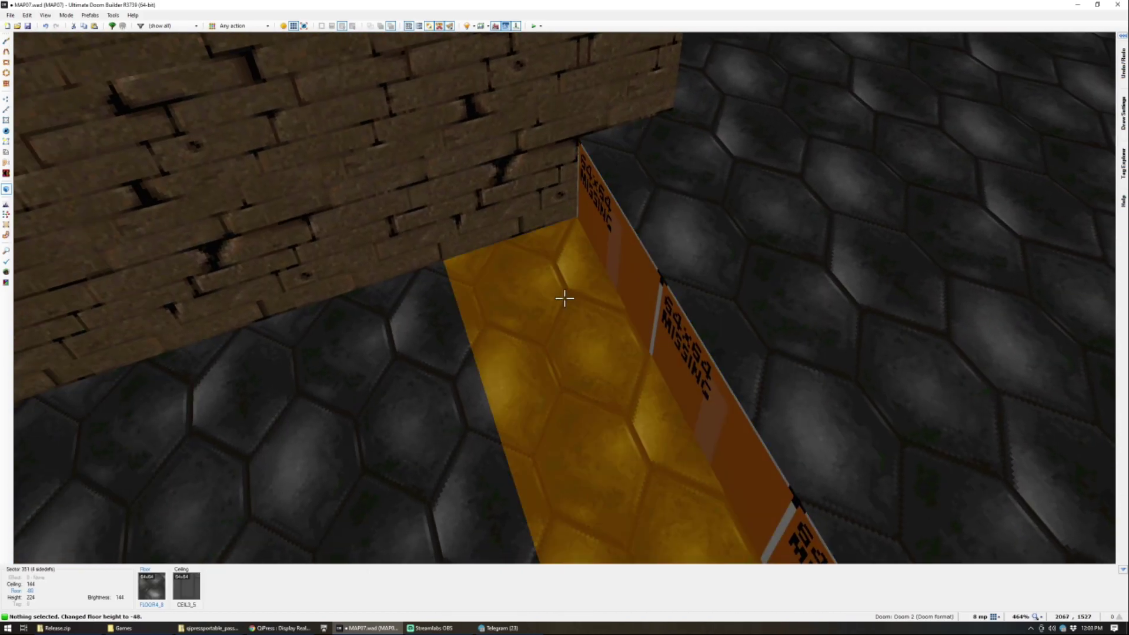
click(564, 298)
scroll(565, 299, up, 2)
click(565, 298)
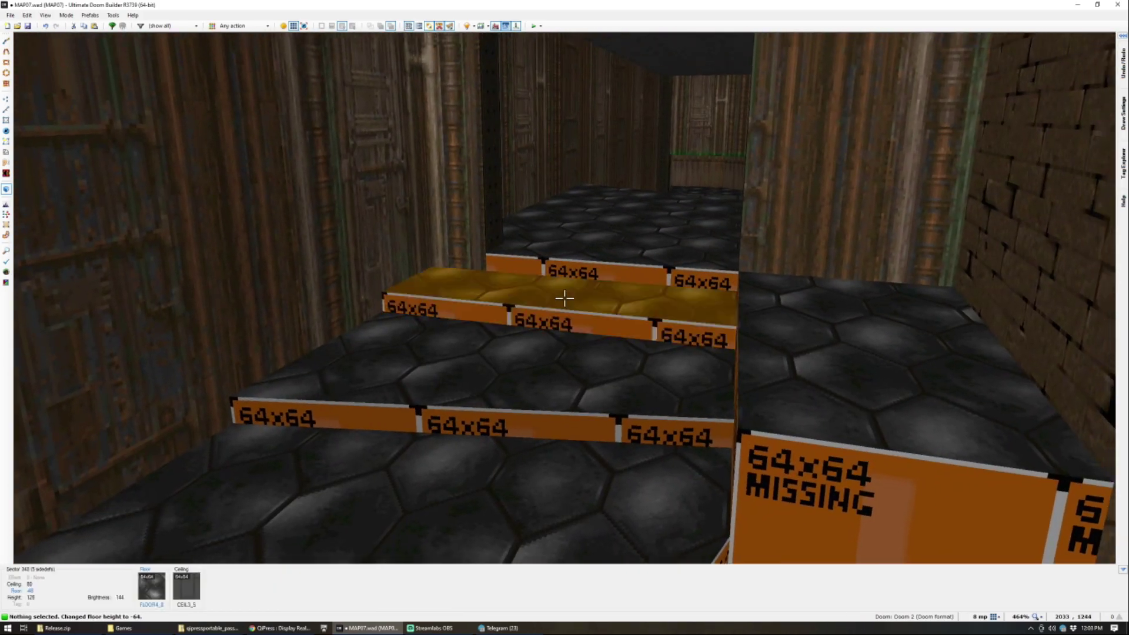
click(564, 298)
click(565, 298)
key(c)
key(s)
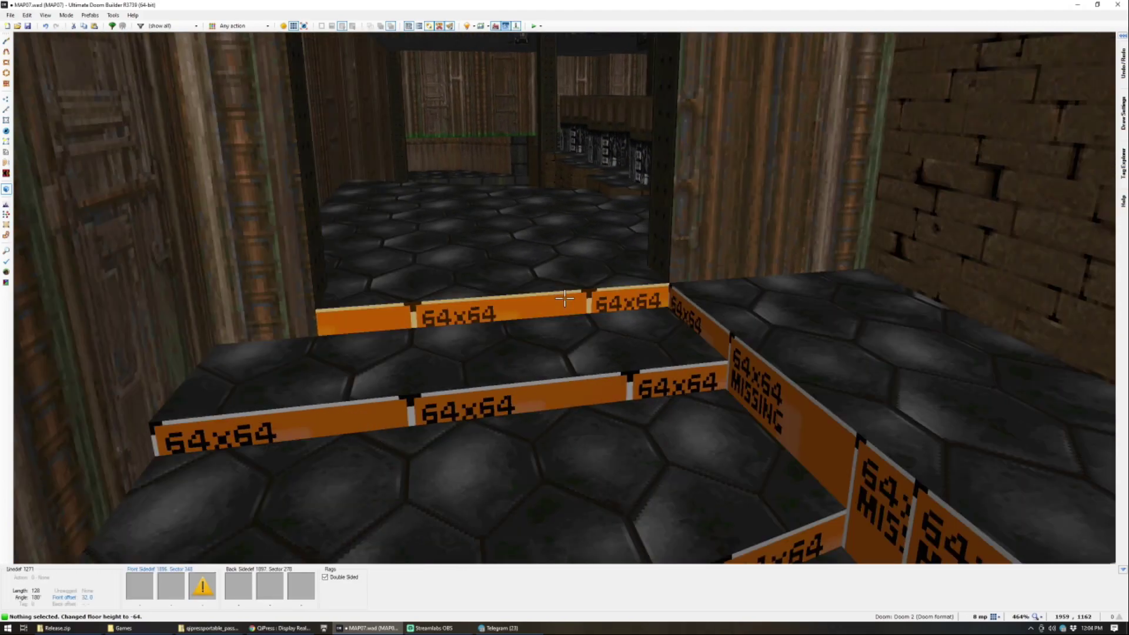
click(565, 298)
click(564, 298)
click(564, 299)
click(565, 299)
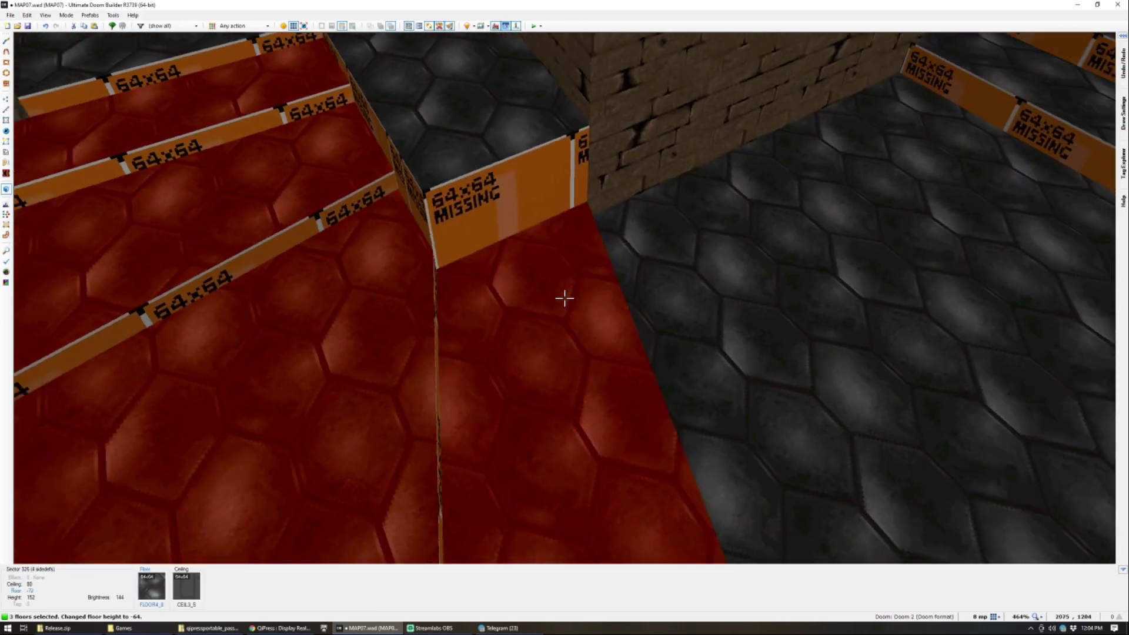
scroll(564, 298, down, 1)
scroll(565, 298, up, 1)
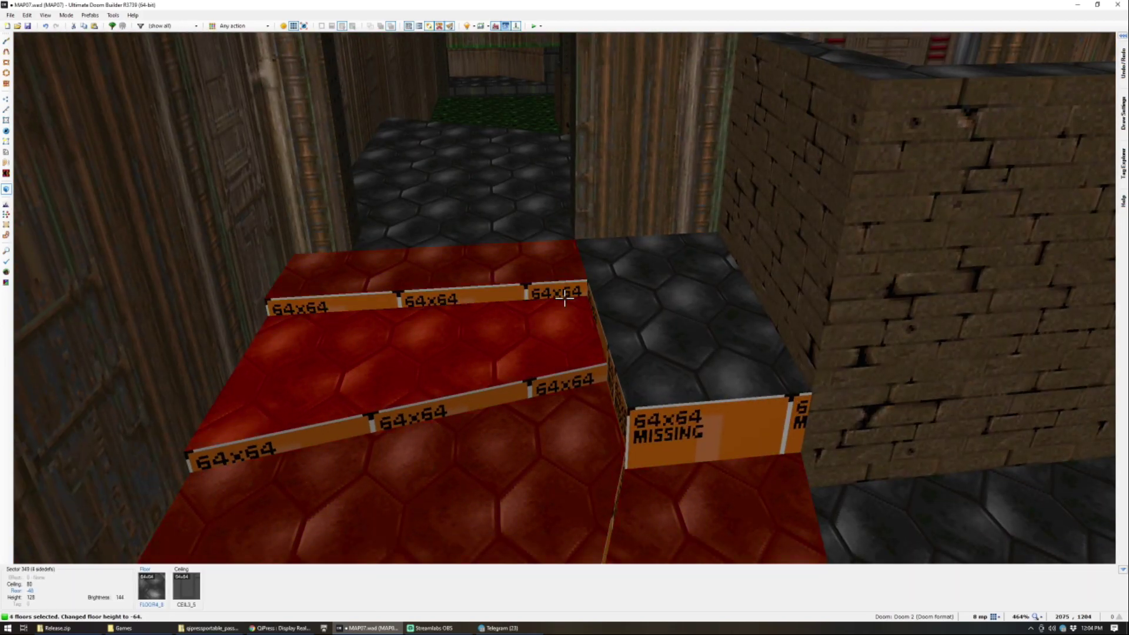
key(c)
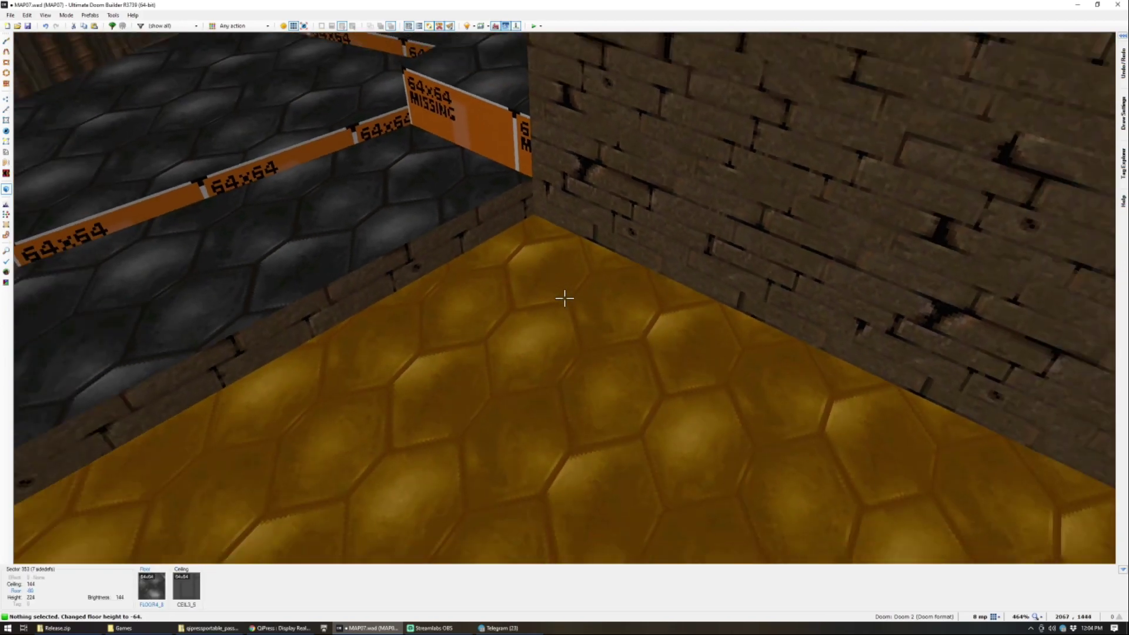
Step: Draw another line across the lower end of the large outer sector and set the split-off section's floor to -72
key(q)
scroll(565, 298, down, 4)
scroll(436, 361, up, 2)
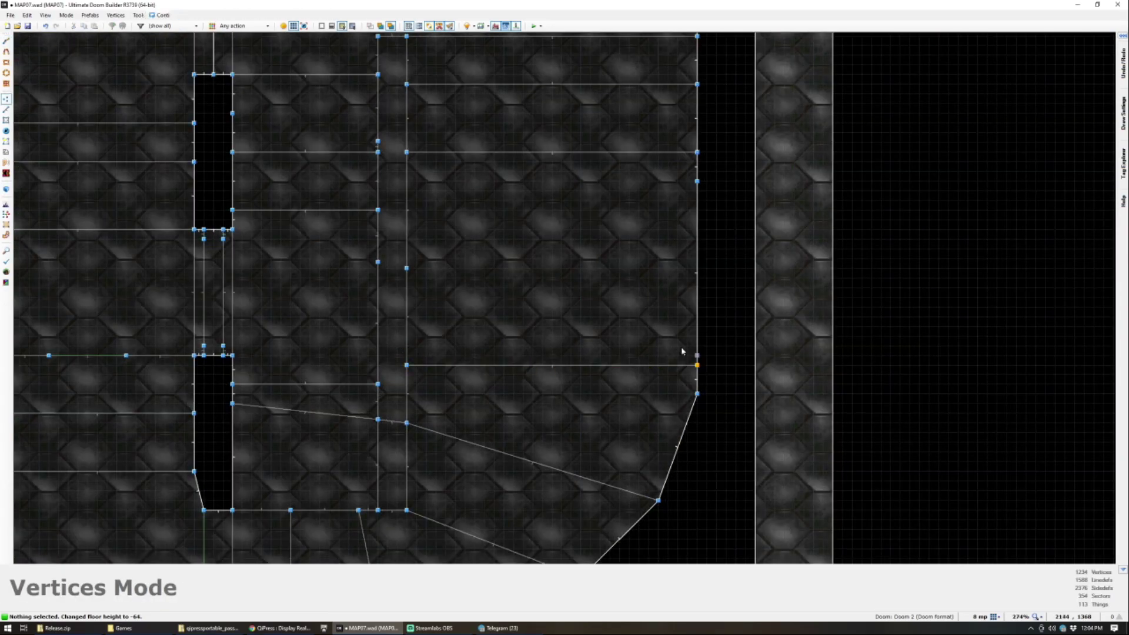
key(q)
scroll(565, 298, down, 1)
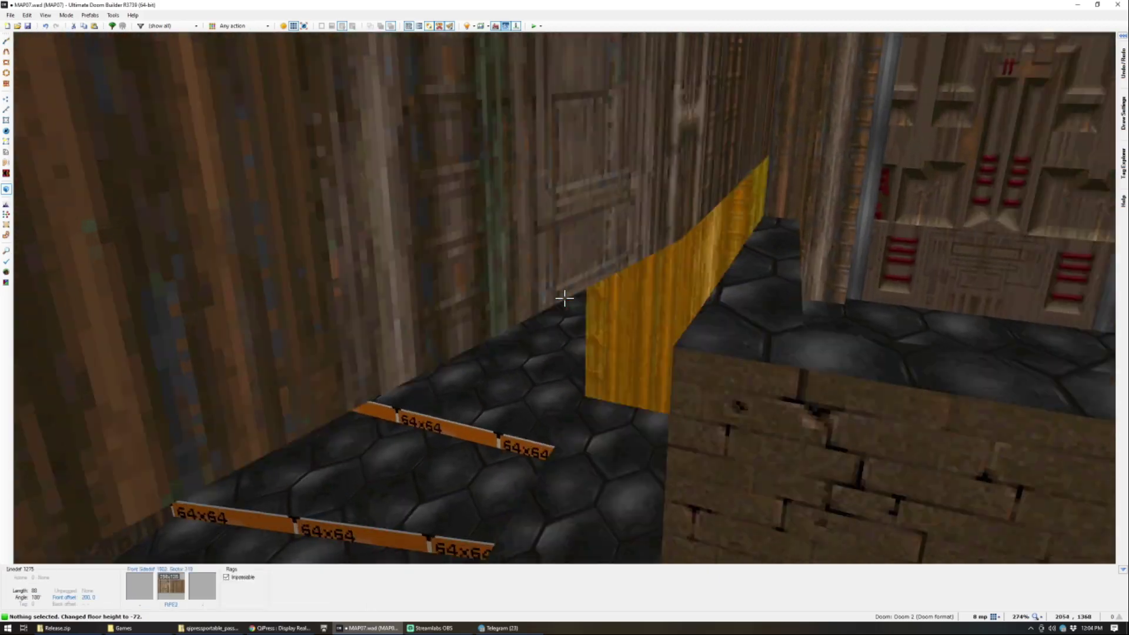
Step: Texture the bare risers of the floor steps around the brick ledge with STEP5 and copy that texture
click(565, 298)
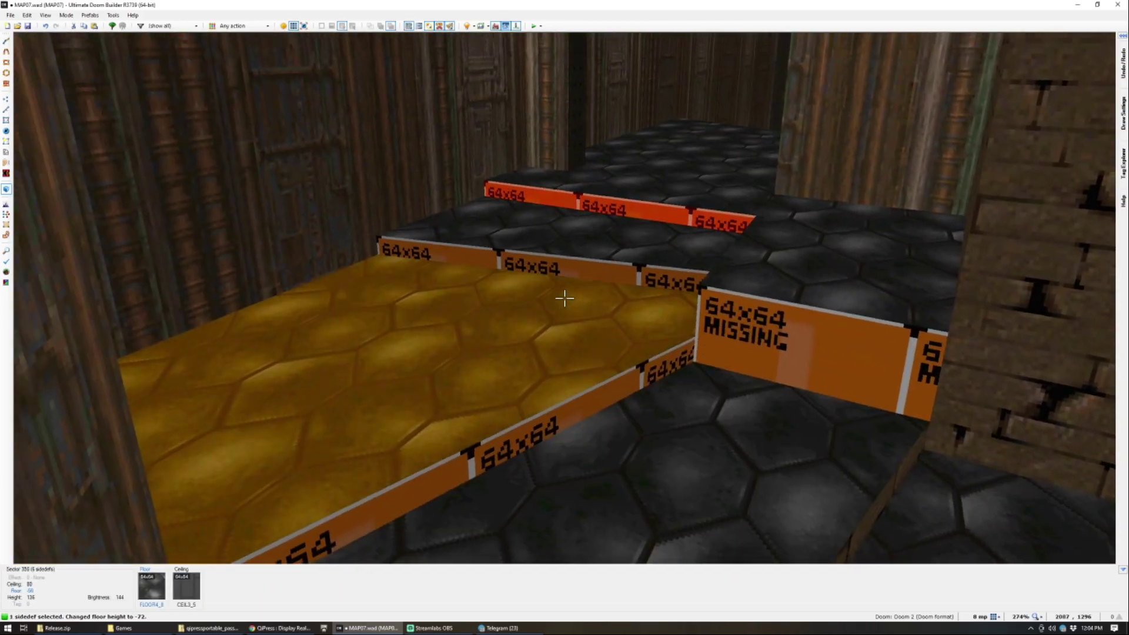
click(565, 298)
click(565, 299)
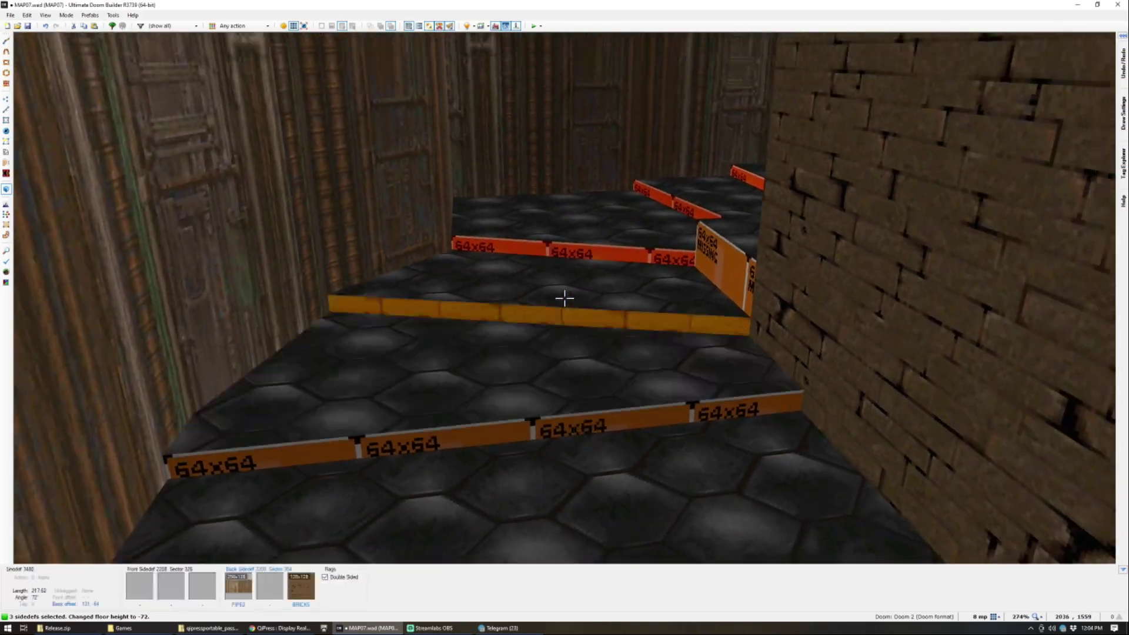
click(565, 298)
click(565, 298)
right_click(564, 300)
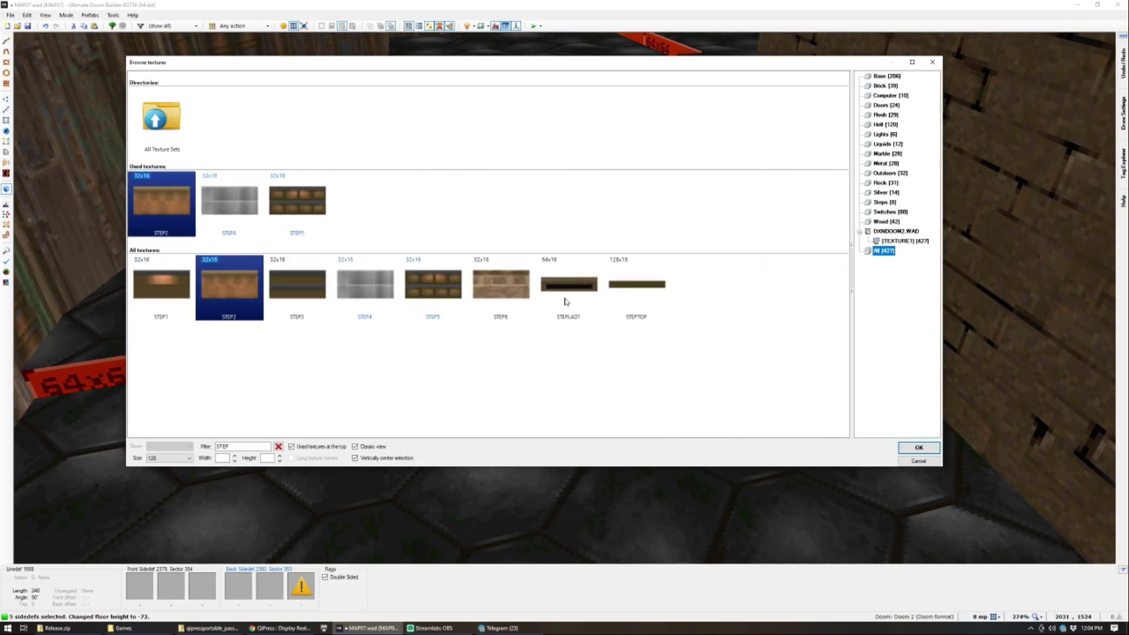
double_click(307, 202)
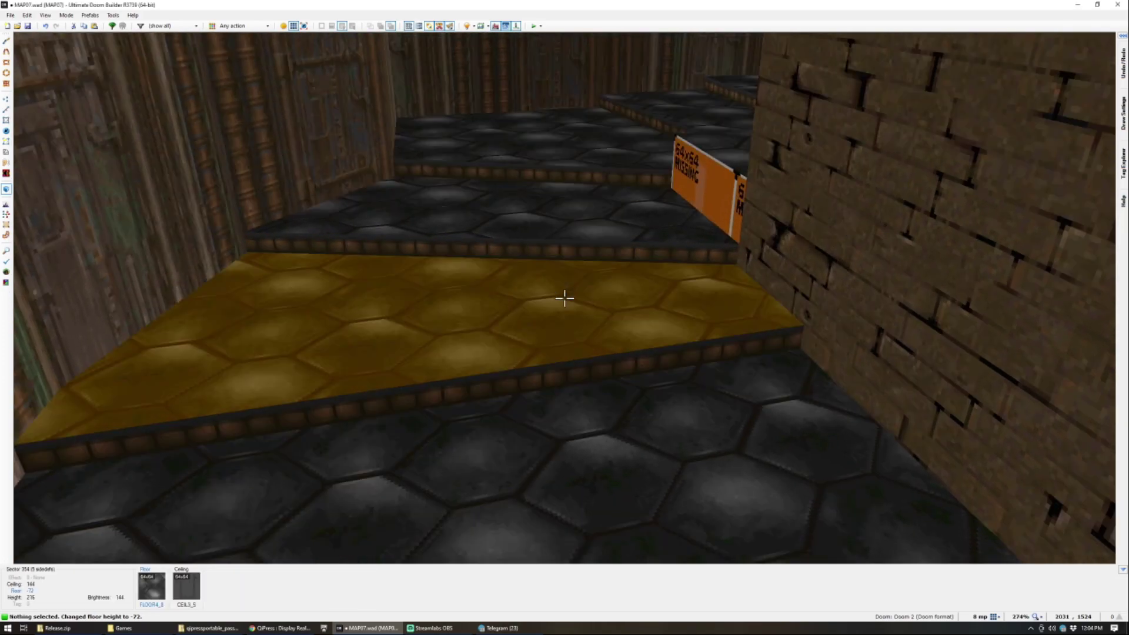
key(ctrl+c)
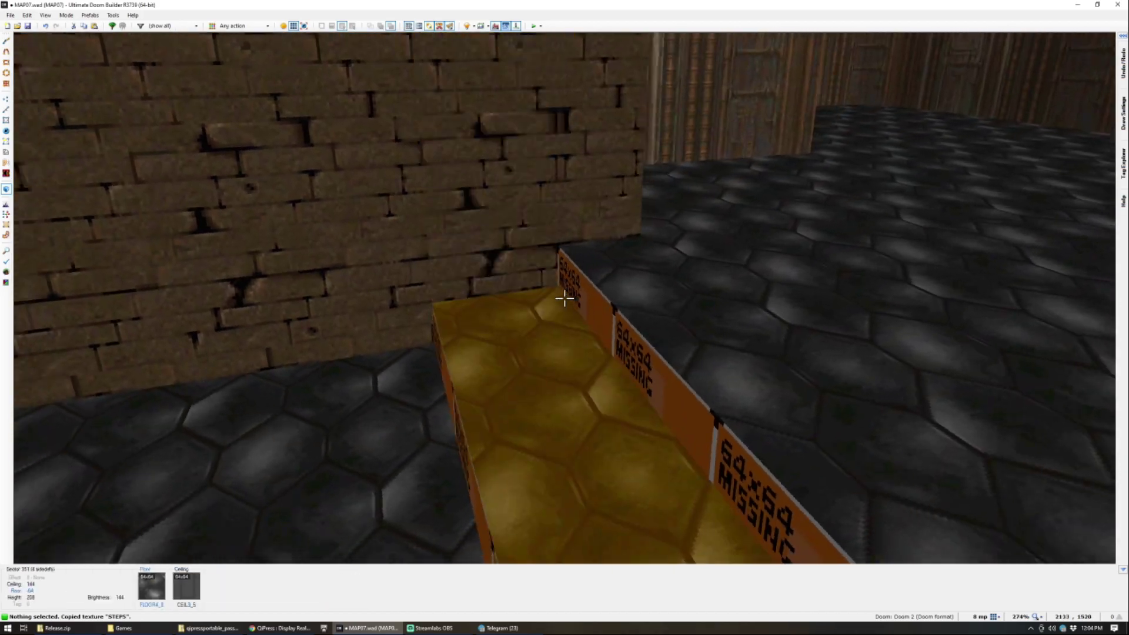
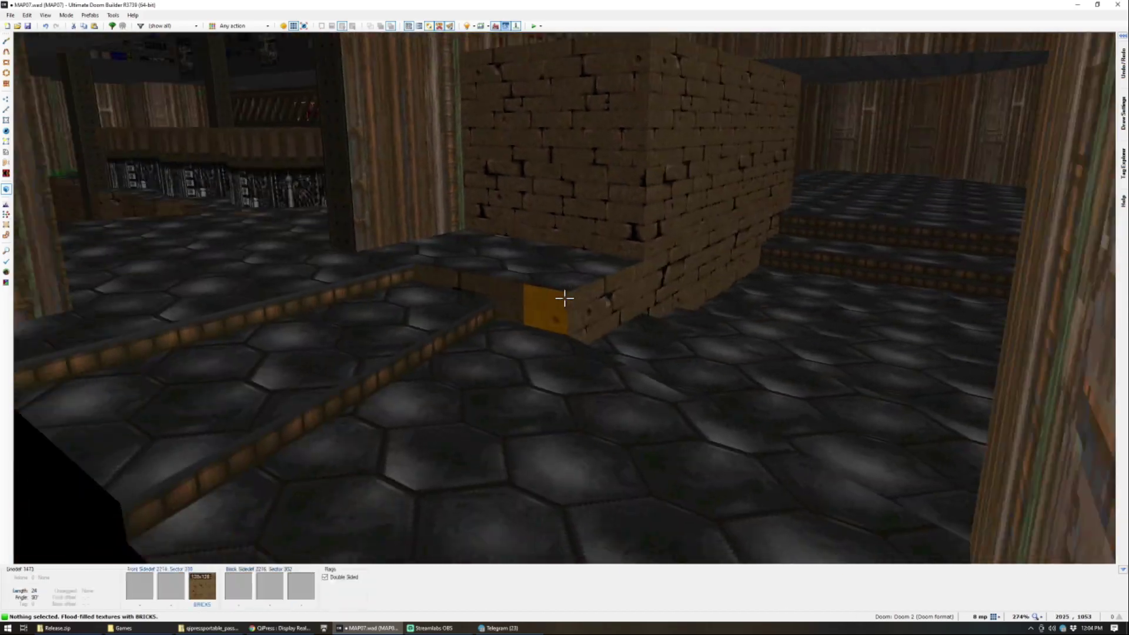
Step: Raise the low brick ledge's floor beside the passage to -8 and paste BRICK5 onto its untextured side
key(w)
click(565, 299)
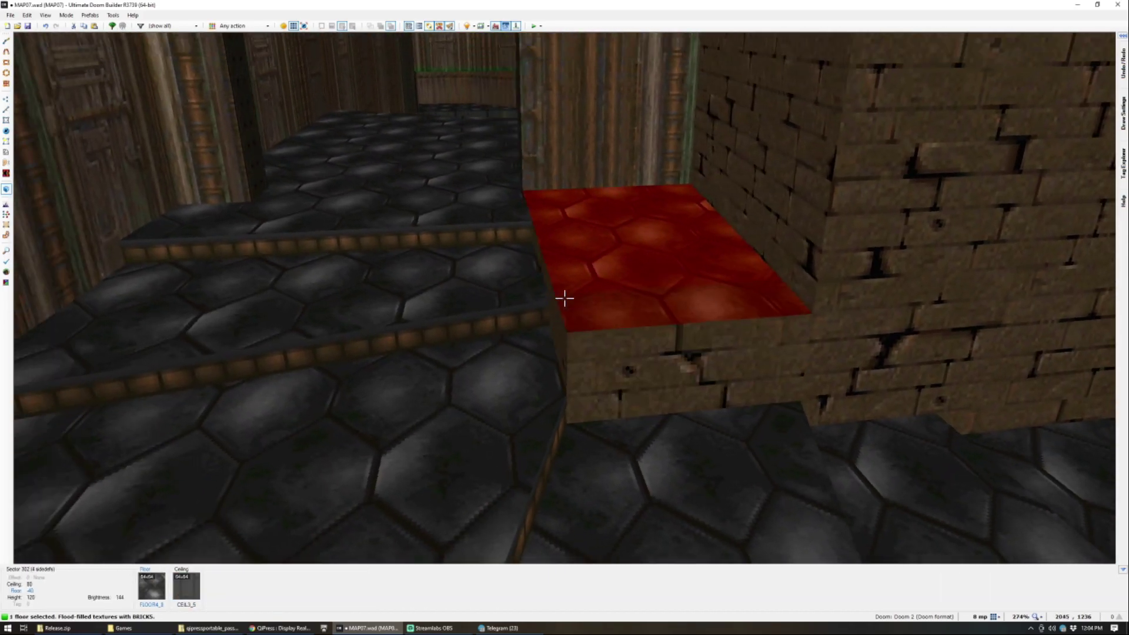
key(a)
scroll(564, 298, up, 1)
key(s)
key(Escape)
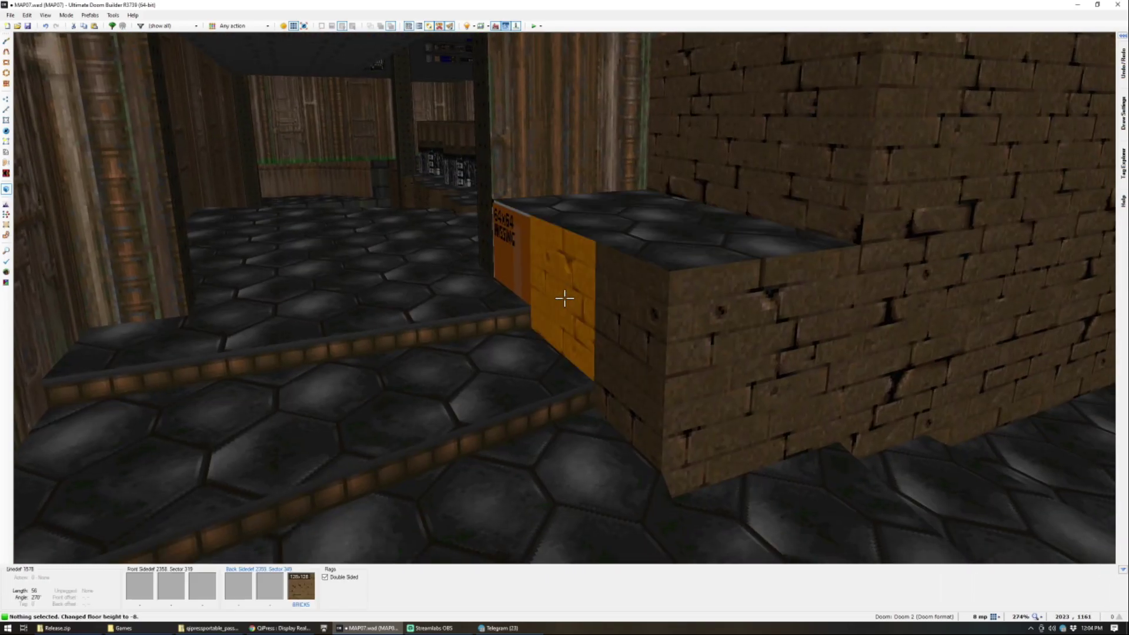
key(ctrl+v)
Step: Split the side walls of the alcove behind the yellow keycard with vertices 24 units from its opening
key(w)
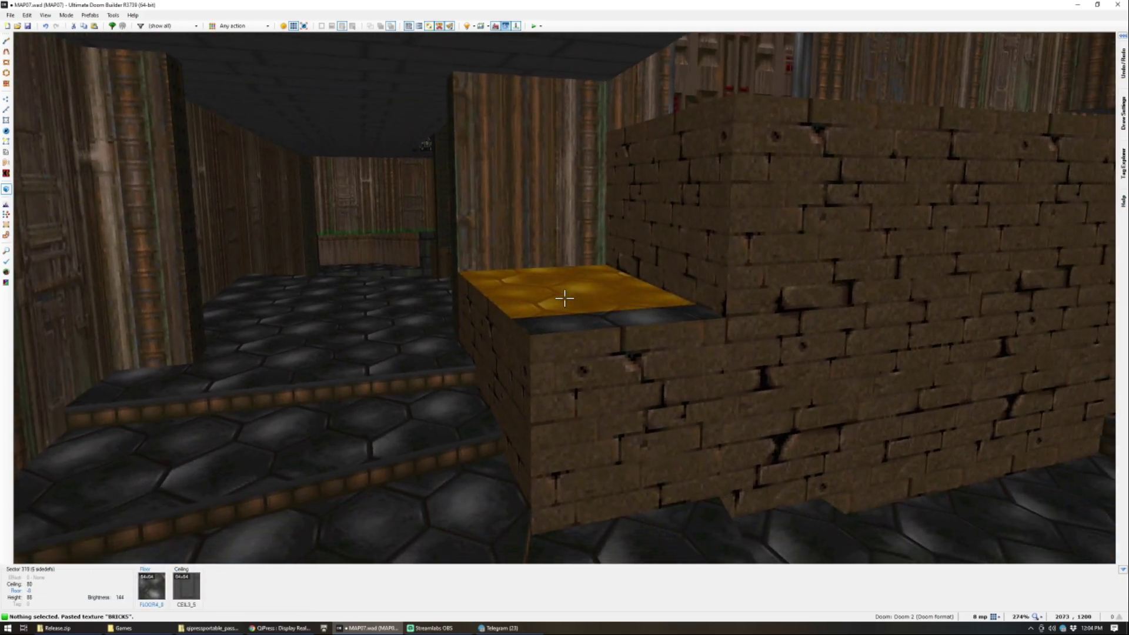
key(w)
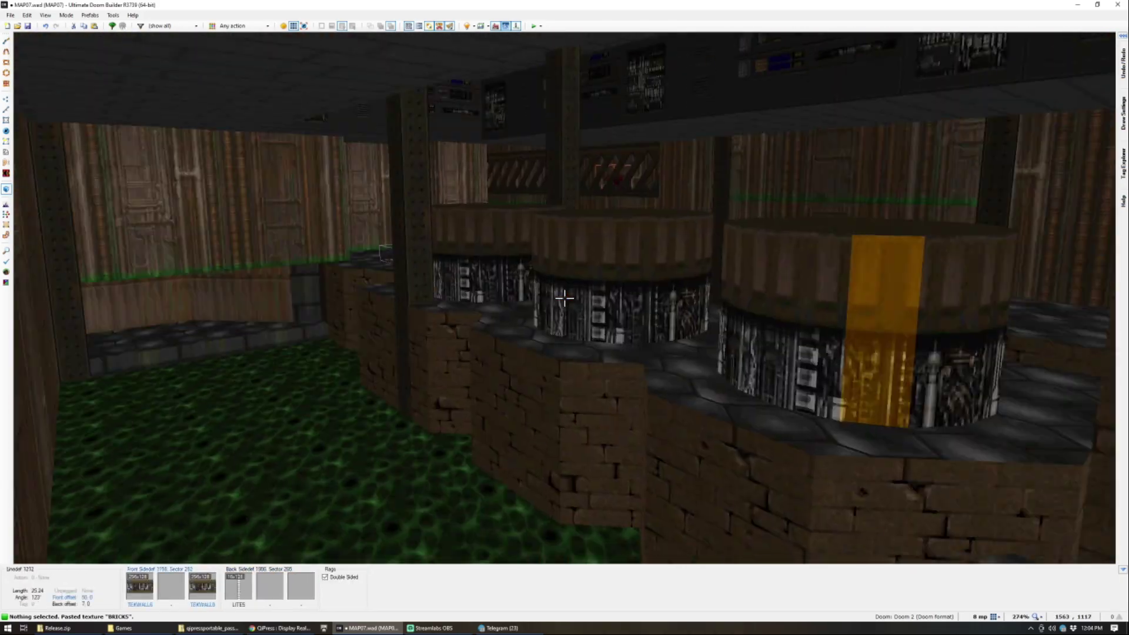
key(w)
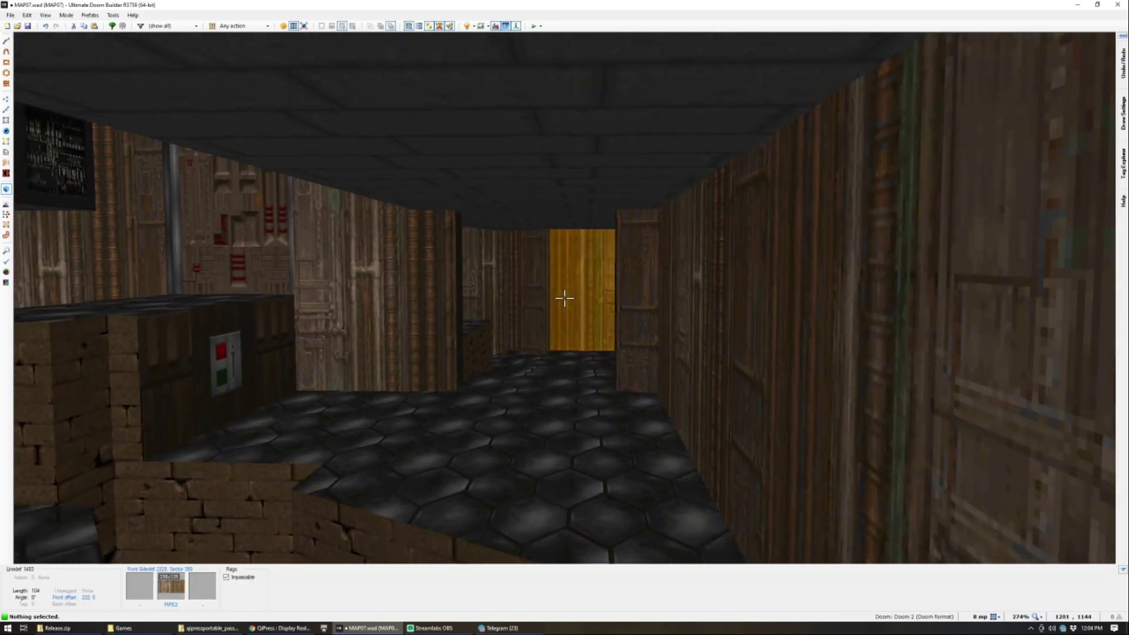
key(w)
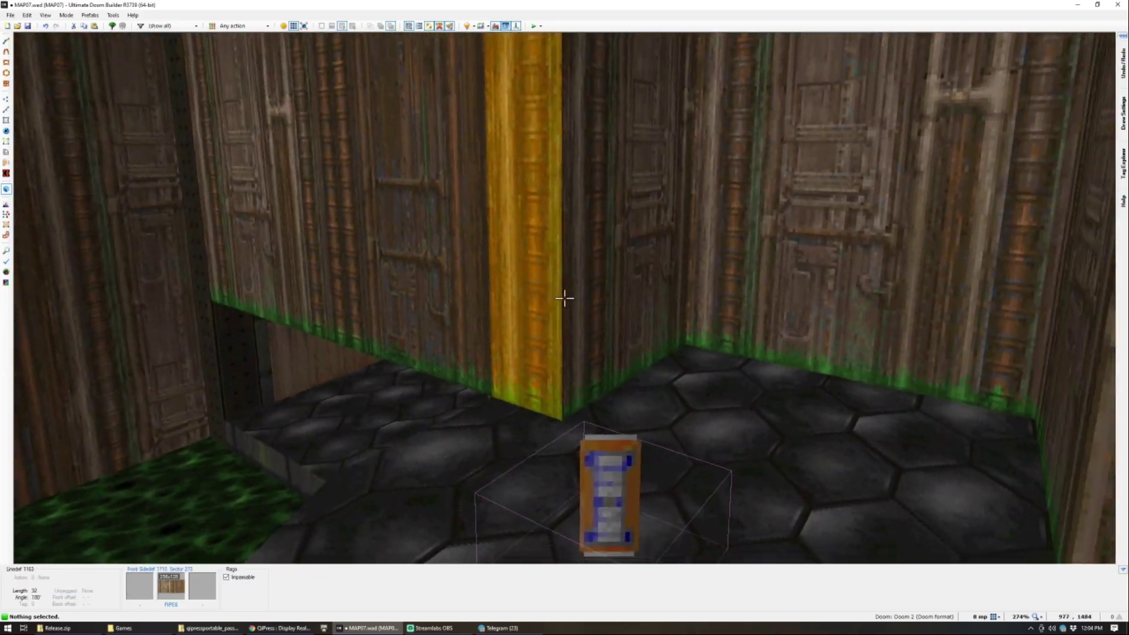
key(v)
scroll(434, 321, up, 3)
scroll(469, 290, down, 2)
scroll(462, 217, up, 3)
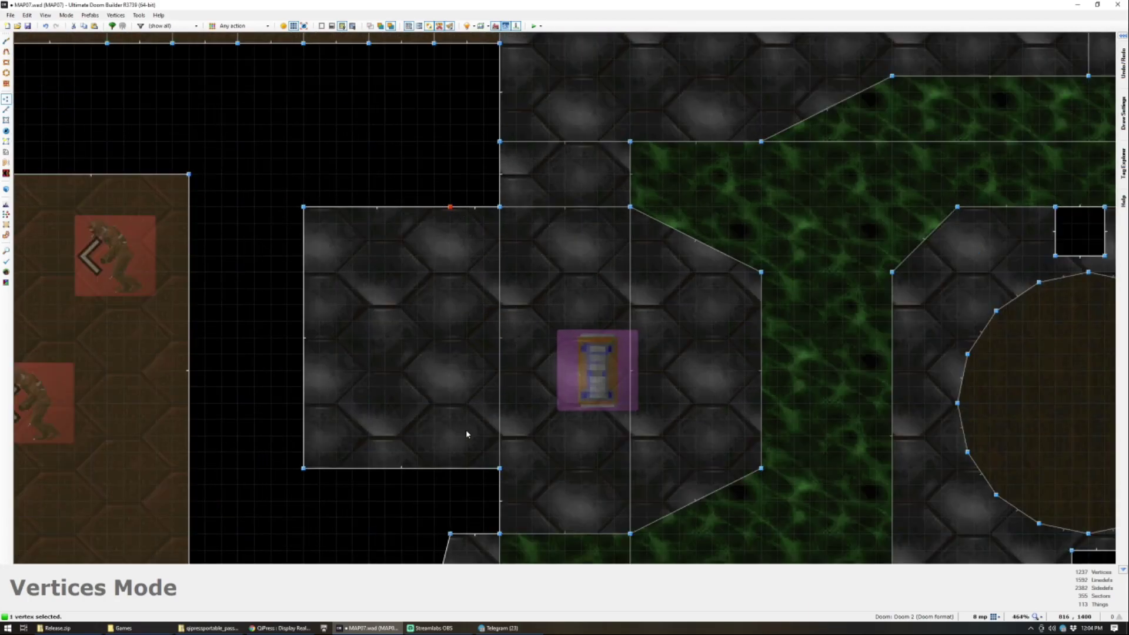
Step: Apply the SUPPORT3 texture to the 24-unit wall pieces at both sides of the alcove opening
key(q)
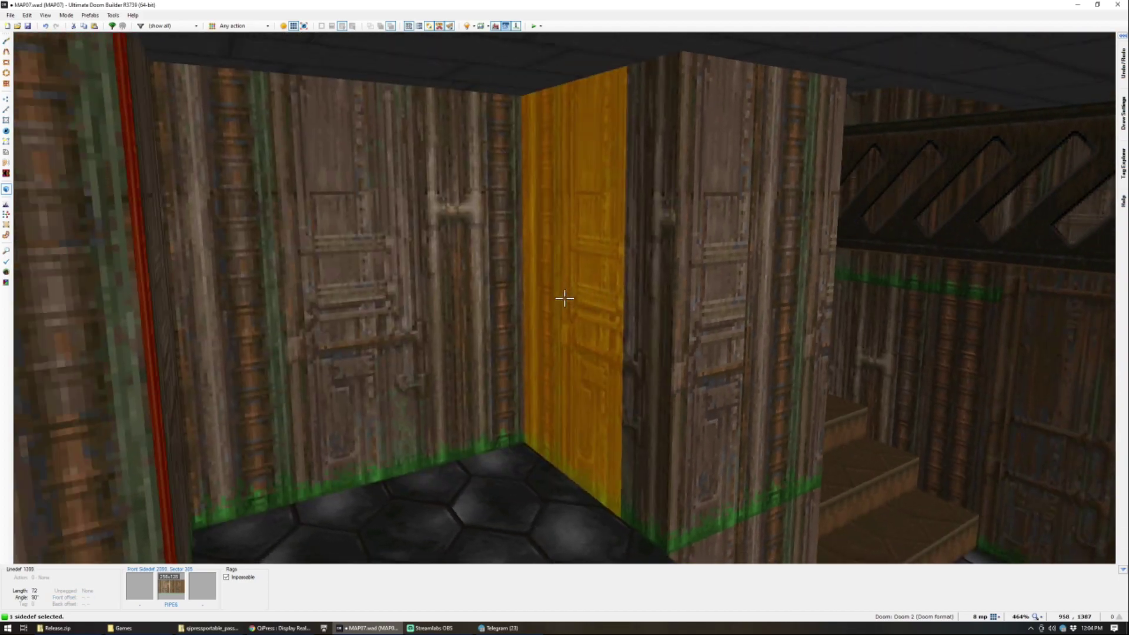
click(565, 298)
click(565, 298)
middle_click(564, 298)
text(SUP)
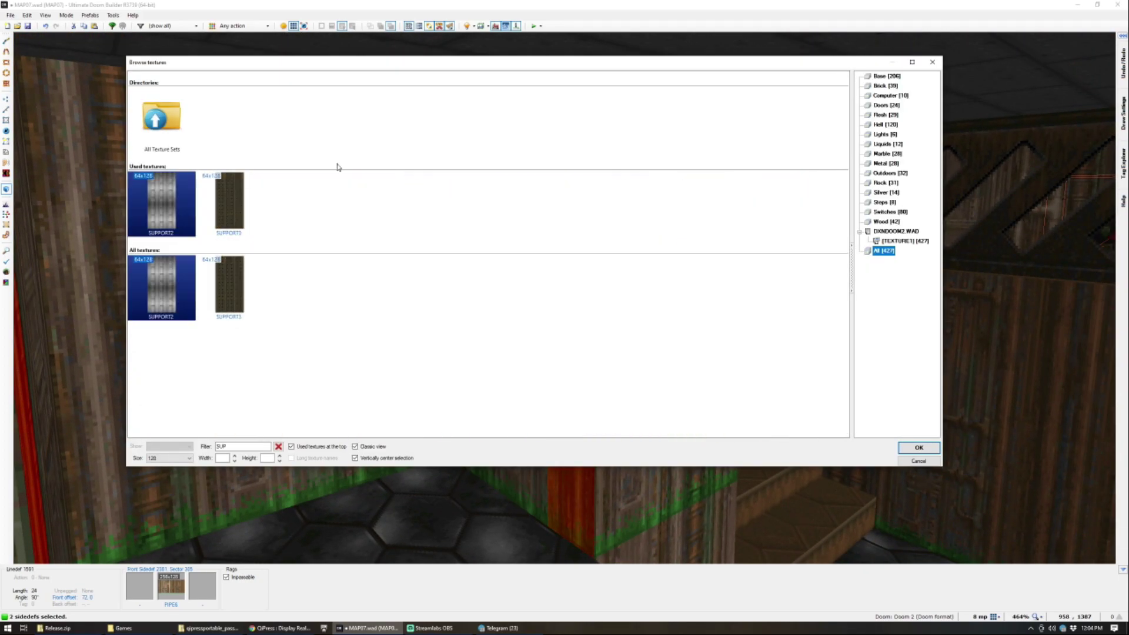
key(Return)
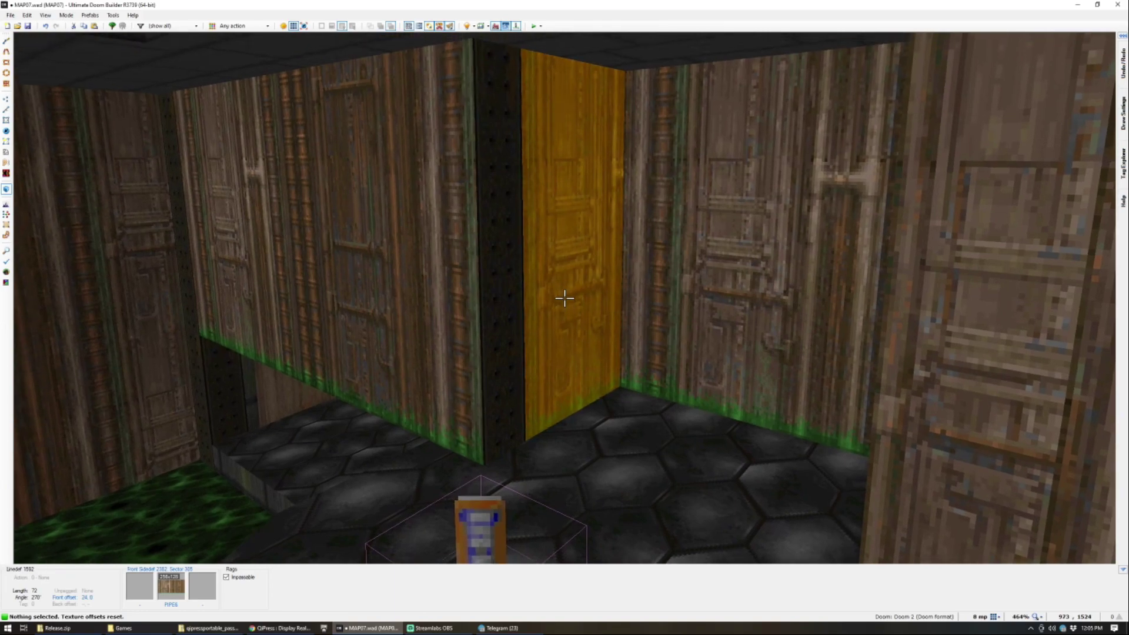
Step: Texture the three inner alcove walls with COMPTALL and auto-align the textures
shift+click(565, 298)
middle_click(565, 299)
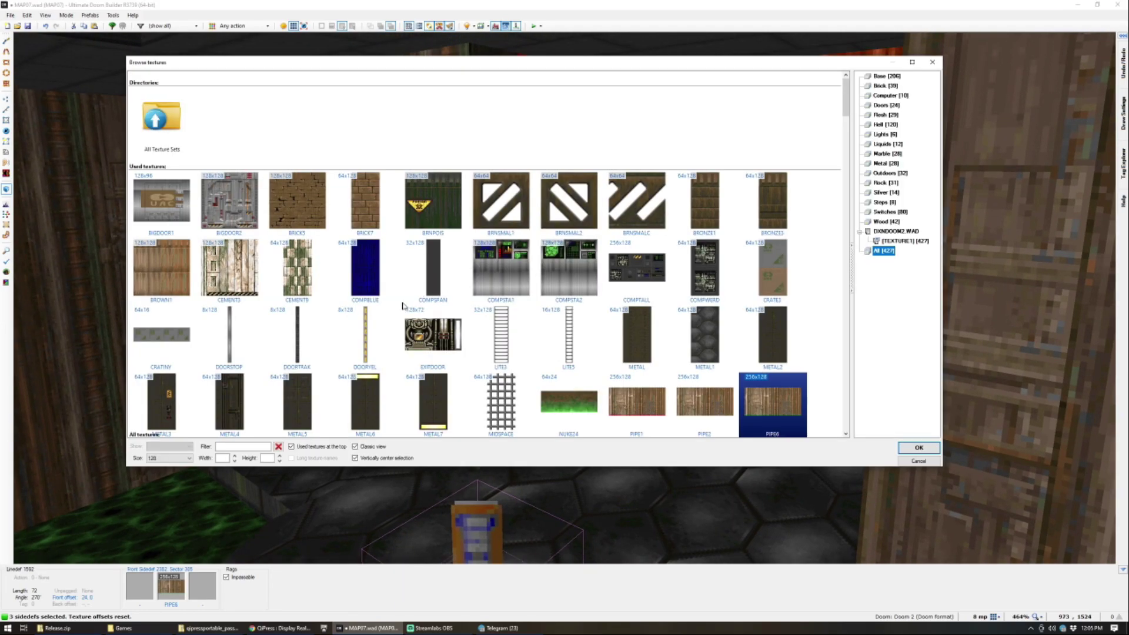
double_click(636, 283)
key(ctrl+a)
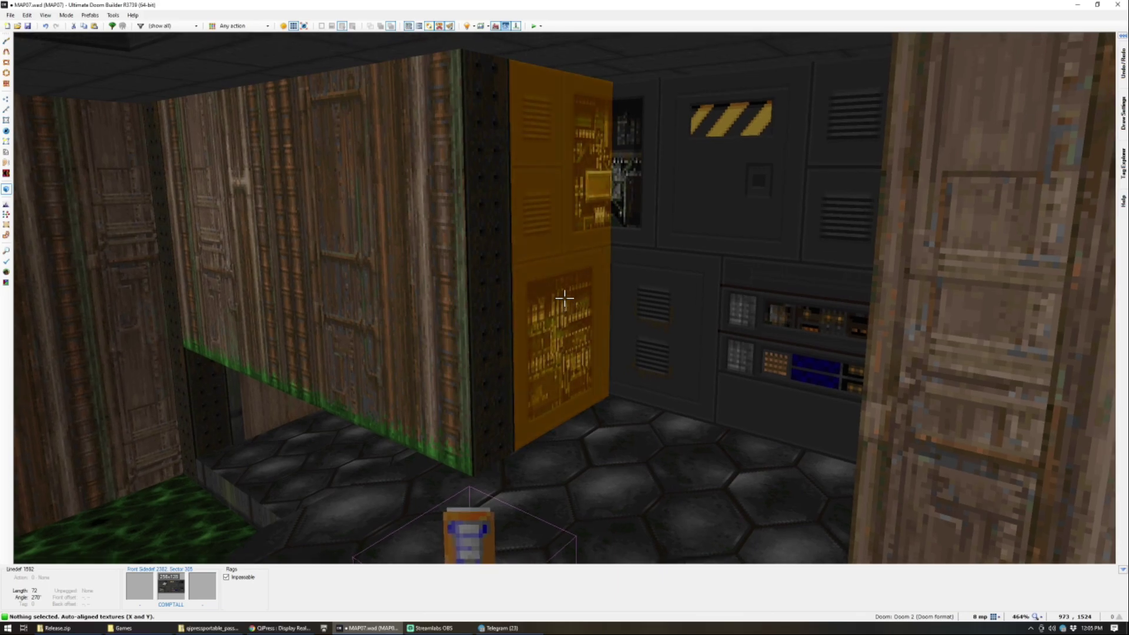
key(e)
key(d)
key(e)
key(f)
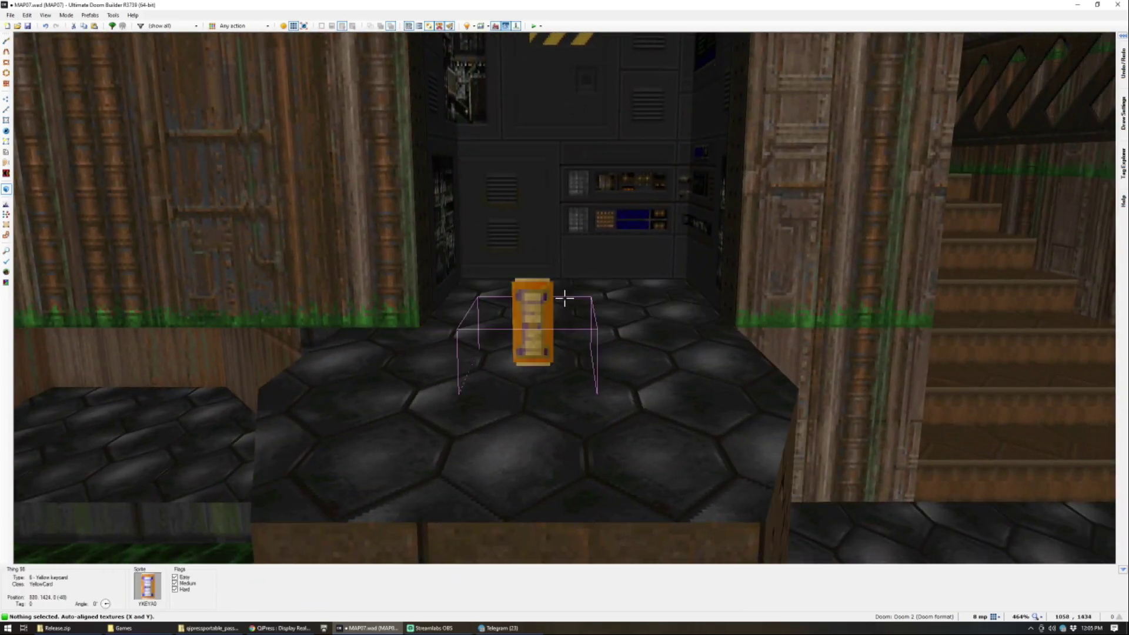
Step: Move the yellow keycard away from the alcove, toward the pit edge of its platform
key(w)
scroll(554, 300, down, 4)
scroll(437, 320, up, 4)
key(t)
right_drag(452, 301, 537, 296)
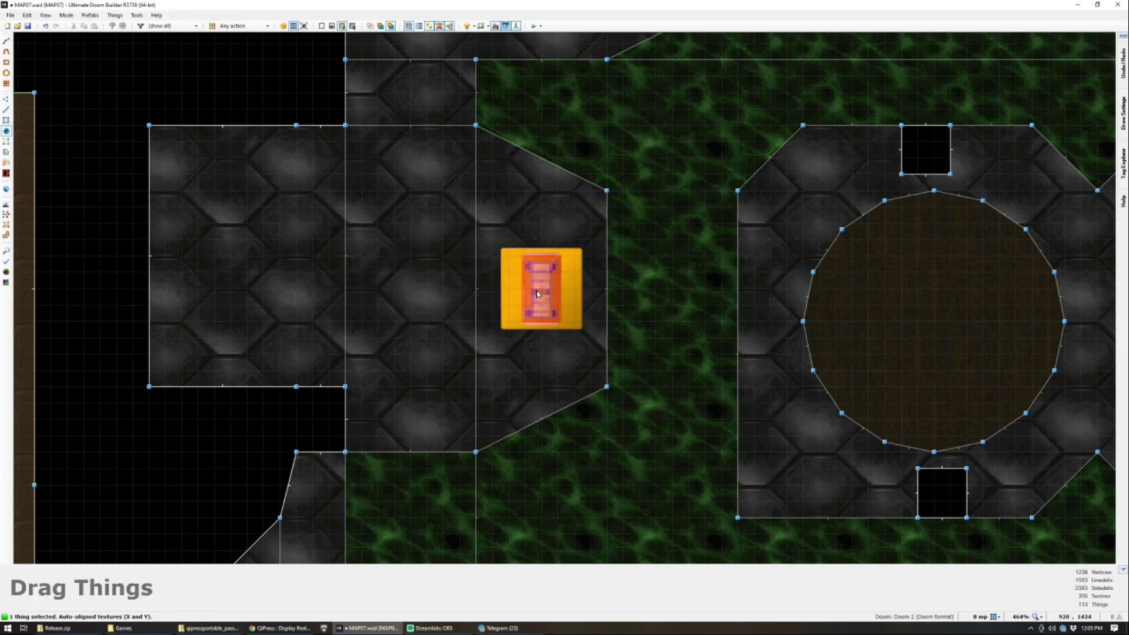
key(w)
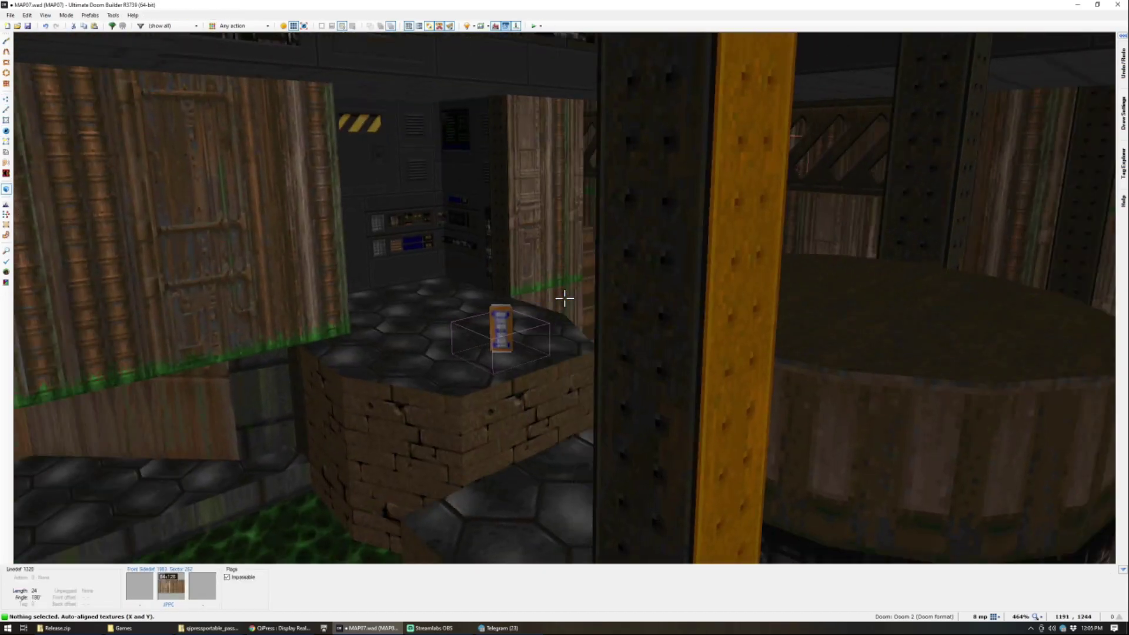
key(d)
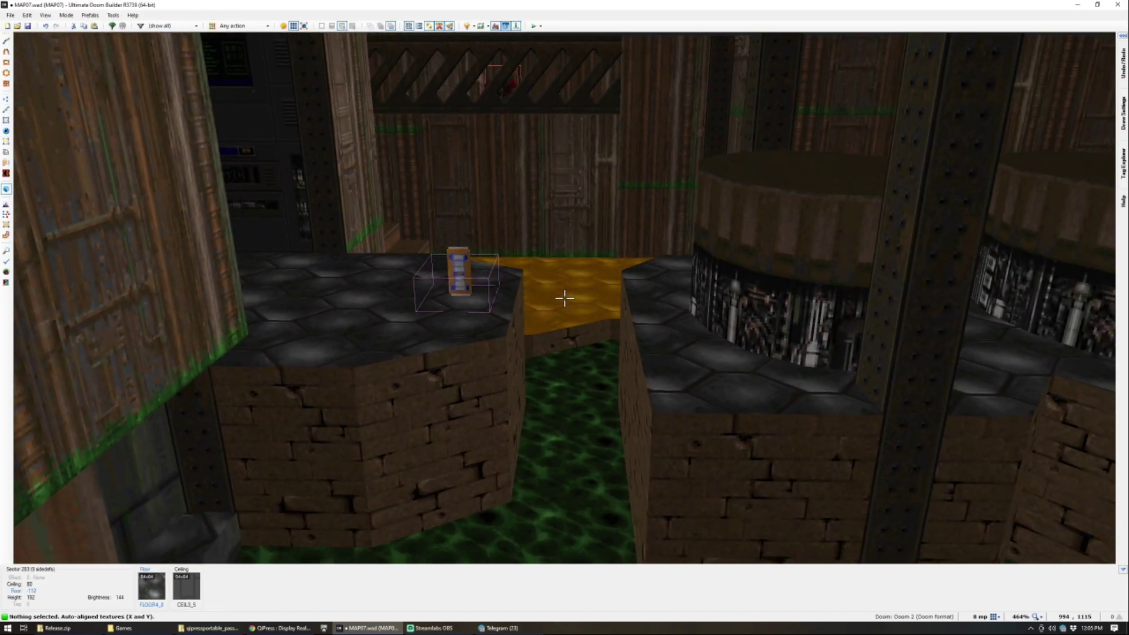
key(w)
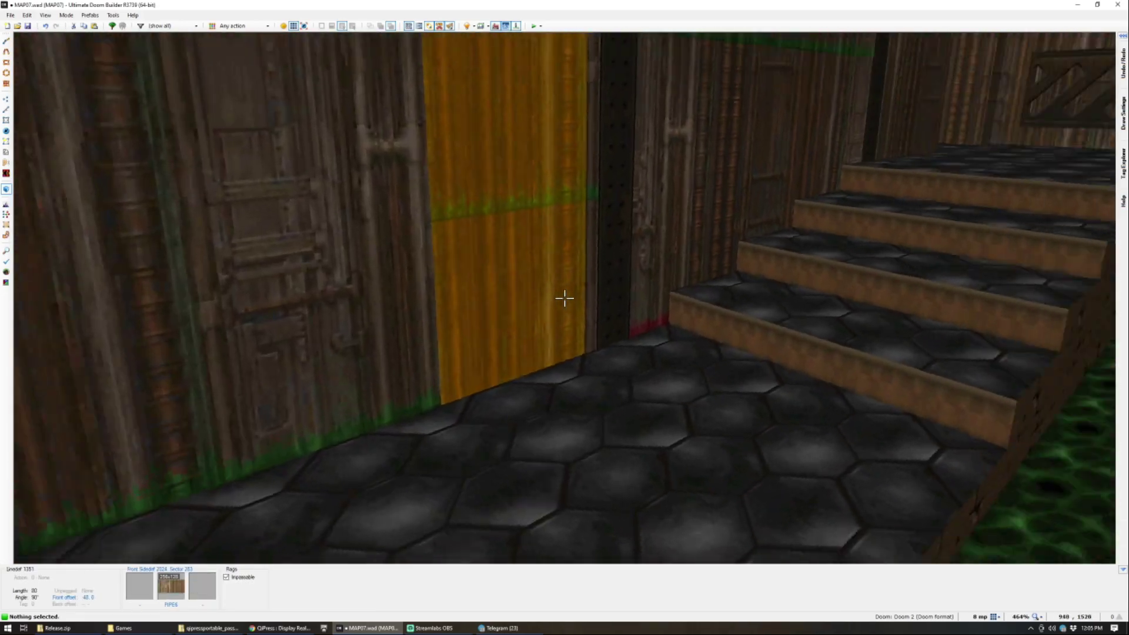
key(w)
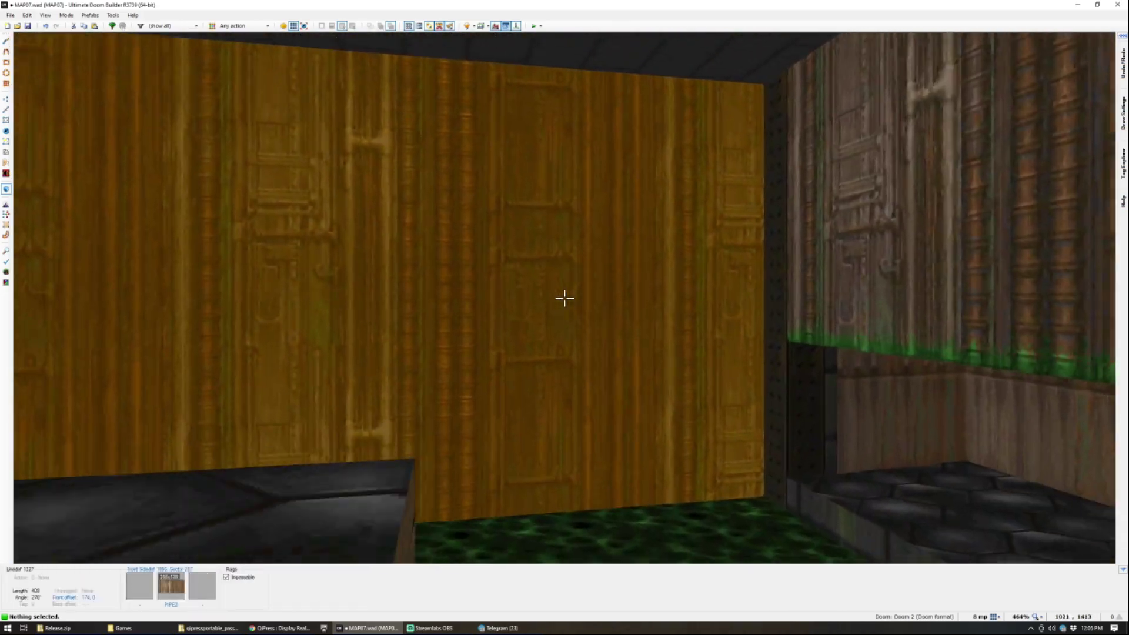
Step: Draw a trapezoidal sector against the nukage pit's south wall, with its inner edge 128 units long
key(q)
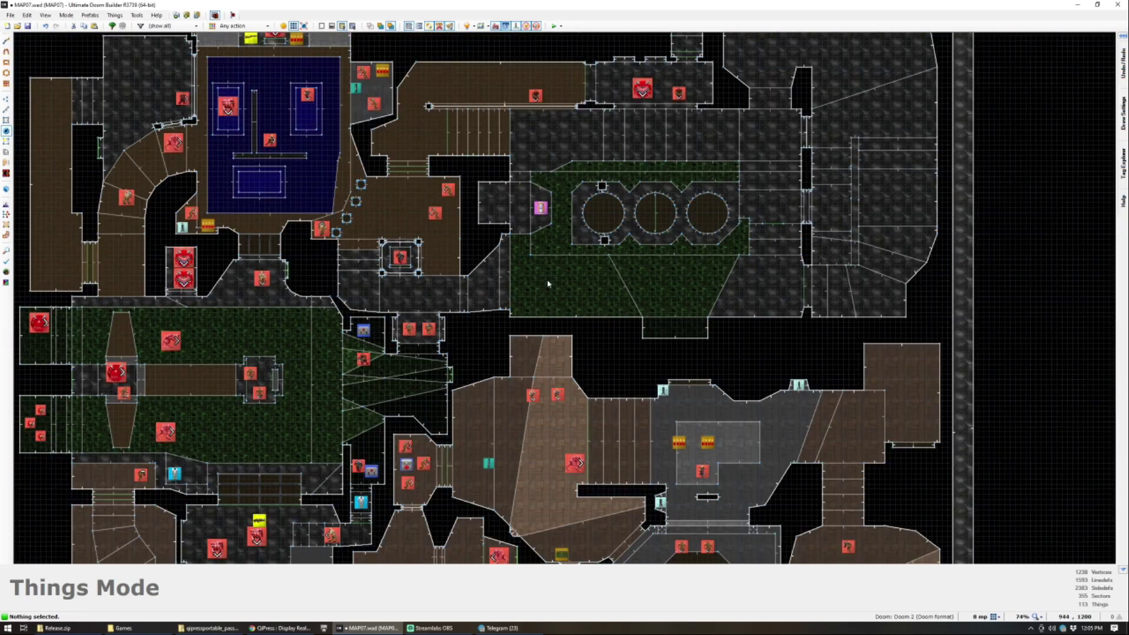
scroll(701, 275, up, 3)
scroll(471, 341, up, 4)
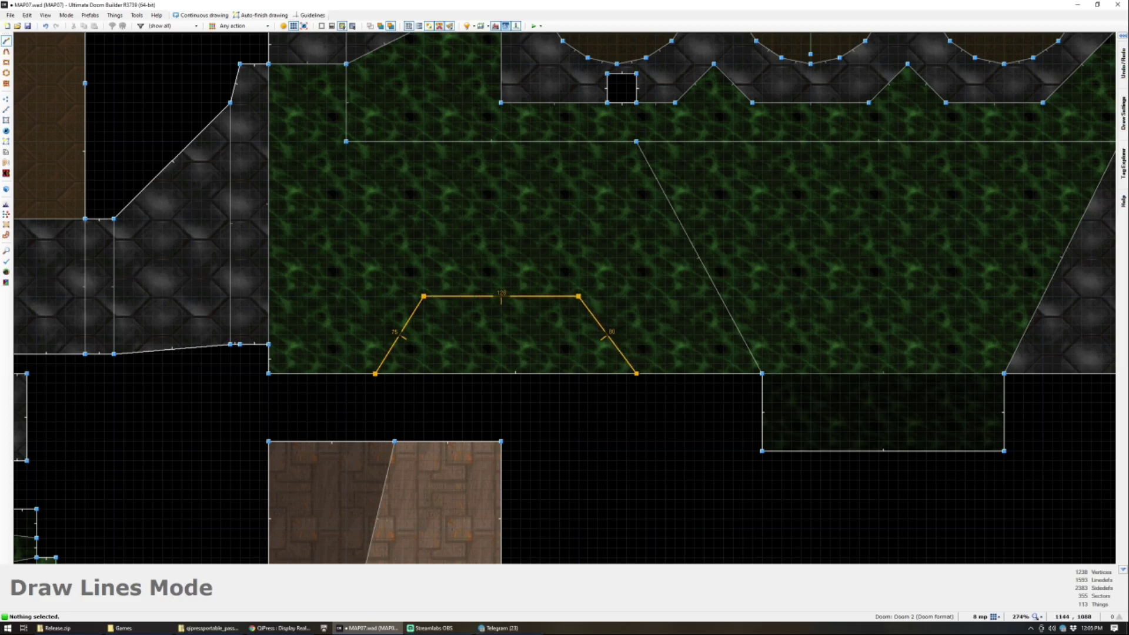
key(q)
Step: Raise the trapezoidal sector's floor to -112 and clear the selection
click(565, 298)
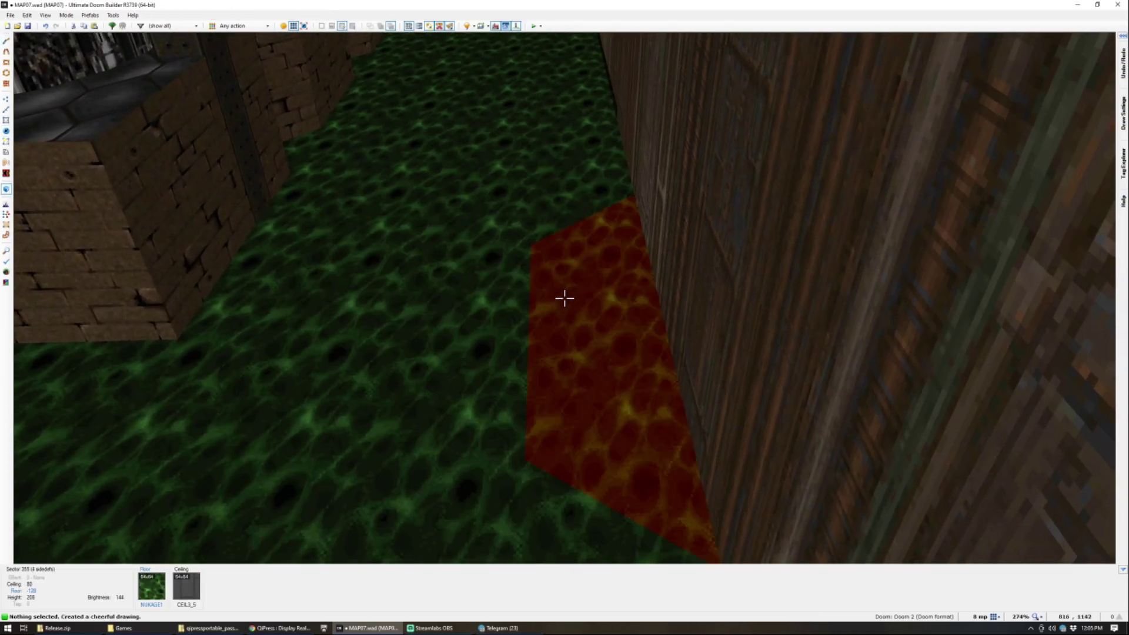
scroll(565, 298, up, 1)
scroll(565, 298, up, 1)
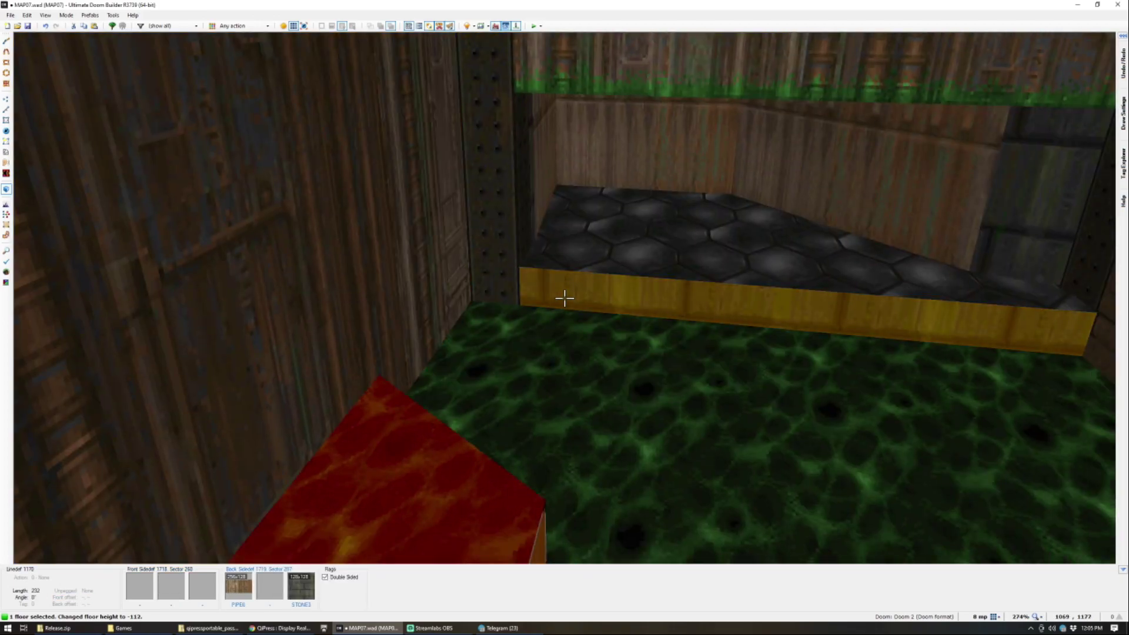
key(c)
Step: Flood-fill the trapezoidal step's sides with STONE3 and apply the FLOOR4_8 flat to its floor
key(w)
key(ctrl+c)
key(ctrl+shift+v)
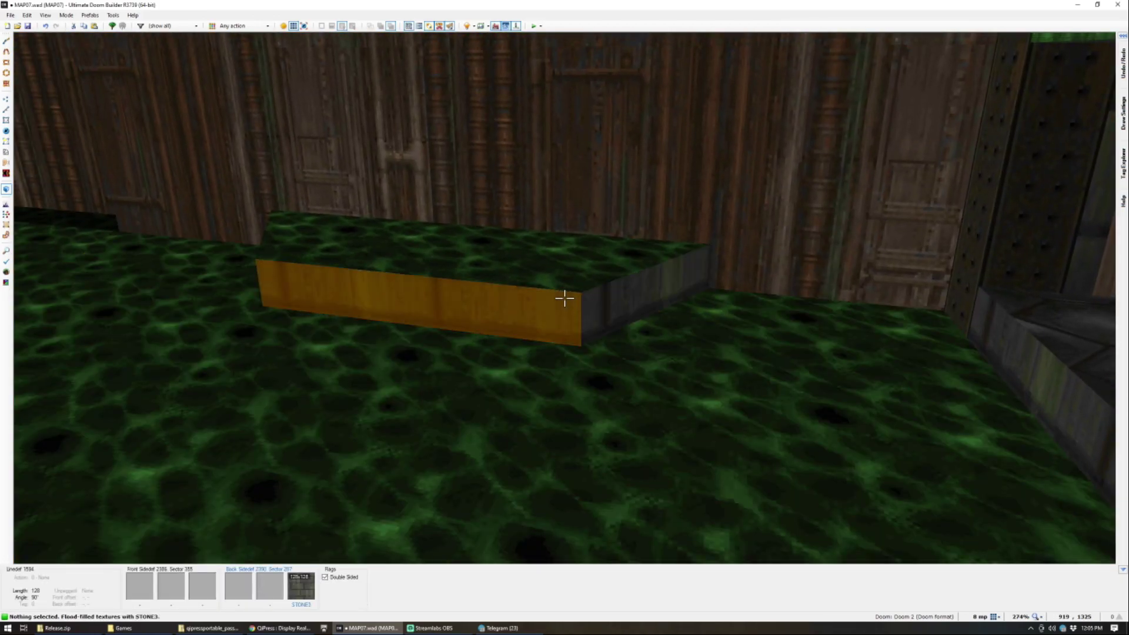
key(w)
key(ctrl+c)
key(ctrl+v)
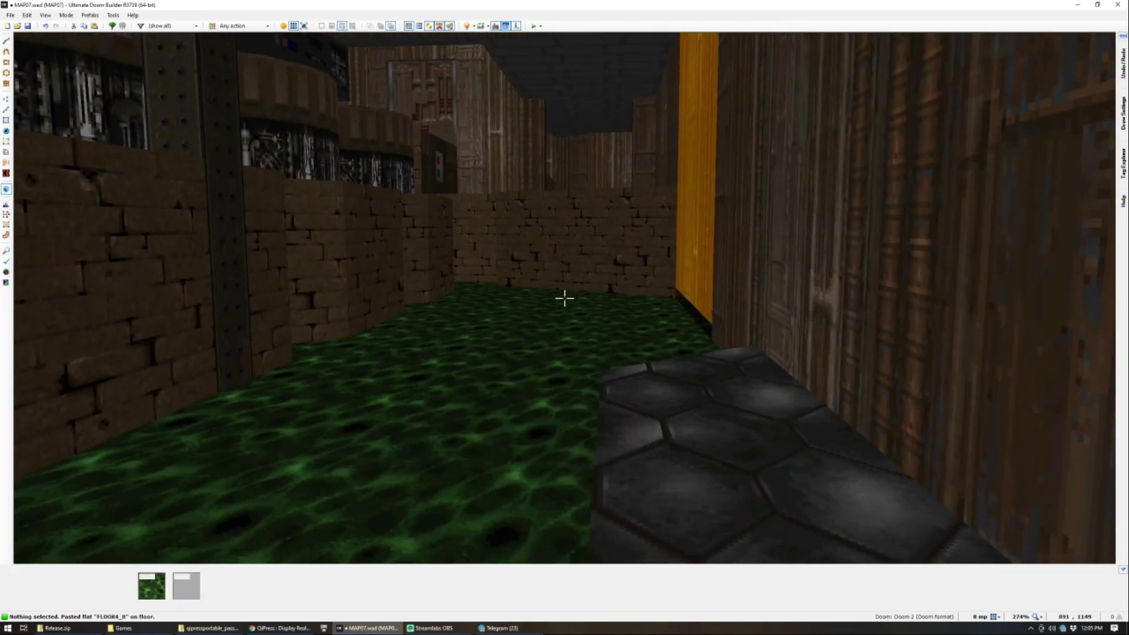
Step: Draw a strip sector 32 units deep and about 280 units long along the south side of the brick tank platform
key(q)
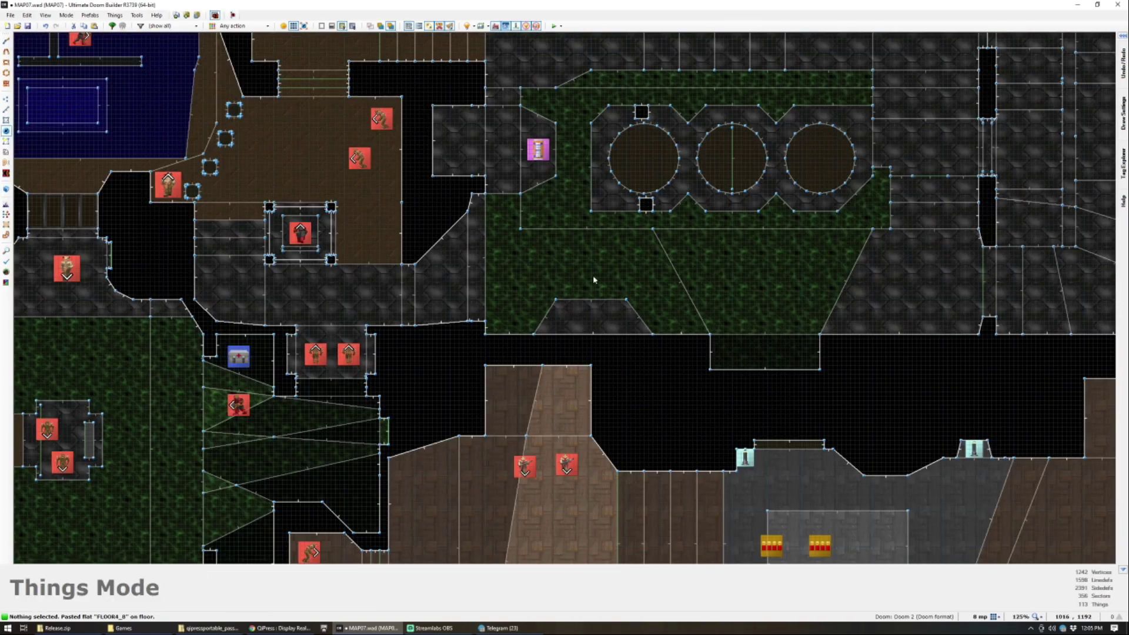
scroll(655, 218, up, 3)
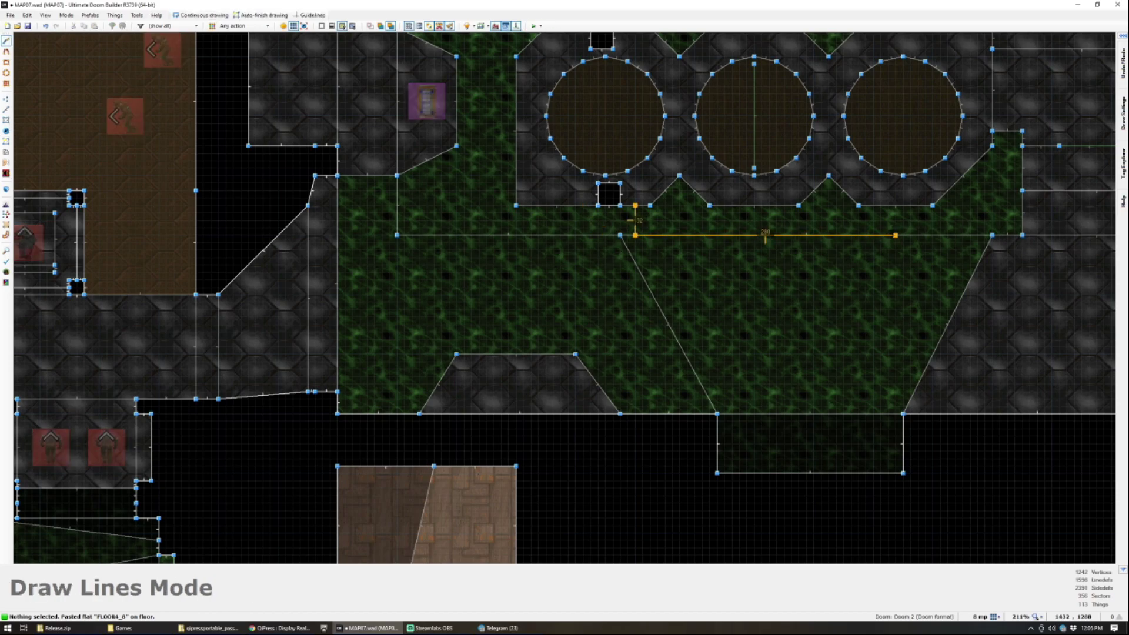
click(896, 206)
key(q)
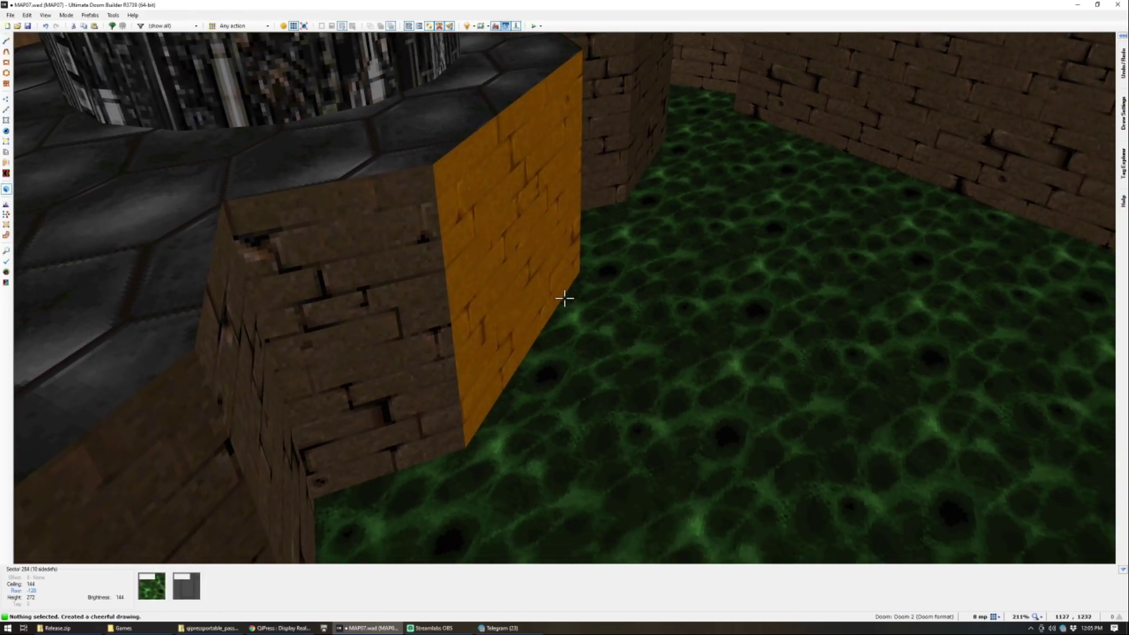
Step: Raise the strip's floor to -112, giving it the FLOOR4_8 flat and STONE3 on its sides
scroll(565, 298, up, 2)
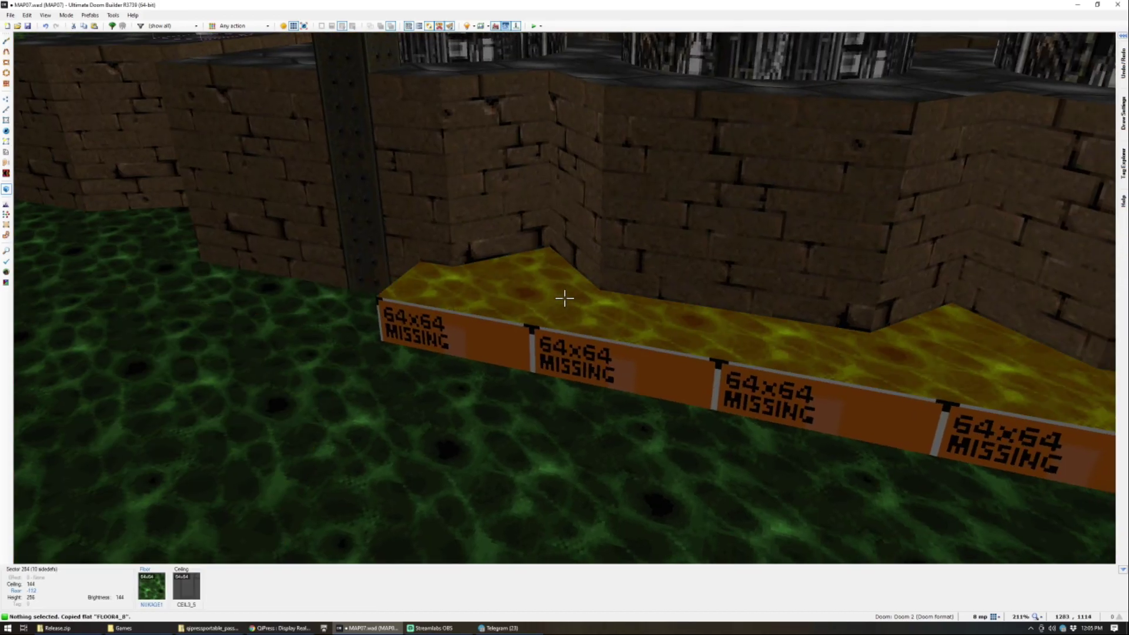
key(ctrl+c)
key(ctrl+shift+v)
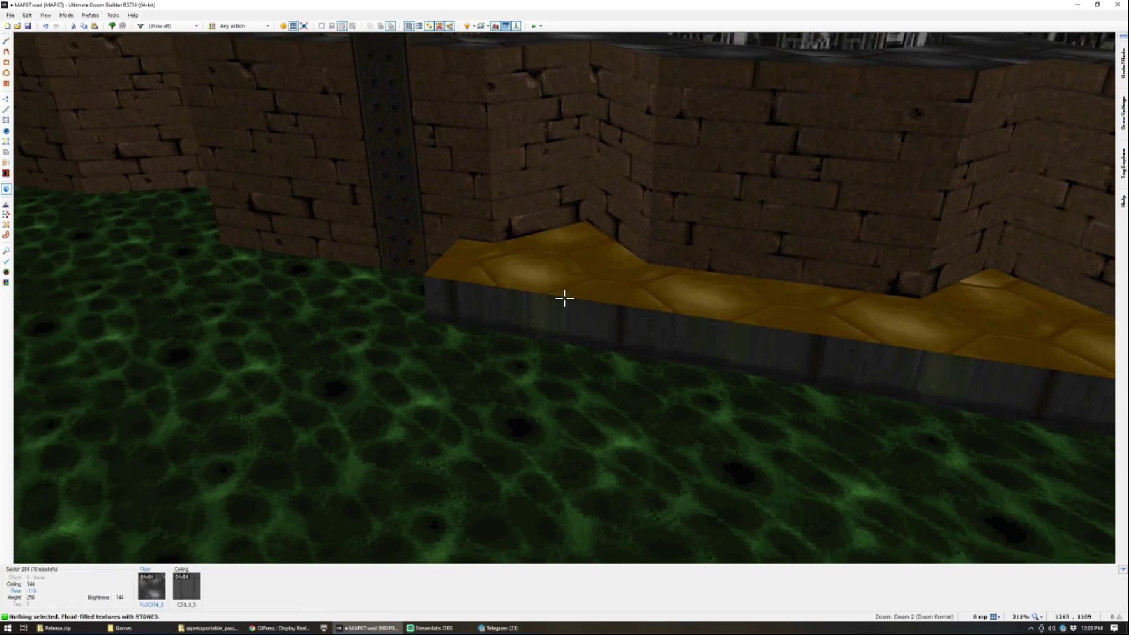
key(w)
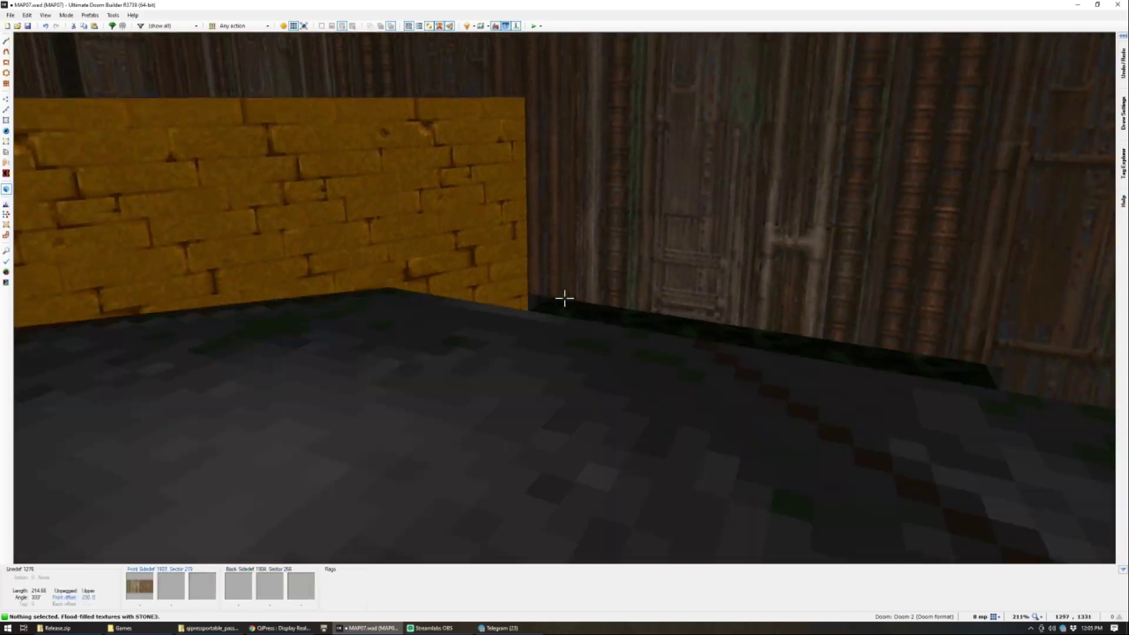
Step: Place a radiation suit in the nukage near the pit's slanted east edge
key(q)
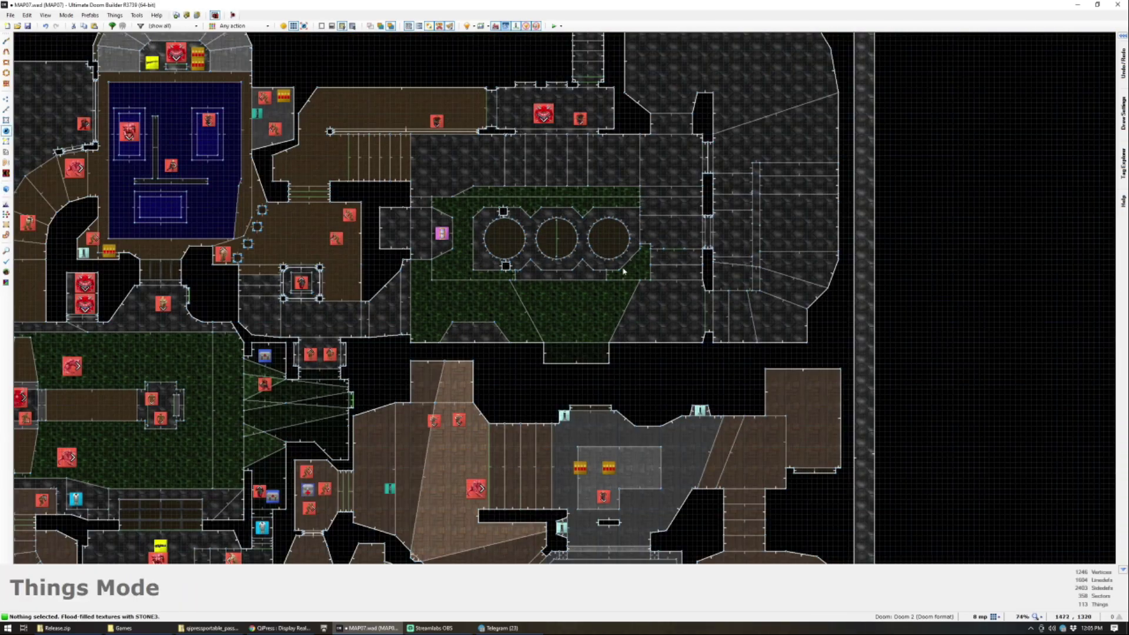
scroll(608, 302, up, 5)
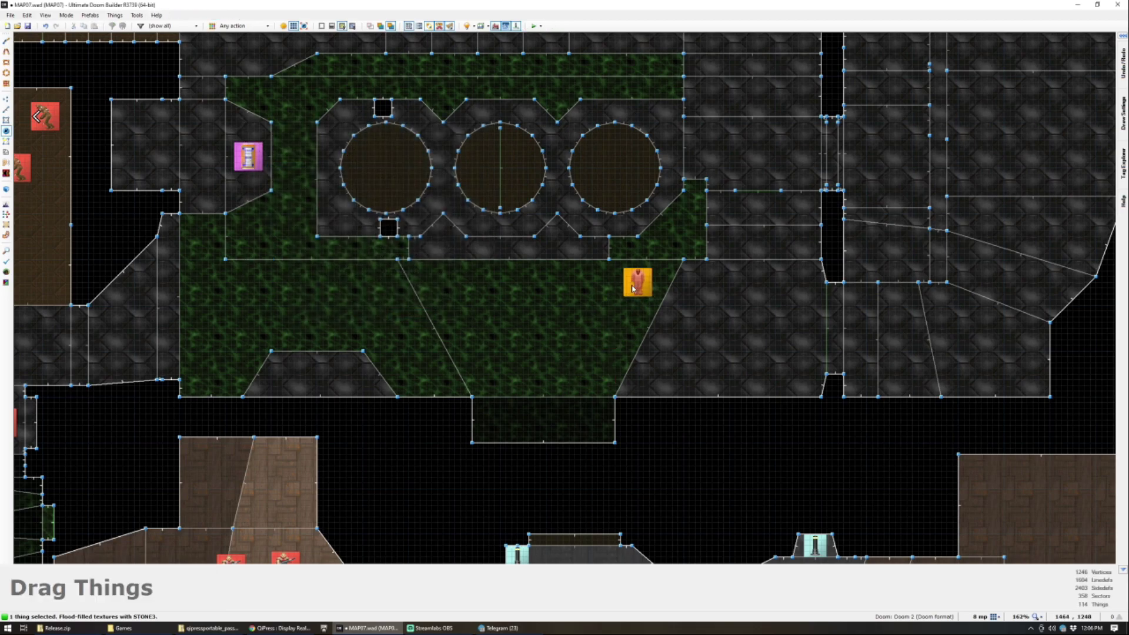
drag(619, 316, 617, 322)
scroll(613, 335, up, 5)
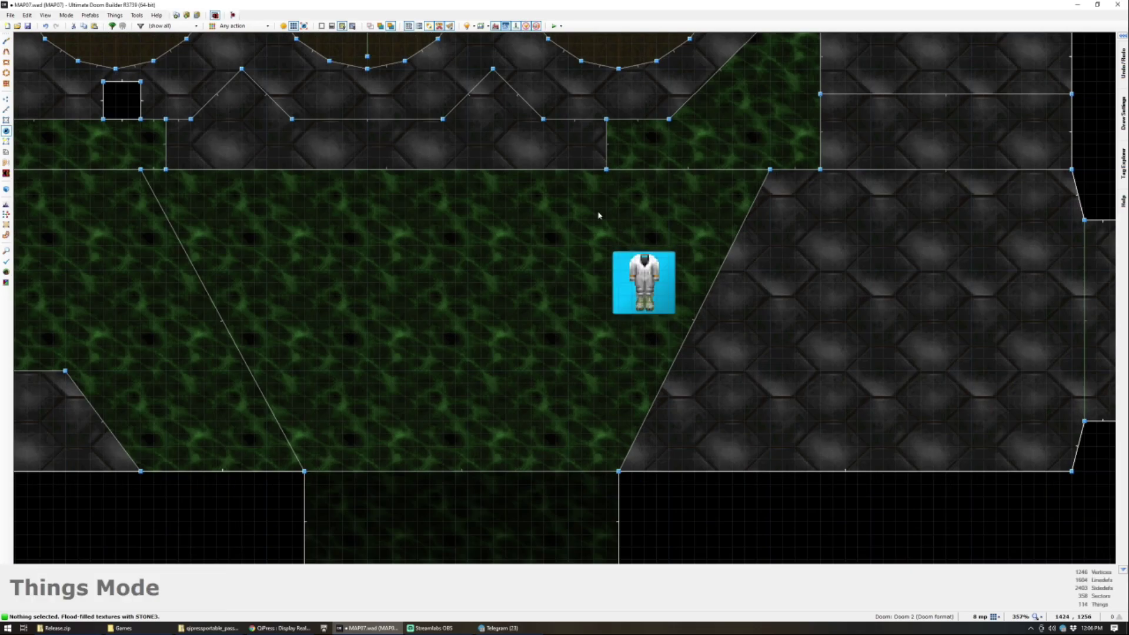
scroll(598, 215, down, 2)
Step: Inspect the tank platform and the yellow keycard alcove in the 3D view
key(q)
key(w)
key(w)
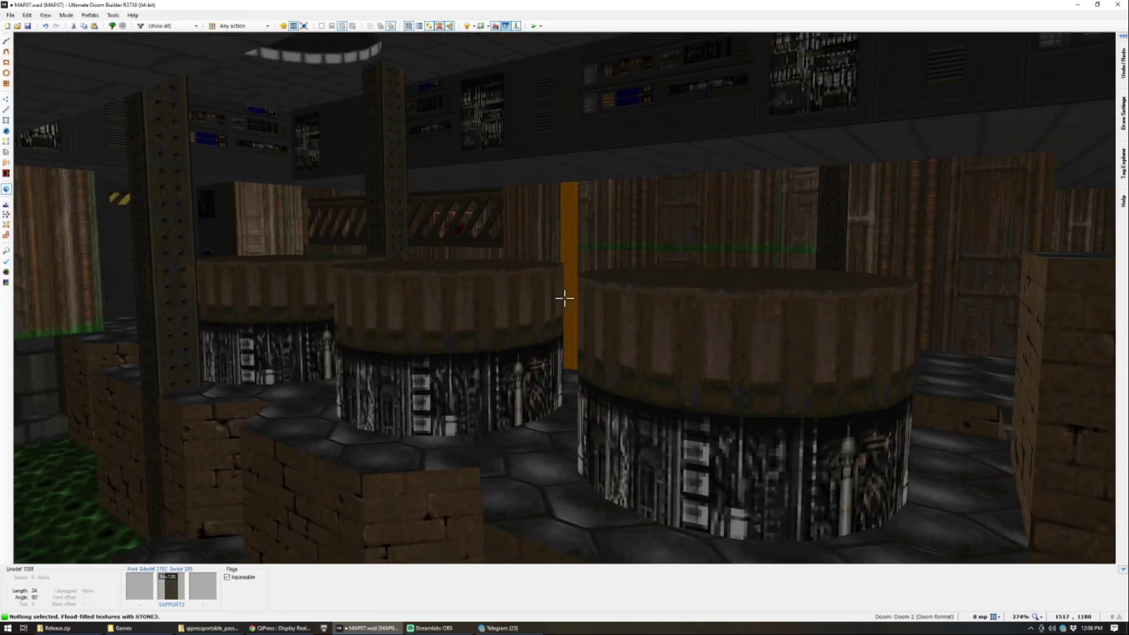
key(w)
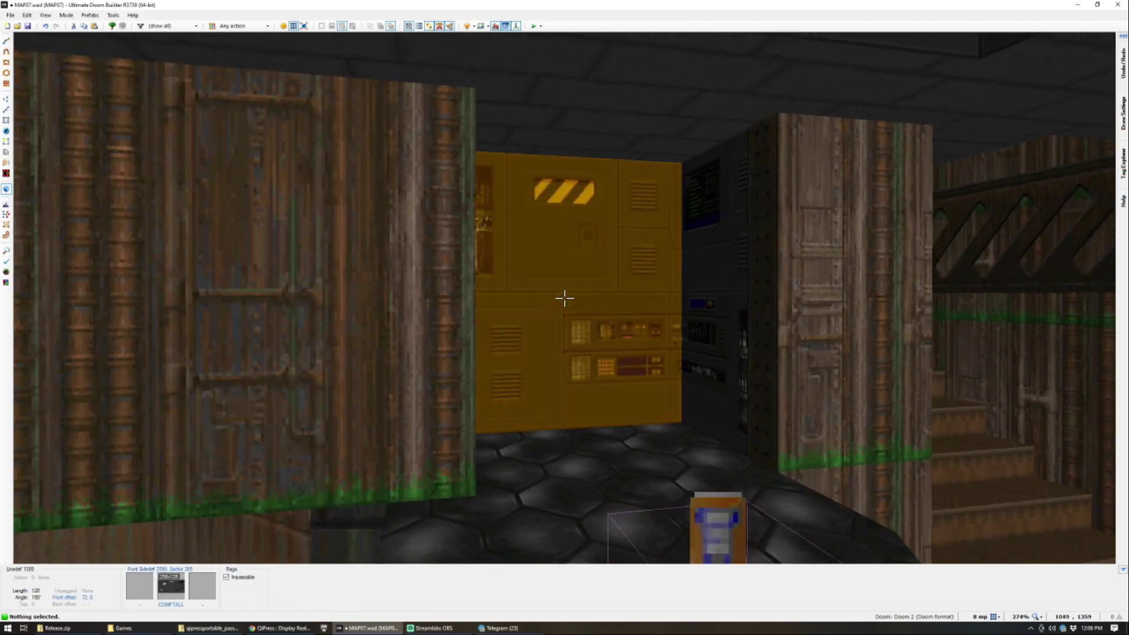
key(w)
key(q)
key(q)
Step: Paste the BROWN1 texture on the wall of the passage ledge beside the pit and undo the last auto-alignment
key(w)
key(w)
key(ctrl+v)
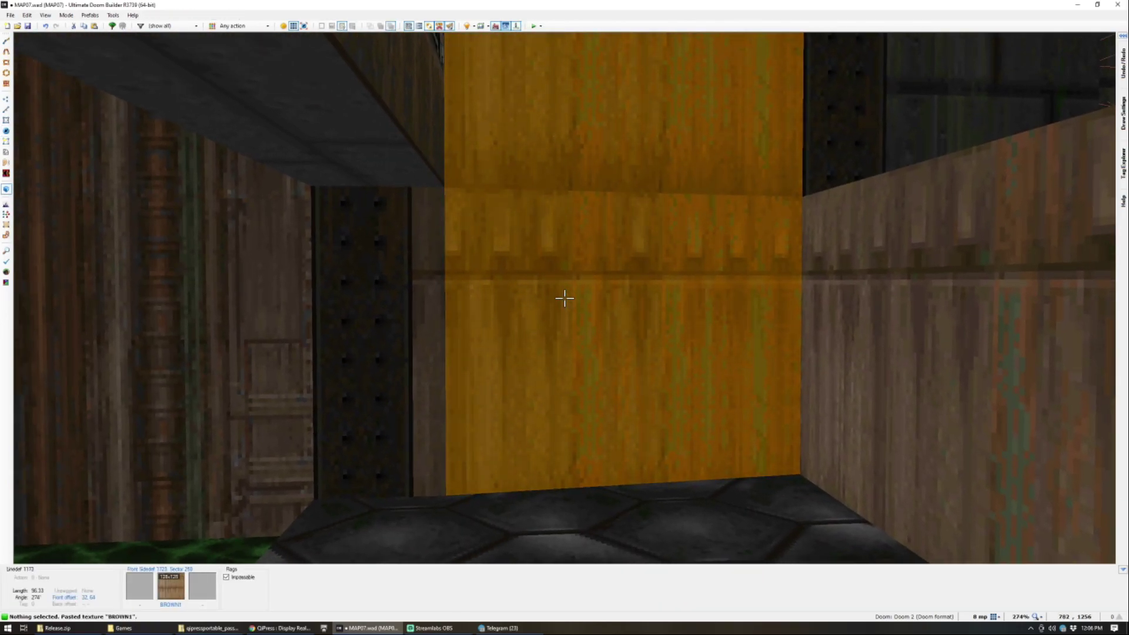
key(ctrl+z)
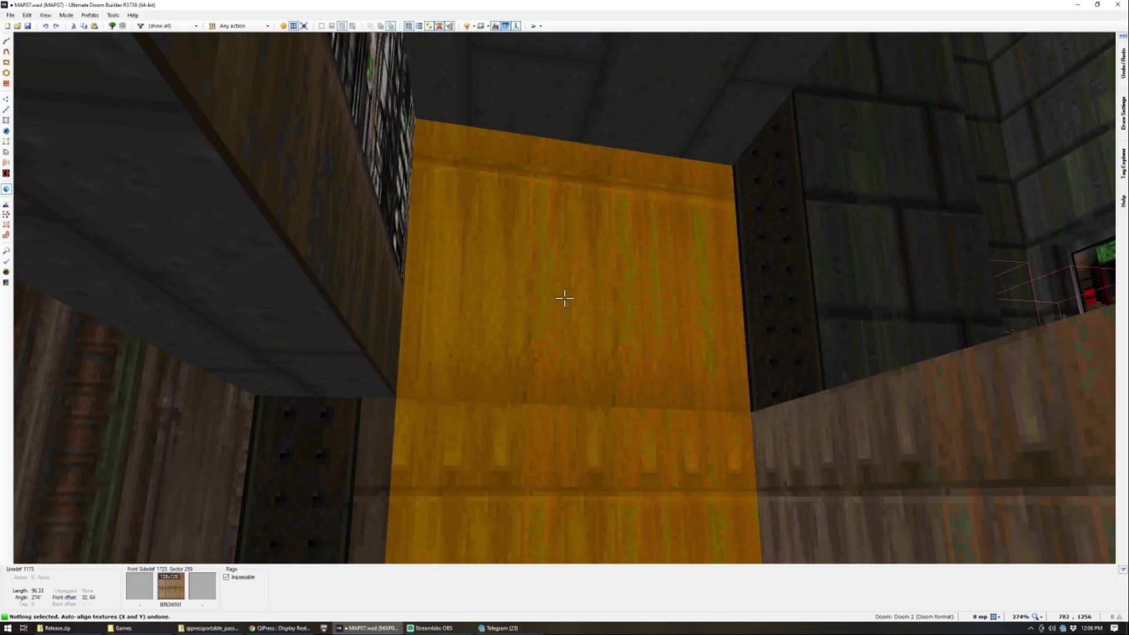
Step: Auto-align the textures of the walls around the passage ledge and support column, and paste BROWN1 on the ledge wall
key(w)
key(w)
key(w)
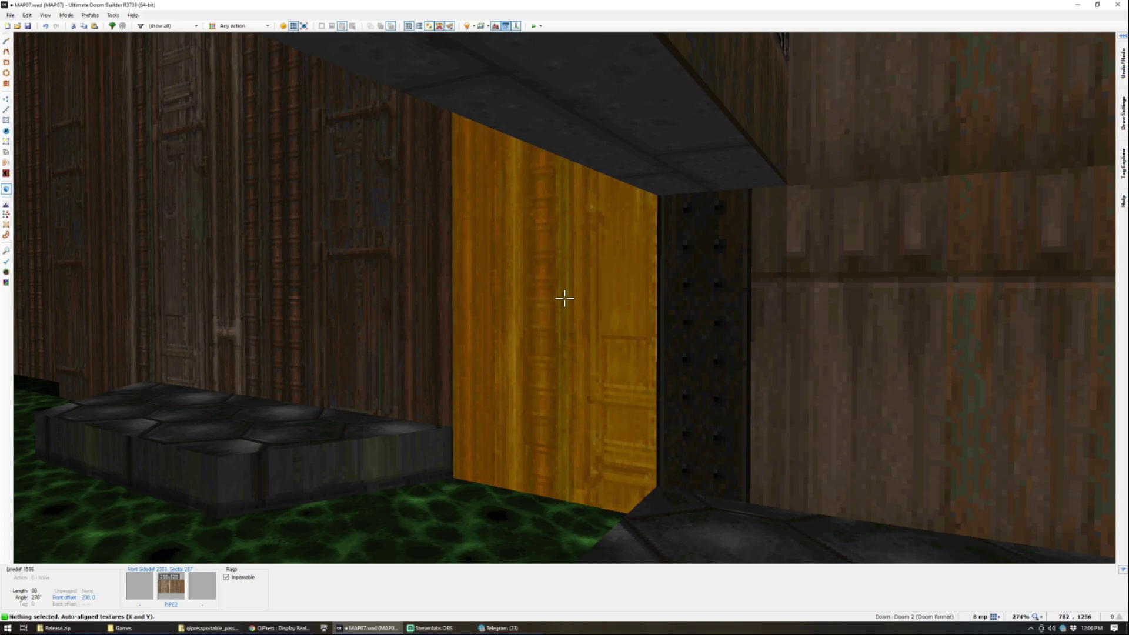
key(ctrl+a)
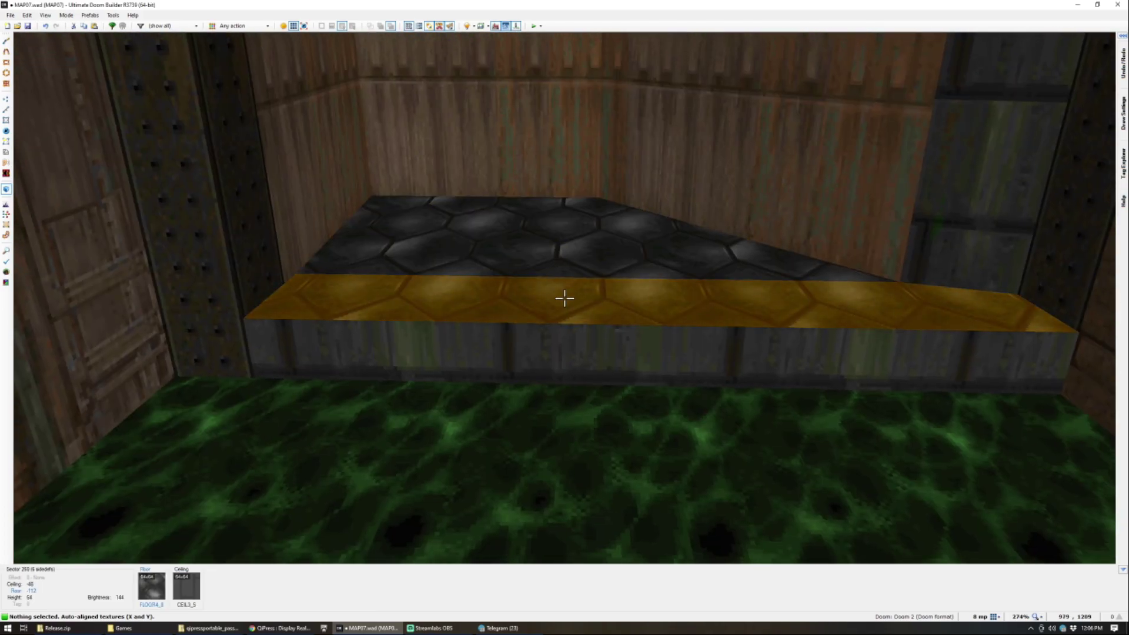
click(565, 299)
key(w)
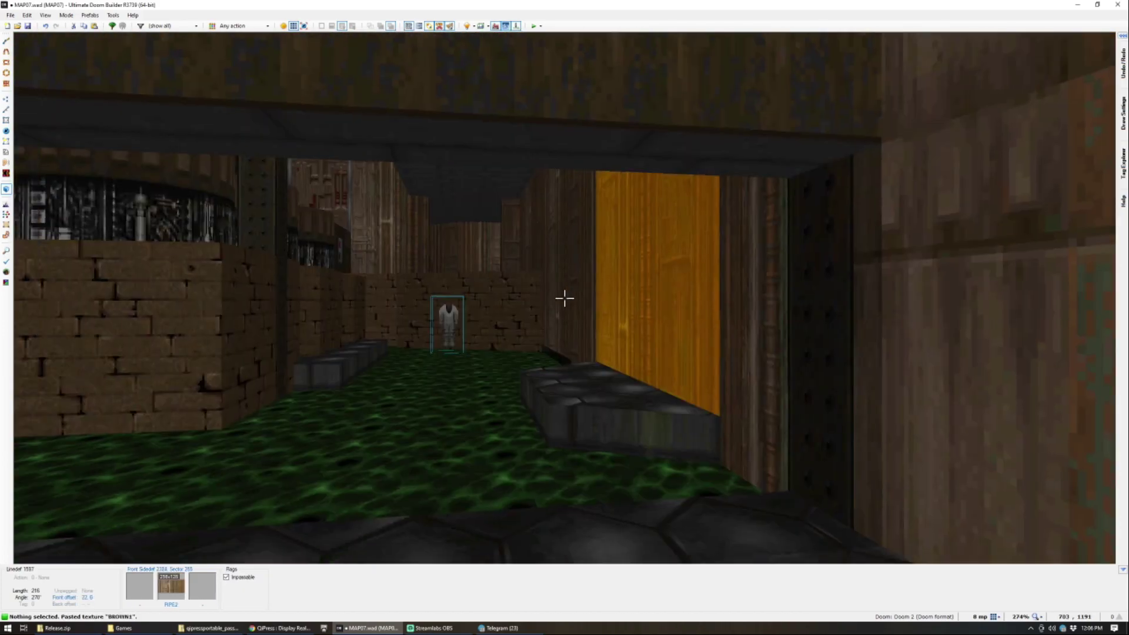
Step: Flood-fill the PIPE6 wall between the metal railing and the support column with PIPE2, and auto-align the textures
key(s)
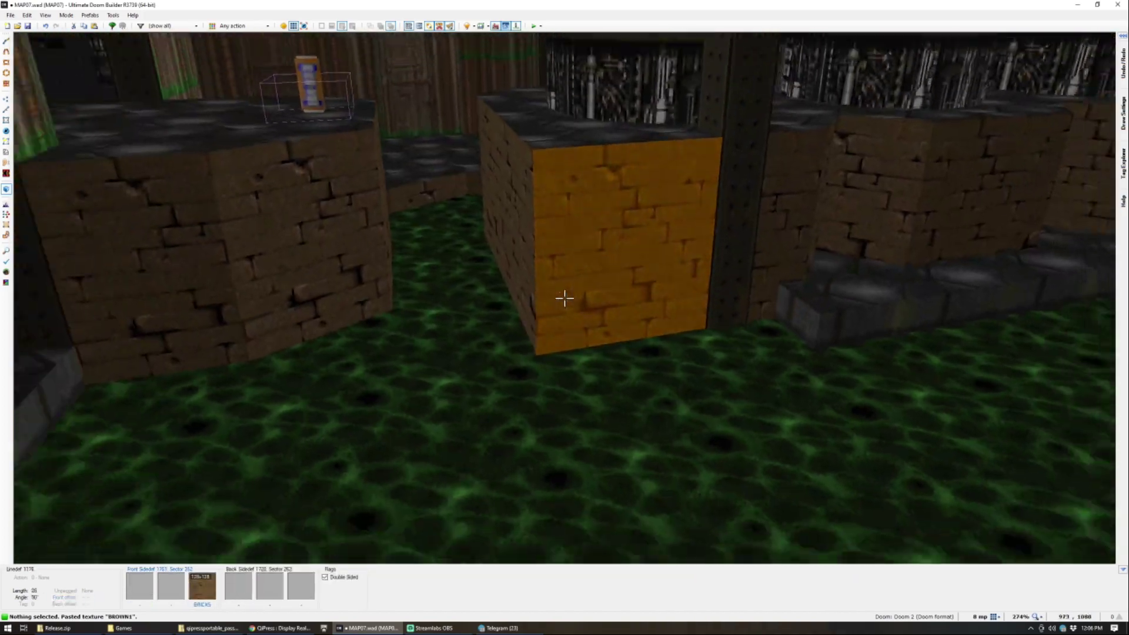
key(w)
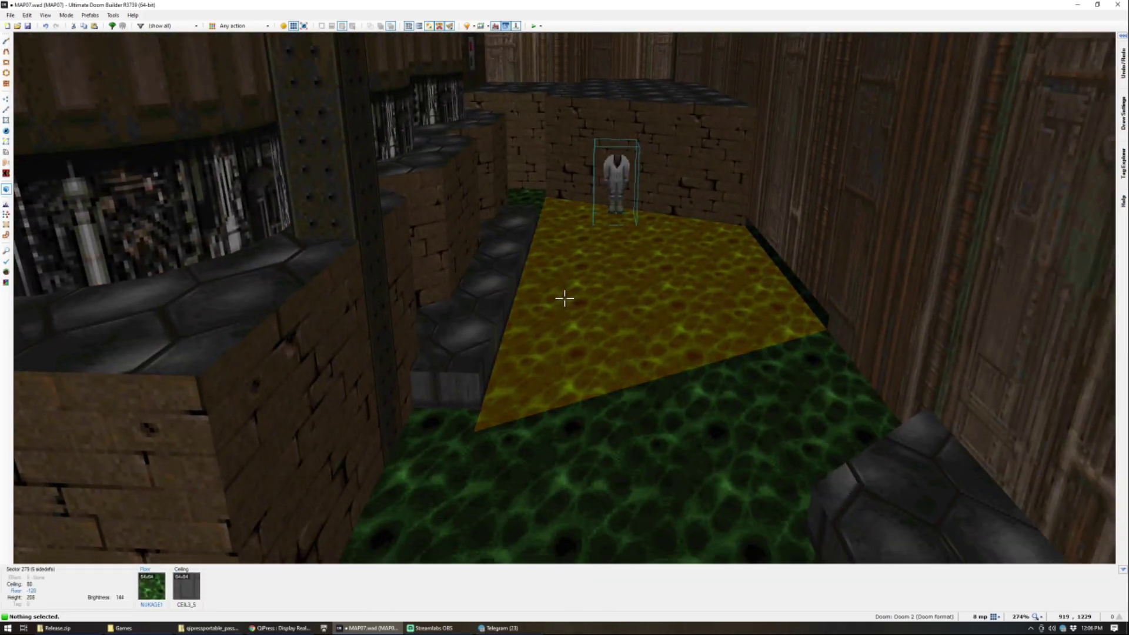
key(w)
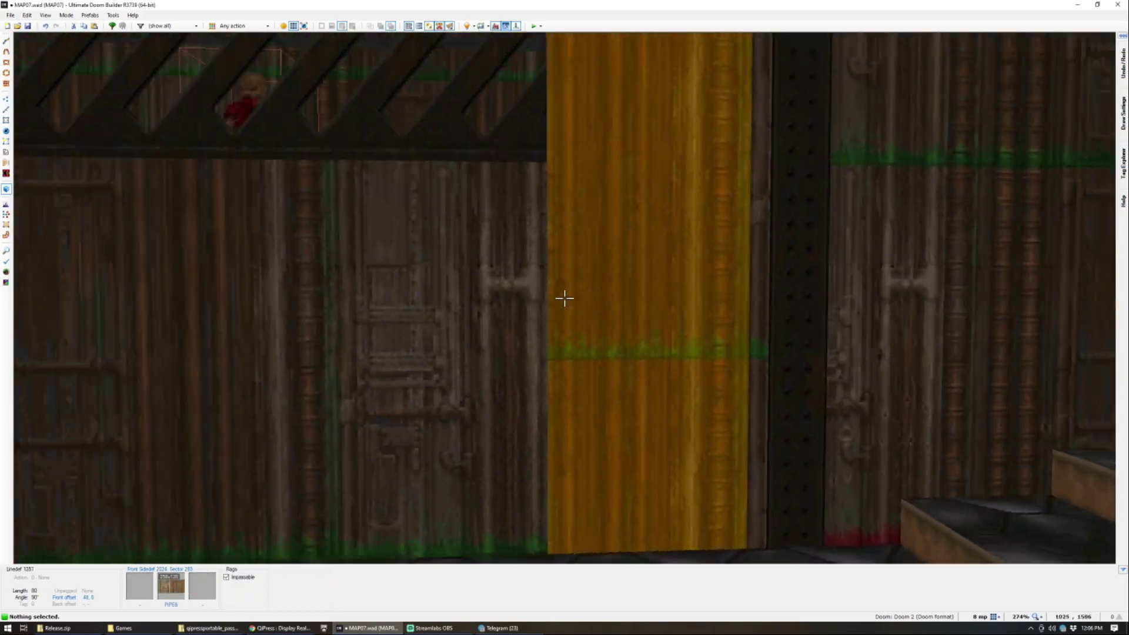
key(w)
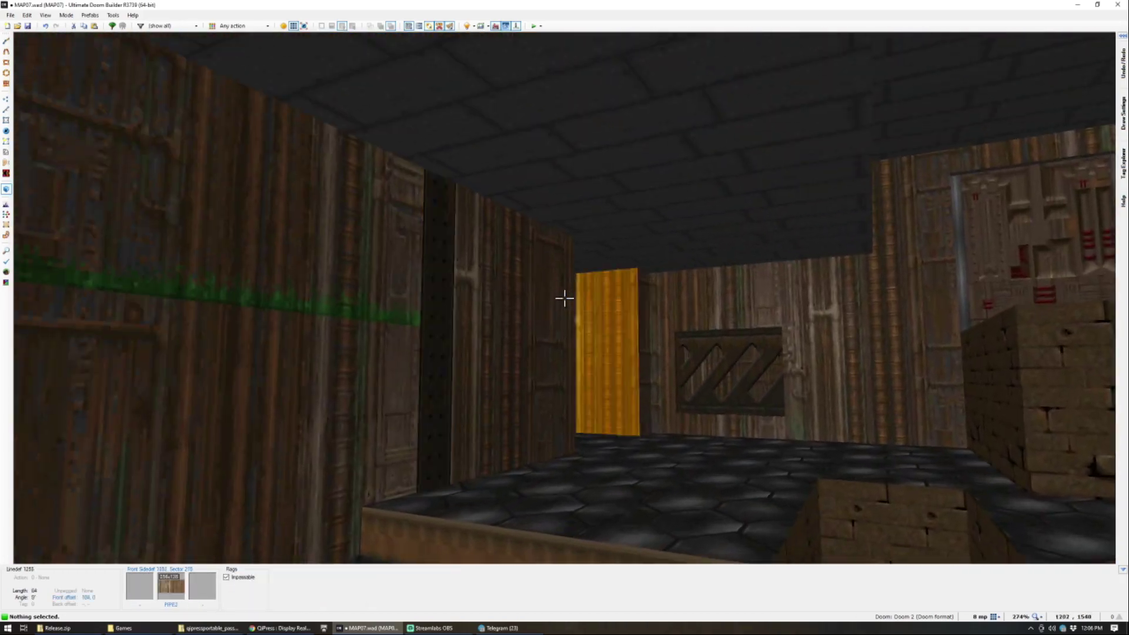
key(ctrl+c)
key(w)
key(ctrl+shift+v)
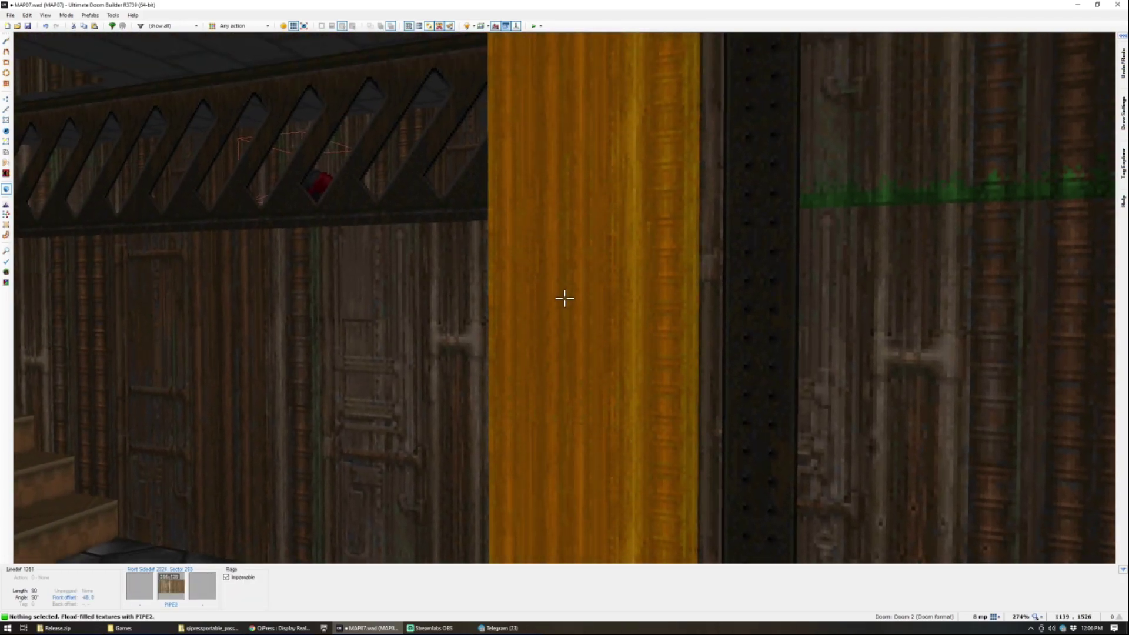
key(w)
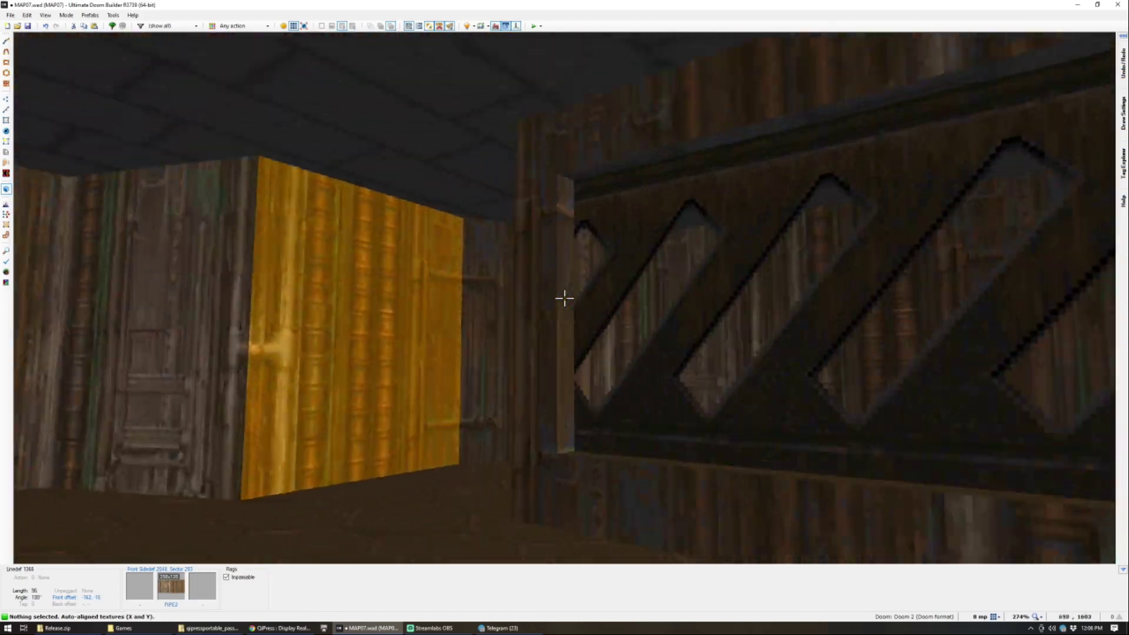
Step: Check the corridor behind the metal railing and save the map
key(w)
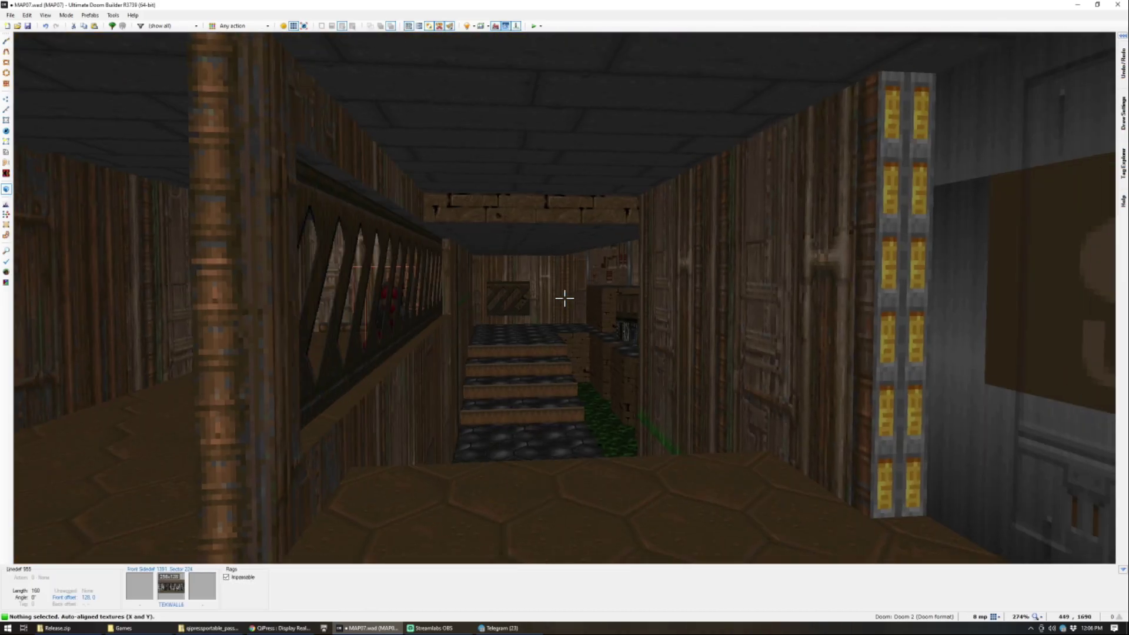
key(w)
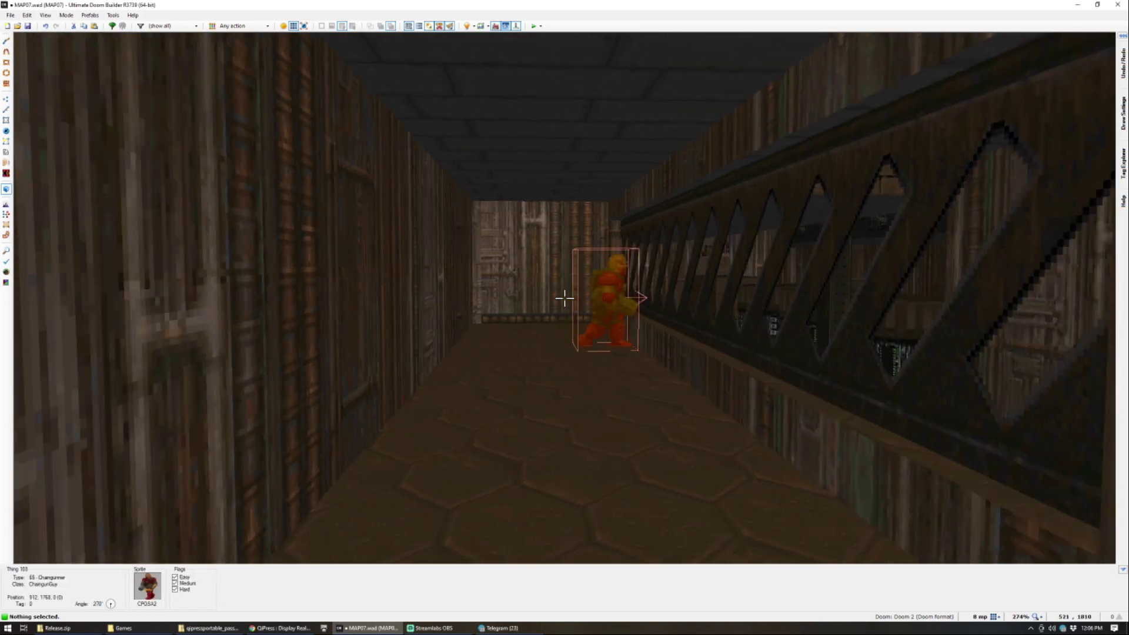
key(q)
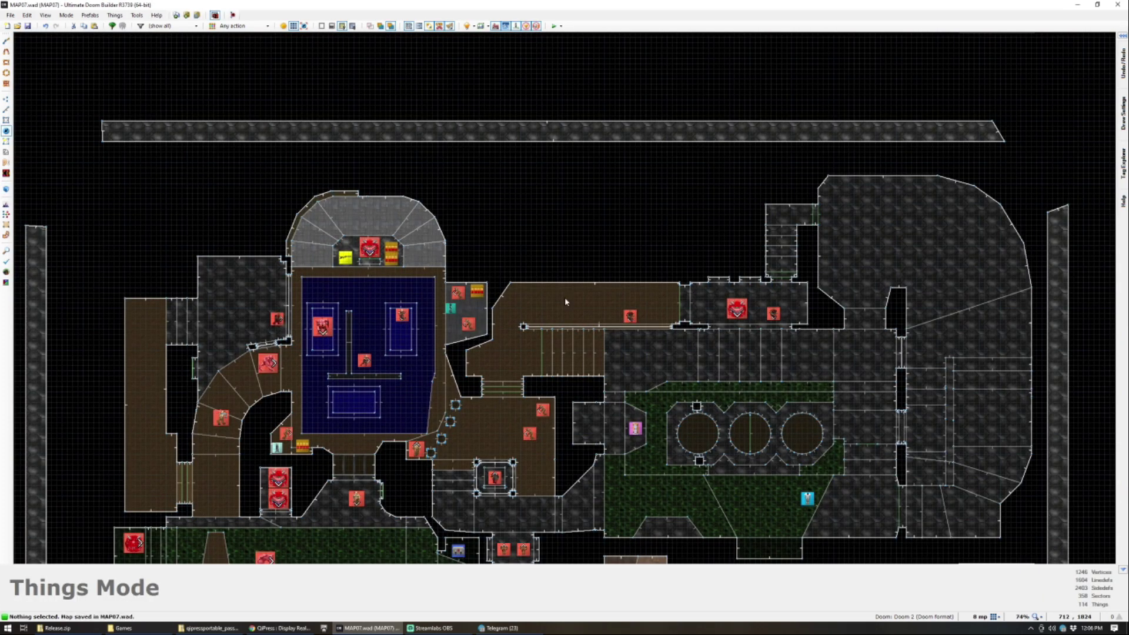
Step: Draw a recess 24 units deep and 192 units long on the west wall of the dark strip beyond the start area's windows
scroll(566, 302, down, 7)
scroll(470, 461, up, 5)
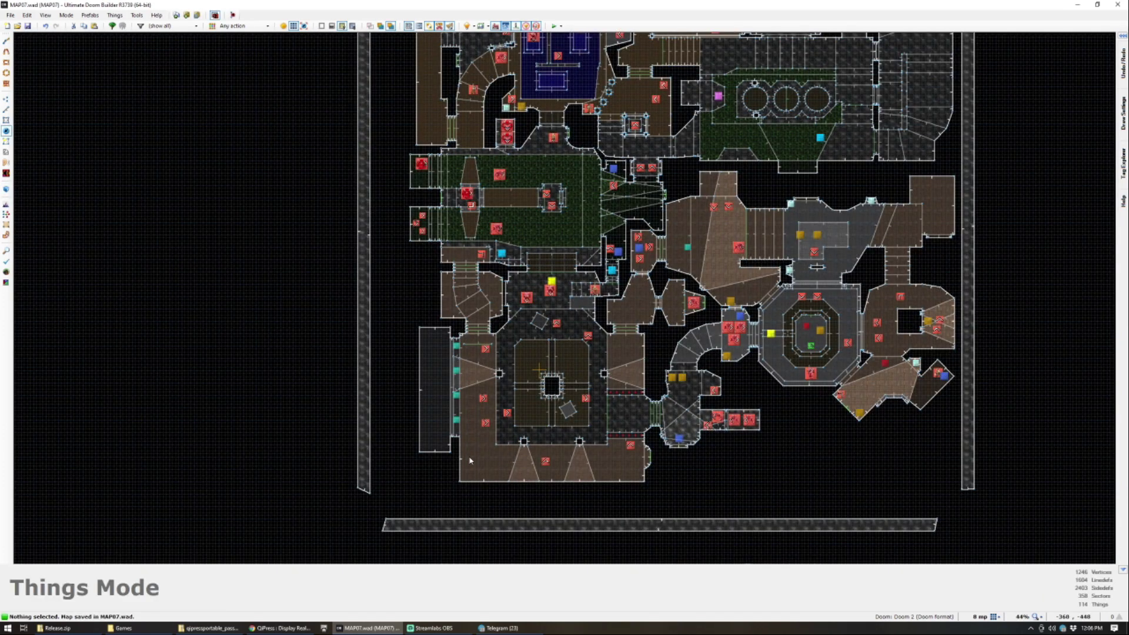
scroll(470, 461, up, 5)
scroll(454, 474, down, 4)
scroll(366, 308, up, 4)
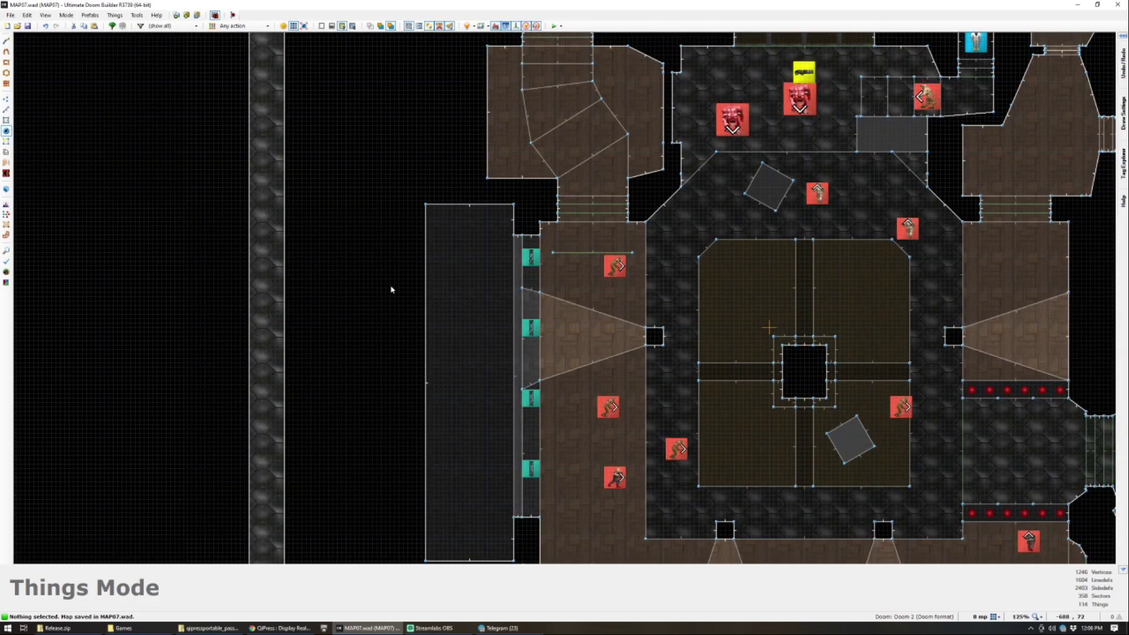
scroll(391, 290, up, 1)
key(d)
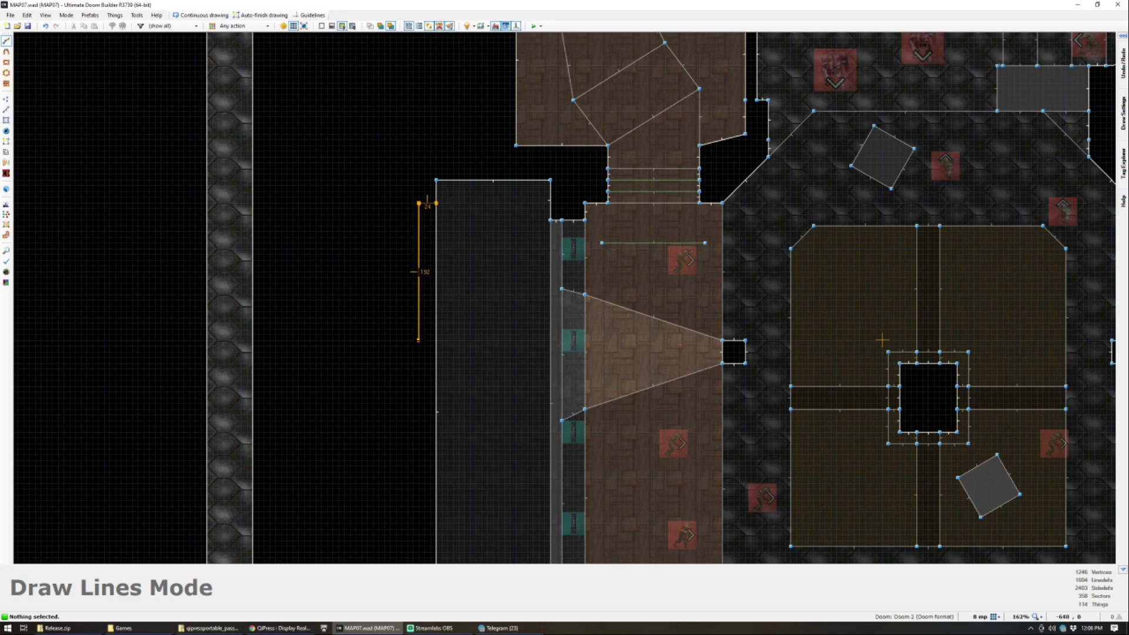
right_click(436, 340)
Step: Paste a copy of the new recess onto the same wall of the dark strip, 128 units south of the first one
key(s)
key(ctrl+v)
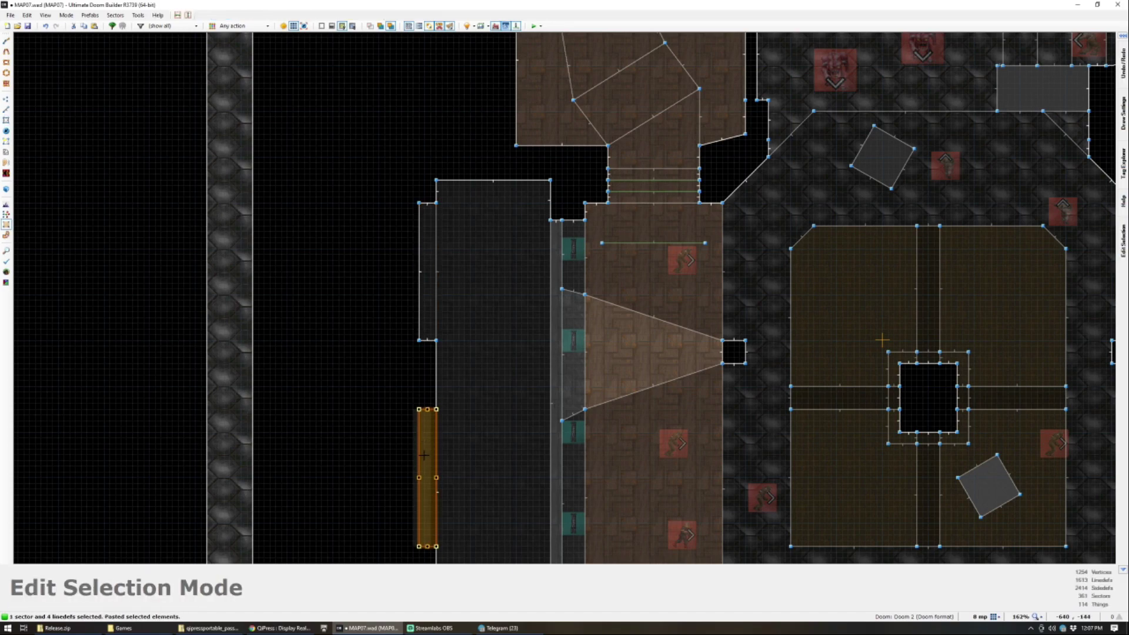
click(380, 448)
scroll(376, 445, down, 3)
scroll(369, 500, up, 3)
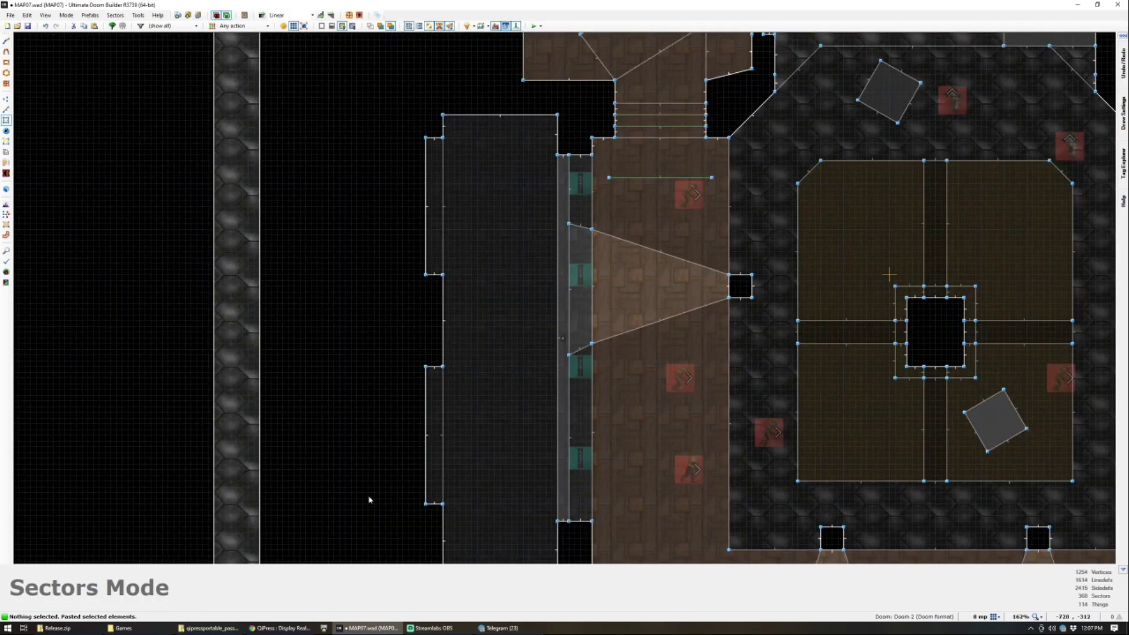
Step: Draw a narrow outer strip 608 units long and 56 units deep directly behind the two recesses
scroll(391, 145, up, 3)
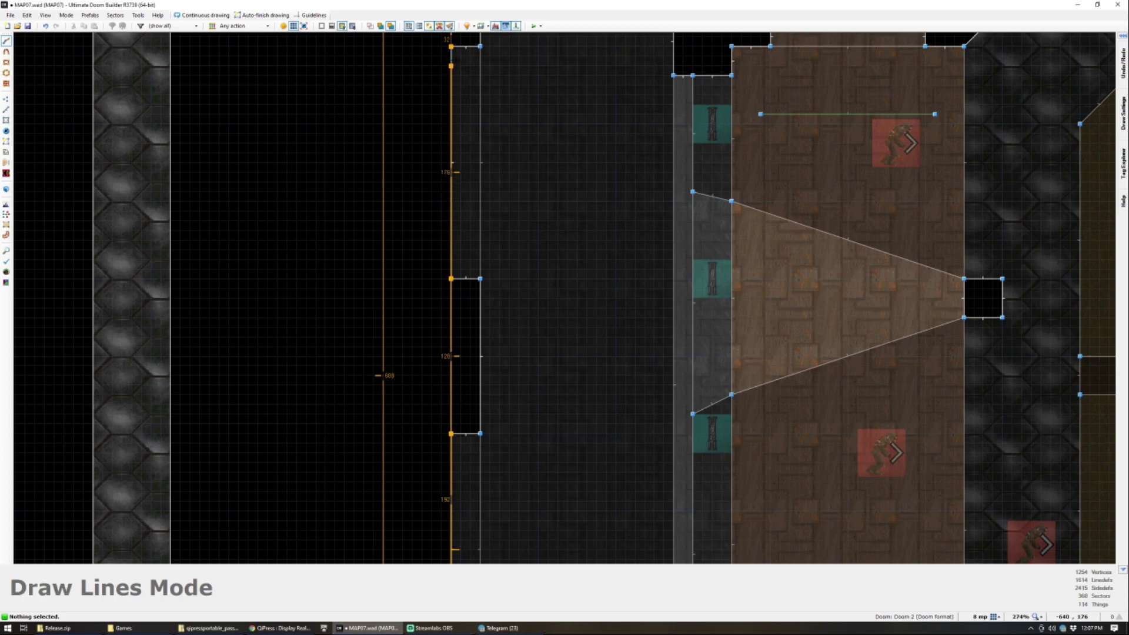
click(453, 48)
scroll(446, 213, down, 2)
scroll(432, 187, up, 2)
scroll(453, 134, down, 2)
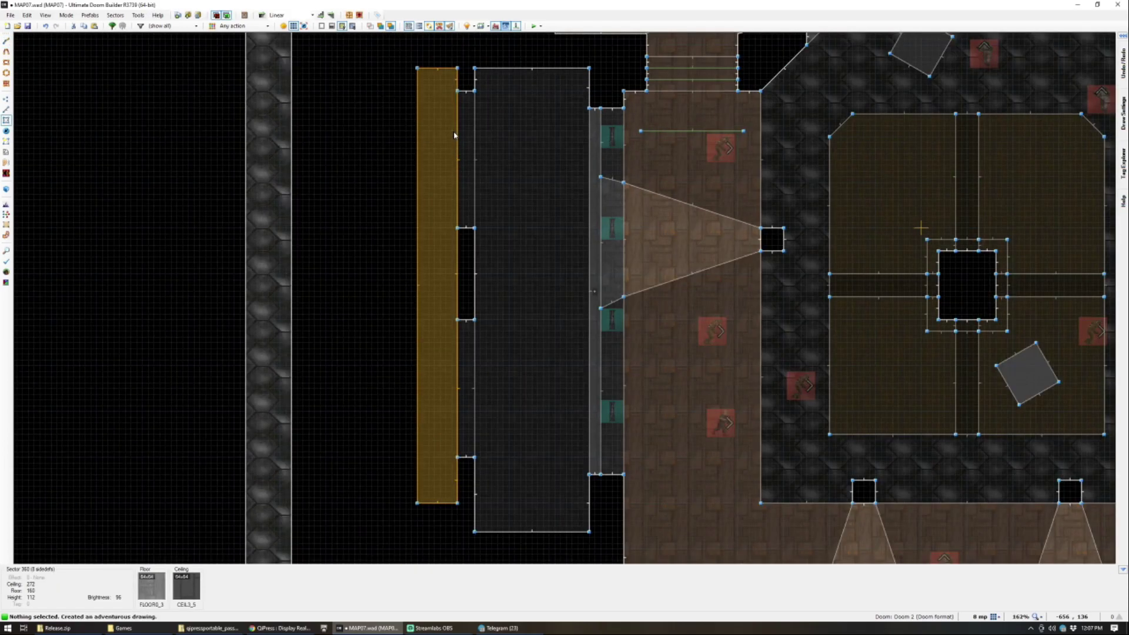
key(d)
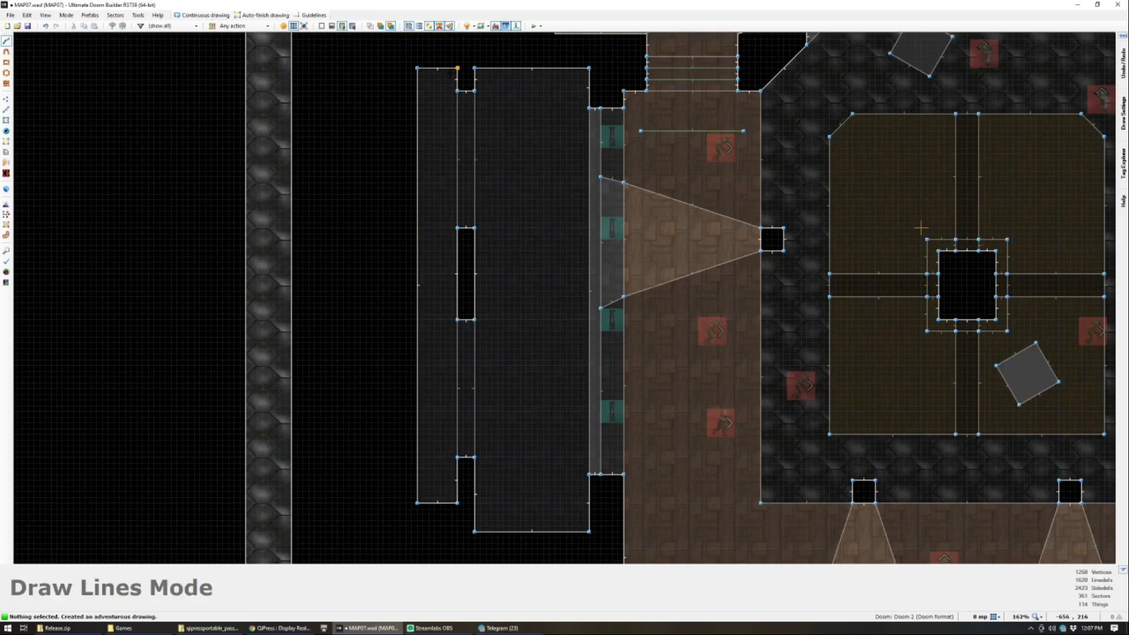
Step: Set the northern recess's floor height to 192 and its ceiling height to 256 to form a window
key(w)
key(e)
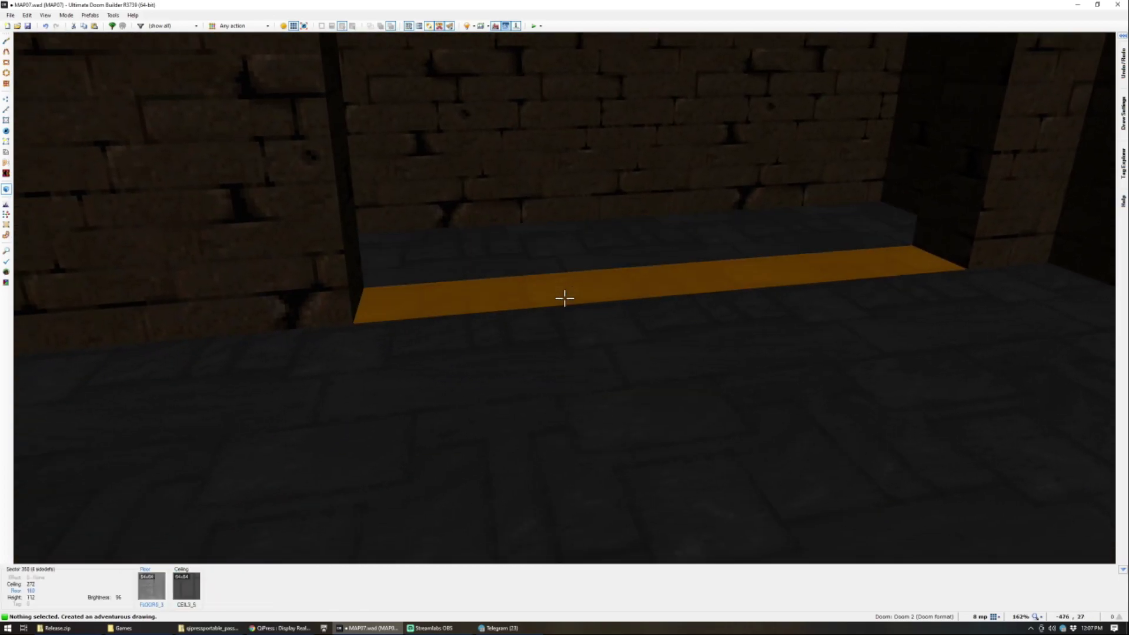
click(564, 298)
key(e)
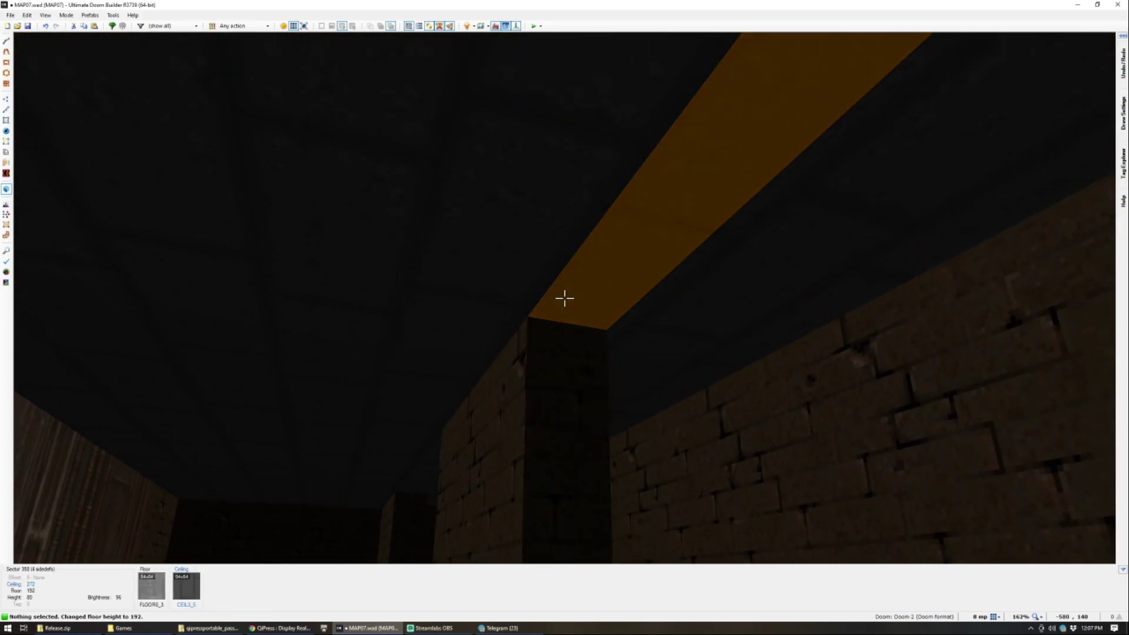
click(565, 298)
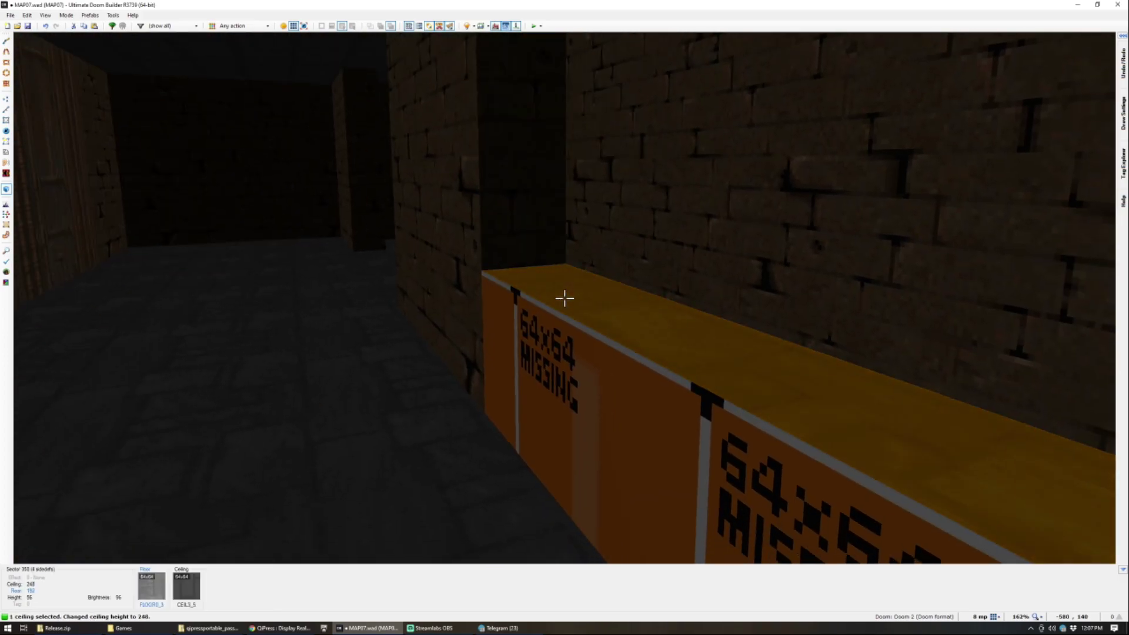
scroll(564, 298, down, 1)
scroll(565, 298, up, 2)
Step: Copy the BRICK5 wall texture and flood-fill the missing textures above and below the northern window
key(c)
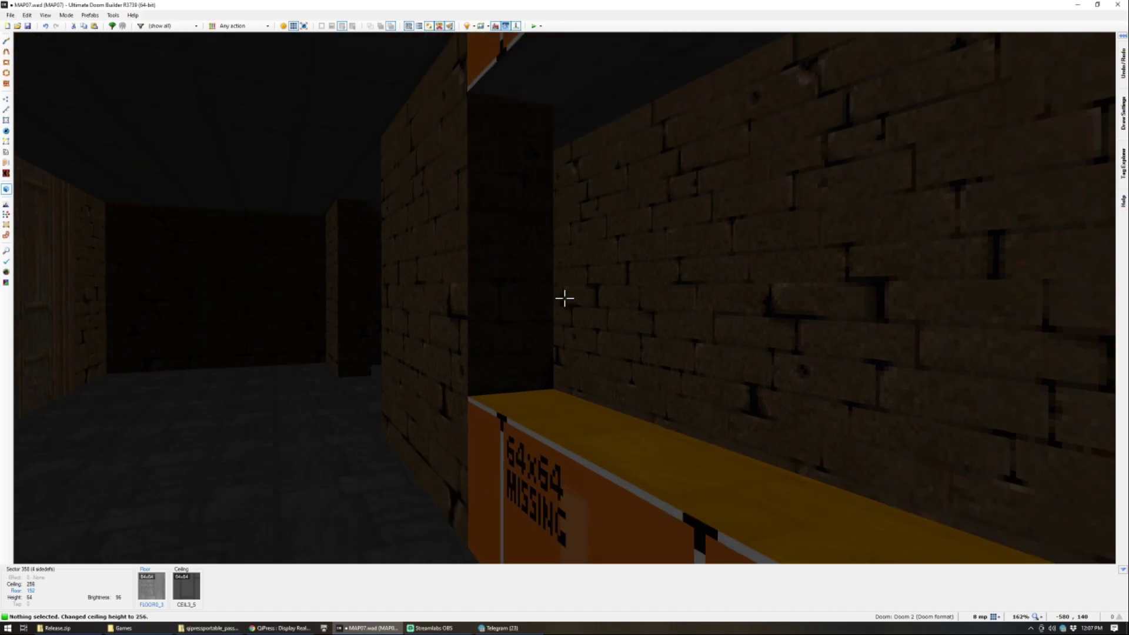
key(ctrl+c)
key(ctrl+shift+v)
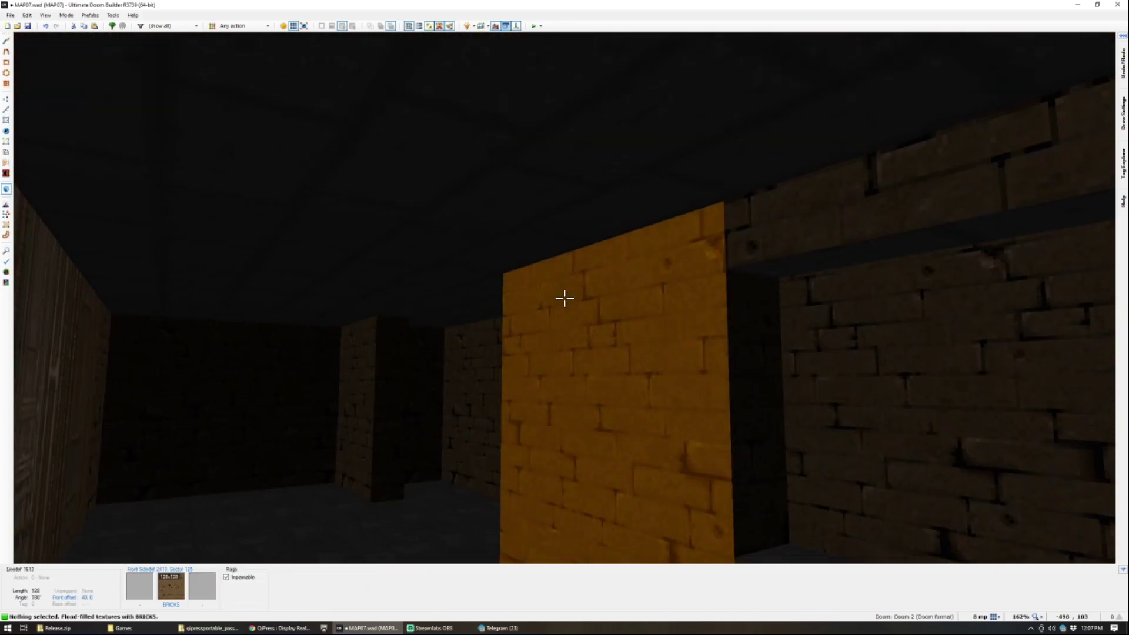
Step: Paste the finished window sector over the southern recess so both windows match
key(q)
scroll(564, 263, up, 1)
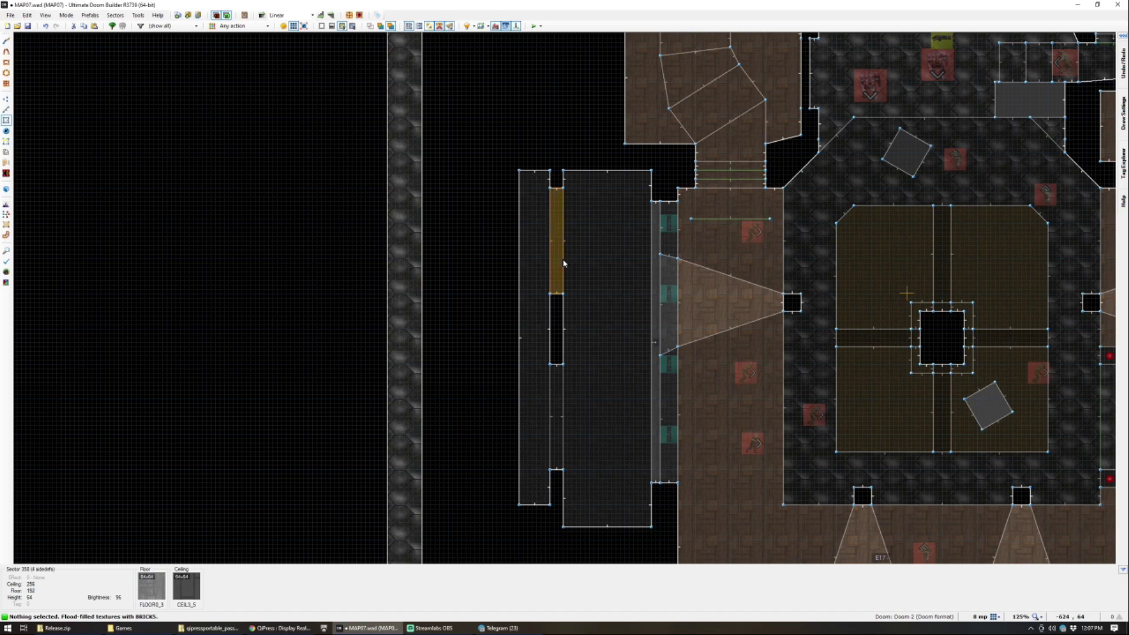
scroll(563, 469, up, 2)
key(ctrl+v)
key(q)
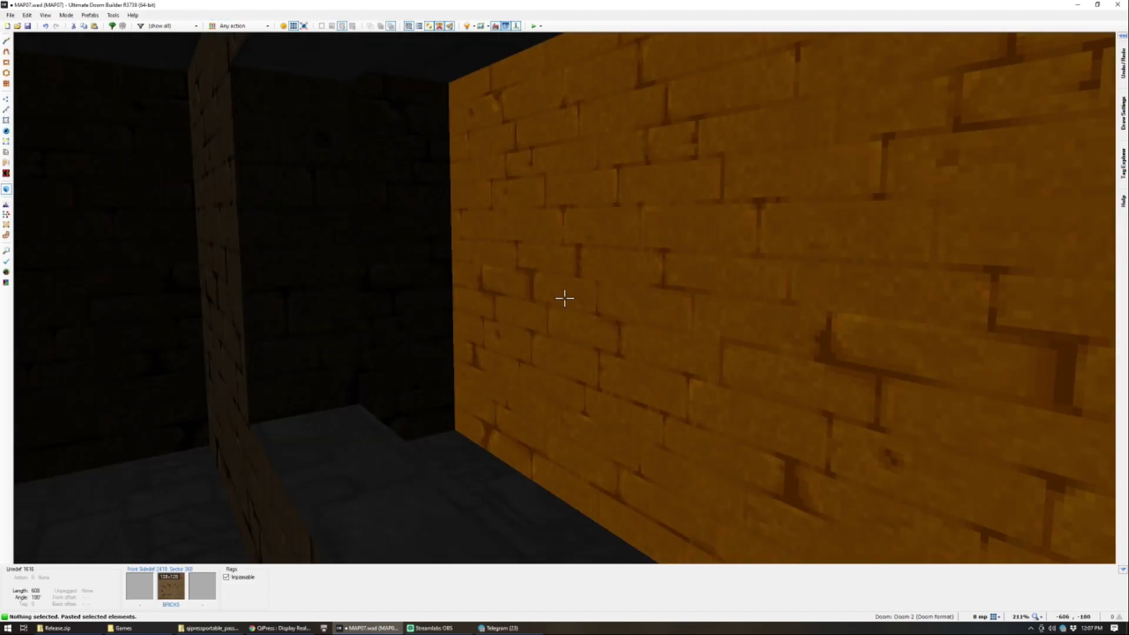
Step: Flood-fill the missing walls facing the outer strip with BRICK5, and set the outer strip's ceiling flat to F_SKY1
key(w)
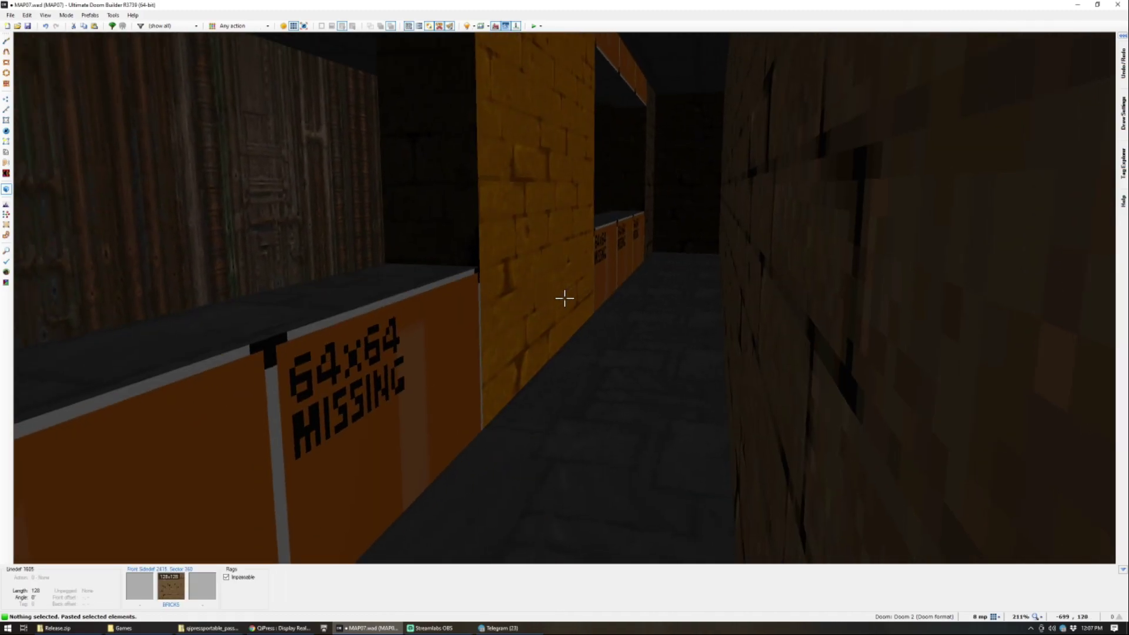
key(ctrl+shift+v)
key(w)
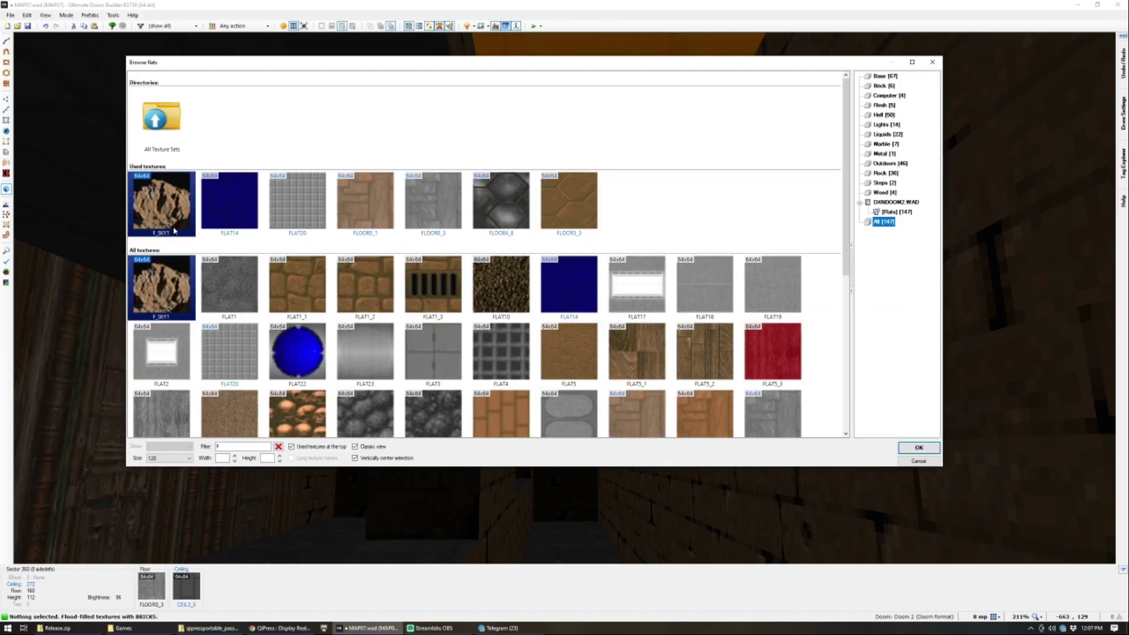
double_click(174, 230)
Step: Try sky ceiling heights of 200, 232 and 304 on the outer strip with enhanced rendering turned off
key(w)
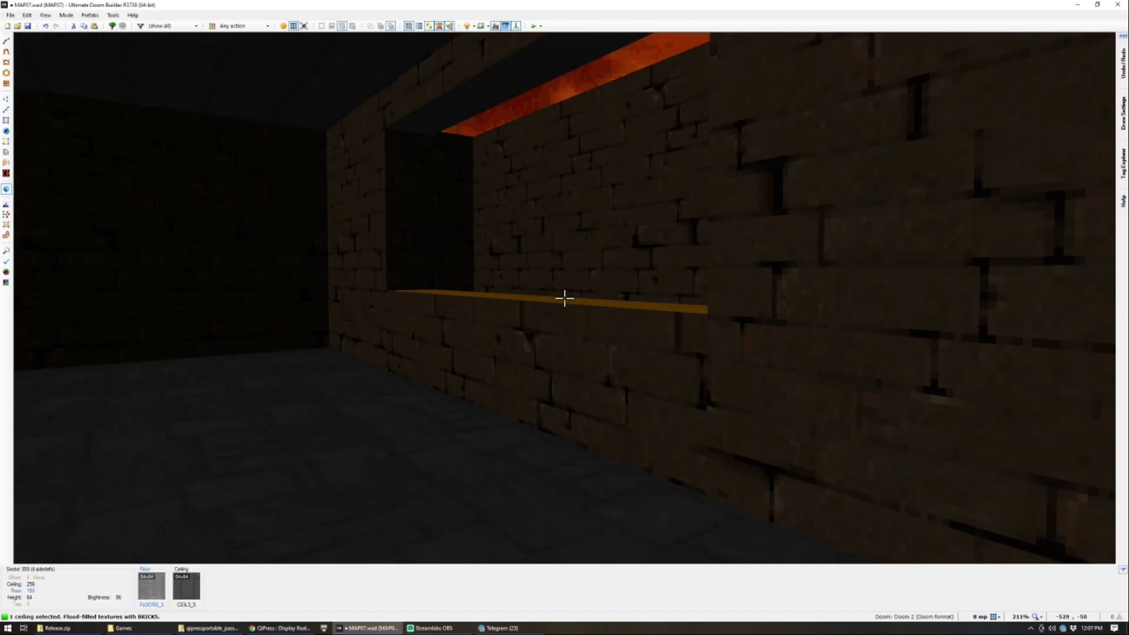
key(w)
key(w)
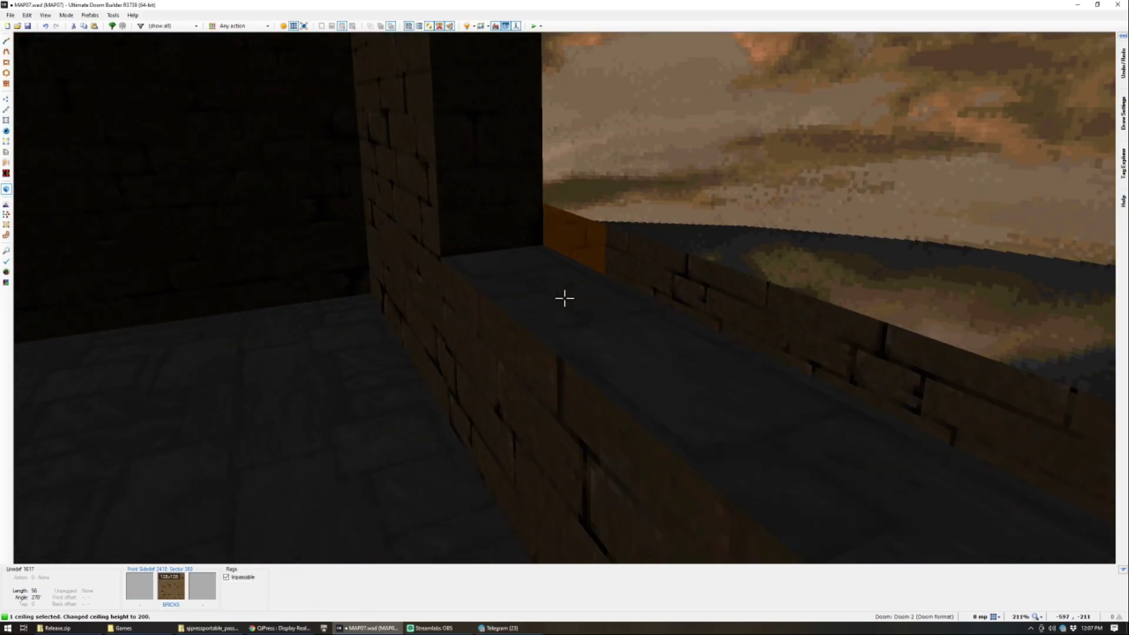
key(s)
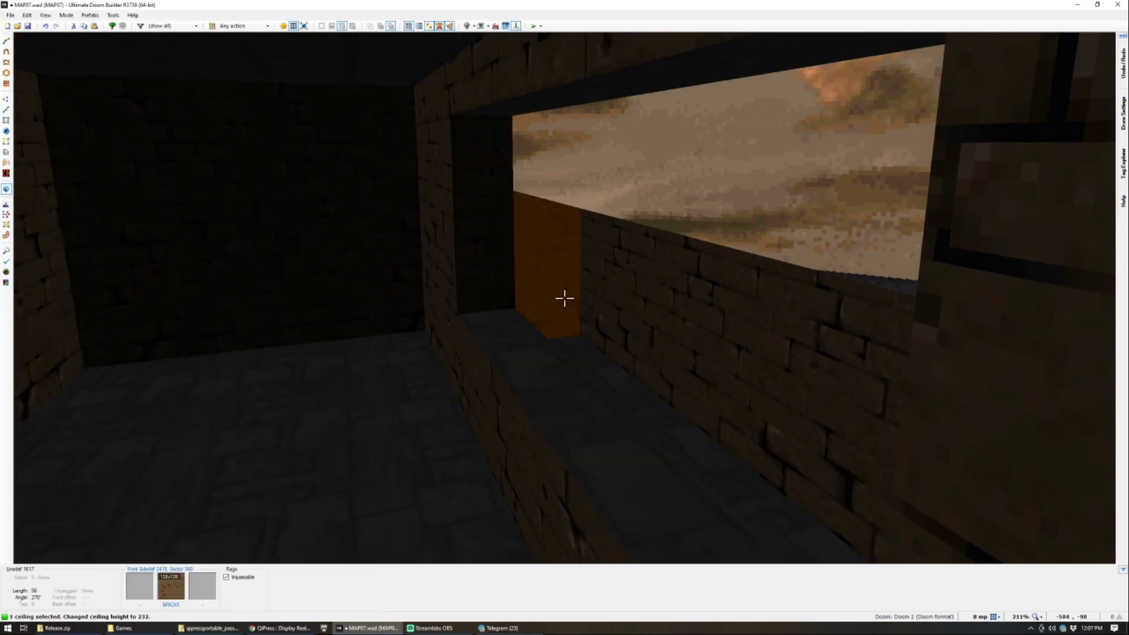
key(Tab)
scroll(565, 298, up, 6)
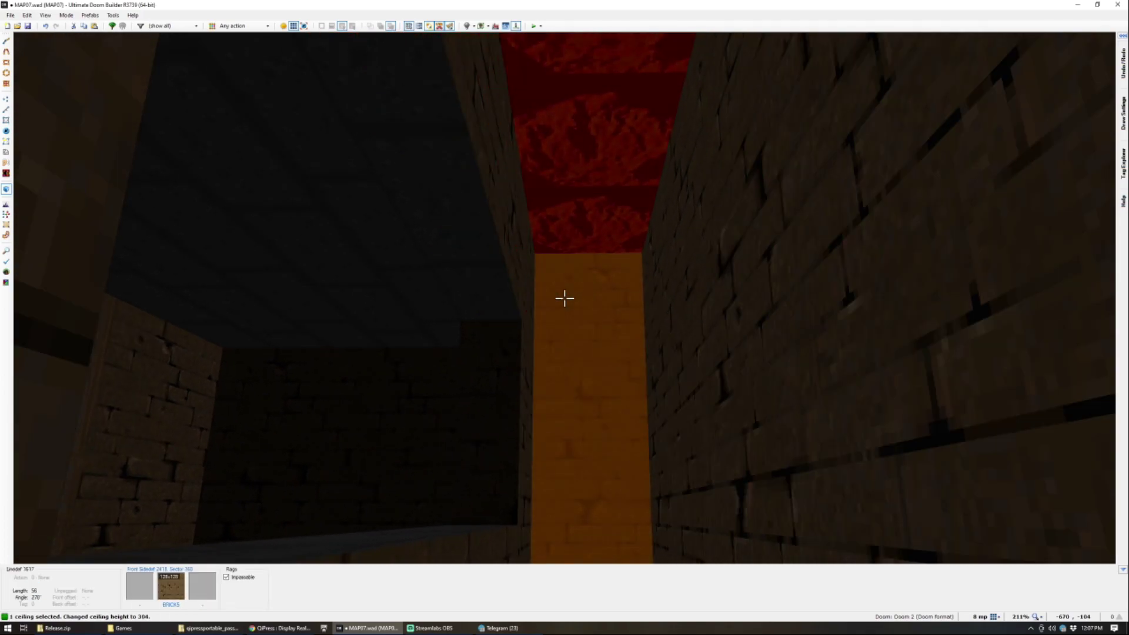
key(a)
key(w)
key(d)
key(s)
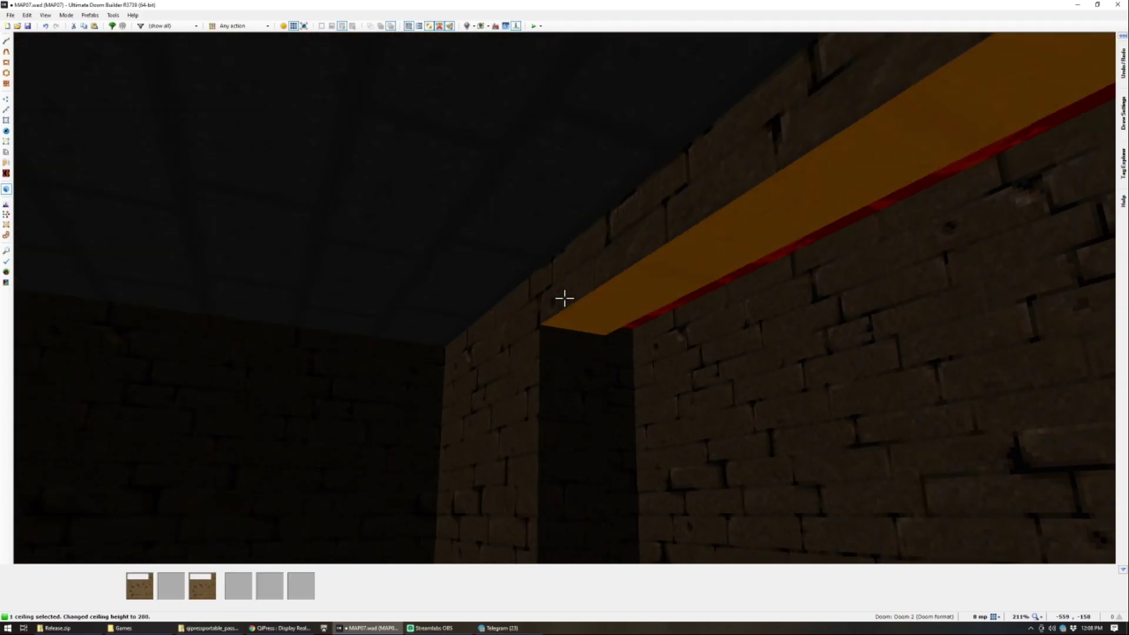
Step: Lower the outer strip's sky ceiling to 192, level with the window sills
scroll(565, 299, down, 5)
scroll(565, 298, down, 3)
key(w)
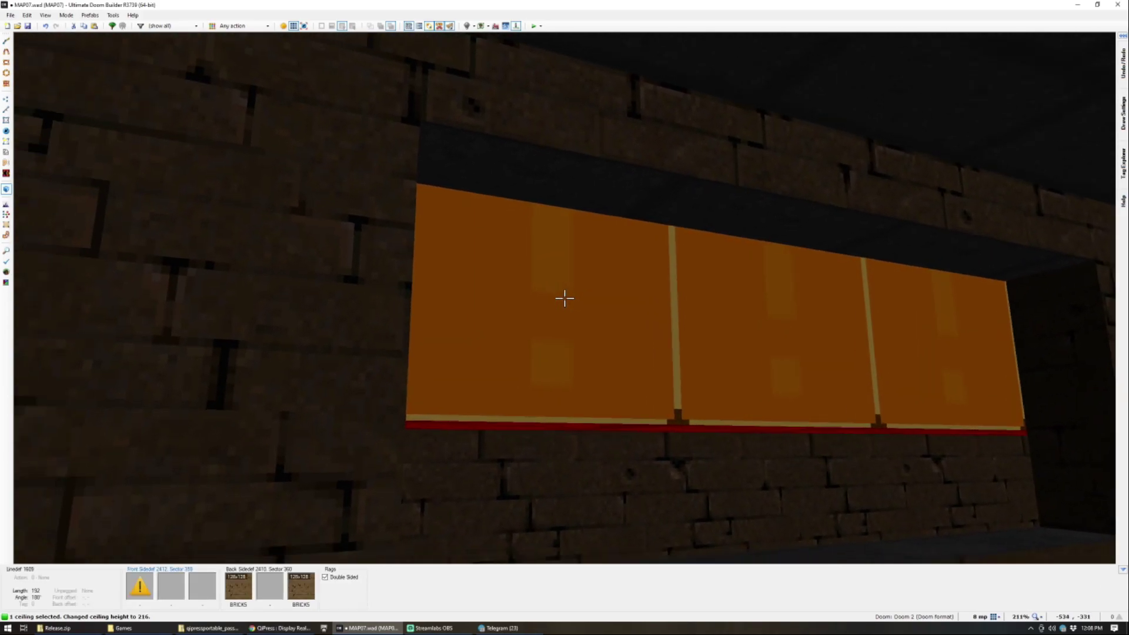
scroll(565, 298, down, 3)
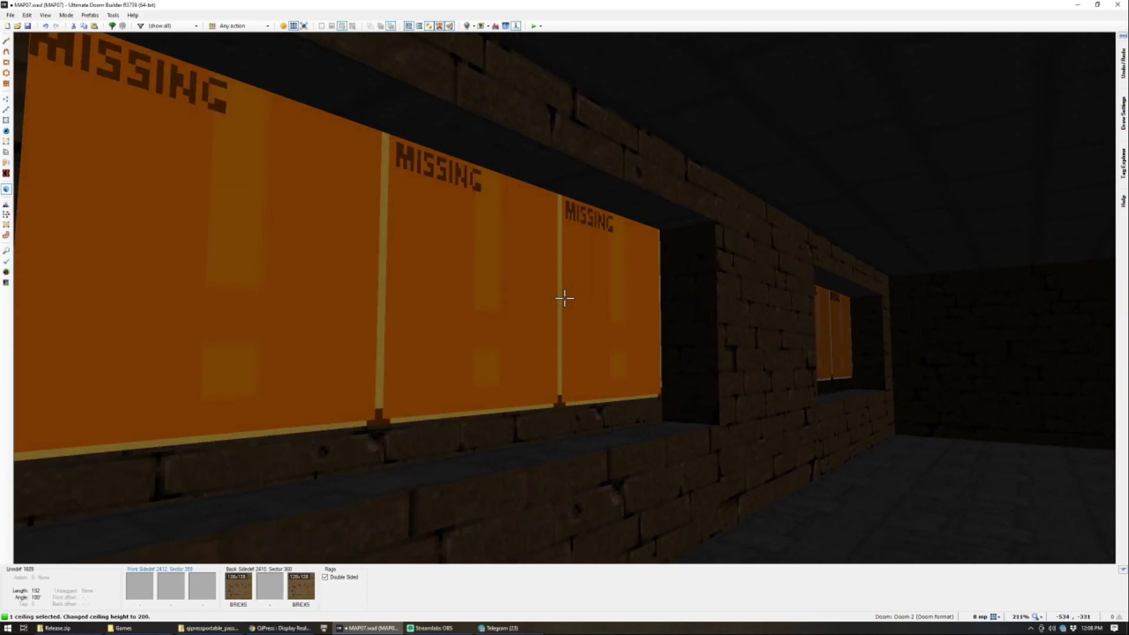
key(c)
key(s)
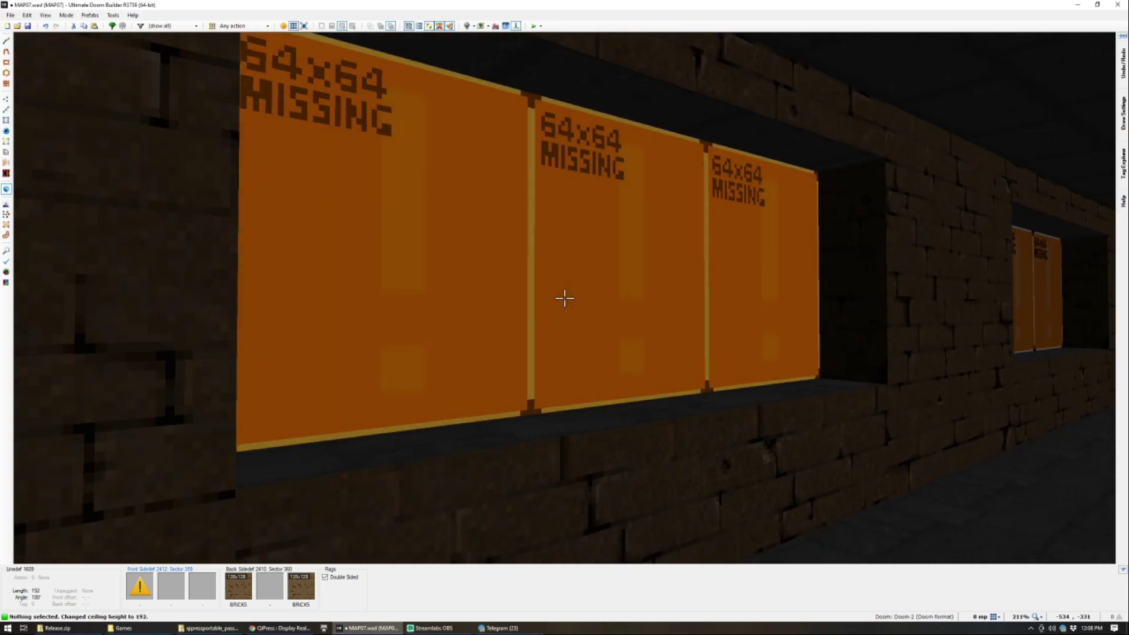
Step: Turn enhanced rendering back on and check how the sky looks through both windows
key(Tab)
key(w)
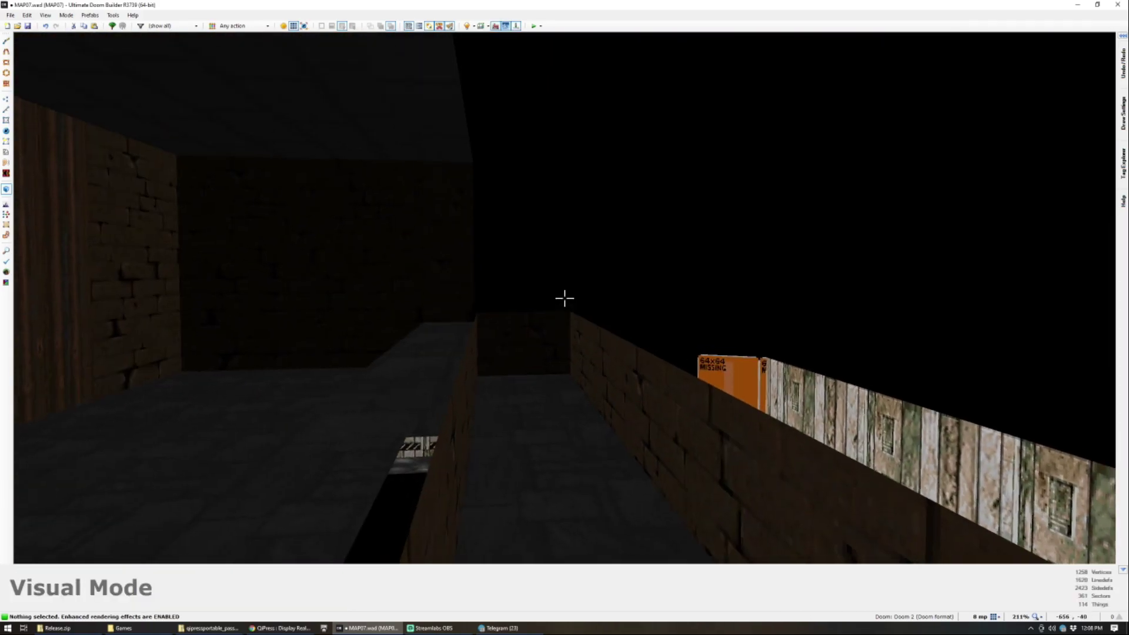
key(d)
key(a)
key(s)
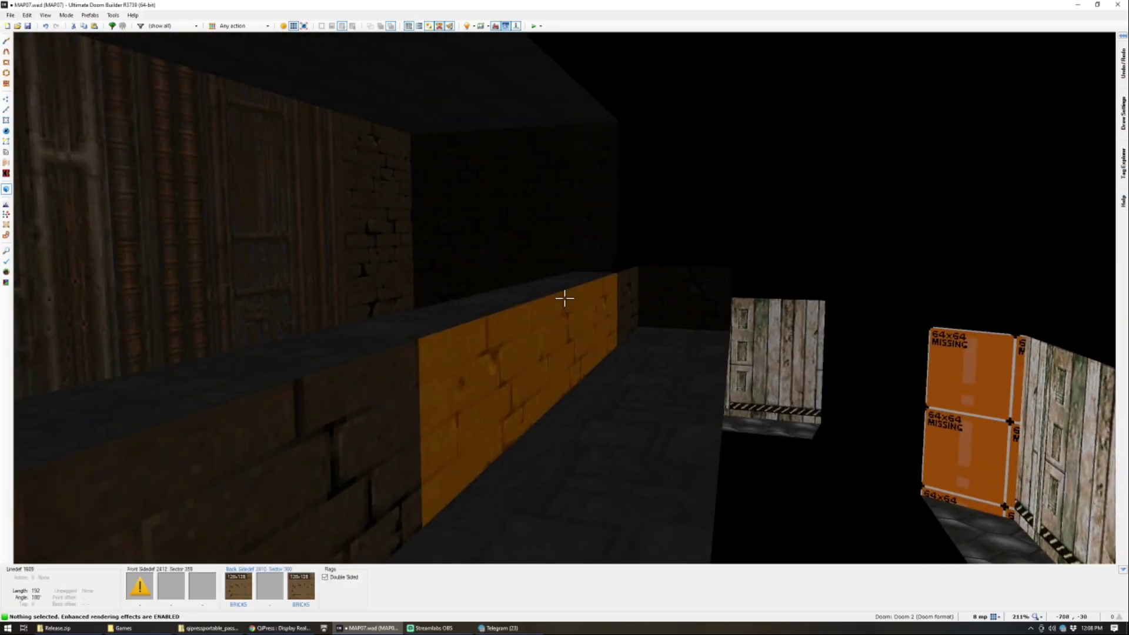
key(w)
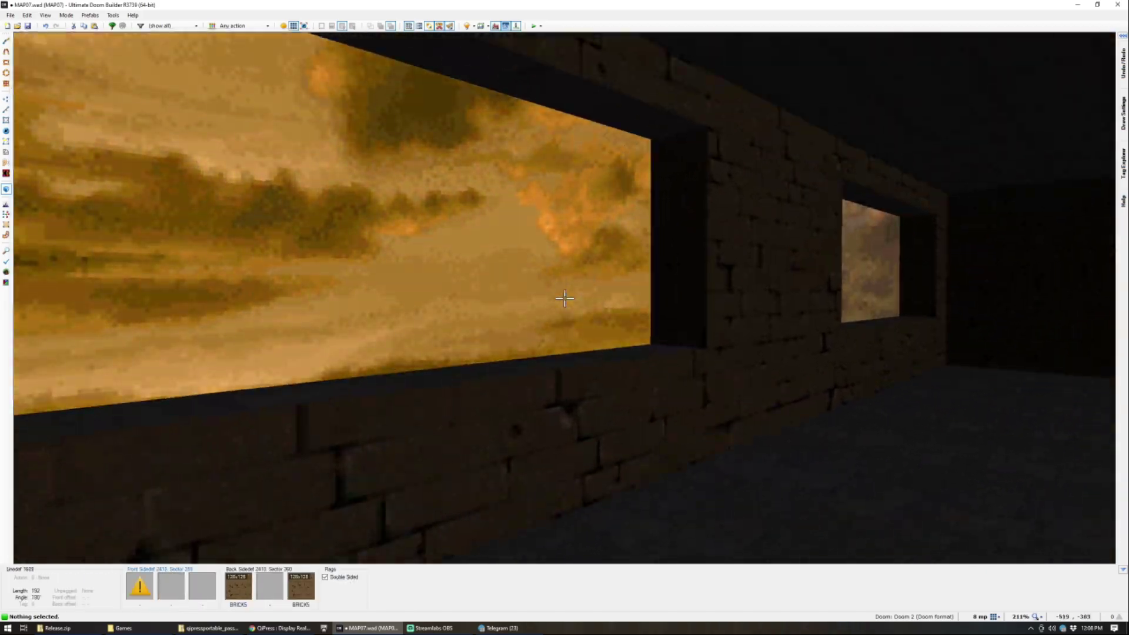
Step: Draw diagonal lines from the window corners across the dark strip to its east wall, outlining a light patch for each window
key(q)
scroll(565, 301, down, 2)
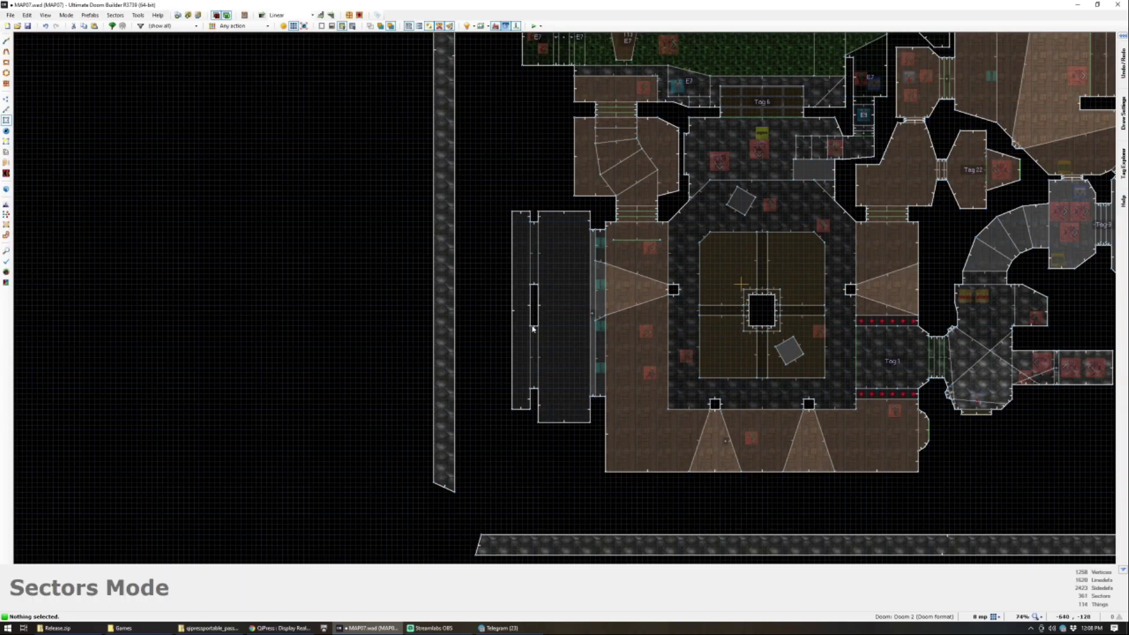
scroll(545, 301, up, 3)
key(ctrl+d)
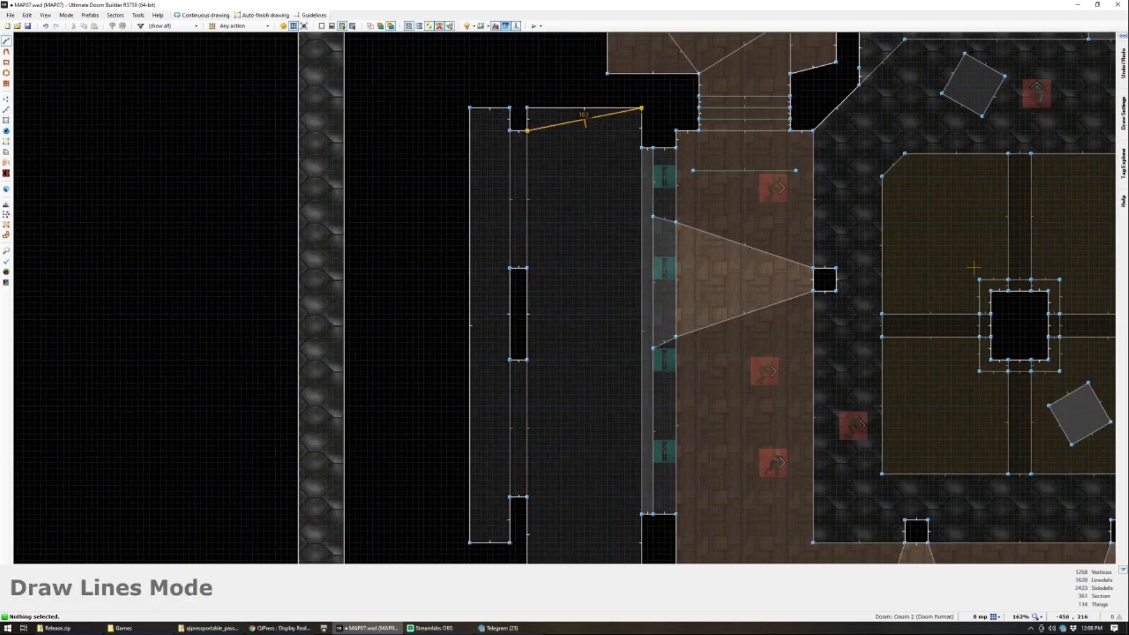
click(647, 115)
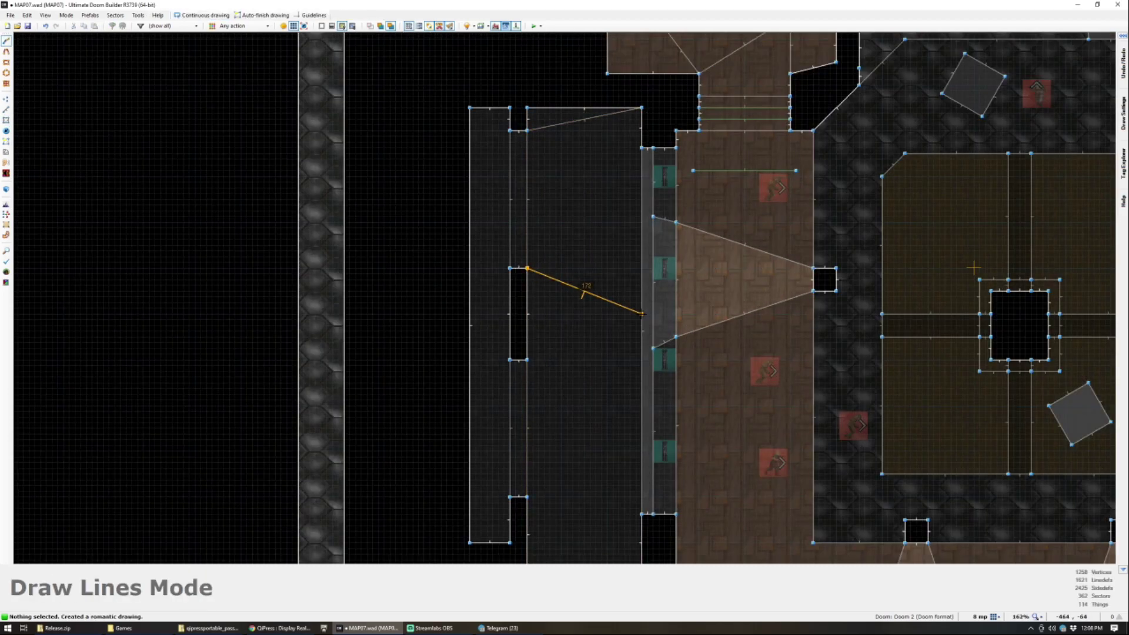
click(642, 313)
scroll(608, 484, down, 2)
scroll(526, 254, up, 2)
key(ctrl+d)
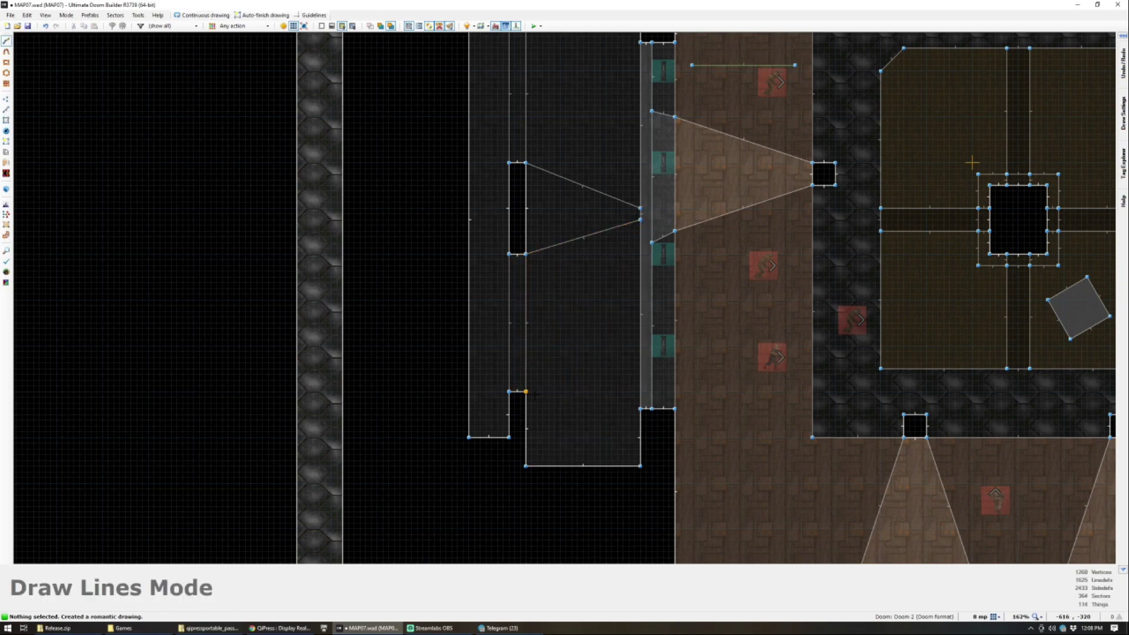
Step: Select the floors of the two light patches in front of the windows and raise their sector brightness to 112
key(q)
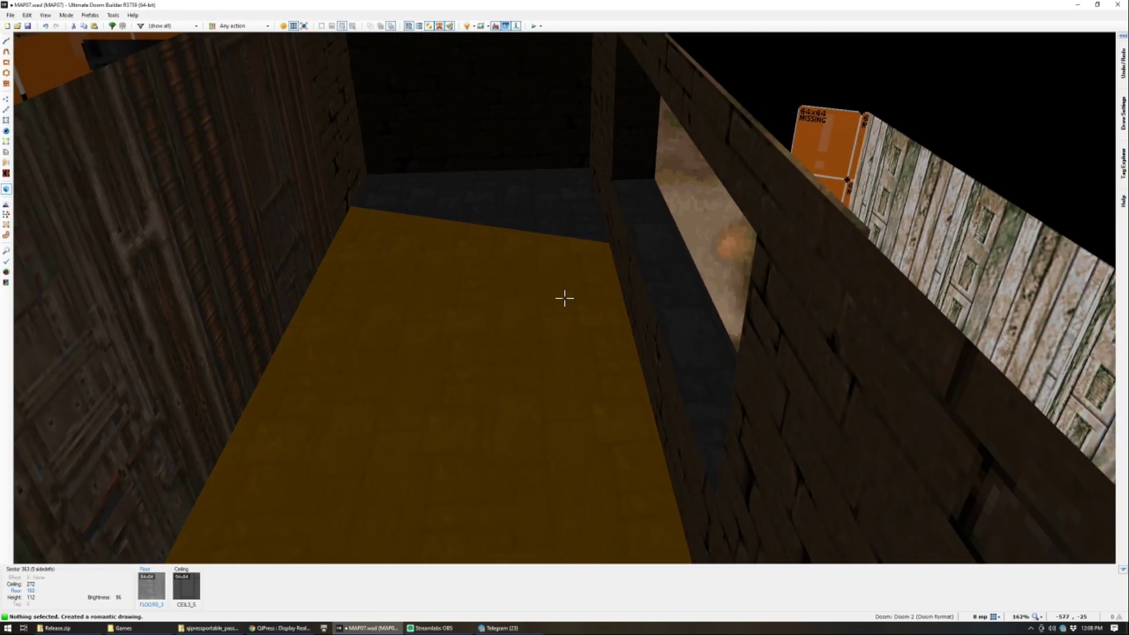
click(565, 299)
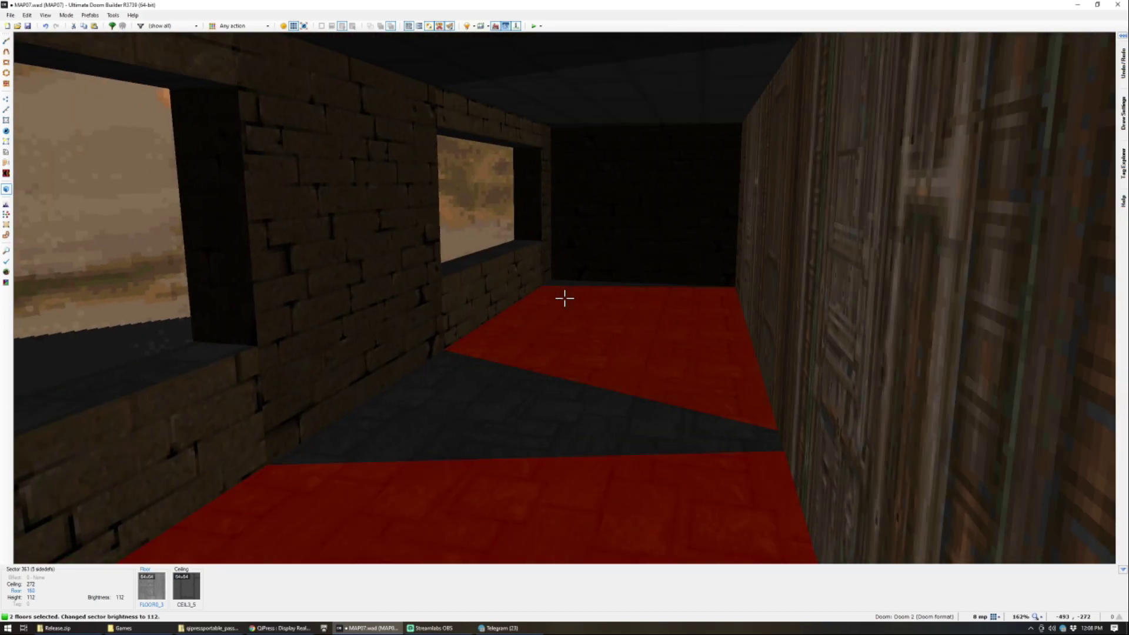
ctrl+scroll(565, 298, up, 1)
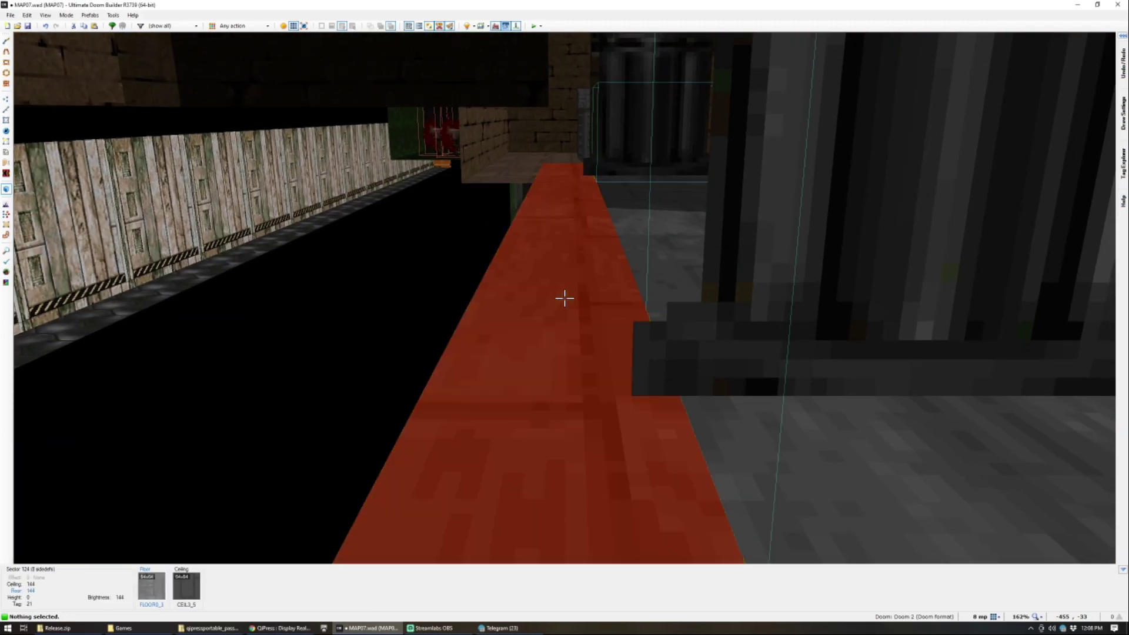
Step: Raise the ceiling of the closed tag 21 sector between the pillar ledge and the dark strip to 256
click(564, 298)
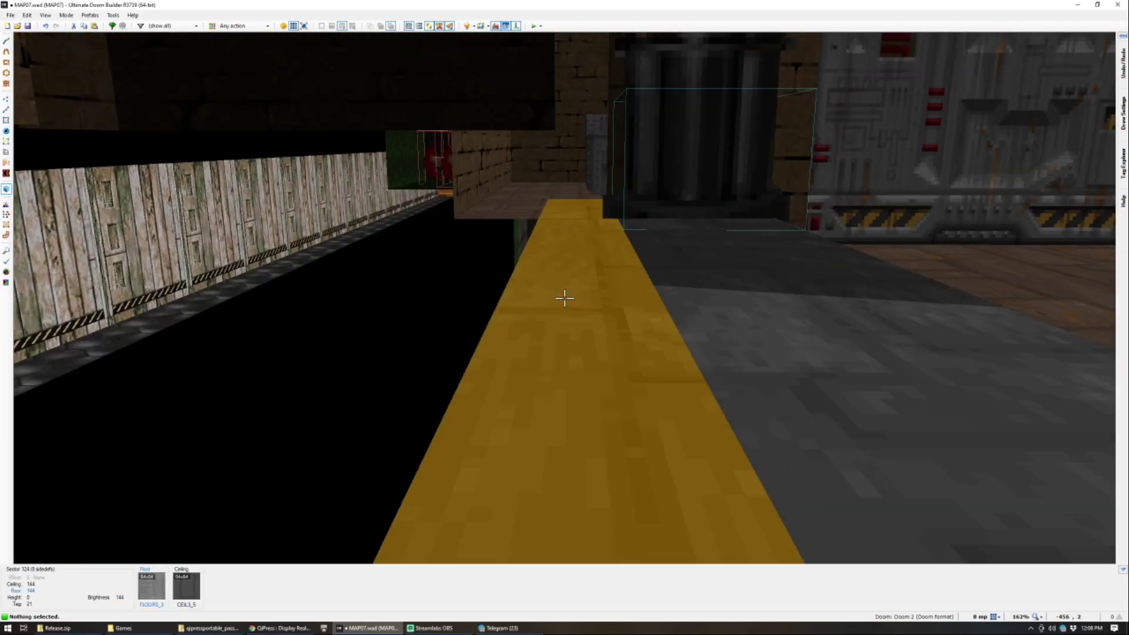
scroll(565, 298, up, 4)
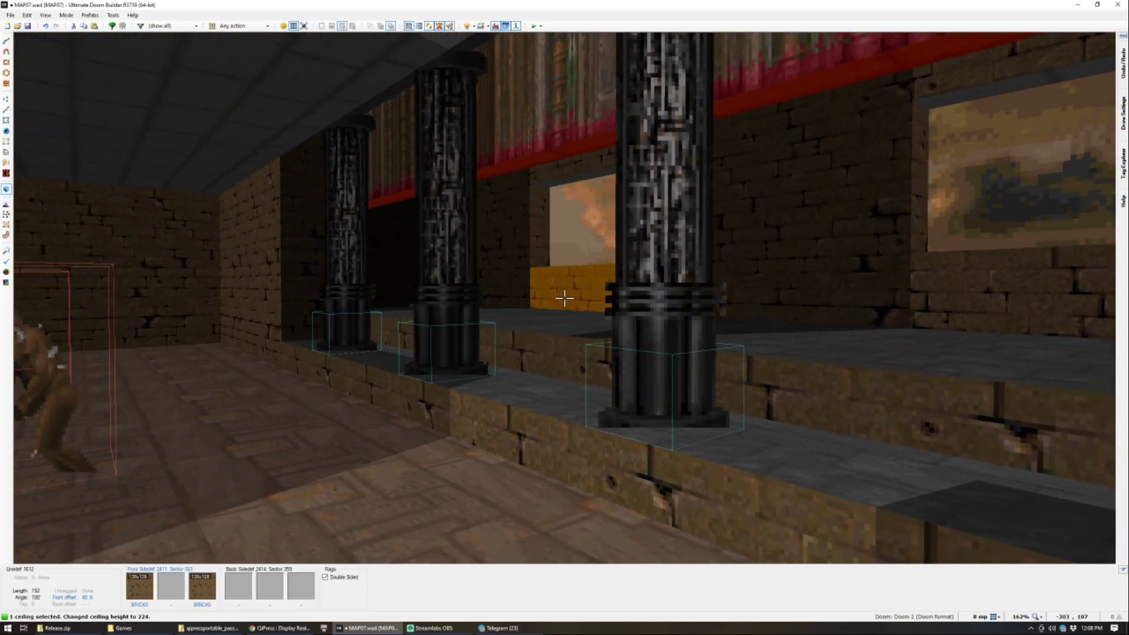
scroll(565, 298, up, 4)
key(w)
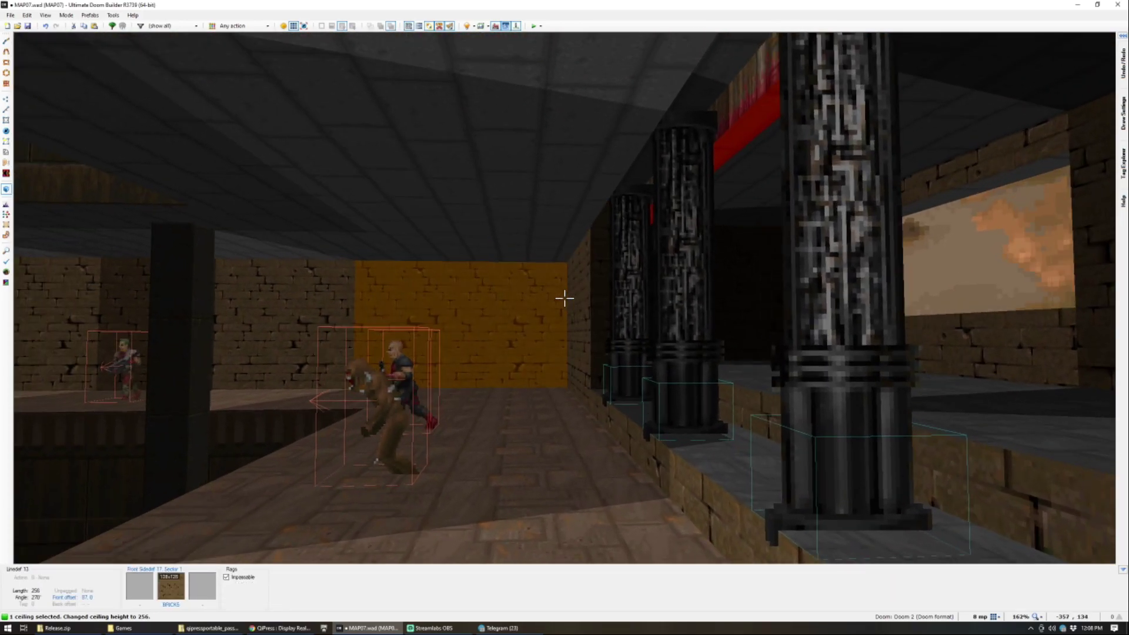
Step: Lower the ceiling of the tag 21 sector between the pillar ledge and the strip to 144, clear the selection and return to the 2D map
scroll(565, 298, down, 13)
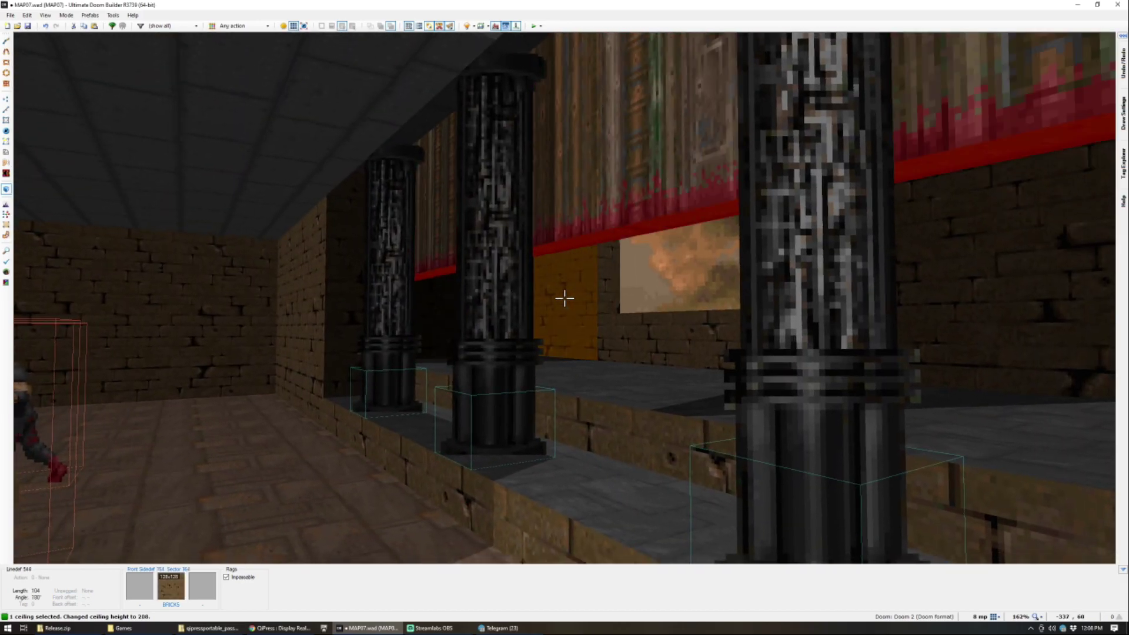
scroll(564, 298, down, 1)
key(c)
key(w)
key(w)
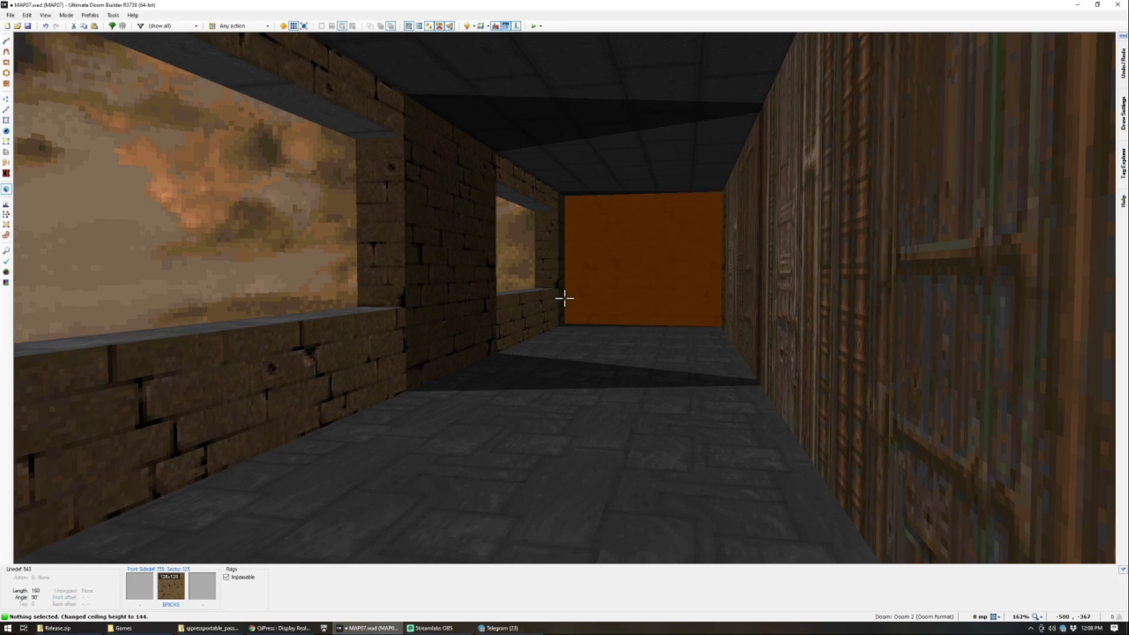
key(q)
scroll(504, 308, up, 5)
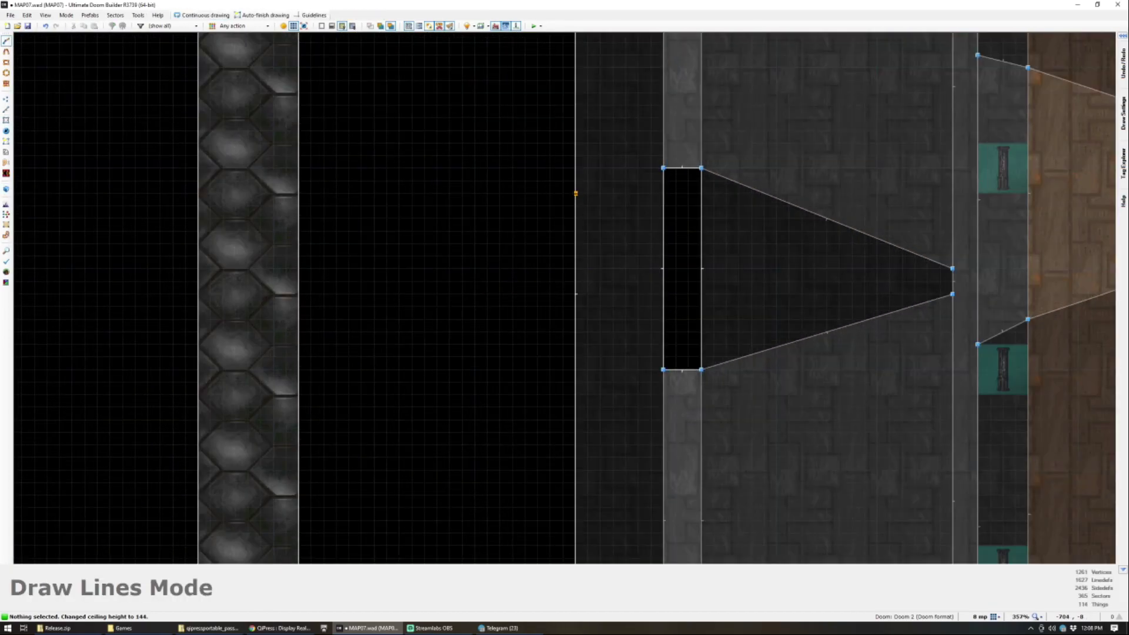
scroll(576, 193, down, 3)
scroll(574, 190, up, 5)
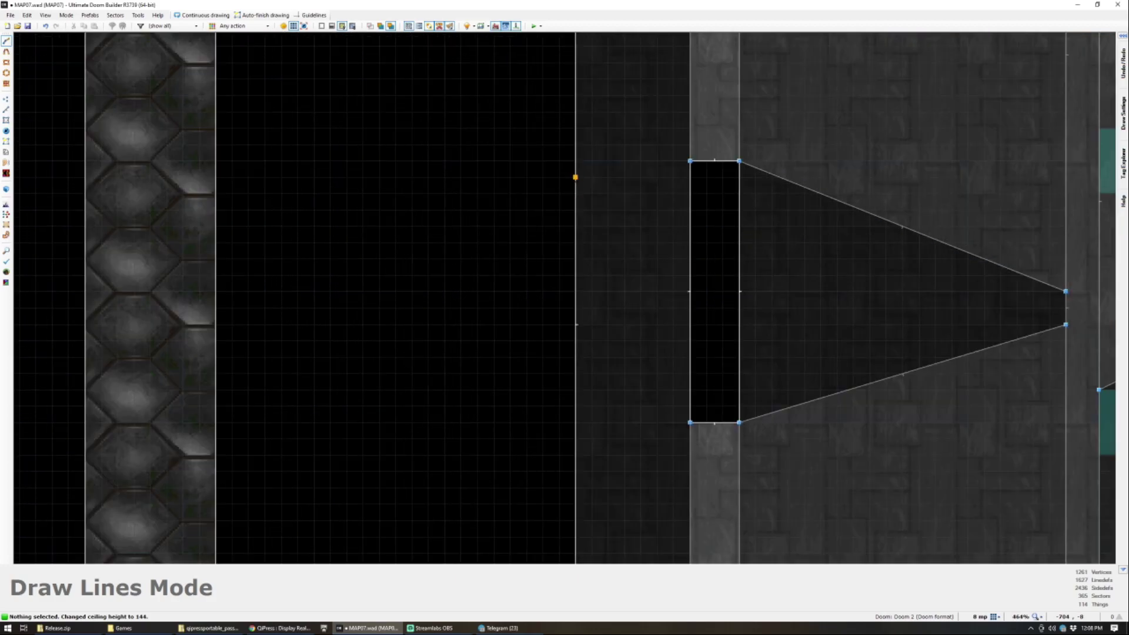
key(Escape)
Step: Draw a line along the east face of the wall block between the windows, with a 32-unit recess, 11-unit diagonals and a 24-unit segment at each end
scroll(582, 200, down, 5)
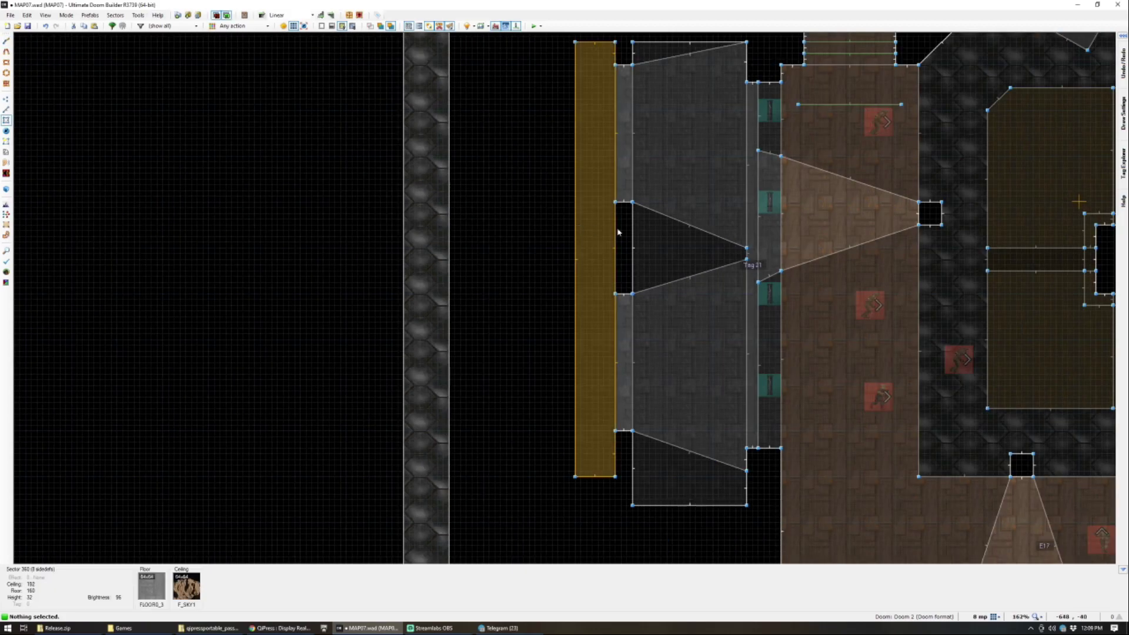
scroll(608, 196, up, 5)
key(d)
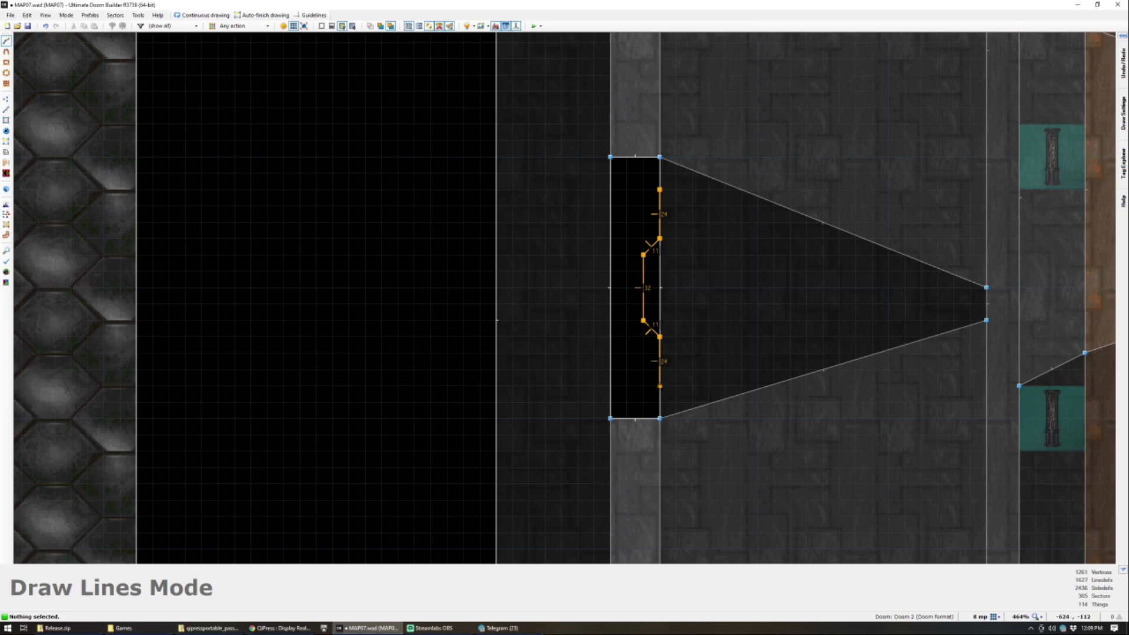
click(660, 386)
key(q)
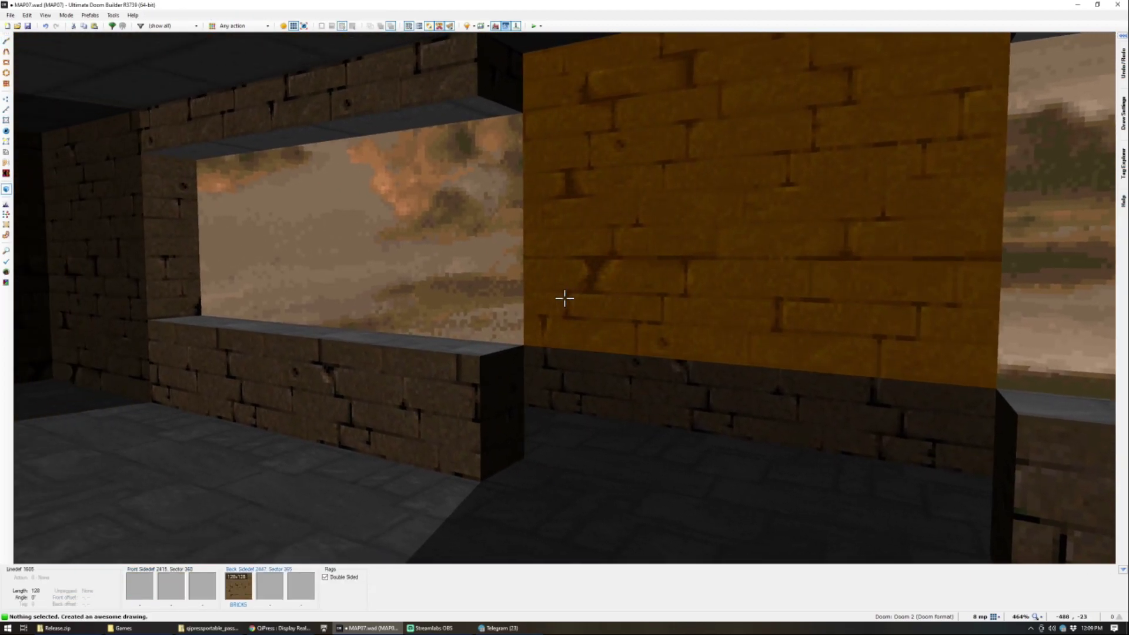
Step: Delete the sector that fills the wall block between the two windows and return to the 3D view
key(q)
scroll(561, 329, up, 4)
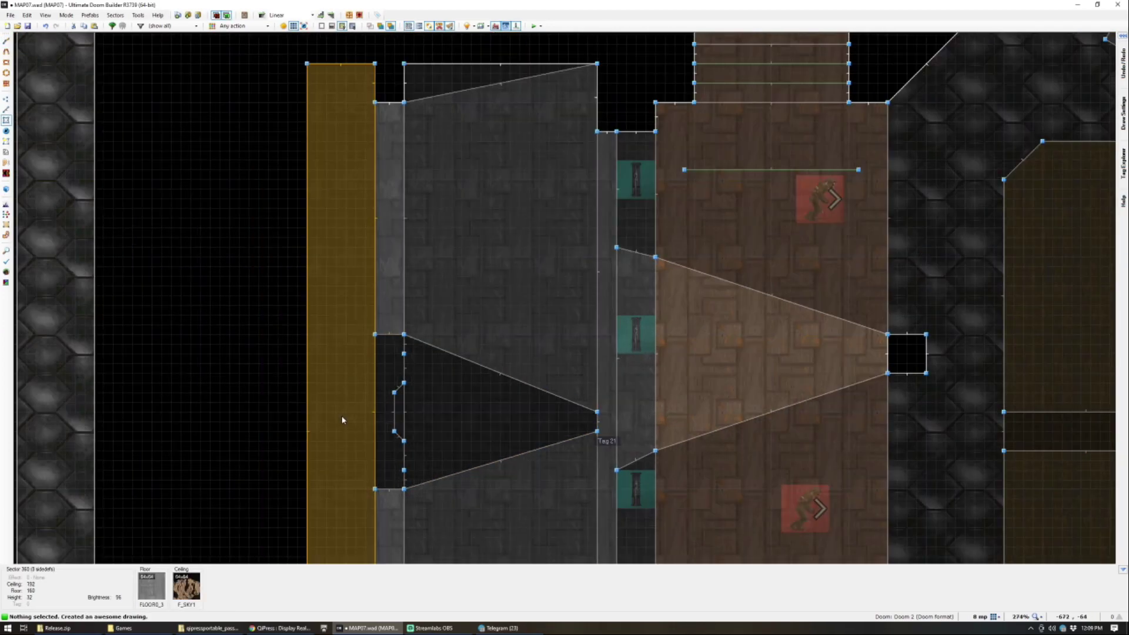
scroll(343, 420, up, 3)
key(Delete)
key(q)
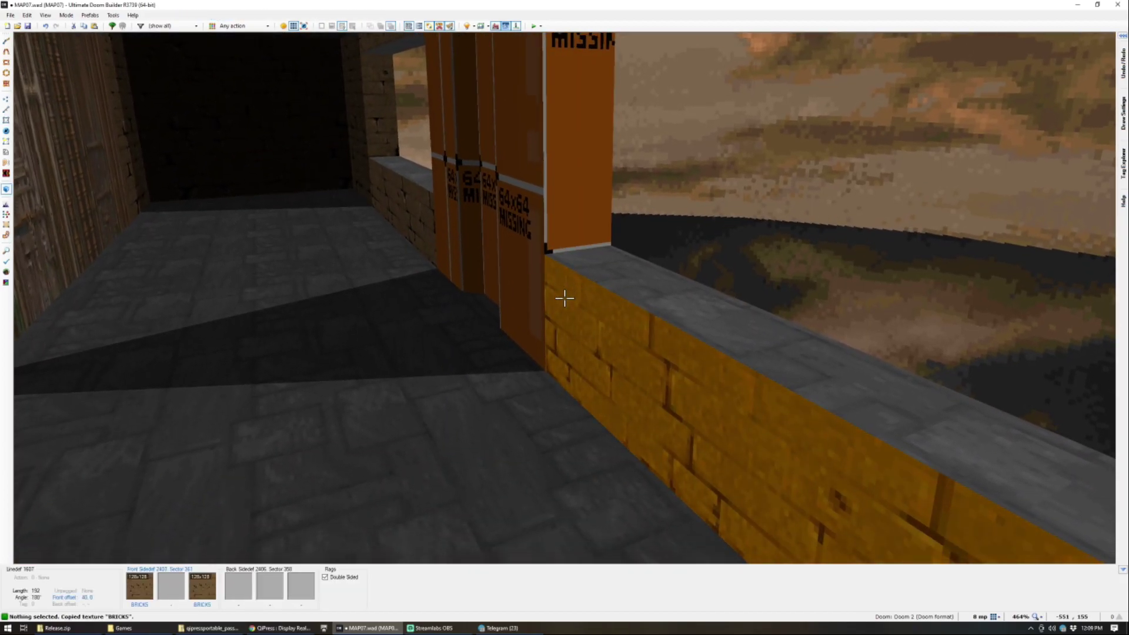
Step: Select the four side walls inside the two sky windows and texture them with SUPPORT3
click(564, 299)
key(ctrl+v)
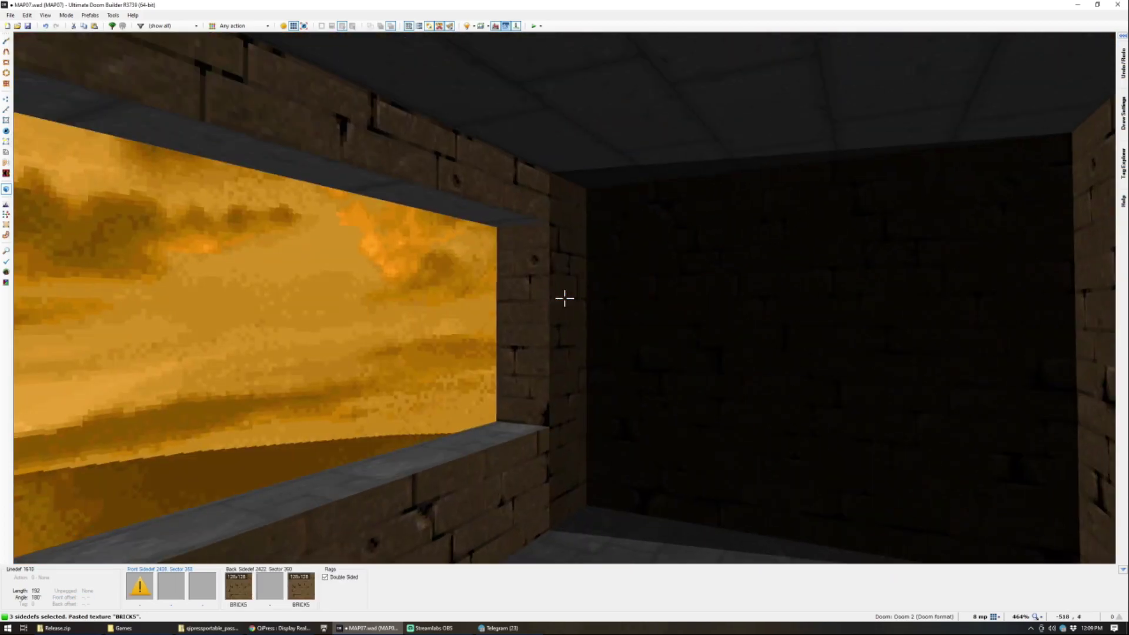
click(564, 298)
key(ctrl+v)
click(565, 299)
key(ctrl+v)
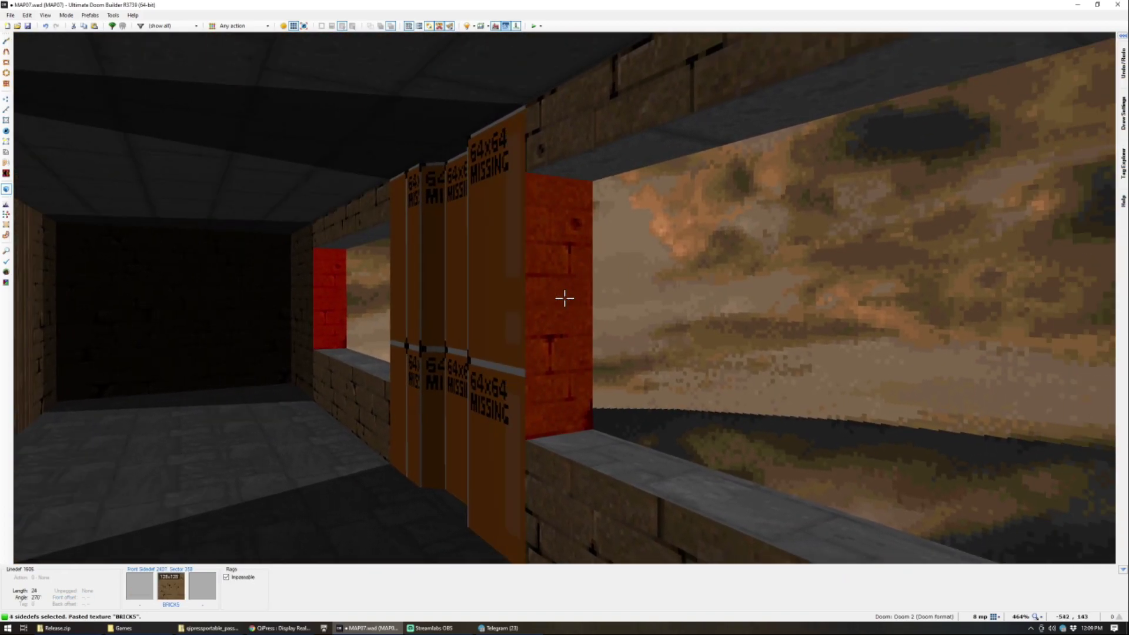
right_click(564, 298)
text(SUP)
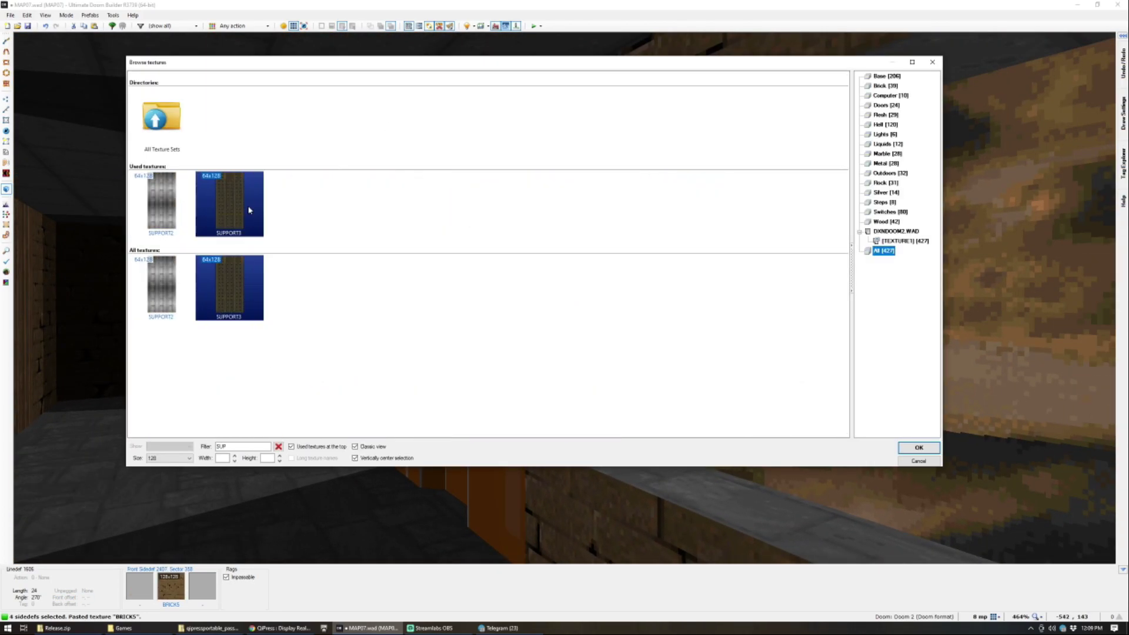
double_click(248, 210)
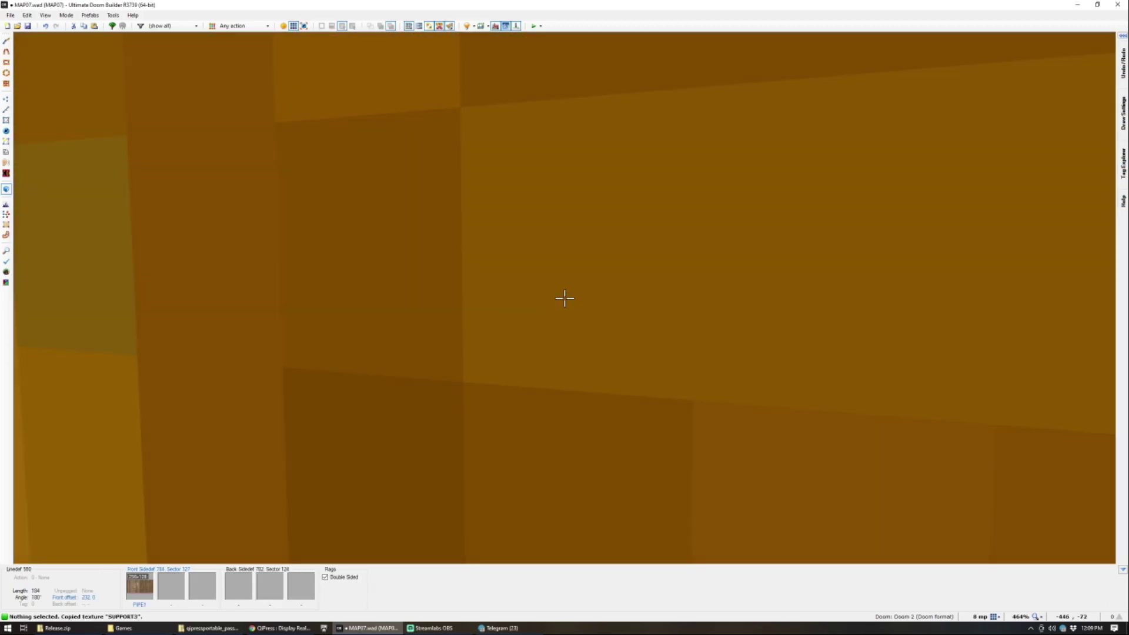
Step: Texture the two 24-unit wall segments between the windows with SUPPORT3, and flood-fill the remaining untextured walls of the block with BRICKS
key(ctrl+v)
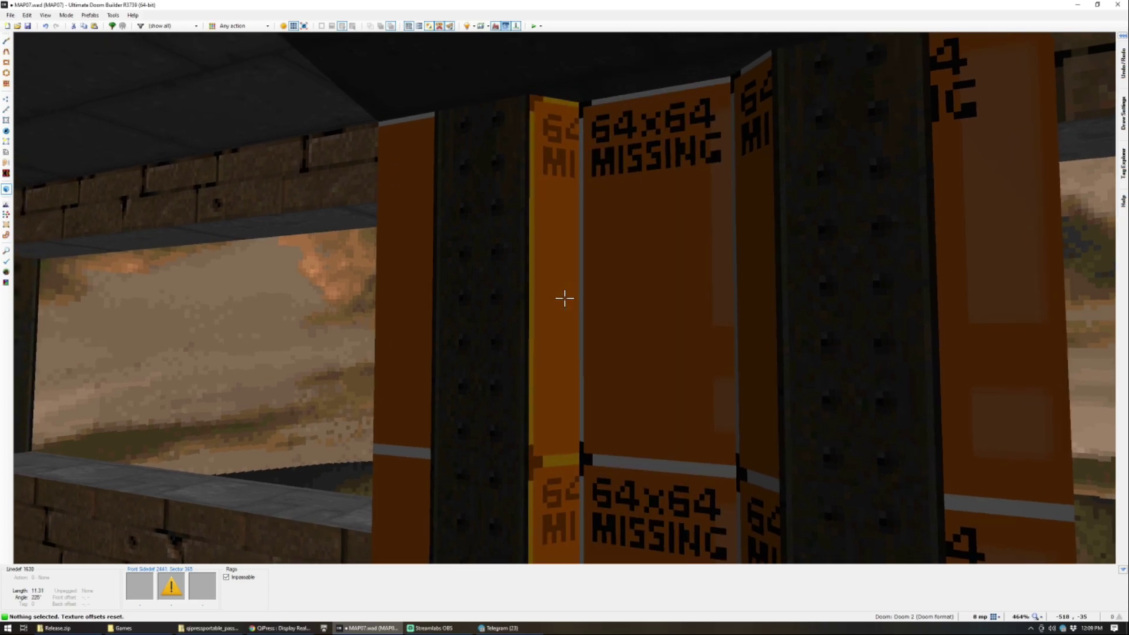
key(ctrl+c)
key(ctrl+v)
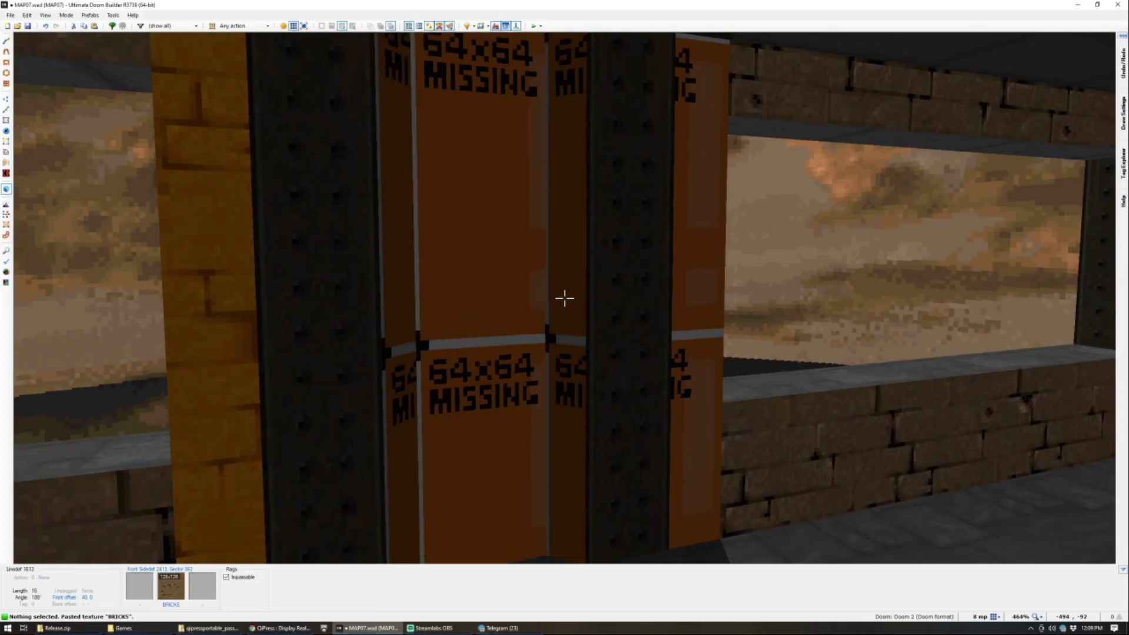
key(ctrl+shift+v)
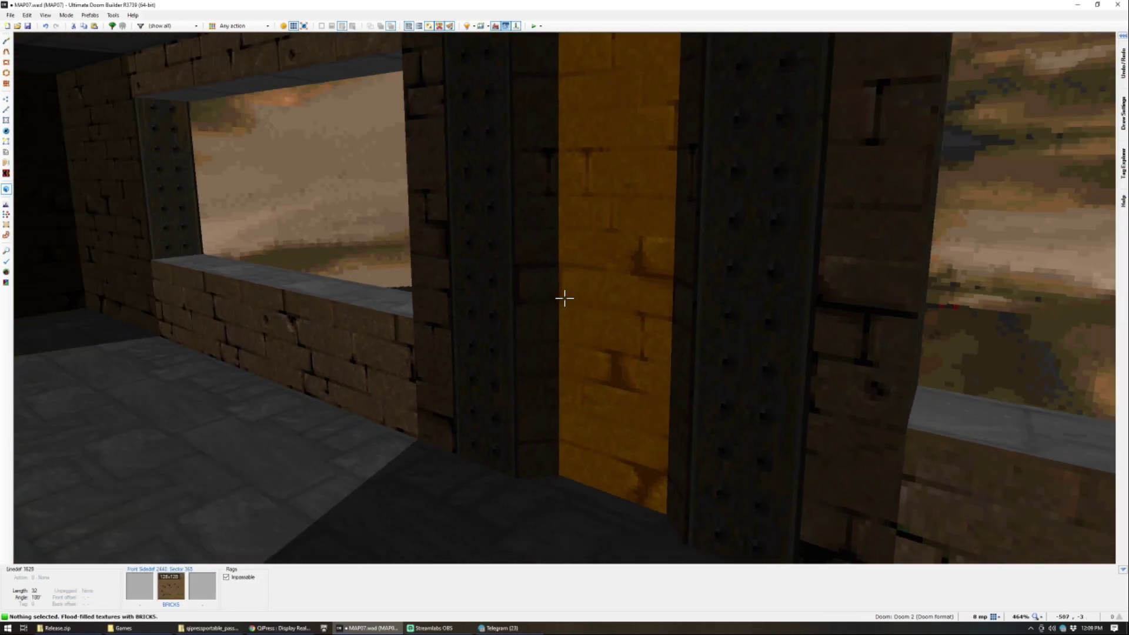
Step: Place a short techno floor lamp in front of the recess between the windows, shift it slightly east, and save the map
key(q)
scroll(544, 382, down, 2)
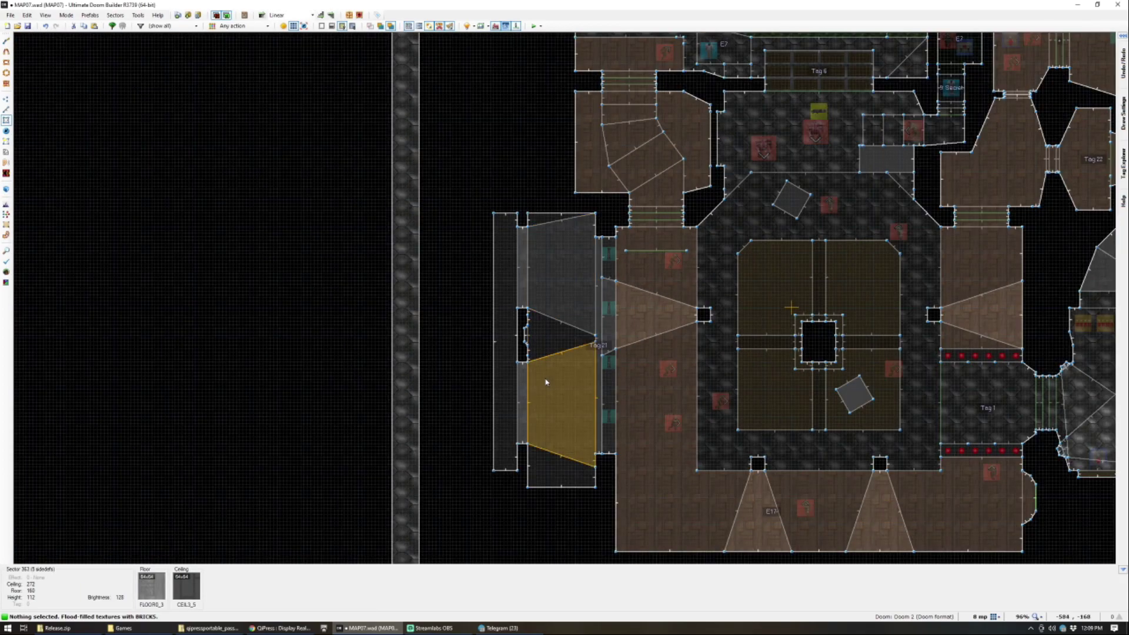
scroll(515, 275, up, 5)
key(t)
key(Insert)
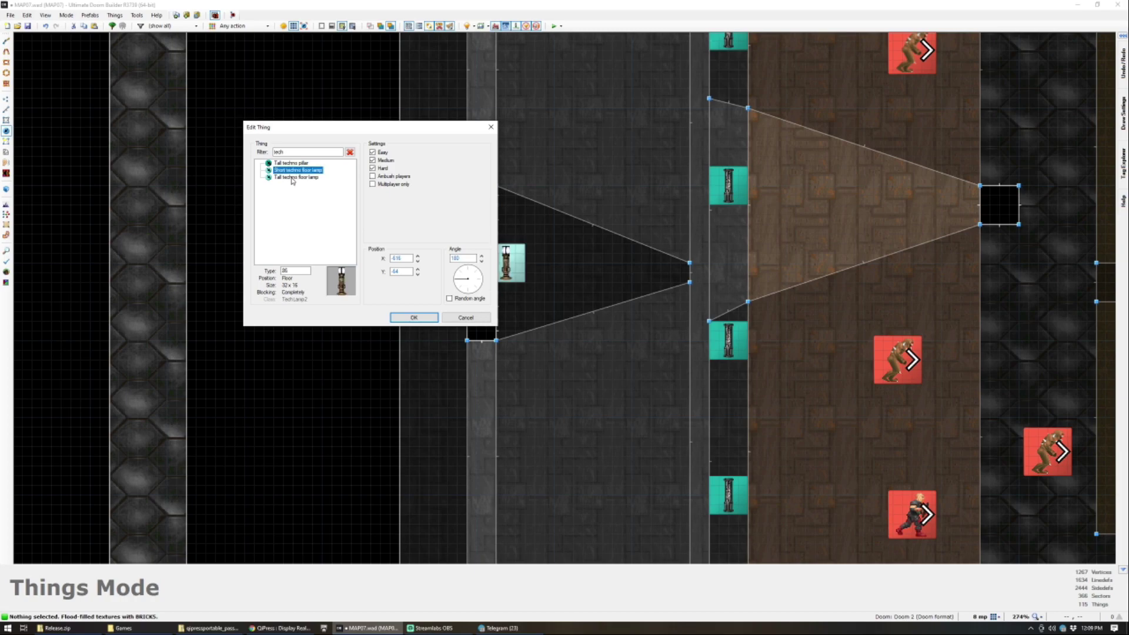
double_click(293, 169)
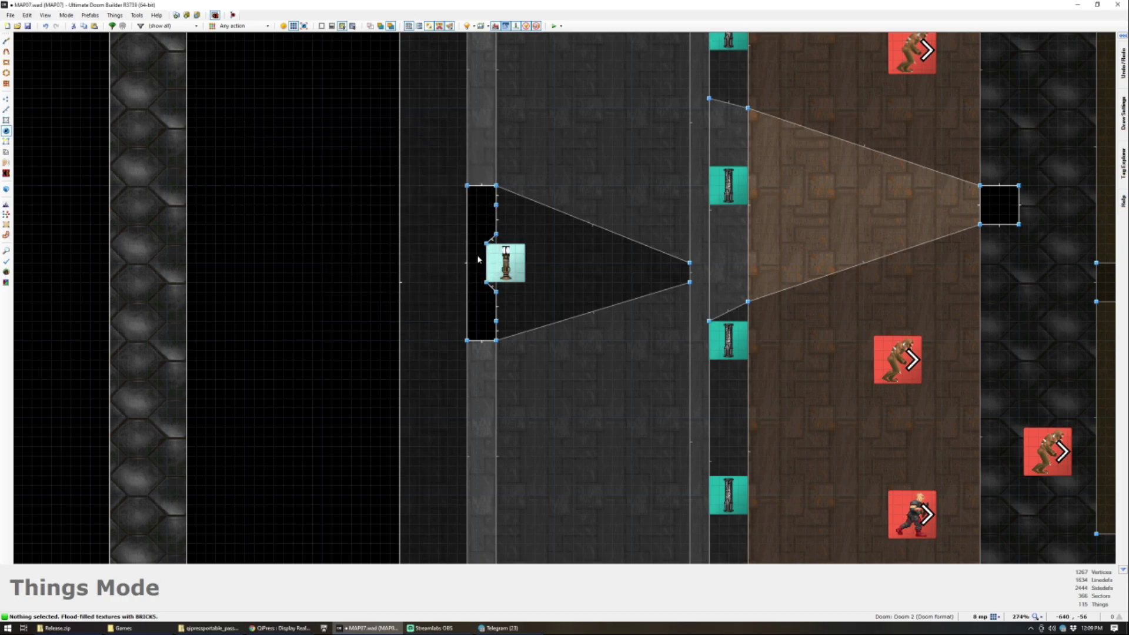
drag(504, 259, 505, 260)
scroll(486, 265, down, 3)
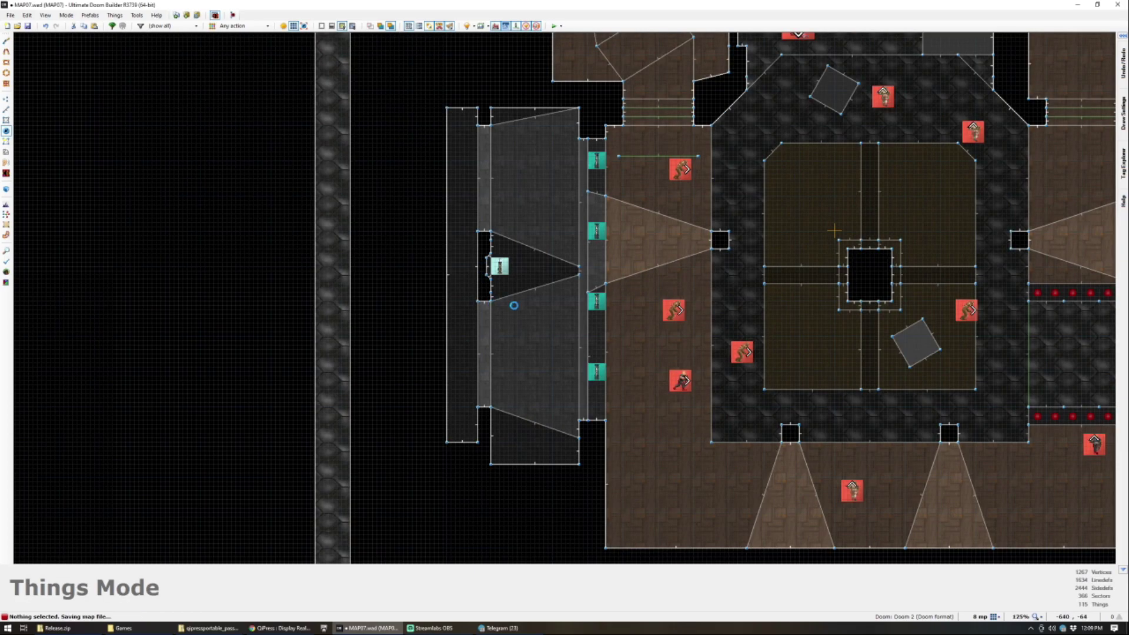
Step: Look over the layout of the whole map in Linedefs mode, from the new window strip to the green hall and the blue pool
scroll(514, 305, down, 2)
scroll(515, 309, down, 2)
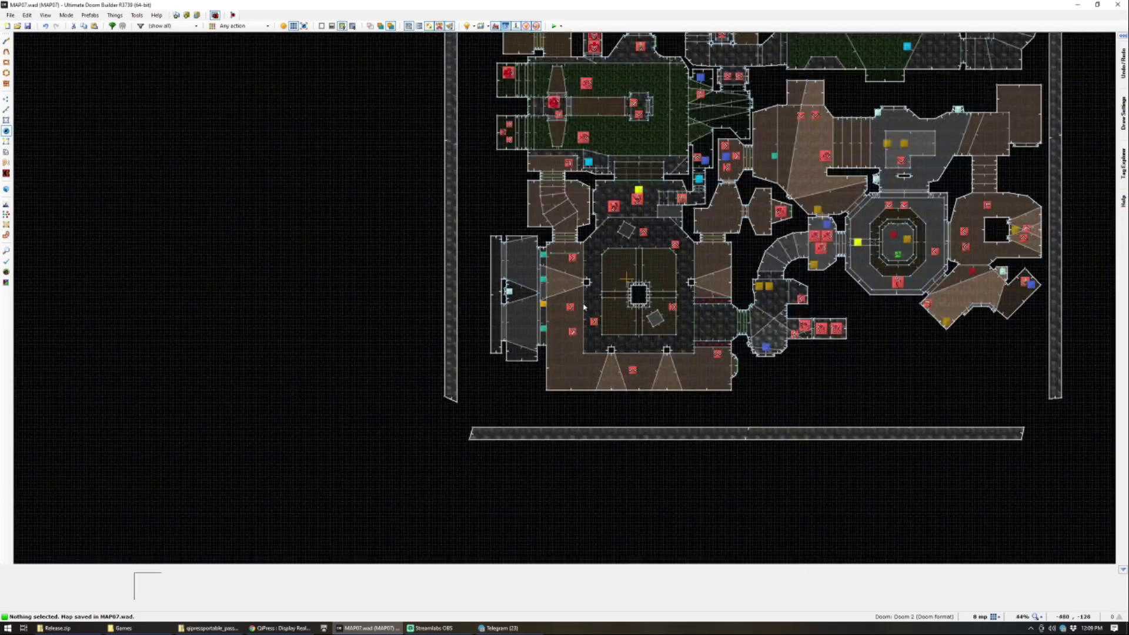
scroll(823, 154, up, 1)
scroll(806, 165, down, 1)
scroll(800, 168, up, 1)
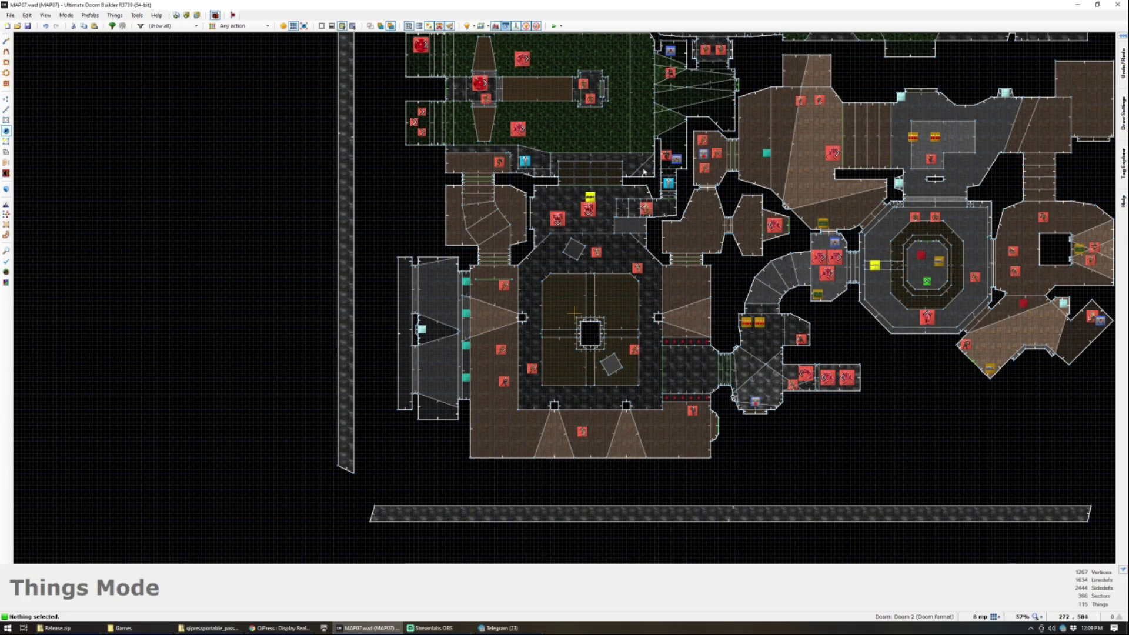
key(l)
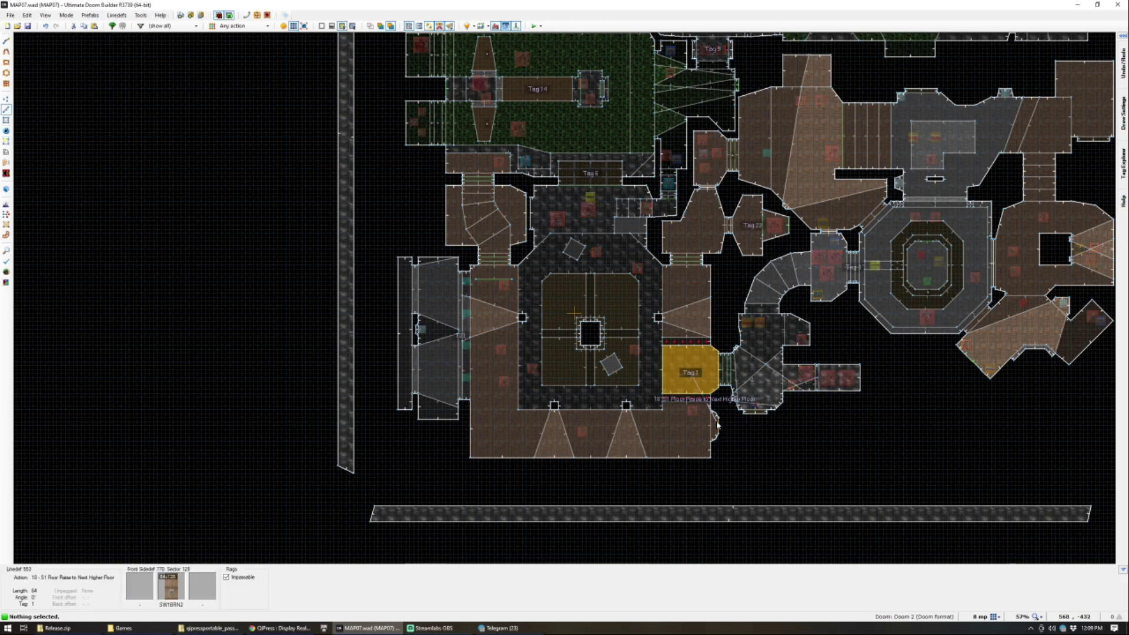
scroll(677, 335, down, 4)
scroll(759, 158, up, 2)
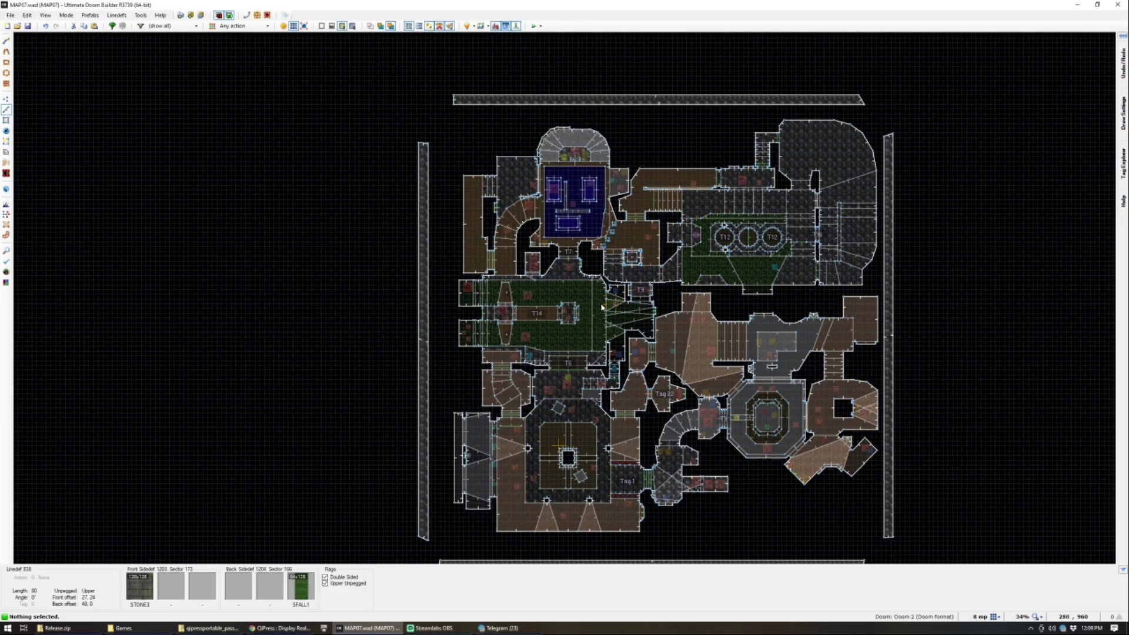
scroll(479, 230, up, 4)
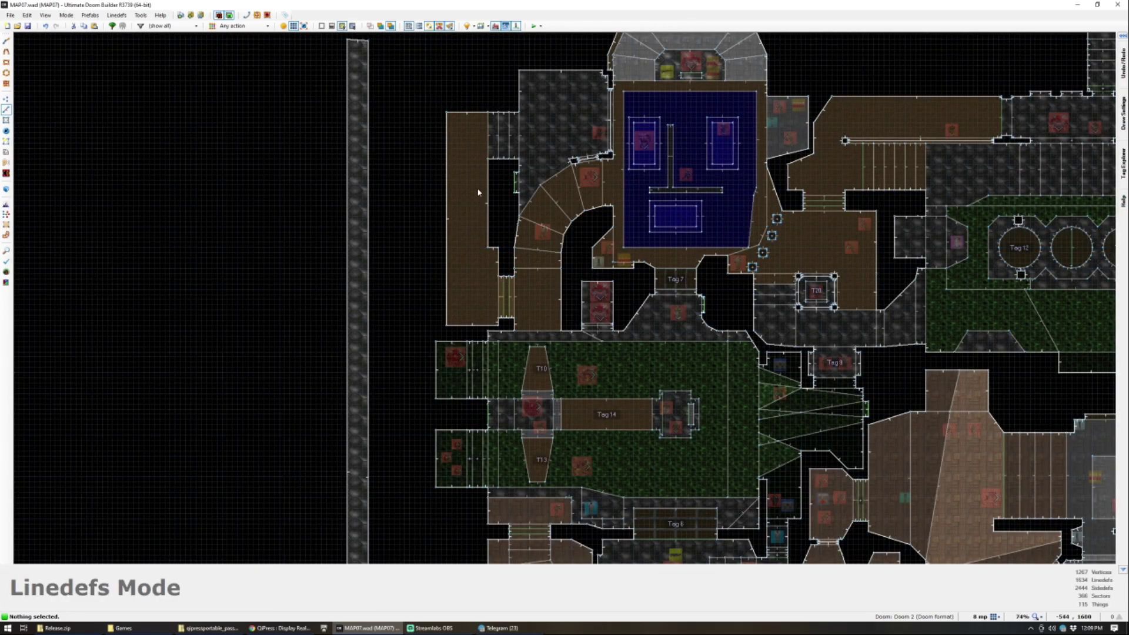
scroll(477, 190, down, 5)
scroll(474, 194, up, 4)
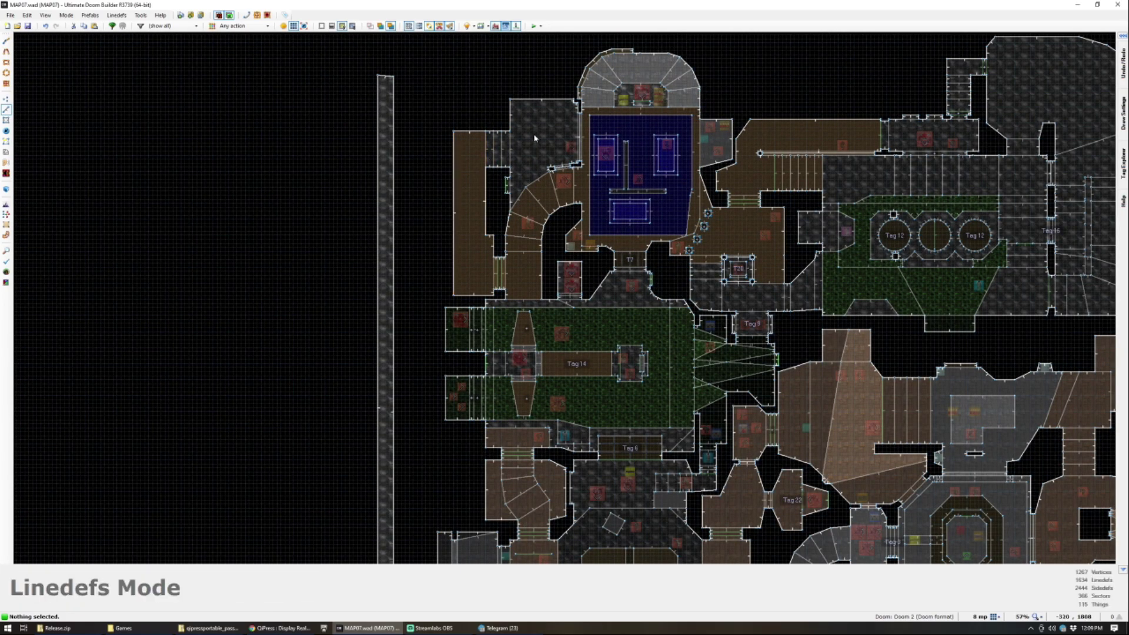
scroll(509, 404, down, 5)
scroll(512, 411, up, 4)
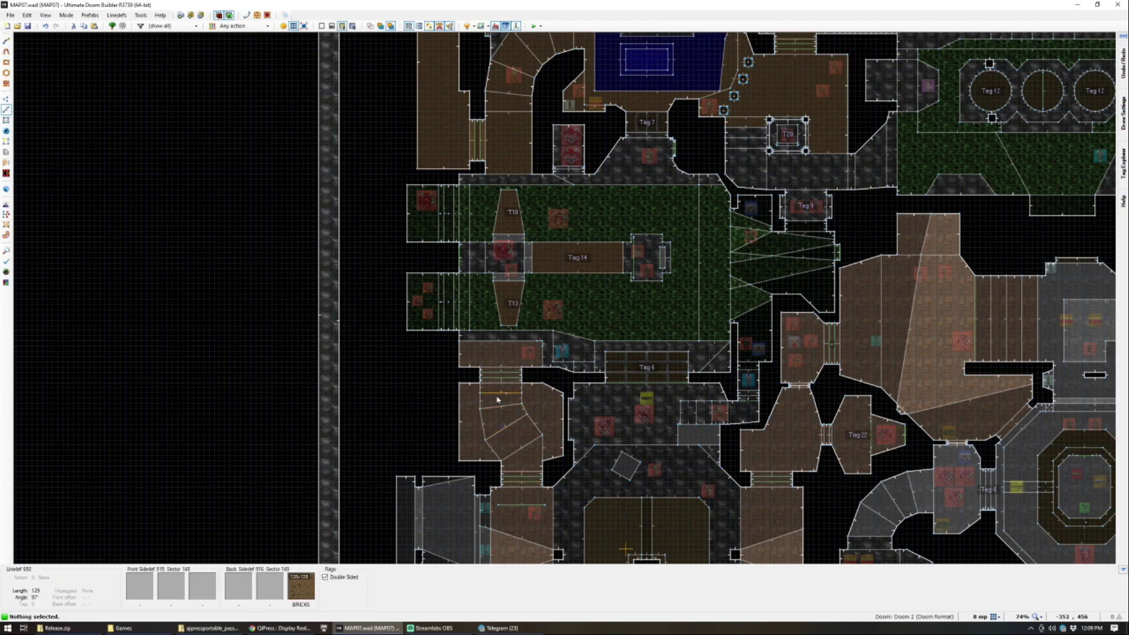
scroll(520, 429, down, 1)
scroll(520, 429, up, 2)
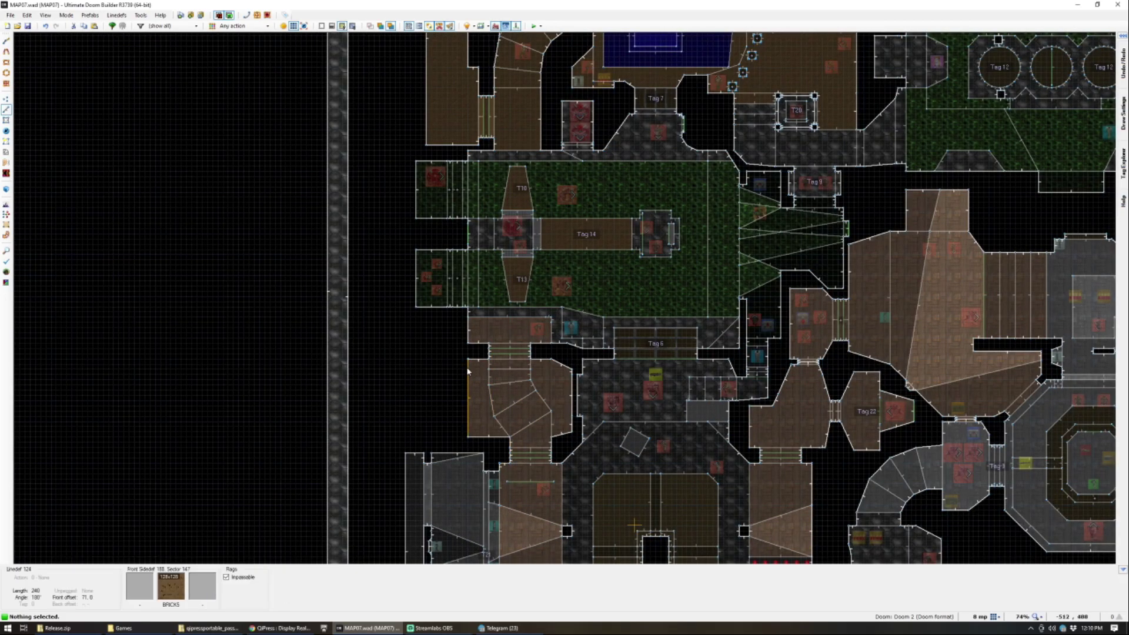
scroll(443, 421, down, 2)
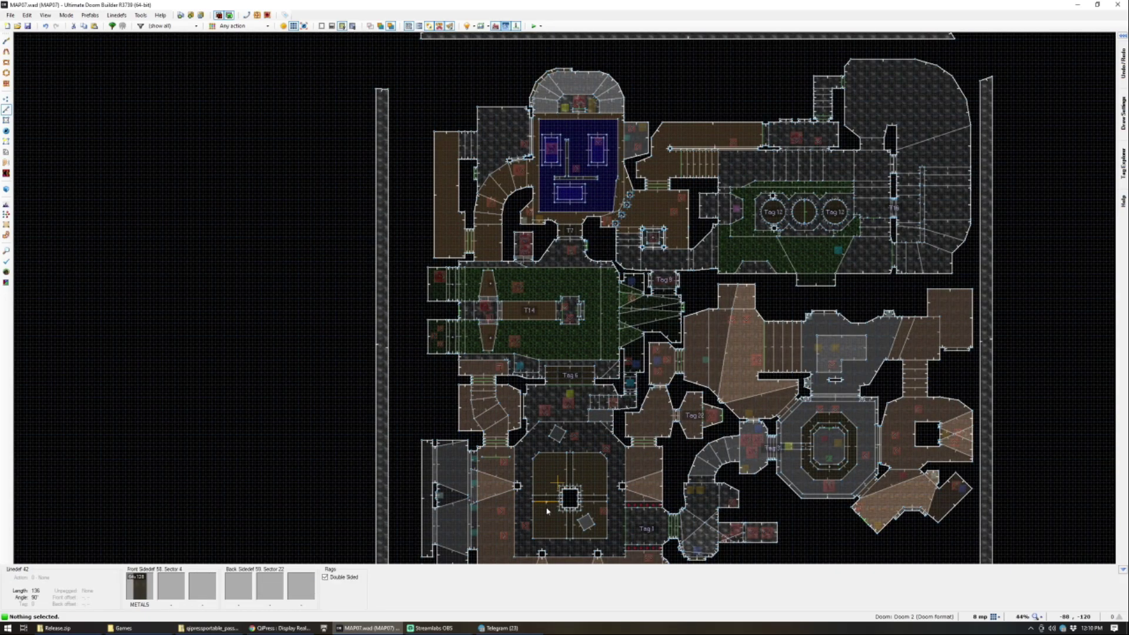
key(Right)
key(Down)
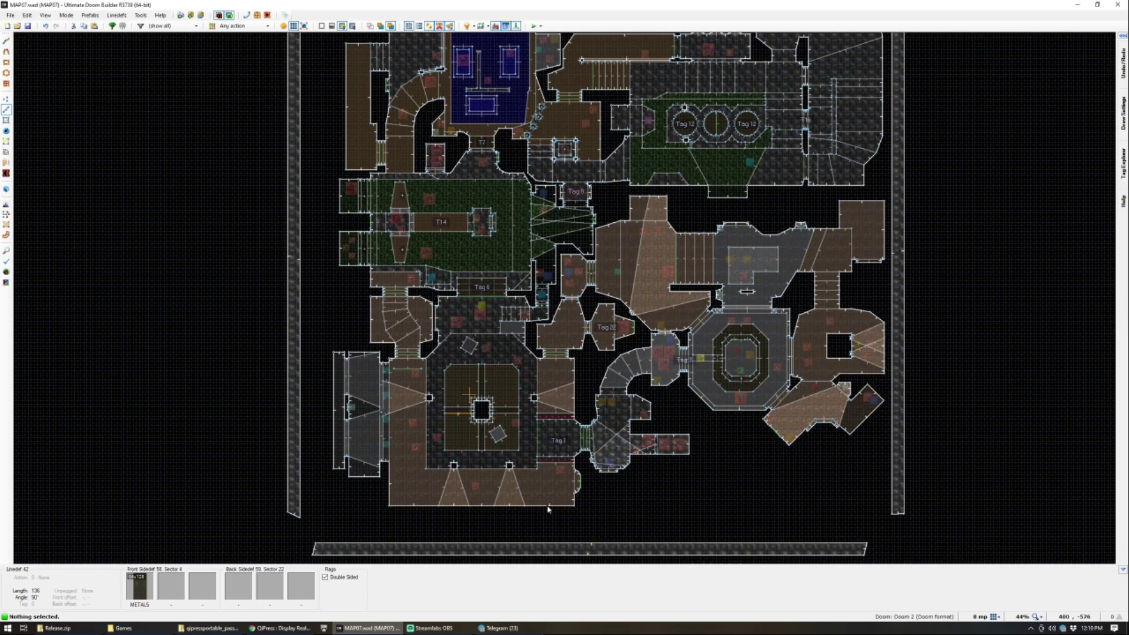
key(Left)
key(Up)
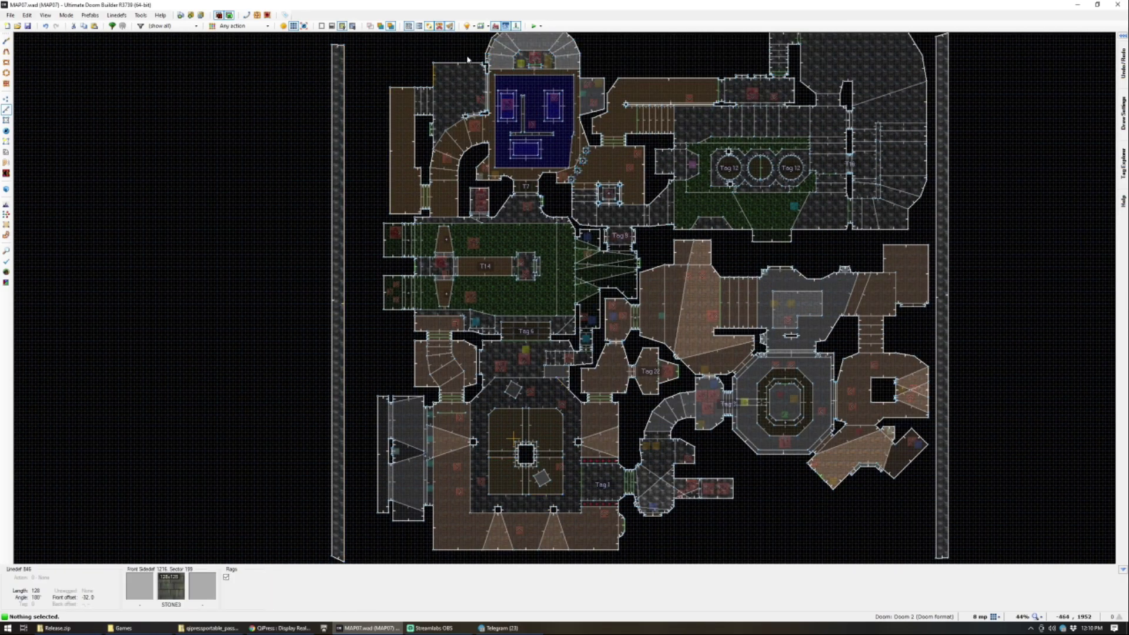
Step: Playtest the map on Ultra-Violence without monsters and walk from the start area past the computer panels to the lit upper corridor
click(540, 26)
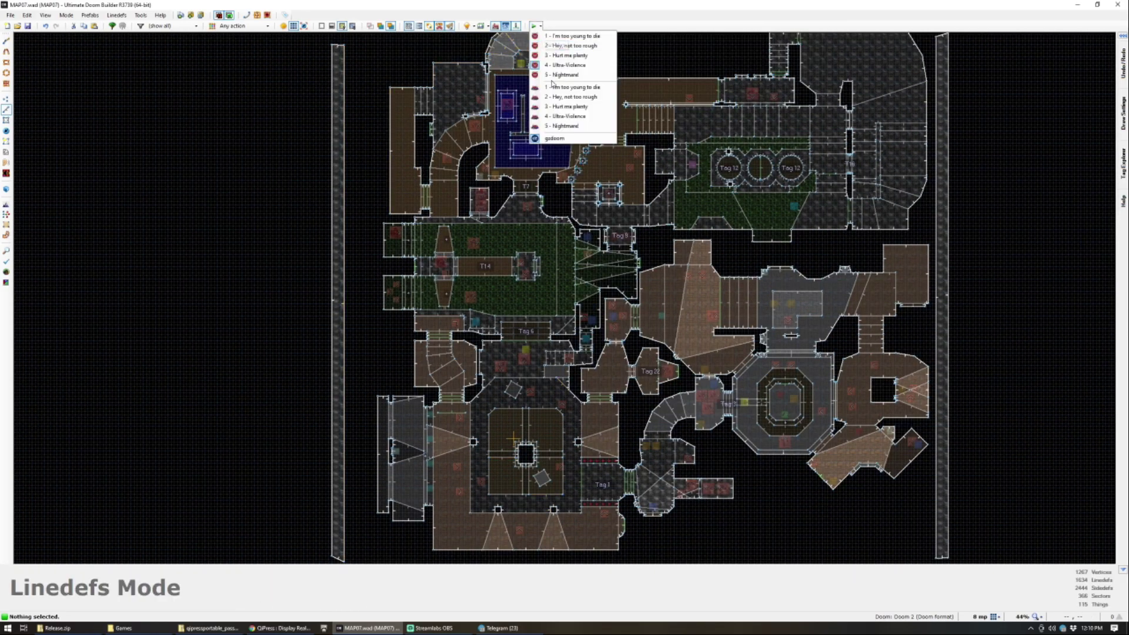
click(557, 117)
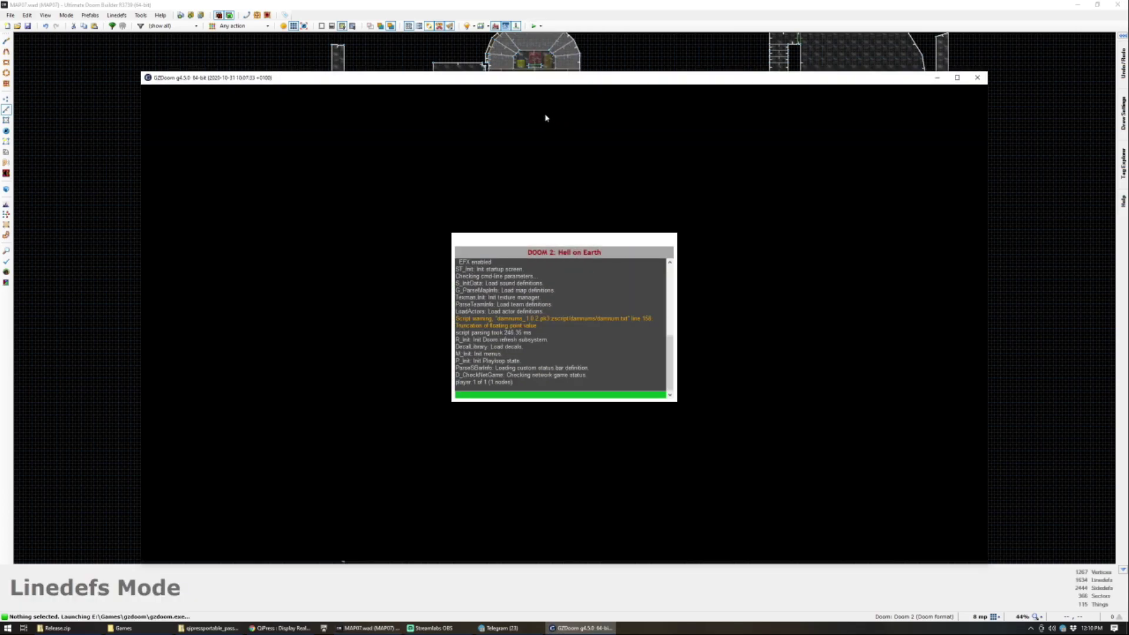
key(w)
key(e)
key(s)
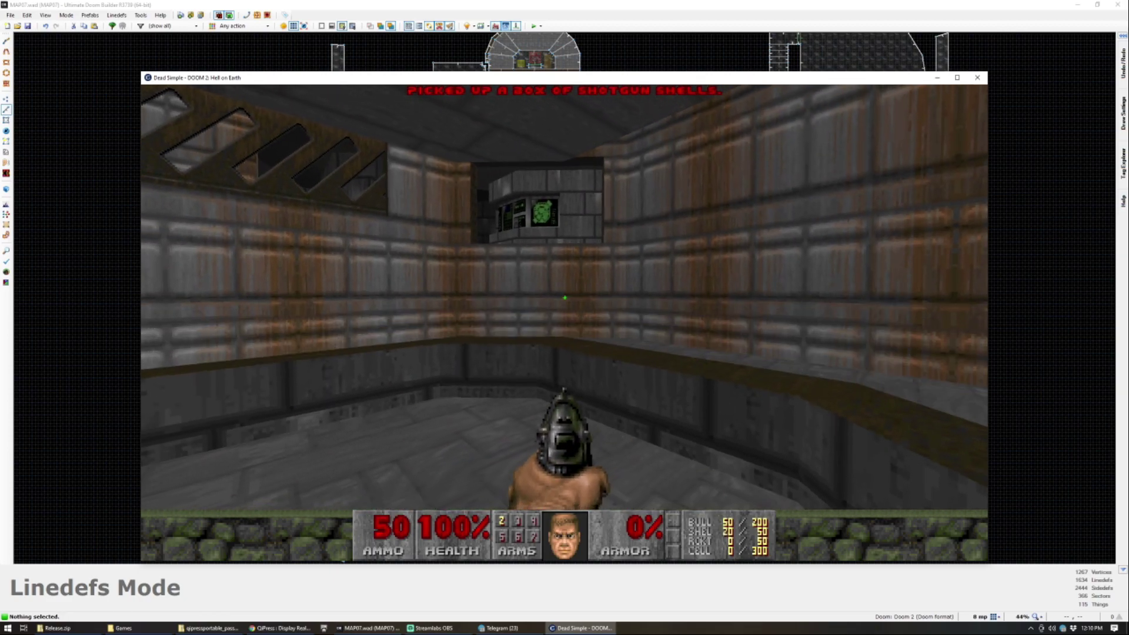
key(w)
key(w)
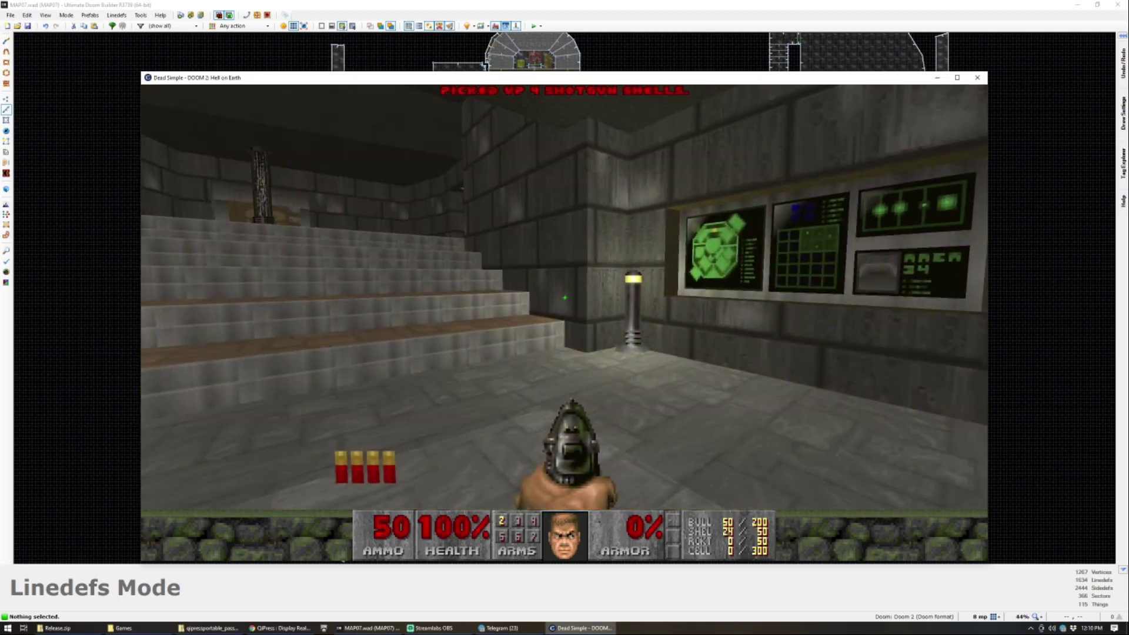
key(w)
key(w)
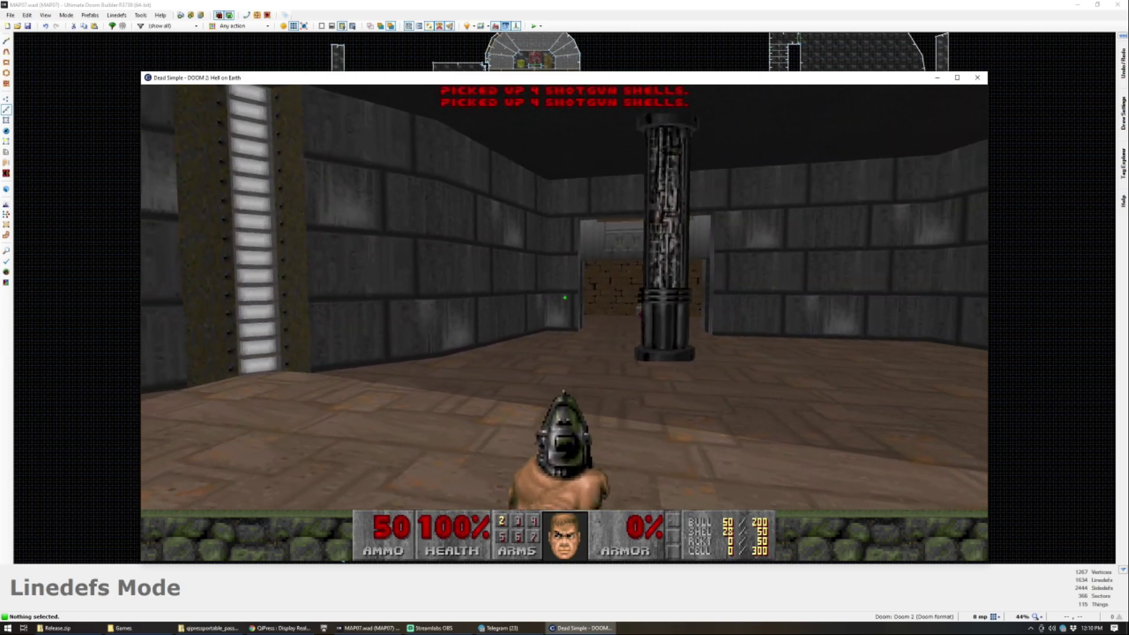
key(w)
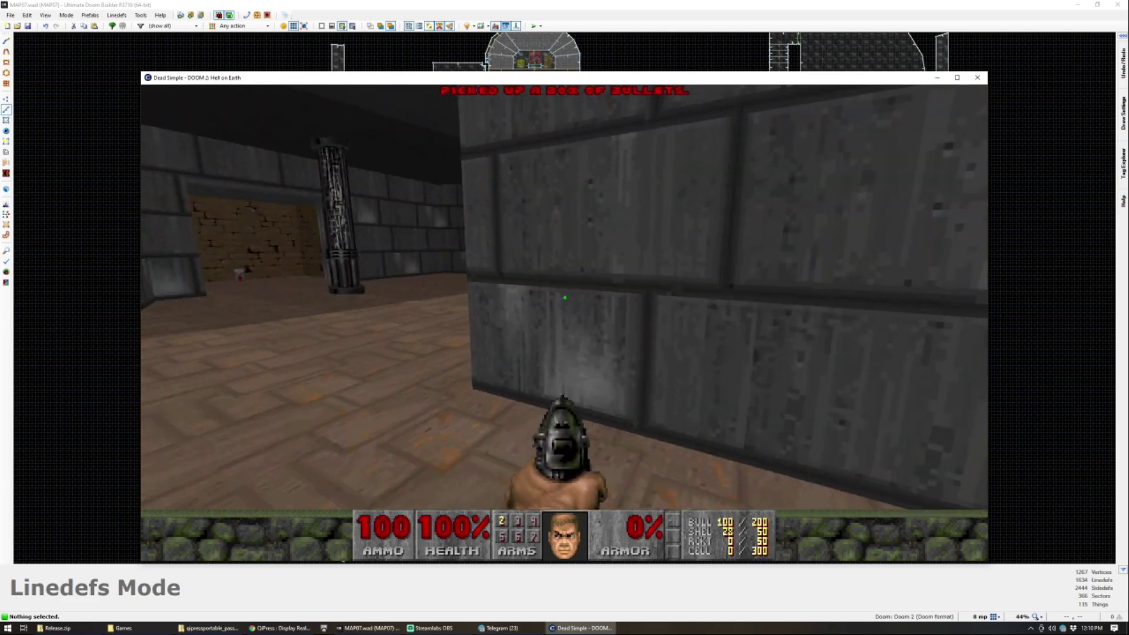
key(w)
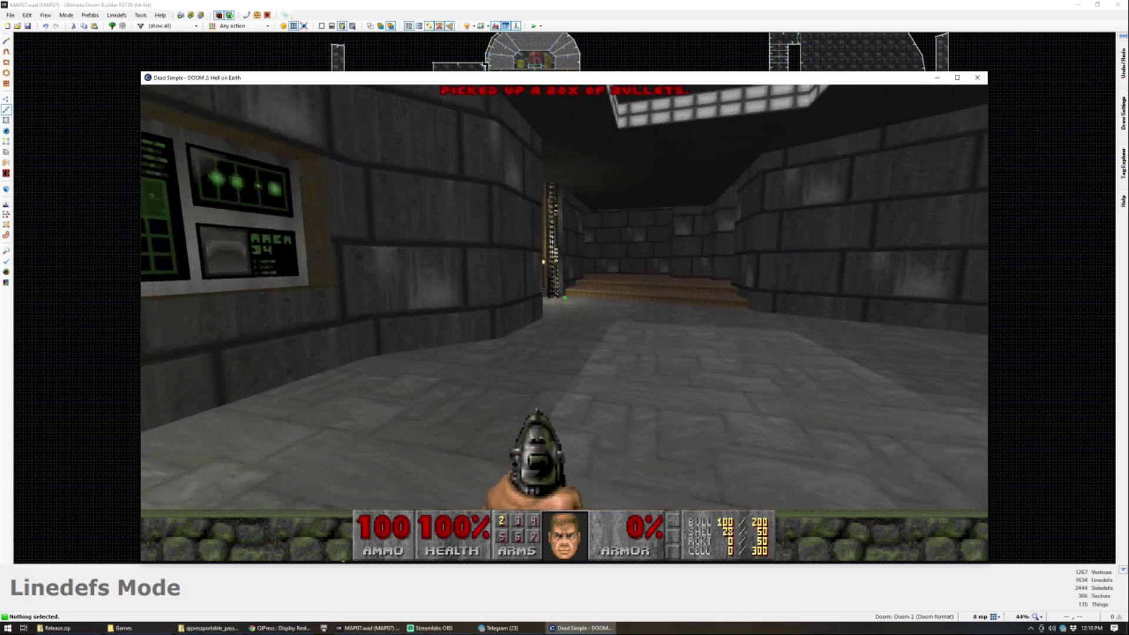
key(w)
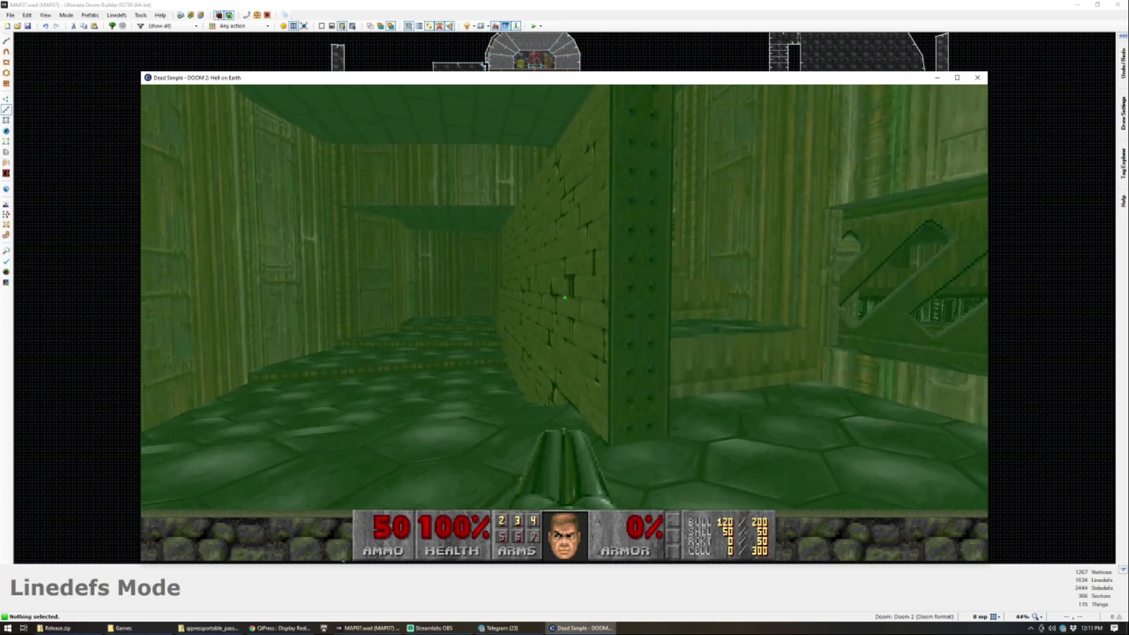
Step: Walk through the stepped nukage hall in the playtest, activate its red-and-green switch, and examine the round techno pillars
key(w)
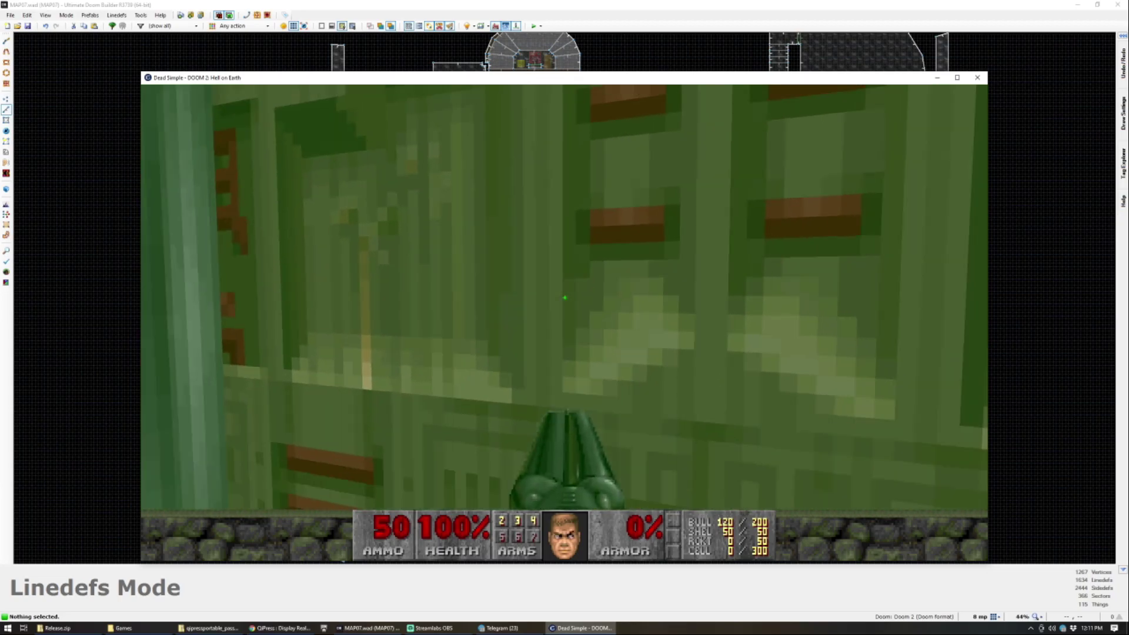
key(w)
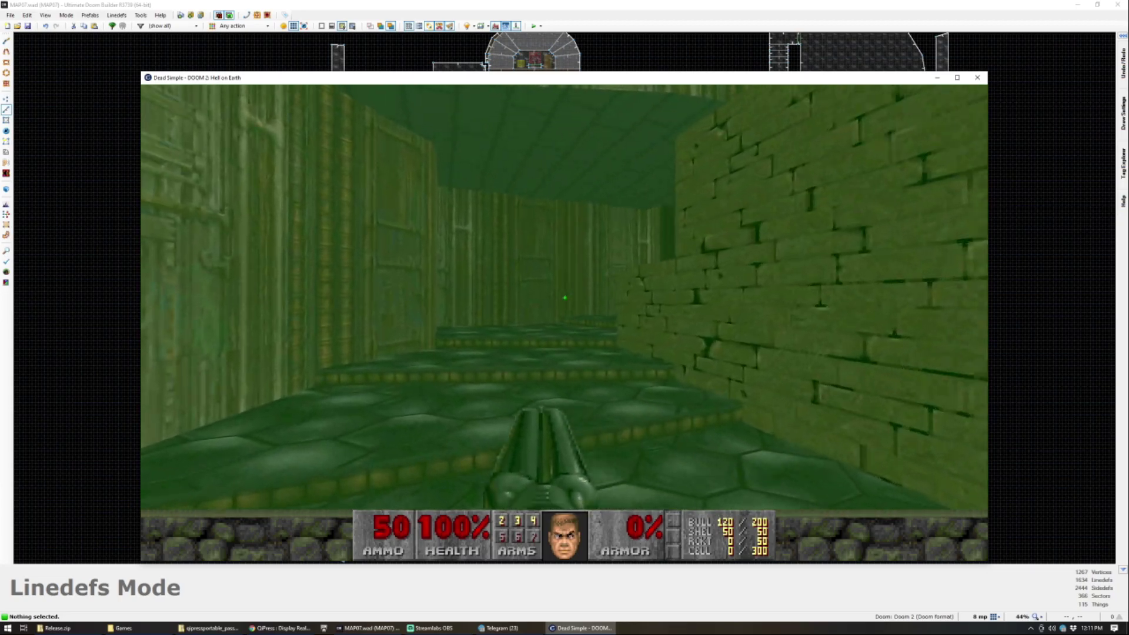
key(w)
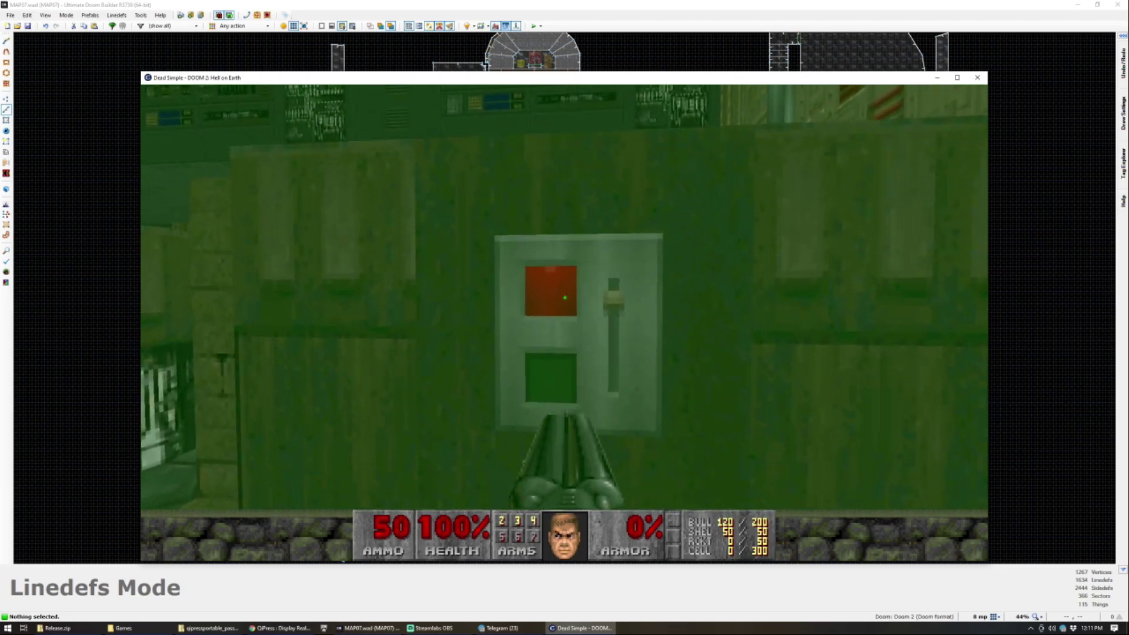
key(e)
key(s)
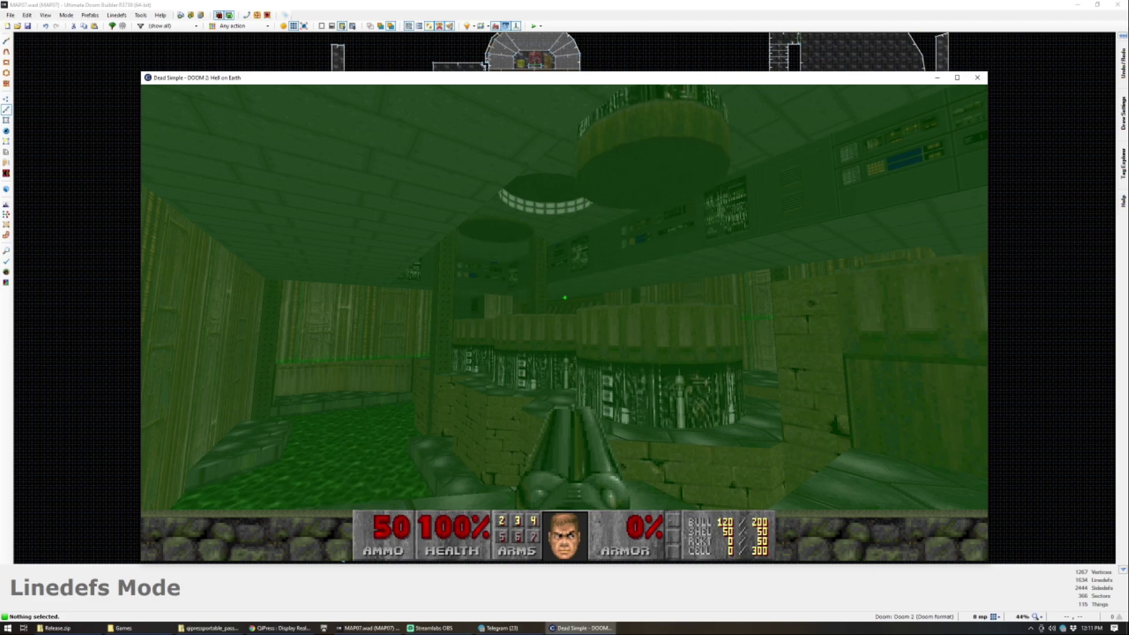
key(w)
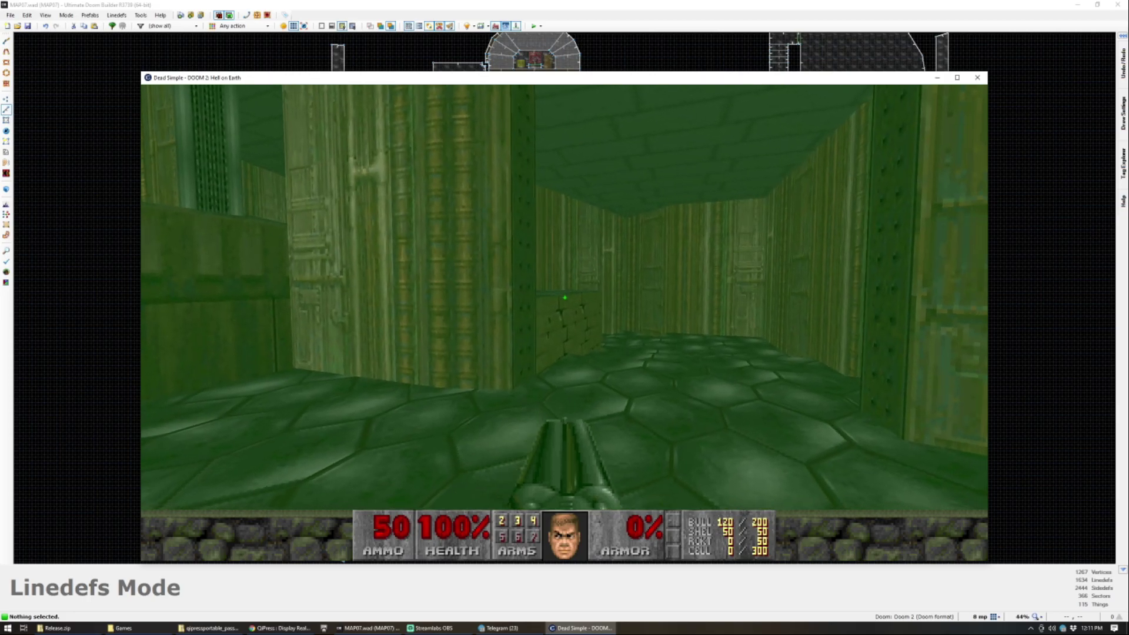
key(w)
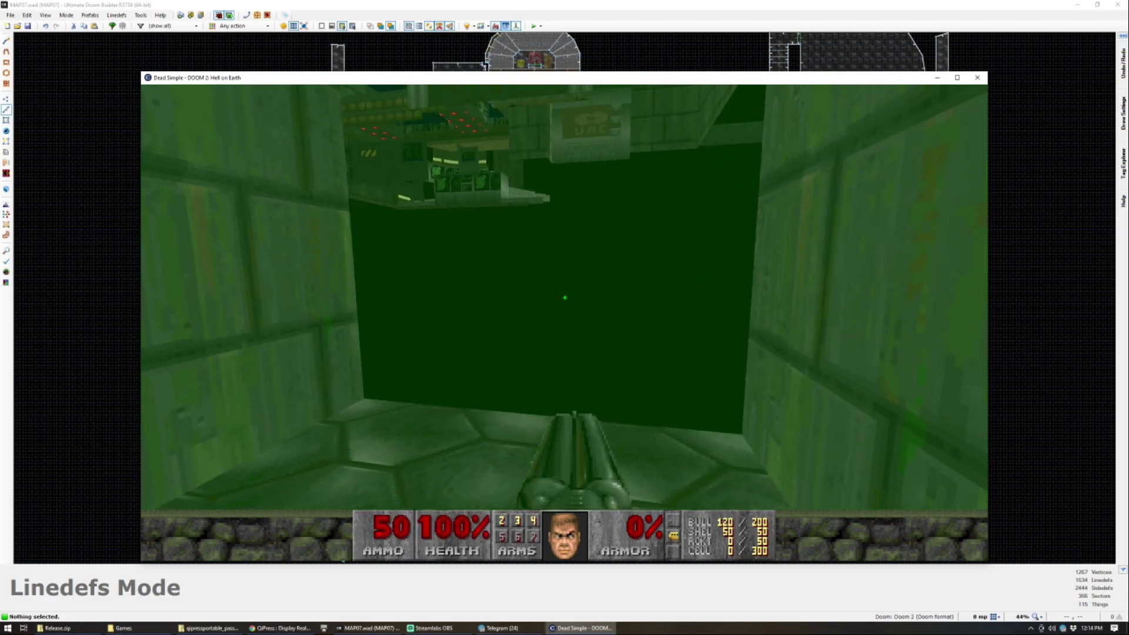
Step: Check the open lift shaft and the nukage pool in the playtest, and quit back to the map editor
key(w)
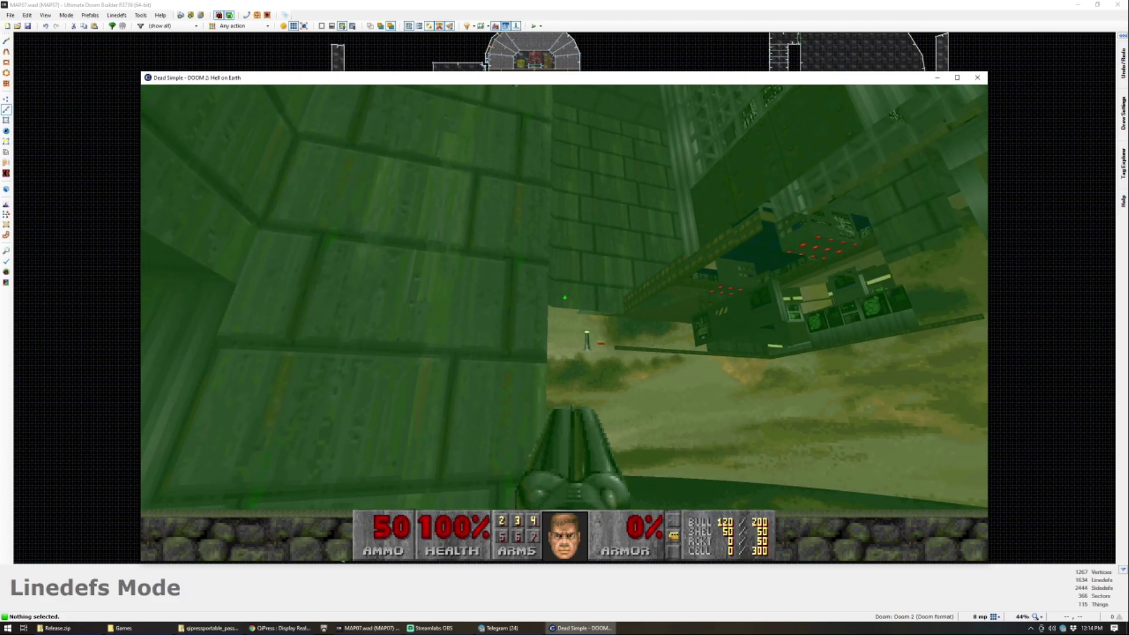
key(w)
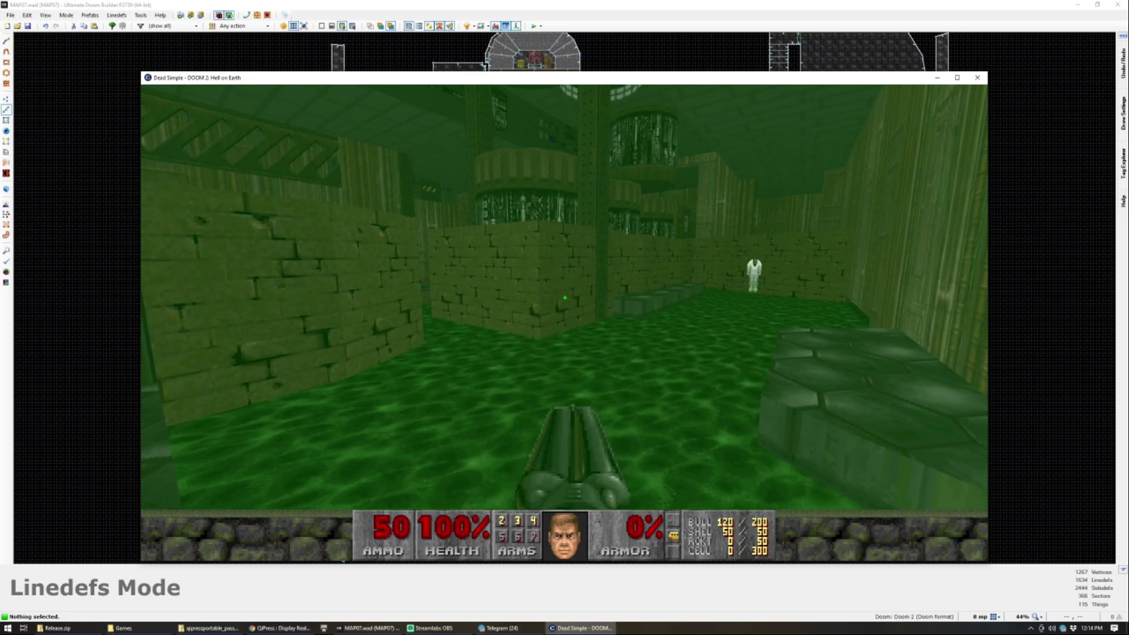
key(alt+F4)
Step: Lower the floor of the Tag 9 lift with the two imps to -120 in 3D view to expose its side walls
scroll(625, 262, down, 2)
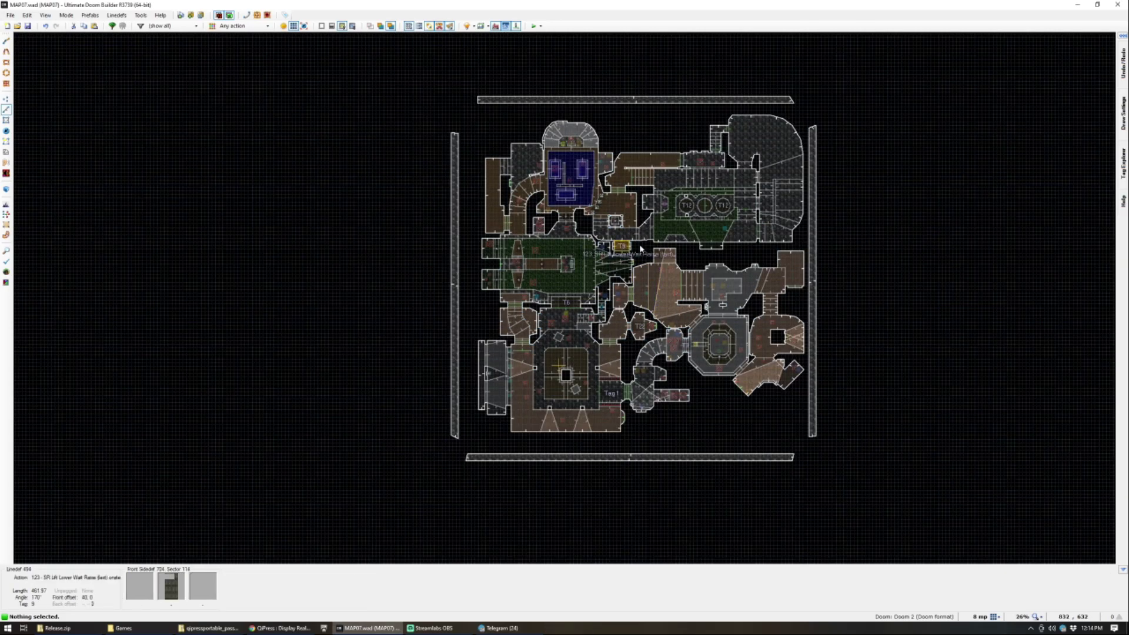
scroll(709, 234, up, 3)
scroll(668, 255, down, 2)
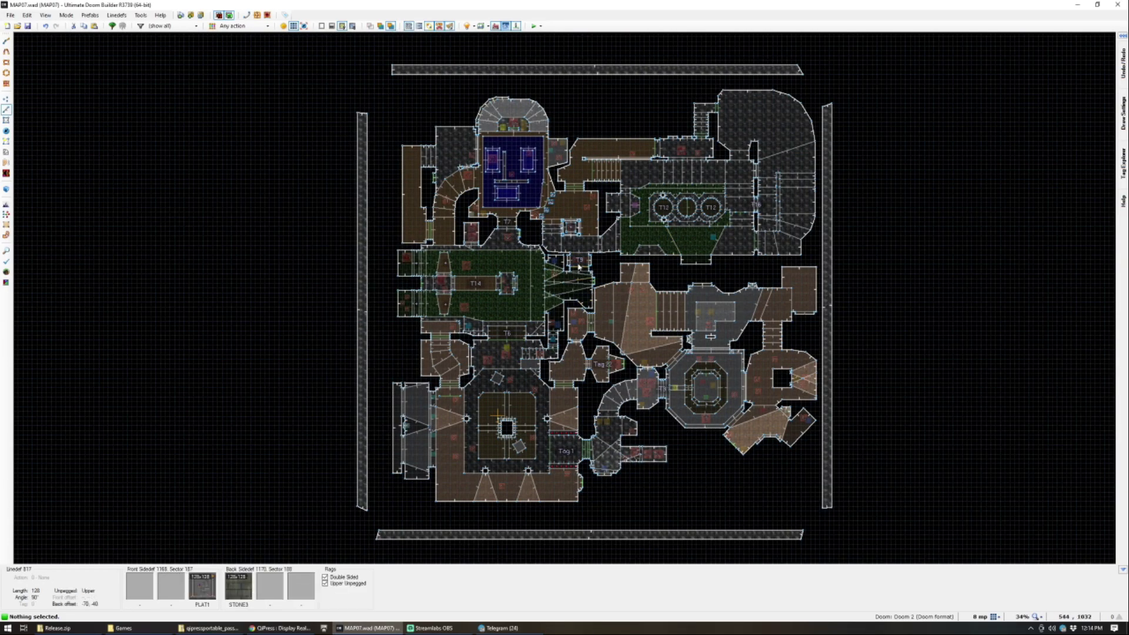
scroll(593, 243, up, 4)
key(q)
key(s)
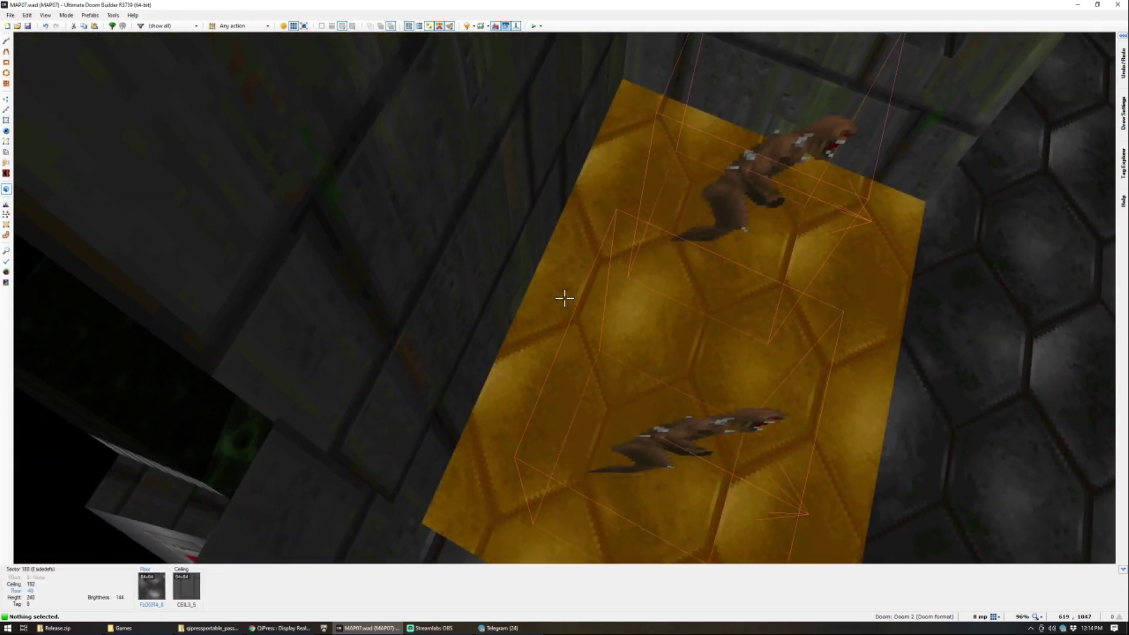
click(565, 298)
scroll(564, 298, up, 1)
scroll(565, 299, down, 5)
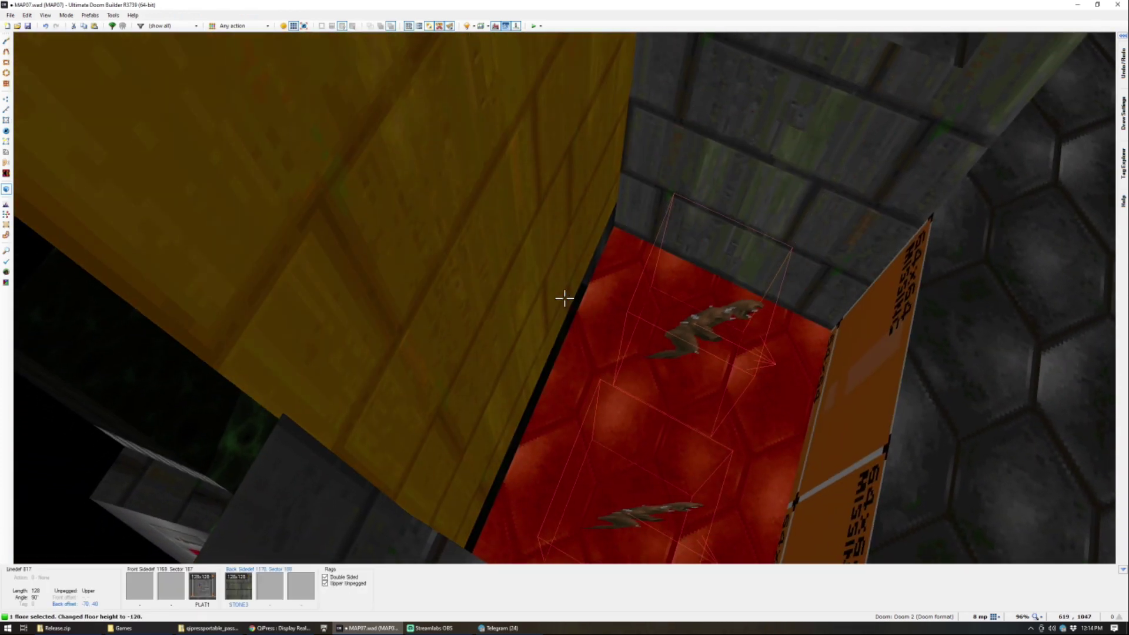
Step: Give the lift's missing lower wall the STONE2 texture, and replace it with STONE3
click(565, 298)
click(565, 298)
middle_click(564, 298)
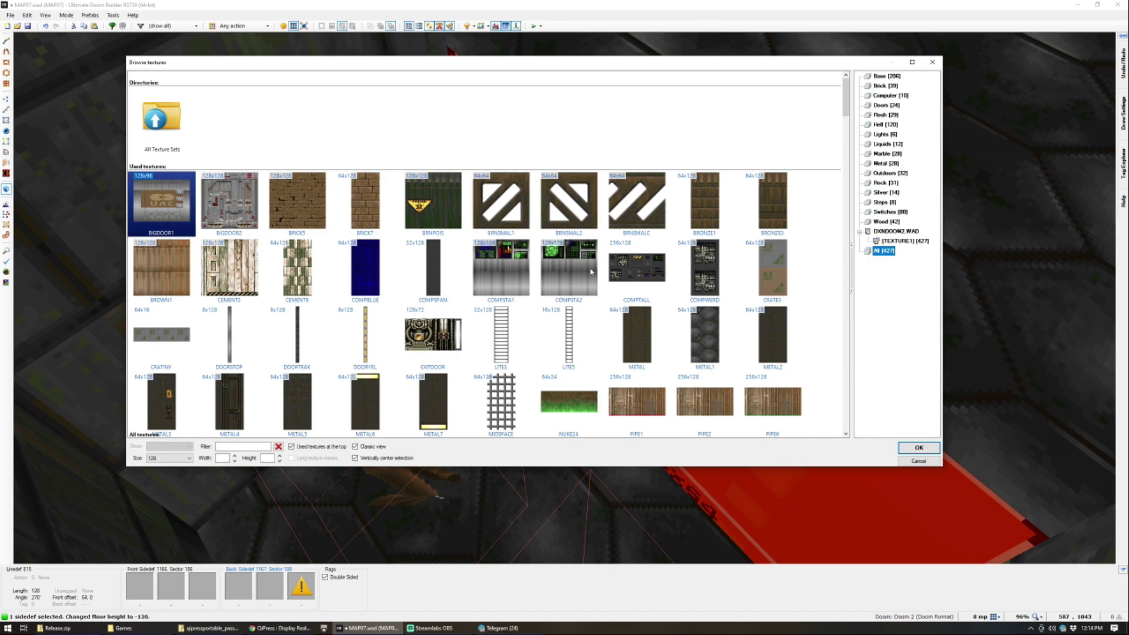
scroll(383, 269, down, 3)
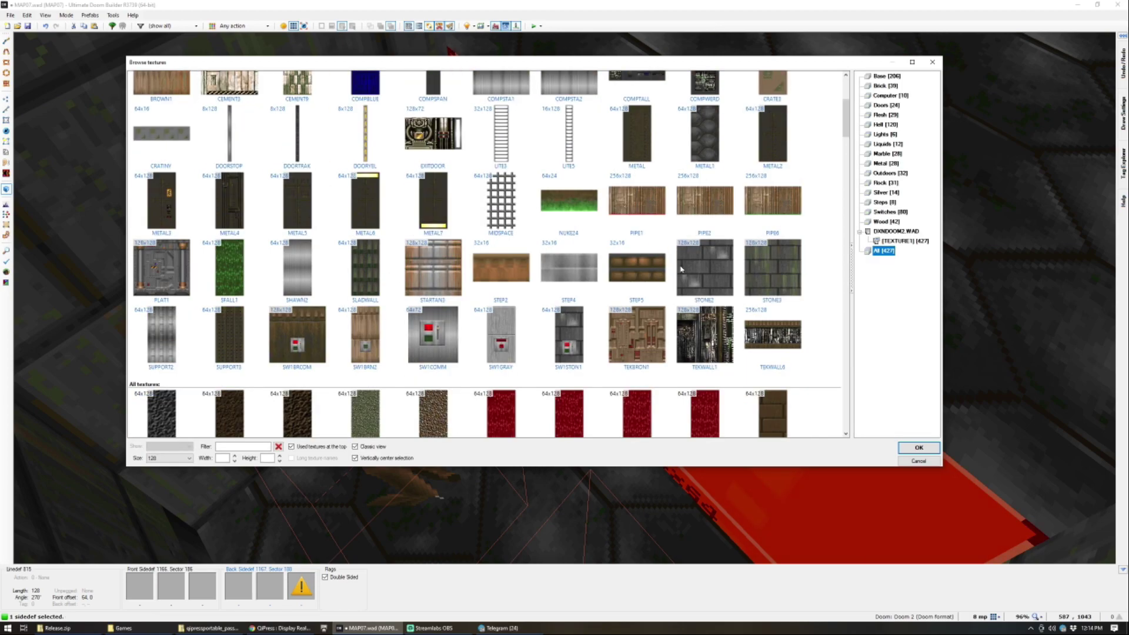
double_click(681, 269)
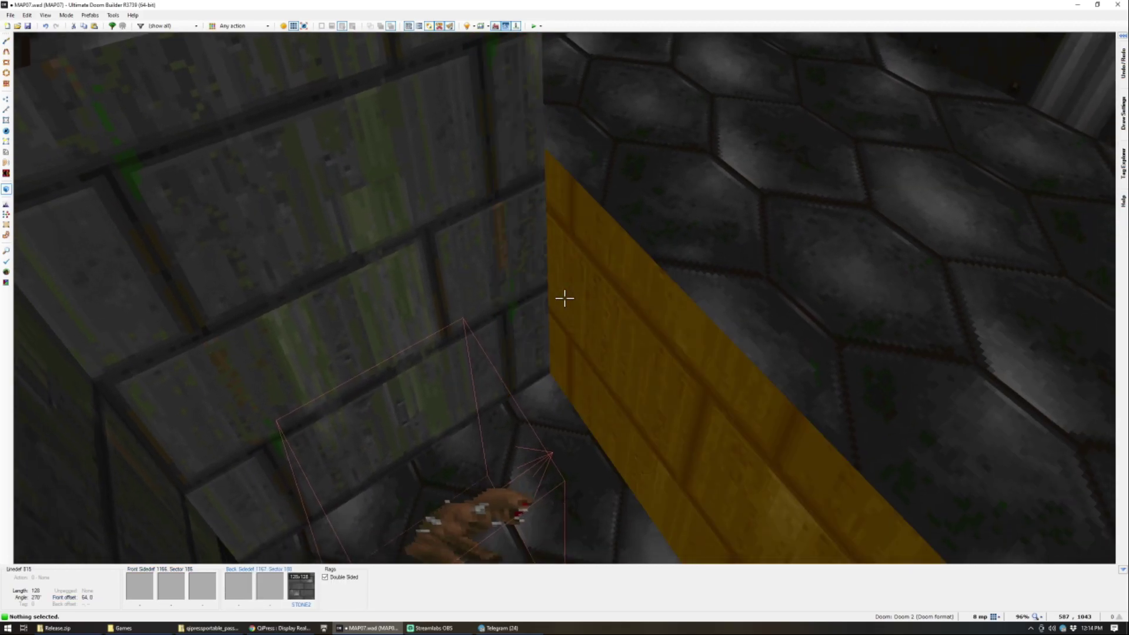
middle_click(564, 300)
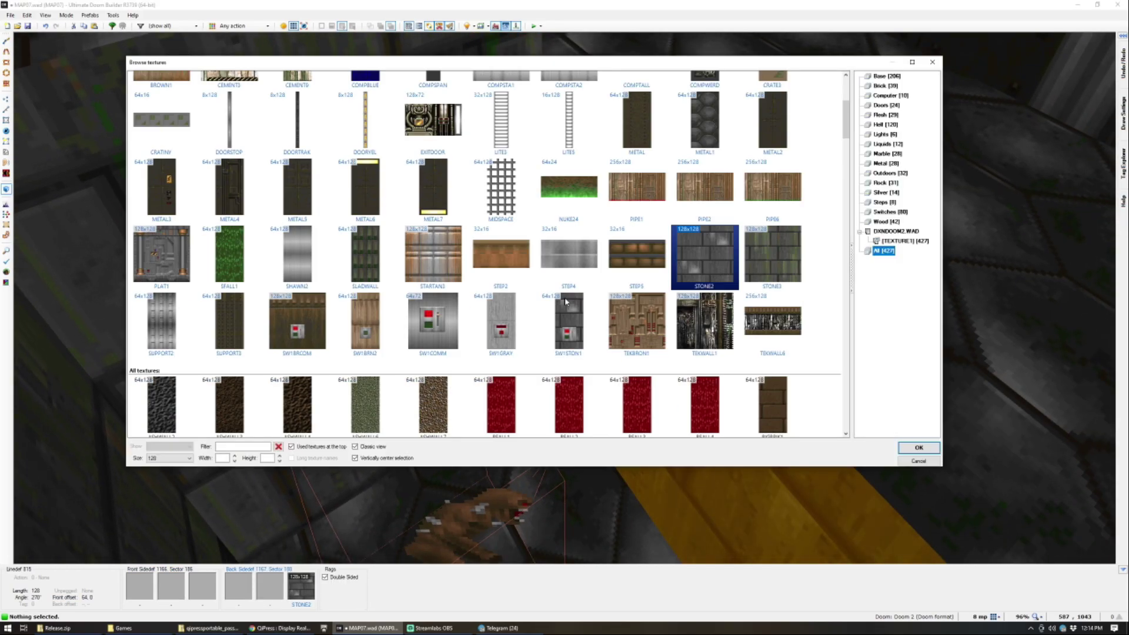
double_click(767, 269)
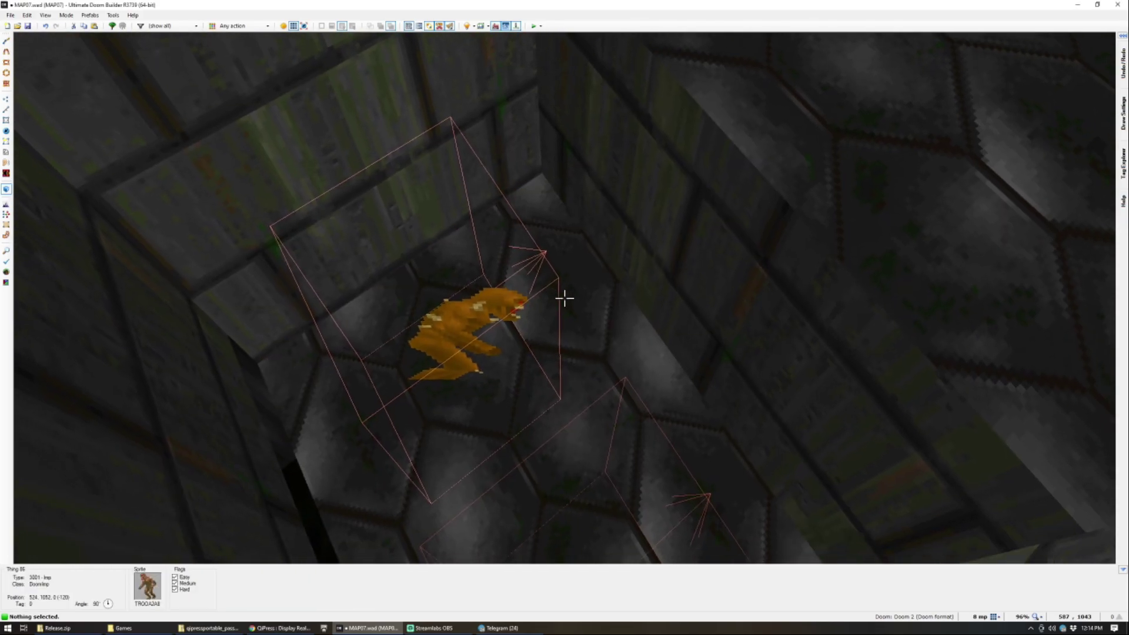
Step: Raise the floor of the Tag 9 lift to -48 and return to the 2D map
click(565, 299)
scroll(564, 299, up, 9)
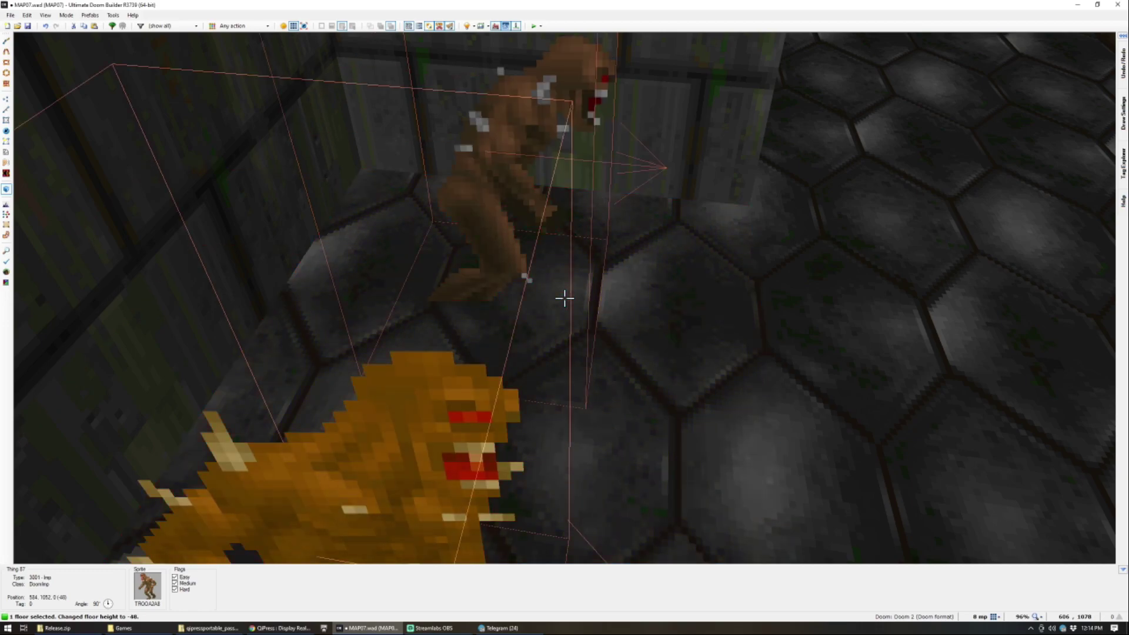
key(q)
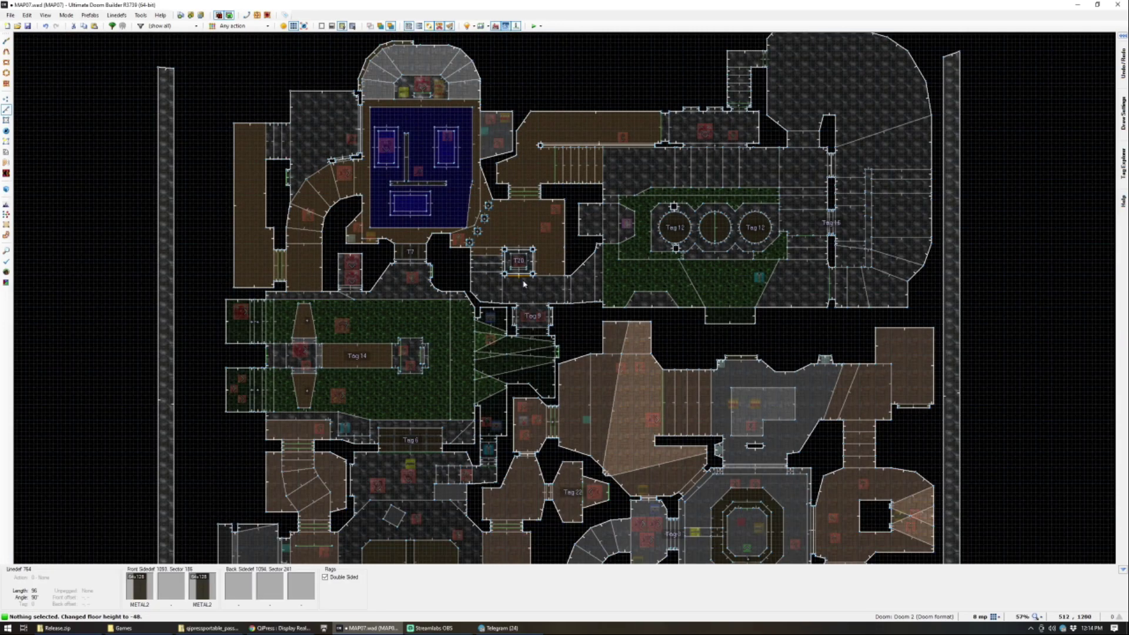
Step: Clear the yellow-key door action from both door linedefs between the Tag 11 pillar room and the stairs north of it
scroll(524, 284, down, 4)
scroll(538, 256, up, 12)
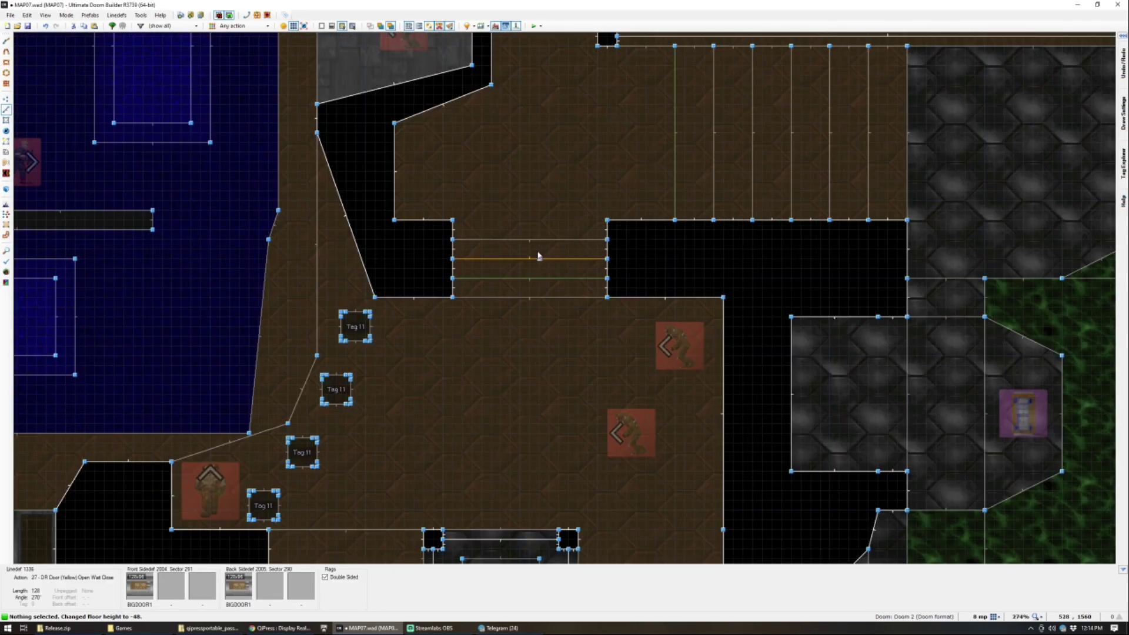
scroll(539, 256, up, 2)
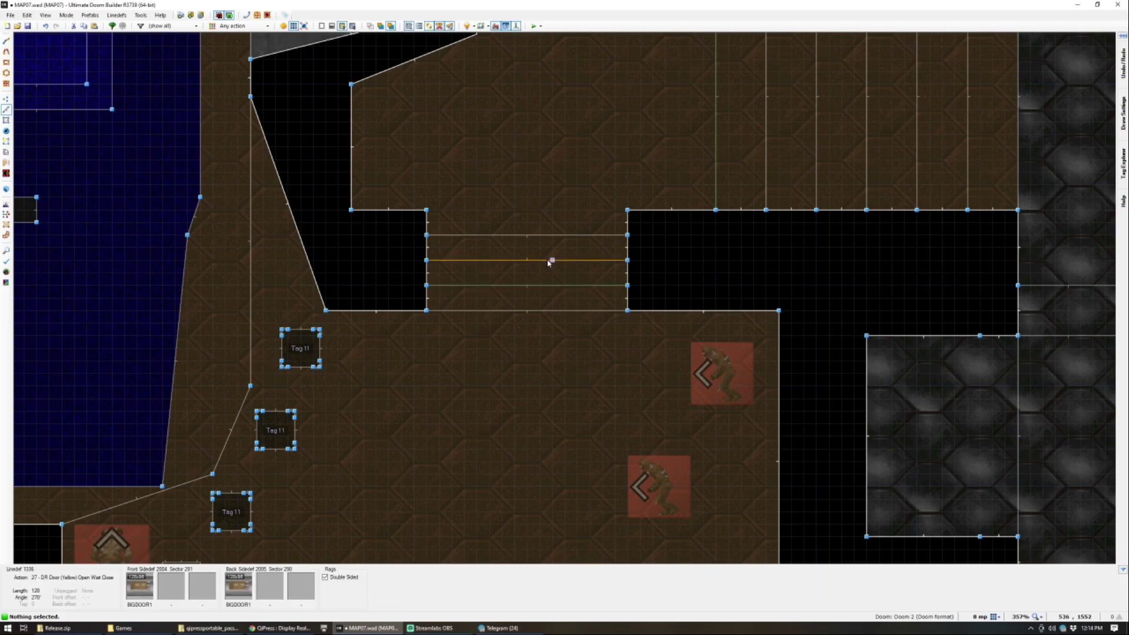
right_click(546, 290)
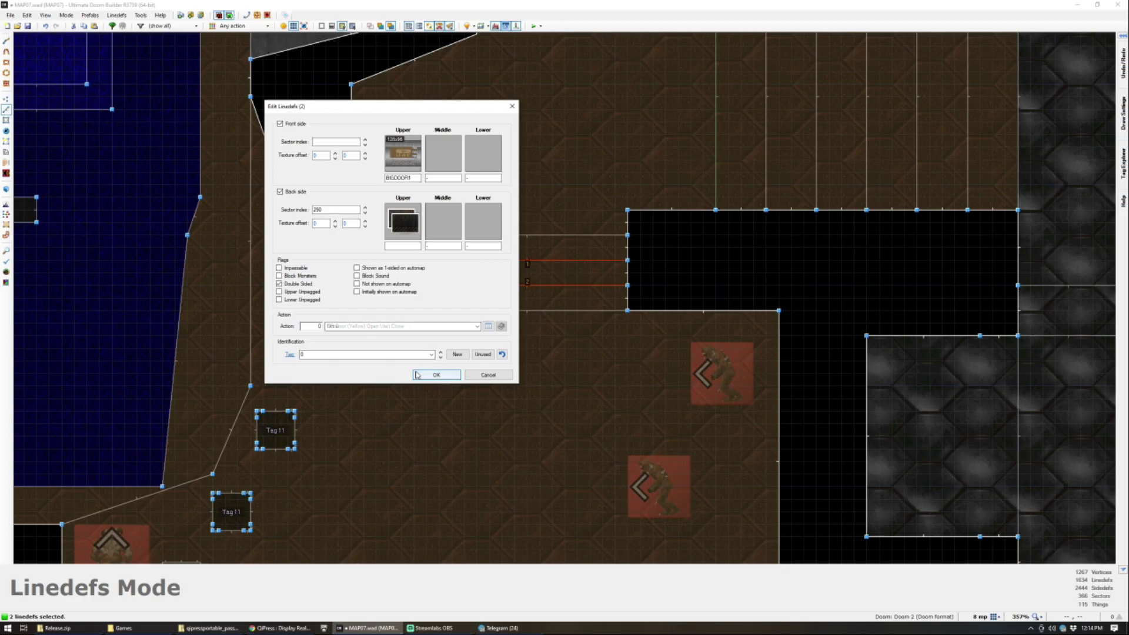
click(436, 375)
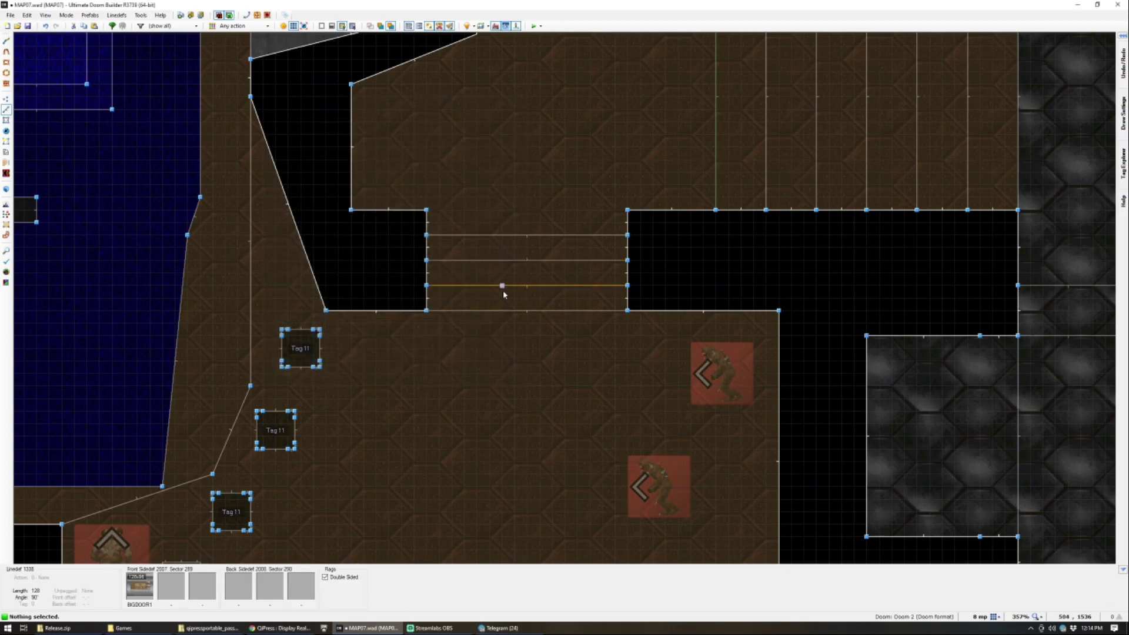
Step: Examine the yellow-trimmed frame and floor strips of that doorway in 3D, and return to the 2D map
key(w)
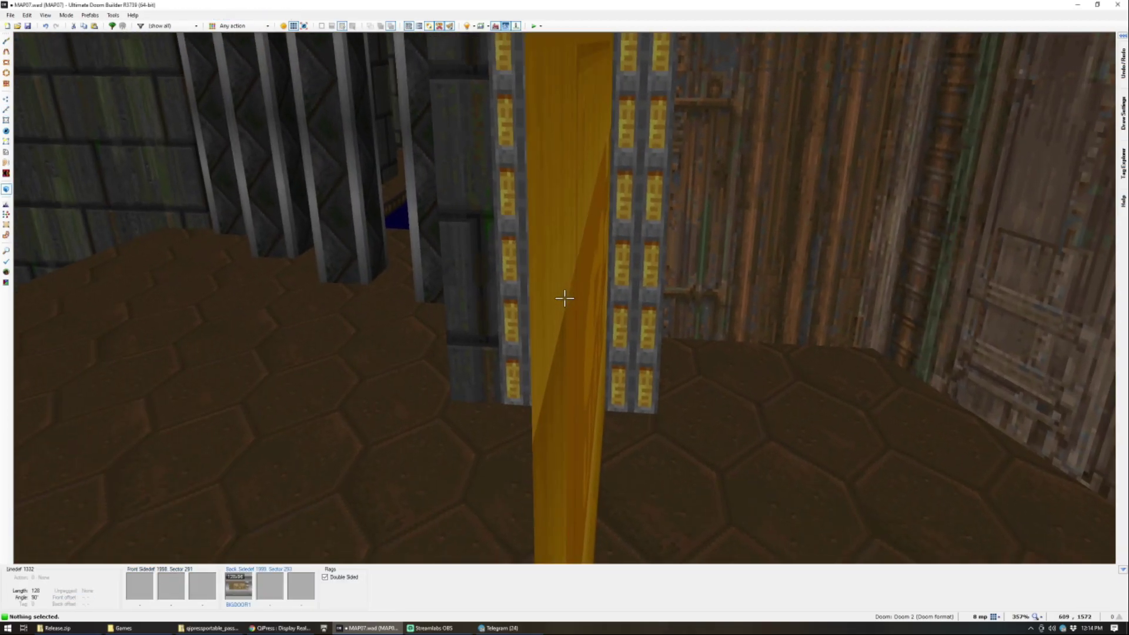
key(e)
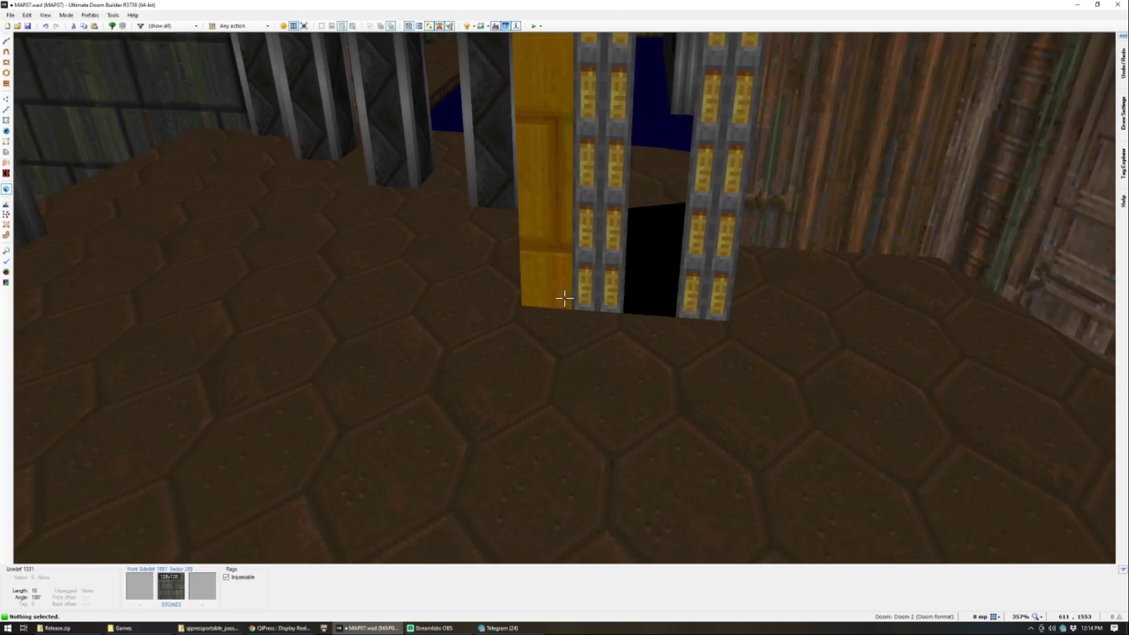
key(f)
key(e)
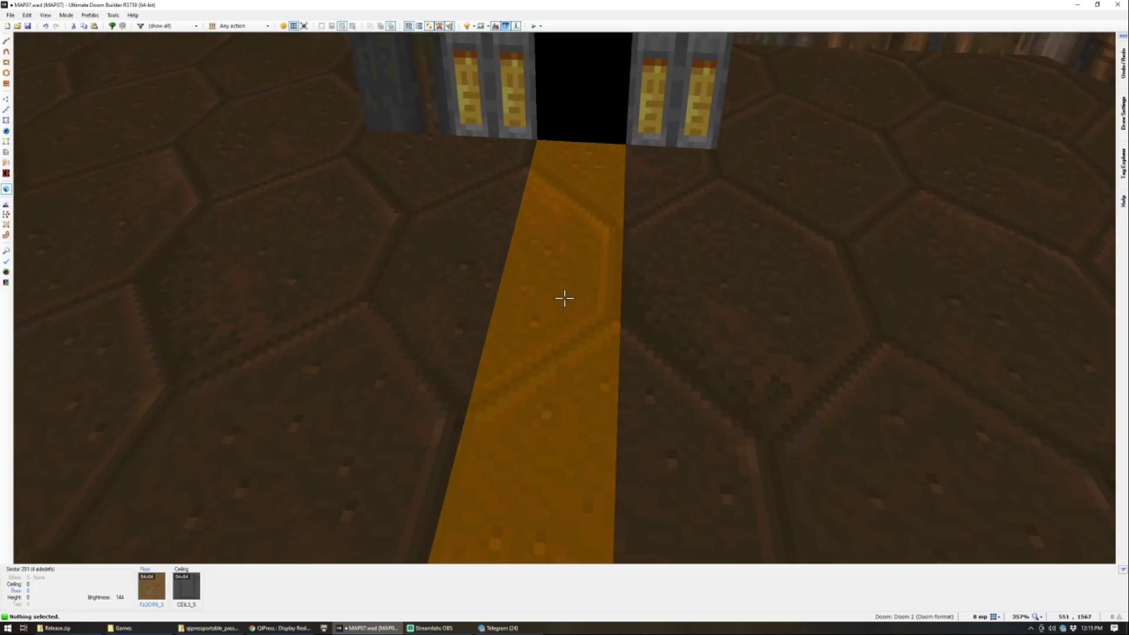
key(w)
scroll(565, 292, down, 2)
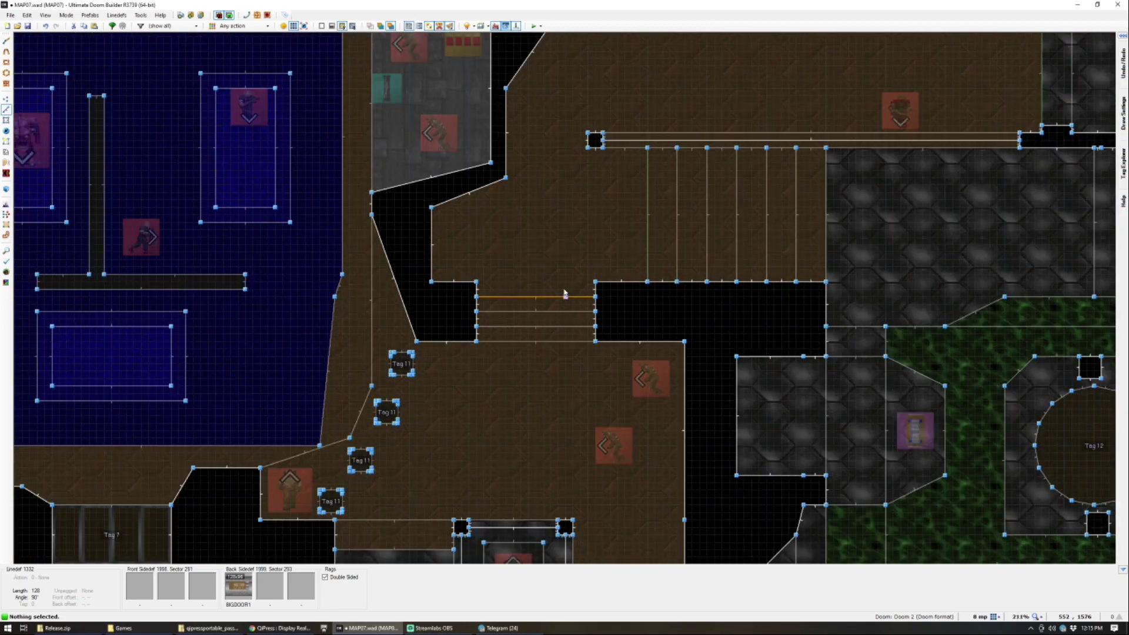
Step: Assign action 27, DR Door (Yellow) Open Wait Close, to the two northern linedefs of the doorway north of the Tag 11 pillars, and save the map
scroll(565, 292, up, 3)
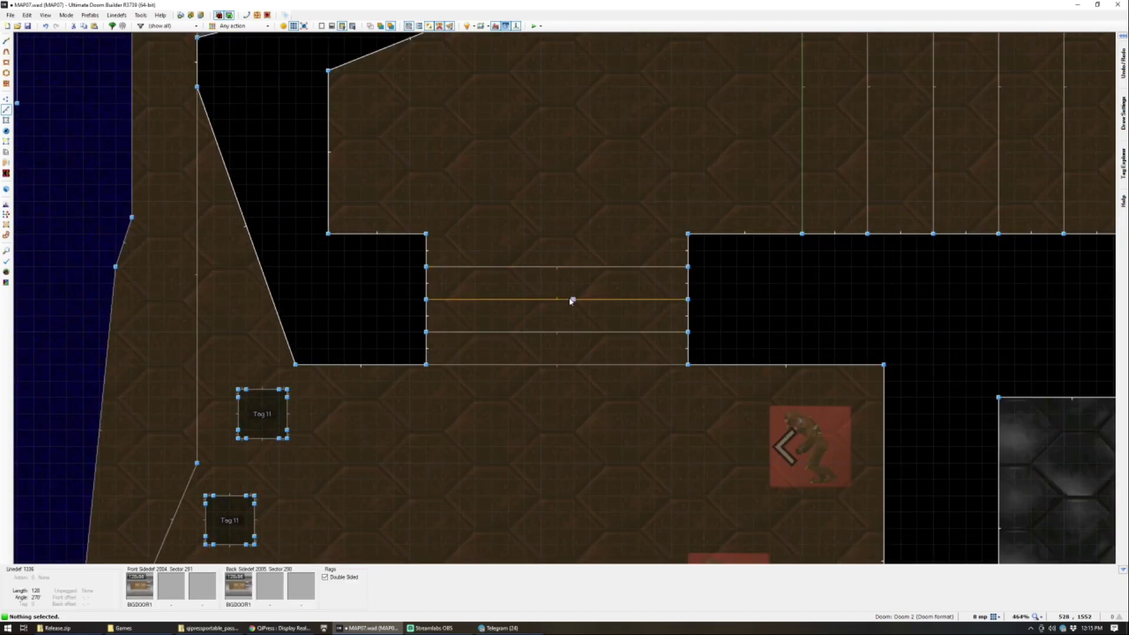
key(s)
key(l)
click(561, 302)
right_click(541, 293)
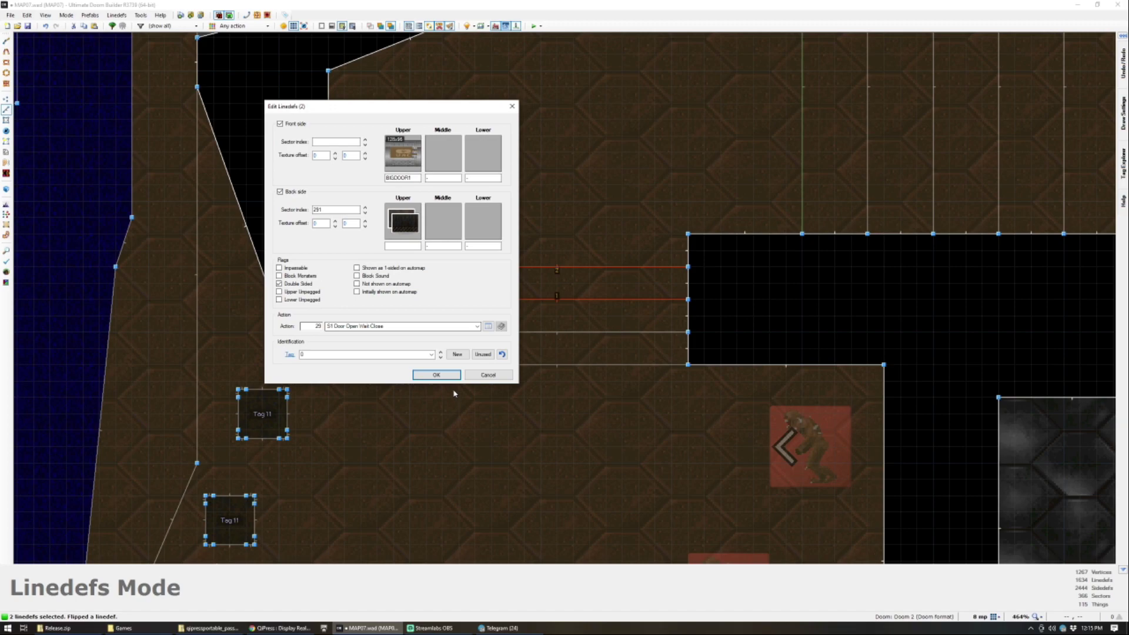
click(488, 327)
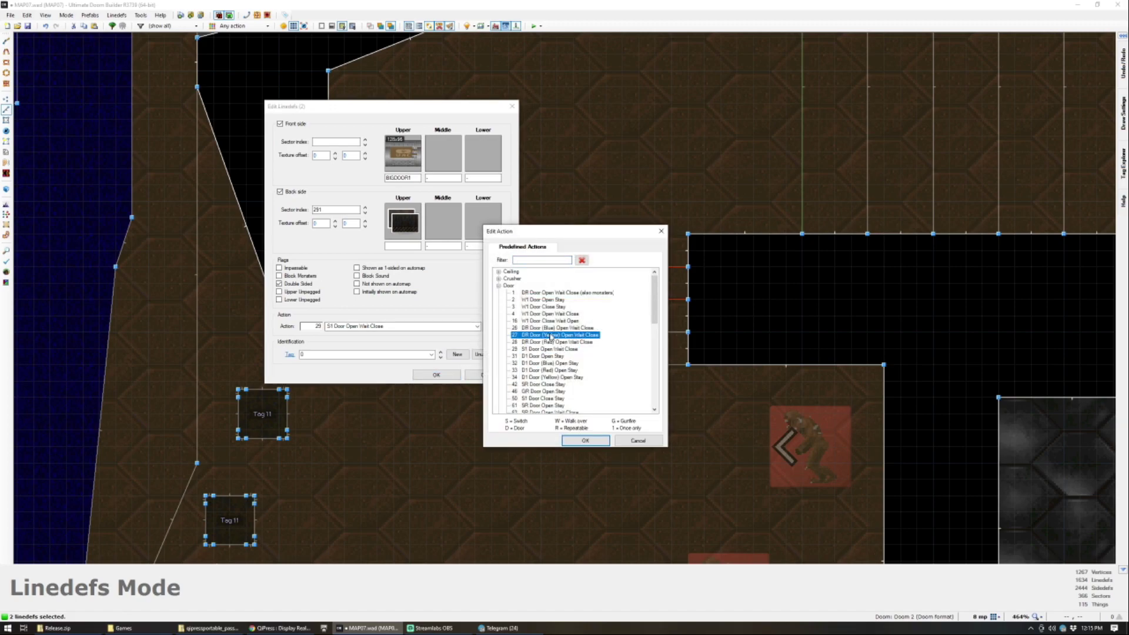
double_click(551, 336)
click(436, 375)
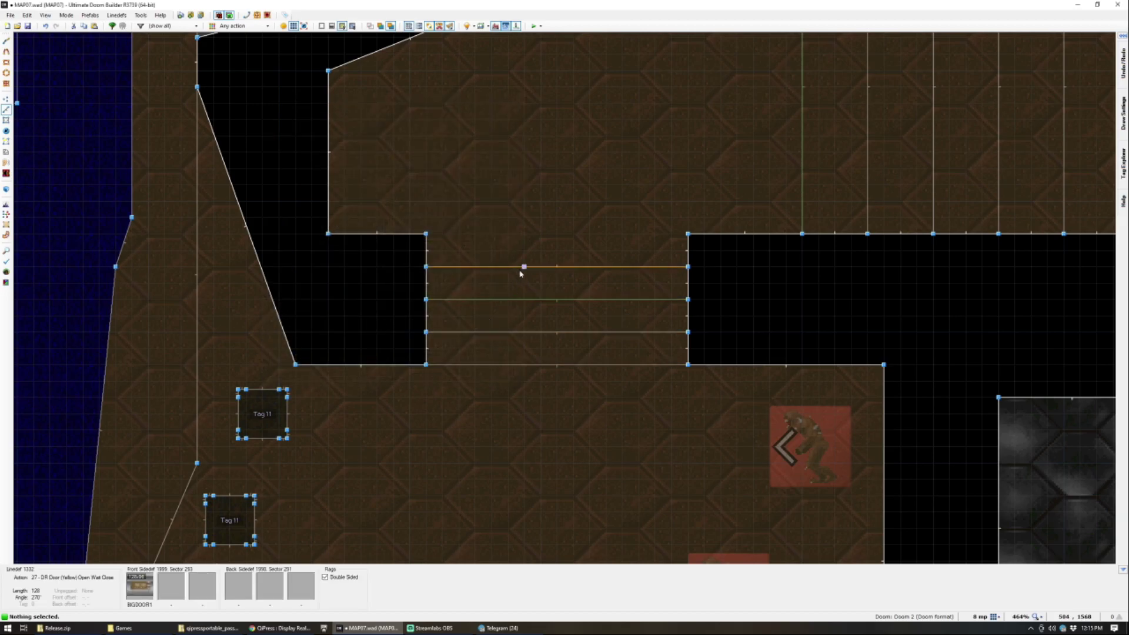
scroll(520, 304, down, 5)
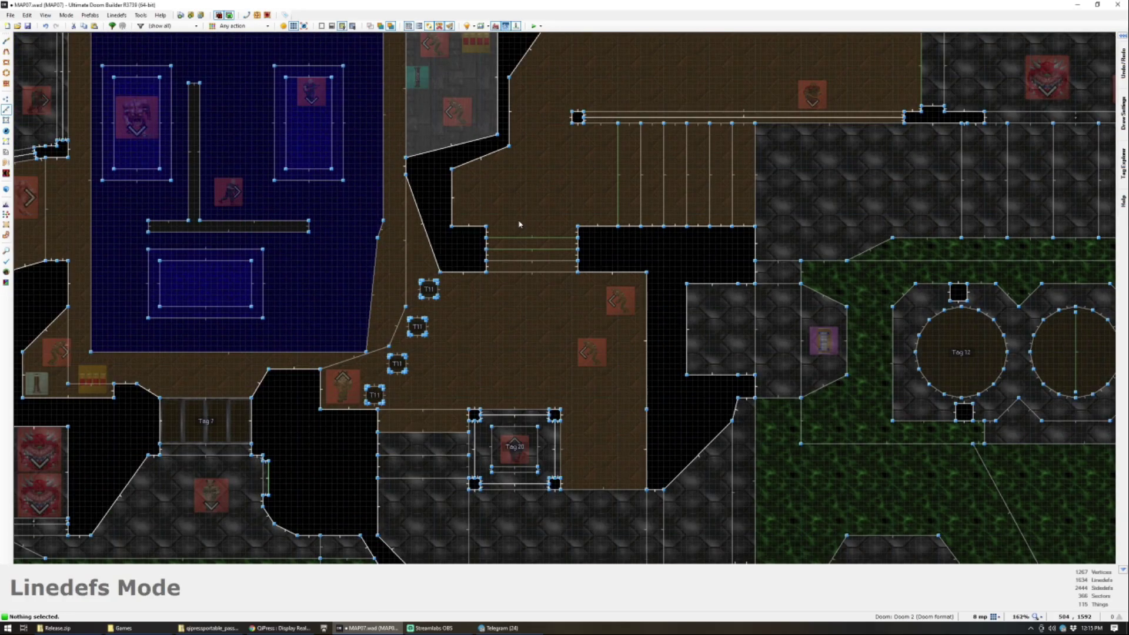
key(ctrl+s)
Step: Survey the whole map layout, then examine the southwestern courtyard between the Tag 21 ledge and the Tag 1 area
scroll(518, 219, down, 6)
scroll(536, 247, up, 4)
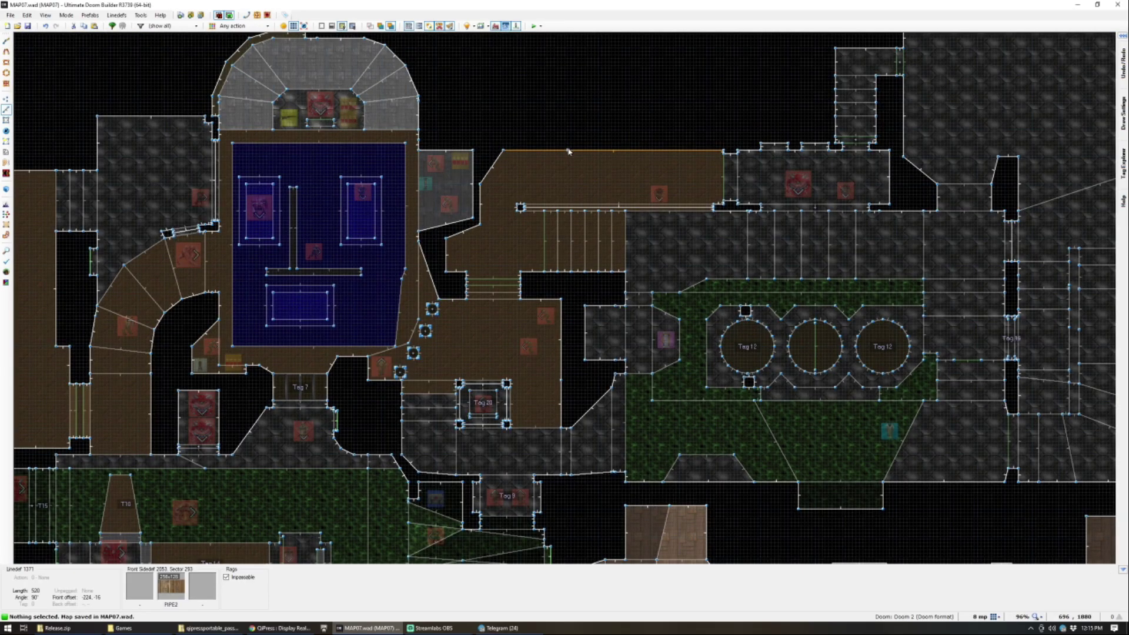
scroll(502, 251, down, 6)
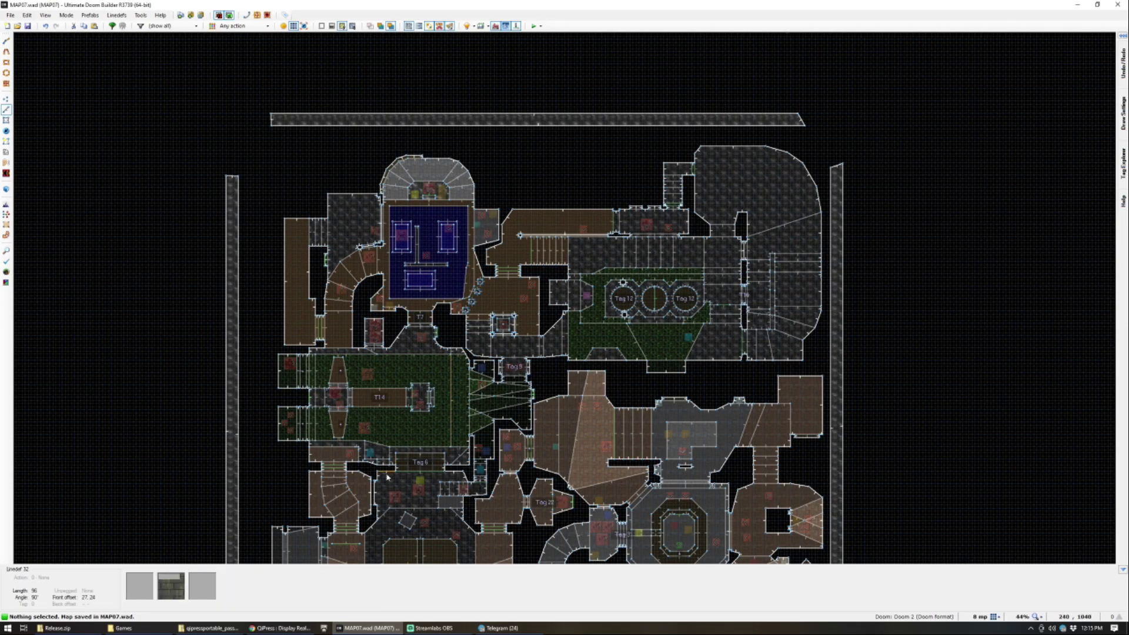
key(Left)
key(Down)
key(Down)
key(Down)
key(Up)
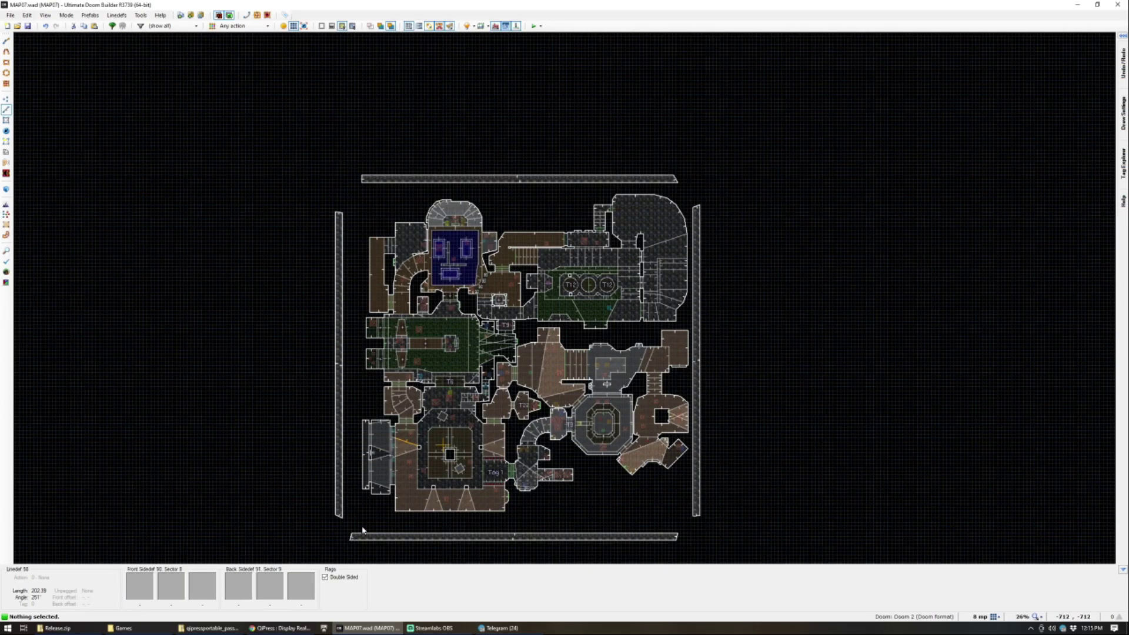
scroll(410, 475, up, 8)
scroll(395, 487, down, 3)
scroll(346, 504, up, 2)
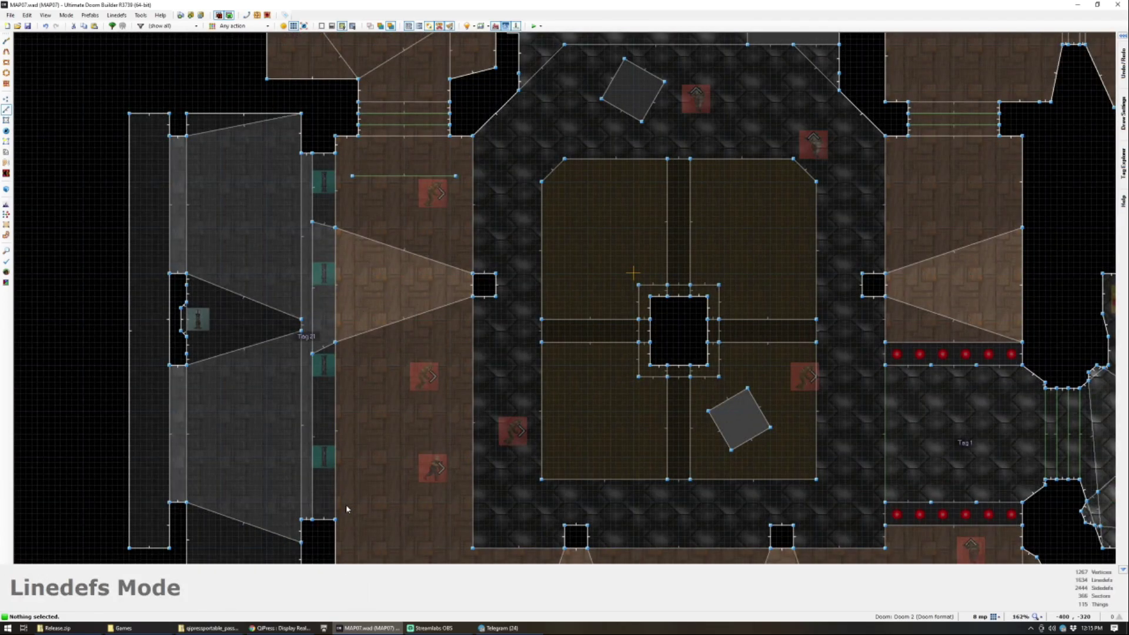
scroll(389, 473, down, 2)
scroll(373, 378, up, 4)
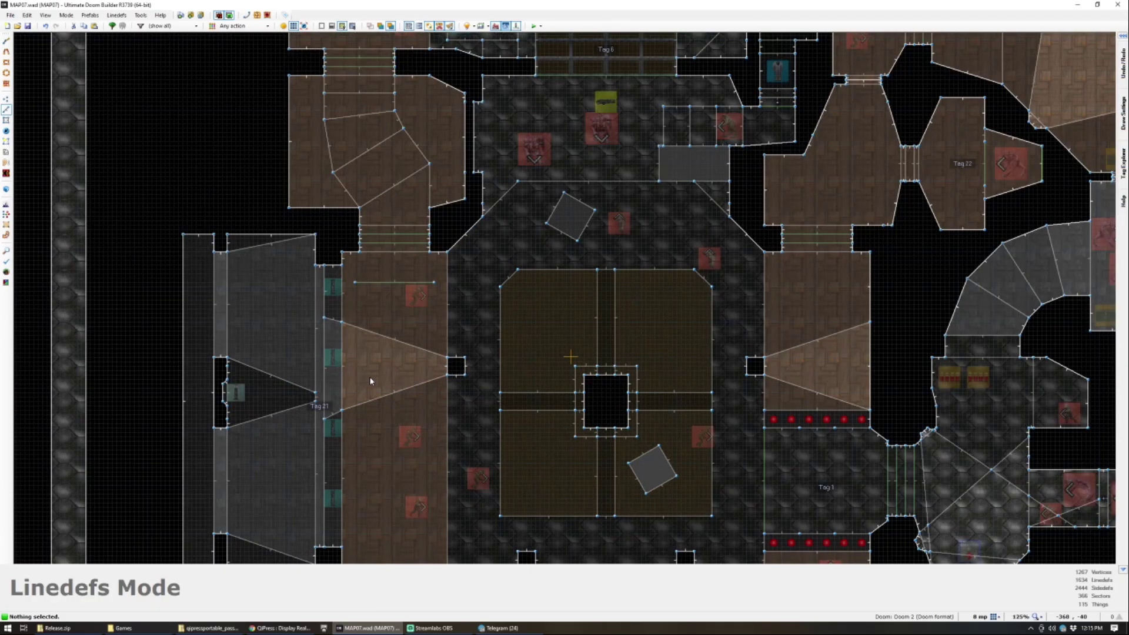
scroll(371, 382, down, 3)
scroll(376, 441, up, 3)
scroll(376, 479, down, 4)
Step: Copy the two red-light strips beside the Tag 1 sector and paste them across the courtyard's western corridor, either side of the lit wedge
key(s)
click(678, 375)
click(681, 467)
key(ctrl+c)
scroll(362, 420, up, 3)
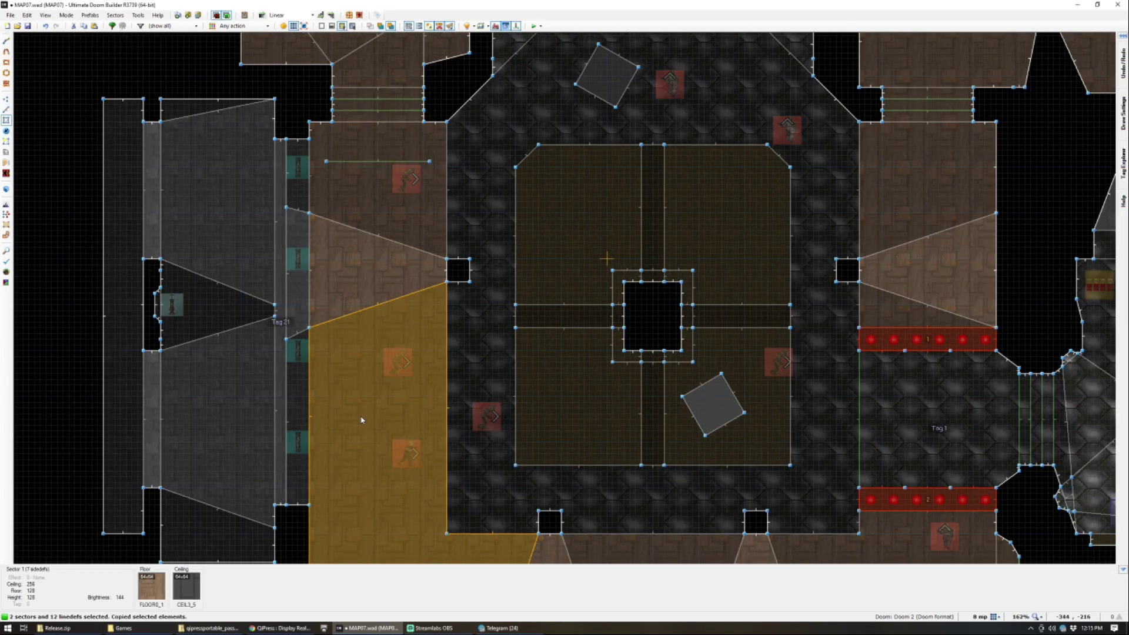
key(ctrl+v)
mouse_move(345, 321)
mouse_down()
mouse_move(360, 338)
mouse_move(361, 319)
mouse_up()
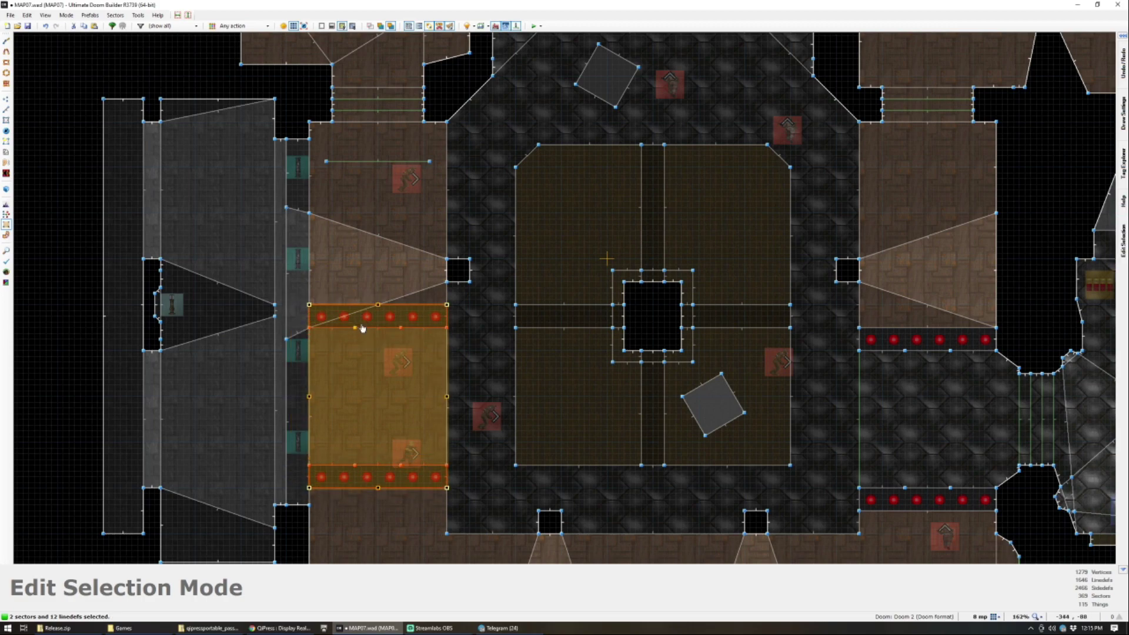
drag(364, 316, 362, 198)
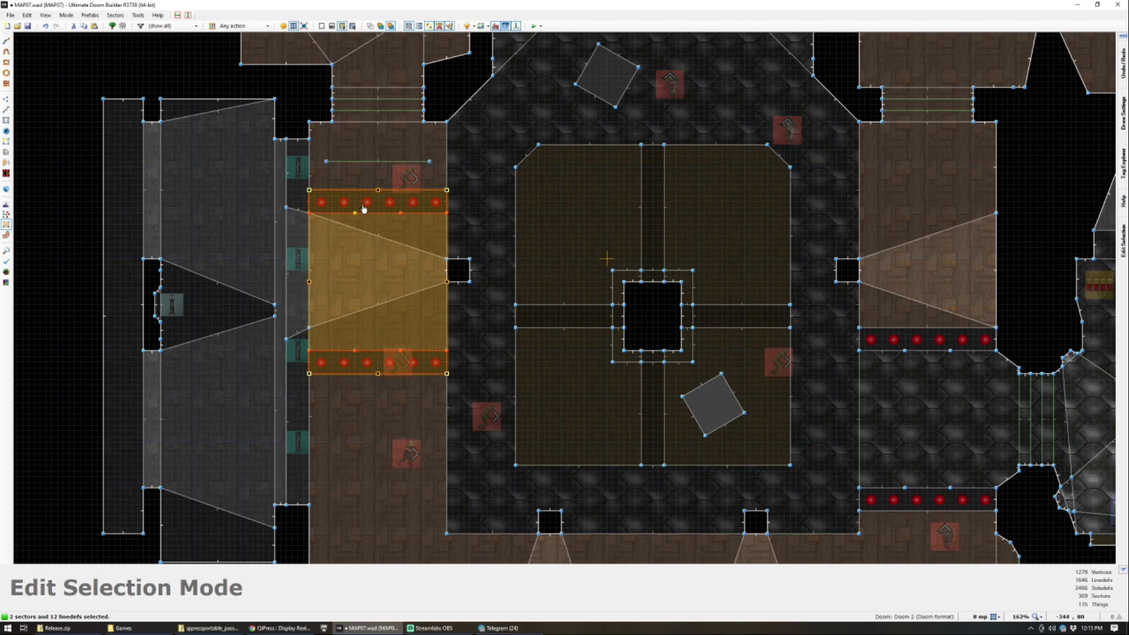
click(238, 224)
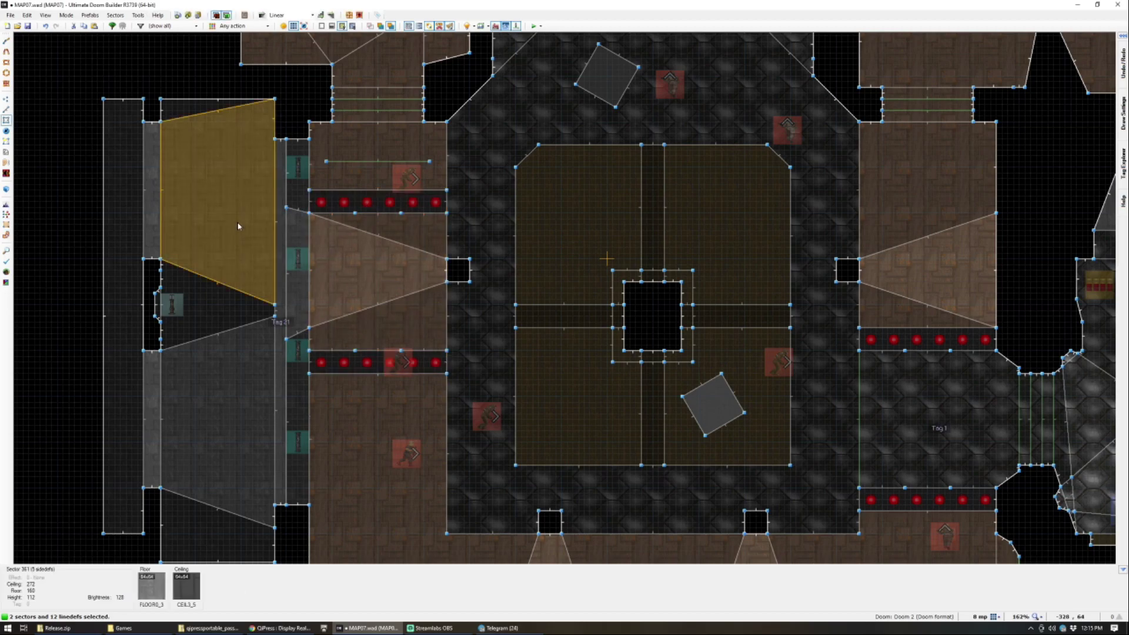
Step: Delete the two northern columns on the ledge beside the western corridor, and move the remaining two farther north along it
scroll(256, 178, up, 4)
scroll(341, 151, down, 2)
scroll(346, 149, up, 1)
key(v)
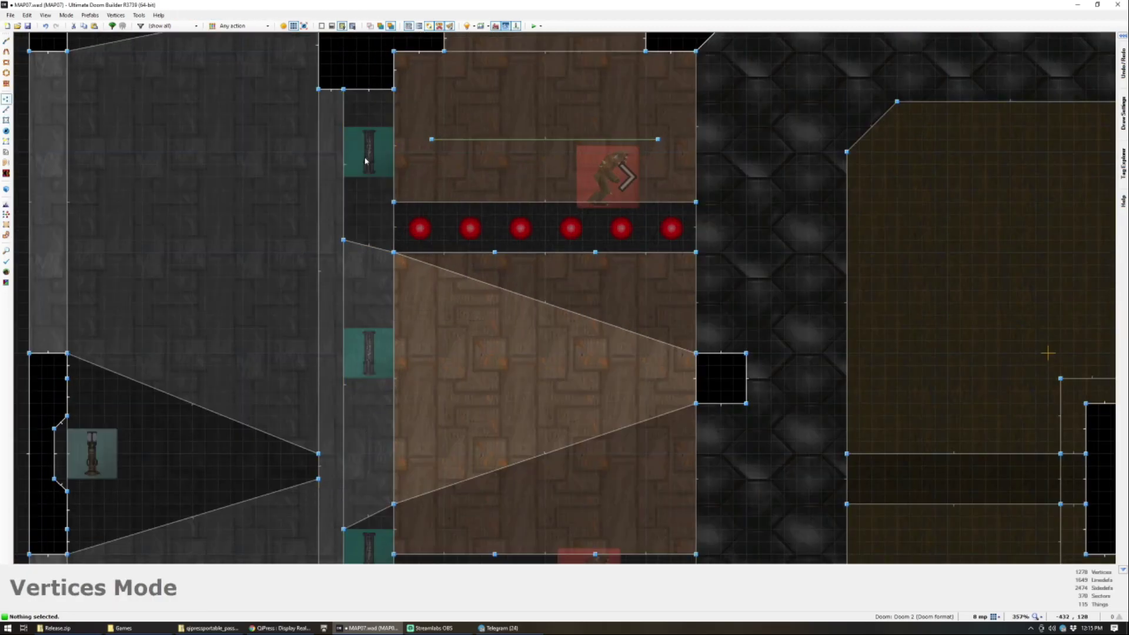
key(t)
key(Delete)
scroll(363, 229, down, 4)
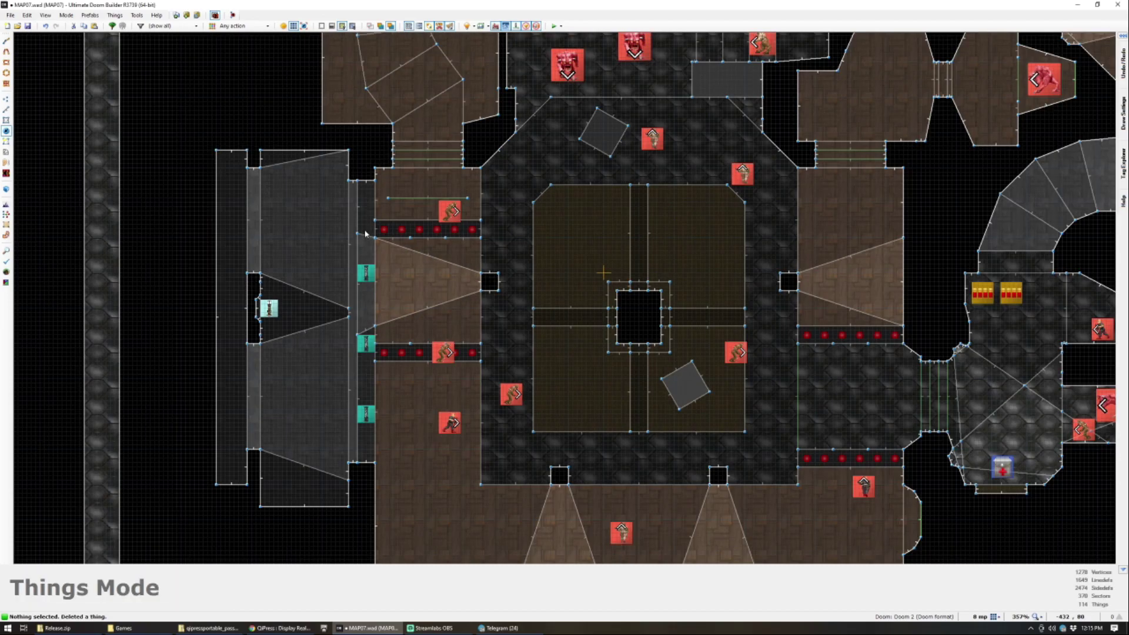
scroll(354, 360, up, 1)
click(371, 250)
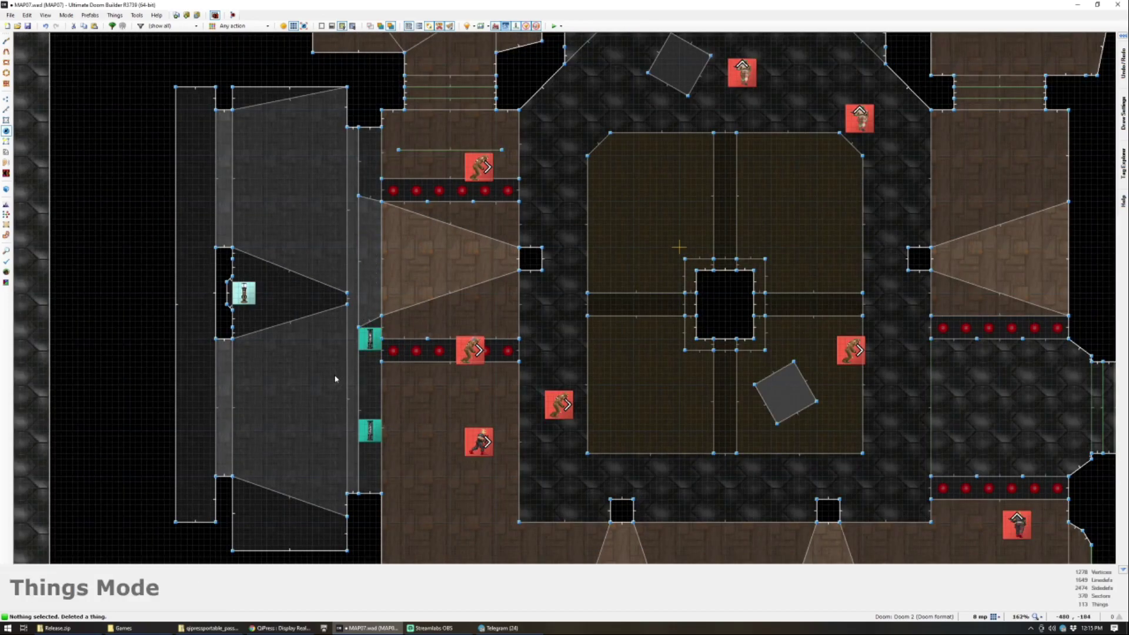
drag(370, 431, 370, 420)
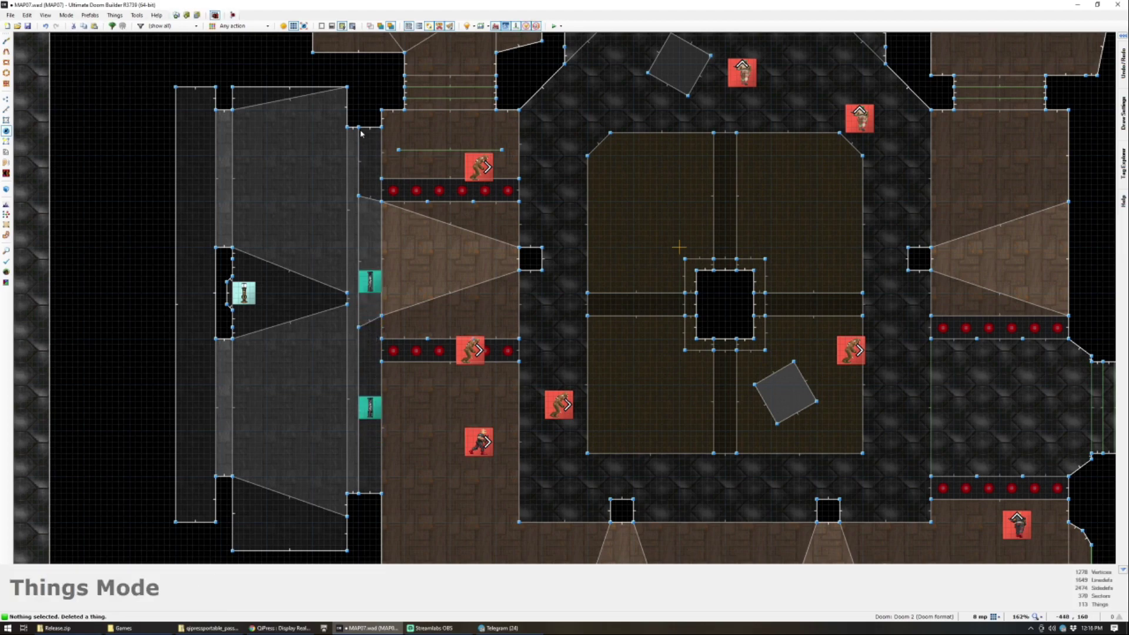
Step: Move the three vertices at the ledge's north end south, in line with the northern edge of the upper red-light strip
scroll(361, 138, up, 4)
key(v)
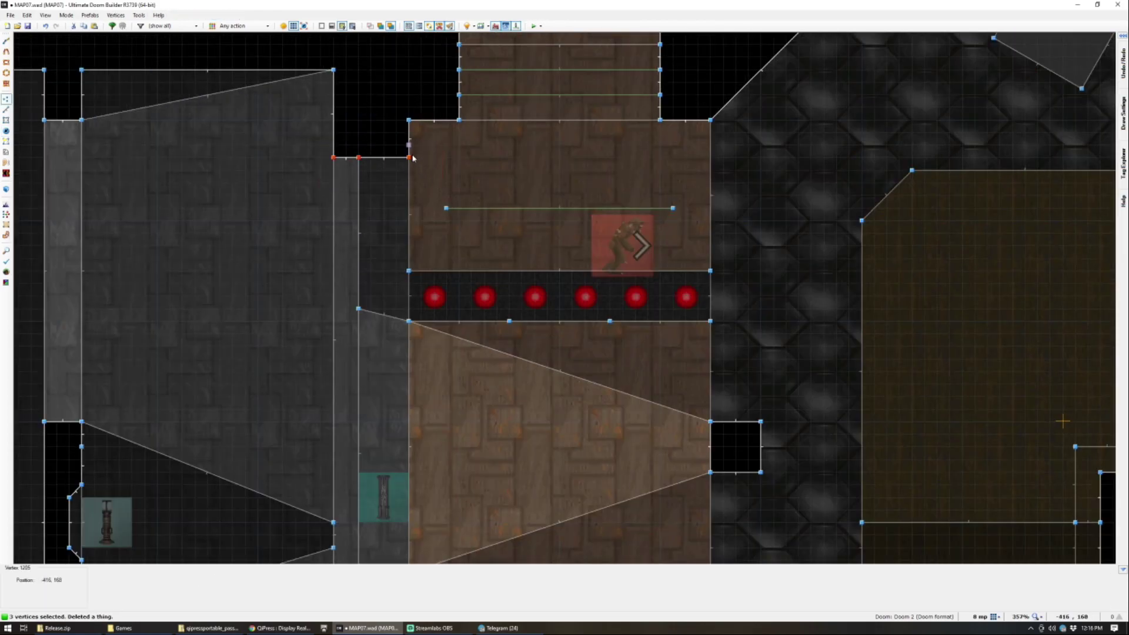
drag(407, 227, 413, 264)
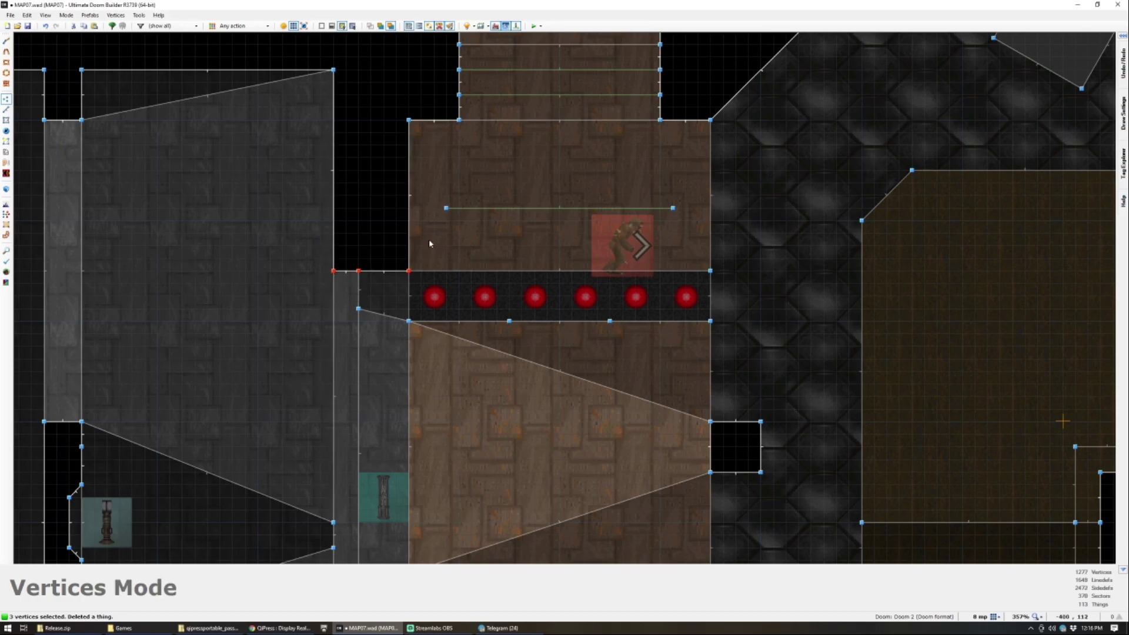
Step: Lower the western corridor's floor sections between the two red-light strips to height 0 in 3D
key(q)
key(s)
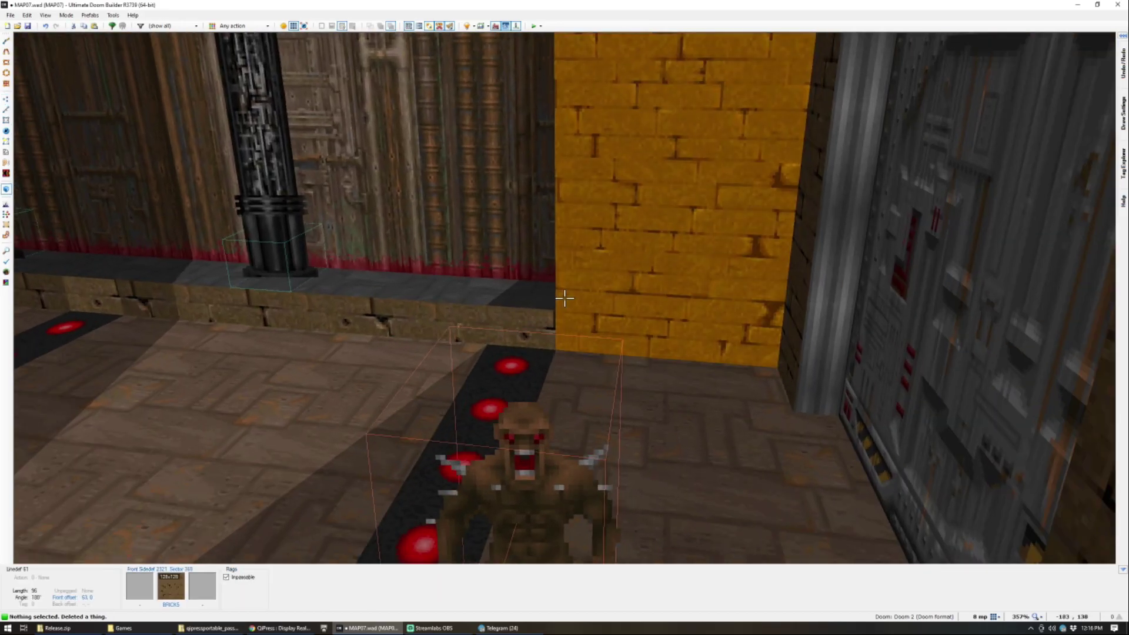
key(w)
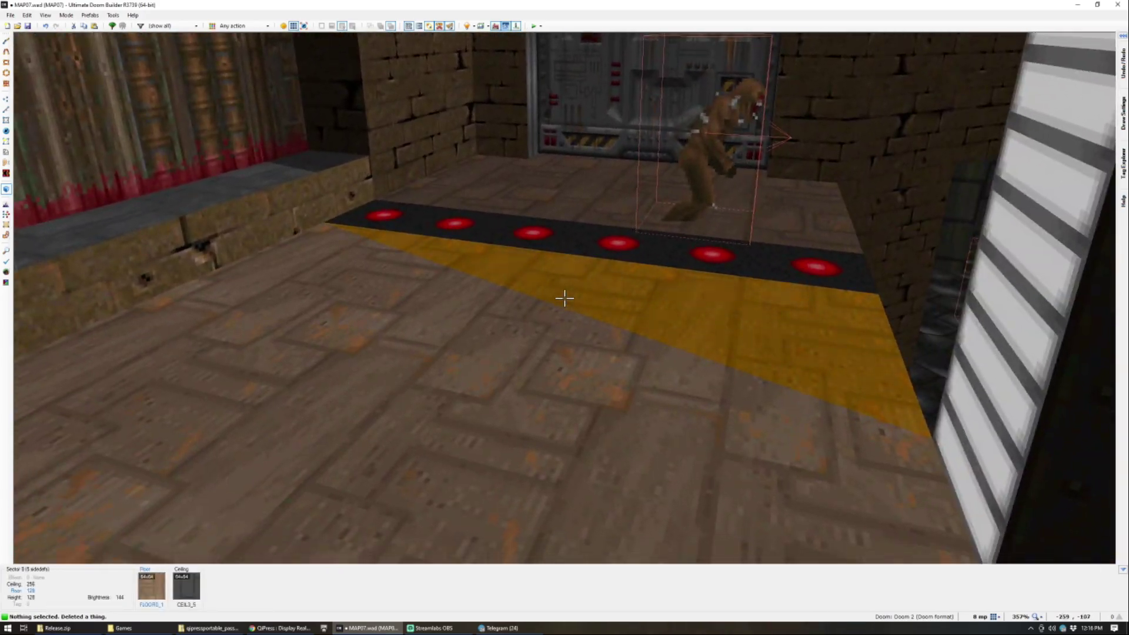
click(564, 298)
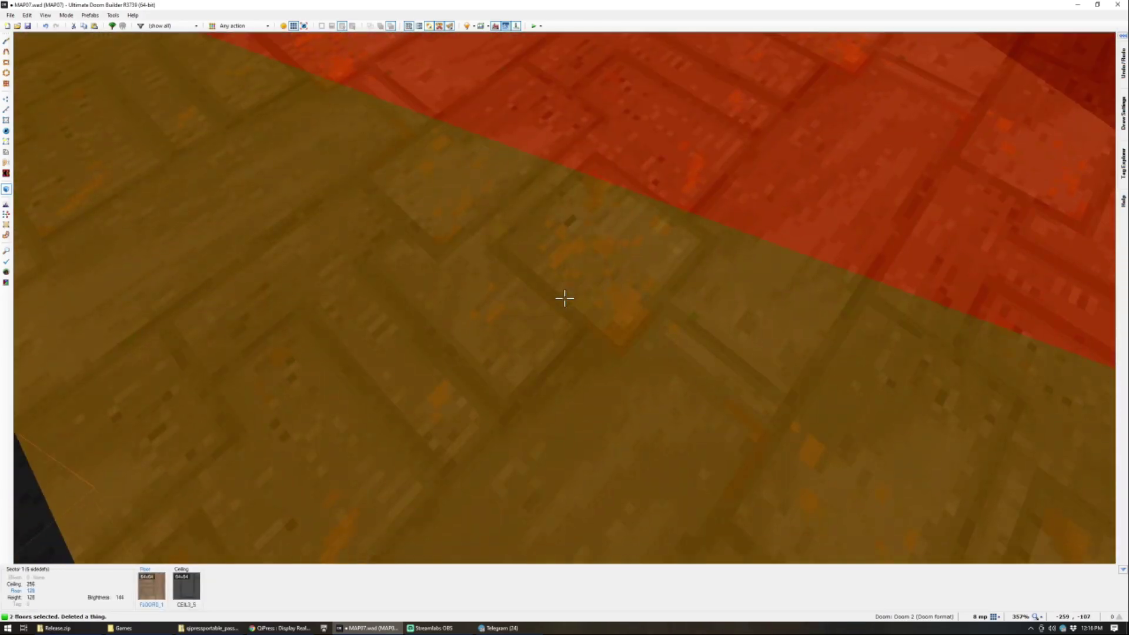
scroll(564, 298, down, 1)
scroll(565, 298, up, 1)
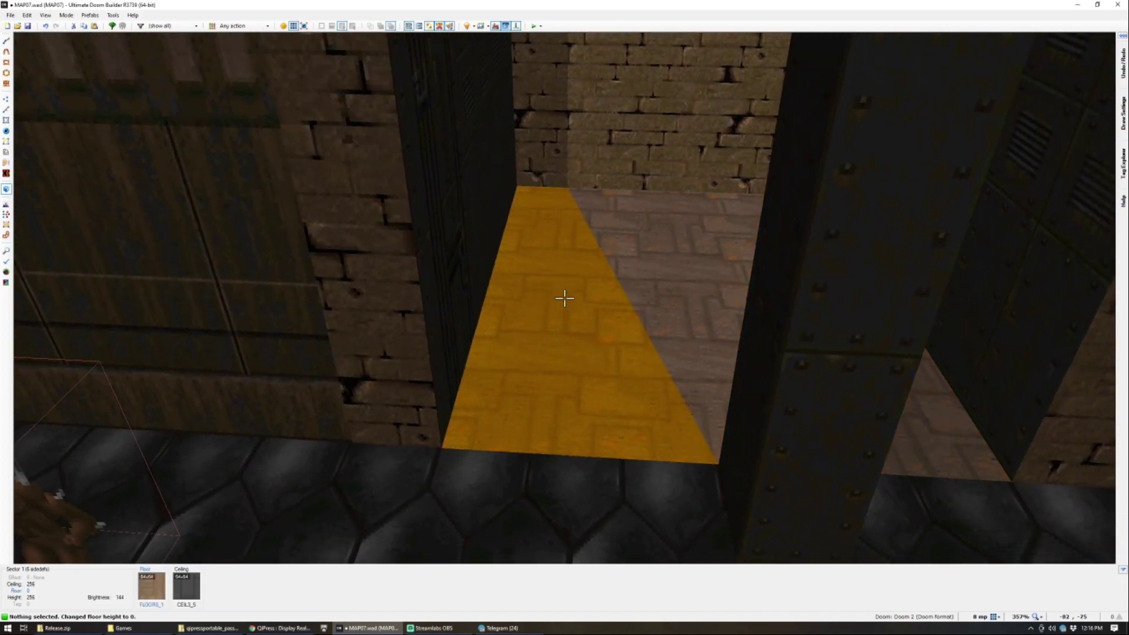
Step: Set the brightness of the central wedge sector between the red-light strips to 144
key(q)
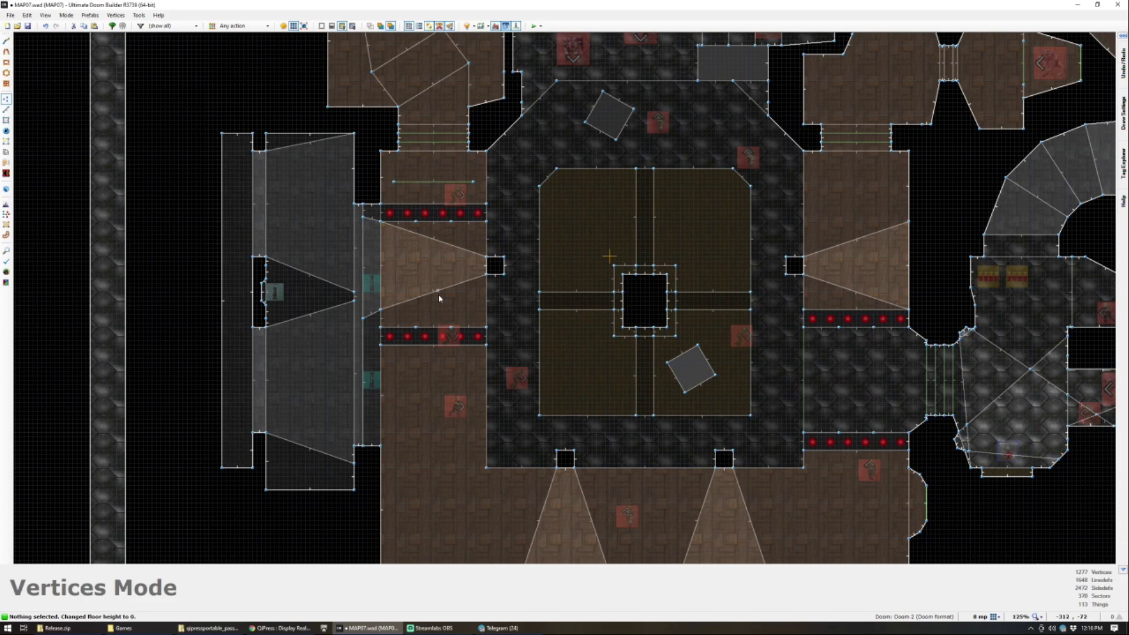
scroll(440, 298, up, 3)
key(q)
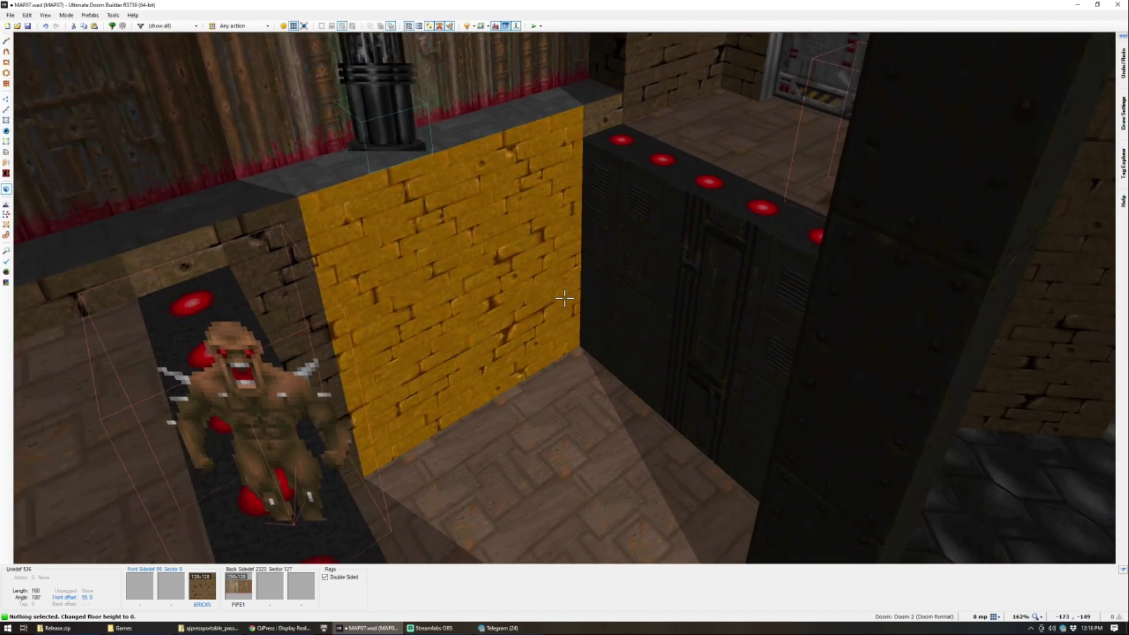
click(565, 298)
key(minus)
key(minus)
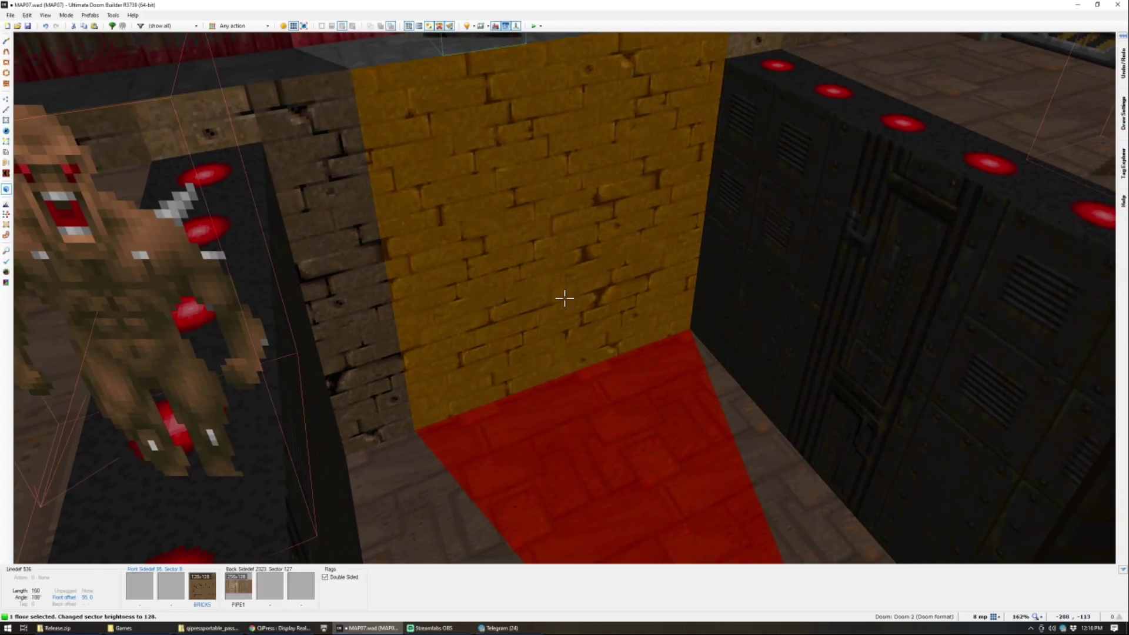
key(c)
ctrl+scroll(565, 298, up, 1)
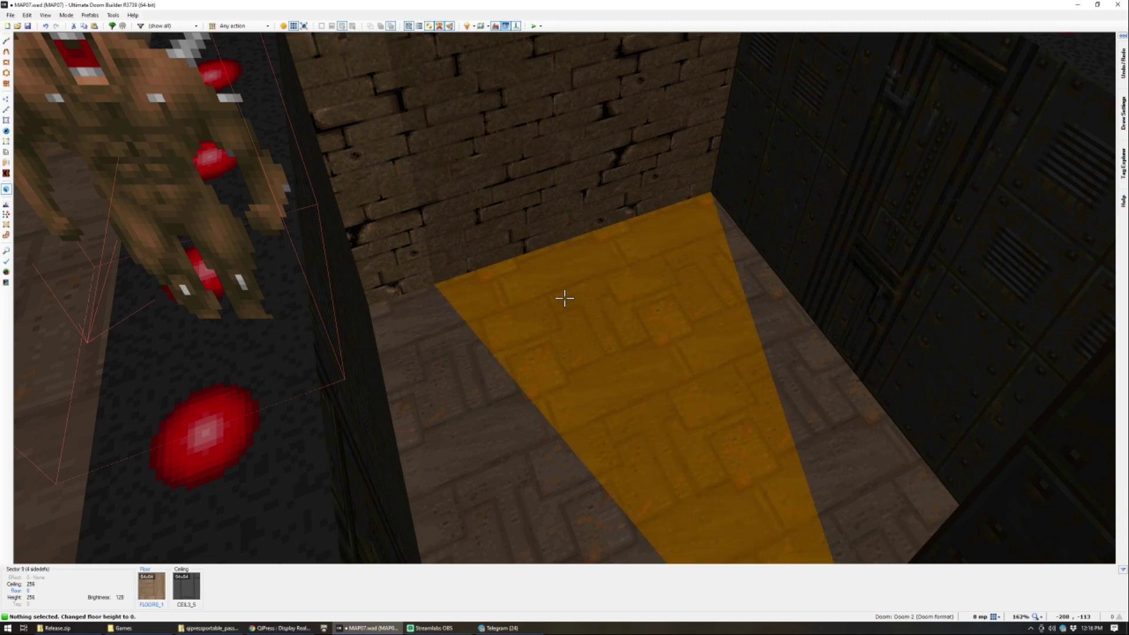
key(equal)
key(equal)
key(s)
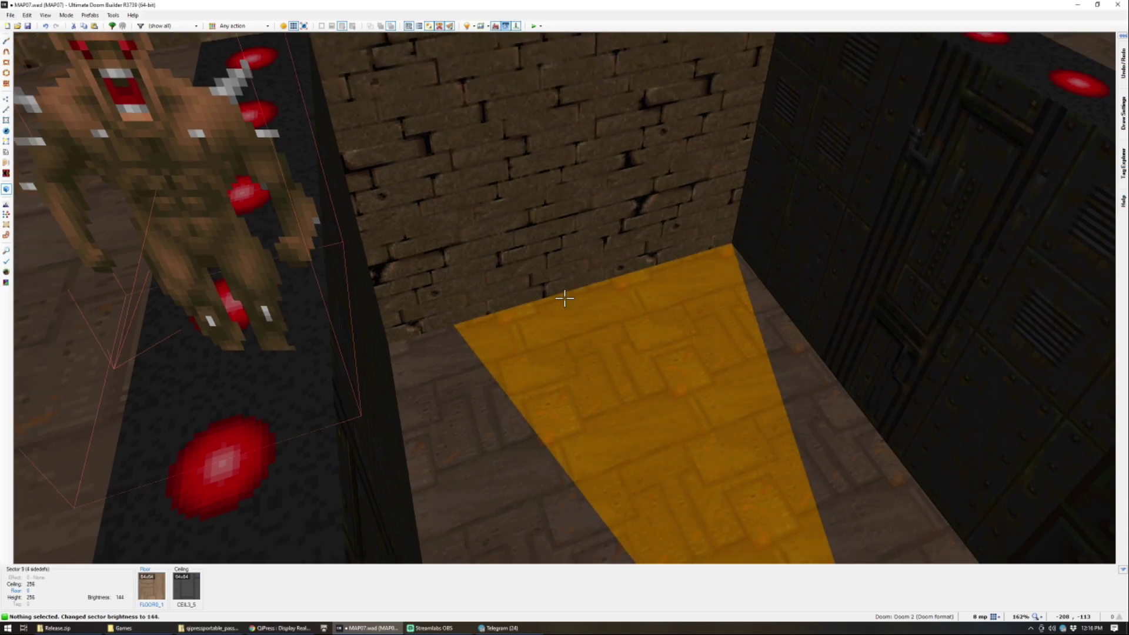
Step: Copy the courtyard's FLOOR4_8 flat and flood-fill the lowered floor between the red-light strips with it
key(s)
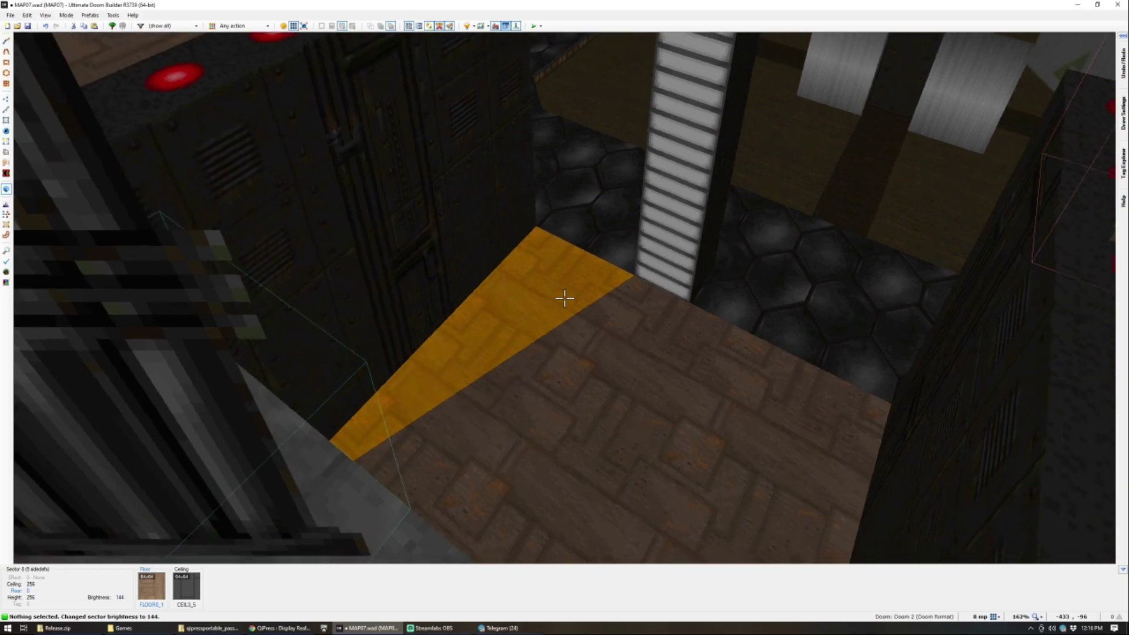
key(s)
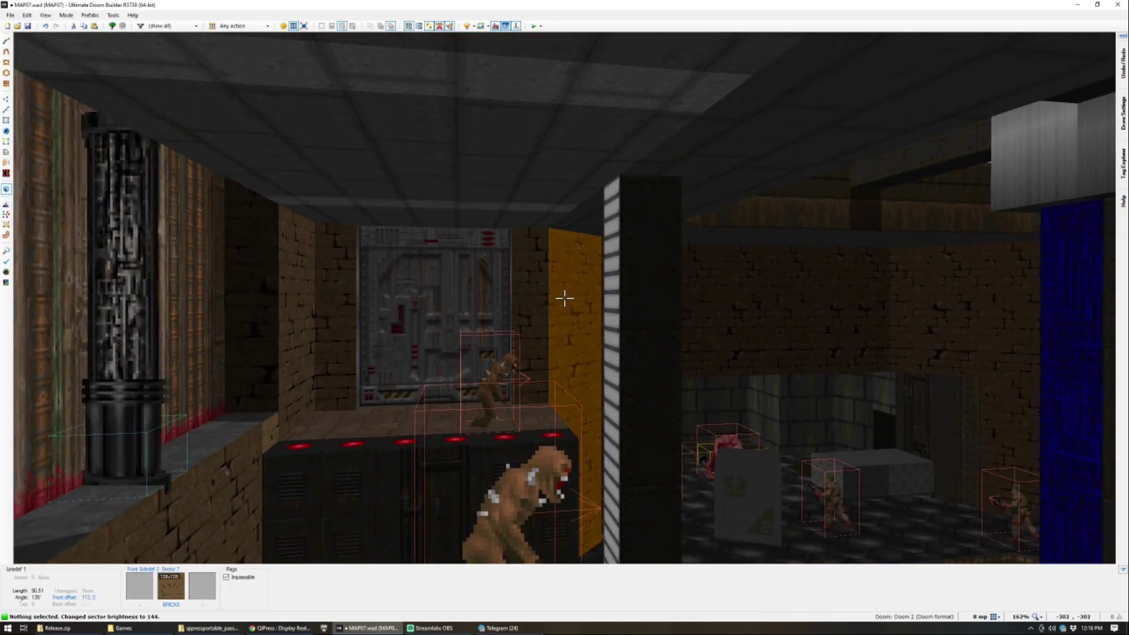
key(w)
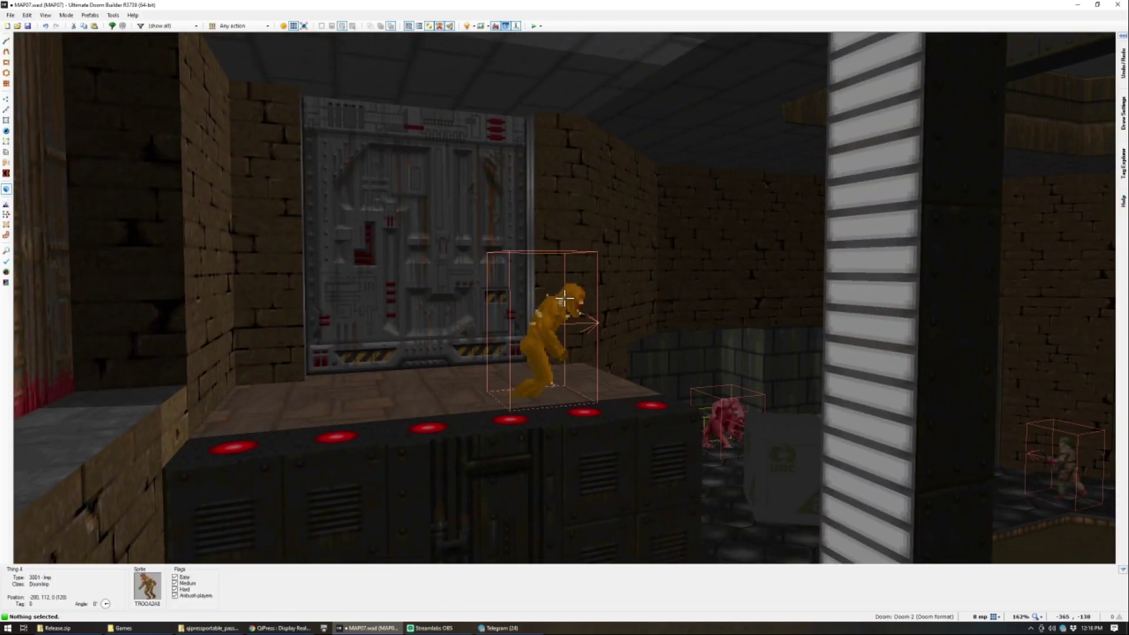
key(s)
key(w)
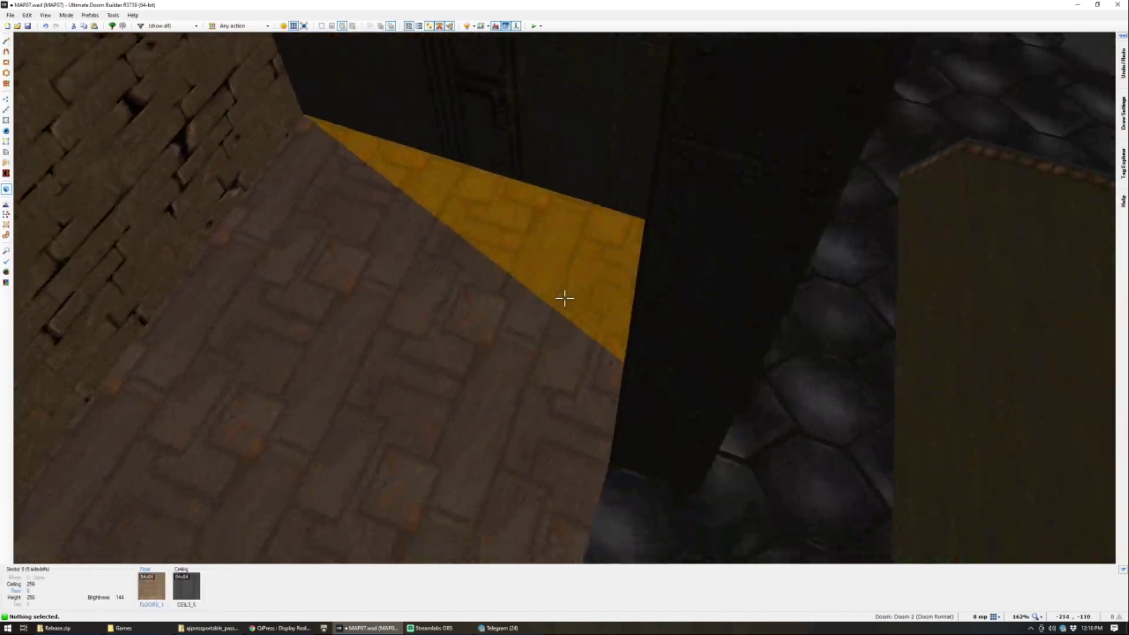
key(s)
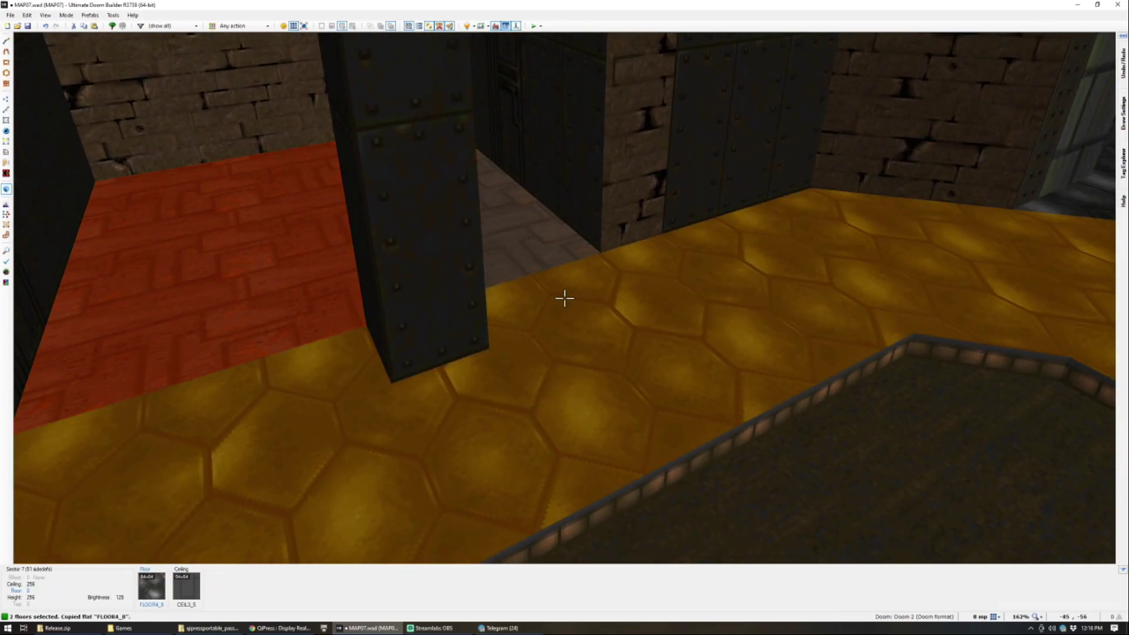
key(ctrl+c)
key(ctrl+shift+v)
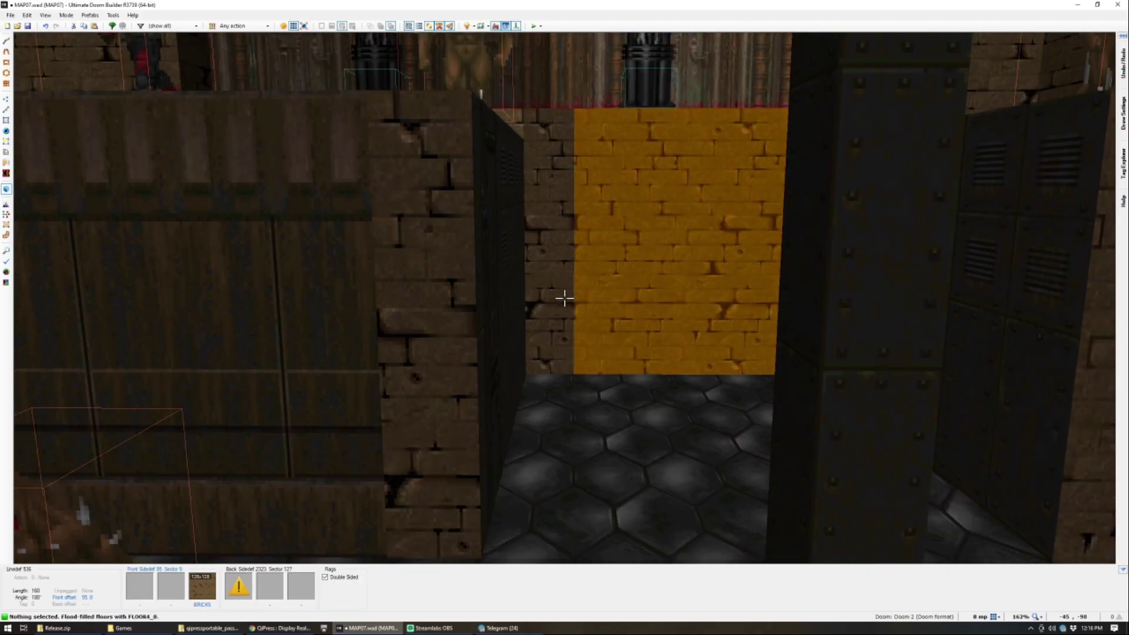
Step: Merge the two floor sectors of the lowered passage between the red-light strips into one sector
key(w)
key(s)
click(565, 298)
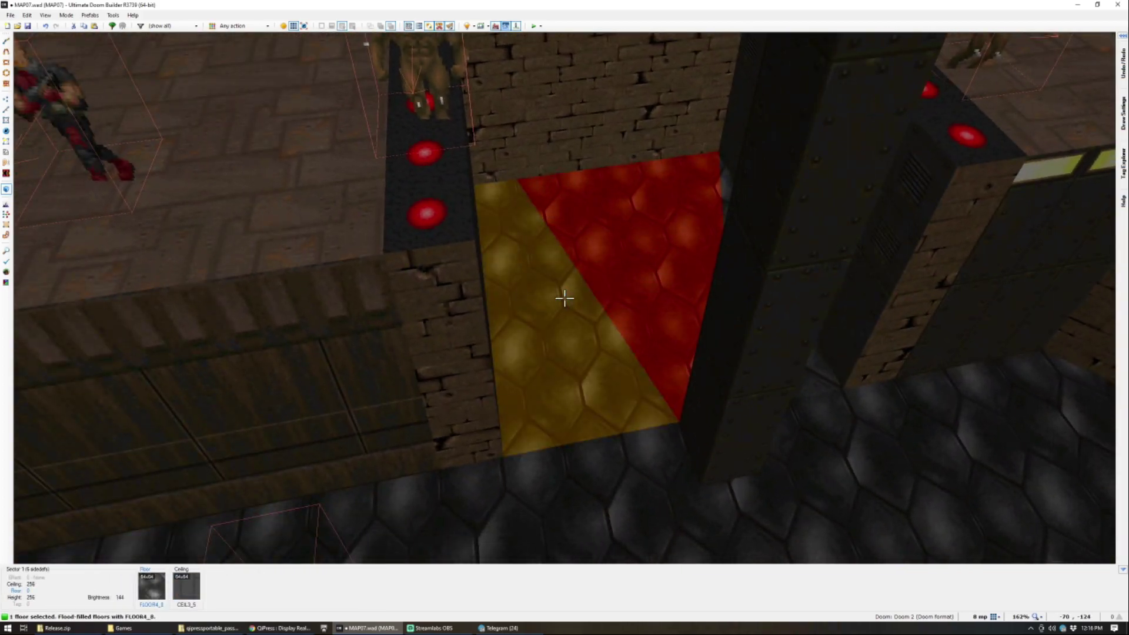
click(565, 298)
key(d)
key(s)
key(q)
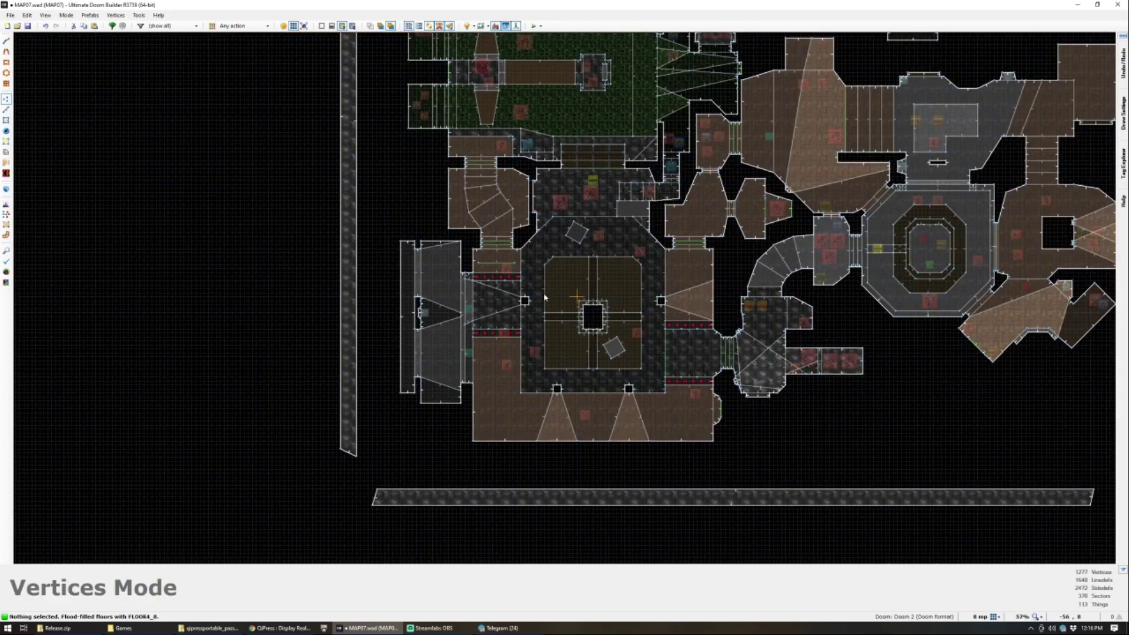
key(s)
click(517, 332)
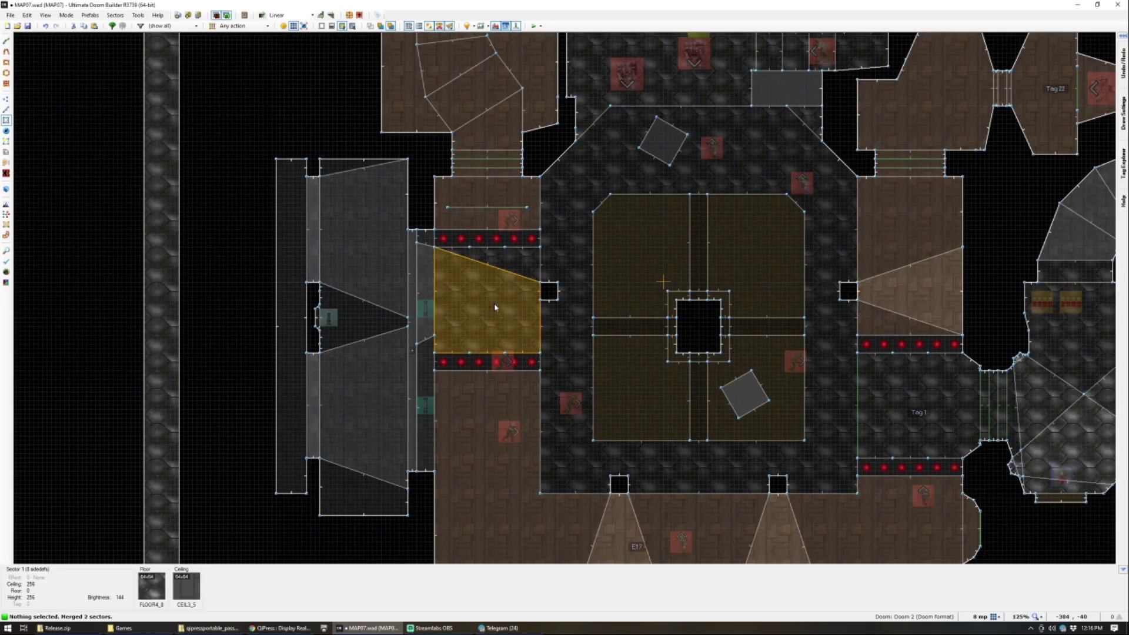
key(ctrl+shift+j)
Step: Paste METAL4 onto the passage's side wall and METAL6 onto the northern strip's courtyard-facing end, resetting that end's texture offsets
key(q)
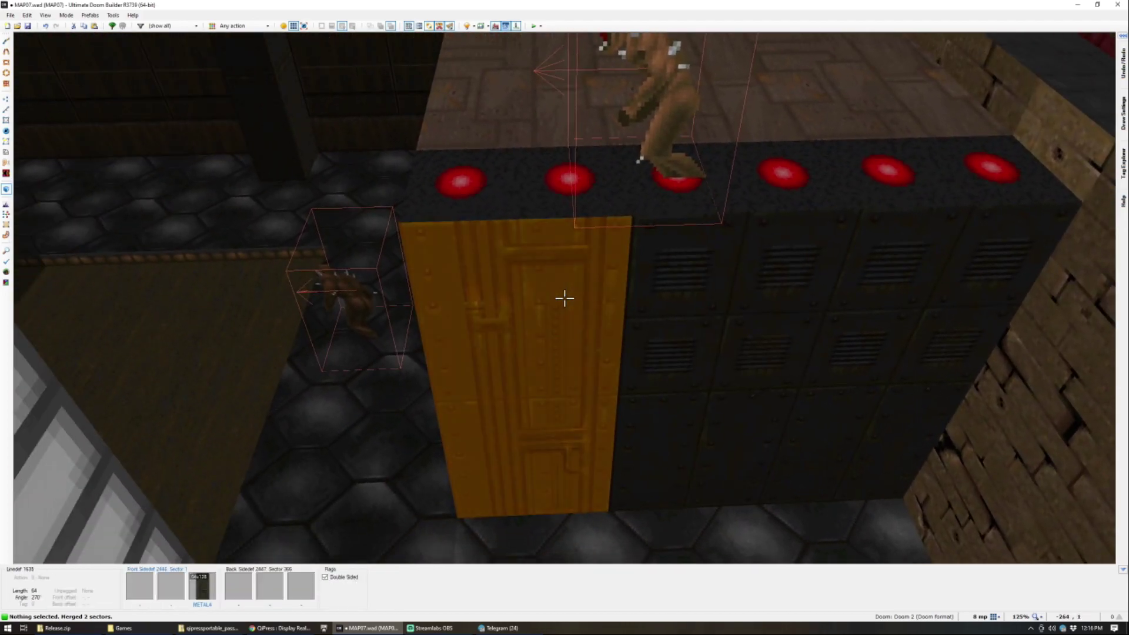
key(ctrl+v)
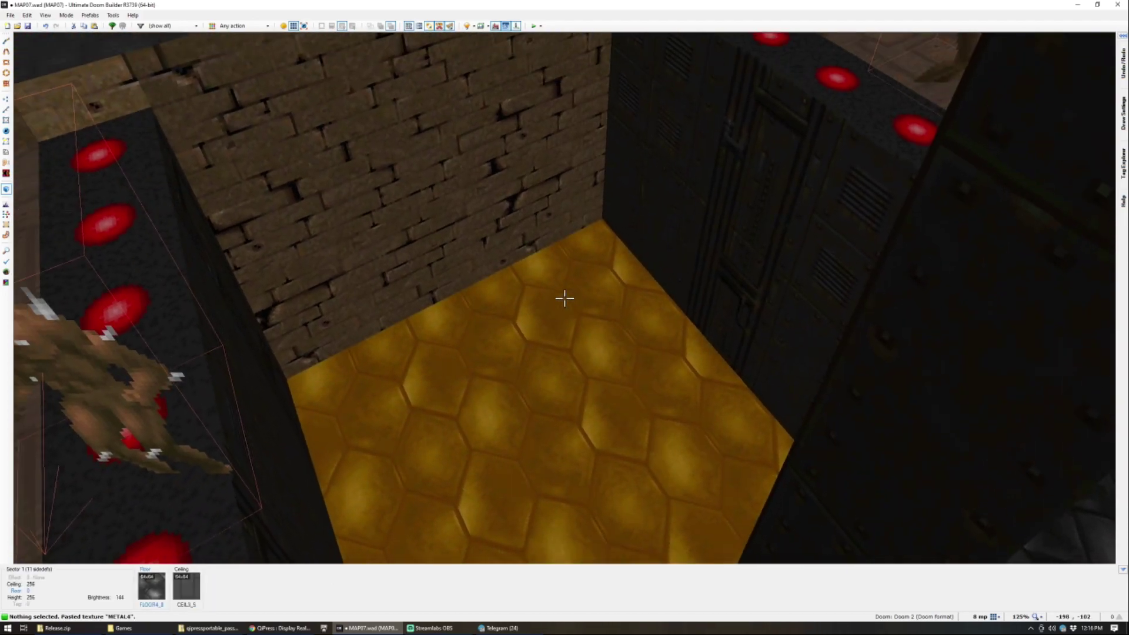
click(565, 298)
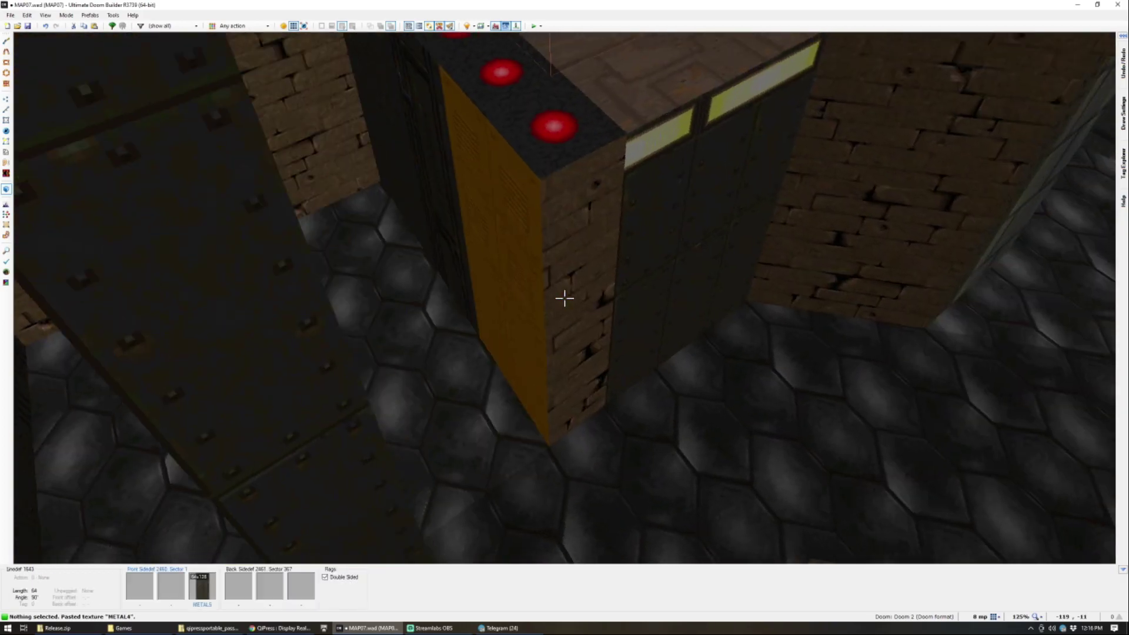
key(ctrl+c)
key(ctrl+v)
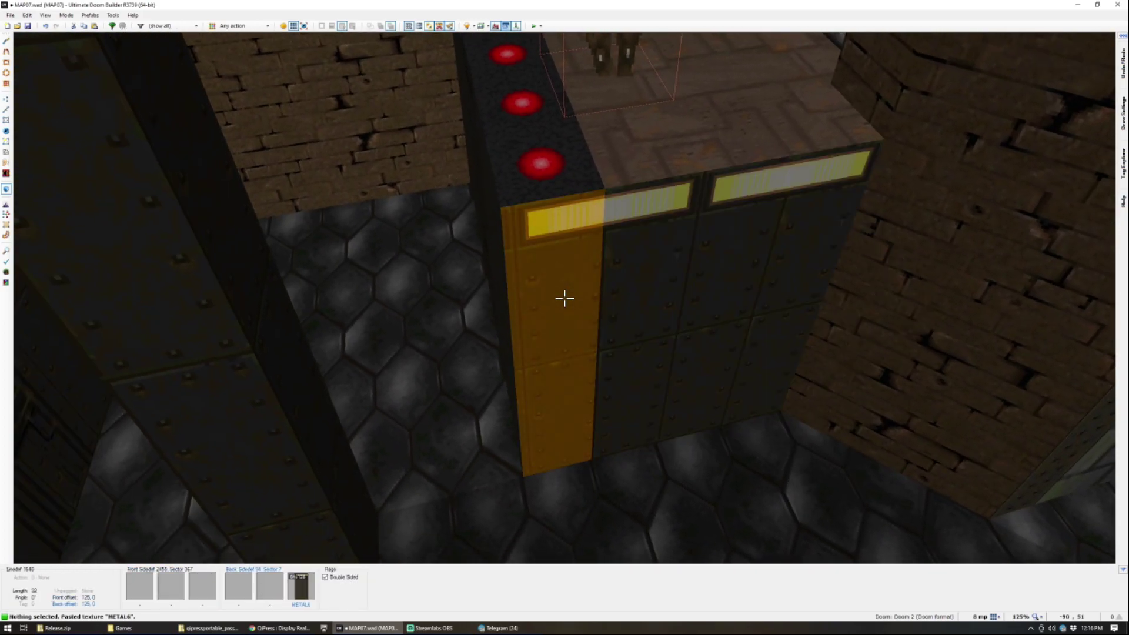
key(r)
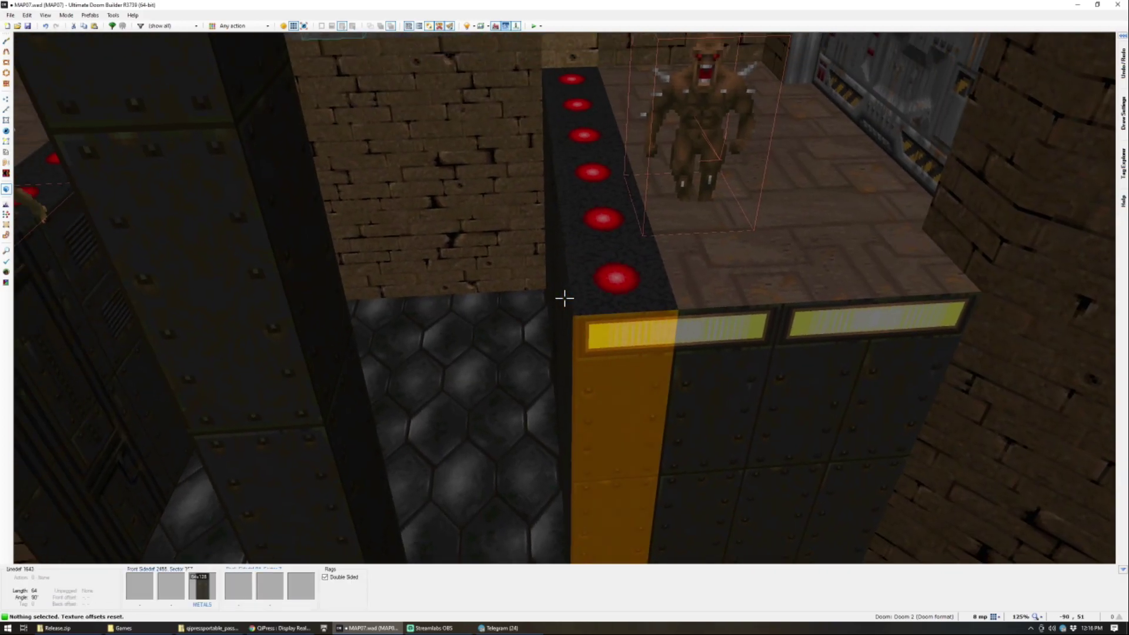
Step: Copy the BRONZE3 texture from the adjoining wall to the southern strip's courtyard-facing end and reset its offsets
key(s)
key(ctrl+c)
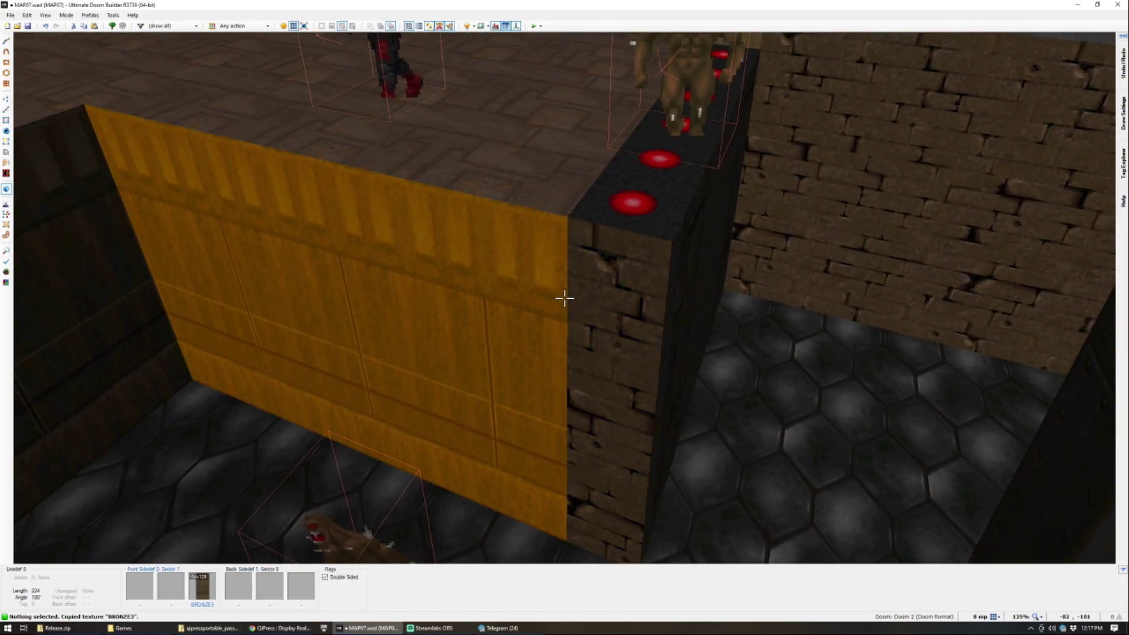
key(ctrl+v)
key(r)
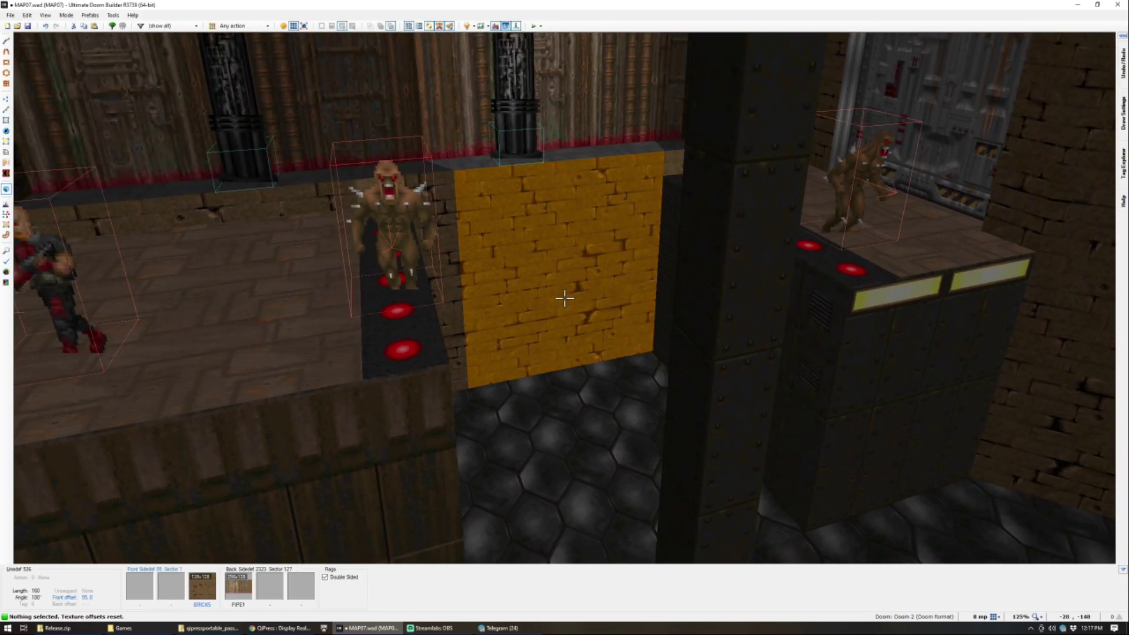
Step: Copy the southeastern alcove sector and paste it, flipped horizontally, against the west wall of the corridor section north of the red-light strip
key(w)
key(q)
scroll(565, 299, down, 4)
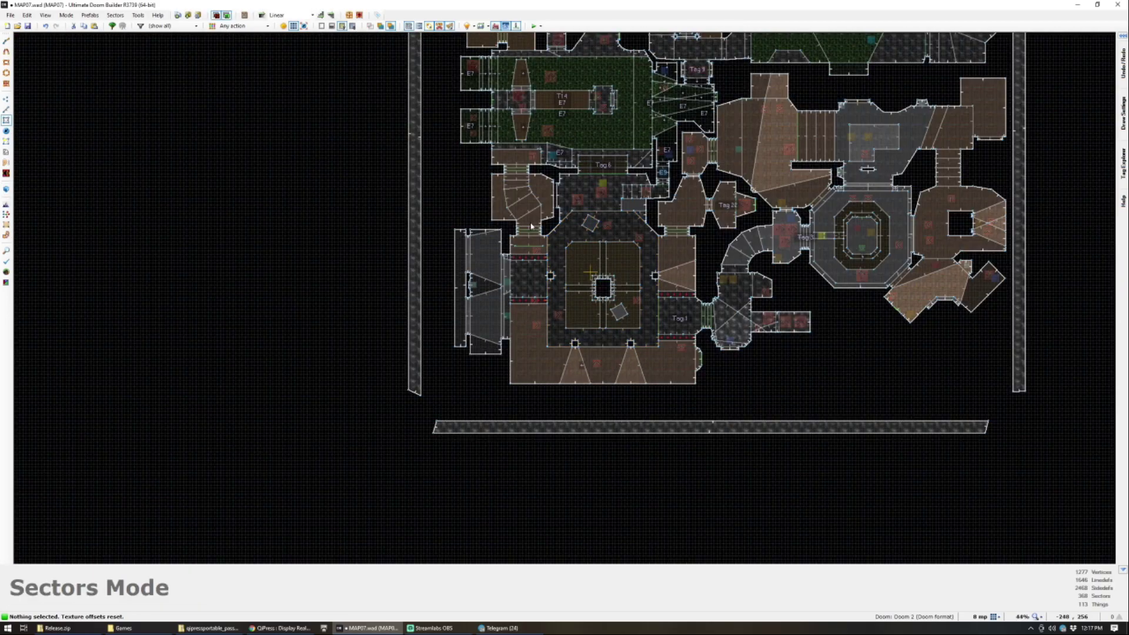
scroll(505, 251, up, 4)
scroll(506, 252, down, 3)
scroll(790, 408, up, 3)
key(ctrl+c)
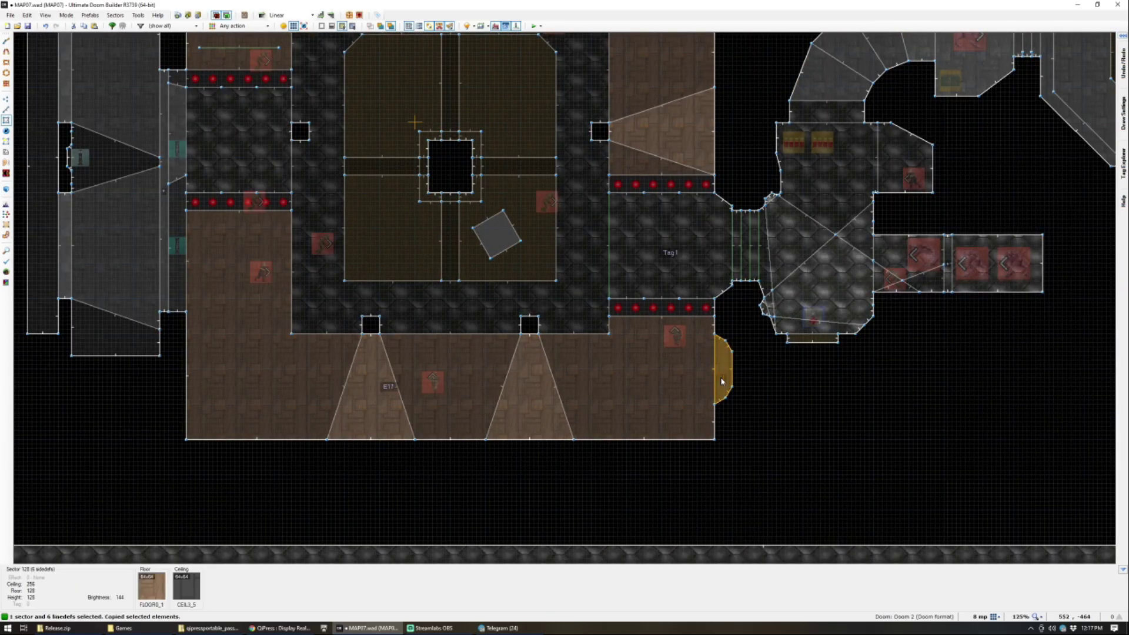
scroll(723, 380, down, 3)
scroll(476, 214, up, 8)
key(ctrl+v)
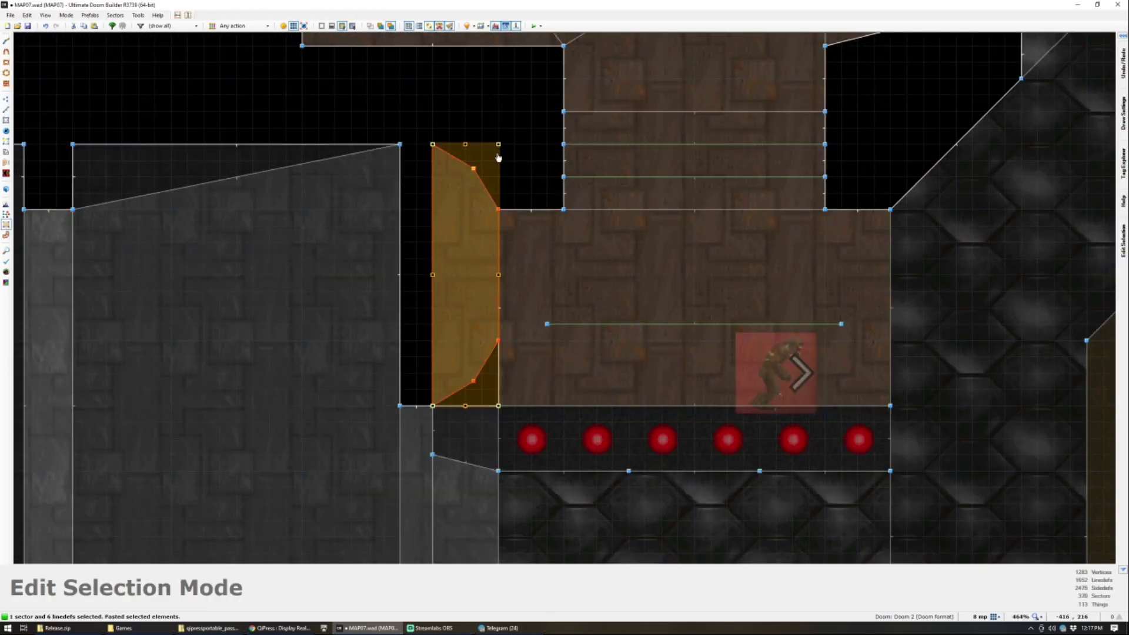
key(h)
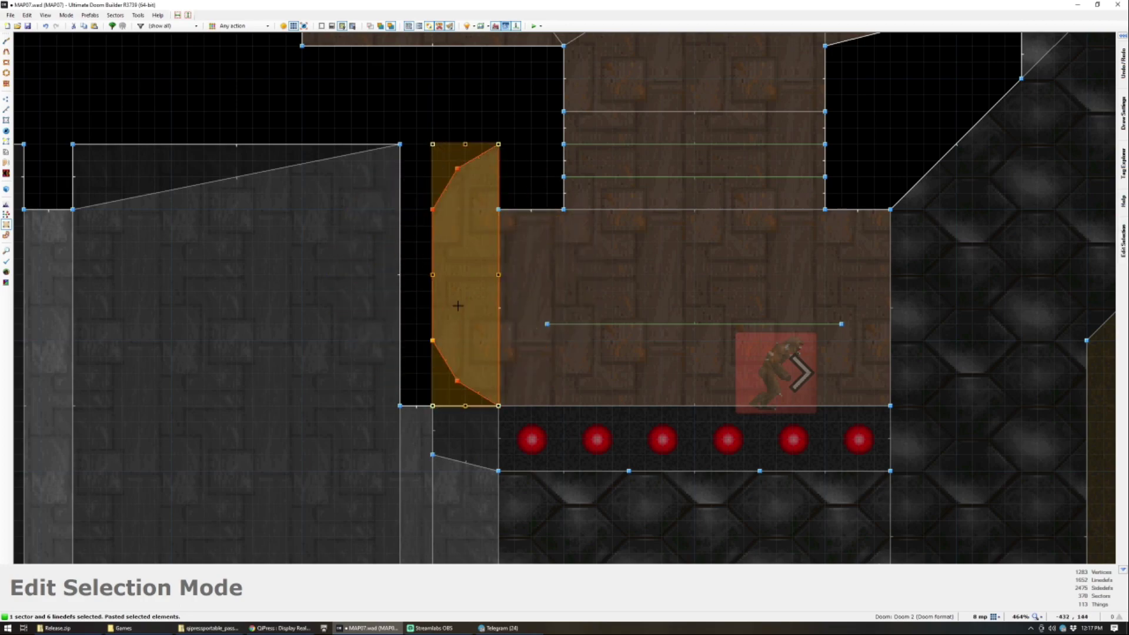
key(Return)
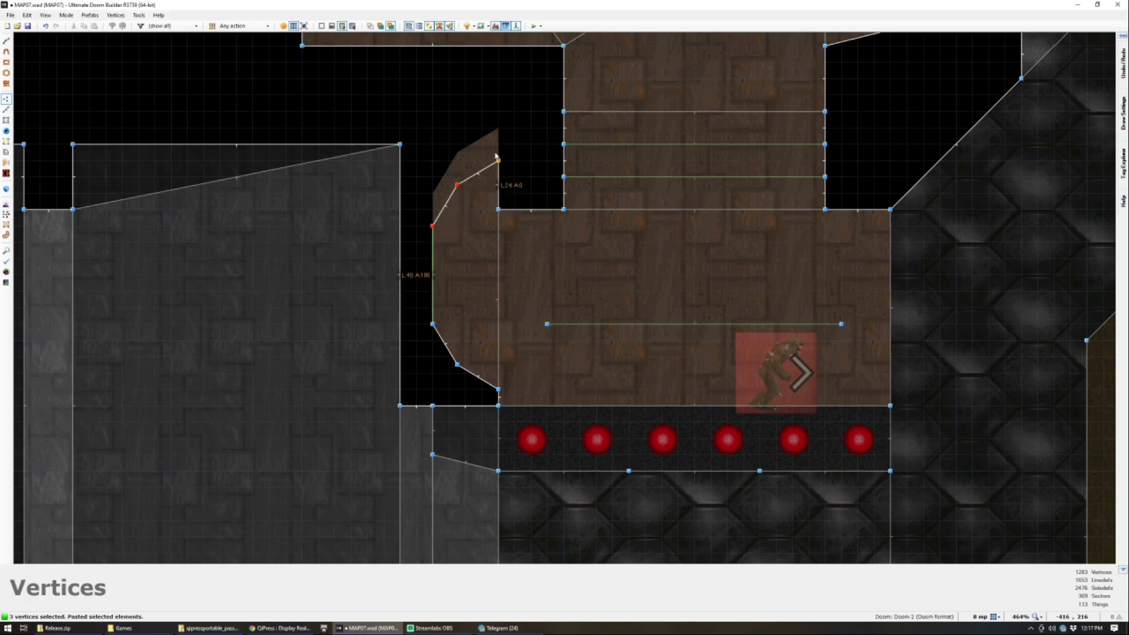
Step: Move the pasted alcove's northern vertices south so its outline meets the corridor section's northern edge
scroll(497, 133, down, 4)
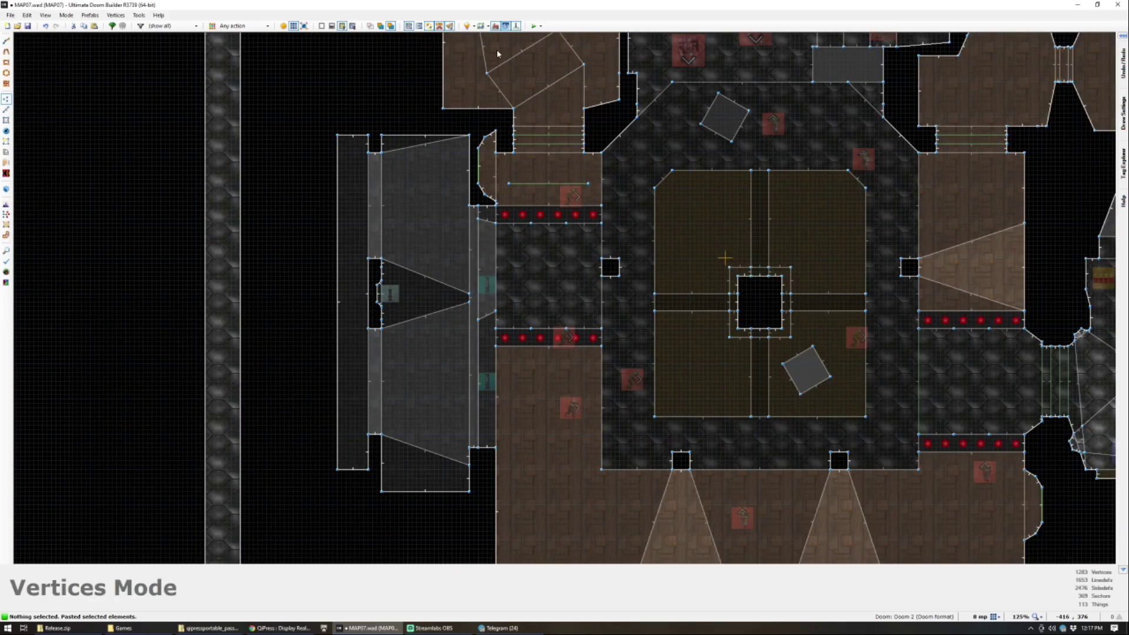
key(Up)
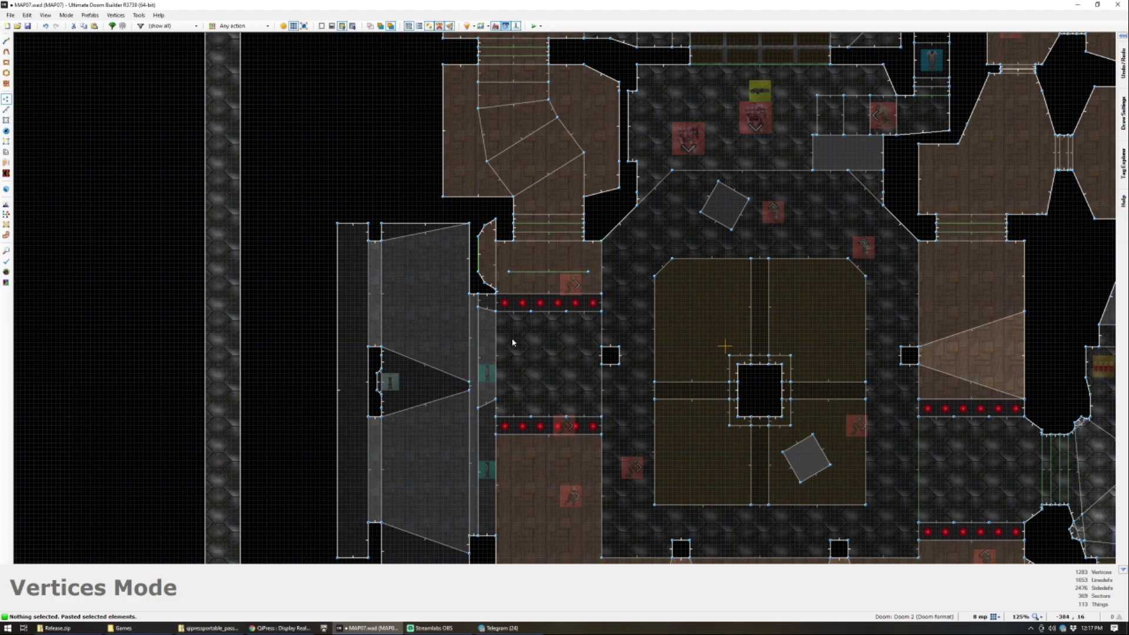
scroll(503, 310, up, 4)
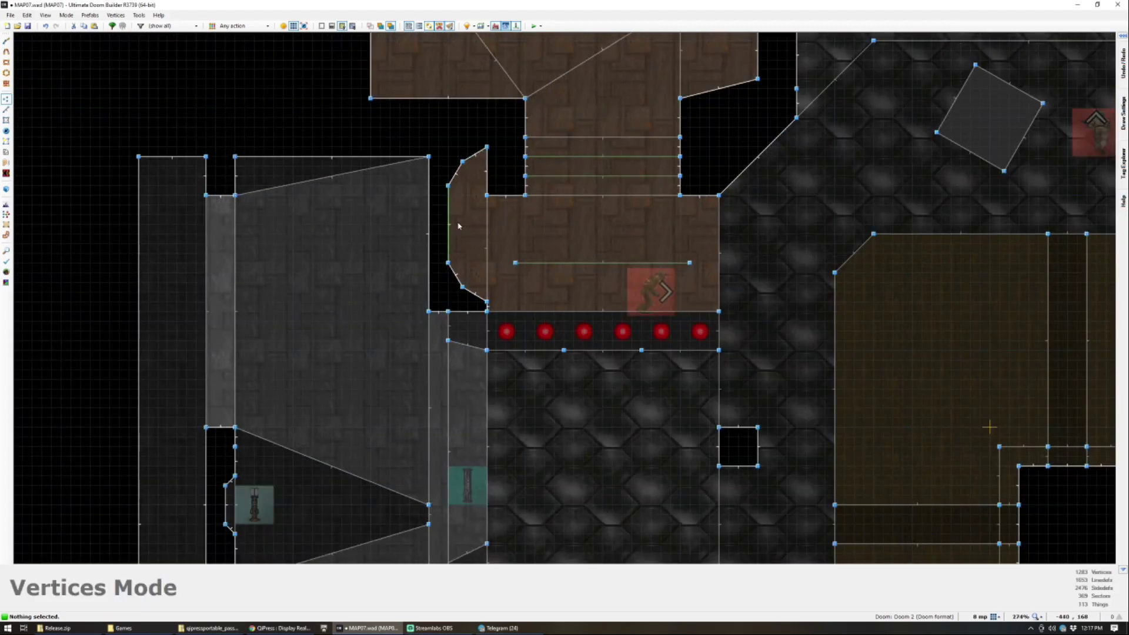
key(w)
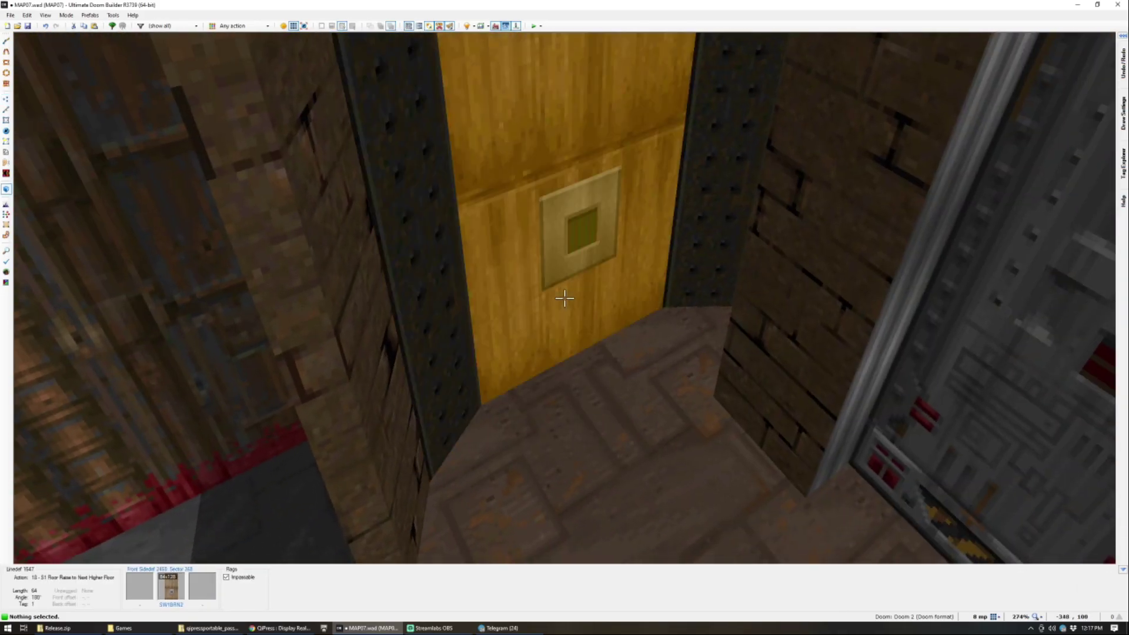
key(w)
scroll(517, 278, up, 1)
drag(512, 216, 527, 235)
right_drag(514, 186, 516, 208)
drag(451, 200, 531, 242)
right_drag(515, 210, 515, 247)
key(c)
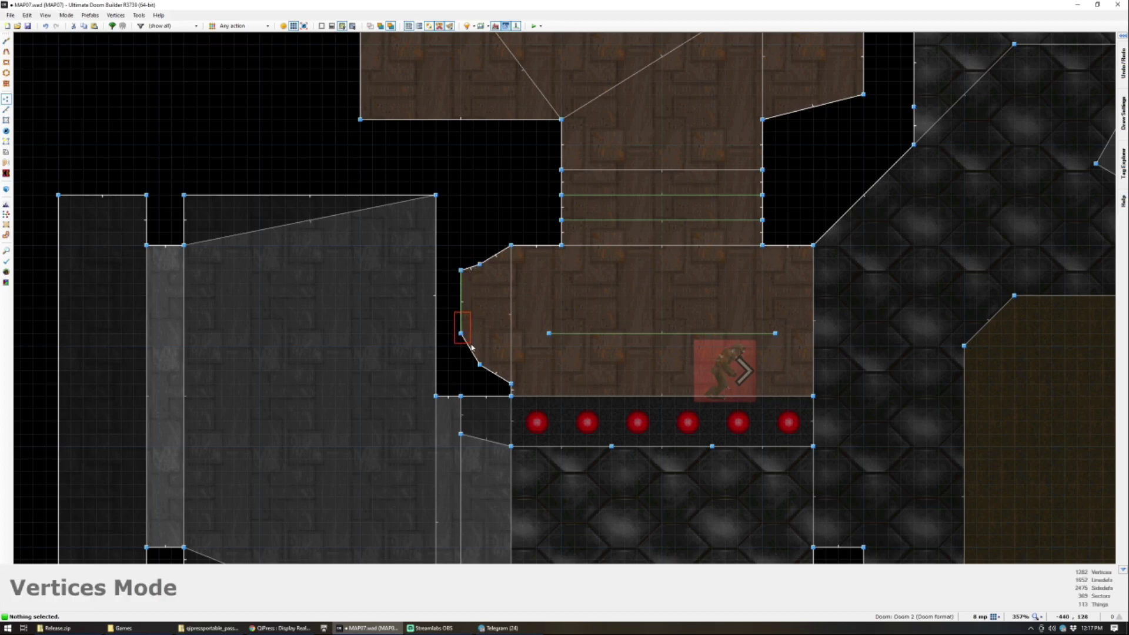
Step: Move the alcove's southwestern vertex south so the switch wall is 56 units long
drag(473, 347, 472, 347)
right_drag(462, 334, 460, 358)
key(c)
Step: Reset the texture offsets of the alcove's SW1BRN2 switch wall in 3D, and set them to 4, 0 to centre the switch
key(q)
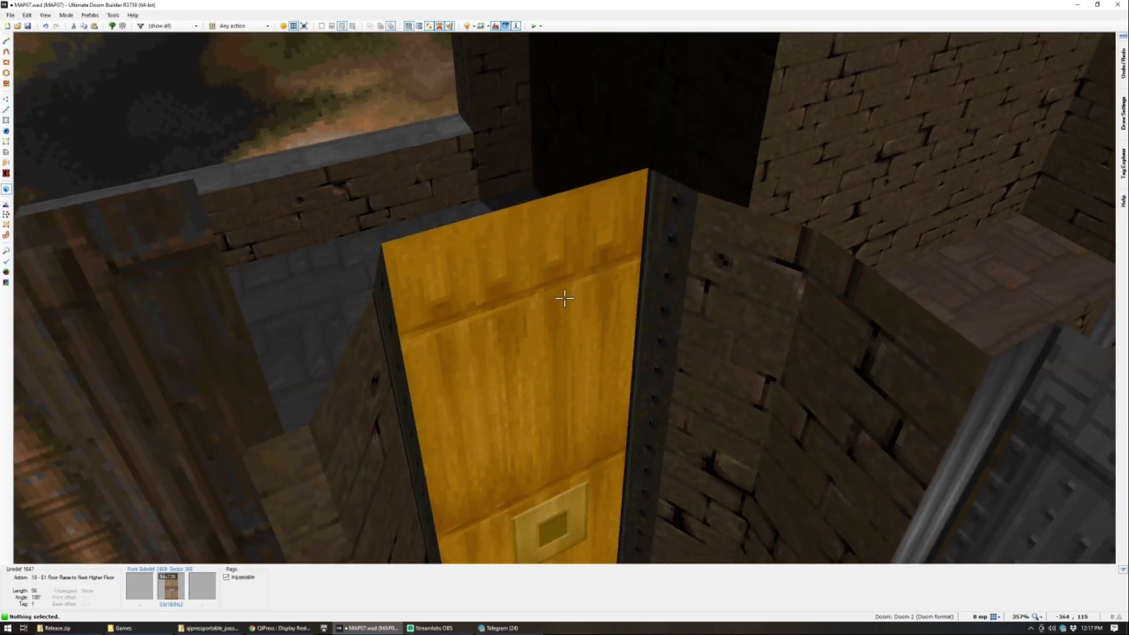
key(d)
key(e)
key(shift+r)
key(d)
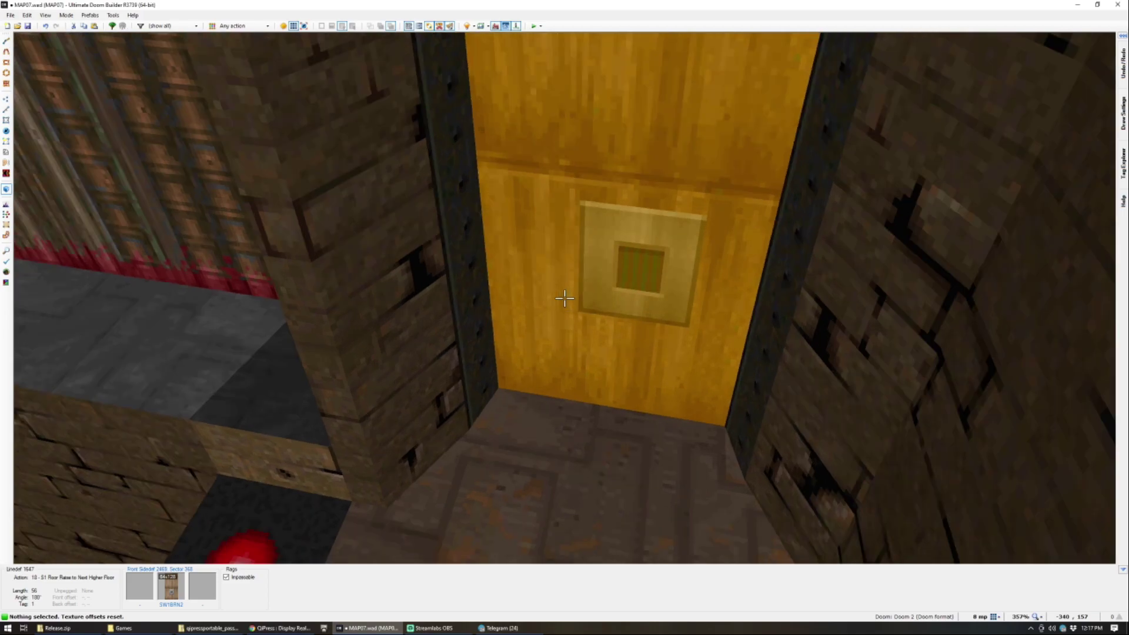
click(565, 298)
key(c)
key(d)
key(f)
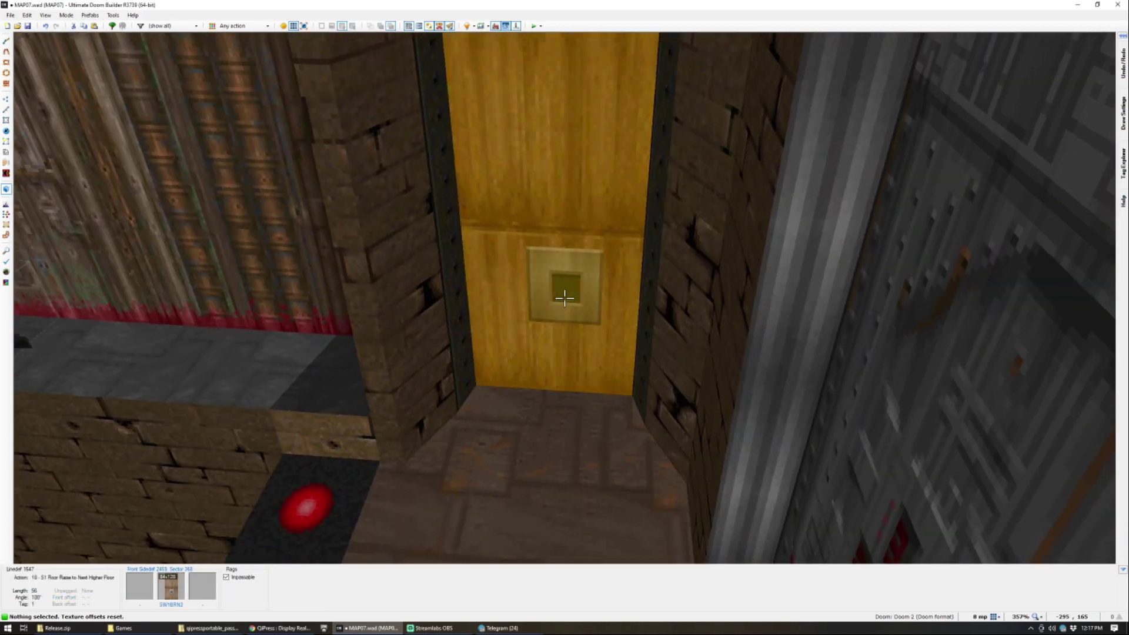
key(e)
key(Left)
key(d)
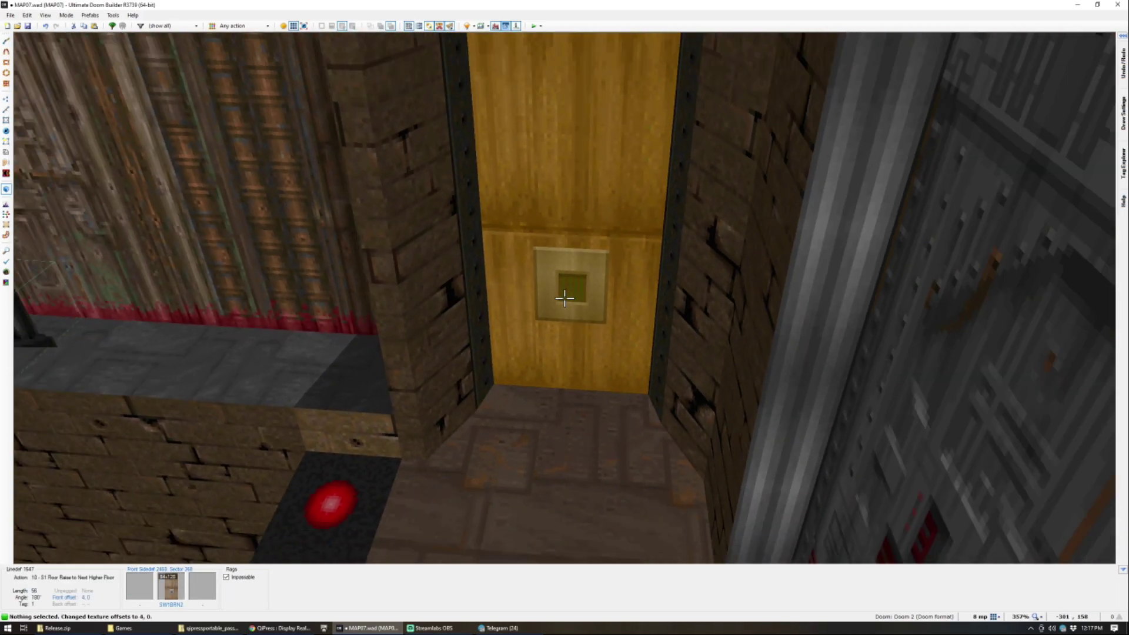
Step: Set the brightness of the ledge sector behind the lowered passage to 96
key(s)
key(d)
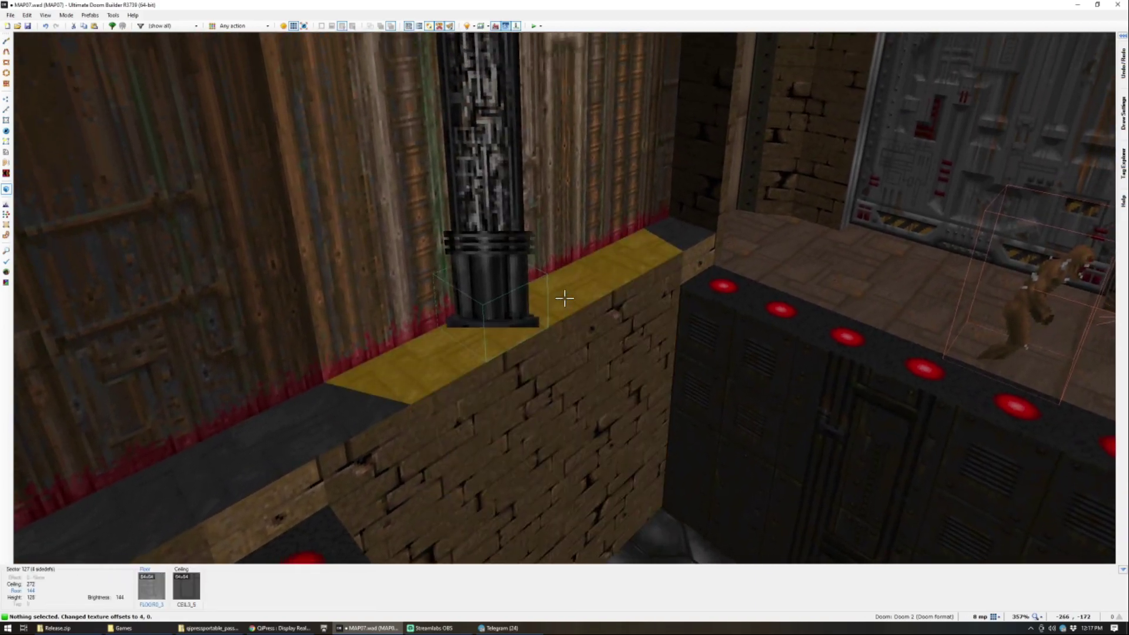
click(565, 298)
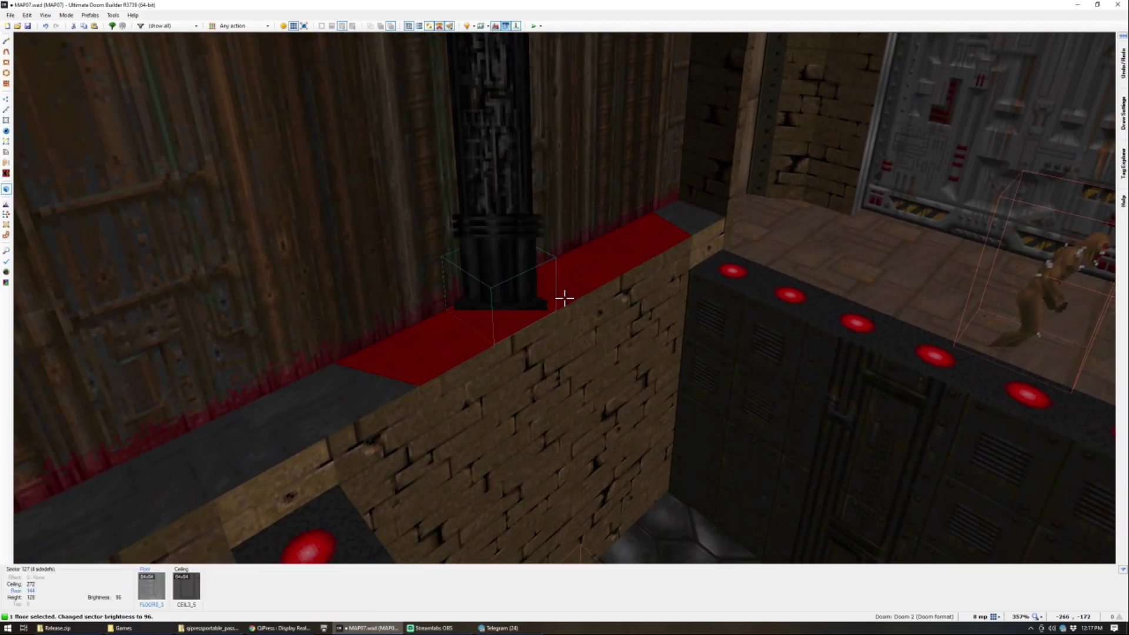
click(564, 298)
Step: Examine the new switch alcove and the neighbouring door in 3D, and the surrounding corridors on the map
key(d)
key(e)
key(e)
key(f)
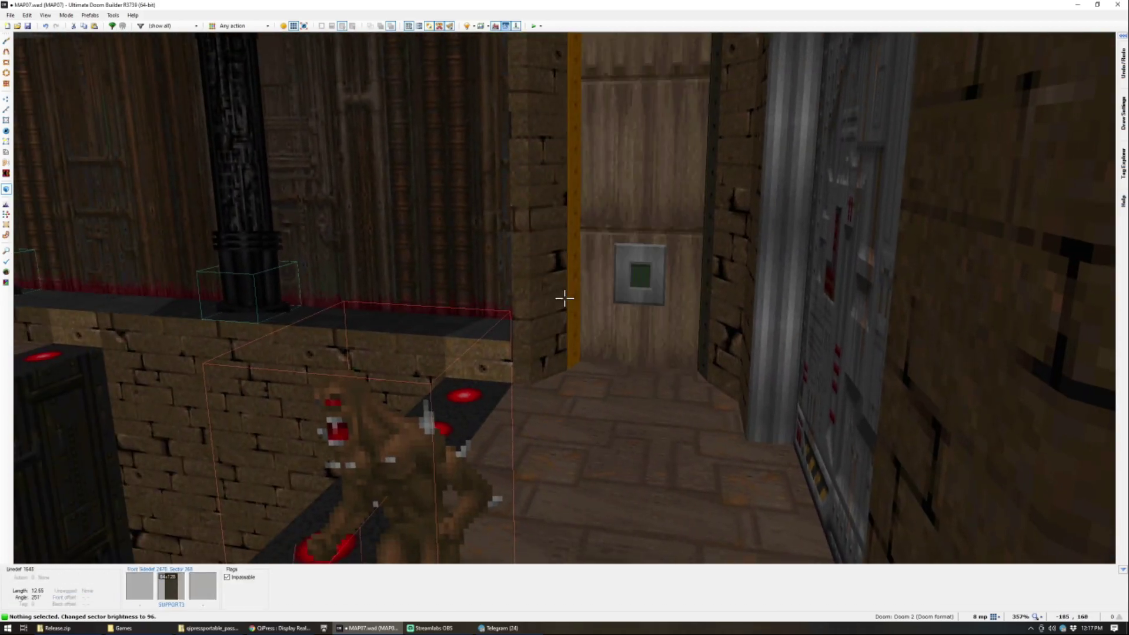
key(s)
key(d)
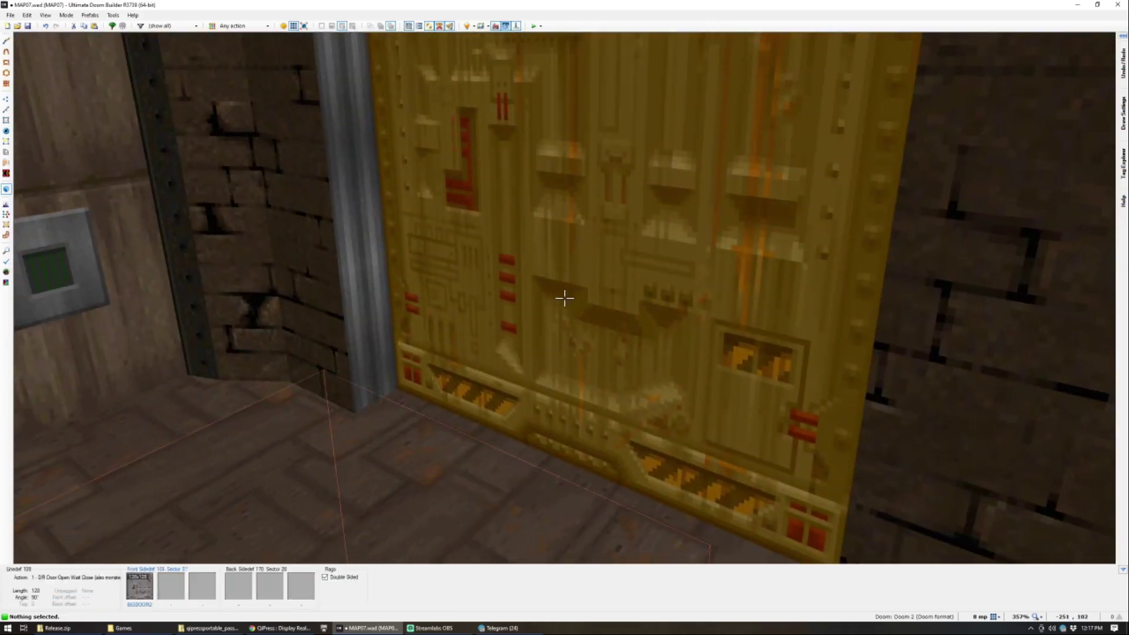
key(d)
key(e)
key(q)
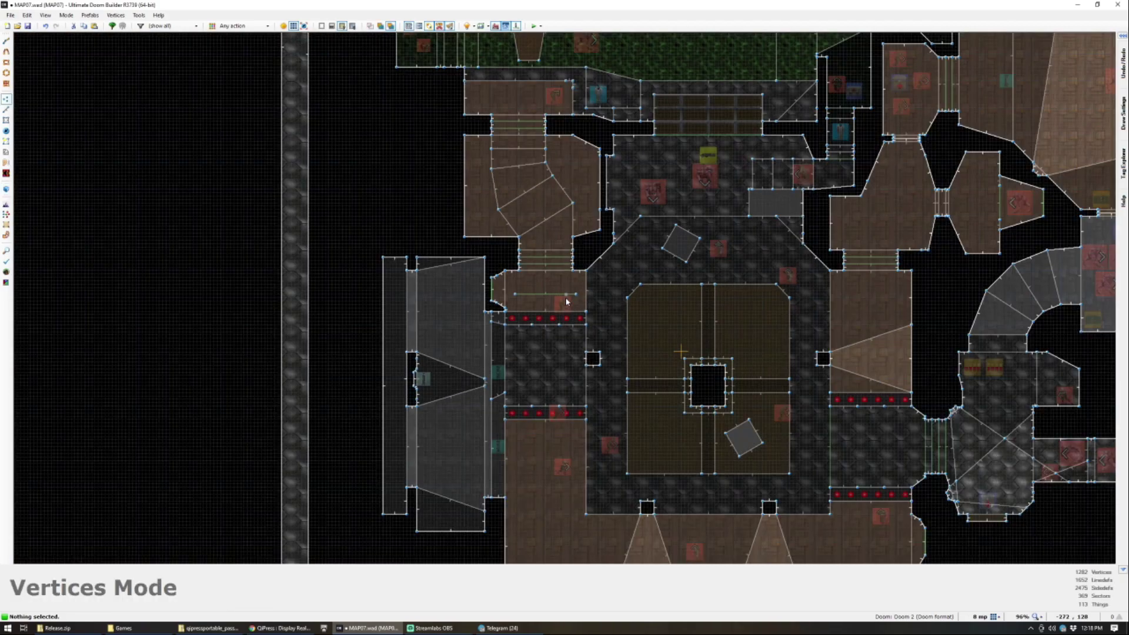
scroll(567, 302, up, 4)
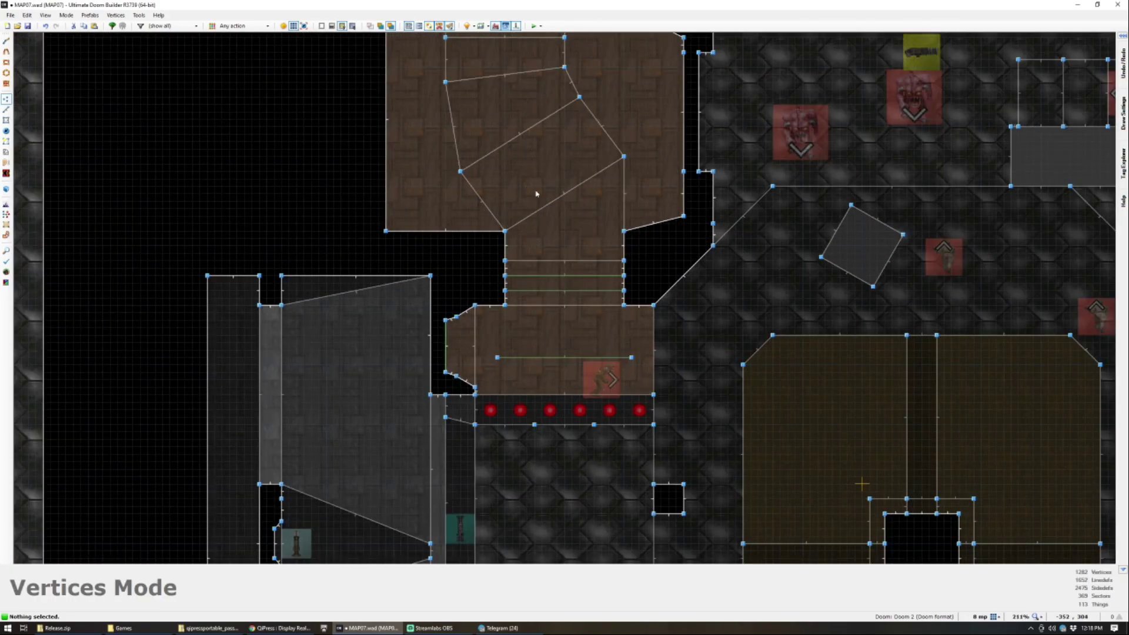
scroll(522, 151, down, 5)
scroll(502, 157, up, 2)
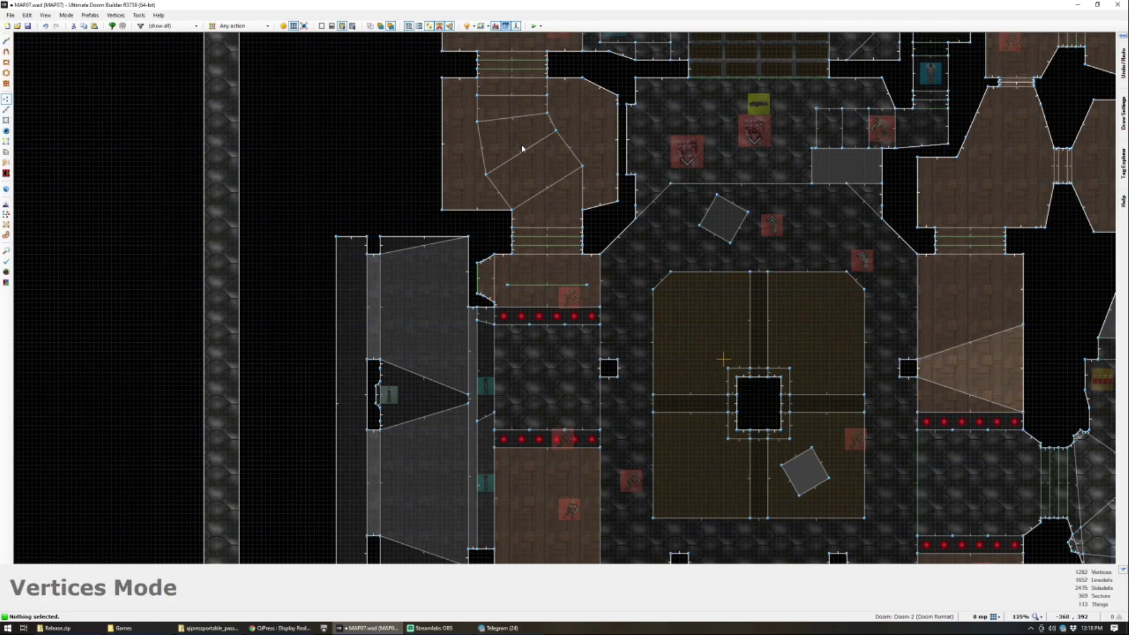
scroll(496, 144, down, 2)
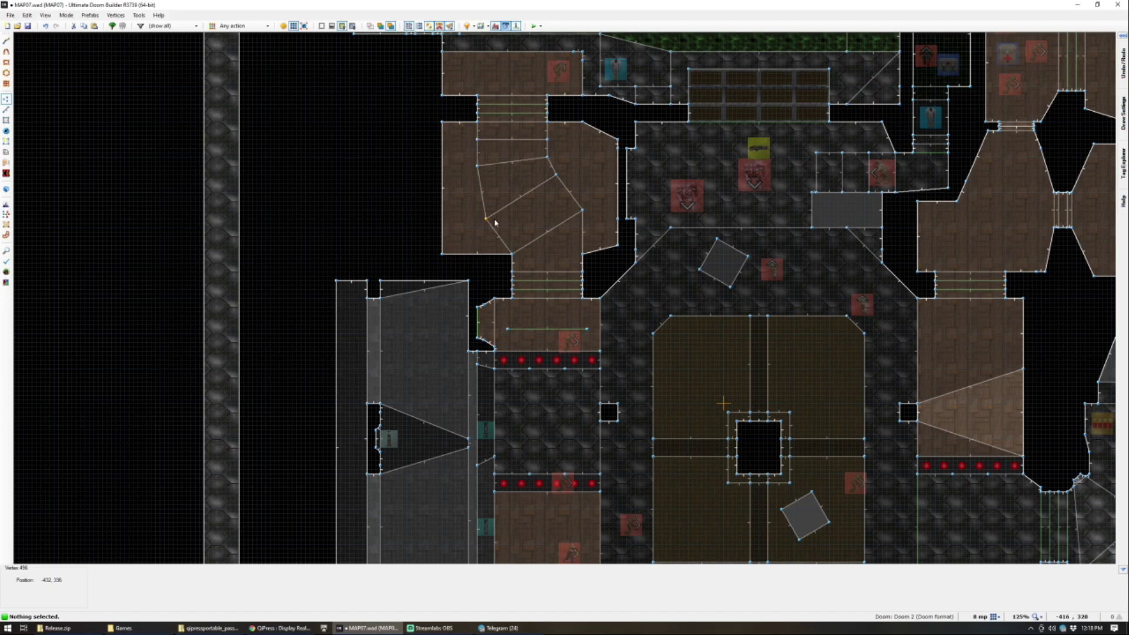
scroll(494, 225, down, 2)
scroll(545, 302, up, 3)
scroll(495, 326, up, 3)
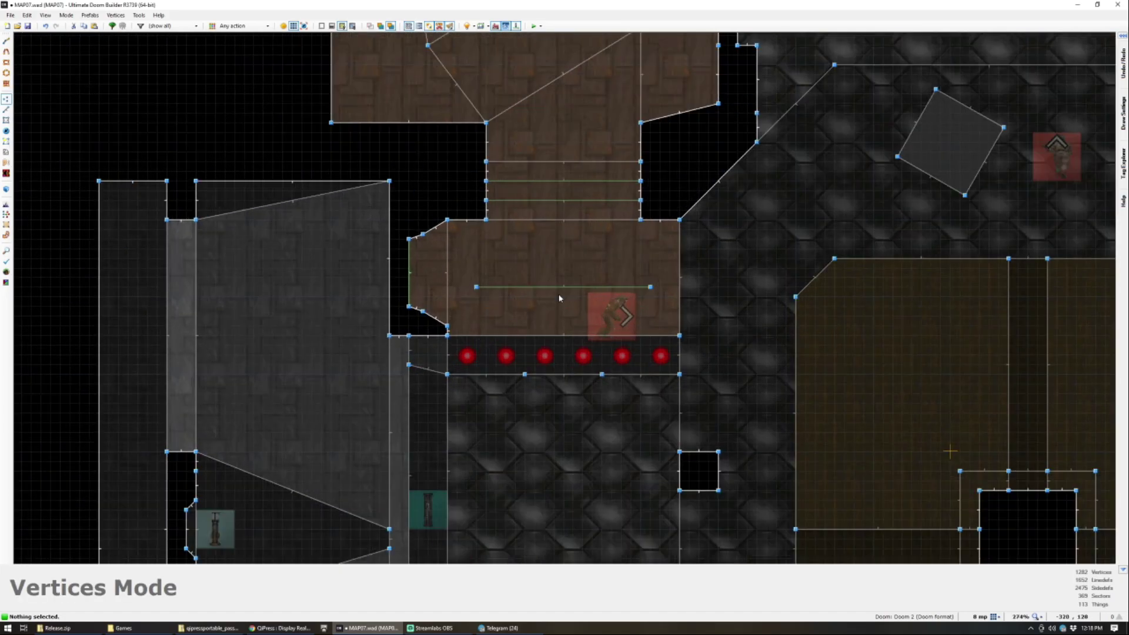
Step: Move the free-standing action line in the northern corridor section south onto the upper red-light strip and save the map
key(l)
drag(528, 294, 545, 328)
scroll(532, 311, down, 3)
scroll(544, 318, up, 2)
key(ctrl+s)
scroll(525, 265, up, 4)
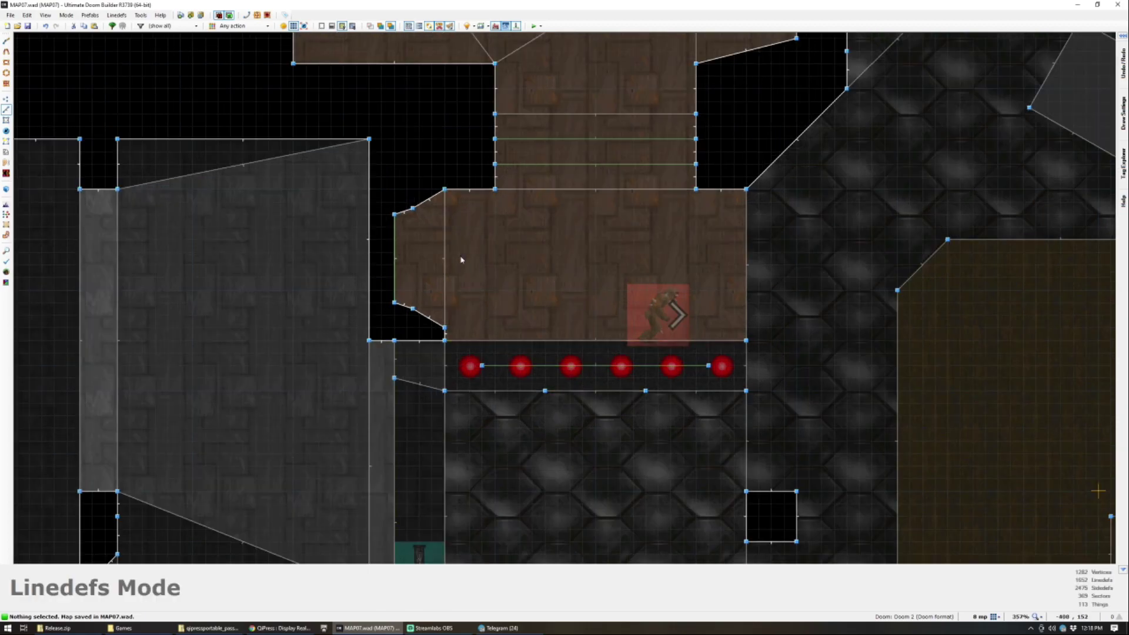
scroll(399, 266, down, 10)
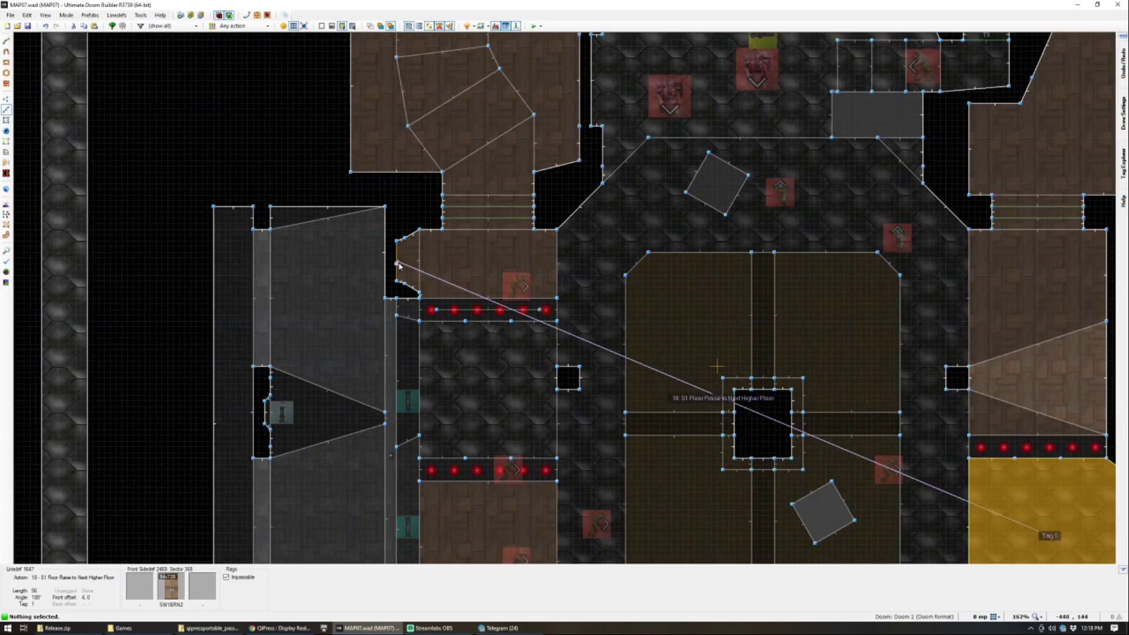
Step: Assign a new, unused sector tag to the lowered hexagon-floored passage between the western corridor's red-light strips
key(s)
right_click(438, 307)
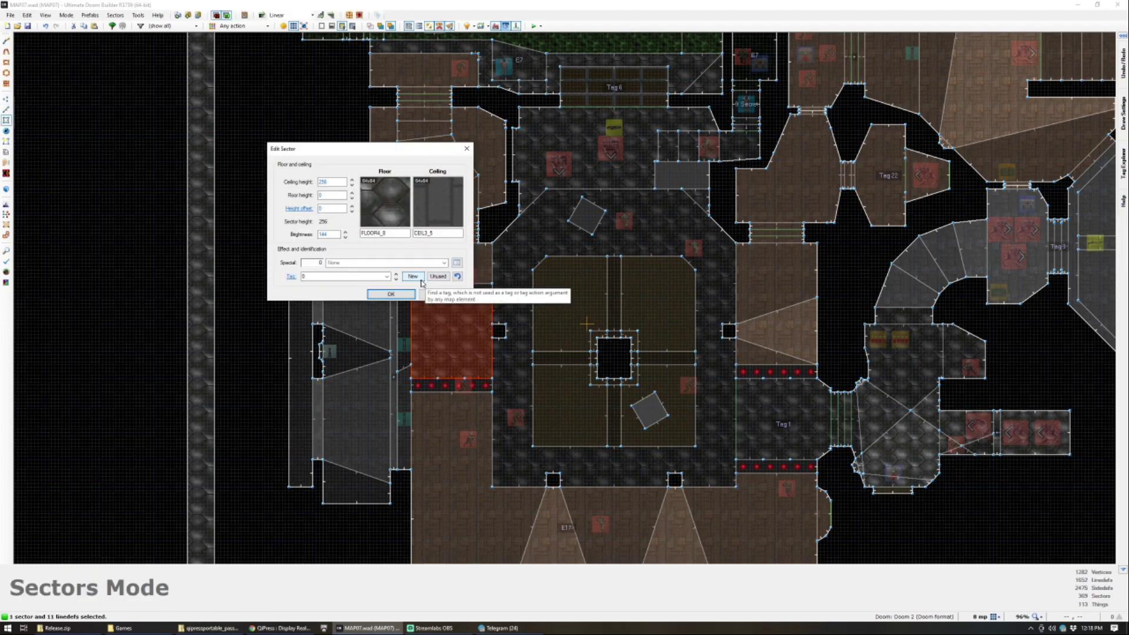
click(391, 294)
scroll(405, 259, up, 6)
scroll(406, 261, down, 6)
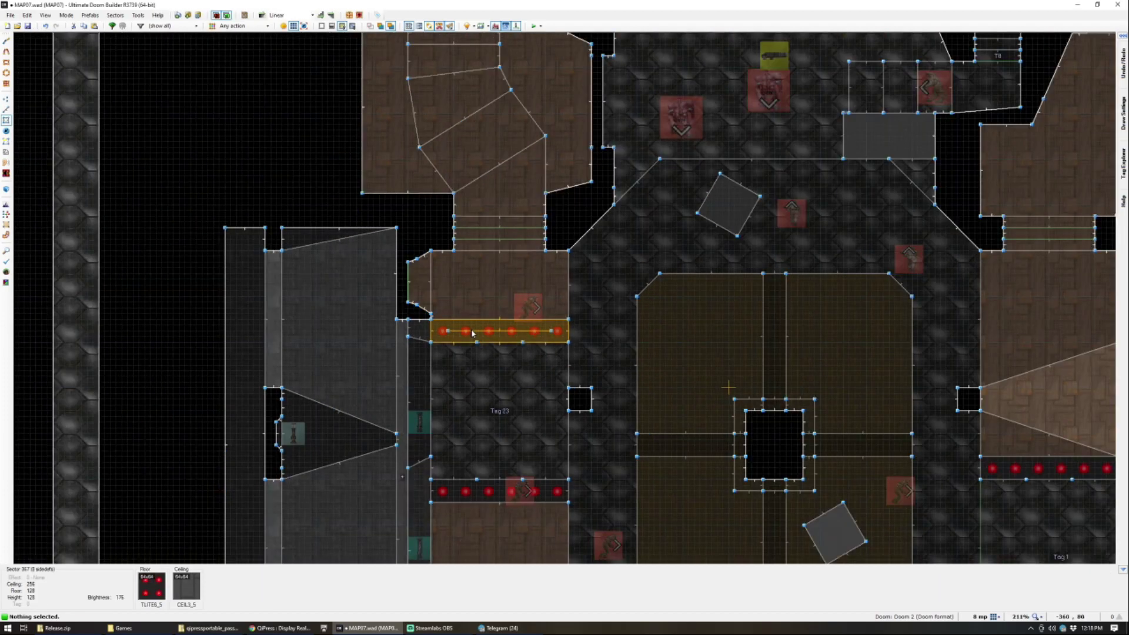
Step: Set the tag of the alcove's SW1BRN2 switch line to 23, keeping its S1 Floor Raise to Next Higher Floor action
key(l)
click(434, 302)
right_click(434, 302)
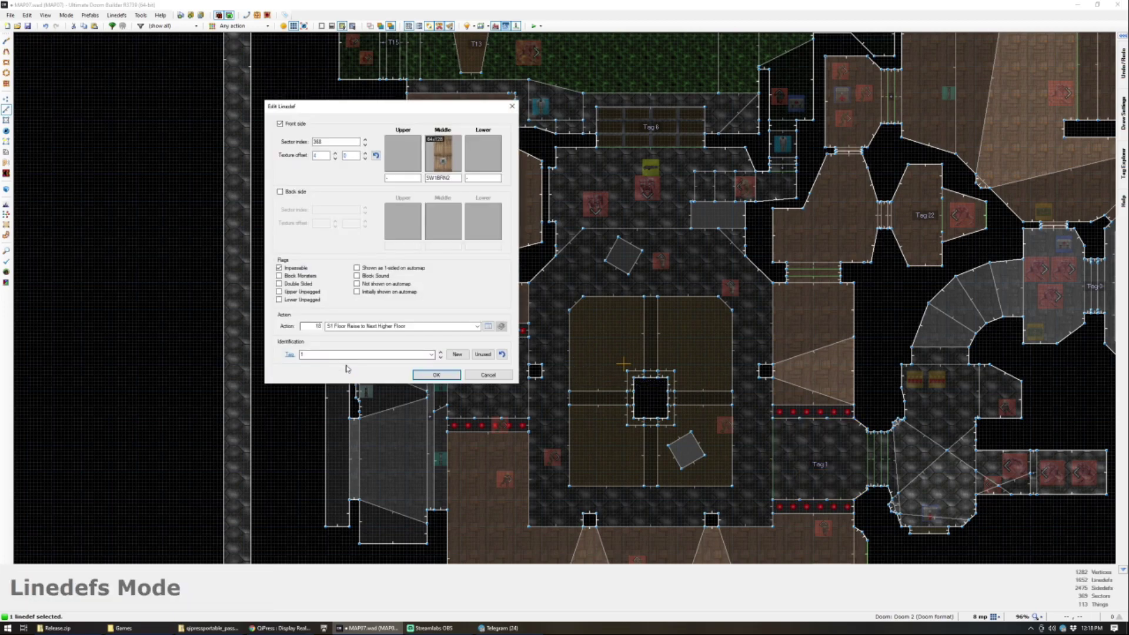
text(23)
click(436, 374)
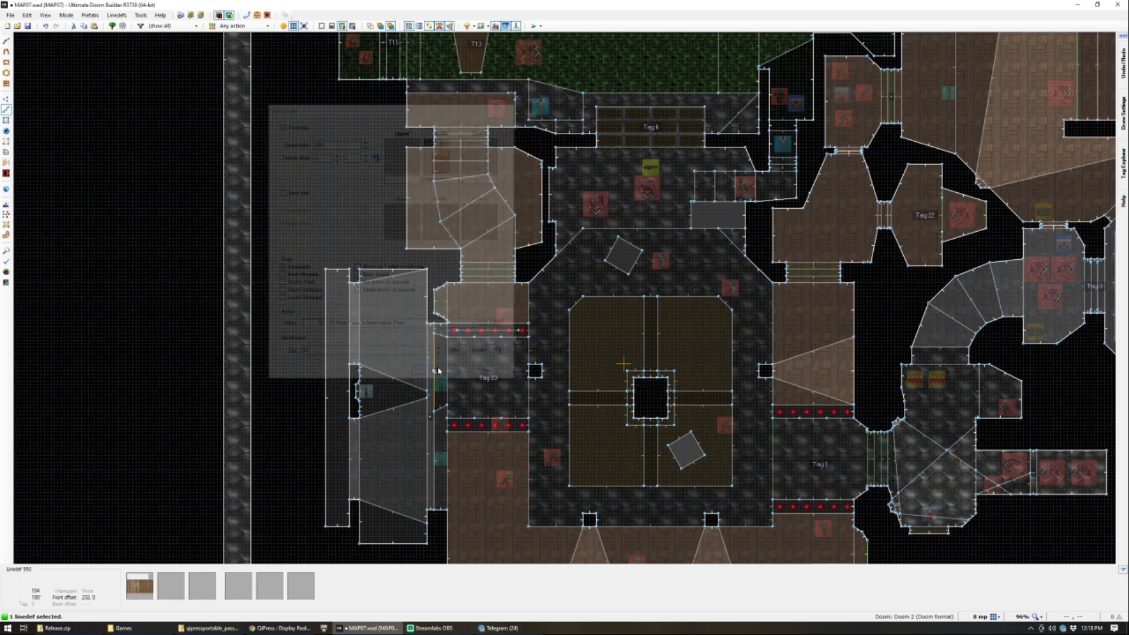
scroll(529, 405, up, 3)
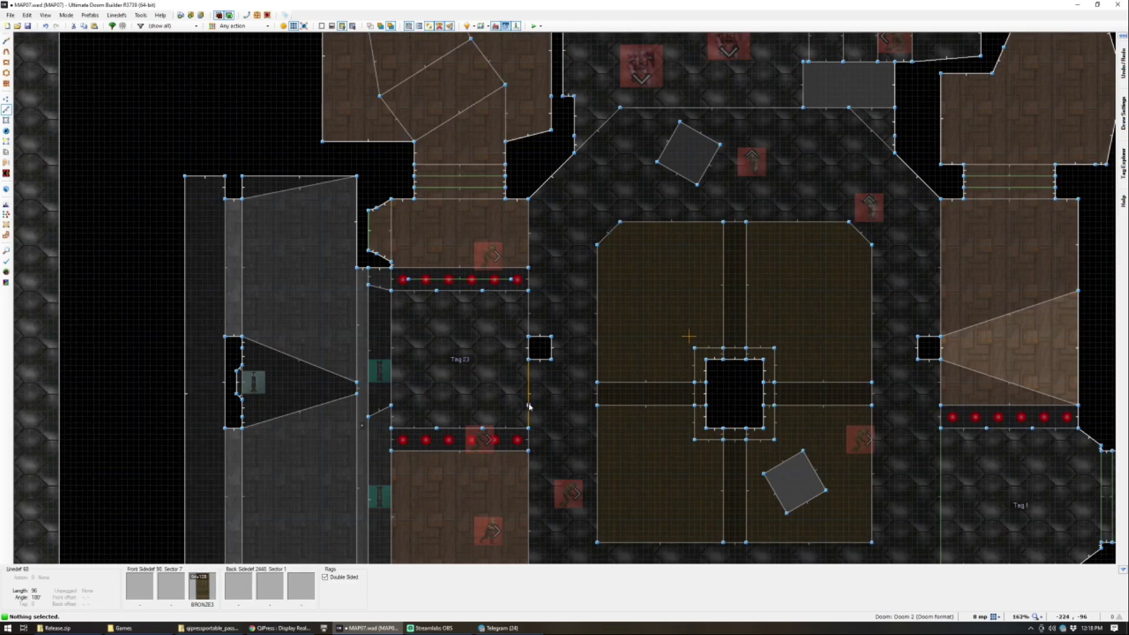
Step: Give the two lines between the lowered western passage and the courtyard action 62, SR Lift Lower Wait Raise, with tag 23
scroll(529, 406, down, 5)
scroll(706, 440, up, 4)
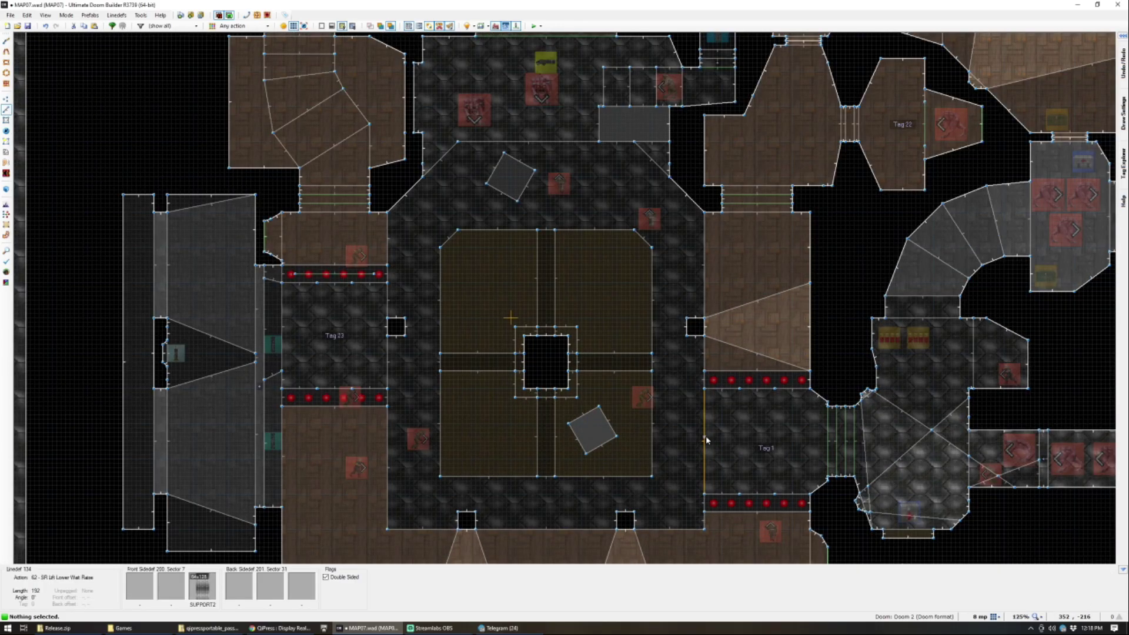
click(386, 299)
right_click(387, 299)
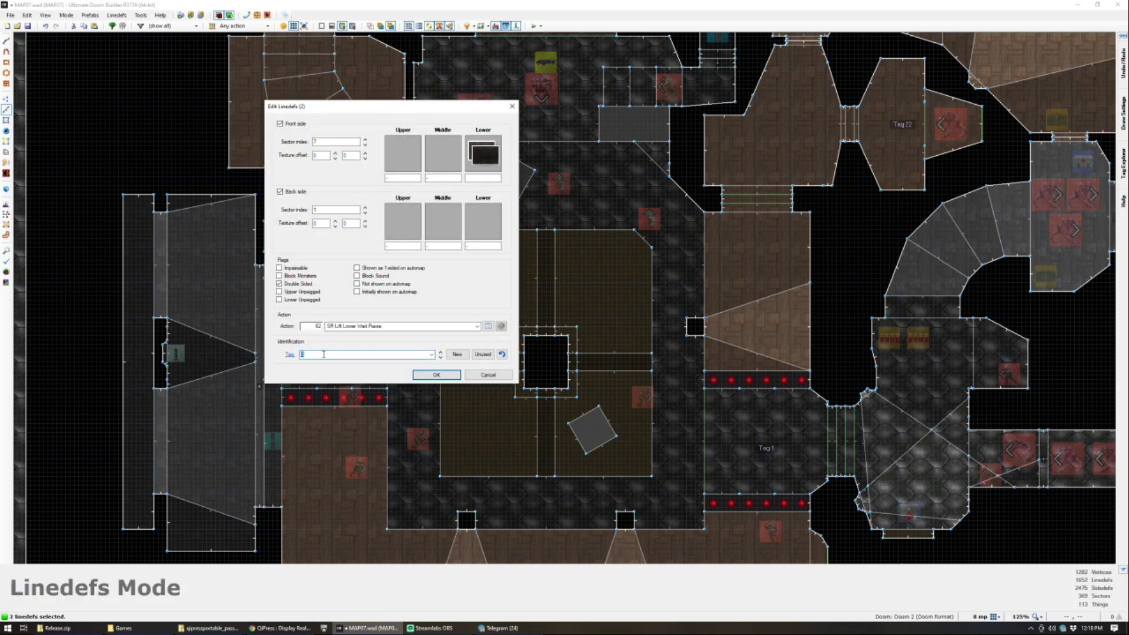
text(23)
key(Return)
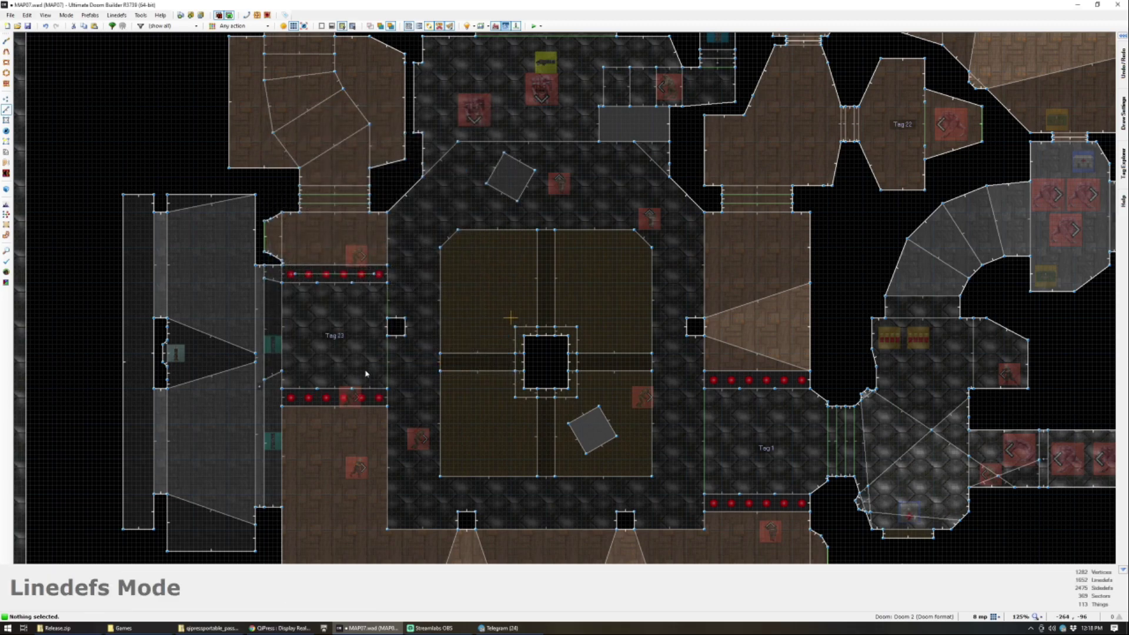
Step: Raise the lowered western passage's floor to 128 in the 3D view to expose its courtyard-facing walls
key(w)
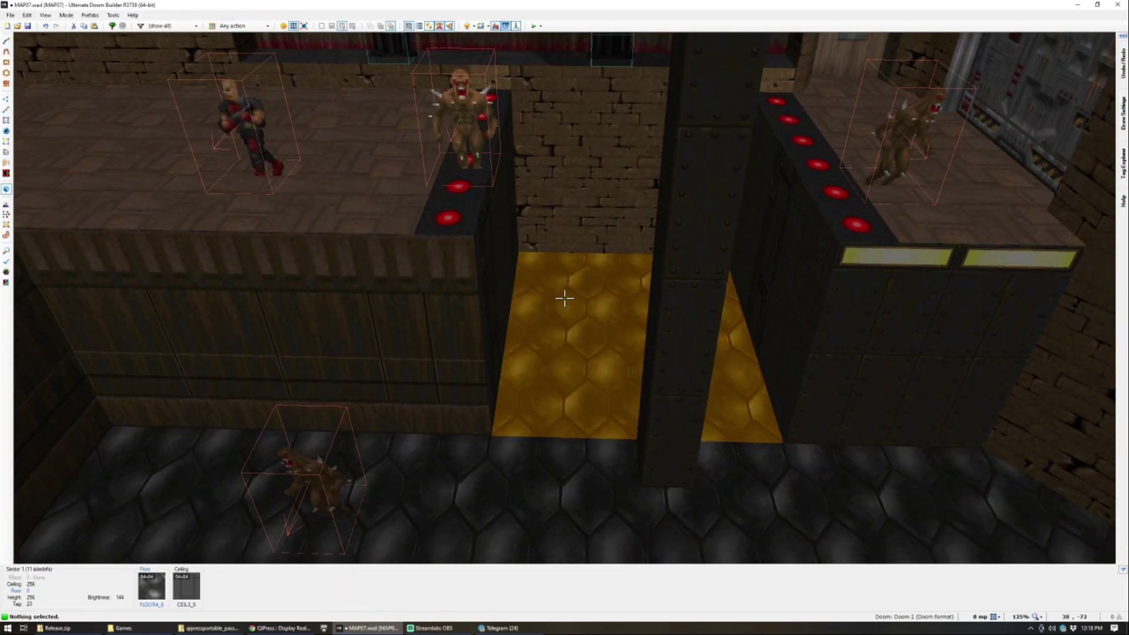
click(565, 298)
scroll(564, 299, up, 3)
scroll(565, 299, up, 5)
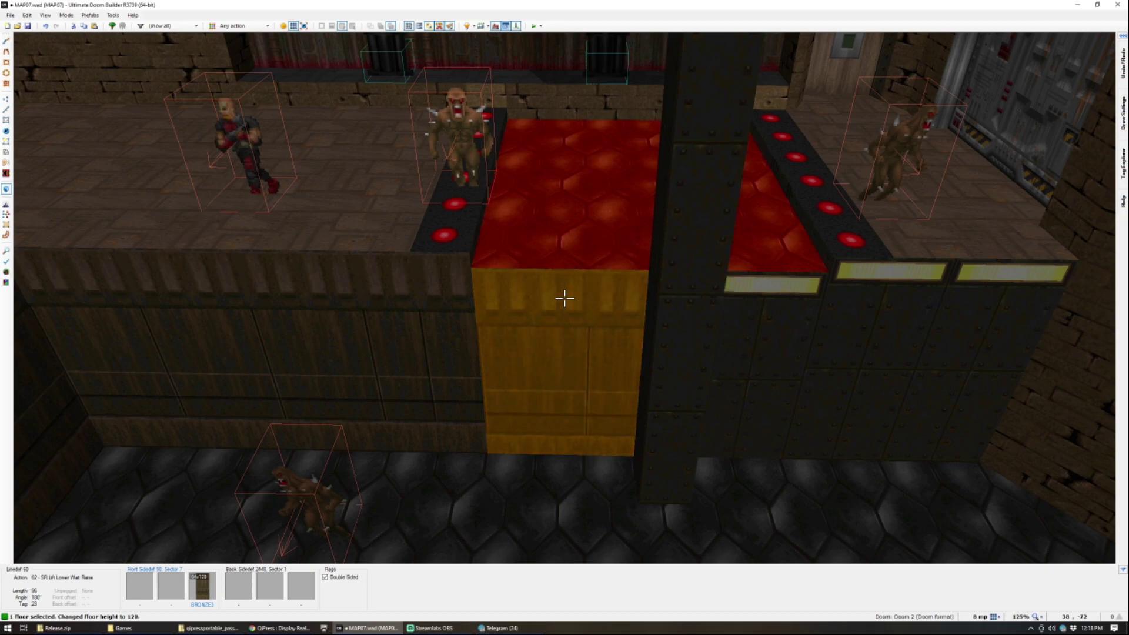
Step: Apply the SUPPORT2 texture to the raised passage's two courtyard-facing lower walls, and lower its floor back to 0
click(565, 298)
click(564, 298)
text(t)
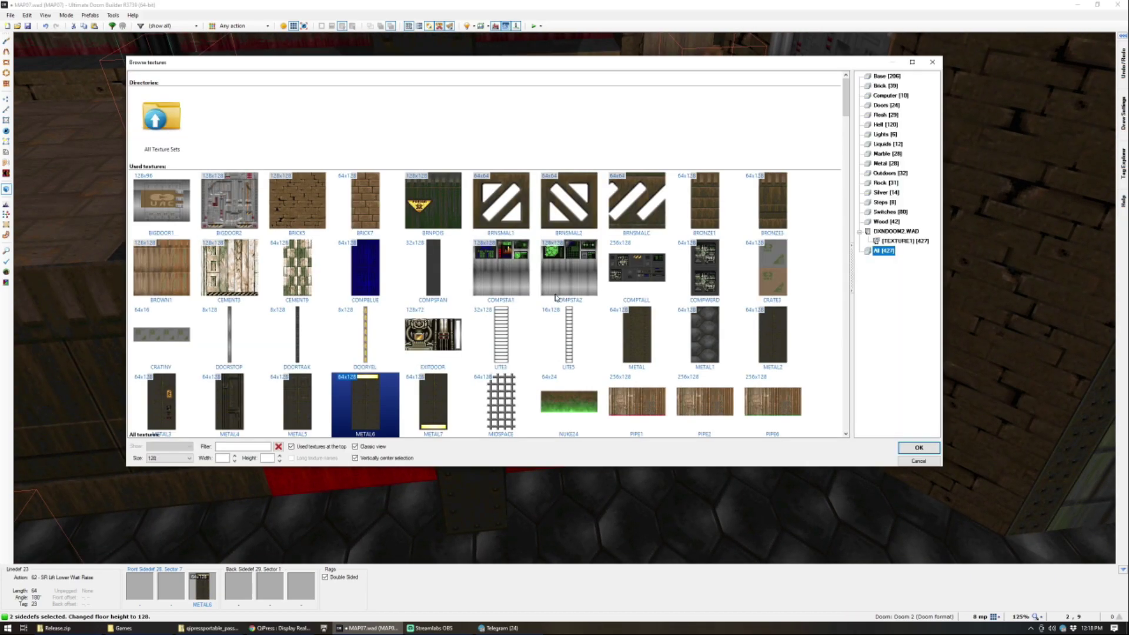
text(SUP)
double_click(168, 218)
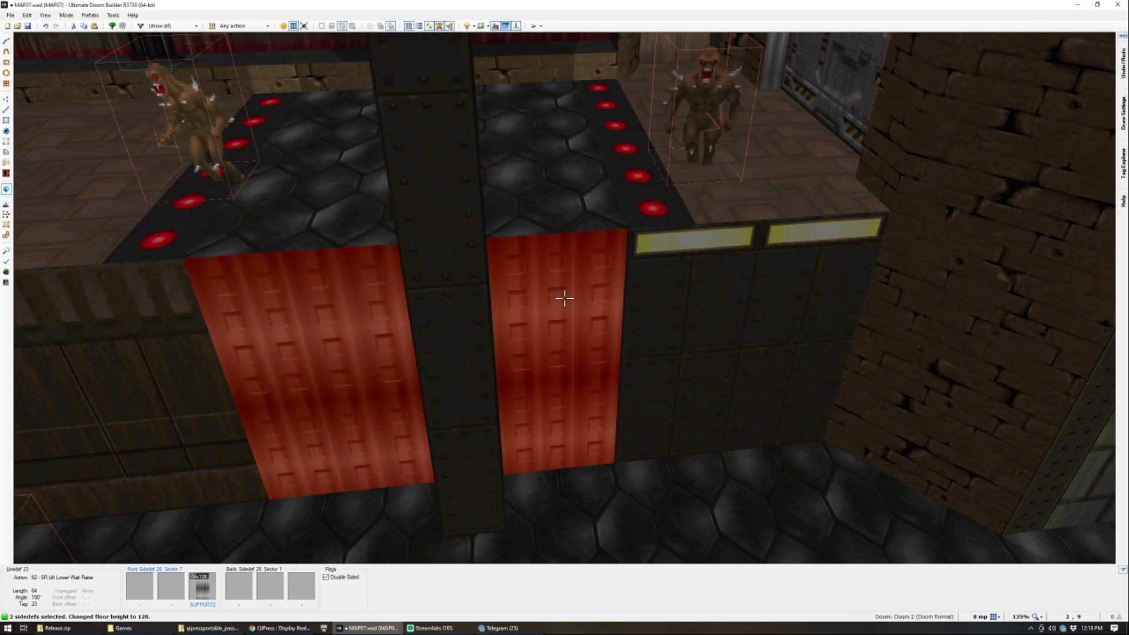
key(c)
click(565, 298)
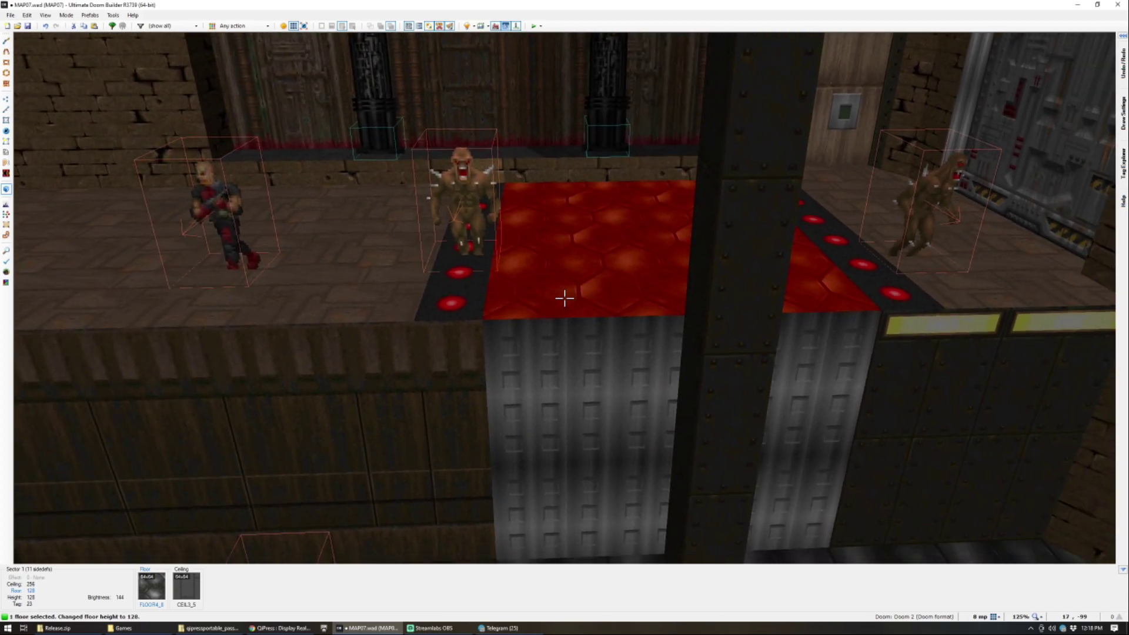
key(c)
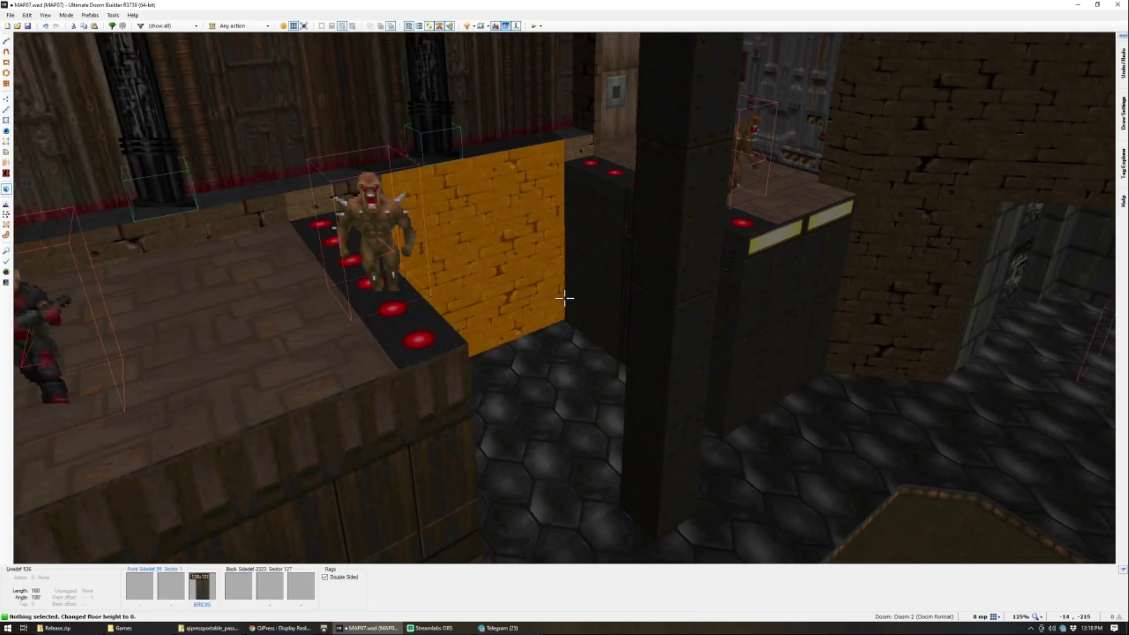
Step: Examine the western passage, the eastern passage with its door, and the surrounding courtyard ledges in 3D
key(e)
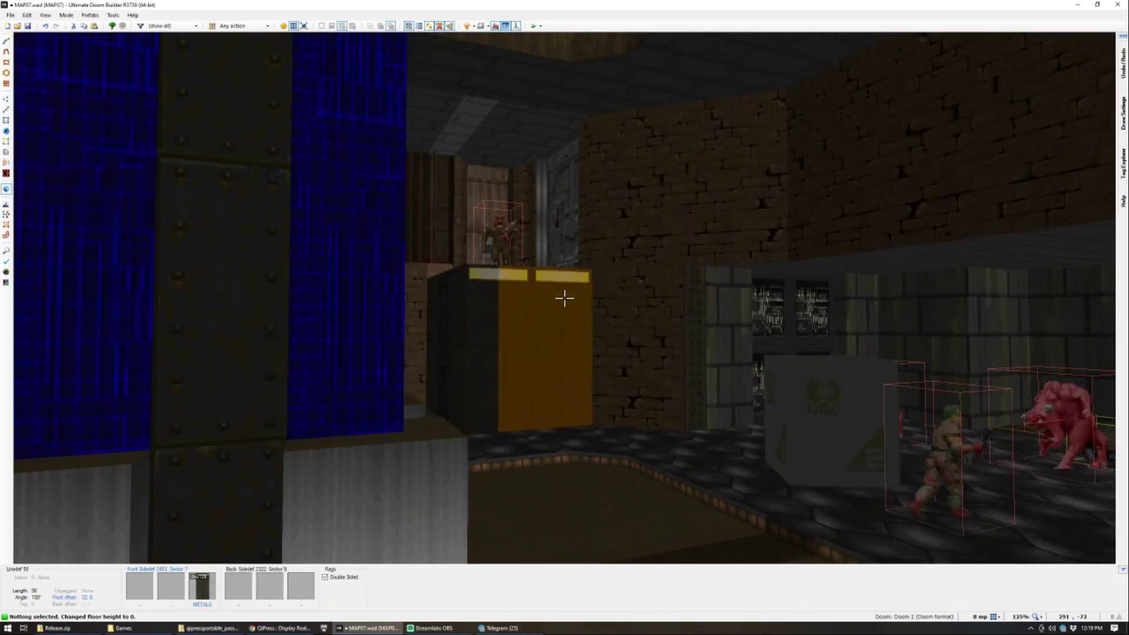
key(e)
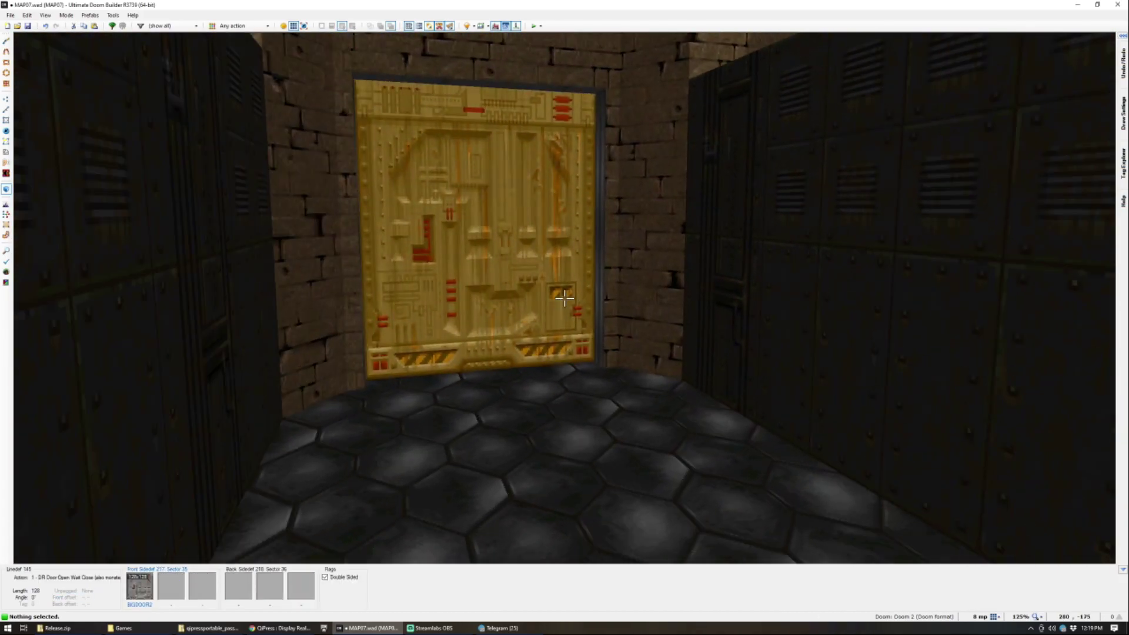
key(e)
key(e)
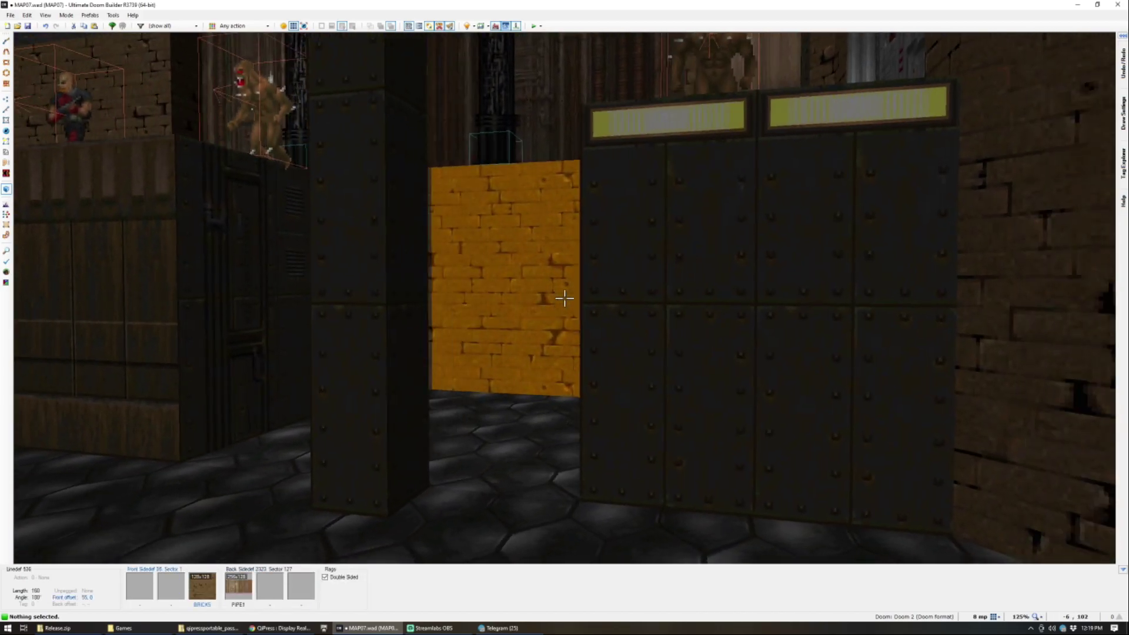
key(d)
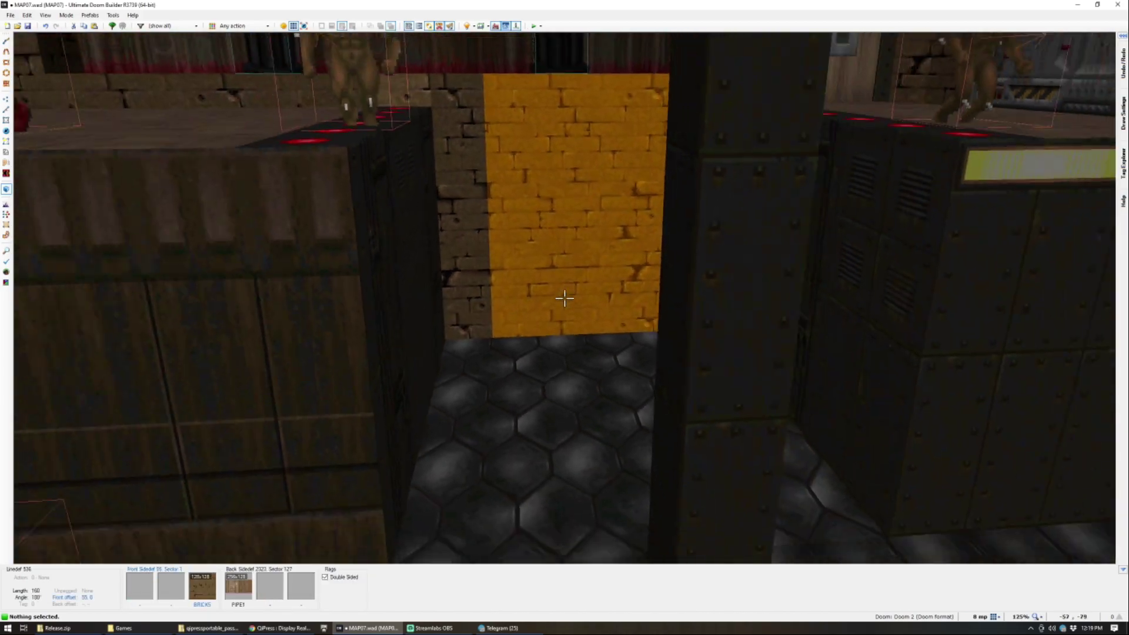
key(e)
key(d)
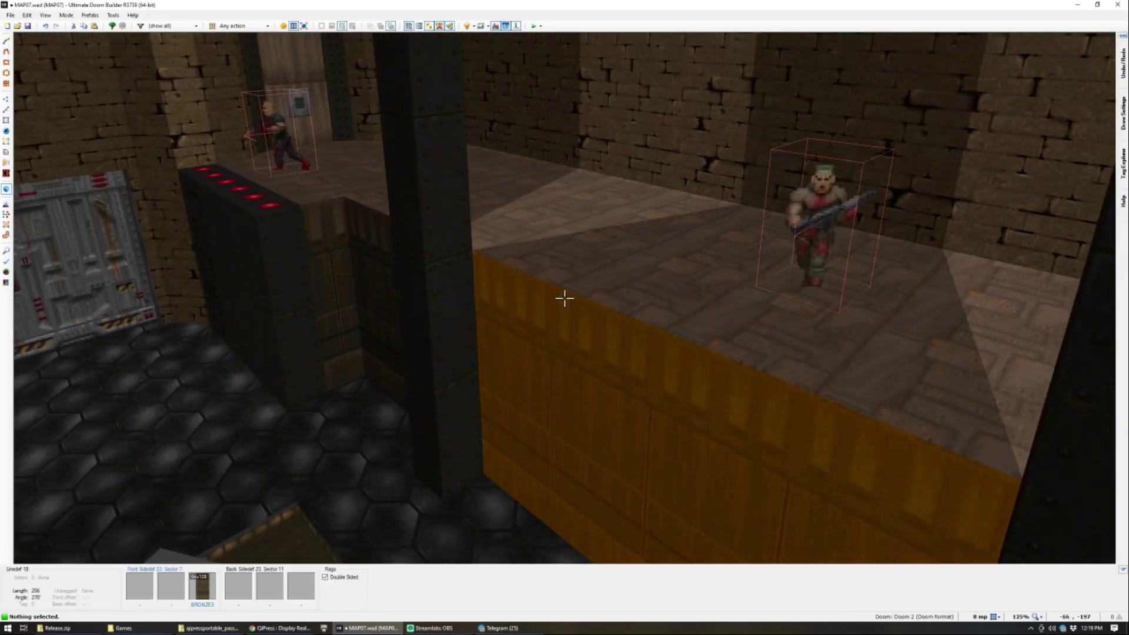
key(e)
key(q)
Step: Save the map to MAP07.wad and view its whole layout
scroll(564, 298, down, 6)
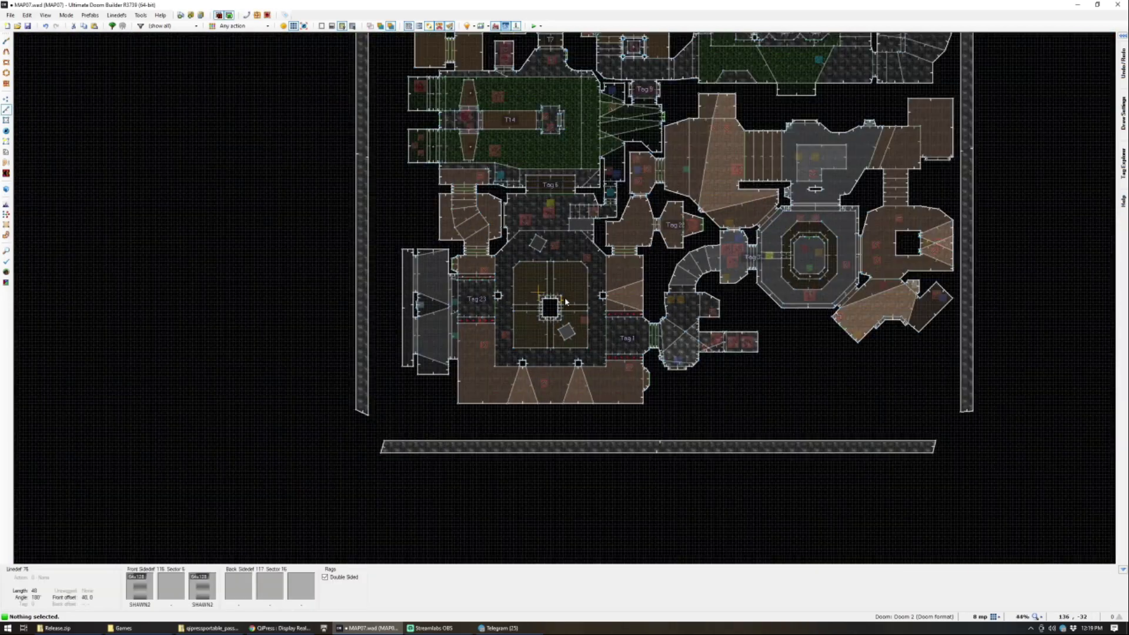
scroll(669, 157, up, 2)
scroll(669, 157, down, 1)
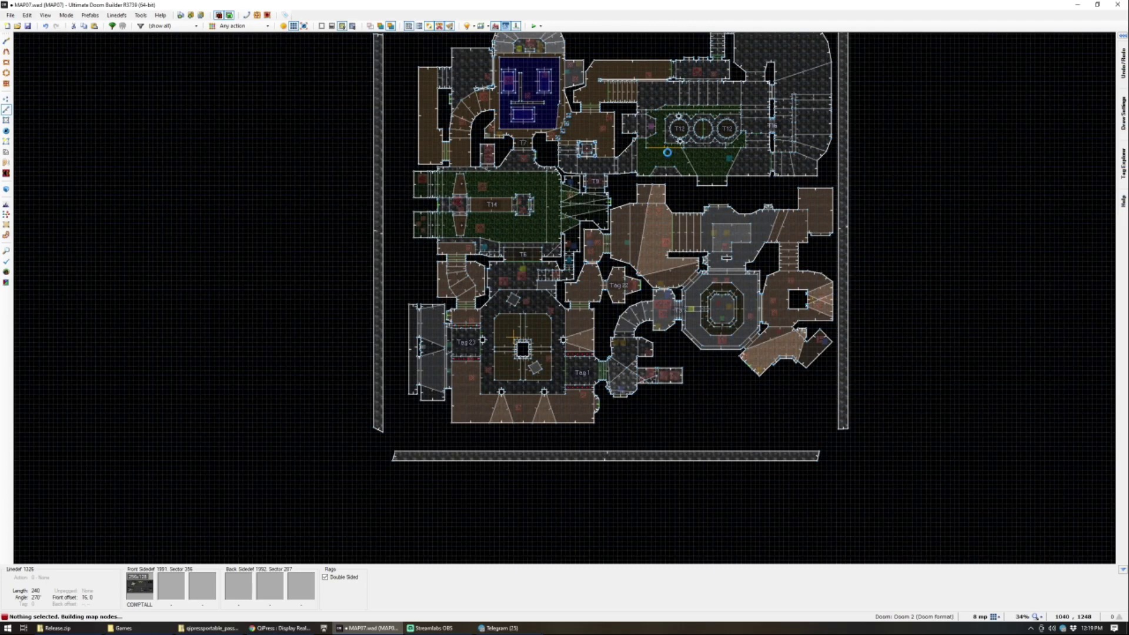
key(Up)
key(Up)
key(Down)
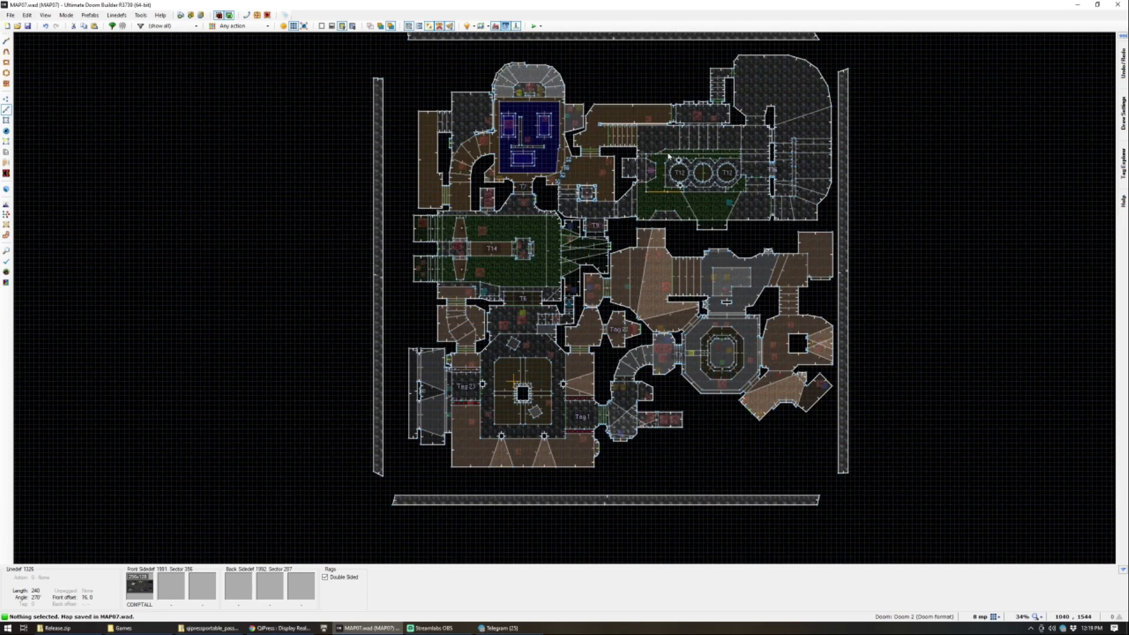